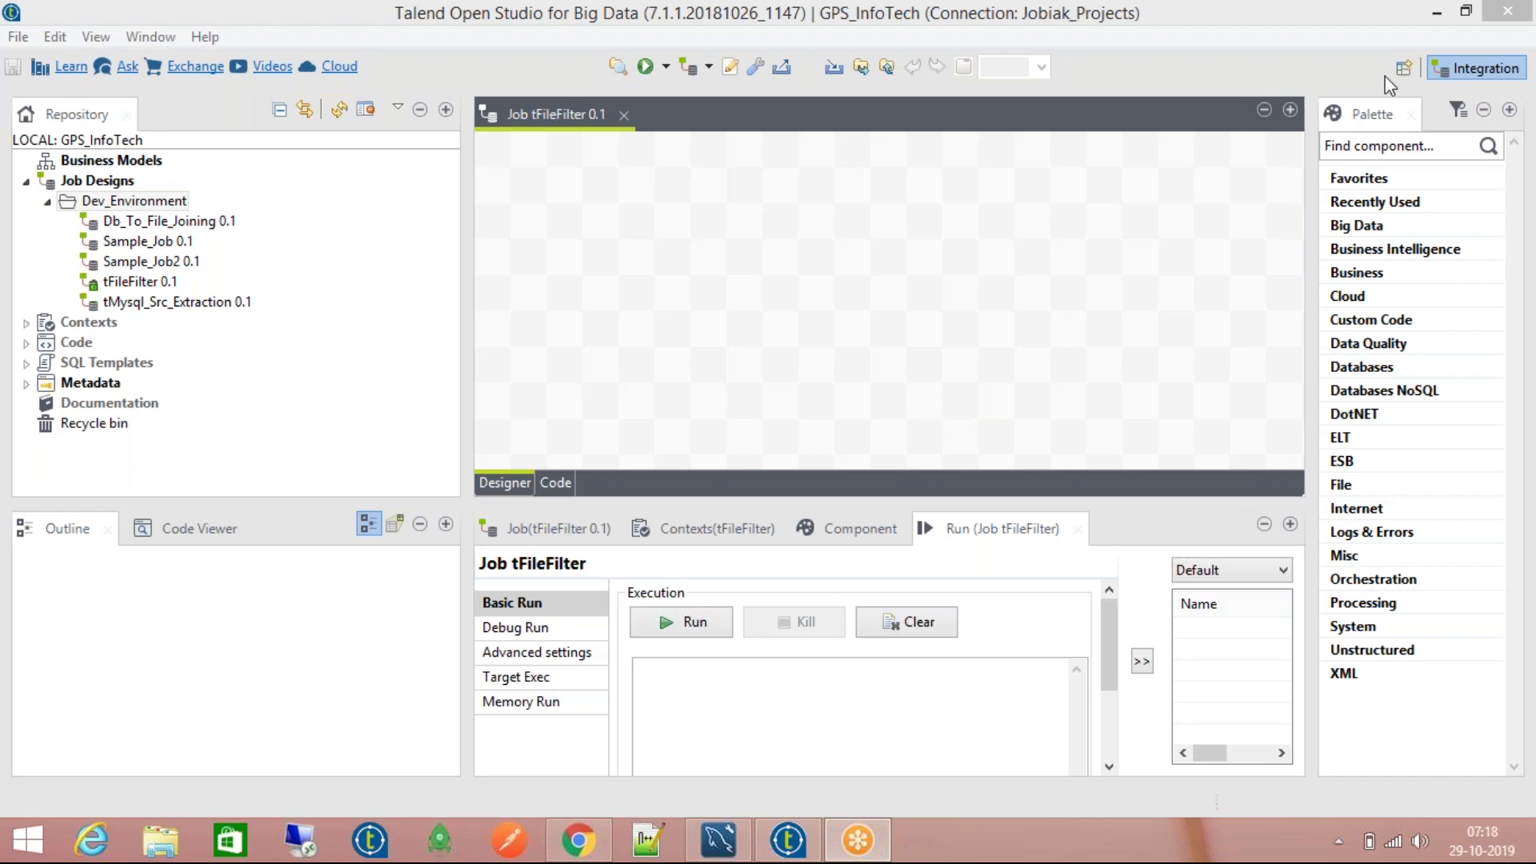
Step: Minimize the open windows and examine the names of the Excel and CSV files on the desktop
{"action": "left_click", "coordinate": [1433, 22]}
{"action": "left_click", "coordinate": [1436, 15]}
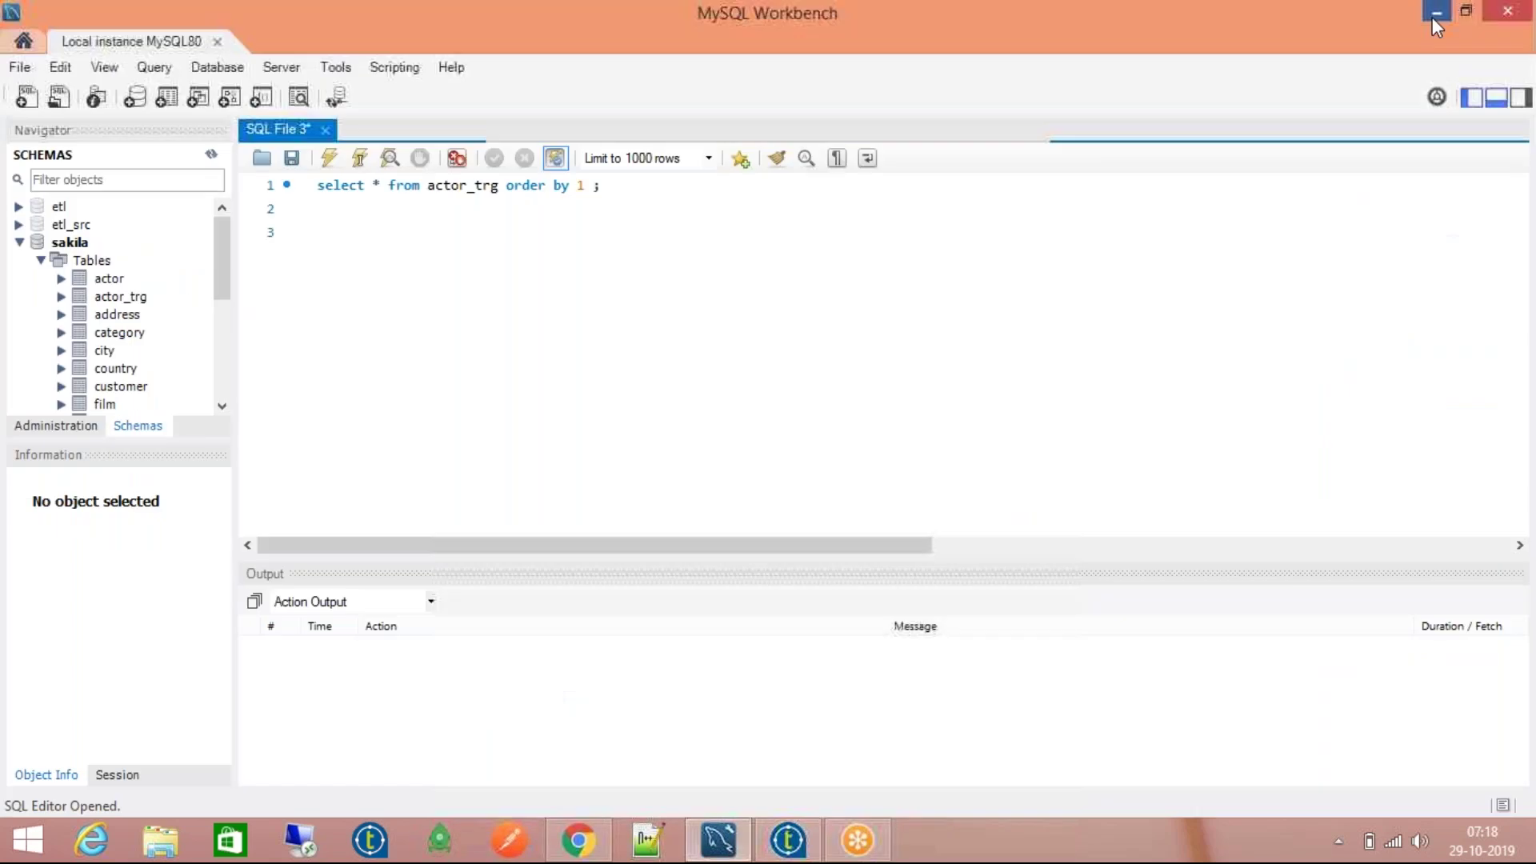
{"action": "left_click", "coordinate": [1432, 17]}
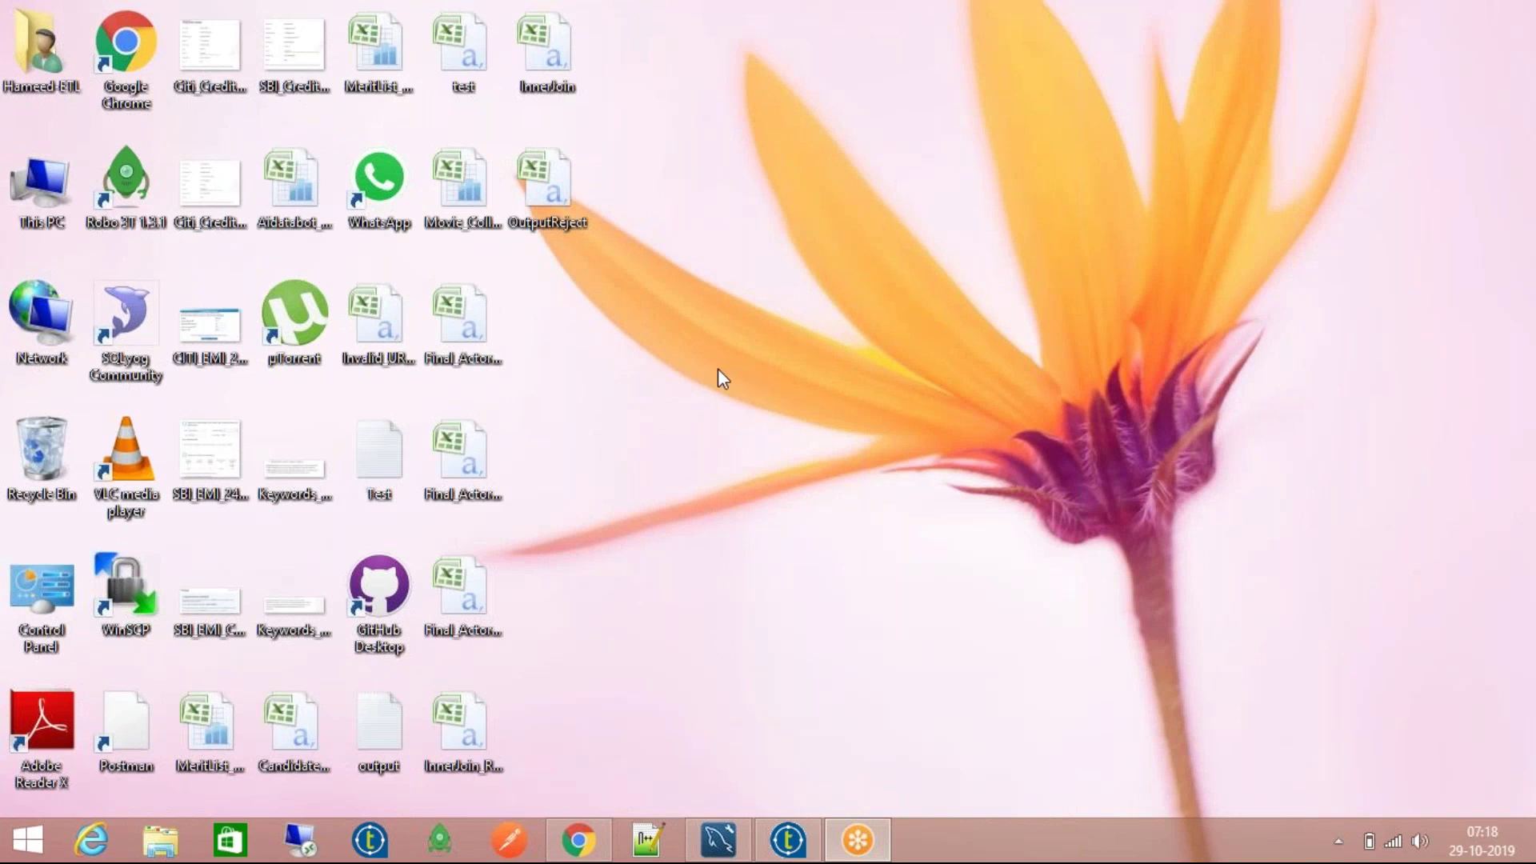
{"action": "left_click", "coordinate": [470, 600]}
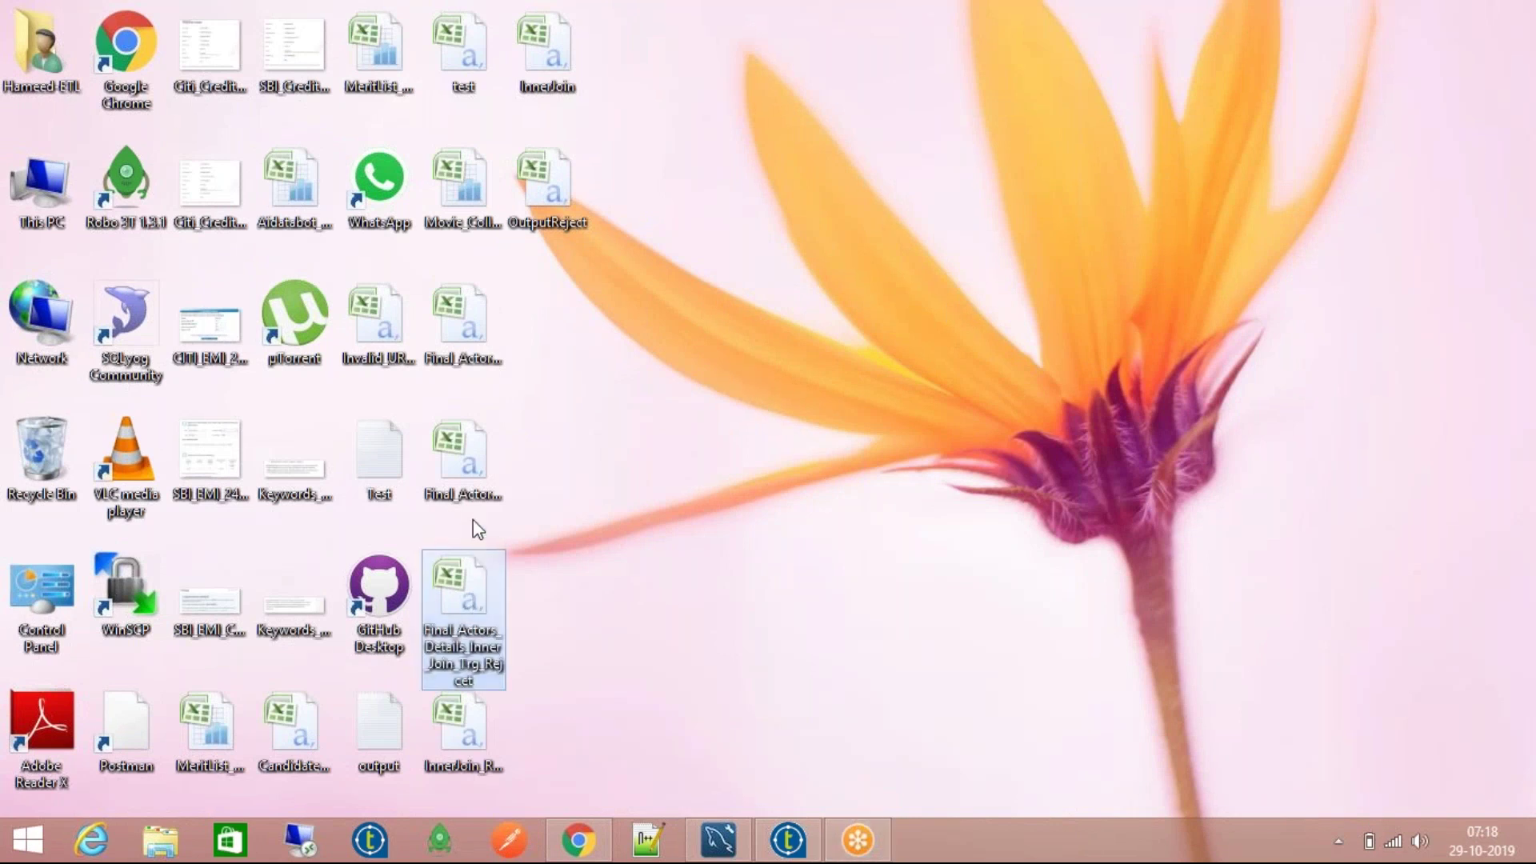
{"action": "left_click", "coordinate": [466, 466]}
{"action": "left_click", "coordinate": [456, 312]}
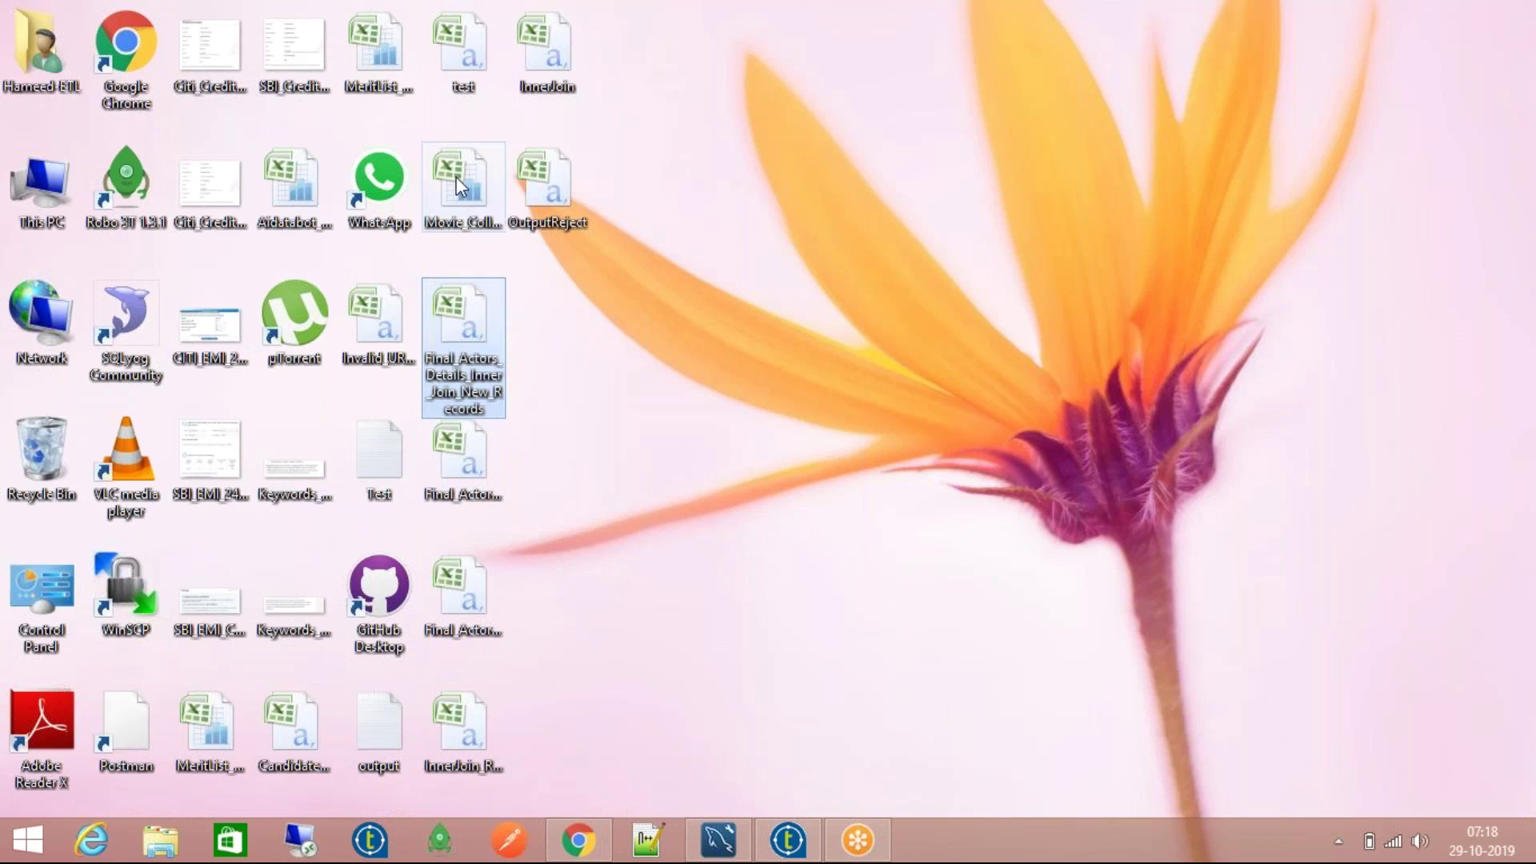
{"action": "left_click", "coordinate": [456, 178]}
{"action": "left_click", "coordinate": [458, 327]}
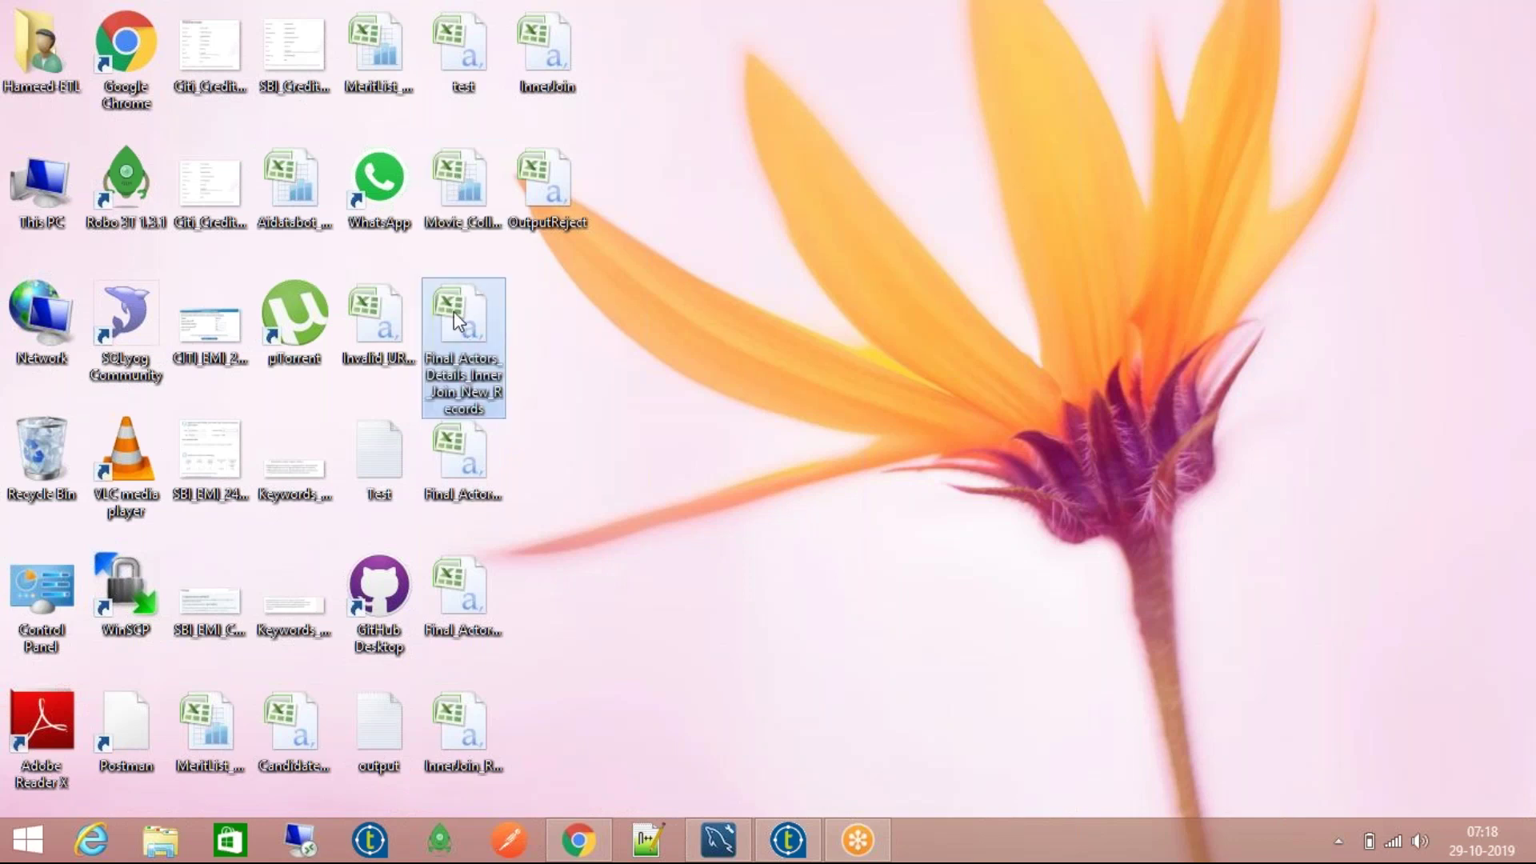
{"action": "left_click", "coordinate": [468, 175]}
{"action": "left_click", "coordinate": [544, 180]}
{"action": "left_click", "coordinate": [525, 48]}
{"action": "left_click", "coordinate": [464, 60]}
{"action": "left_click", "coordinate": [462, 180]}
{"action": "left_click", "coordinate": [462, 344]}
{"action": "left_click", "coordinate": [476, 472]}
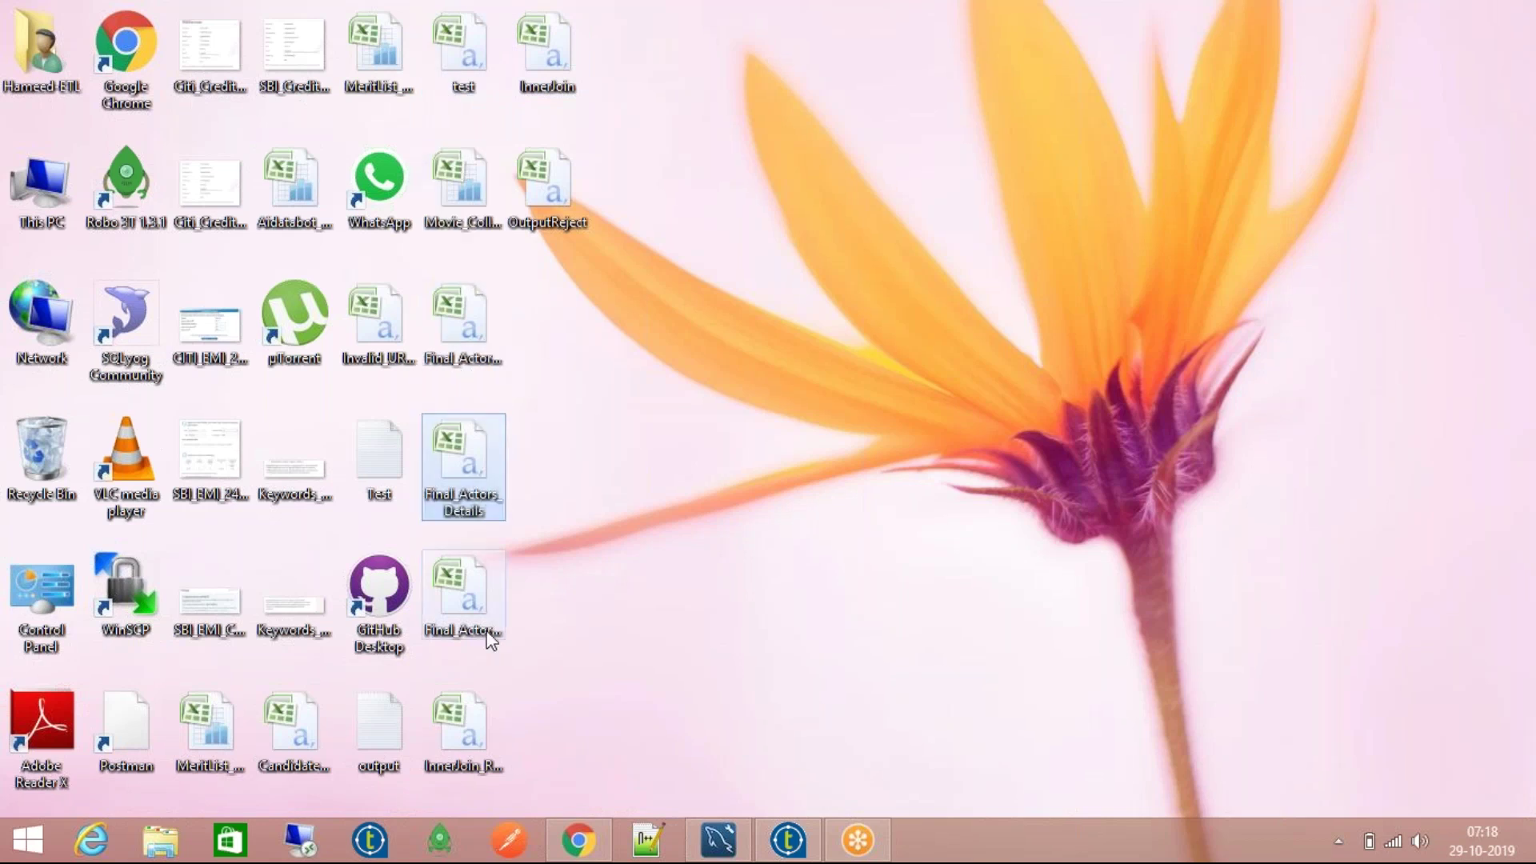
{"action": "left_click", "coordinate": [462, 636]}
{"action": "left_click", "coordinate": [463, 724]}
{"action": "left_click", "coordinate": [463, 592]}
{"action": "left_click", "coordinate": [452, 445]}
{"action": "left_click", "coordinate": [460, 324]}
{"action": "left_click", "coordinate": [456, 179]}
{"action": "left_click", "coordinate": [464, 48]}
{"action": "left_click", "coordinate": [541, 80]}
{"action": "left_click", "coordinate": [548, 171]}
{"action": "left_click", "coordinate": [464, 60]}
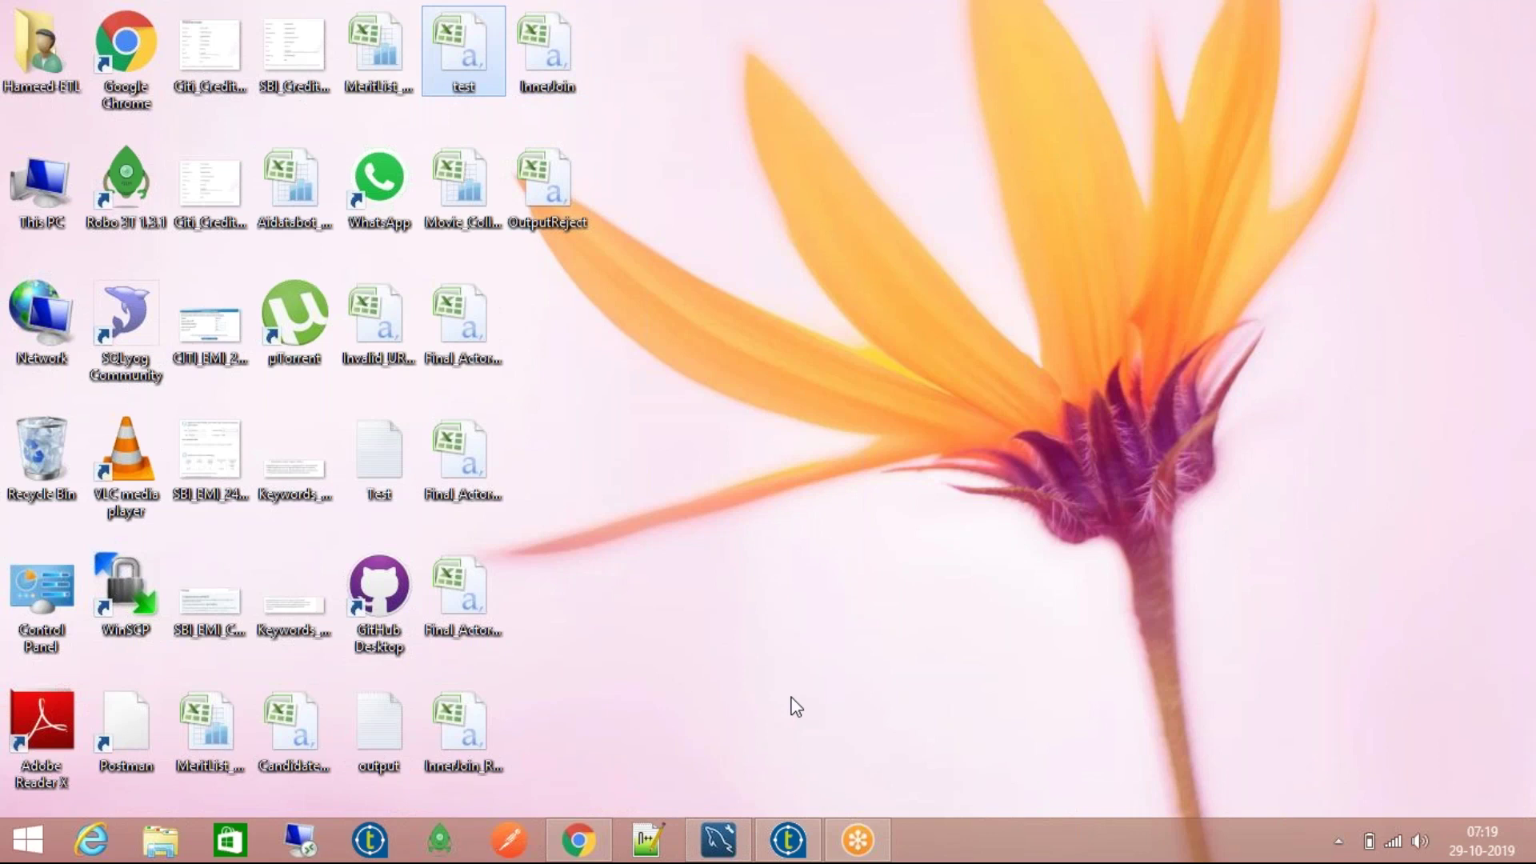
Step: Create a new folder named FileList on the desktop
{"action": "right_click", "coordinate": [706, 147]}
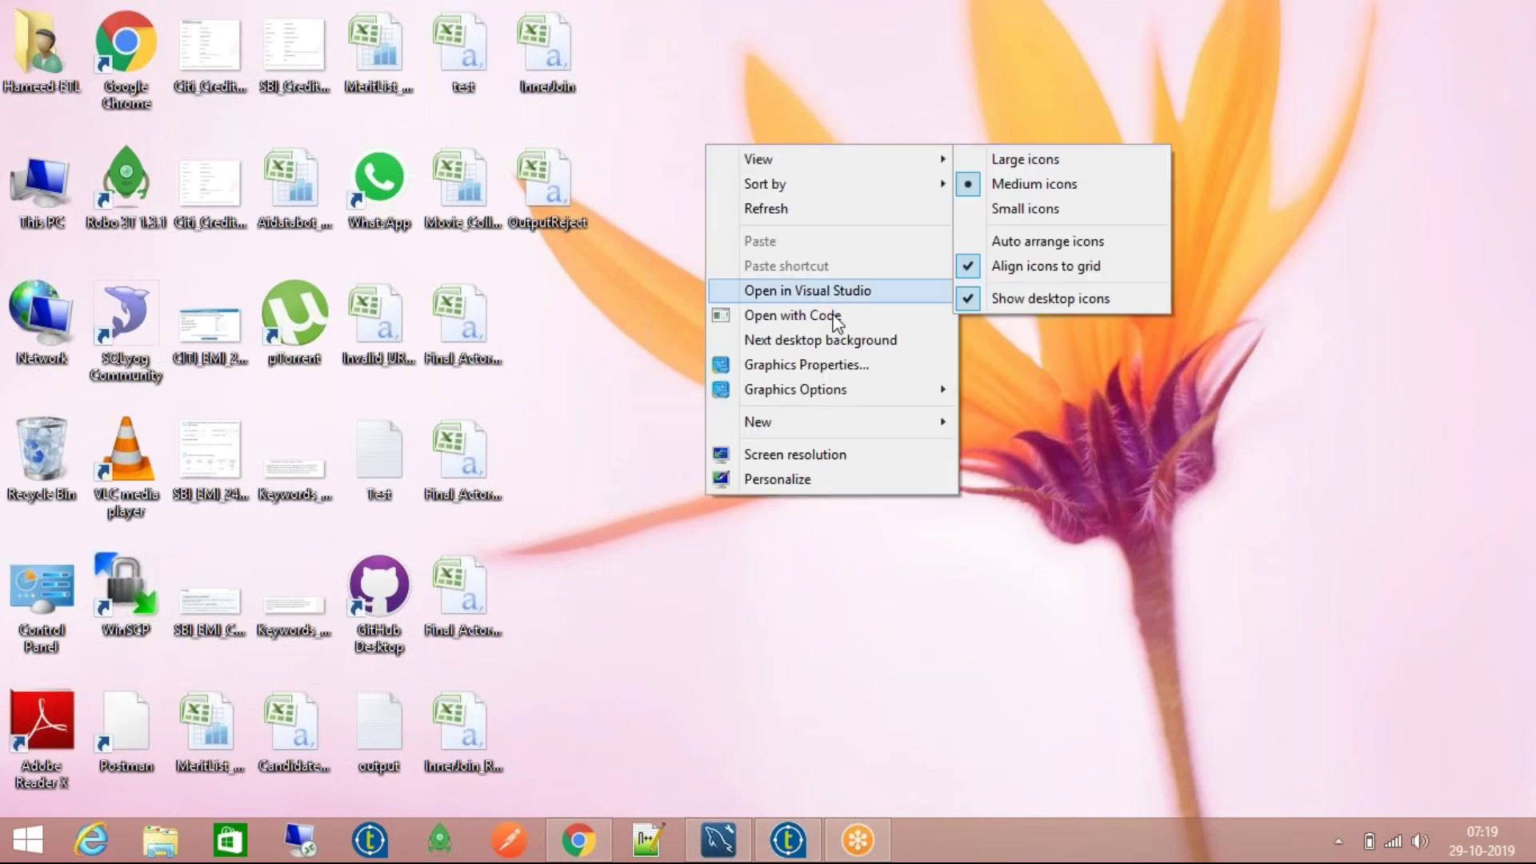
{"action": "mouse_move", "coordinate": [836, 422]}
{"action": "left_click", "coordinate": [1018, 424]}
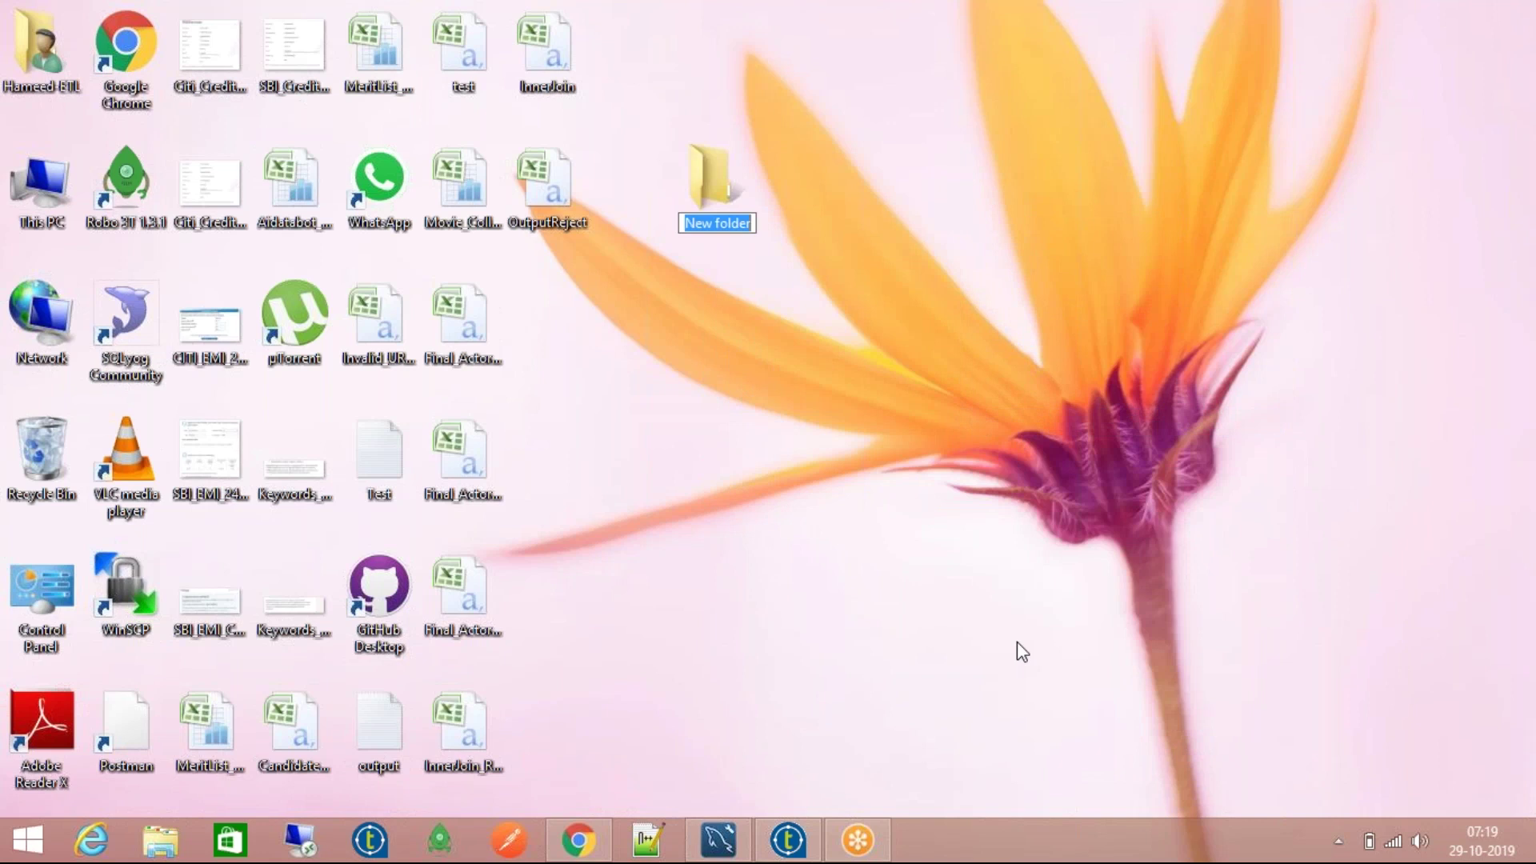
{"action": "type", "text": "FileList"}
{"action": "key", "text": "Return"}
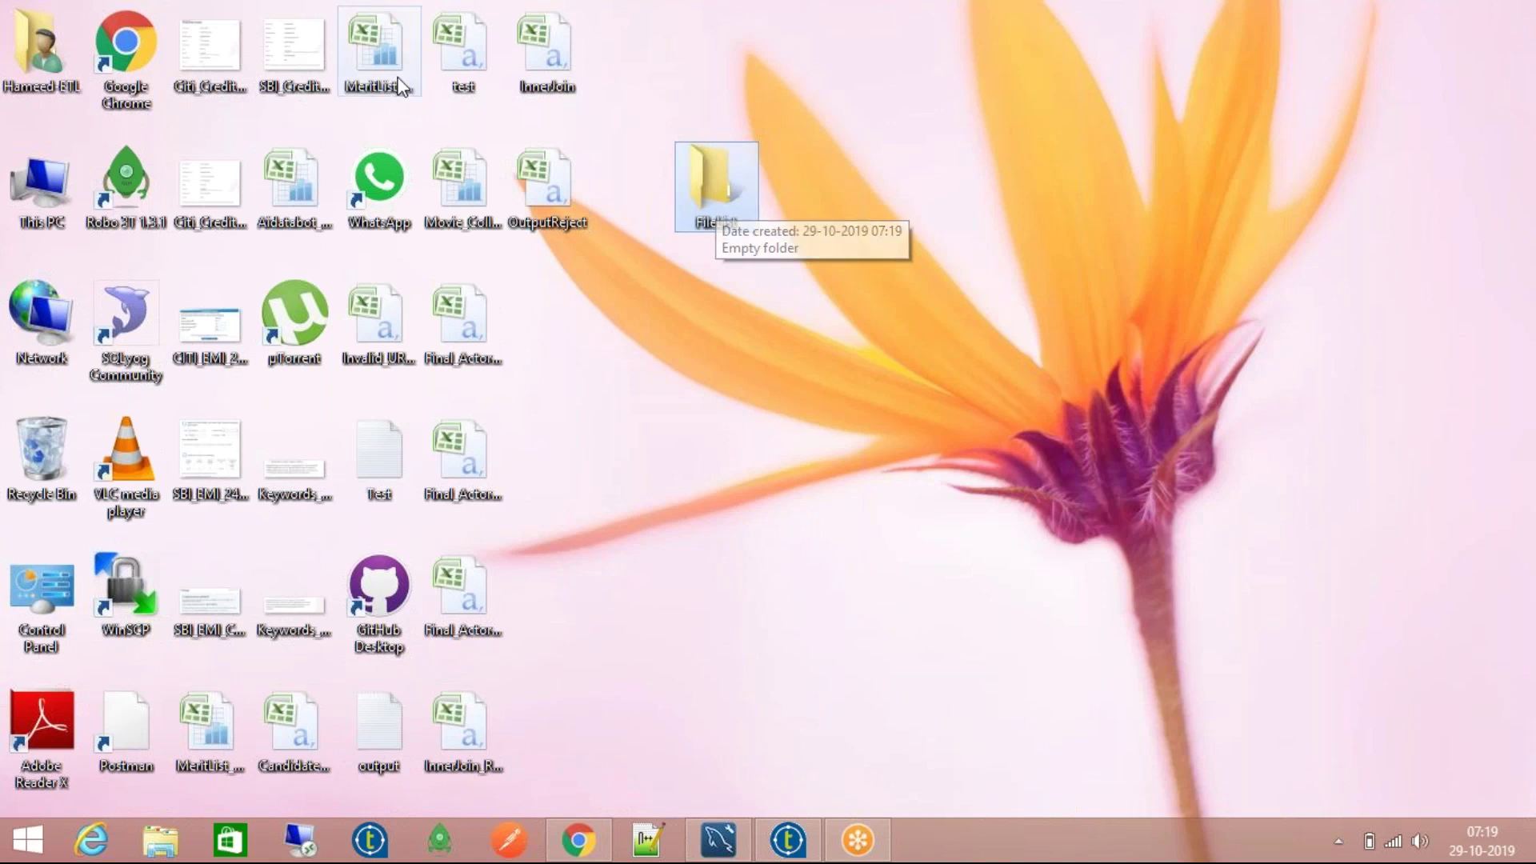
Step: Move the InnerJoin, OutputReject and InnerJoin_Reject files from the desktop into the FileList folder
{"action": "left_click", "coordinate": [527, 37]}
{"action": "left_click", "coordinate": [546, 182], "text": "ctrl"}
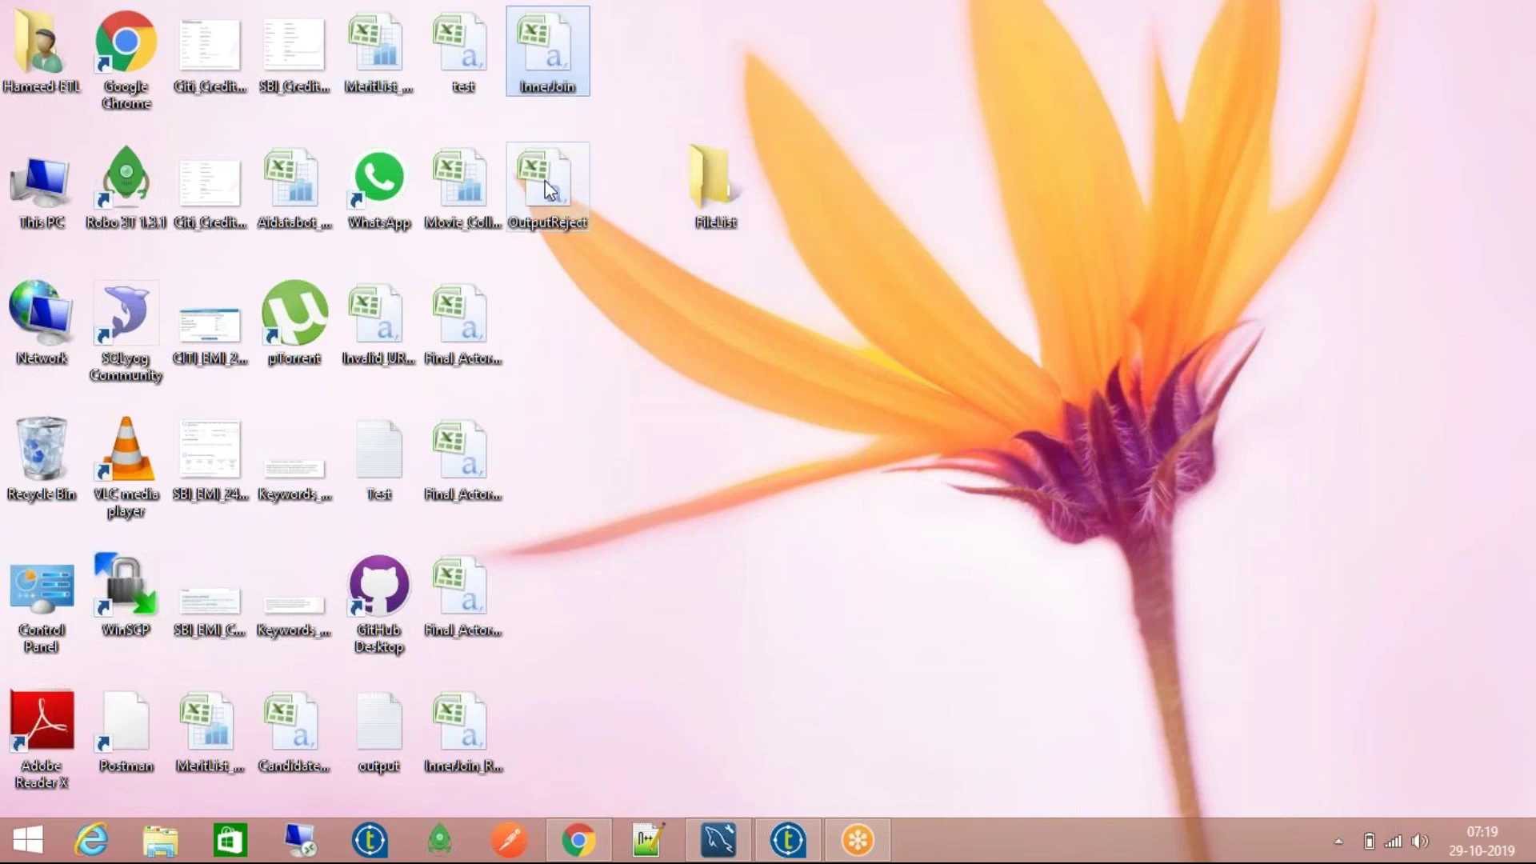
{"action": "left_click", "coordinate": [478, 731], "text": "ctrl"}
{"action": "left_click_drag", "start_coordinate": [562, 189], "coordinate": [736, 210]}
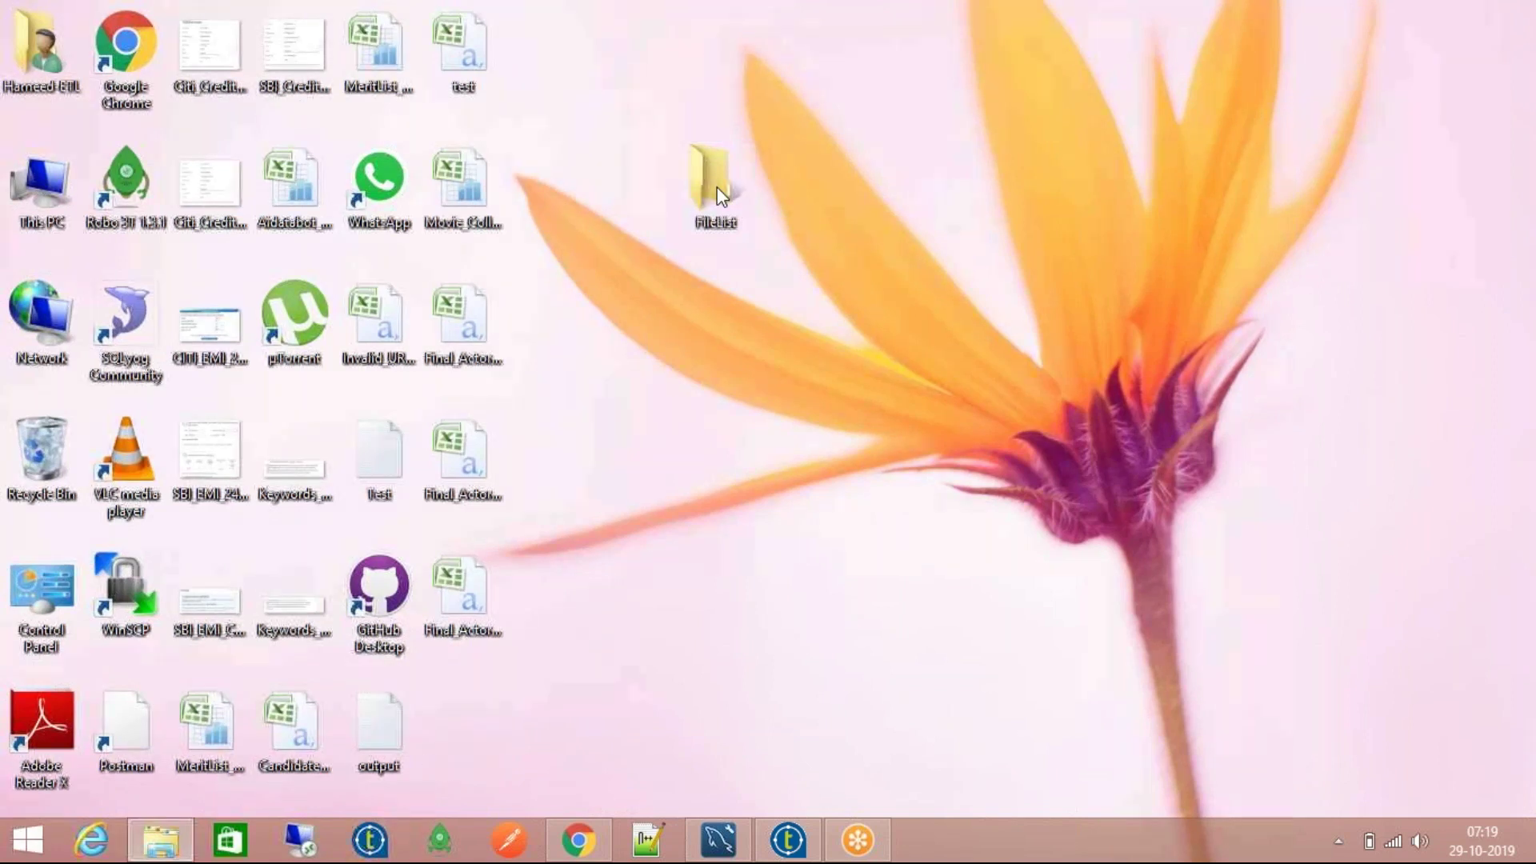
Step: Open the FileList folder and look through the files it contains
{"action": "double_click", "coordinate": [716, 186]}
{"action": "left_click", "coordinate": [274, 144]}
{"action": "left_click", "coordinate": [289, 165]}
{"action": "left_click", "coordinate": [285, 144]}
{"action": "left_click", "coordinate": [284, 165]}
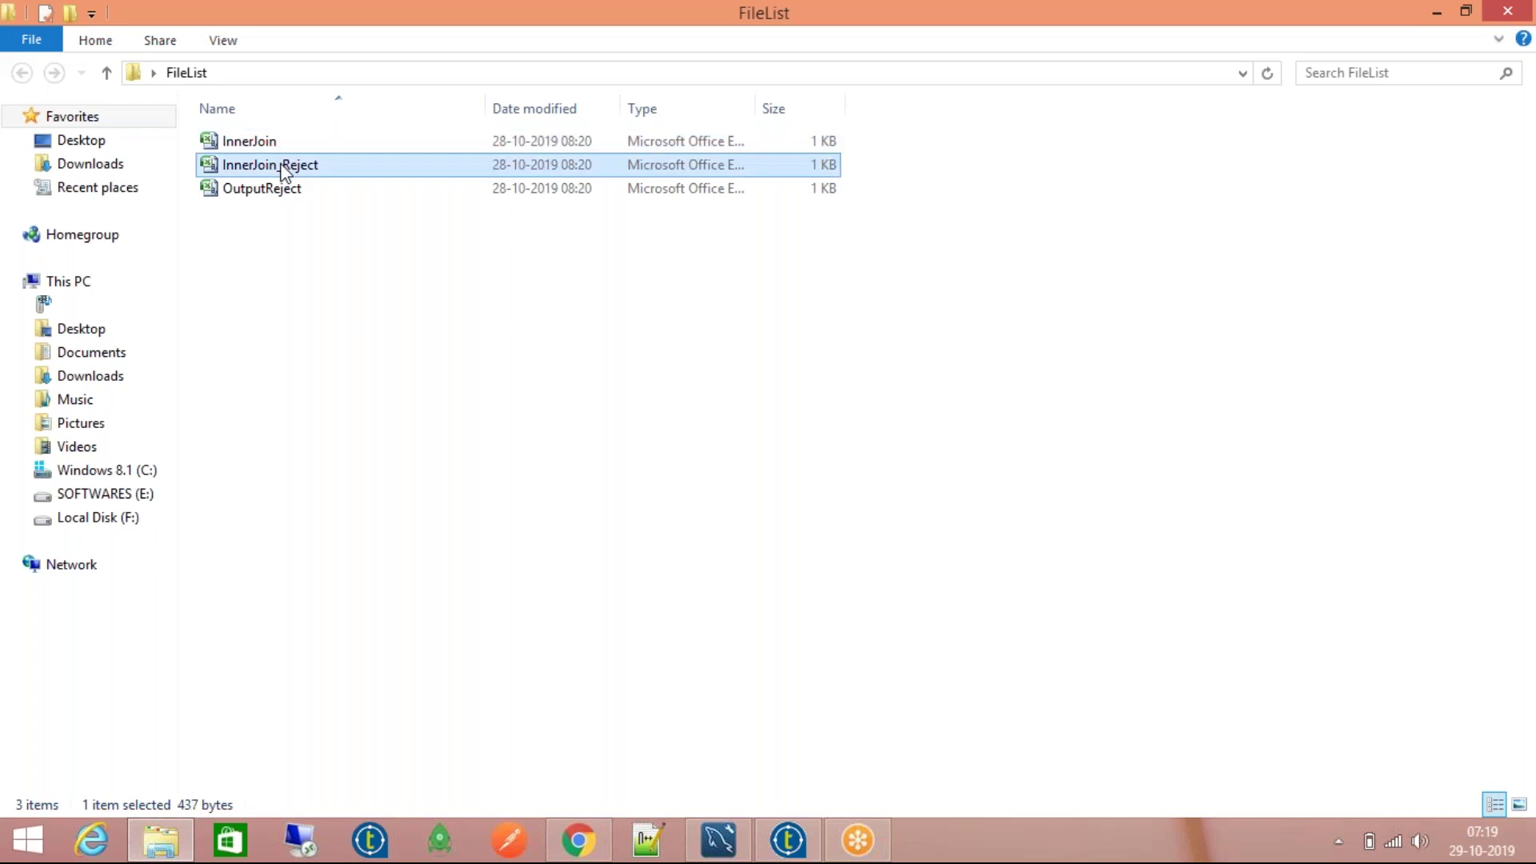
{"action": "left_click", "coordinate": [282, 191]}
{"action": "left_click", "coordinate": [285, 136]}
Step: Open the InnerJoin file in Excel, review its columns and rows, and close it
{"action": "right_click", "coordinate": [285, 139]}
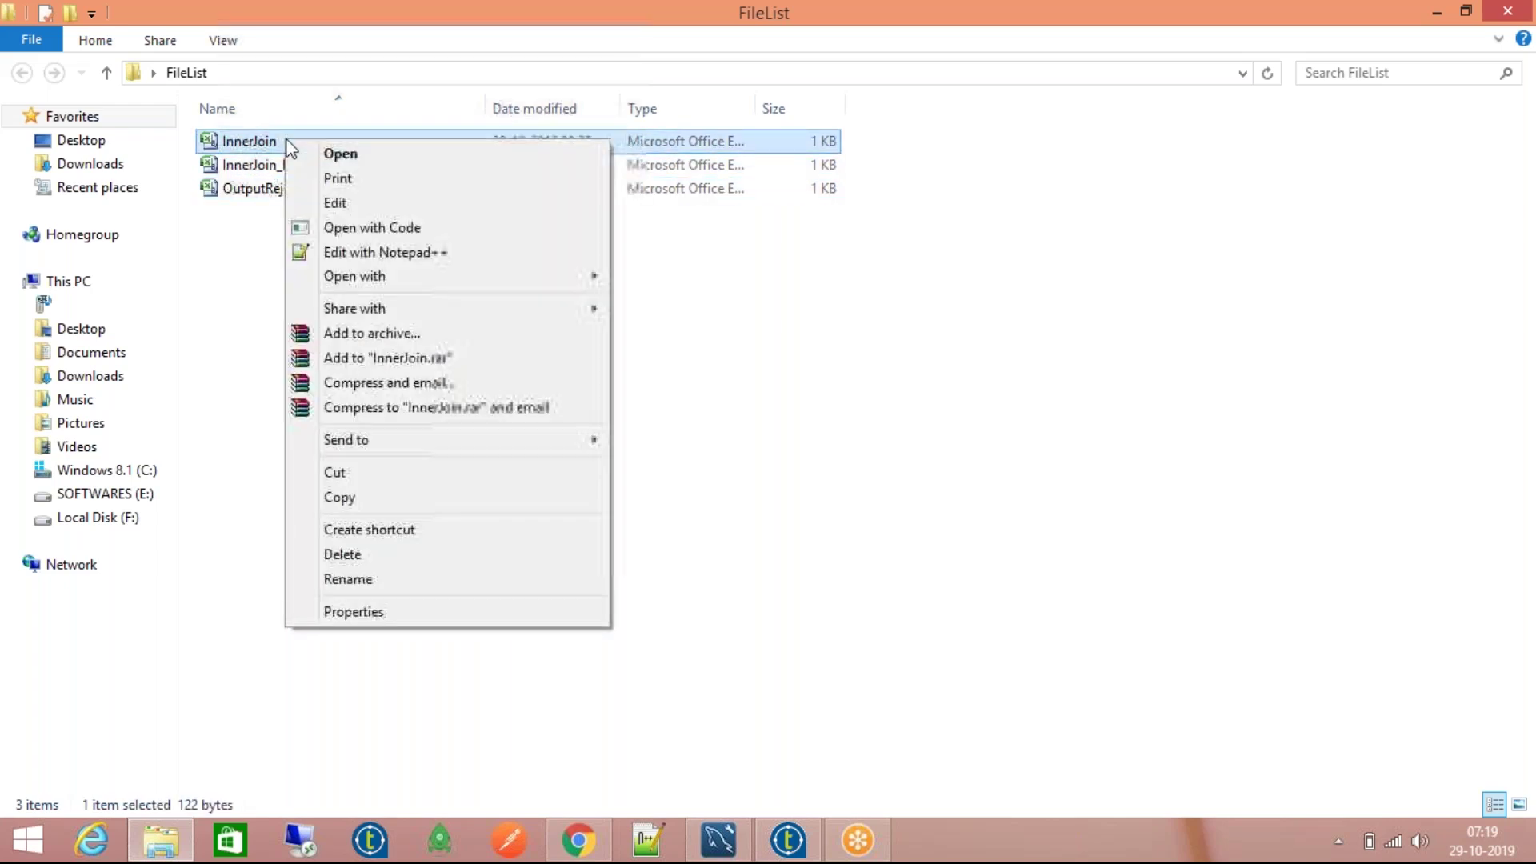
{"action": "left_click", "coordinate": [316, 152]}
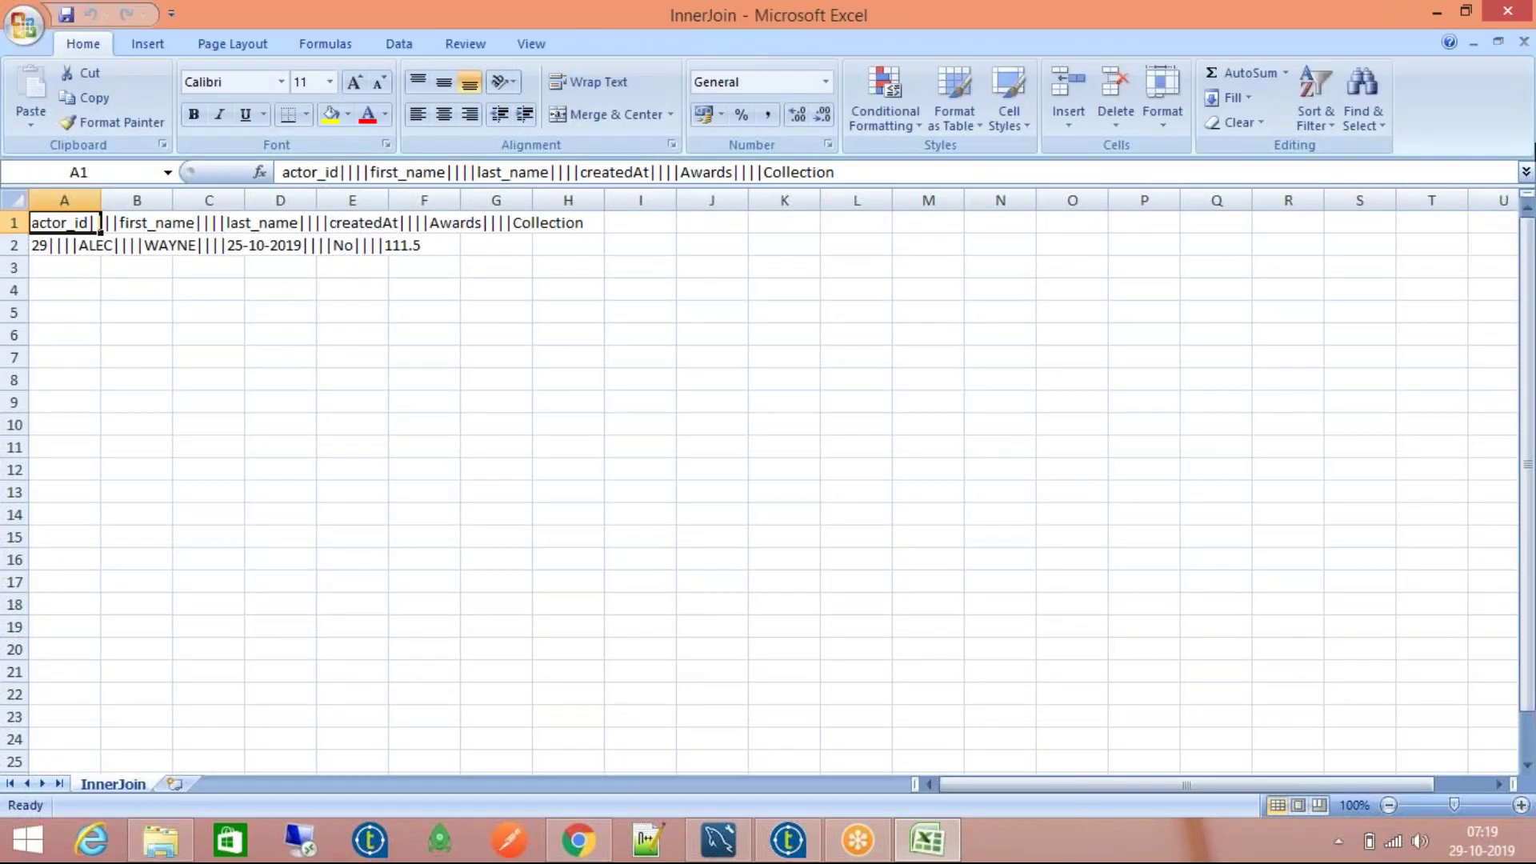
{"action": "left_click", "coordinate": [1508, 10]}
Step: Open the InnerJoin_Reject file in Excel, review its contents, and close it
{"action": "left_click", "coordinate": [269, 164]}
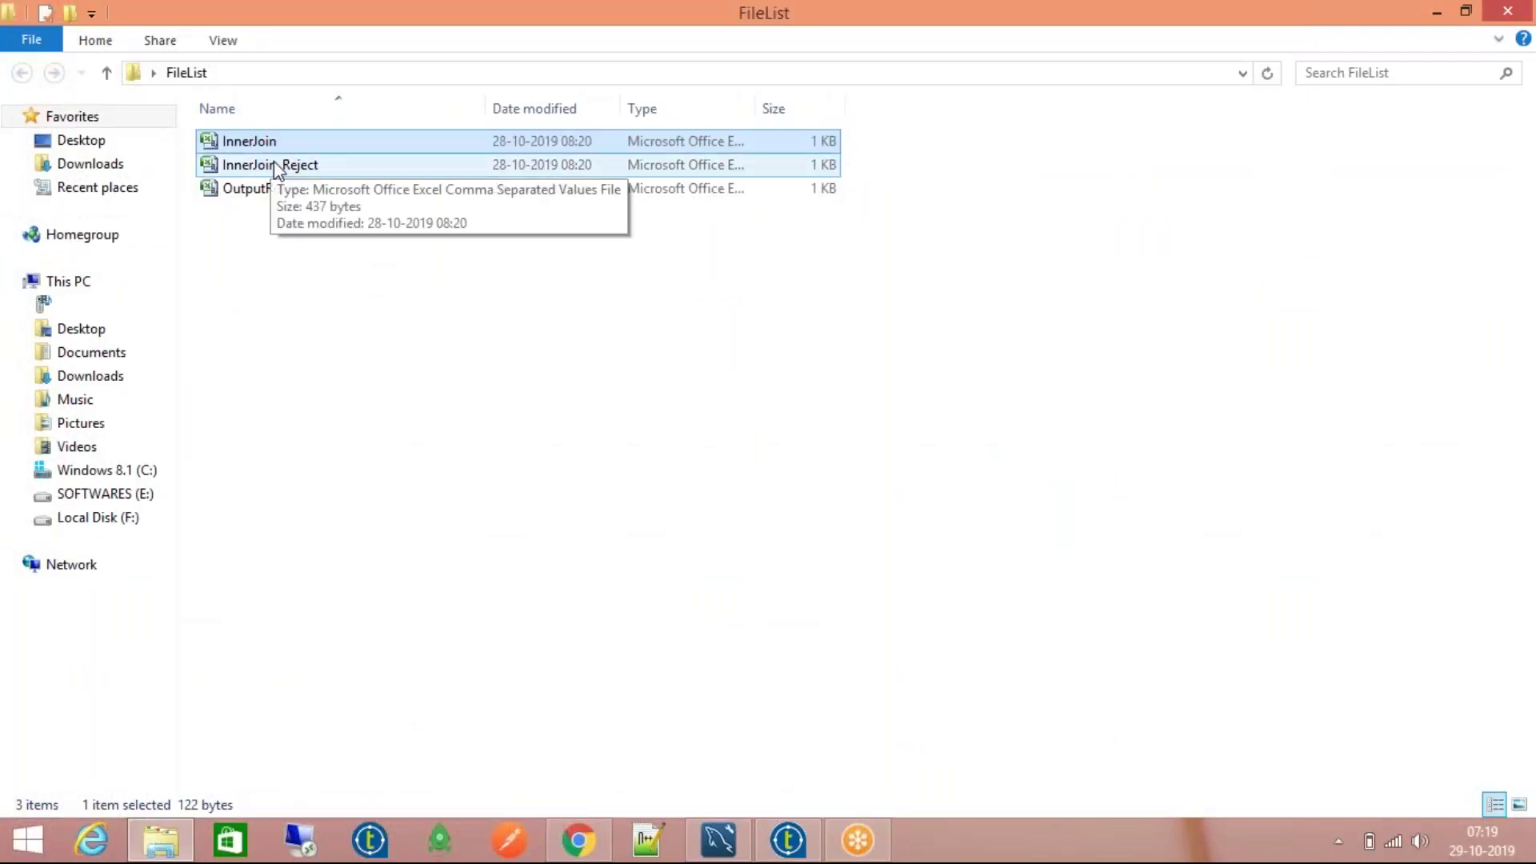
{"action": "right_click", "coordinate": [271, 162]}
{"action": "left_click", "coordinate": [300, 175]}
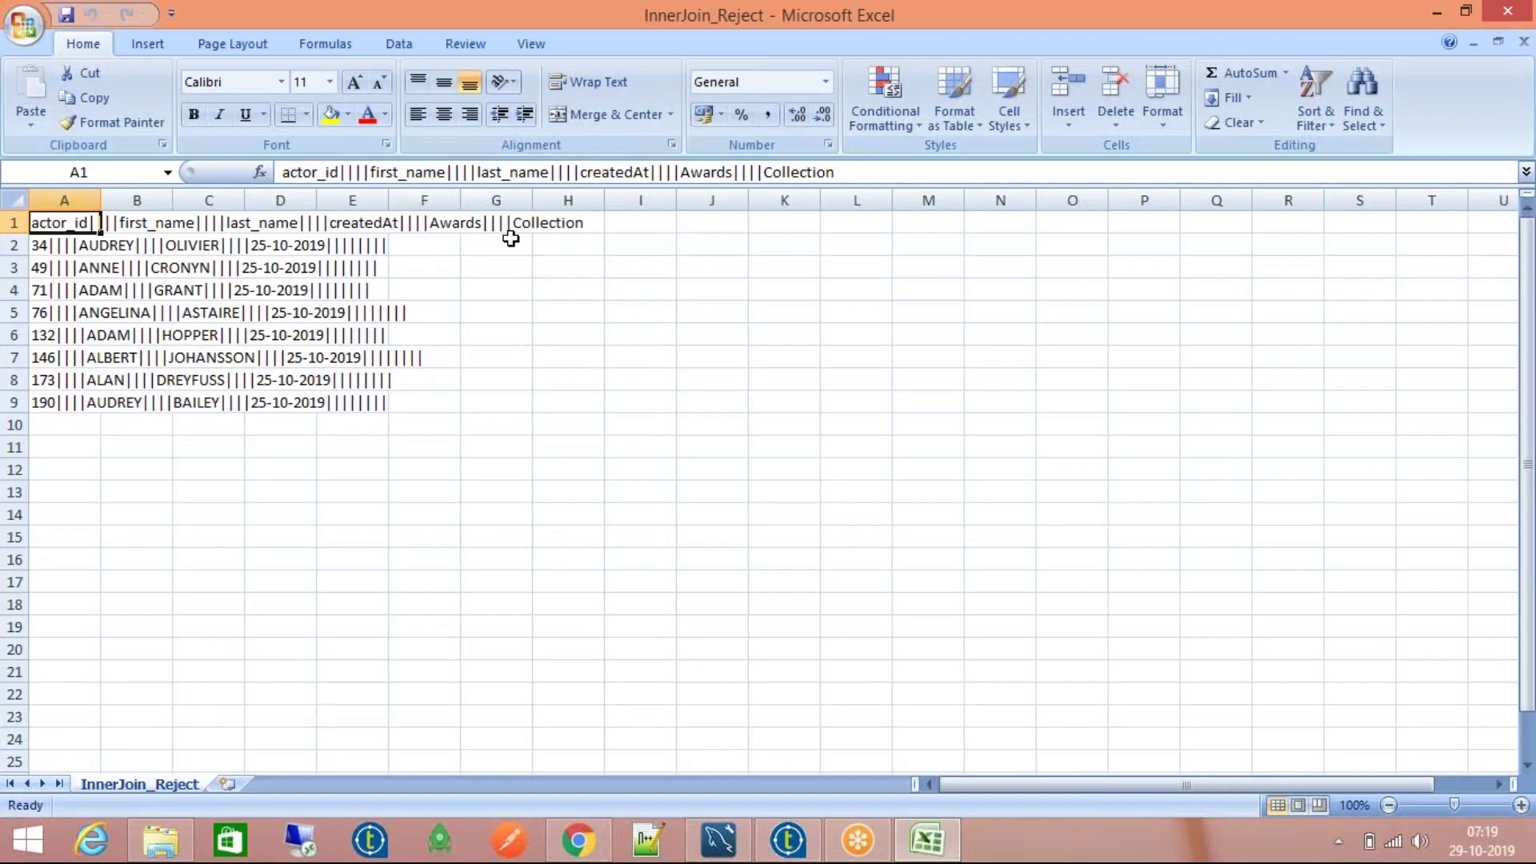
{"action": "left_click", "coordinate": [1508, 10]}
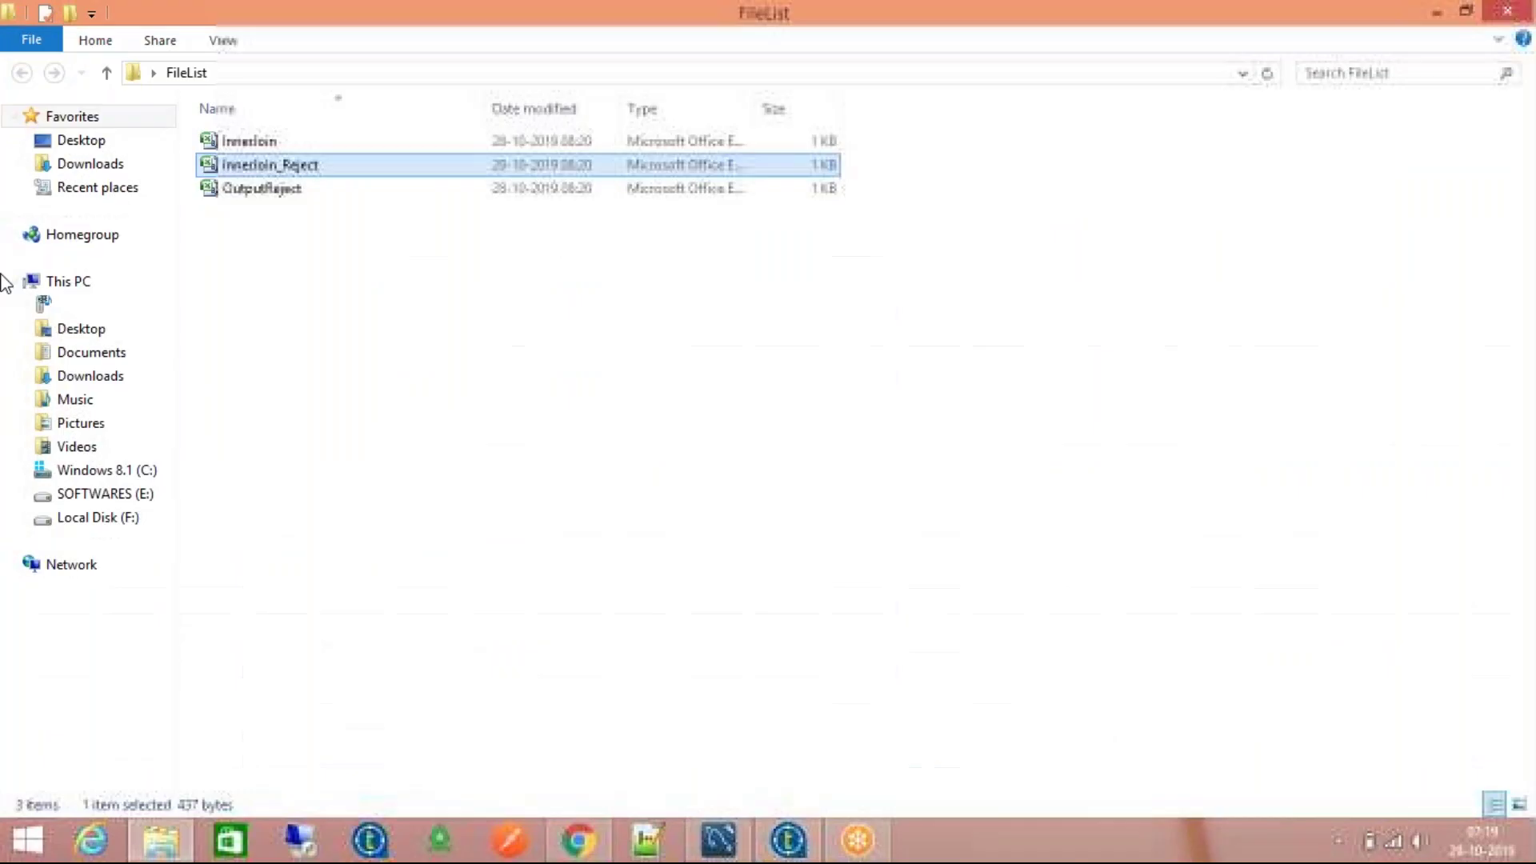
Step: Open the OutputReject file in Excel, review its contents, close it, and clear the file selection
{"action": "right_click", "coordinate": [214, 187]}
{"action": "left_click", "coordinate": [268, 198]}
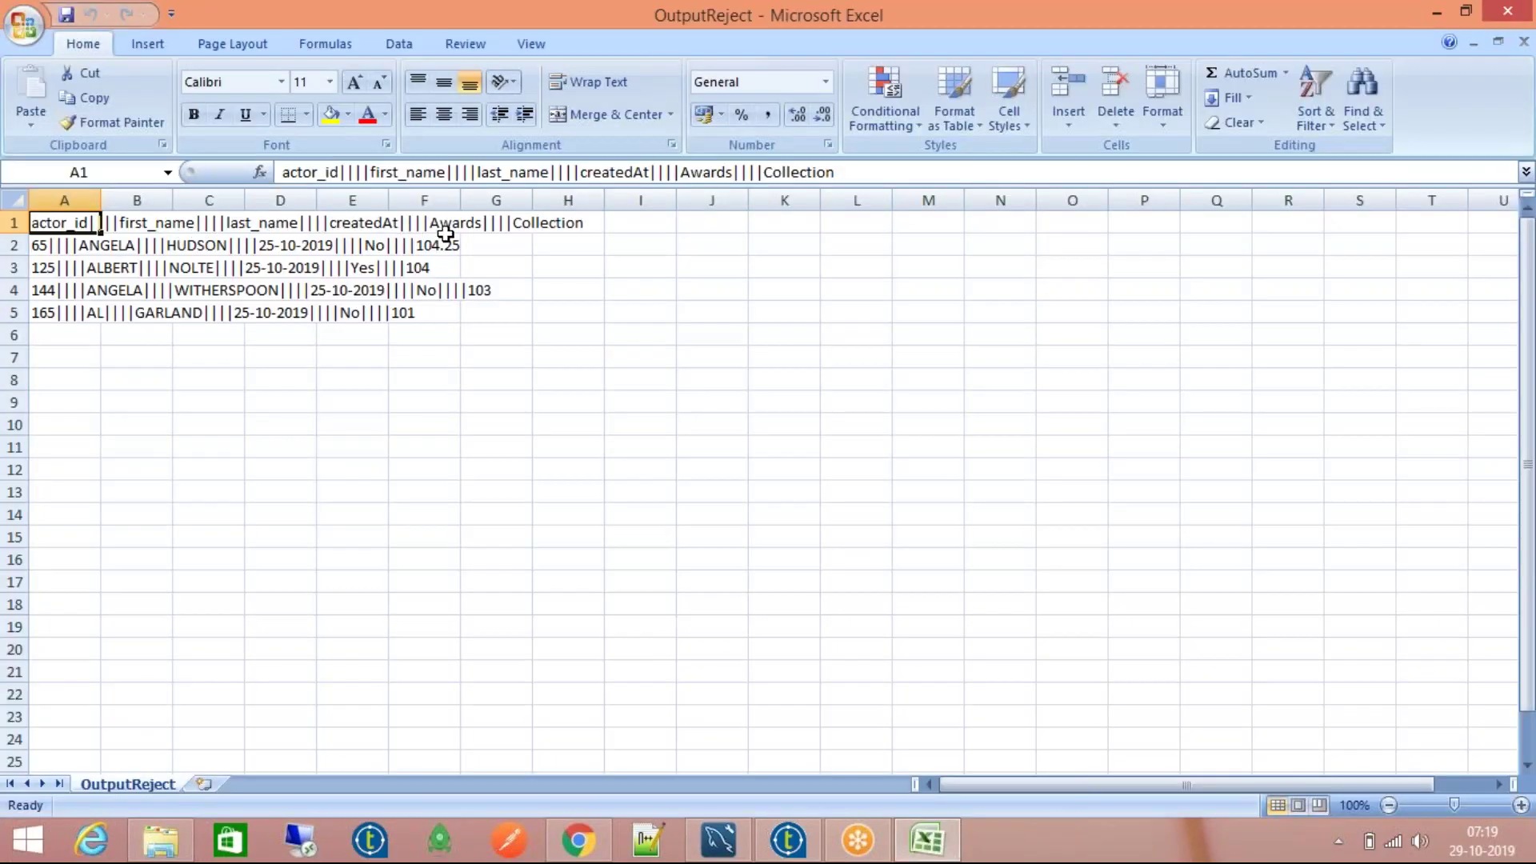
{"action": "left_click", "coordinate": [1528, 9]}
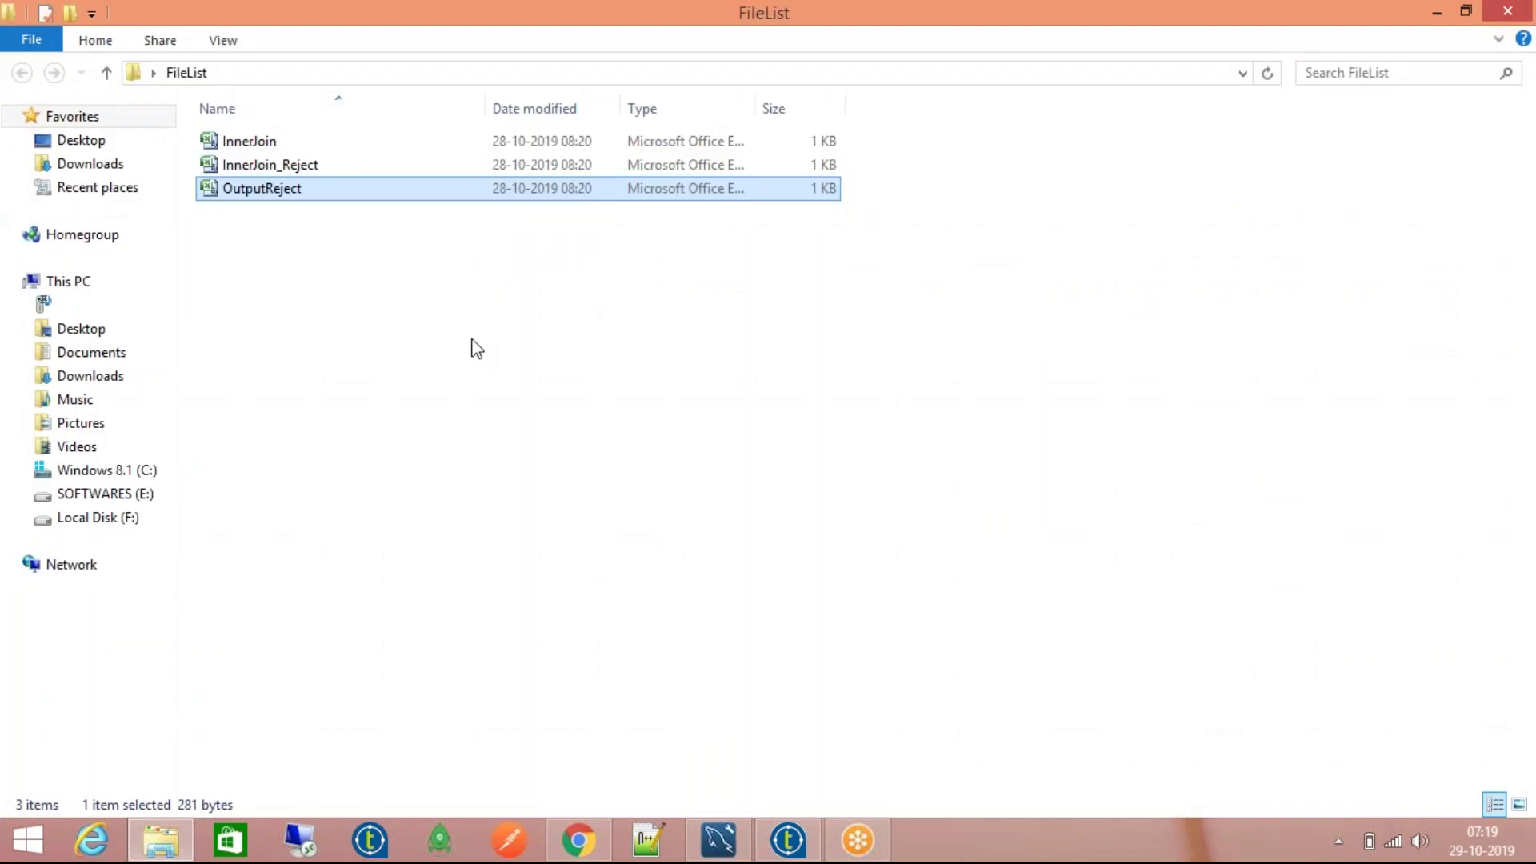
{"action": "left_click", "coordinate": [1078, 226]}
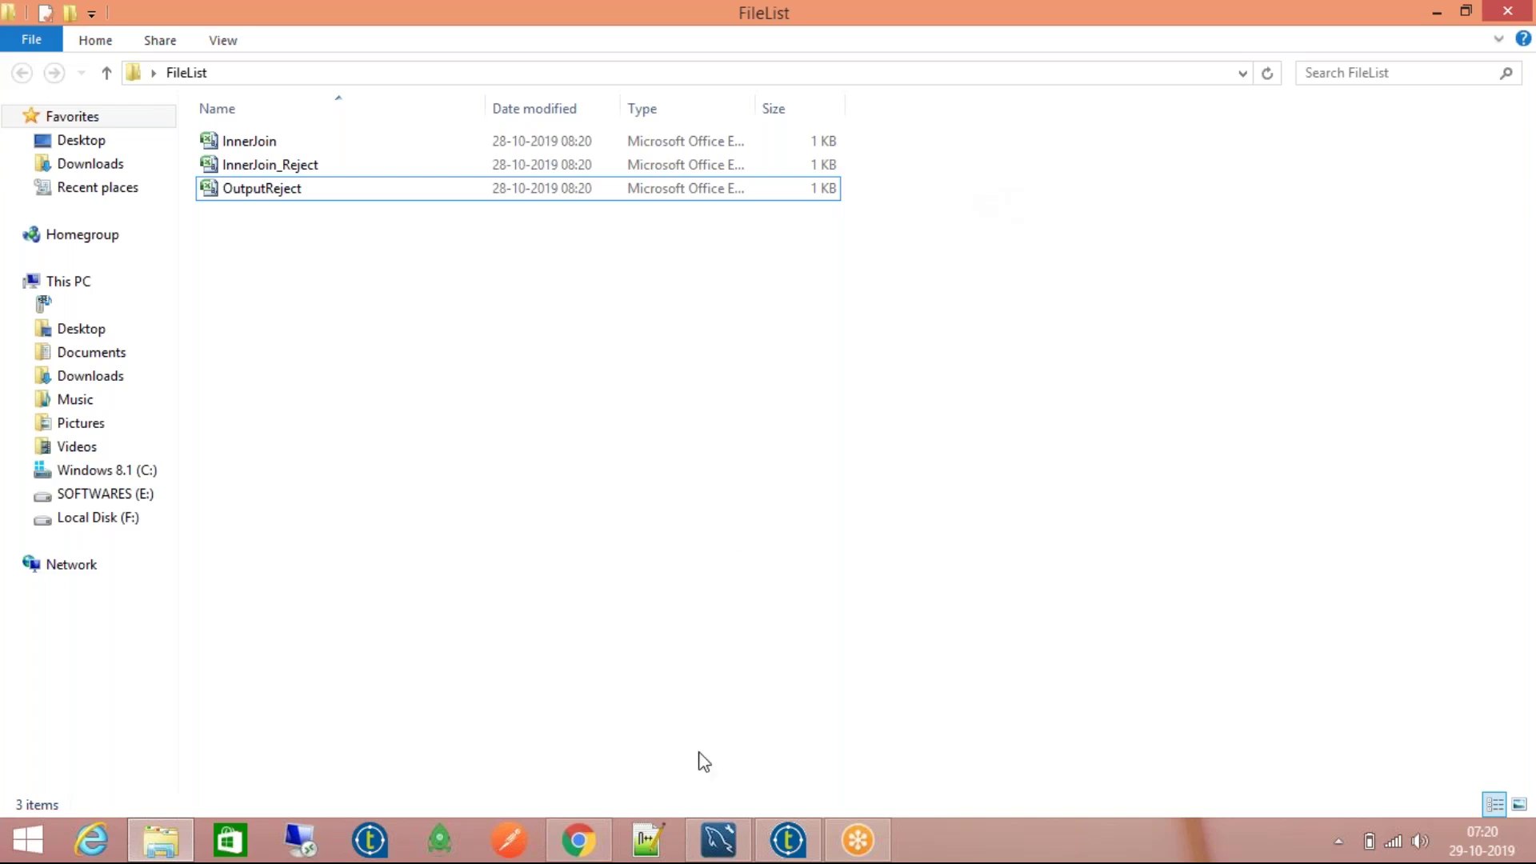
Step: Switch to Talend Open Studio and add a tFileInputDelimited component to the left half of the tFileFilter job's design canvas
{"action": "mouse_move", "coordinate": [780, 854]}
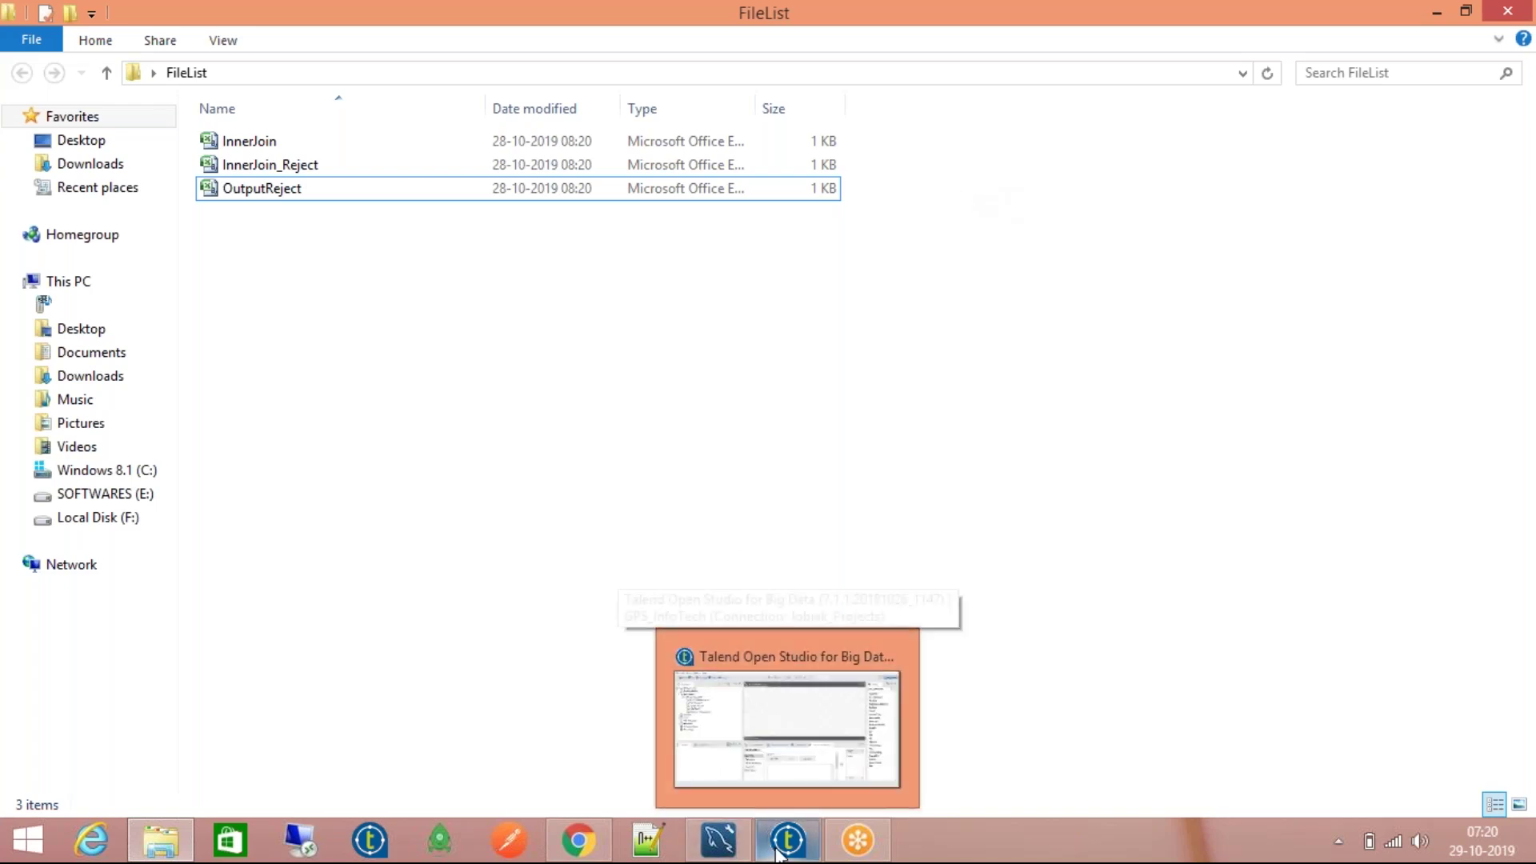
{"action": "left_click", "coordinate": [808, 772]}
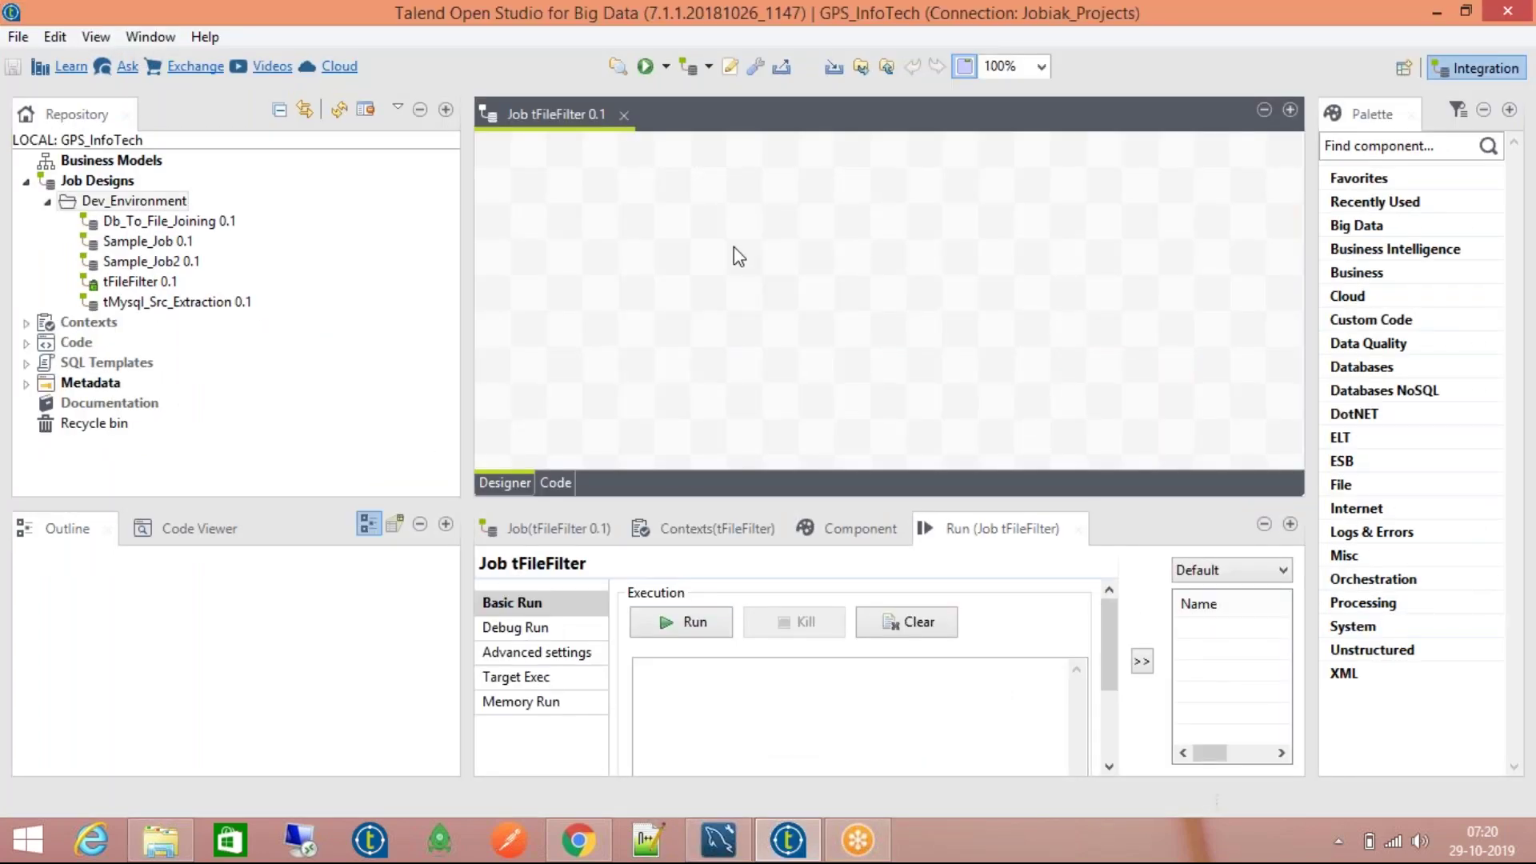
{"action": "type", "text": "t"}
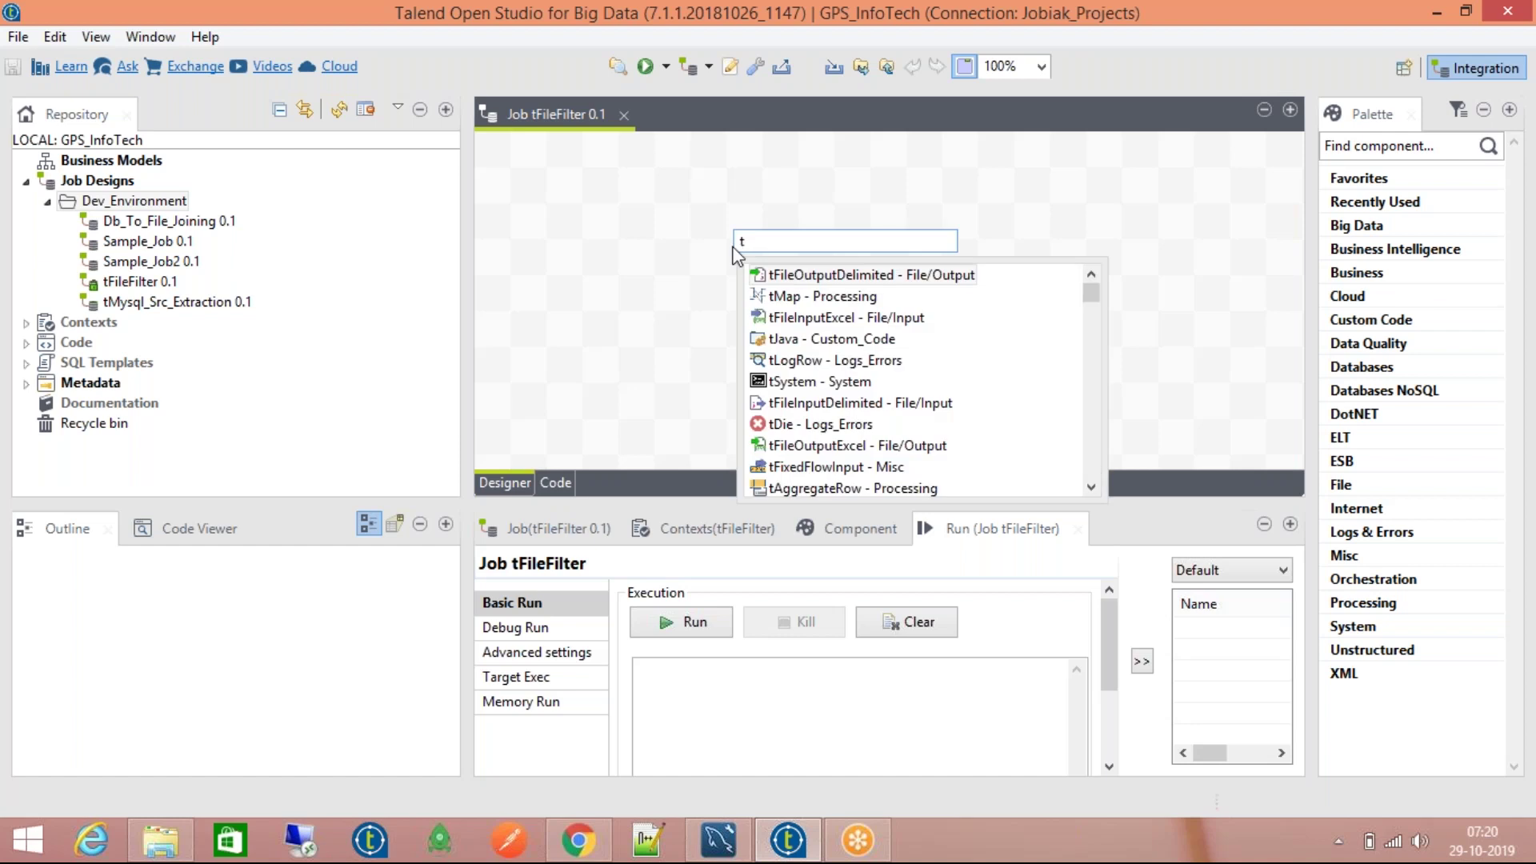
{"action": "type", "text": "FileI"}
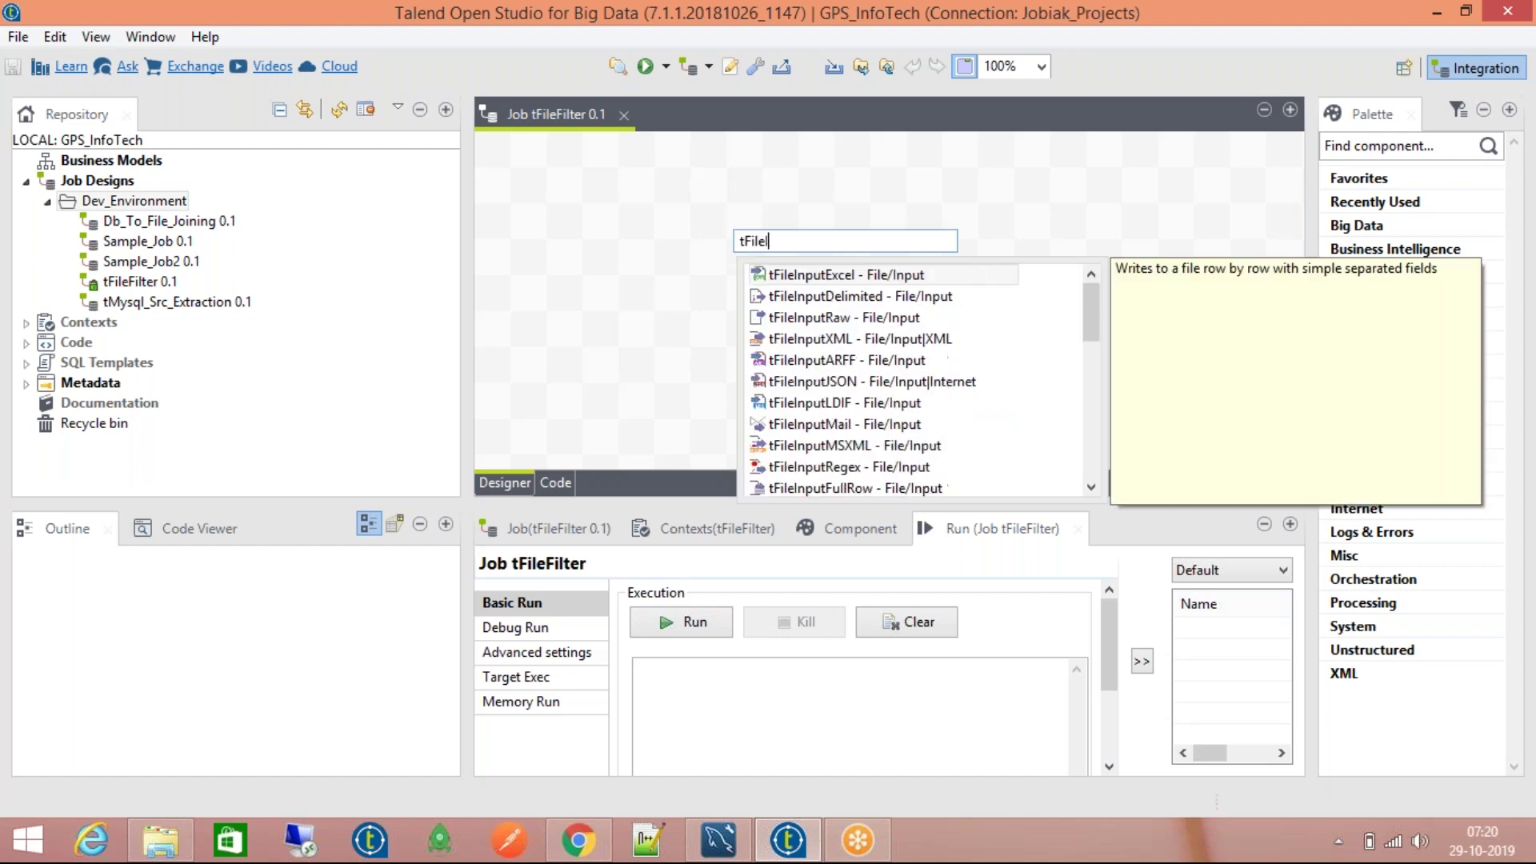
{"action": "type", "text": "NputDe"}
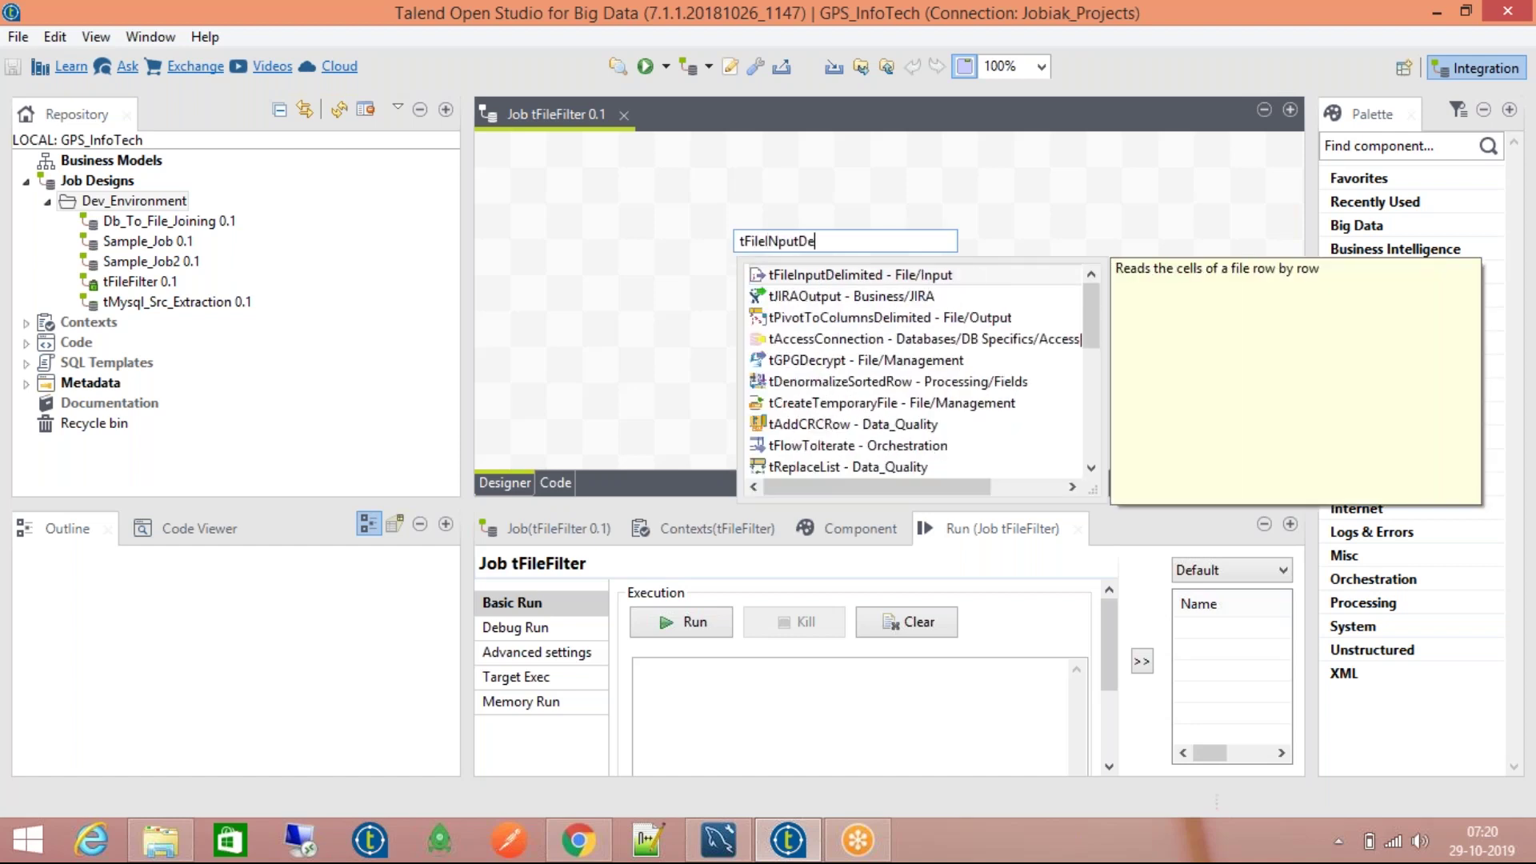
{"action": "key", "text": "Return"}
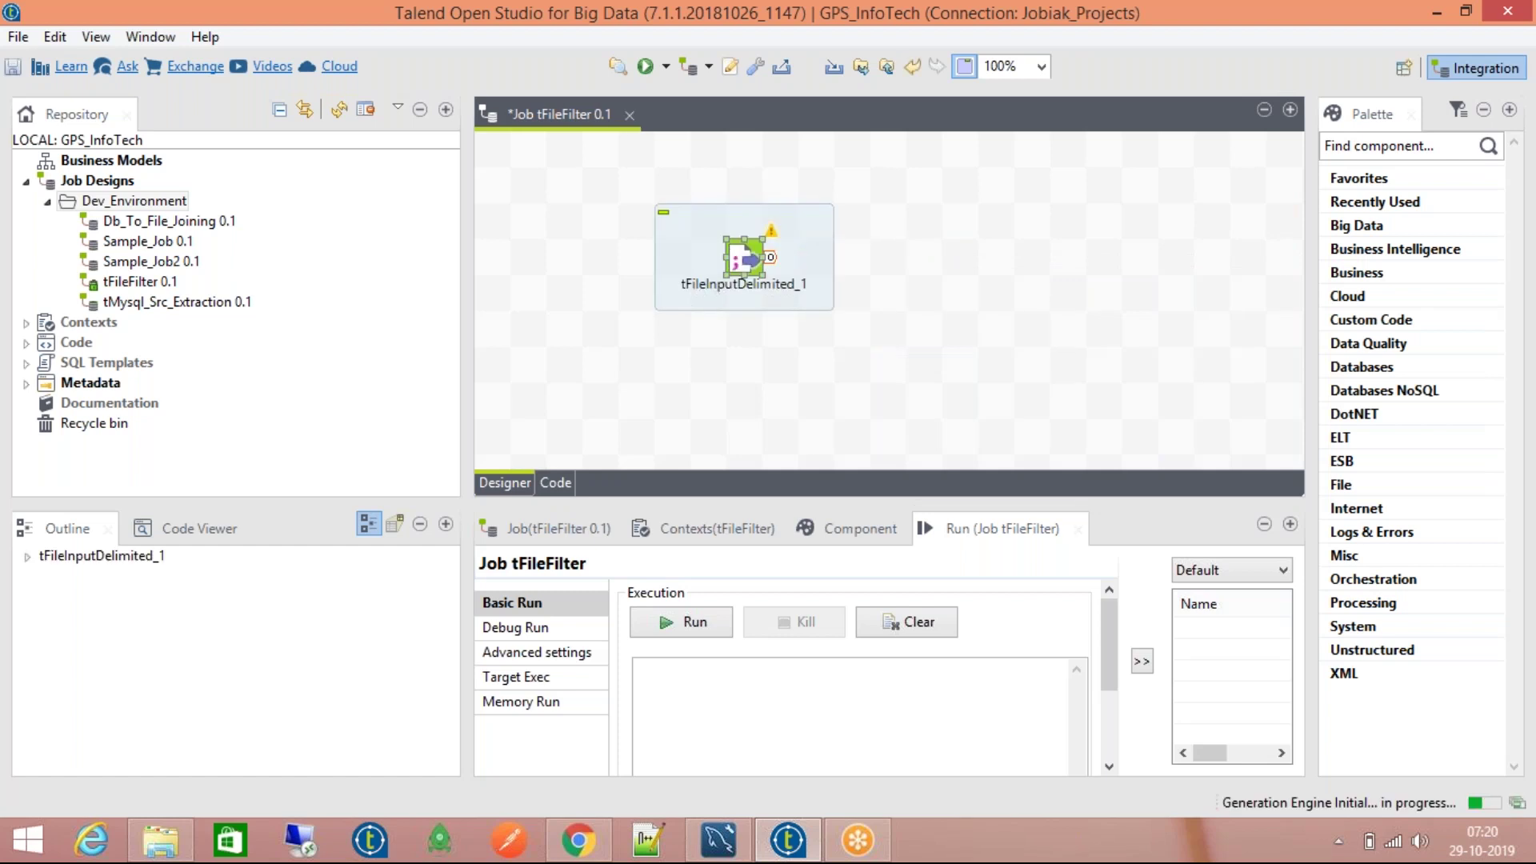
{"action": "left_click_drag", "start_coordinate": [700, 260], "coordinate": [678, 260]}
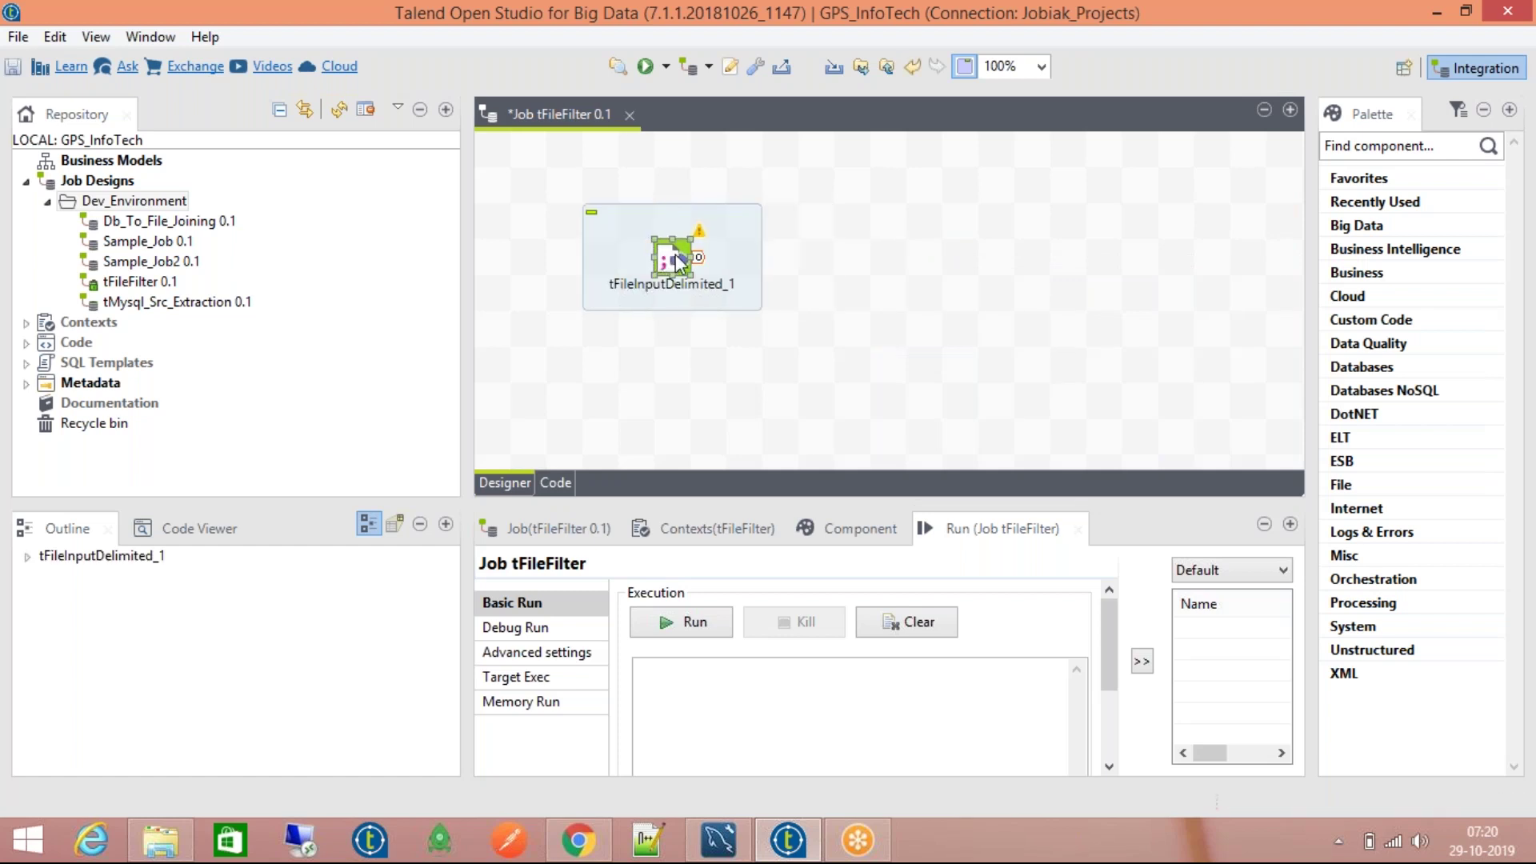
Step: Try to add a tMap component on top of the tFileInputDelimited component
{"action": "type", "text": "t"}
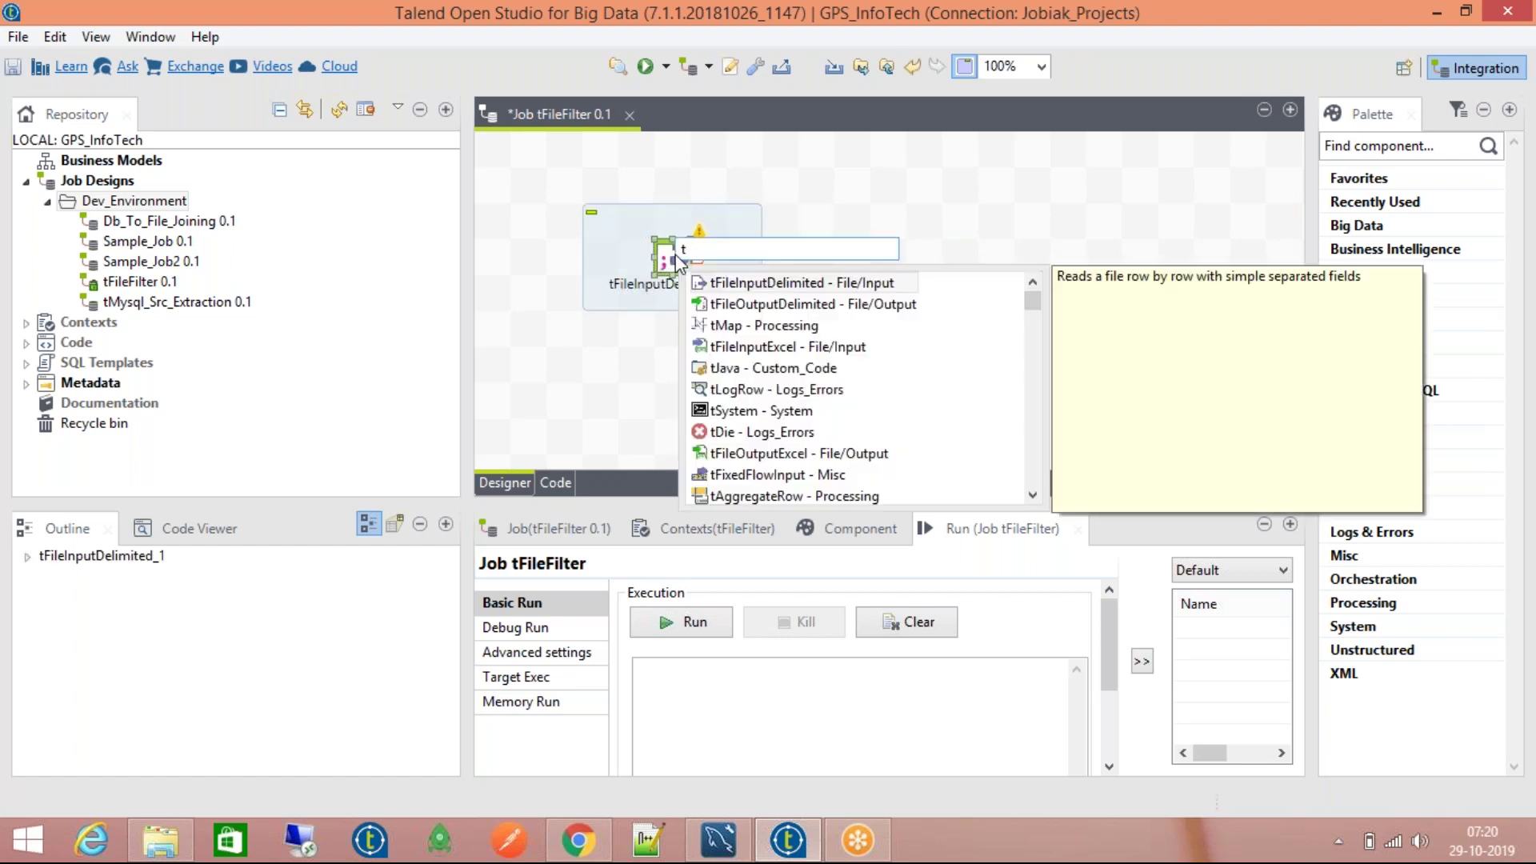
{"action": "type", "text": "Map"}
{"action": "key", "text": "Return"}
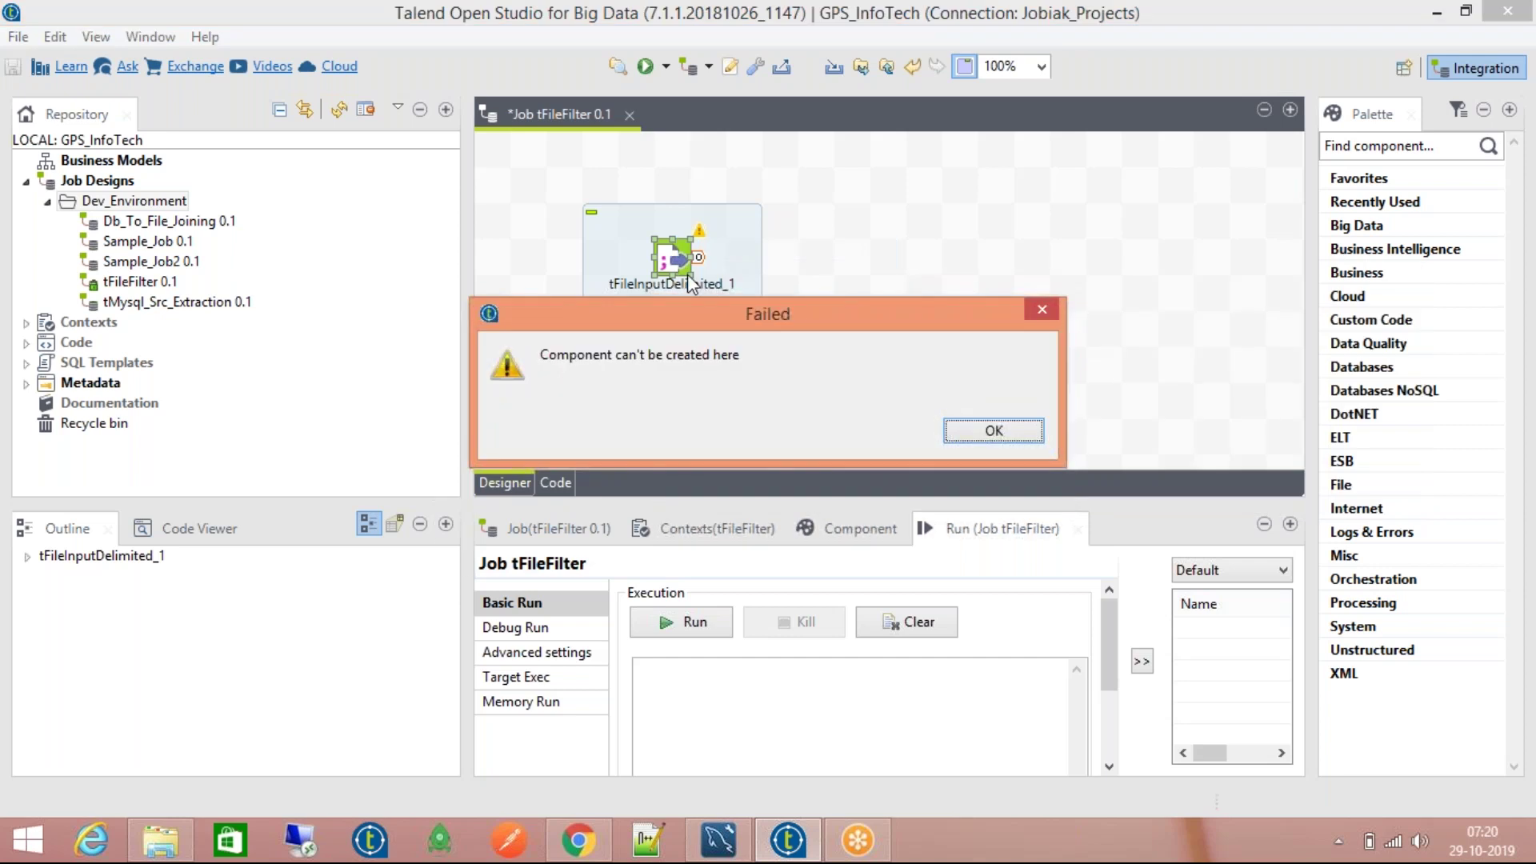
{"action": "left_click", "coordinate": [994, 430]}
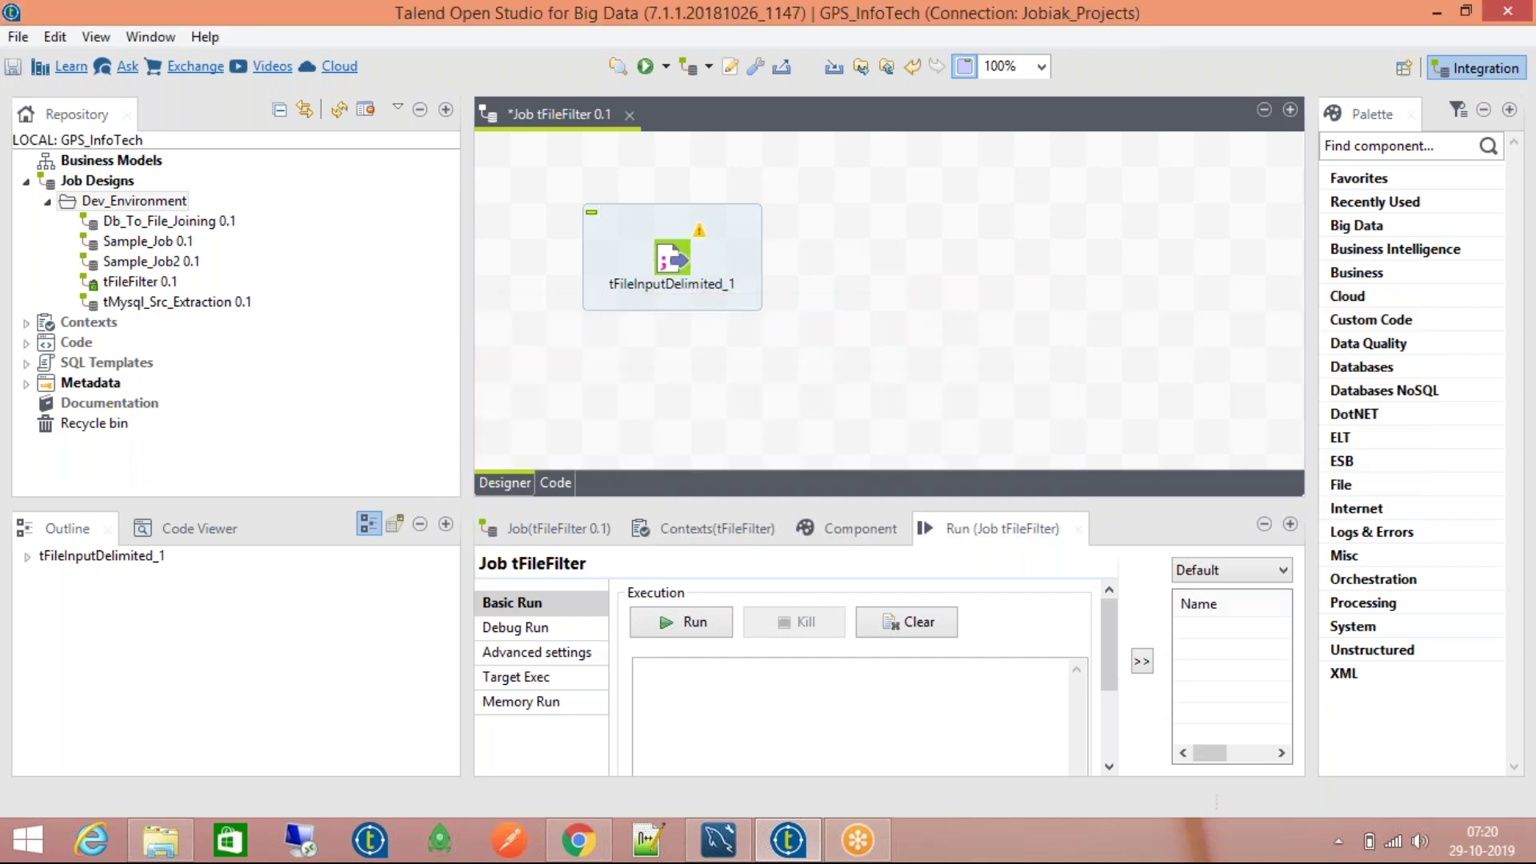
Step: Add a tMap component on the empty canvas to the right of the tFileInputDelimited component
{"action": "type", "text": "tMap"}
{"action": "key", "text": "Return"}
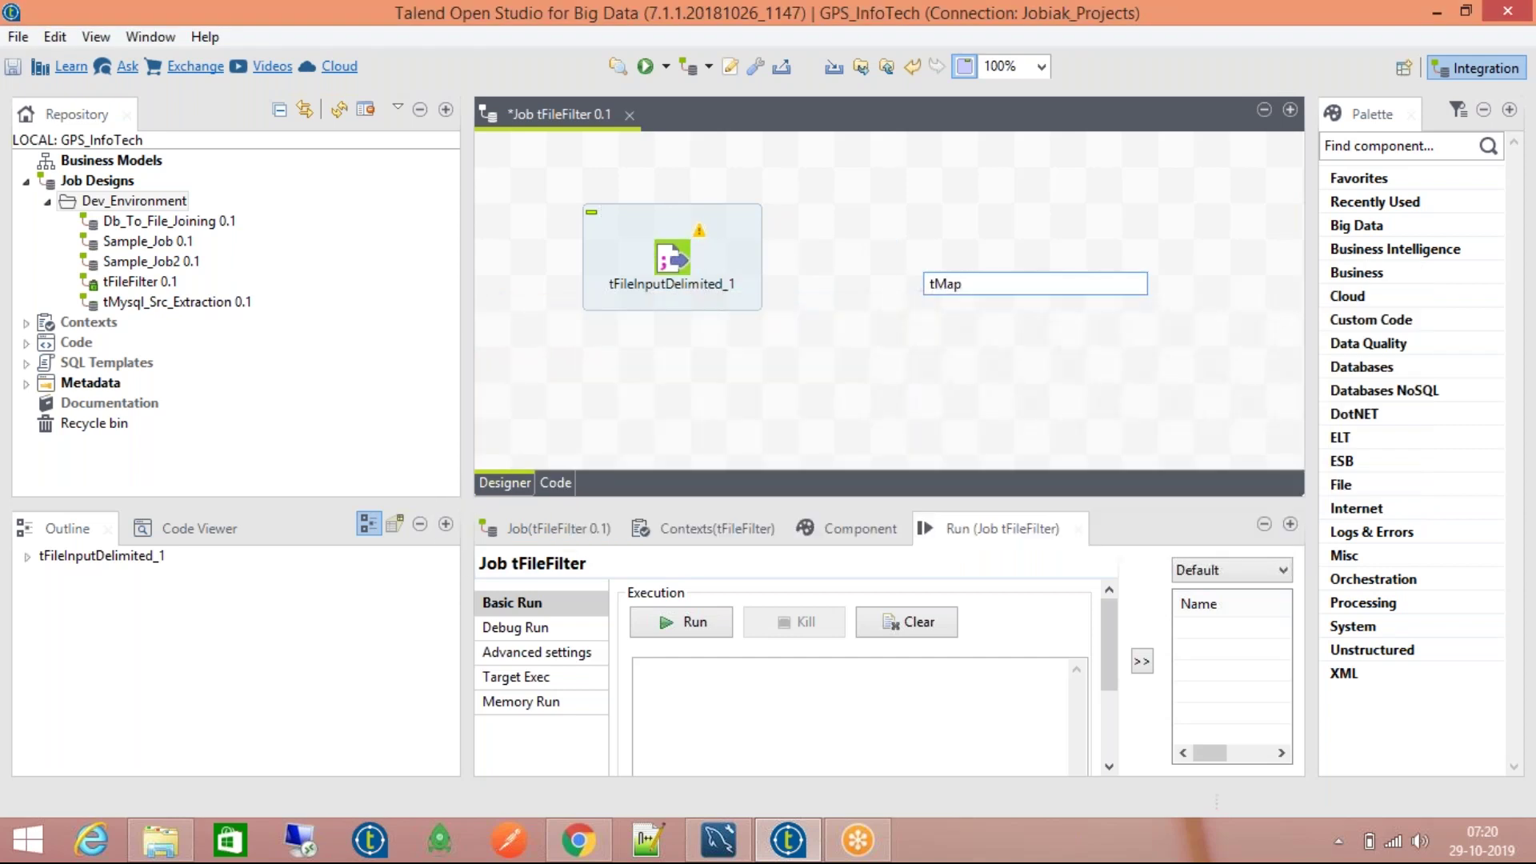
{"action": "left_click_drag", "start_coordinate": [894, 254], "coordinate": [896, 255]}
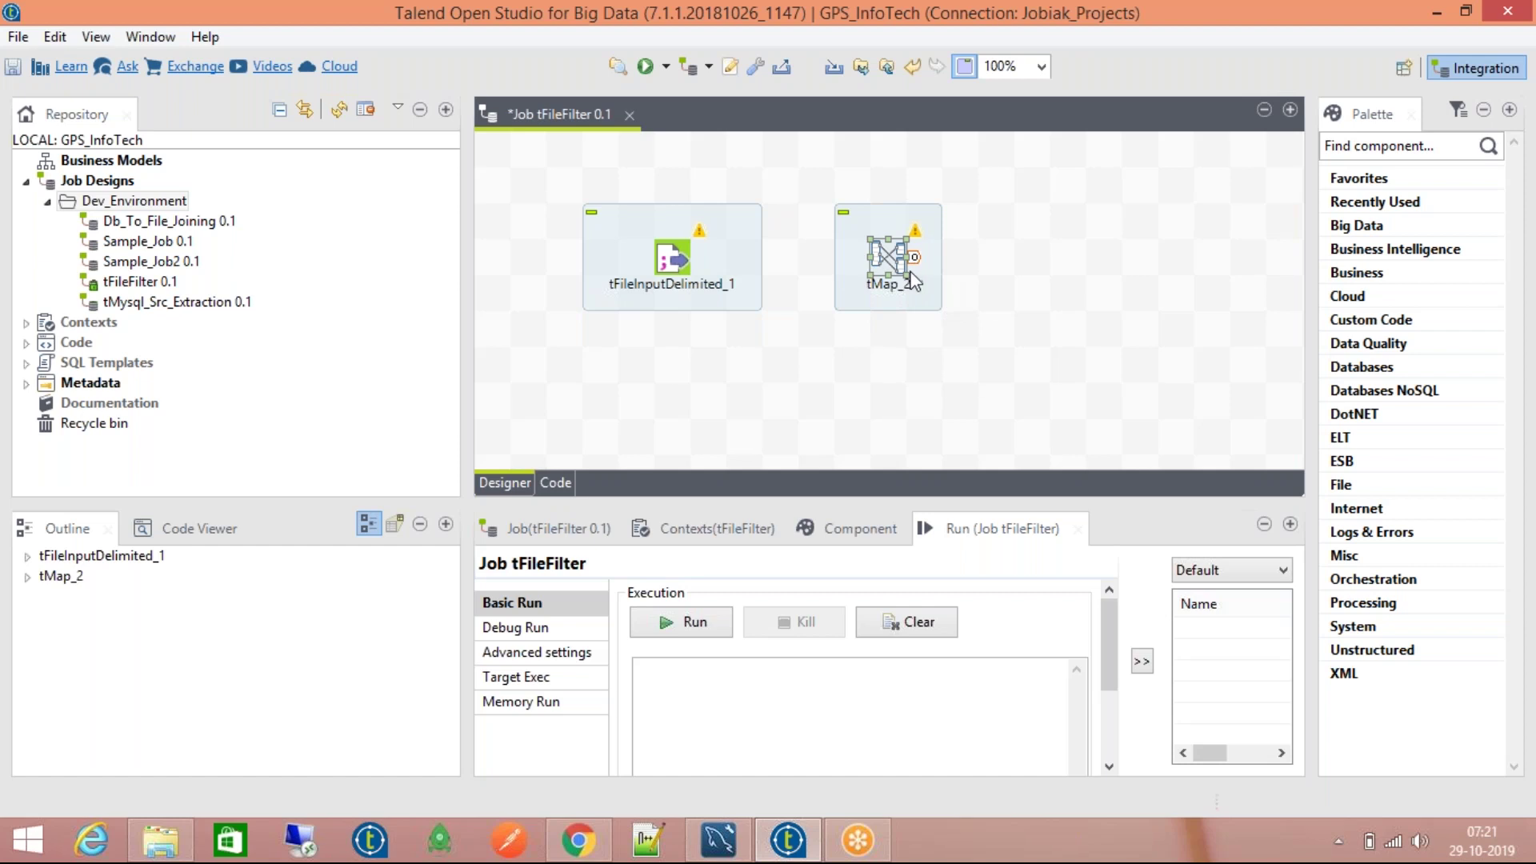
Step: Add a tLogRow component to the right of the tMap component on the job canvas
{"action": "left_click", "coordinate": [1130, 322]}
{"action": "type", "text": "tLogRow"}
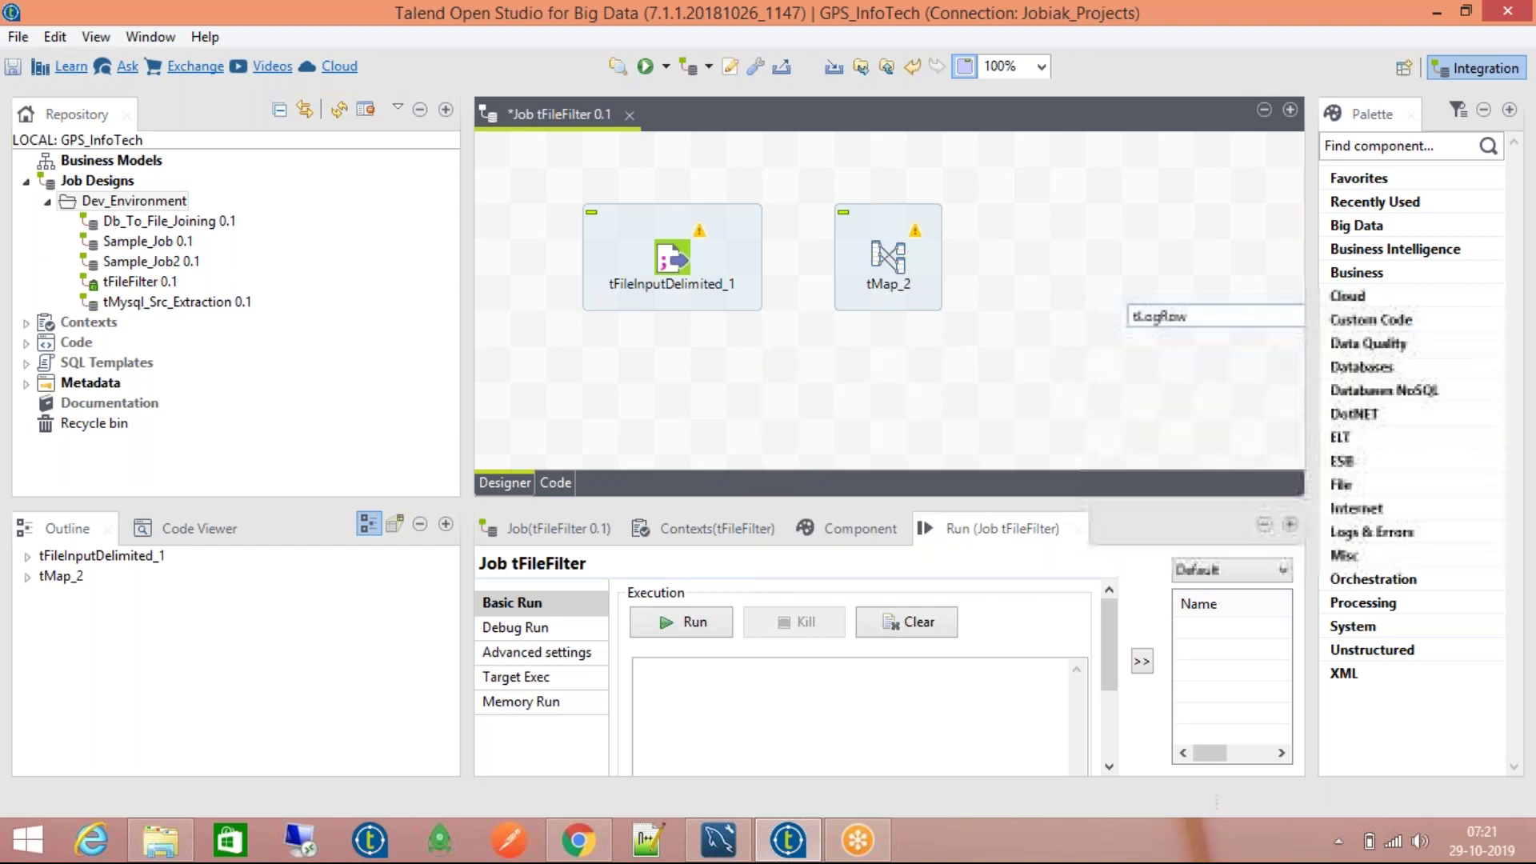
{"action": "key", "text": "Return"}
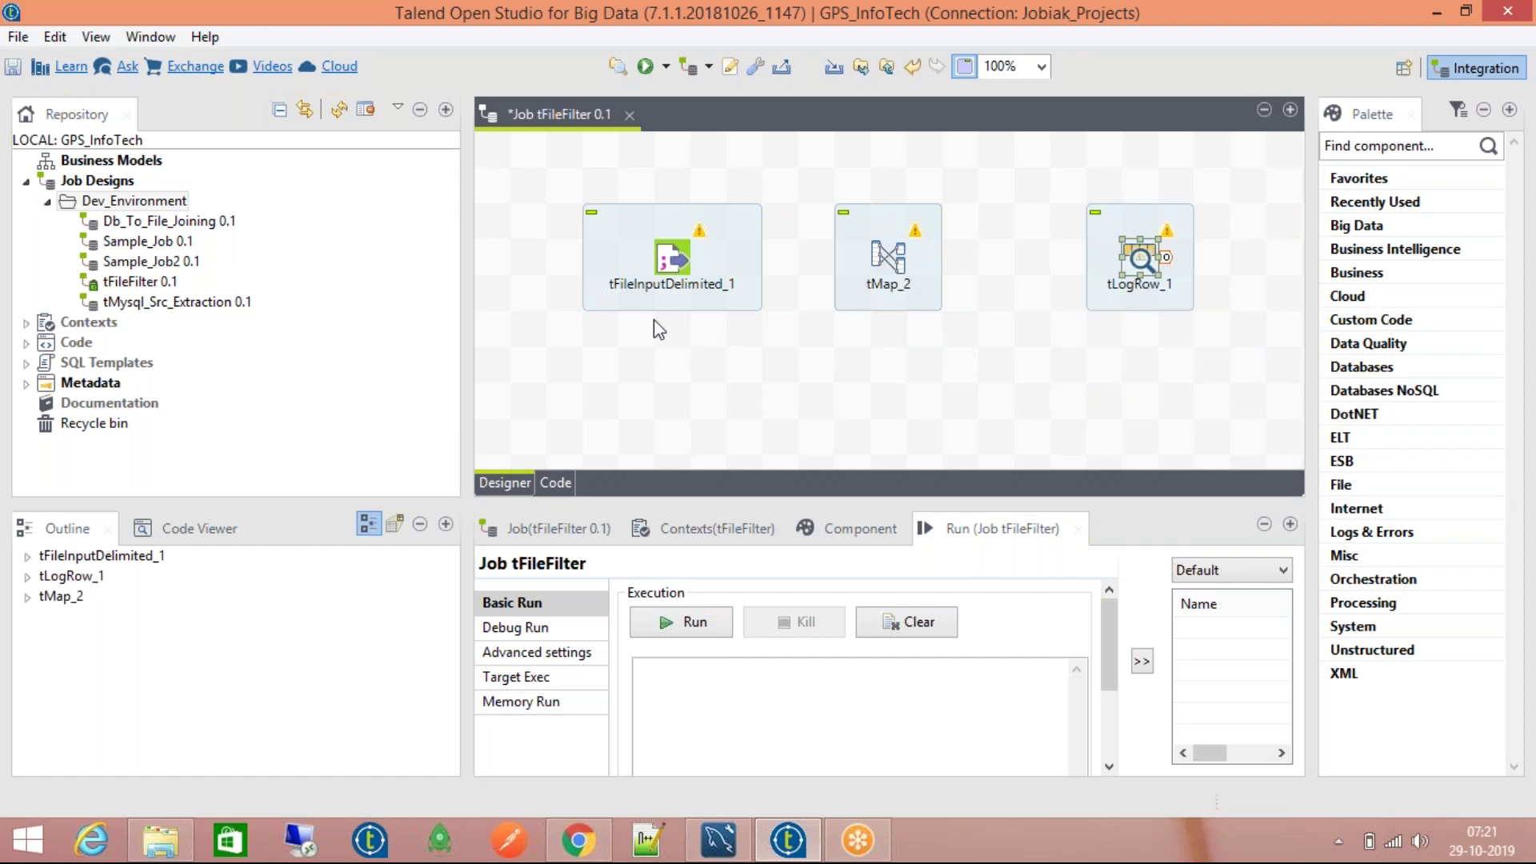
Step: Connect tFileInputDelimited_1 to tMap_2 with a Main row
{"action": "right_click", "coordinate": [686, 262]}
{"action": "mouse_move", "coordinate": [707, 261]}
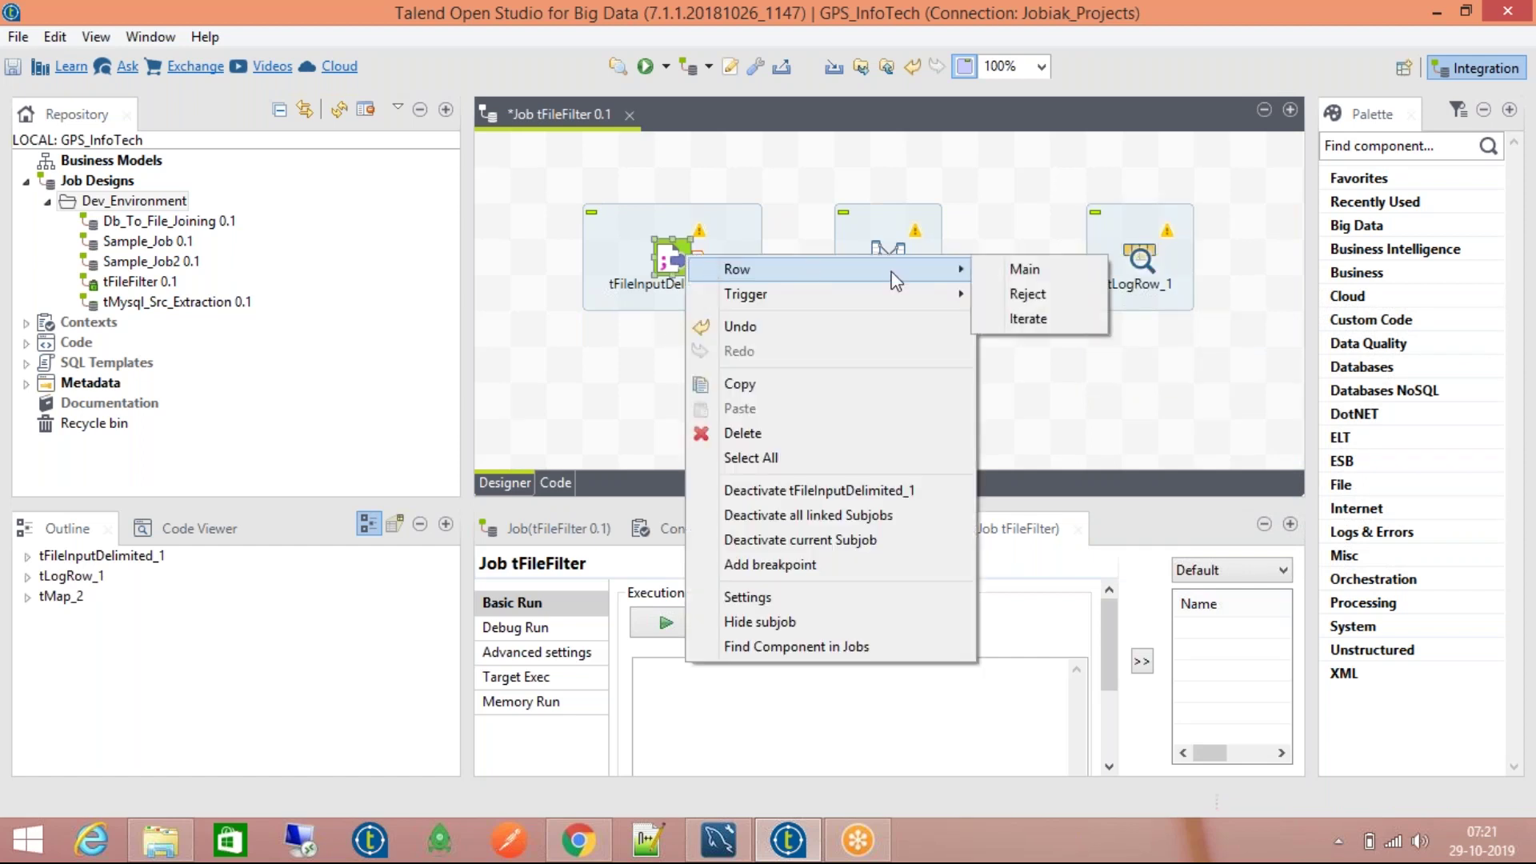
{"action": "left_click", "coordinate": [1053, 275]}
{"action": "left_click", "coordinate": [885, 256]}
Step: Connect tMap_2 to tLogRow_1 with a new output row named Out1
{"action": "right_click", "coordinate": [890, 255]}
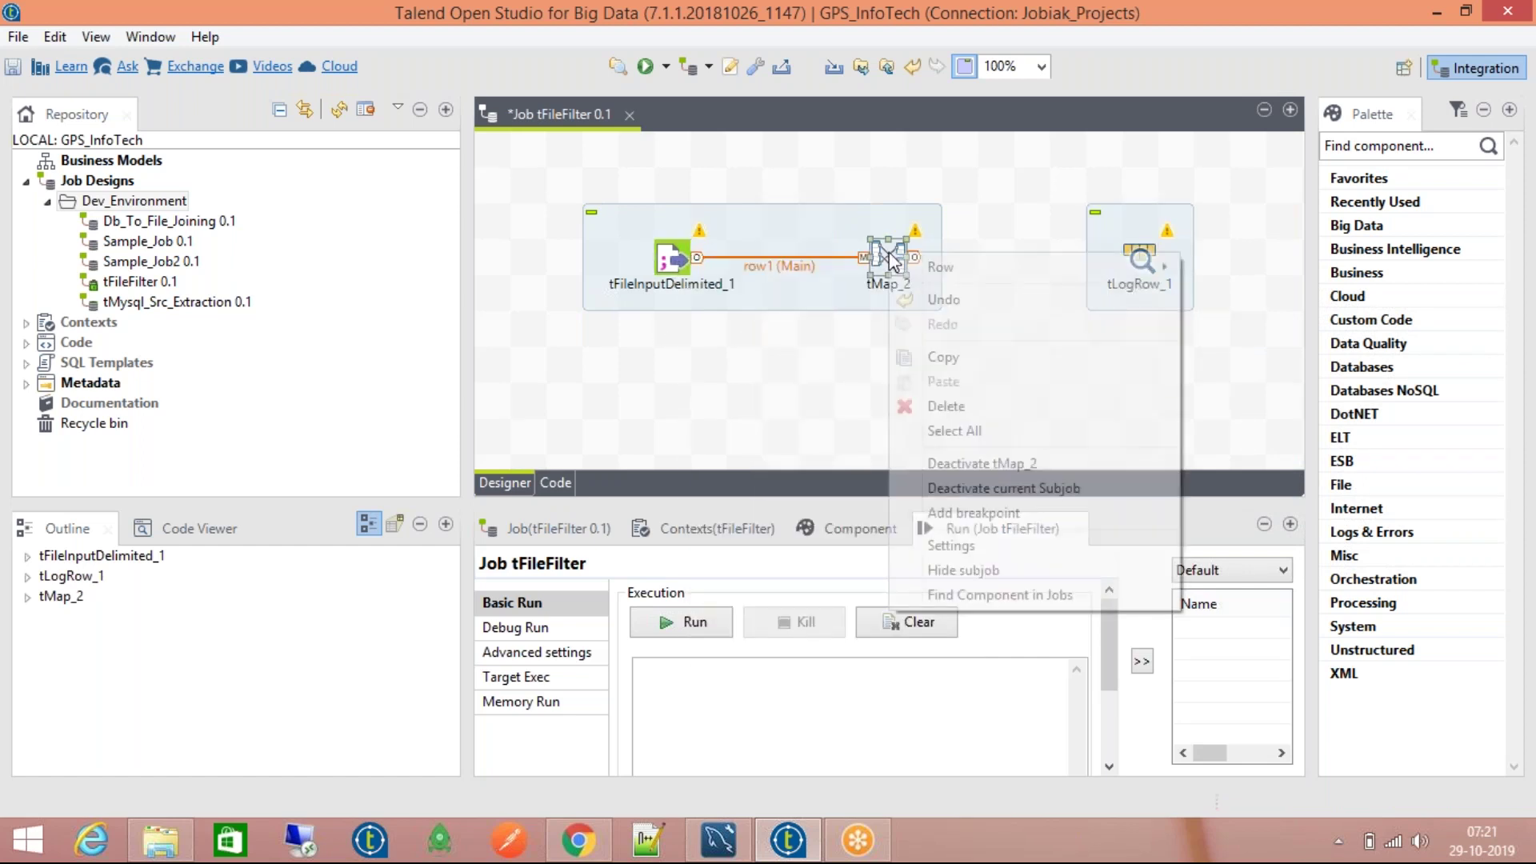
{"action": "mouse_move", "coordinate": [1031, 276]}
{"action": "left_click", "coordinate": [1246, 269]}
{"action": "left_click", "coordinate": [1140, 260]}
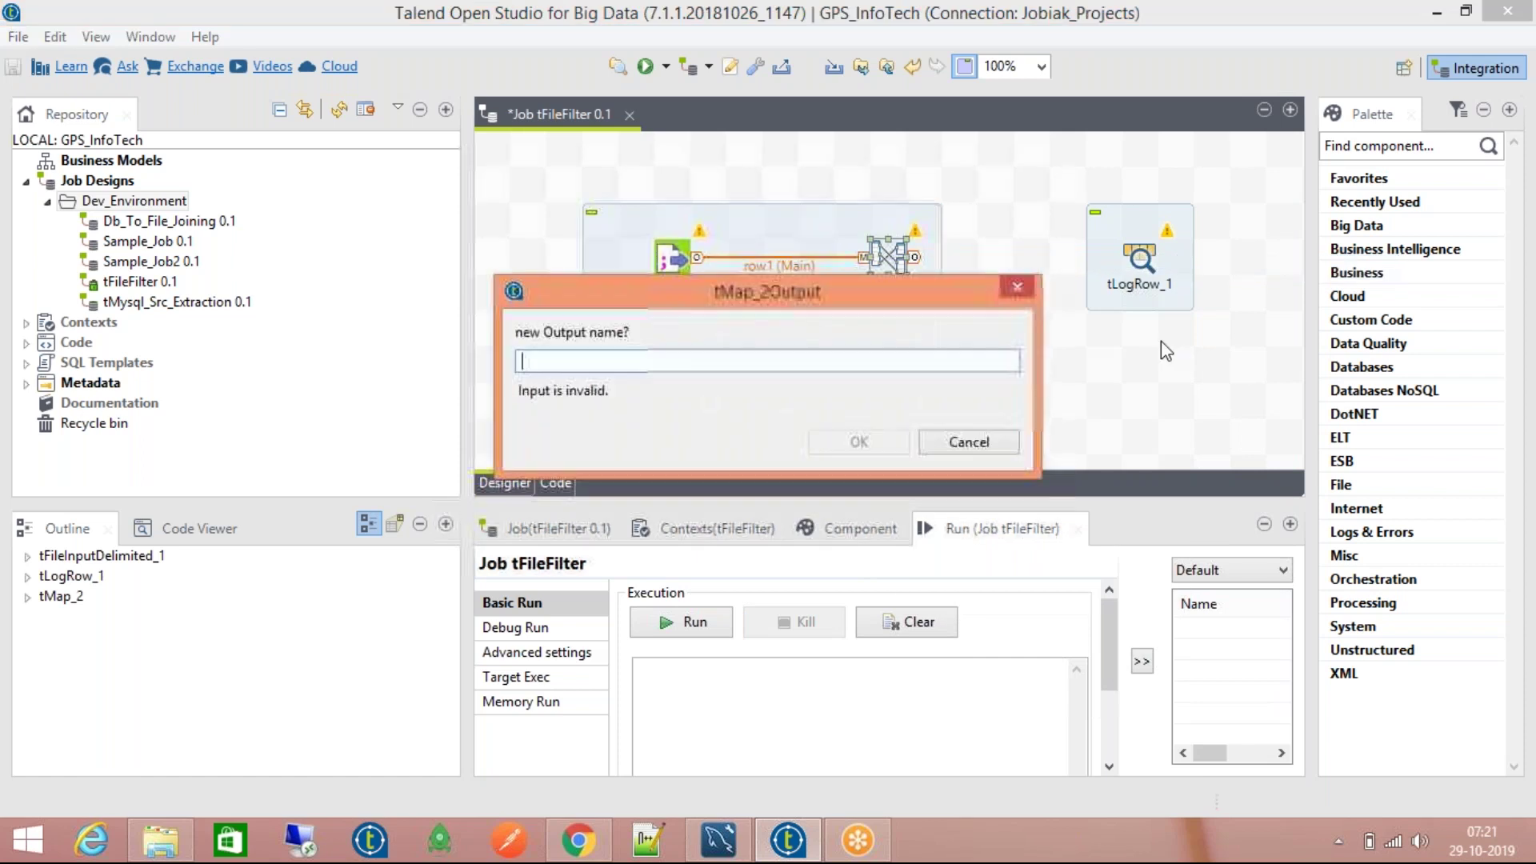
{"action": "type", "text": "Out1"}
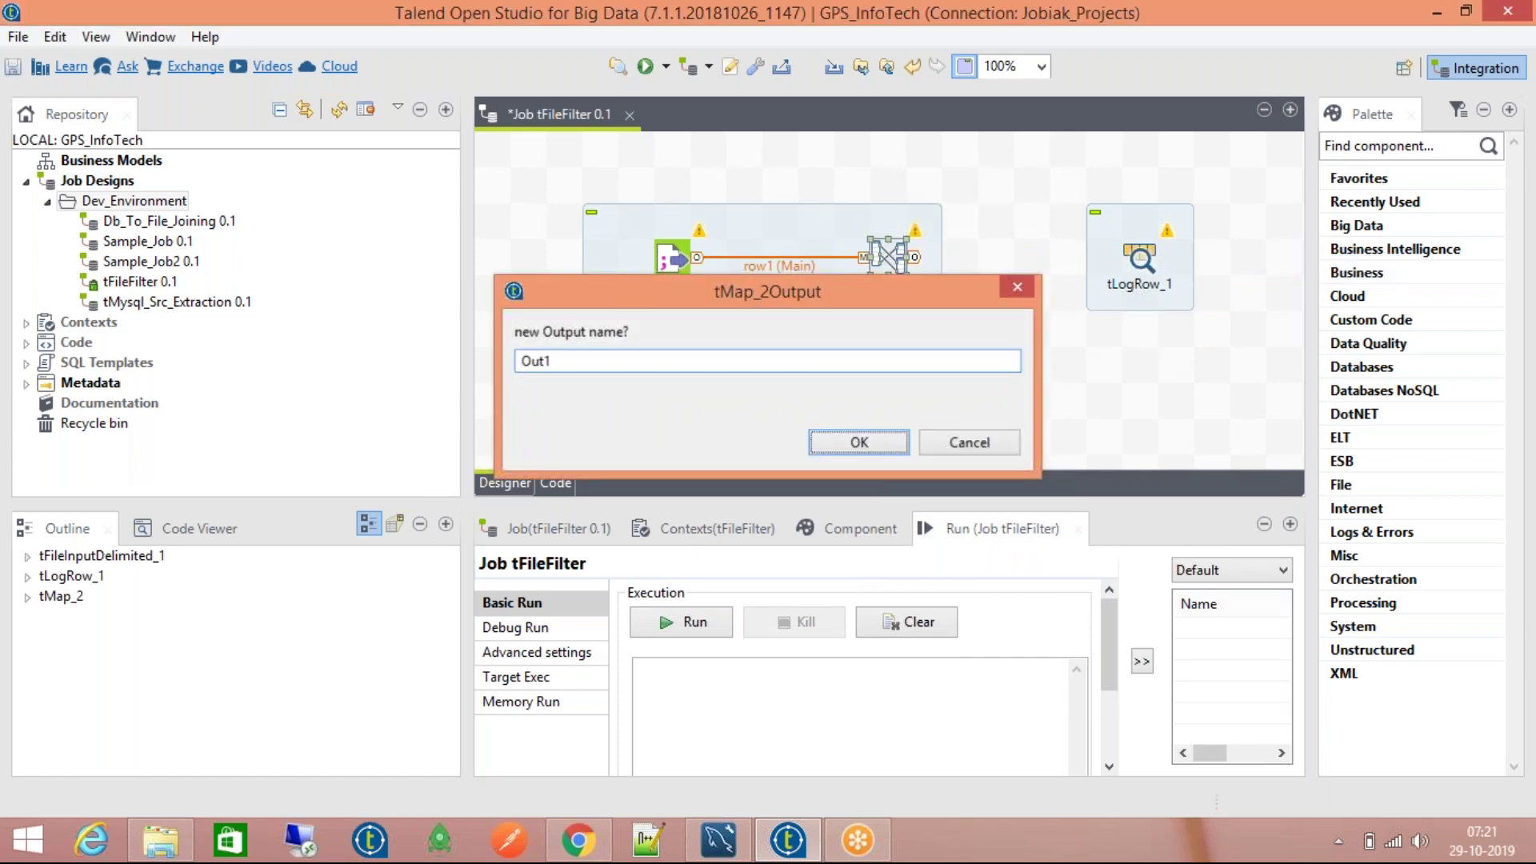
{"action": "left_click", "coordinate": [858, 441]}
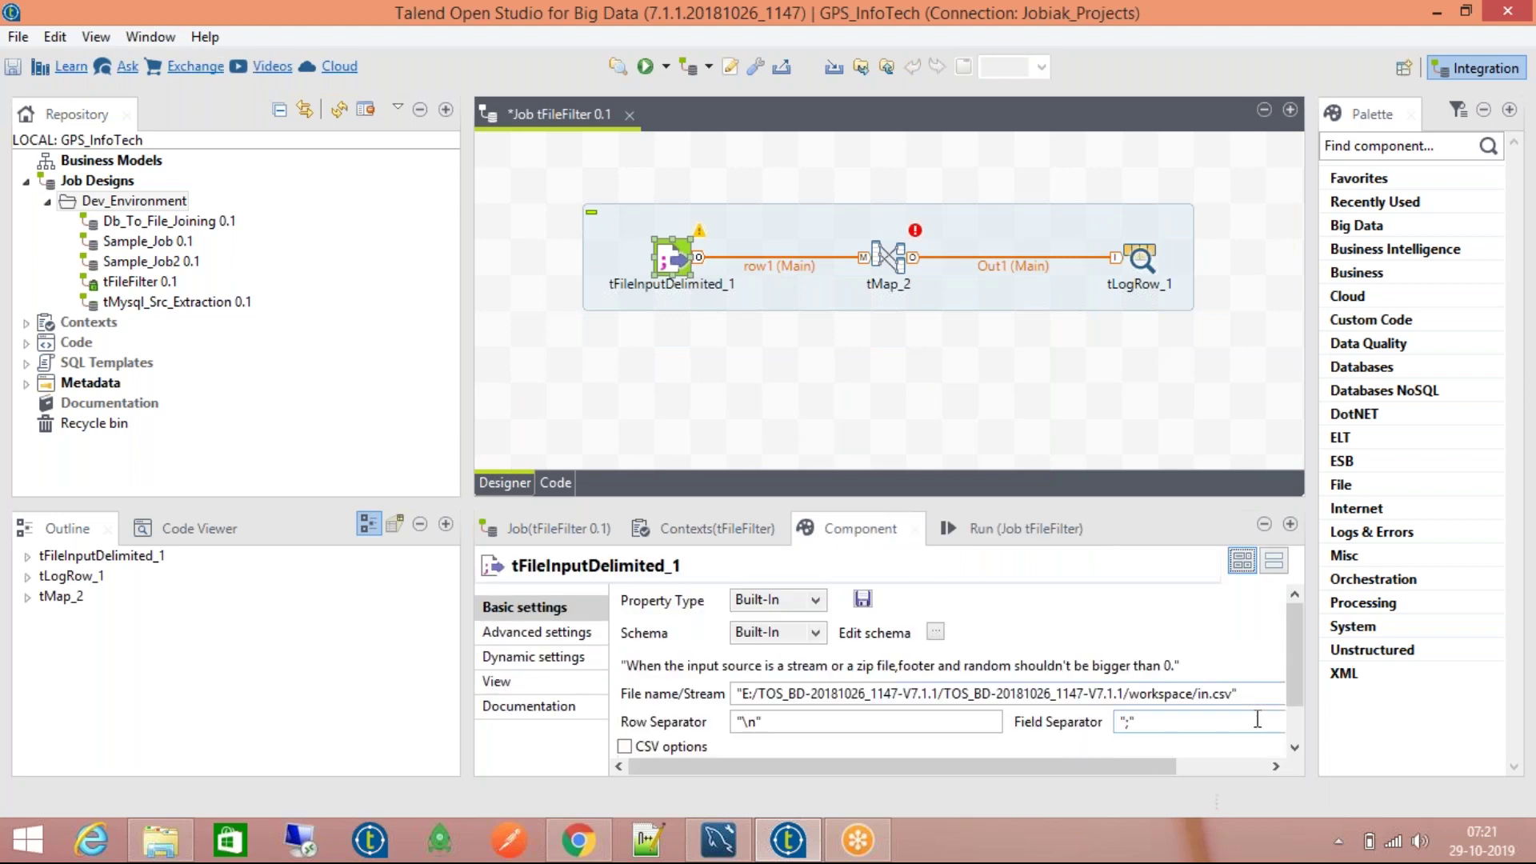
Step: Set tFileInputDelimited_1's input file to InnerJoin.csv from the Desktop's FileList folder, with the field separator "||||"
{"action": "left_click_drag", "start_coordinate": [1168, 766], "coordinate": [1204, 768]}
{"action": "left_click", "coordinate": [1263, 692]}
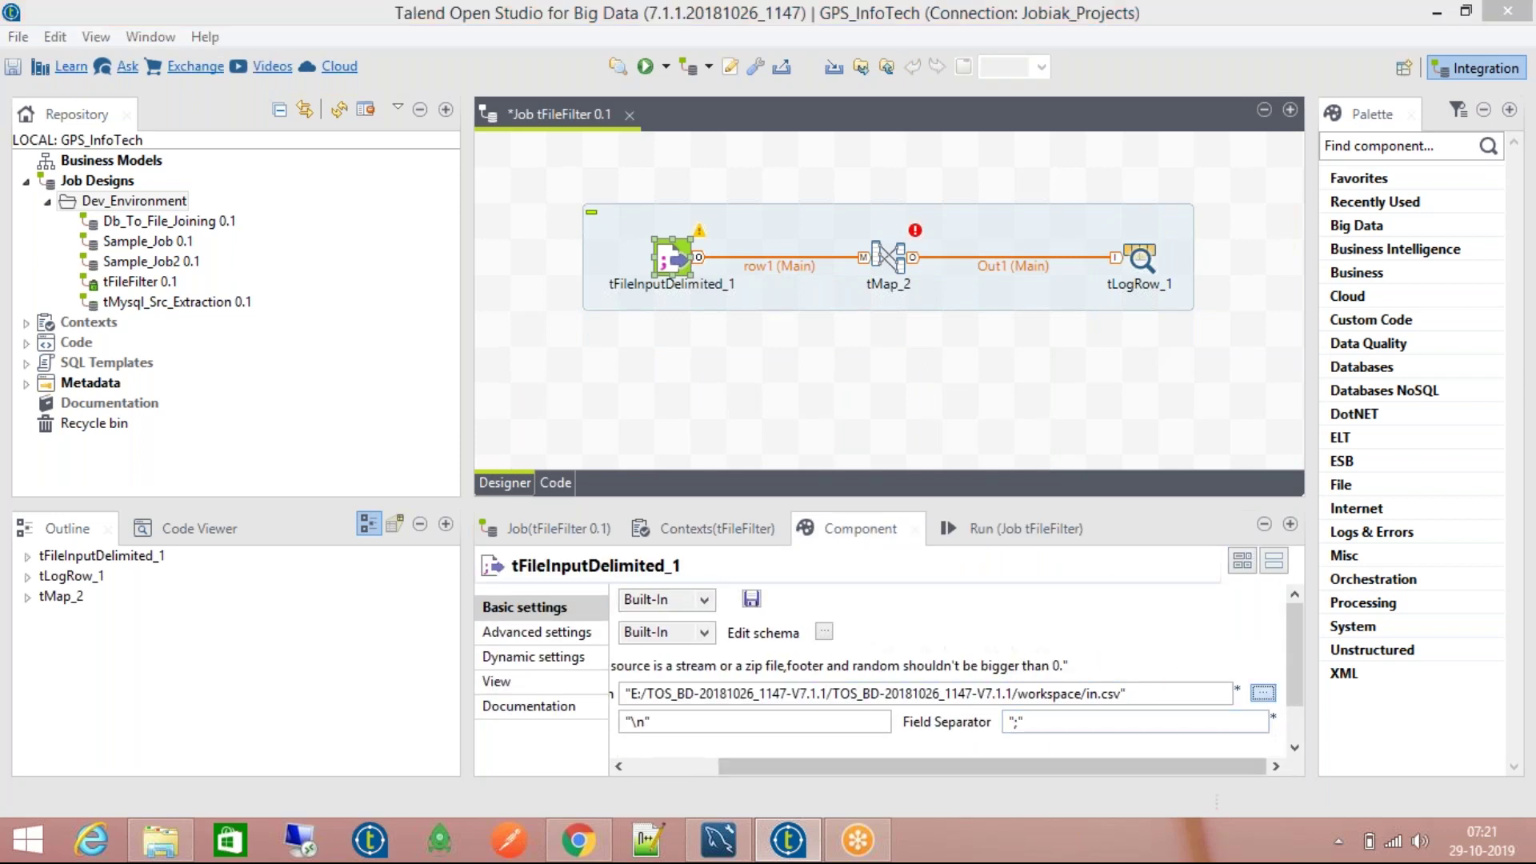
{"action": "left_click", "coordinate": [120, 238]}
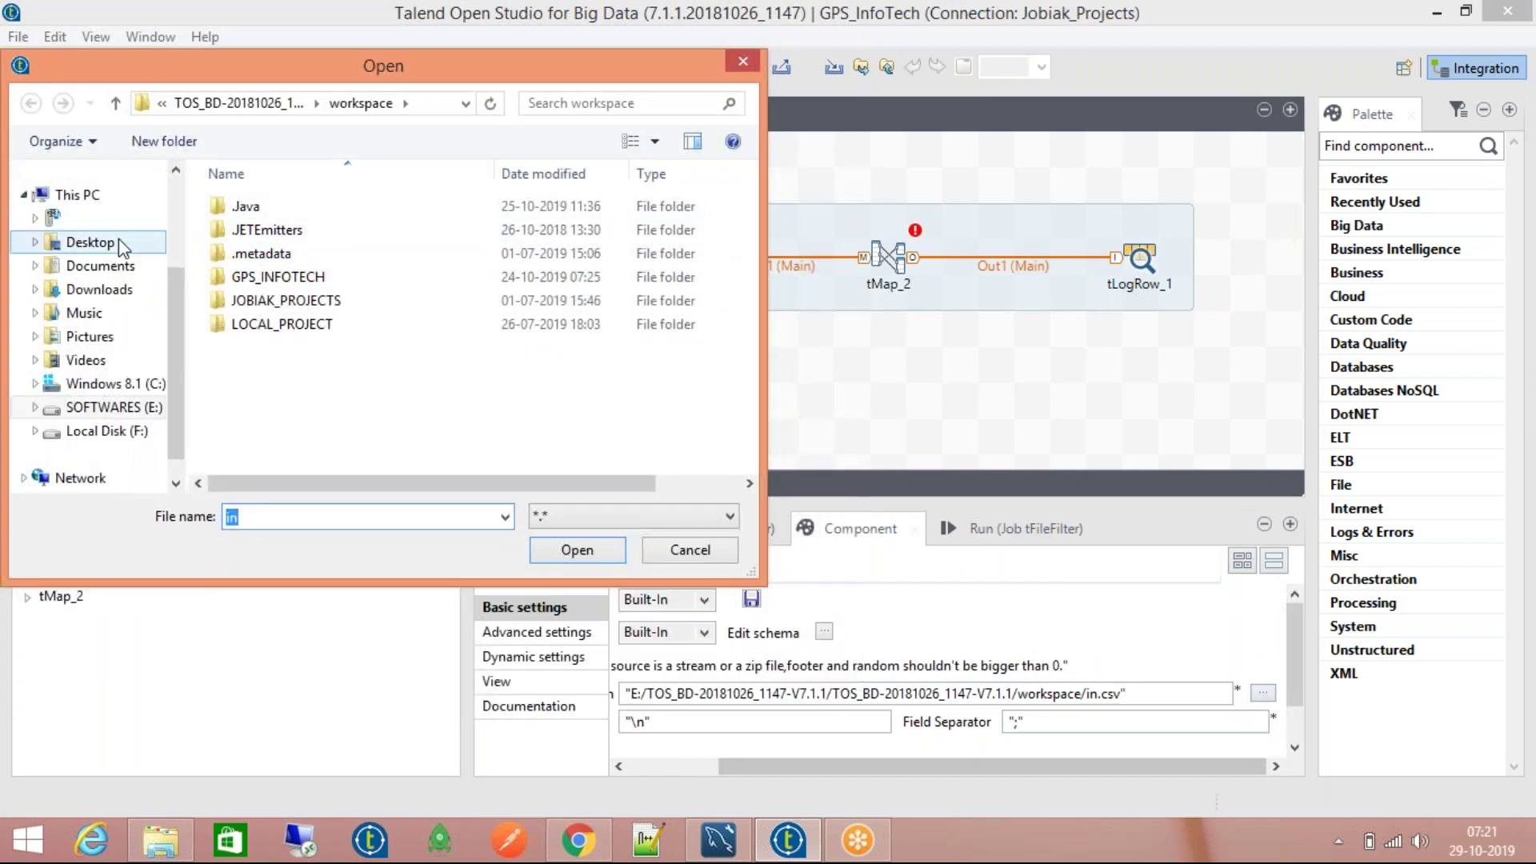
{"action": "double_click", "coordinate": [256, 208]}
{"action": "left_click", "coordinate": [285, 209]}
{"action": "left_click", "coordinate": [577, 550]}
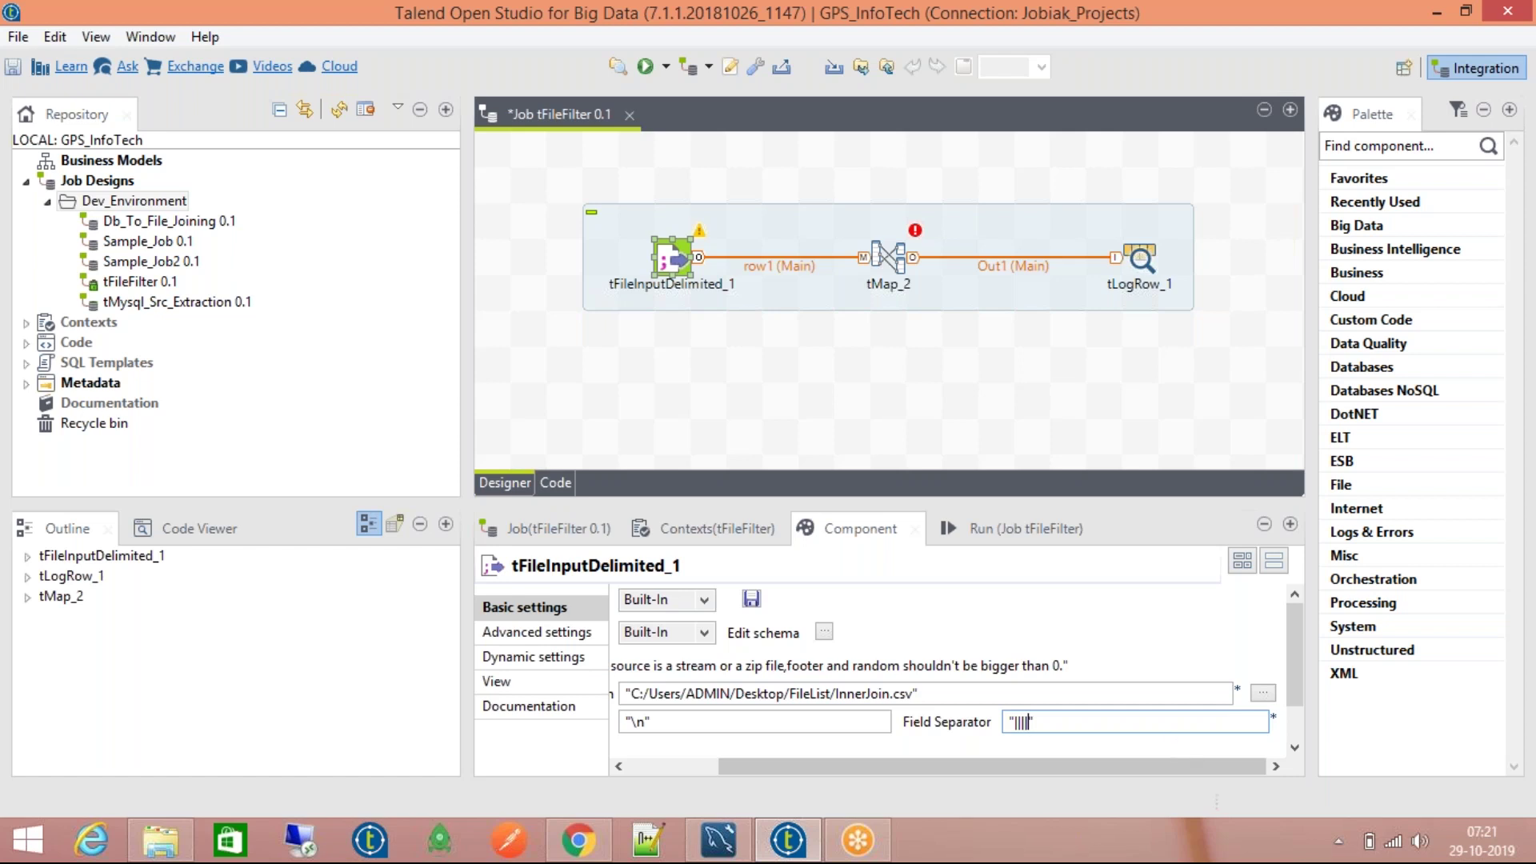
Step: Set the header row count of tFileInputDelimited_1 to 1
{"action": "scroll", "coordinate": [1302, 681], "scroll_direction": "down", "scroll_amount": 1}
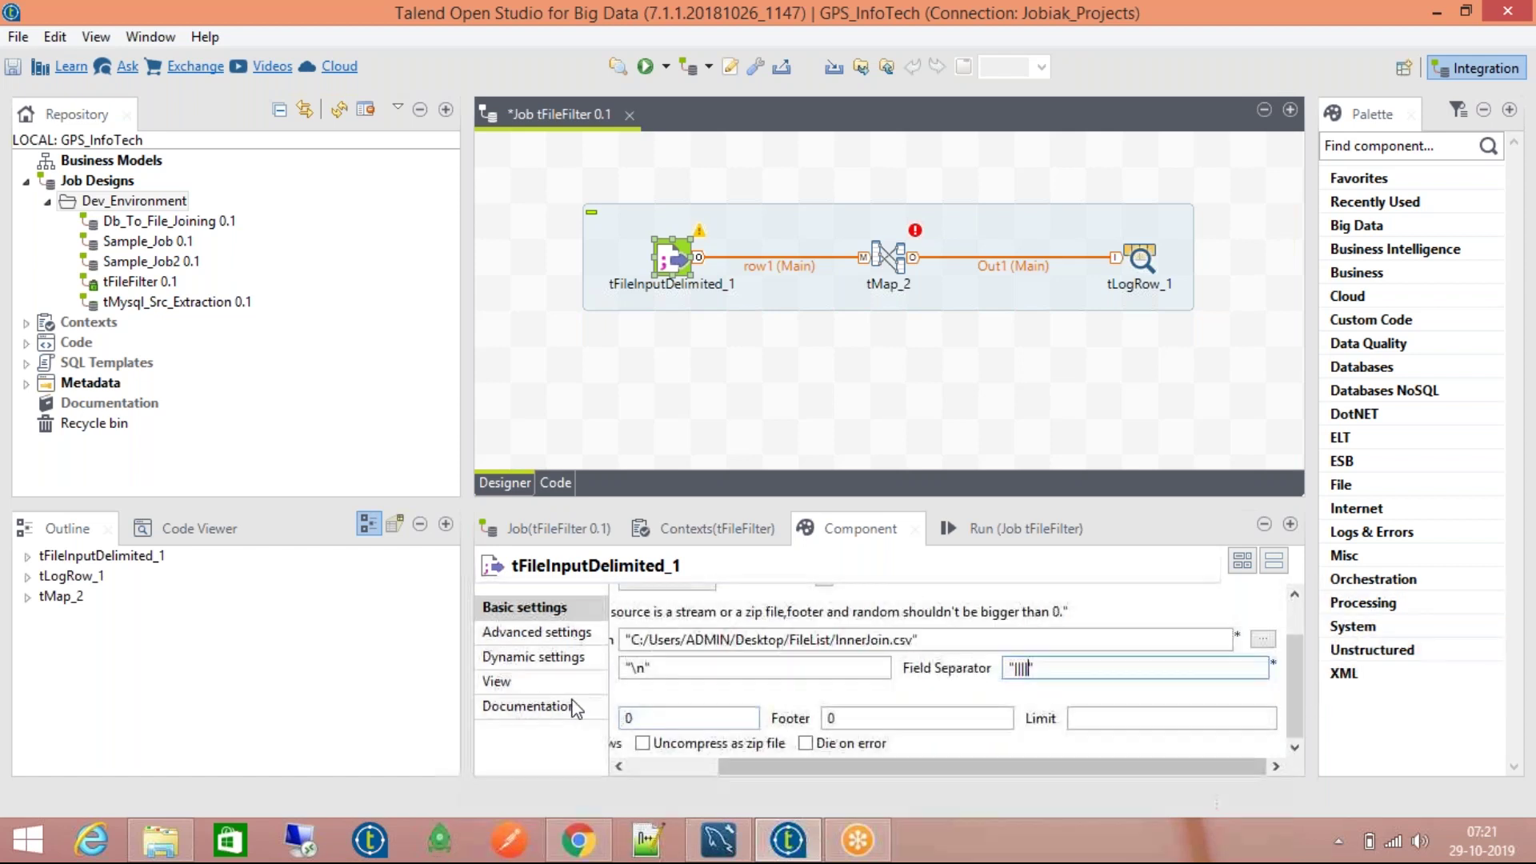
{"action": "left_click_drag", "start_coordinate": [760, 766], "coordinate": [608, 781]}
{"action": "left_click", "coordinate": [761, 718]}
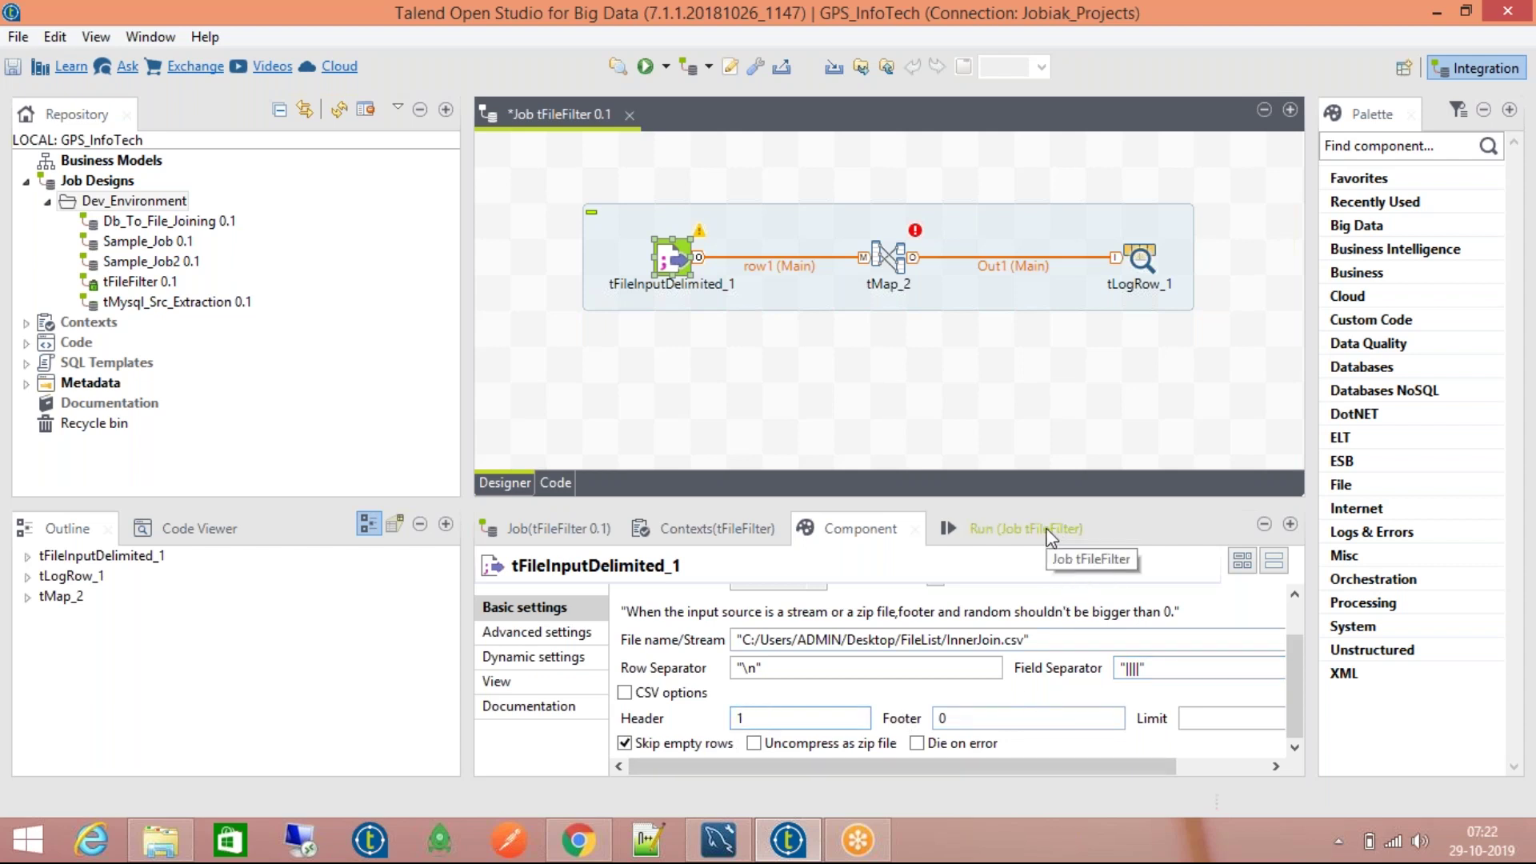
Step: Try the Trim all columns option in tFileInputDelimited_1's advanced settings and look through the remaining options
{"action": "left_click", "coordinate": [510, 634]}
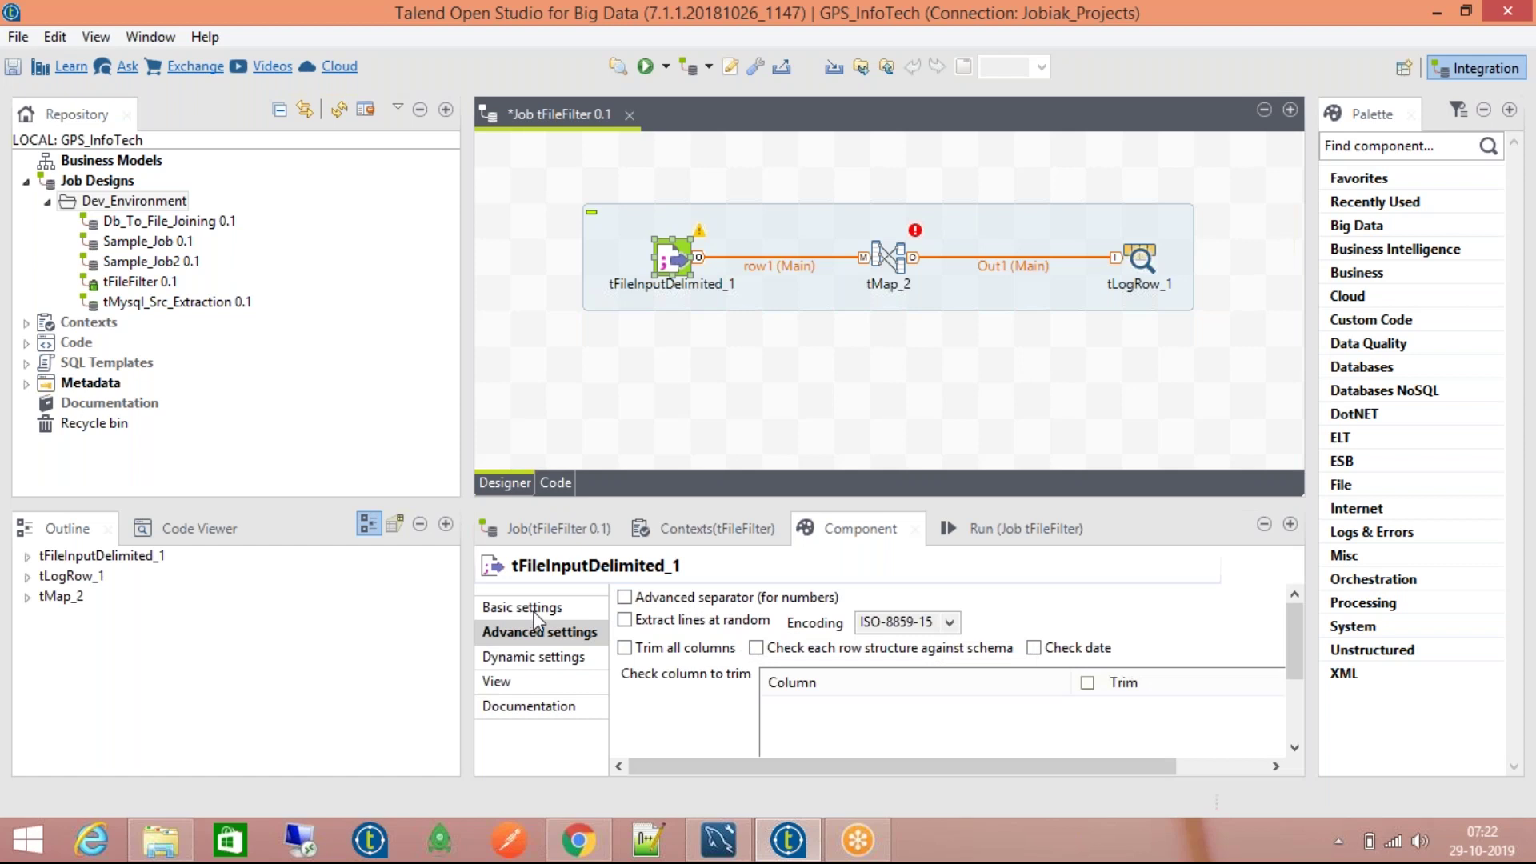
{"action": "left_click", "coordinate": [675, 653]}
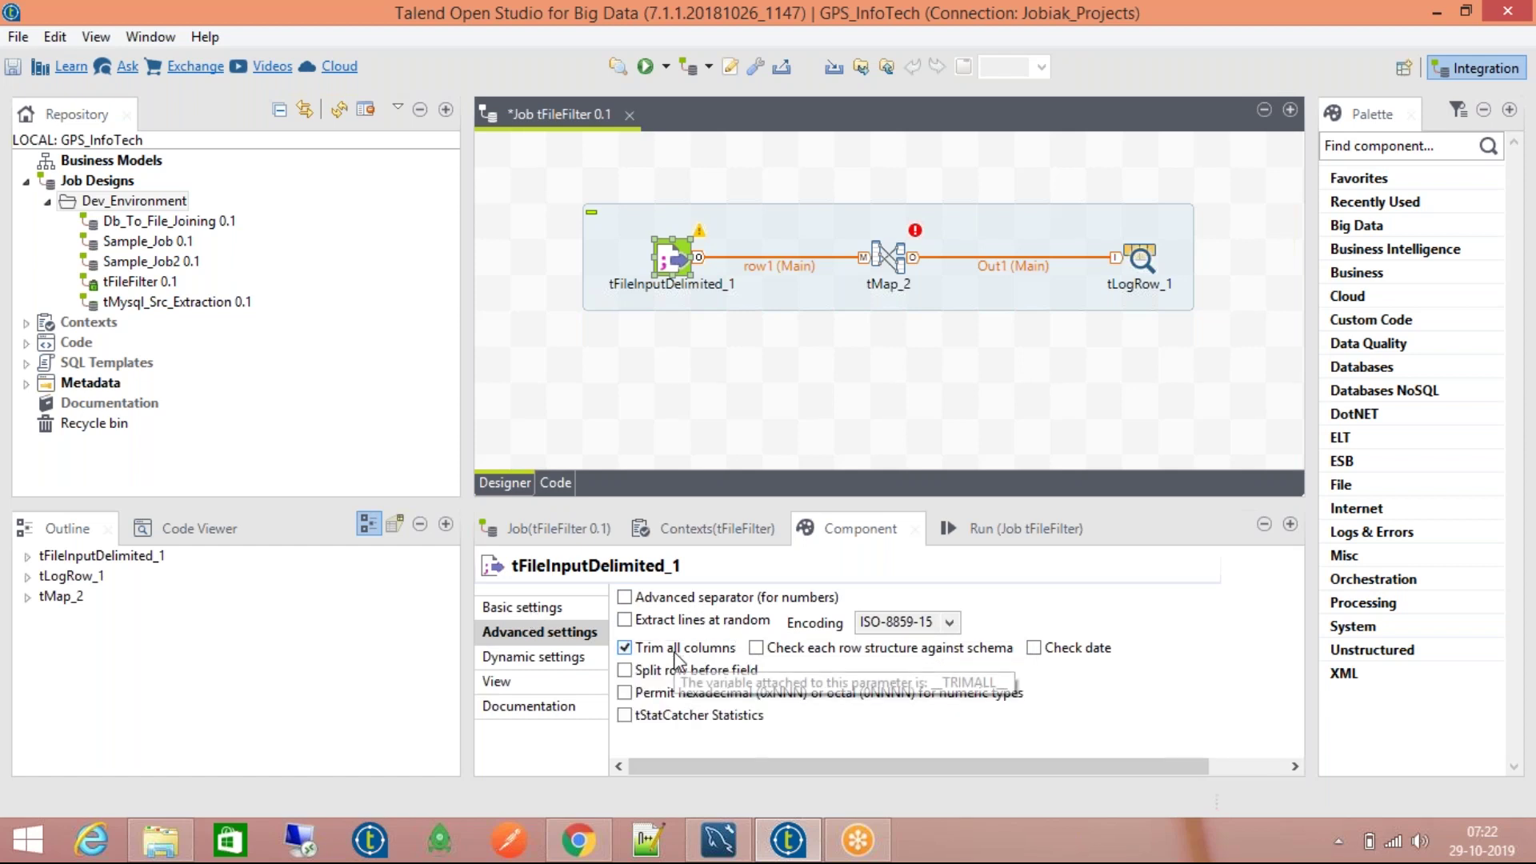
{"action": "left_click", "coordinate": [674, 655]}
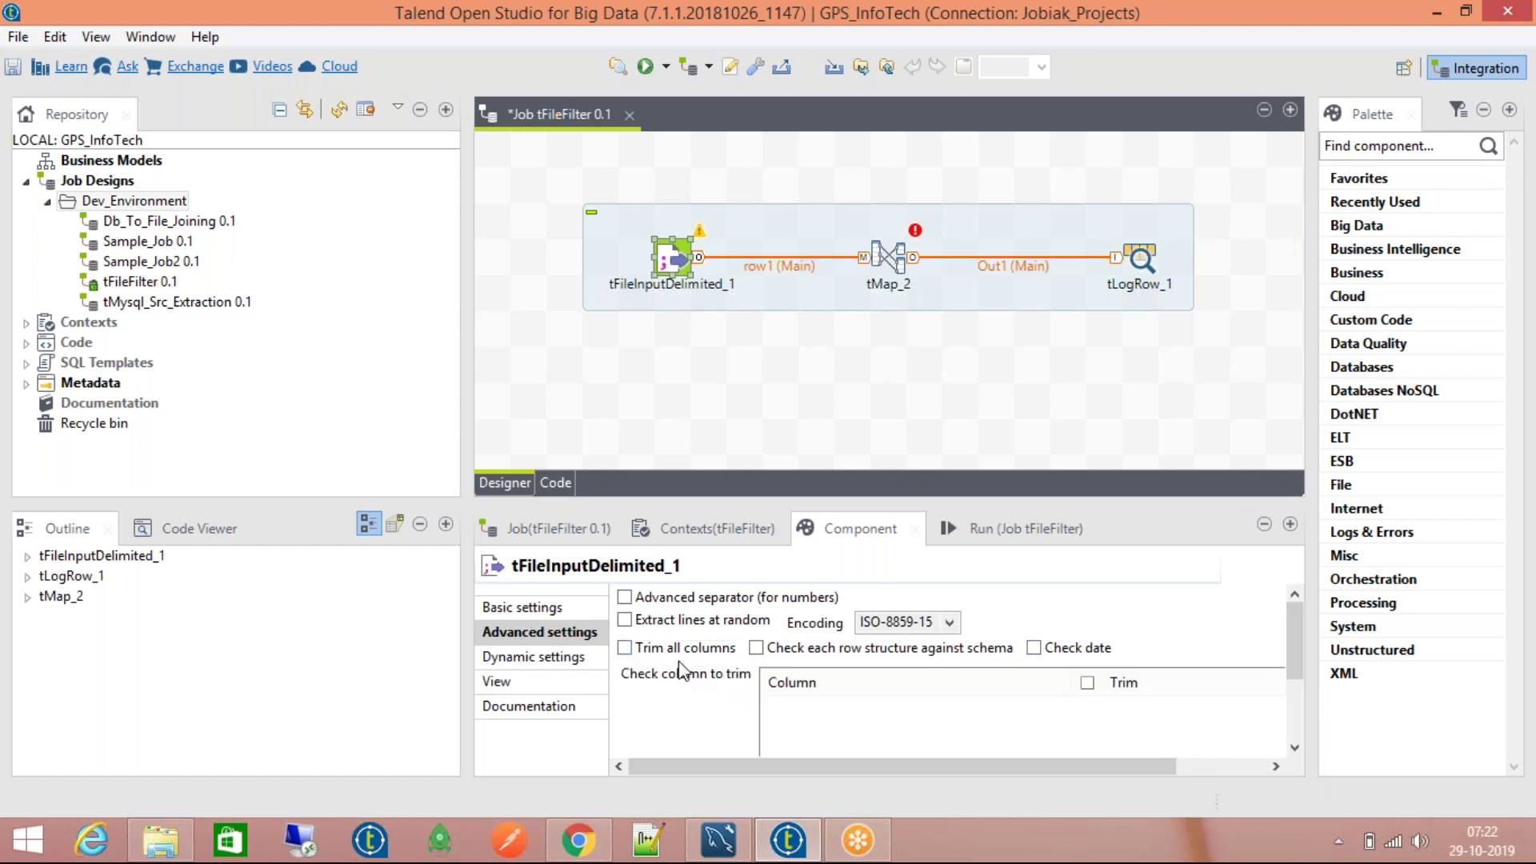
{"action": "scroll", "coordinate": [724, 700], "scroll_direction": "down", "scroll_amount": 3}
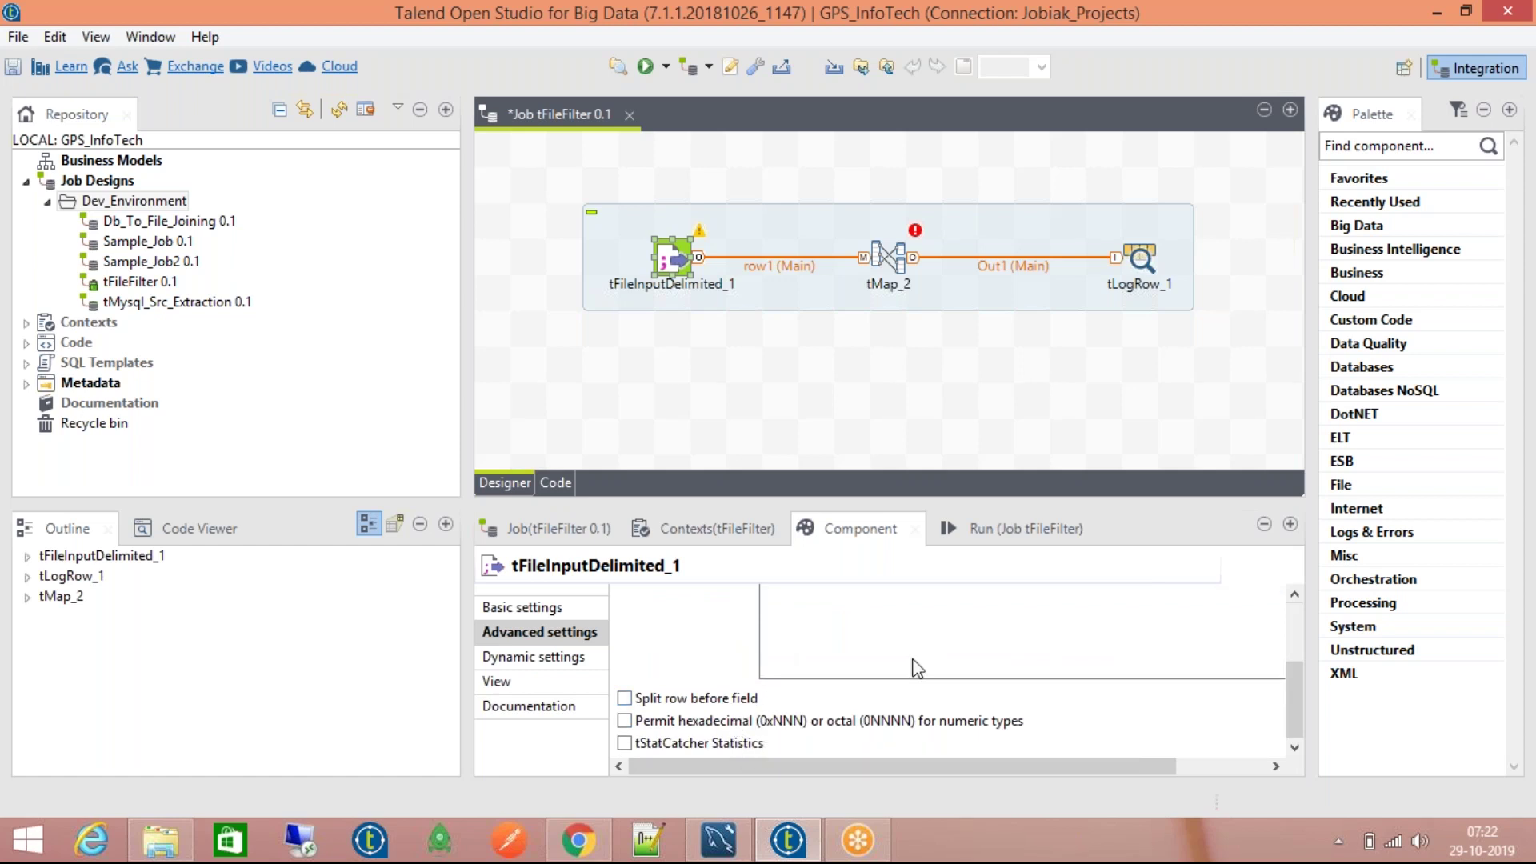
{"action": "left_click_drag", "start_coordinate": [1293, 704], "coordinate": [1304, 592]}
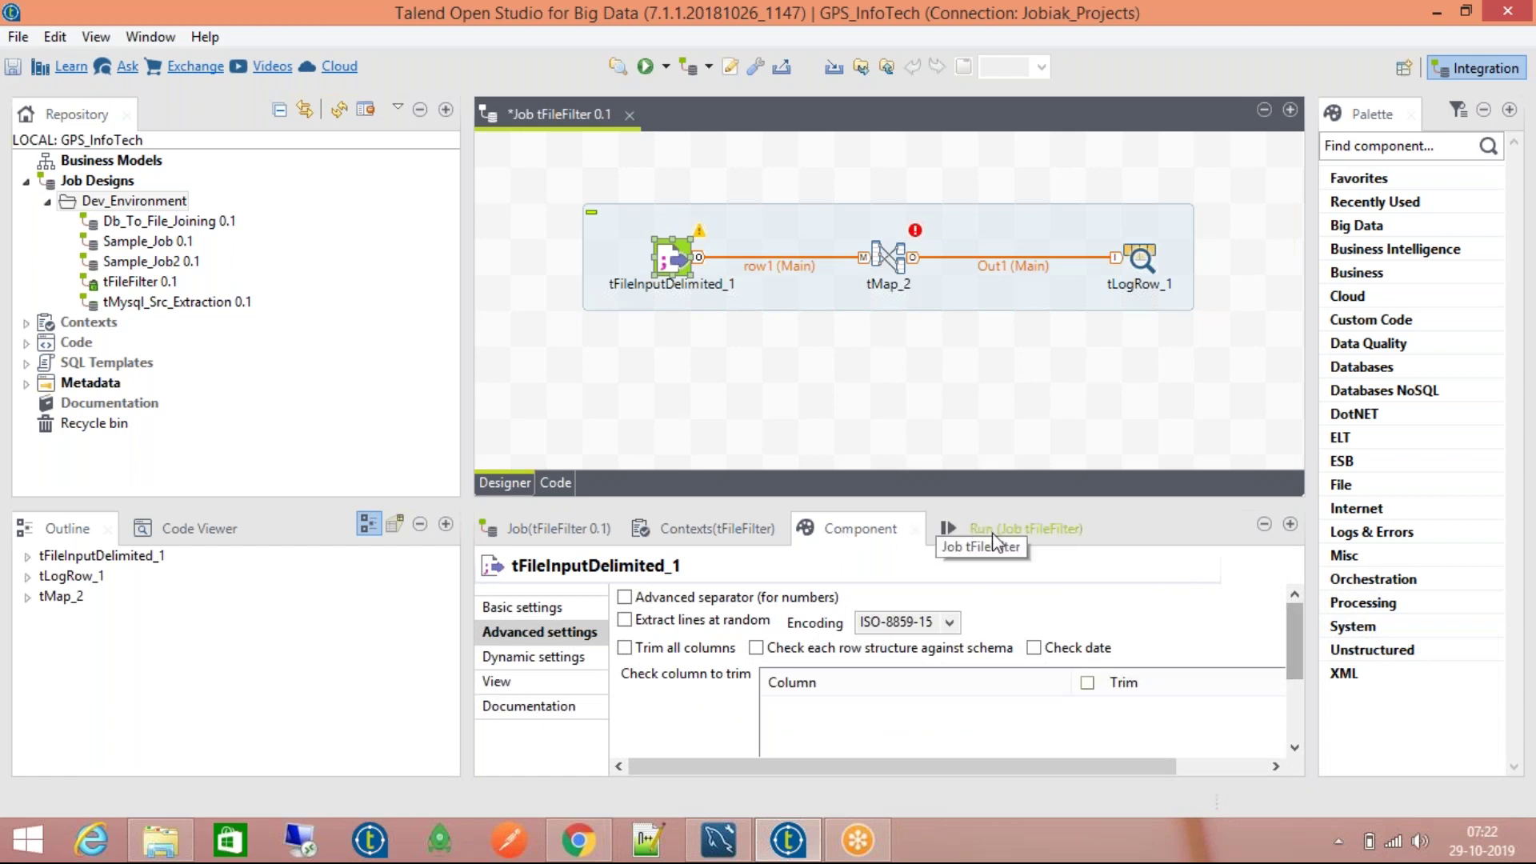
{"action": "left_click", "coordinate": [960, 528]}
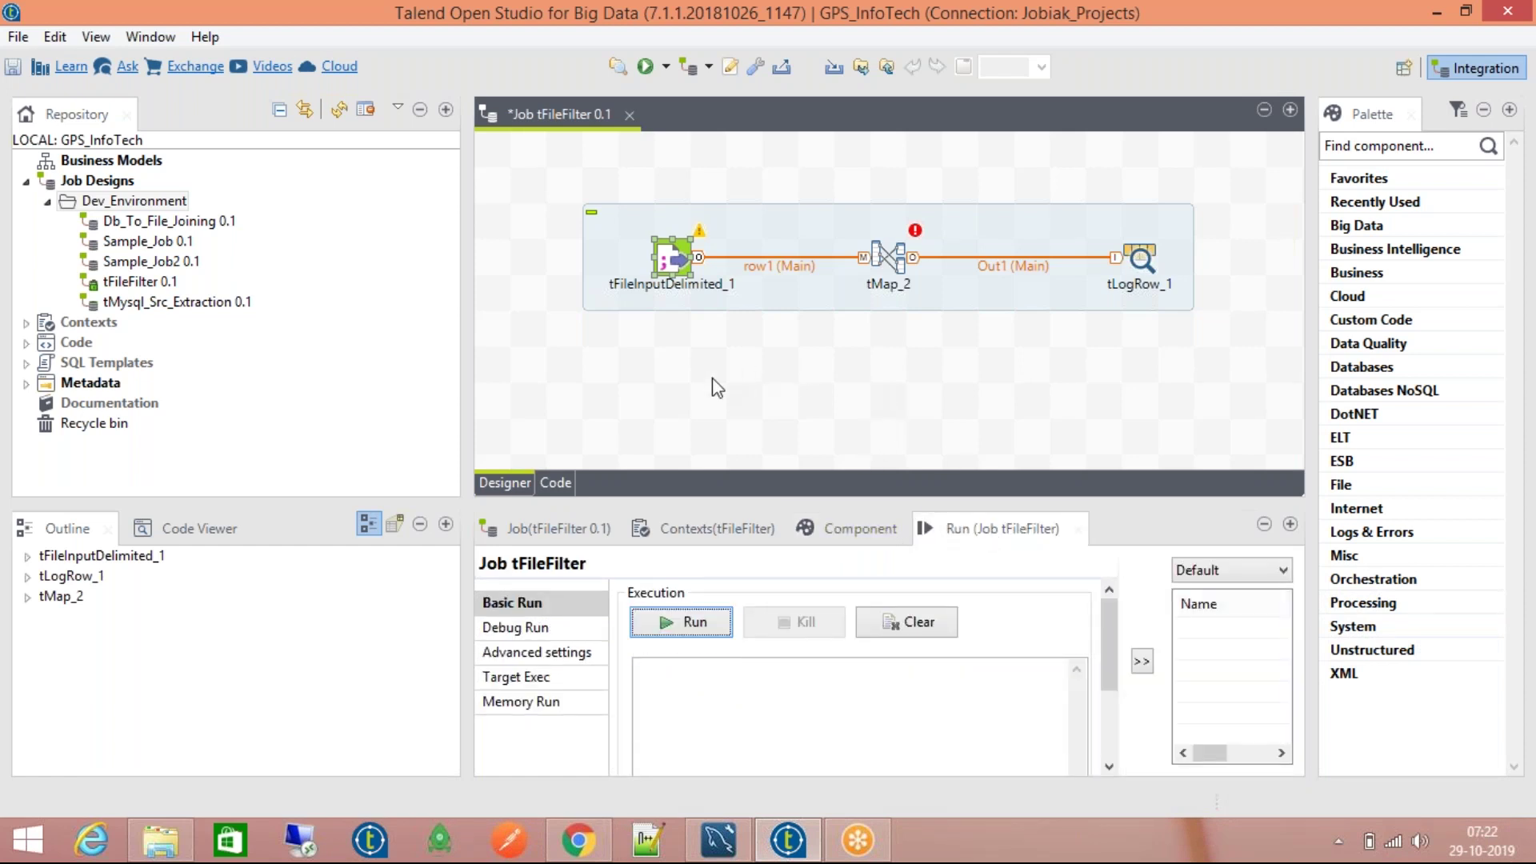
{"action": "left_click", "coordinate": [678, 258]}
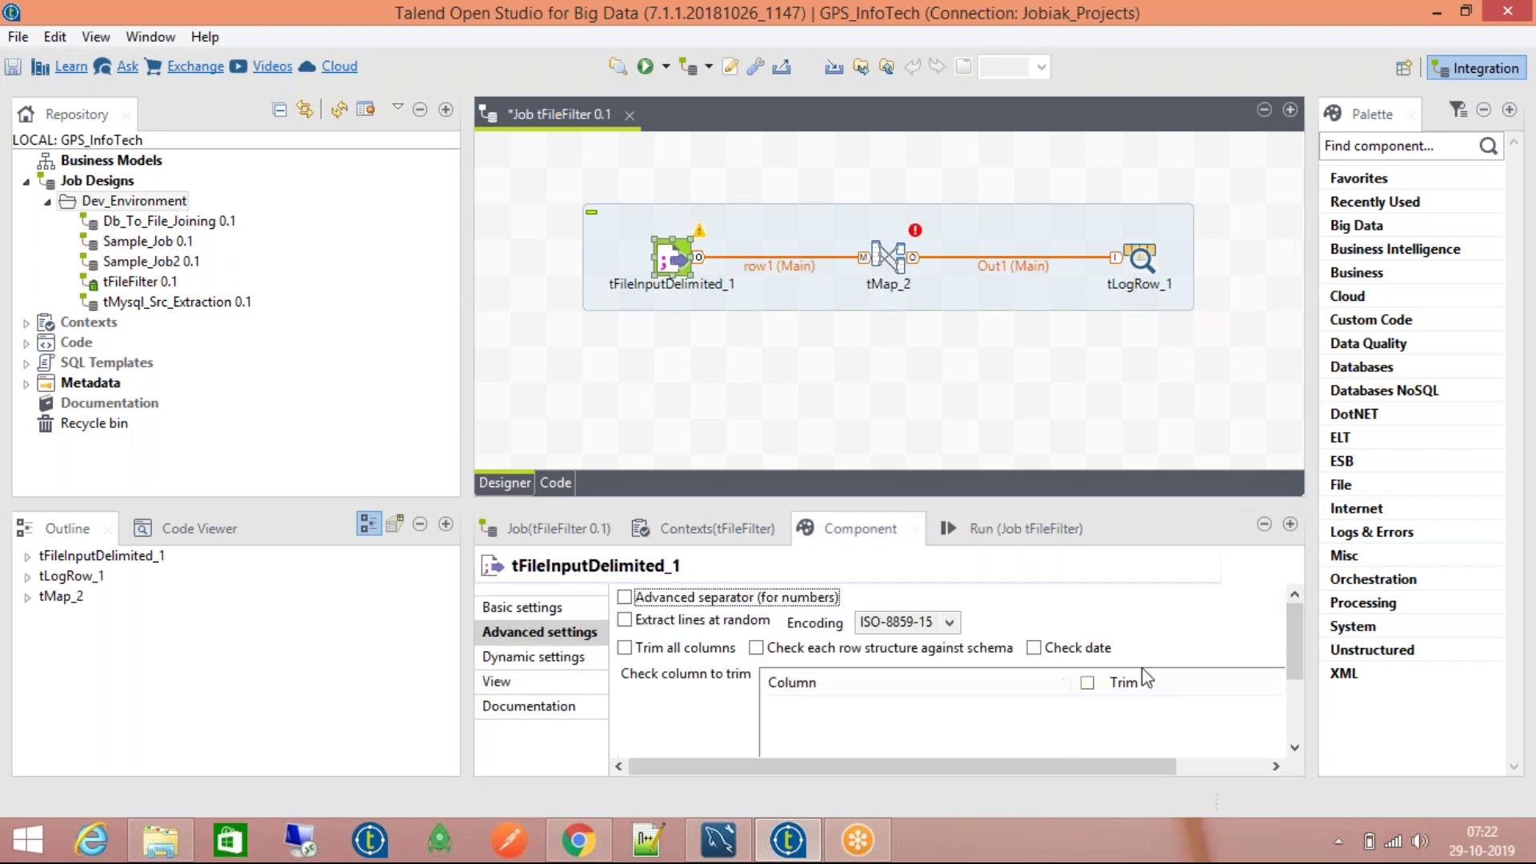
{"action": "left_click", "coordinate": [973, 528]}
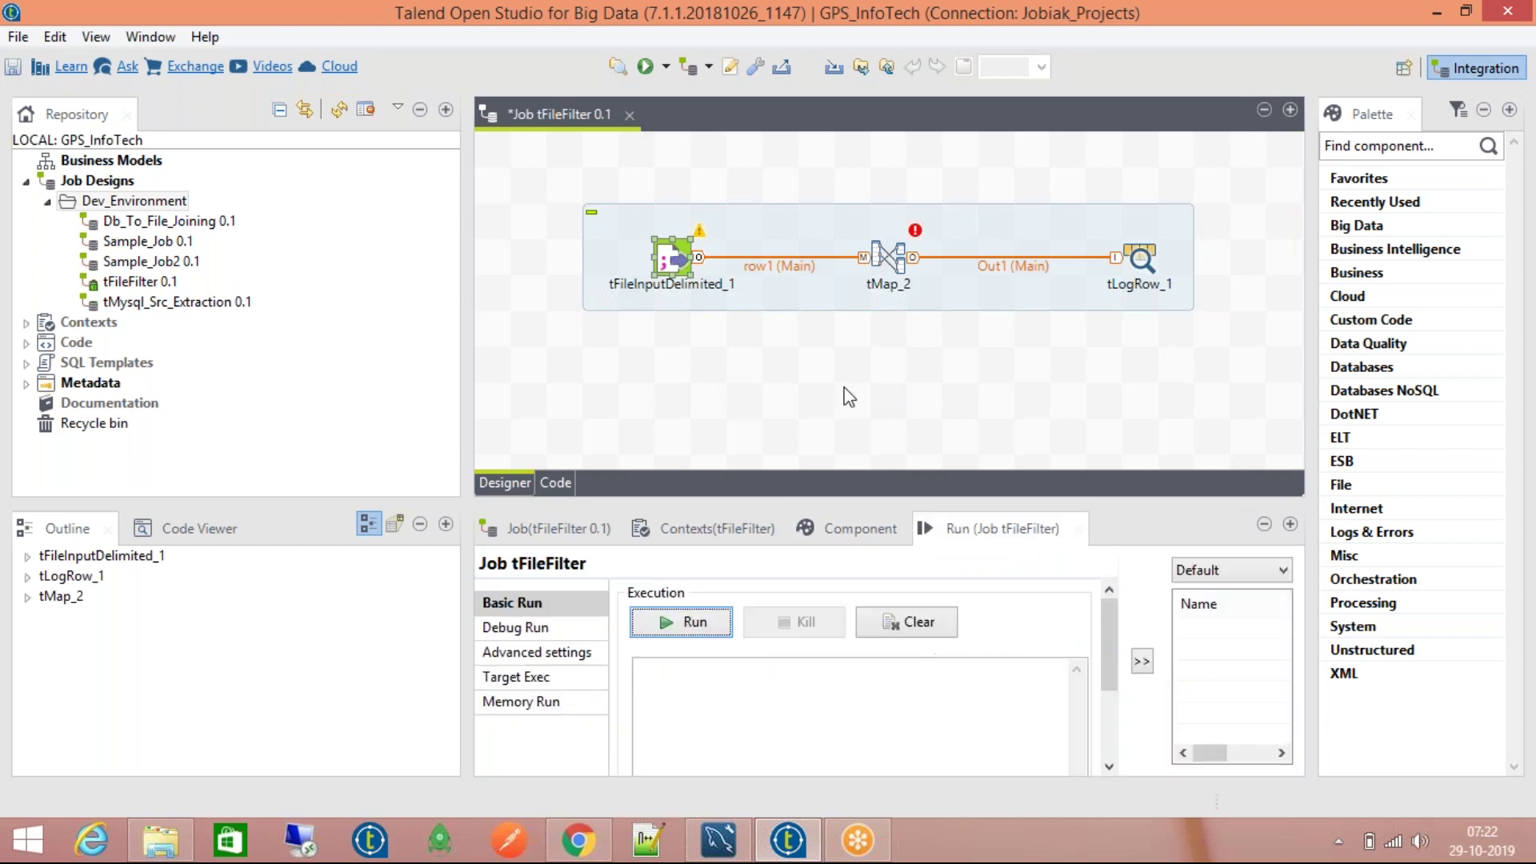
{"action": "left_click", "coordinate": [877, 524]}
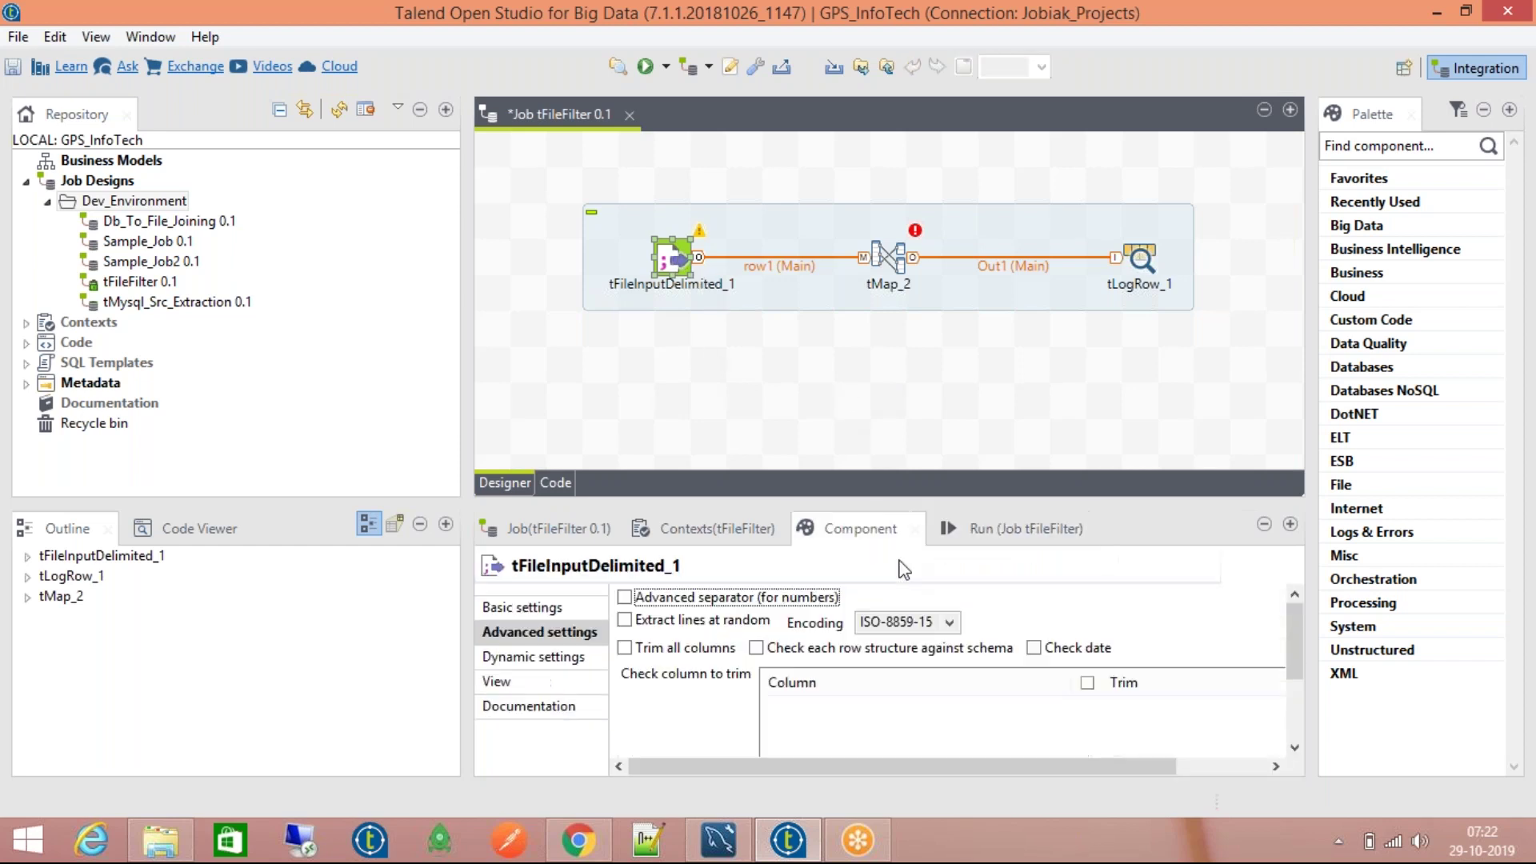
Step: Try to add four new columns to the schema in tFileInputDelimited_1's basic settings
{"action": "left_click", "coordinate": [532, 610]}
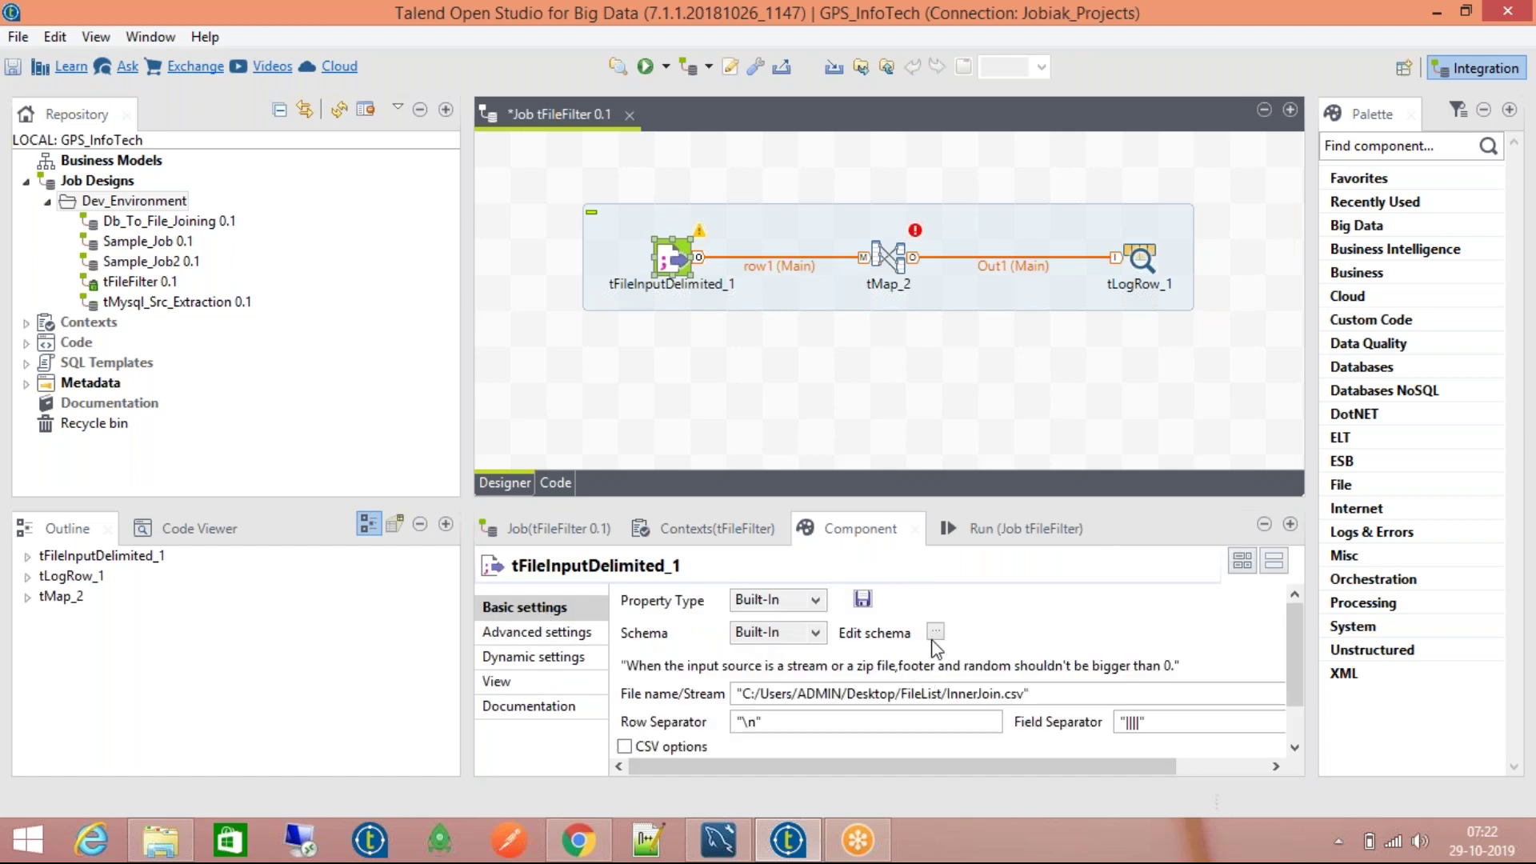
{"action": "left_click", "coordinate": [935, 632]}
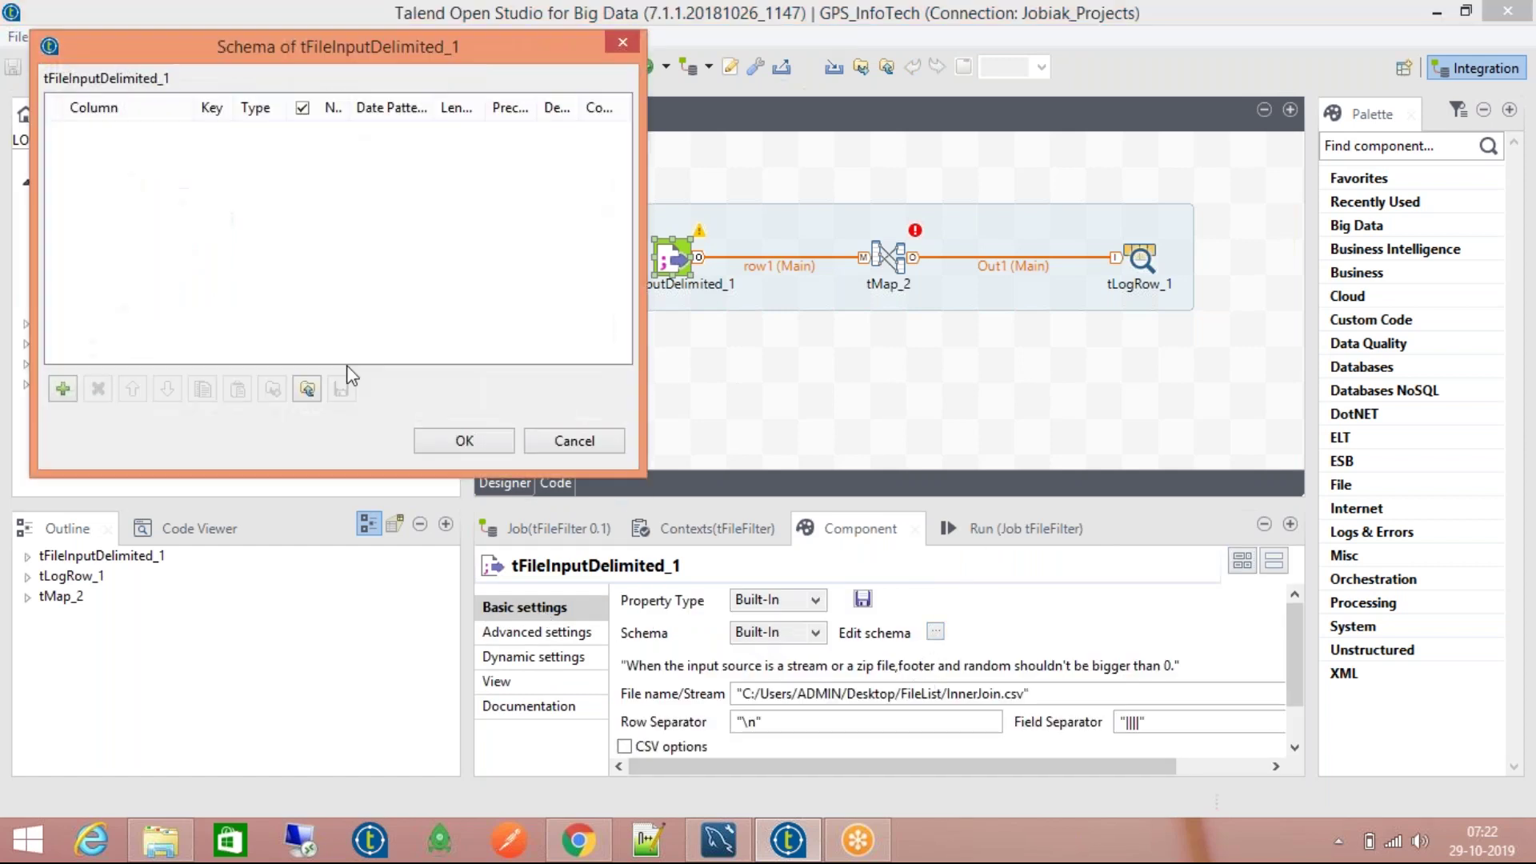
{"action": "left_click", "coordinate": [60, 389]}
{"action": "left_click", "coordinate": [60, 389]}
{"action": "left_click", "coordinate": [60, 390]}
{"action": "left_click", "coordinate": [60, 390]}
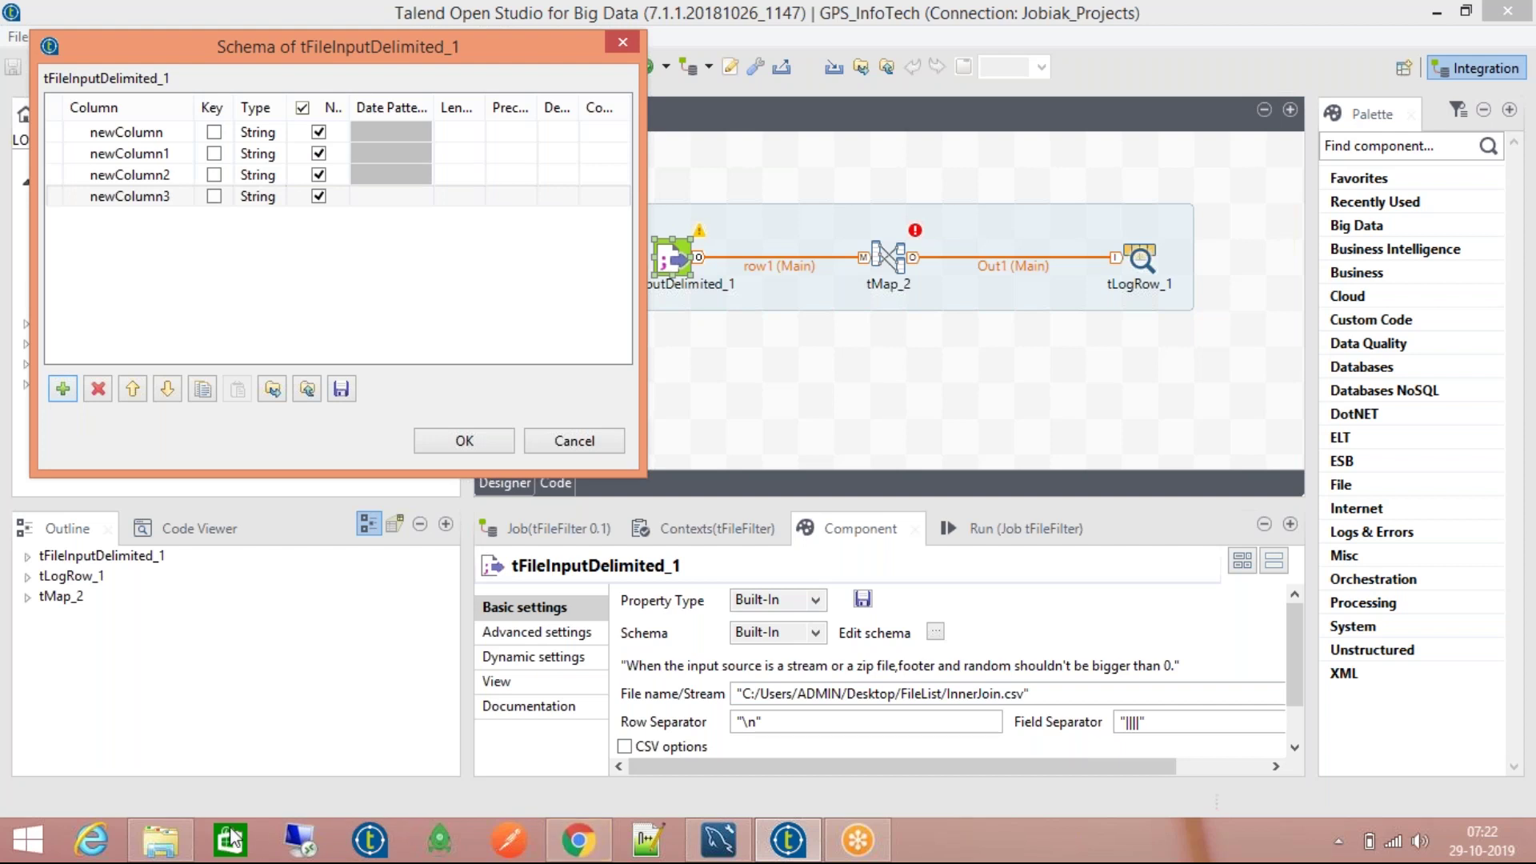
Step: Switch to the FileList folder and open InnerJoin in Notepad, then in Excel, to examine its column headers
{"action": "left_click", "coordinate": [137, 854]}
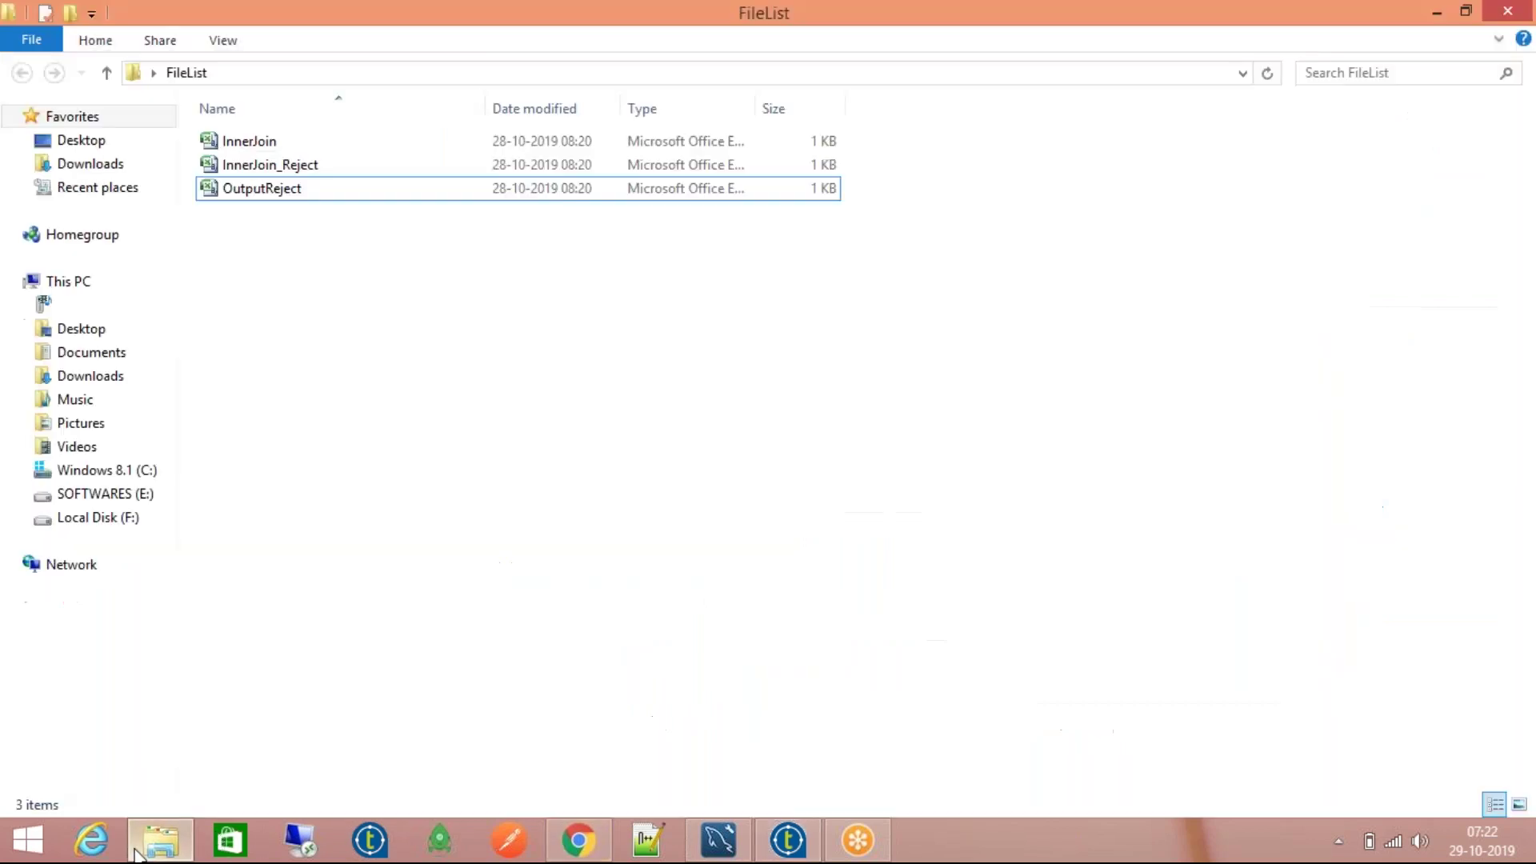
{"action": "left_click", "coordinate": [328, 146]}
{"action": "right_click", "coordinate": [328, 148]}
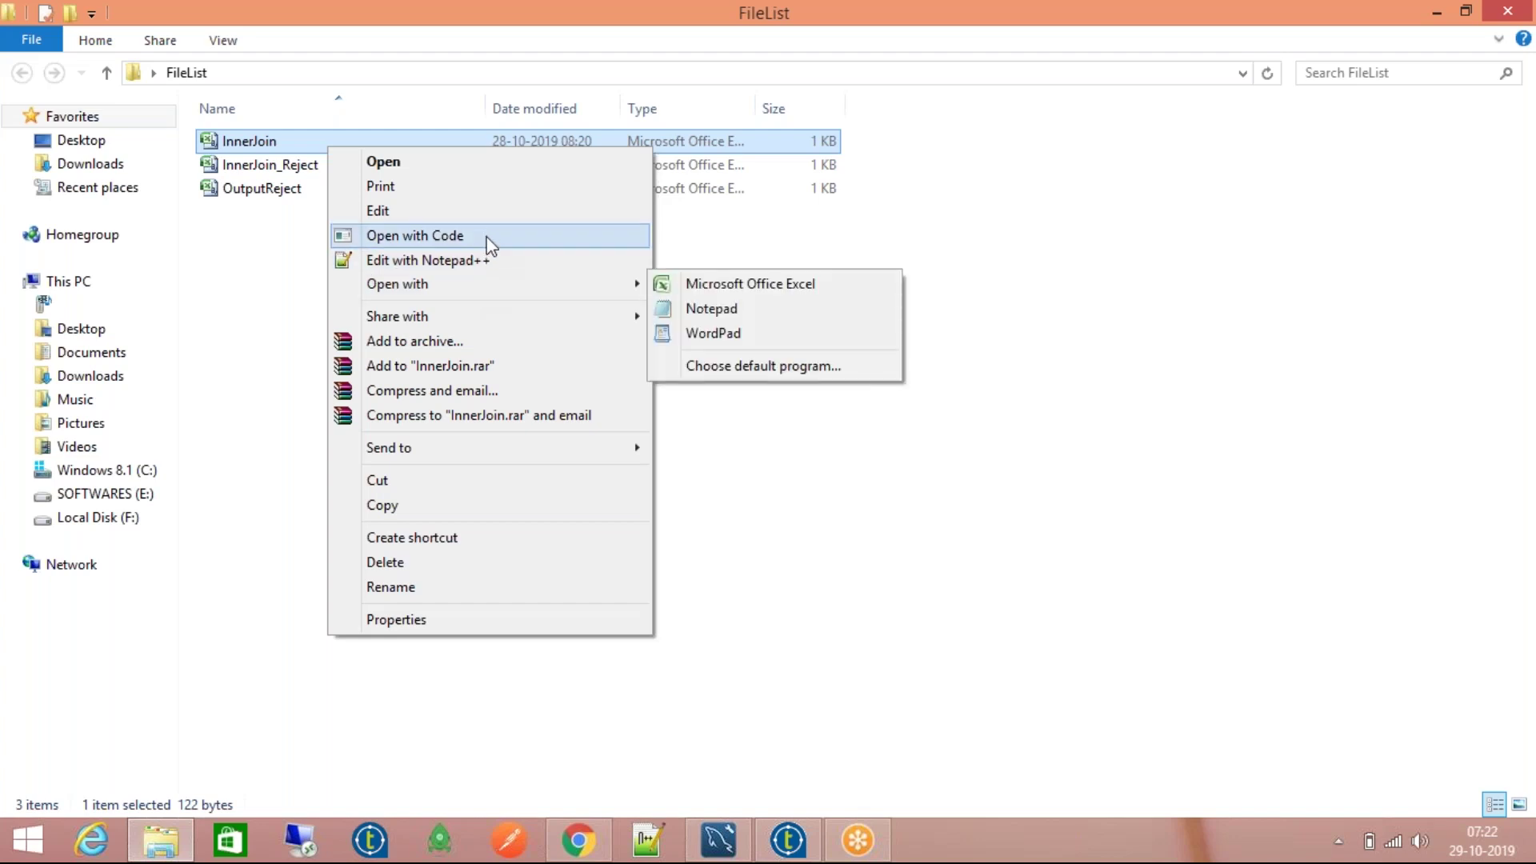
{"action": "left_click", "coordinate": [489, 210]}
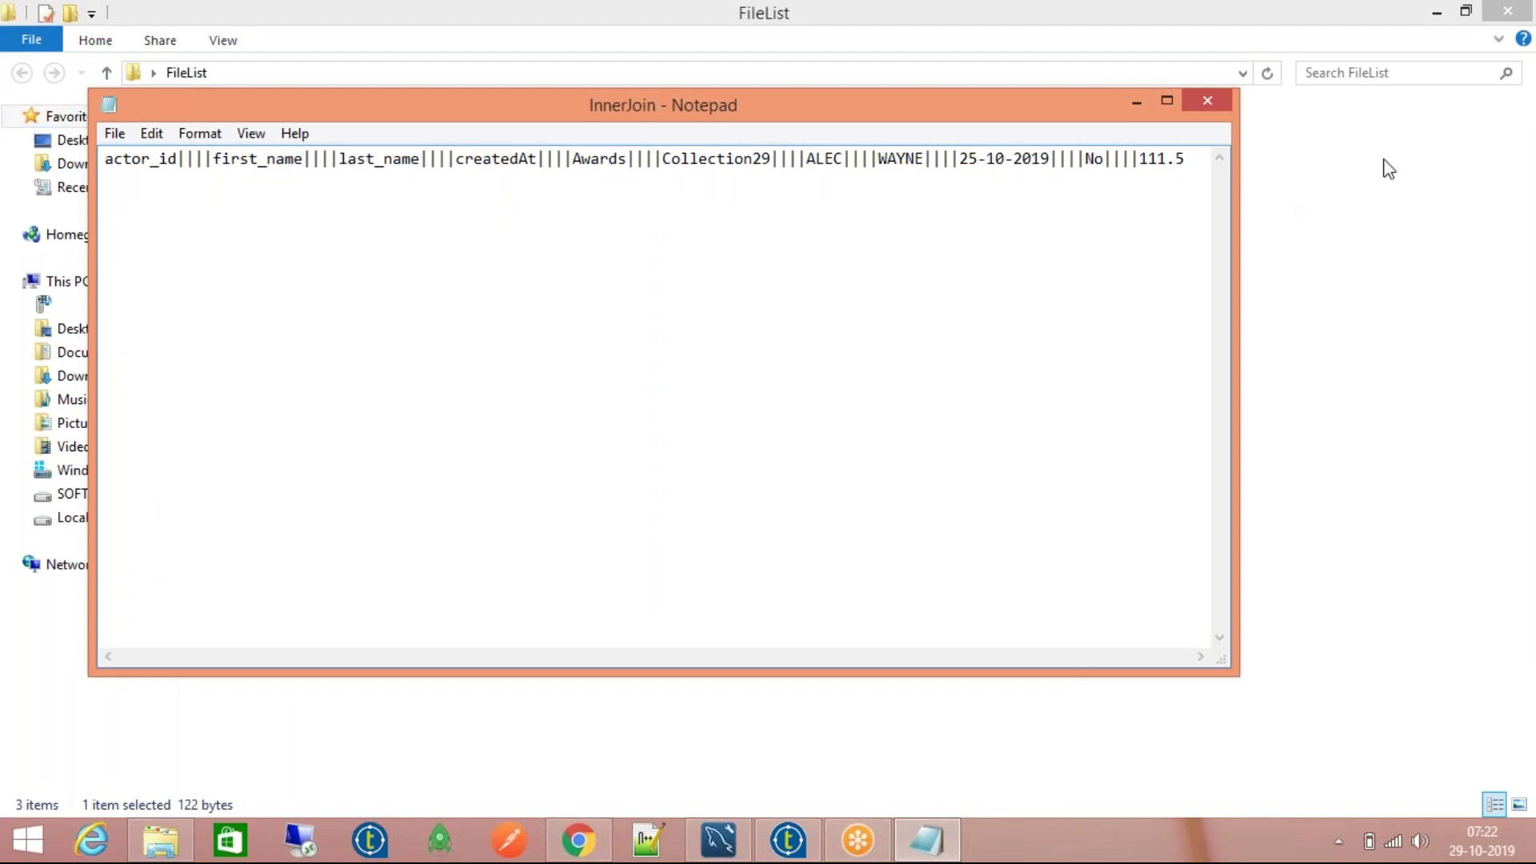
{"action": "left_click", "coordinate": [1207, 100]}
{"action": "right_click", "coordinate": [254, 144]}
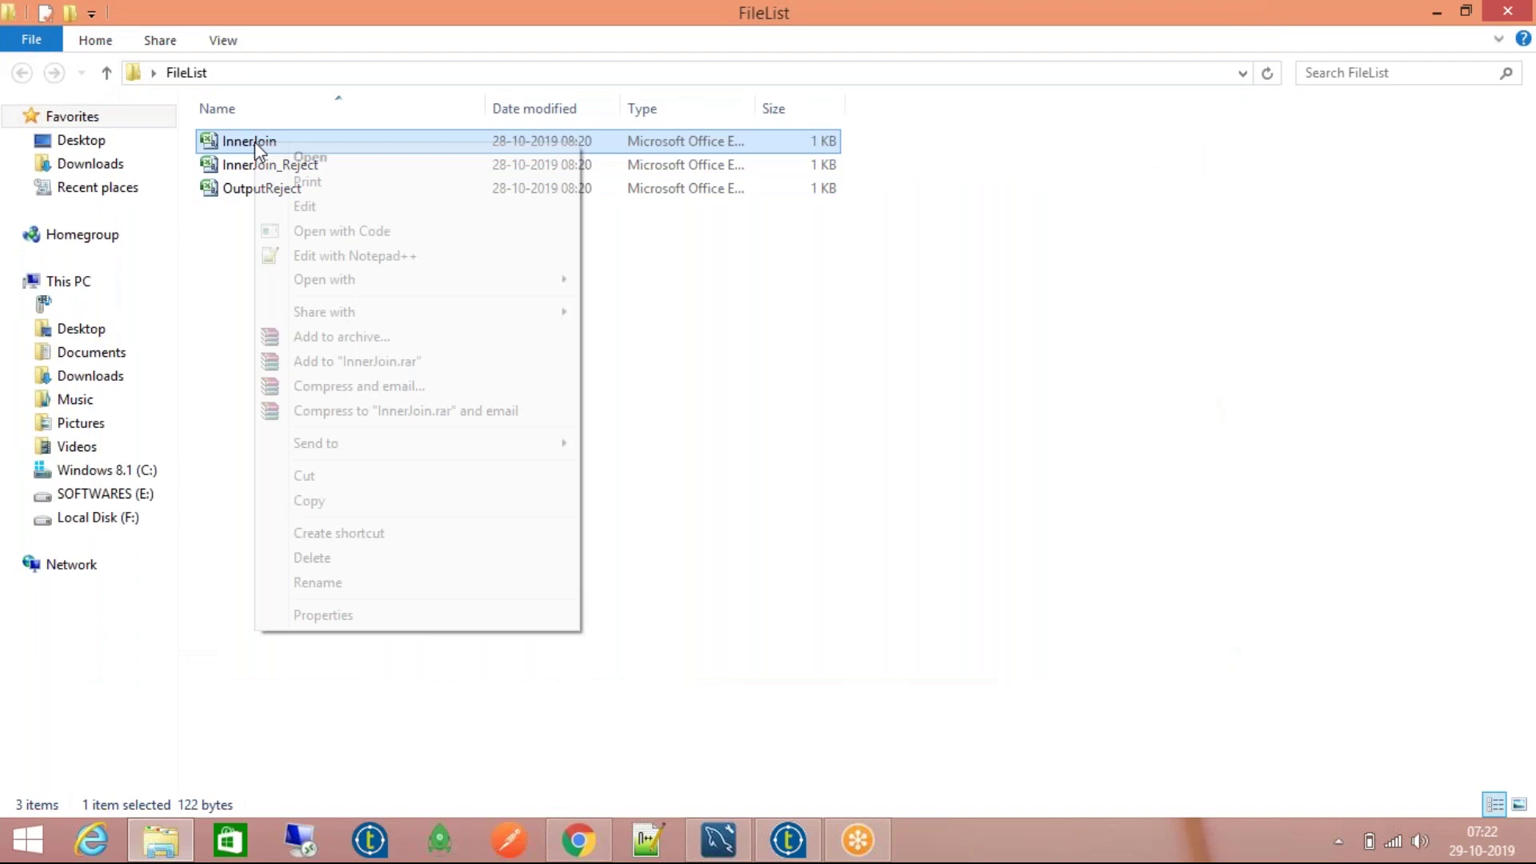
{"action": "left_click", "coordinate": [274, 153]}
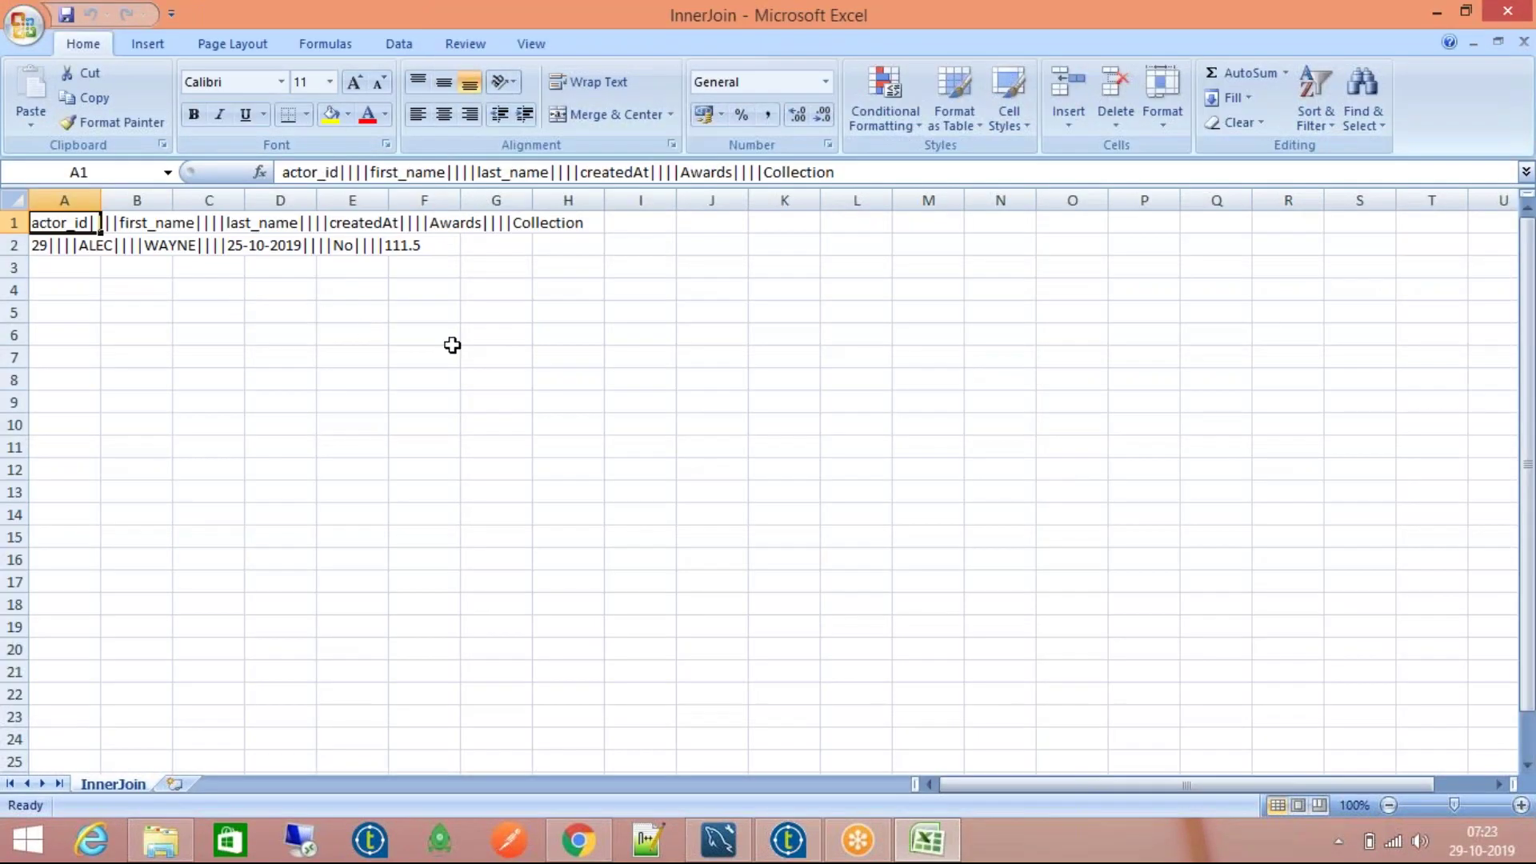
Step: Switch back to Talend Open Studio and discard the new columns in tFileInputDelimited_1's schema
{"action": "left_click", "coordinate": [788, 840]}
{"action": "double_click", "coordinate": [126, 132]}
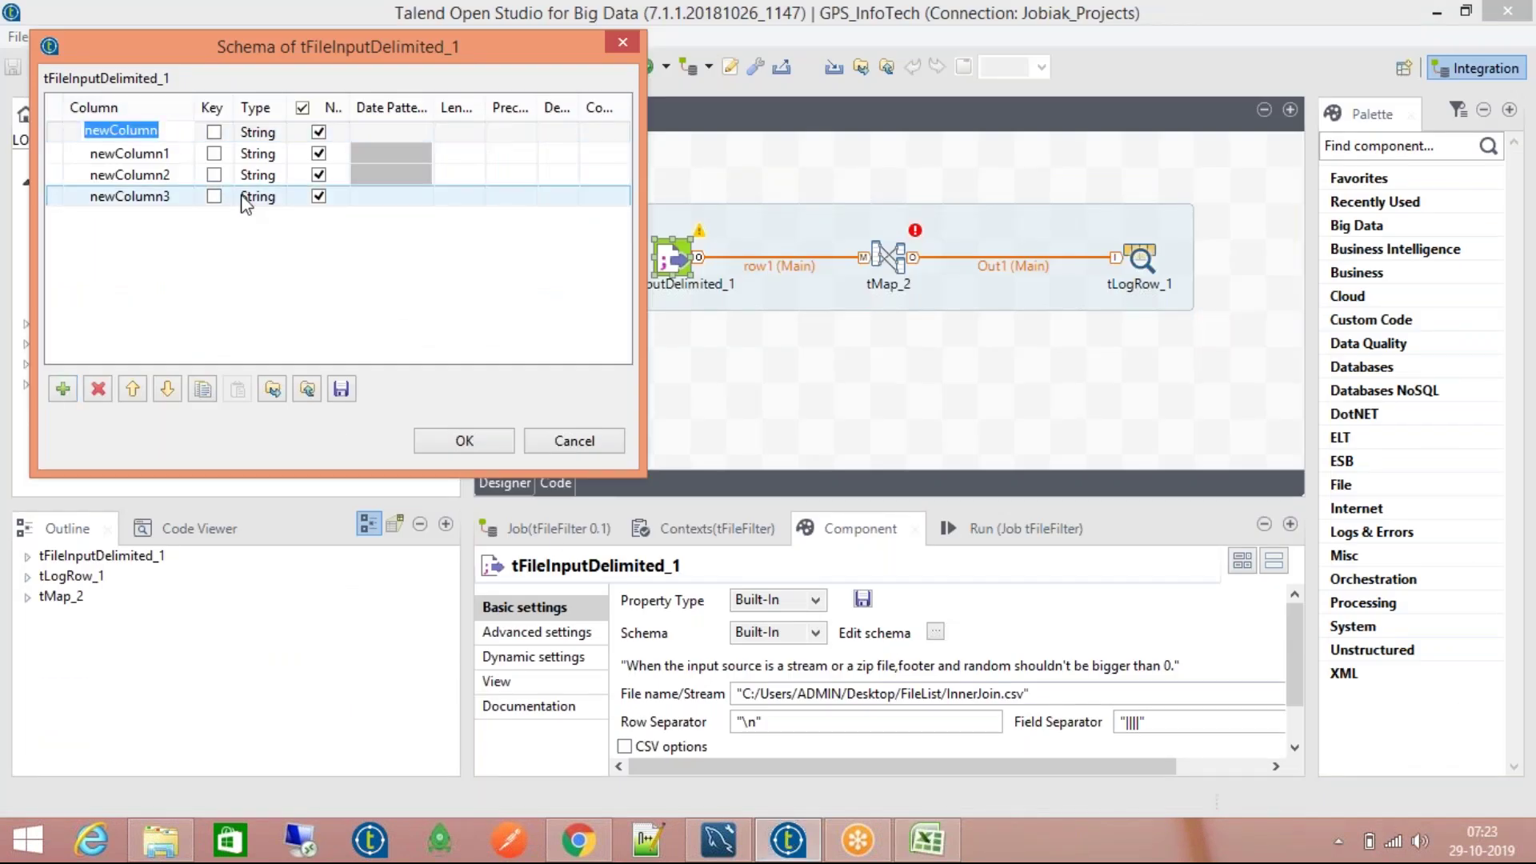
{"action": "left_click", "coordinate": [532, 435]}
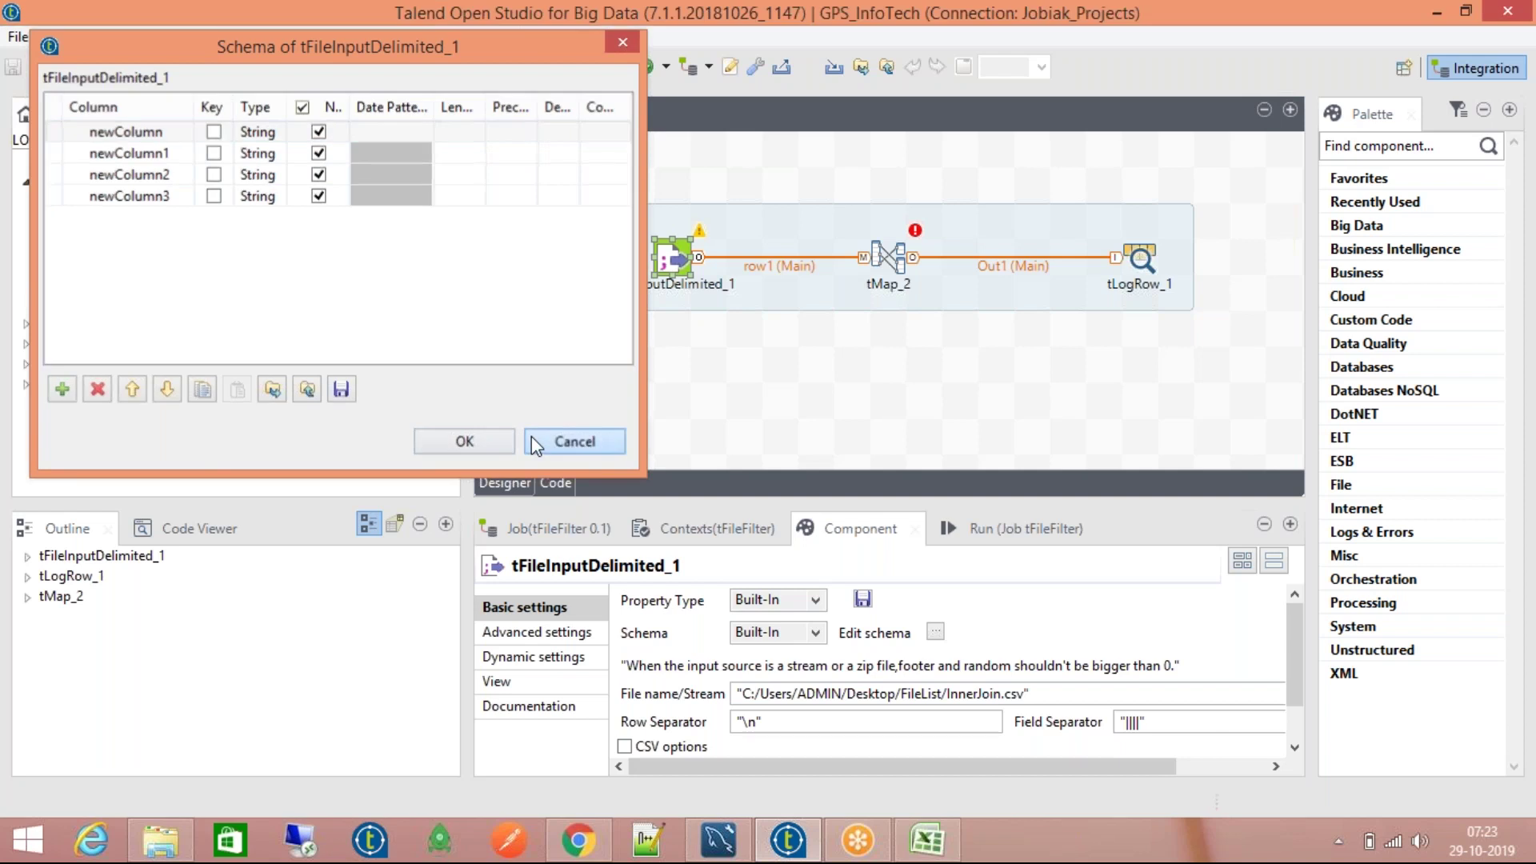
Step: Copy the actor_id, first_name, last_name and createdAt output columns from tMap_1 in the tMysql_Src_Extraction job and return to the tFileFilter job
{"action": "left_click", "coordinate": [154, 303]}
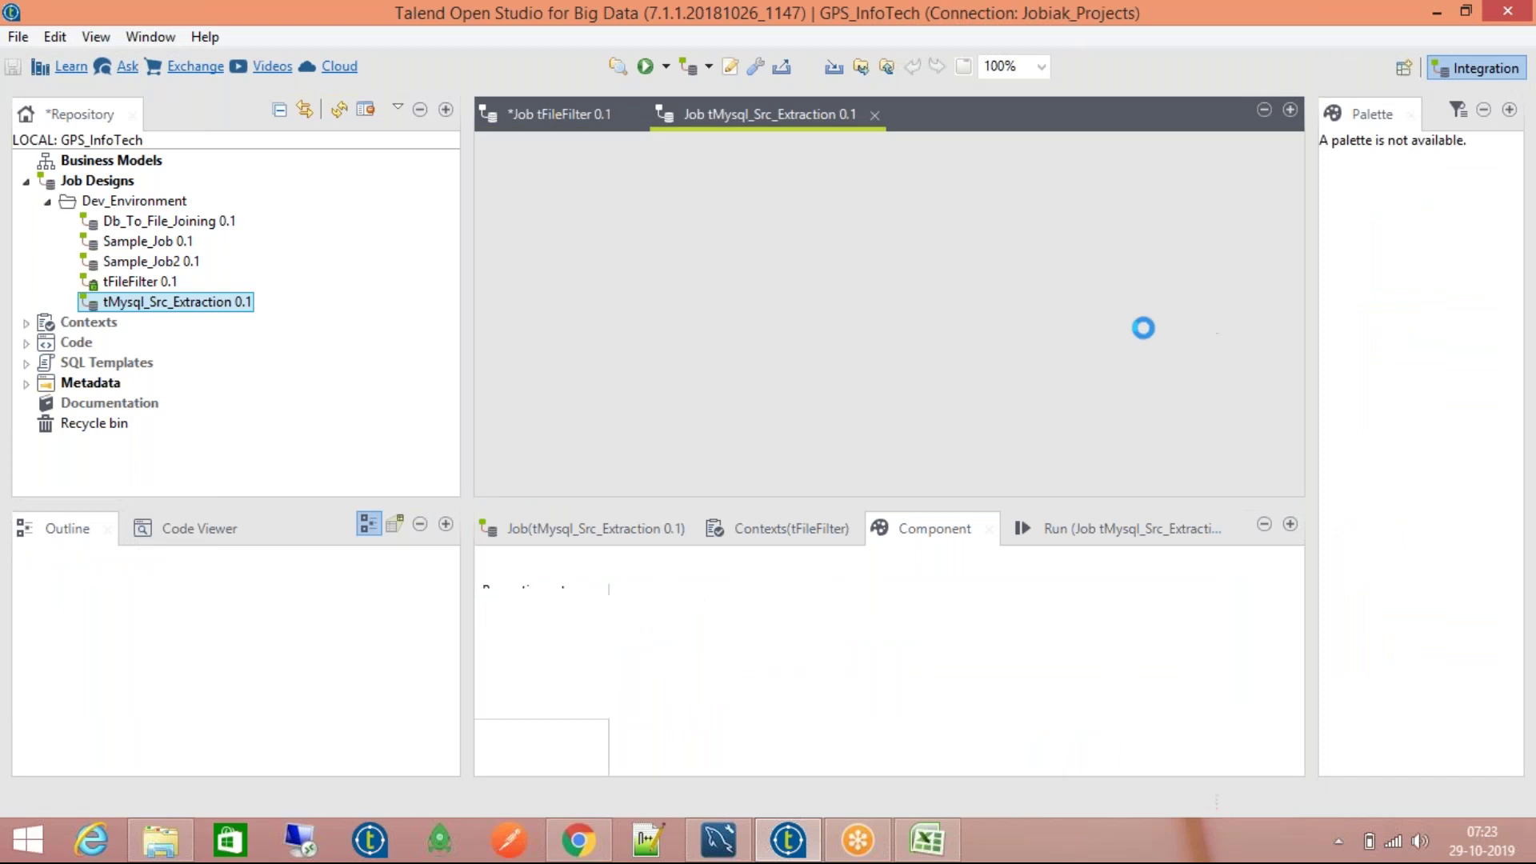
{"action": "left_click", "coordinate": [888, 364]}
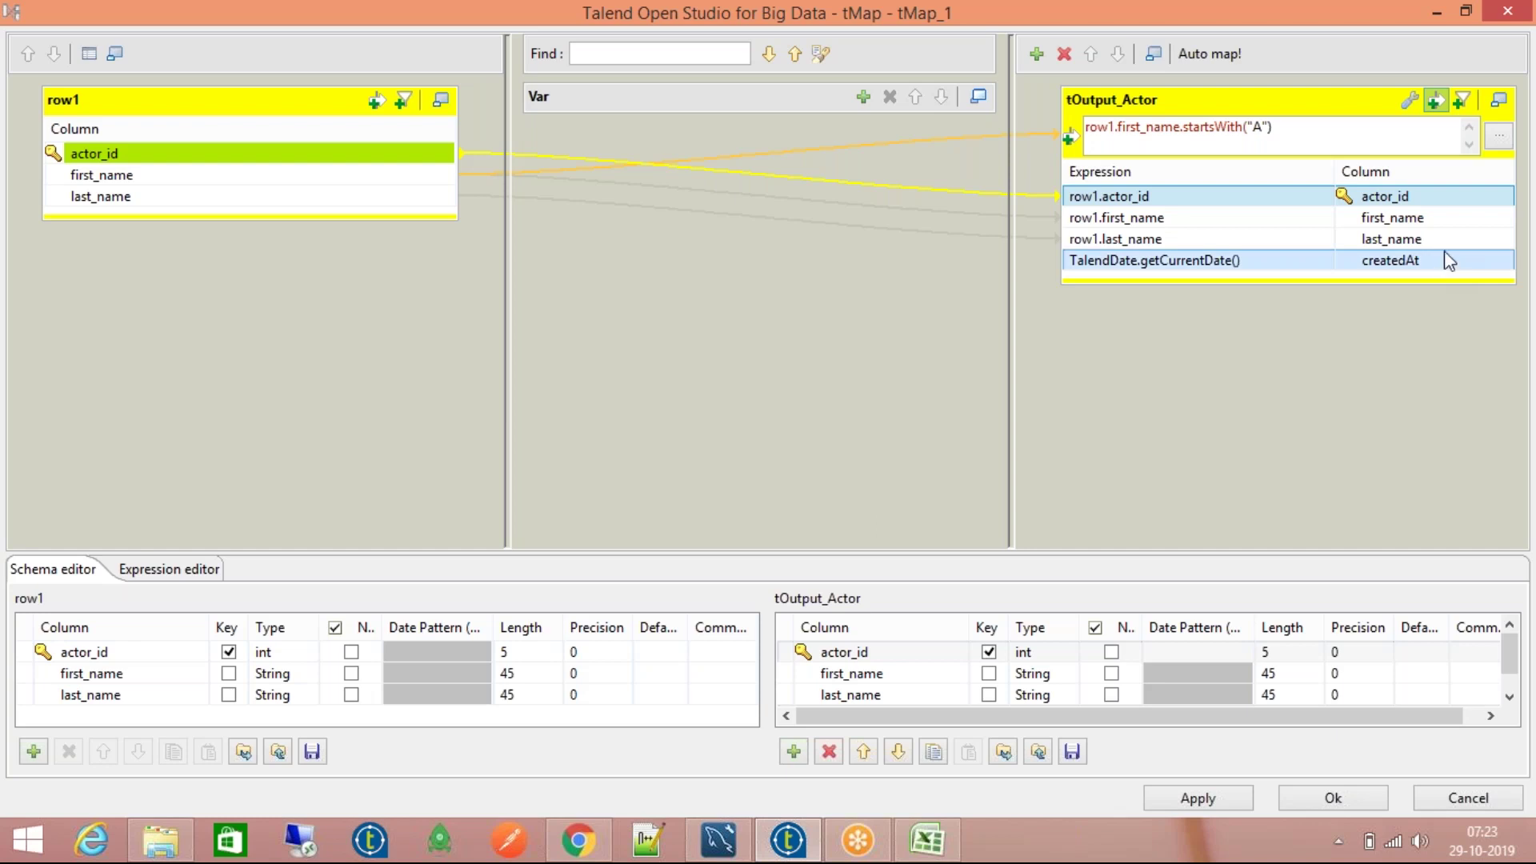
{"action": "left_click", "coordinate": [1444, 238], "text": "shift"}
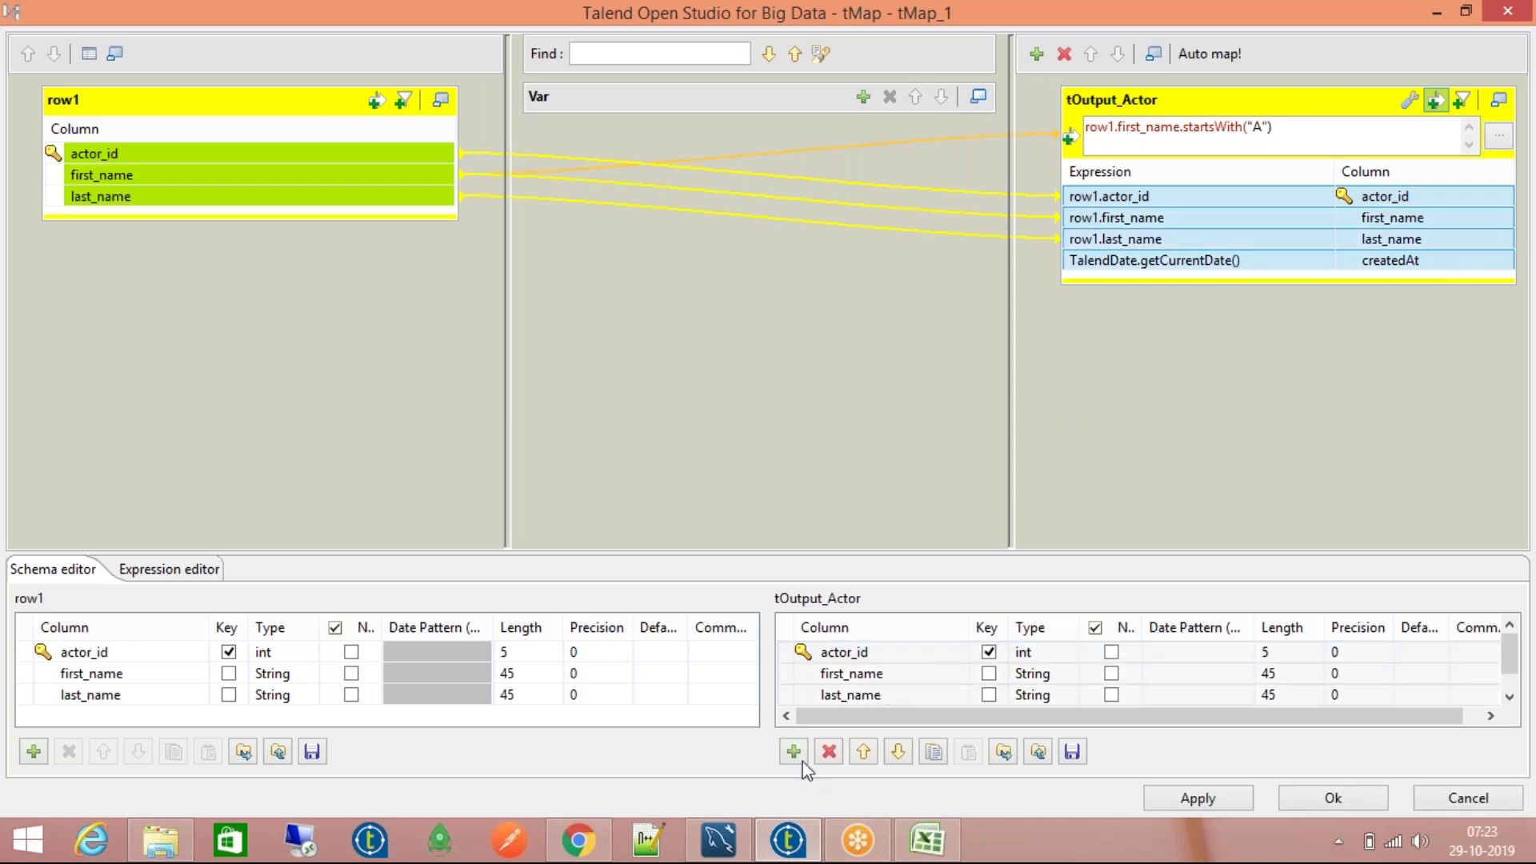
{"action": "left_click", "coordinate": [932, 752]}
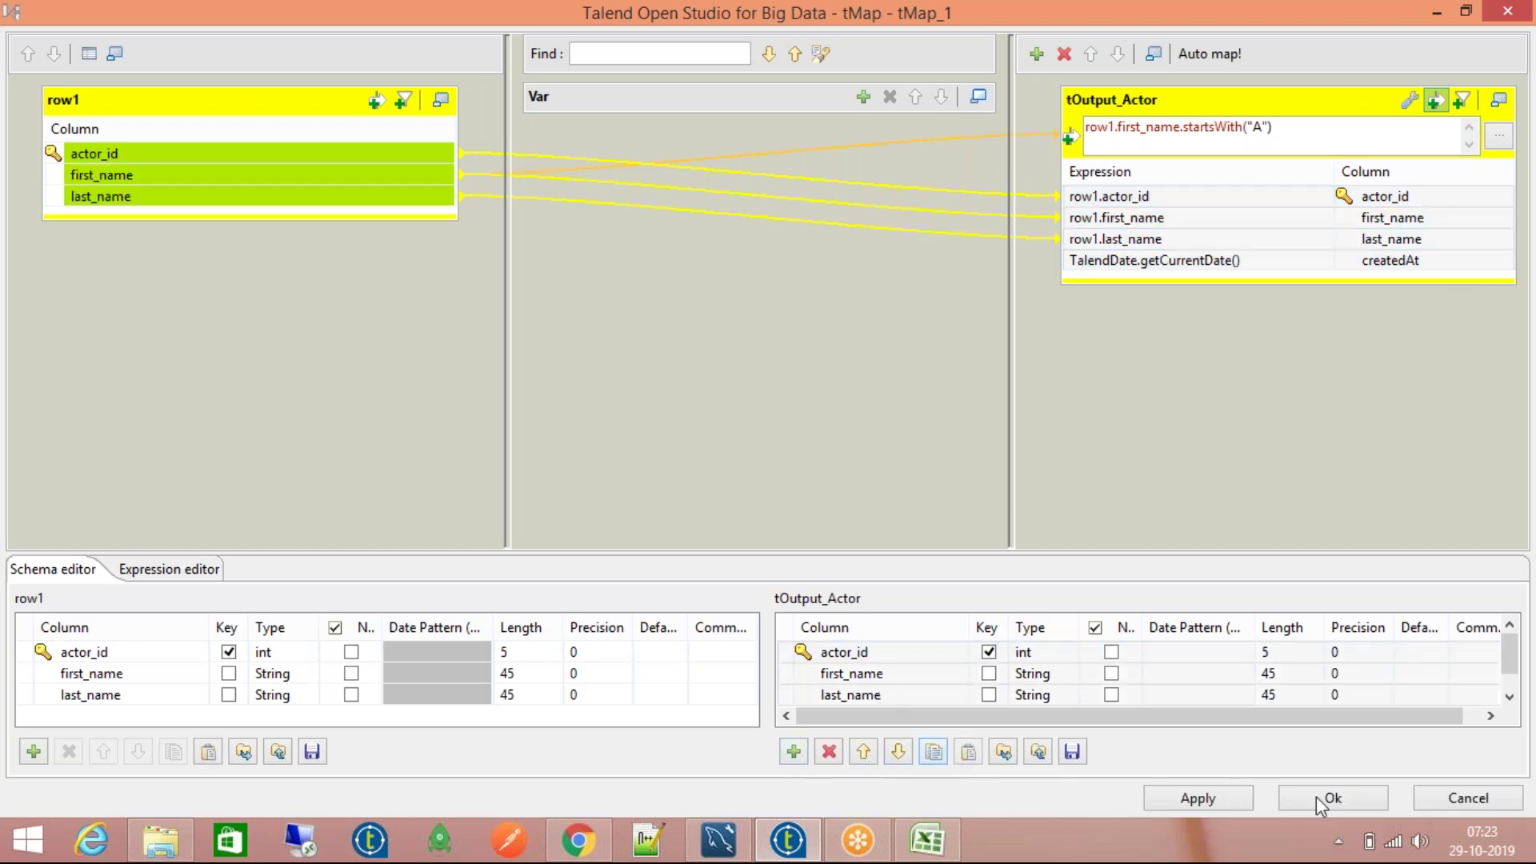
{"action": "left_click", "coordinate": [1345, 800]}
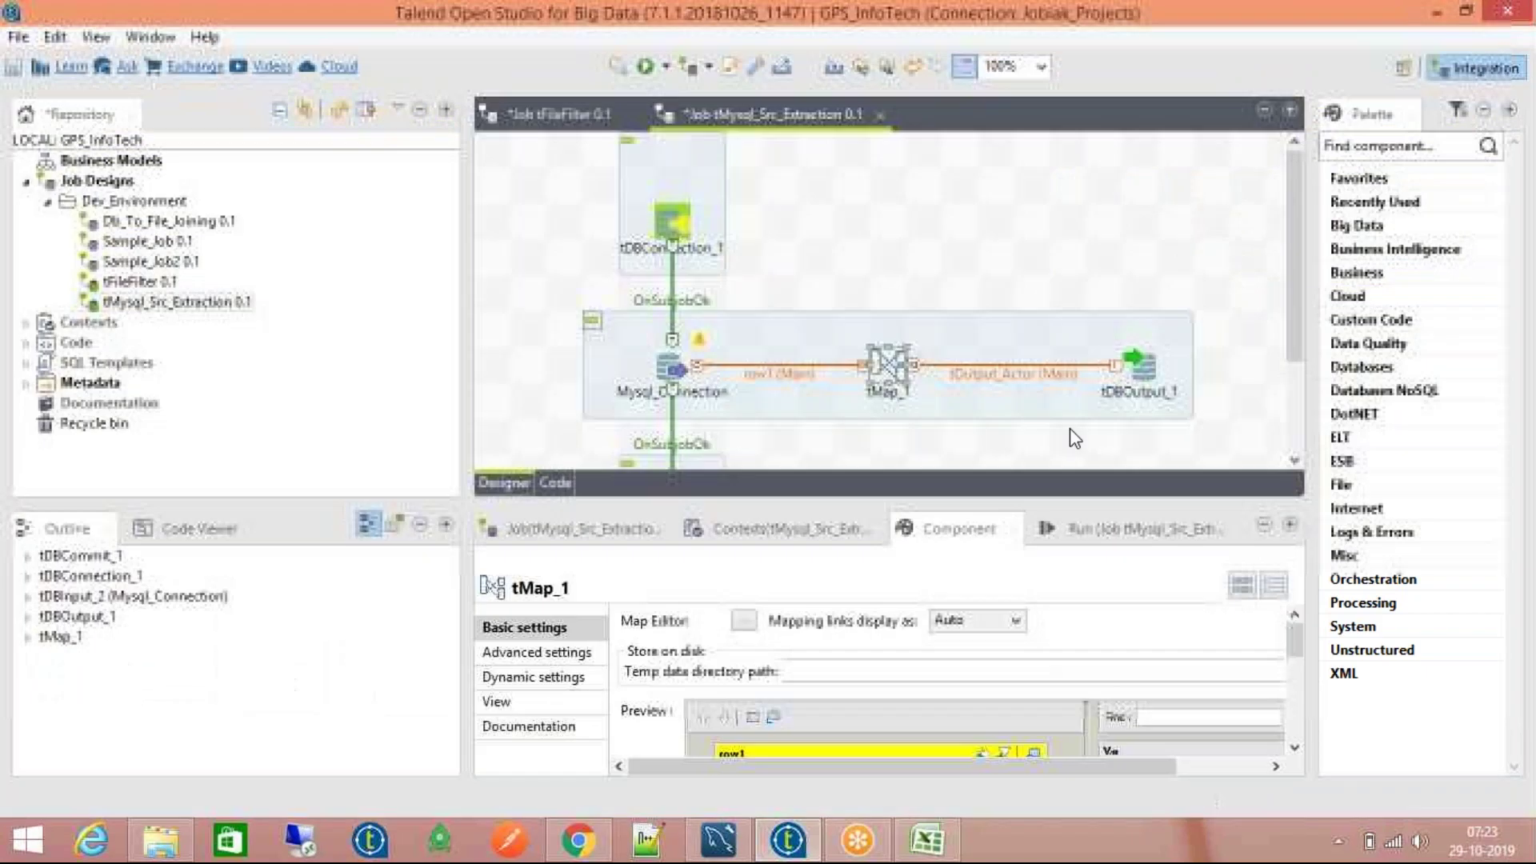
{"action": "left_click", "coordinate": [591, 124]}
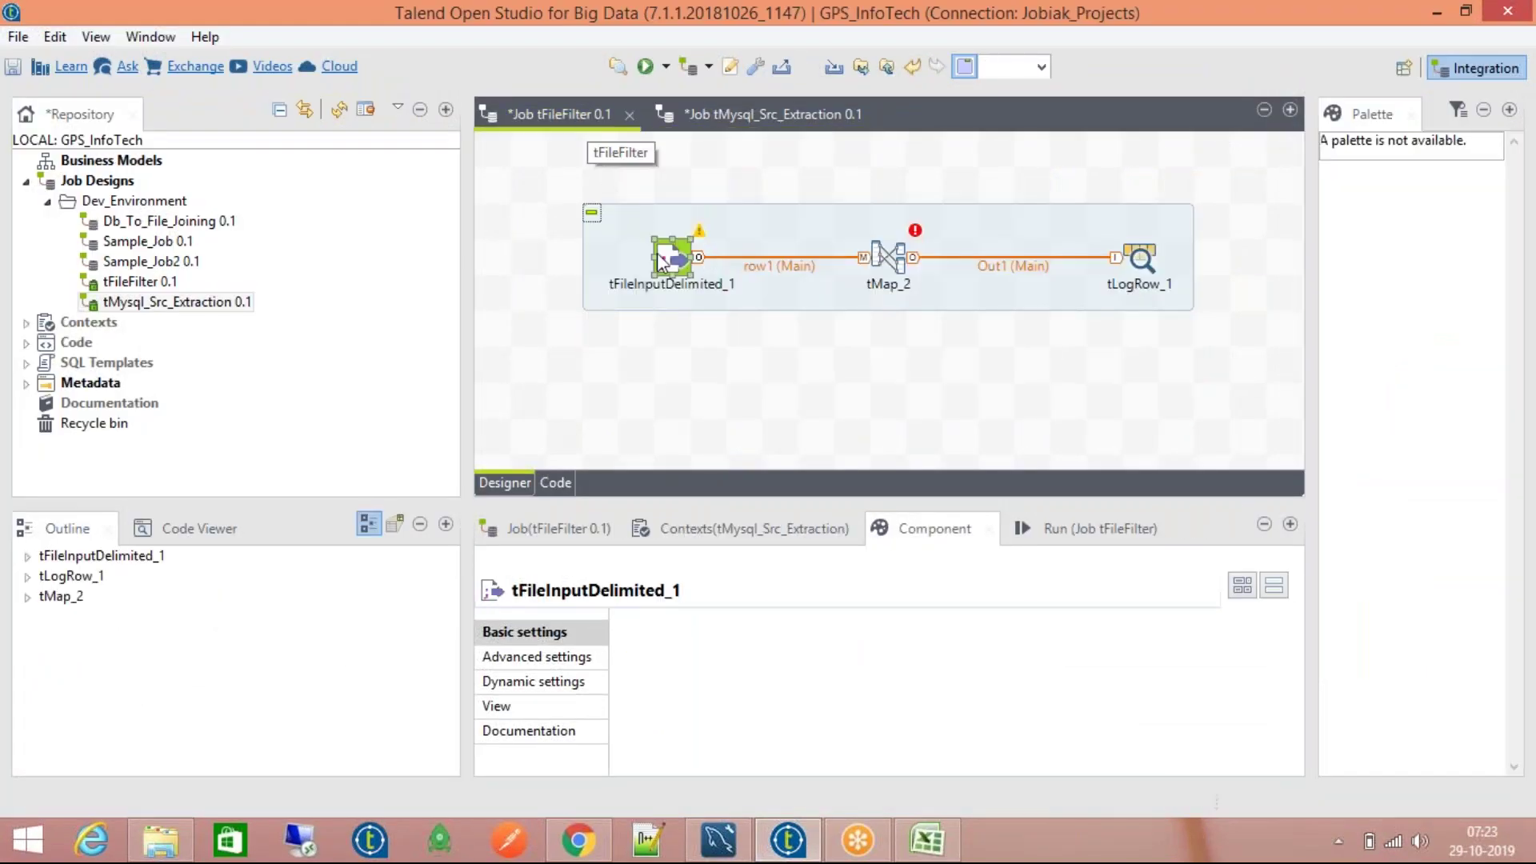
Step: Paste the copied columns into tFileInputDelimited_1's schema and check the remaining column headers of InnerJoin in Excel
{"action": "left_click", "coordinate": [935, 632]}
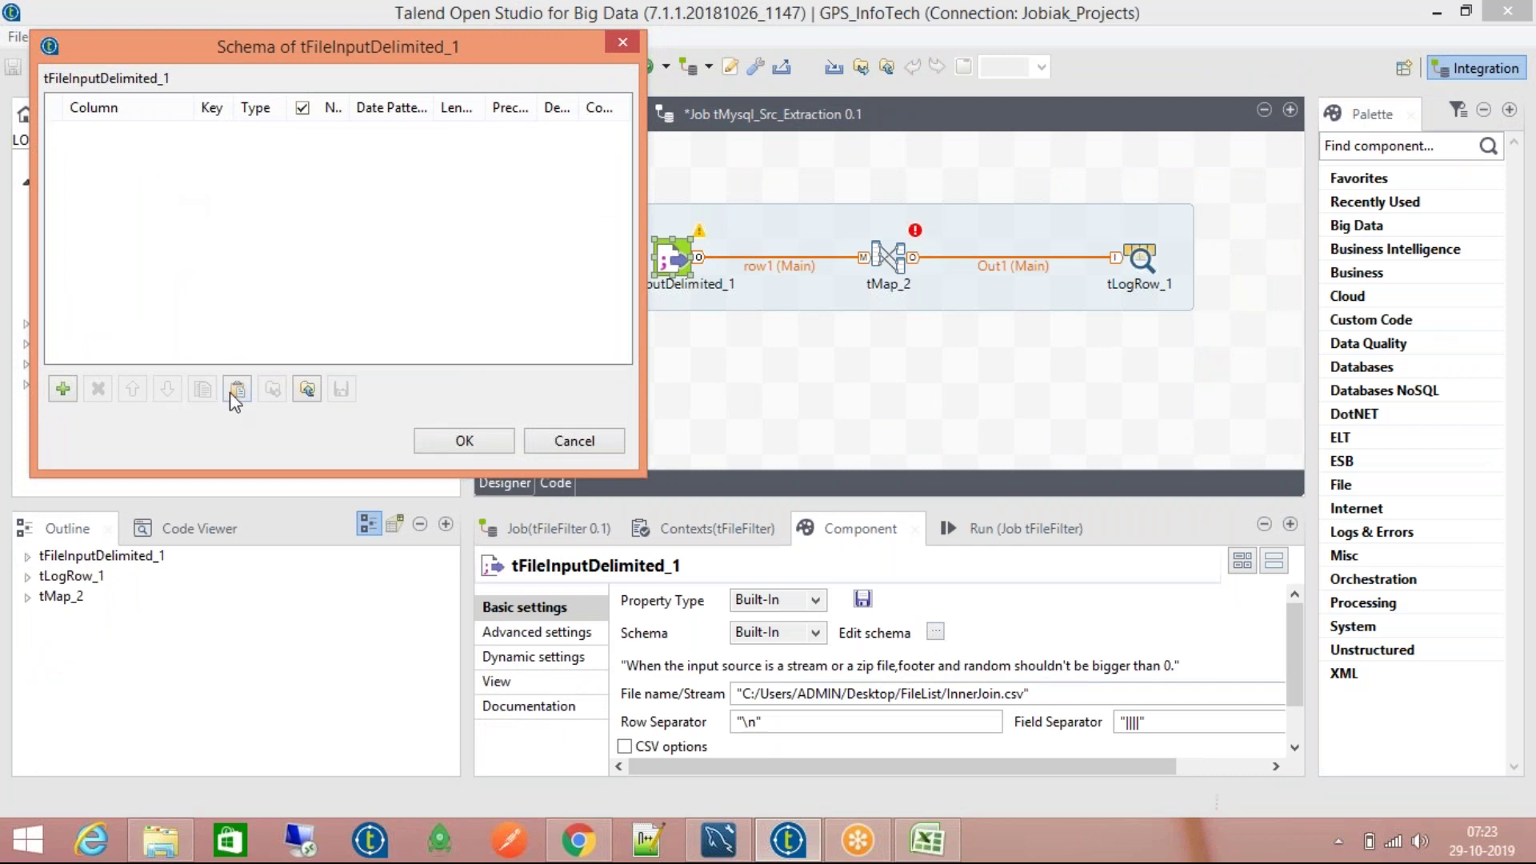
{"action": "left_click", "coordinate": [237, 391]}
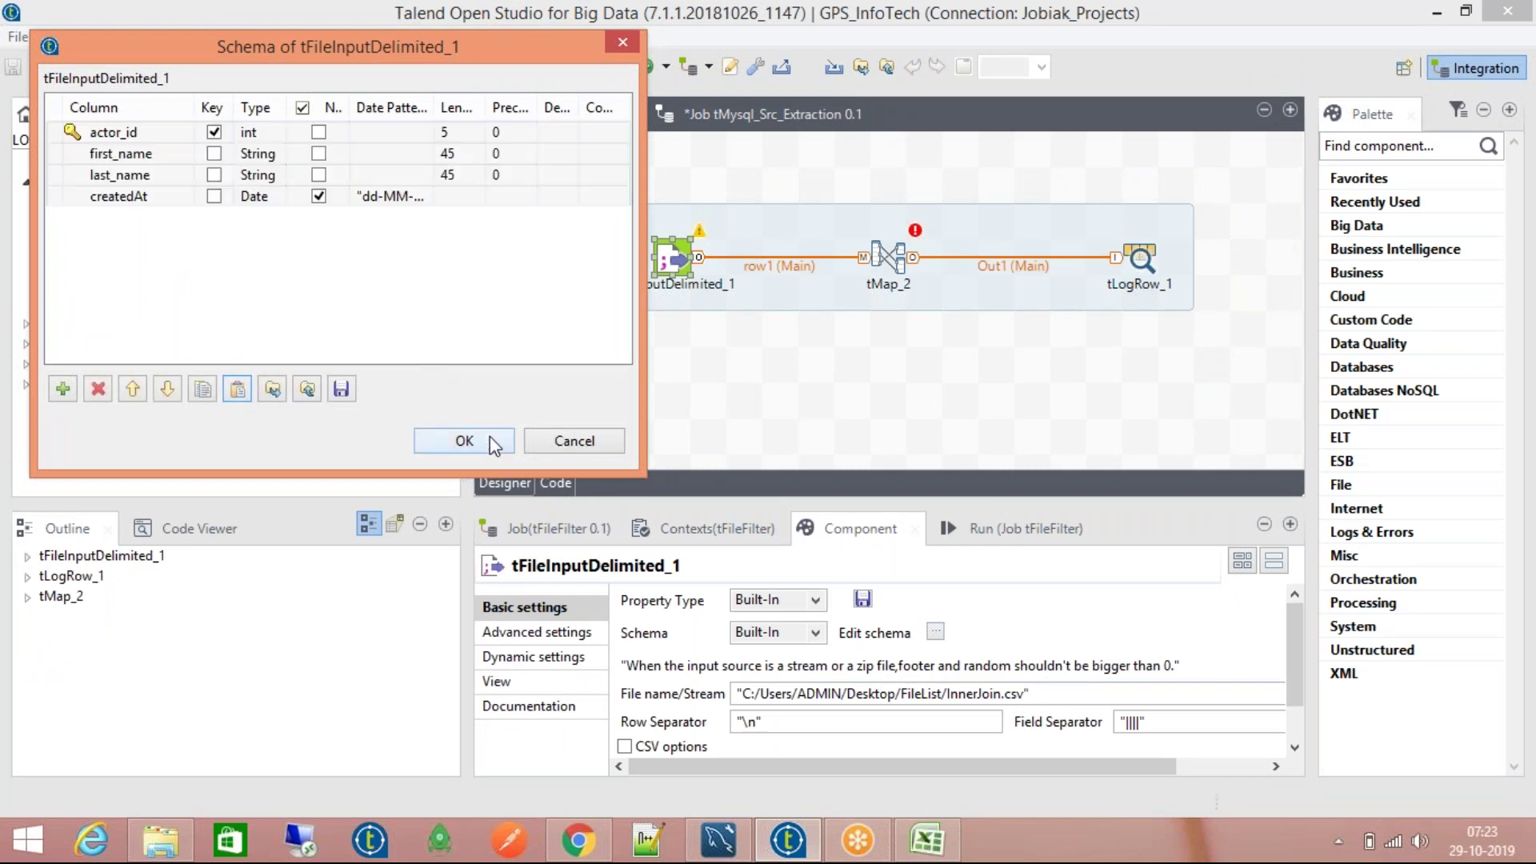
{"action": "left_click", "coordinate": [928, 840]}
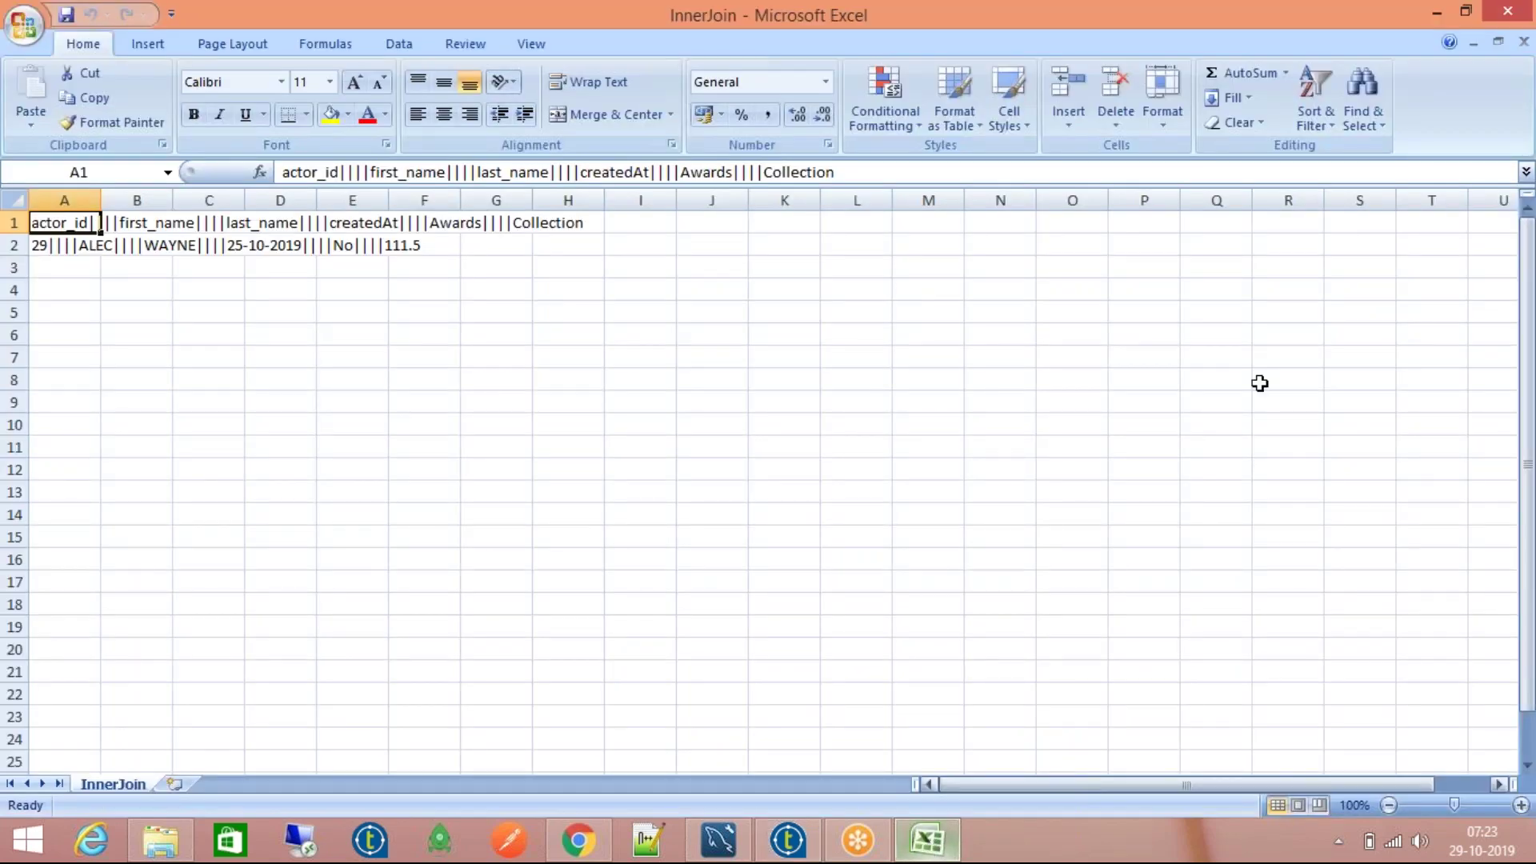
{"action": "left_click", "coordinate": [1437, 11]}
Step: Add two String columns named Awards and Collection to tFileInputDelimited_1's schema
{"action": "left_click", "coordinate": [63, 389]}
{"action": "left_click", "coordinate": [62, 389]}
{"action": "left_click", "coordinate": [120, 217]}
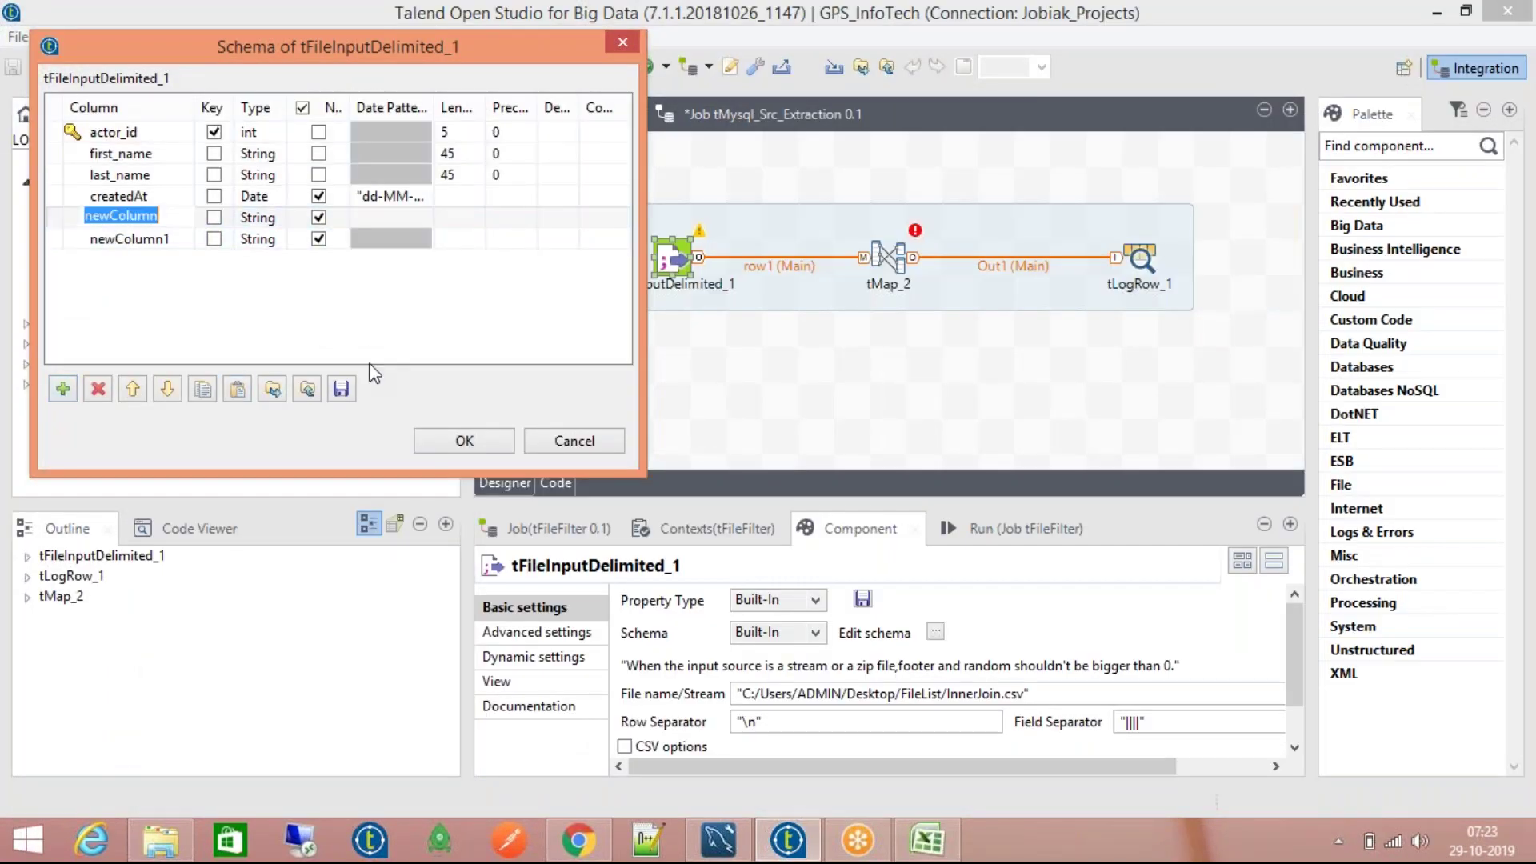
{"action": "type", "text": "Award"}
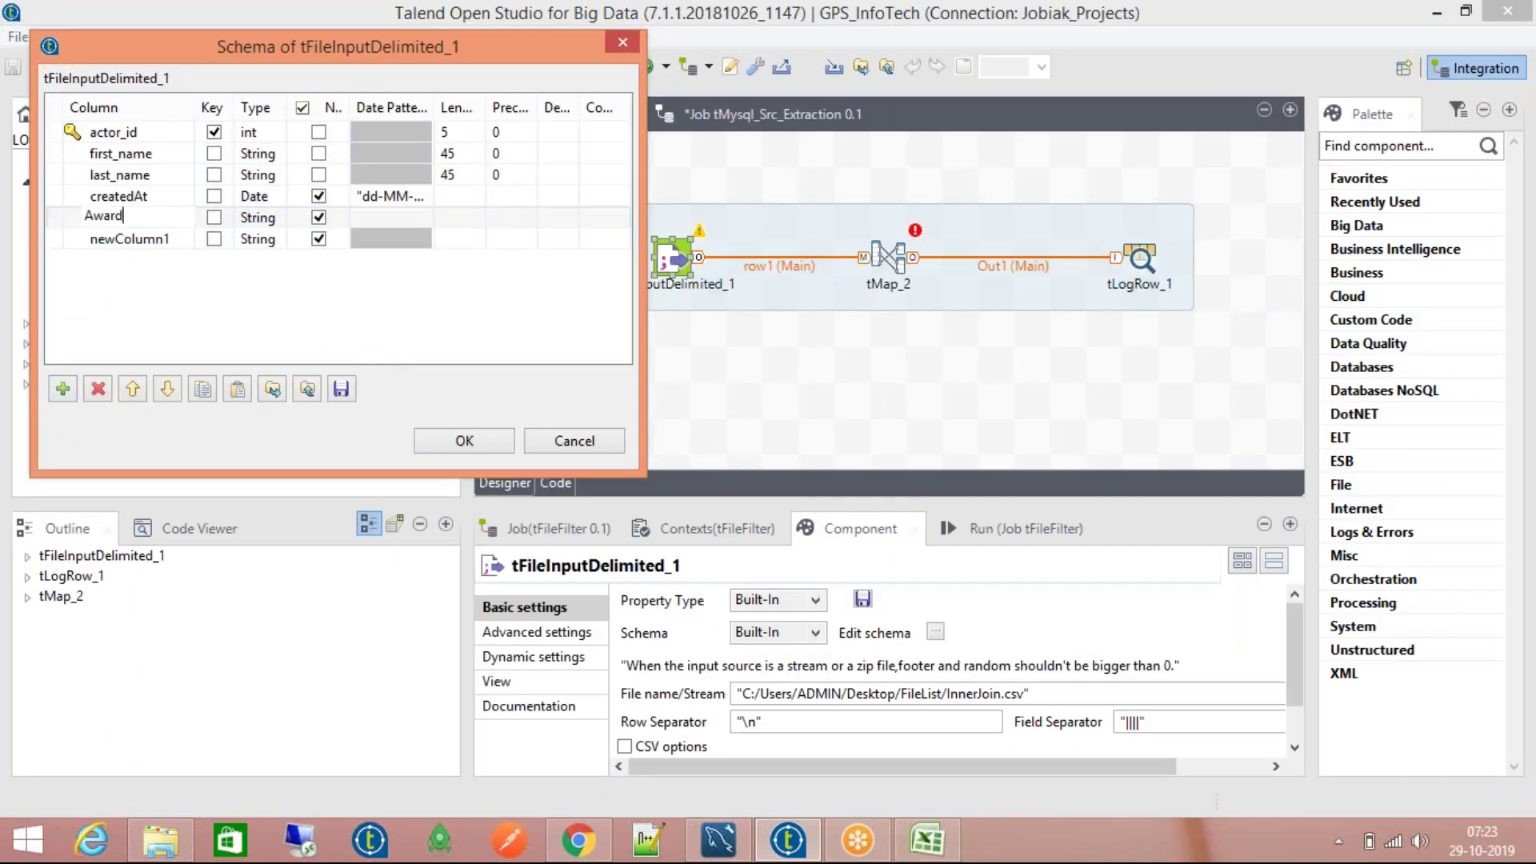
{"action": "type", "text": "s"}
{"action": "left_click", "coordinate": [172, 233]}
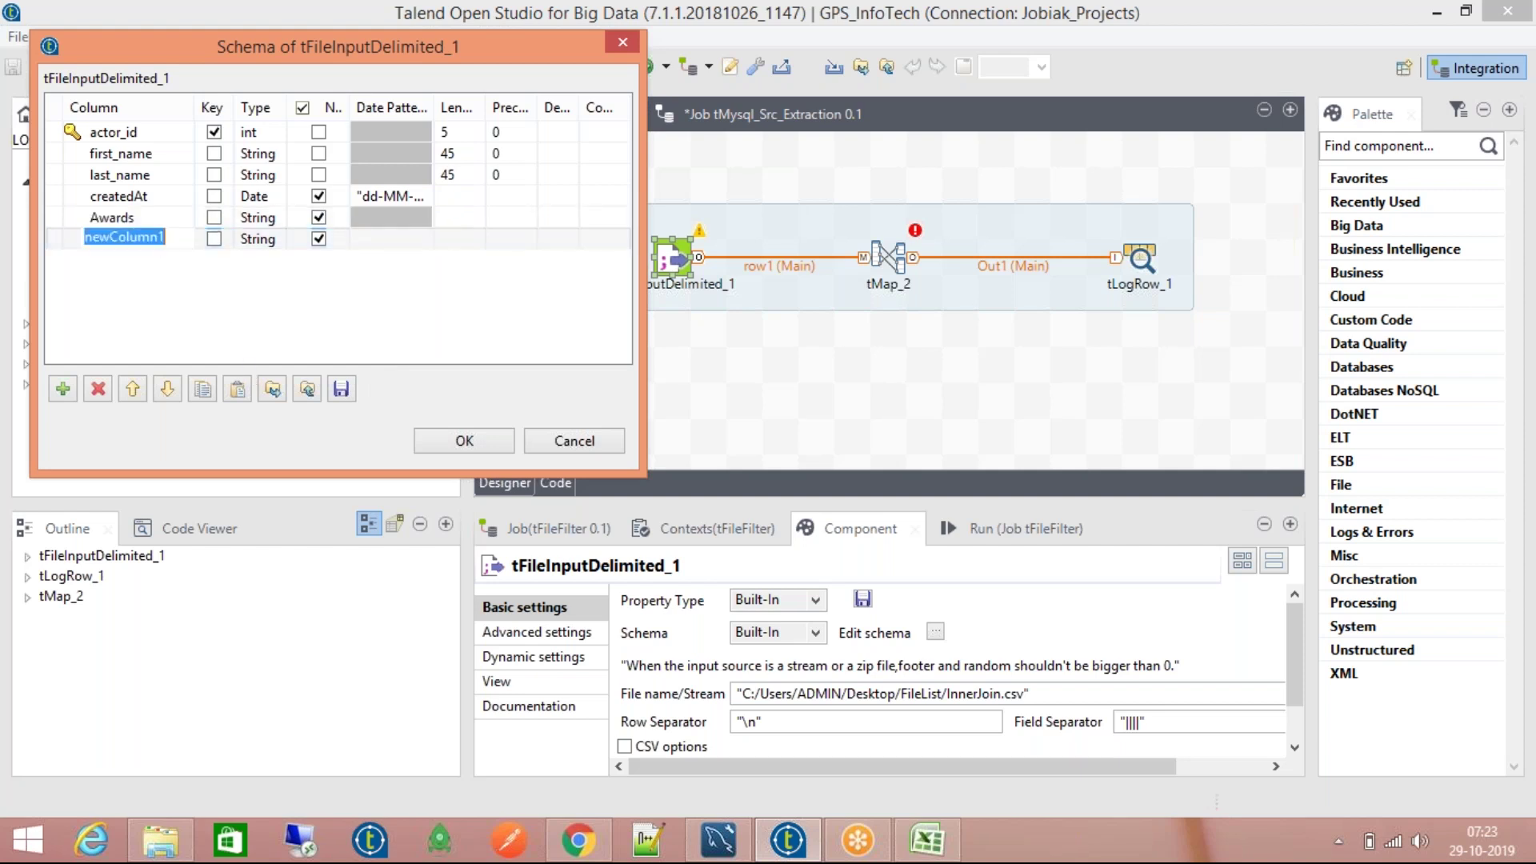
{"action": "type", "text": "Collec"}
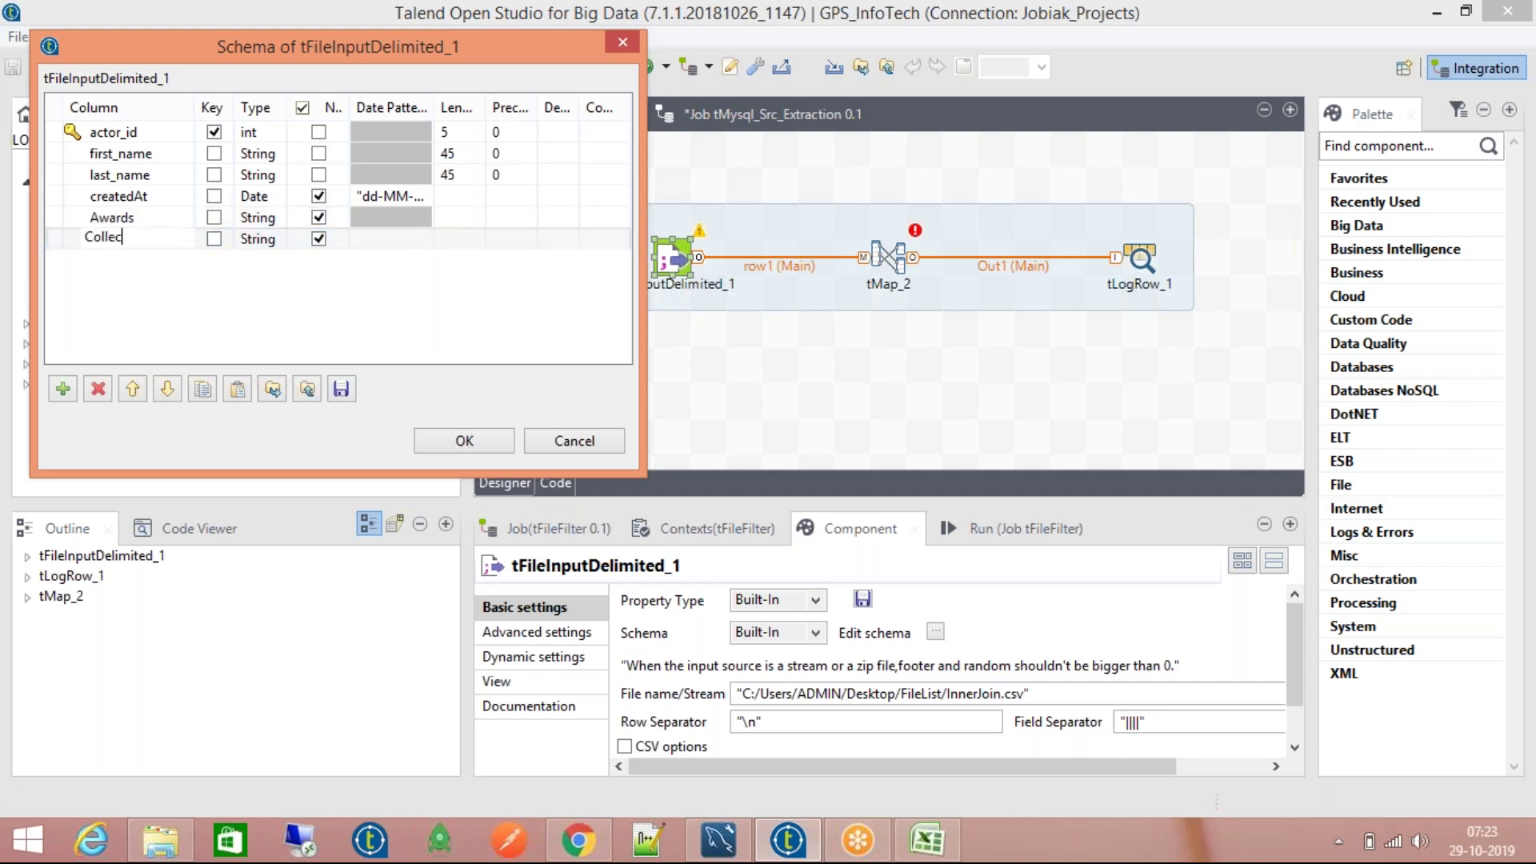
{"action": "key", "text": "Return"}
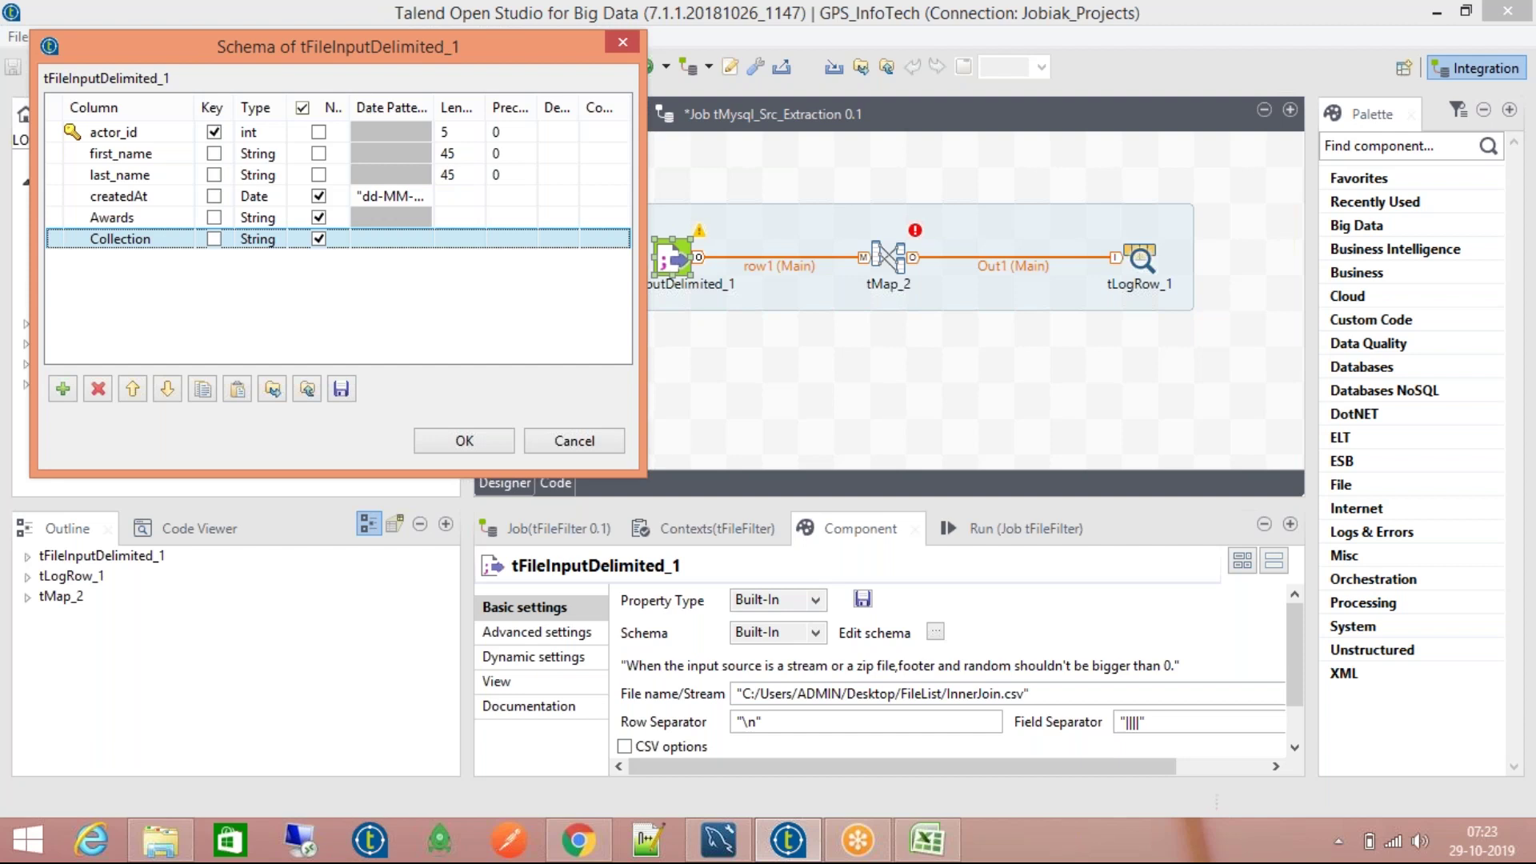
Step: Compare the schema with InnerJoin in Excel, then accept it in Talend Open Studio, propagate the changes and recheck the columns
{"action": "key", "text": "alt+Tab"}
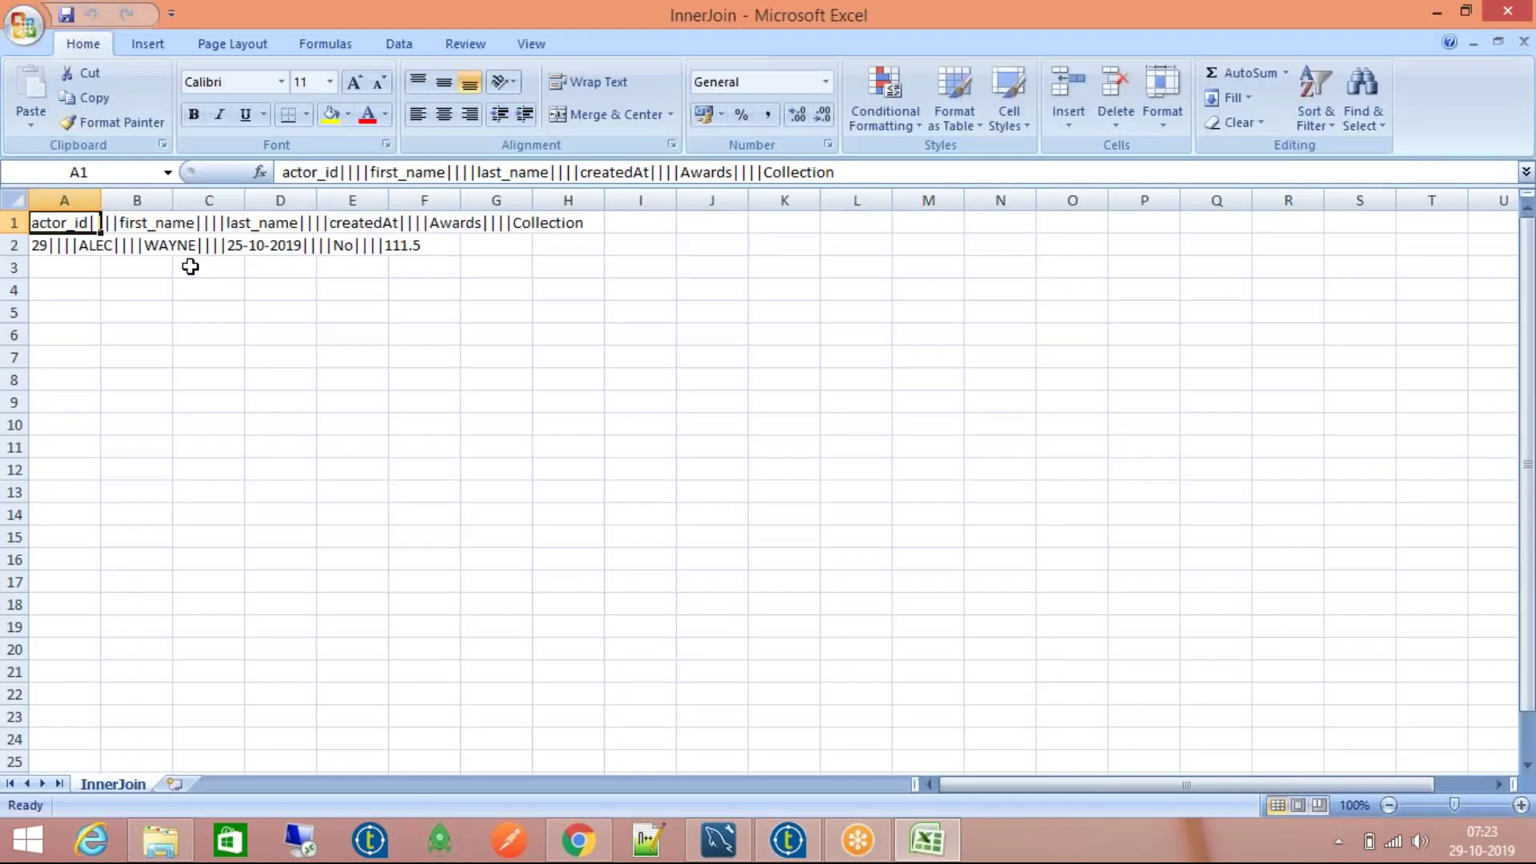
{"action": "key", "text": "alt+Tab"}
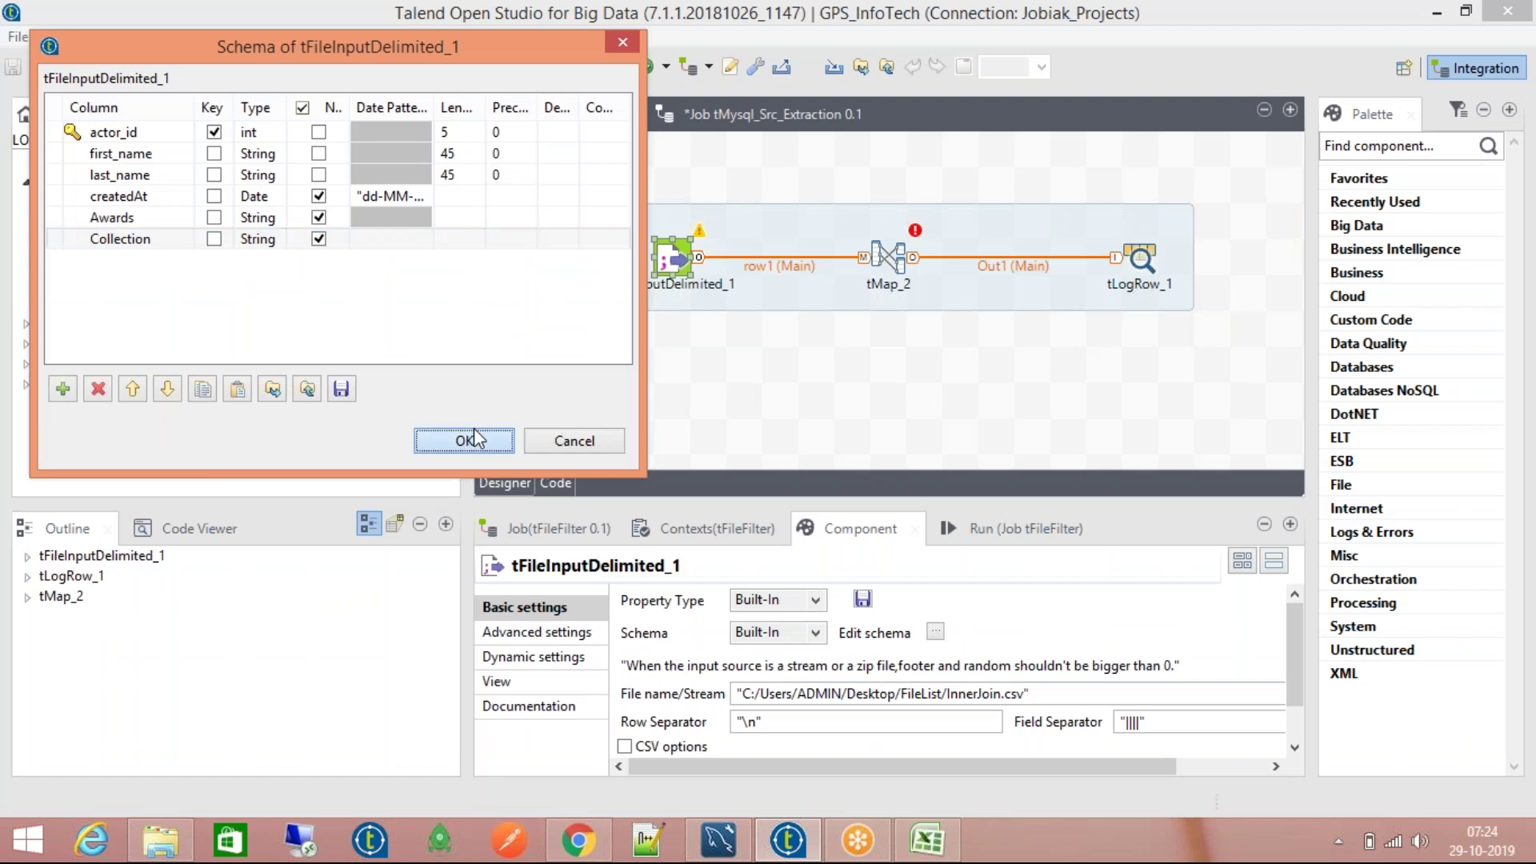
{"action": "left_click", "coordinate": [474, 432]}
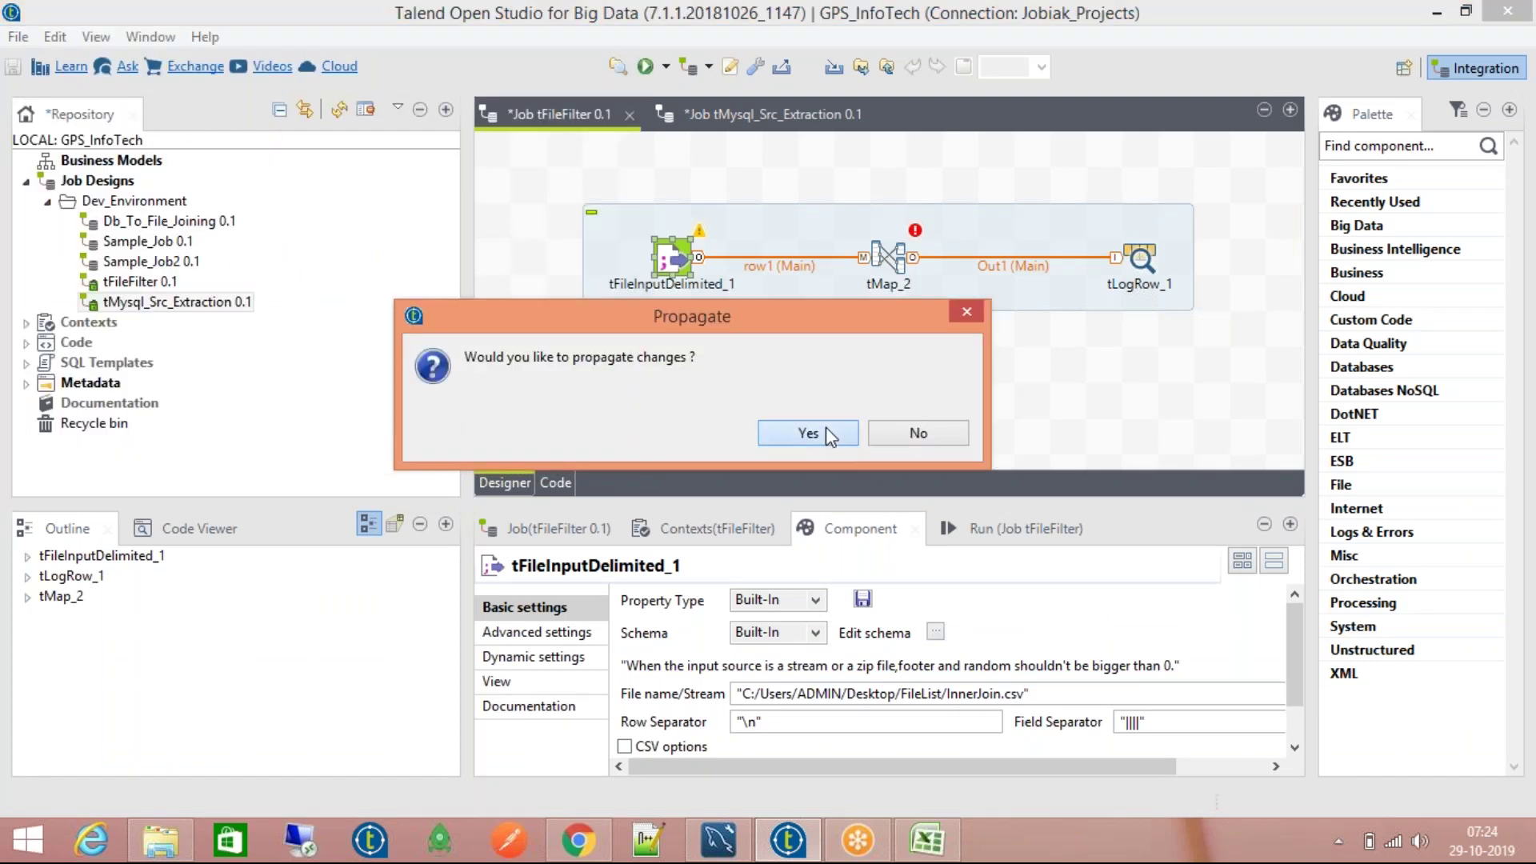
{"action": "left_click", "coordinate": [827, 432]}
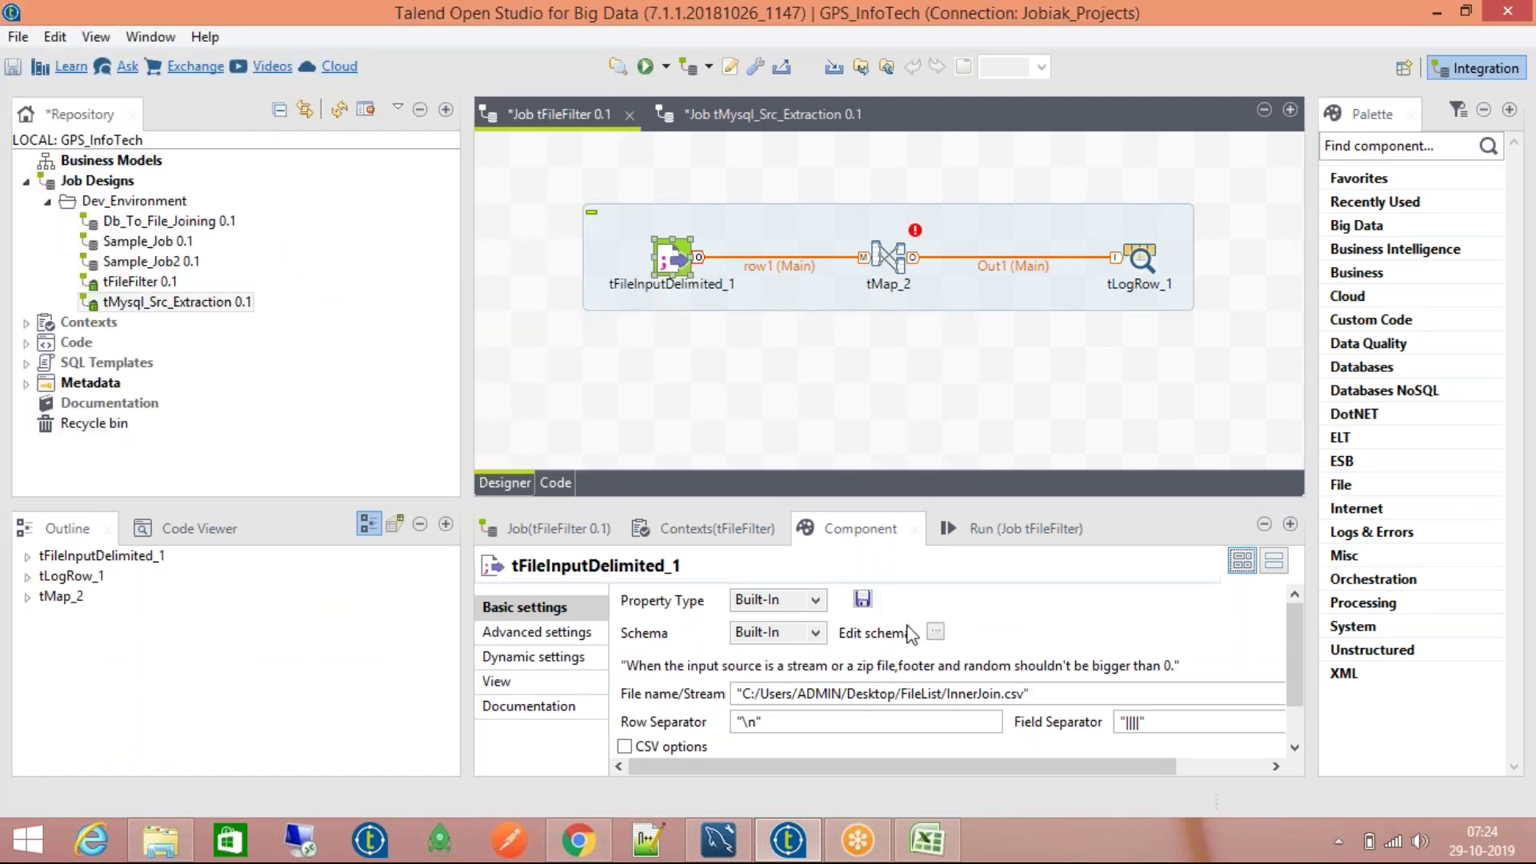
{"action": "left_click", "coordinate": [935, 632]}
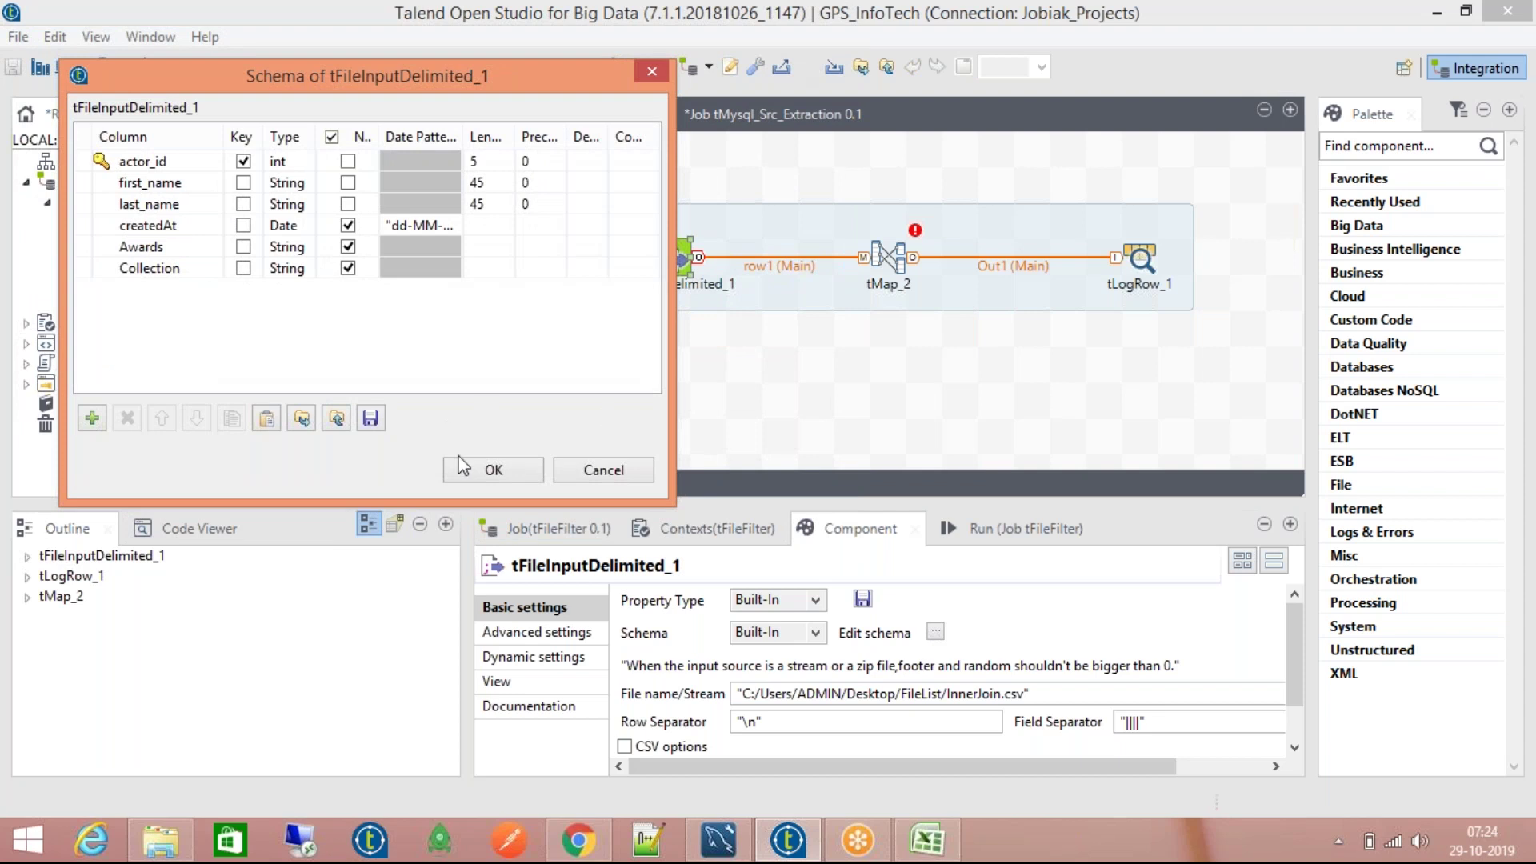
{"action": "left_click", "coordinate": [462, 468]}
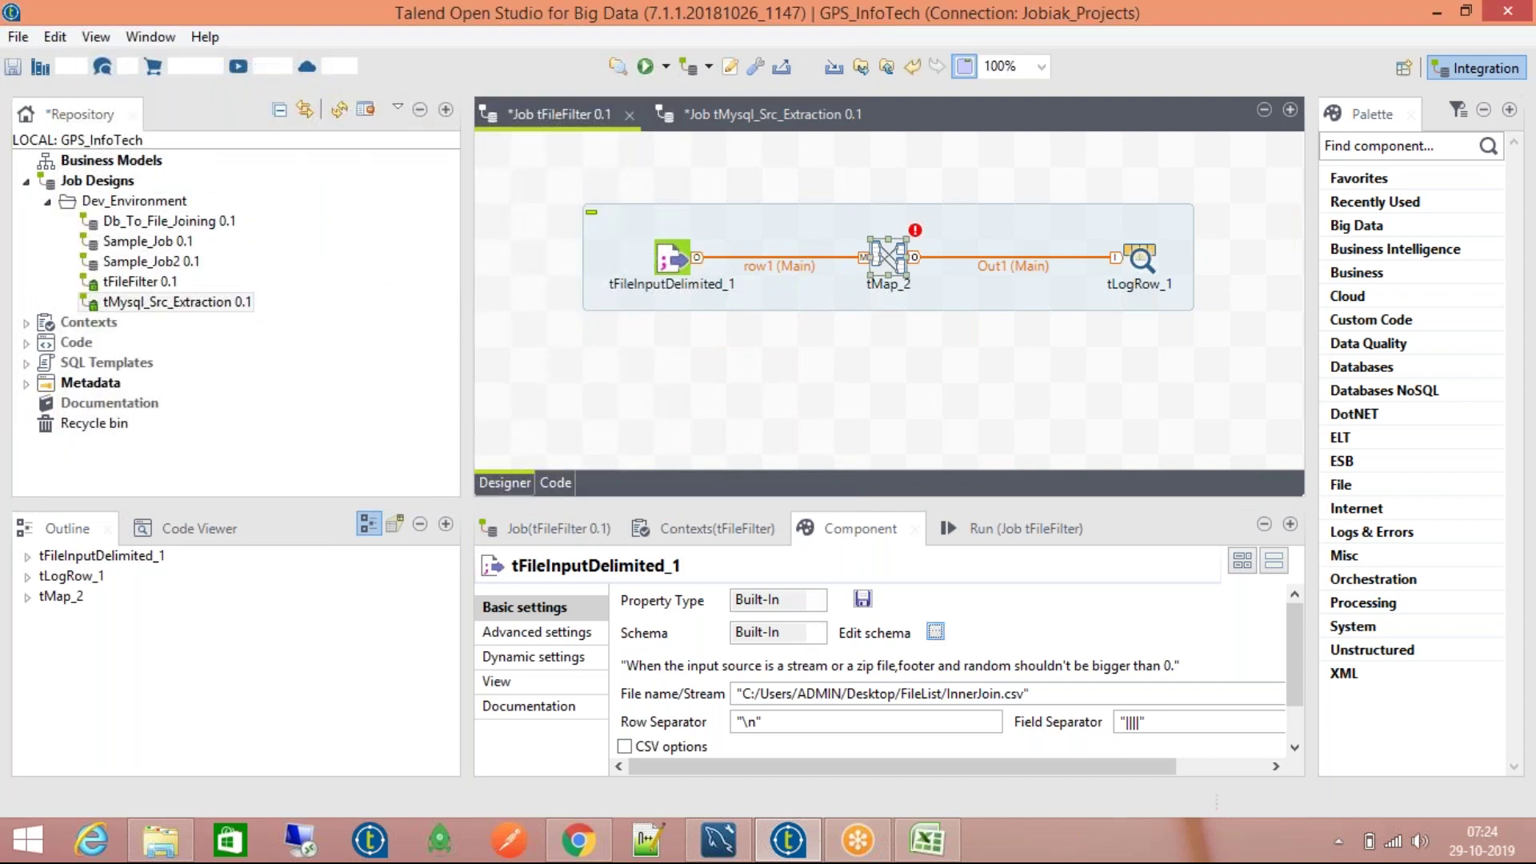
Step: Map all six row1 columns to the Out1 output in tMap_2 and accept the mapping
{"action": "double_click", "coordinate": [888, 256]}
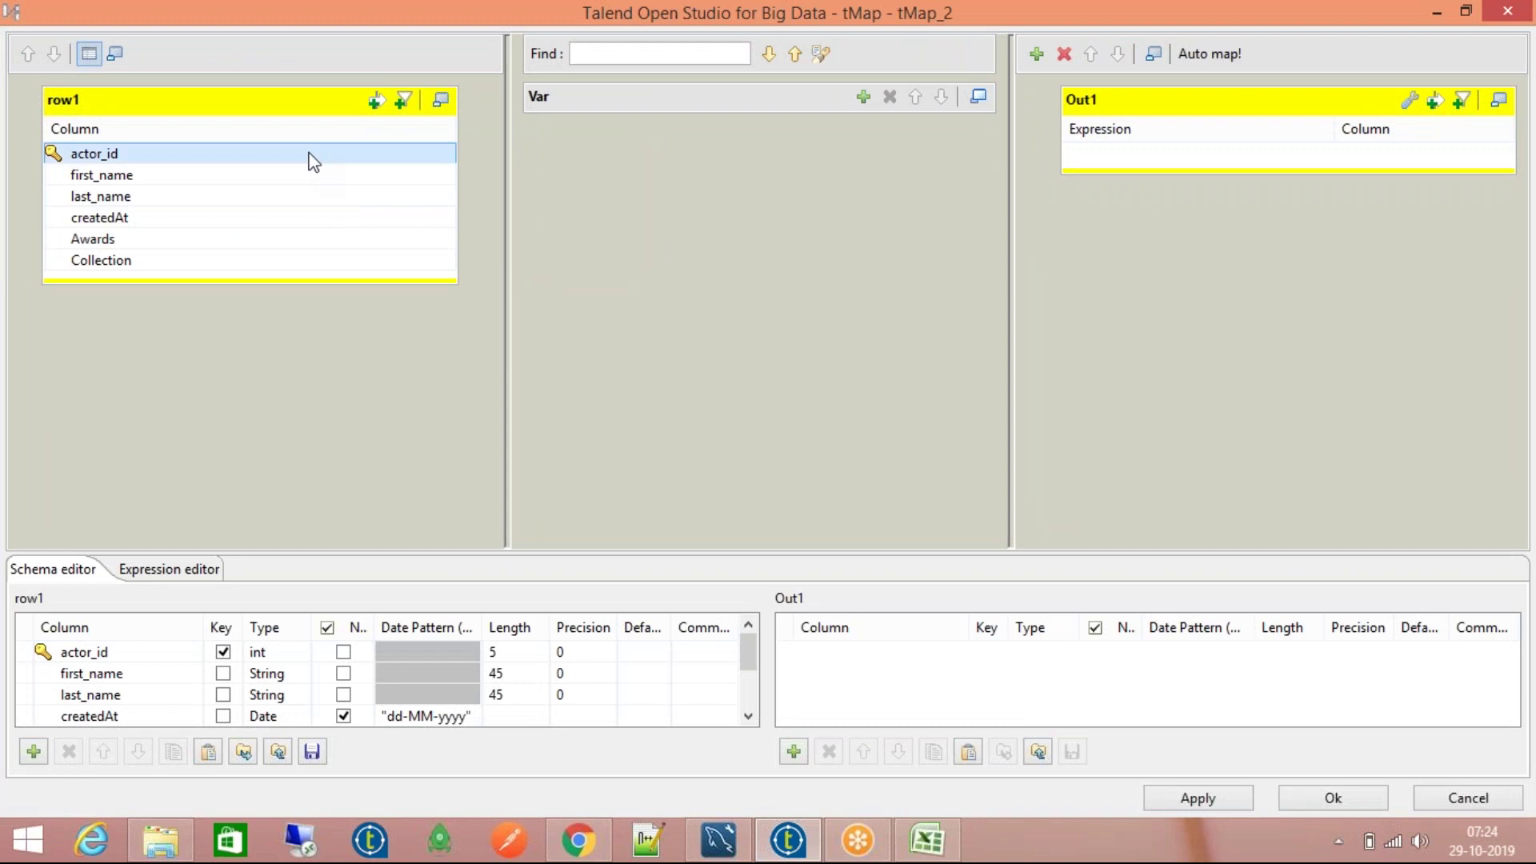
{"action": "left_click", "coordinate": [313, 161]}
{"action": "key", "text": "ctrl+a"}
{"action": "left_click_drag", "start_coordinate": [313, 161], "coordinate": [1068, 140]}
{"action": "left_click", "coordinate": [1312, 799]}
{"action": "left_click", "coordinate": [750, 376]}
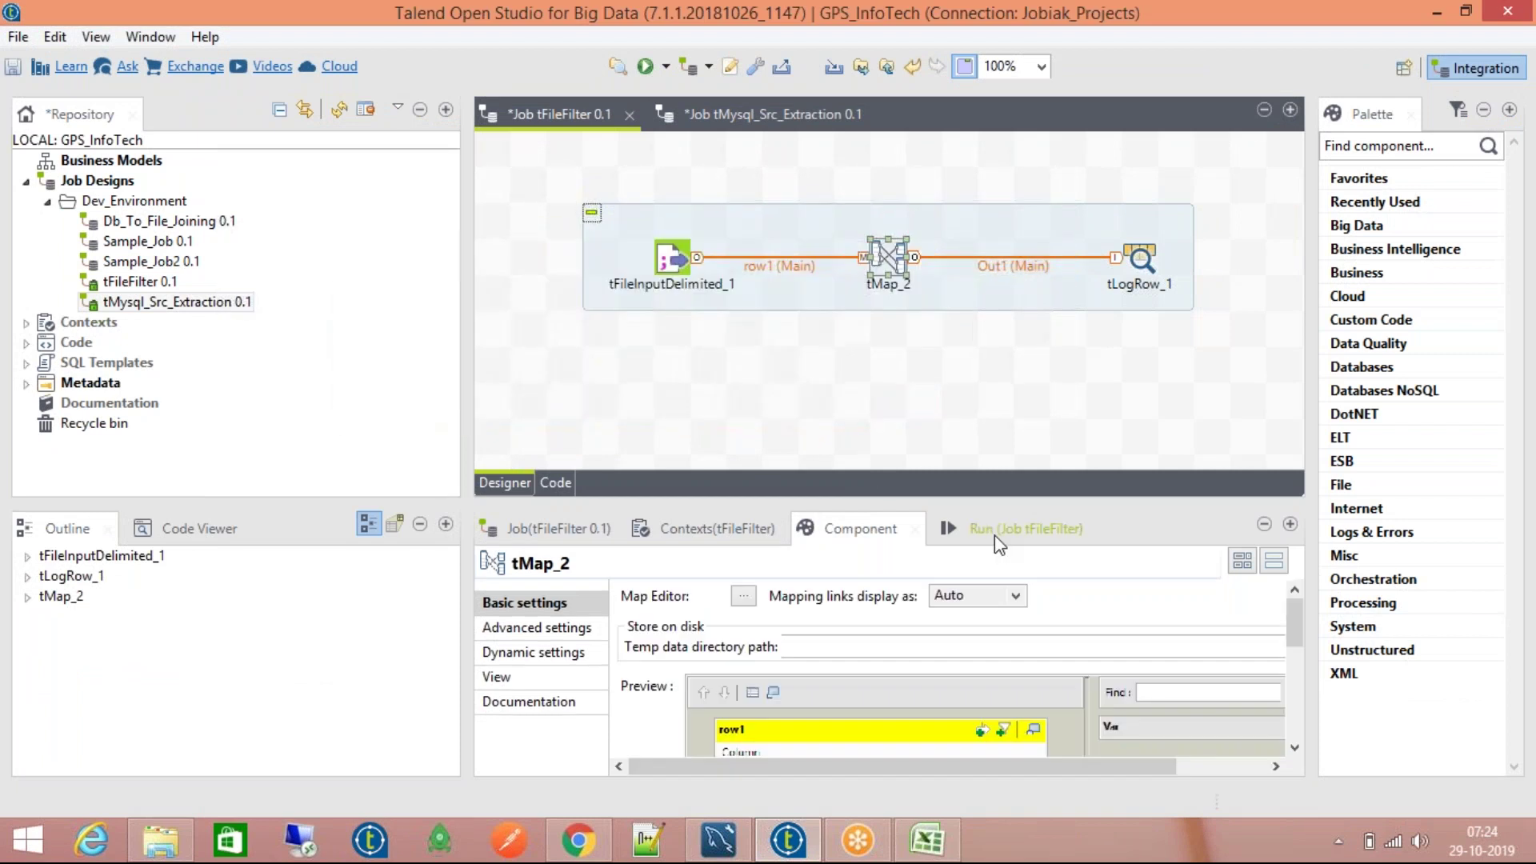
Step: Save the tFileFilter job and set tLogRow_1's mode to Vertical (each row is a key/value list)
{"action": "left_click", "coordinate": [997, 530]}
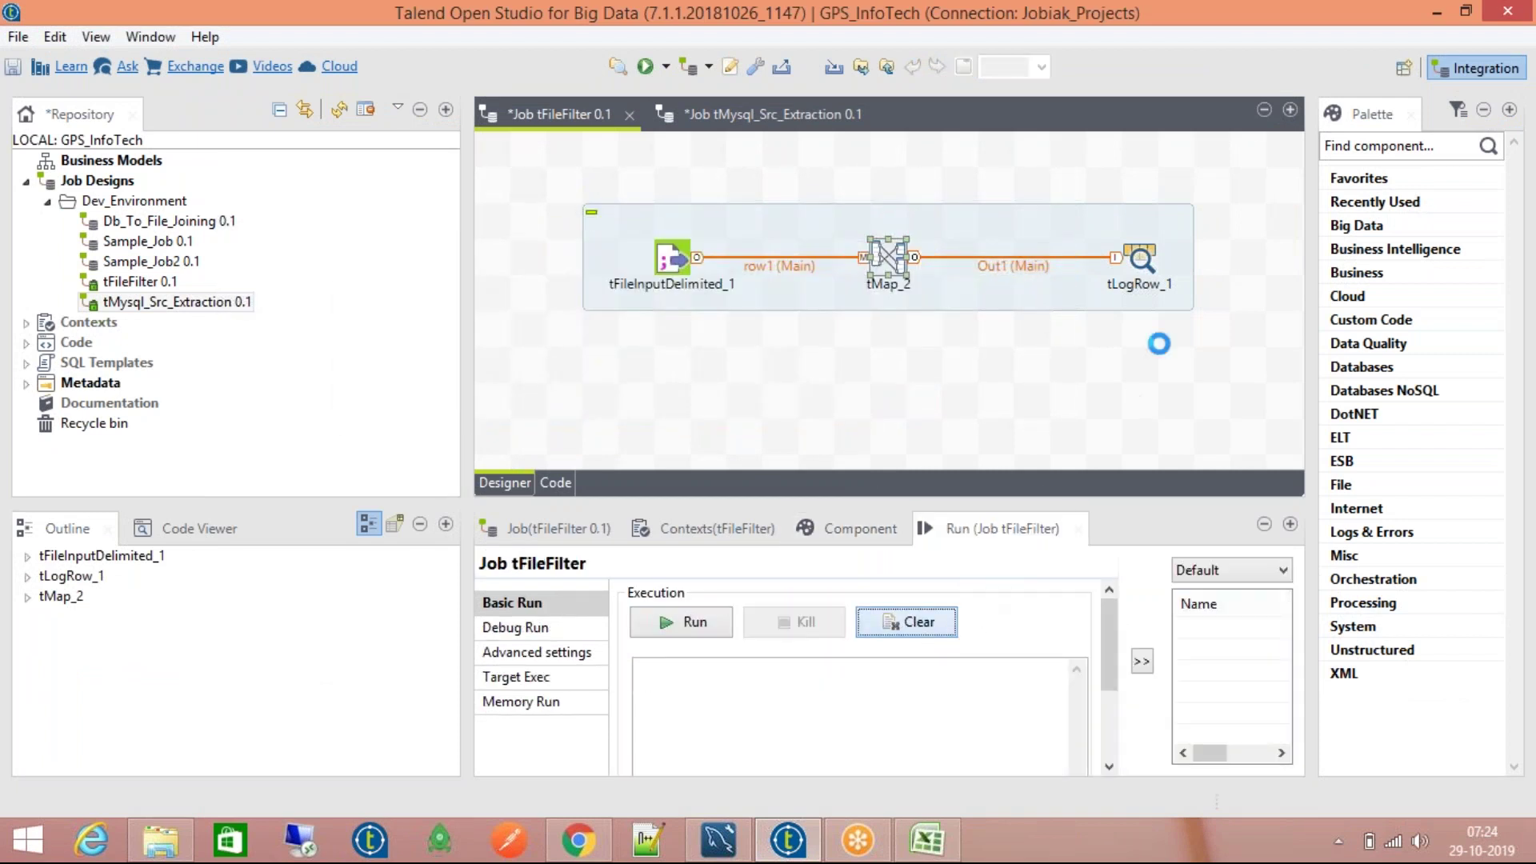
{"action": "key", "text": "ctrl+s"}
{"action": "double_click", "coordinate": [1146, 264]}
{"action": "left_click", "coordinate": [628, 669]}
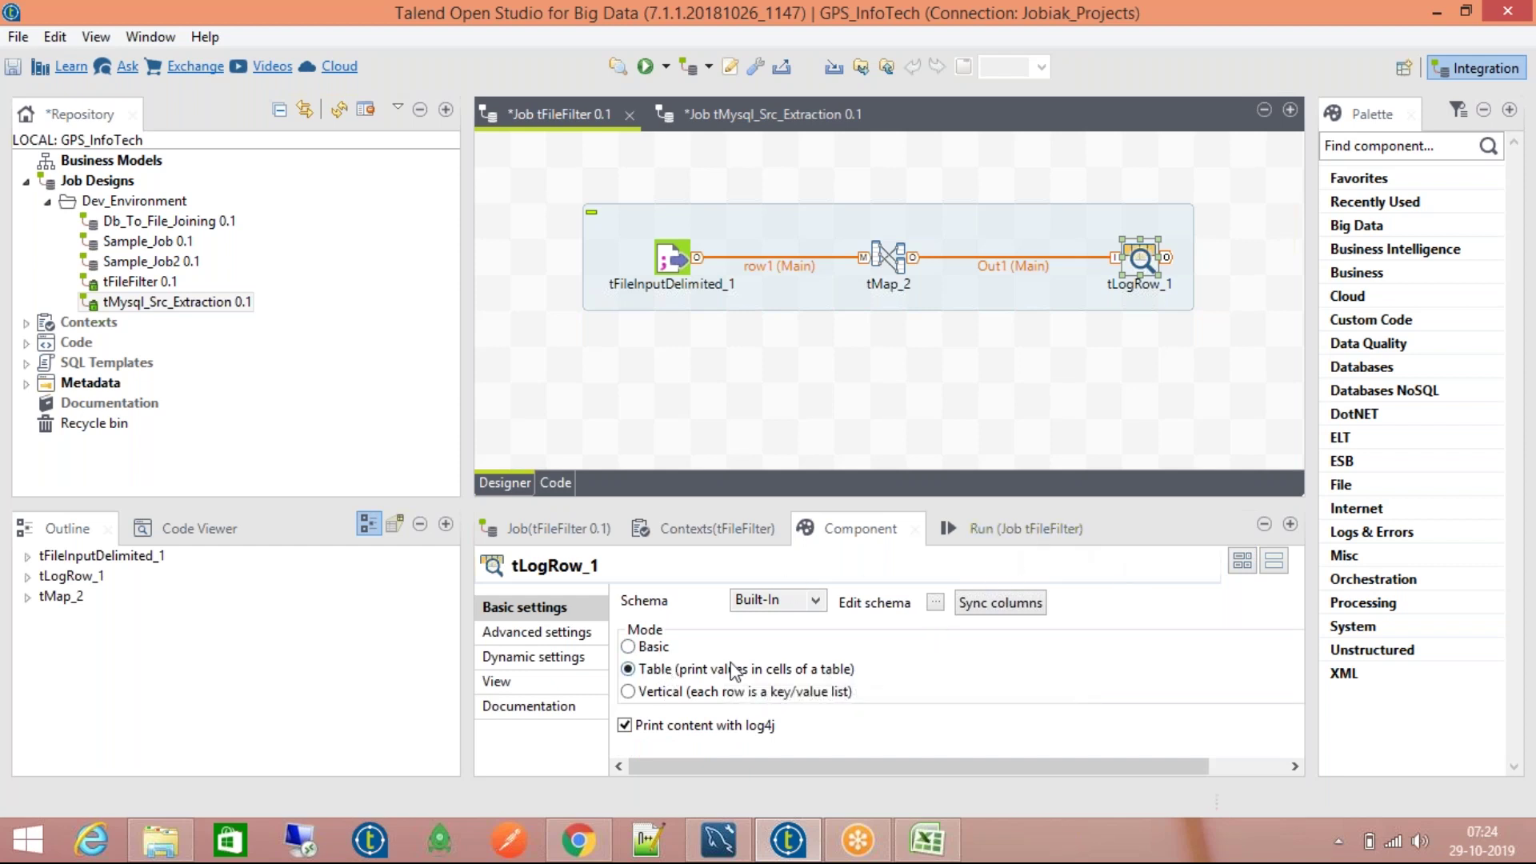
{"action": "left_click", "coordinate": [696, 693]}
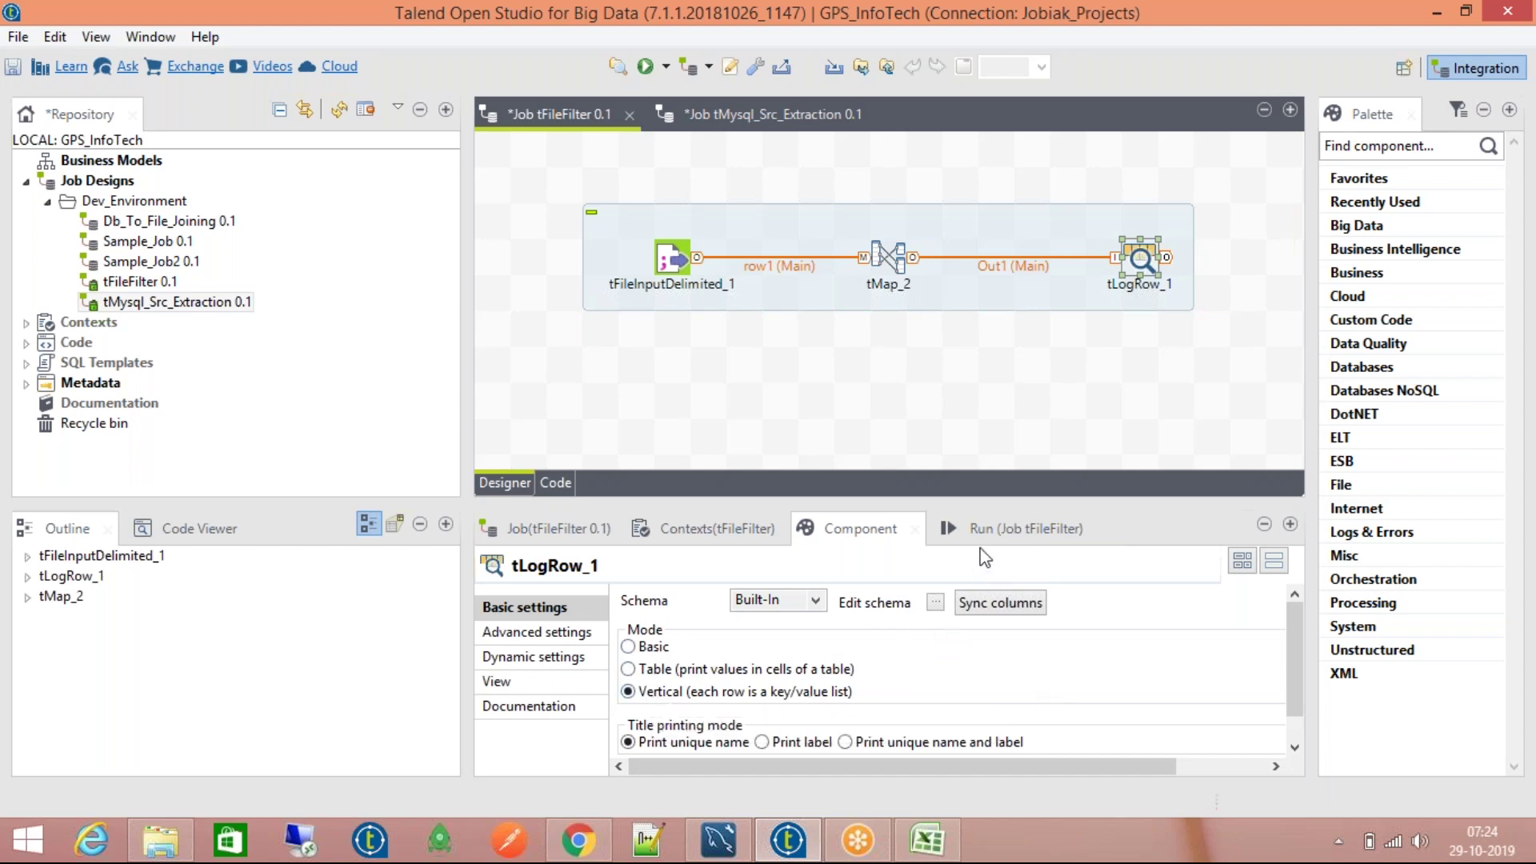
Step: Run the tFileFilter job and examine the key/value output of tLogRow_1
{"action": "left_click", "coordinate": [1012, 528]}
{"action": "left_click", "coordinate": [681, 622]}
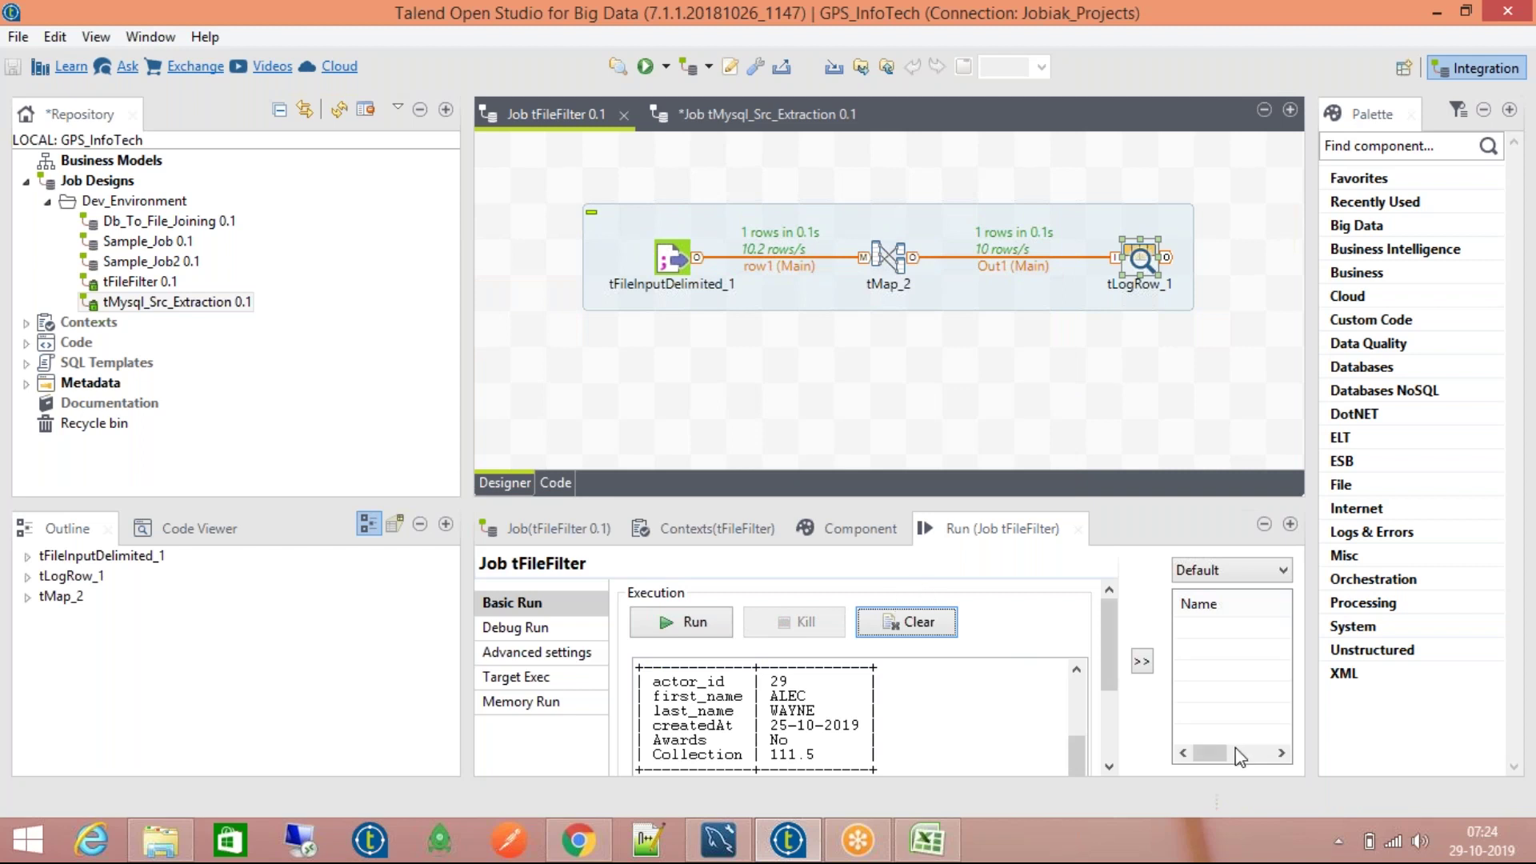
{"action": "mouse_move", "coordinate": [1109, 651]}
{"action": "left_mouse_down"}
{"action": "mouse_move", "coordinate": [1109, 712]}
{"action": "mouse_move", "coordinate": [1101, 674]}
{"action": "left_mouse_up"}
{"action": "mouse_move", "coordinate": [1072, 728]}
{"action": "left_mouse_down"}
{"action": "mouse_move", "coordinate": [1075, 656]}
{"action": "mouse_move", "coordinate": [1078, 712]}
{"action": "left_mouse_up"}
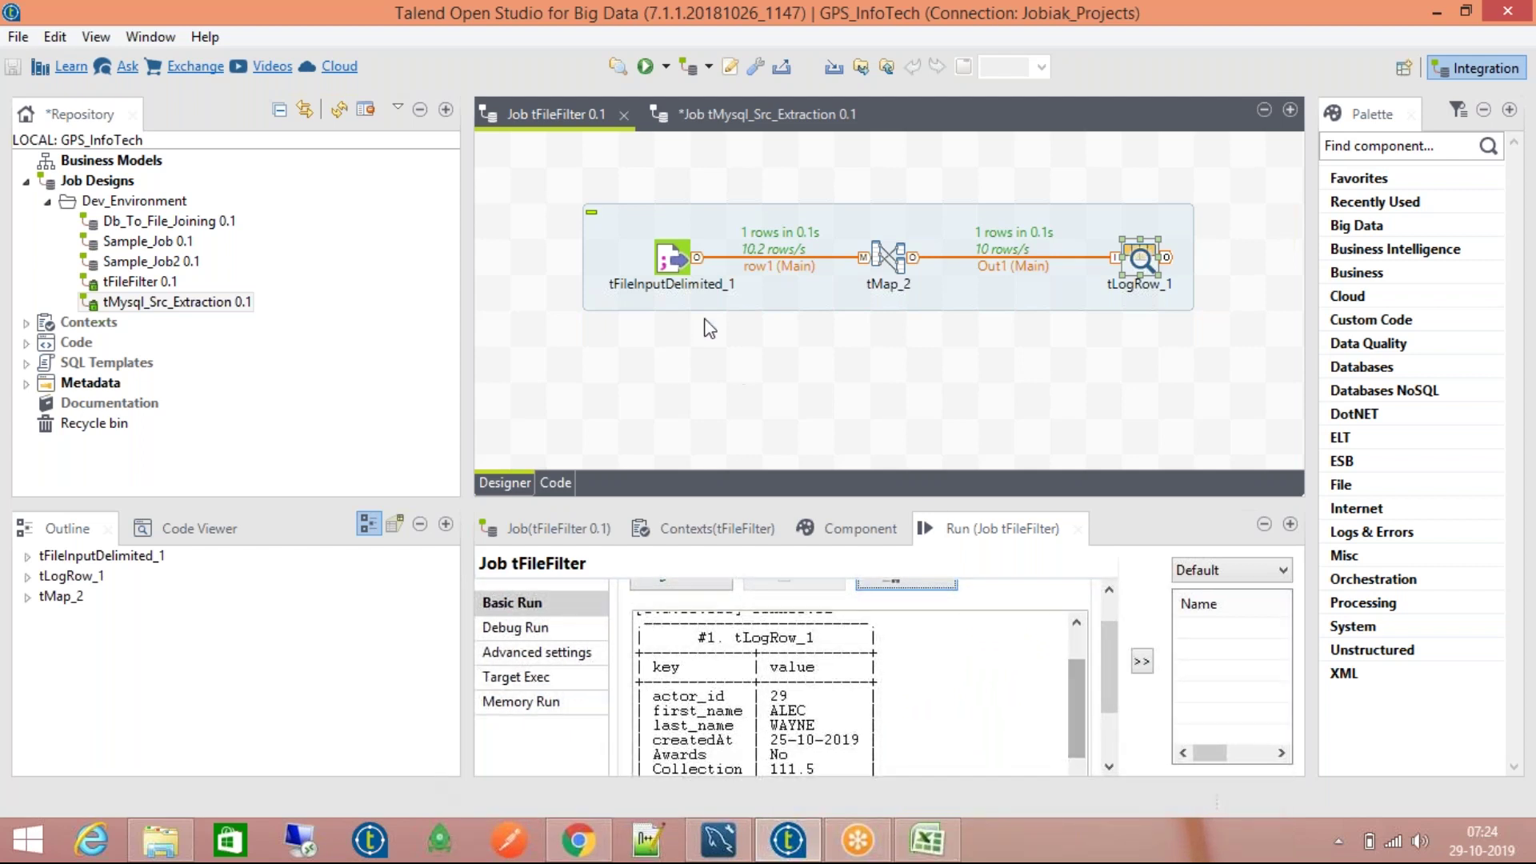
Step: Review tFileInputDelimited_1's basic settings, including the file path, row and field separators, header, footer and limit
{"action": "left_click", "coordinate": [682, 261]}
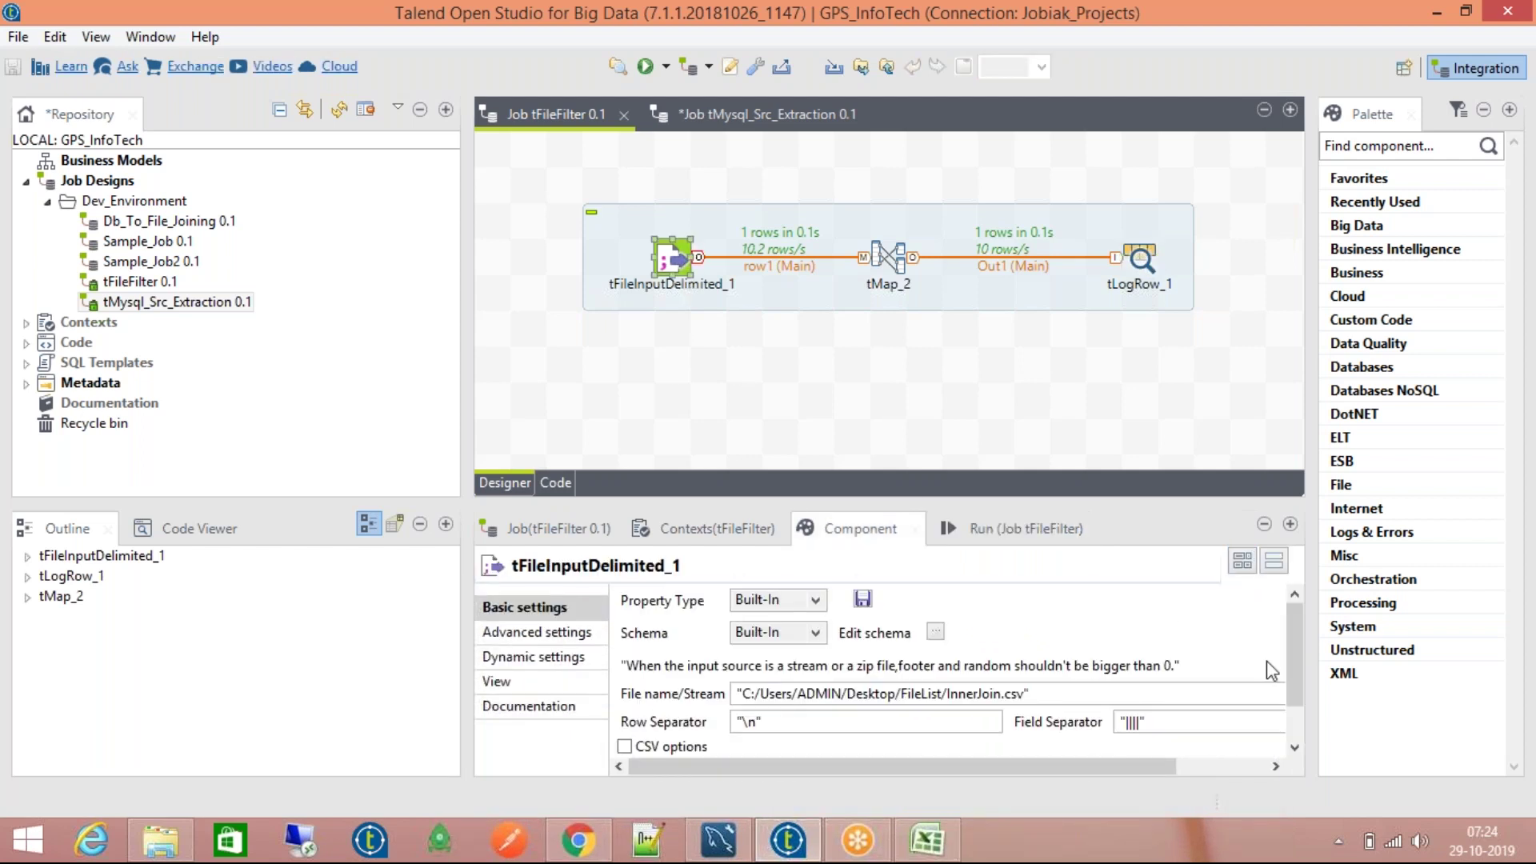
{"action": "left_click_drag", "start_coordinate": [1291, 679], "coordinate": [1289, 686]}
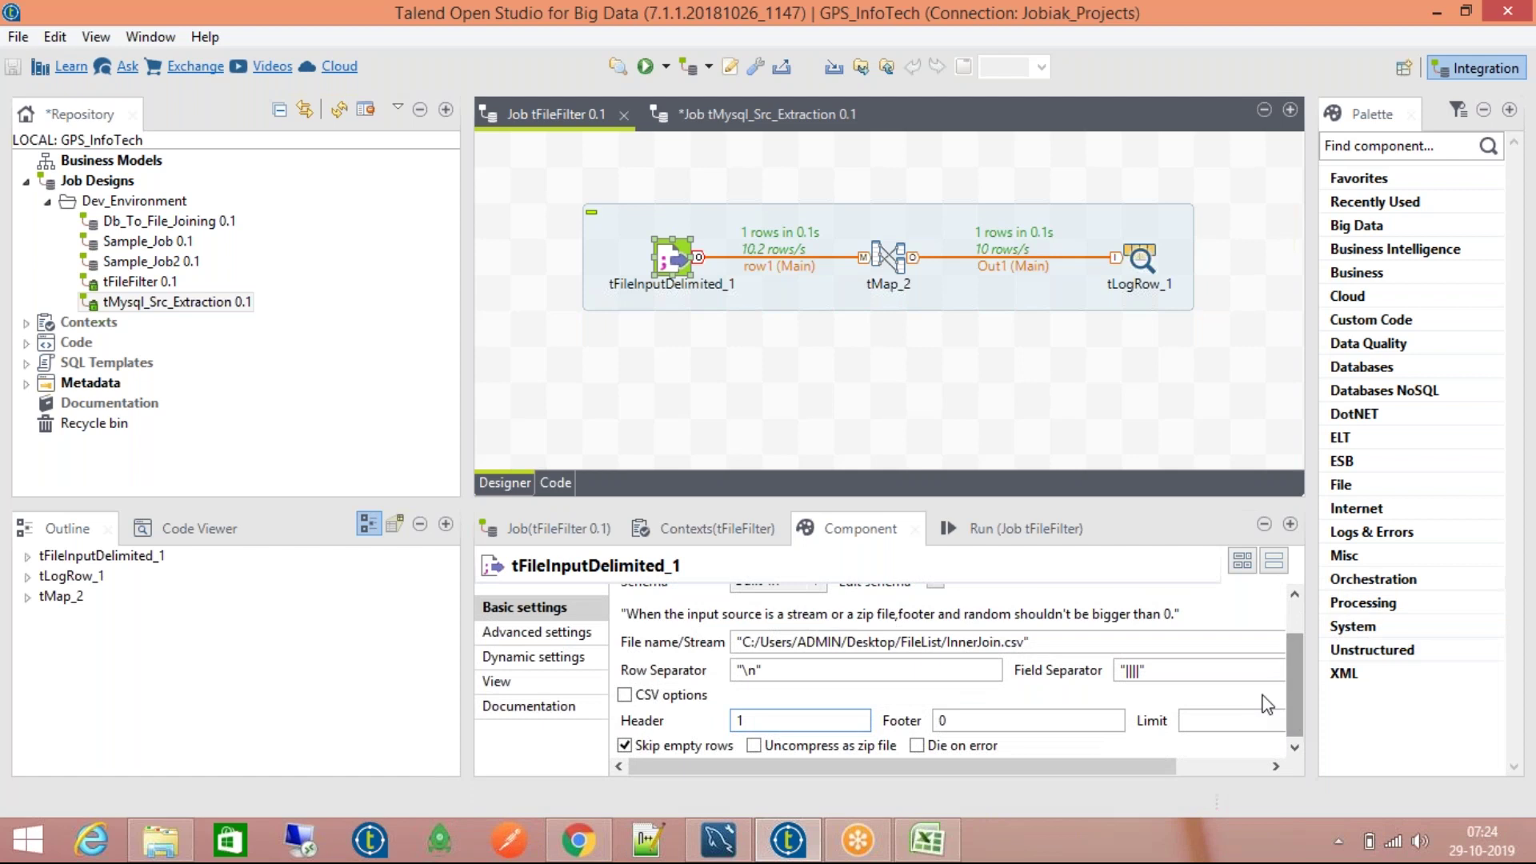
{"action": "left_click", "coordinate": [1253, 642]}
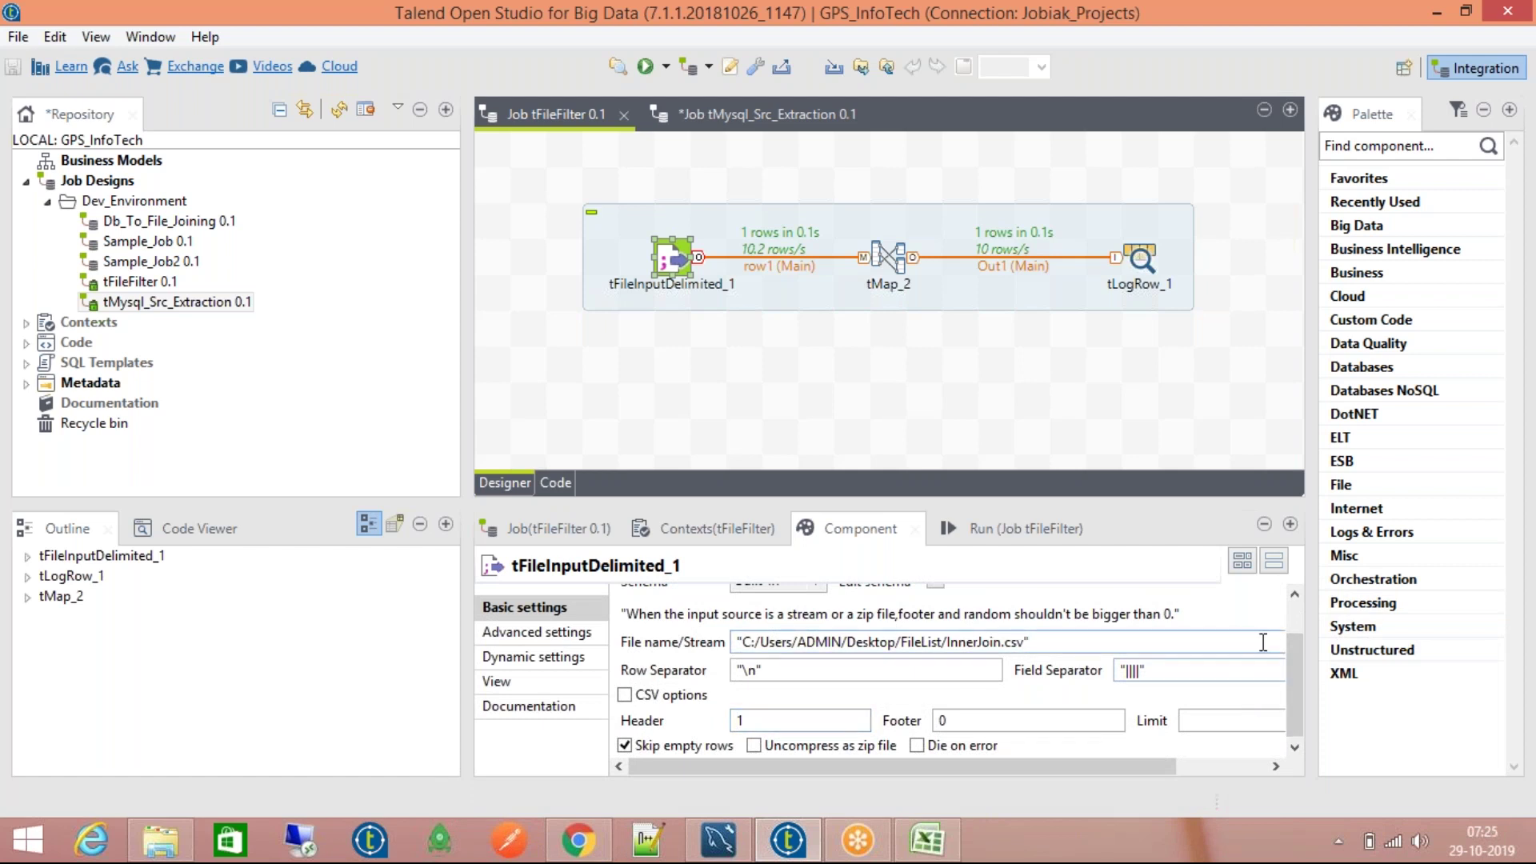
{"action": "left_click_drag", "start_coordinate": [1288, 679], "coordinate": [1293, 695]}
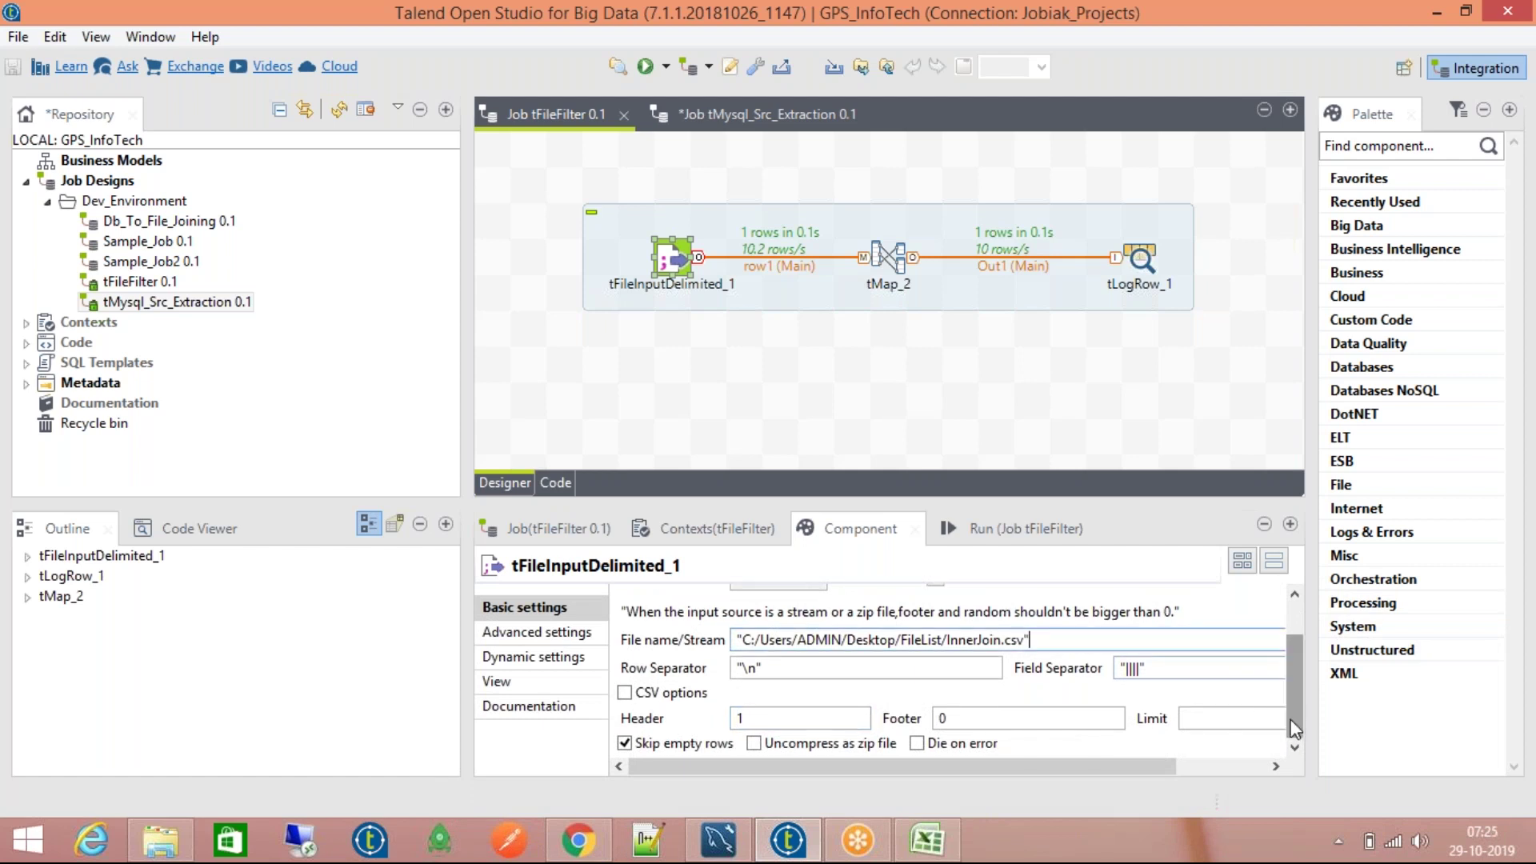
{"action": "left_click", "coordinate": [1227, 668]}
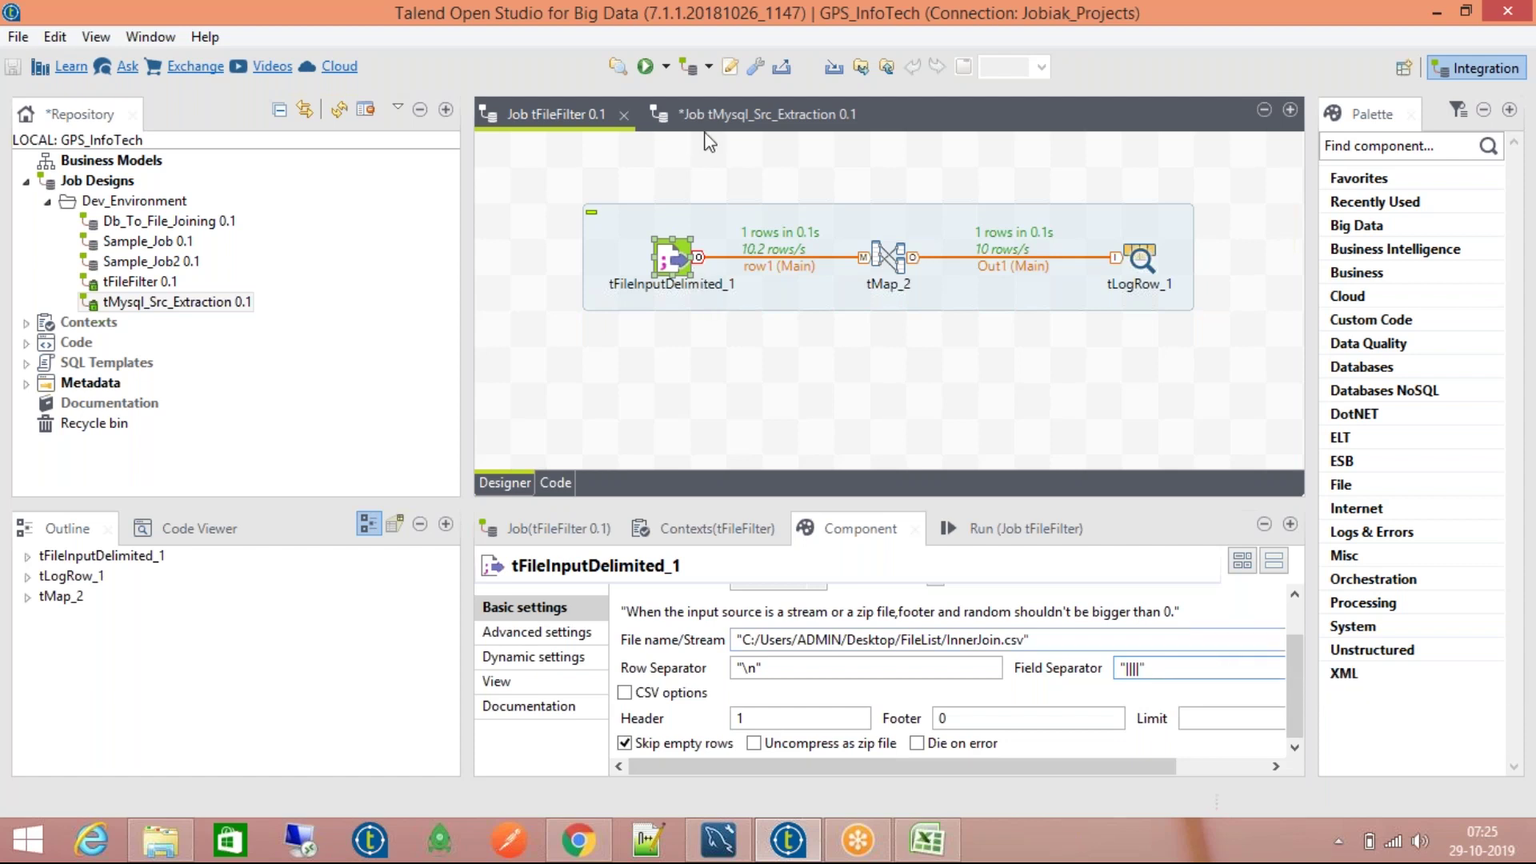
{"action": "left_click", "coordinate": [764, 116]}
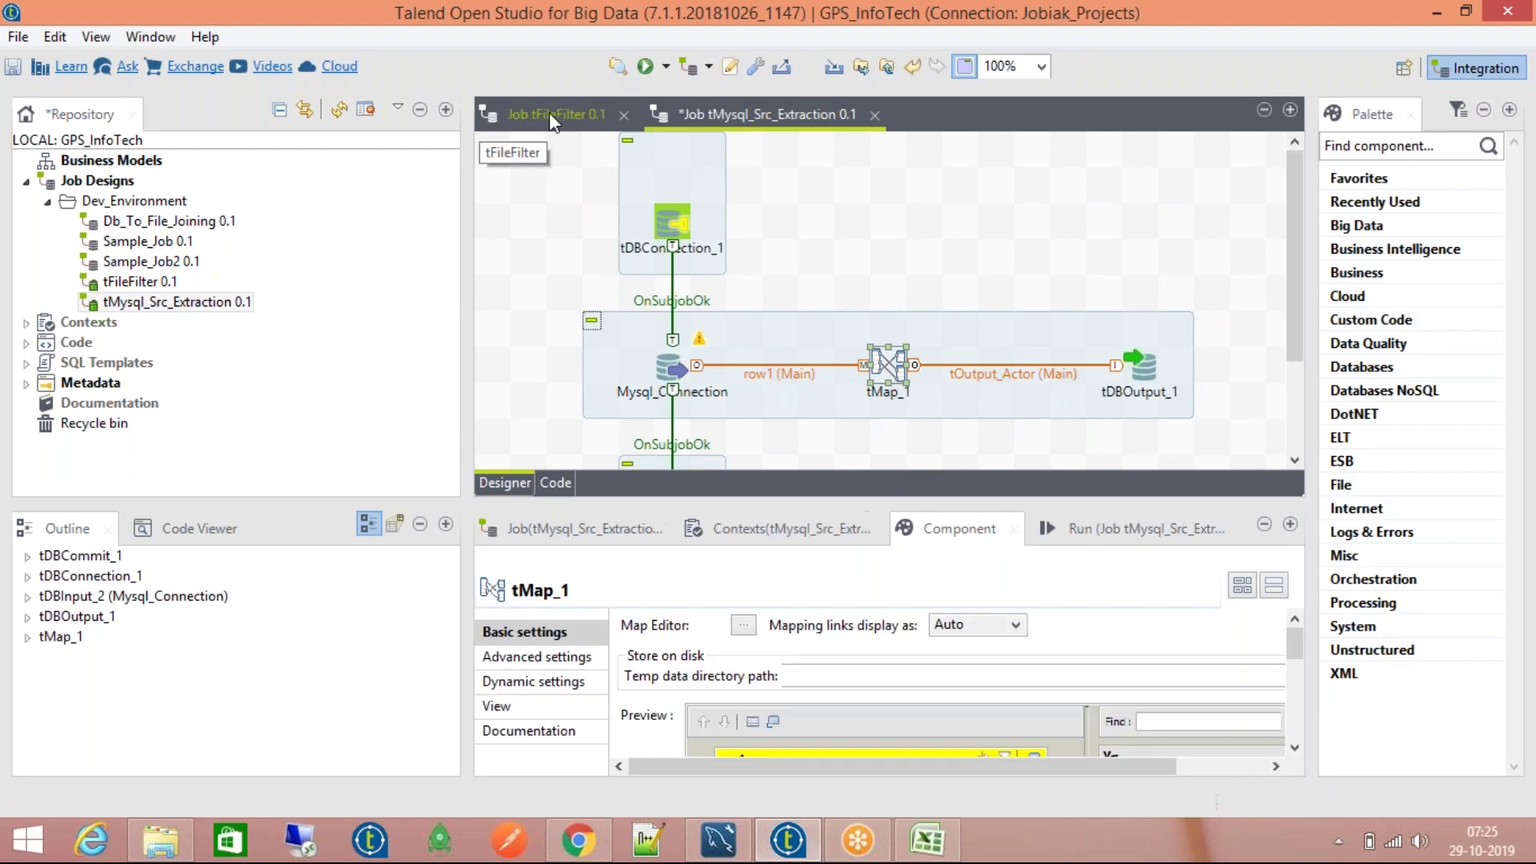
{"action": "left_click", "coordinate": [552, 114]}
{"action": "left_click", "coordinate": [669, 284]}
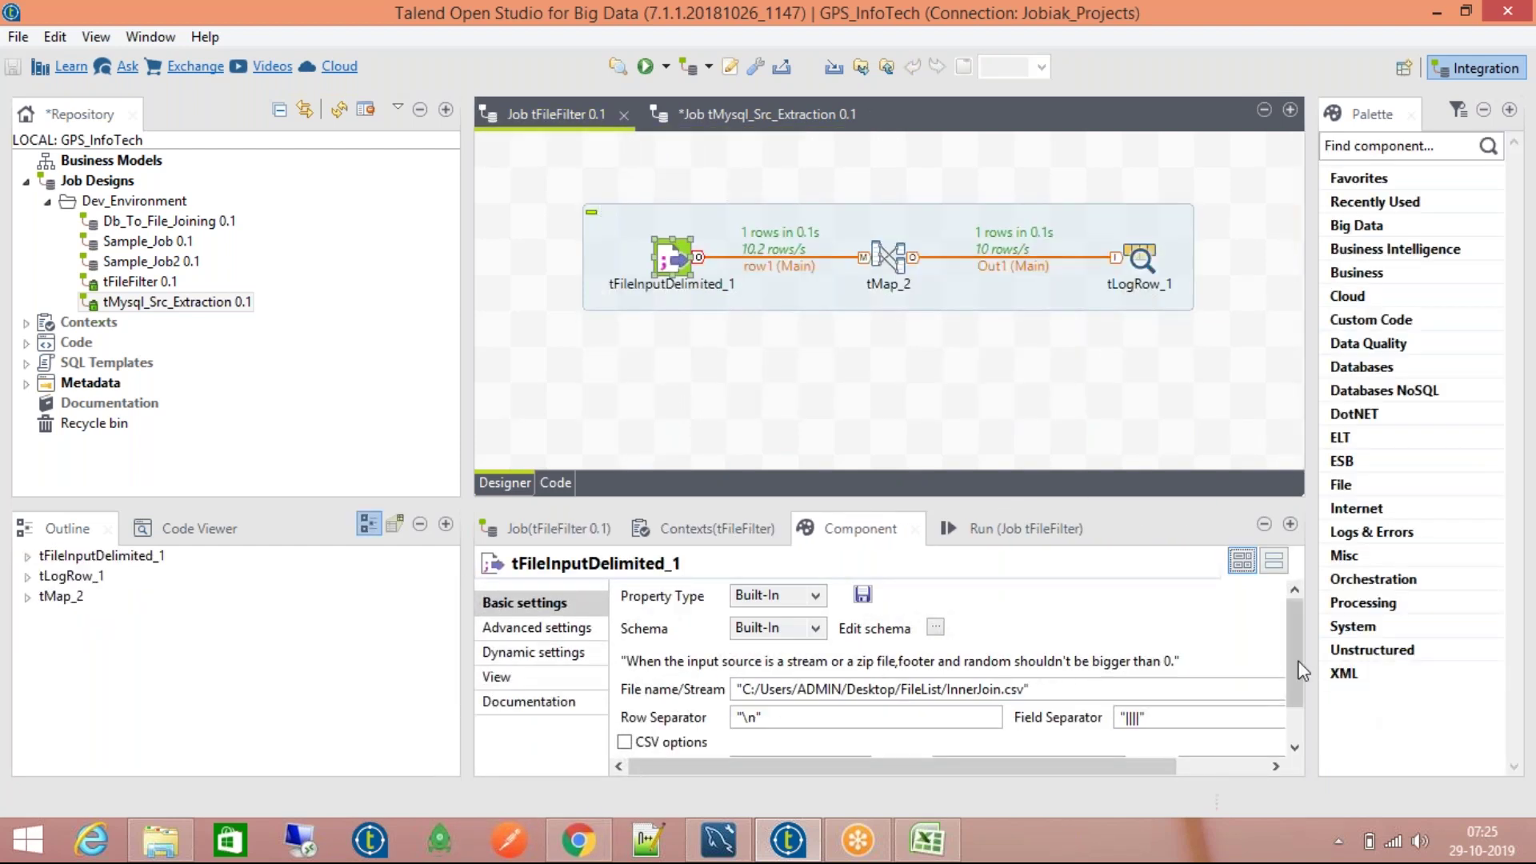
{"action": "left_click_drag", "start_coordinate": [1294, 659], "coordinate": [1298, 689]}
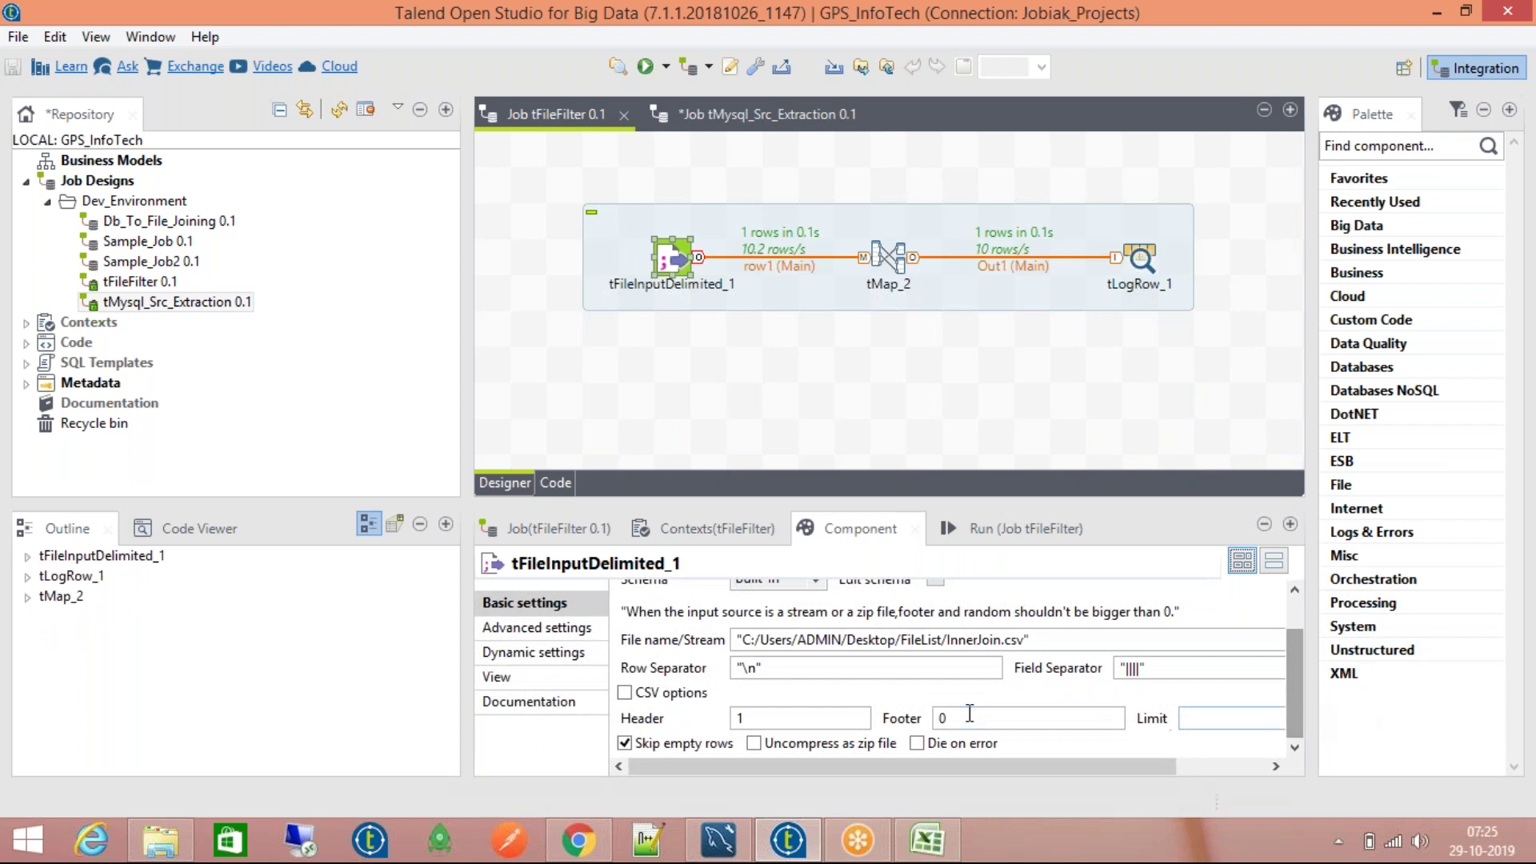
{"action": "scroll", "coordinate": [1291, 723], "scroll_direction": "up", "scroll_amount": 2}
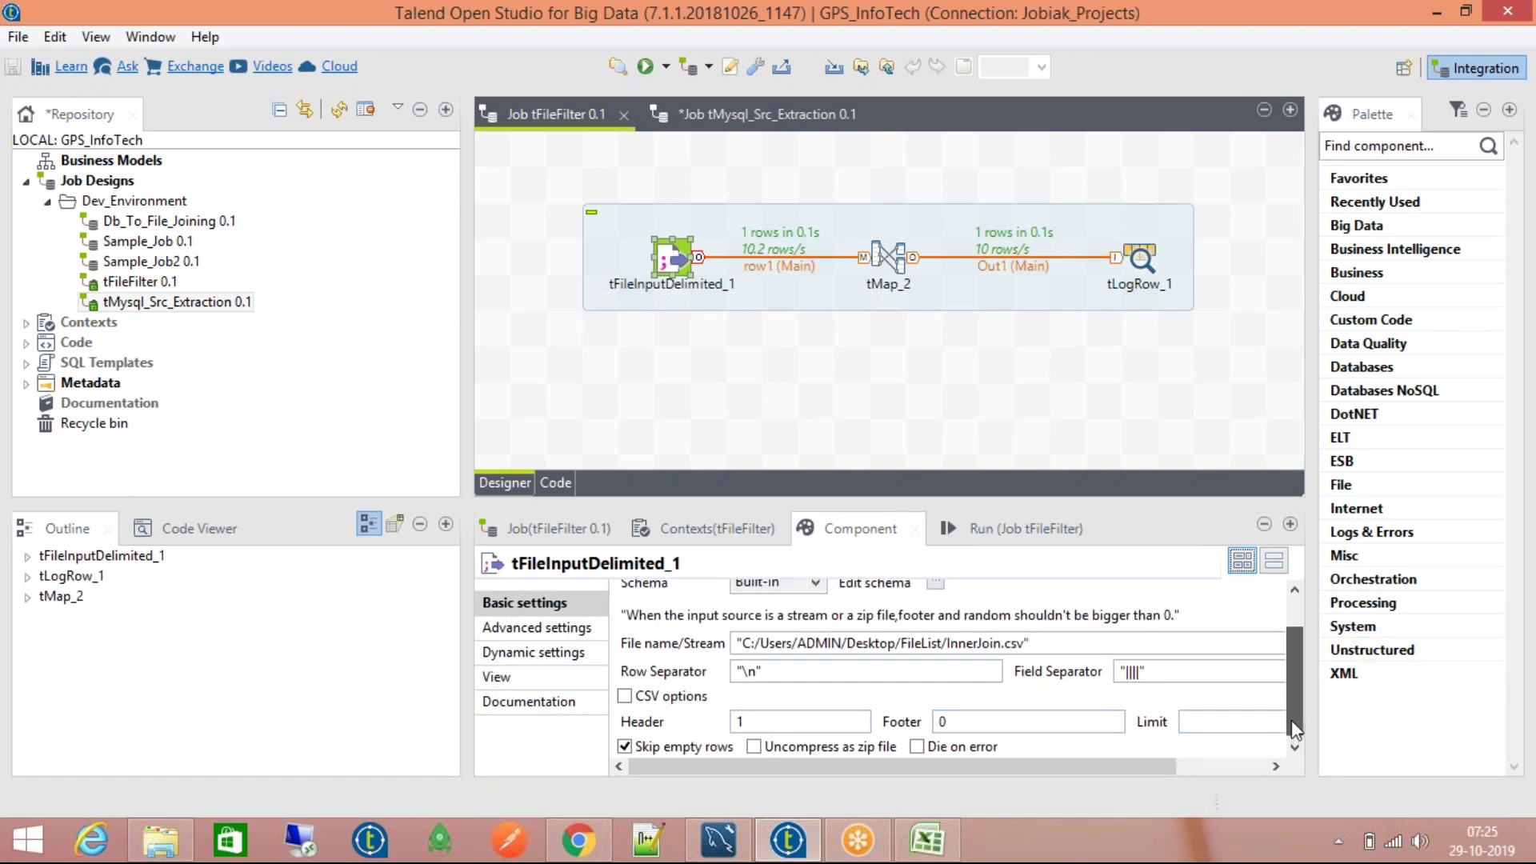
{"action": "scroll", "coordinate": [1296, 704], "scroll_direction": "down", "scroll_amount": 2}
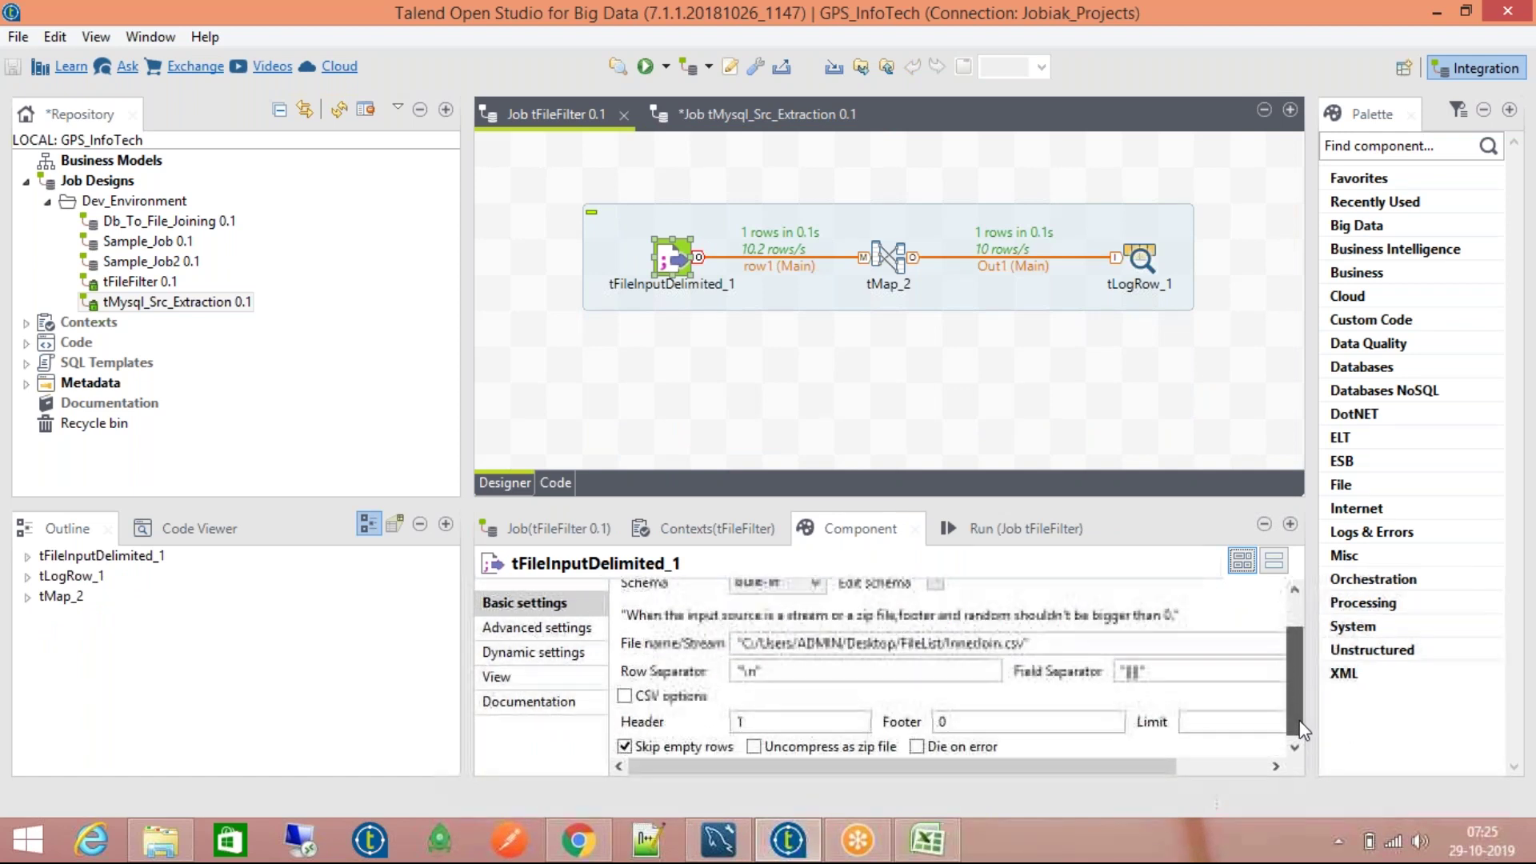
{"action": "left_click", "coordinate": [804, 725]}
{"action": "left_click", "coordinate": [1064, 650]}
{"action": "scroll", "coordinate": [1289, 694], "scroll_direction": "up", "scroll_amount": 1}
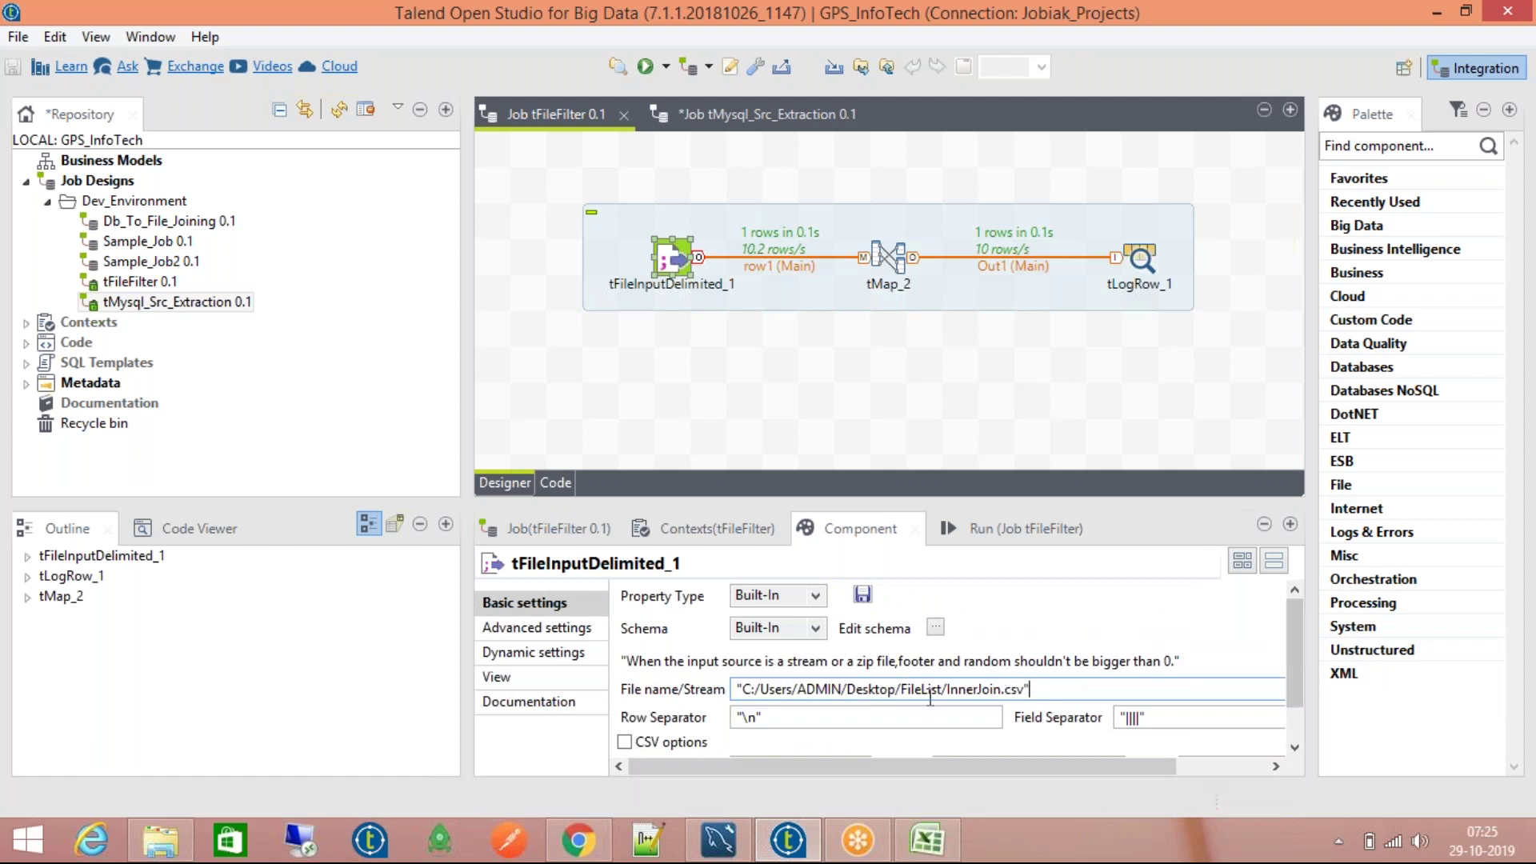
Step: Try "\ROWID" as the row separator of tFileInputDelimited_1
{"action": "left_click", "coordinate": [897, 722]}
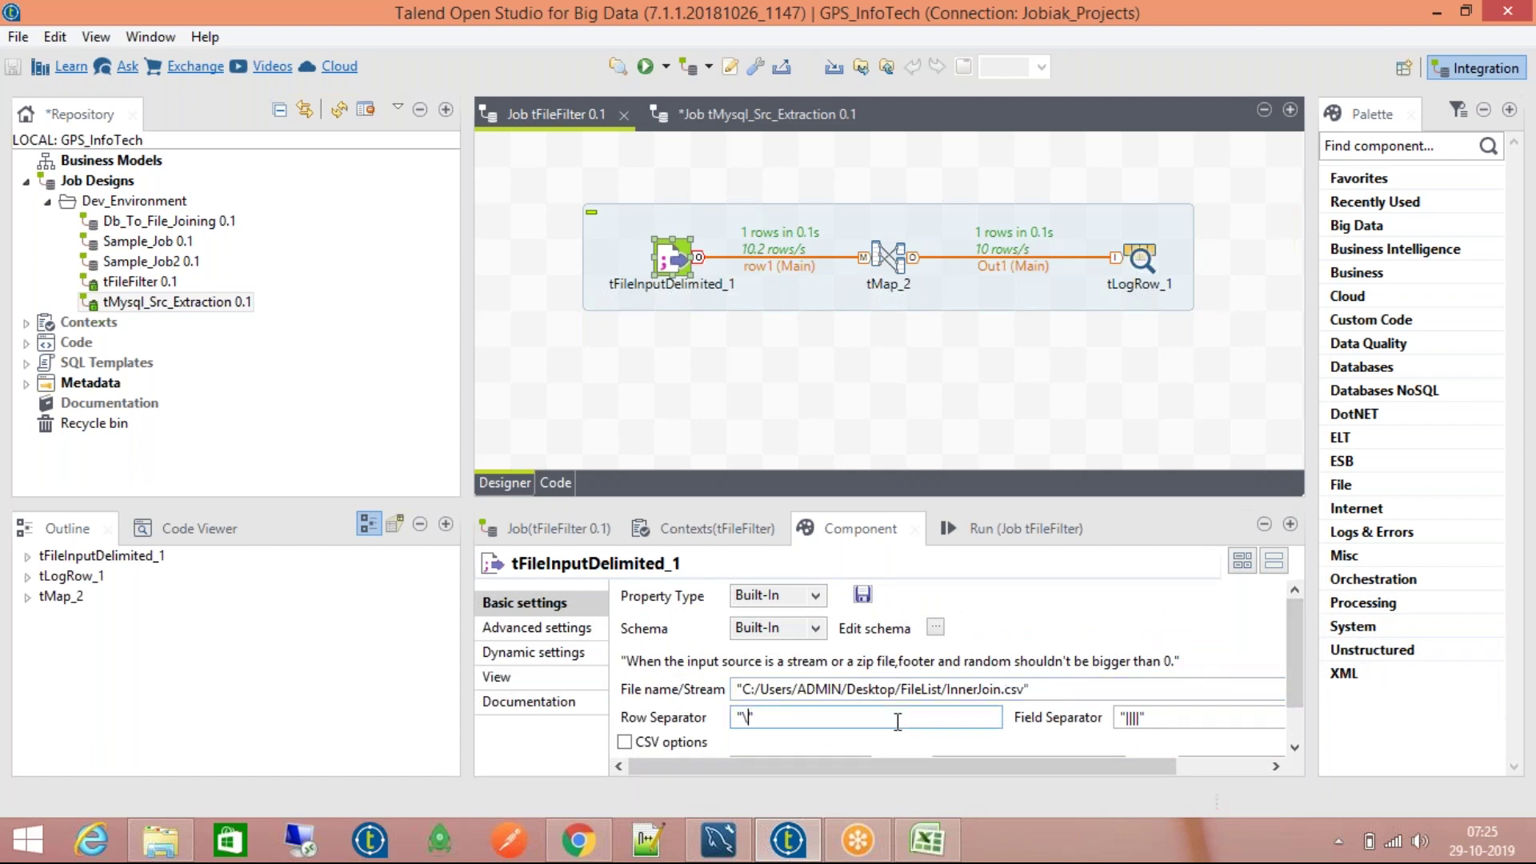
{"action": "key", "text": "BackSpace"}
{"action": "key", "text": "BackSpace"}
{"action": "type", "text": "R"}
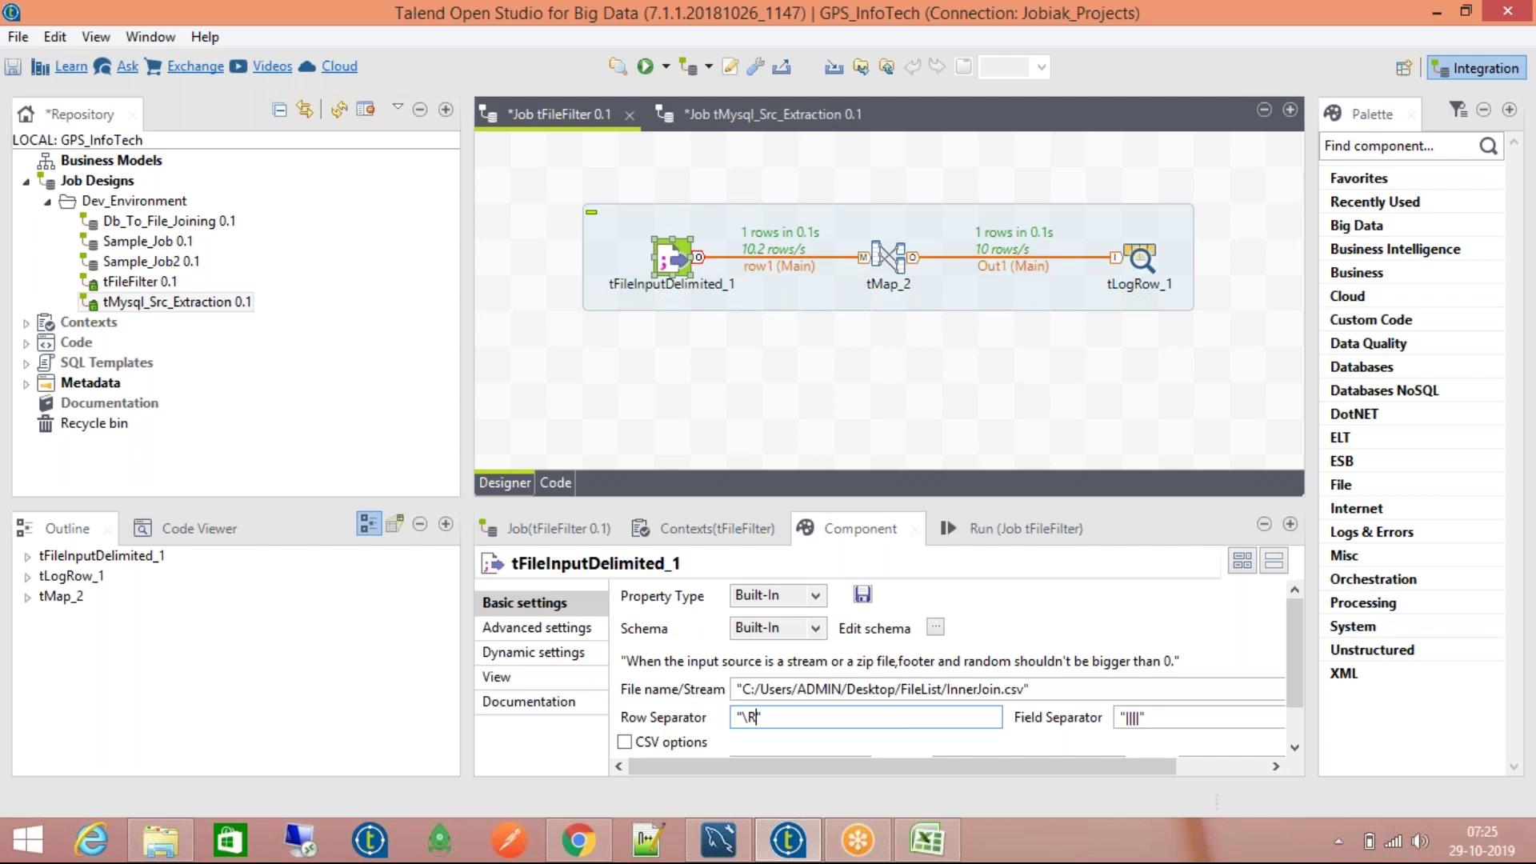
{"action": "type", "text": "OWIS"}
{"action": "key", "text": "BackSpace"}
{"action": "type", "text": "D"}
Step: Restore tFileInputDelimited_1's row separator to "\n" and save the job
{"action": "left_click", "coordinate": [744, 717]}
{"action": "key", "text": "BackSpace"}
{"action": "left_click_drag", "start_coordinate": [743, 717], "coordinate": [793, 716]}
{"action": "key", "text": "BackSpace"}
{"action": "type", "text": "\\n"}
{"action": "key", "text": "ctrl+s"}
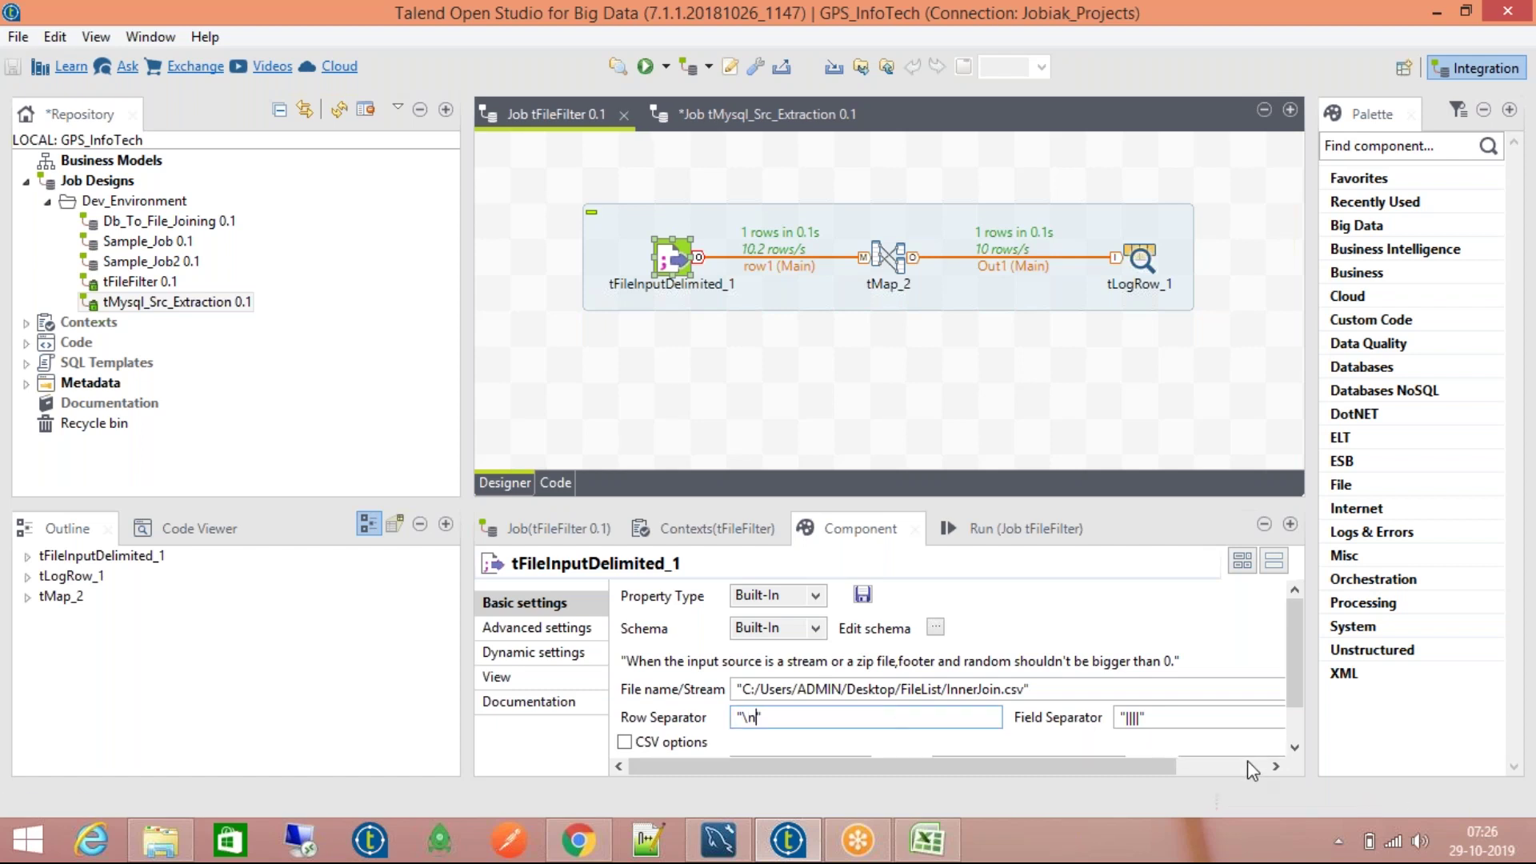
Step: Review tFileInputDelimited_1's field separator, header and footer fields, along with its advanced settings
{"action": "left_click", "coordinate": [1245, 725]}
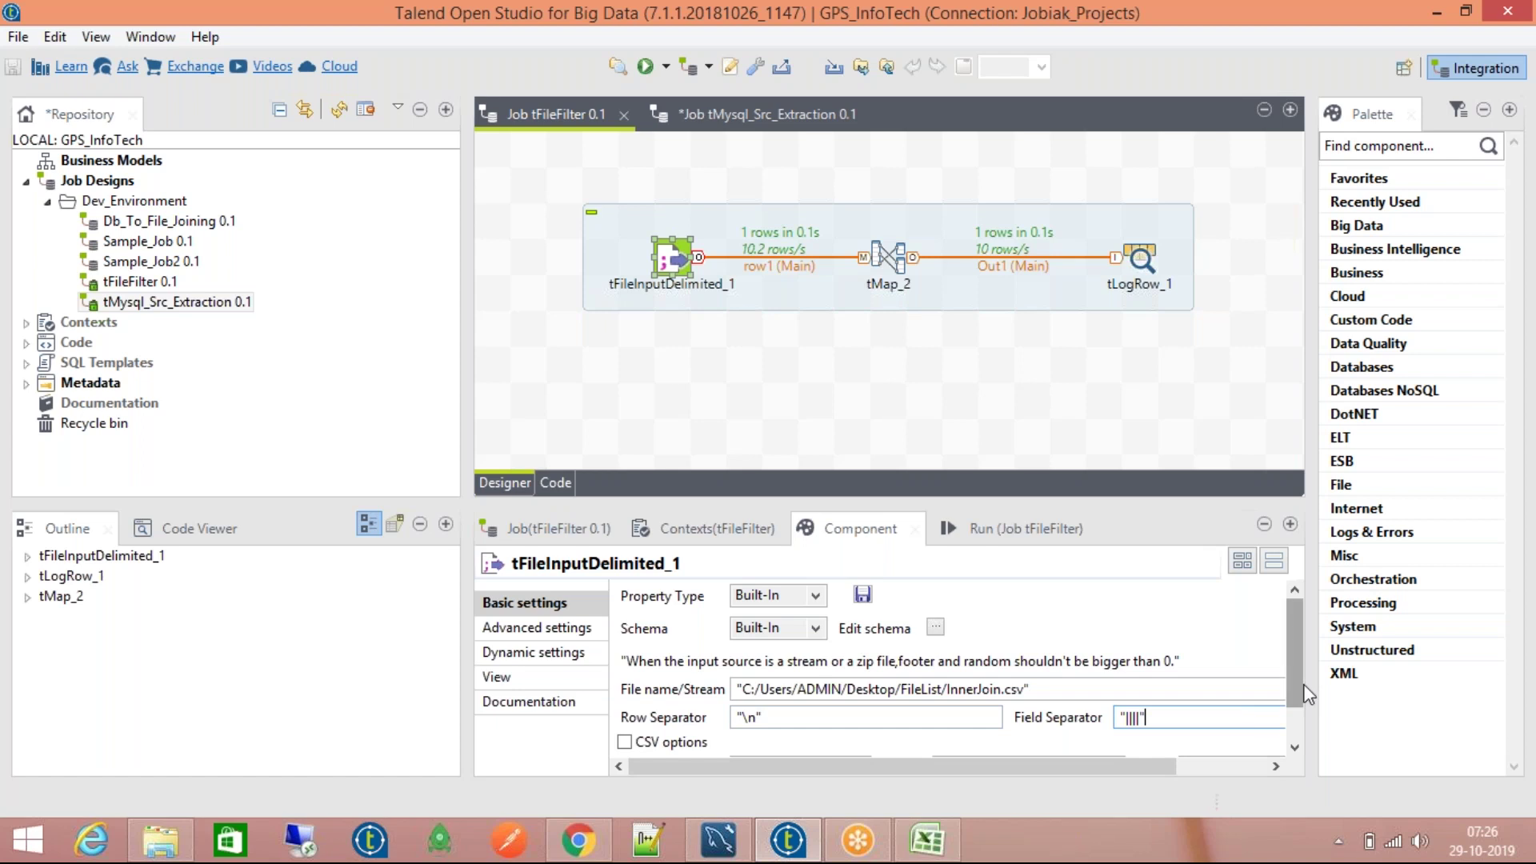
{"action": "left_click_drag", "start_coordinate": [1298, 684], "coordinate": [1299, 700]}
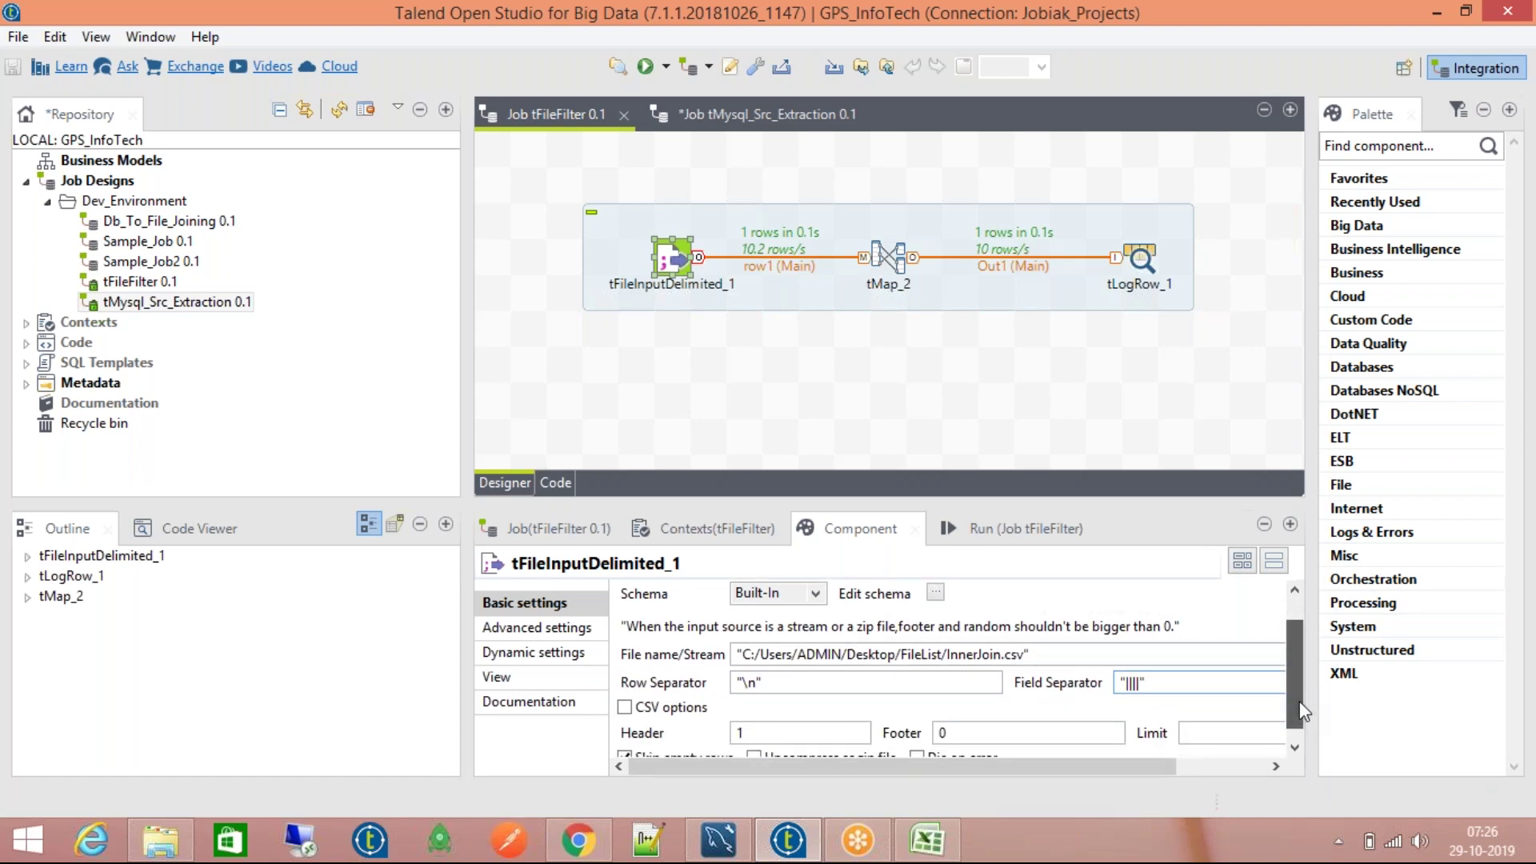
{"action": "left_click", "coordinate": [574, 629]}
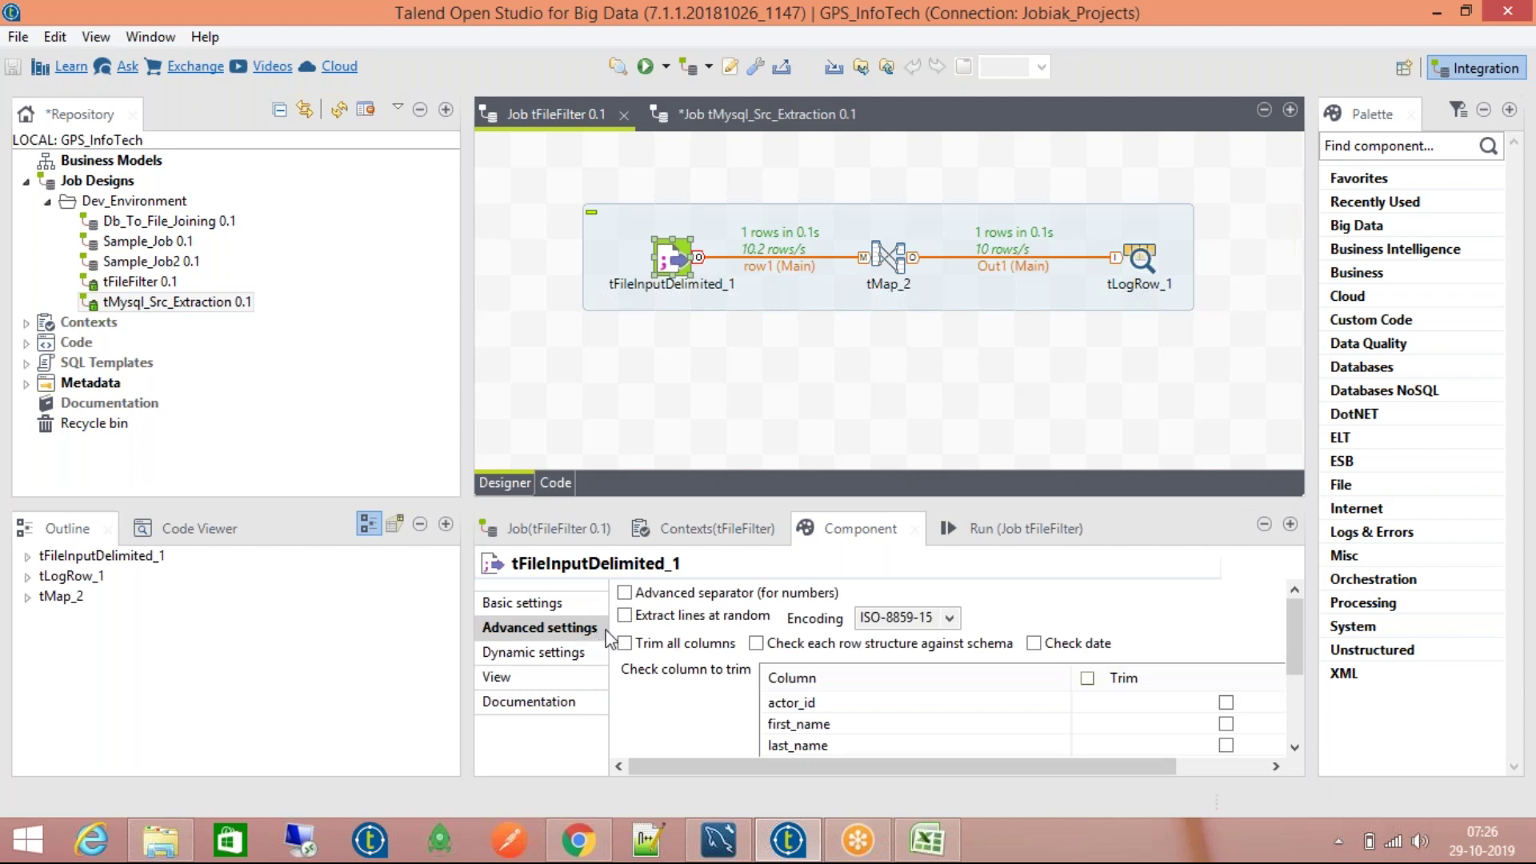
{"action": "left_click", "coordinate": [592, 603]}
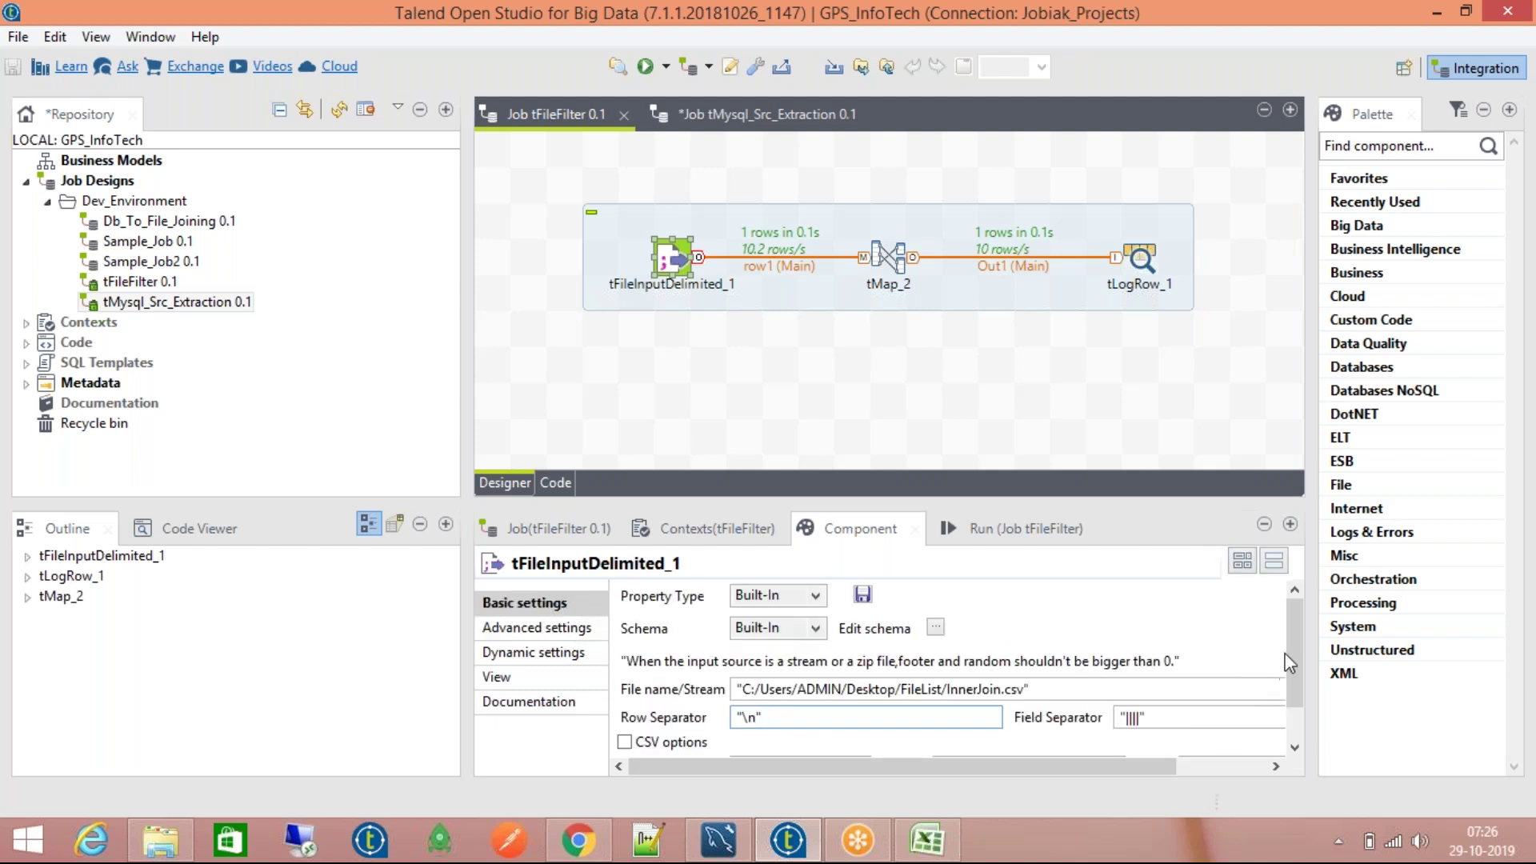
{"action": "left_click_drag", "start_coordinate": [1297, 642], "coordinate": [1305, 714]}
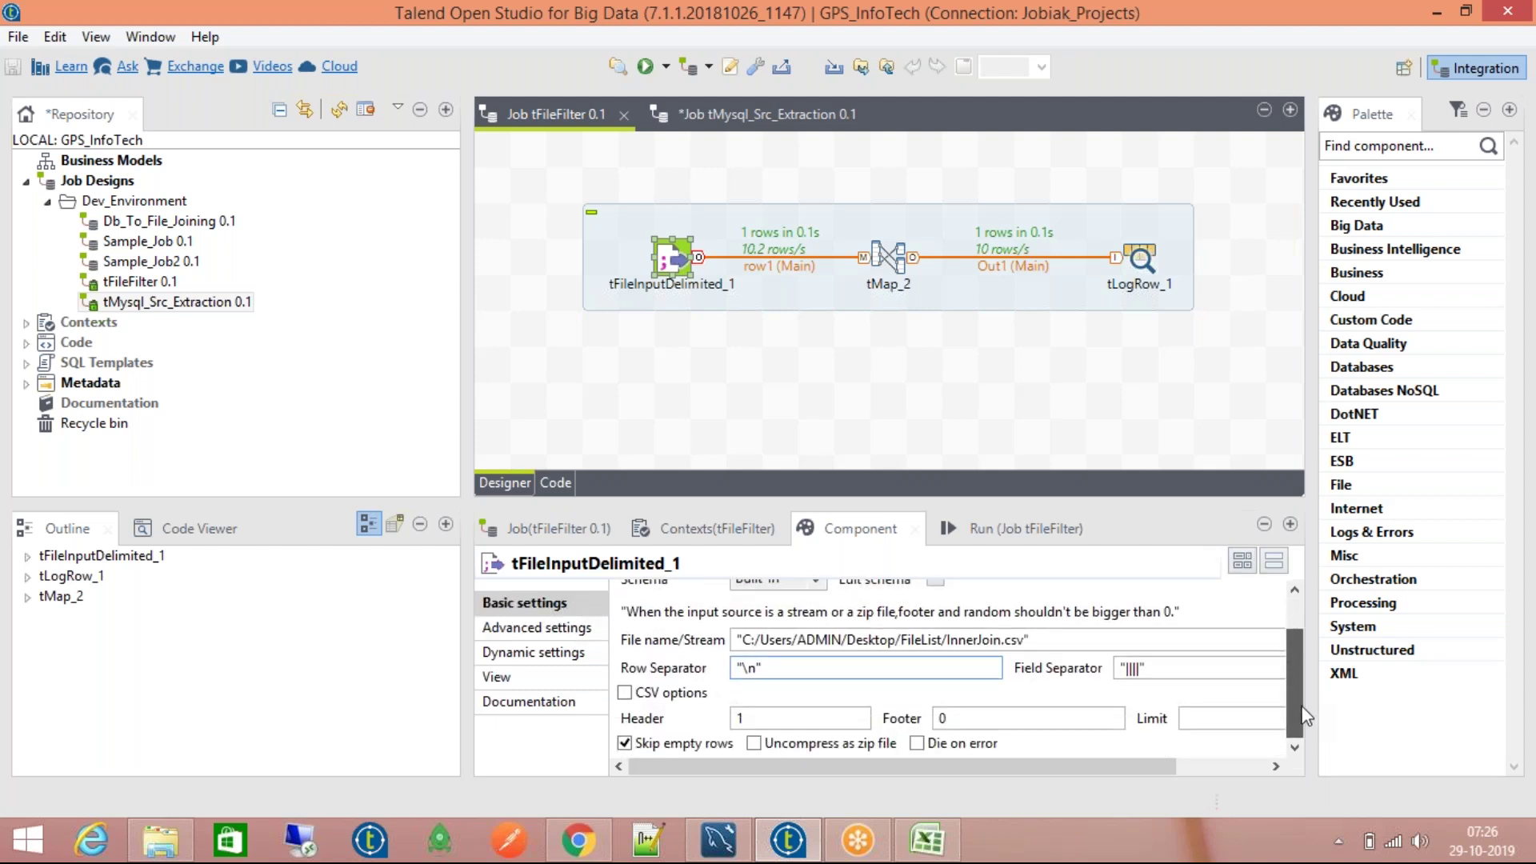
Step: Try the CSV options of tFileInputDelimited_1, look at the escape character, and switch the options off again
{"action": "left_click", "coordinate": [662, 695]}
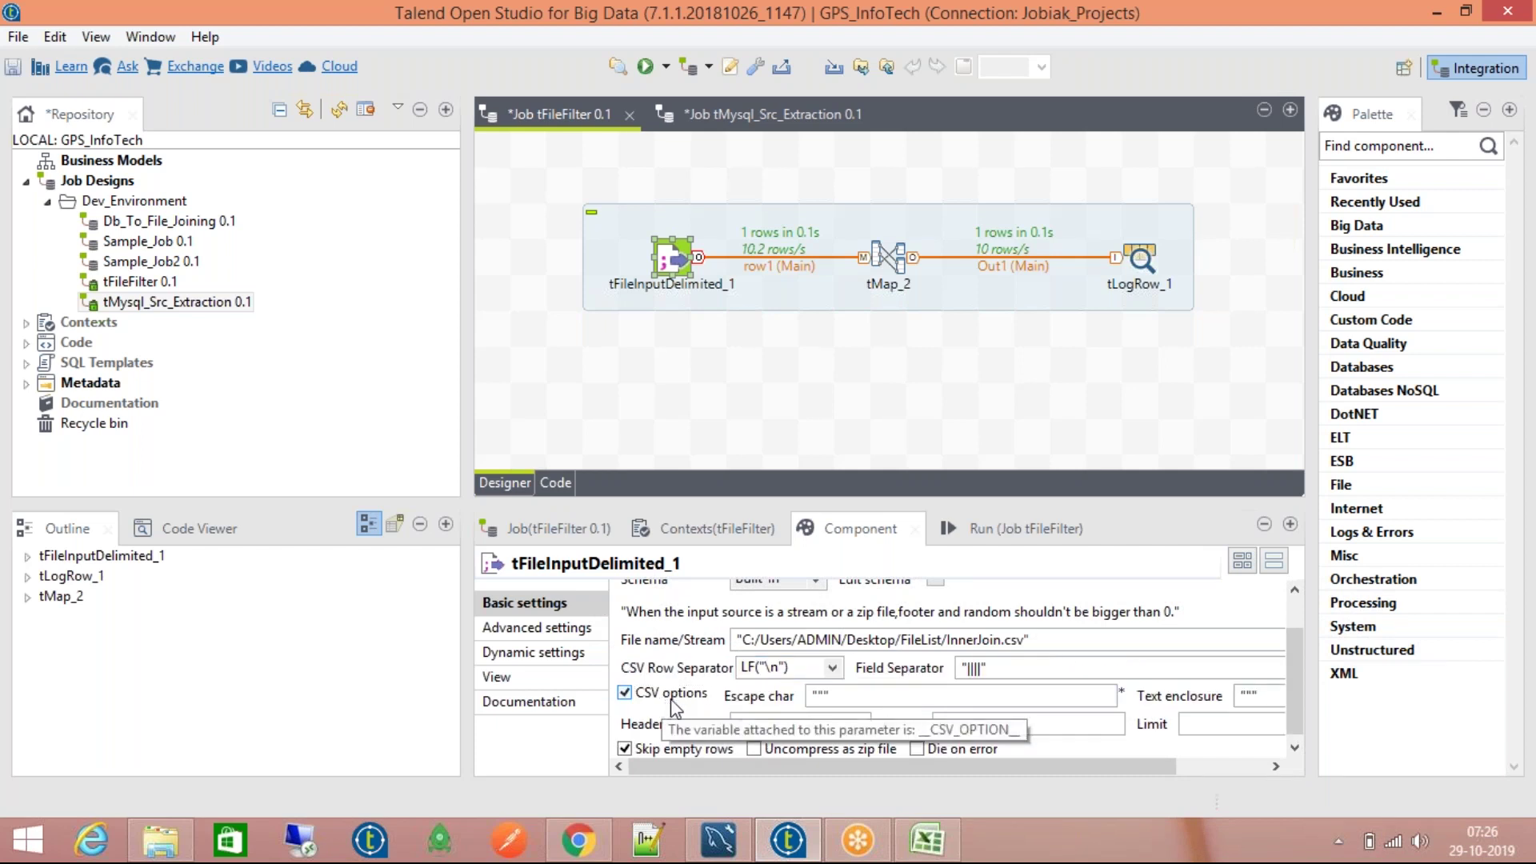
{"action": "left_click", "coordinate": [869, 694]}
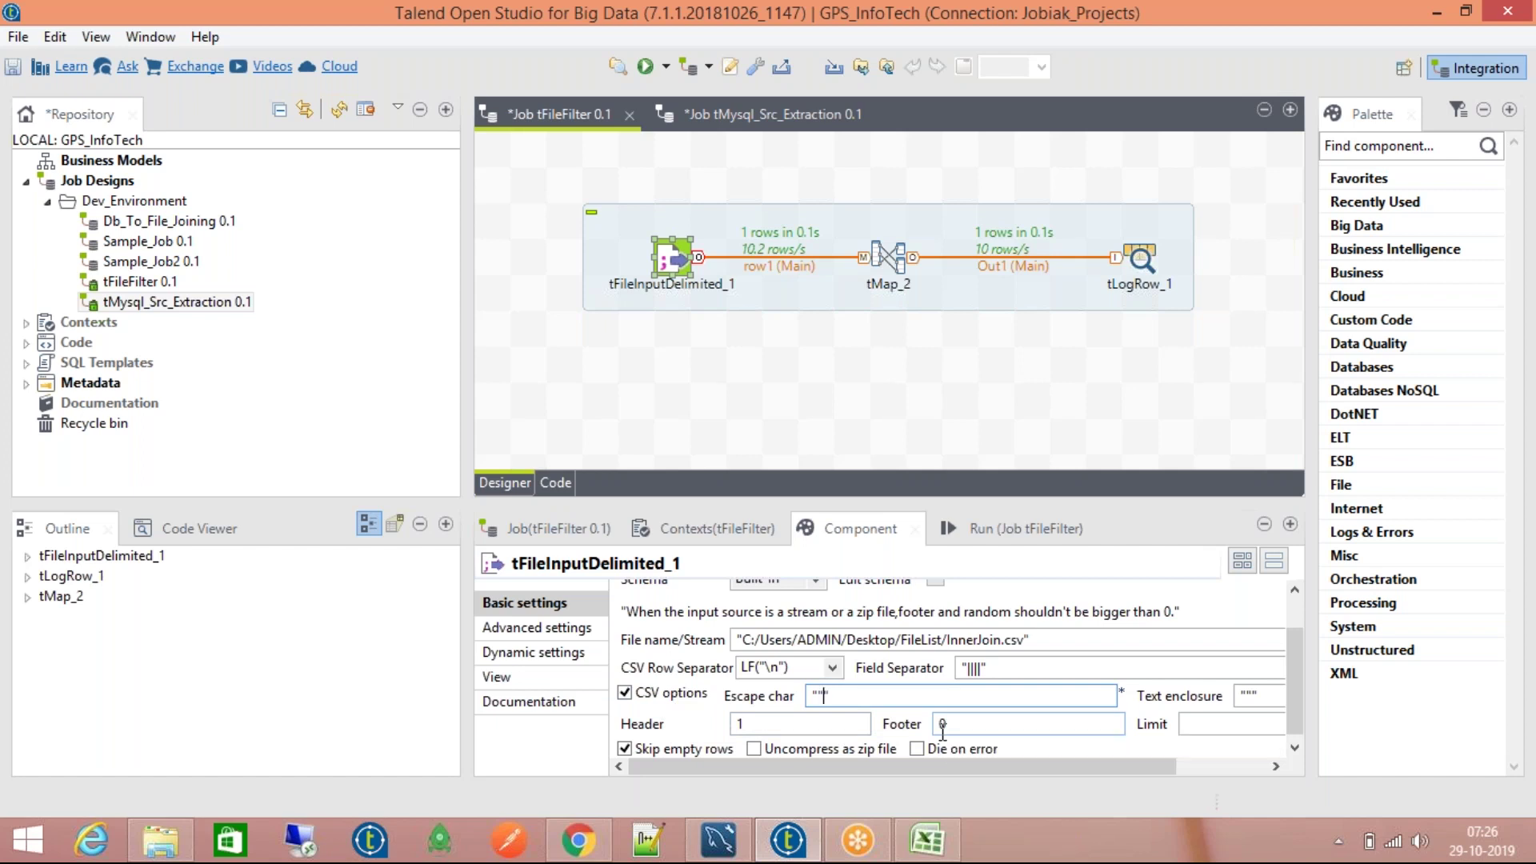
{"action": "left_click", "coordinate": [658, 698]}
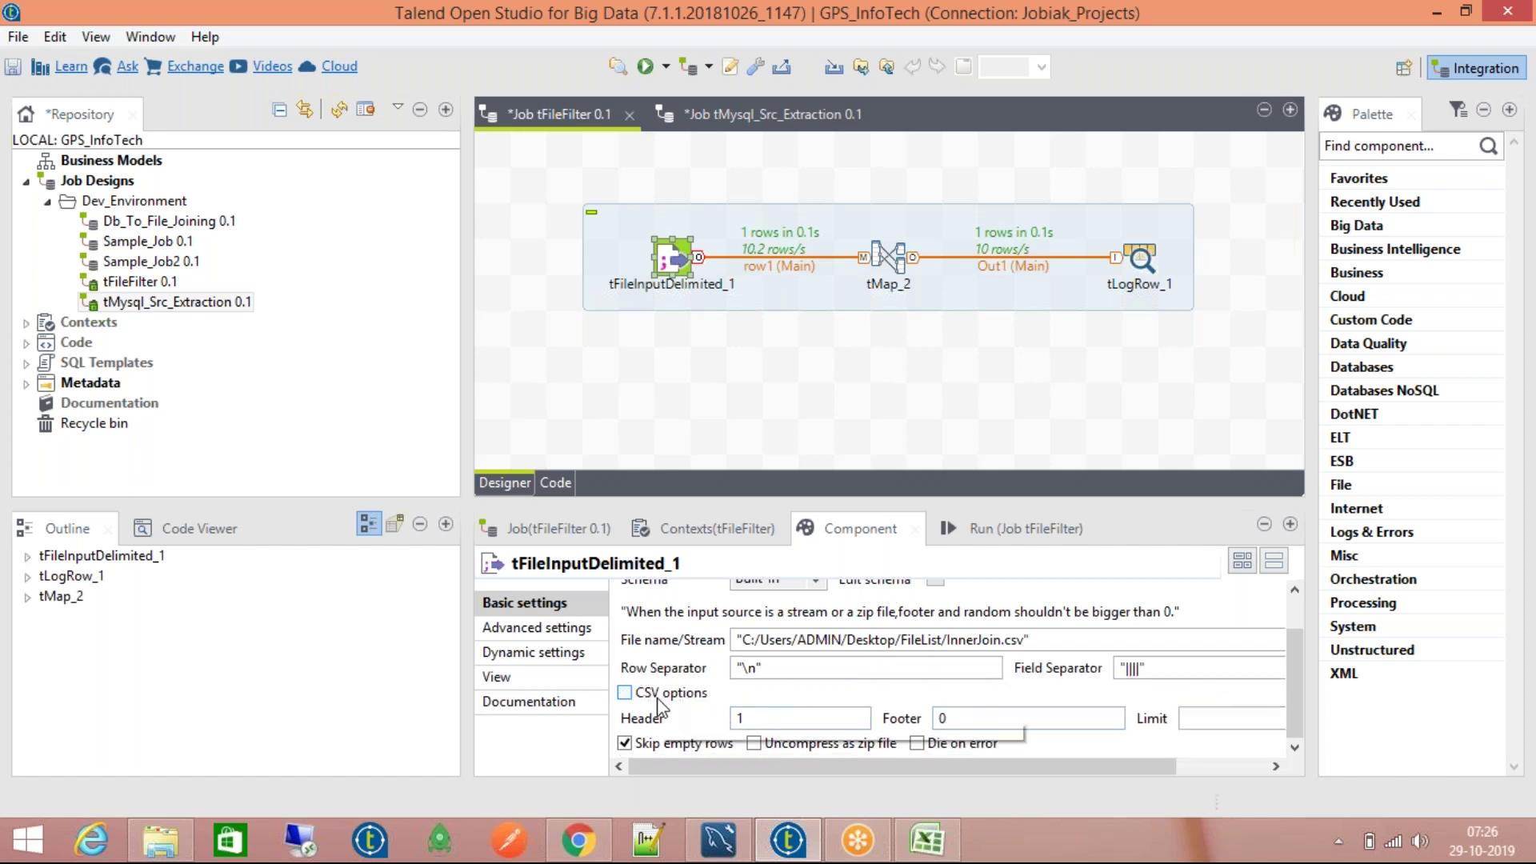
Step: Save the job, duplicate the tFileInputDelimited_1 – tMap_2 – tLogRow_1 subjob, and place the copy directly below the original
{"action": "left_click", "coordinate": [973, 525]}
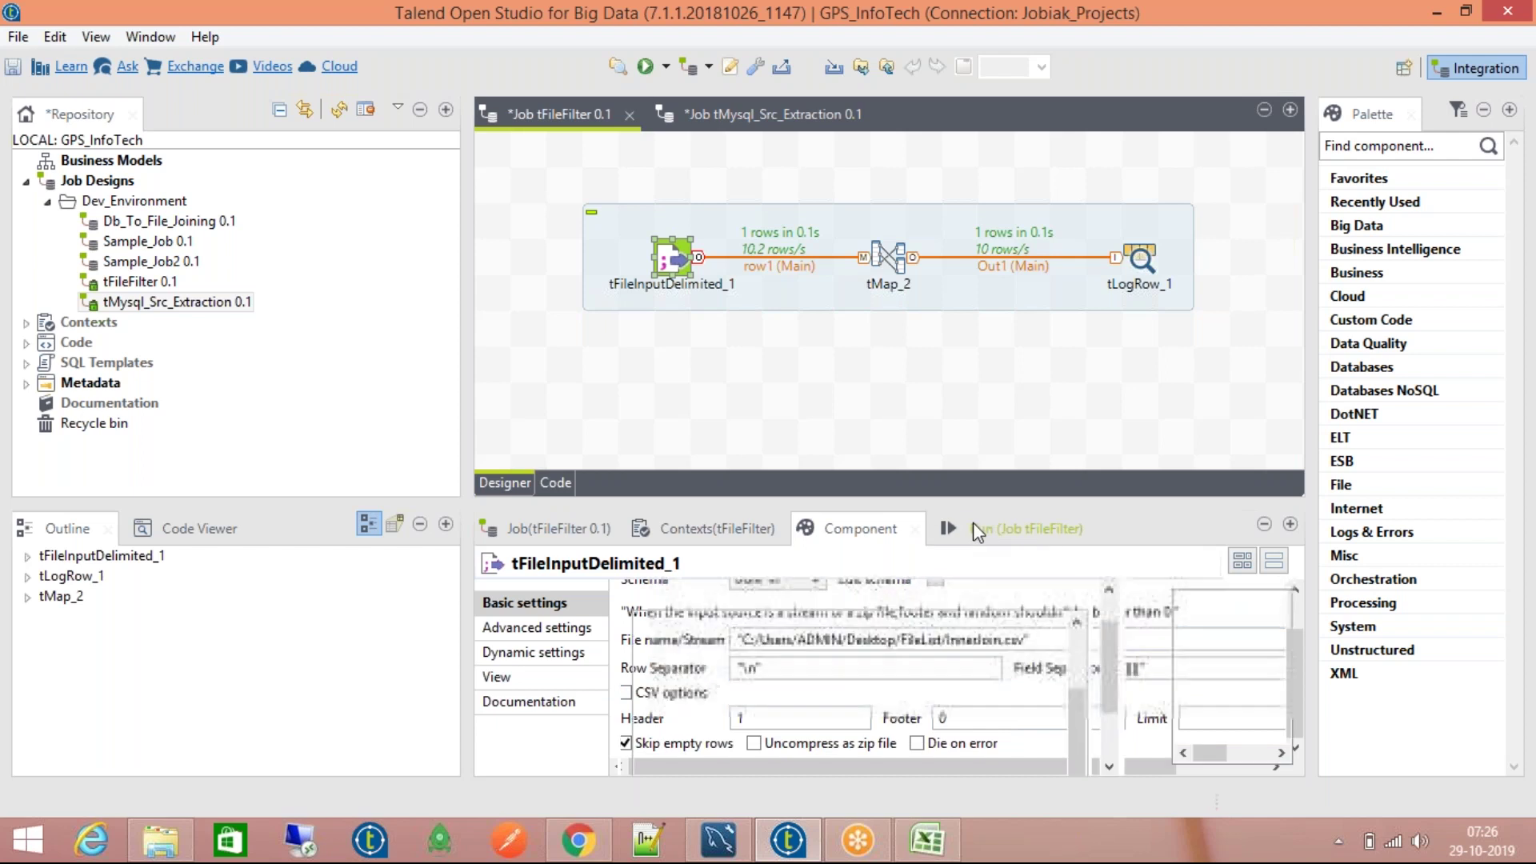
{"action": "left_click", "coordinate": [929, 238]}
{"action": "key", "text": "ctrl+s"}
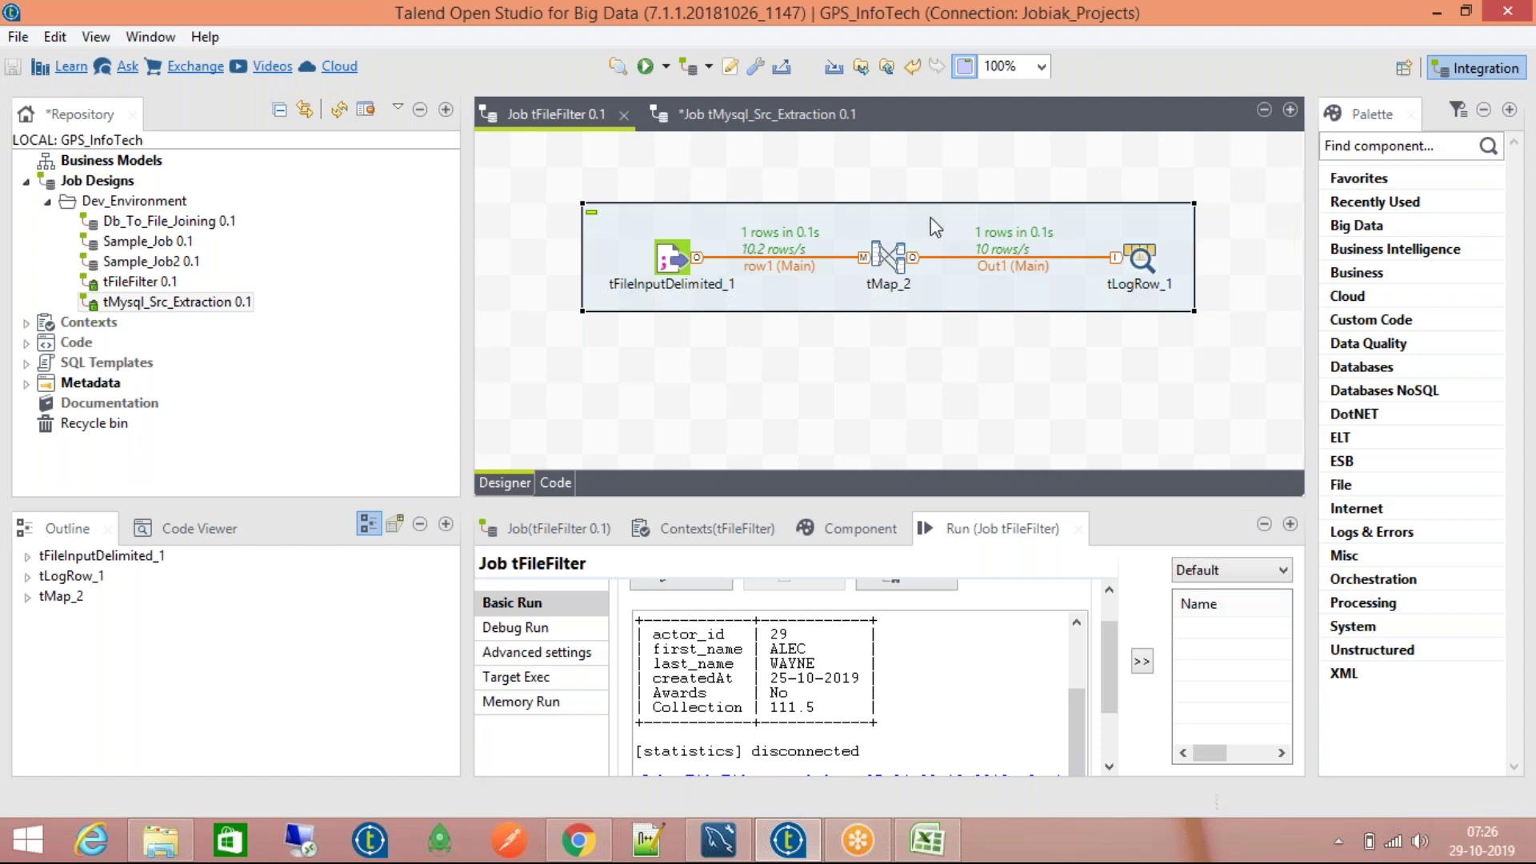
{"action": "key", "text": "ctrl+v"}
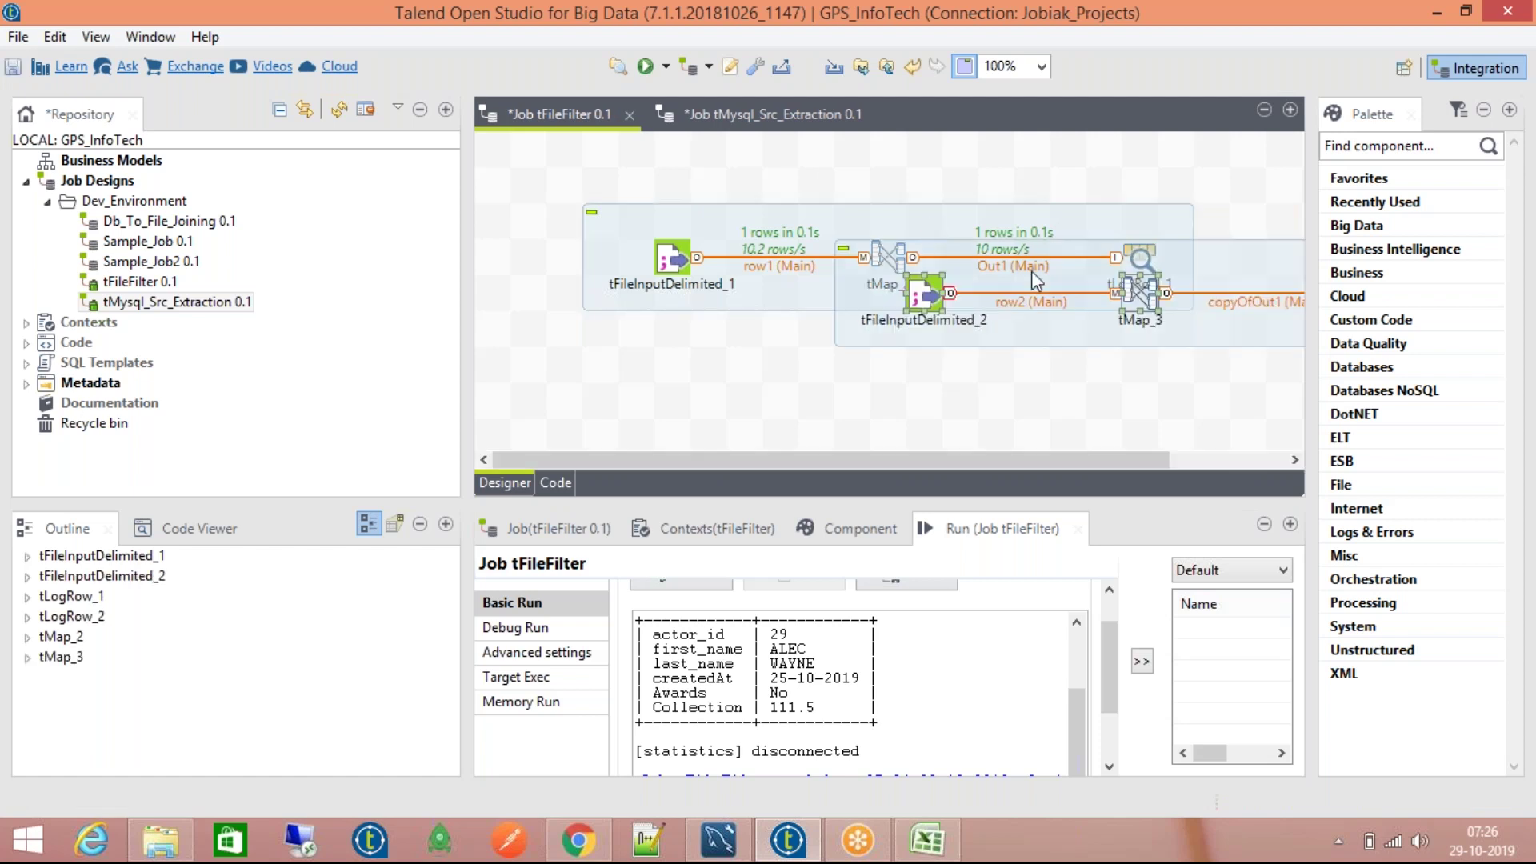
{"action": "left_click_drag", "start_coordinate": [1088, 264], "coordinate": [861, 363]}
{"action": "left_click_drag", "start_coordinate": [662, 356], "coordinate": [627, 353]}
Step: Set the file of the copied tFileInputDelimited_2 to InnerJoin_Reject.csv from the FileList folder and save the job
{"action": "left_click", "coordinate": [672, 400]}
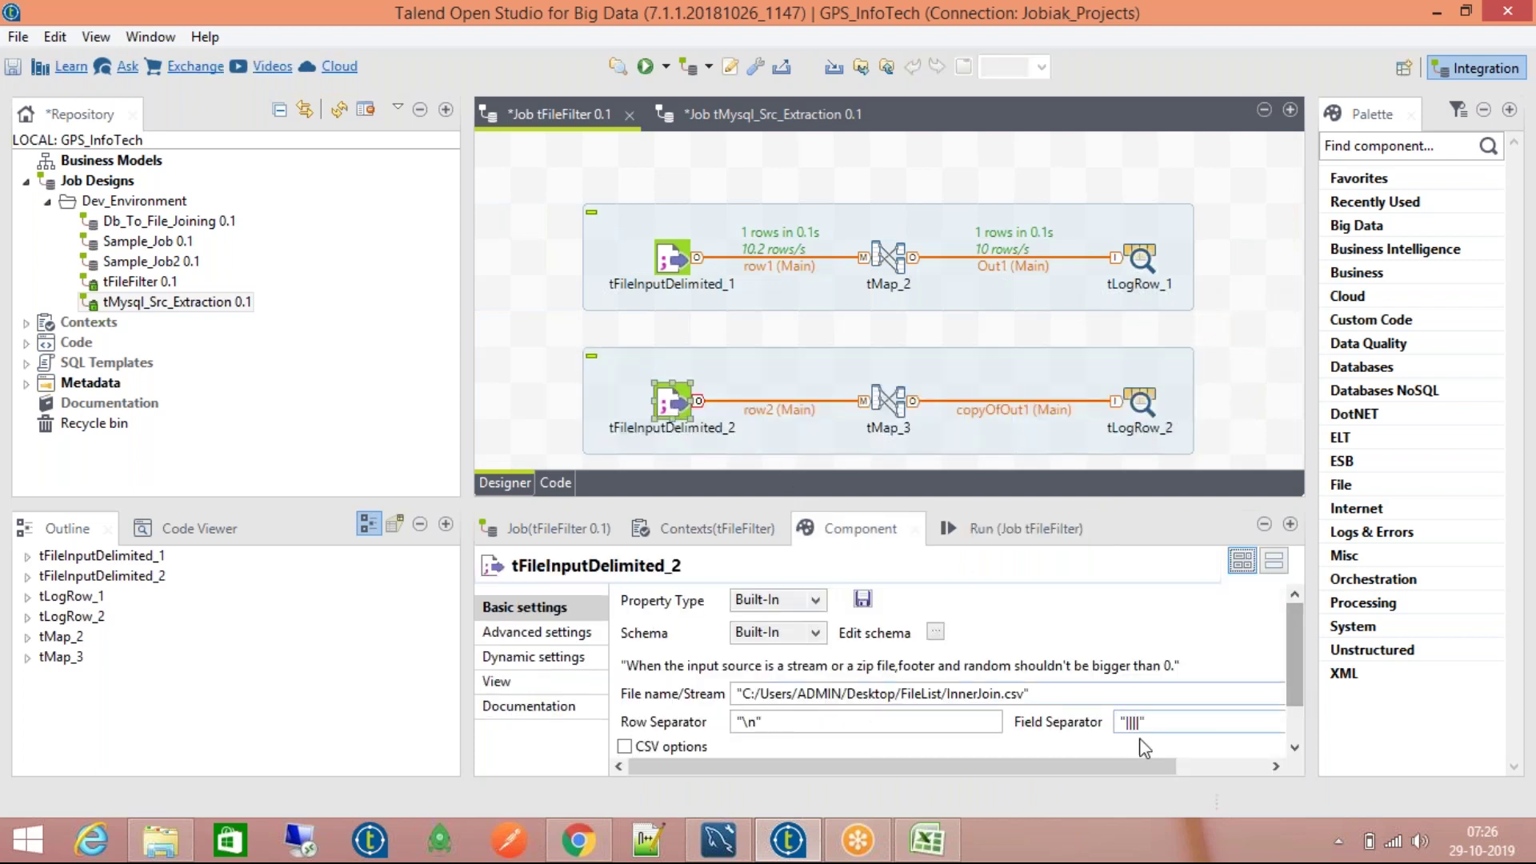
{"action": "left_click_drag", "start_coordinate": [1133, 768], "coordinate": [1250, 776]}
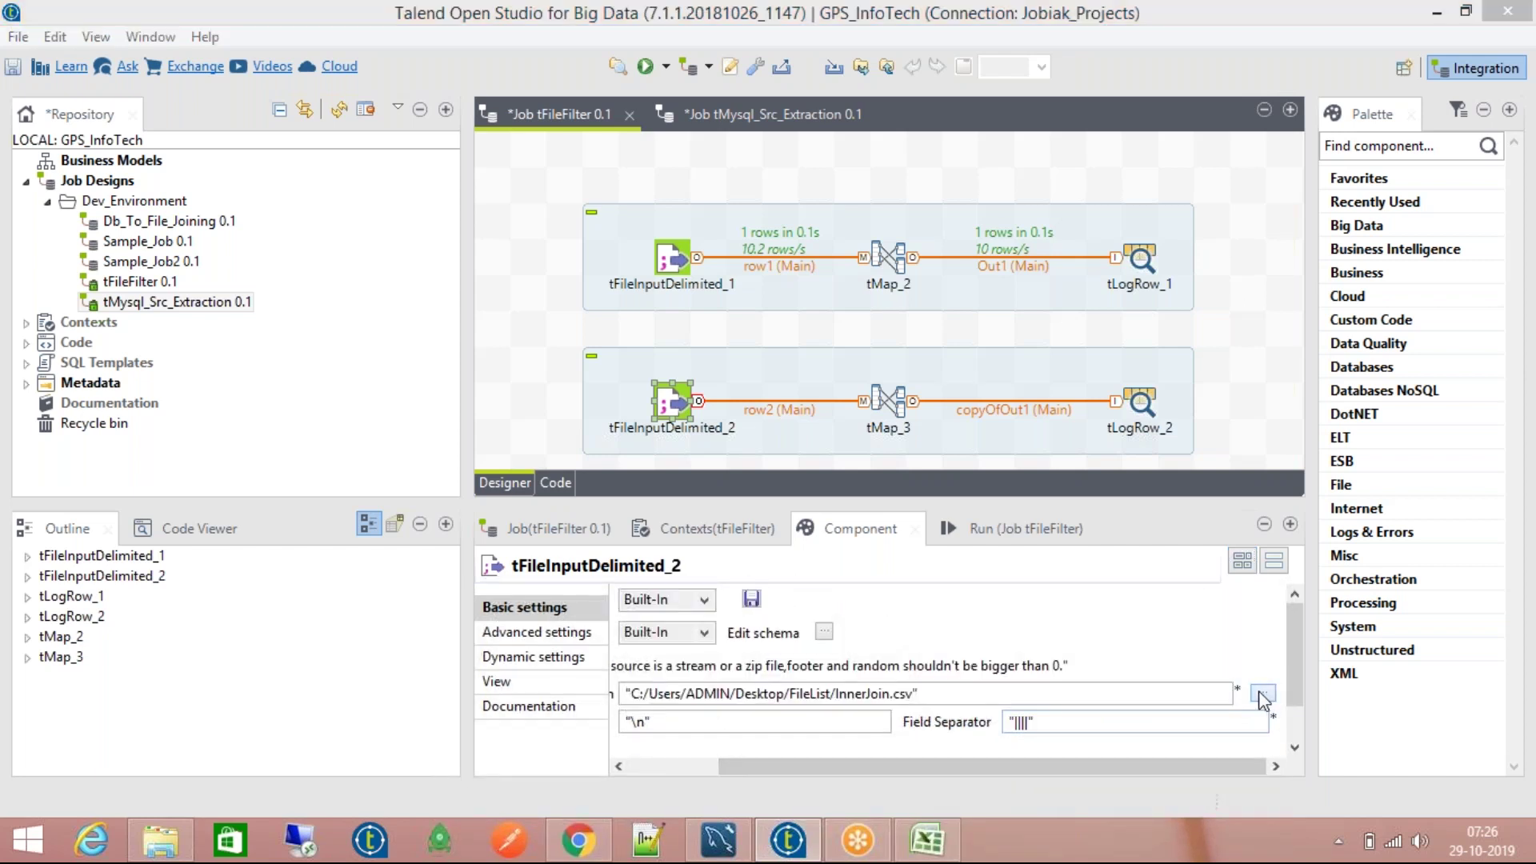
{"action": "left_click", "coordinate": [1261, 692]}
{"action": "left_click", "coordinate": [342, 233]}
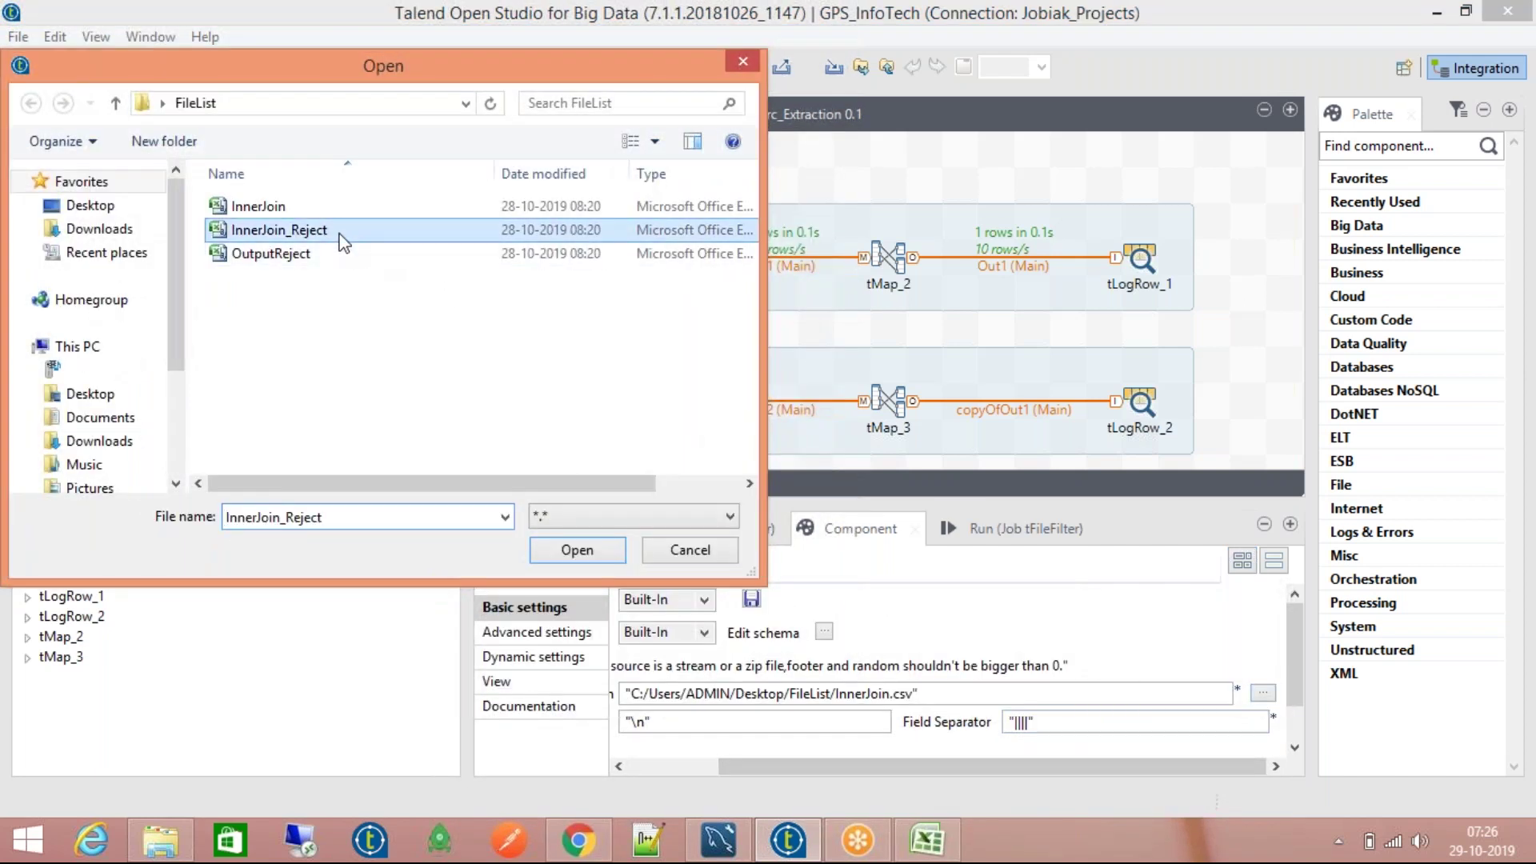
{"action": "left_click", "coordinate": [576, 550]}
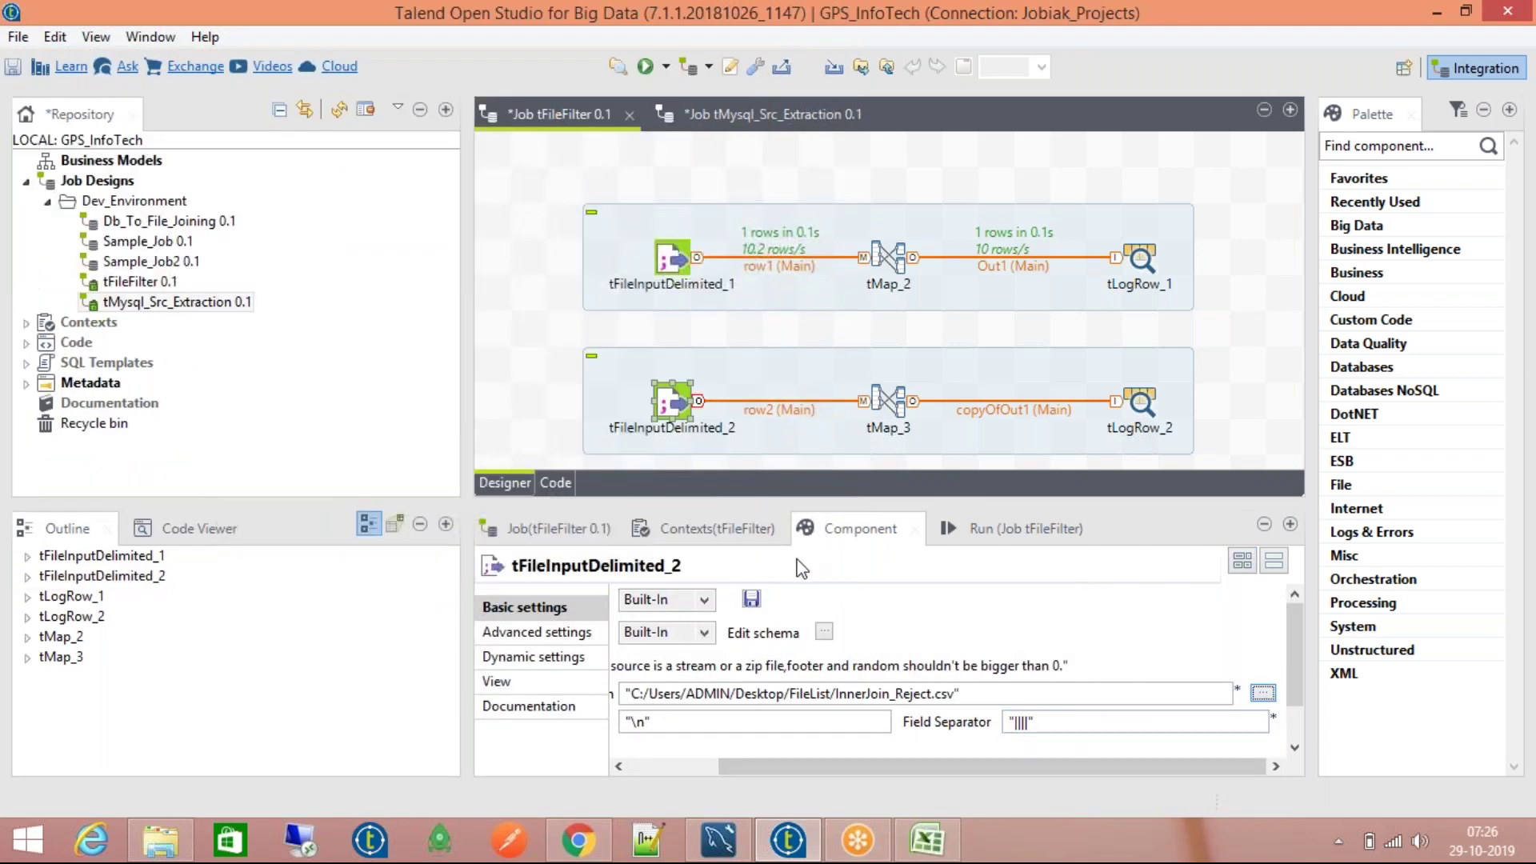
{"action": "key", "text": "ctrl+s"}
Step: Link tFileInputDelimited_1 to tFileInputDelimited_2 with an On Subjob Ok trigger
{"action": "right_click", "coordinate": [678, 253]}
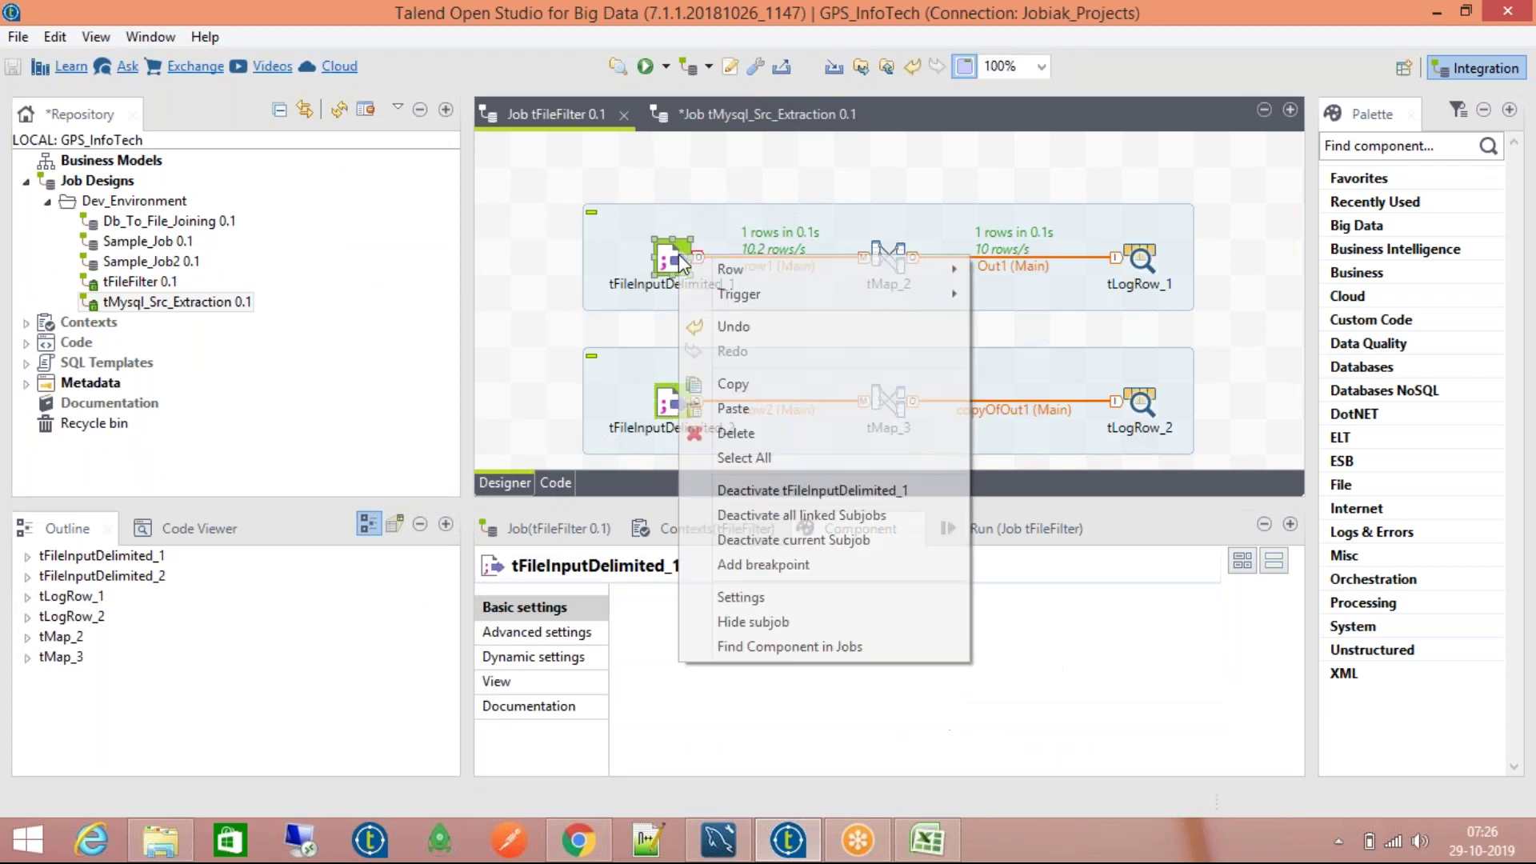
{"action": "mouse_move", "coordinate": [737, 292]}
{"action": "left_click", "coordinate": [1092, 292]}
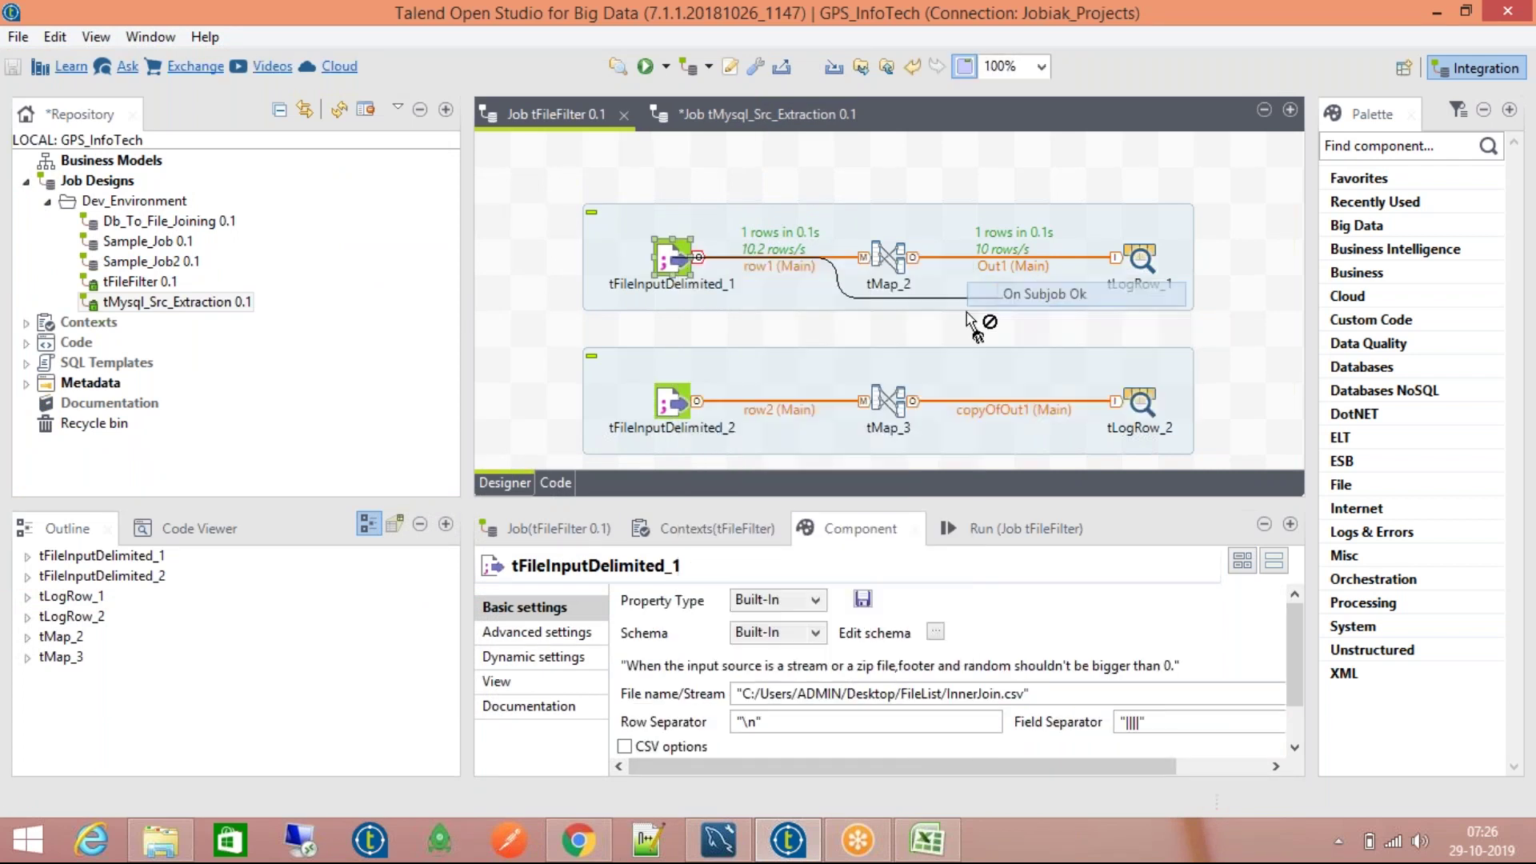
{"action": "left_click", "coordinate": [712, 406]}
Step: Clear the console and run the tFileFilter job with both subjobs
{"action": "left_click", "coordinate": [1006, 541]}
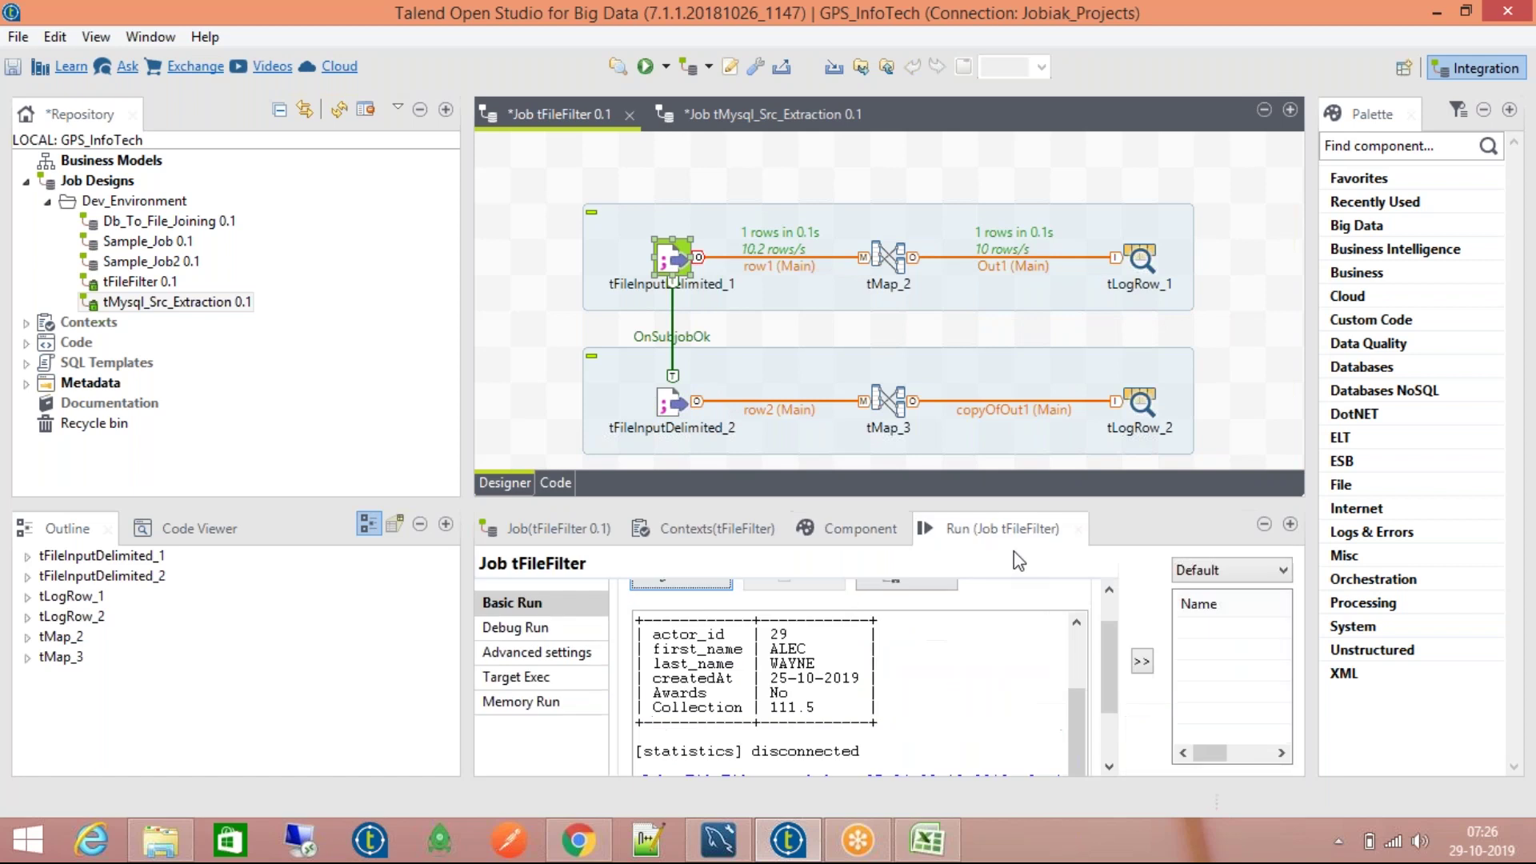
{"action": "left_click", "coordinate": [907, 584]}
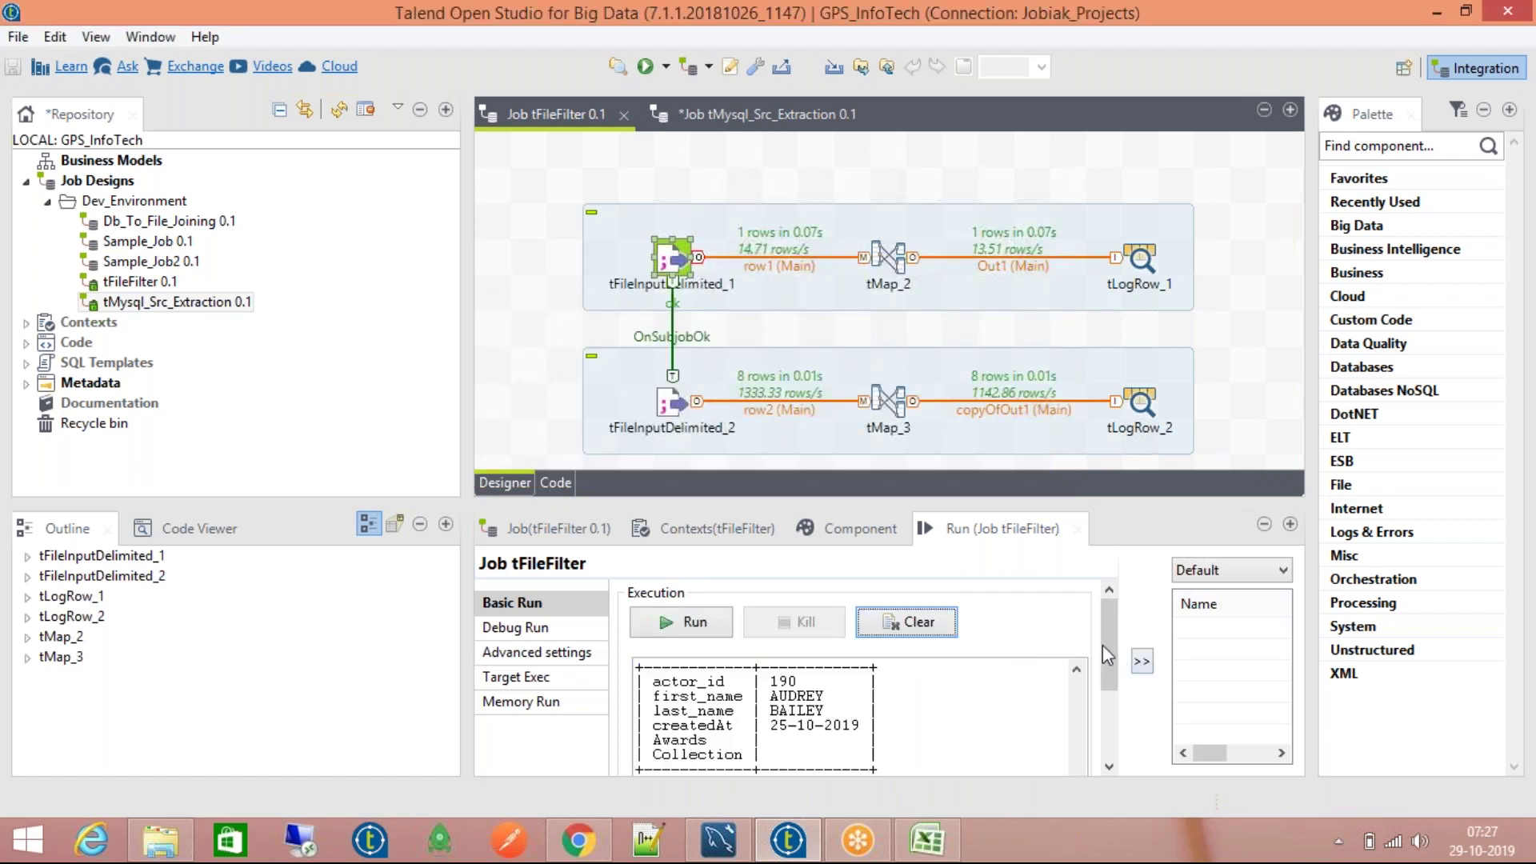
{"action": "left_click_drag", "start_coordinate": [1102, 647], "coordinate": [1121, 608]}
{"action": "scroll", "coordinate": [1121, 608], "scroll_direction": "down", "scroll_amount": 1}
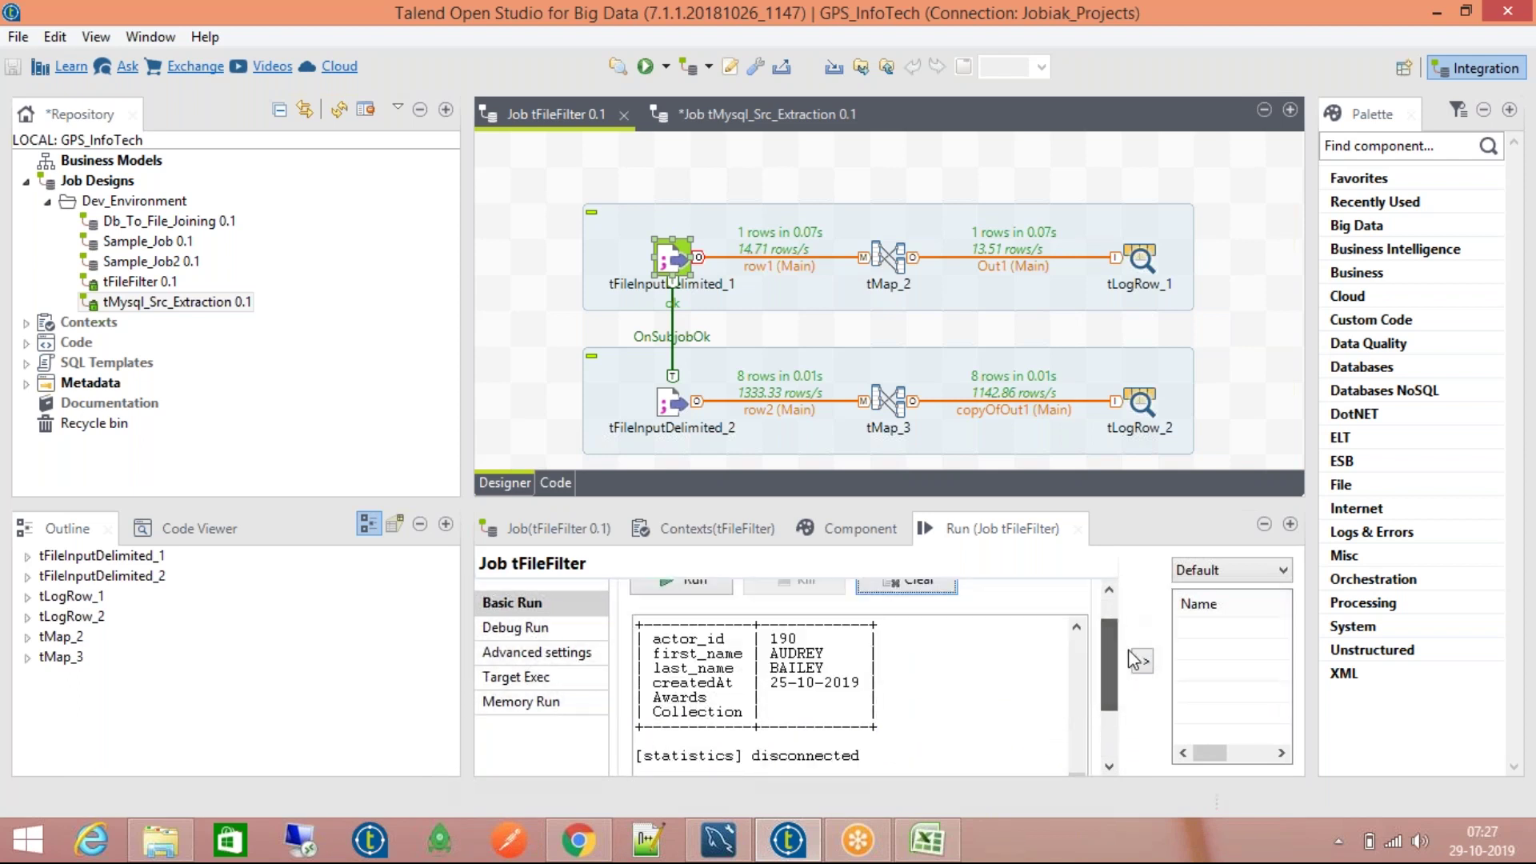
Step: Examine the tLogRow_1 and tLogRow_2 output in the maximized run view, clear the console and restore the layout
{"action": "left_click", "coordinate": [1291, 524]}
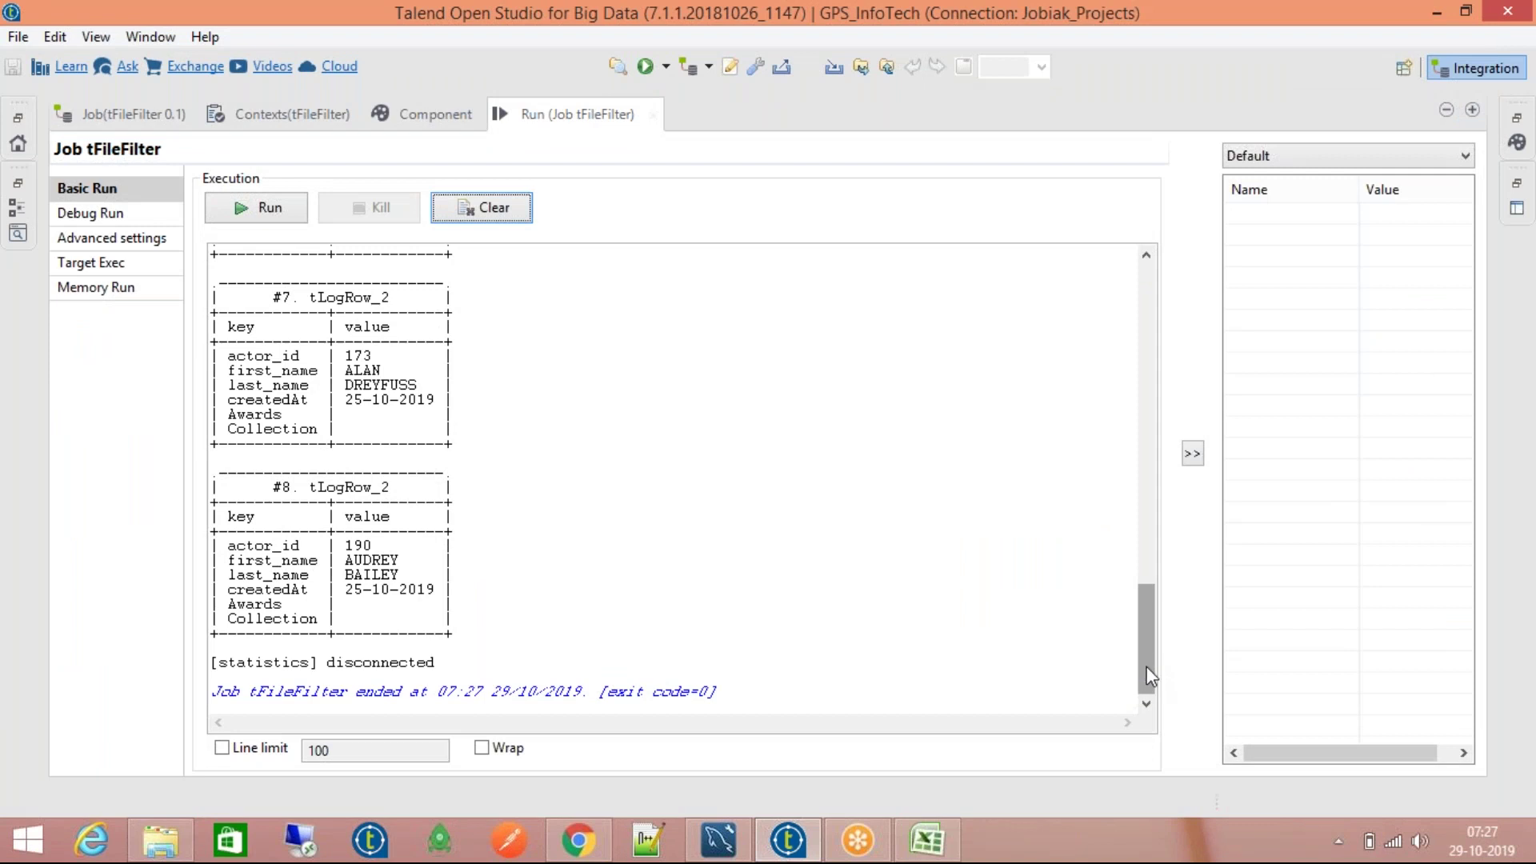
{"action": "left_click_drag", "start_coordinate": [1146, 650], "coordinate": [1160, 524]}
{"action": "left_click", "coordinate": [1149, 454]}
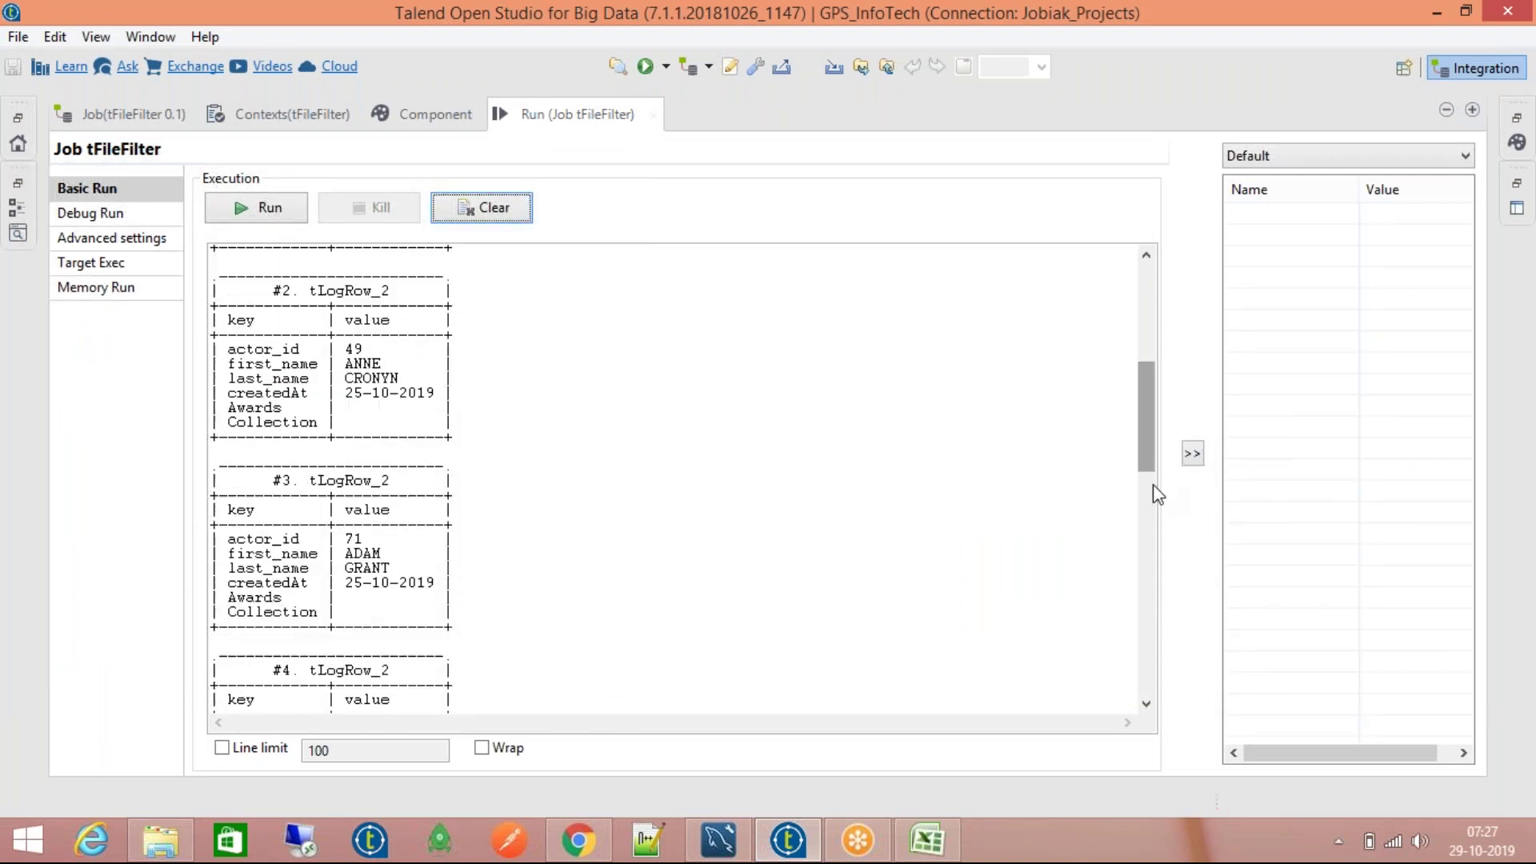
{"action": "left_click_drag", "start_coordinate": [1149, 455], "coordinate": [1149, 308]}
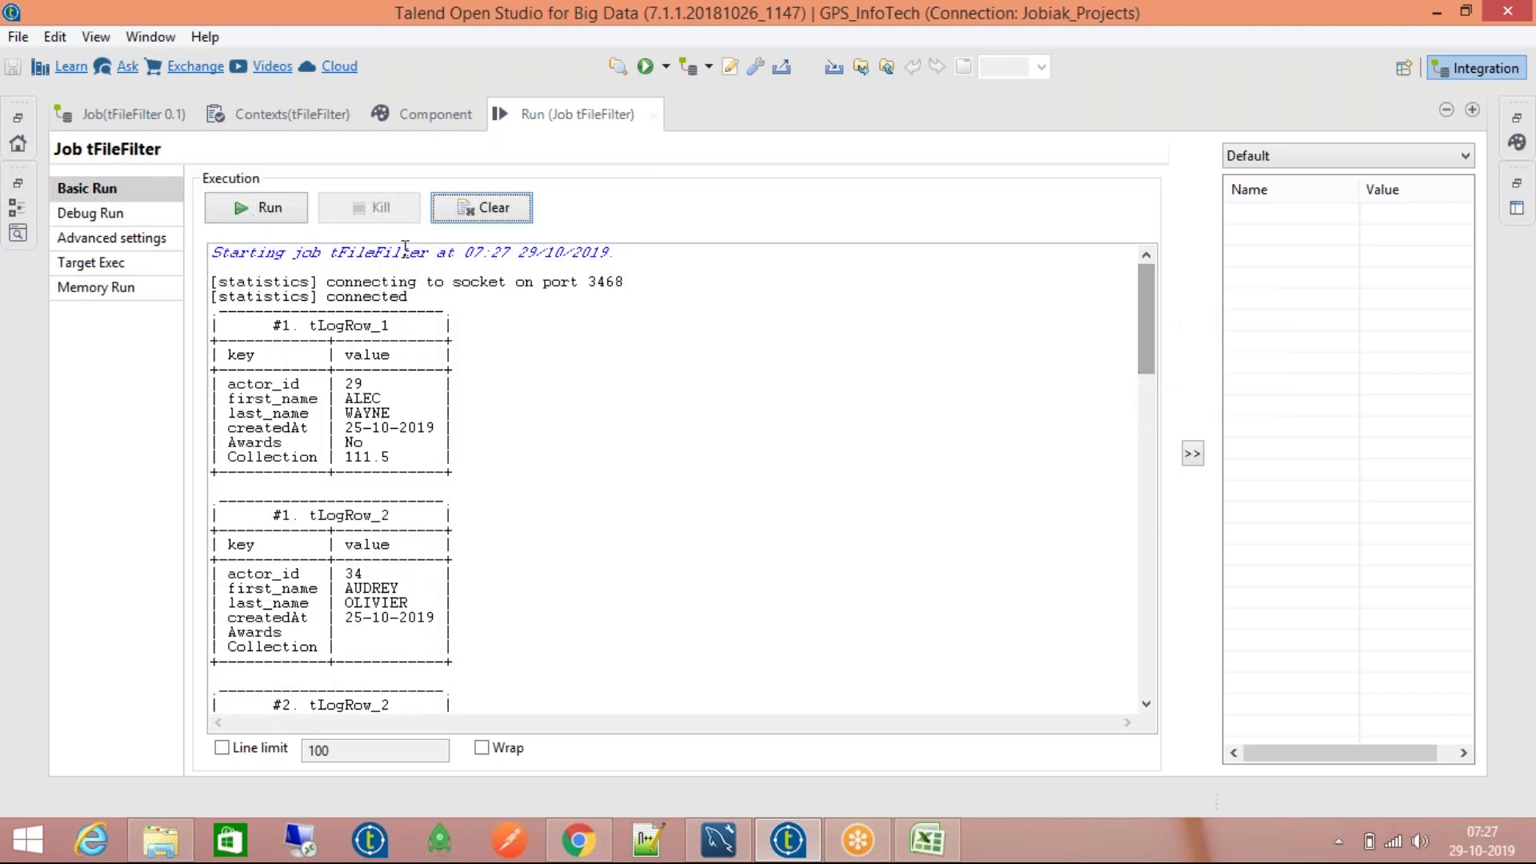
{"action": "left_click", "coordinate": [470, 208]}
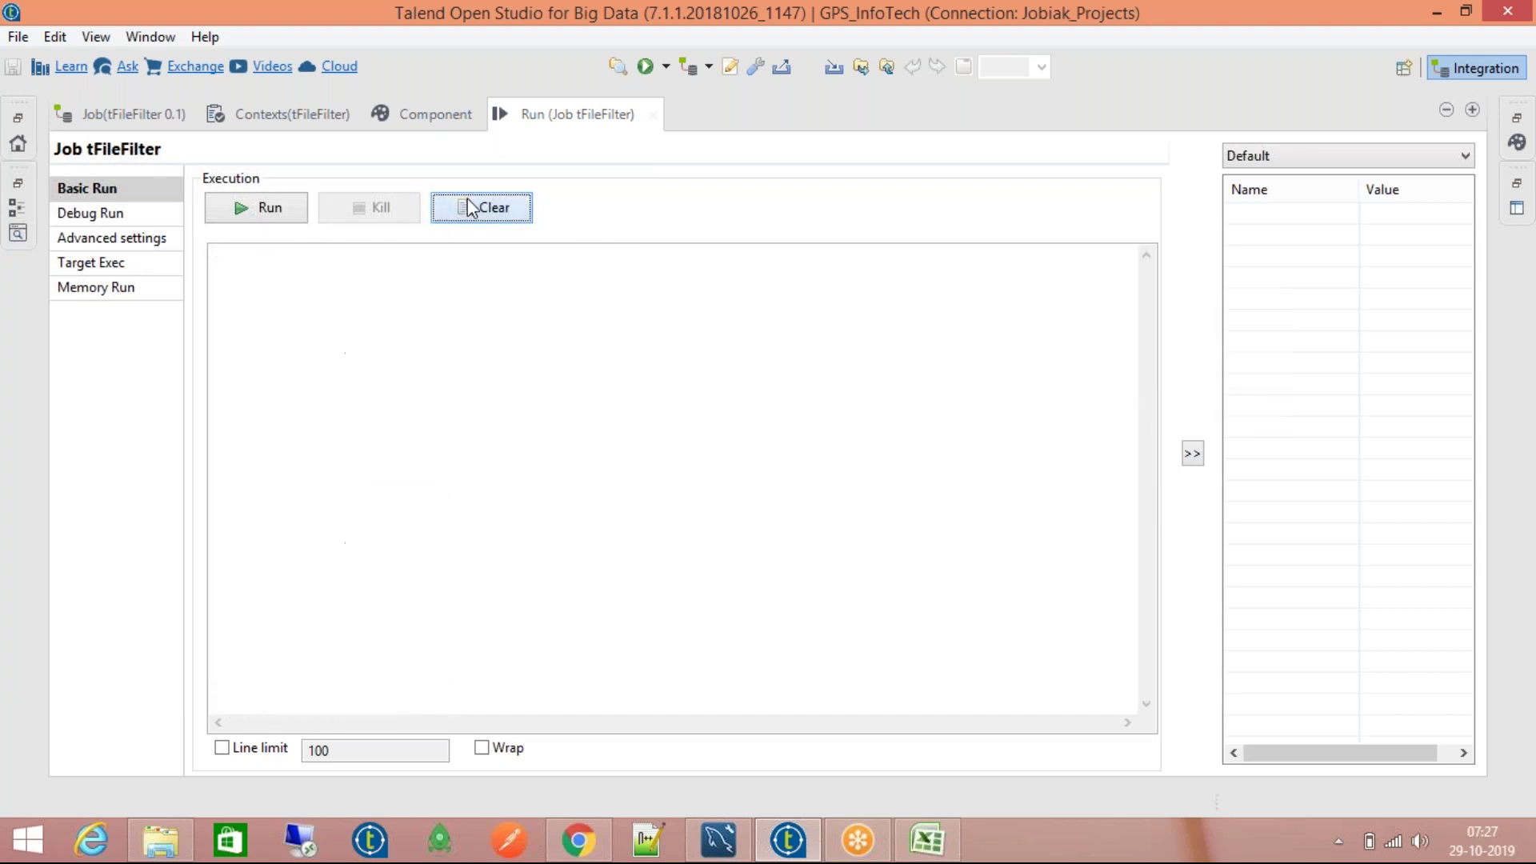
{"action": "left_click", "coordinate": [1472, 110]}
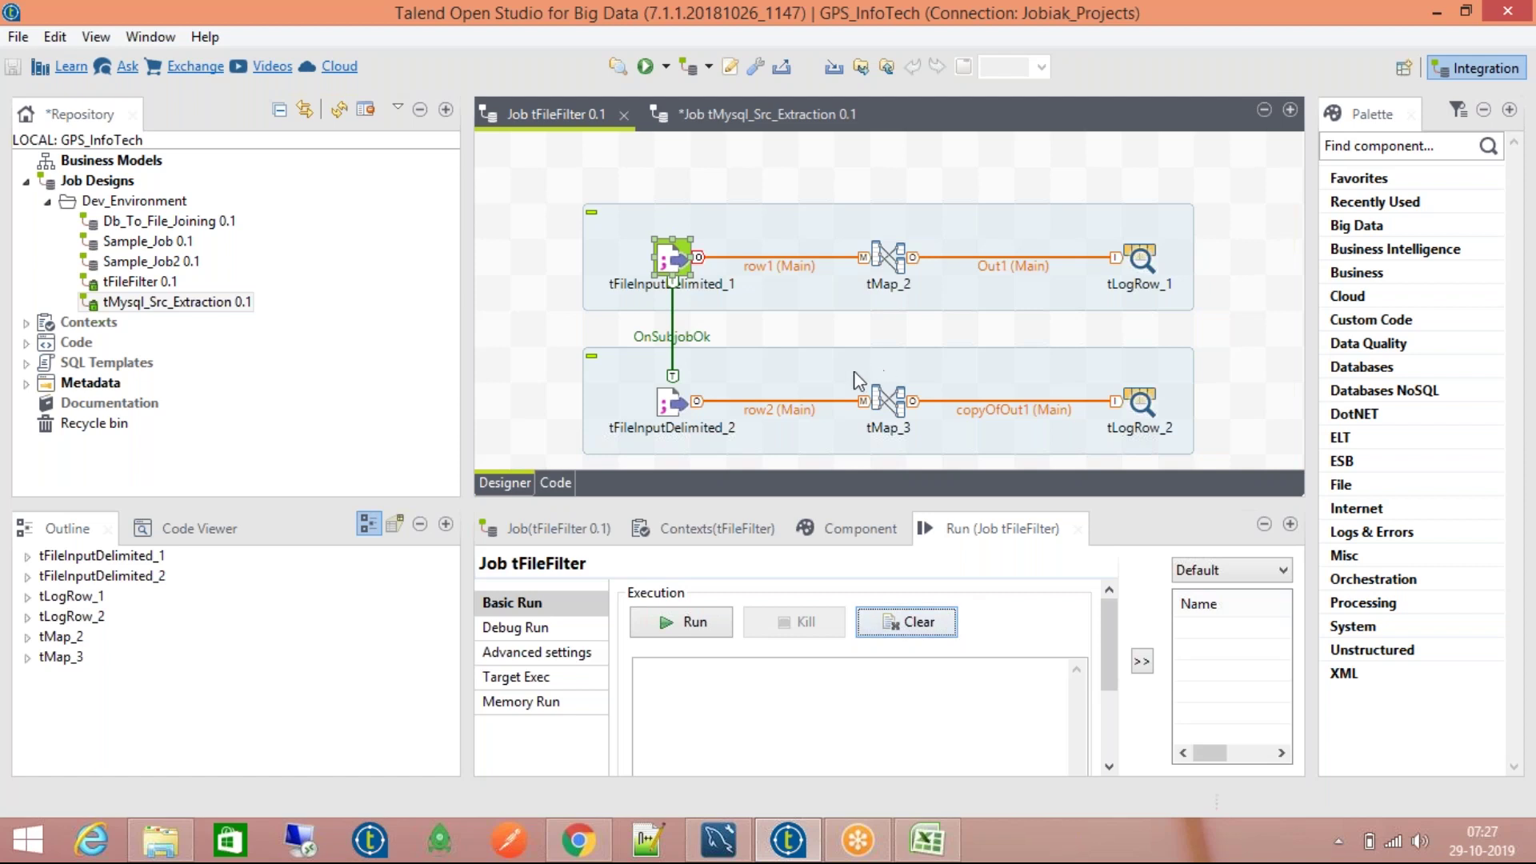
Step: Check the files in the FileList folder in File Explorer, and delete the tFileInputDelimited_2 subjob from the Talend job
{"action": "left_click", "coordinate": [832, 361]}
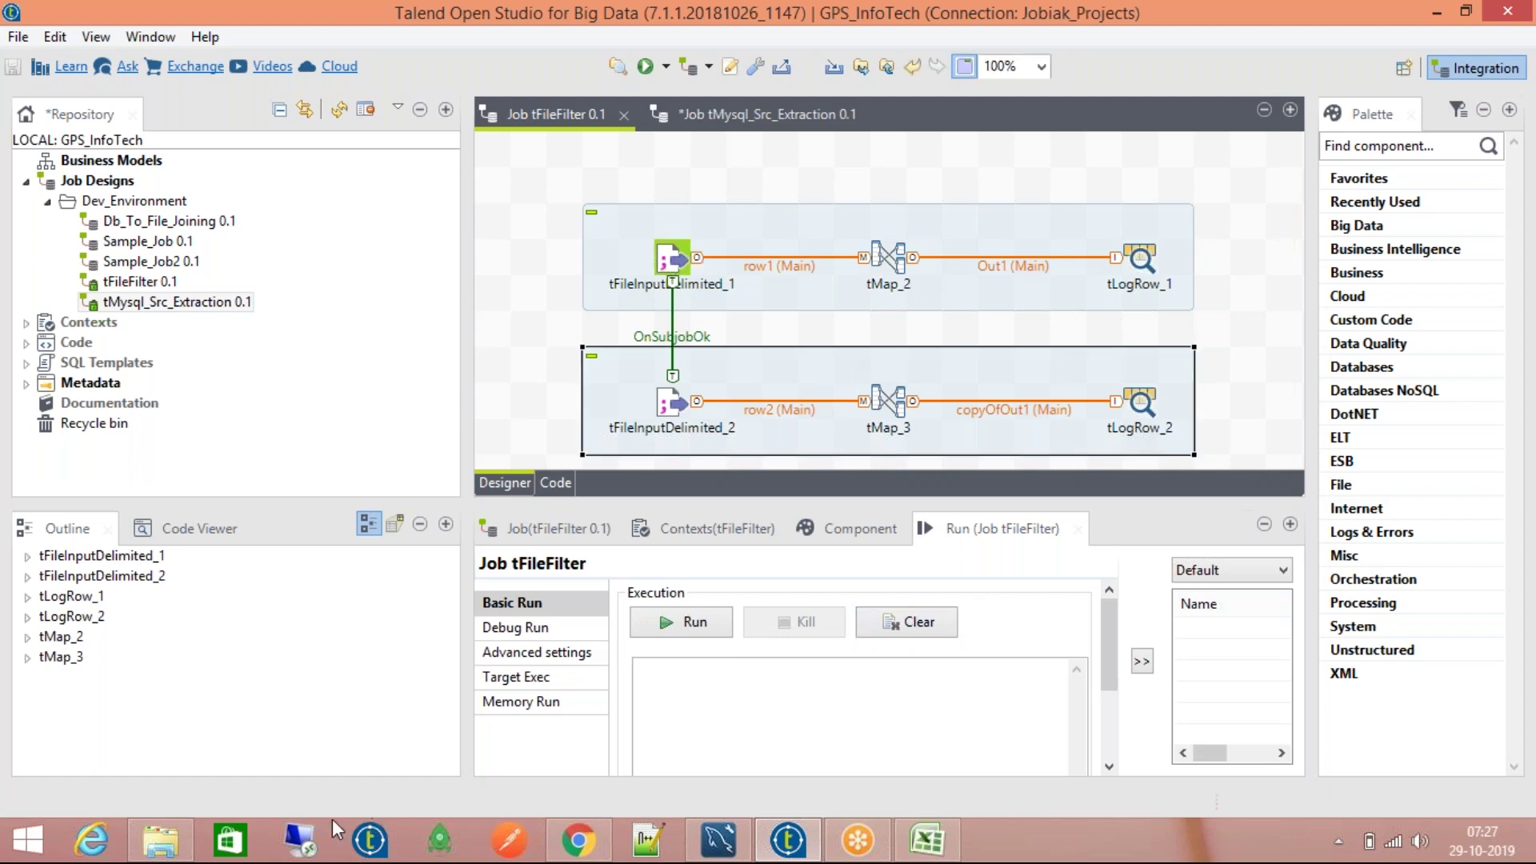
{"action": "left_click", "coordinate": [164, 840]}
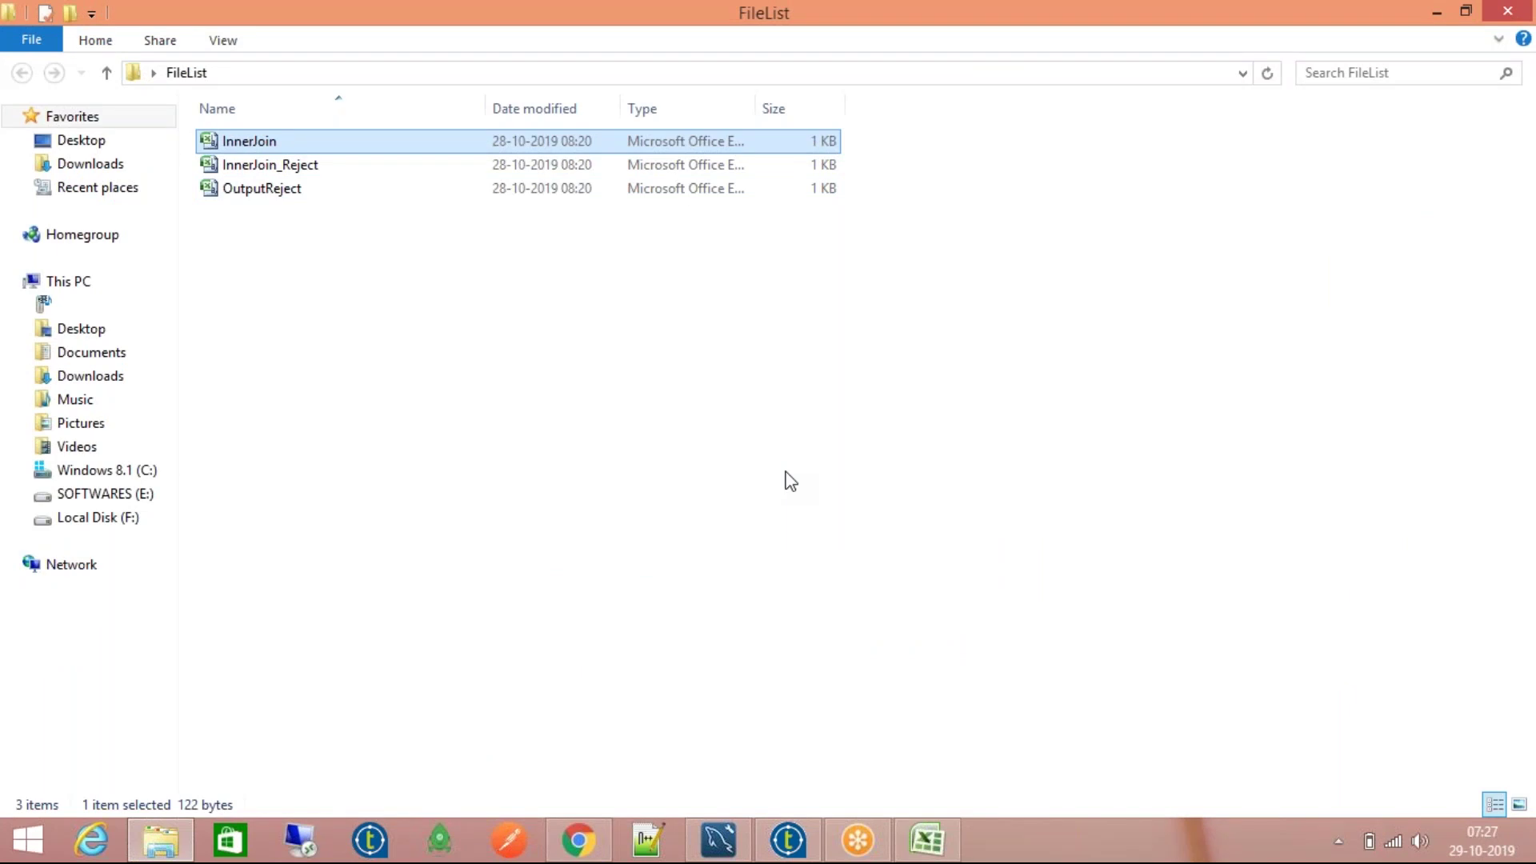
{"action": "left_click", "coordinate": [788, 840]}
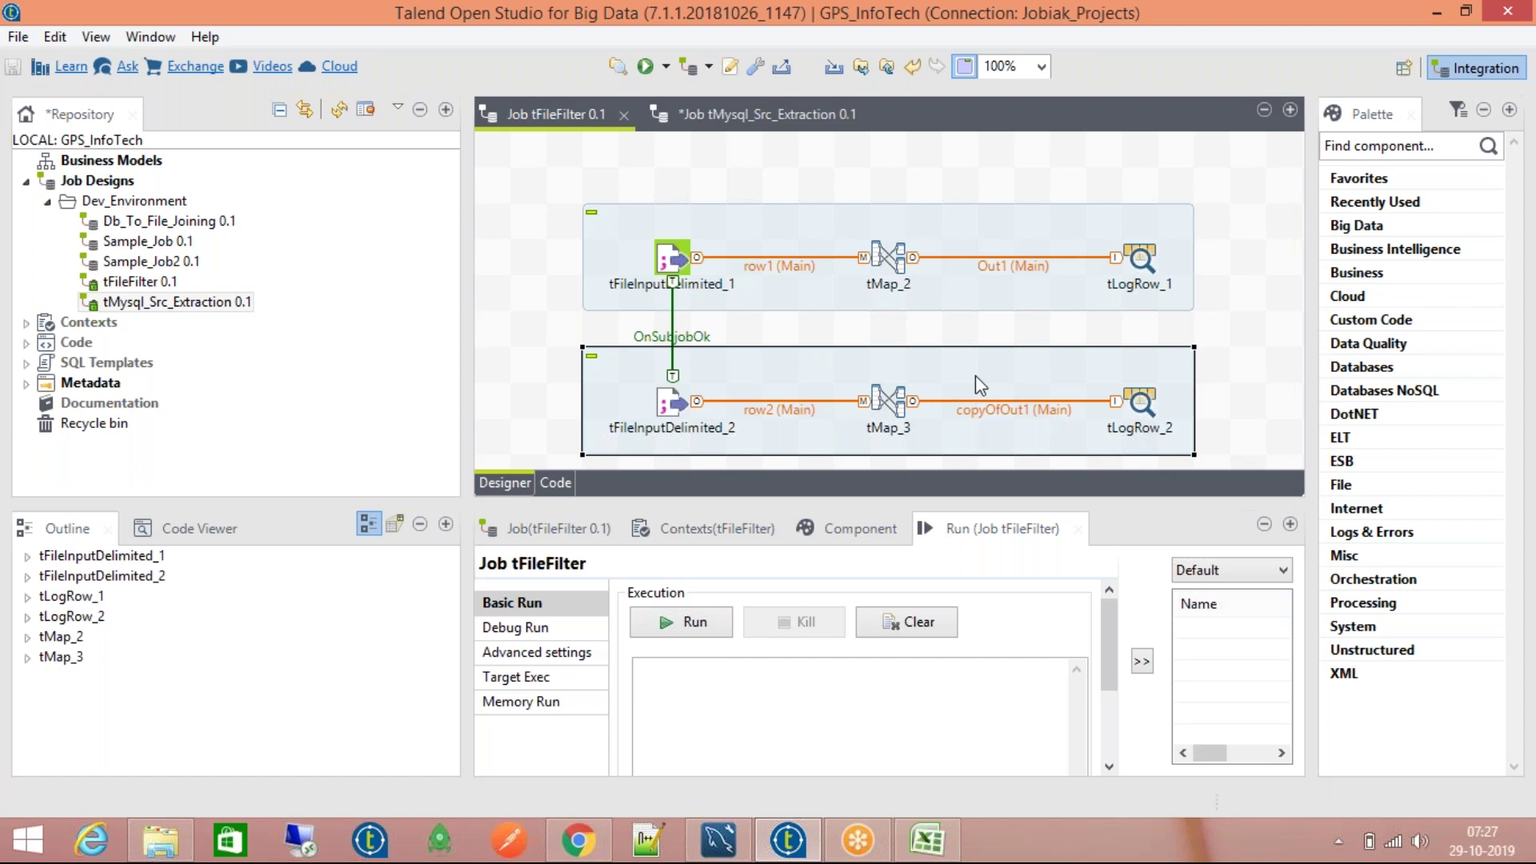
{"action": "key", "text": "Delete"}
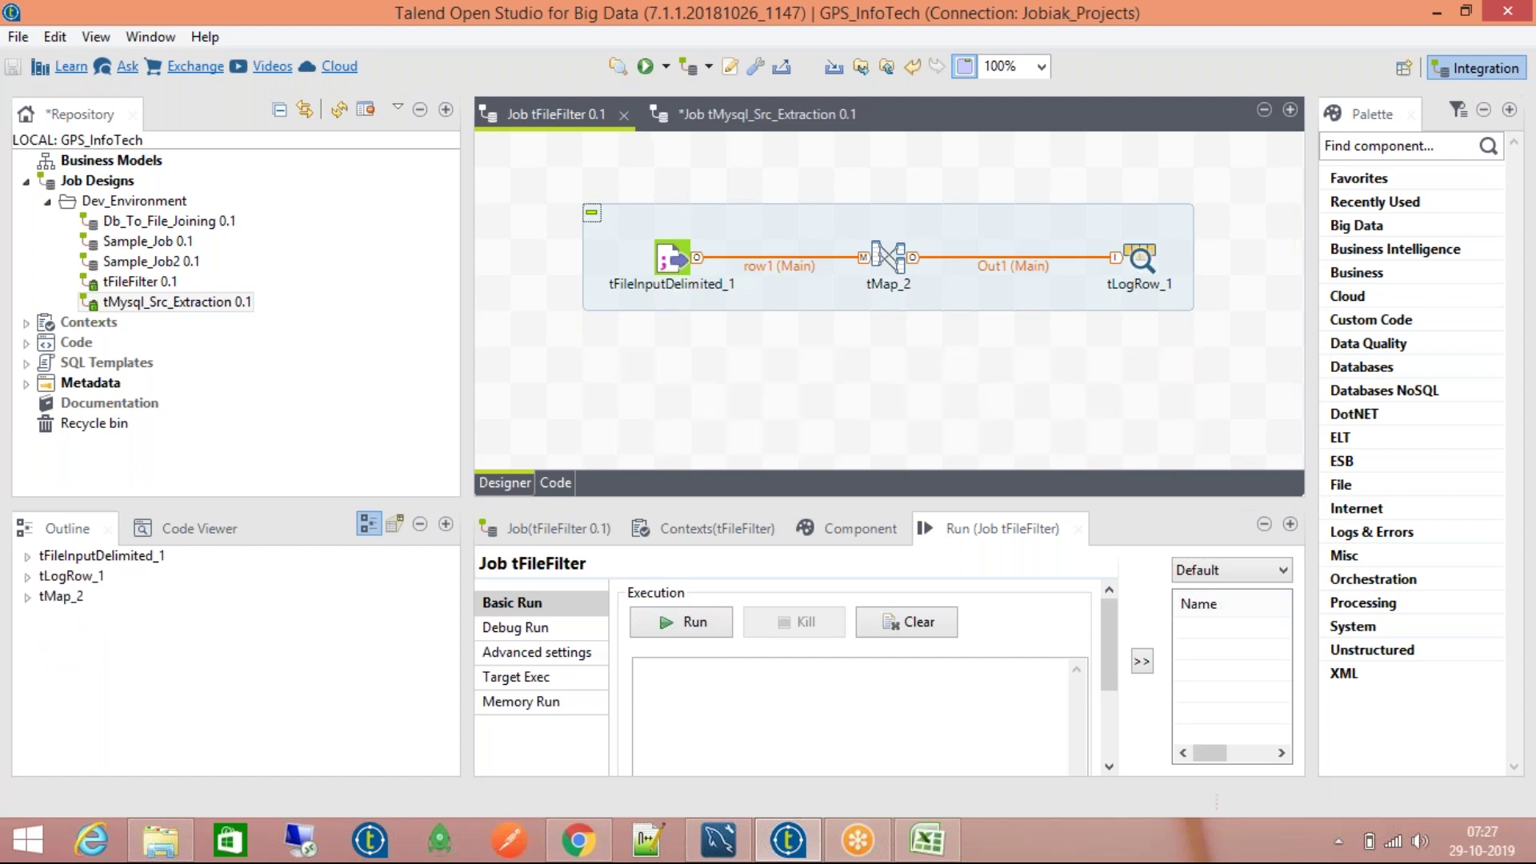
Step: Move the remaining subjob to the upper edge of the design canvas and deactivate it
{"action": "left_click_drag", "start_coordinate": [664, 256], "coordinate": [664, 184]}
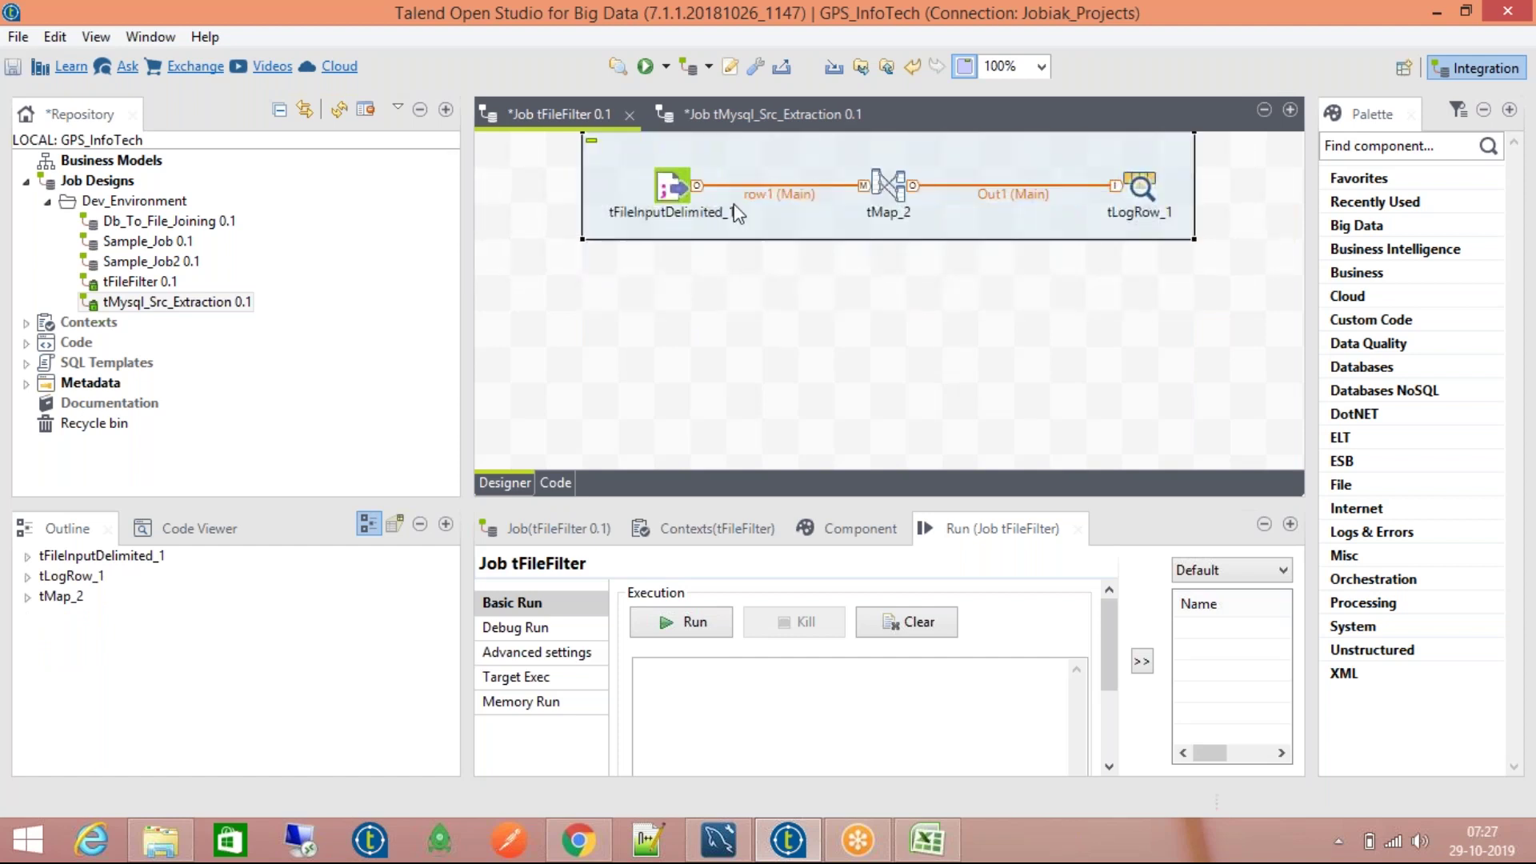
{"action": "right_click", "coordinate": [665, 180]}
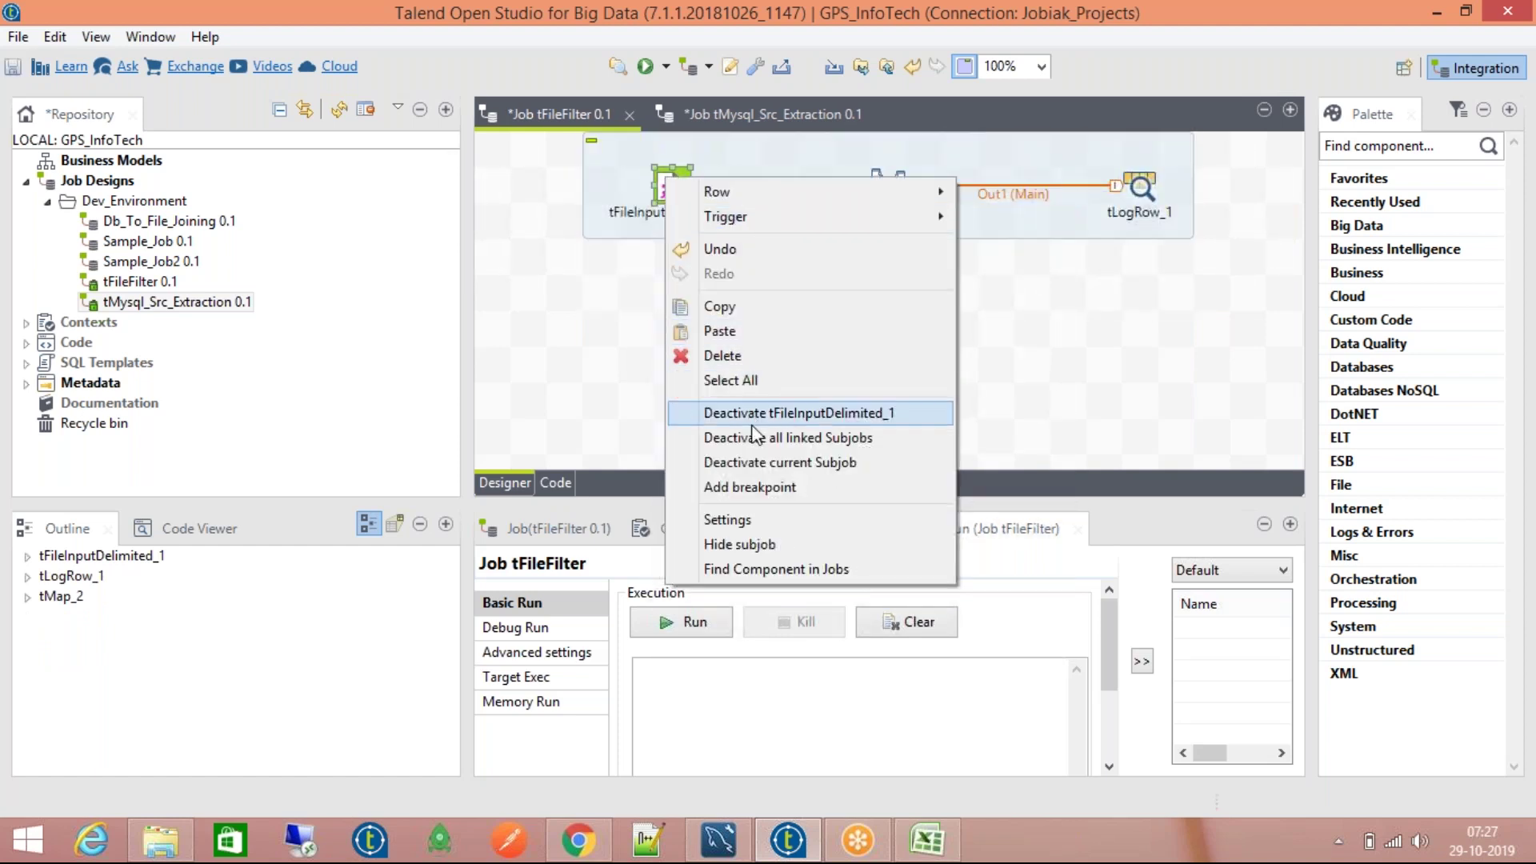
{"action": "left_click", "coordinate": [760, 462]}
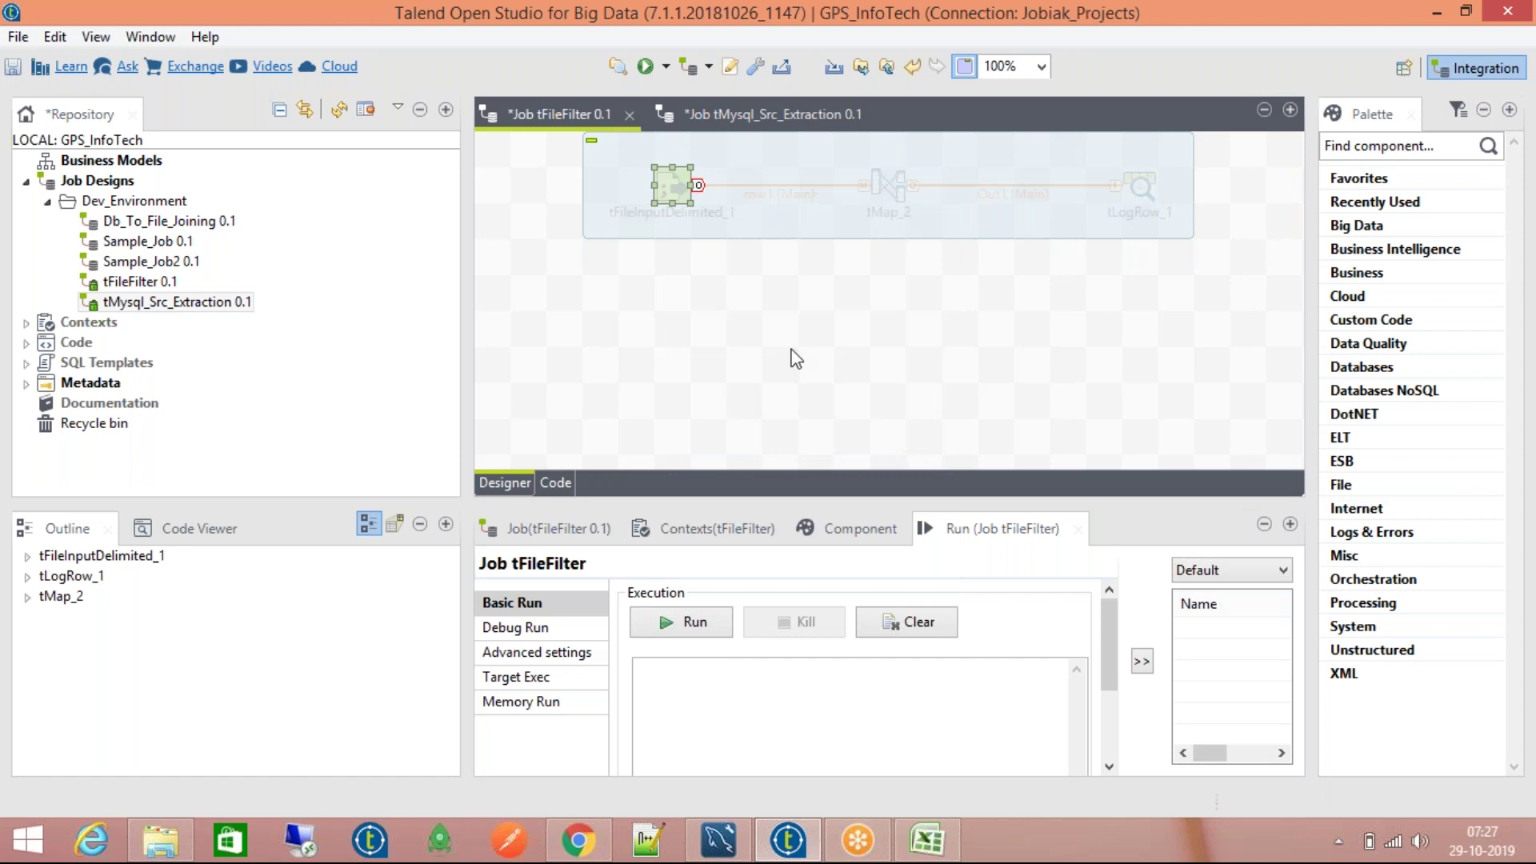
Step: Add a tFileList component in the free canvas area below the deactivated subjob
{"action": "type", "text": "t"}
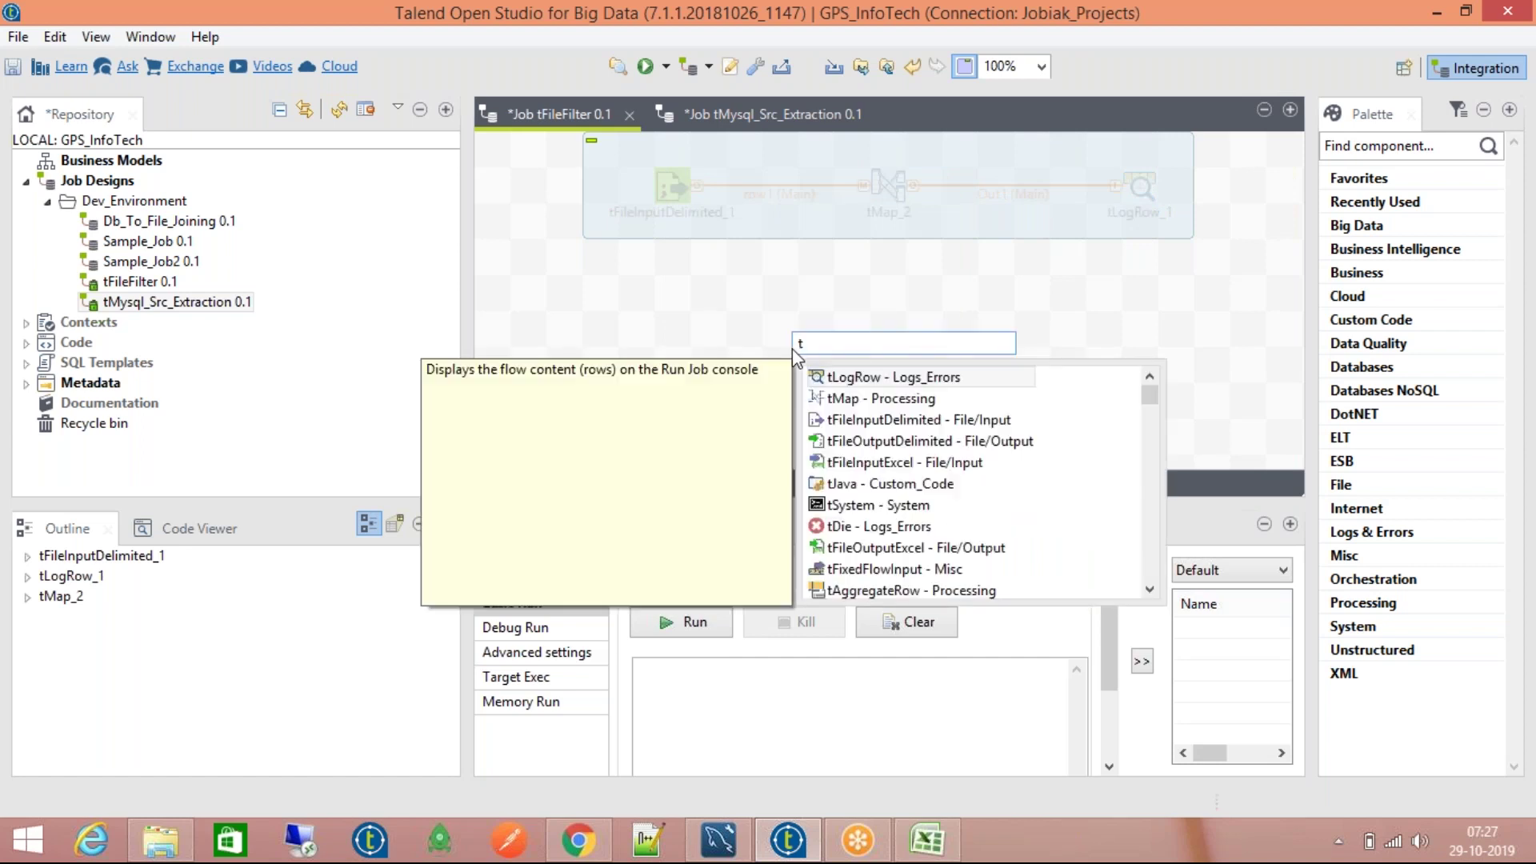
{"action": "type", "text": "FileList"}
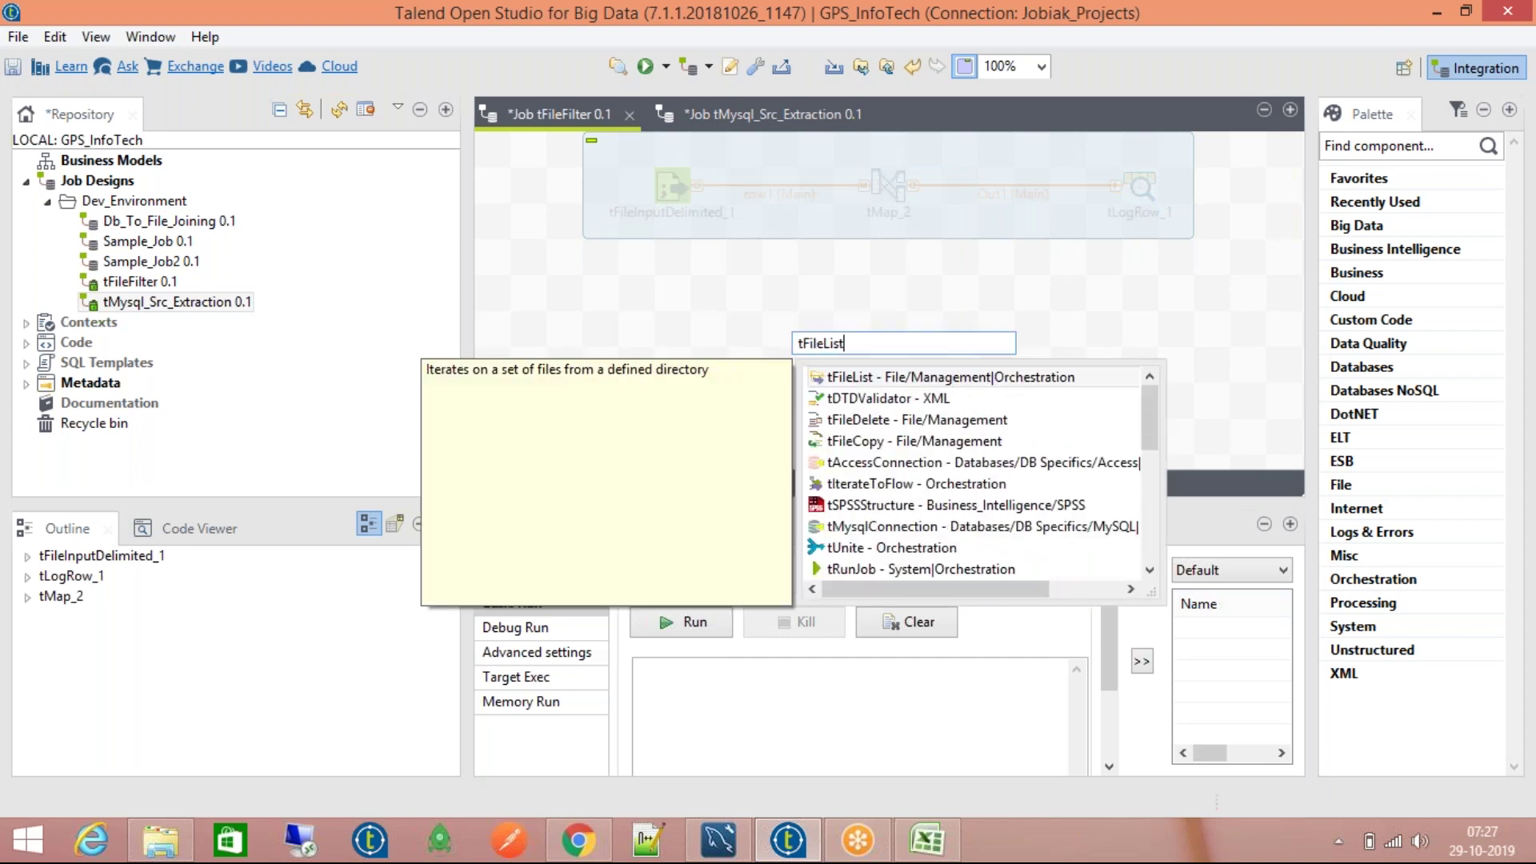
{"action": "key", "text": "Return"}
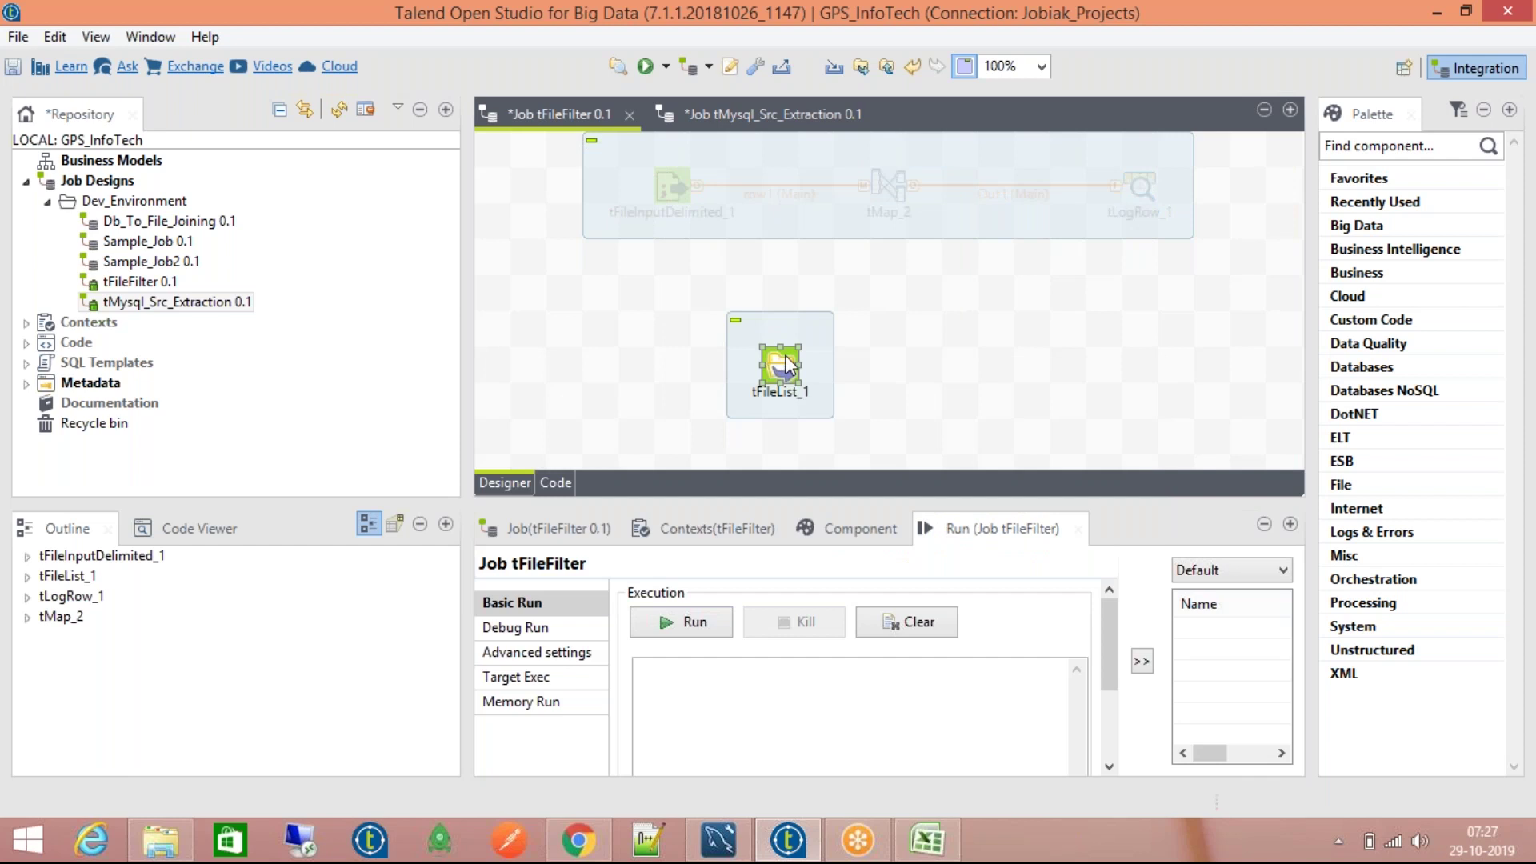
Step: Compare the path settings of tFileList_1 and tFileInputDelimited_1, and move tFileList_1 directly below the deactivated tFileInputDelimited_1
{"action": "left_click", "coordinate": [1197, 600]}
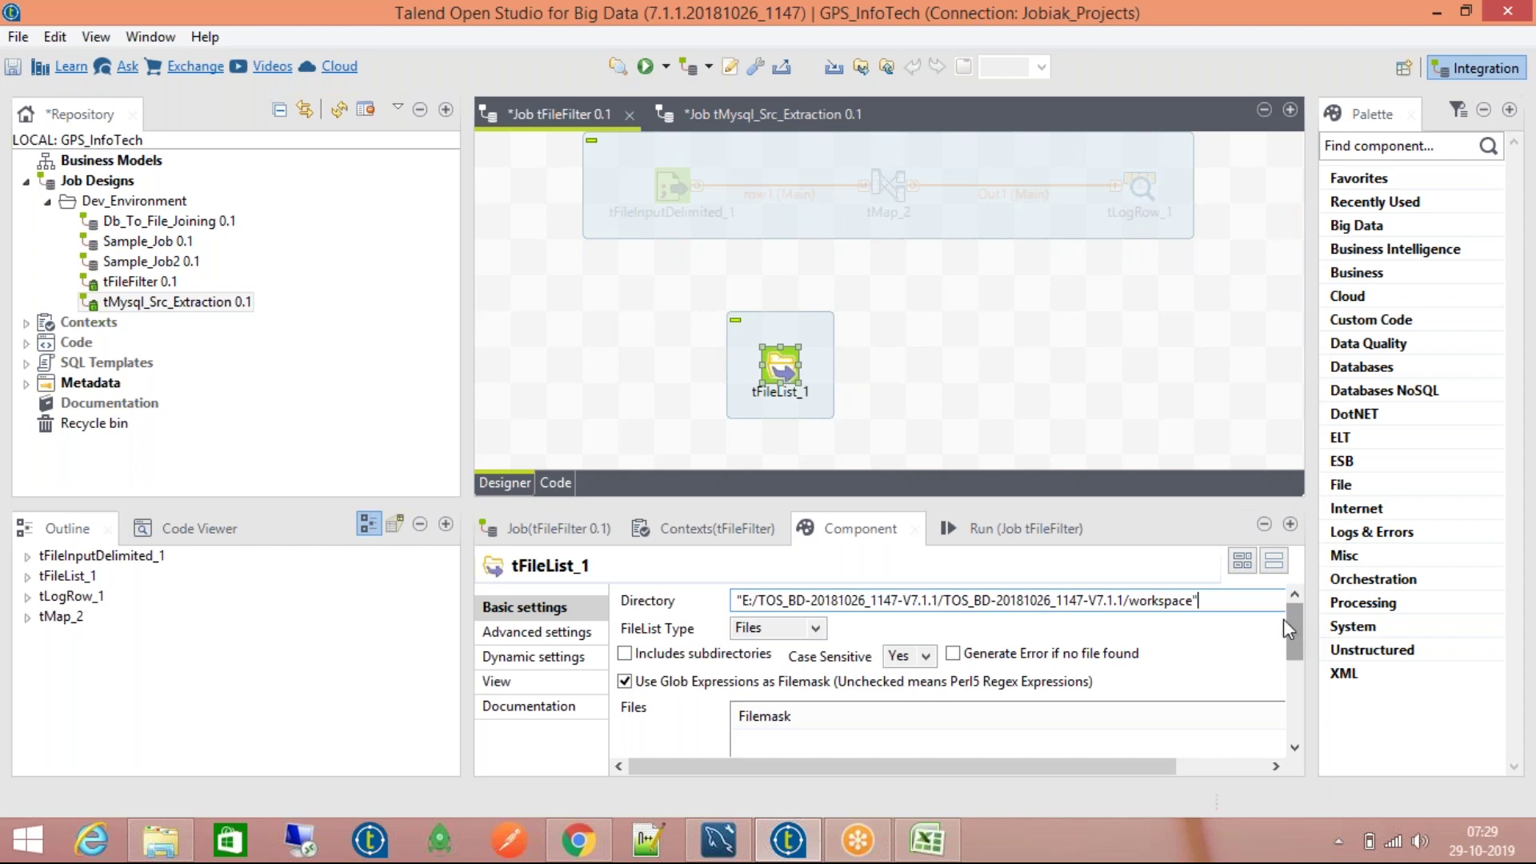
{"action": "left_click", "coordinate": [672, 185]}
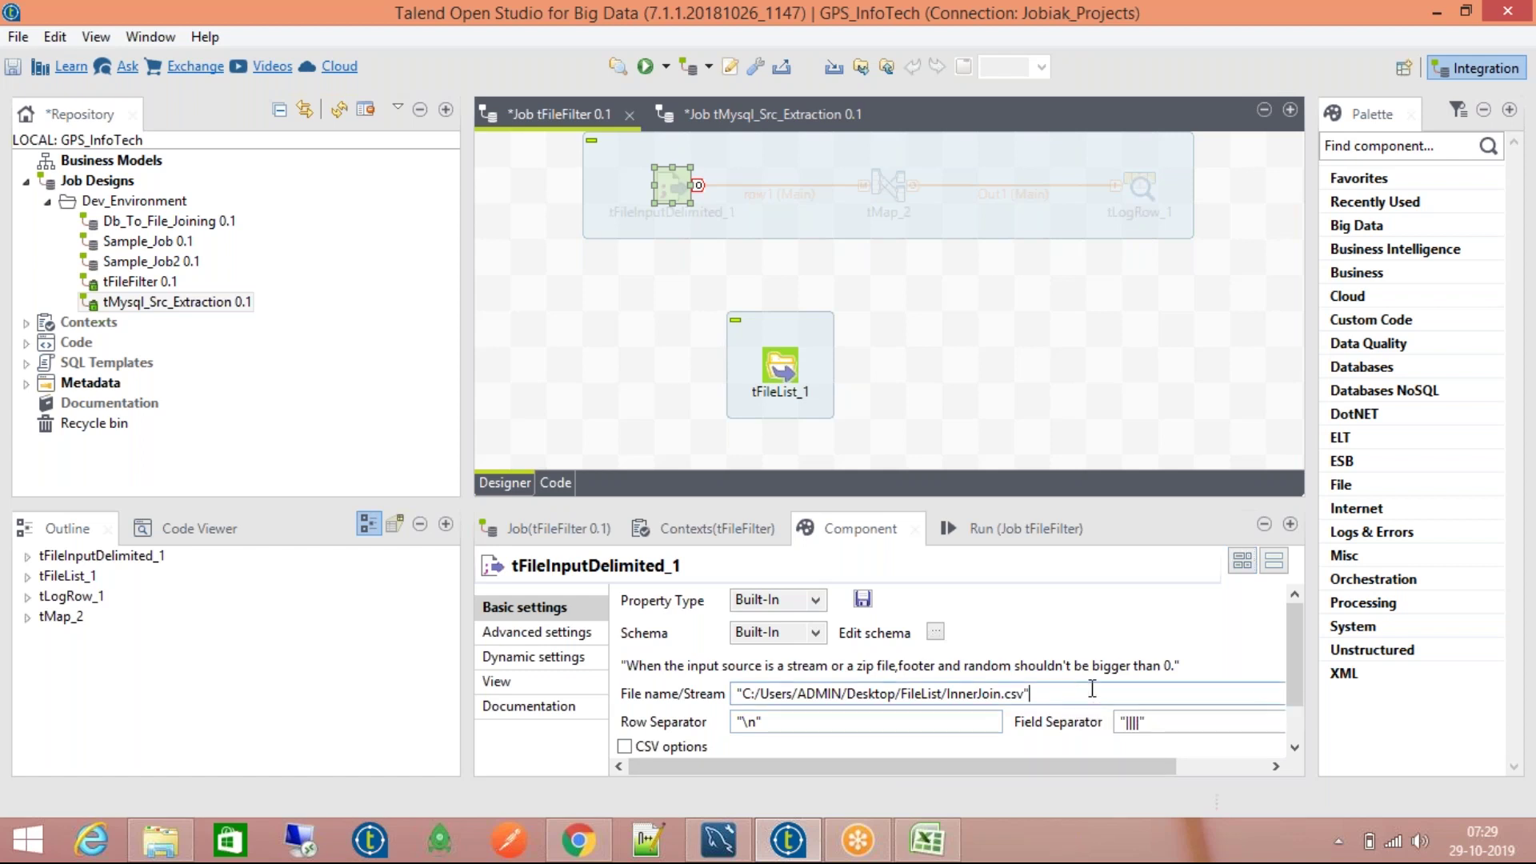
{"action": "mouse_move", "coordinate": [1290, 640]}
{"action": "left_mouse_down"}
{"action": "mouse_move", "coordinate": [1293, 672]}
{"action": "mouse_move", "coordinate": [1293, 618]}
{"action": "left_mouse_up"}
{"action": "left_click", "coordinate": [1050, 533]}
{"action": "left_click_drag", "start_coordinate": [776, 348], "coordinate": [703, 348]}
{"action": "double_click", "coordinate": [672, 368]}
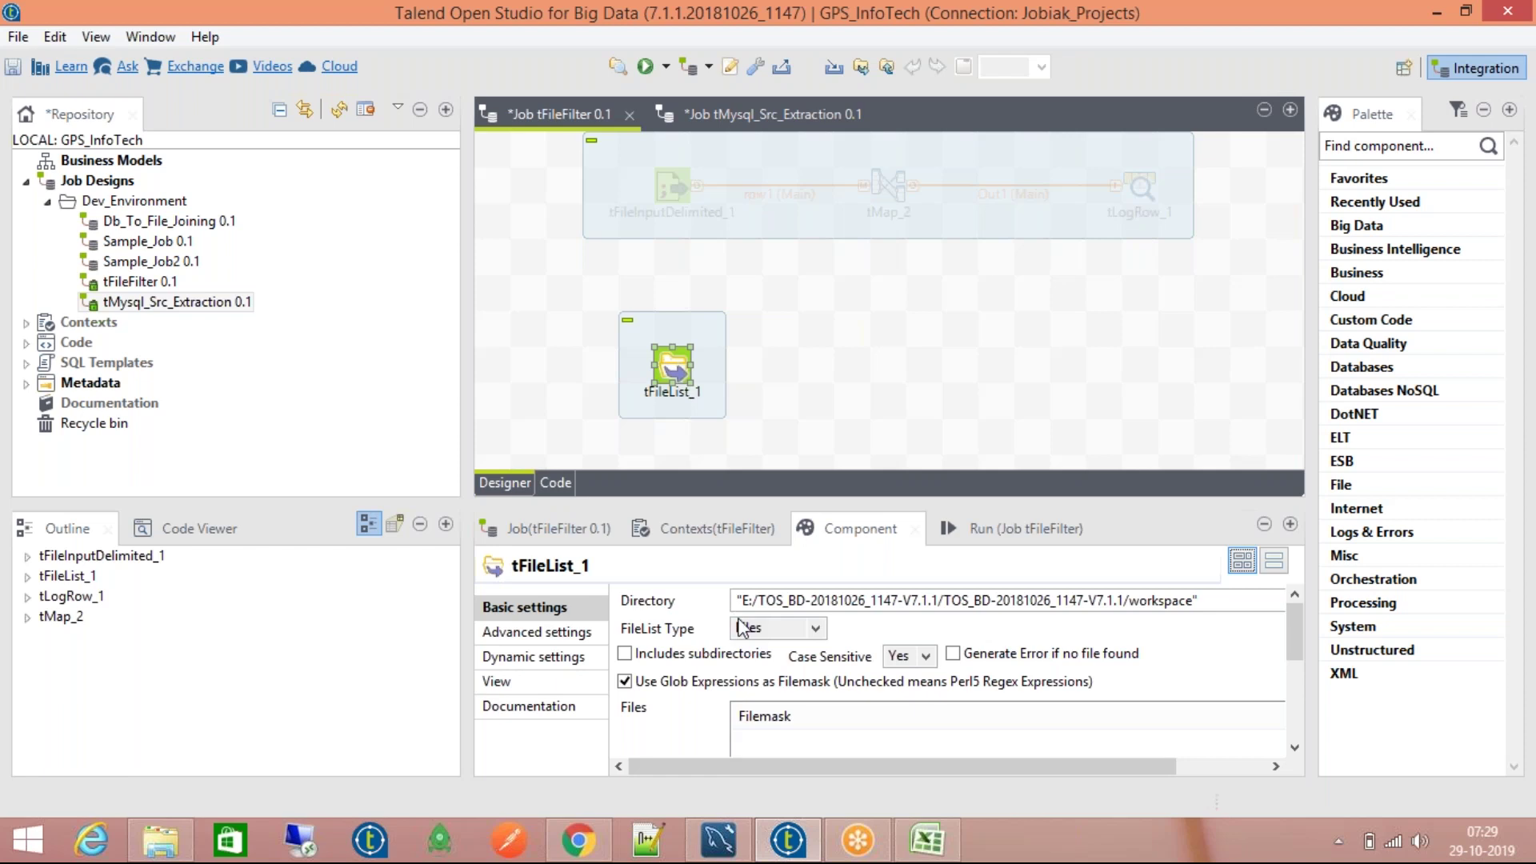
Step: Try the Directories option for the FileList Type of tFileList_1 and return it to Files
{"action": "left_click", "coordinate": [775, 631]}
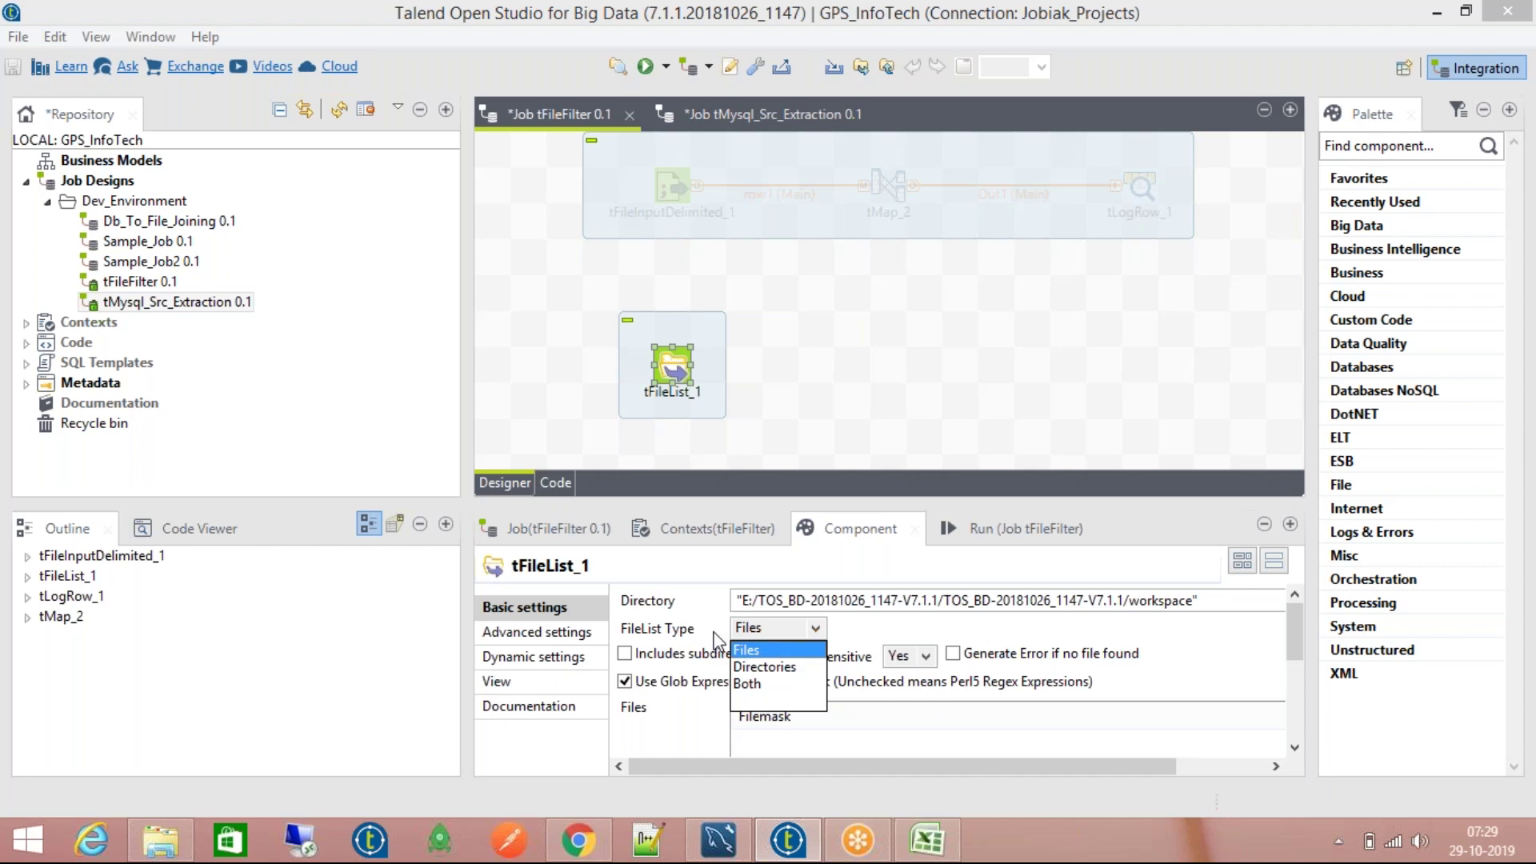
{"action": "left_click", "coordinate": [762, 669]}
{"action": "left_click", "coordinate": [769, 628]}
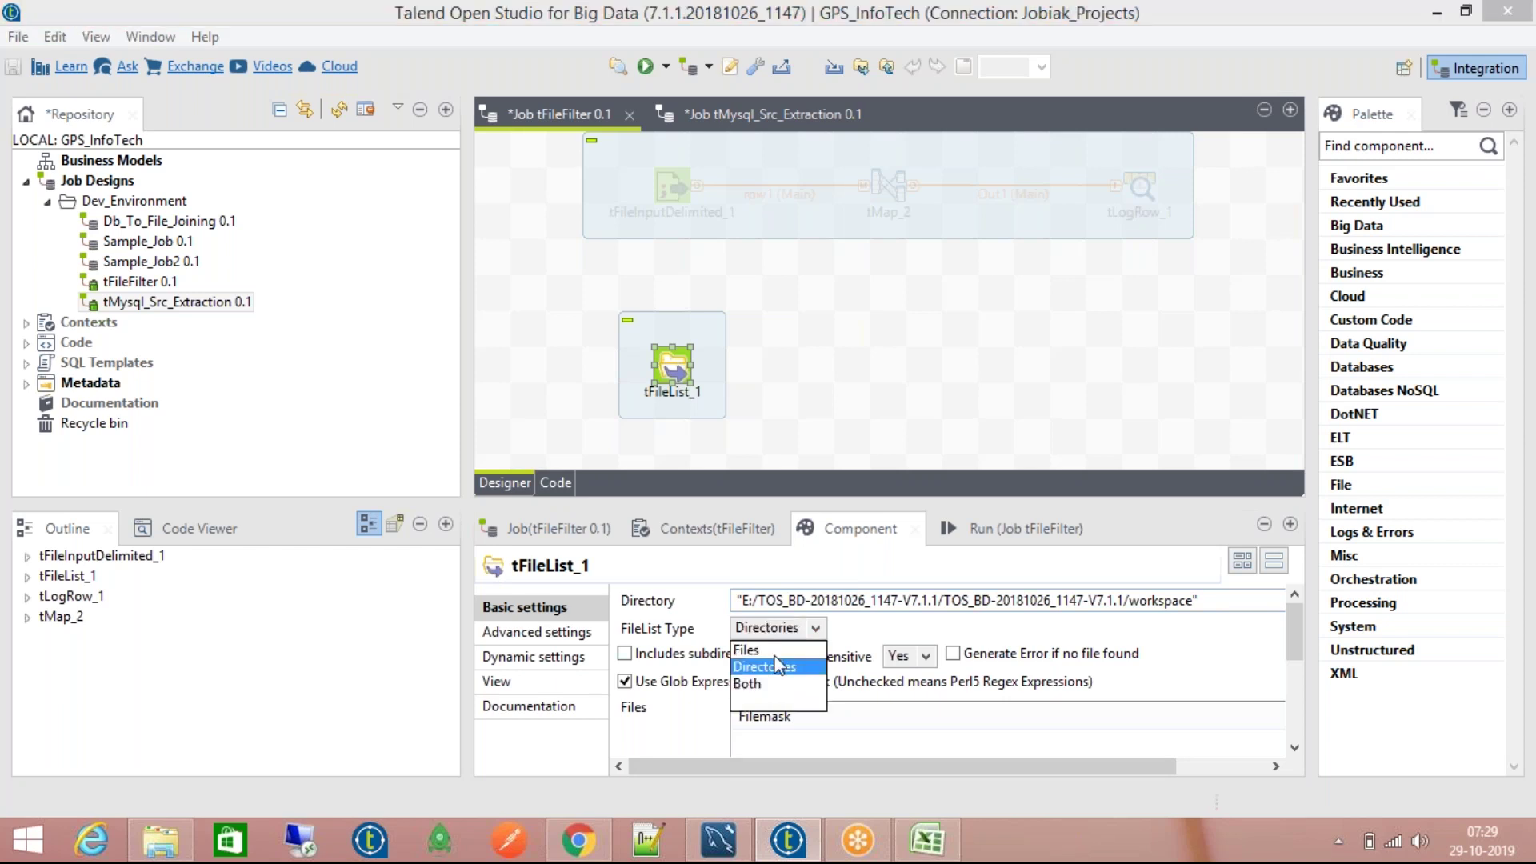
{"action": "left_click", "coordinate": [773, 652]}
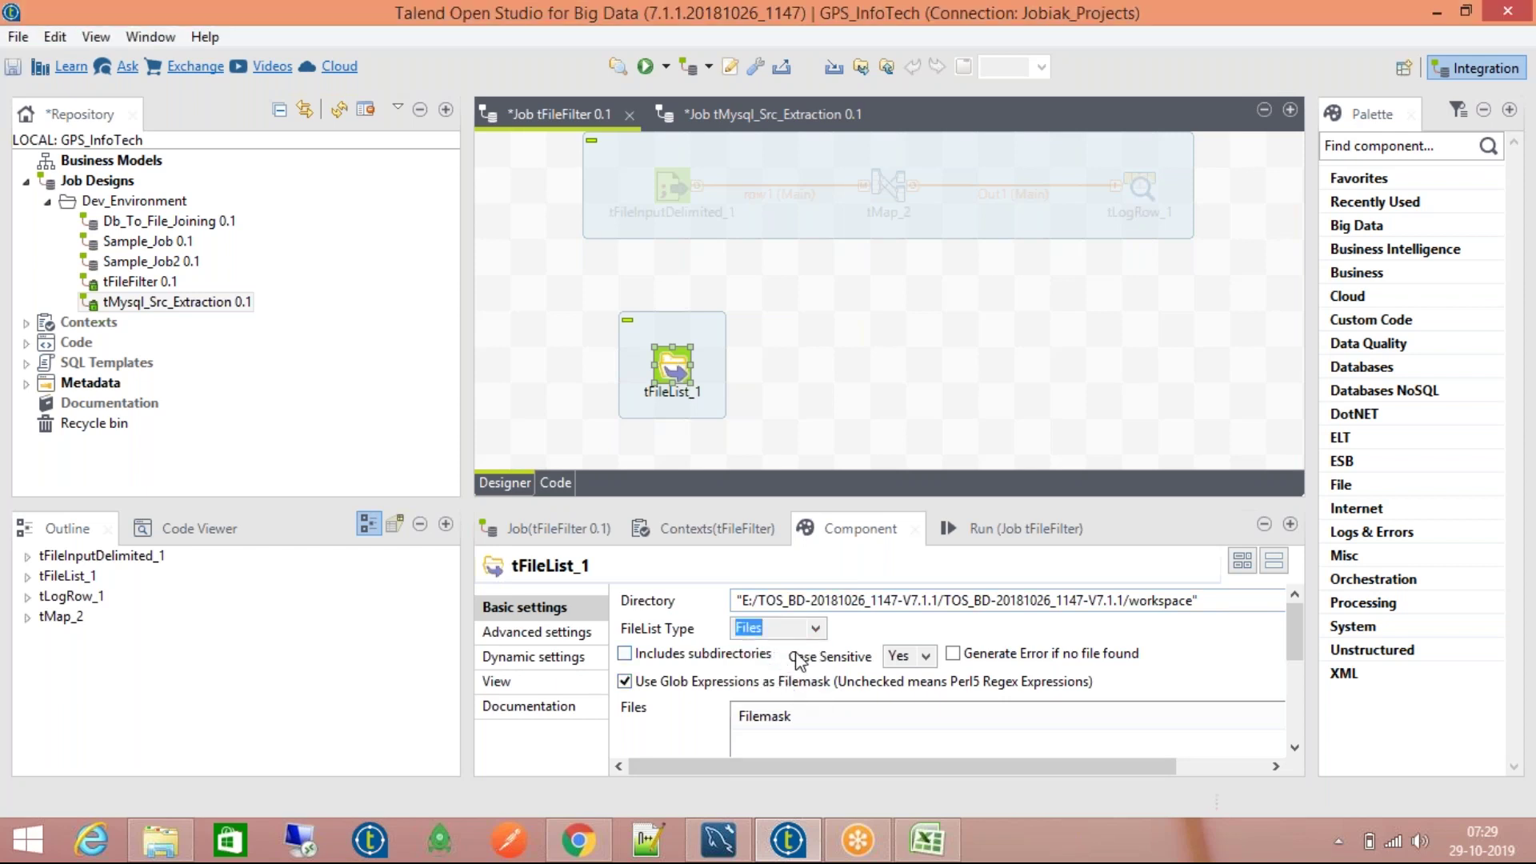
Step: Try the Includes subdirectories, Case Sensitive and Generate Error if no file found options of tFileList_1, restoring their original settings
{"action": "left_click", "coordinate": [745, 661]}
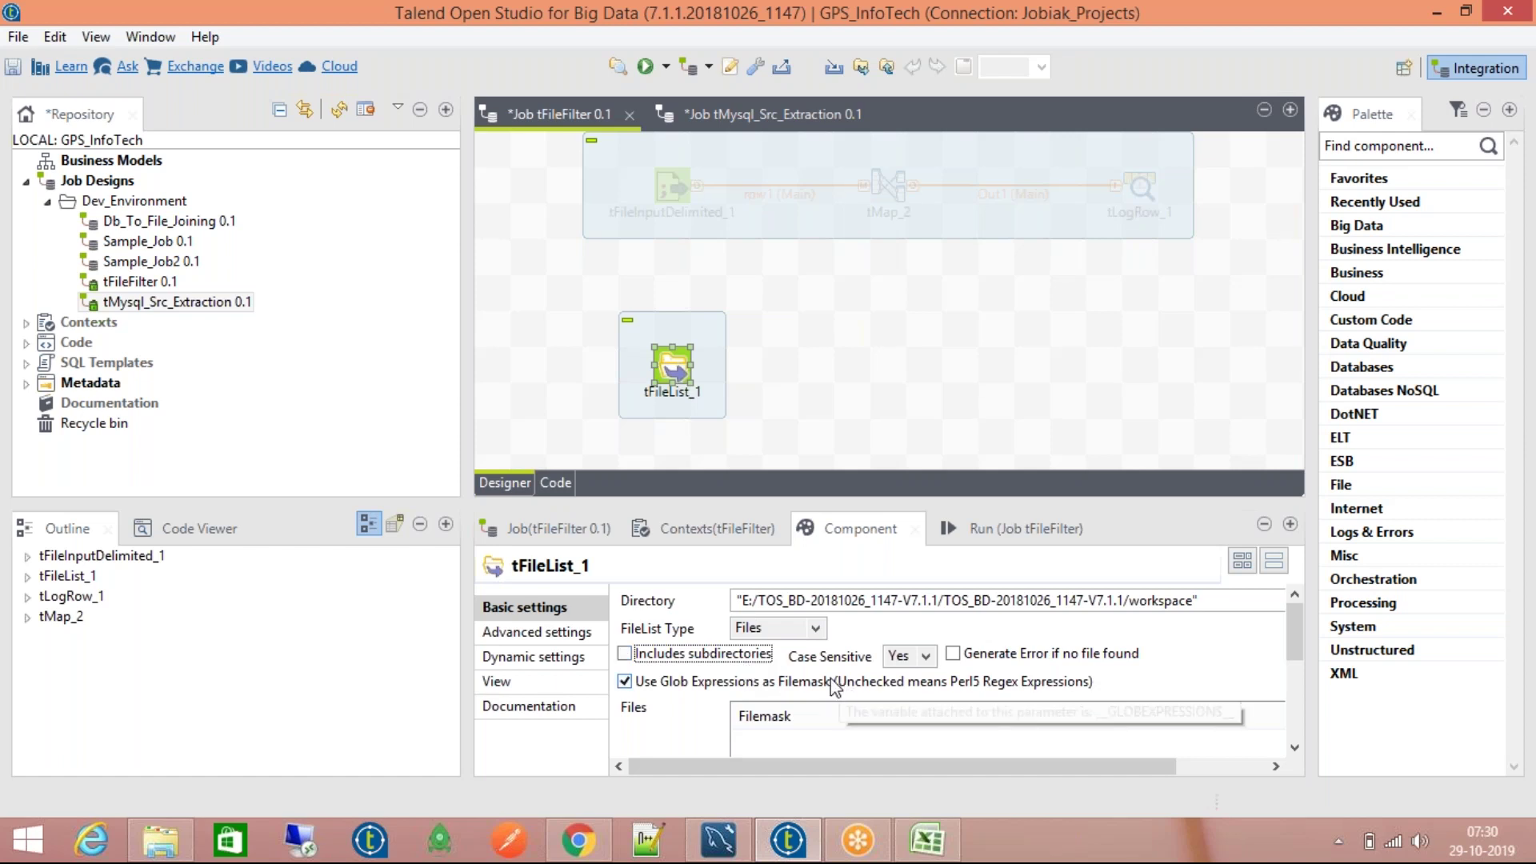
{"action": "left_click", "coordinate": [762, 657]}
{"action": "left_click", "coordinate": [762, 658]}
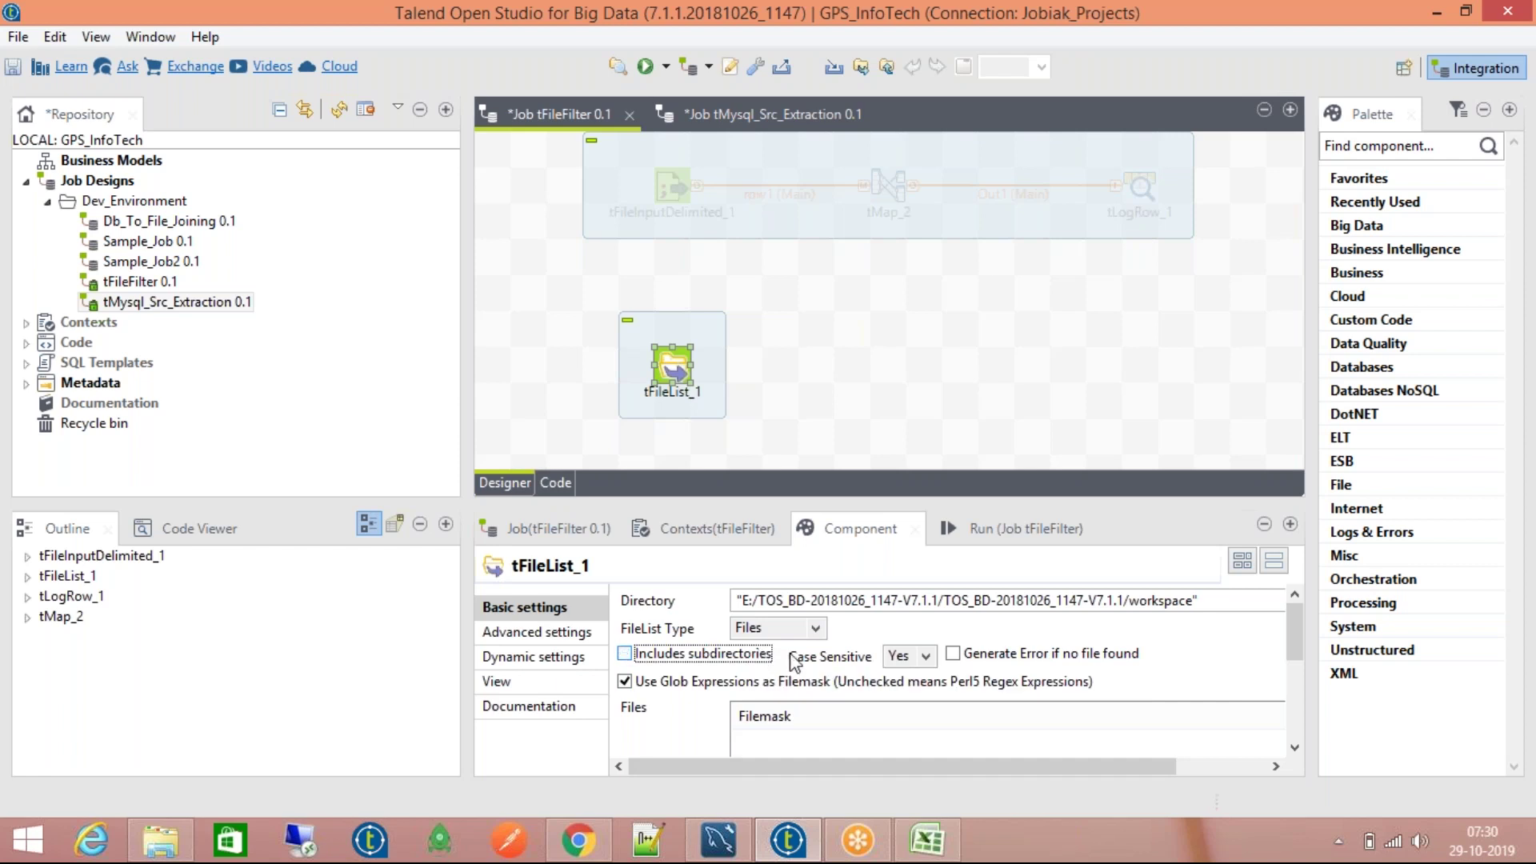
{"action": "left_click", "coordinate": [925, 656]}
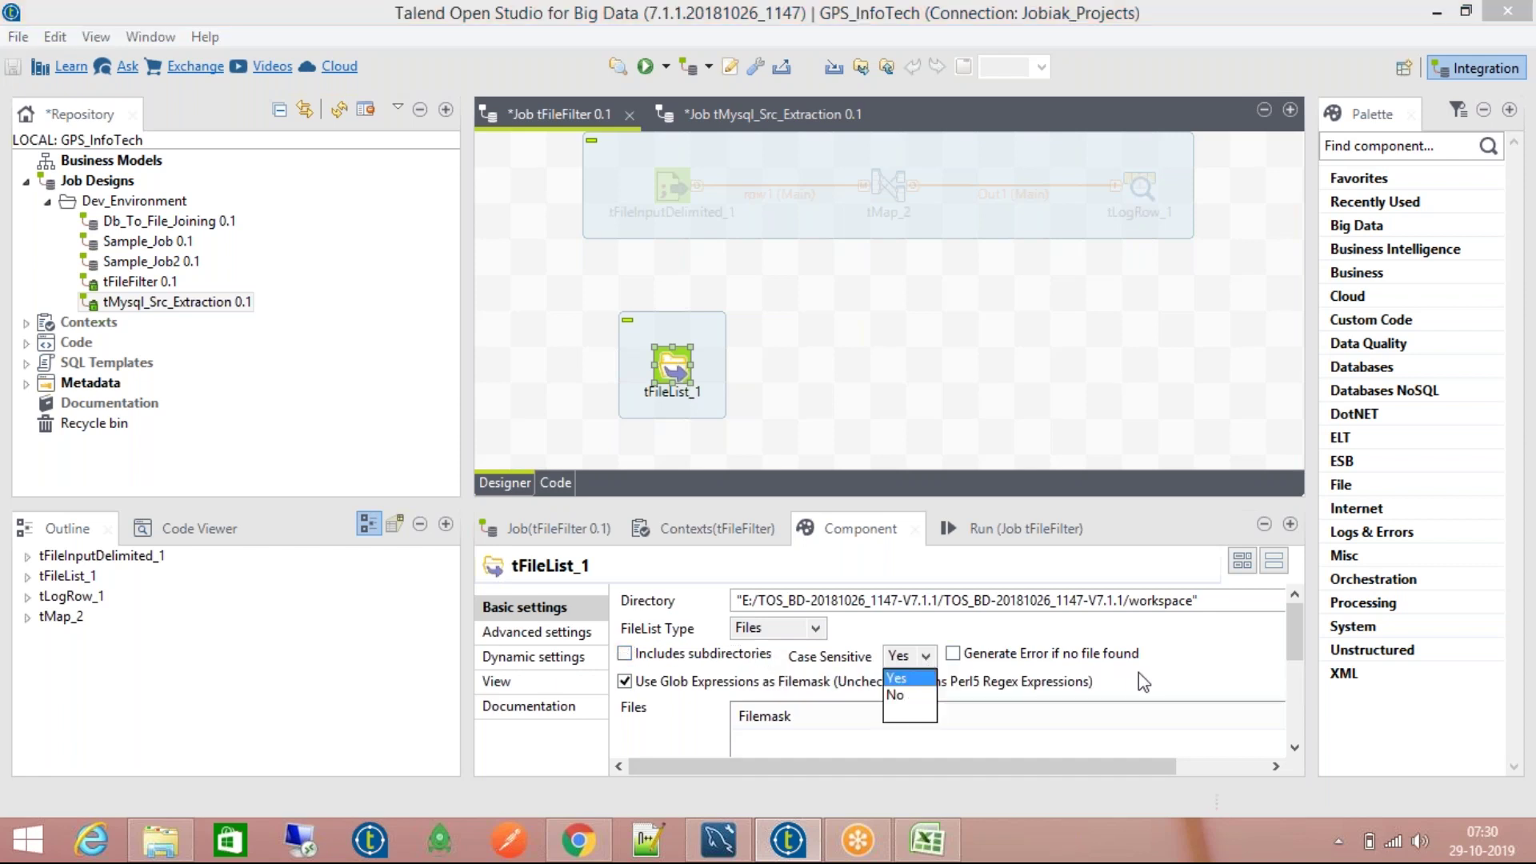
{"action": "left_click", "coordinate": [1195, 674]}
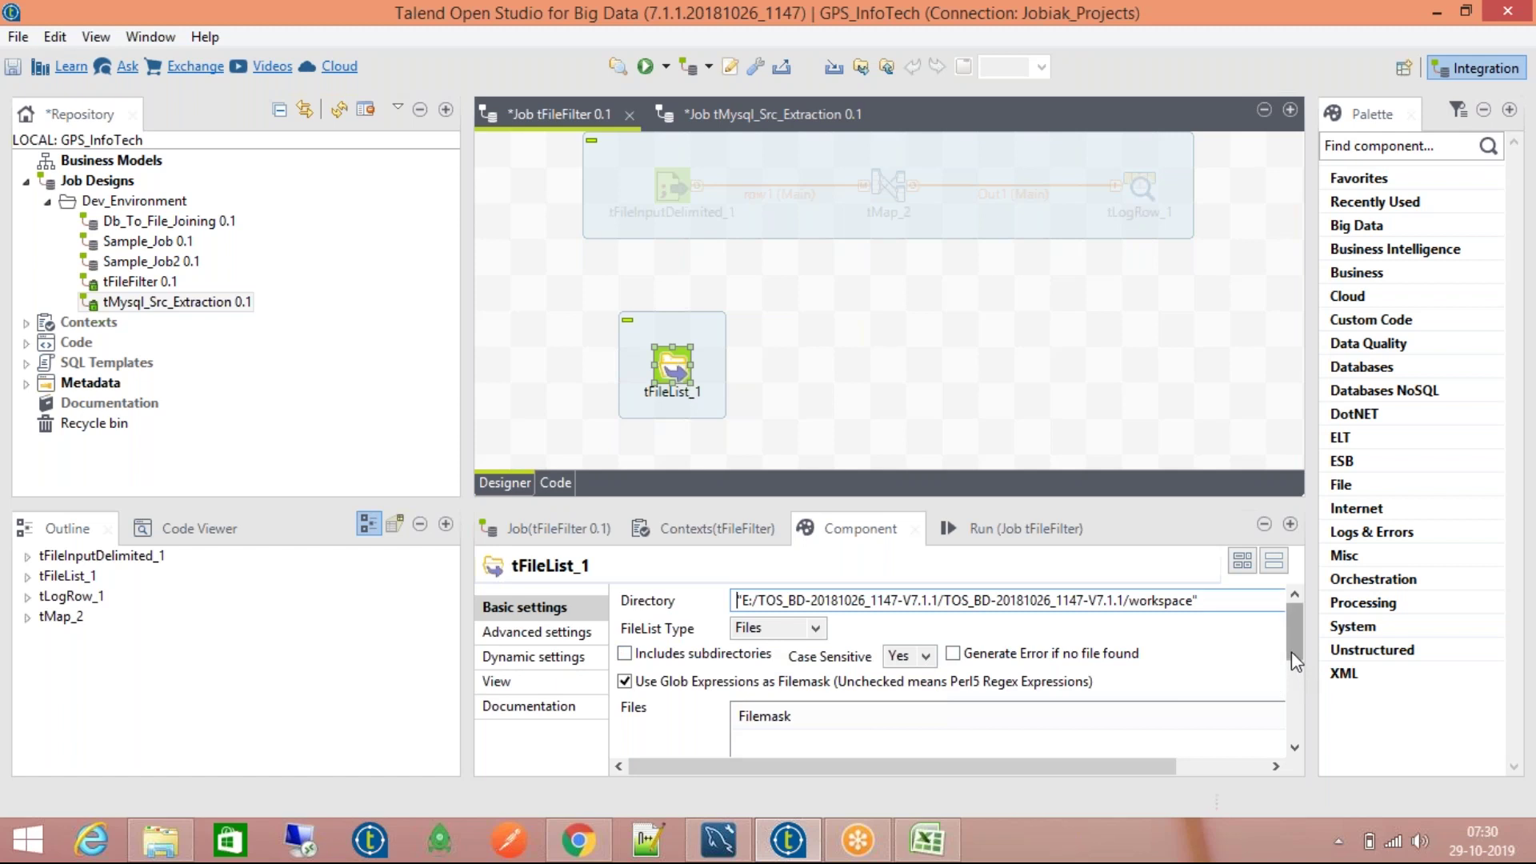
{"action": "scroll", "coordinate": [1291, 651], "scroll_direction": "down", "scroll_amount": 1}
{"action": "left_click", "coordinate": [1084, 634]}
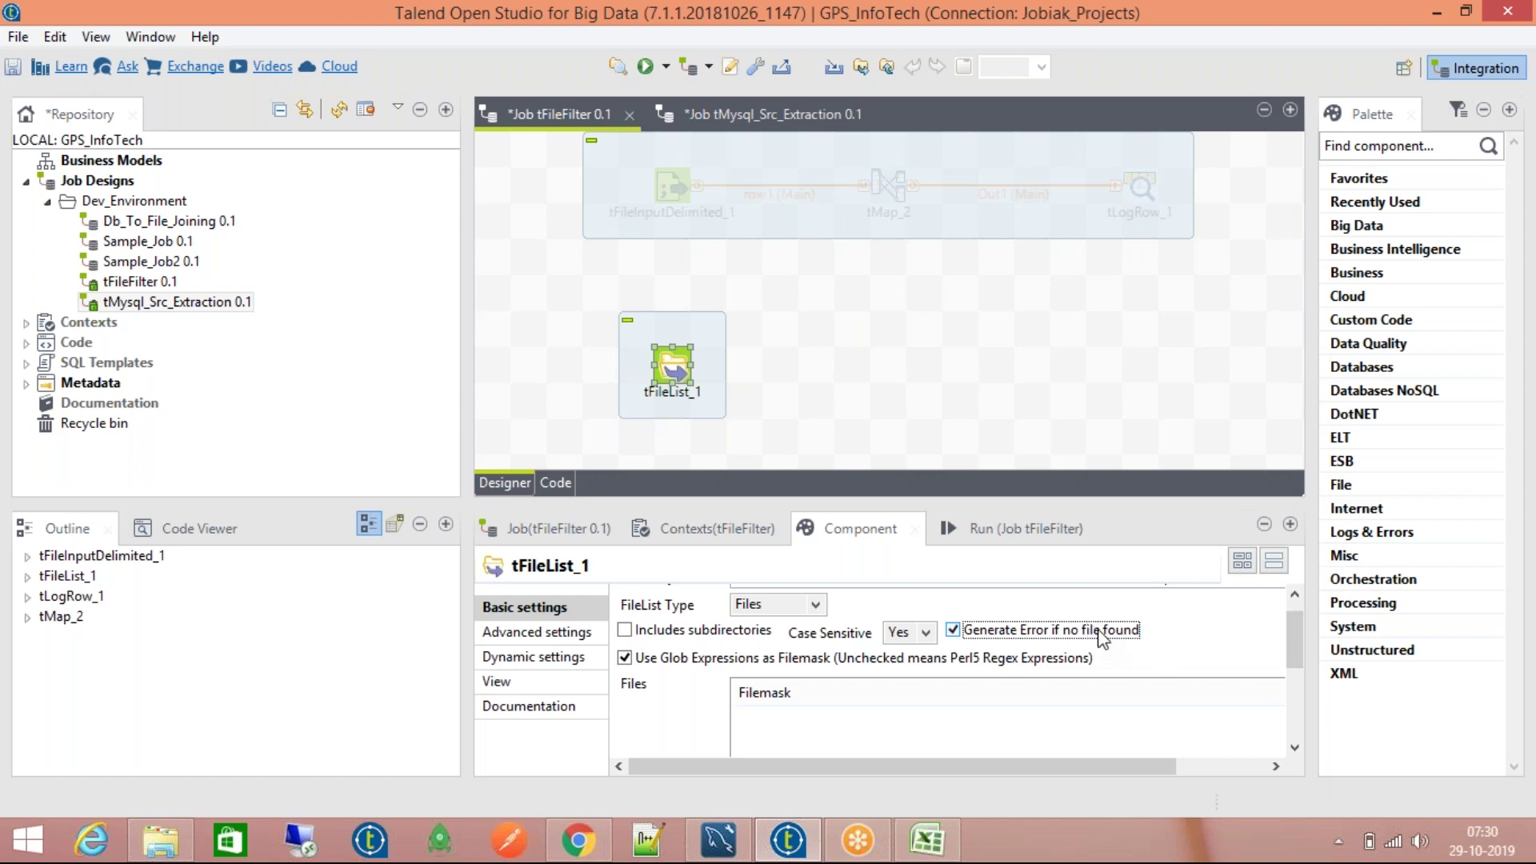
{"action": "left_click", "coordinate": [1104, 638]}
Step: Add a filemask row to the Files table of tFileList_1 and set it to "*"
{"action": "scroll", "coordinate": [1296, 670], "scroll_direction": "down", "scroll_amount": 1}
{"action": "scroll", "coordinate": [1298, 670], "scroll_direction": "down", "scroll_amount": 3}
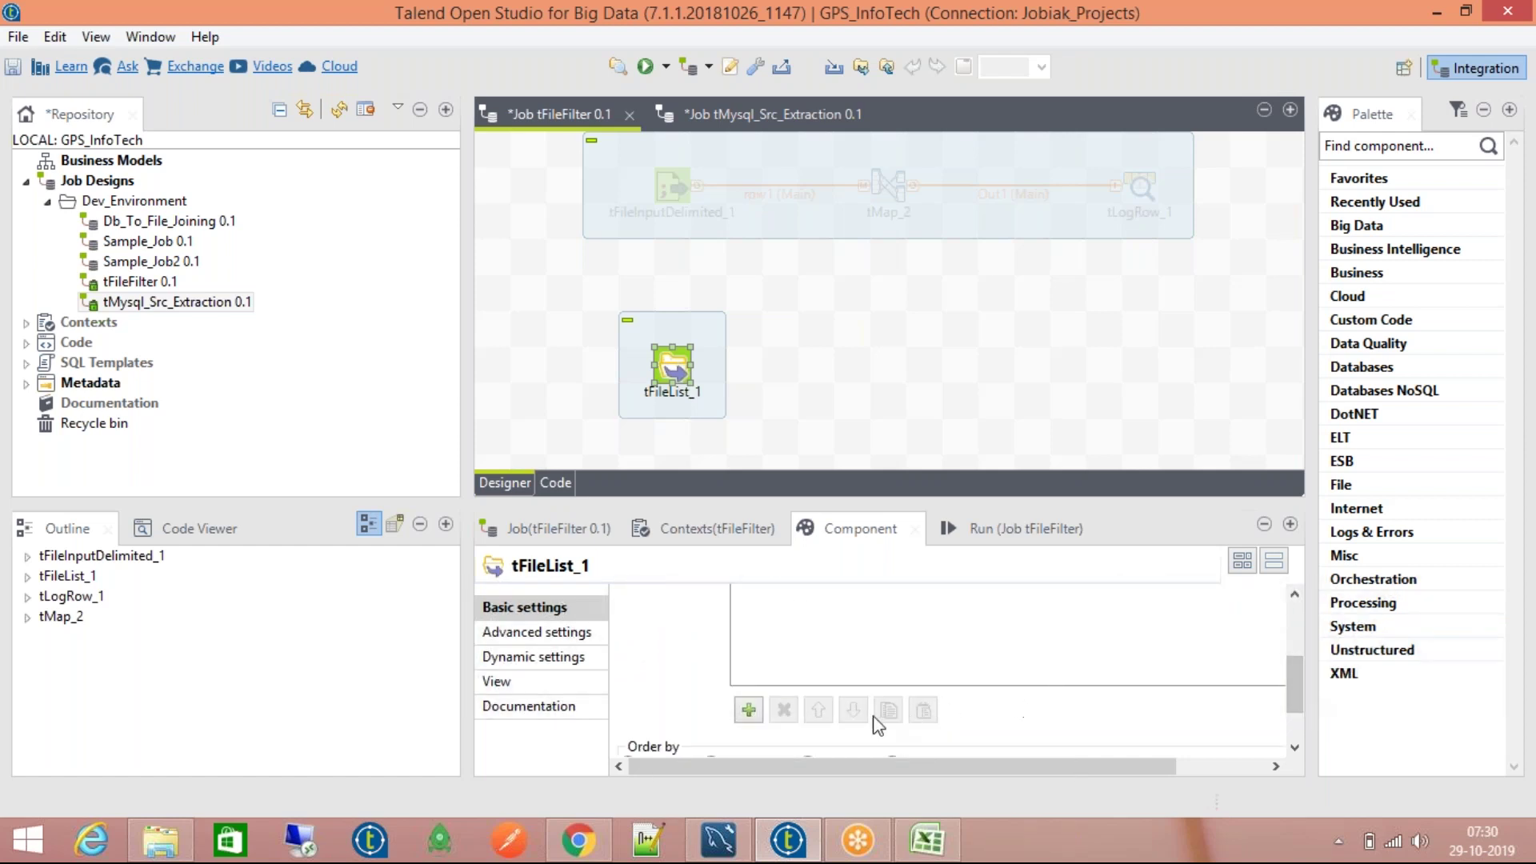
{"action": "left_click", "coordinate": [749, 709]}
{"action": "mouse_move", "coordinate": [1288, 676]}
{"action": "left_mouse_down"}
{"action": "mouse_move", "coordinate": [1280, 621]}
{"action": "mouse_move", "coordinate": [1280, 650]}
{"action": "left_mouse_up"}
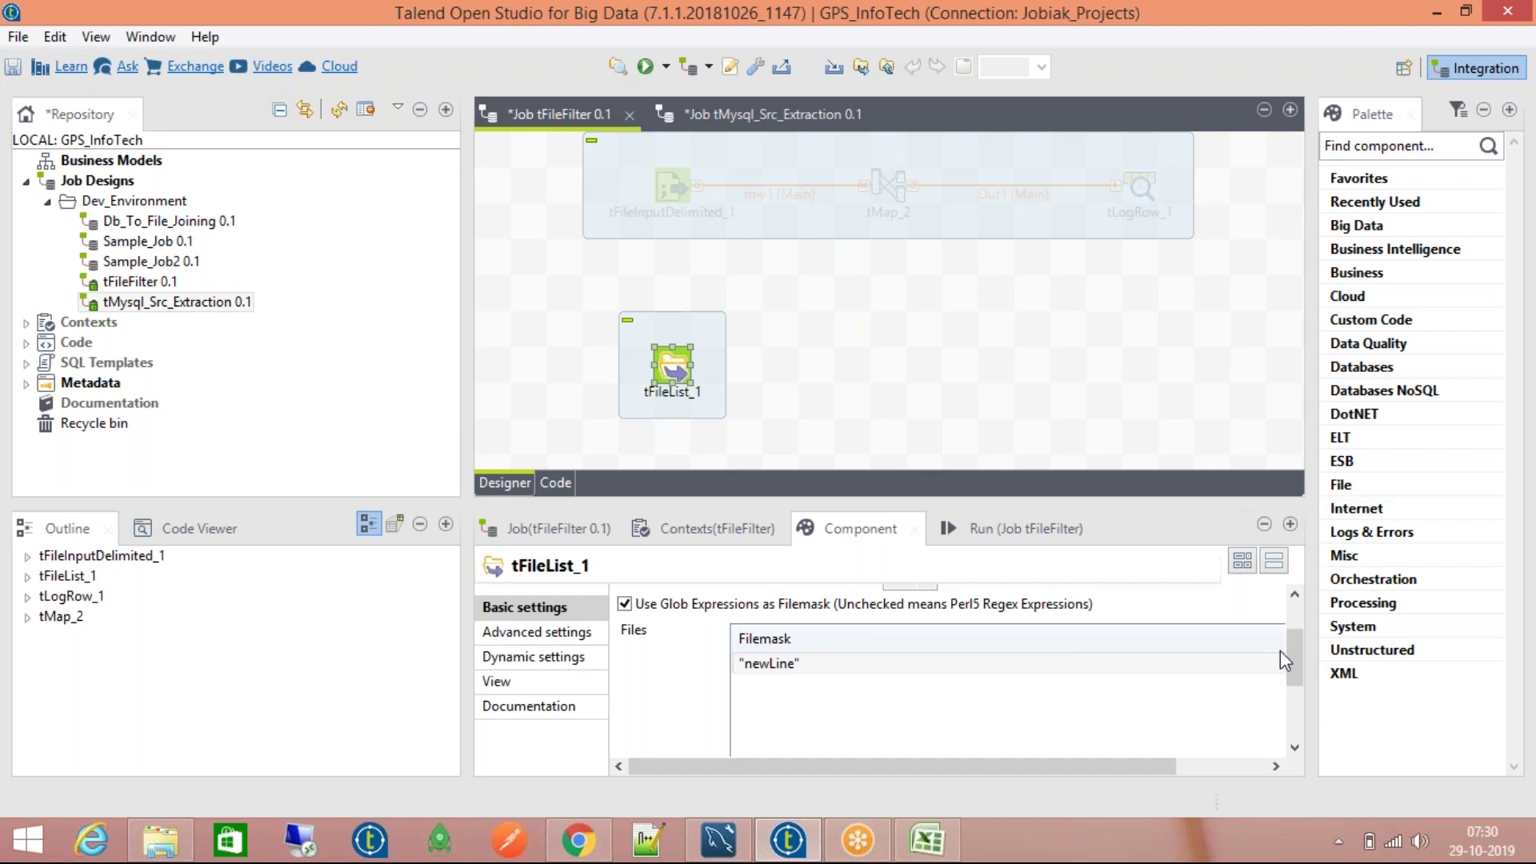
{"action": "left_click", "coordinate": [1280, 656]}
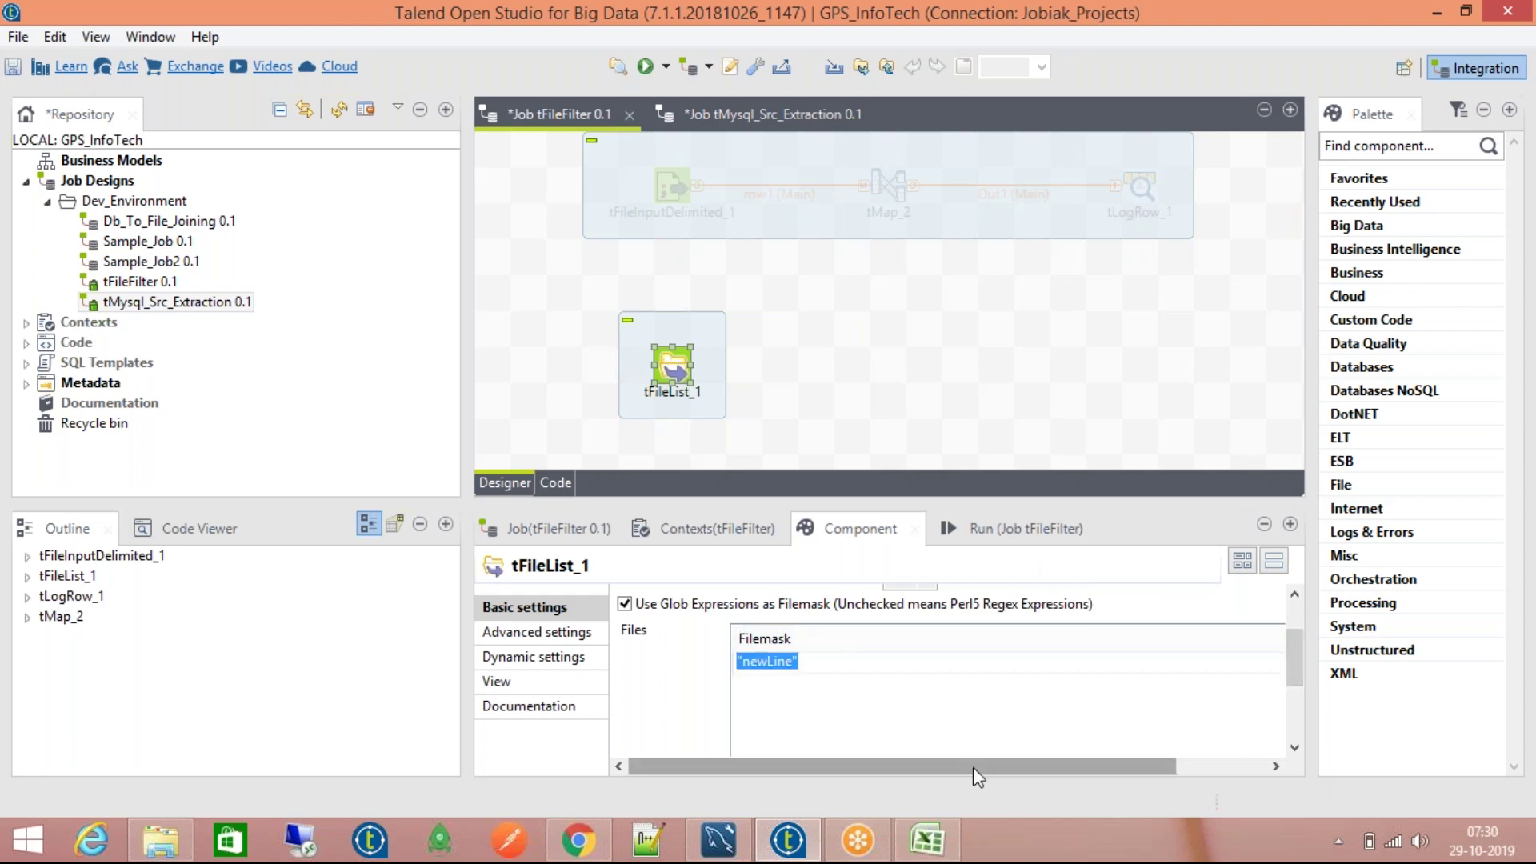
{"action": "type", "text": "\"*\""}
Step: Try ordering the tFileList_1 files by file size and by file name, and return to the default order
{"action": "left_click_drag", "start_coordinate": [1294, 670], "coordinate": [1302, 736]}
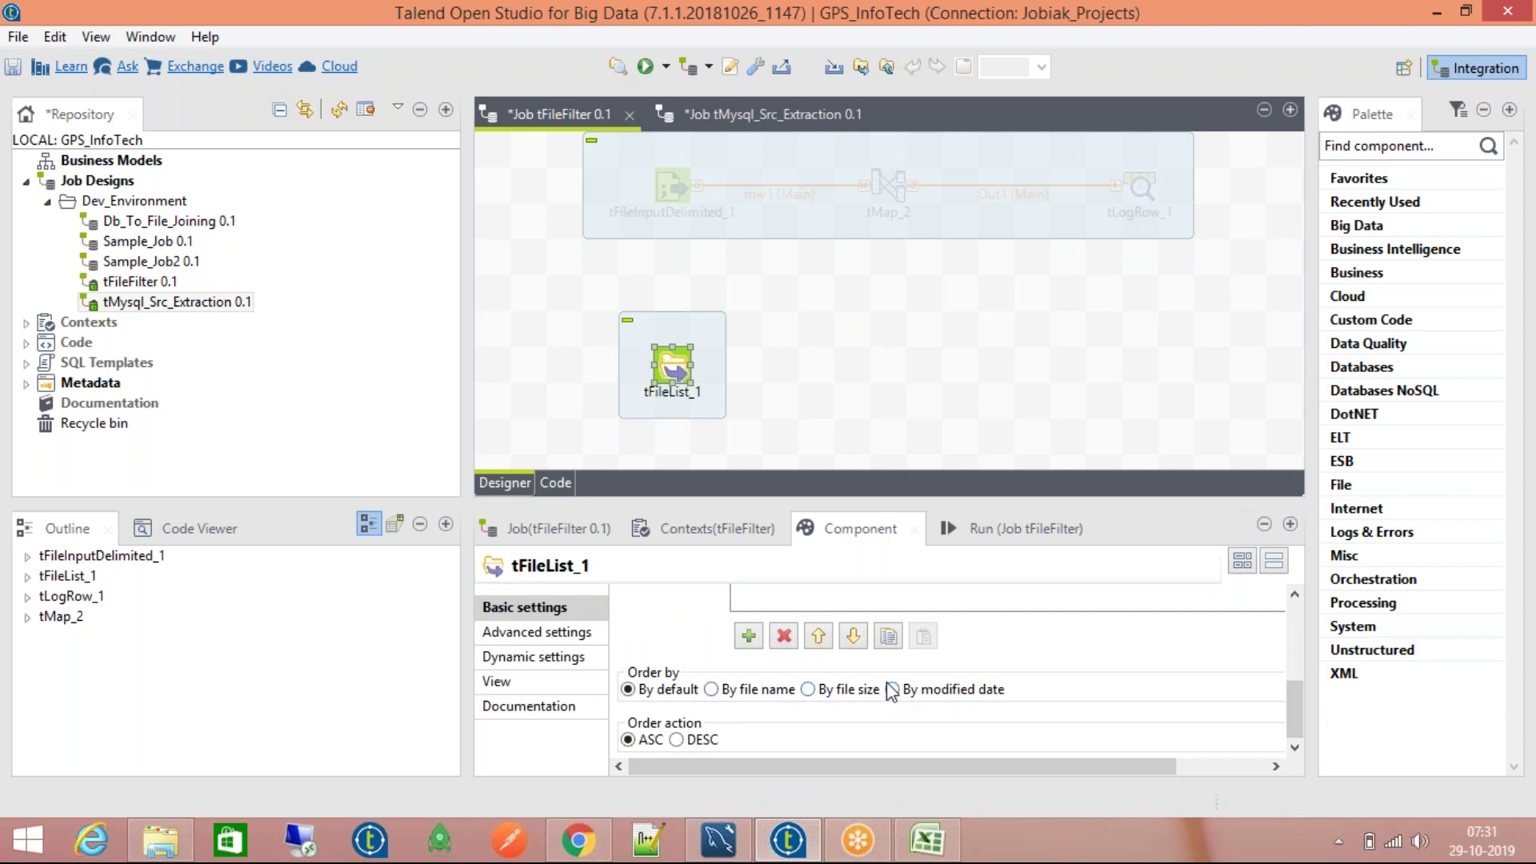
{"action": "left_click", "coordinate": [809, 690]}
{"action": "left_click", "coordinate": [759, 690]}
{"action": "left_click", "coordinate": [658, 692]}
Step: Enable the exclude filemask in the advanced settings of tFileList_1, with "*.txt" as the mask
{"action": "left_click", "coordinate": [566, 637]}
{"action": "left_click", "coordinate": [648, 598]}
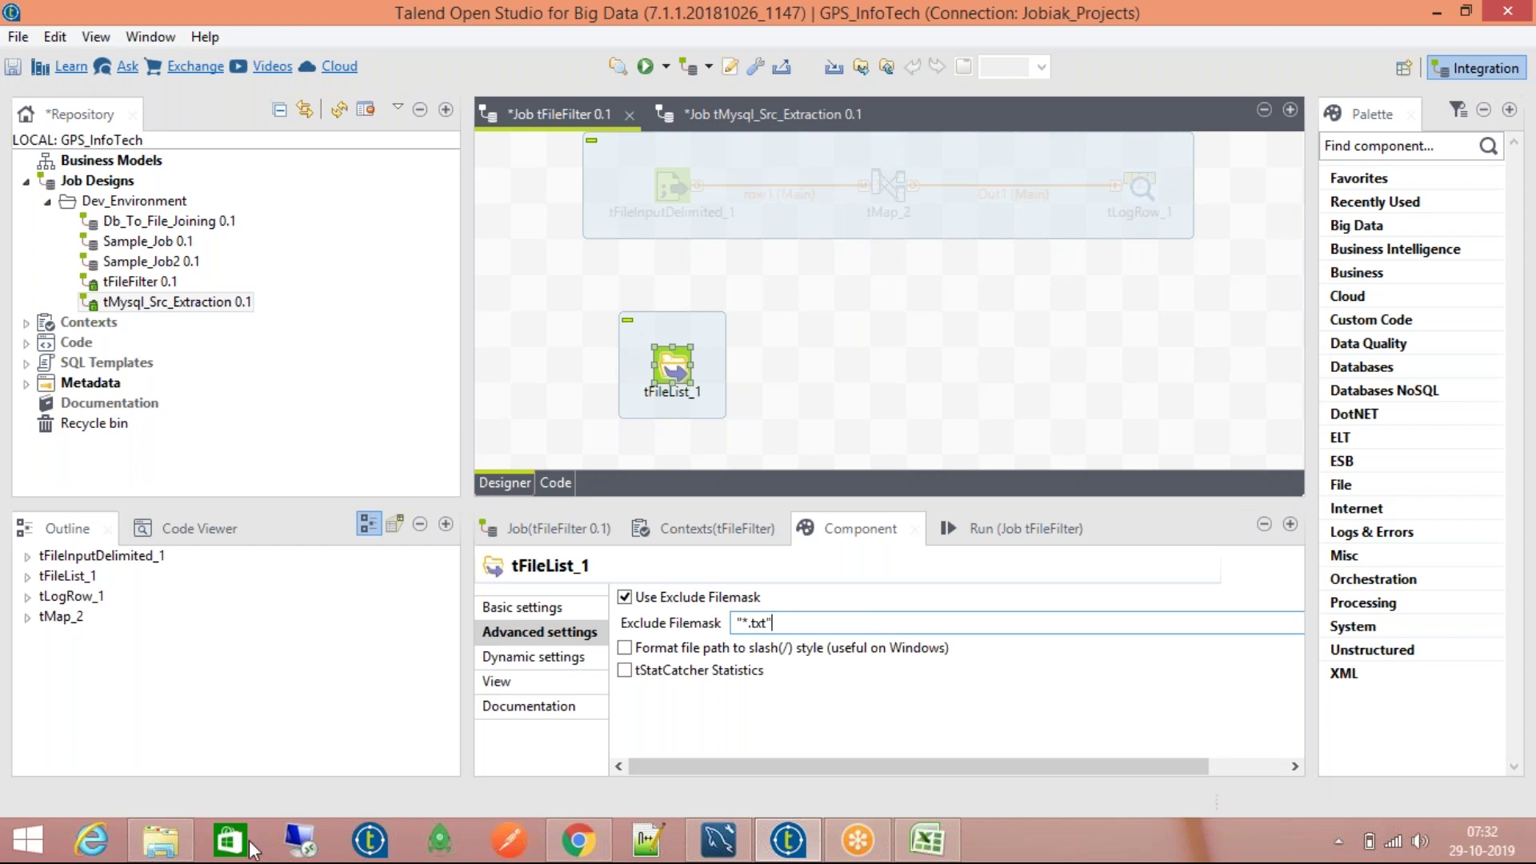
Step: Switch to File Explorer and duplicate the OutputReject file in the FileList folder
{"action": "left_click", "coordinate": [189, 837]}
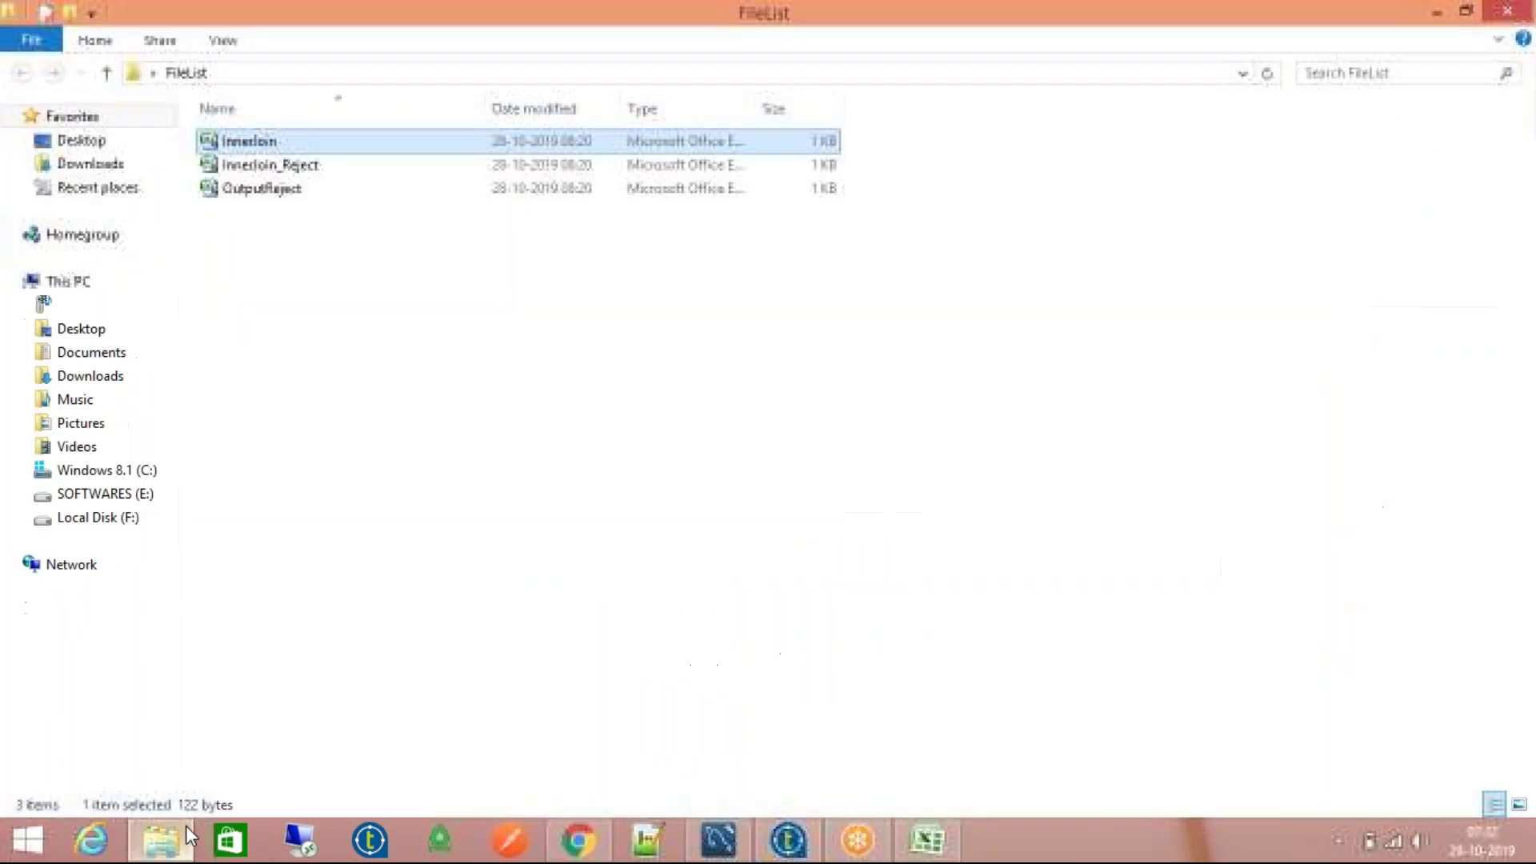
{"action": "left_click", "coordinate": [505, 195]}
{"action": "key", "text": "ctrl+c"}
{"action": "key", "text": "ctrl+v"}
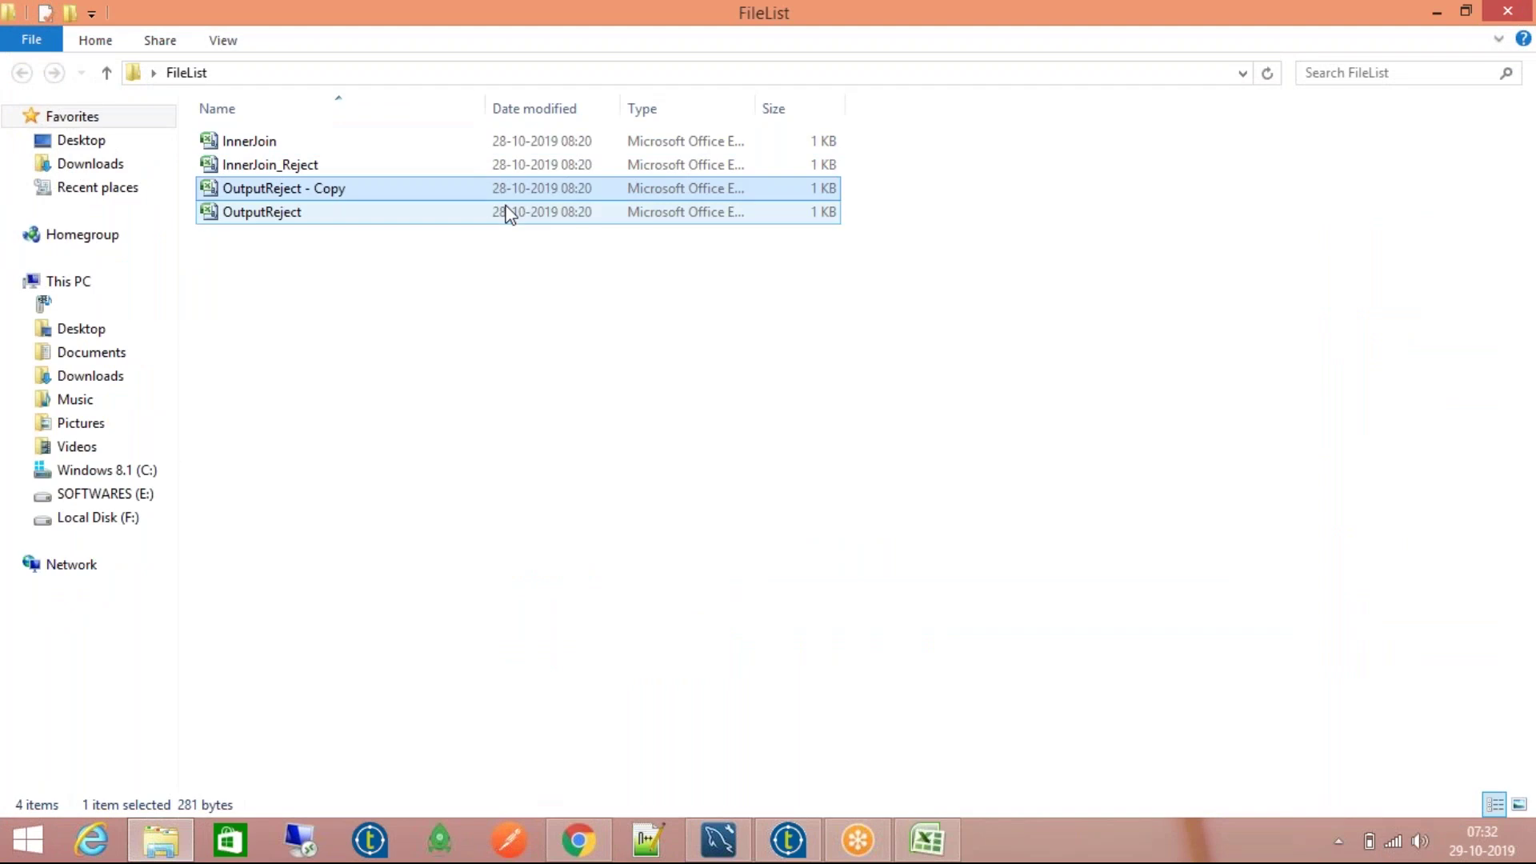
Step: Rename the OutputReject copy as OutputReject_28102019
{"action": "key", "text": "F2"}
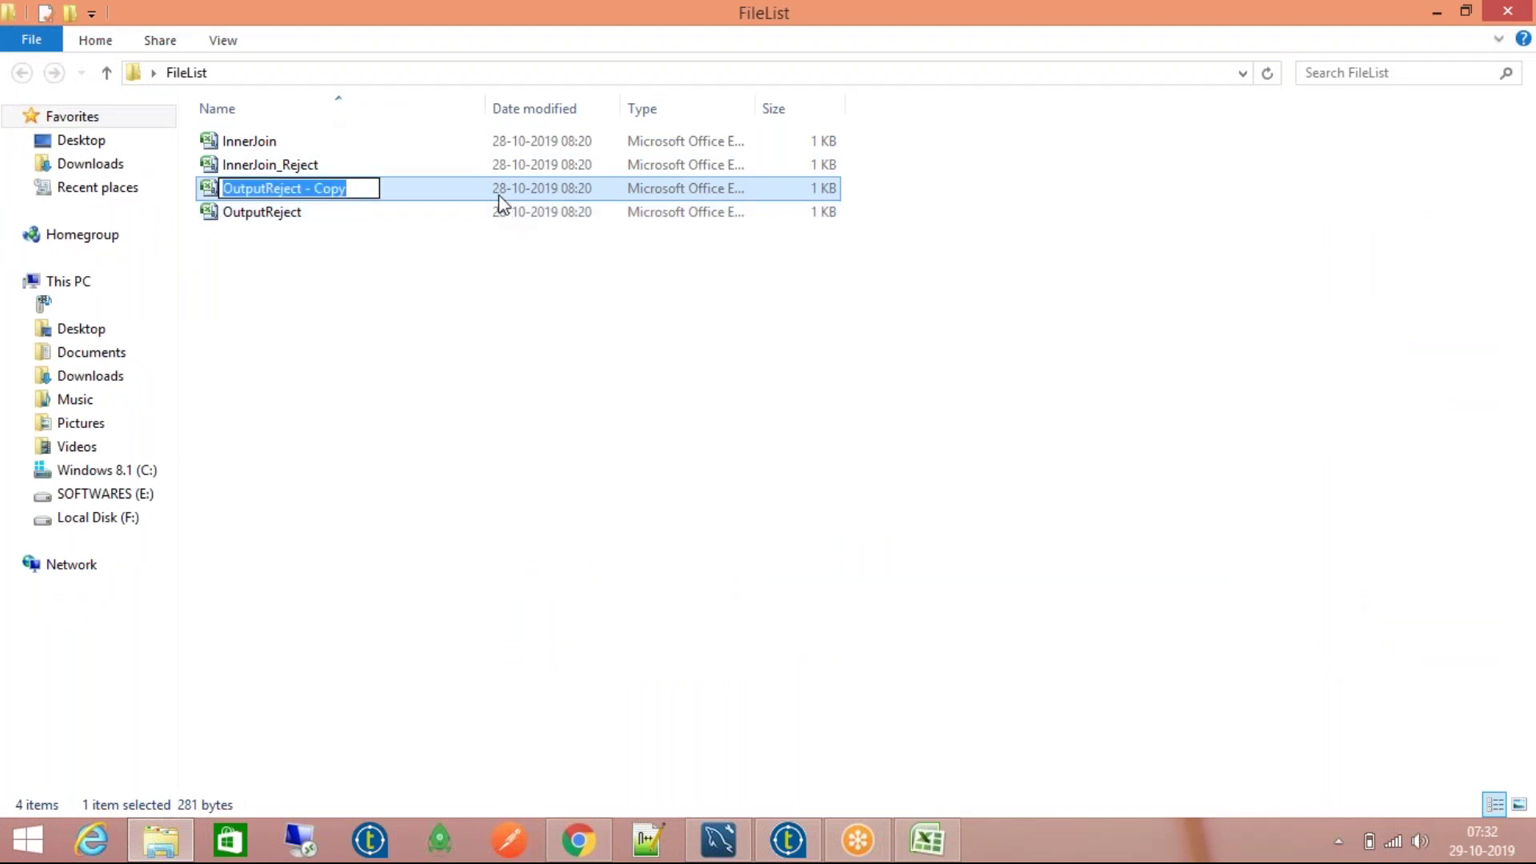
{"action": "key", "text": "End"}
{"action": "key", "text": "BackSpace"}
{"action": "key", "text": "BackSpace"}
{"action": "key", "text": "BackSpace"}
{"action": "key", "text": "BackSpace"}
{"action": "key", "text": "BackSpace"}
{"action": "key", "text": "BackSpace"}
{"action": "key", "text": "BackSpace"}
{"action": "key", "text": "BackSpace"}
{"action": "type", "text": "t_"}
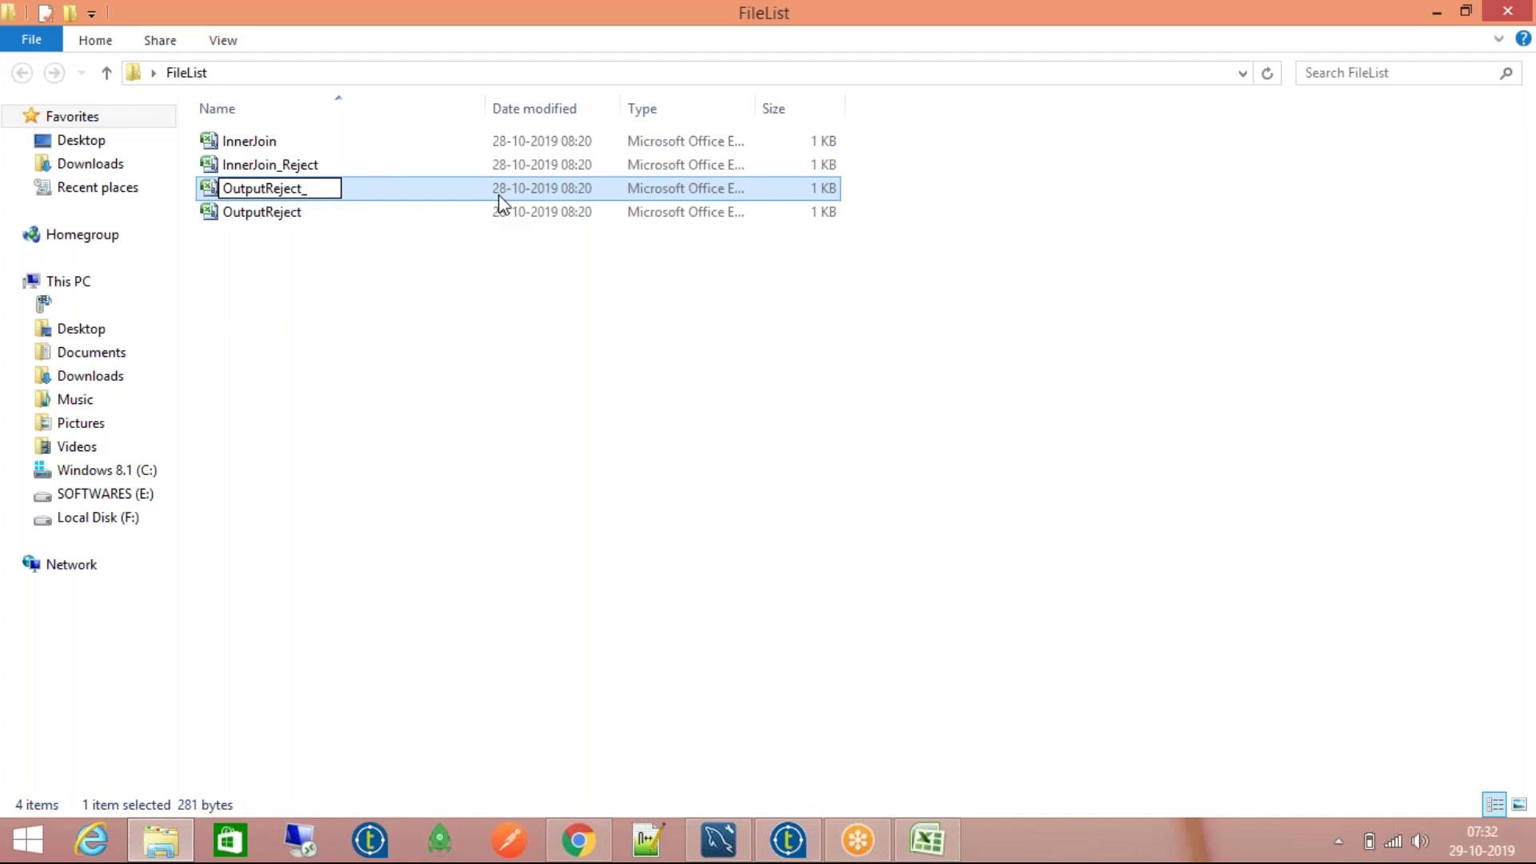
{"action": "type", "text": "28102019"}
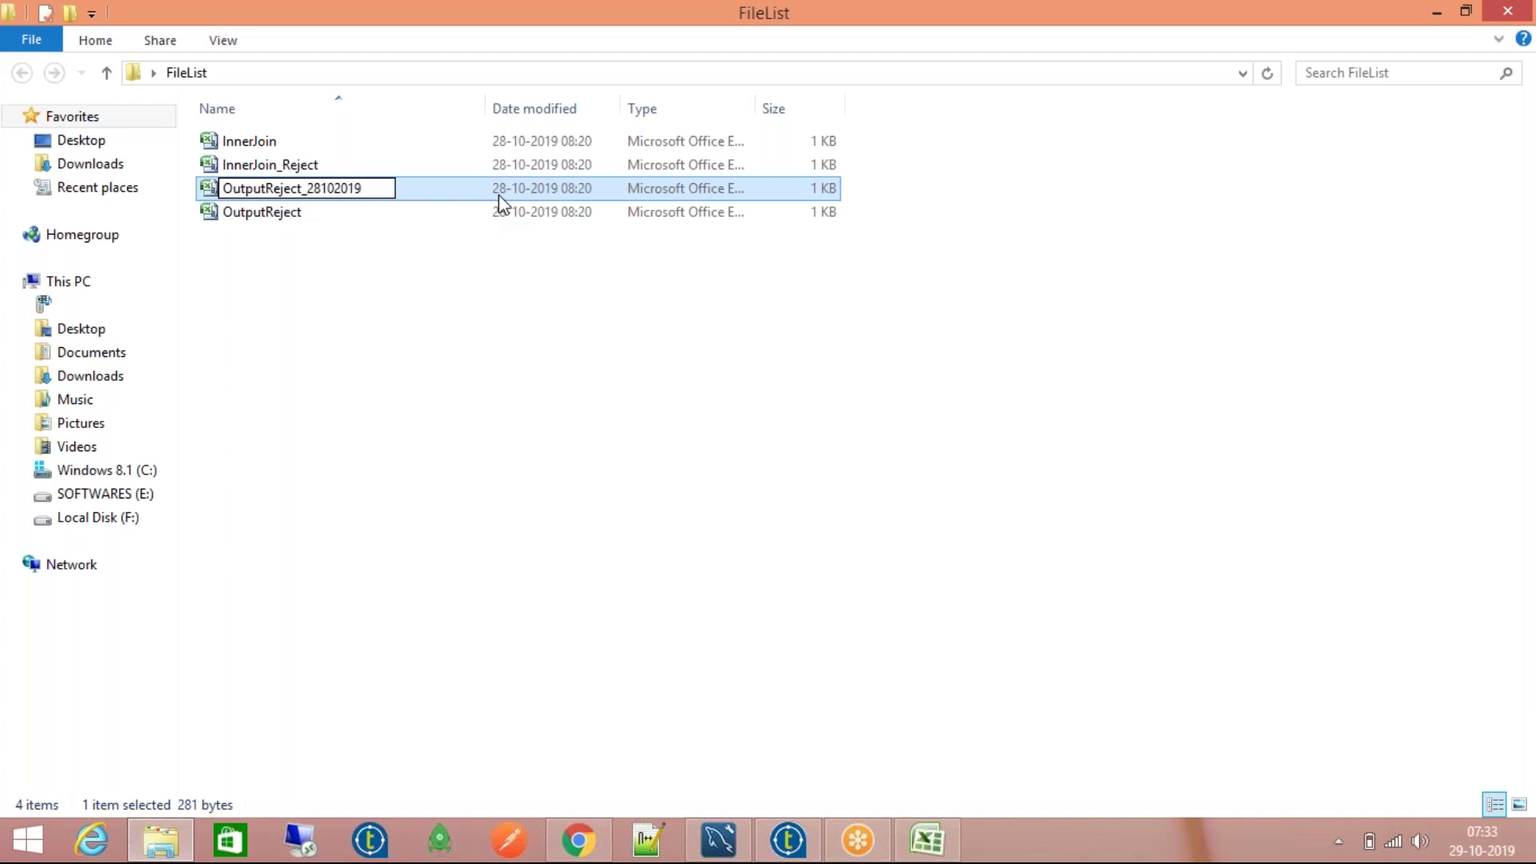
{"action": "key", "text": "Return"}
Step: Rename the OutputReject_28102019 file as DailyData
{"action": "left_click", "coordinate": [498, 194]}
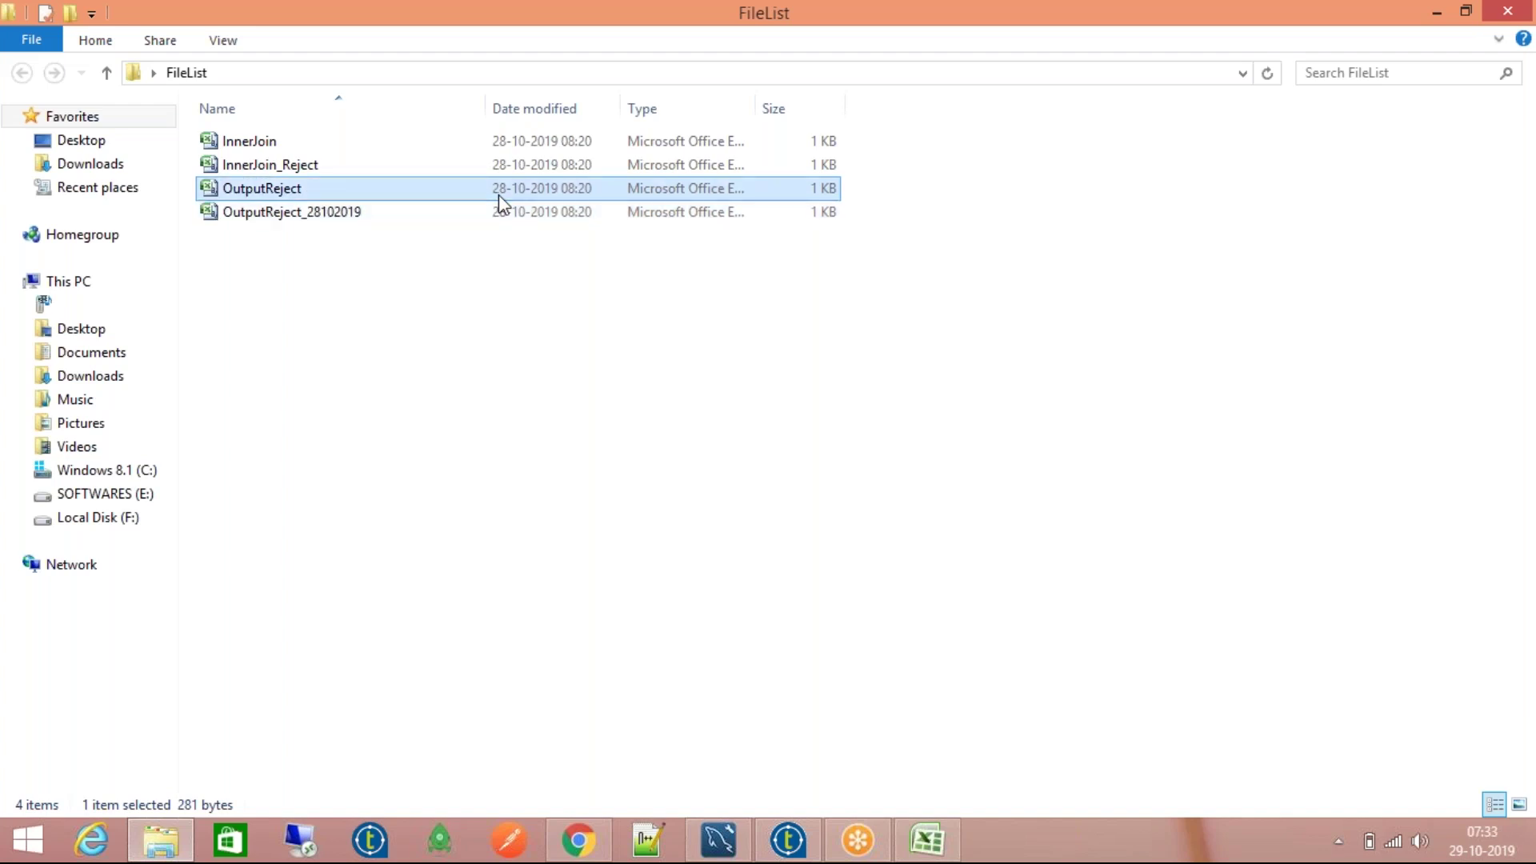
{"action": "key", "text": "Down"}
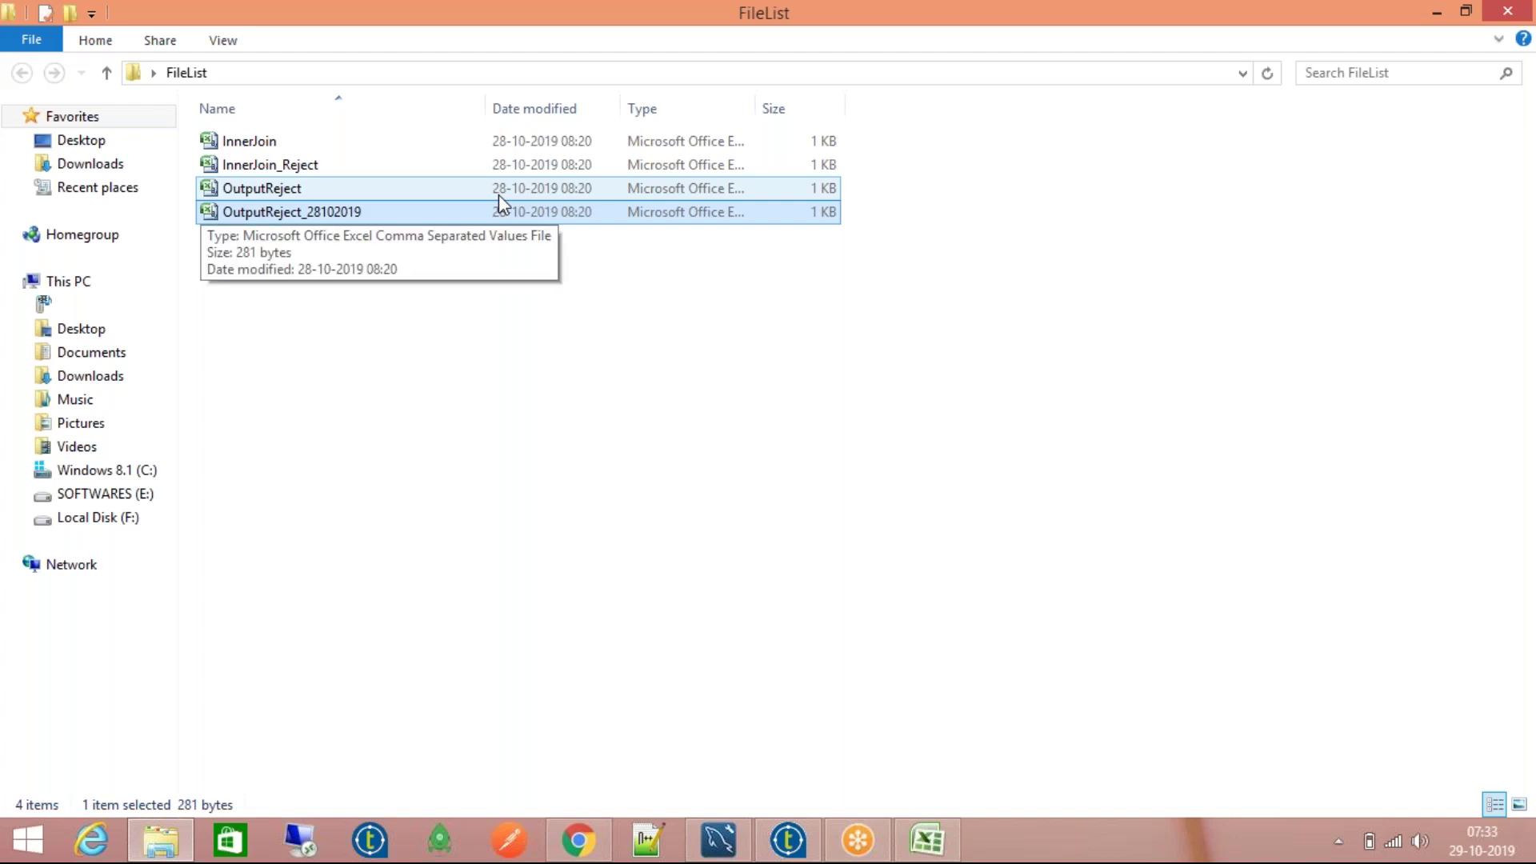
{"action": "key", "text": "F2"}
{"action": "key", "text": "End"}
{"action": "key", "text": "BackSpace"}
{"action": "key", "text": "BackSpace"}
{"action": "key", "text": "BackSpace"}
{"action": "key", "text": "BackSpace"}
{"action": "key", "text": "BackSpace"}
{"action": "key", "text": "BackSpace"}
{"action": "key", "text": "BackSpace"}
{"action": "key", "text": "BackSpace"}
{"action": "key", "text": "BackSpace"}
{"action": "key", "text": "BackSpace"}
{"action": "key", "text": "BackSpace"}
{"action": "key", "text": "BackSpace"}
{"action": "key", "text": "BackSpace"}
{"action": "key", "text": "BackSpace"}
{"action": "key", "text": "BackSpace"}
{"action": "key", "text": "BackSpace"}
{"action": "key", "text": "BackSpace"}
{"action": "key", "text": "BackSpace"}
{"action": "key", "text": "BackSpace"}
{"action": "key", "text": "BackSpace"}
{"action": "key", "text": "BackSpace"}
{"action": "type", "text": "DailyData"}
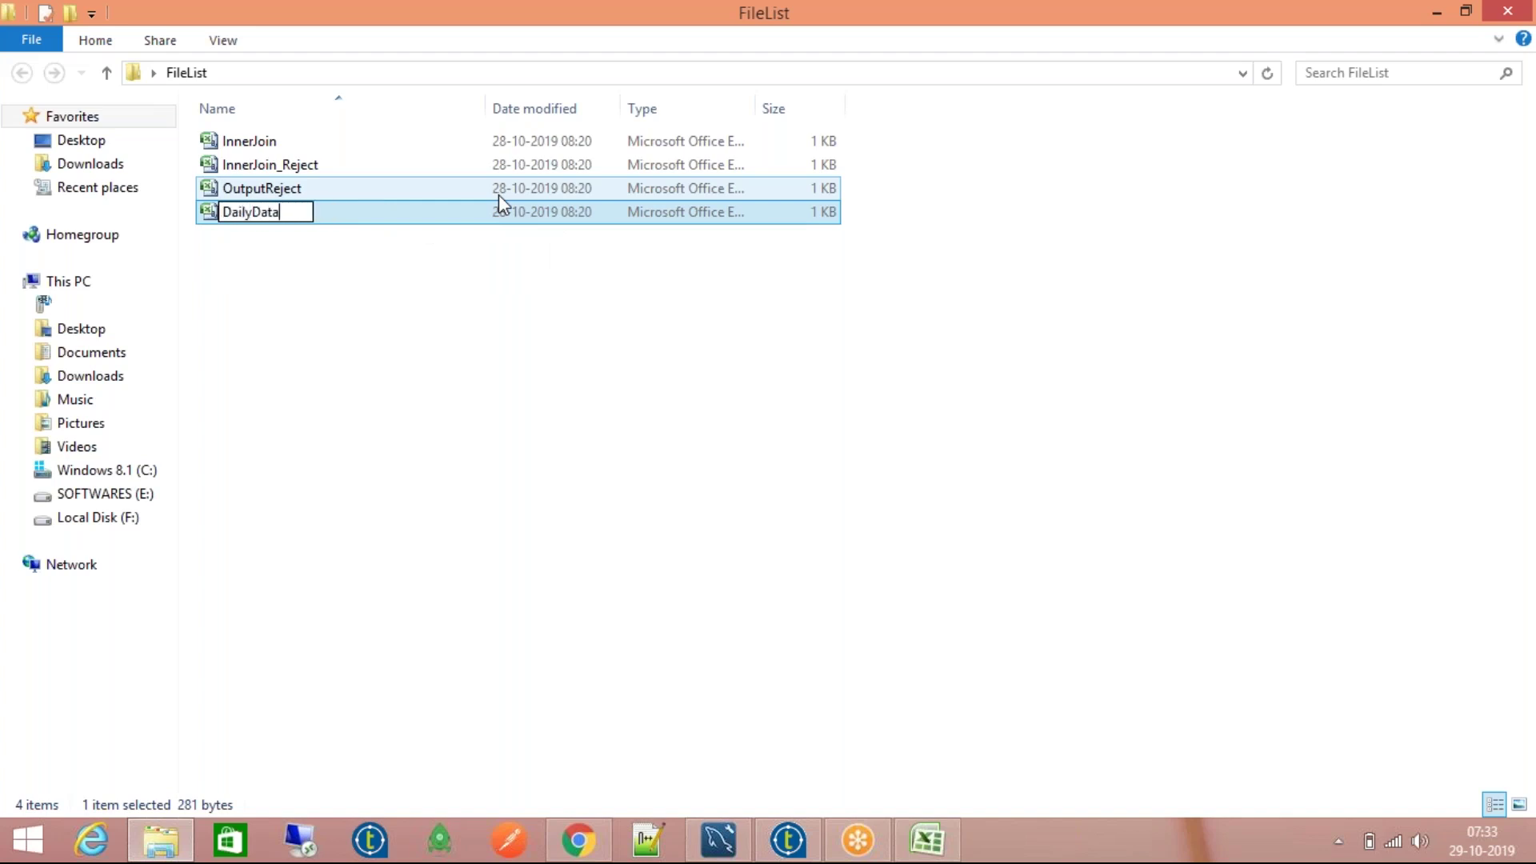
{"action": "key", "text": "Return"}
Step: Append a date to the DailyData file's name so that it reads DailyData_29102019
{"action": "key", "text": "Down"}
{"action": "key", "text": "Up"}
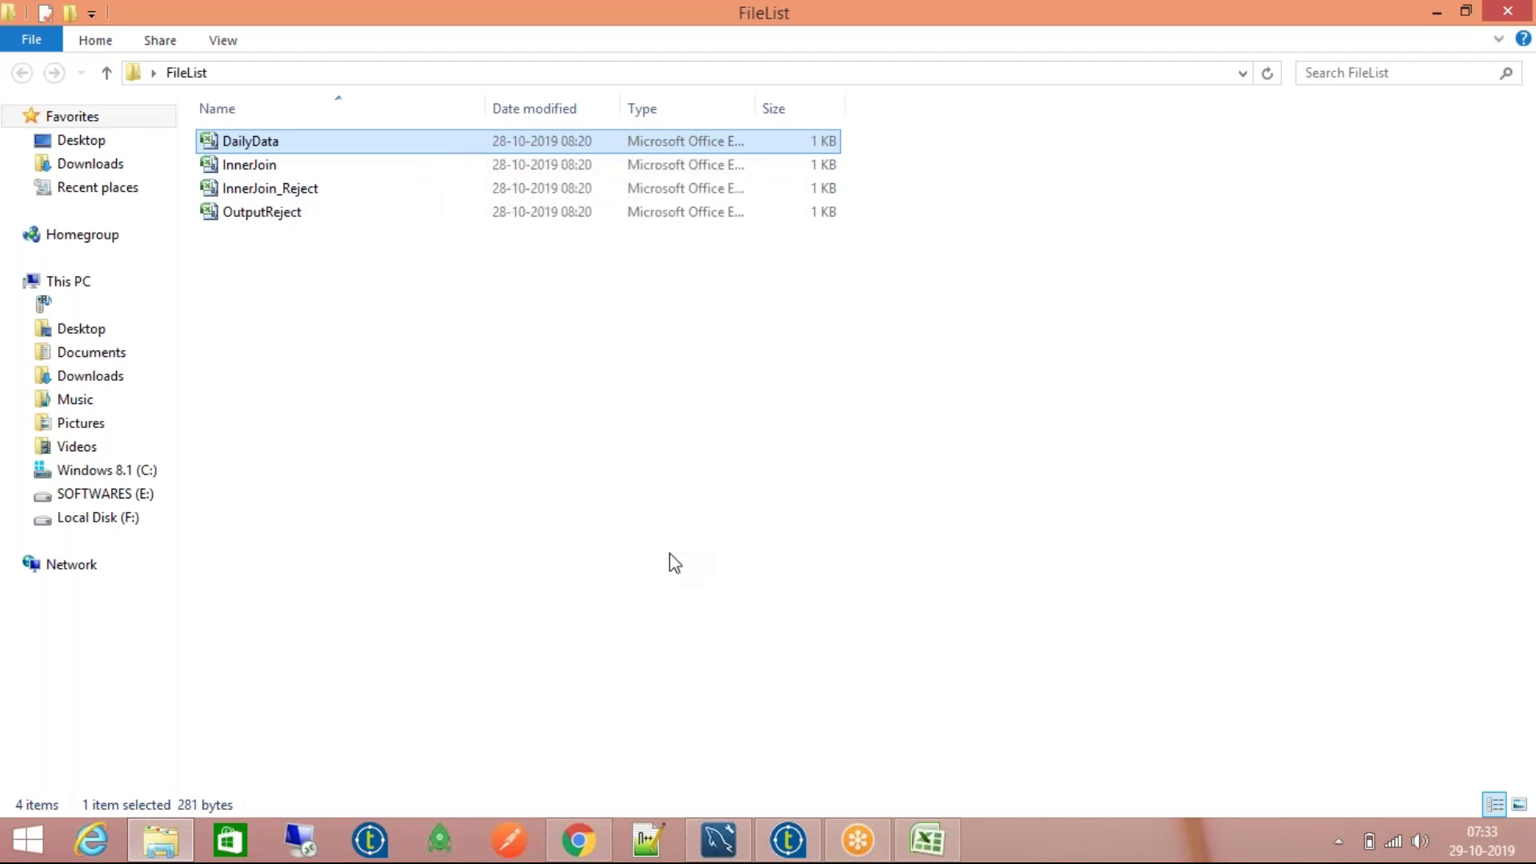
{"action": "key", "text": "F2"}
{"action": "key", "text": "End"}
{"action": "type", "text": "_"}
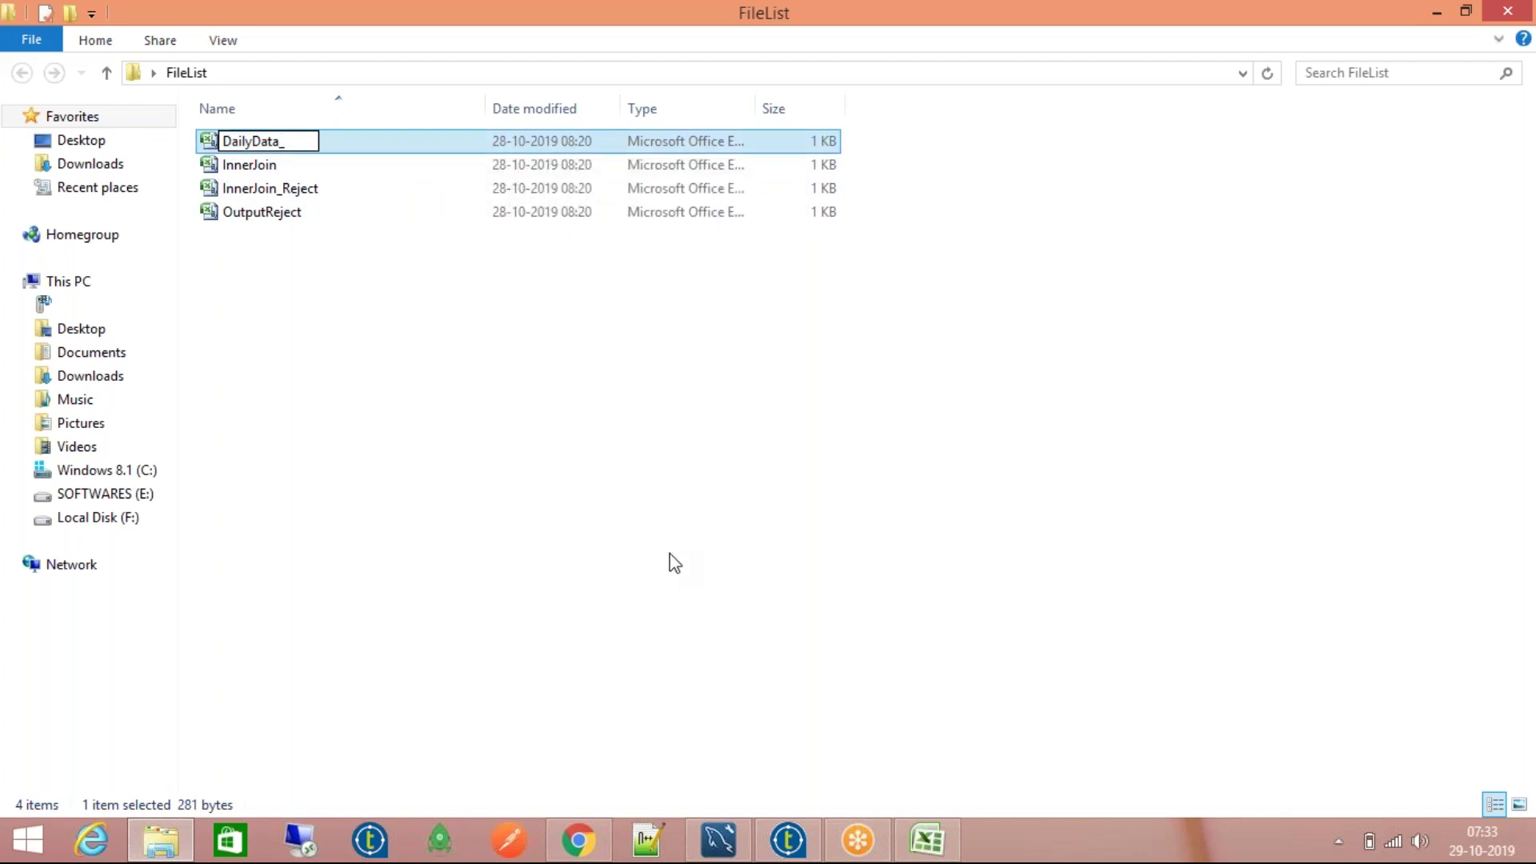
{"action": "type", "text": "29102019"}
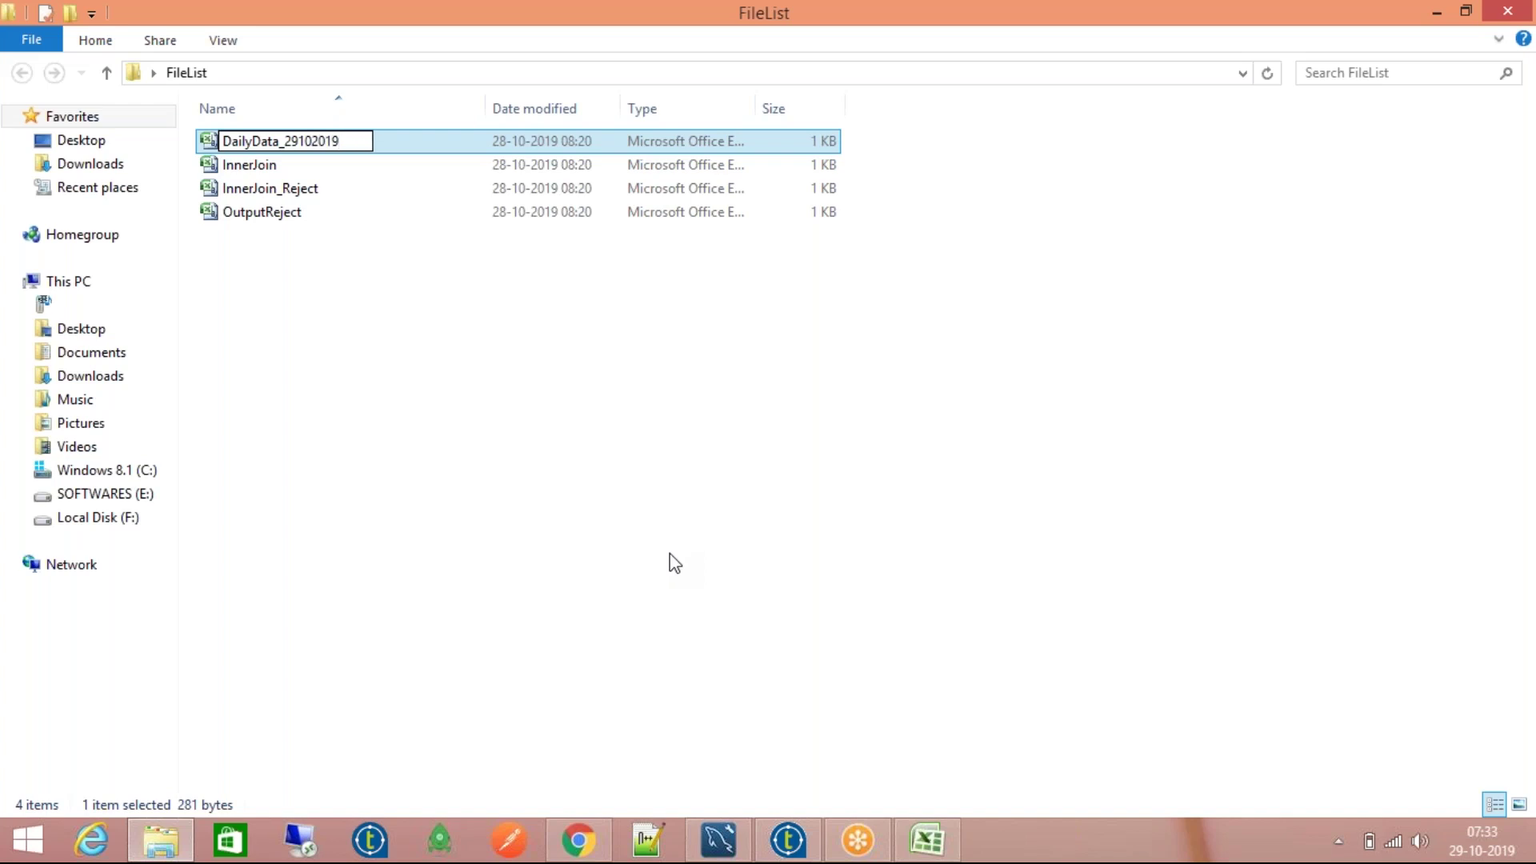
{"action": "key", "text": "Return"}
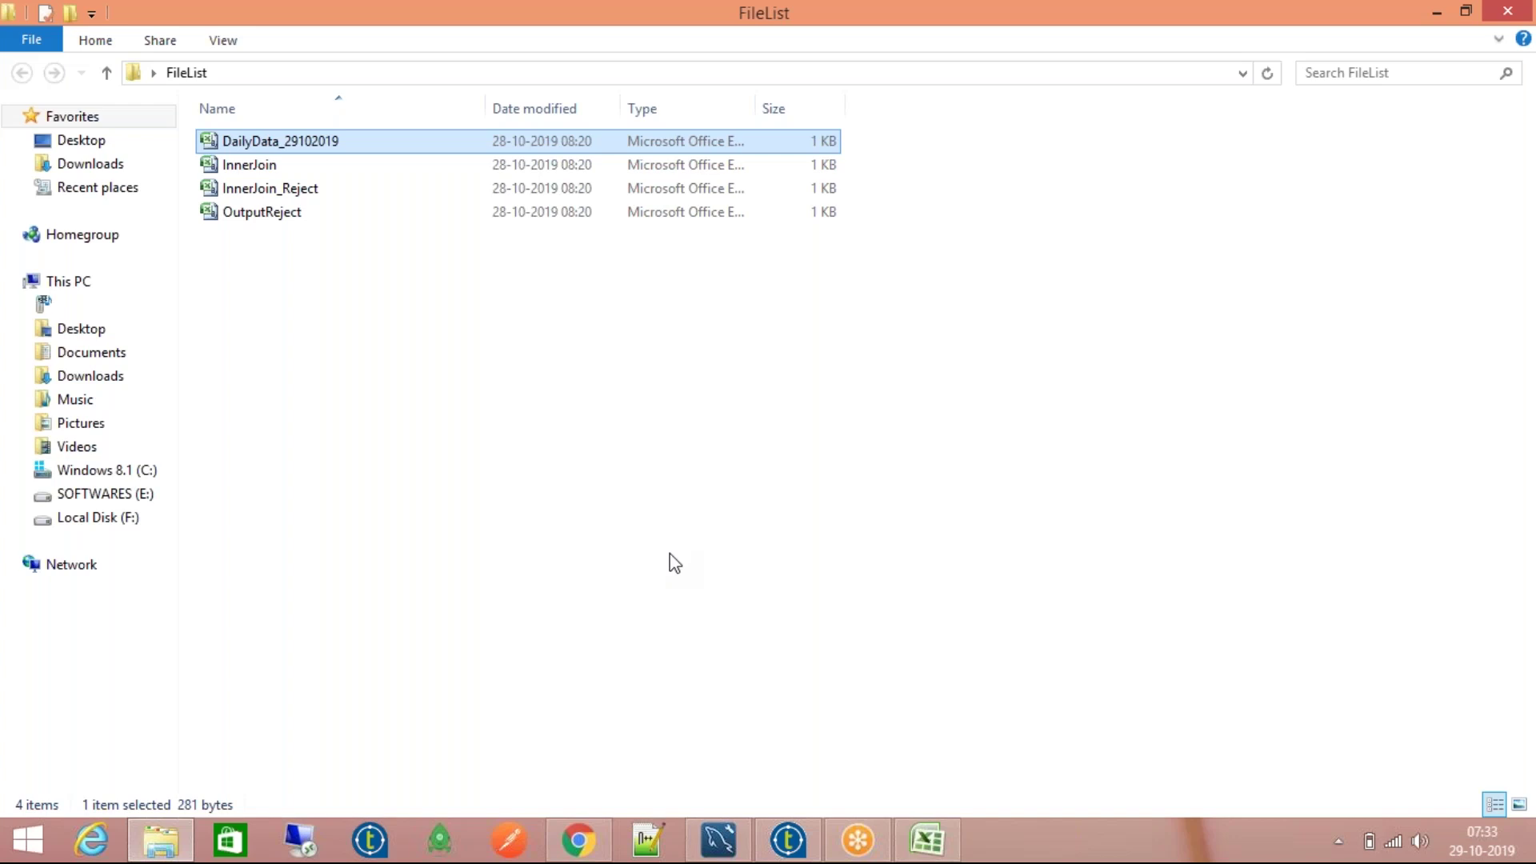
Step: Duplicate the DailyData_29102019 file in the FileList folder and rename the copy as DailyData
{"action": "key", "text": "F2"}
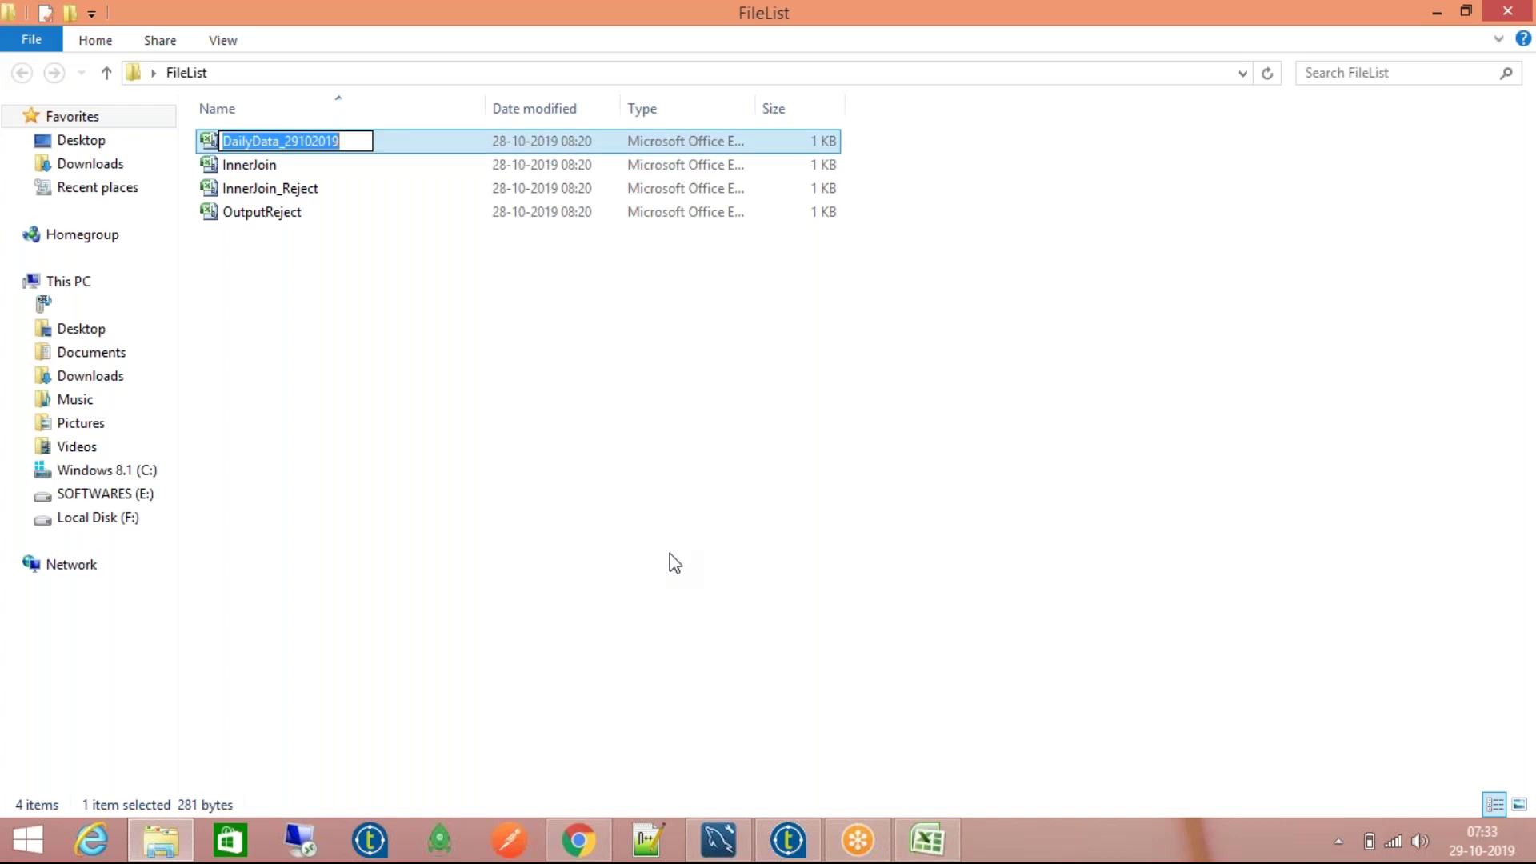
{"action": "key", "text": "Escape"}
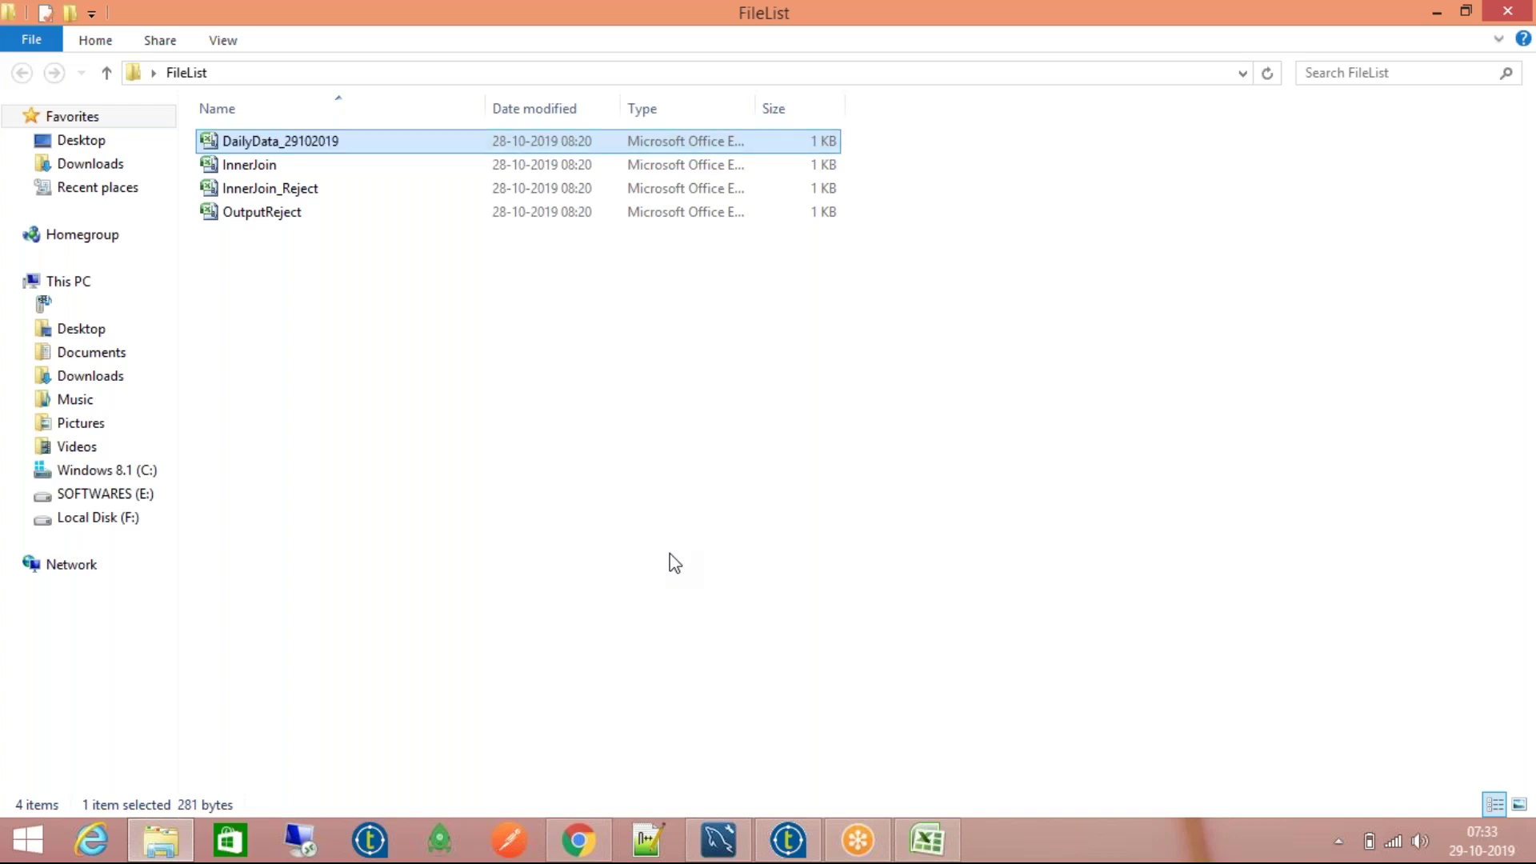
{"action": "key", "text": "ctrl+v"}
{"action": "key", "text": "F2"}
{"action": "key", "text": "End"}
{"action": "key", "text": "BackSpace"}
{"action": "key", "text": "BackSpace"}
{"action": "key", "text": "BackSpace"}
{"action": "key", "text": "BackSpace"}
{"action": "key", "text": "BackSpace"}
{"action": "key", "text": "BackSpace"}
{"action": "key", "text": "BackSpace"}
{"action": "key", "text": "BackSpace"}
{"action": "key", "text": "BackSpace"}
{"action": "key", "text": "BackSpace"}
{"action": "key", "text": "BackSpace"}
{"action": "key", "text": "BackSpace"}
{"action": "key", "text": "BackSpace"}
{"action": "key", "text": "BackSpace"}
{"action": "key", "text": "BackSpace"}
{"action": "key", "text": "BackSpace"}
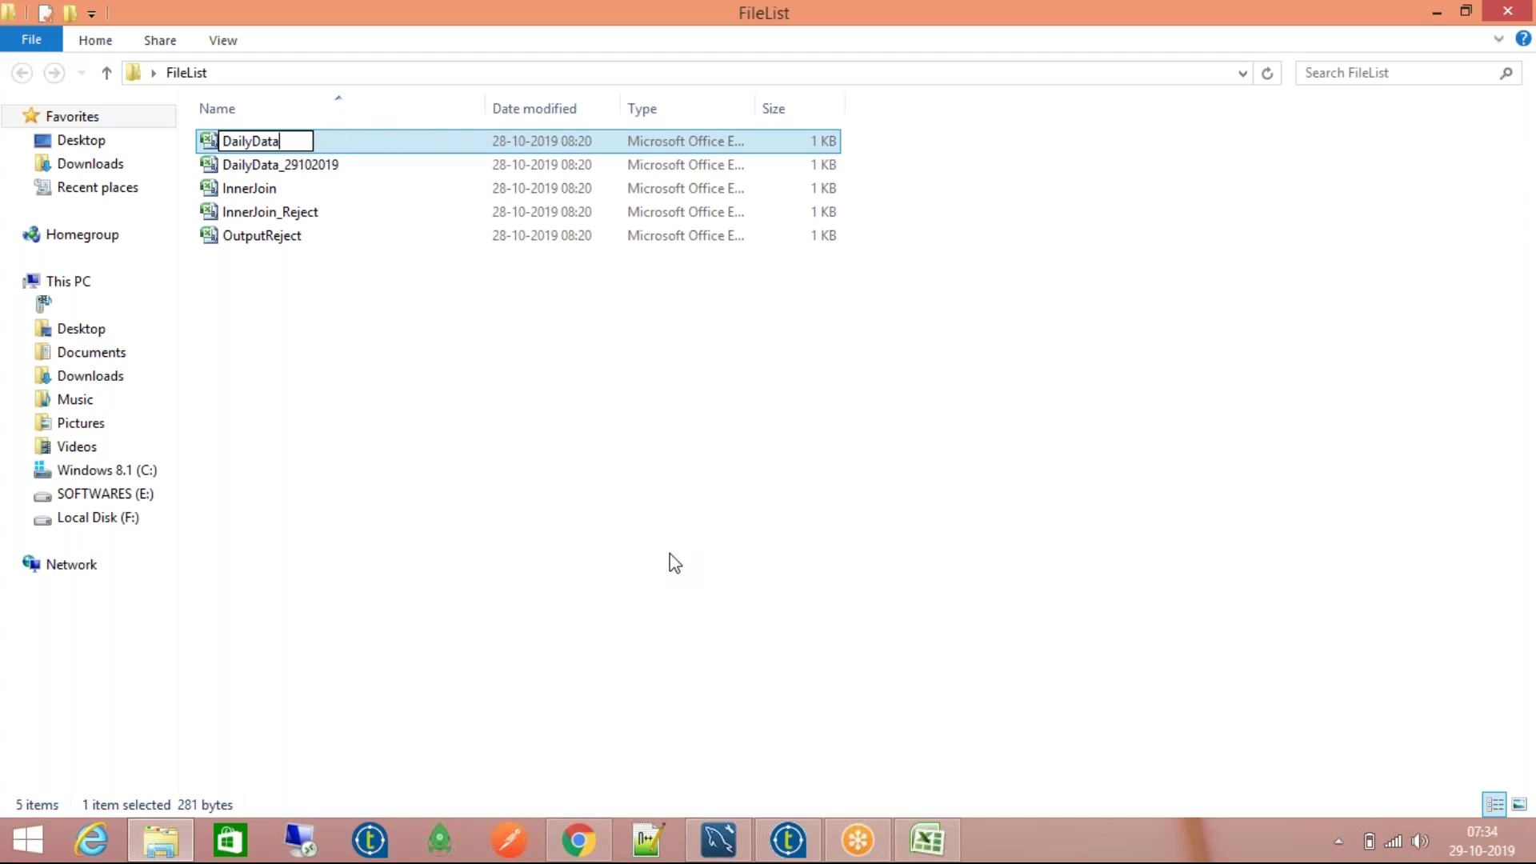
{"action": "key", "text": "Return"}
Step: Duplicate the DailyData_29102019 file again and rename the new copy as DailyData30102019
{"action": "key", "text": "Down"}
{"action": "key", "text": "Up"}
{"action": "key", "text": "Down"}
{"action": "key", "text": "Up"}
{"action": "key", "text": "Down"}
{"action": "key", "text": "ctrl+c"}
{"action": "key", "text": "ctrl+v"}
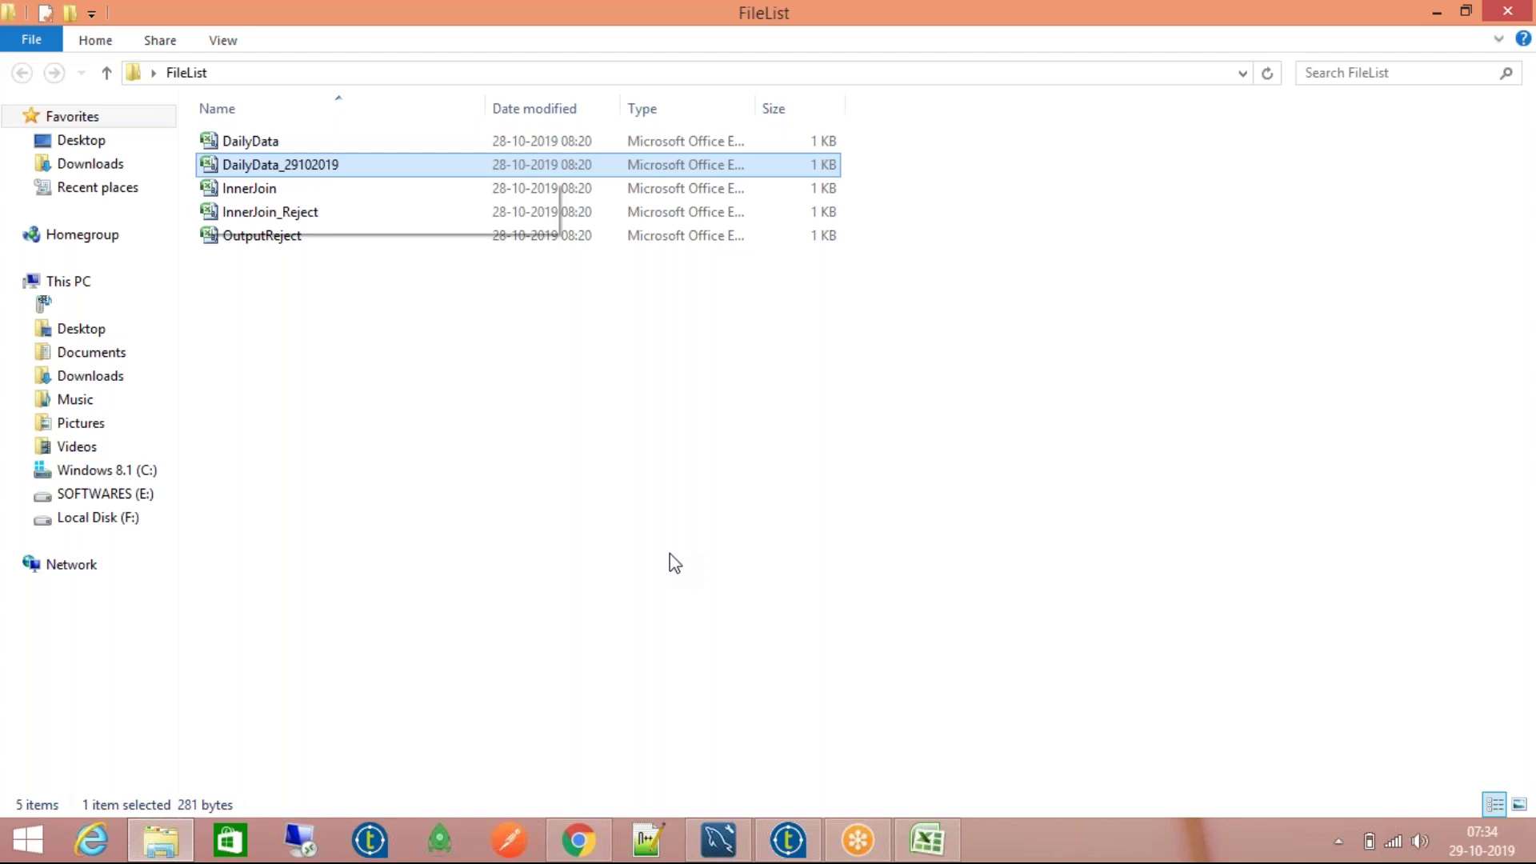
{"action": "key", "text": "F2"}
{"action": "key", "text": "End"}
{"action": "key", "text": "BackSpace"}
{"action": "key", "text": "BackSpace"}
{"action": "key", "text": "BackSpace"}
{"action": "key", "text": "BackSpace"}
{"action": "key", "text": "BackSpace"}
{"action": "key", "text": "BackSpace"}
{"action": "key", "text": "BackSpace"}
{"action": "key", "text": "BackSpace"}
{"action": "key", "text": "BackSpace"}
{"action": "key", "text": "BackSpace"}
{"action": "key", "text": "BackSpace"}
{"action": "key", "text": "BackSpace"}
{"action": "key", "text": "BackSpace"}
{"action": "key", "text": "BackSpace"}
{"action": "key", "text": "BackSpace"}
{"action": "key", "text": "BackSpace"}
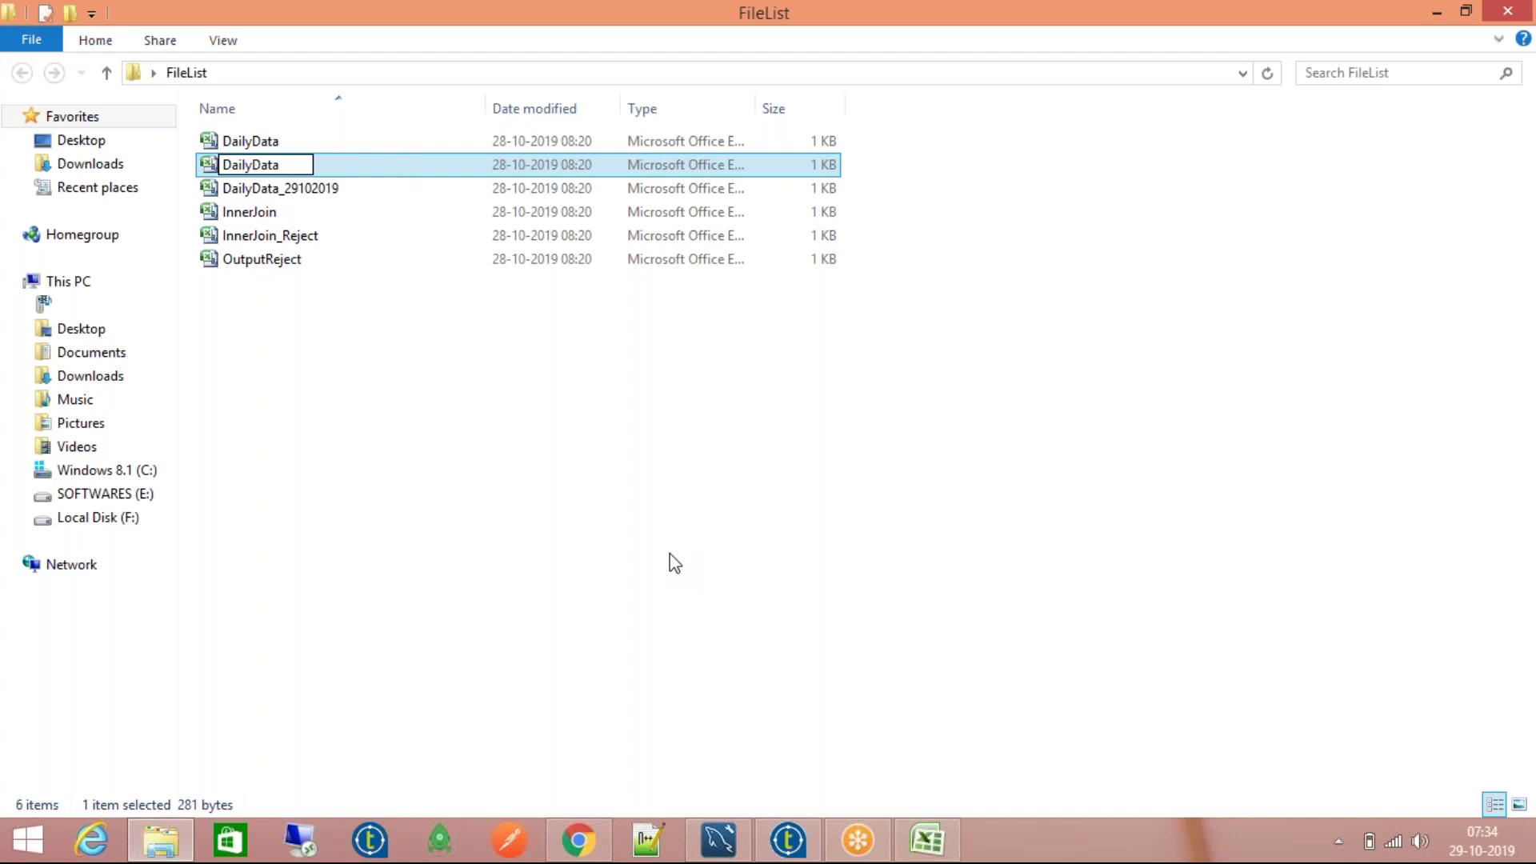
{"action": "type", "text": "30102019"}
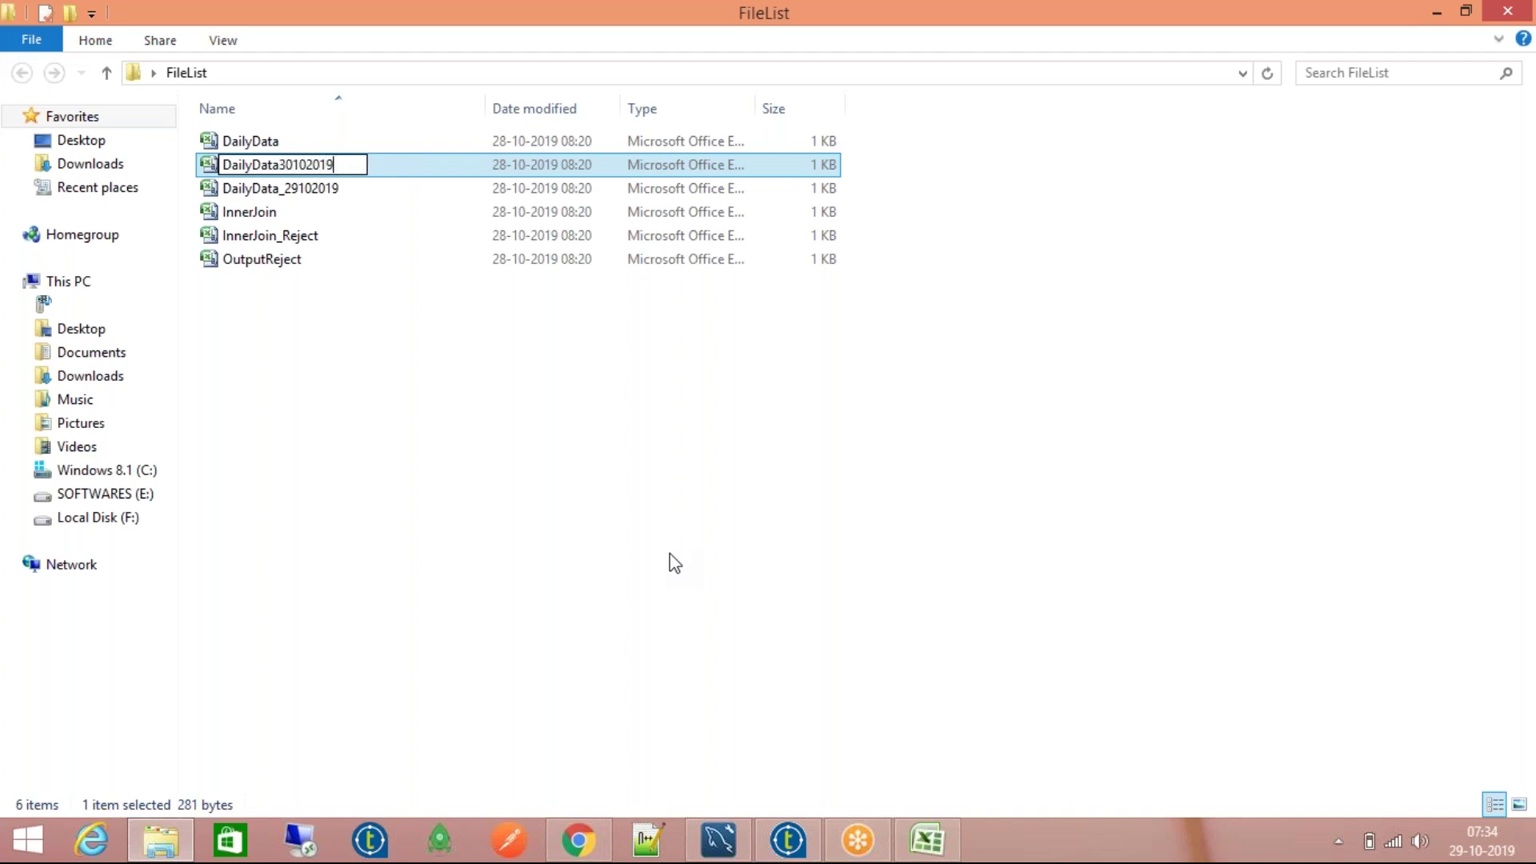
{"action": "key", "text": "Return"}
{"action": "key", "text": "Up"}
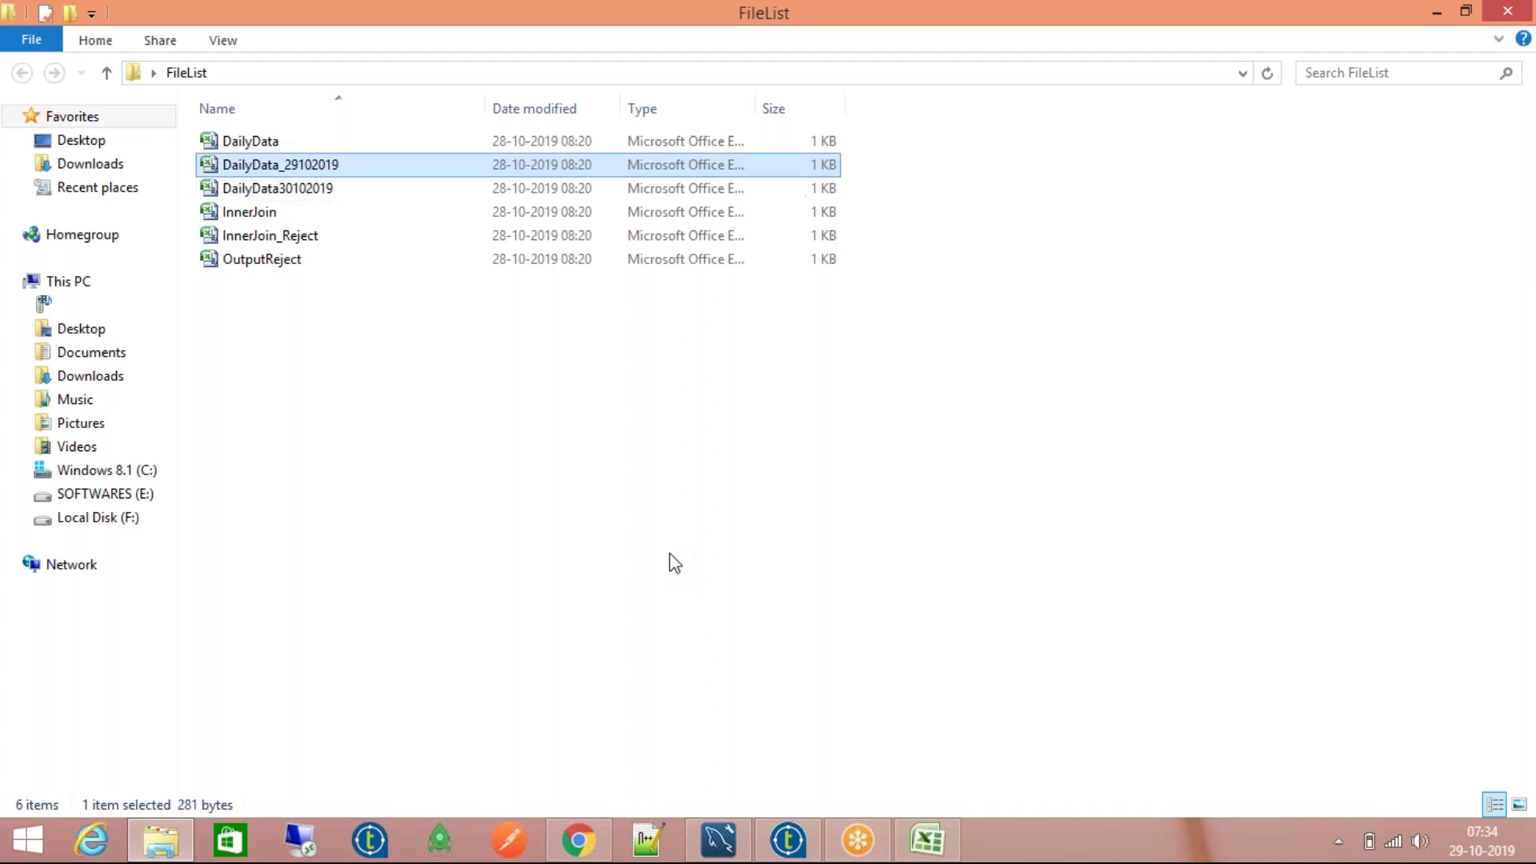
Step: Delete the DailyData_29102019 and DailyData30102019 files from the FileList folder
{"action": "key", "text": "Down"}
{"action": "key", "text": "Up"}
{"action": "key", "text": "shift+Down"}
{"action": "key", "text": "shift+Down"}
{"action": "key", "text": "shift+Up"}
{"action": "key", "text": "Delete"}
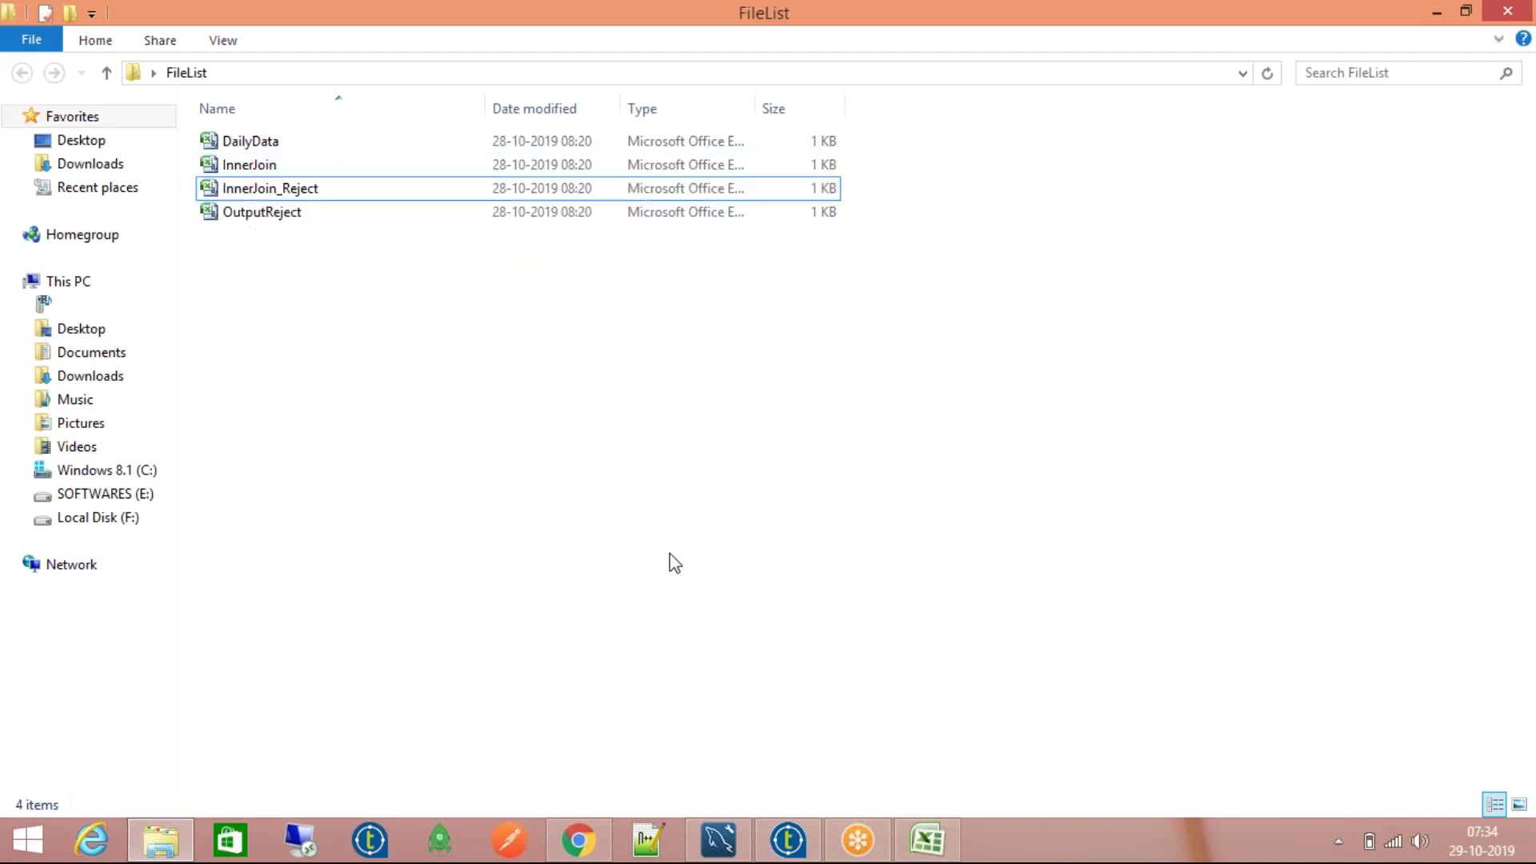
Step: Duplicate the DailyData file in the FileList folder and rename the copy as DailyData_29102019
{"action": "key", "text": "Home"}
{"action": "key", "text": "ctrl+c"}
{"action": "key", "text": "ctrl+v"}
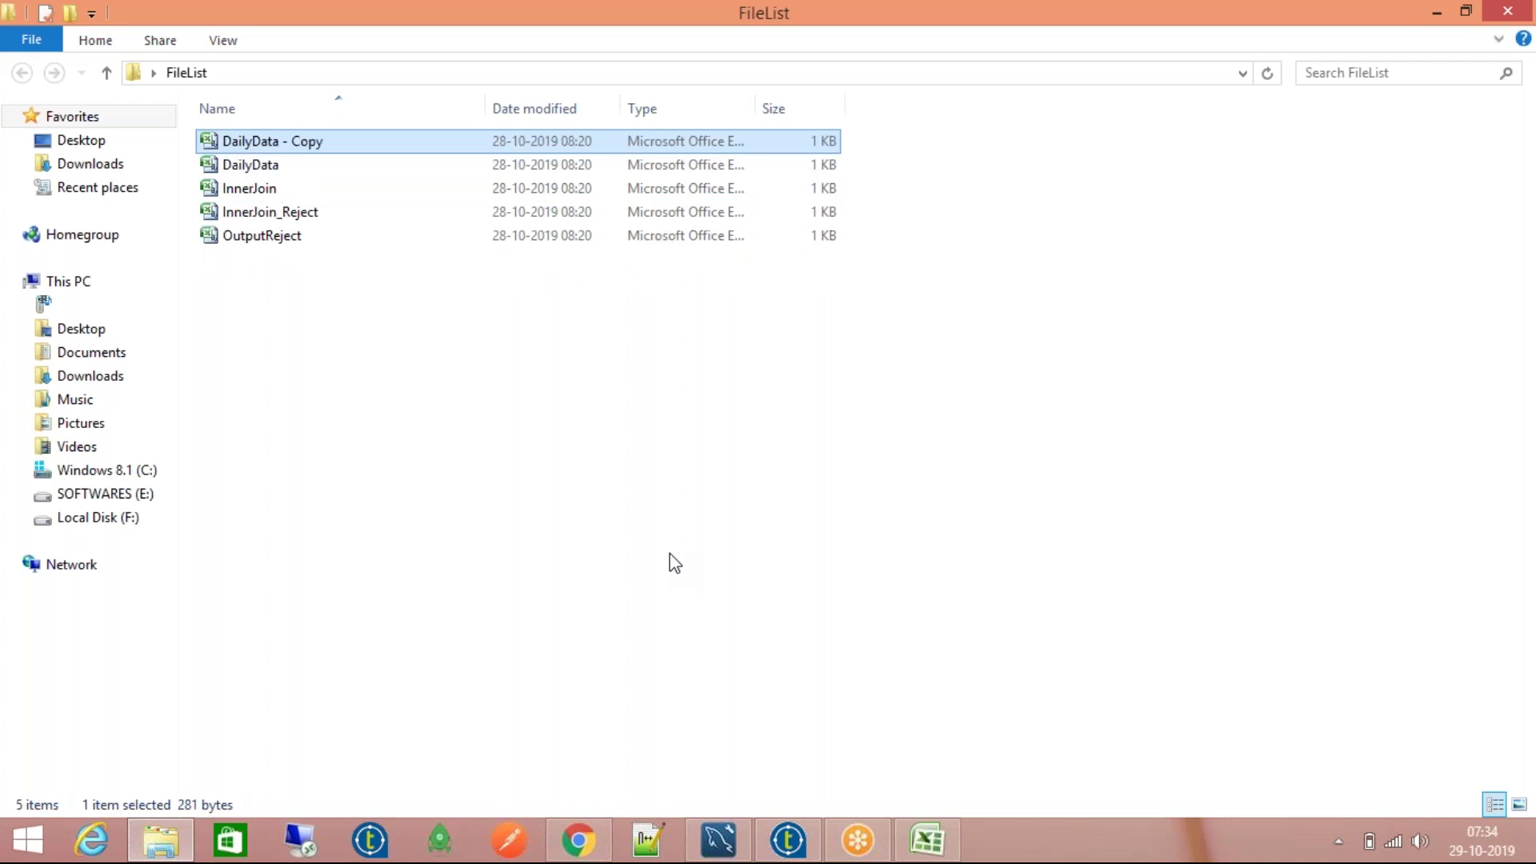
{"action": "key", "text": "F2"}
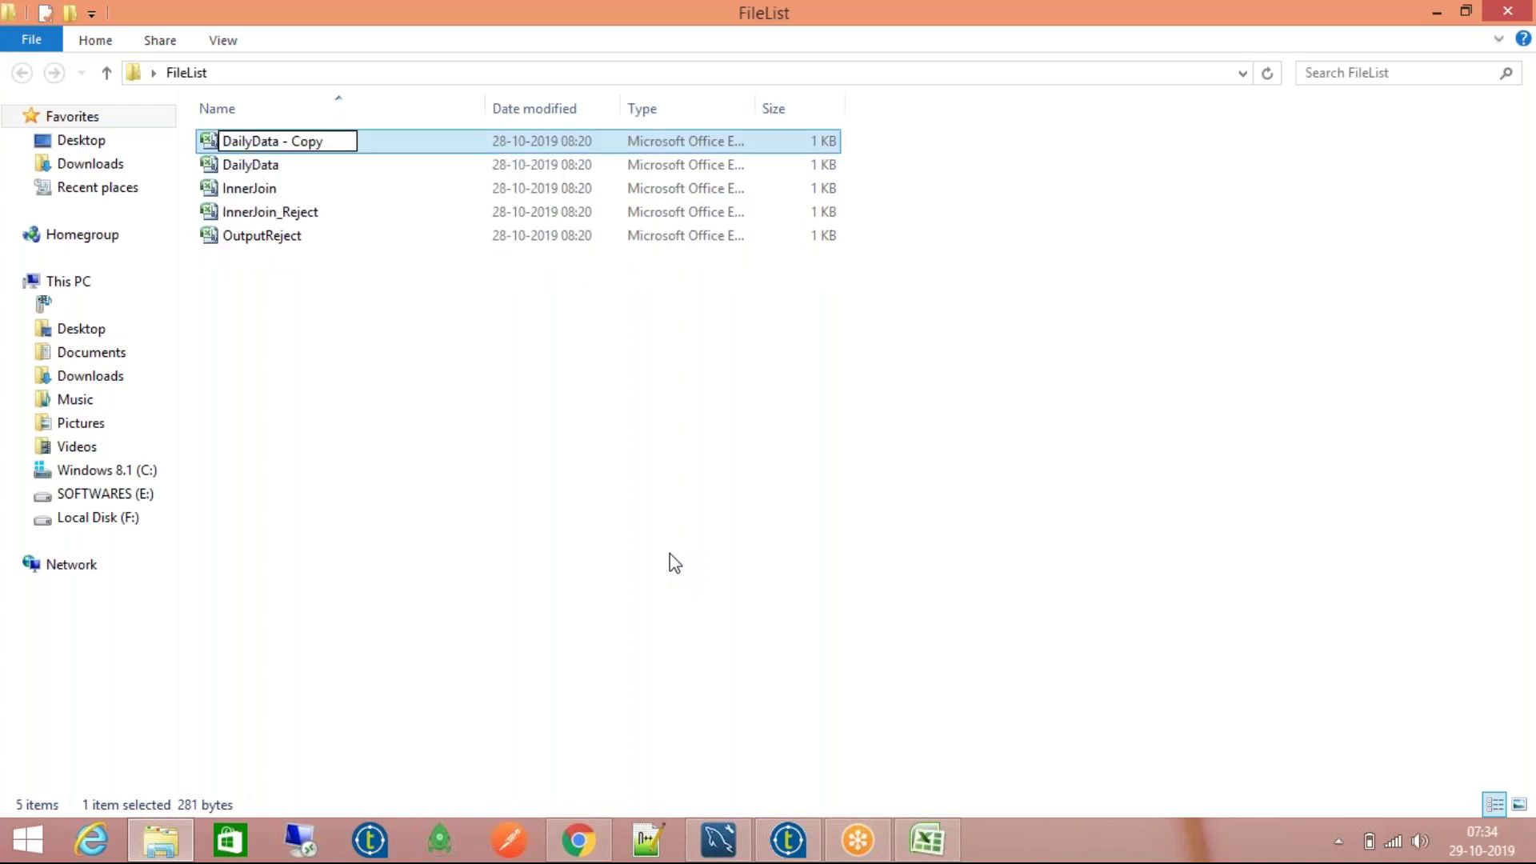
{"action": "key", "text": "shift+Left"}
{"action": "key", "text": "shift+Left"}
{"action": "key", "text": "shift+Left"}
{"action": "key", "text": "shift+Left"}
{"action": "key", "text": "shift+Left"}
{"action": "key", "text": "shift+Left"}
{"action": "key", "text": "shift+Left"}
{"action": "key", "text": "BackSpace"}
{"action": "type", "text": "_20"}
{"action": "key", "text": "BackSpace"}
{"action": "type", "text": "9102019"}
{"action": "key", "text": "Return"}
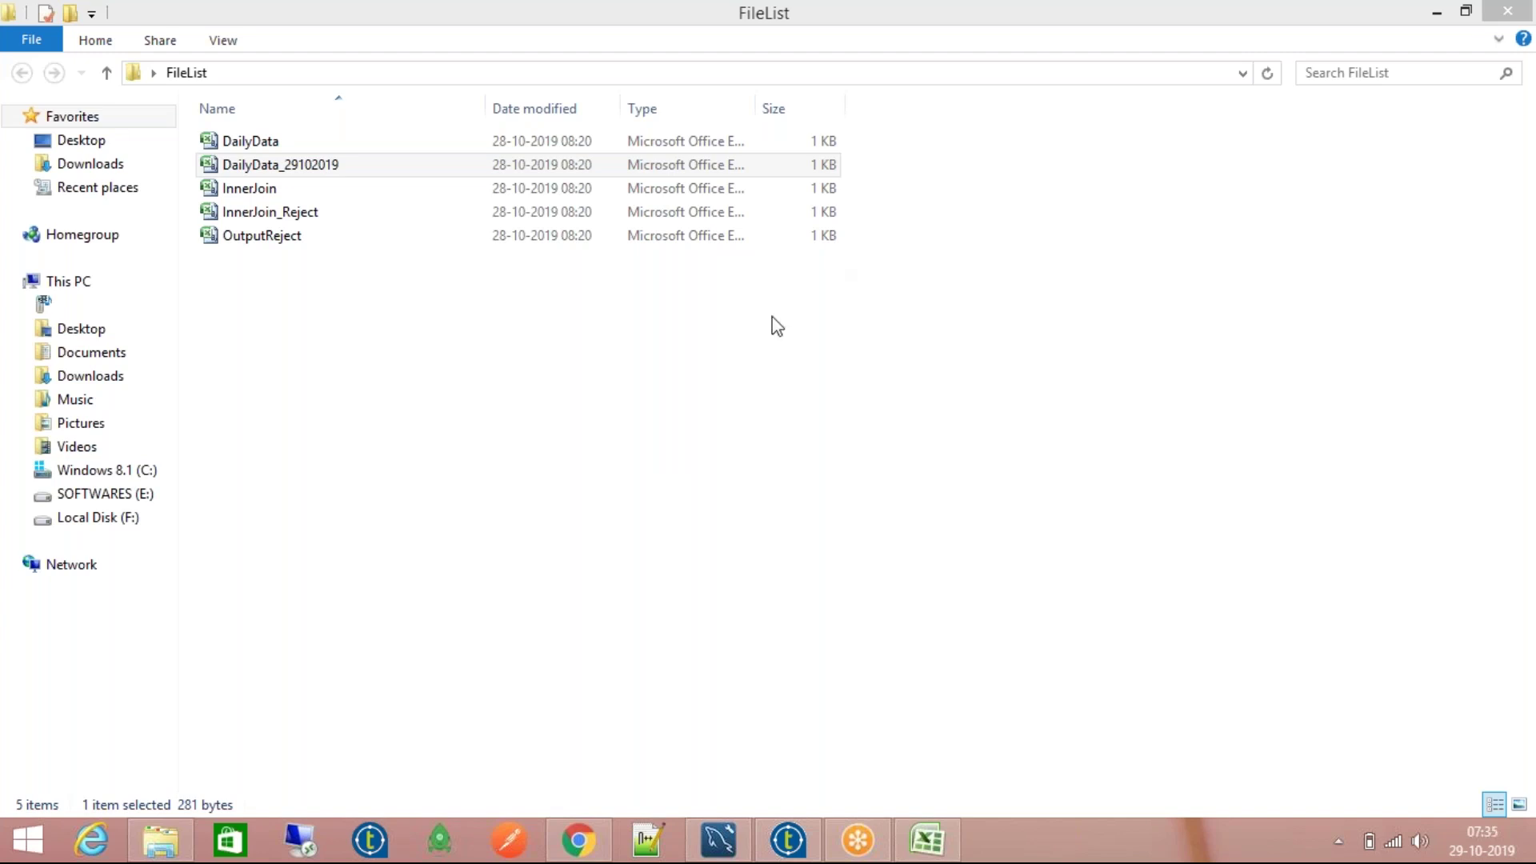
Step: Duplicate the DailyData_29102019 file and rename the copy as DailyData_30102019
{"action": "left_click", "coordinate": [319, 170]}
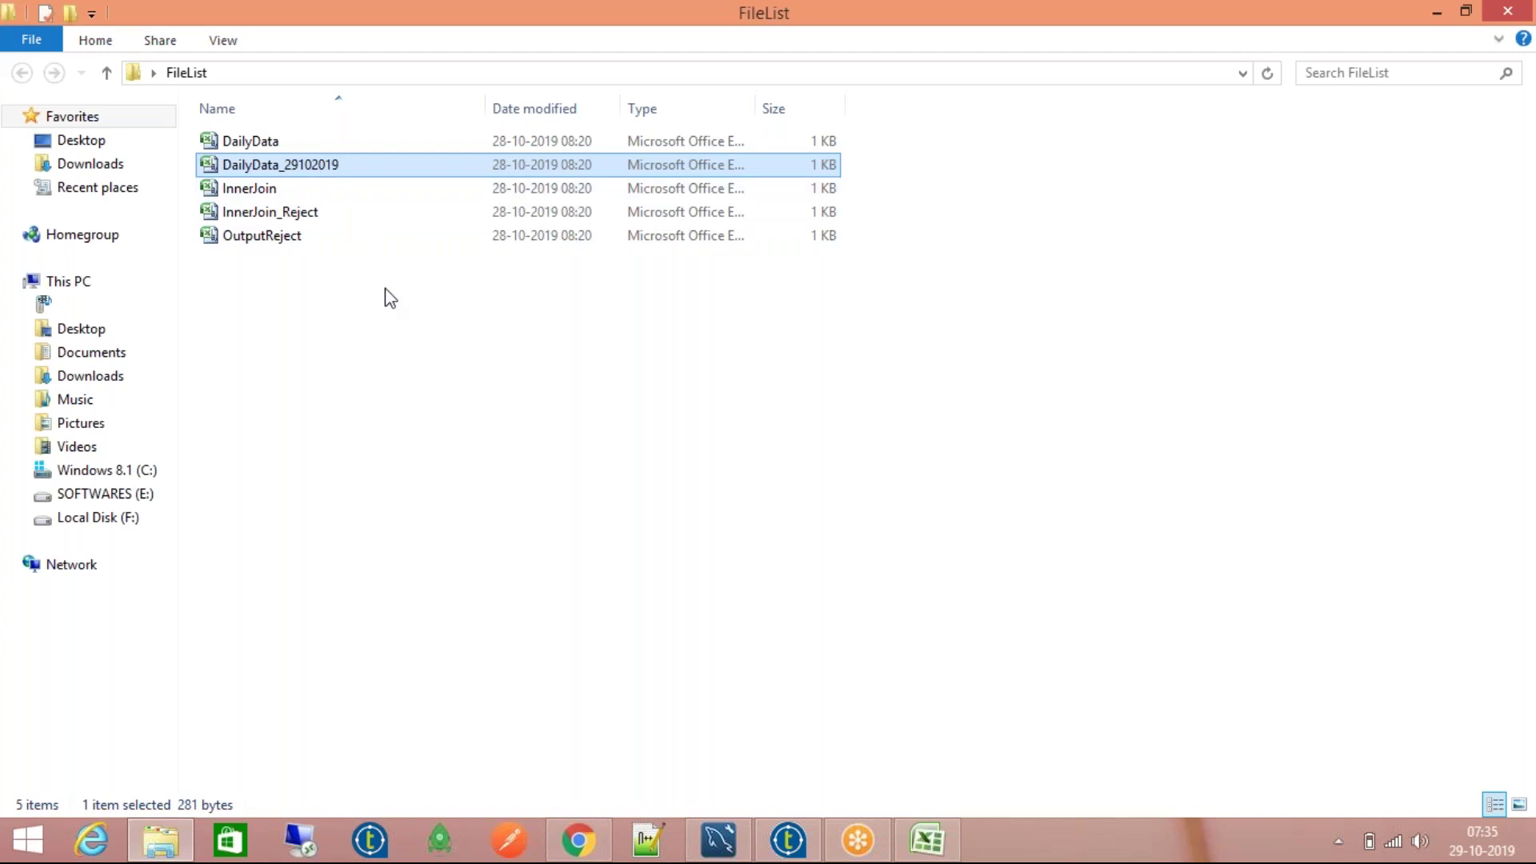
{"action": "key", "text": "ctrl+c"}
{"action": "key", "text": "ctrl+v"}
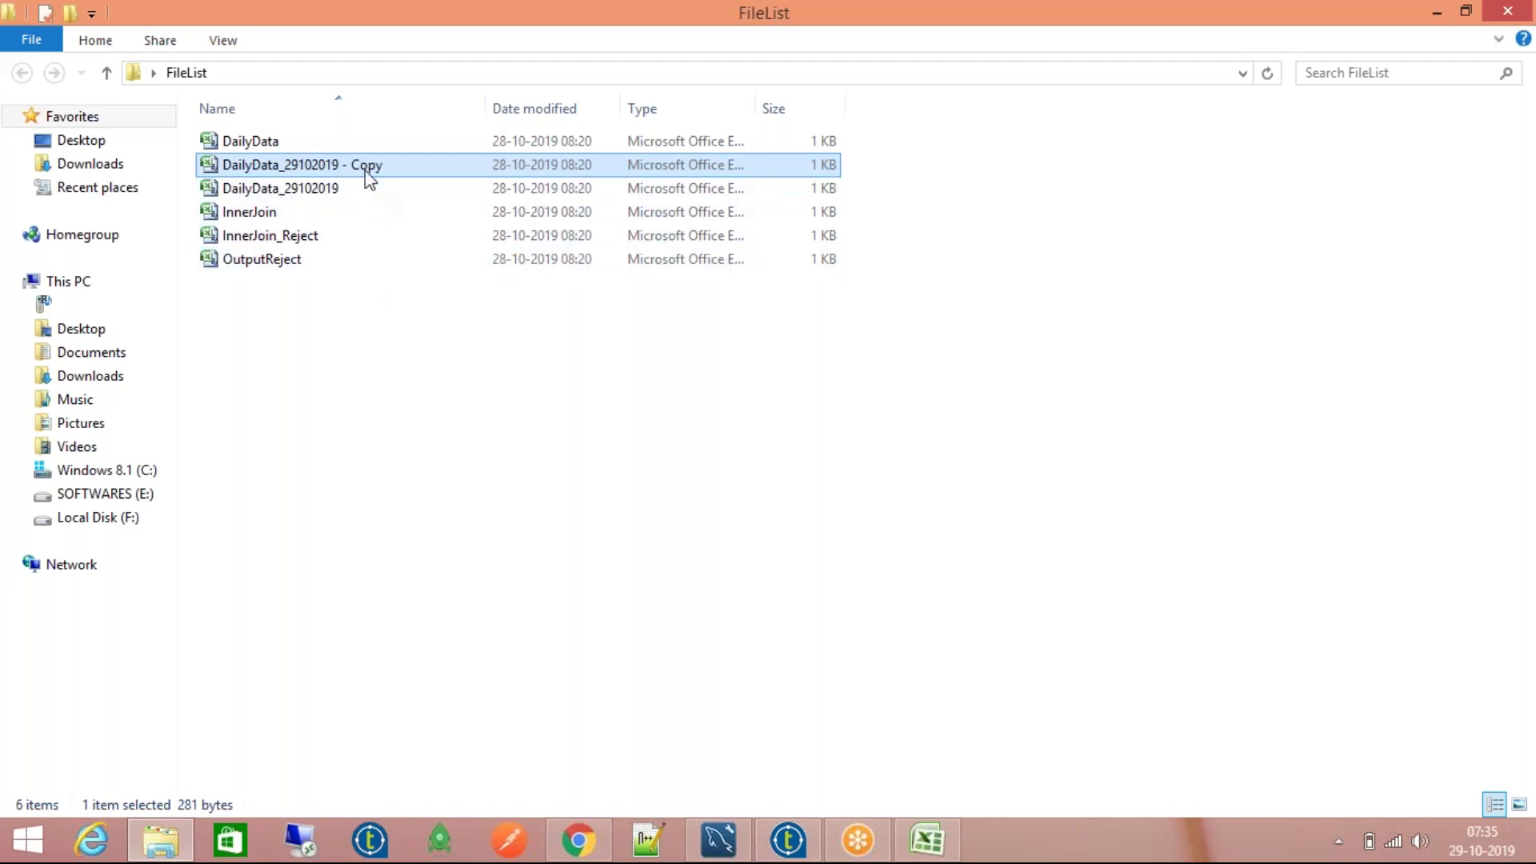
{"action": "key", "text": "F2"}
{"action": "key", "text": "End"}
{"action": "key", "text": "BackSpace"}
{"action": "key", "text": "BackSpace"}
{"action": "key", "text": "BackSpace"}
{"action": "key", "text": "BackSpace"}
{"action": "key", "text": "BackSpace"}
{"action": "key", "text": "BackSpace"}
{"action": "key", "text": "BackSpace"}
{"action": "key", "text": "Left"}
{"action": "key", "text": "Left"}
{"action": "key", "text": "Left"}
{"action": "key", "text": "Left"}
{"action": "key", "text": "Left"}
{"action": "key", "text": "Left"}
{"action": "key", "text": "shift+Left"}
{"action": "key", "text": "shift+Left"}
{"action": "type", "text": "30"}
{"action": "key", "text": "Return"}
Step: Add the prefix Processed_ to the DailyData_29102019 file's name so that it reads Processed_DailyData_29102019
{"action": "key", "text": "Up"}
{"action": "key", "text": "Down"}
{"action": "key", "text": "Up"}
{"action": "key", "text": "Down"}
{"action": "key", "text": "Up"}
{"action": "key", "text": "F2"}
{"action": "key", "text": "Right"}
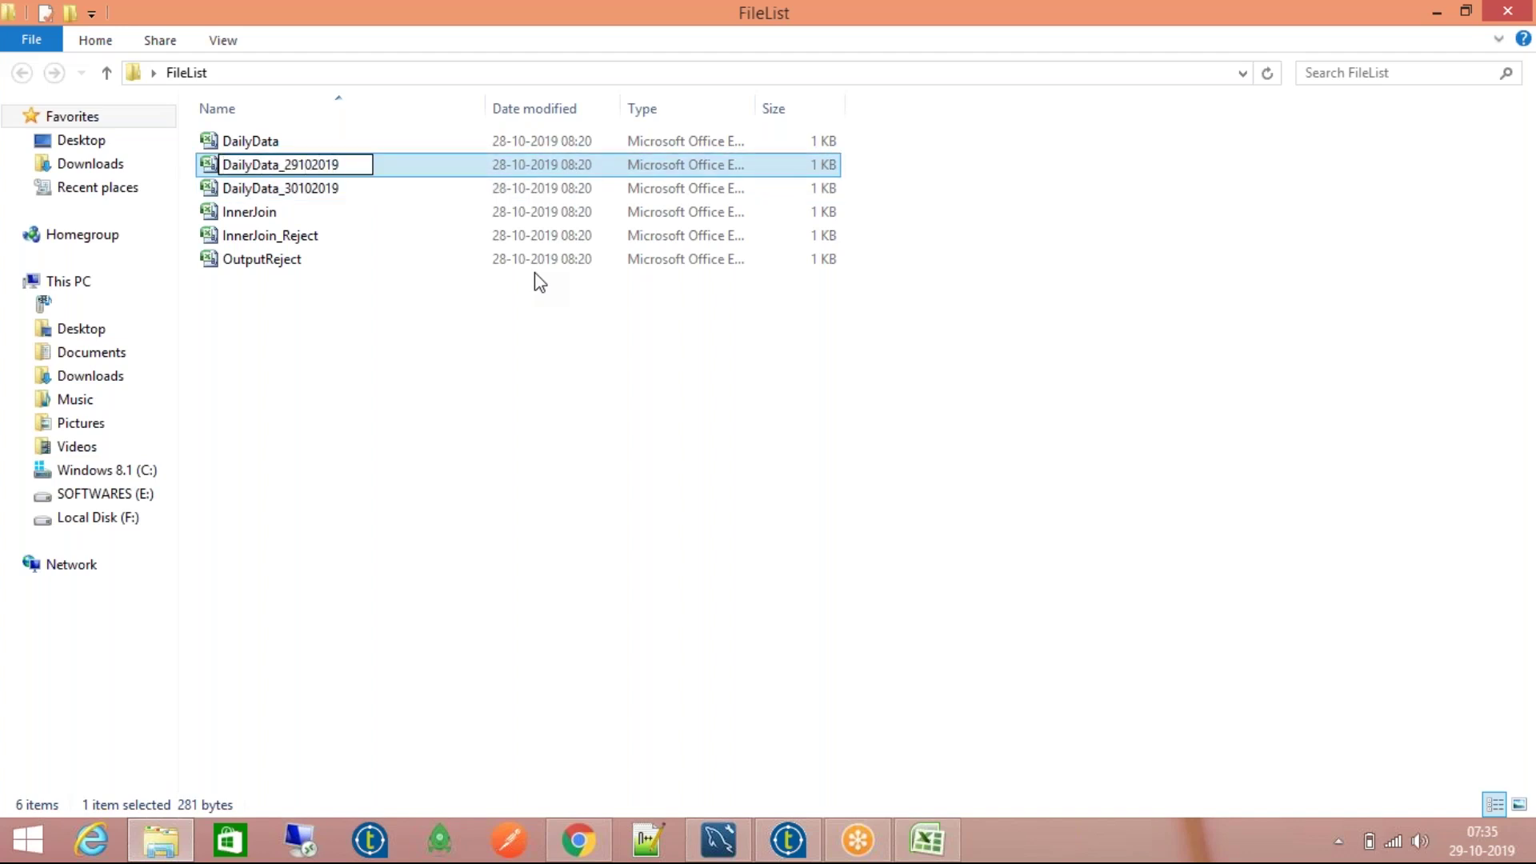
{"action": "type", "text": "Process"}
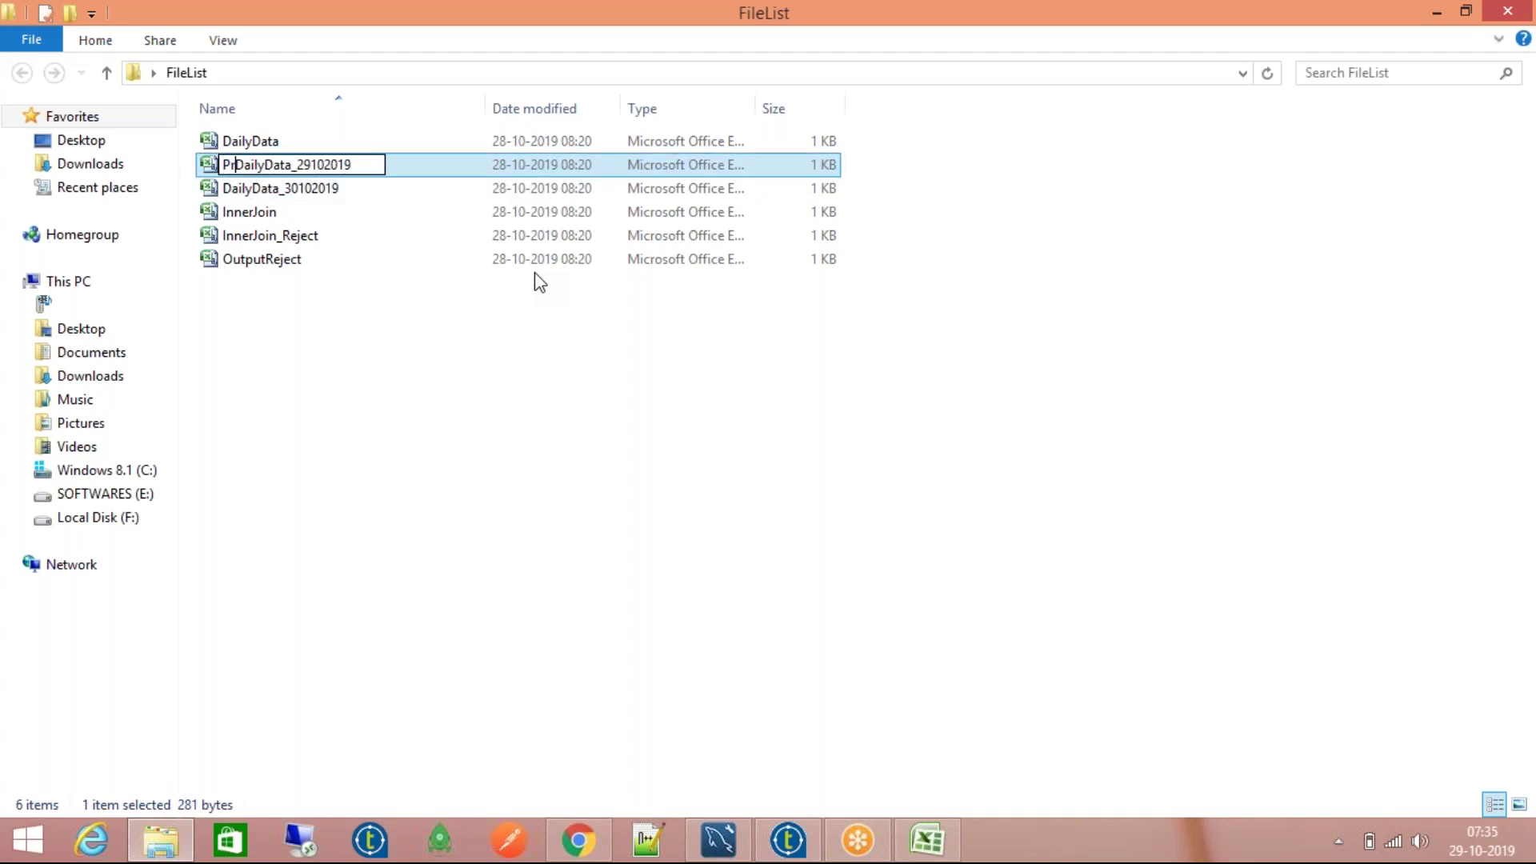
{"action": "type", "text": "ed_"}
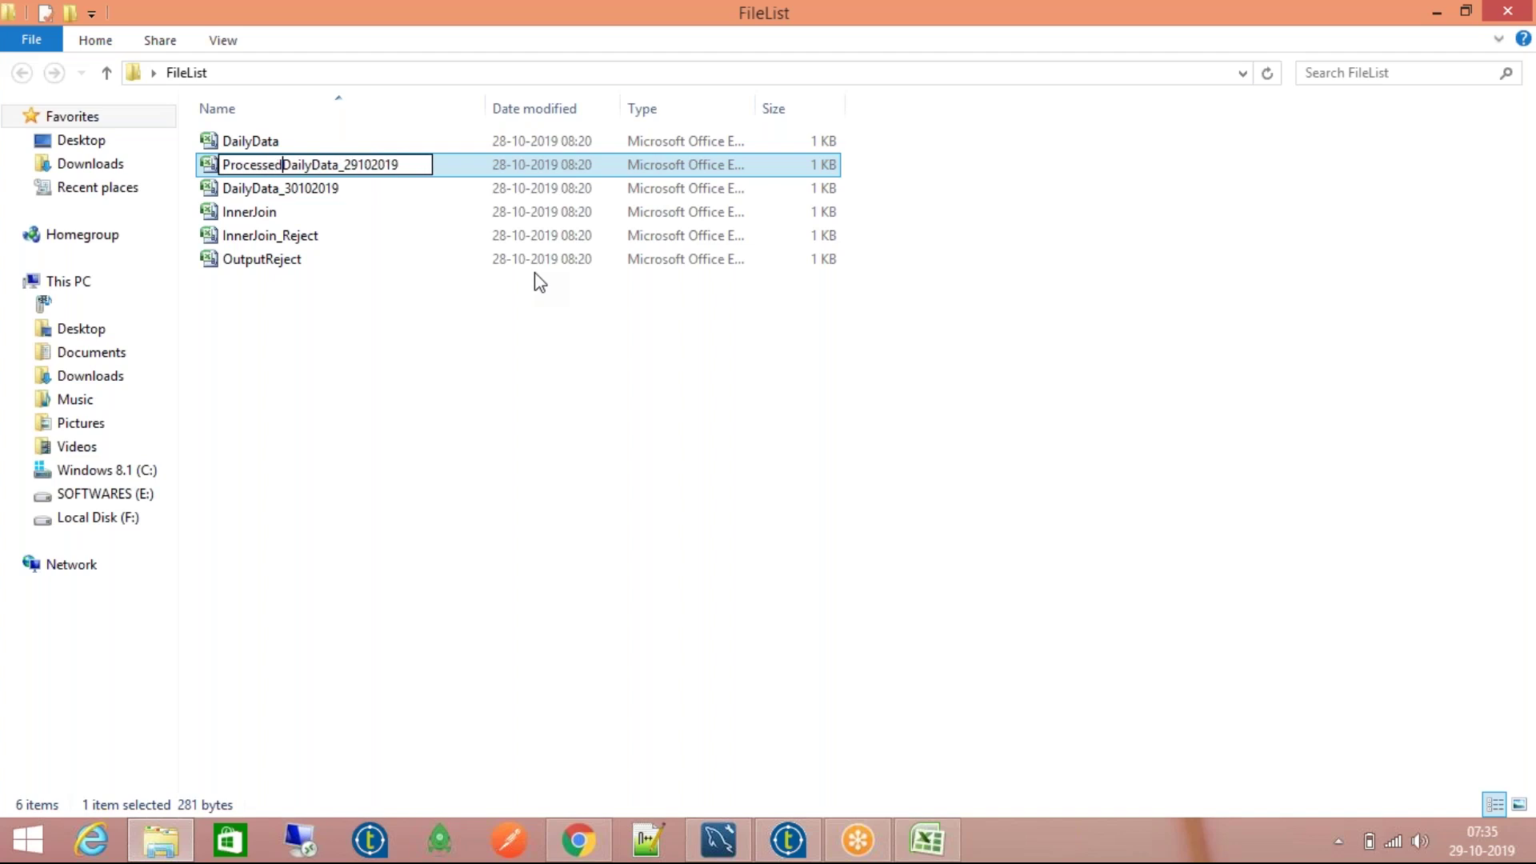
{"action": "key", "text": "shift+Home"}
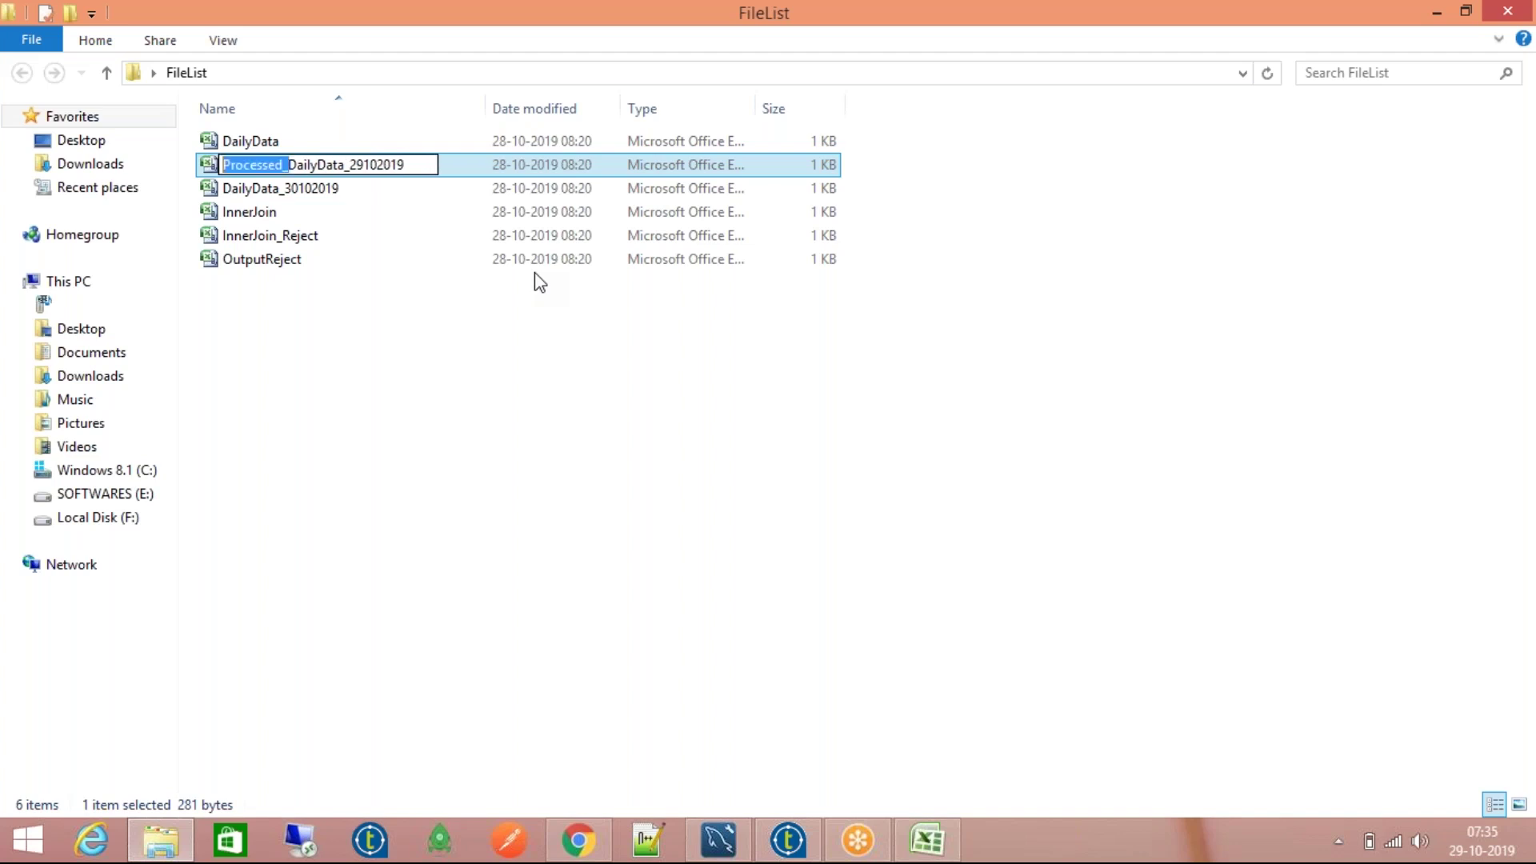
{"action": "key", "text": "Left"}
{"action": "key", "text": "Return"}
Step: Rename the DailyData_30102019 file as Processed_DailyData_30102019
{"action": "key", "text": "Up"}
{"action": "key", "text": "Up"}
{"action": "key", "text": "Up"}
{"action": "key", "text": "Up"}
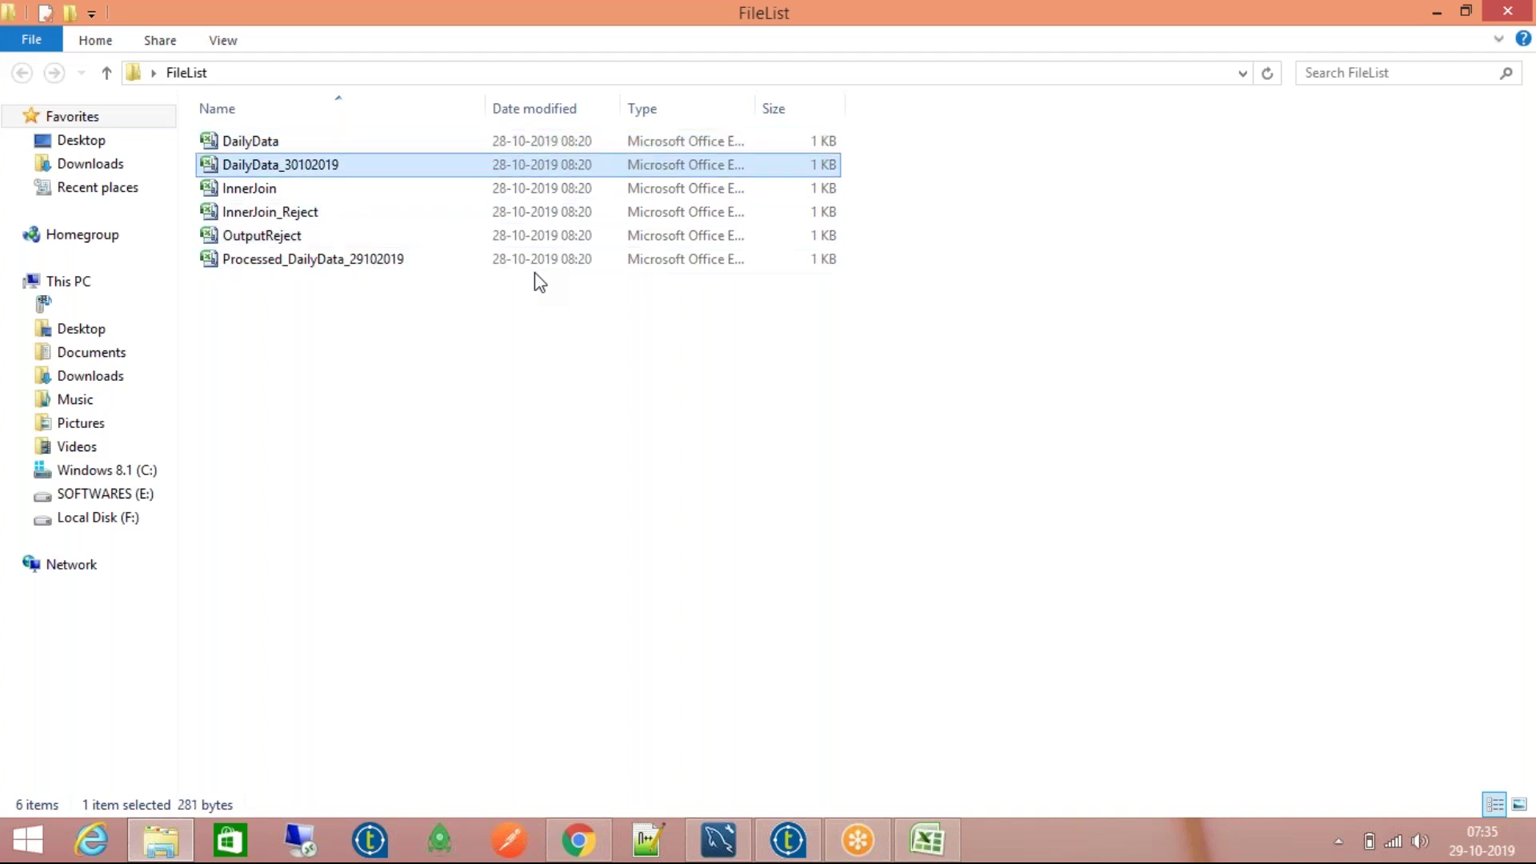
{"action": "key", "text": "F2"}
{"action": "key", "text": "End"}
{"action": "key", "text": "Left"}
{"action": "key", "text": "Home"}
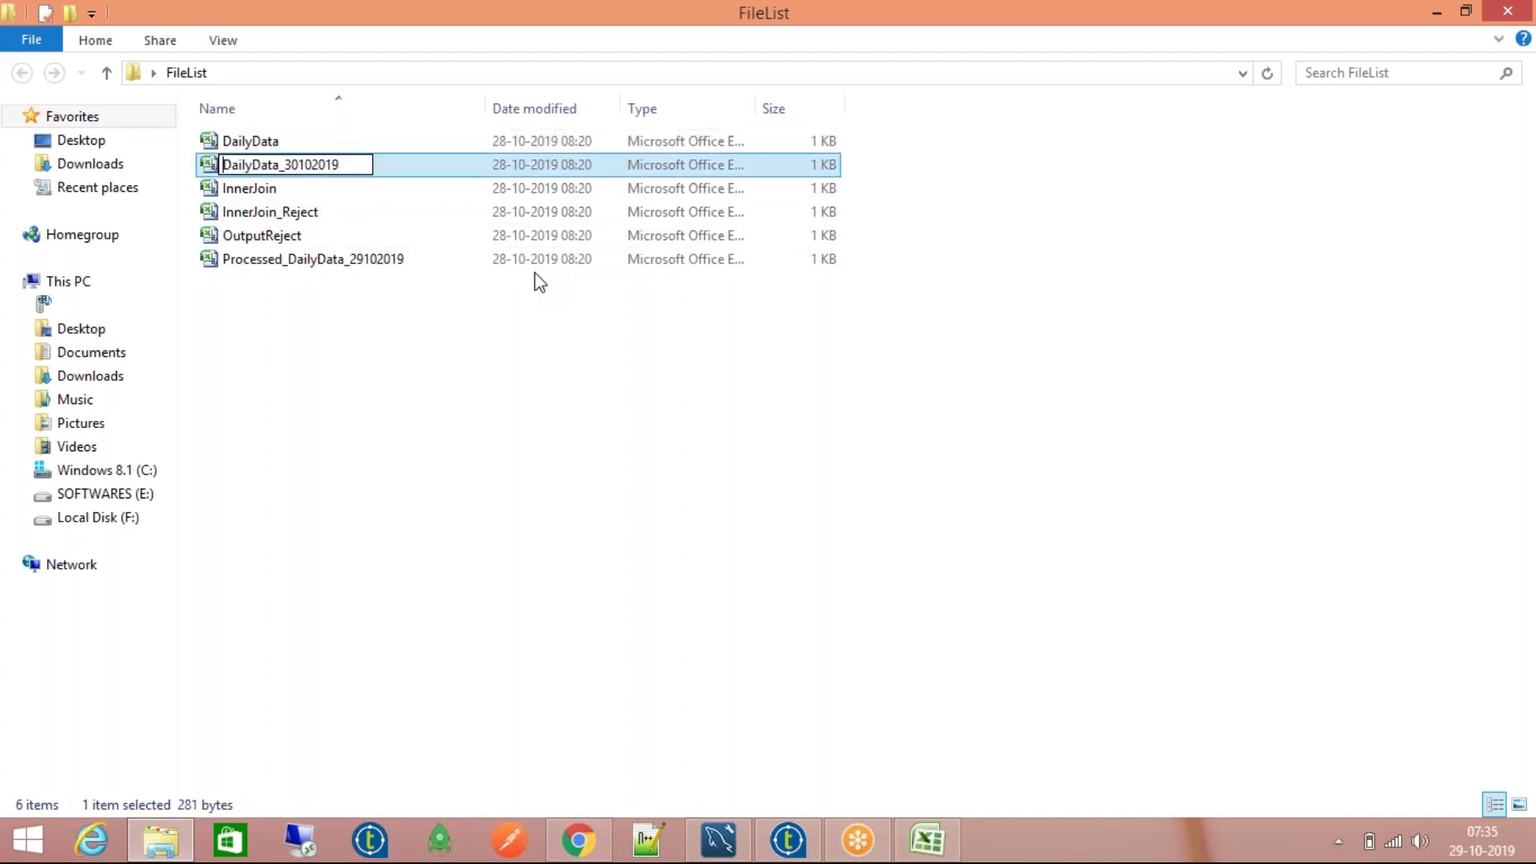
{"action": "key", "text": "ctrl+v"}
{"action": "key", "text": "Return"}
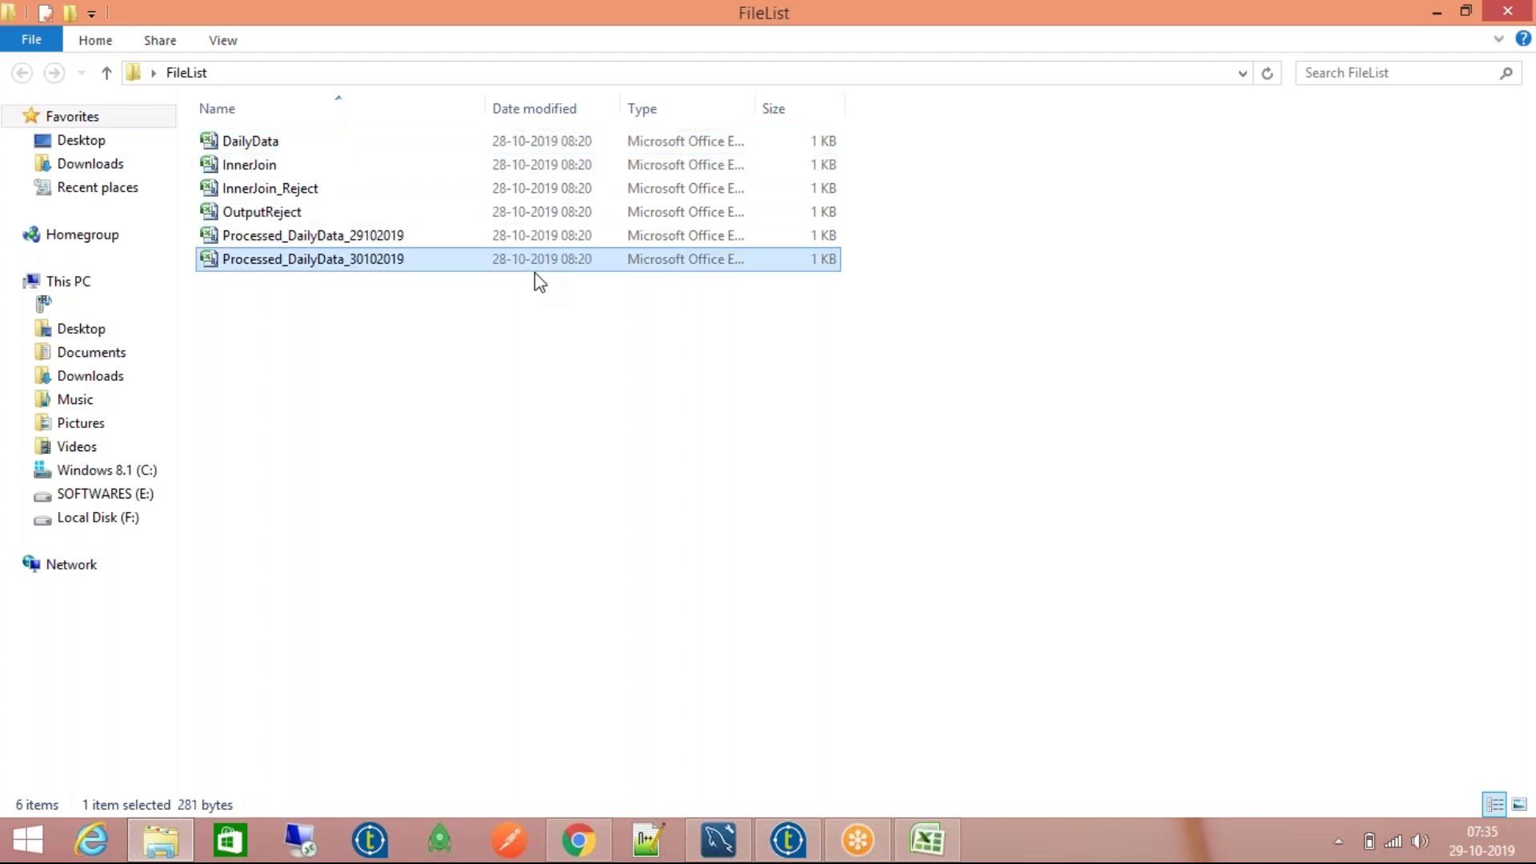
{"action": "left_click", "coordinate": [324, 234]}
{"action": "key", "text": "F2"}
{"action": "left_click", "coordinate": [291, 235]}
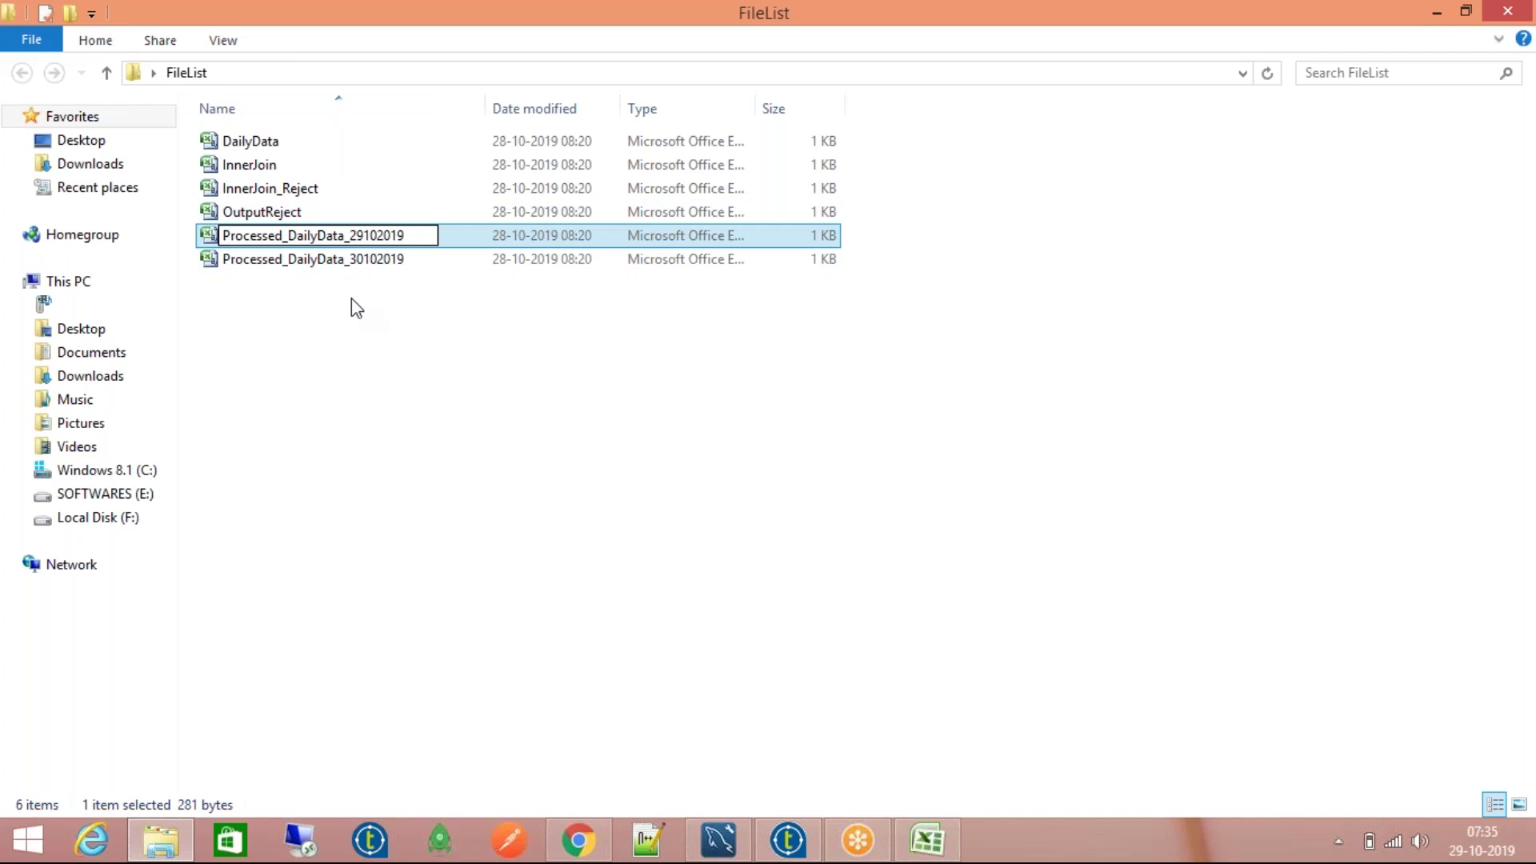
{"action": "key", "text": "Return"}
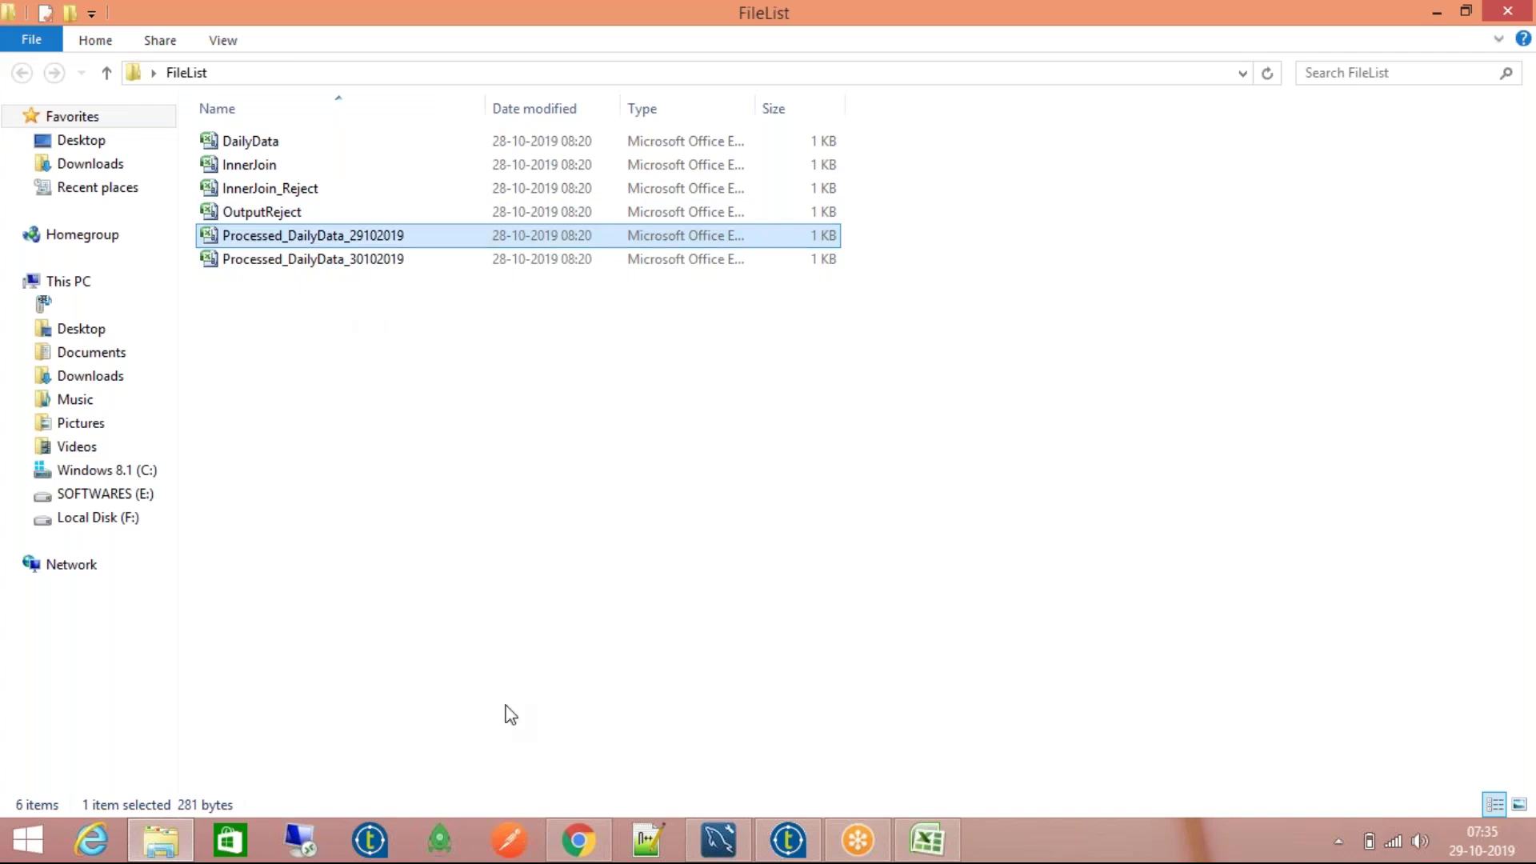
Step: Switch to Talend Open Studio and set the exclude filemask of tFileList_1 to "Processed_*"
{"action": "left_click", "coordinate": [788, 840]}
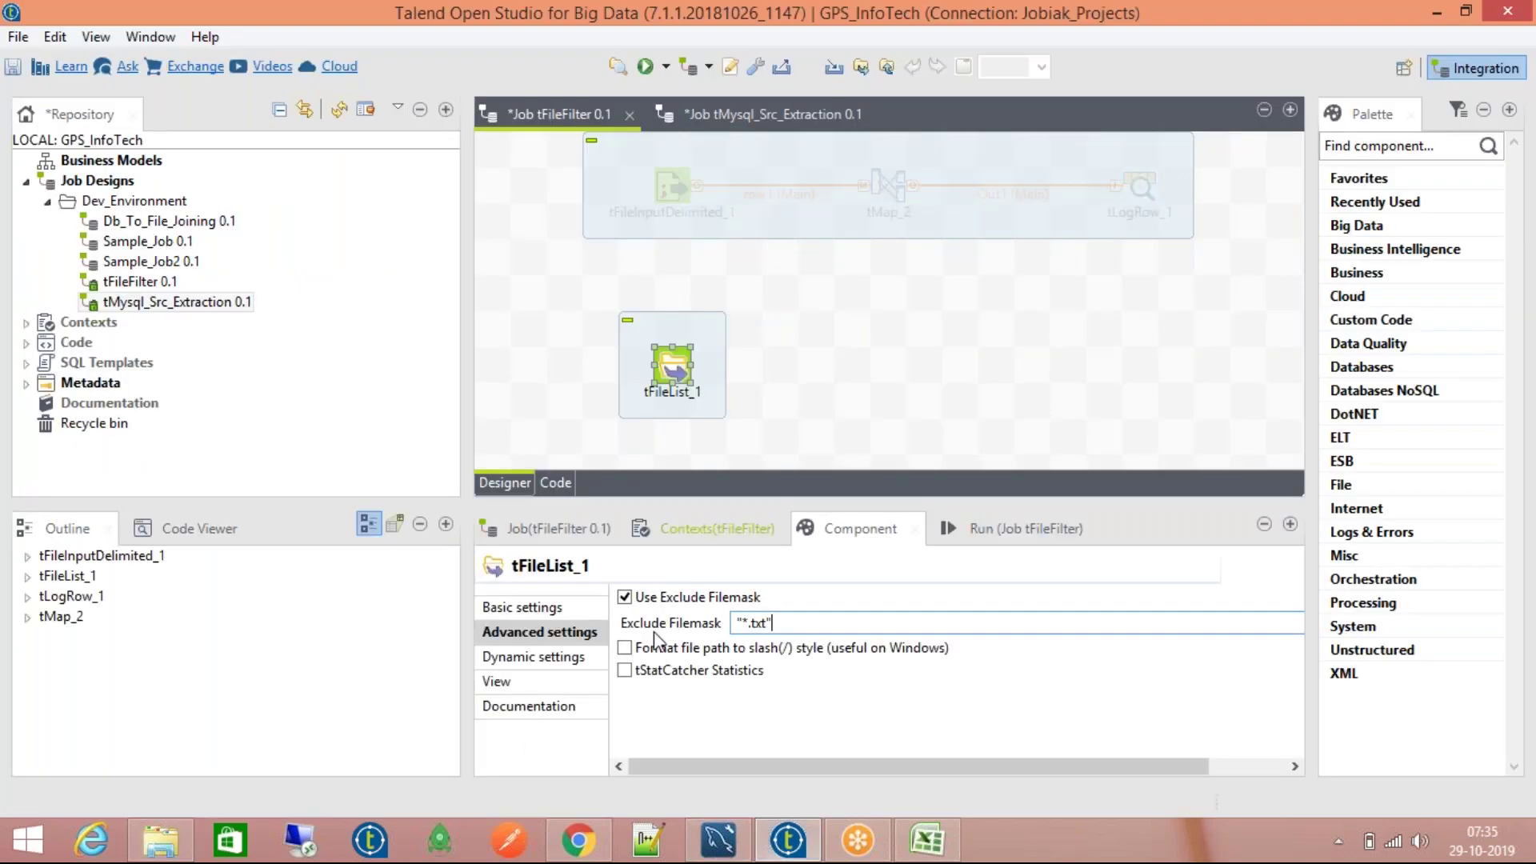
{"action": "key", "text": "shift+Home"}
{"action": "key", "text": "Left"}
{"action": "key", "text": "Right"}
{"action": "key", "text": "shift+Right"}
{"action": "key", "text": "shift+Right"}
{"action": "key", "text": "shift+Right"}
{"action": "key", "text": "shift+Right"}
{"action": "key", "text": "shift+Right"}
{"action": "type", "text": "Processed_"}
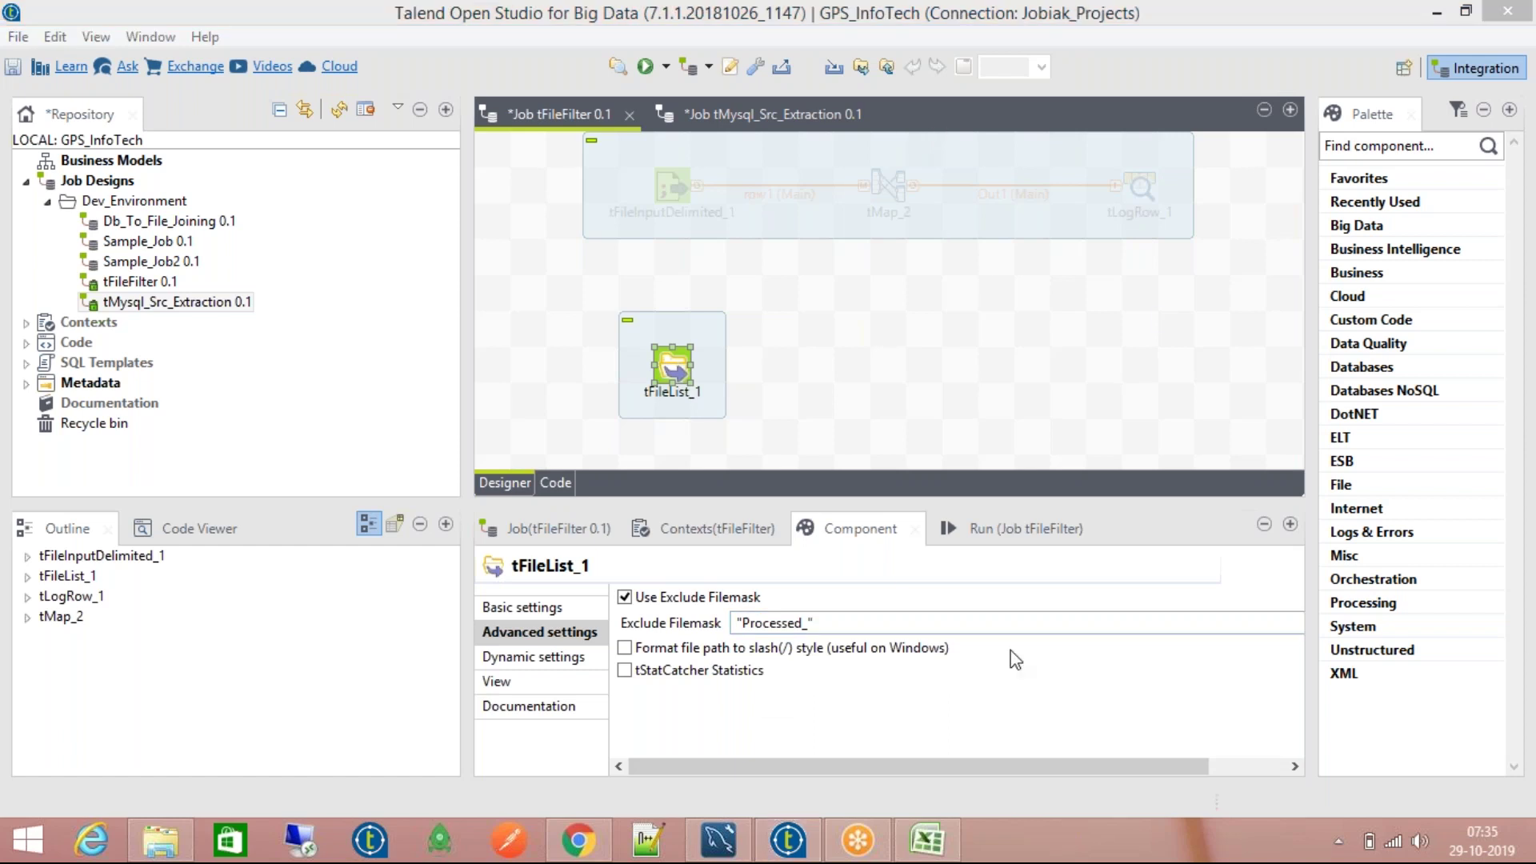
{"action": "left_click", "coordinate": [862, 622]}
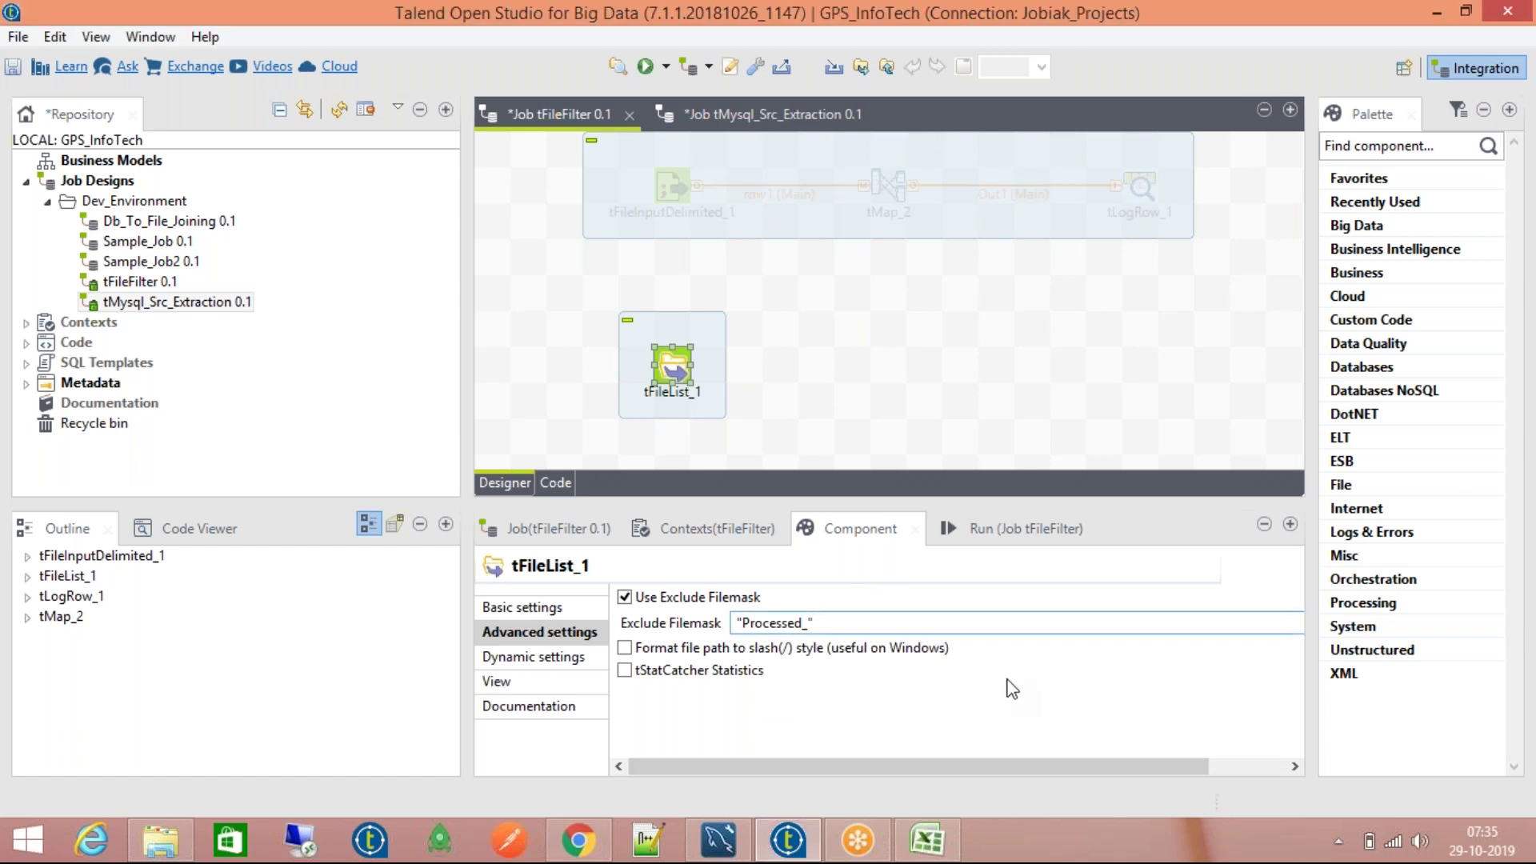
{"action": "type", "text": "*"}
Step: Switch to the FileList folder and delete both Processed_DailyData files and the DailyData file
{"action": "left_click", "coordinate": [161, 840]}
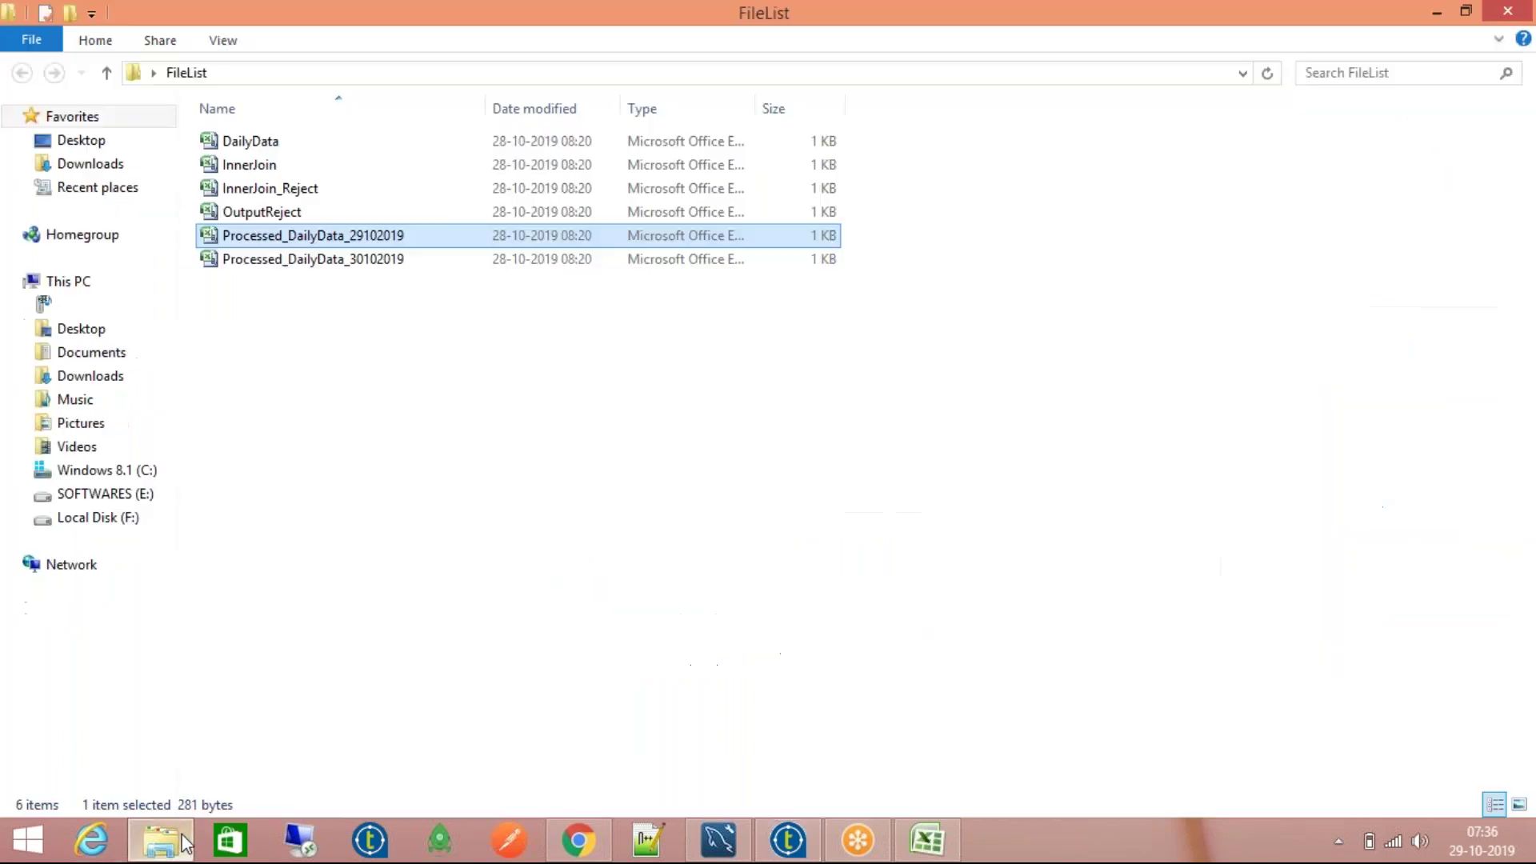
{"action": "left_click", "coordinate": [320, 260], "text": "ctrl"}
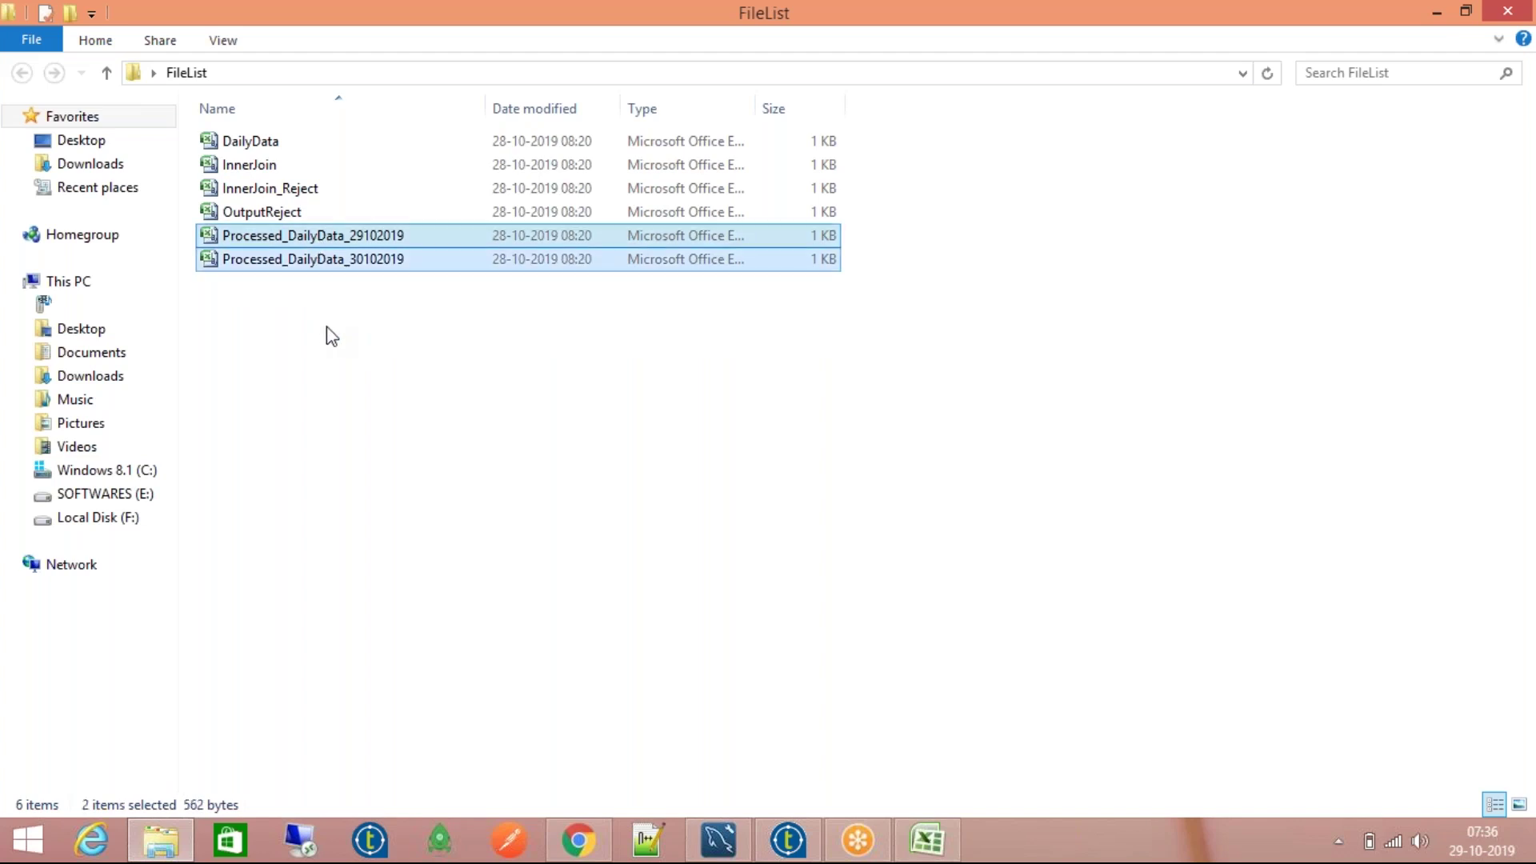
{"action": "key", "text": "Delete"}
{"action": "left_click", "coordinate": [284, 142]}
{"action": "key", "text": "Delete"}
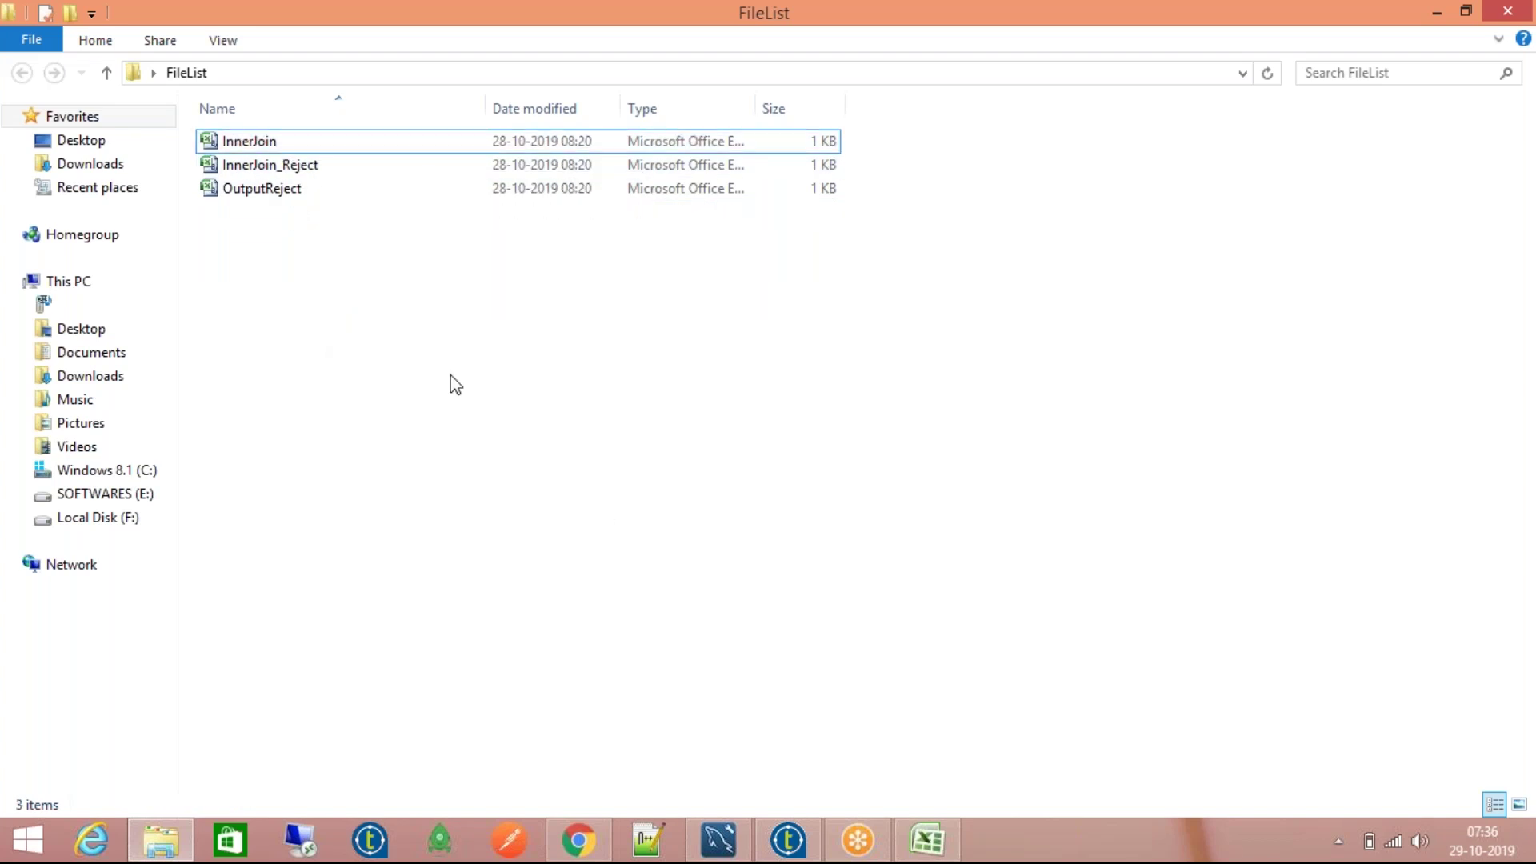
Step: Return to Talend Open Studio, clear tFileList_1's exclude filemask and turn off the Use Exclude Filemask option
{"action": "left_click", "coordinate": [788, 840]}
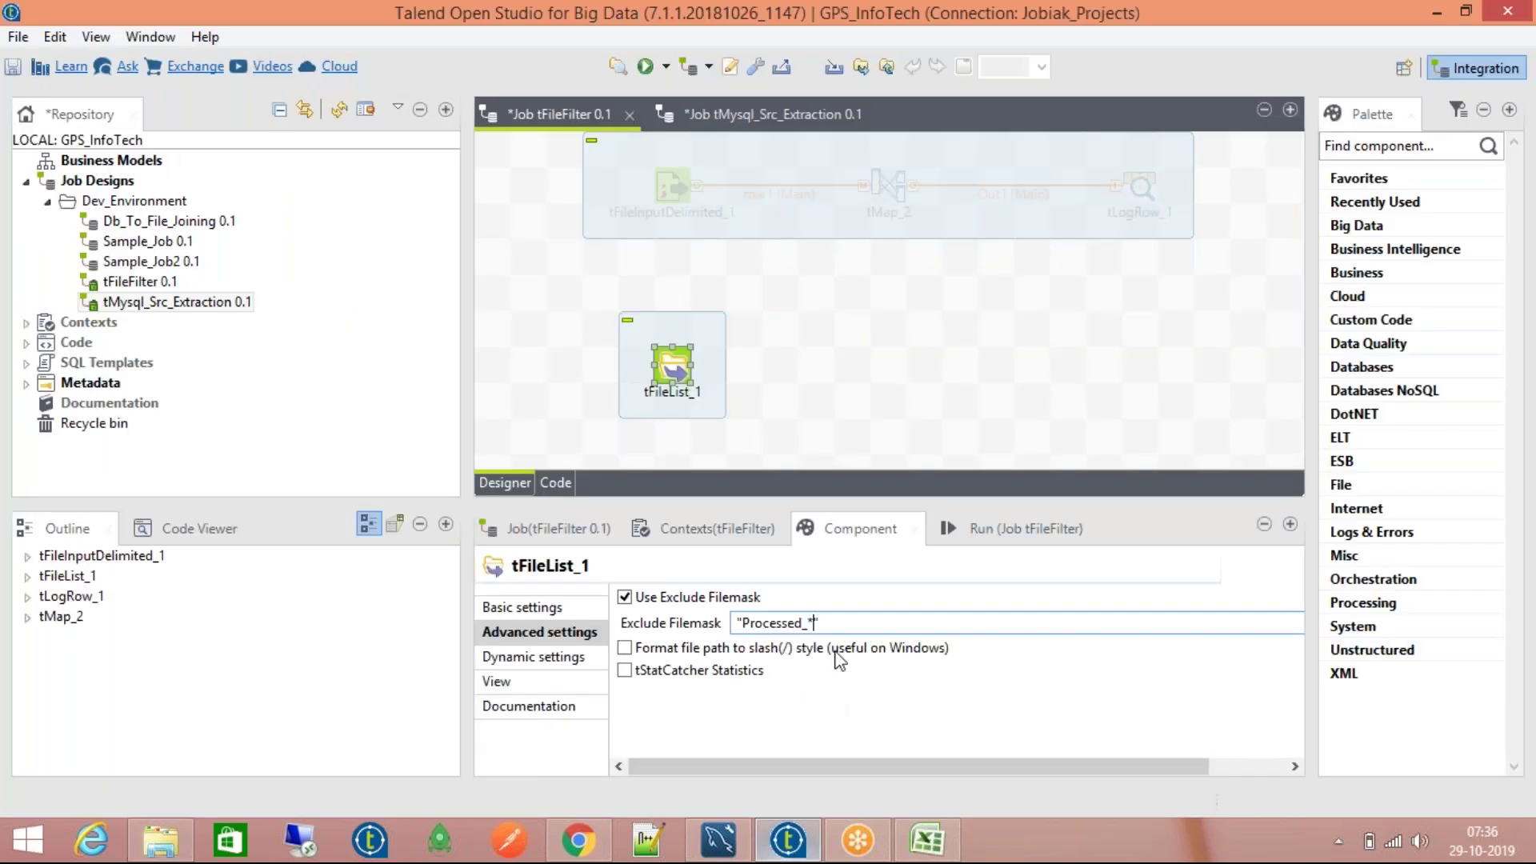
{"action": "key", "text": "BackSpace"}
{"action": "key", "text": "BackSpace"}
{"action": "key", "text": "BackSpace"}
{"action": "key", "text": "BackSpace"}
{"action": "key", "text": "BackSpace"}
{"action": "key", "text": "BackSpace"}
{"action": "key", "text": "BackSpace"}
{"action": "key", "text": "BackSpace"}
{"action": "key", "text": "BackSpace"}
{"action": "key", "text": "BackSpace"}
{"action": "key", "text": "BackSpace"}
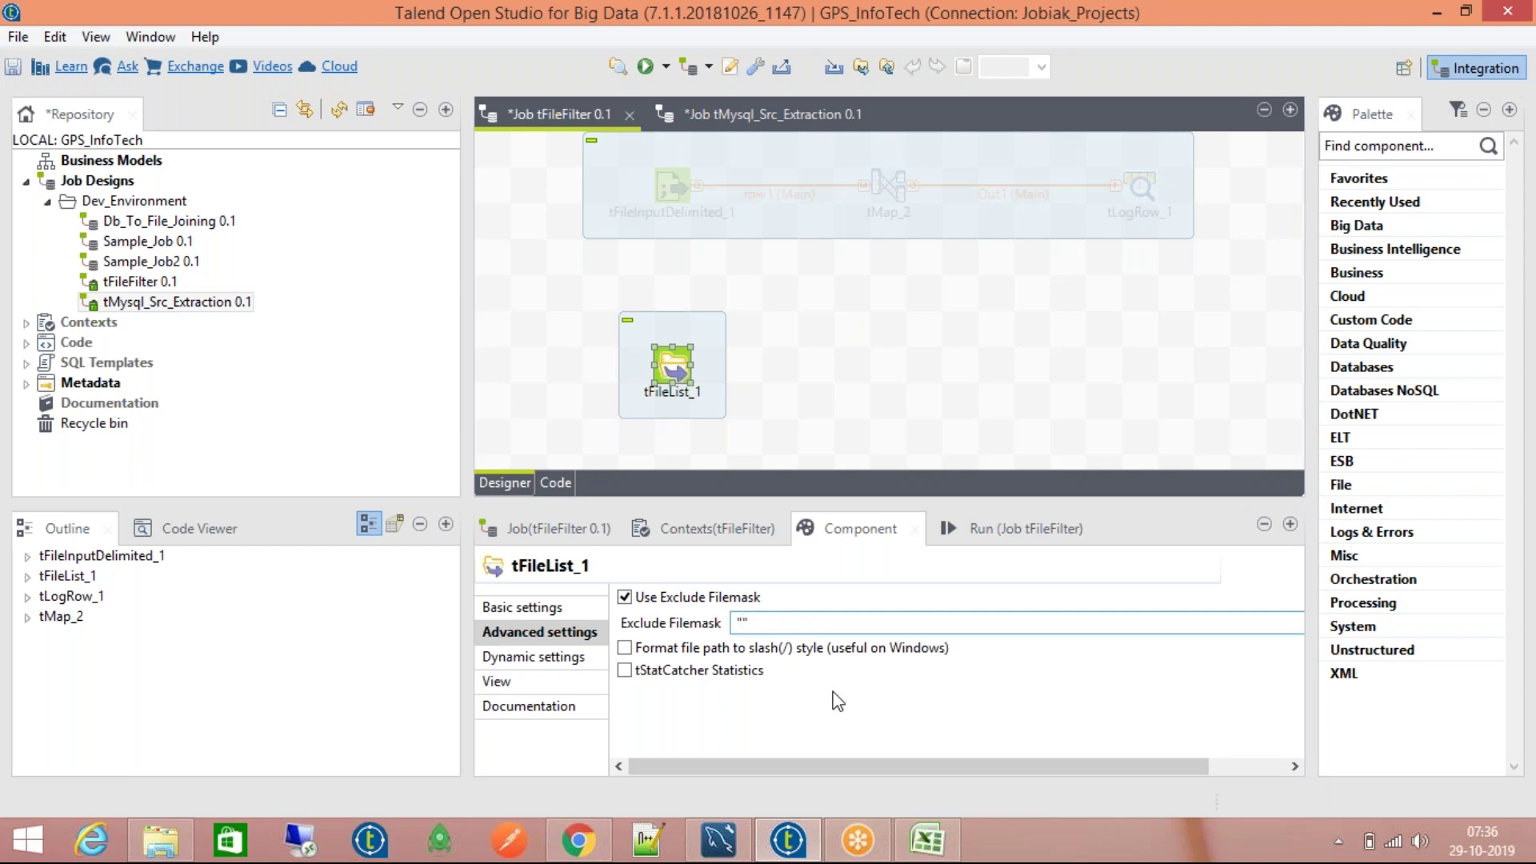
{"action": "left_click", "coordinate": [698, 599]}
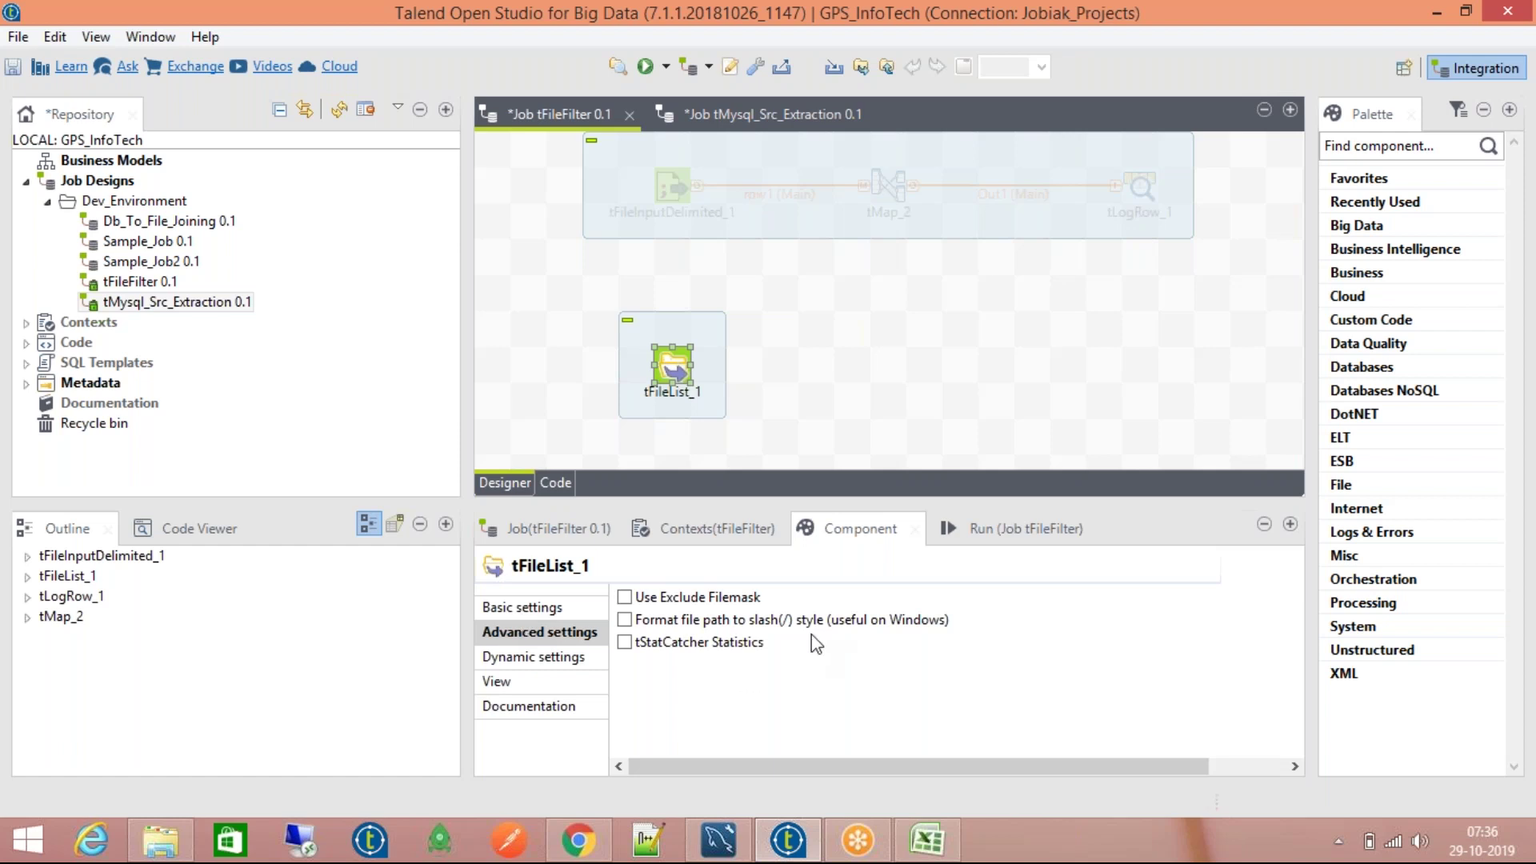
{"action": "left_click", "coordinate": [766, 621]}
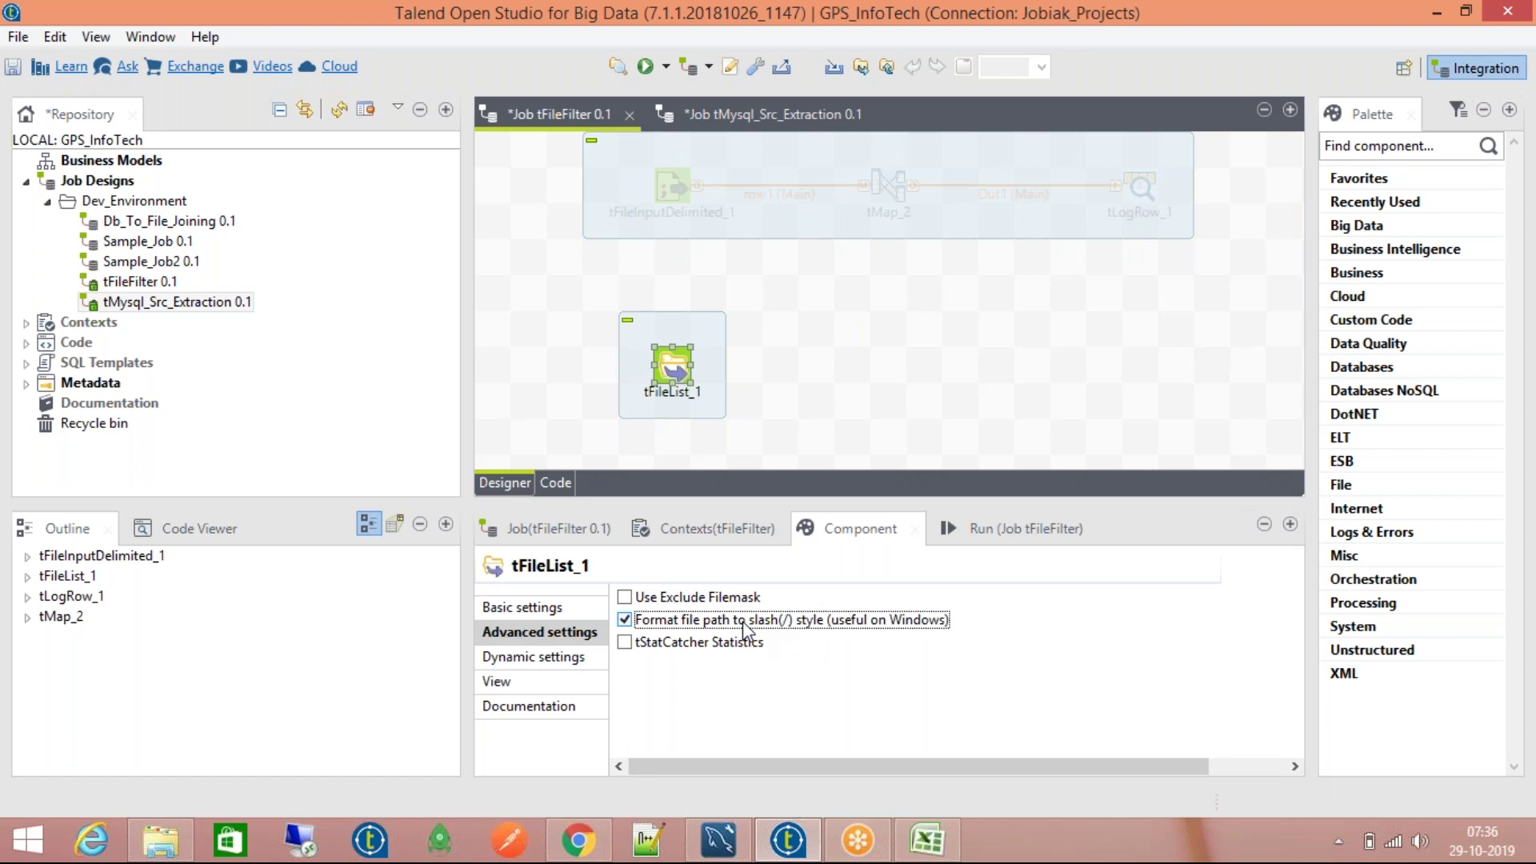
{"action": "left_click", "coordinate": [742, 621]}
Step: Browse for the directory in tFileList_1's basic settings and set it to the Desktop folder
{"action": "left_click", "coordinate": [595, 605]}
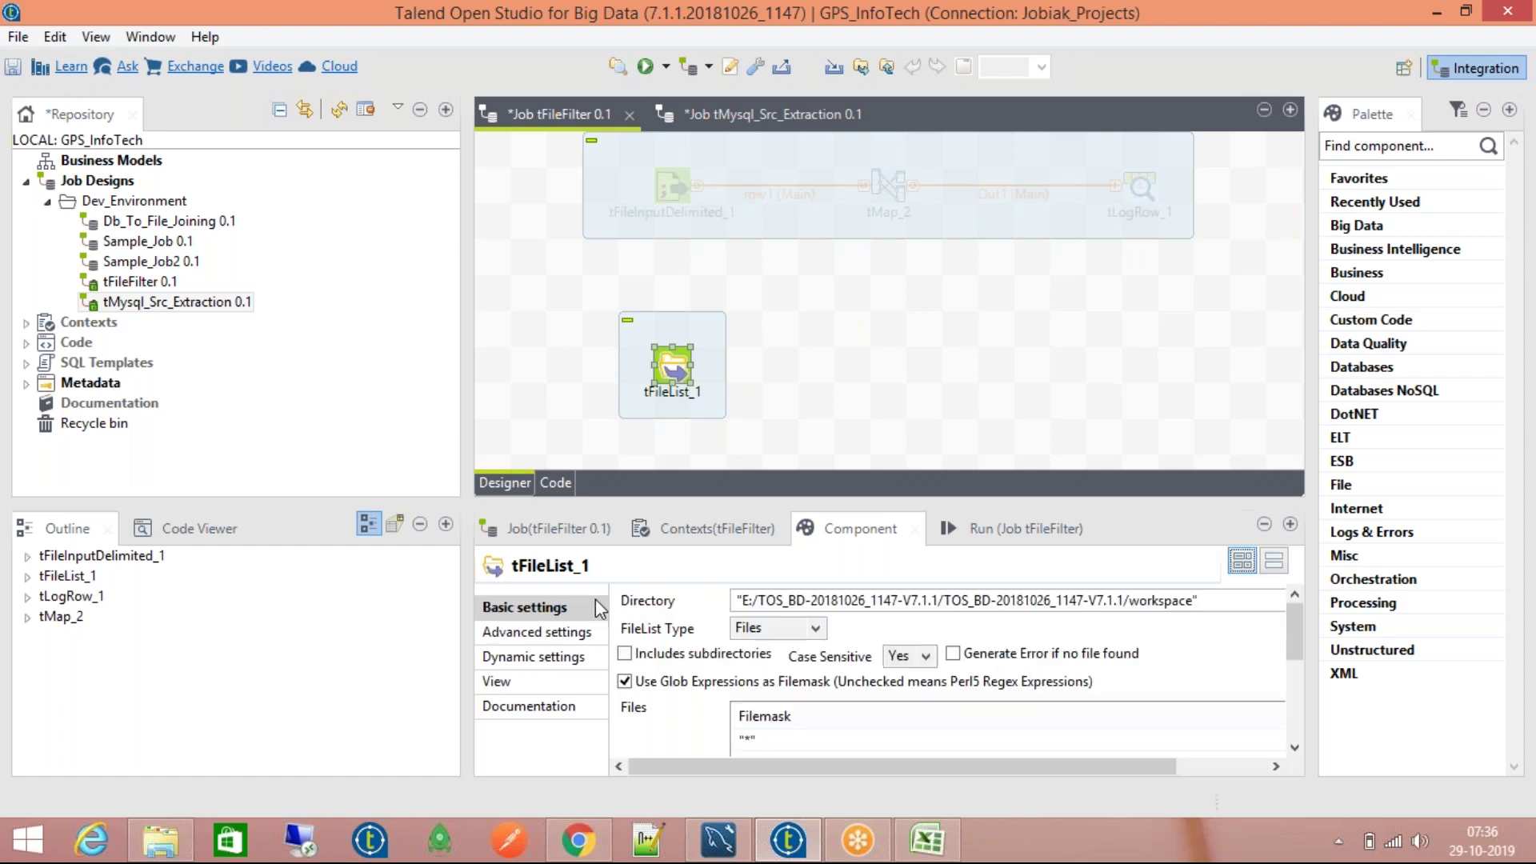
{"action": "left_click_drag", "start_coordinate": [1067, 764], "coordinate": [1277, 768]}
{"action": "left_click", "coordinate": [1262, 600]}
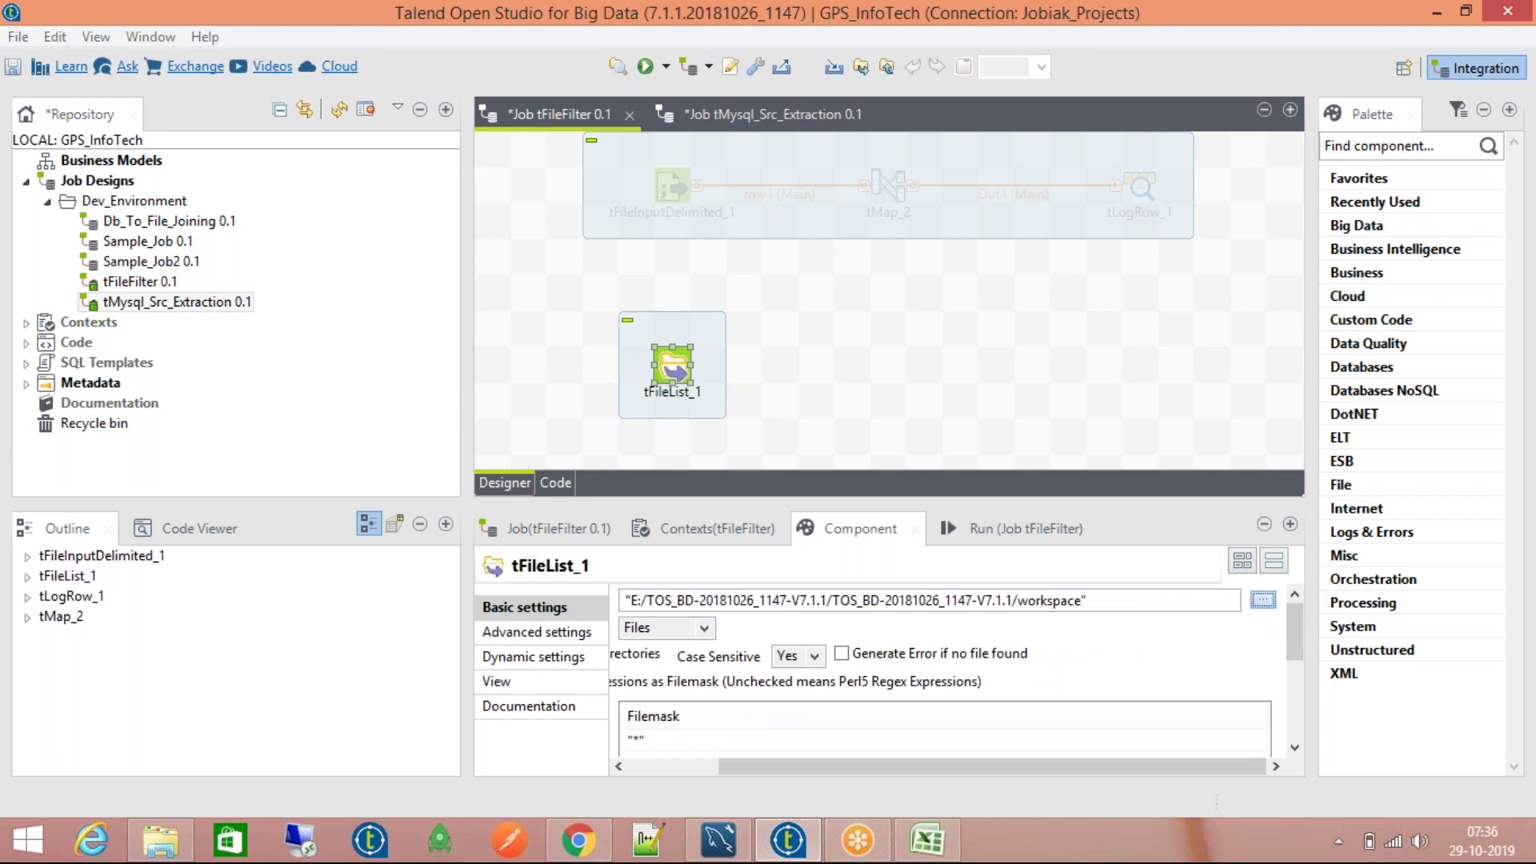
{"action": "double_click", "coordinate": [710, 387]}
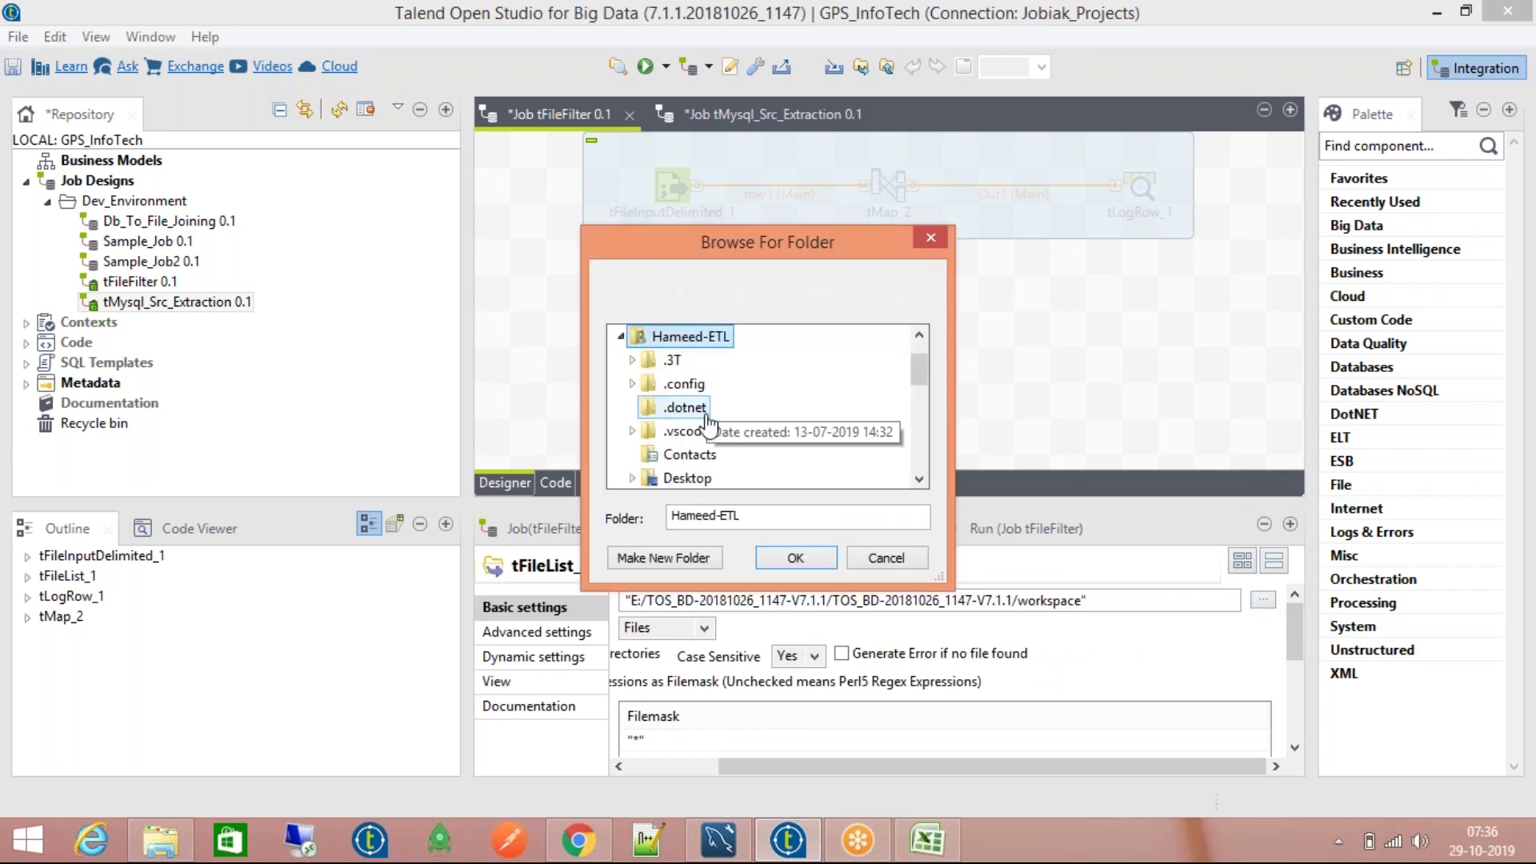
{"action": "scroll", "coordinate": [702, 408], "scroll_direction": "down", "scroll_amount": 4}
{"action": "scroll", "coordinate": [680, 424], "scroll_direction": "down", "scroll_amount": 2}
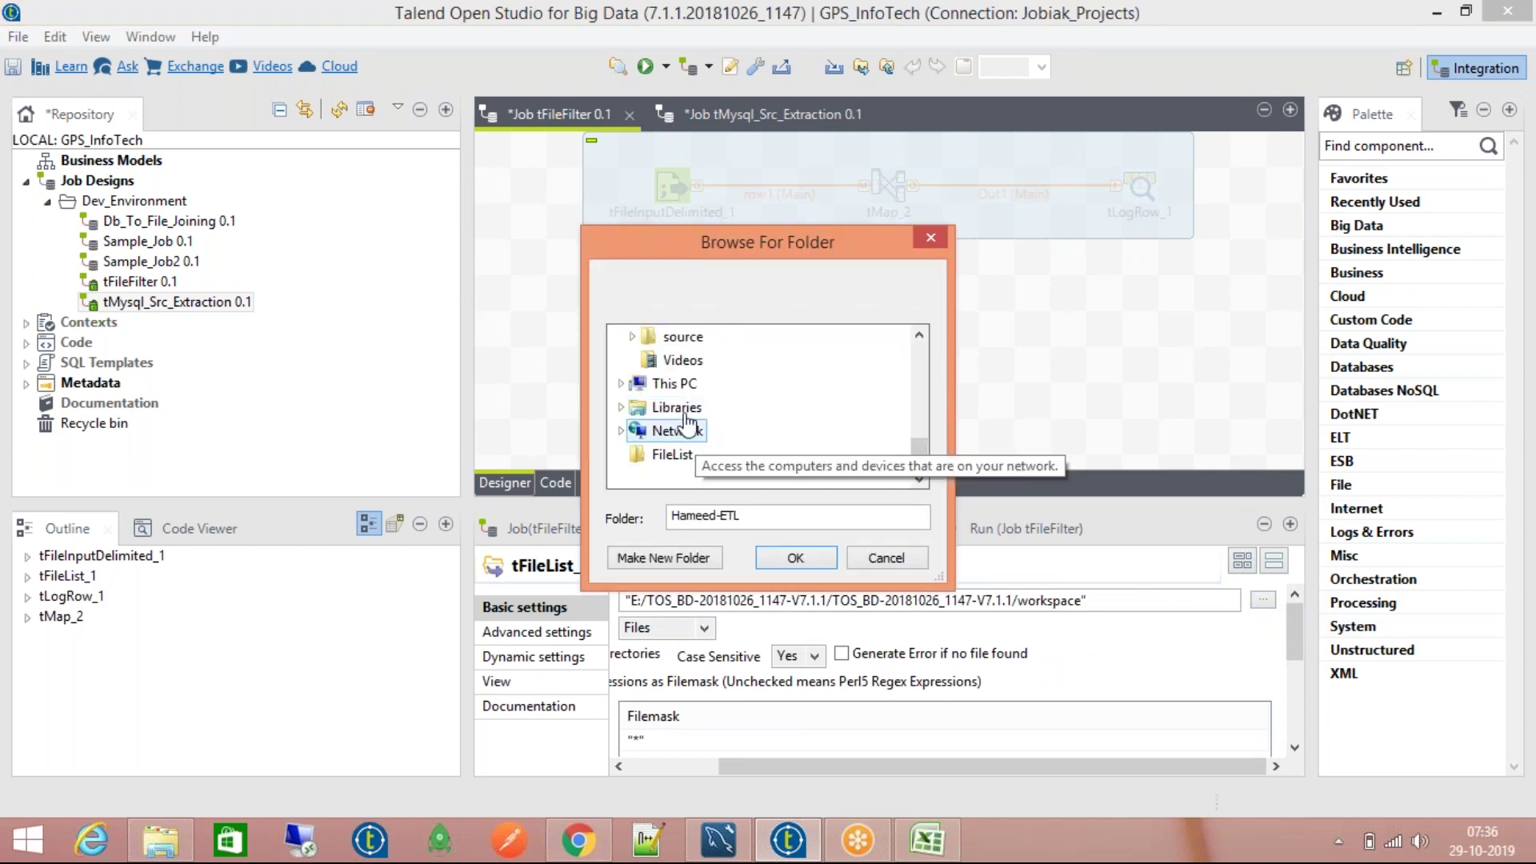
{"action": "scroll", "coordinate": [683, 392], "scroll_direction": "up", "scroll_amount": 3}
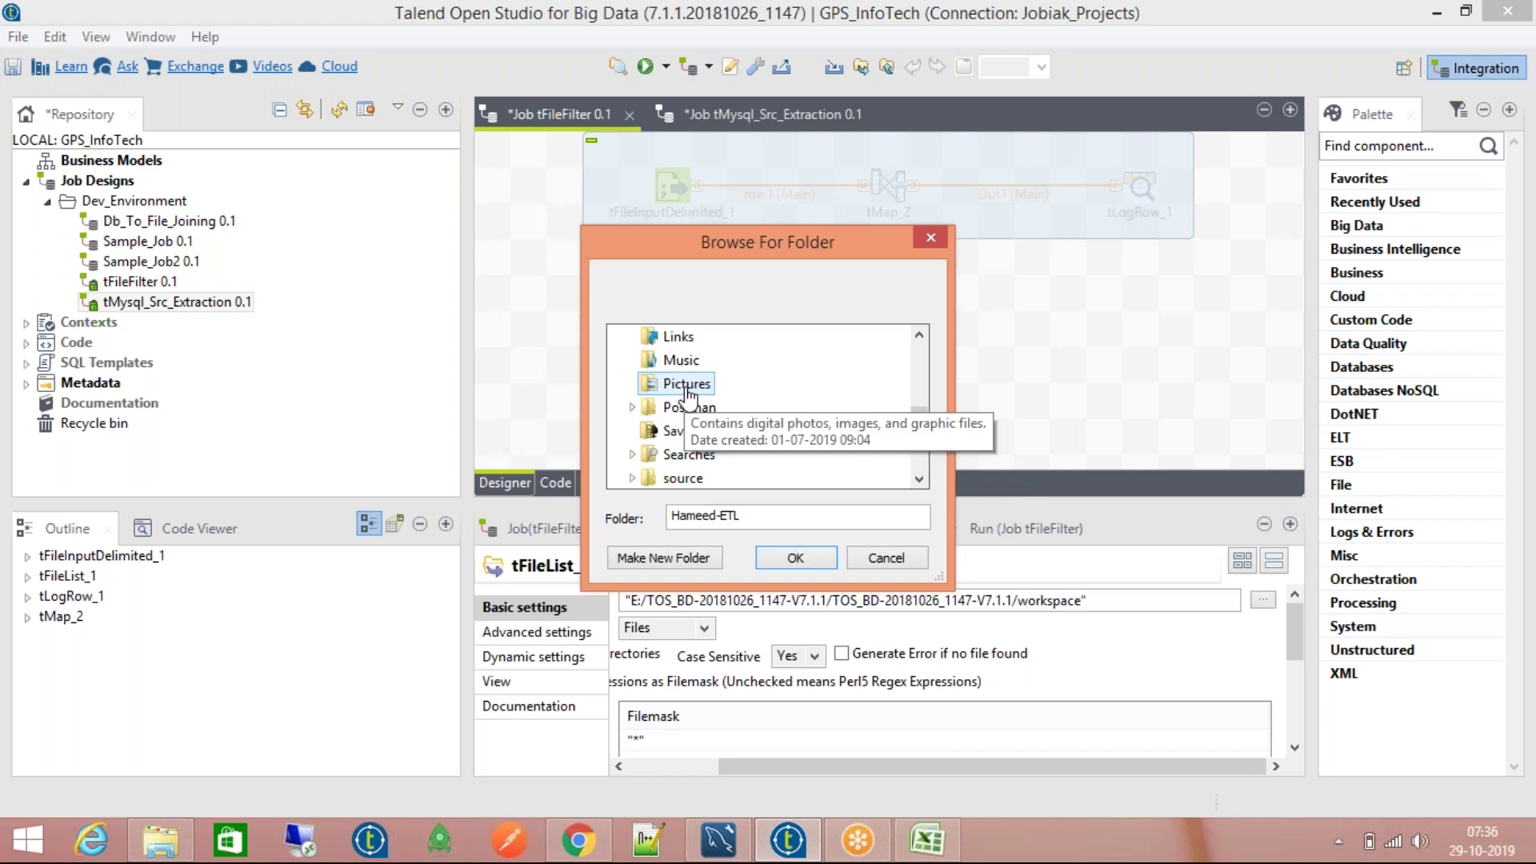
{"action": "scroll", "coordinate": [640, 404], "scroll_direction": "up", "scroll_amount": 1}
{"action": "scroll", "coordinate": [688, 424], "scroll_direction": "down", "scroll_amount": 1}
{"action": "scroll", "coordinate": [698, 436], "scroll_direction": "down", "scroll_amount": 1}
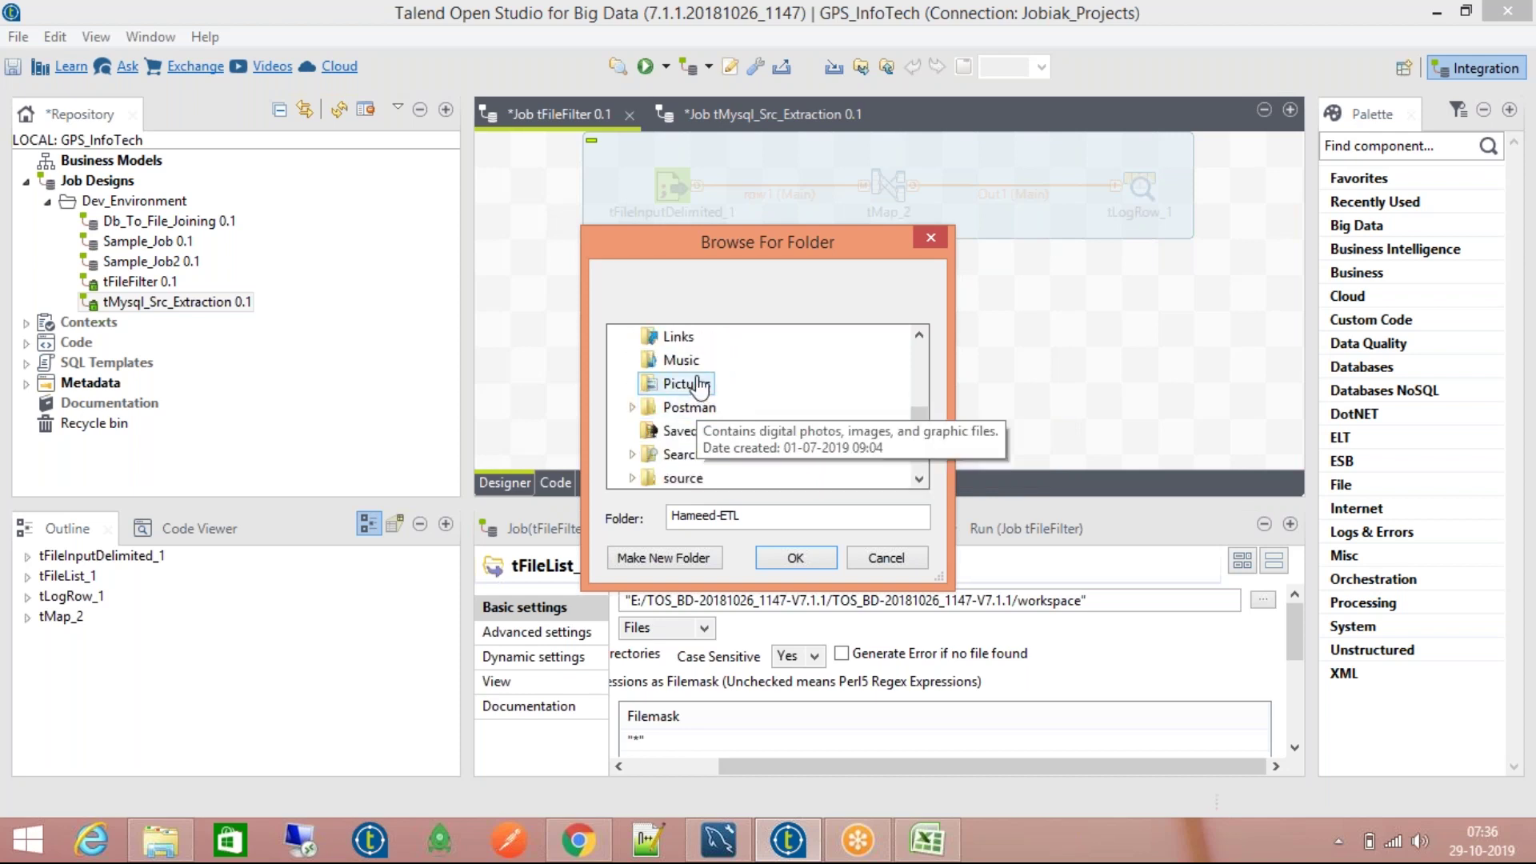
{"action": "left_click", "coordinate": [686, 384]}
{"action": "scroll", "coordinate": [688, 384], "scroll_direction": "up", "scroll_amount": 5}
{"action": "key", "text": "Home"}
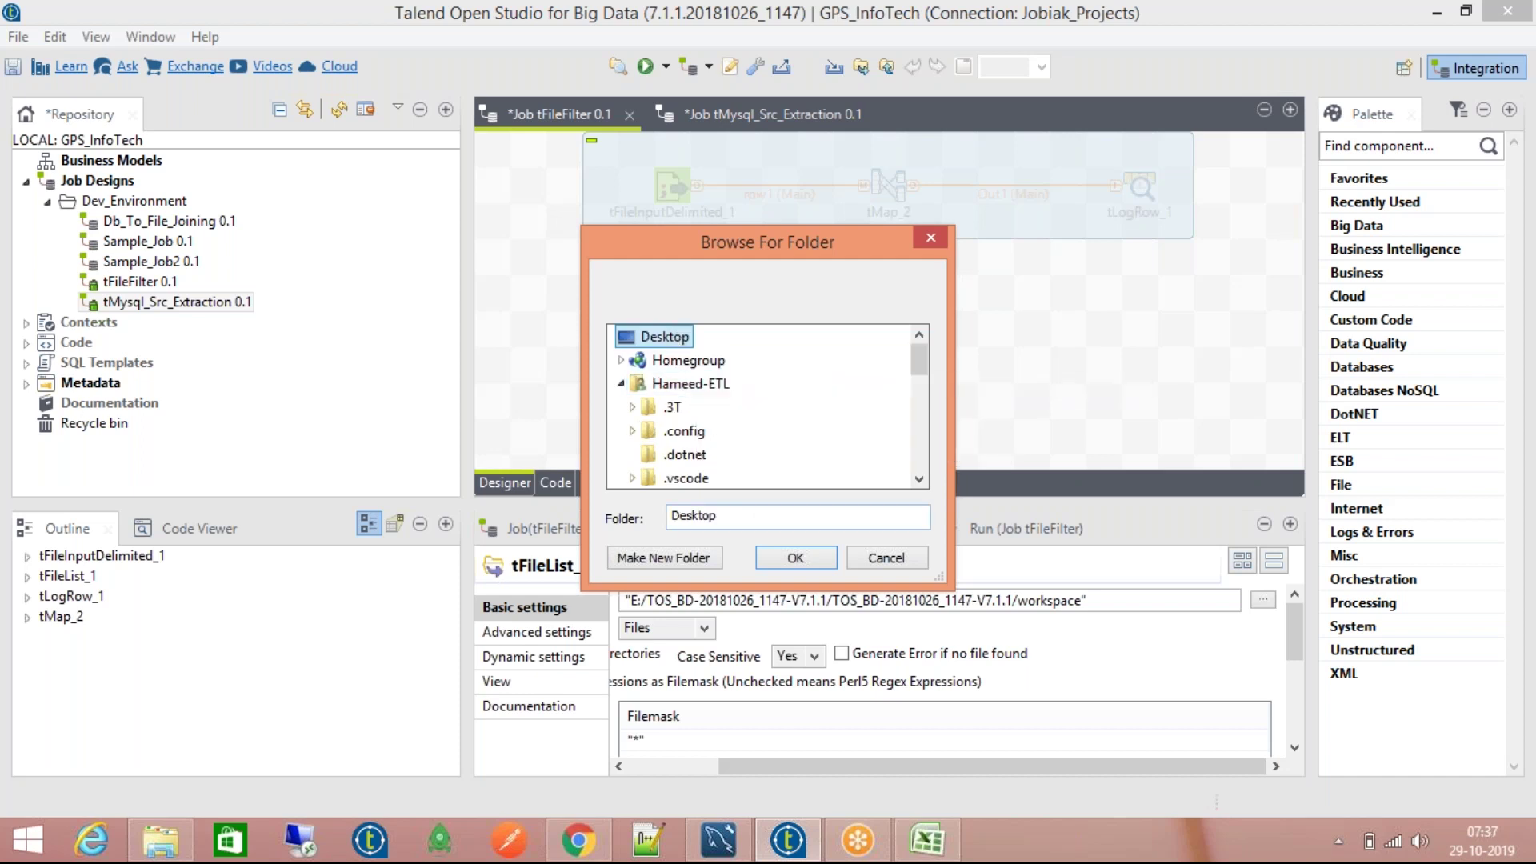
{"action": "left_click", "coordinate": [792, 557]}
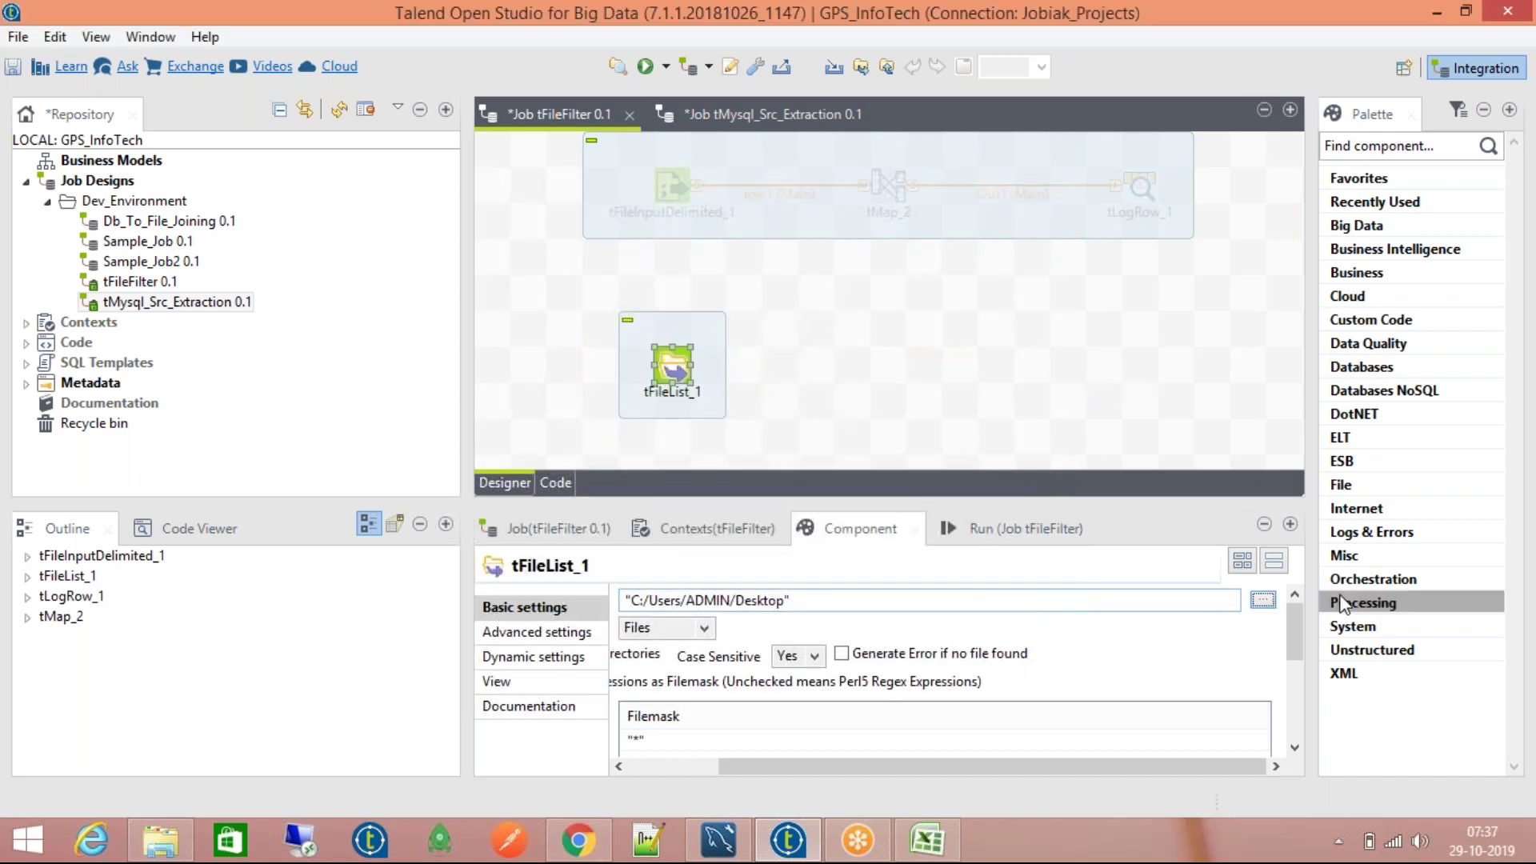
Step: Browse for tFileList_1's directory and set it to the FileList folder on the Desktop
{"action": "left_click", "coordinate": [1263, 602]}
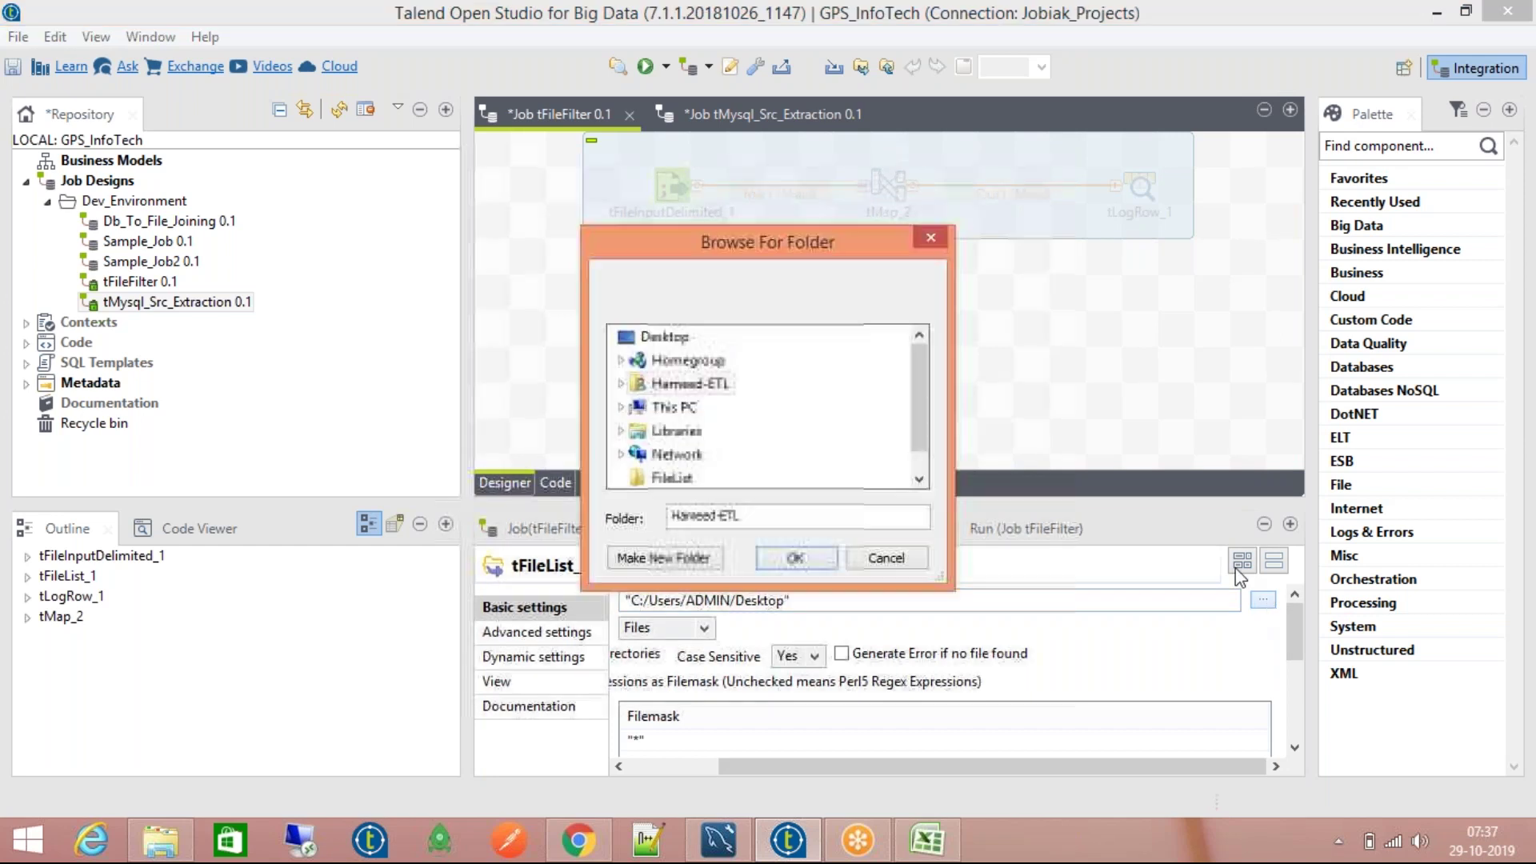
{"action": "double_click", "coordinate": [684, 436]}
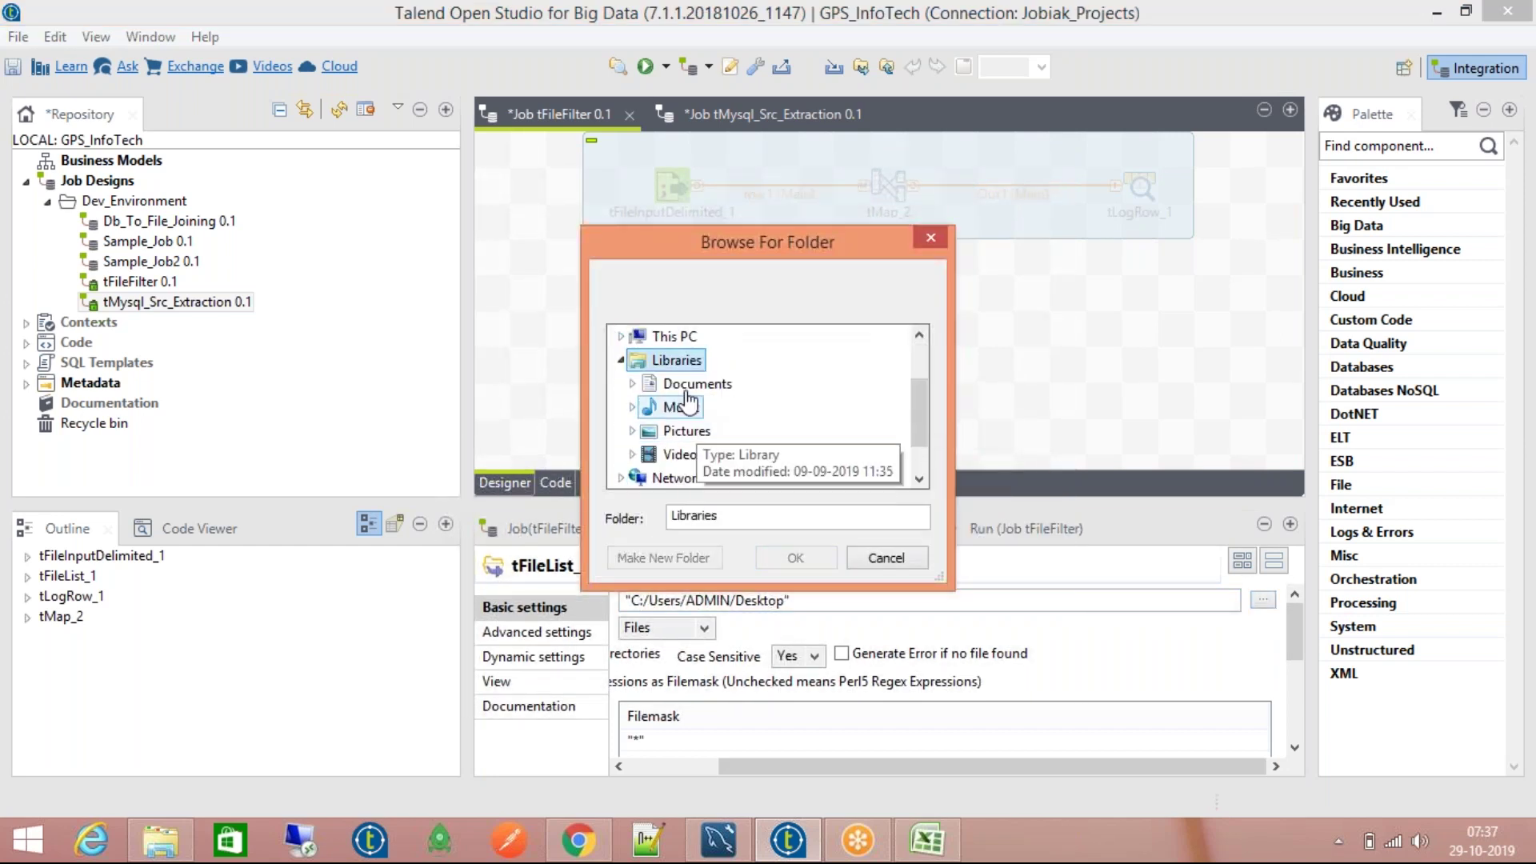
{"action": "left_click", "coordinate": [621, 360]}
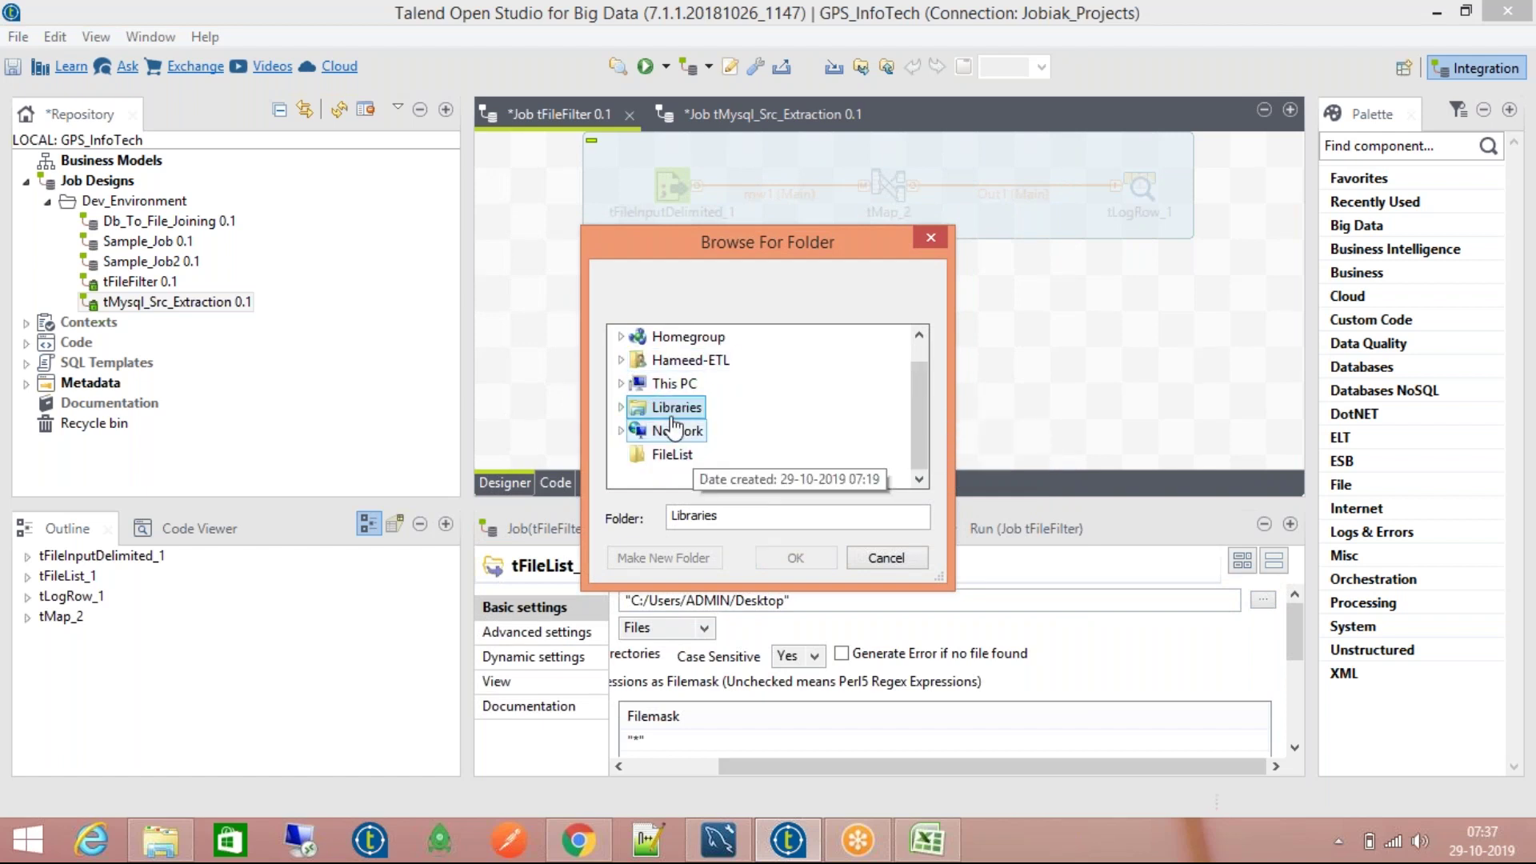
{"action": "left_click", "coordinate": [621, 360]}
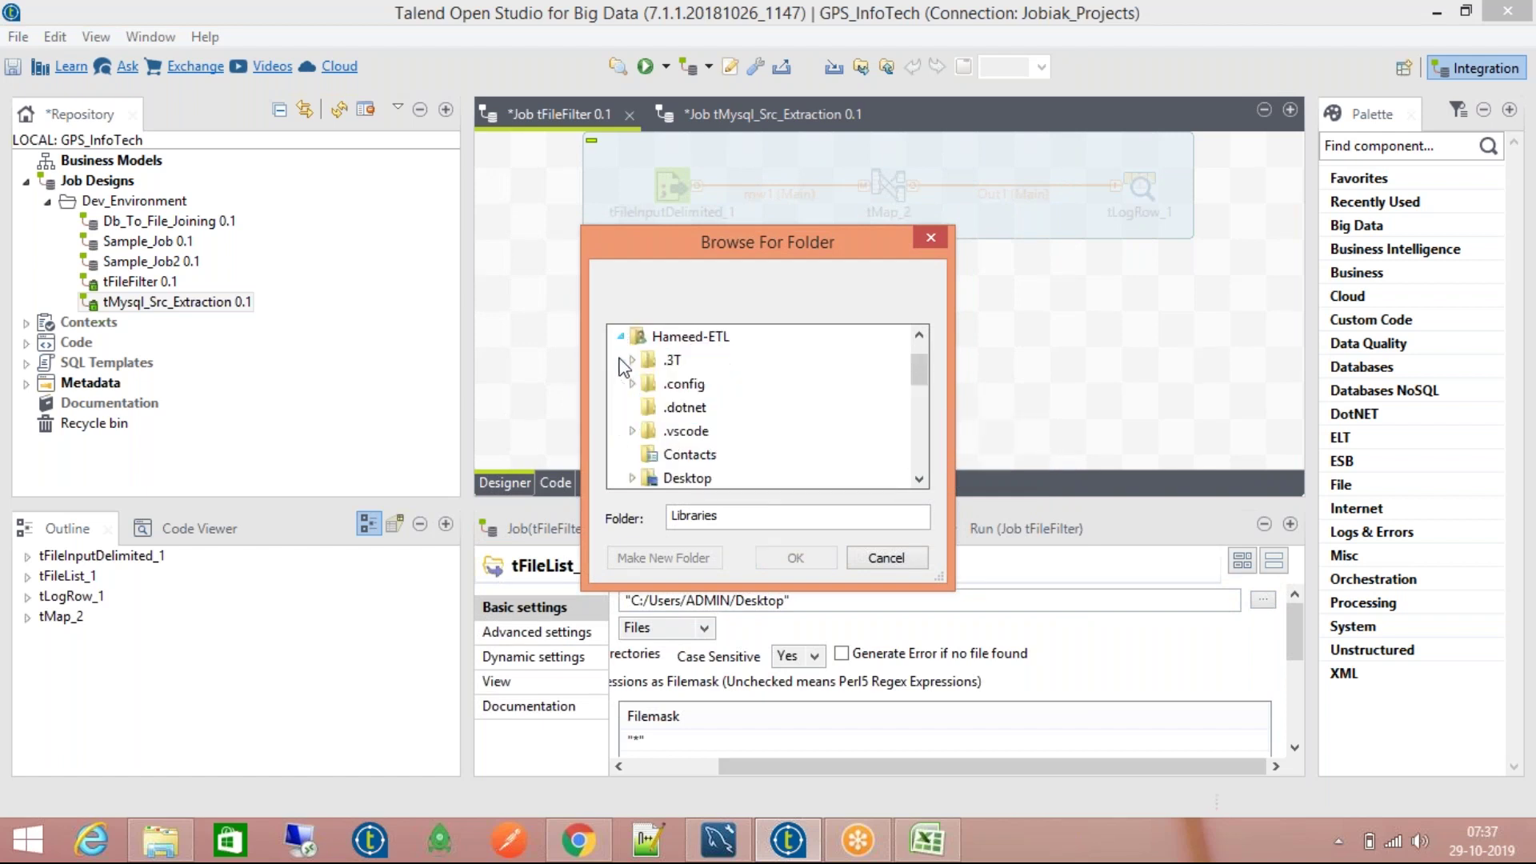
{"action": "left_click", "coordinate": [621, 360]}
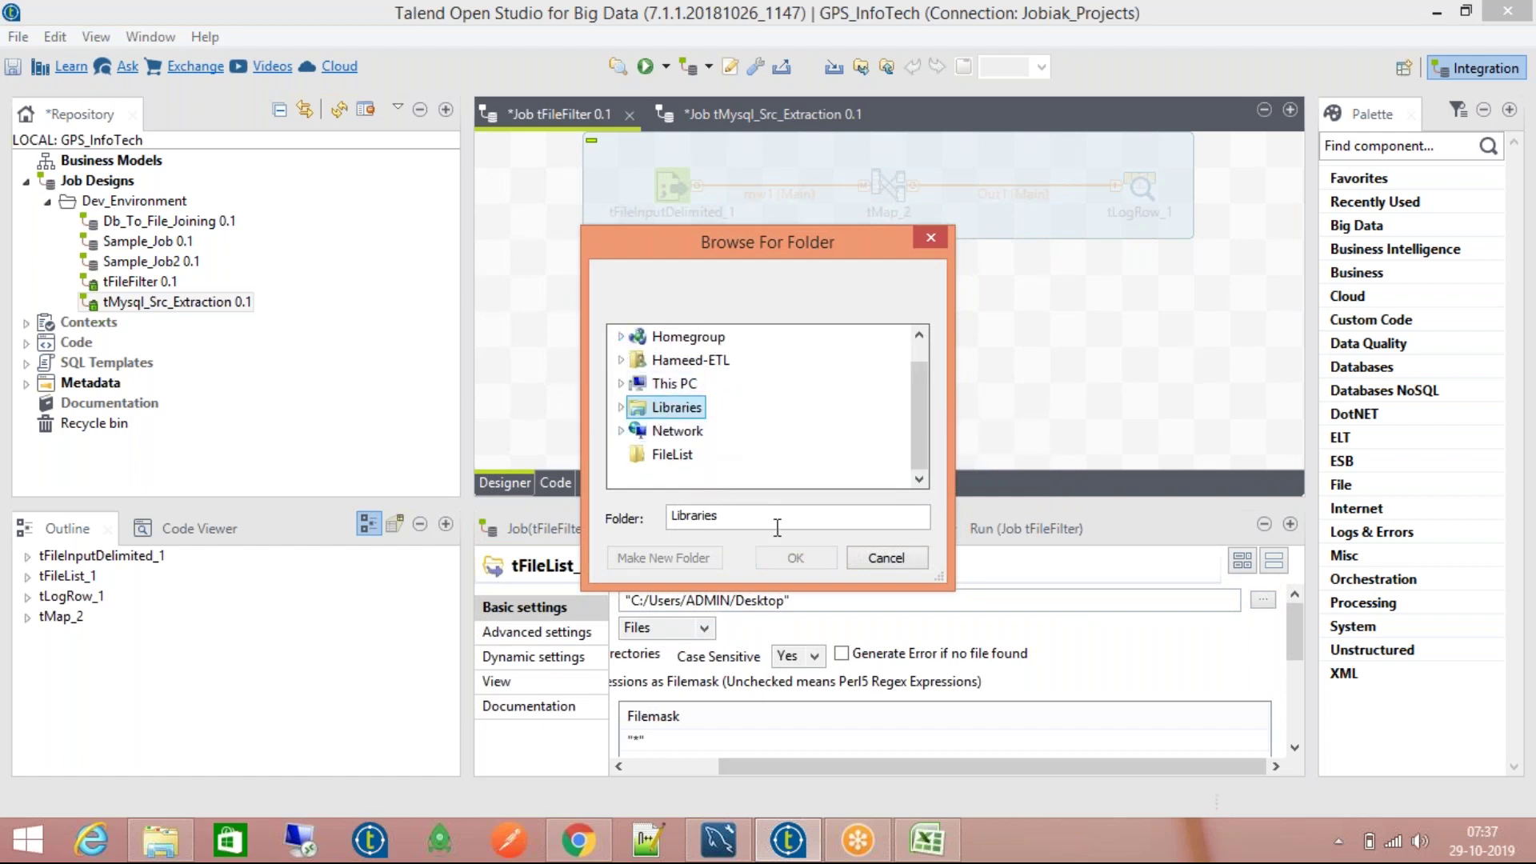
{"action": "left_click", "coordinate": [667, 453]}
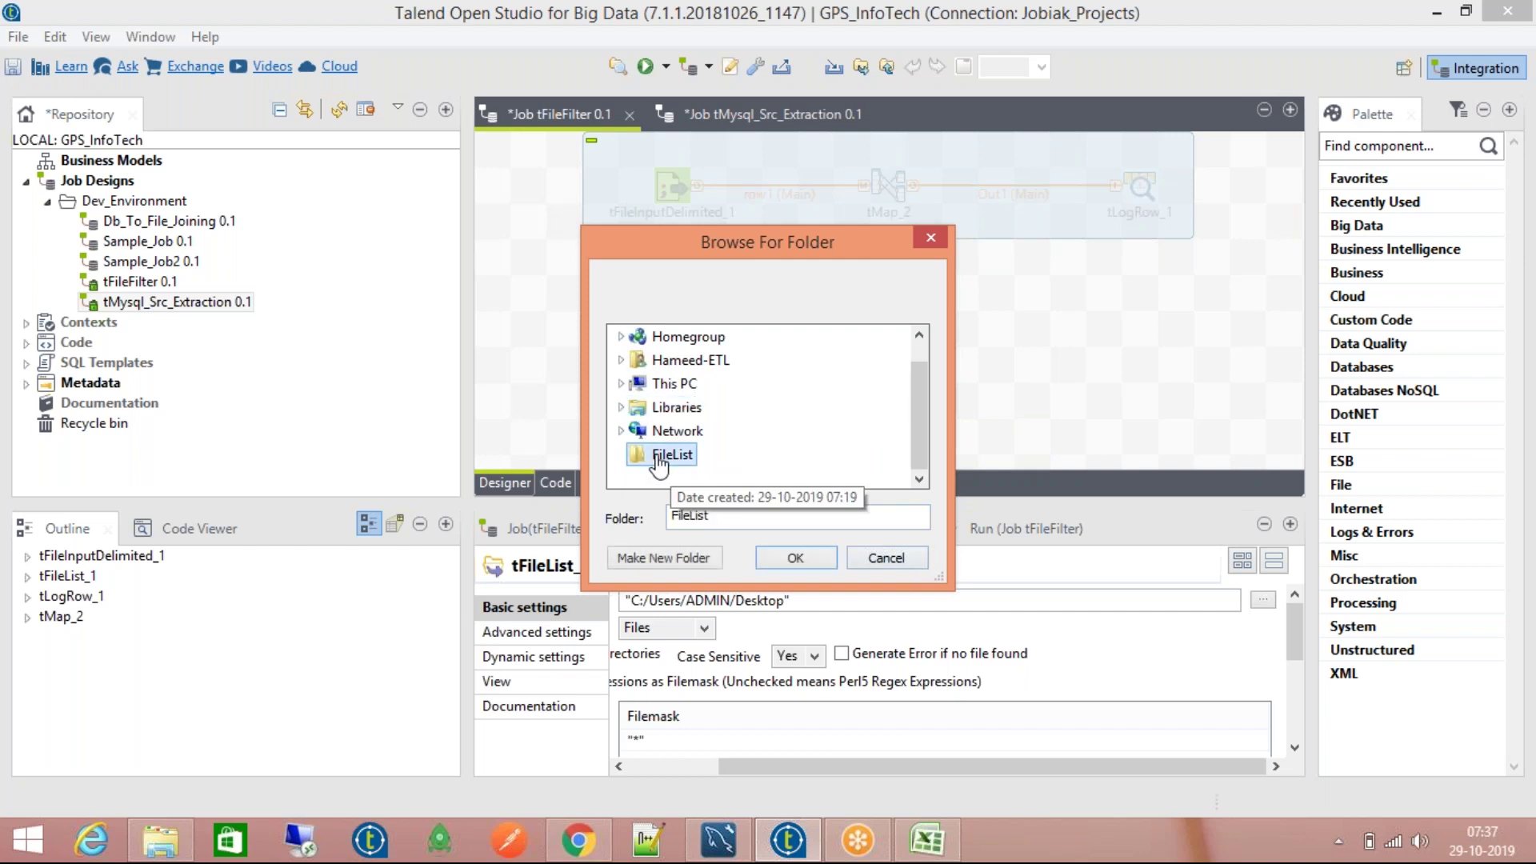
{"action": "left_click", "coordinate": [796, 560]}
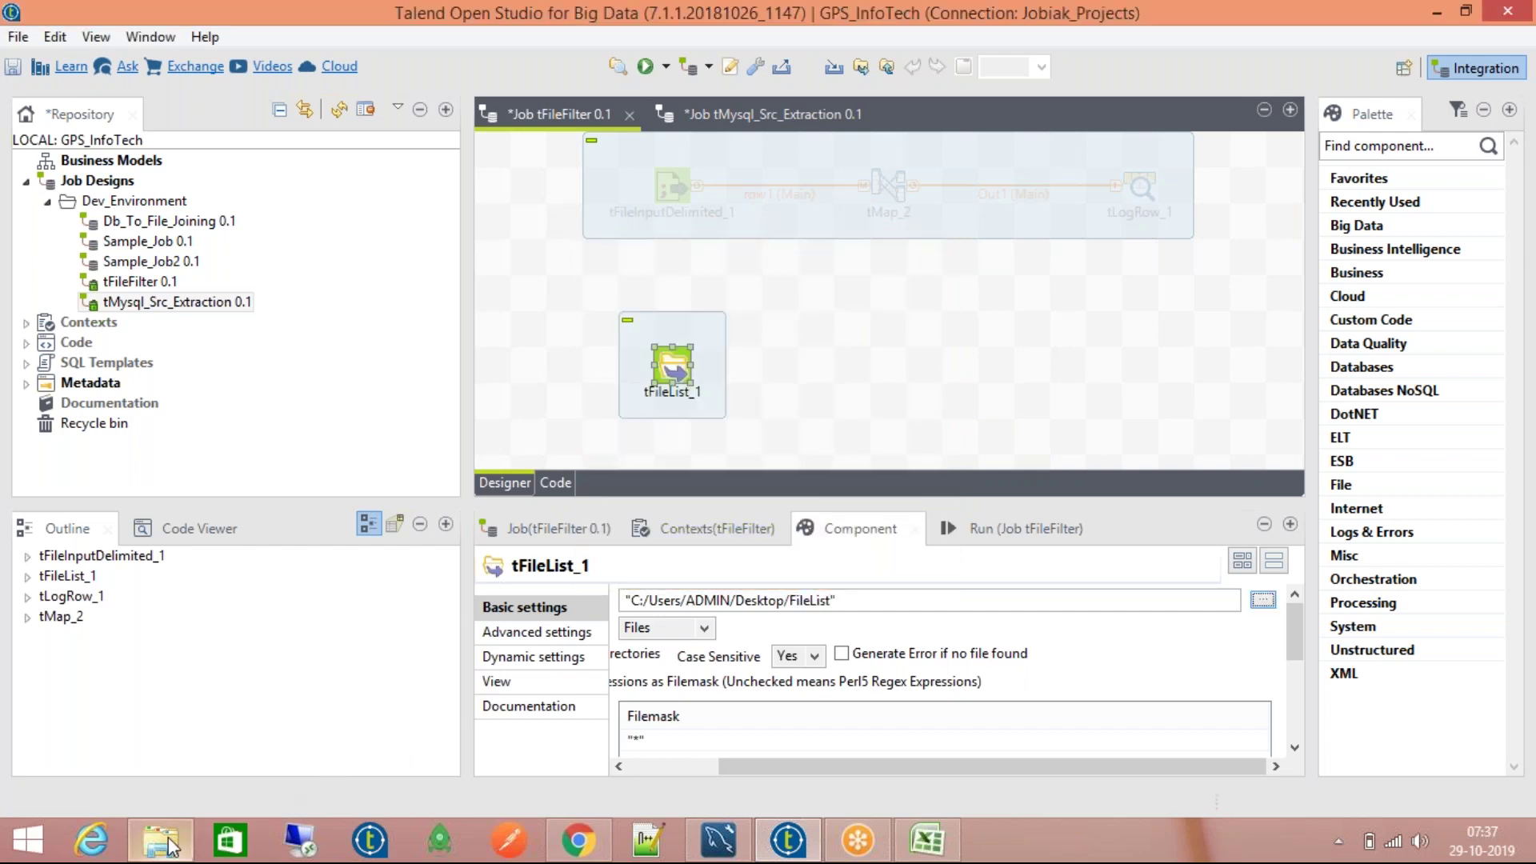
Step: Compare tFileList_1's directory with the FileList folder's path in File Explorer, review the folder's files, and return to Talend Open Studio
{"action": "left_click", "coordinate": [161, 840]}
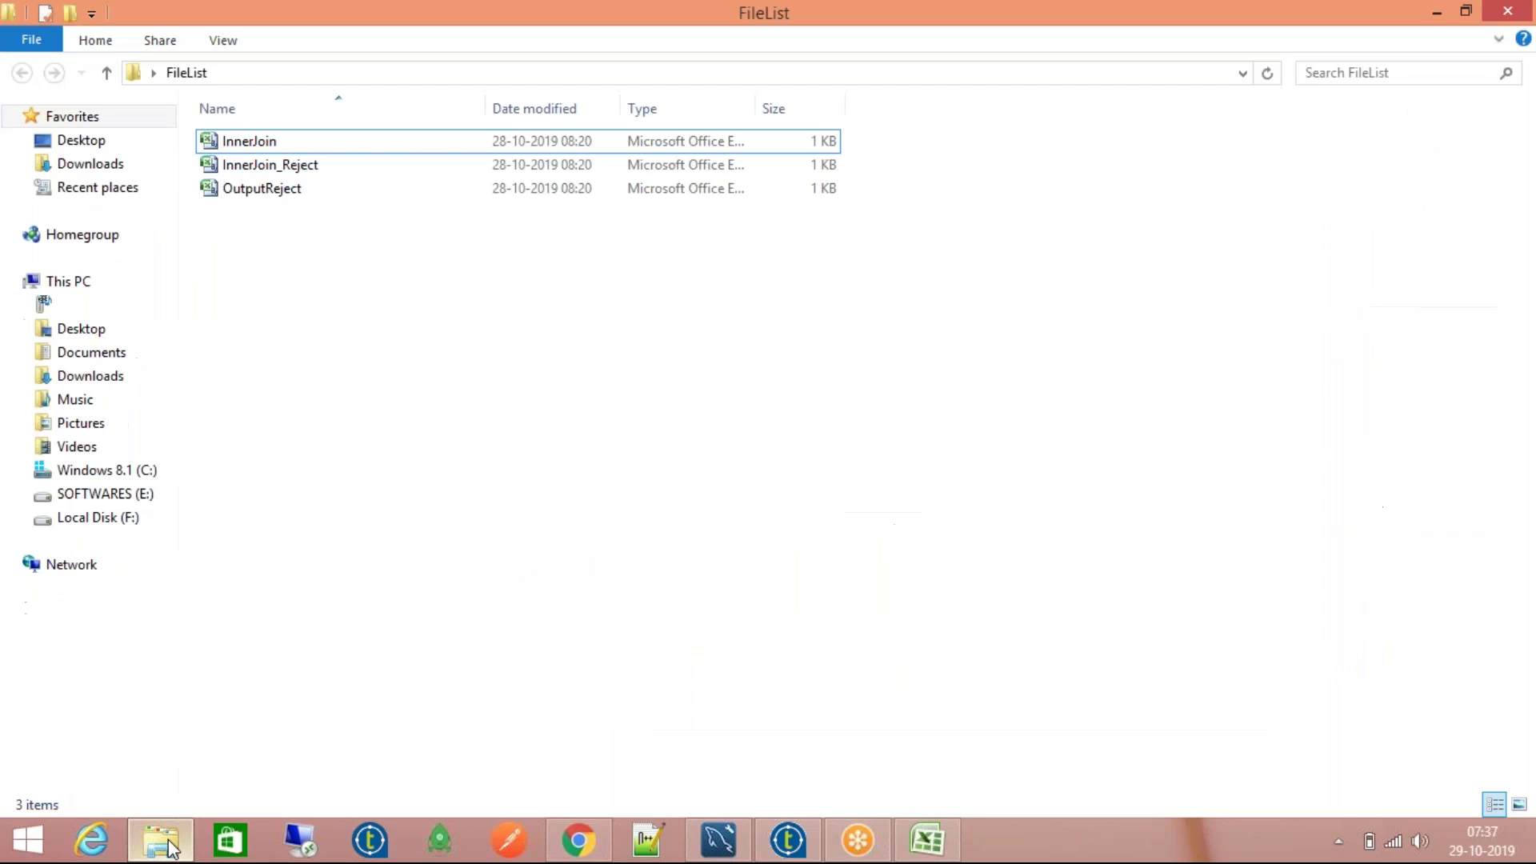
{"action": "left_click", "coordinate": [756, 74]}
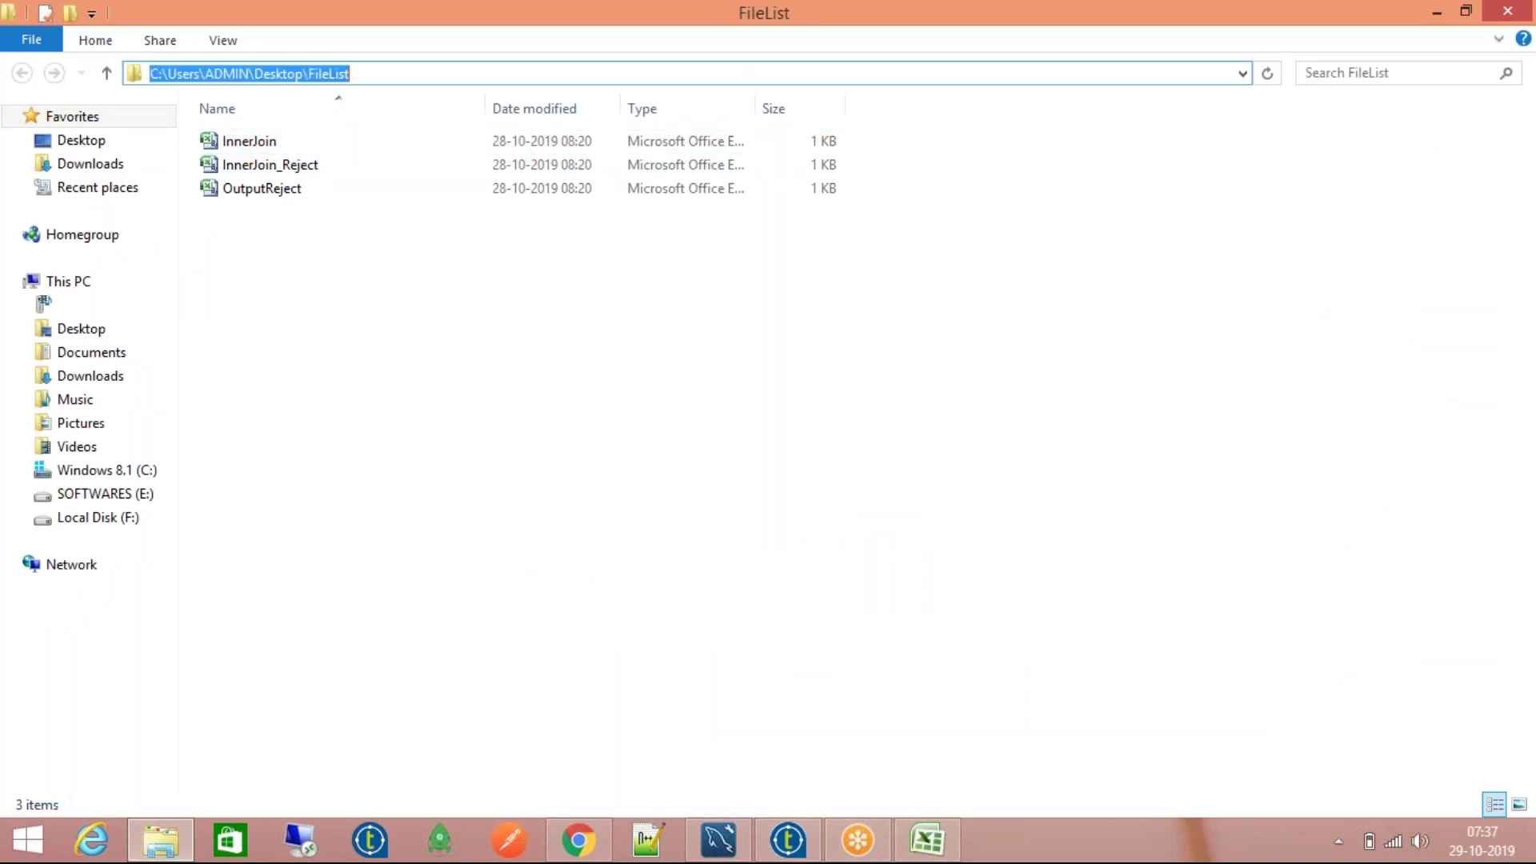
{"action": "left_click", "coordinate": [788, 841]}
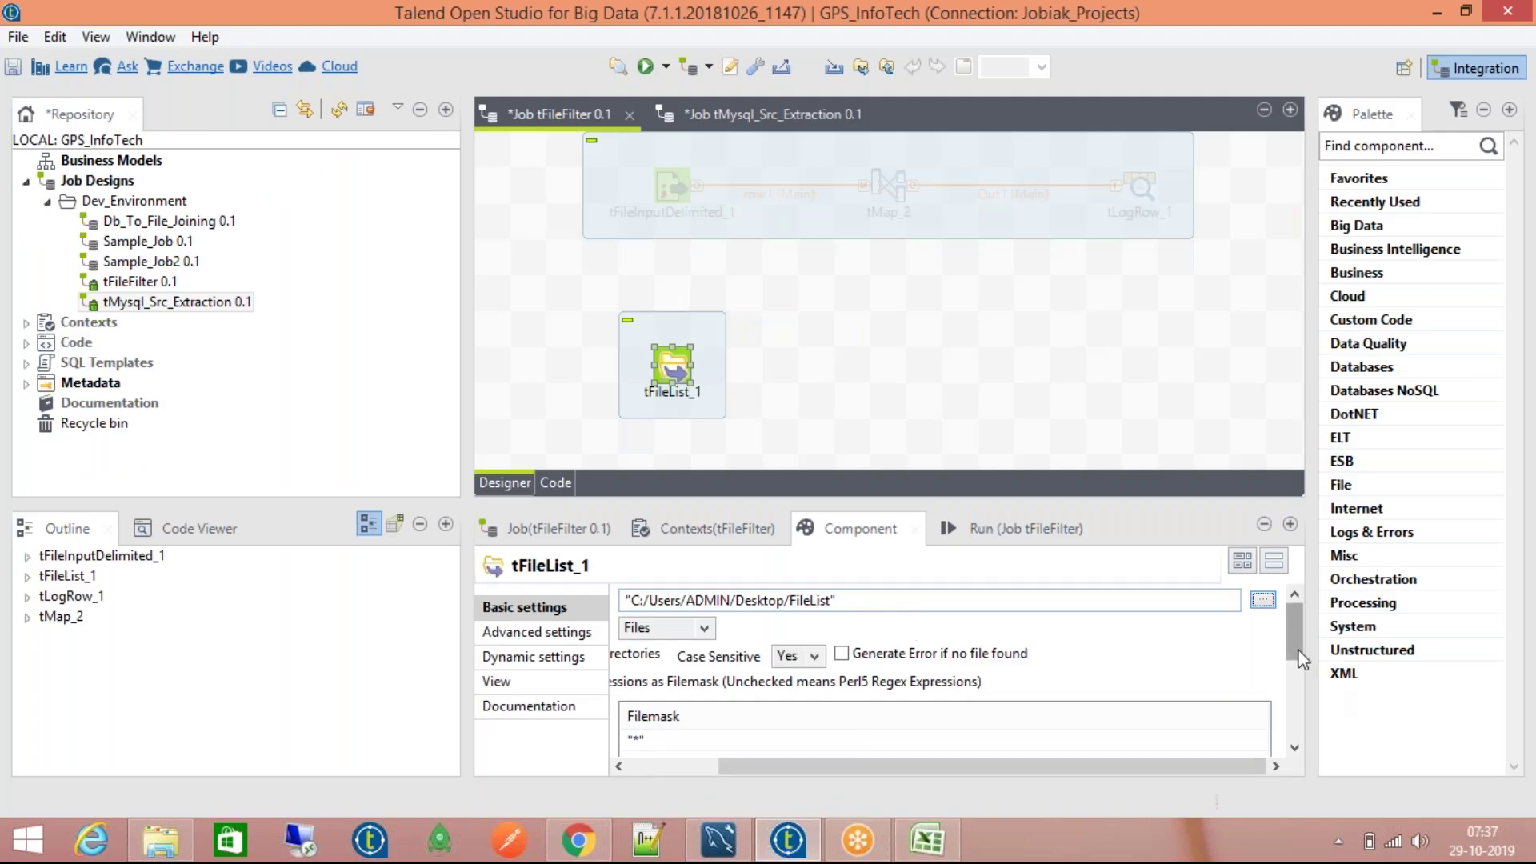
{"action": "left_click_drag", "start_coordinate": [1114, 767], "coordinate": [942, 765]}
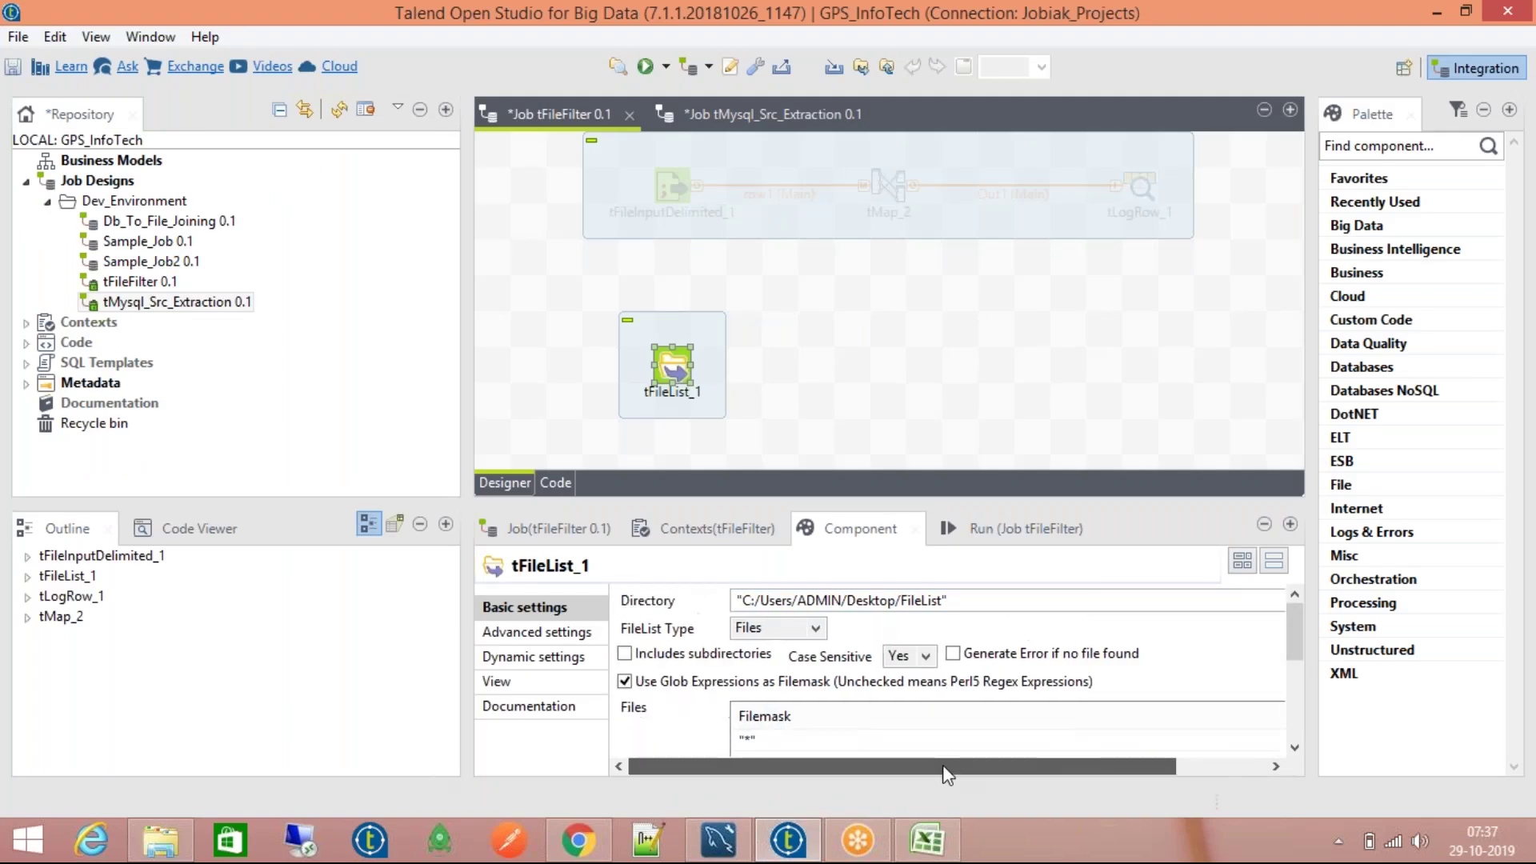
{"action": "left_click", "coordinate": [160, 840]}
{"action": "left_click", "coordinate": [288, 133]}
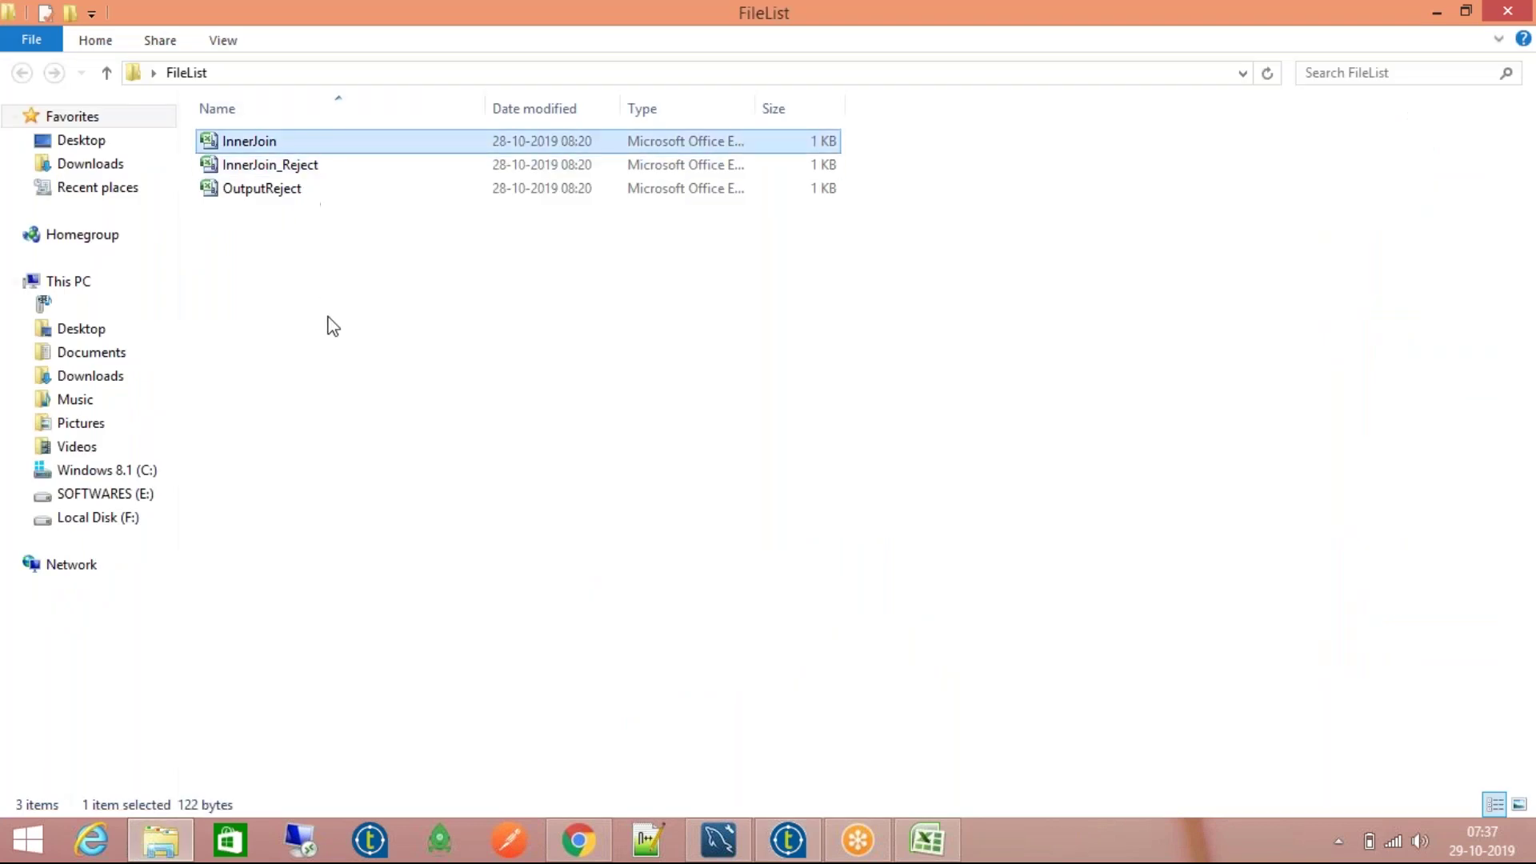
{"action": "key", "text": "ctrl+a"}
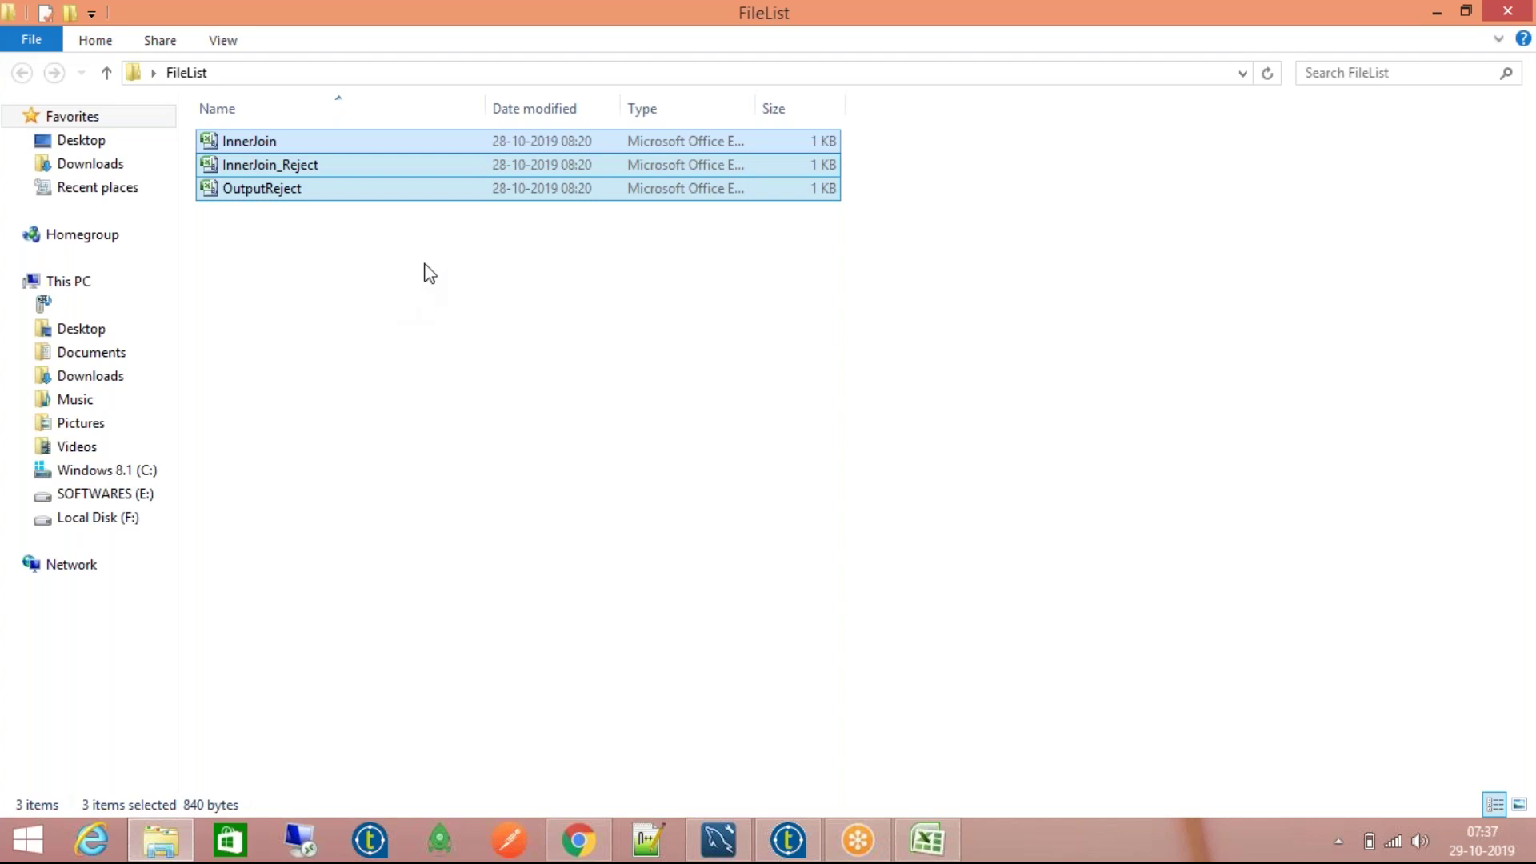
{"action": "left_click", "coordinate": [788, 840]}
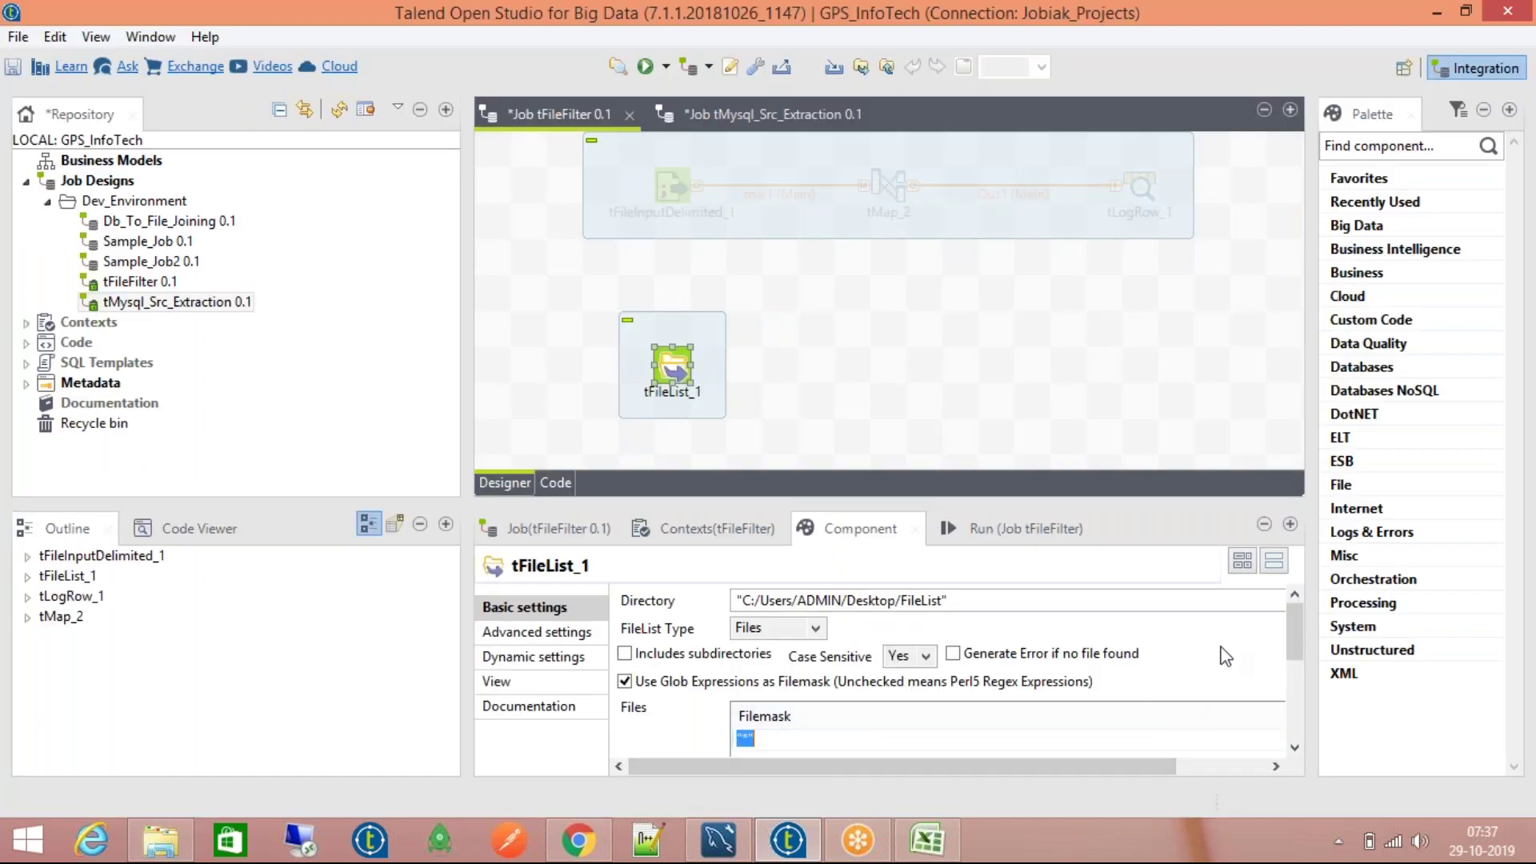
Step: Save the tFileFilter job and add a tLogRow component to the canvas, level with tFileList_1
{"action": "left_click_drag", "start_coordinate": [1299, 637], "coordinate": [1304, 596]}
{"action": "left_click", "coordinate": [971, 353]}
{"action": "key", "text": "ctrl+s"}
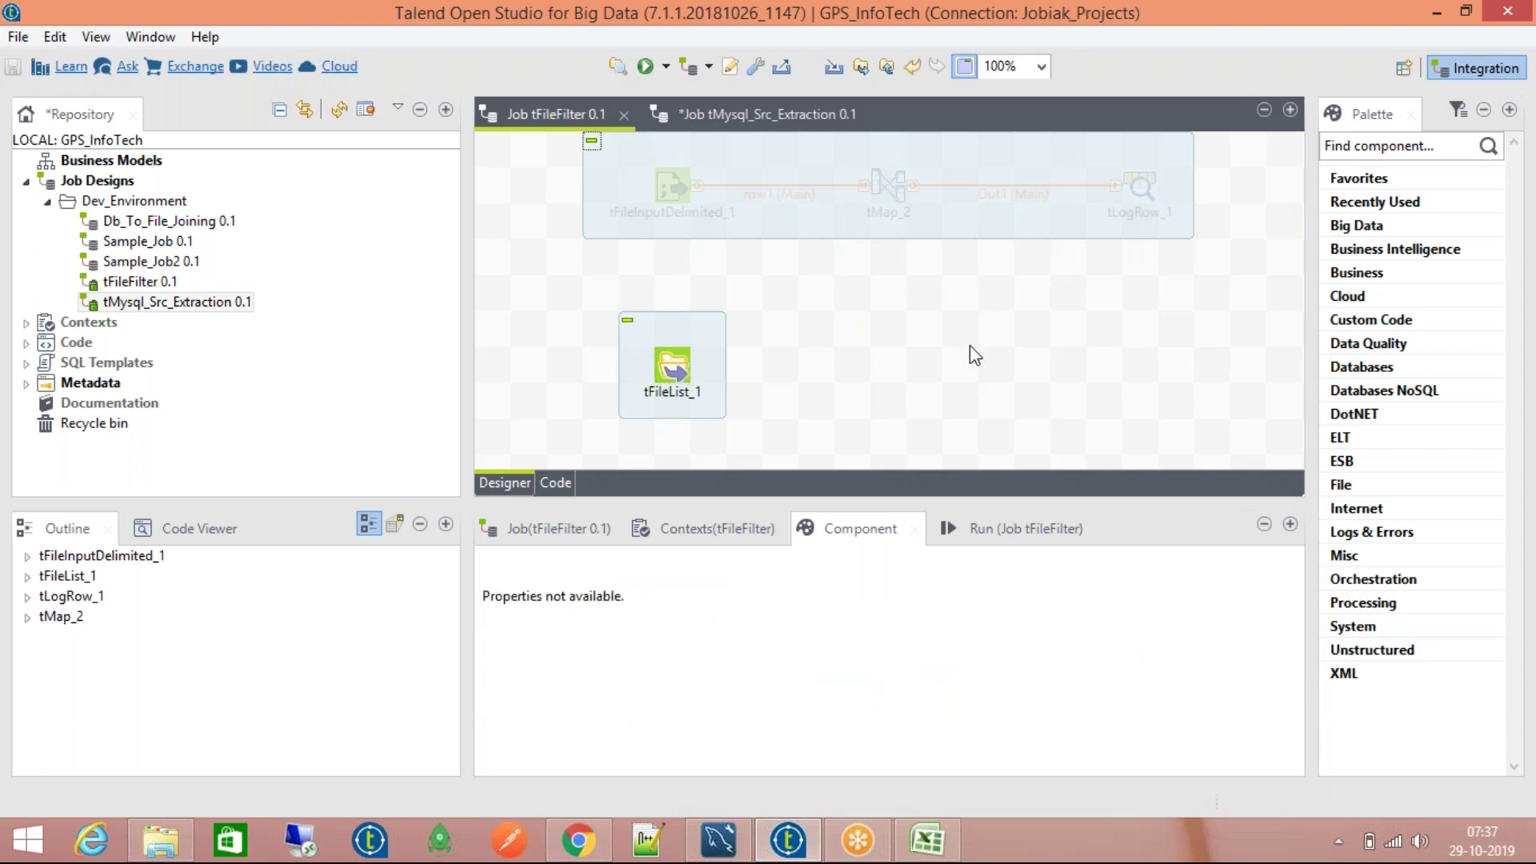
{"action": "type", "text": "tLog"}
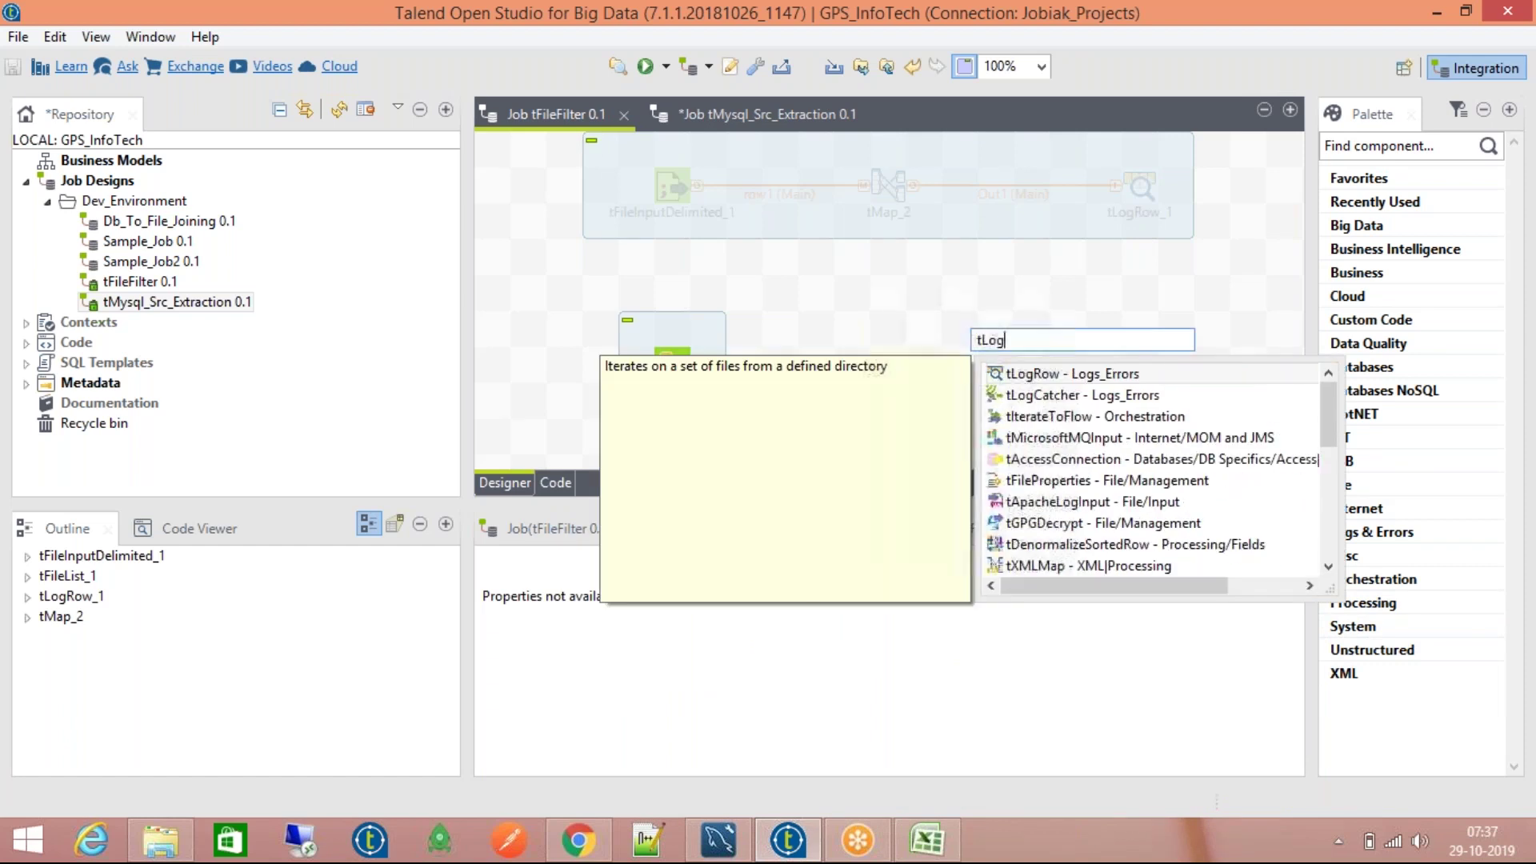
{"action": "key", "text": "Return"}
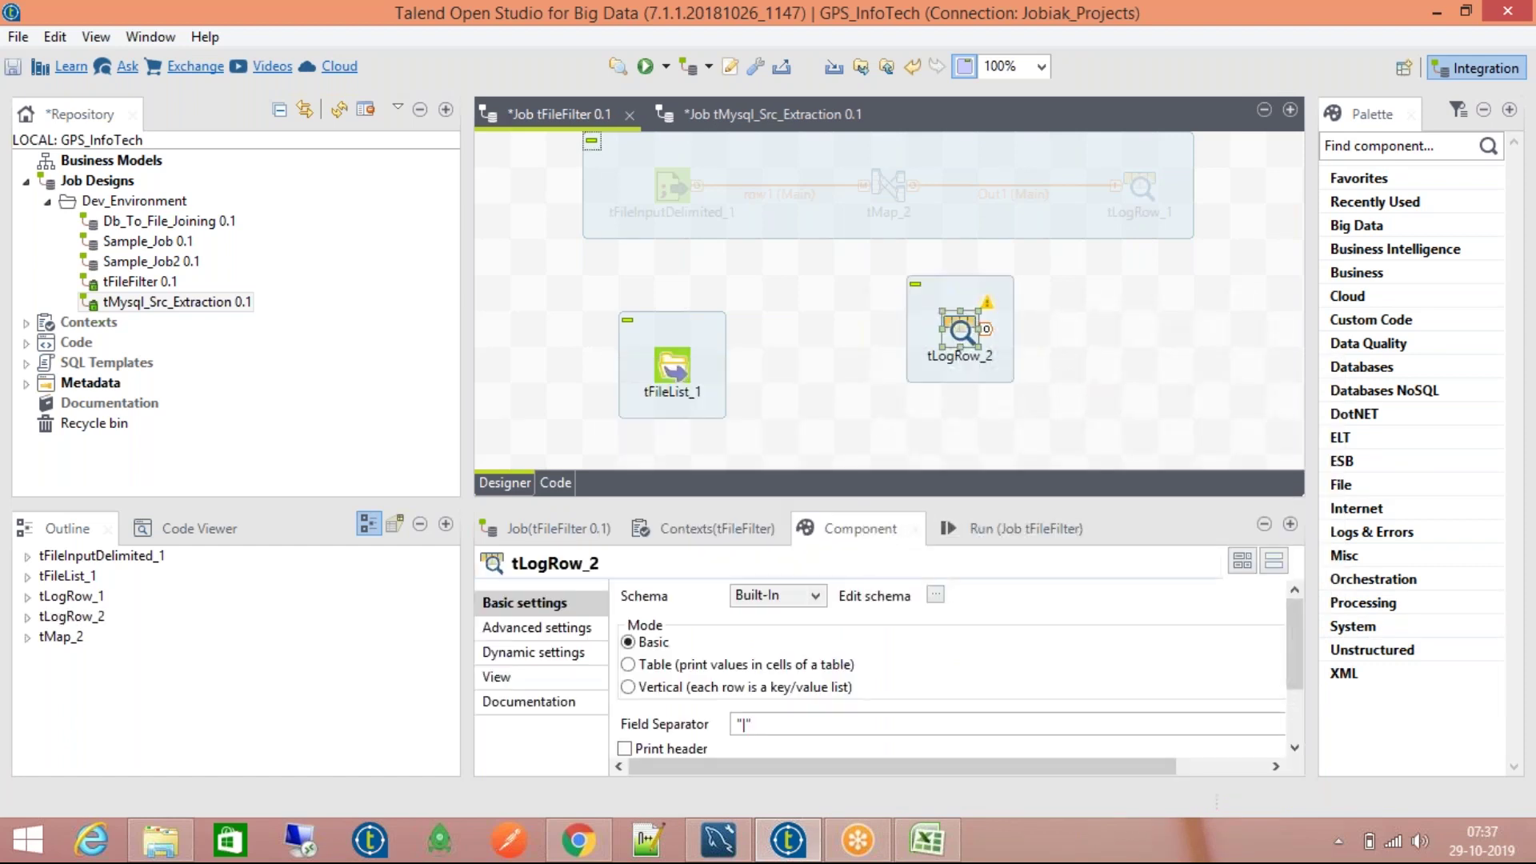
{"action": "left_click_drag", "start_coordinate": [964, 332], "coordinate": [960, 370]}
Step: Examine which row connection types tFileList_1 offers
{"action": "right_click", "coordinate": [687, 380]}
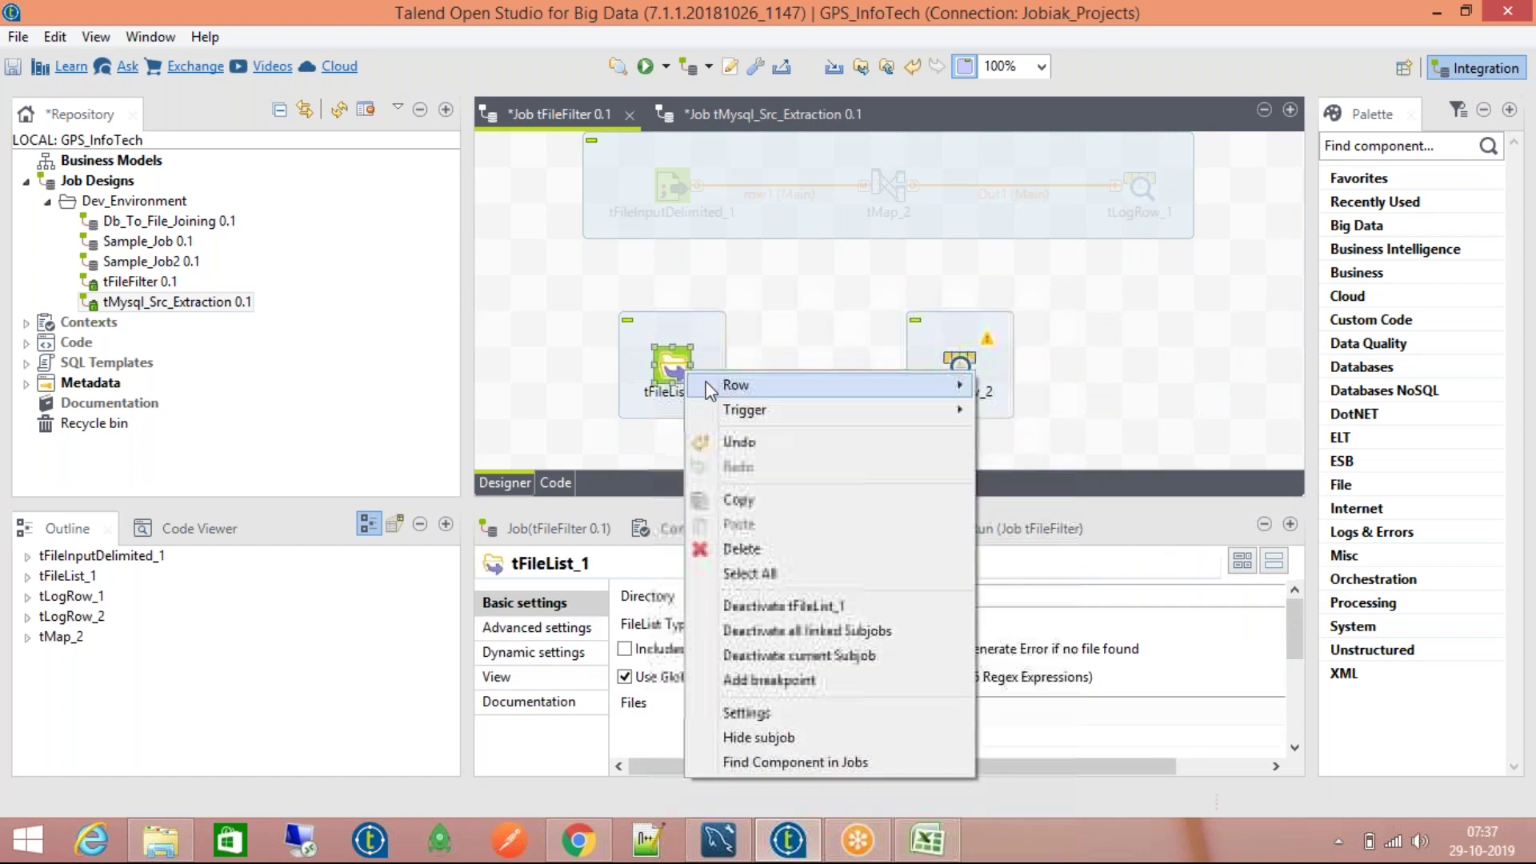
{"action": "mouse_move", "coordinate": [920, 384]}
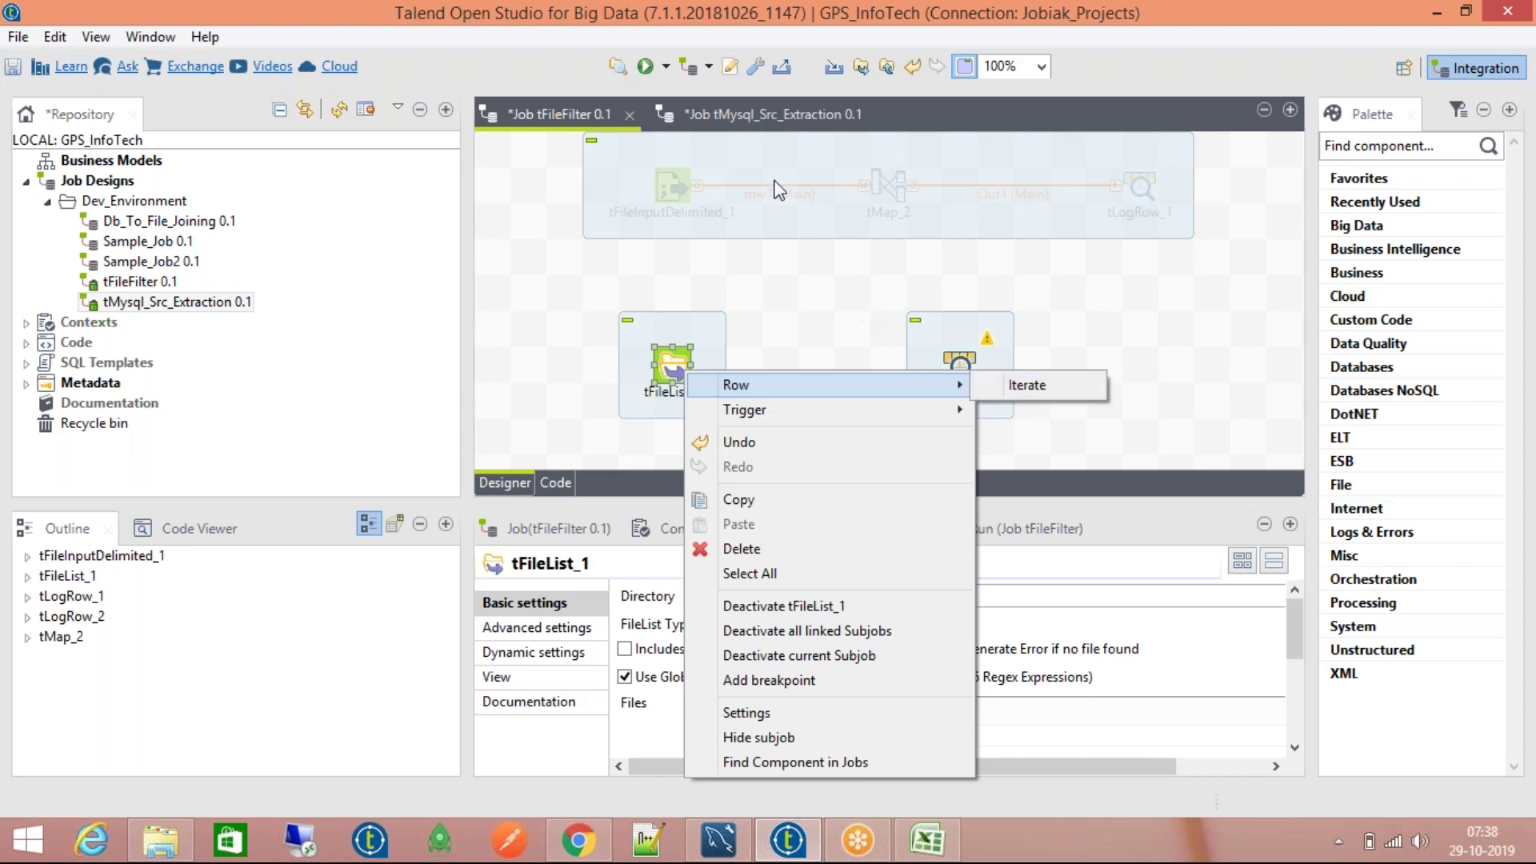
{"action": "left_click", "coordinate": [694, 192]}
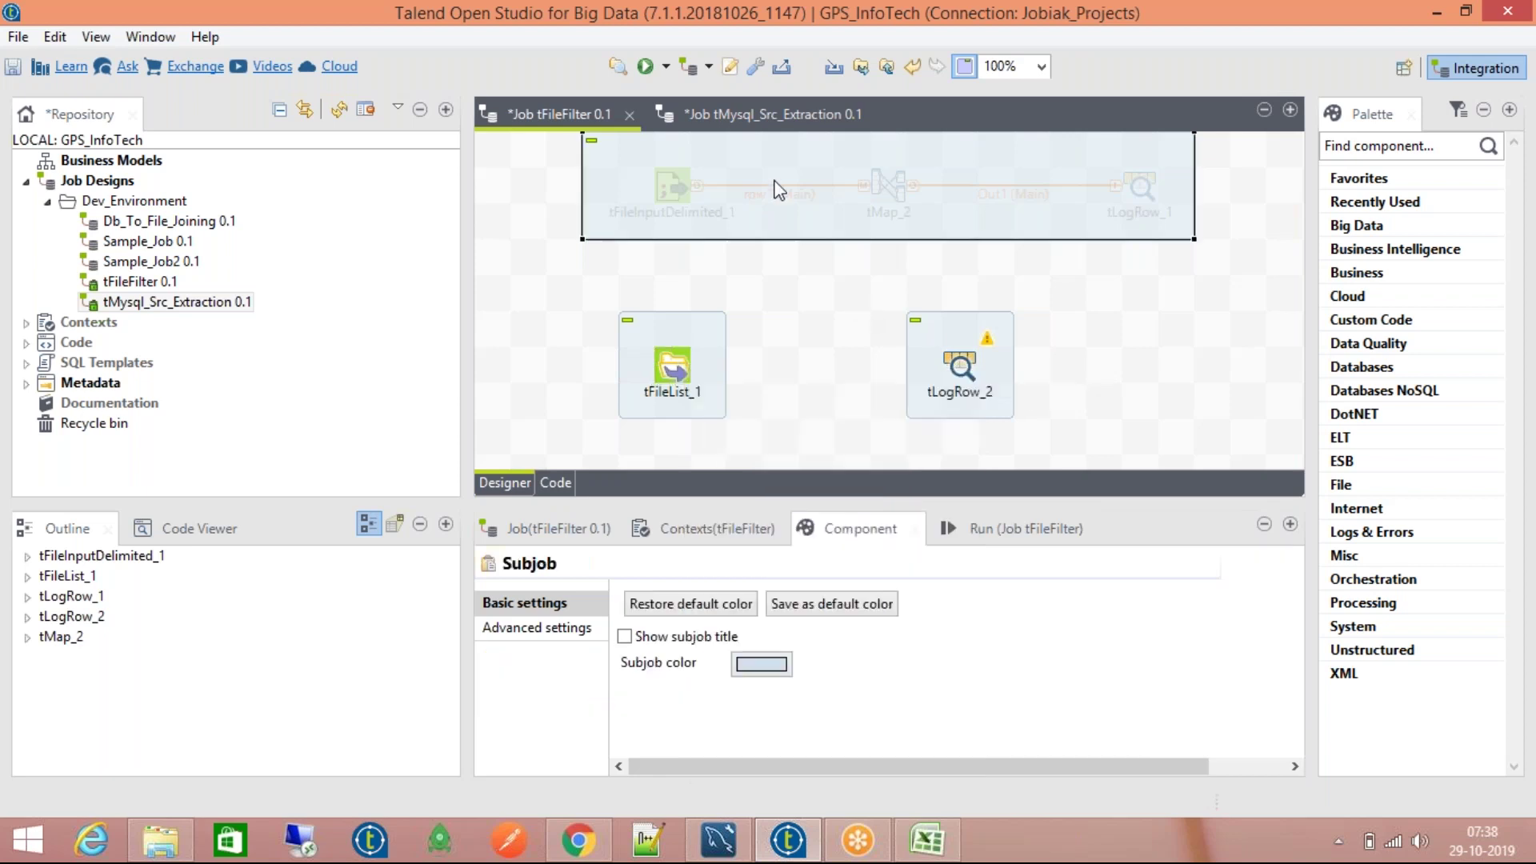
Step: Activate the subjob containing tFileInputDelimited_1, tMap_2 and tLogRow_1
{"action": "left_click", "coordinate": [879, 187]}
{"action": "right_click", "coordinate": [879, 188]}
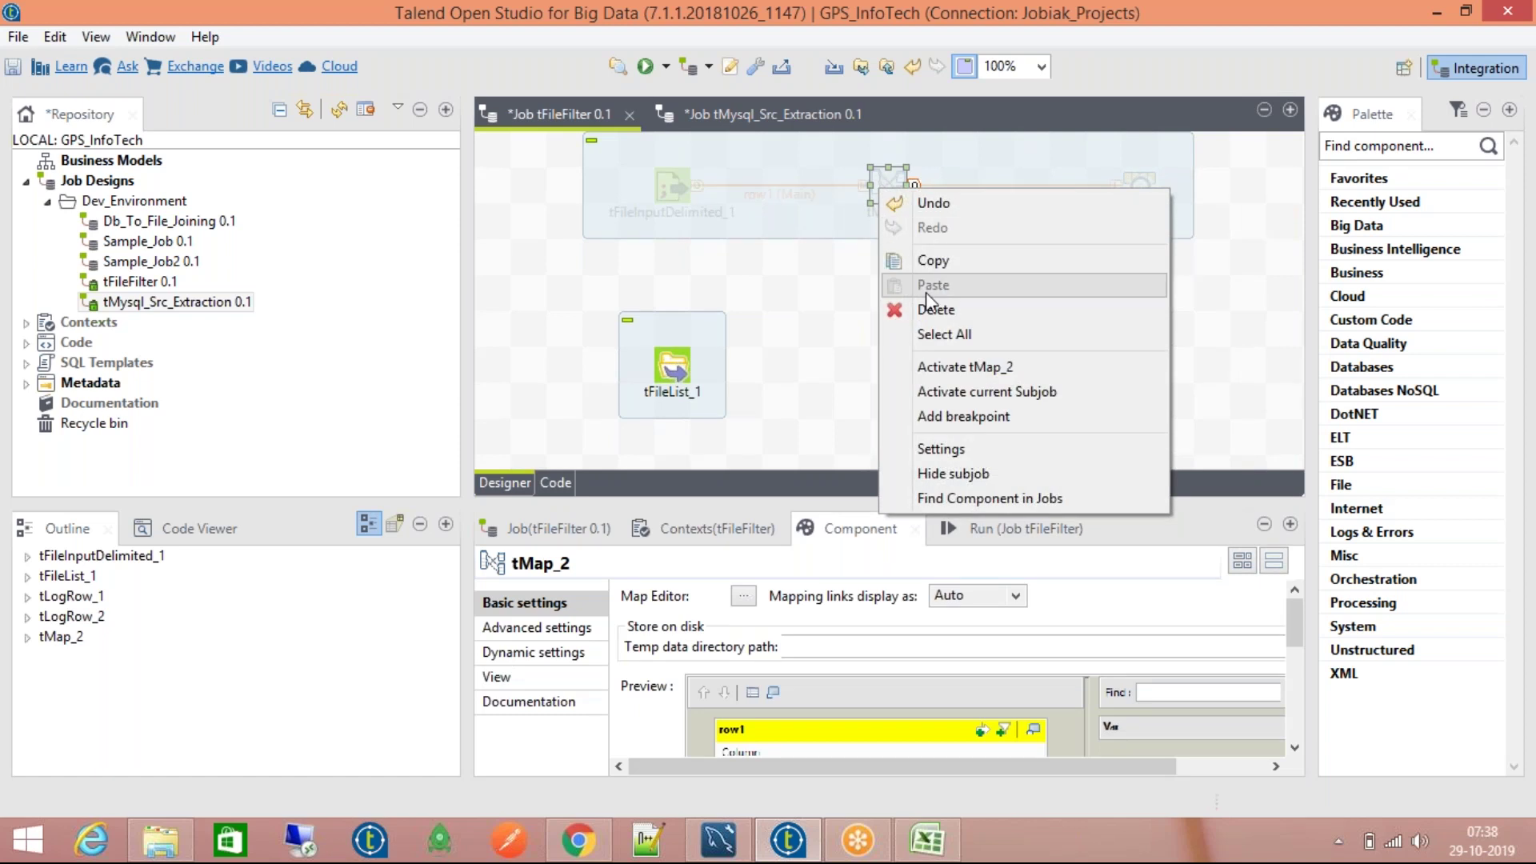
{"action": "left_click", "coordinate": [951, 392]}
Step: Examine the row1 connection and the row connection types that tFileInputDelimited_1 offers
{"action": "right_click", "coordinate": [678, 196]}
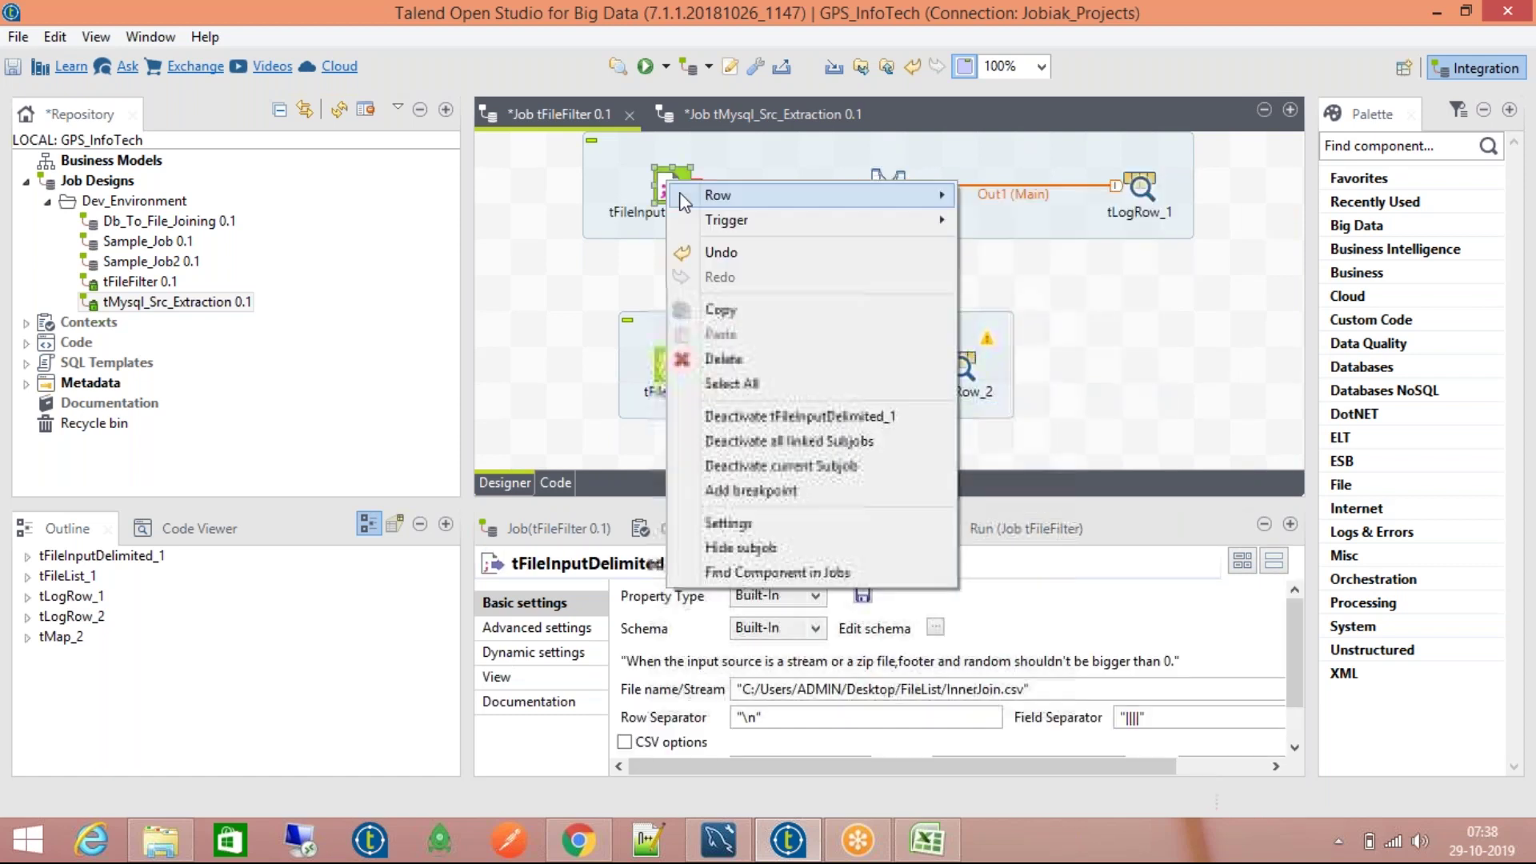
{"action": "mouse_move", "coordinate": [690, 200]}
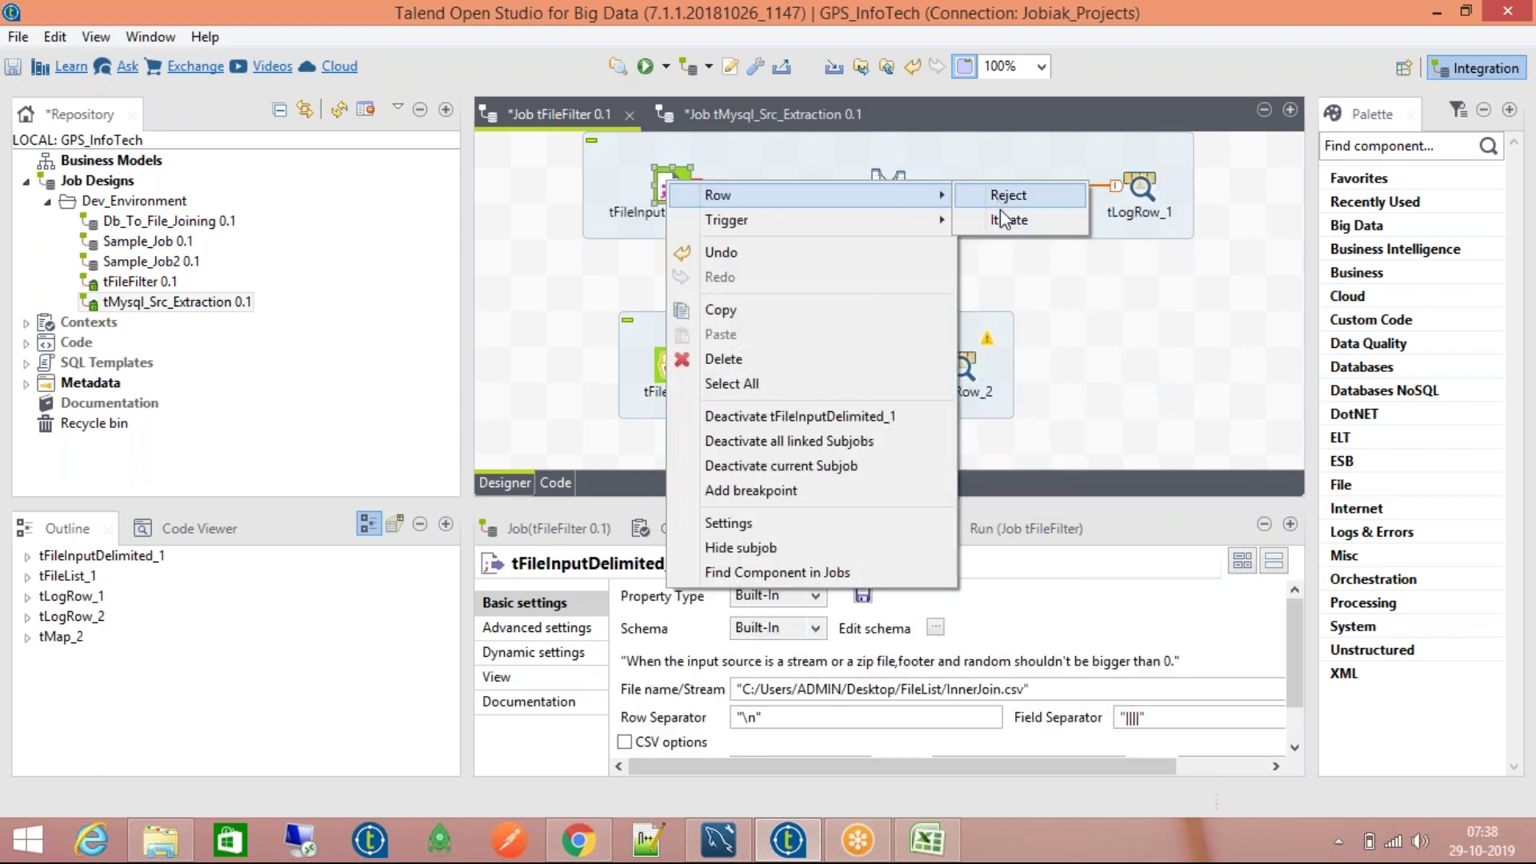
{"action": "left_click", "coordinate": [822, 155]}
{"action": "left_click", "coordinate": [785, 190]}
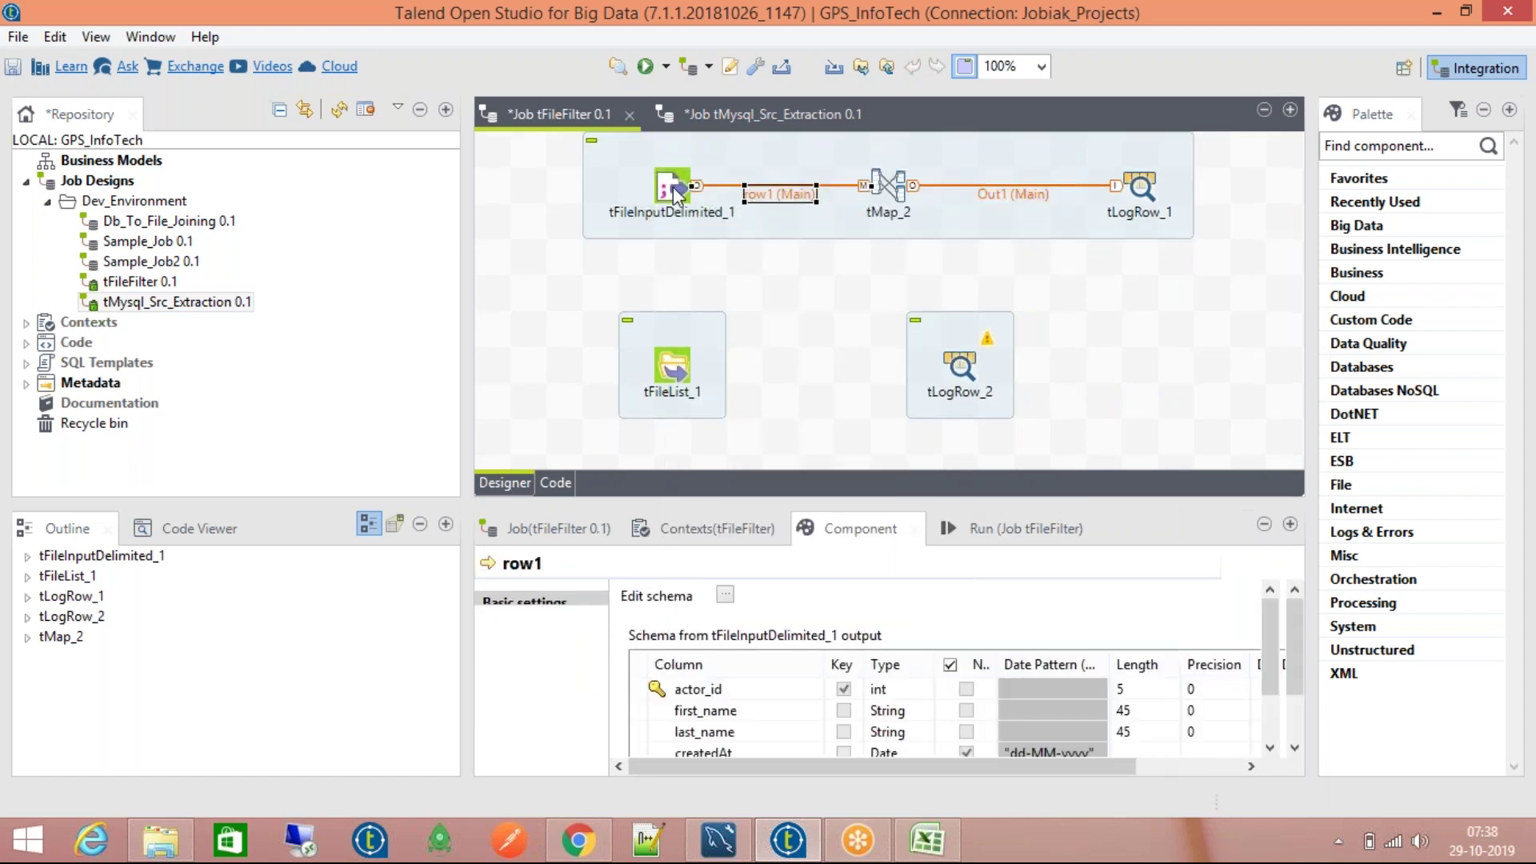
{"action": "right_click", "coordinate": [673, 189]}
{"action": "mouse_move", "coordinate": [920, 202]}
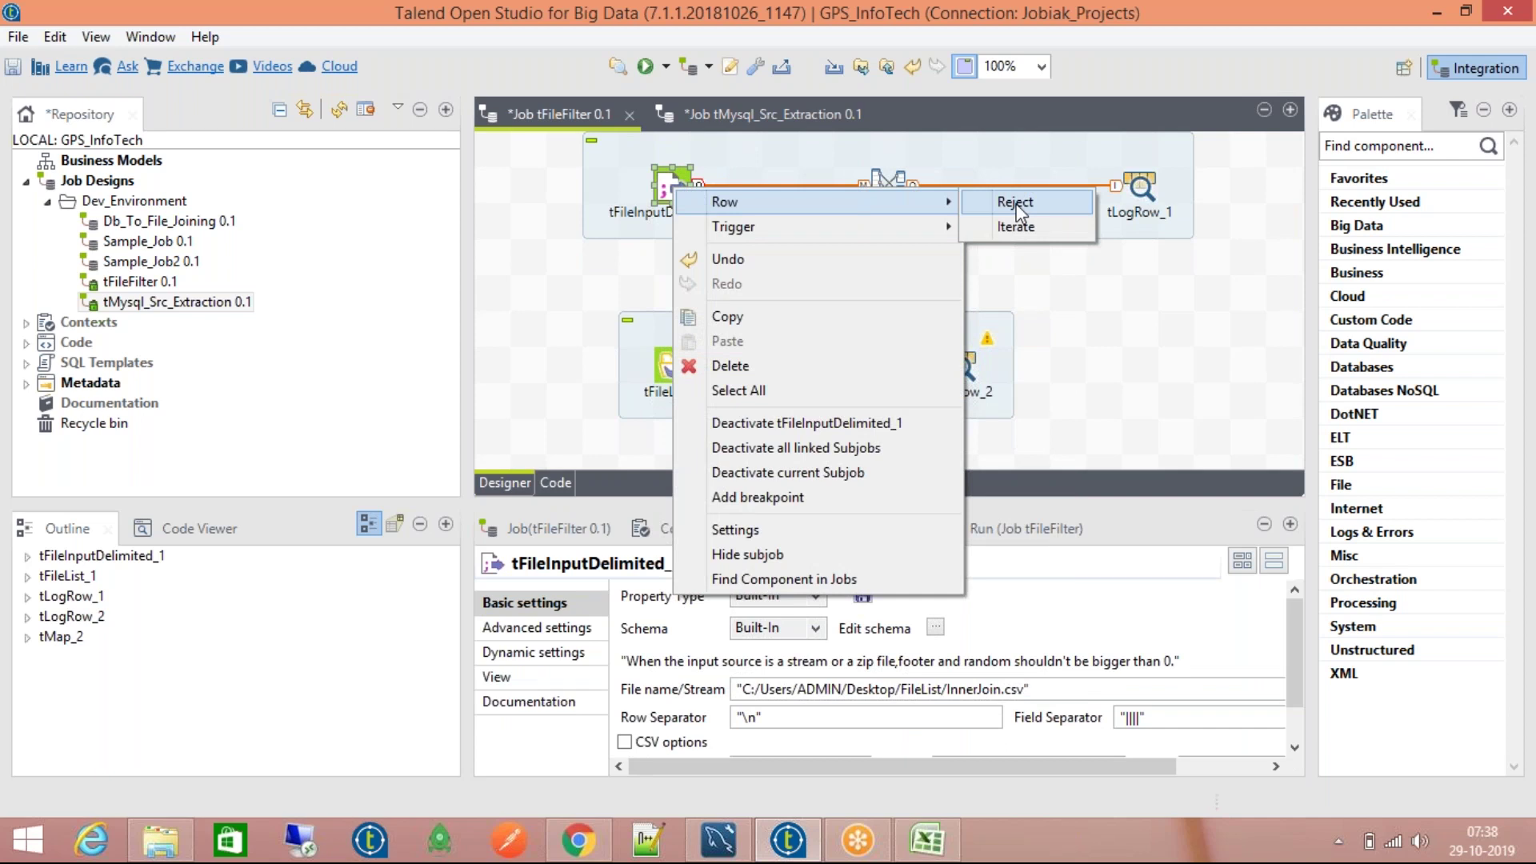
{"action": "left_click", "coordinate": [795, 147]}
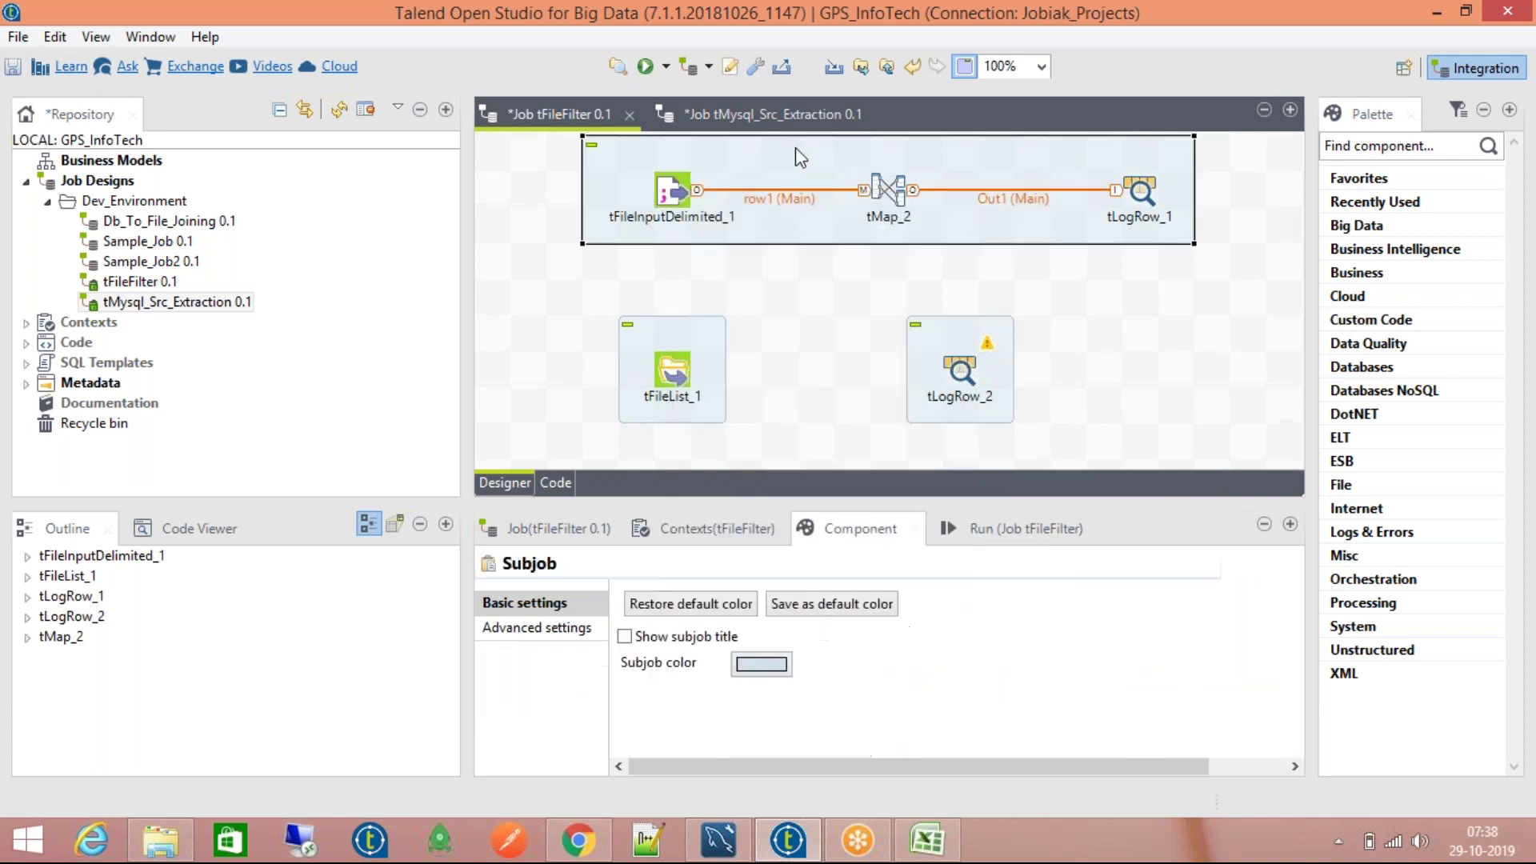
Step: Try to connect tFileList_1 to tLogRow_2 with an Iterate row
{"action": "left_click", "coordinate": [675, 373]}
{"action": "right_click", "coordinate": [675, 373]}
{"action": "mouse_move", "coordinate": [726, 388]}
{"action": "left_click", "coordinate": [1000, 388]}
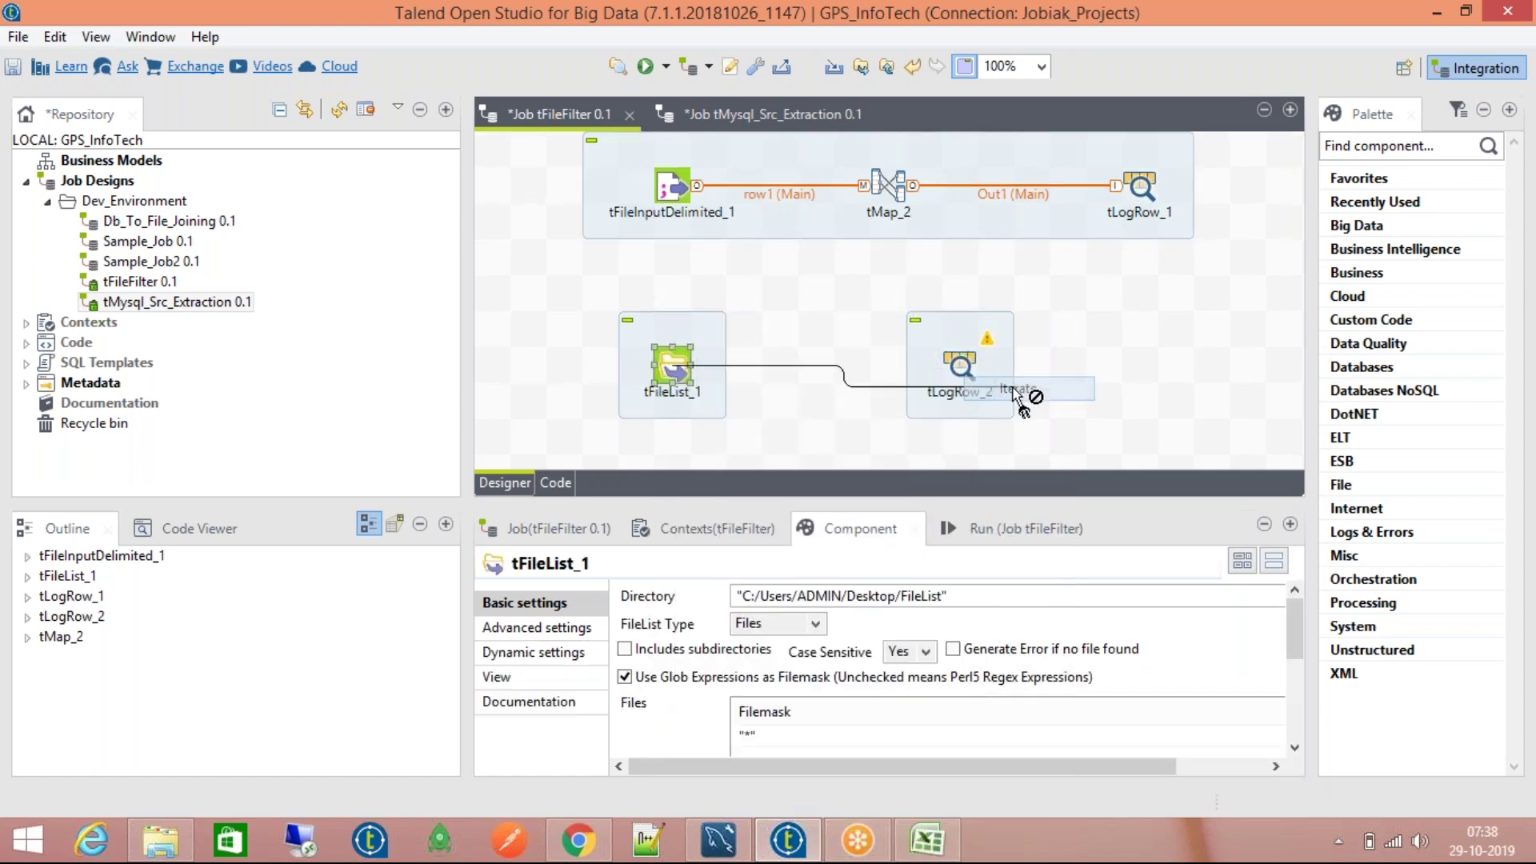
{"action": "left_click", "coordinate": [963, 375]}
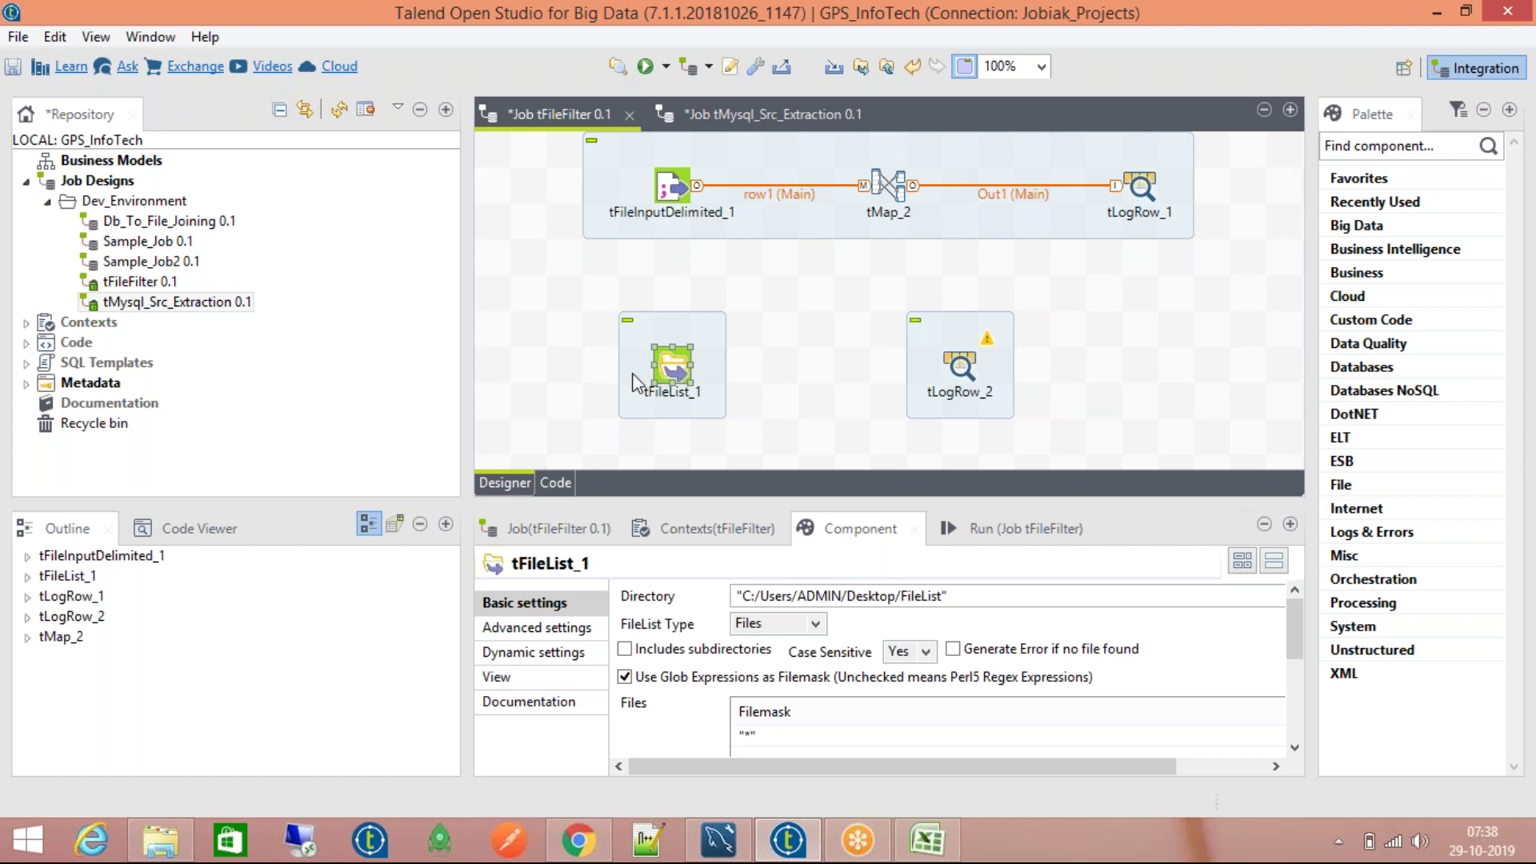
{"action": "right_click", "coordinate": [687, 372]}
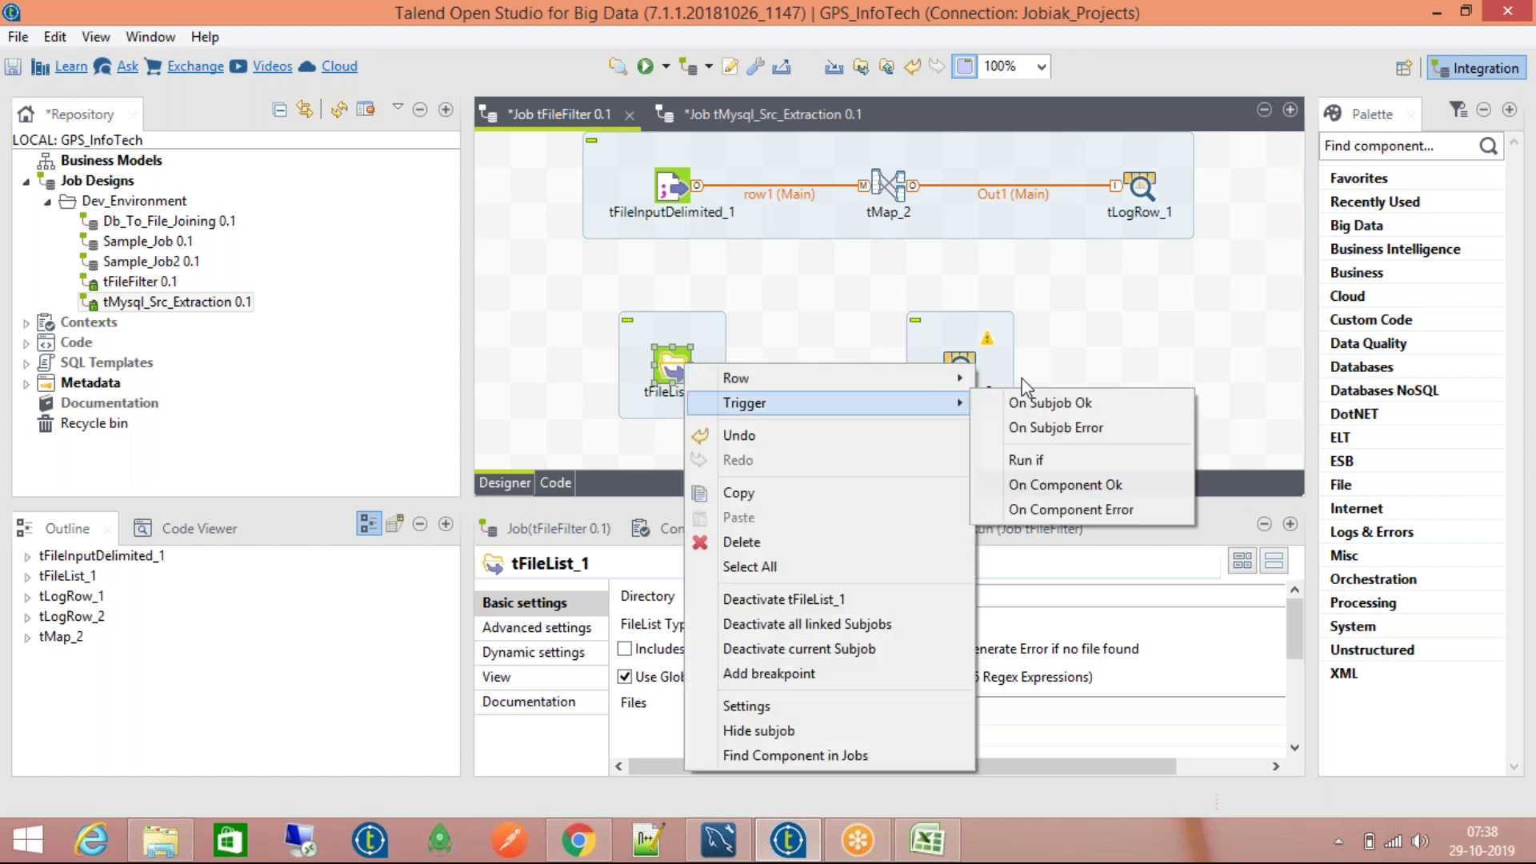
{"action": "mouse_move", "coordinate": [953, 377]}
{"action": "left_click", "coordinate": [1001, 379]}
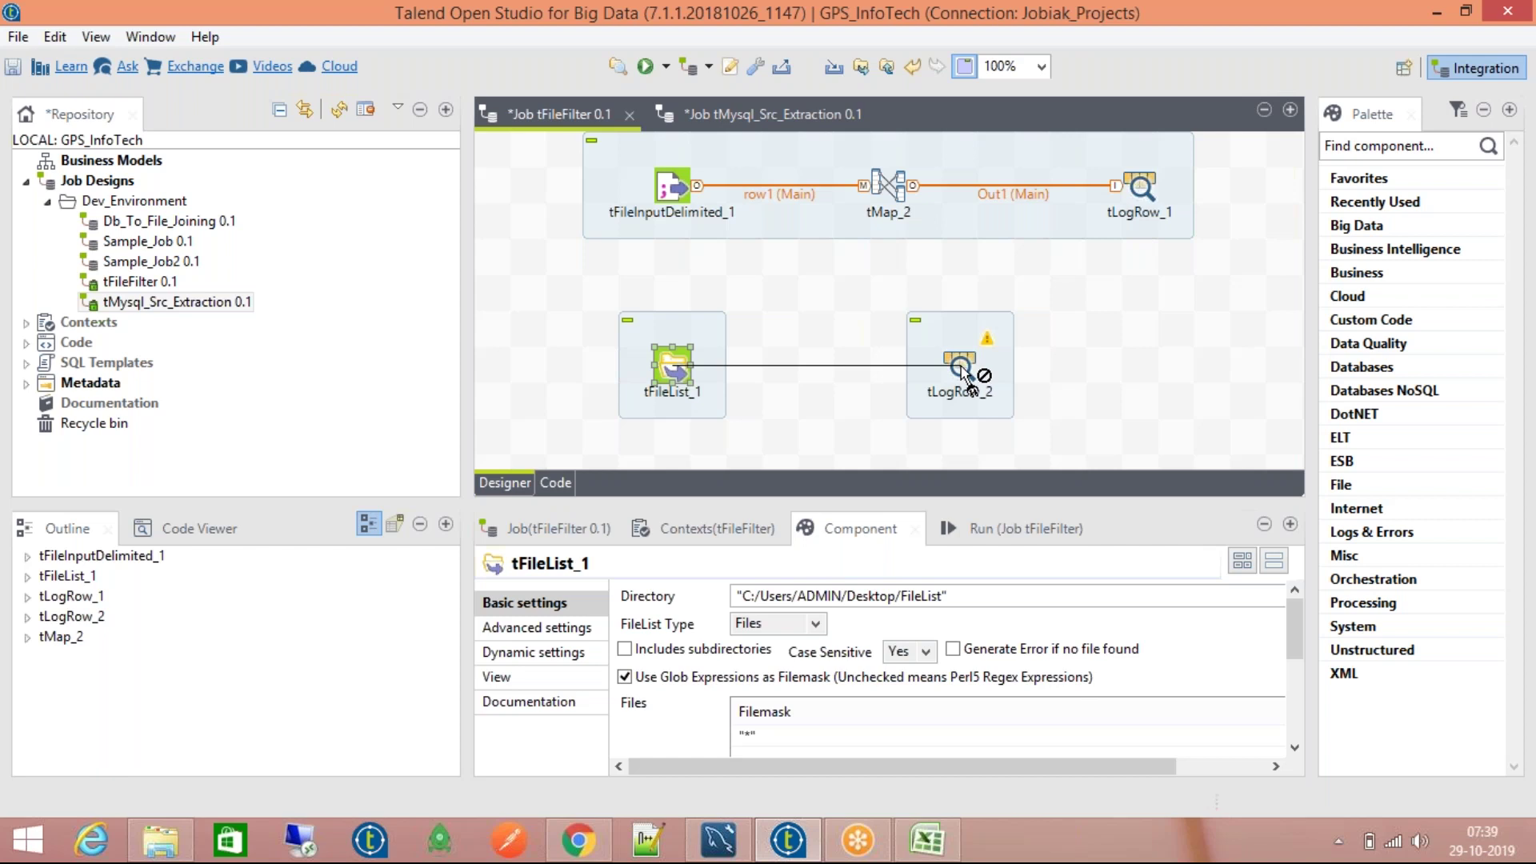
Step: Move tLogRow_2 farther away from tFileList_1 and deactivate the subjob containing tMap_2
{"action": "left_click_drag", "start_coordinate": [962, 368], "coordinate": [1106, 368]}
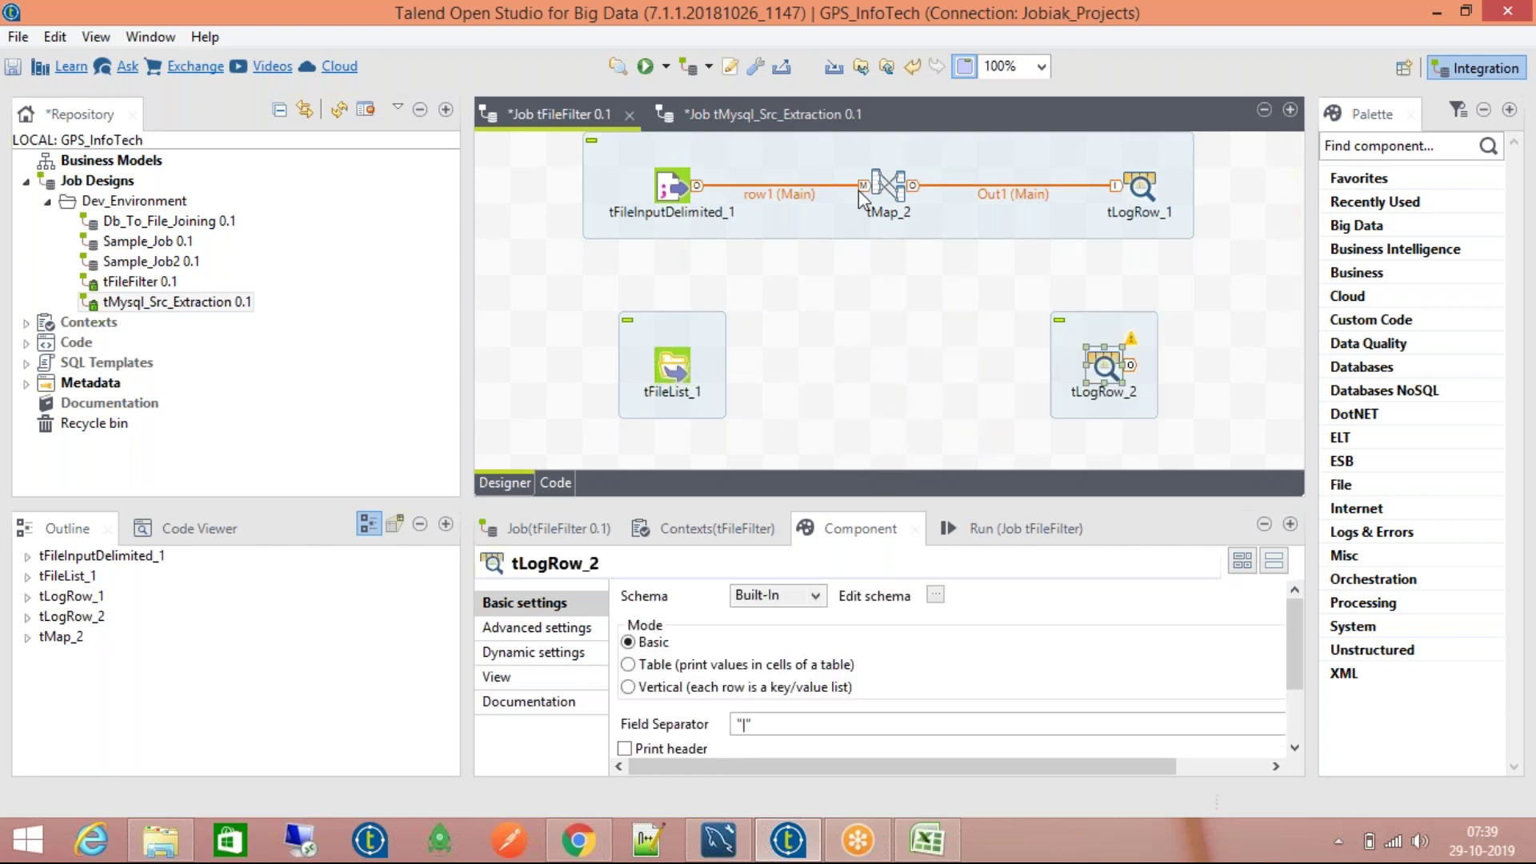
{"action": "left_click", "coordinate": [888, 185]}
{"action": "right_click", "coordinate": [888, 185]}
{"action": "left_click", "coordinate": [976, 409]}
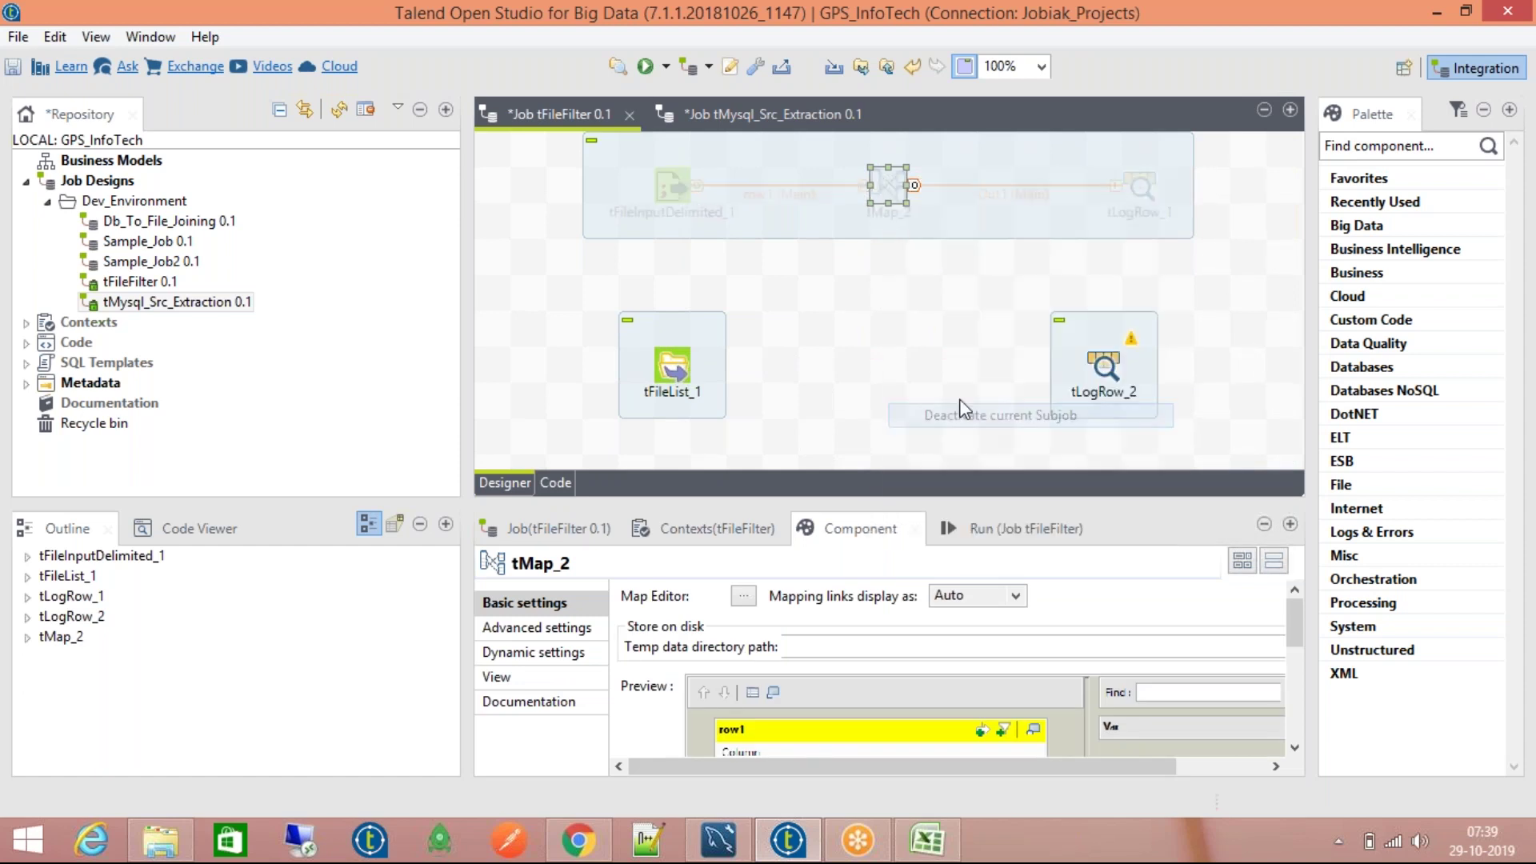
Step: Add a tFlowToIterate component to the job between tFileList_1 and tLogRow_2
{"action": "left_click", "coordinate": [875, 322]}
{"action": "type", "text": "t"}
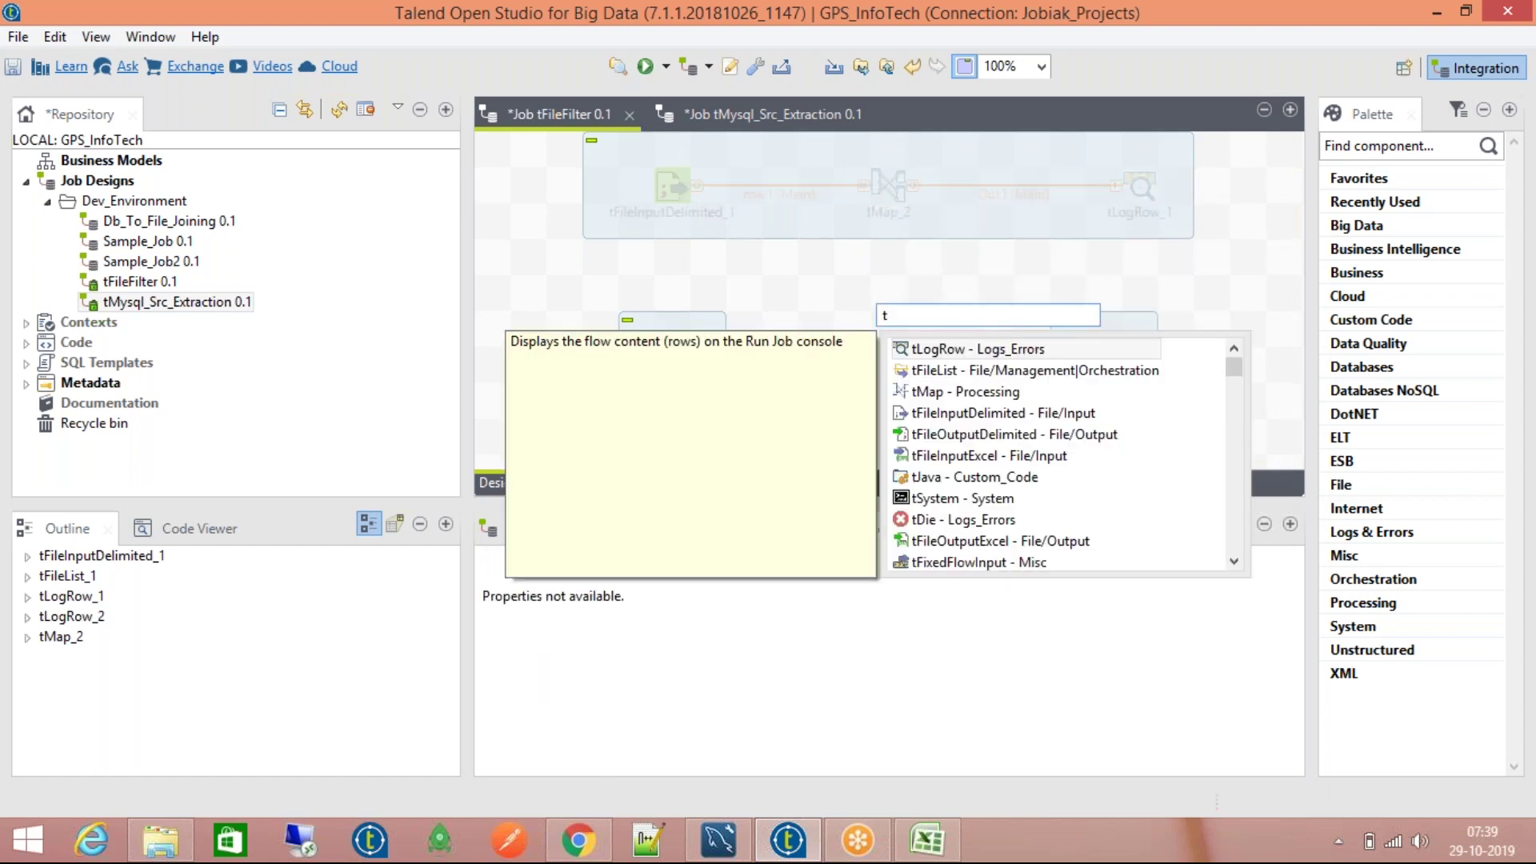
{"action": "type", "text": "Flow"}
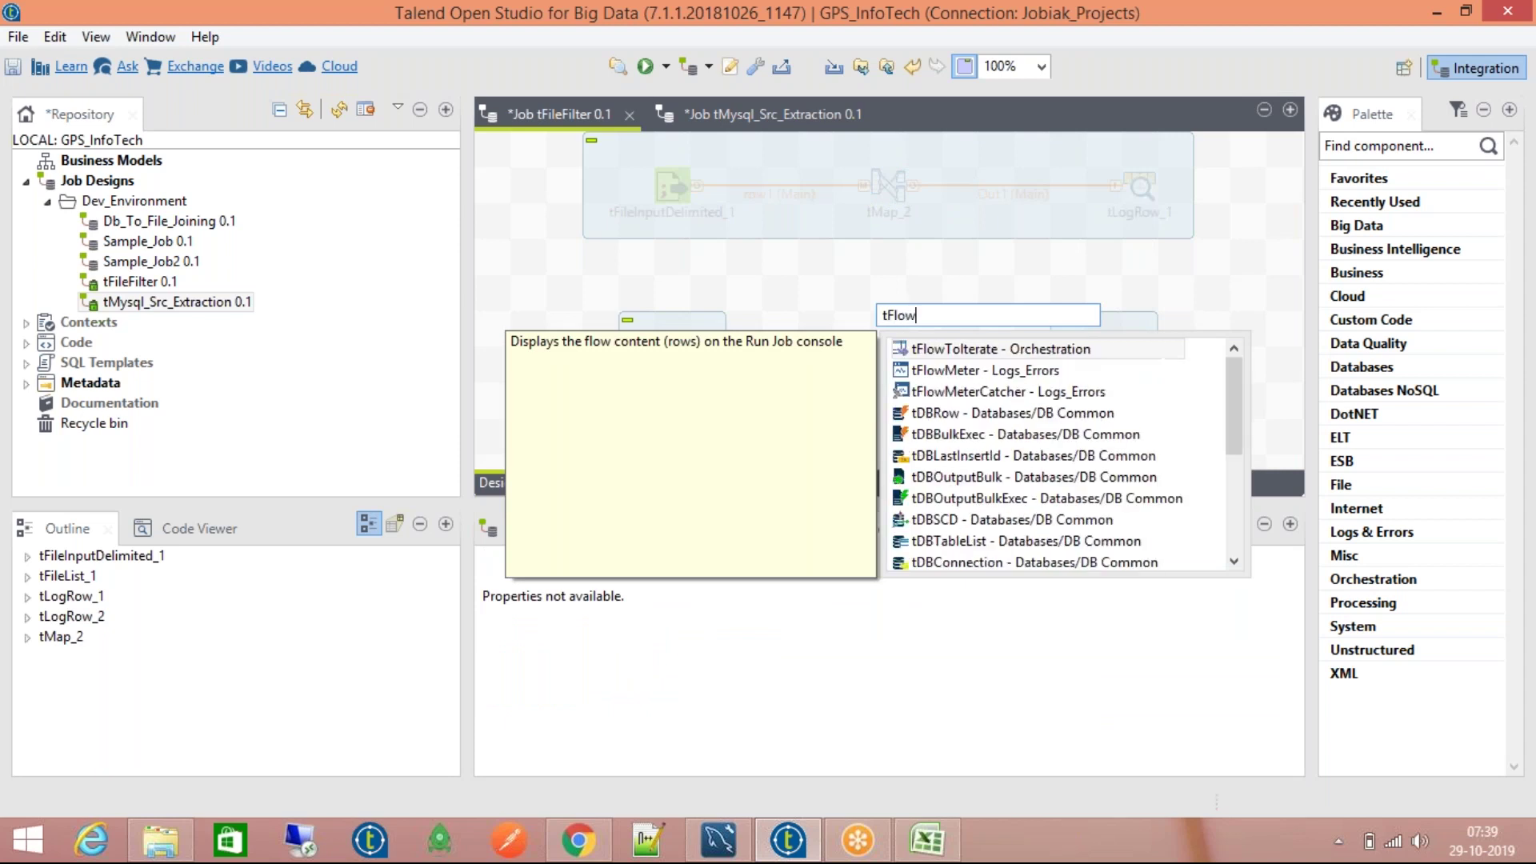
{"action": "type", "text": "To"}
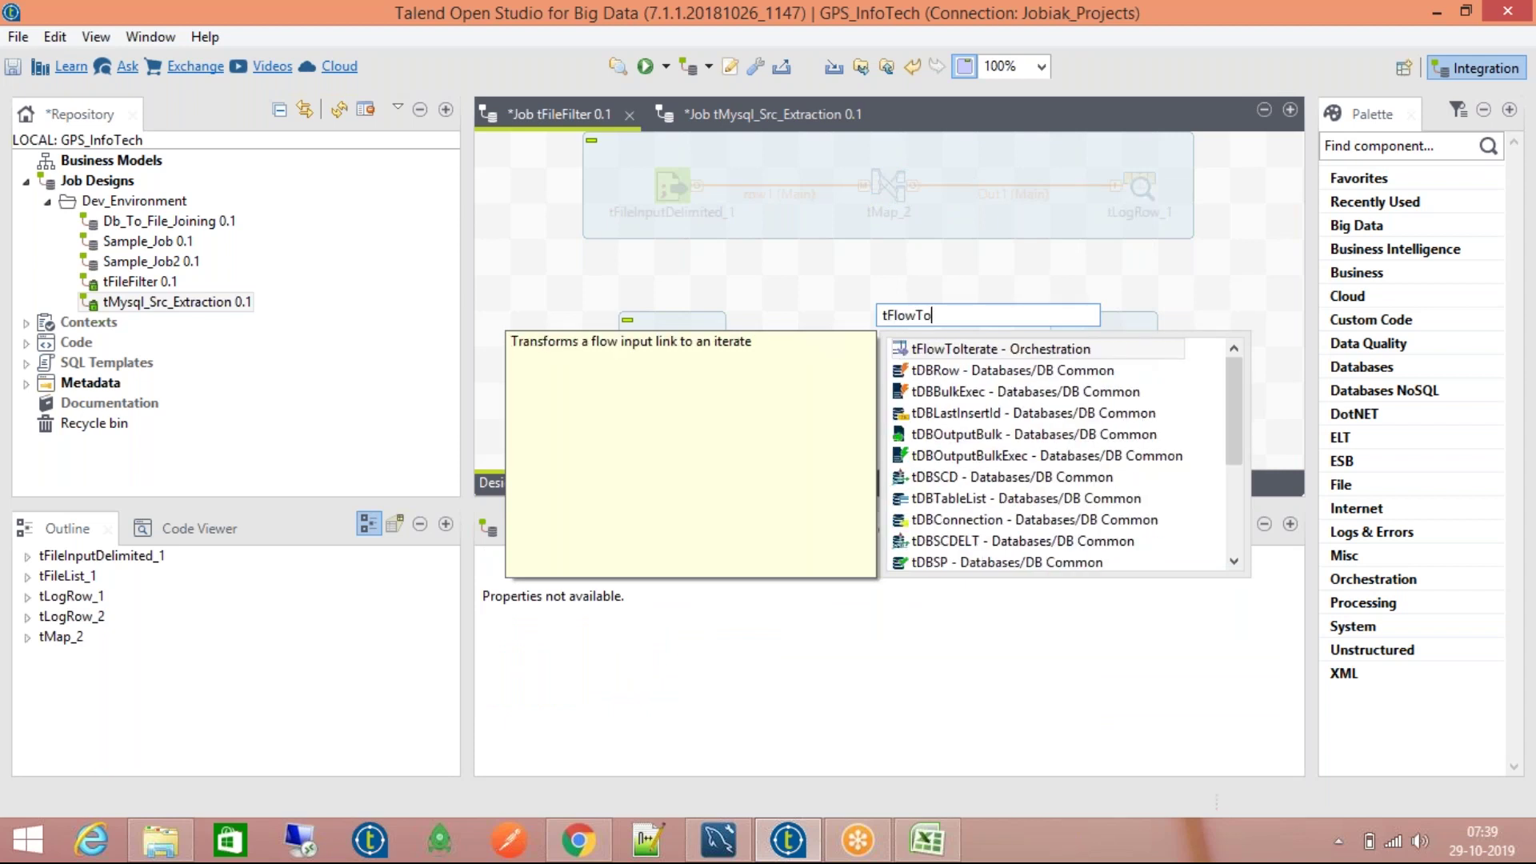
{"action": "key", "text": "Return"}
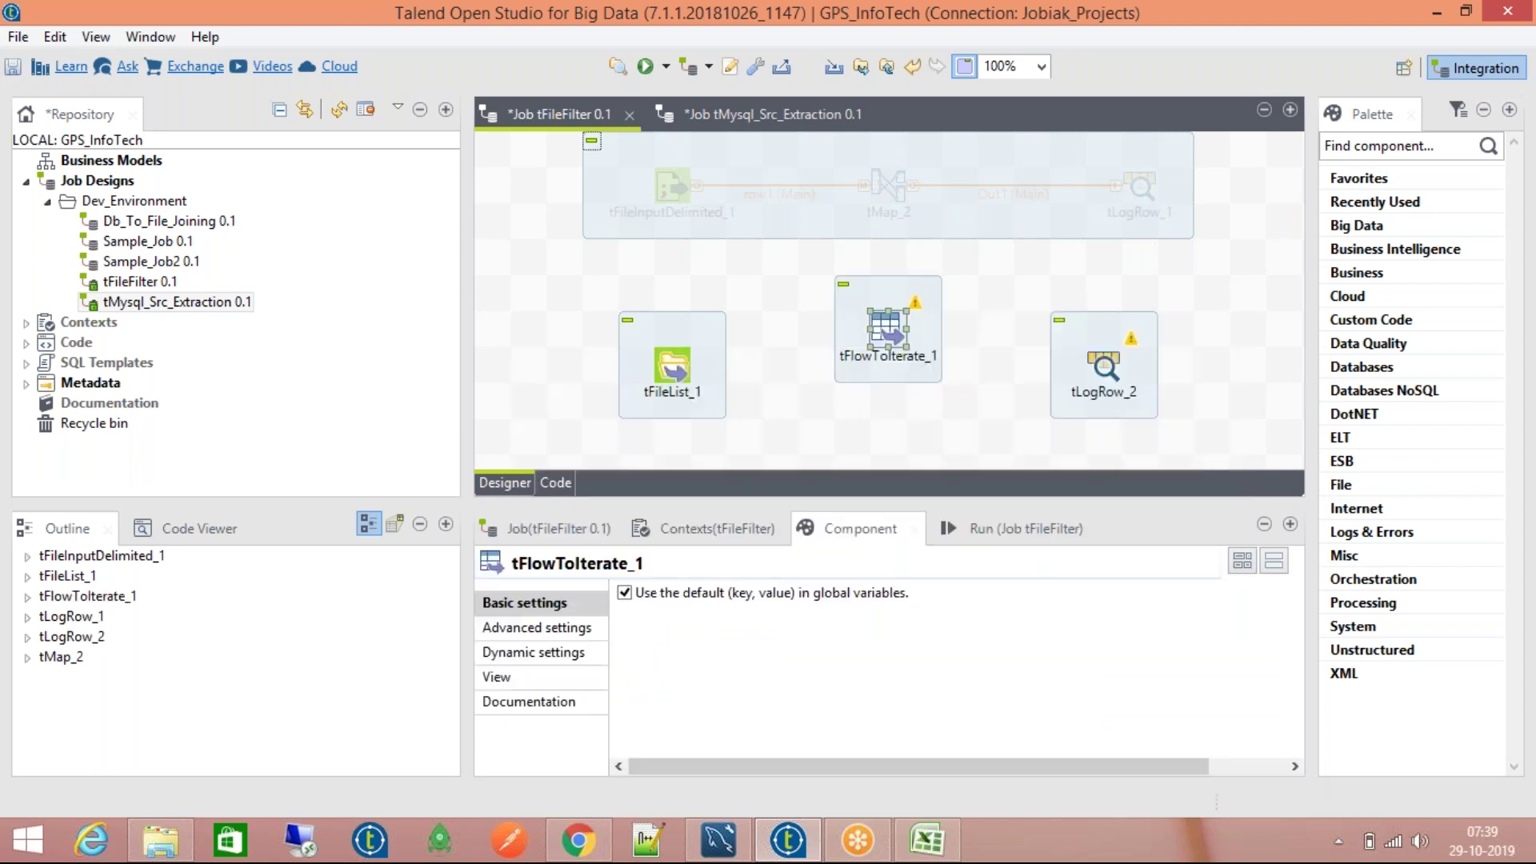
Step: Add a tIterateToFlow component, place it between tFileList_1 and tLogRow_2, and move tFlowToIterate_1 above it
{"action": "left_click", "coordinate": [758, 314]}
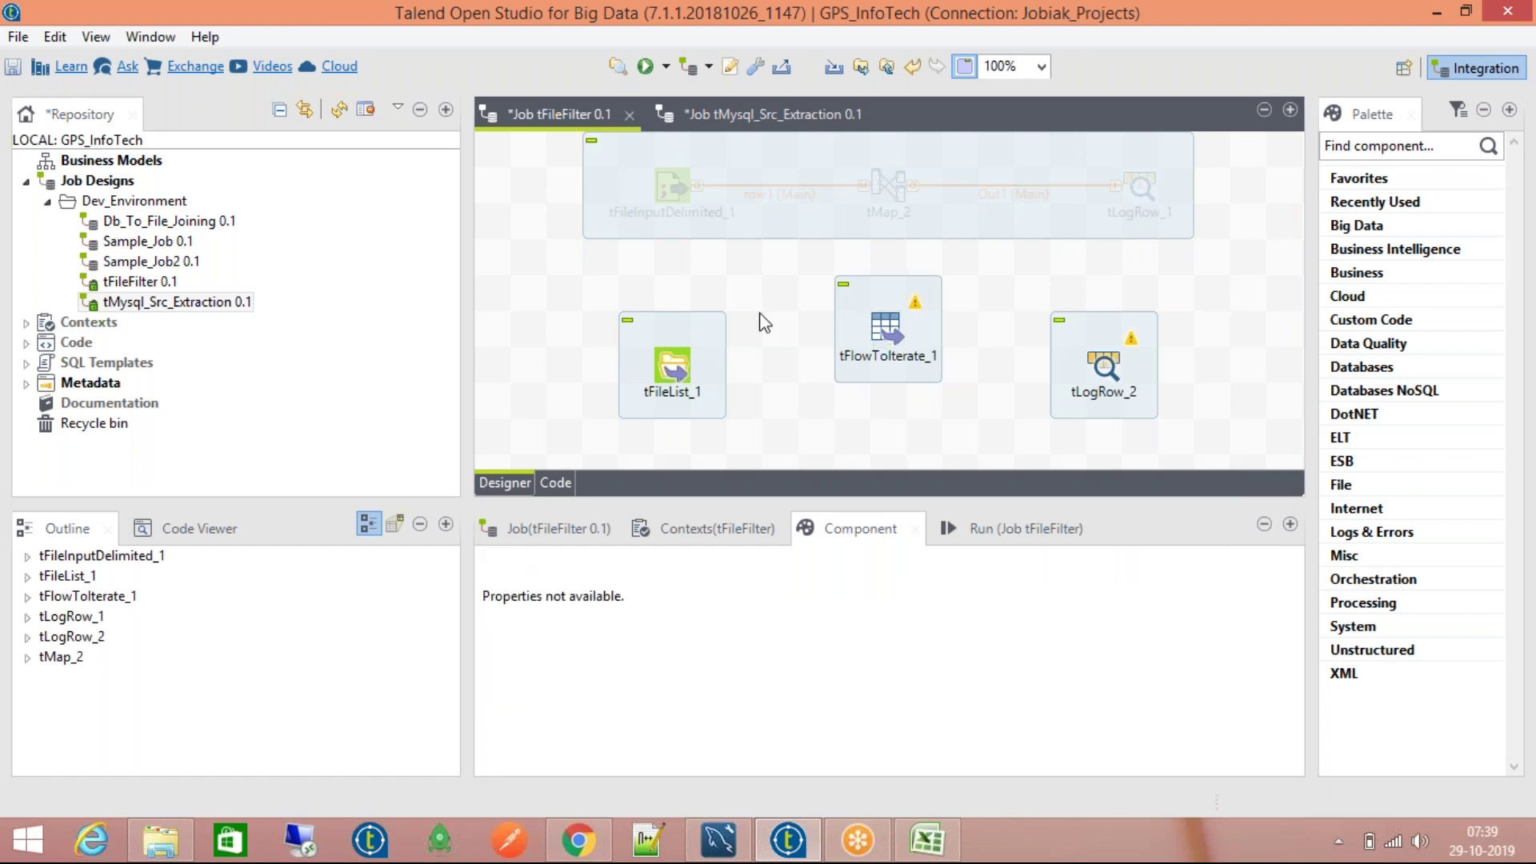
{"action": "type", "text": "tIterate"}
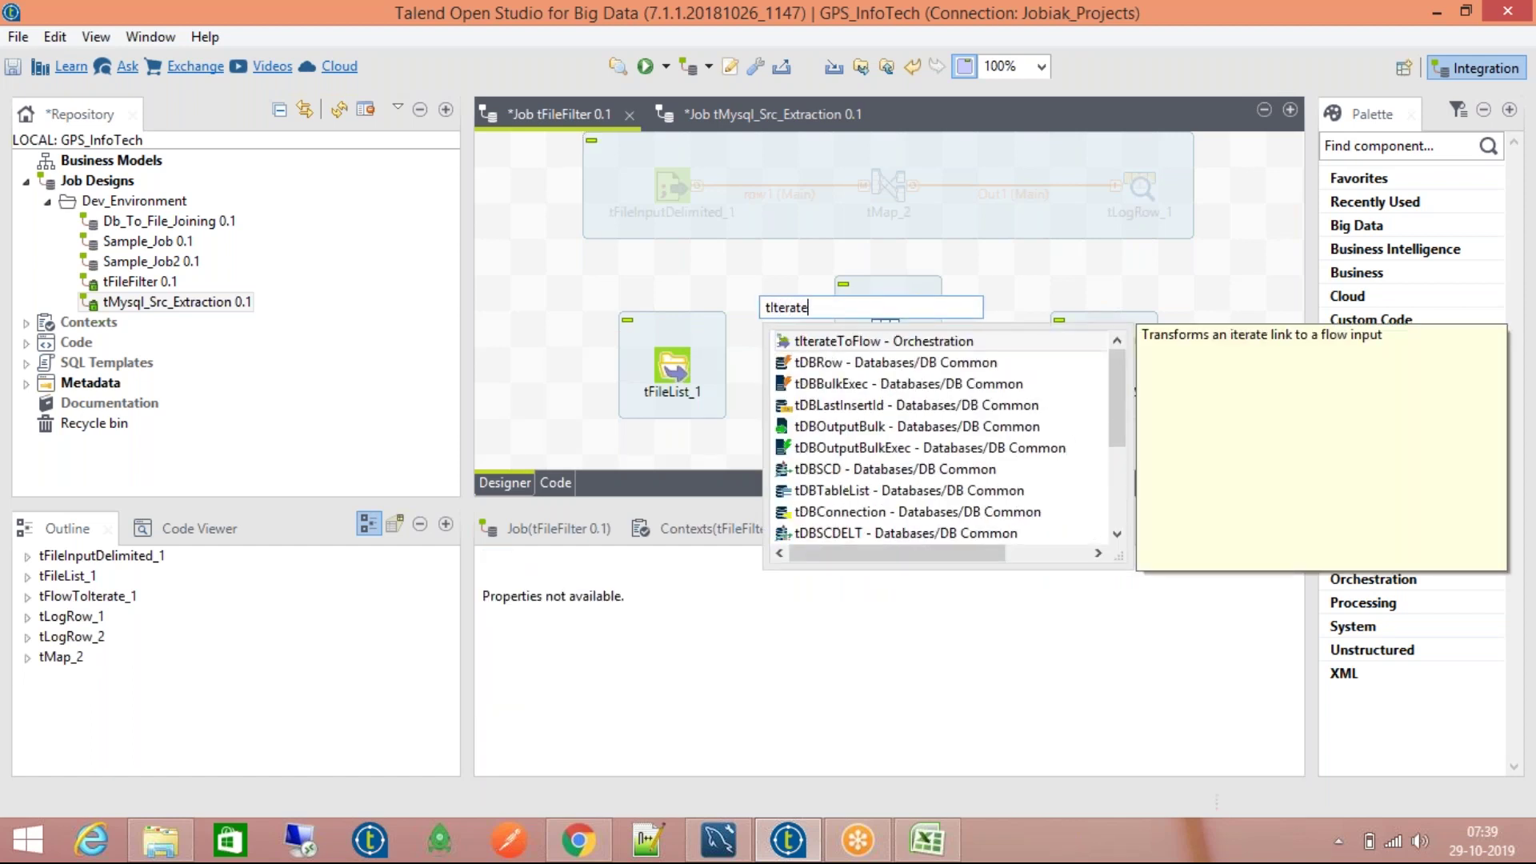
{"action": "key", "text": "Return"}
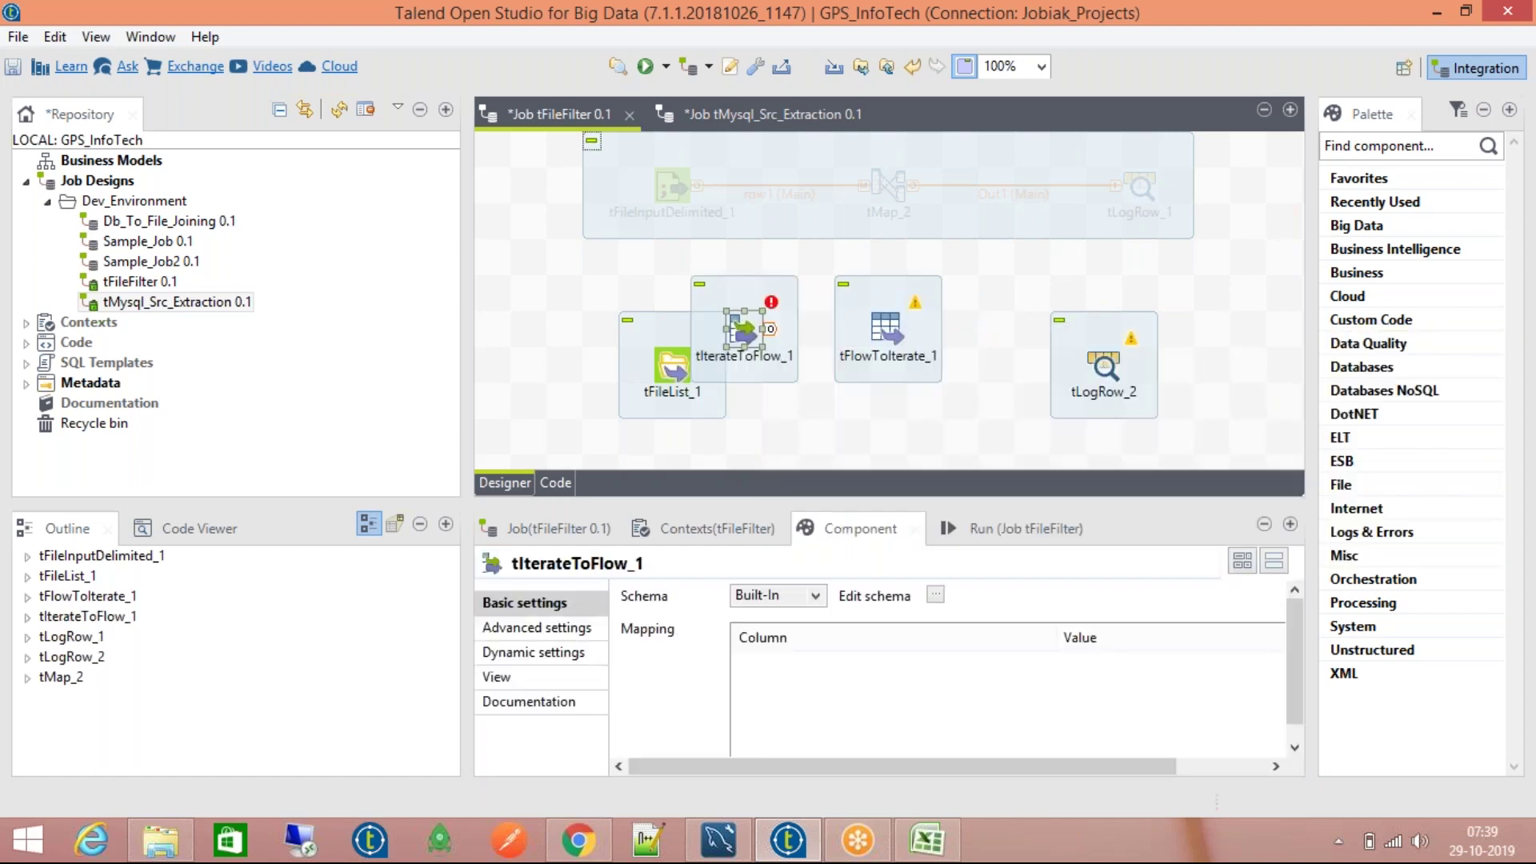
{"action": "left_click_drag", "start_coordinate": [756, 328], "coordinate": [908, 440]}
{"action": "left_click_drag", "start_coordinate": [936, 334], "coordinate": [936, 298]}
{"action": "left_click", "coordinate": [899, 409]}
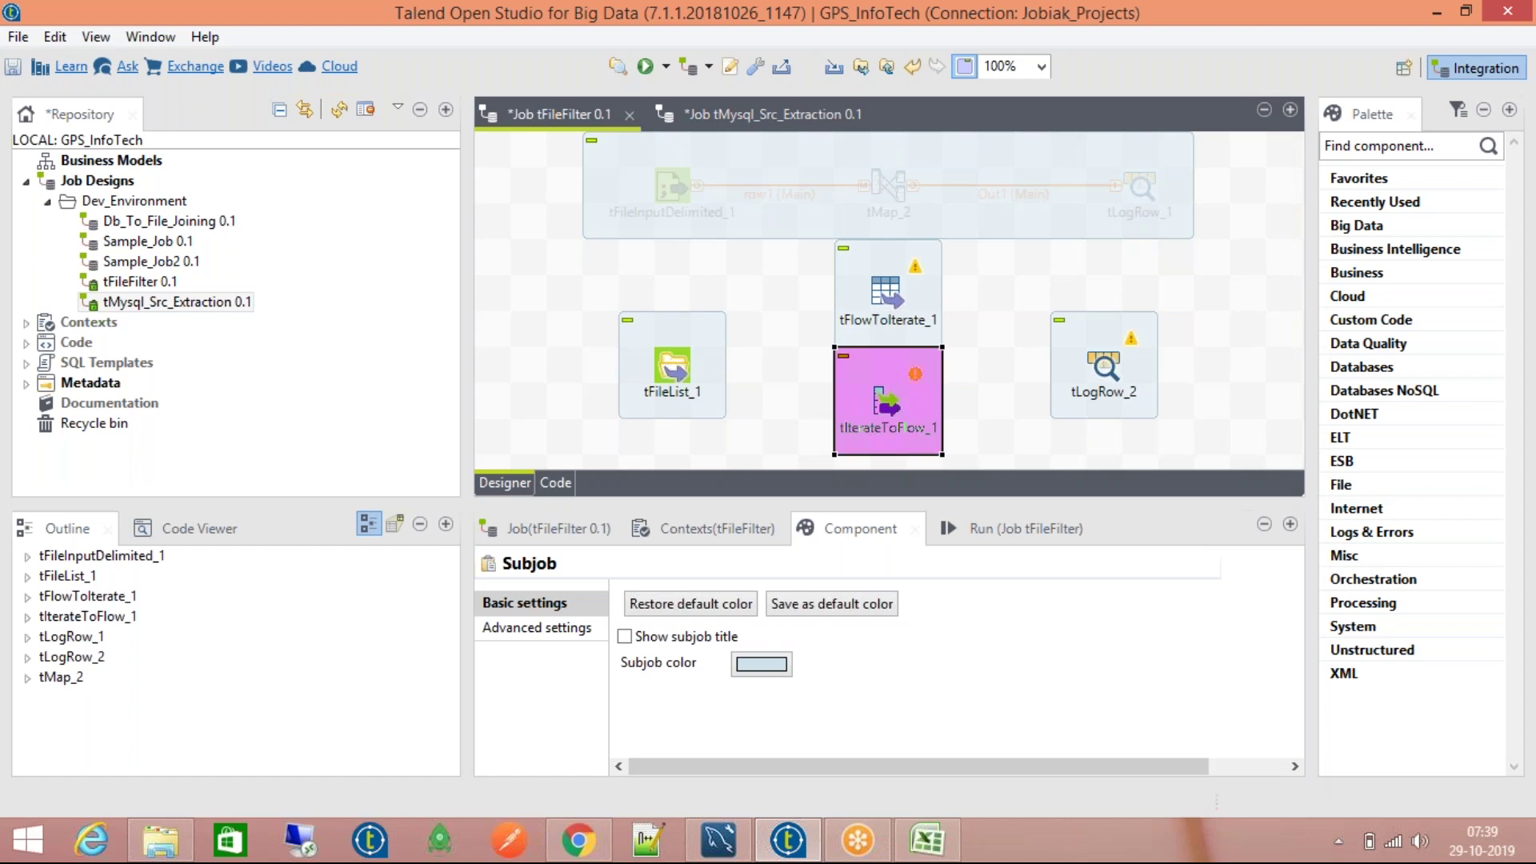
{"action": "left_click", "coordinate": [904, 338]}
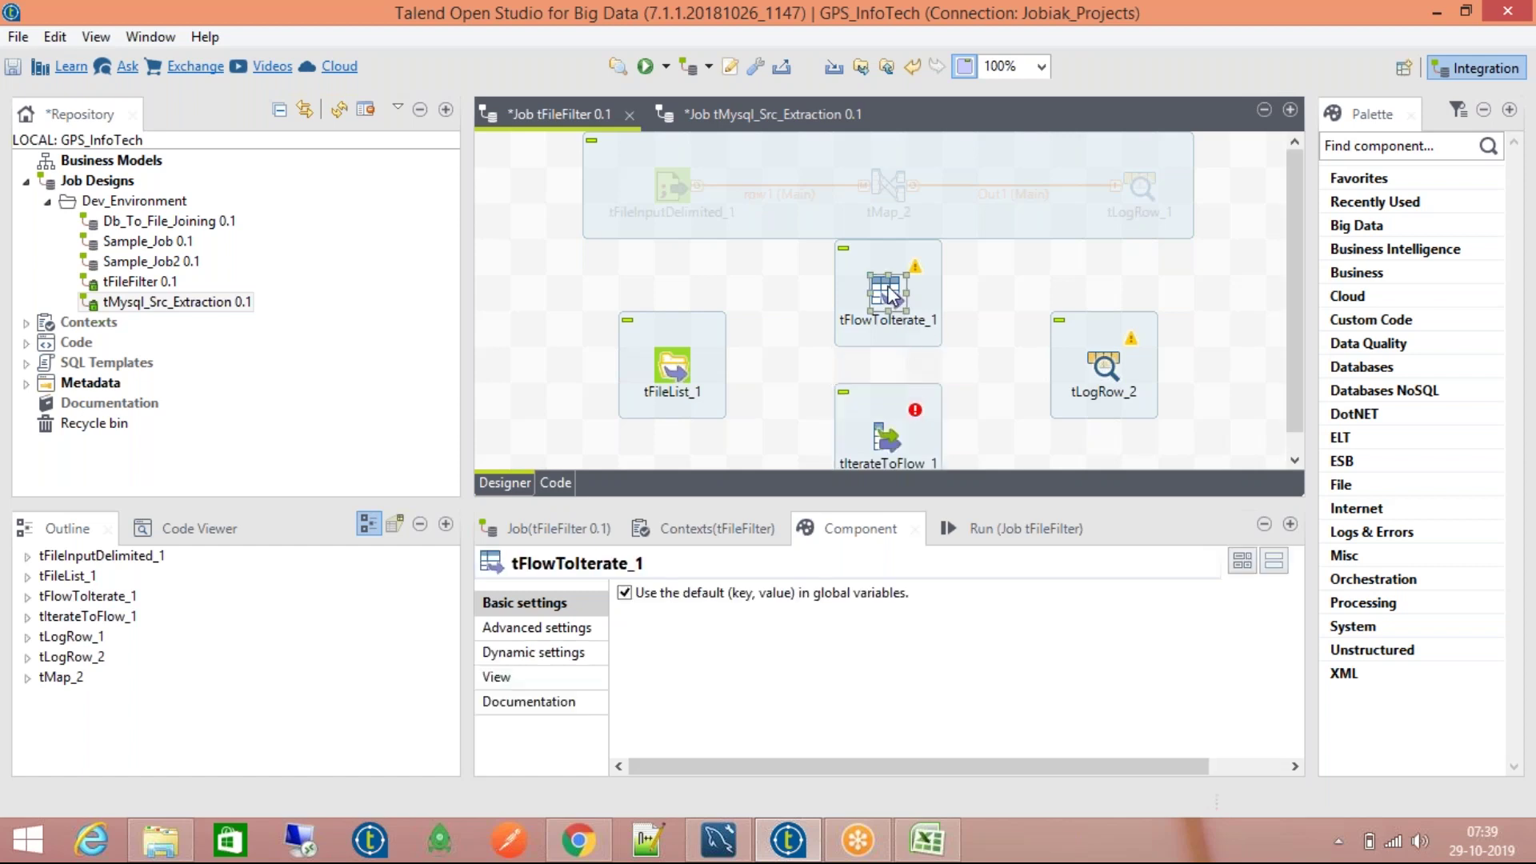
{"action": "left_click", "coordinate": [880, 436]}
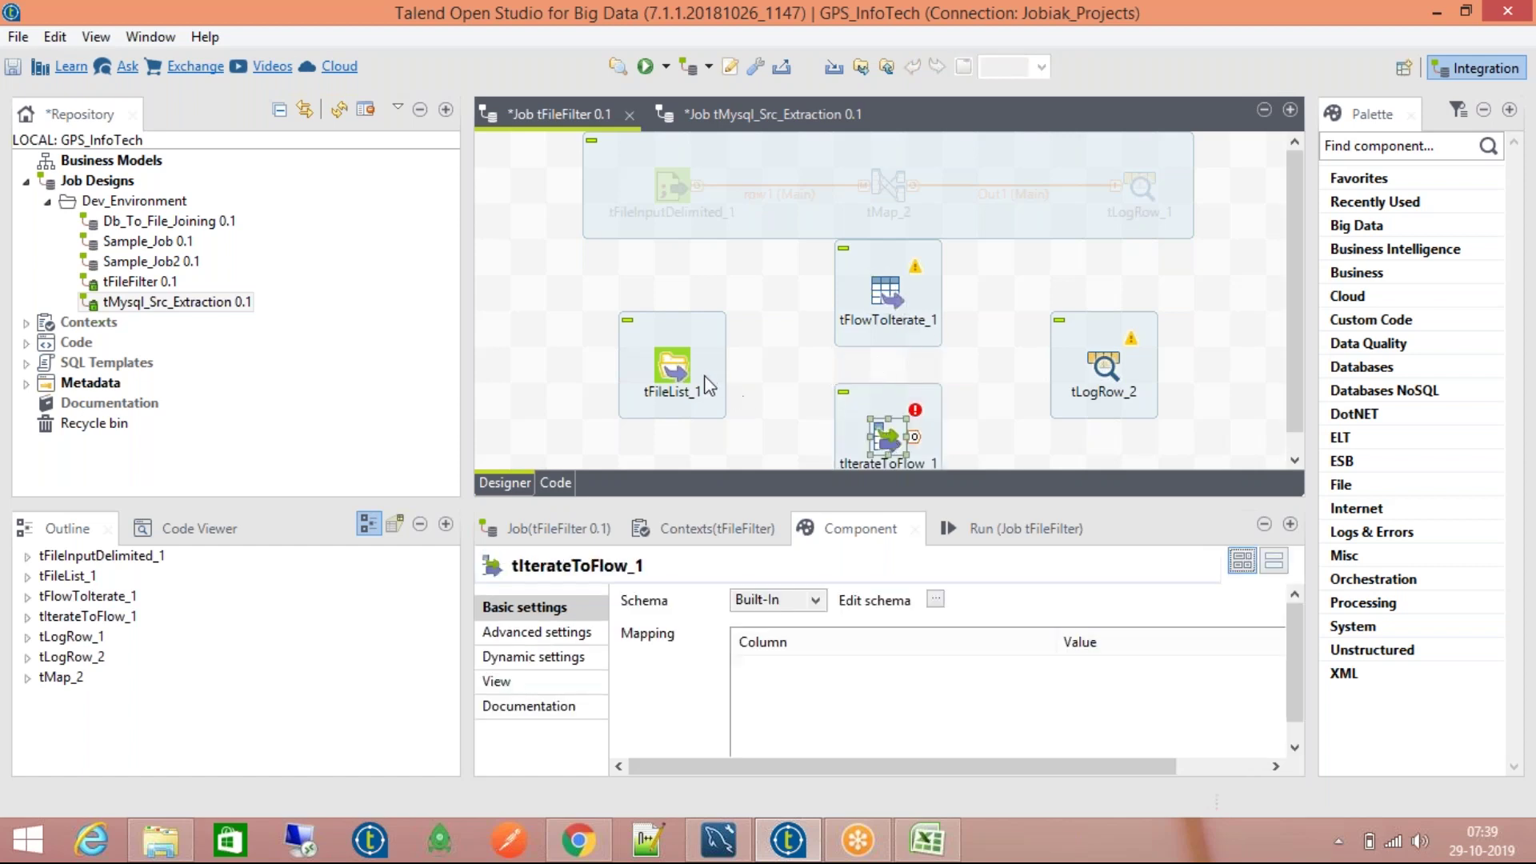
Step: Try to connect tFileList_1 to tFlowToIterate_1 with an Iterate row
{"action": "left_click", "coordinate": [673, 366]}
{"action": "right_click", "coordinate": [672, 364]}
{"action": "mouse_move", "coordinate": [715, 376]}
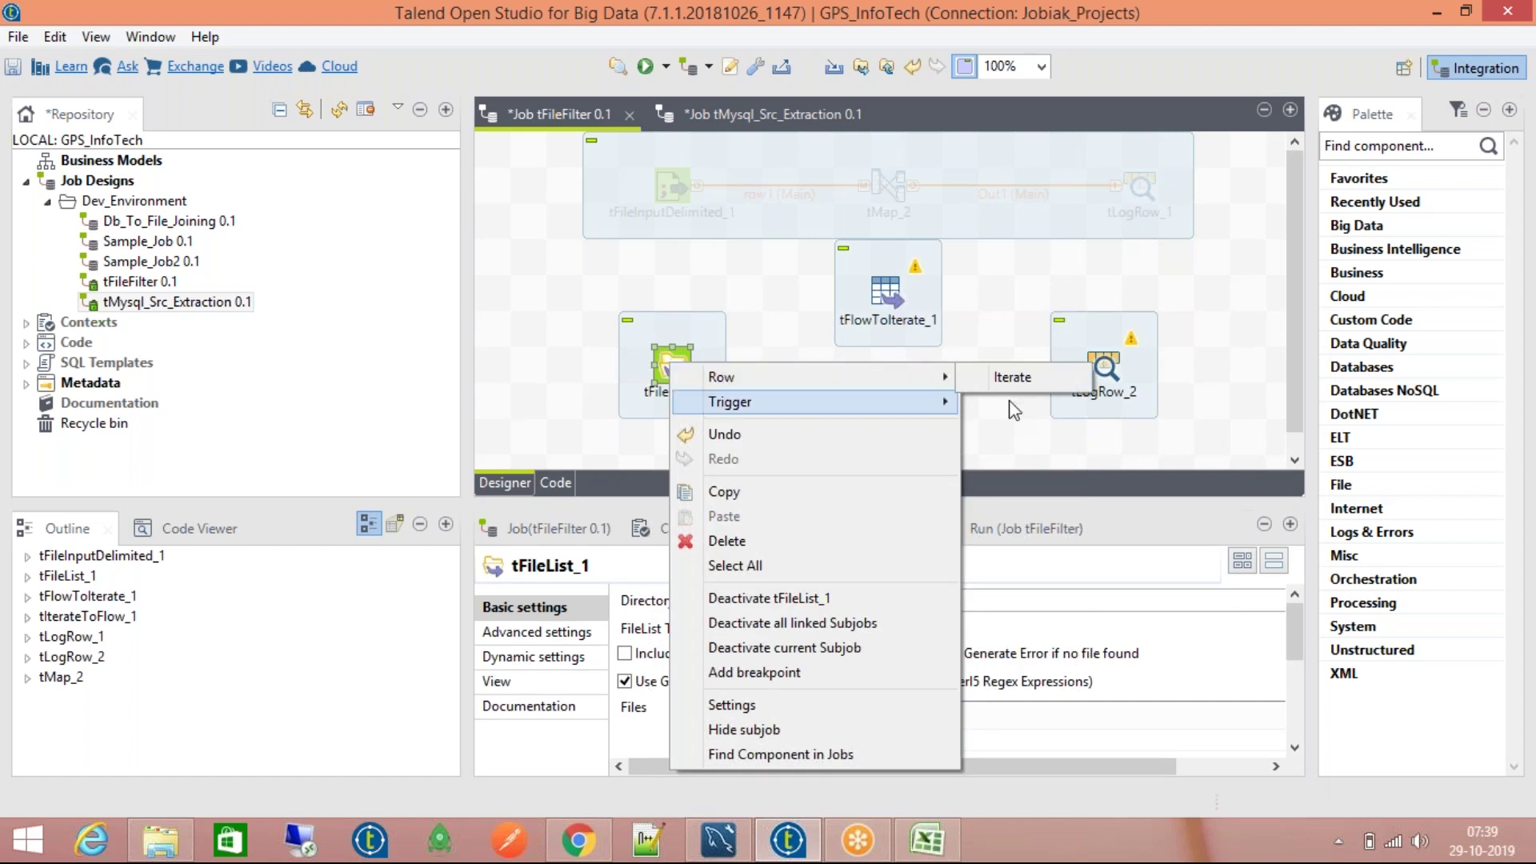
{"action": "left_click", "coordinate": [1032, 377]}
{"action": "left_click", "coordinate": [900, 303]}
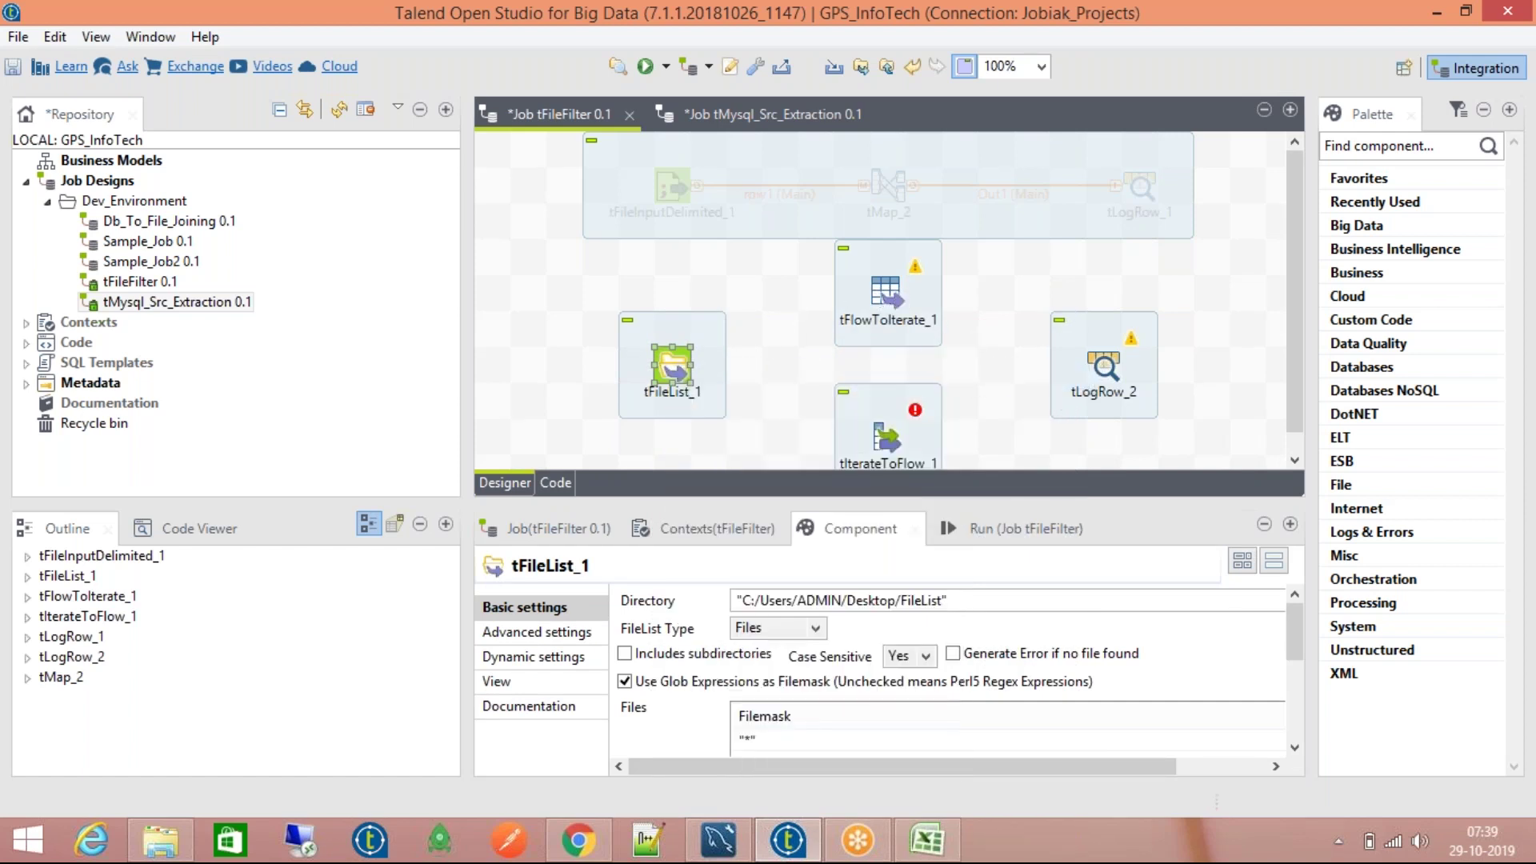
{"action": "right_click", "coordinate": [685, 368]}
{"action": "mouse_move", "coordinate": [732, 376]}
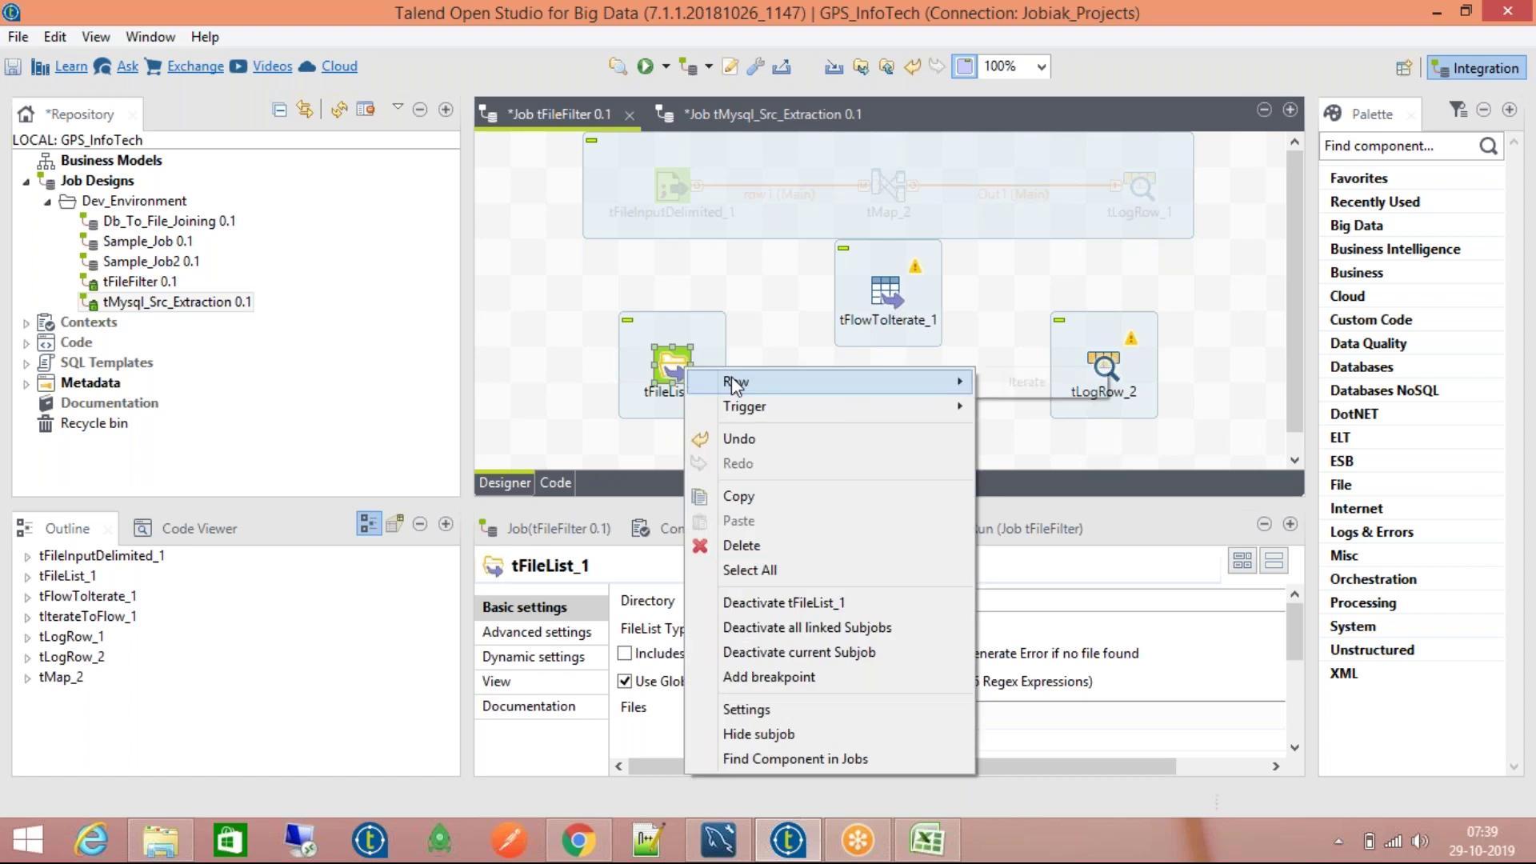
{"action": "left_click", "coordinate": [1024, 381]}
{"action": "left_click", "coordinate": [896, 303]}
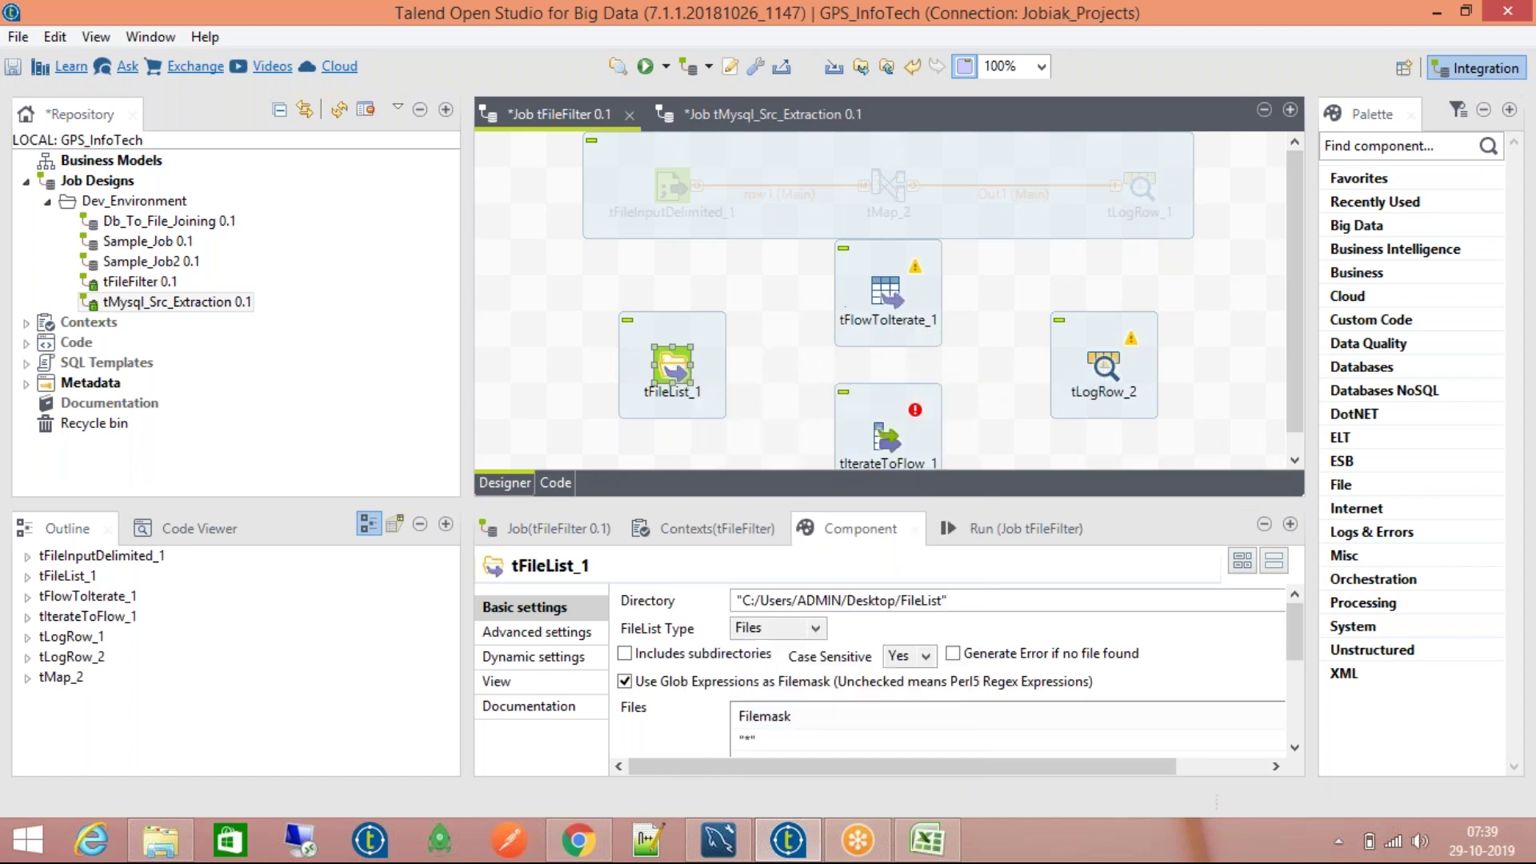
Step: Connect tFileList_1 to tIterateToFlow_1 with an Iterate row and delete that connection again
{"action": "right_click", "coordinate": [676, 372]}
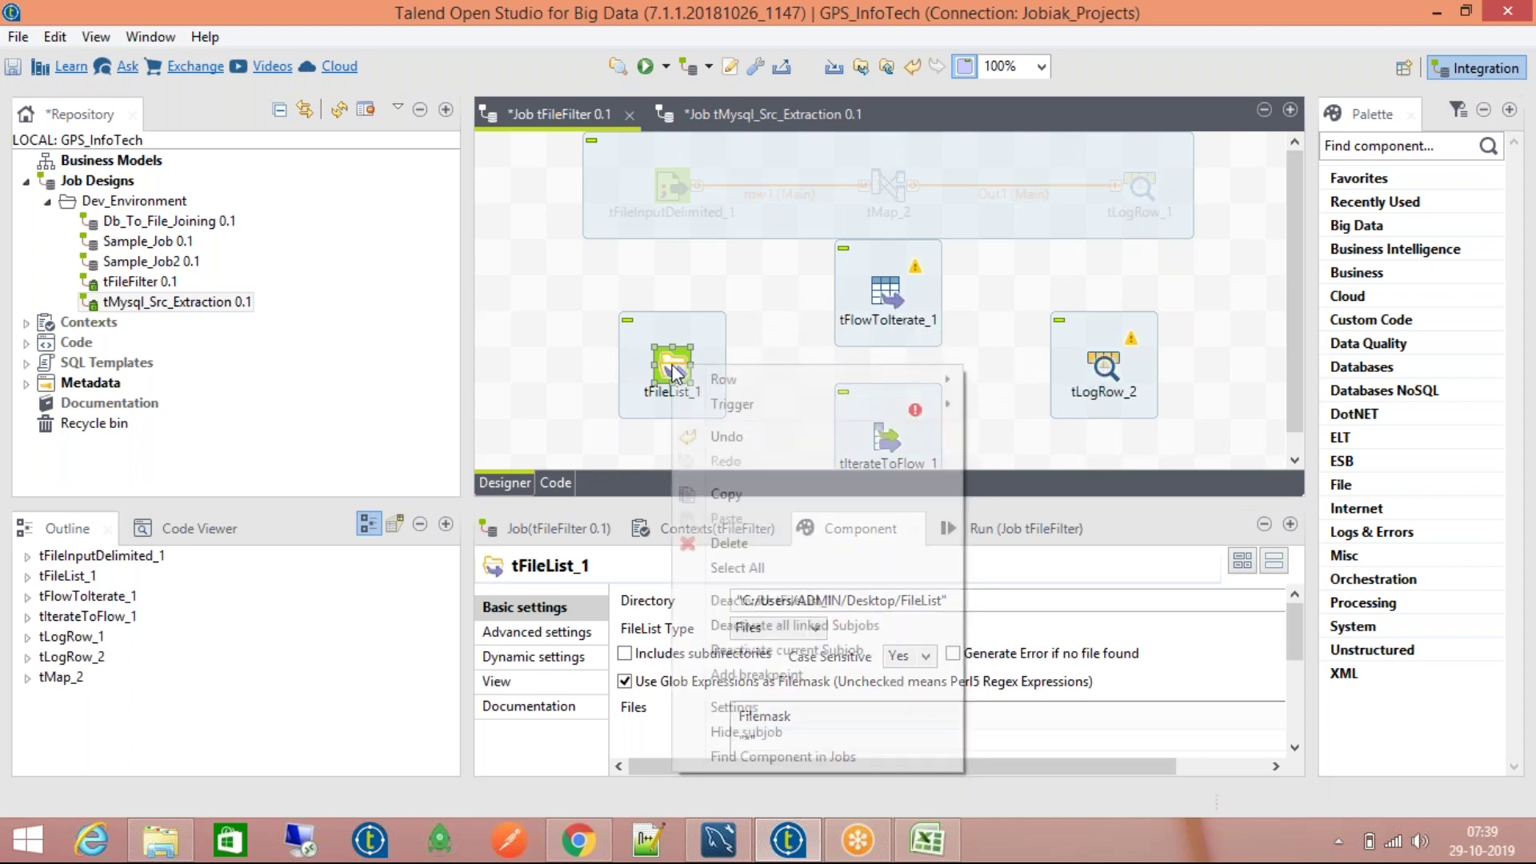
{"action": "mouse_move", "coordinate": [886, 371]}
{"action": "left_click", "coordinate": [1002, 388]}
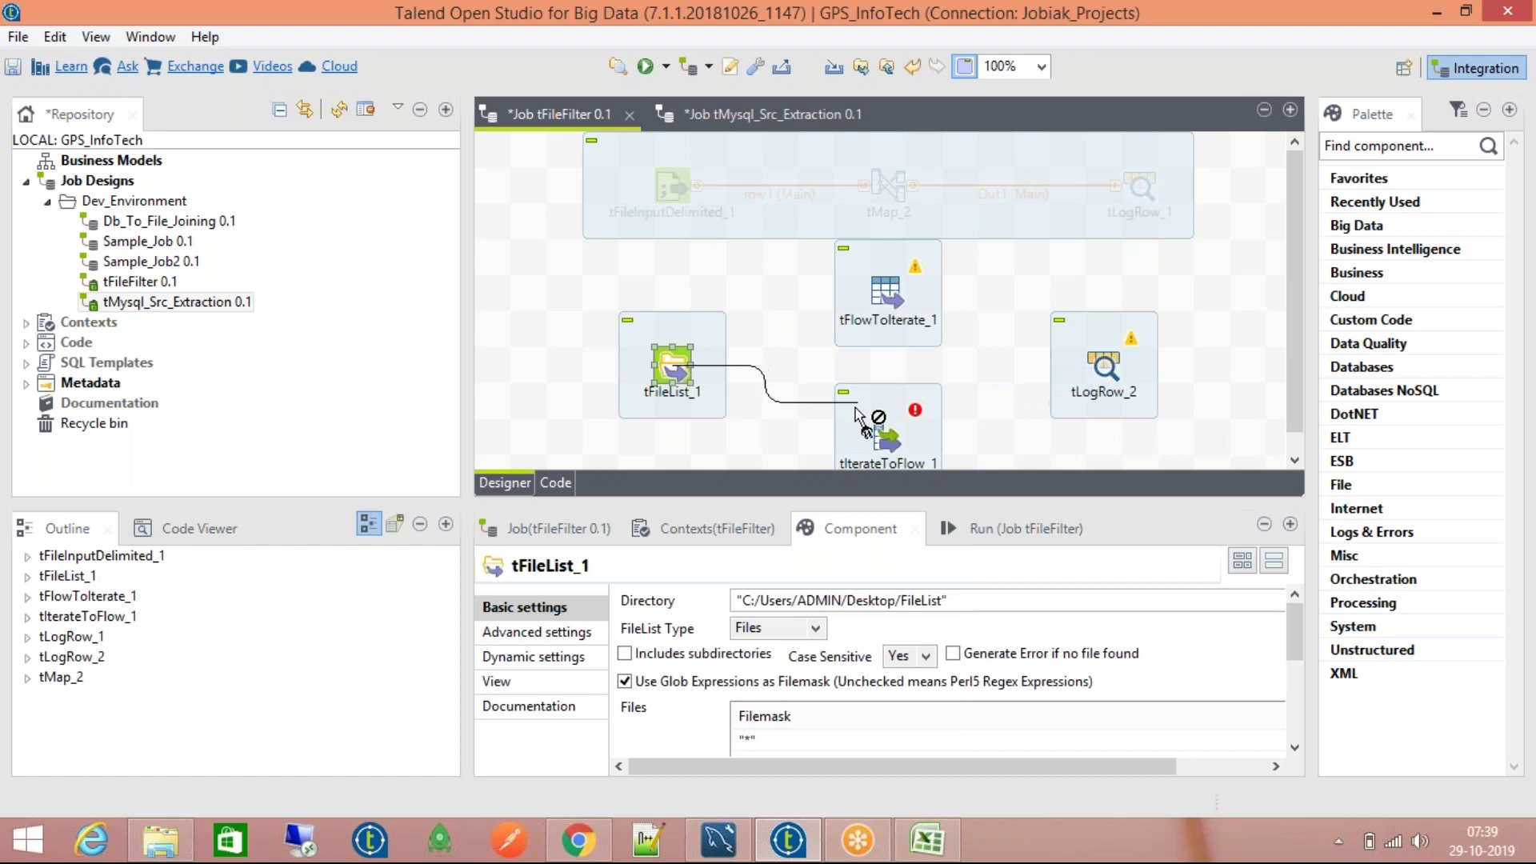
{"action": "left_click", "coordinate": [888, 450]}
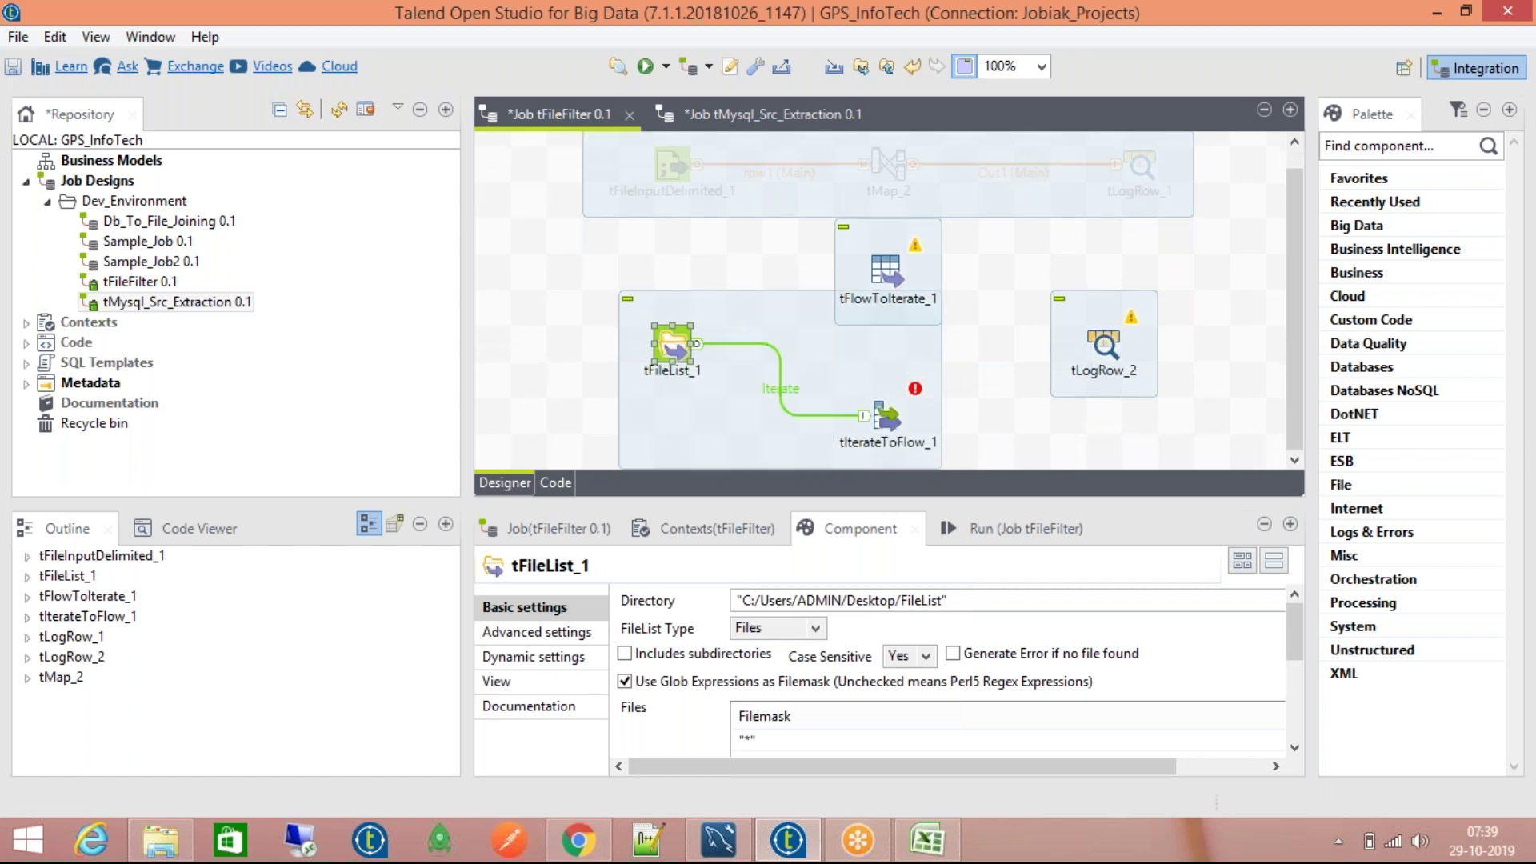
{"action": "left_click", "coordinate": [784, 392]}
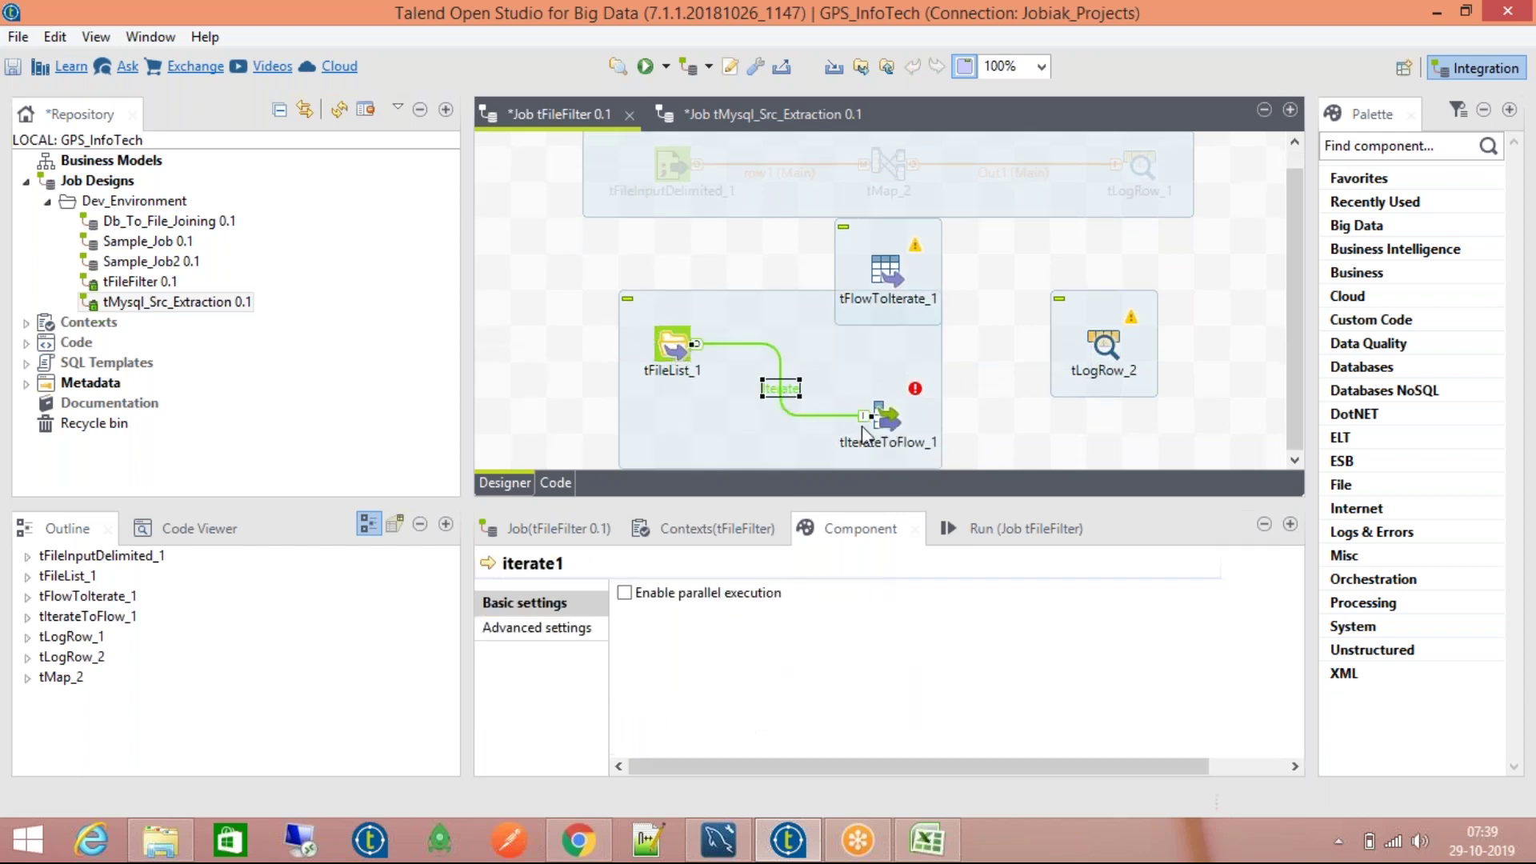
{"action": "key", "text": "Delete"}
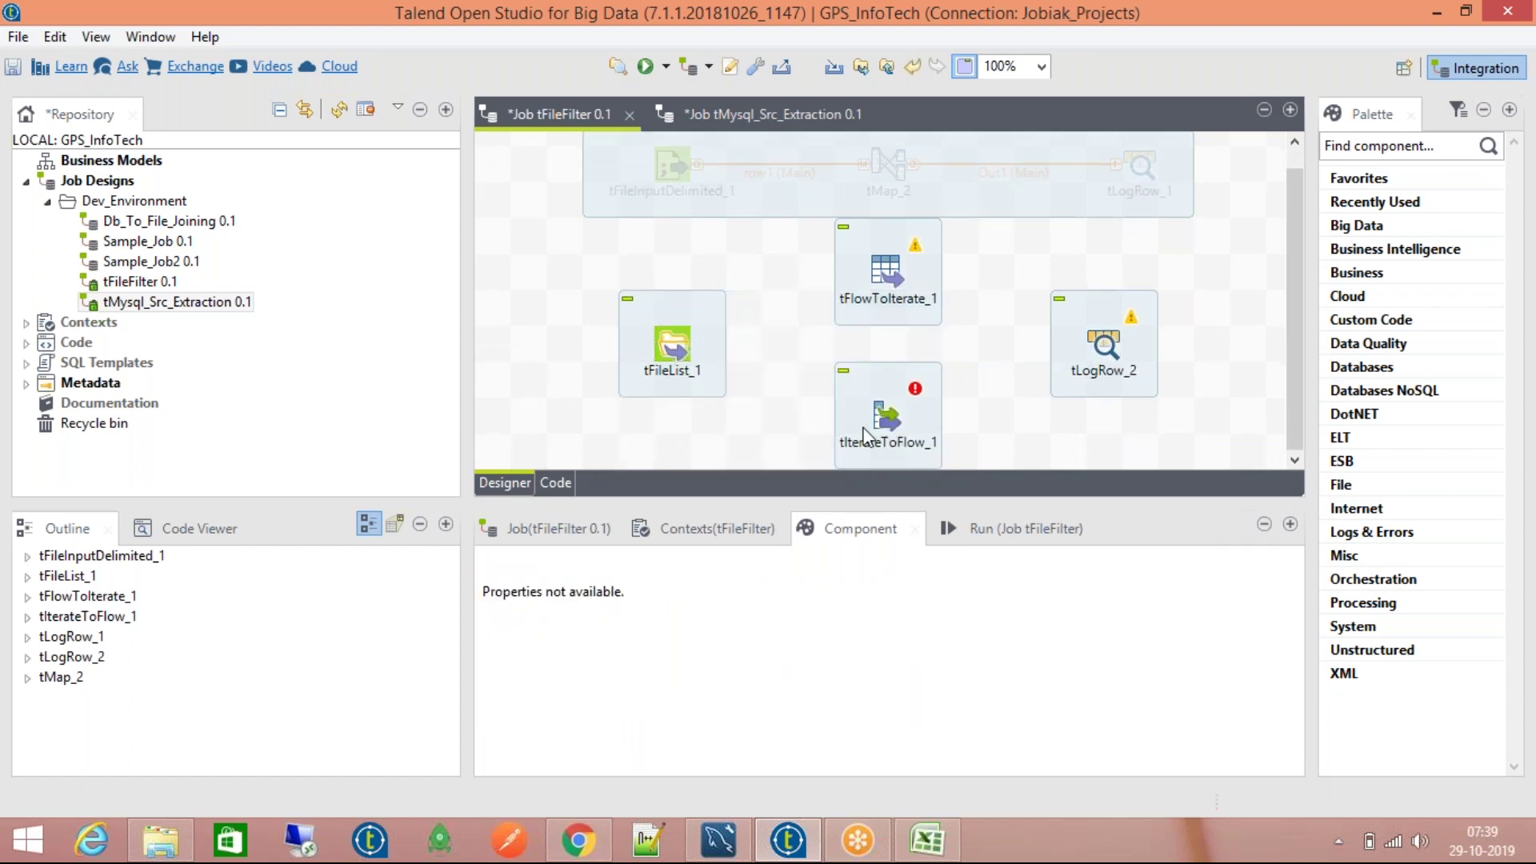
Step: Try once more to link tFileList_1 to tFlowToIterate_1 using an Iterate row
{"action": "left_click", "coordinate": [670, 344]}
{"action": "right_click", "coordinate": [670, 344]}
{"action": "mouse_move", "coordinate": [947, 358]}
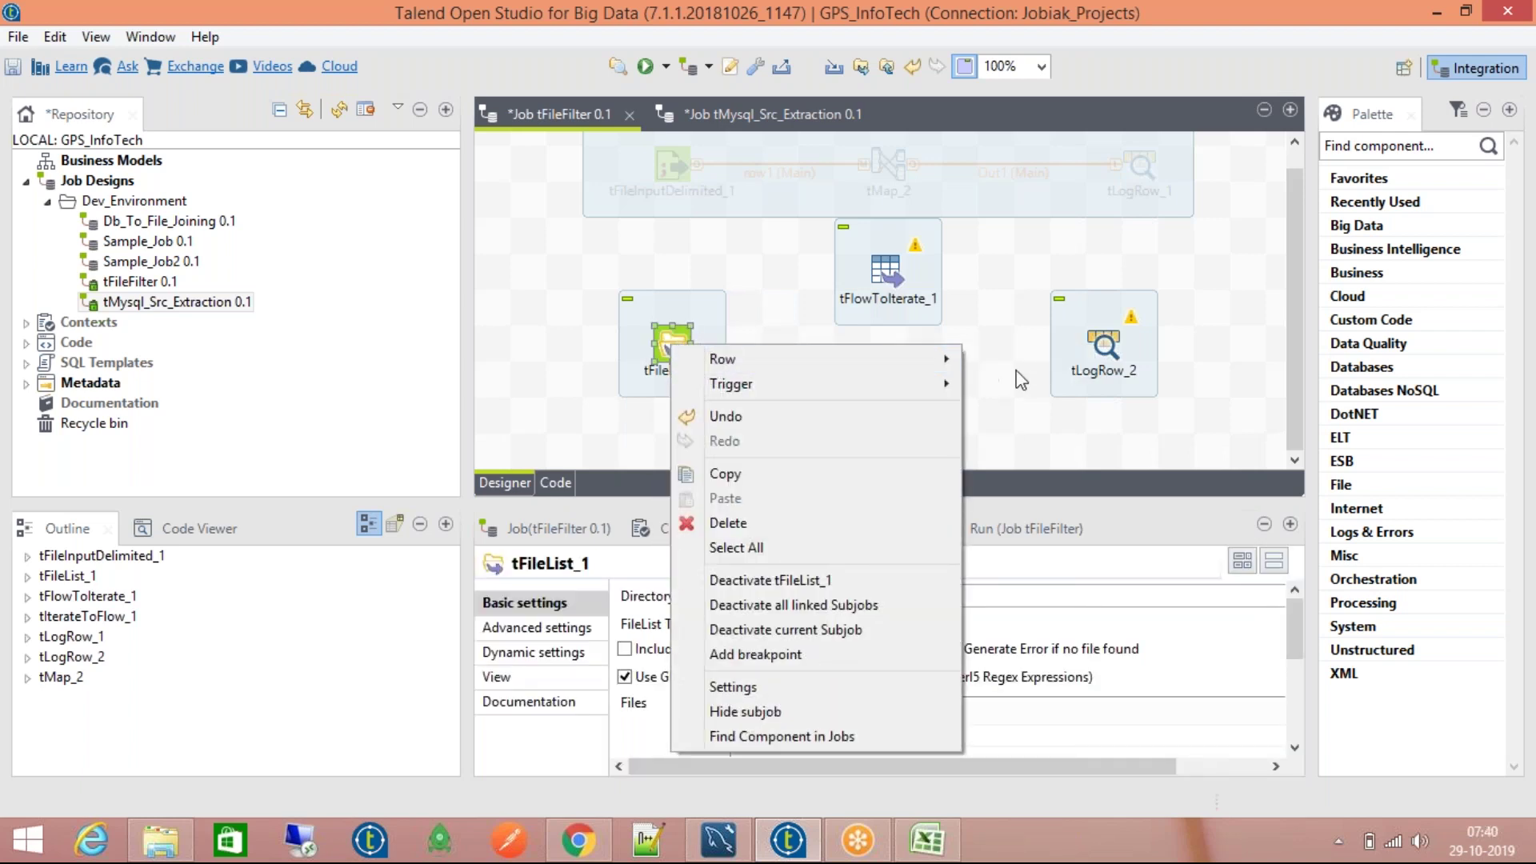
{"action": "left_click", "coordinate": [1012, 359]}
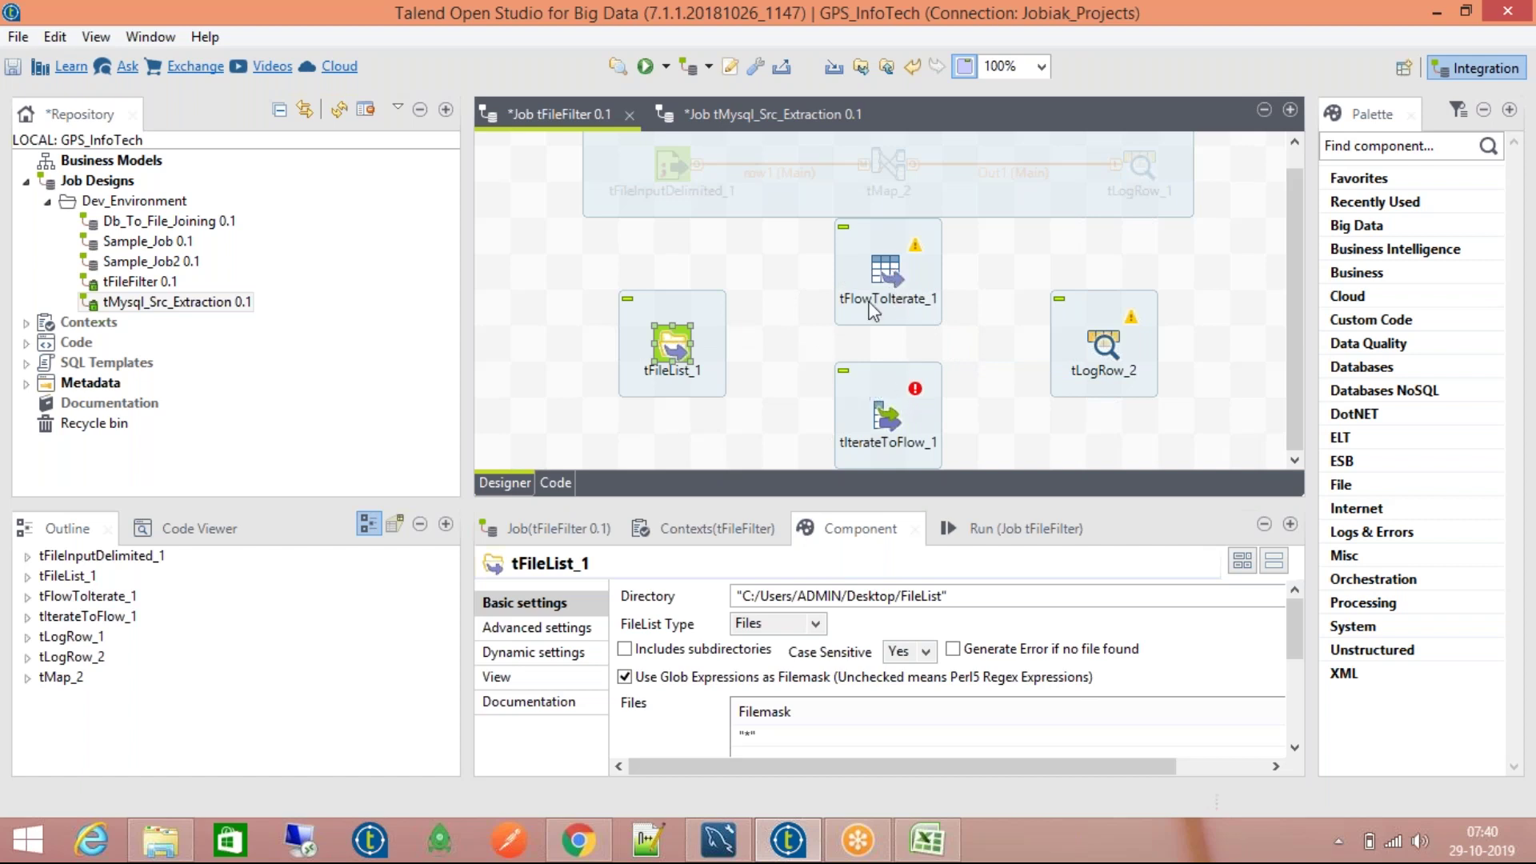
{"action": "left_click", "coordinate": [888, 228]}
{"action": "left_click", "coordinate": [867, 380]}
{"action": "left_click", "coordinate": [872, 239]}
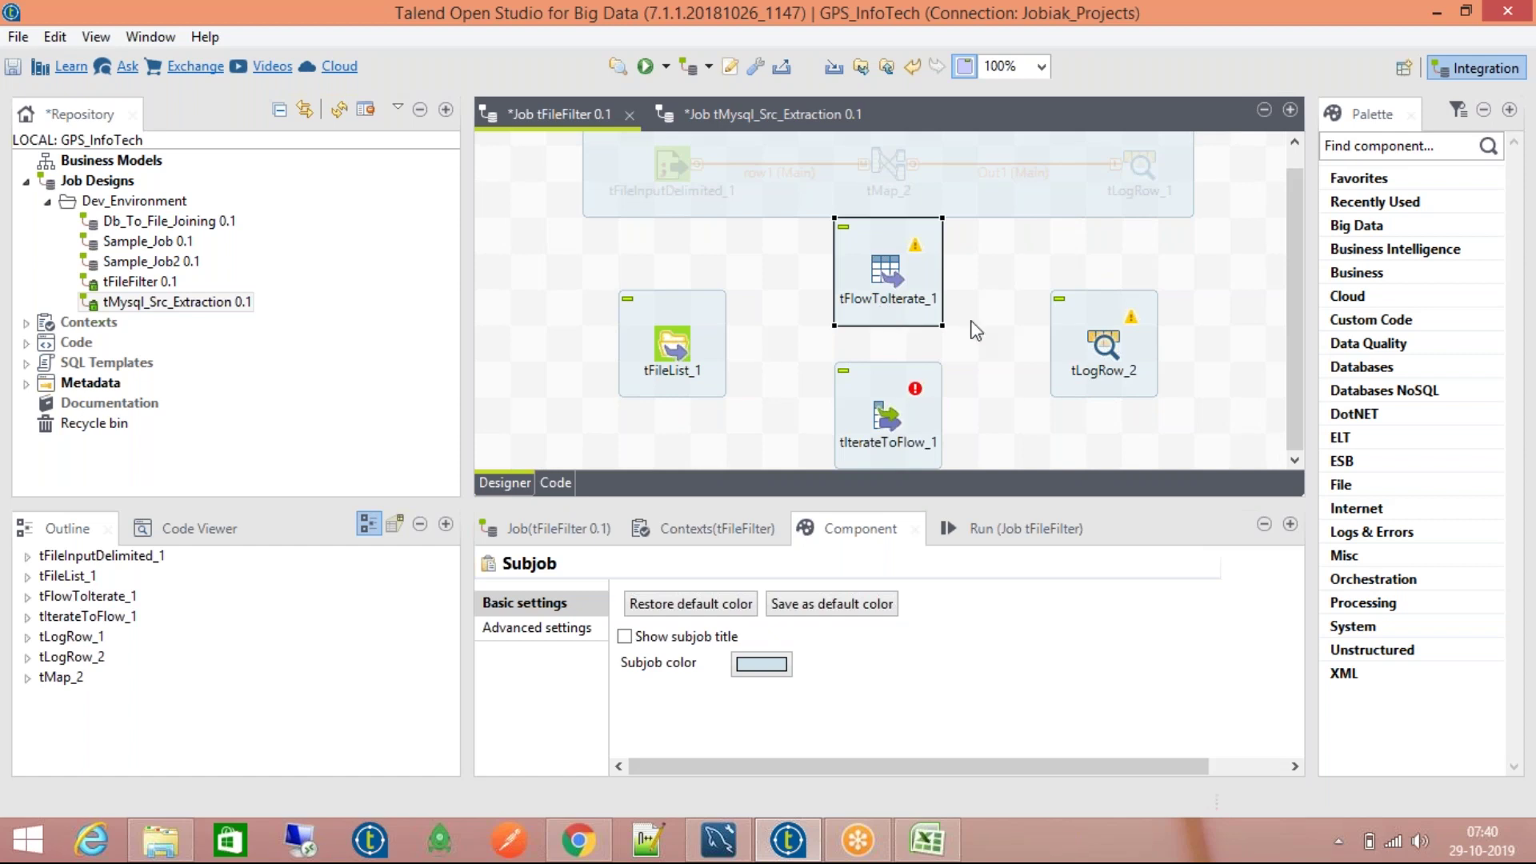
Step: Activate the subjob containing tMap_2 and redirect its row1 connection from tMap_2 to tFlowToIterate_1
{"action": "left_click", "coordinate": [782, 174]}
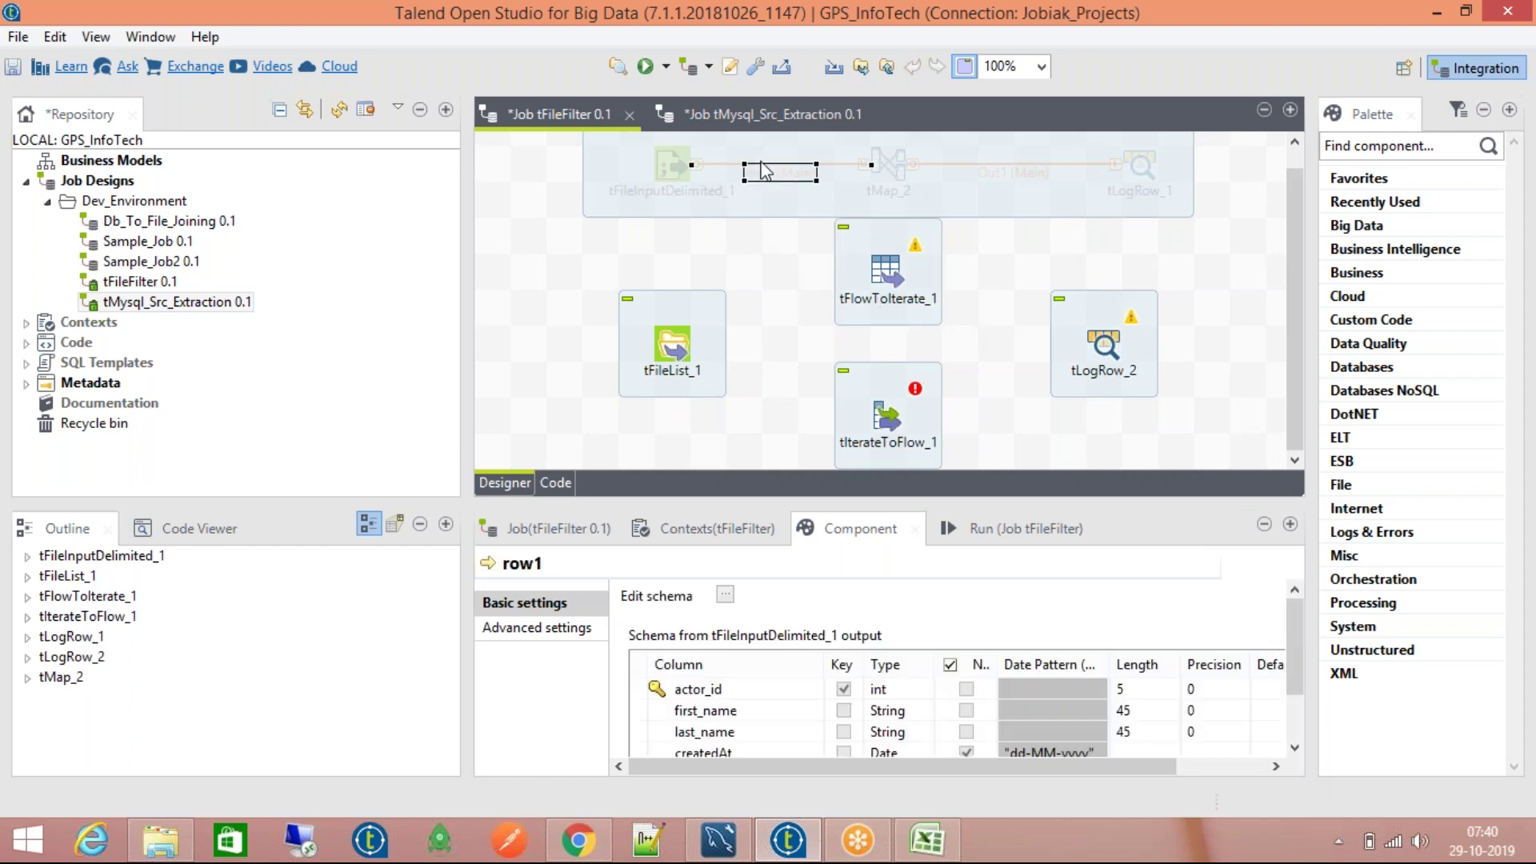
{"action": "right_click", "coordinate": [893, 160]}
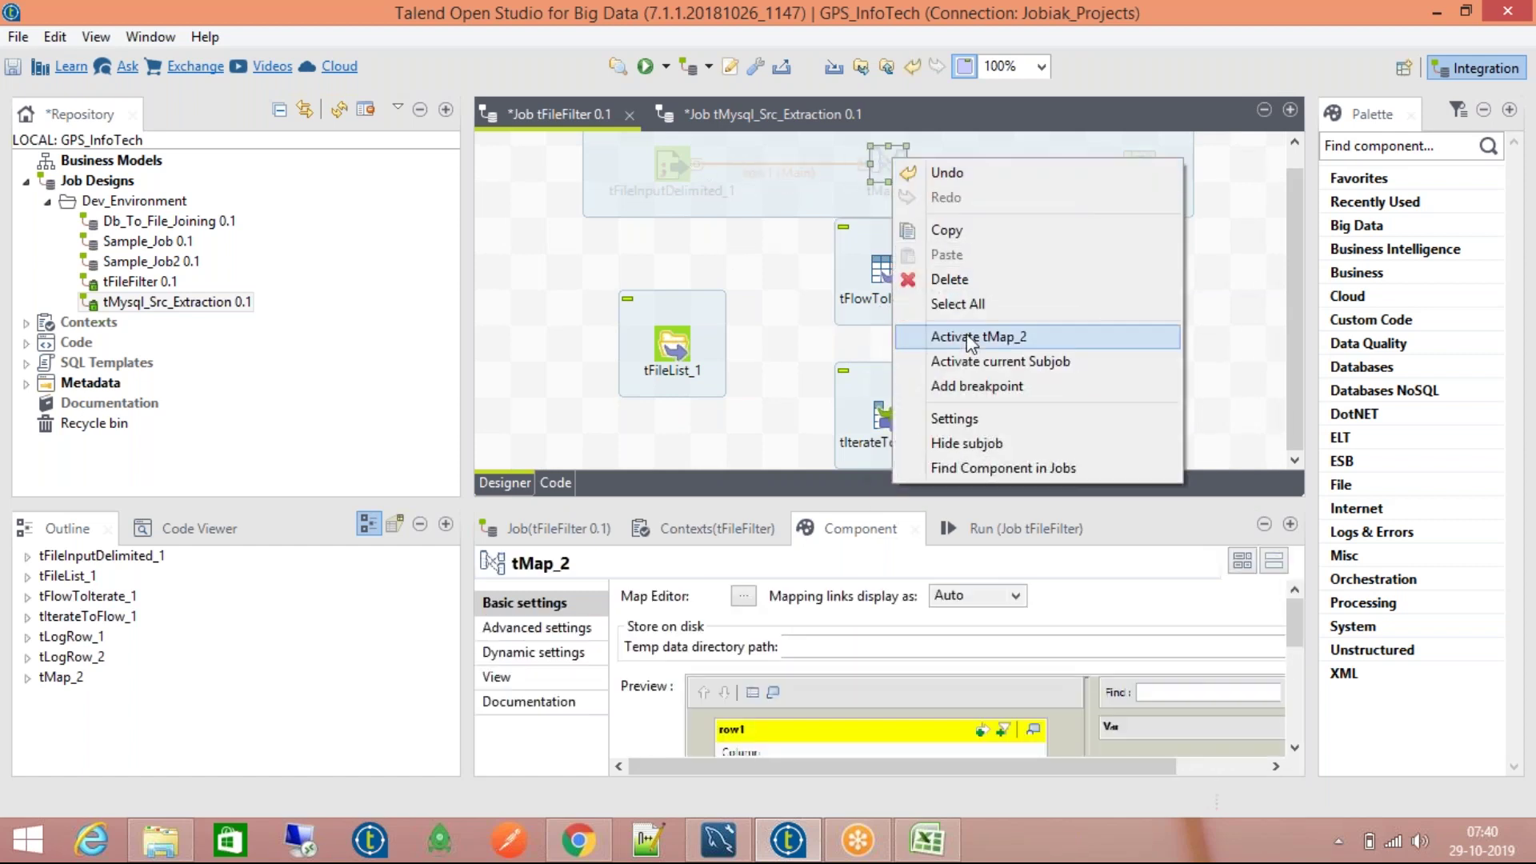
{"action": "key", "text": "Escape"}
{"action": "left_click", "coordinate": [803, 179]}
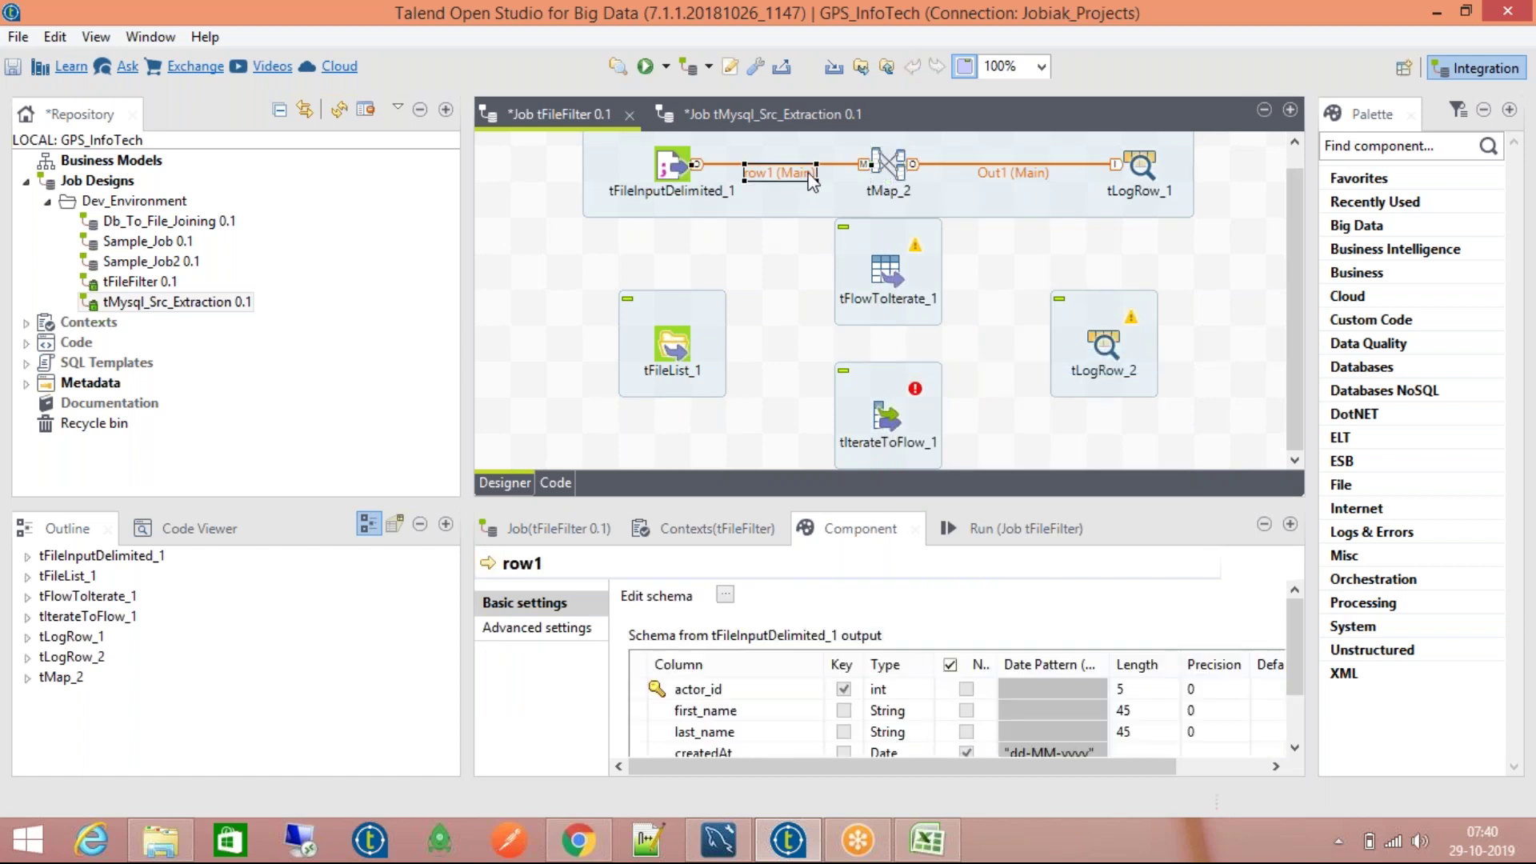
{"action": "left_click_drag", "start_coordinate": [865, 166], "coordinate": [864, 272]}
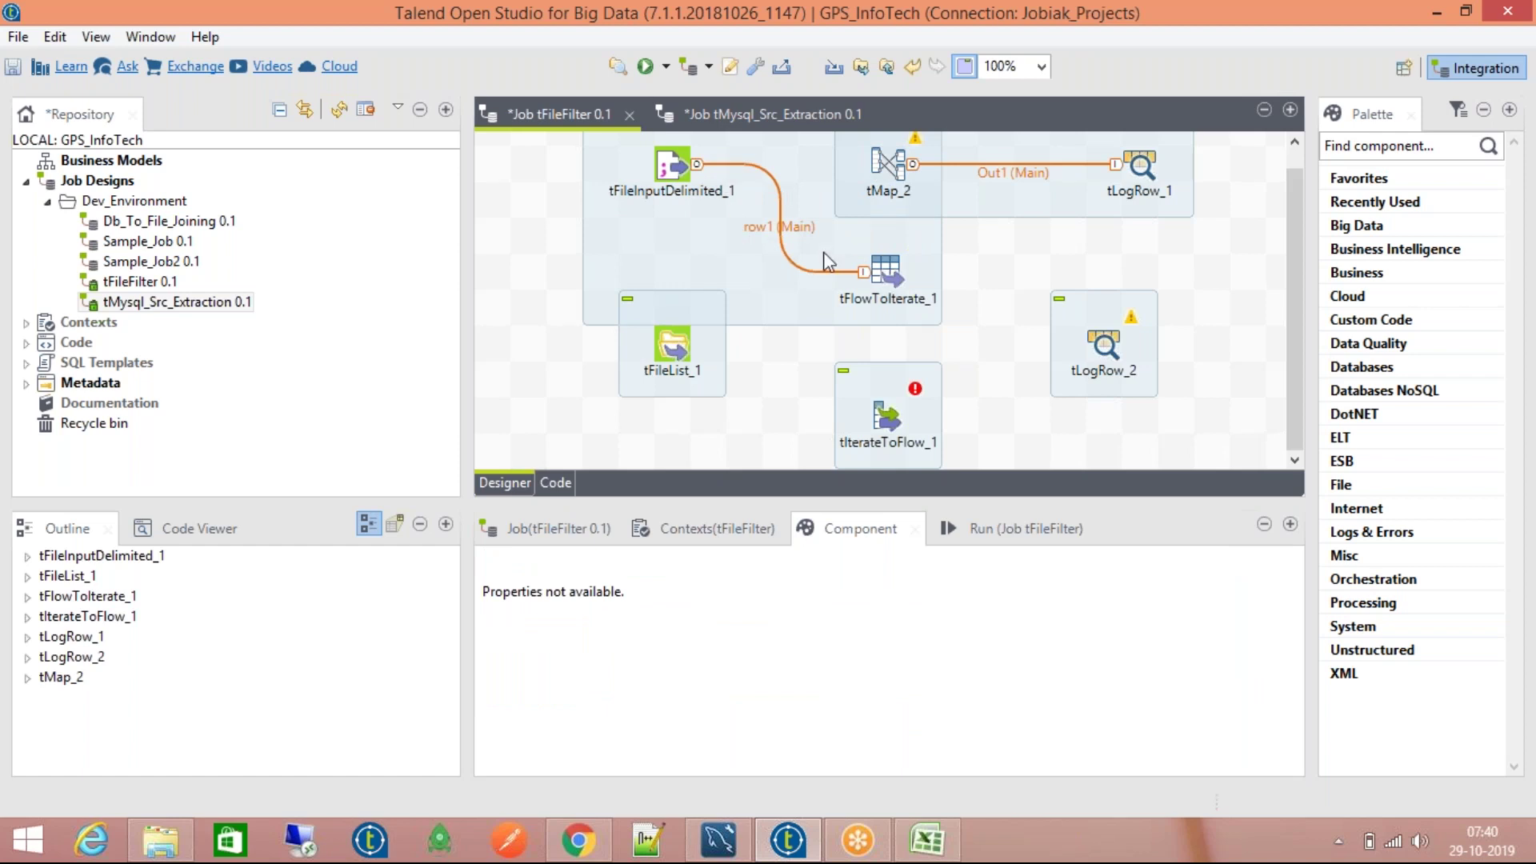
Step: Delete the row1 connection between tFileInputDelimited_1 and tFlowToIterate_1
{"action": "left_click", "coordinate": [862, 273]}
{"action": "mouse_move", "coordinate": [864, 273]}
{"action": "left_mouse_down"}
{"action": "mouse_move", "coordinate": [848, 207]}
{"action": "mouse_move", "coordinate": [870, 161]}
{"action": "mouse_move", "coordinate": [864, 273]}
{"action": "left_mouse_up"}
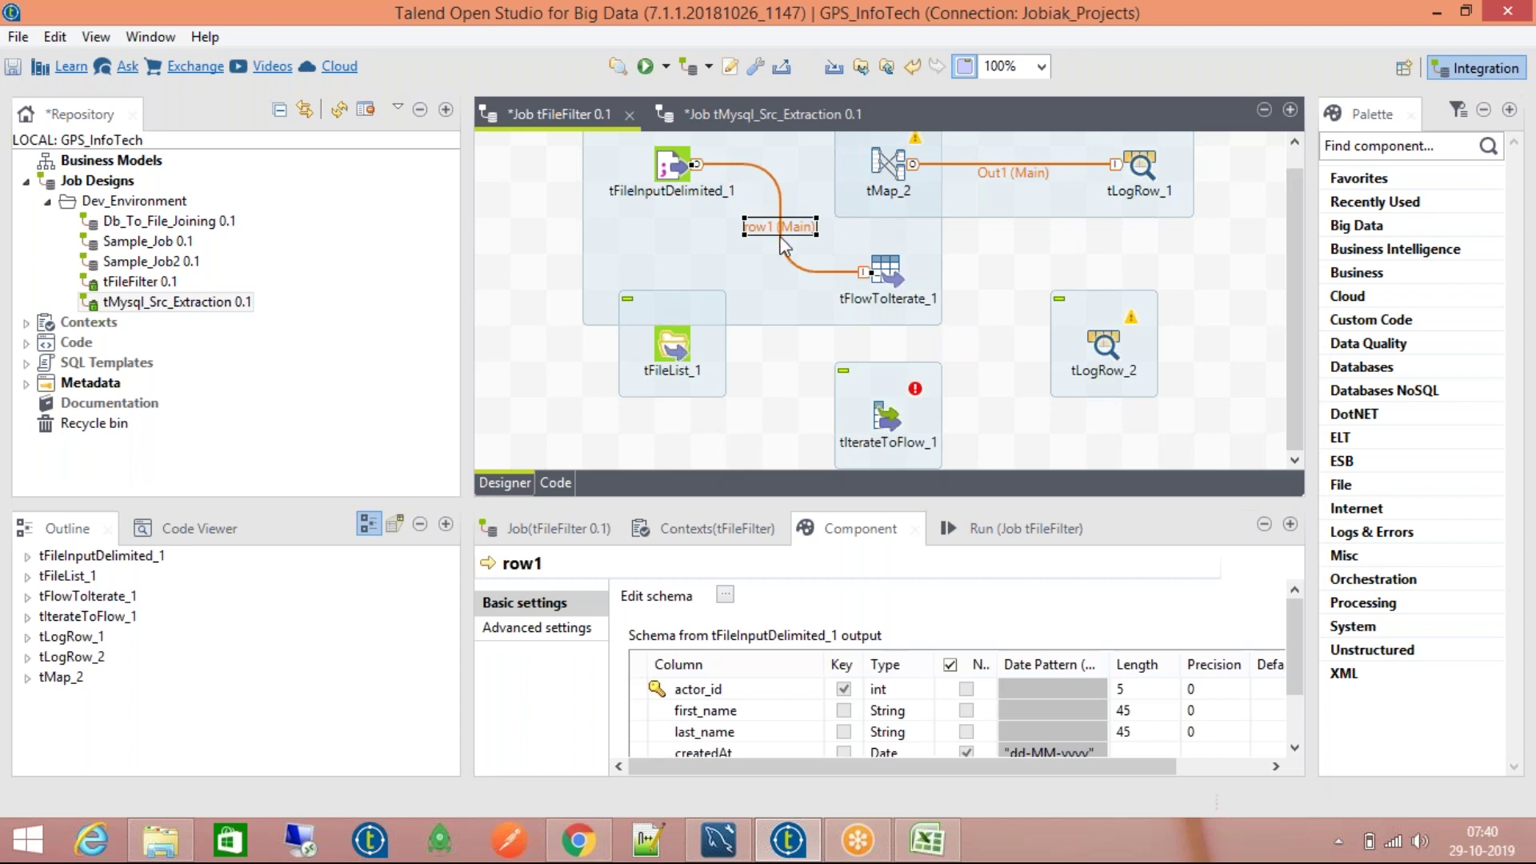
{"action": "key", "text": "Delete"}
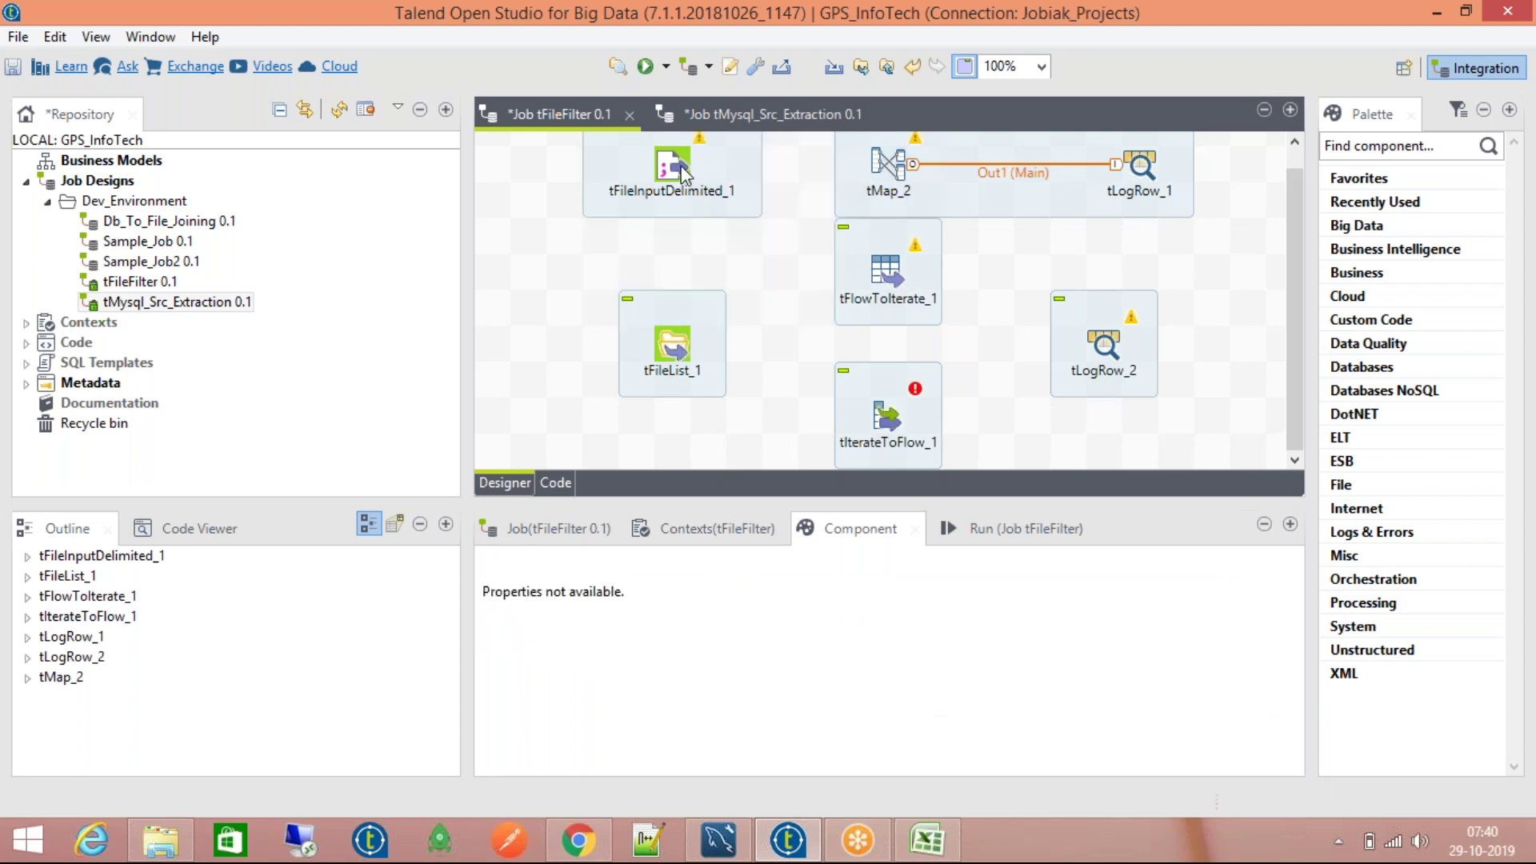
Step: Reconnect tFileInputDelimited_1 to tMap_2 with a Main row and deactivate their subjob
{"action": "left_click", "coordinate": [681, 166]}
{"action": "right_click", "coordinate": [686, 170]}
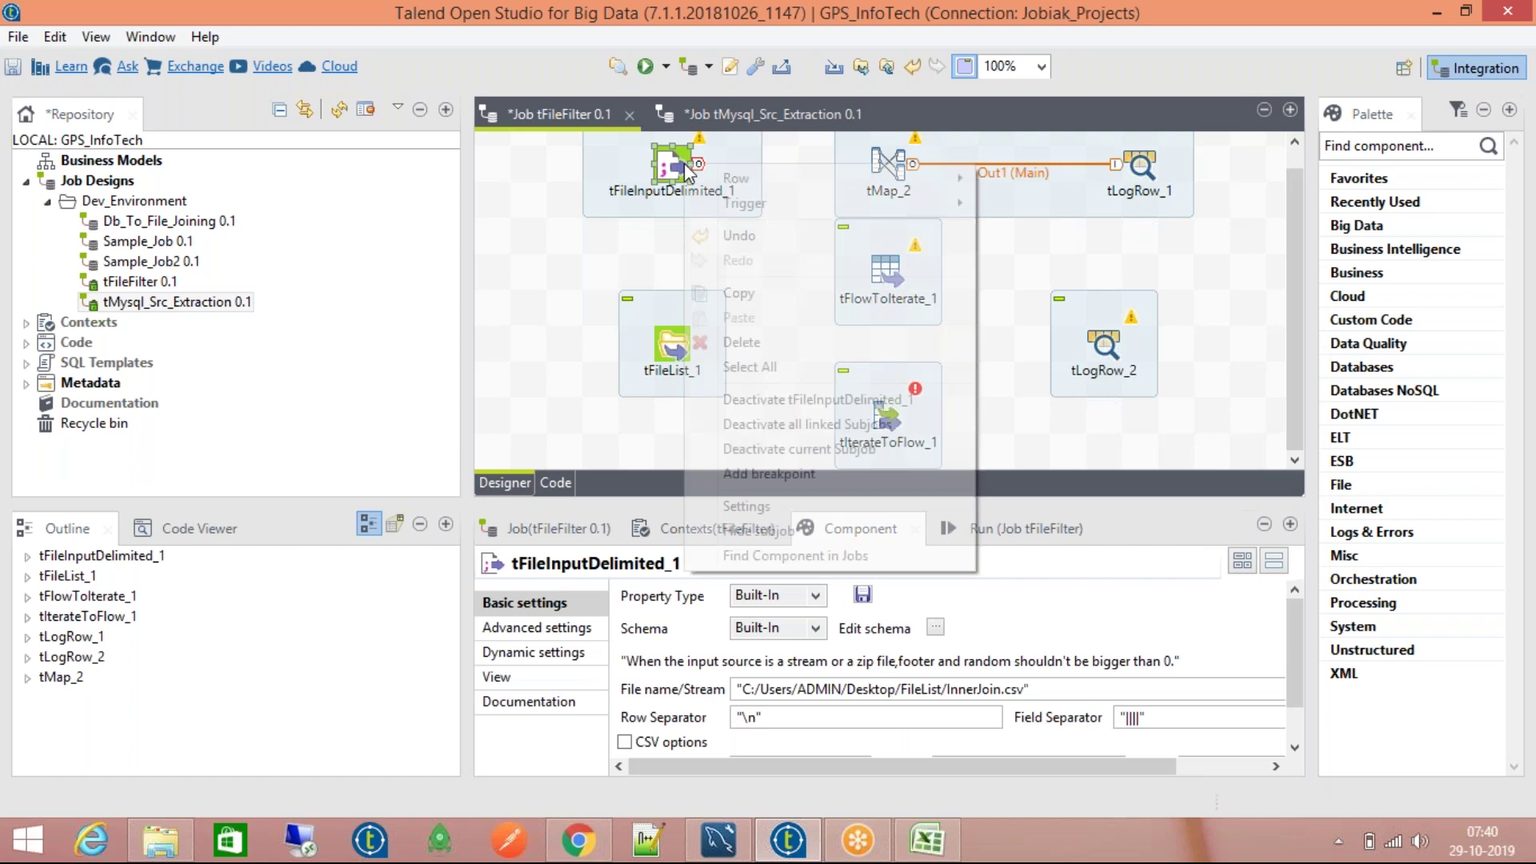
{"action": "mouse_move", "coordinate": [814, 178]}
{"action": "left_click", "coordinate": [986, 175]}
{"action": "left_click", "coordinate": [897, 174]}
{"action": "left_click", "coordinate": [895, 176]}
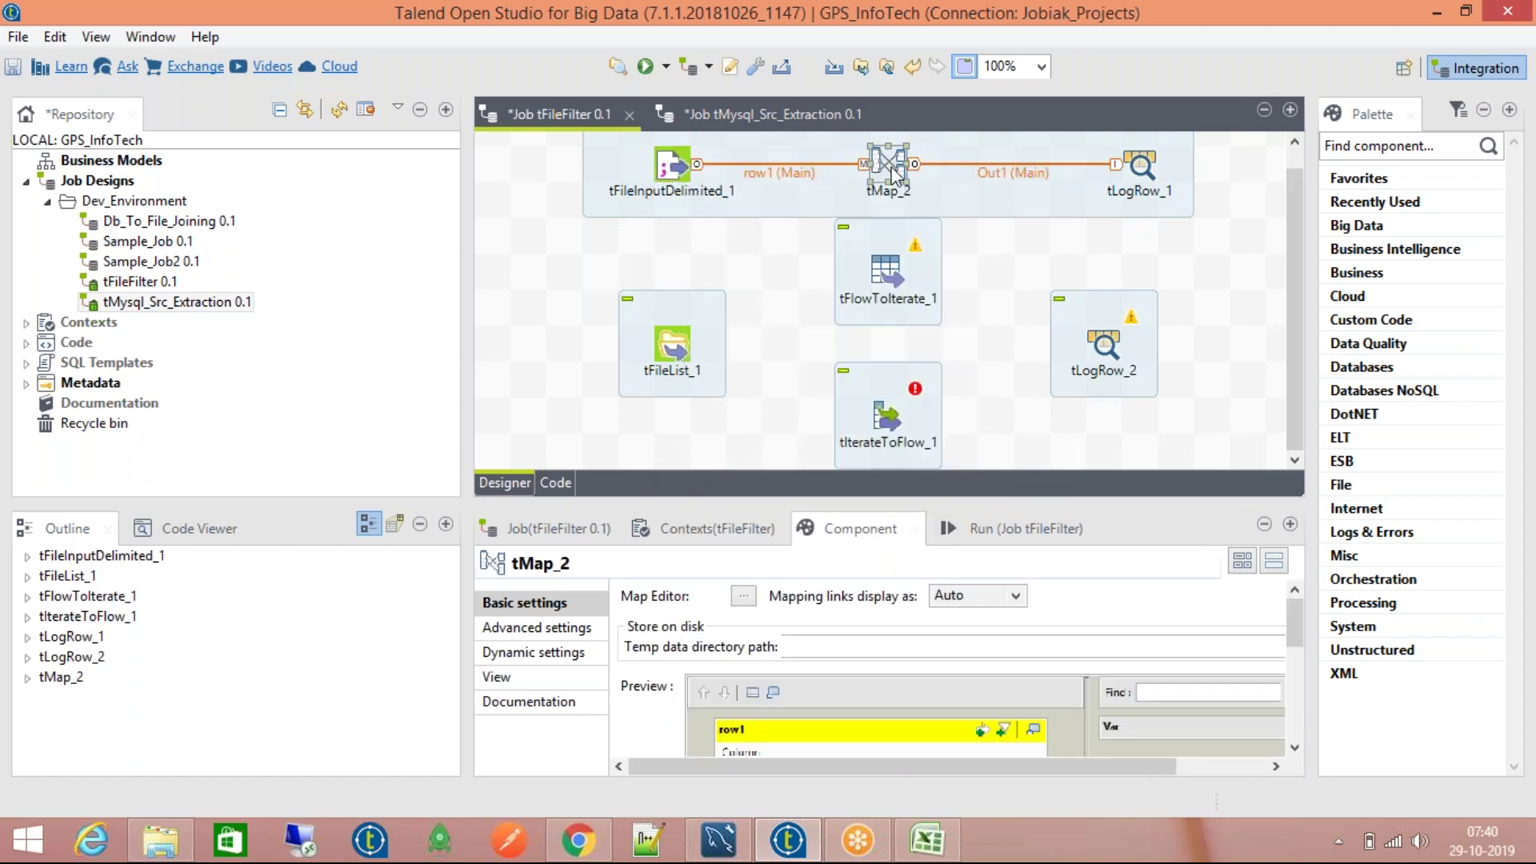
{"action": "right_click", "coordinate": [894, 174]}
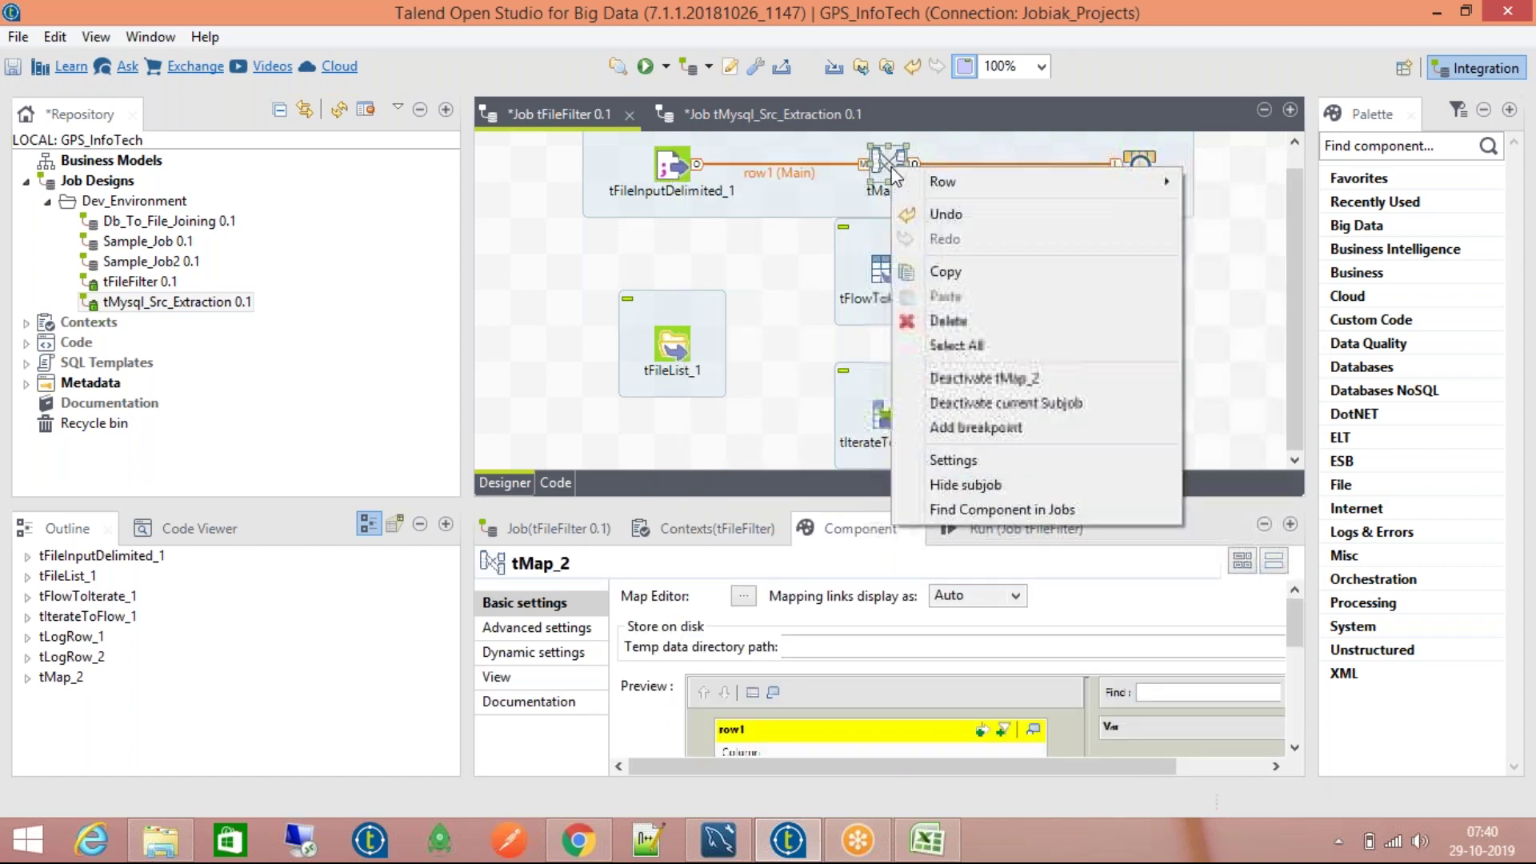
{"action": "left_click", "coordinate": [958, 404]}
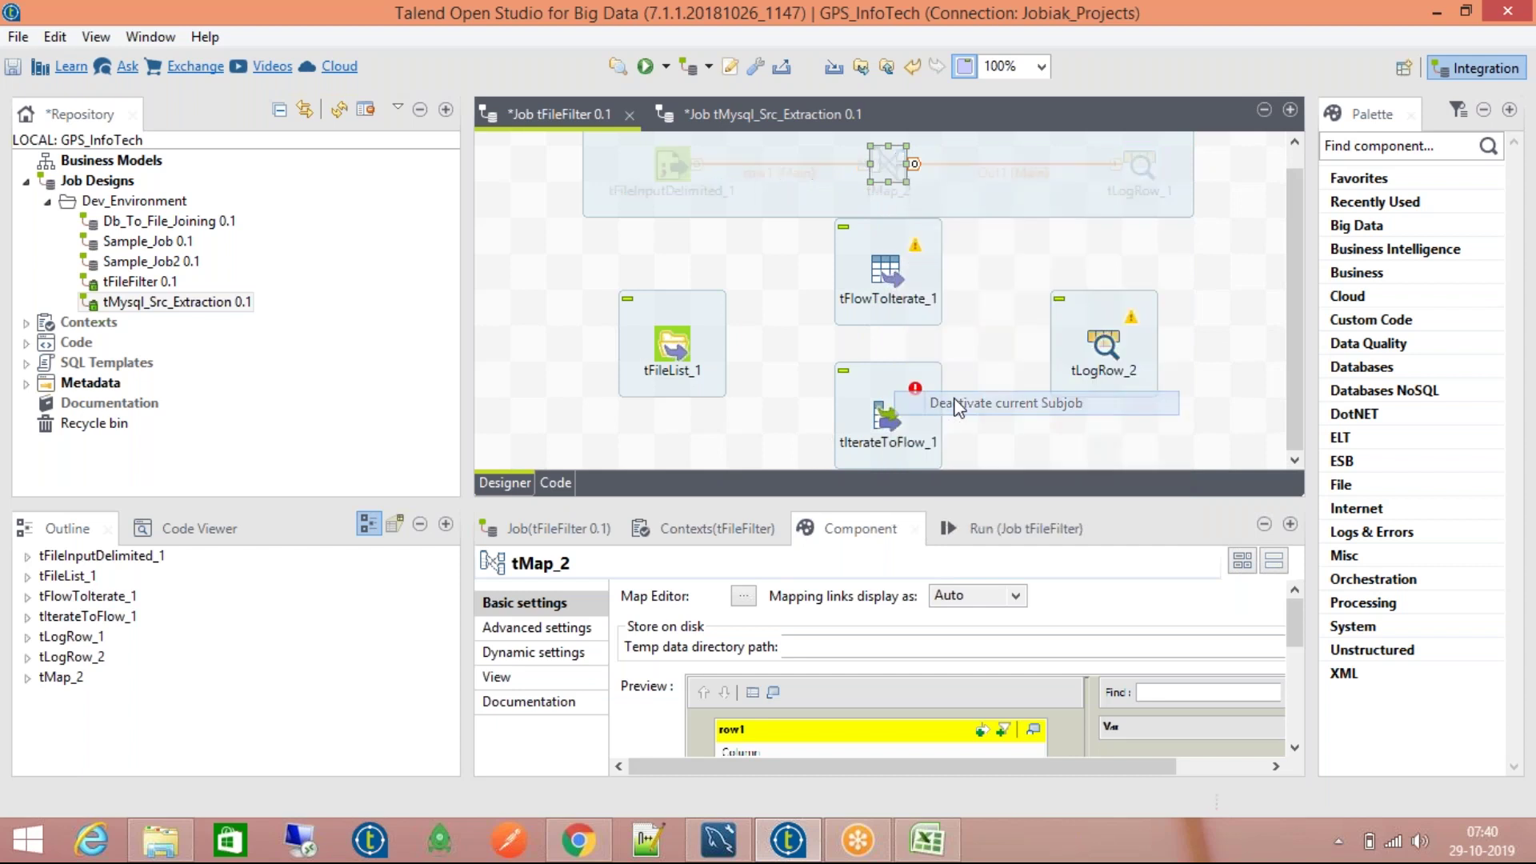
Step: Connect tFileList_1 to tIterateToFlow_1 with an Iterate row
{"action": "left_click", "coordinate": [899, 272]}
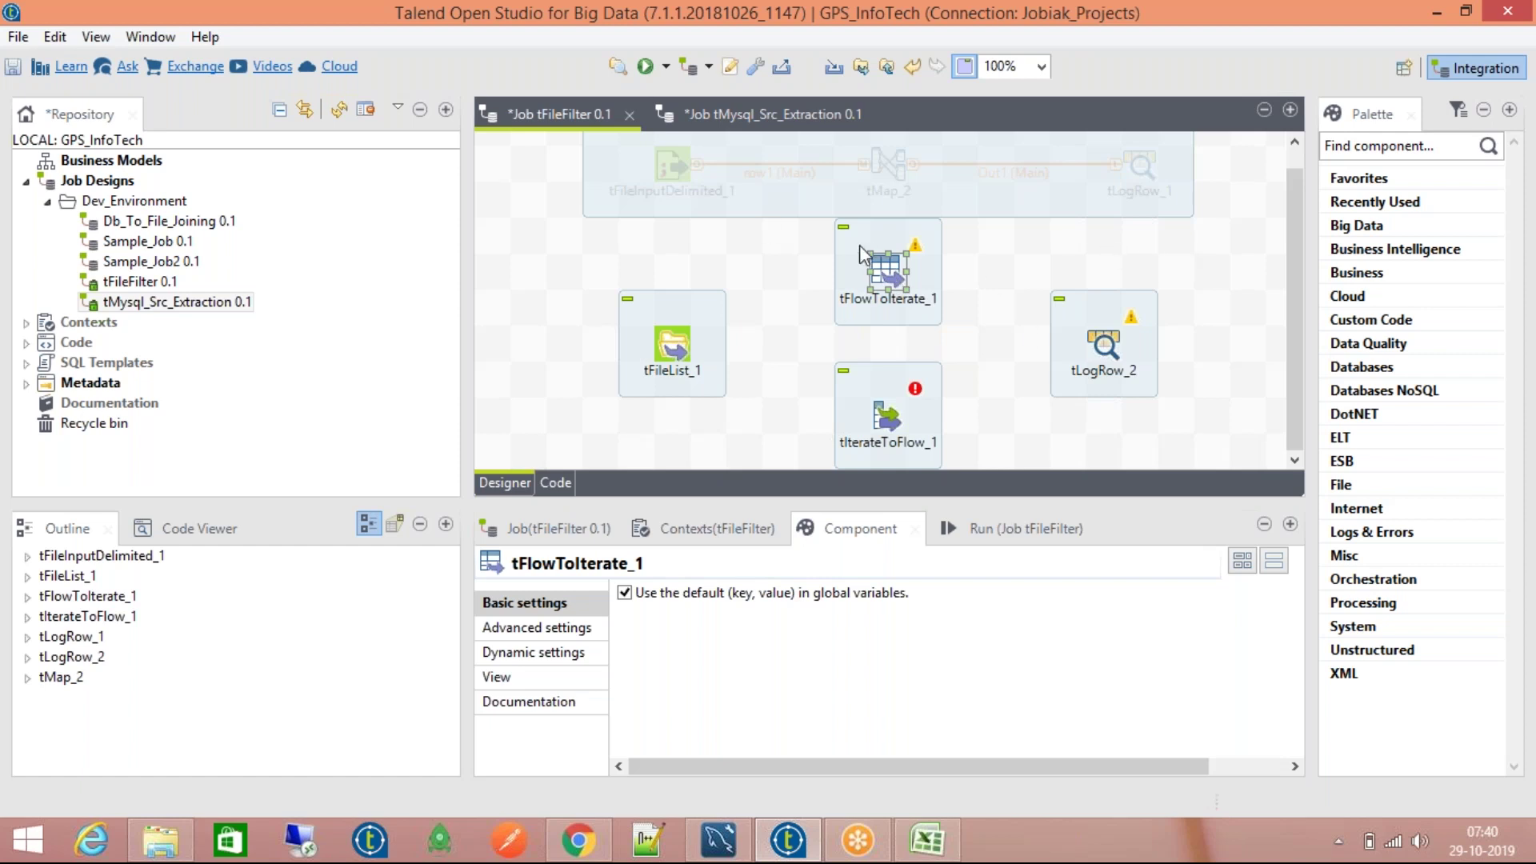
{"action": "left_click", "coordinate": [675, 342]}
{"action": "right_click", "coordinate": [676, 344]}
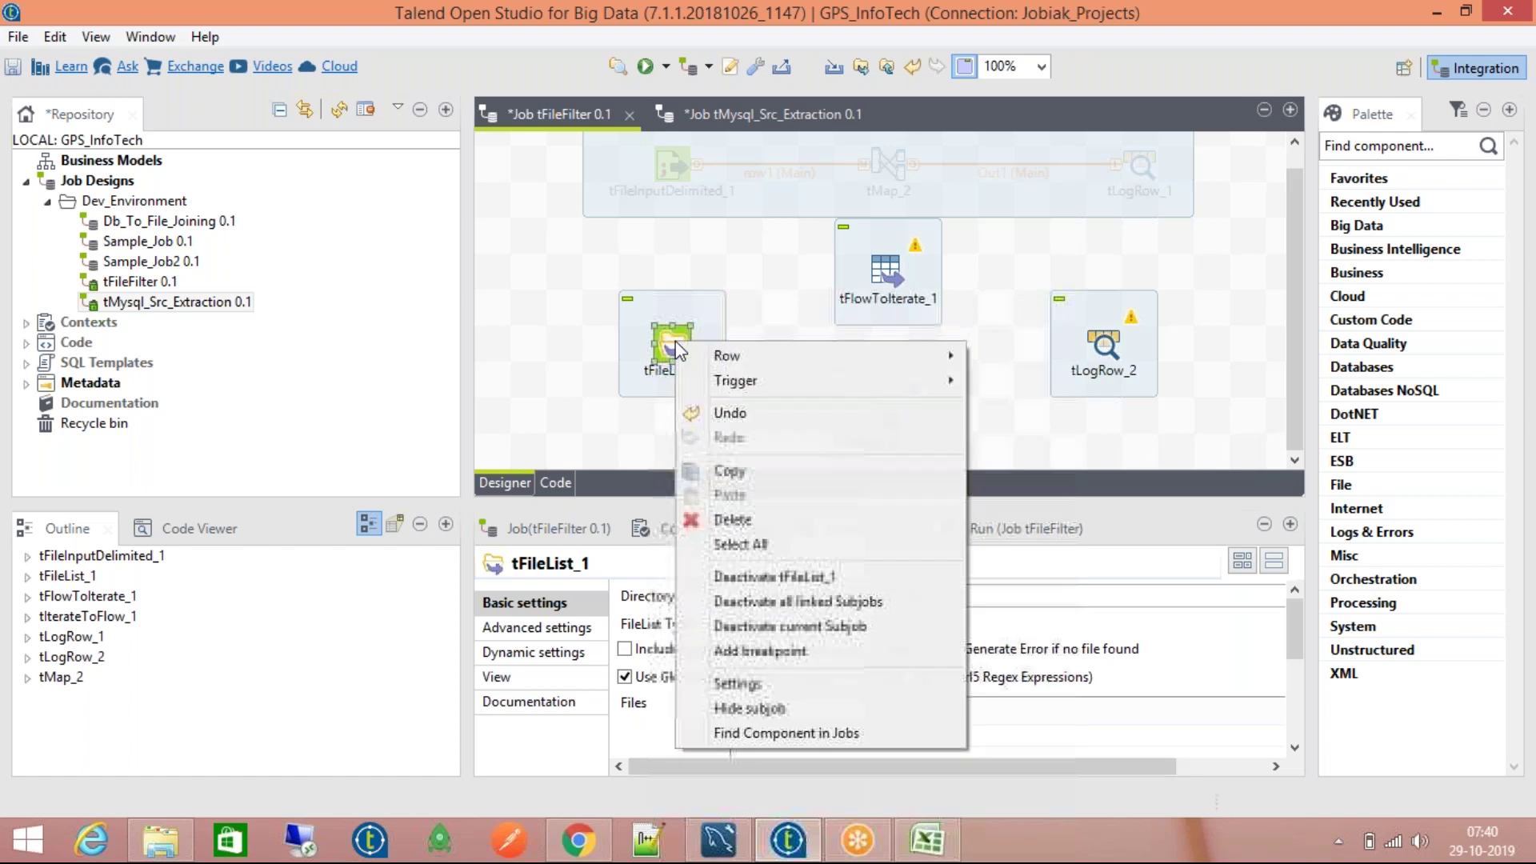
{"action": "mouse_move", "coordinate": [704, 356]}
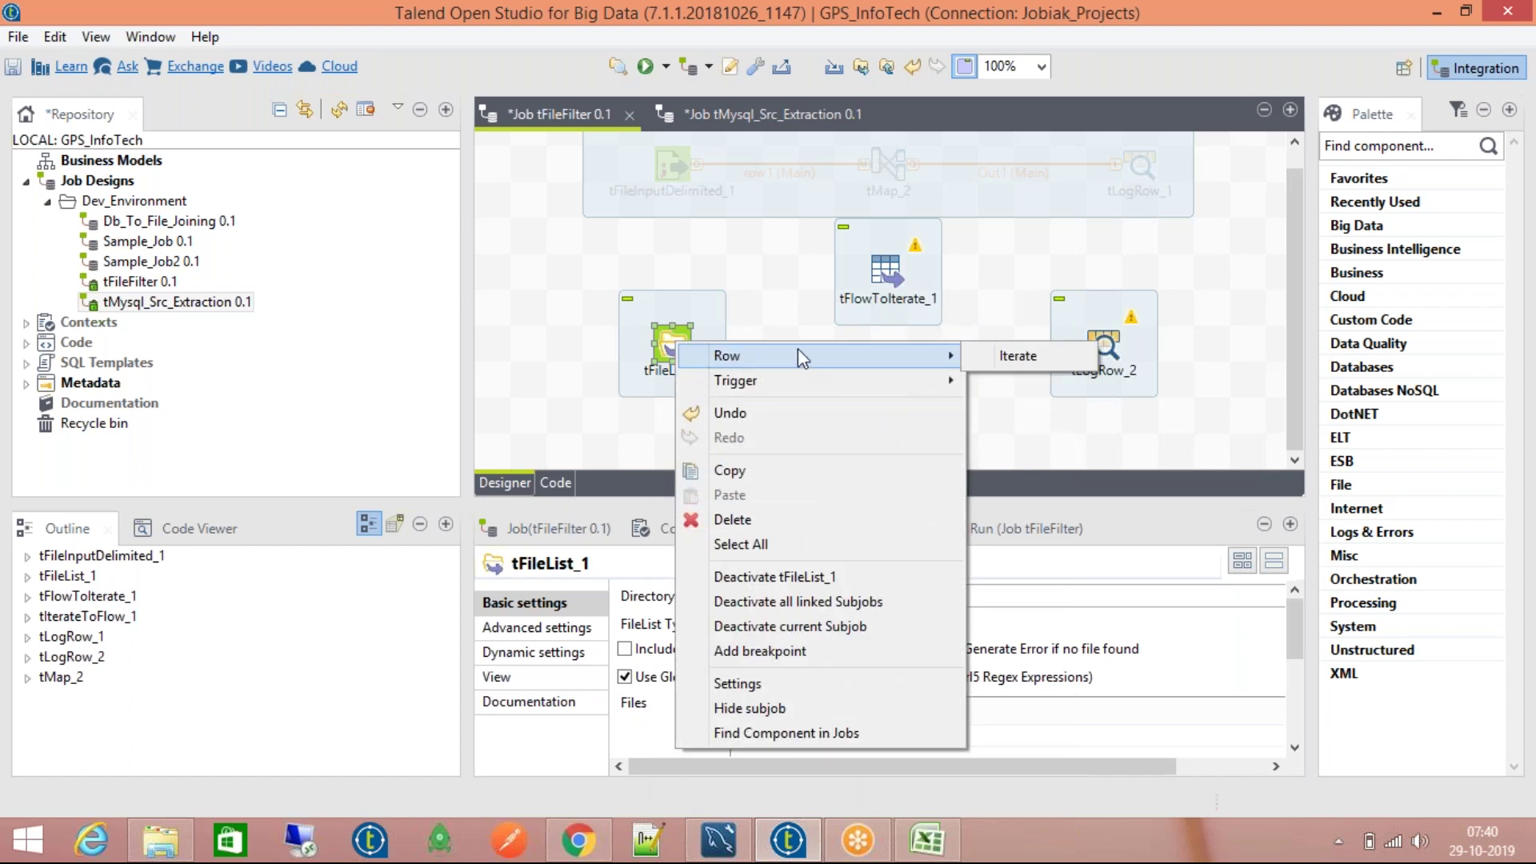
{"action": "left_click", "coordinate": [1000, 355]}
{"action": "left_click", "coordinate": [884, 416]}
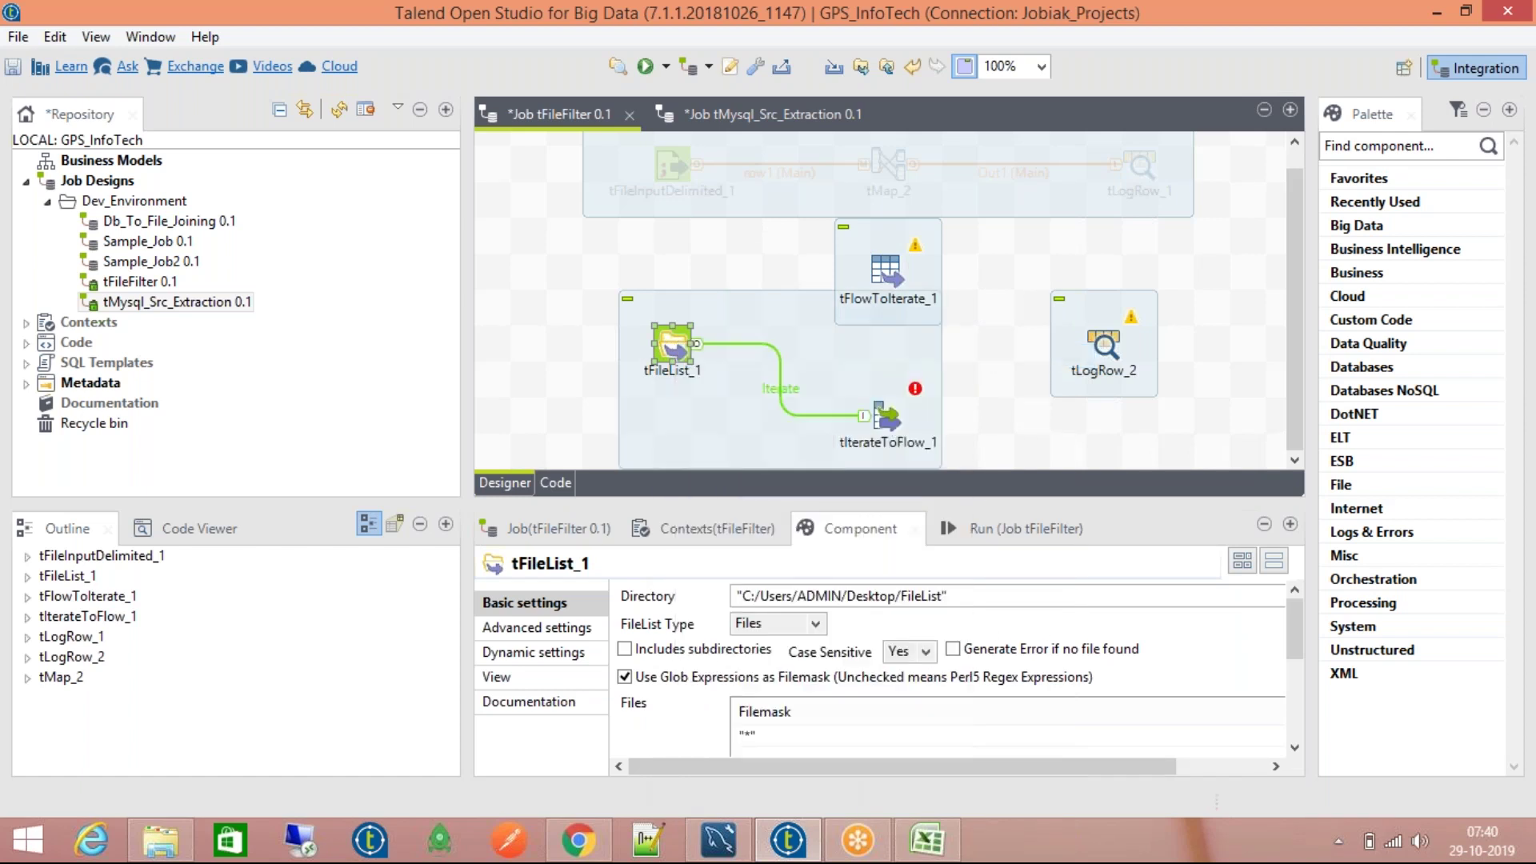
Step: Delete the unused tFlowToIterate_1 component and move tIterateToFlow_1 into line between tFileList_1 and tLogRow_2
{"action": "left_click", "coordinate": [884, 422]}
{"action": "left_click", "coordinate": [893, 276]}
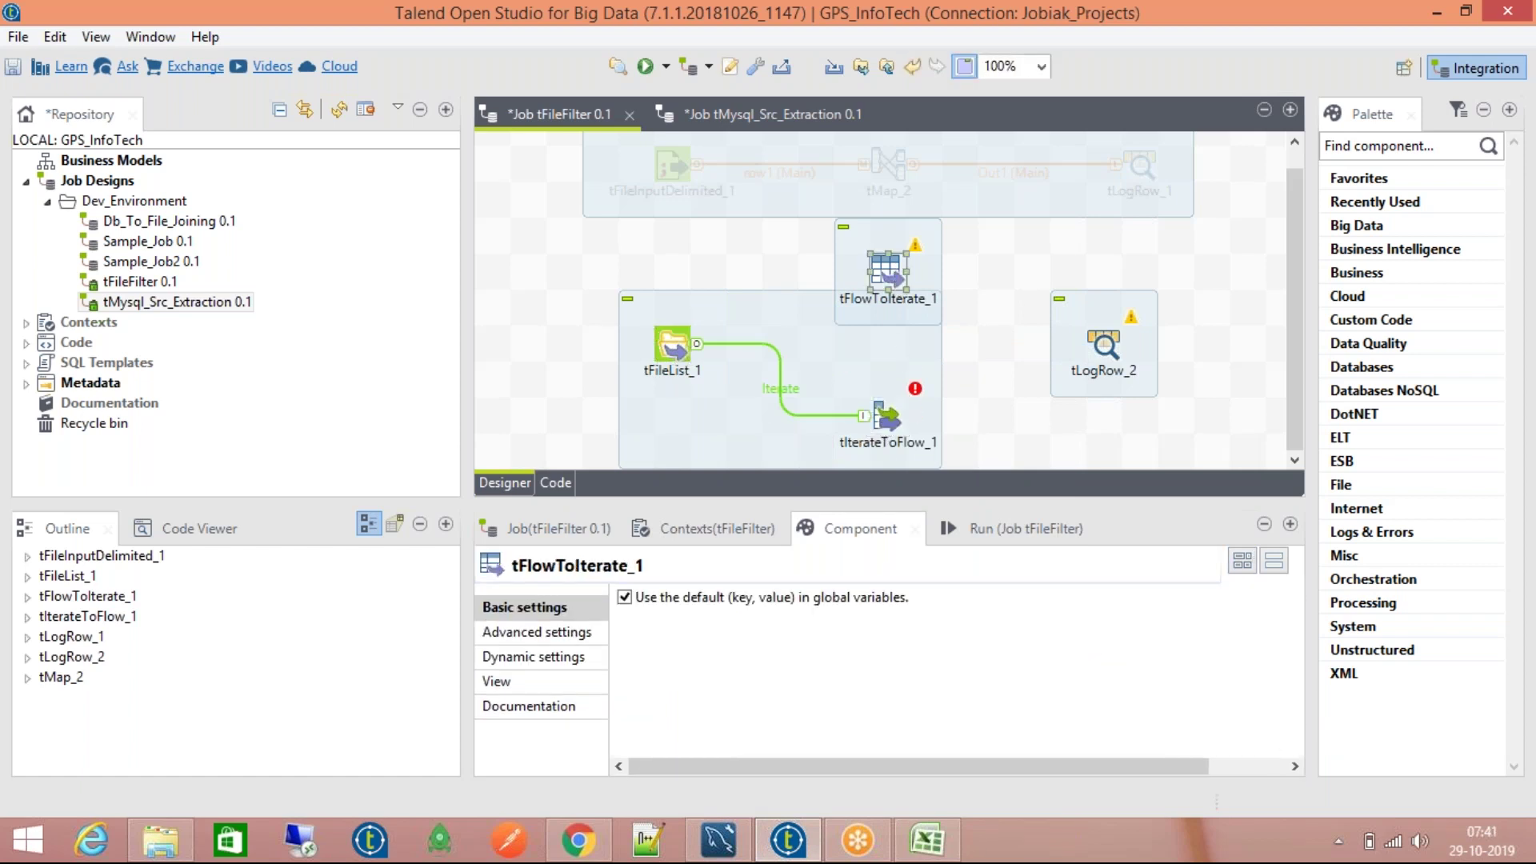
{"action": "key", "text": "Delete"}
{"action": "left_click", "coordinate": [884, 416]}
{"action": "left_click_drag", "start_coordinate": [884, 416], "coordinate": [885, 346]}
{"action": "left_click", "coordinate": [1105, 364]}
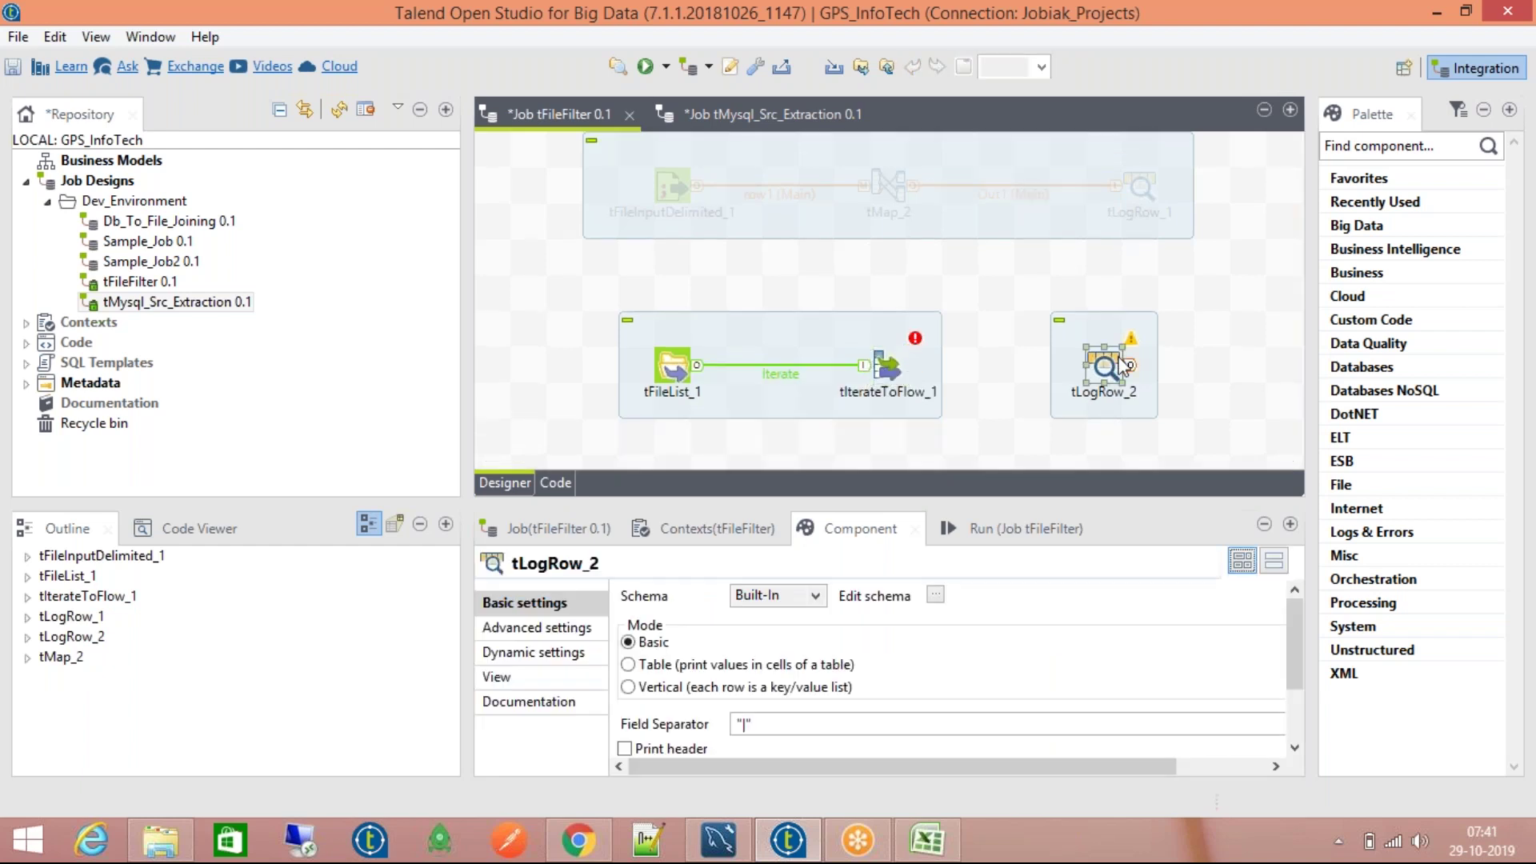
{"action": "left_click", "coordinate": [885, 362]}
{"action": "left_click_drag", "start_coordinate": [886, 362], "coordinate": [852, 364]}
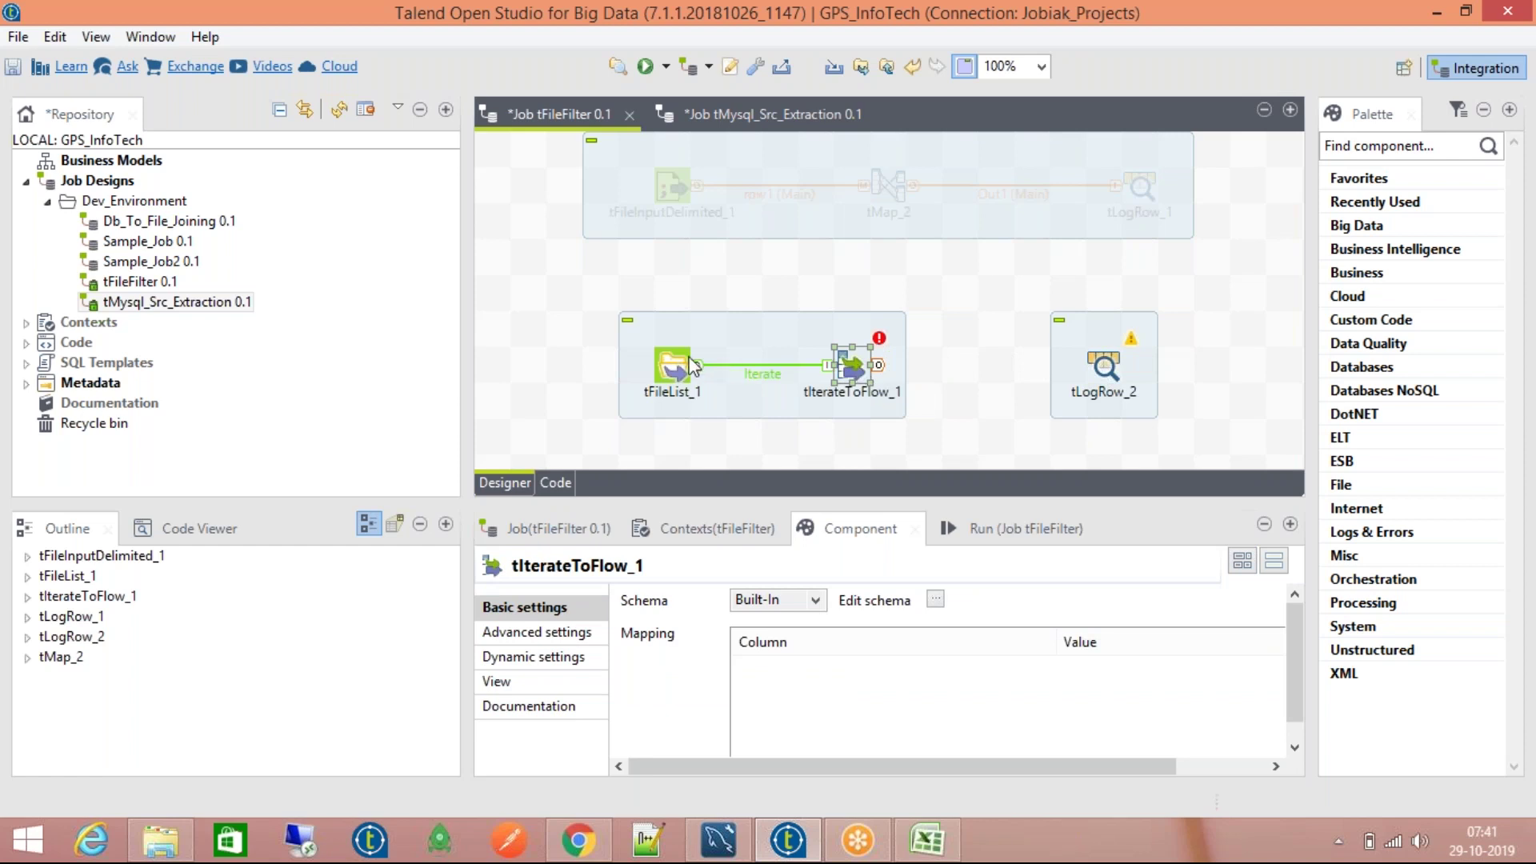
Step: Examine the schema and the column mapping in the basic settings of tIterateToFlow_1
{"action": "left_click", "coordinate": [680, 365]}
{"action": "left_click", "coordinate": [852, 366]}
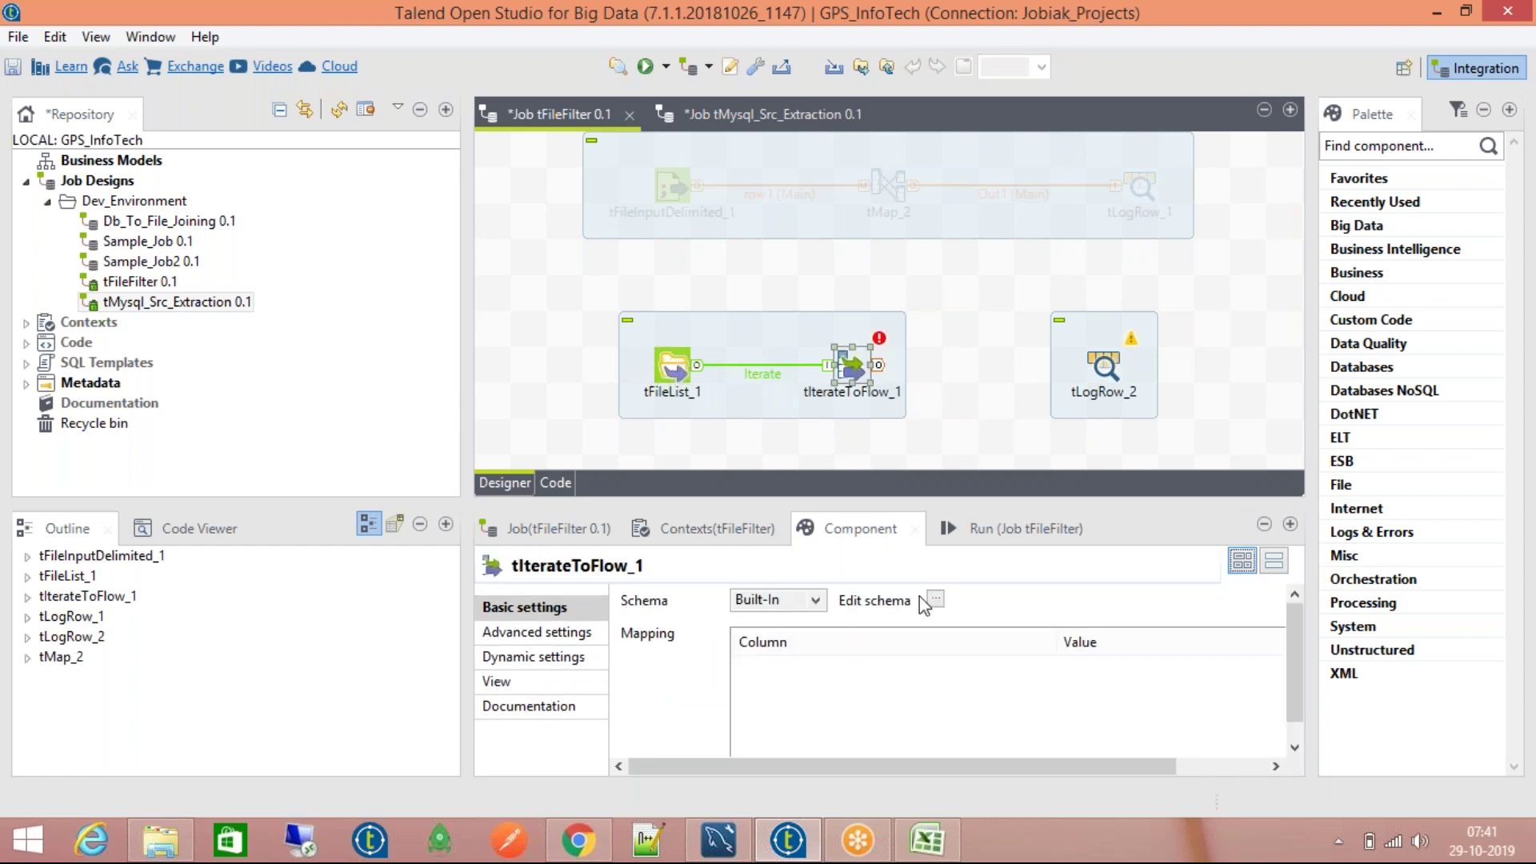
{"action": "left_click", "coordinate": [935, 599]}
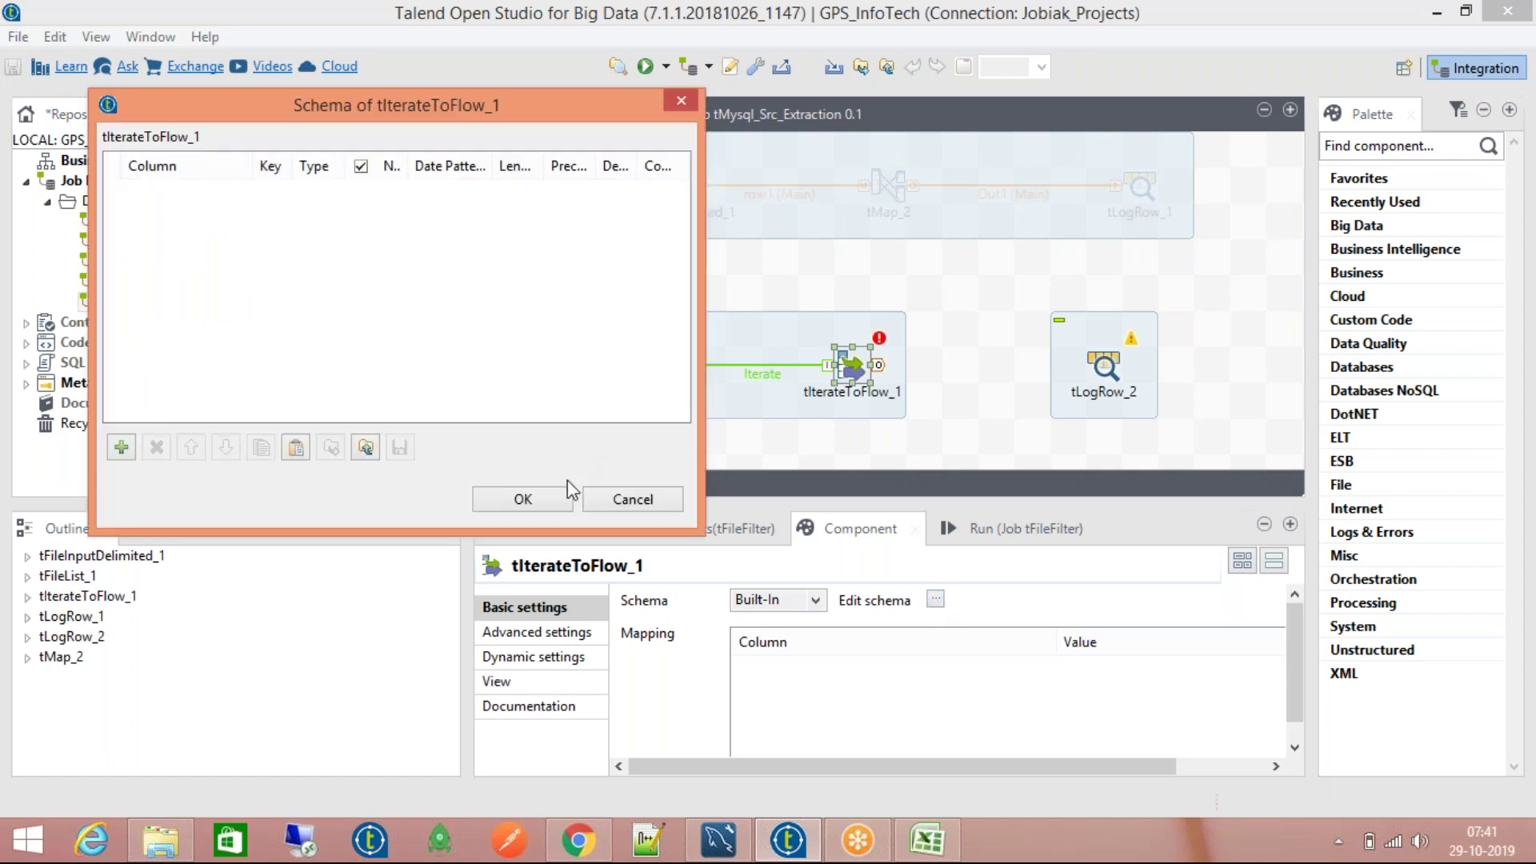
{"action": "left_click", "coordinate": [539, 502]}
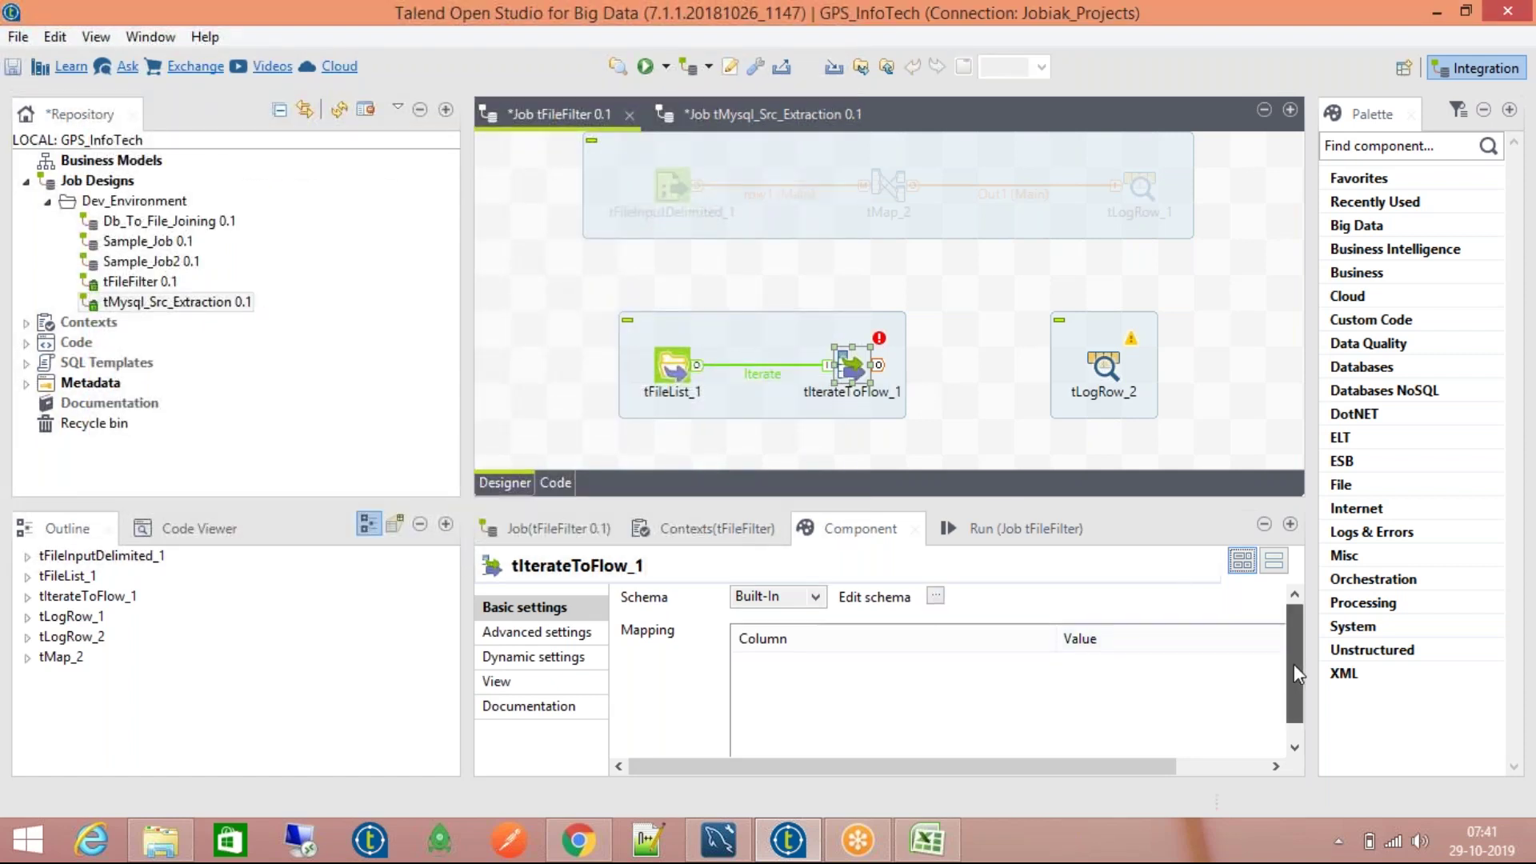
{"action": "left_click_drag", "start_coordinate": [1293, 664], "coordinate": [1296, 706]}
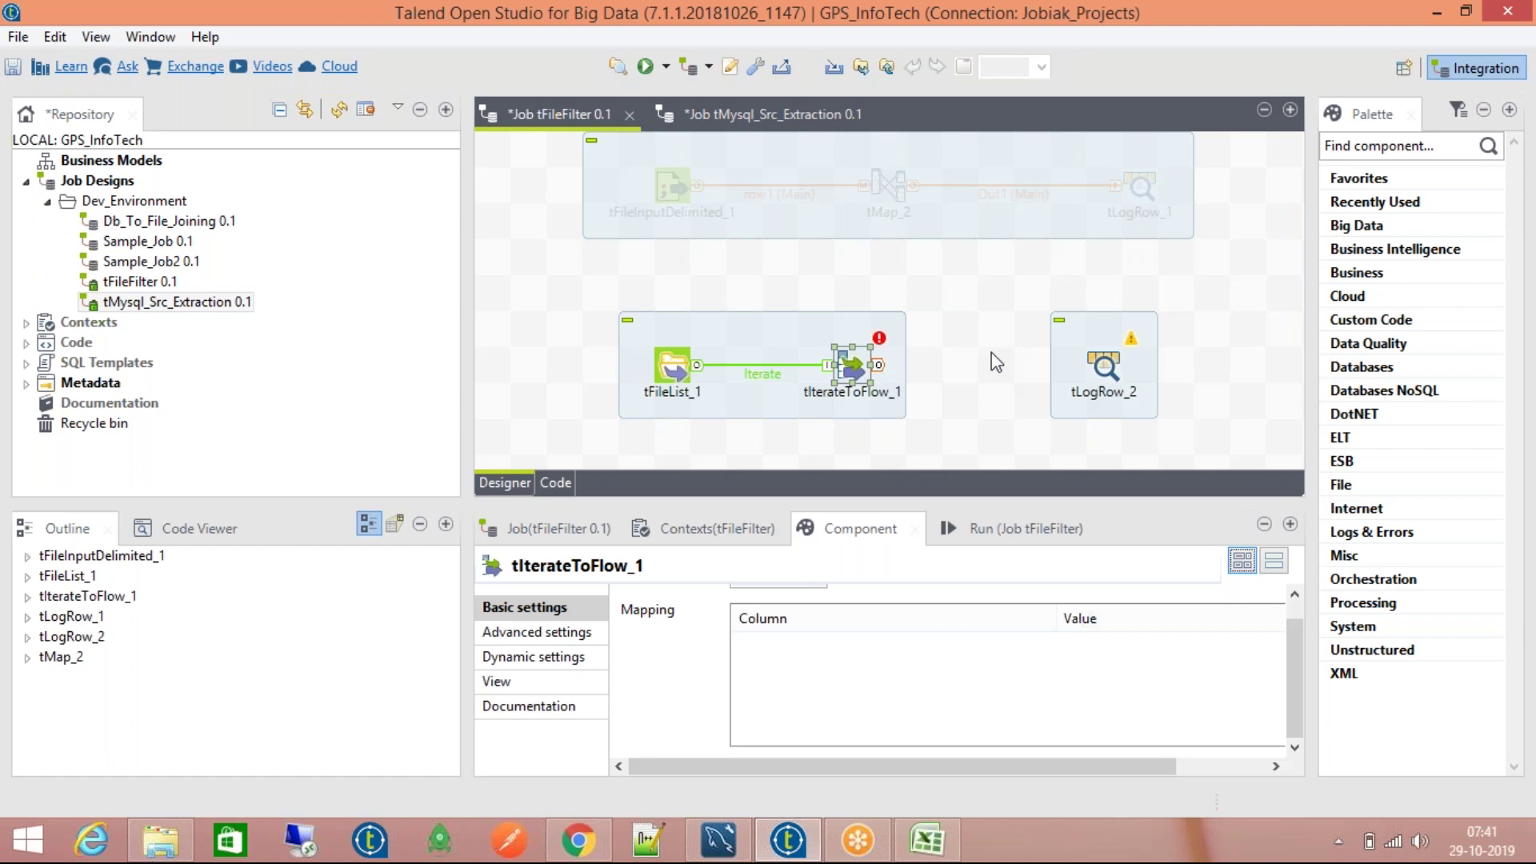
{"action": "scroll", "coordinate": [1285, 686], "scroll_direction": "up", "scroll_amount": 2}
{"action": "scroll", "coordinate": [1291, 708], "scroll_direction": "down", "scroll_amount": 2}
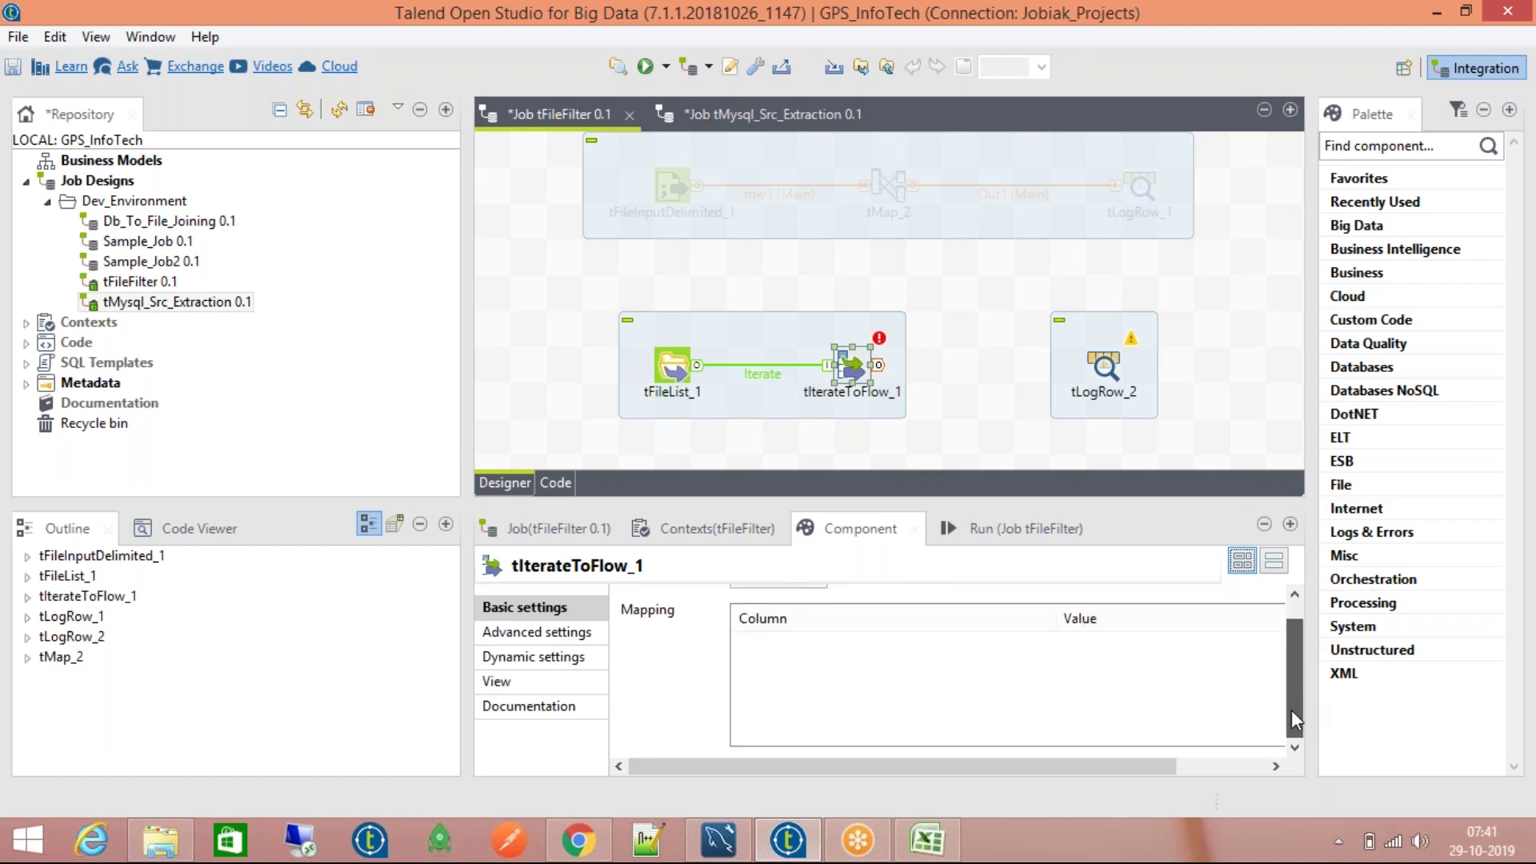
Step: Add a tFlowToIterate component to the job just below the deactivated subjob
{"action": "left_click", "coordinate": [966, 286]}
{"action": "type", "text": "tFlow"}
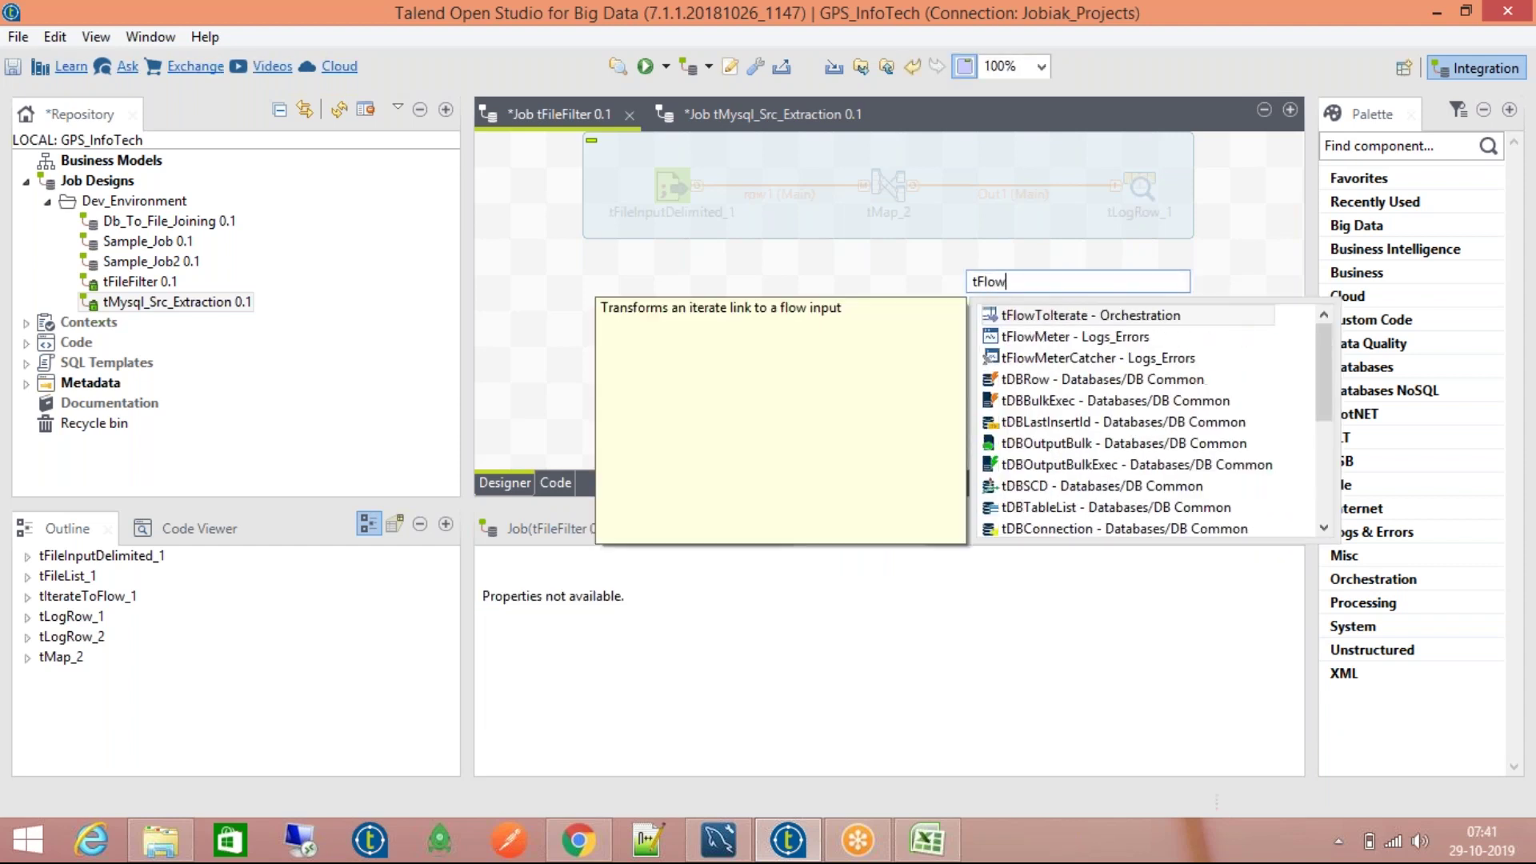
{"action": "key", "text": "Return"}
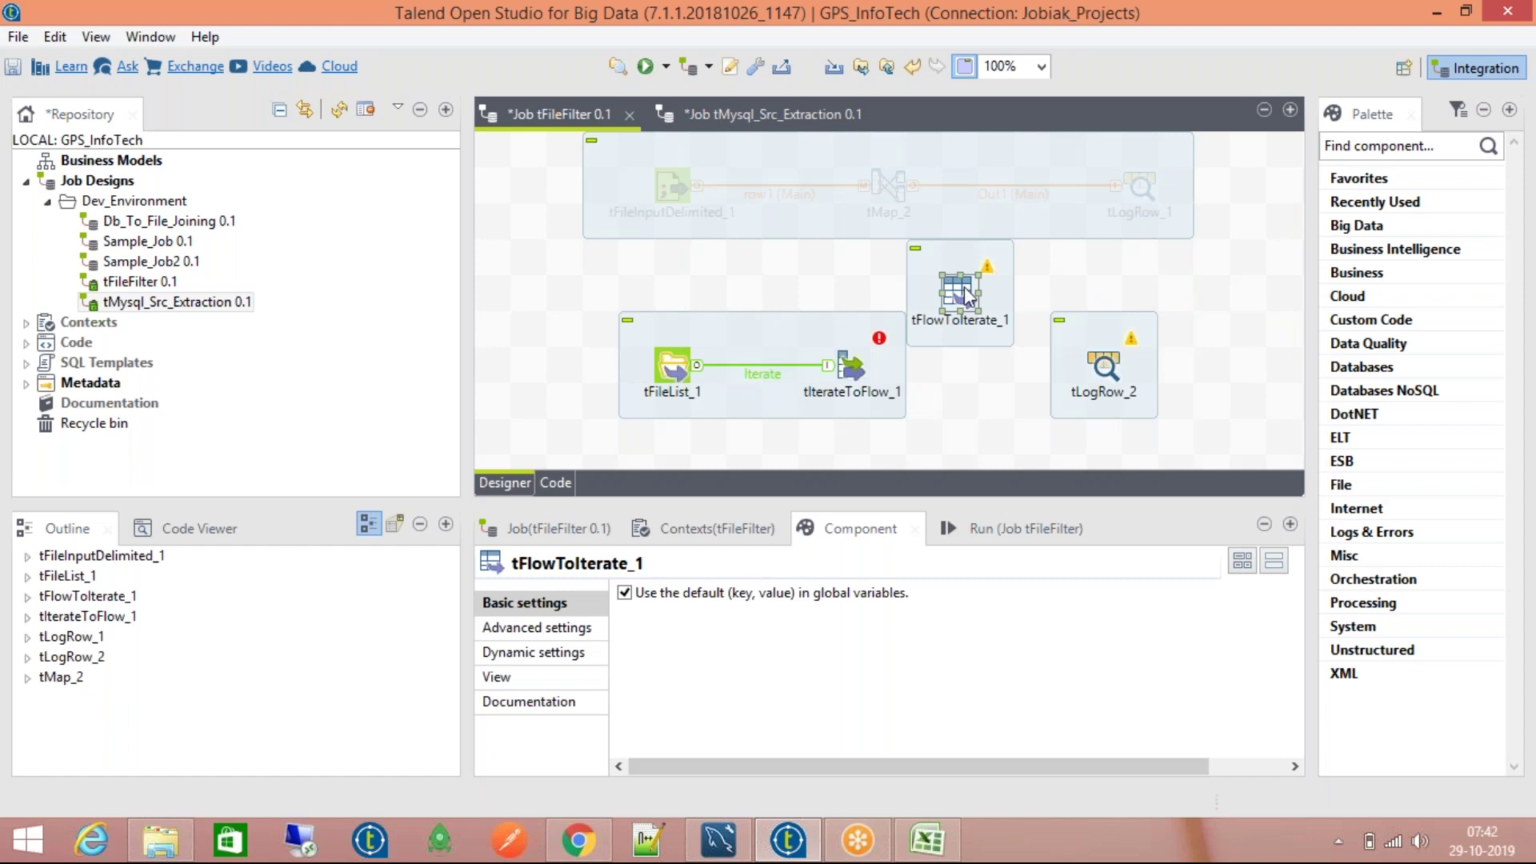
Step: Try to redirect the row1 connection from tMap_2 to tFlowToIterate_1, and delete the tFlowToIterate_1 component
{"action": "left_click", "coordinate": [813, 199]}
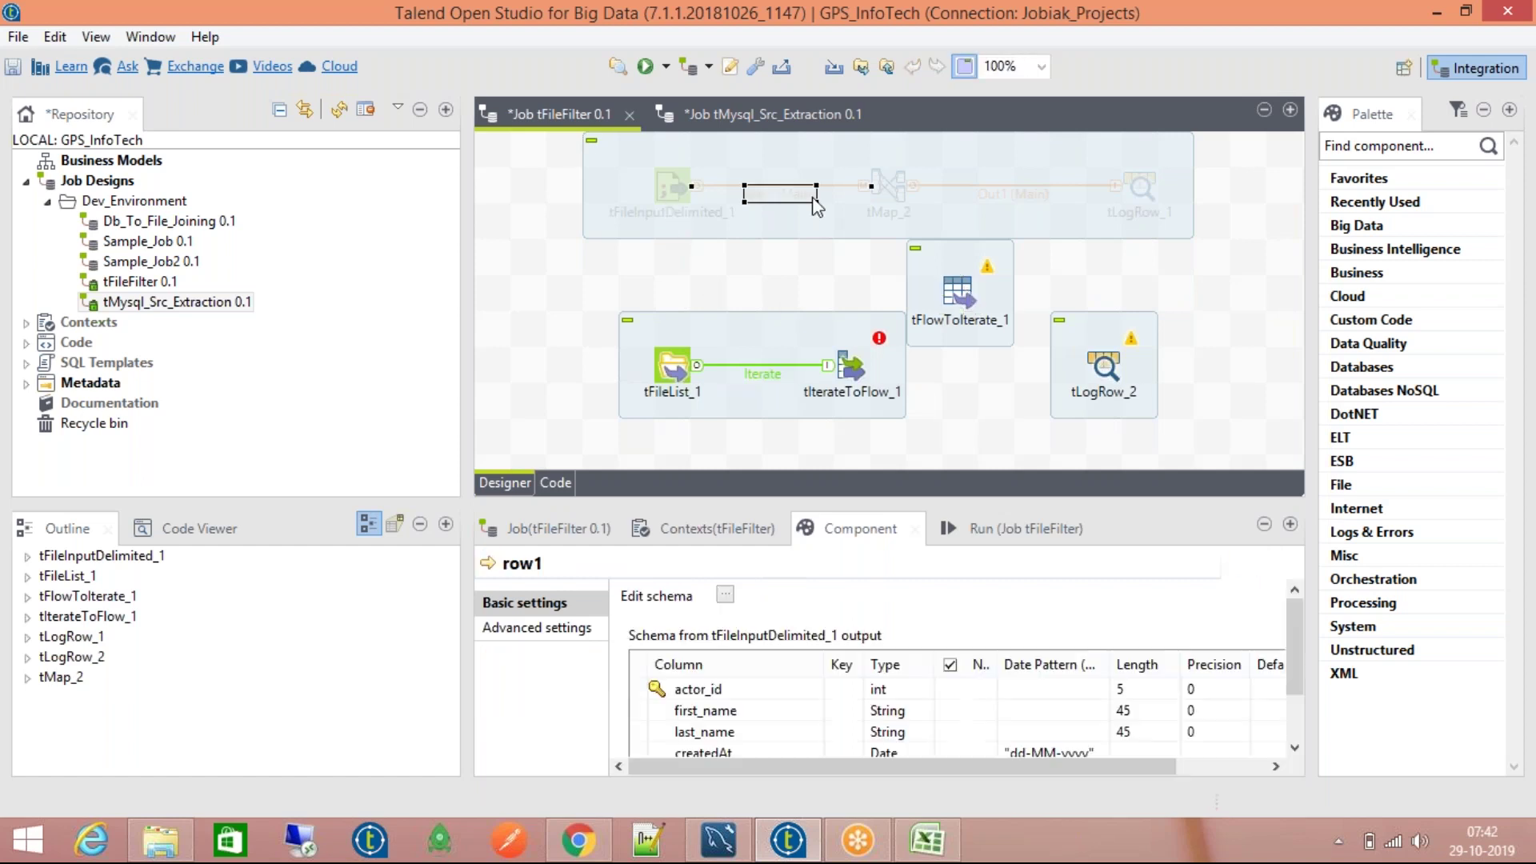
{"action": "left_click", "coordinate": [681, 179]}
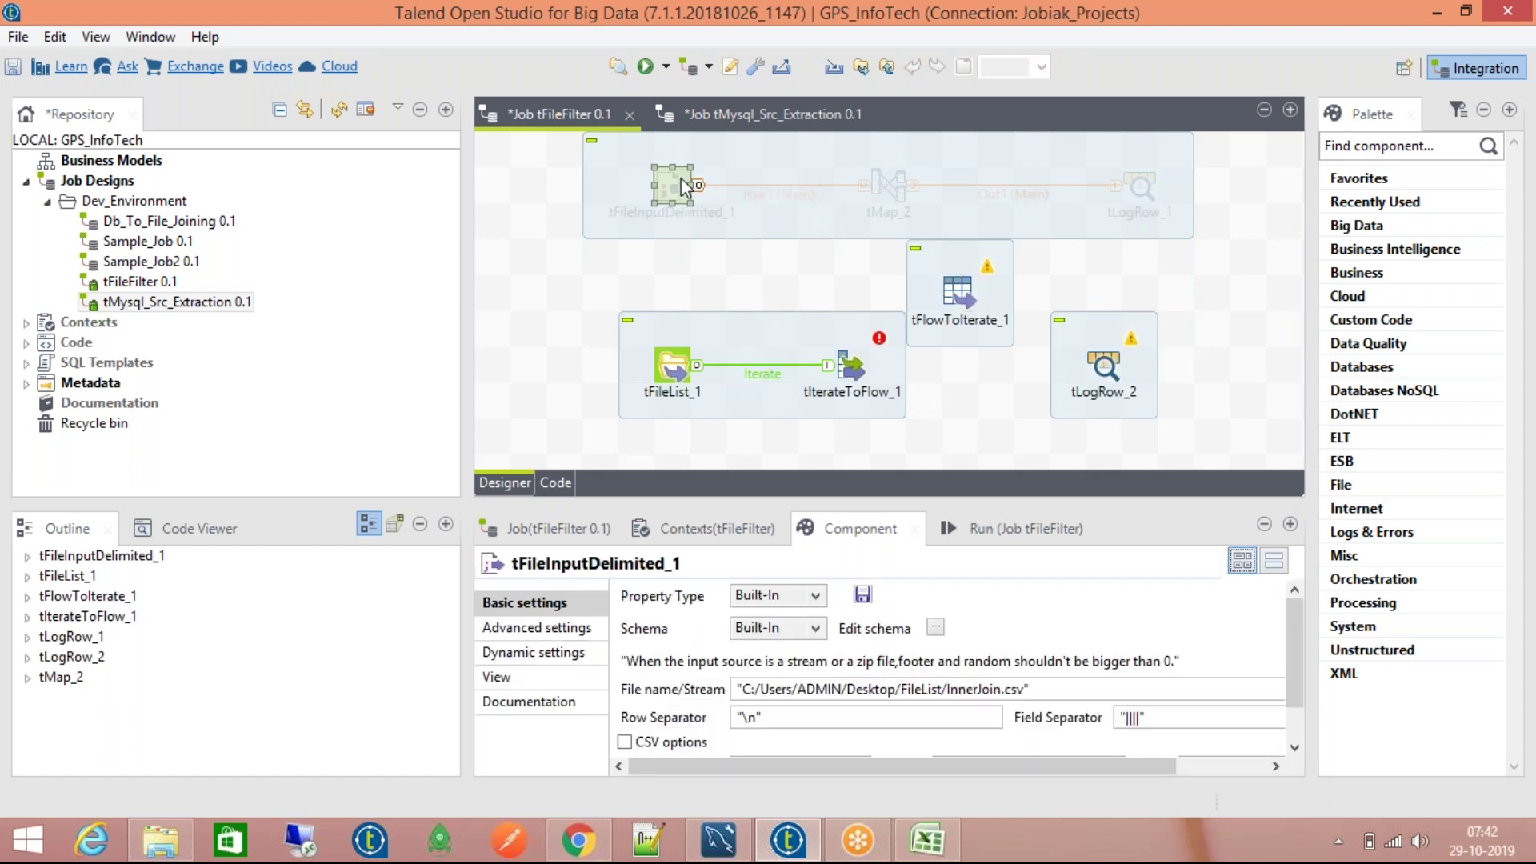
{"action": "left_click", "coordinate": [780, 191]}
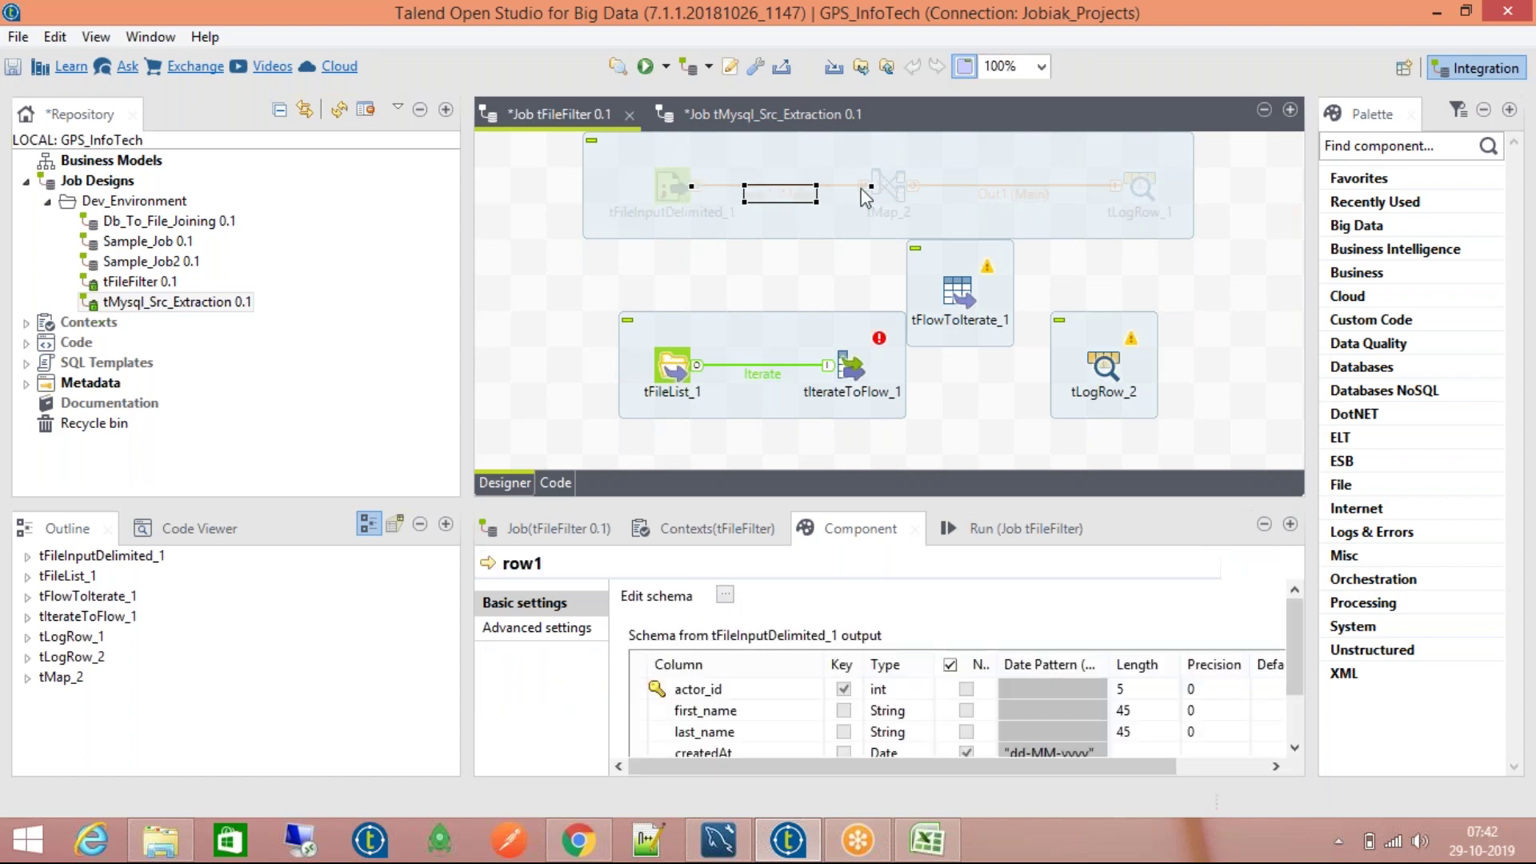
{"action": "left_click_drag", "start_coordinate": [871, 188], "coordinate": [957, 294]}
{"action": "left_click", "coordinate": [957, 294]}
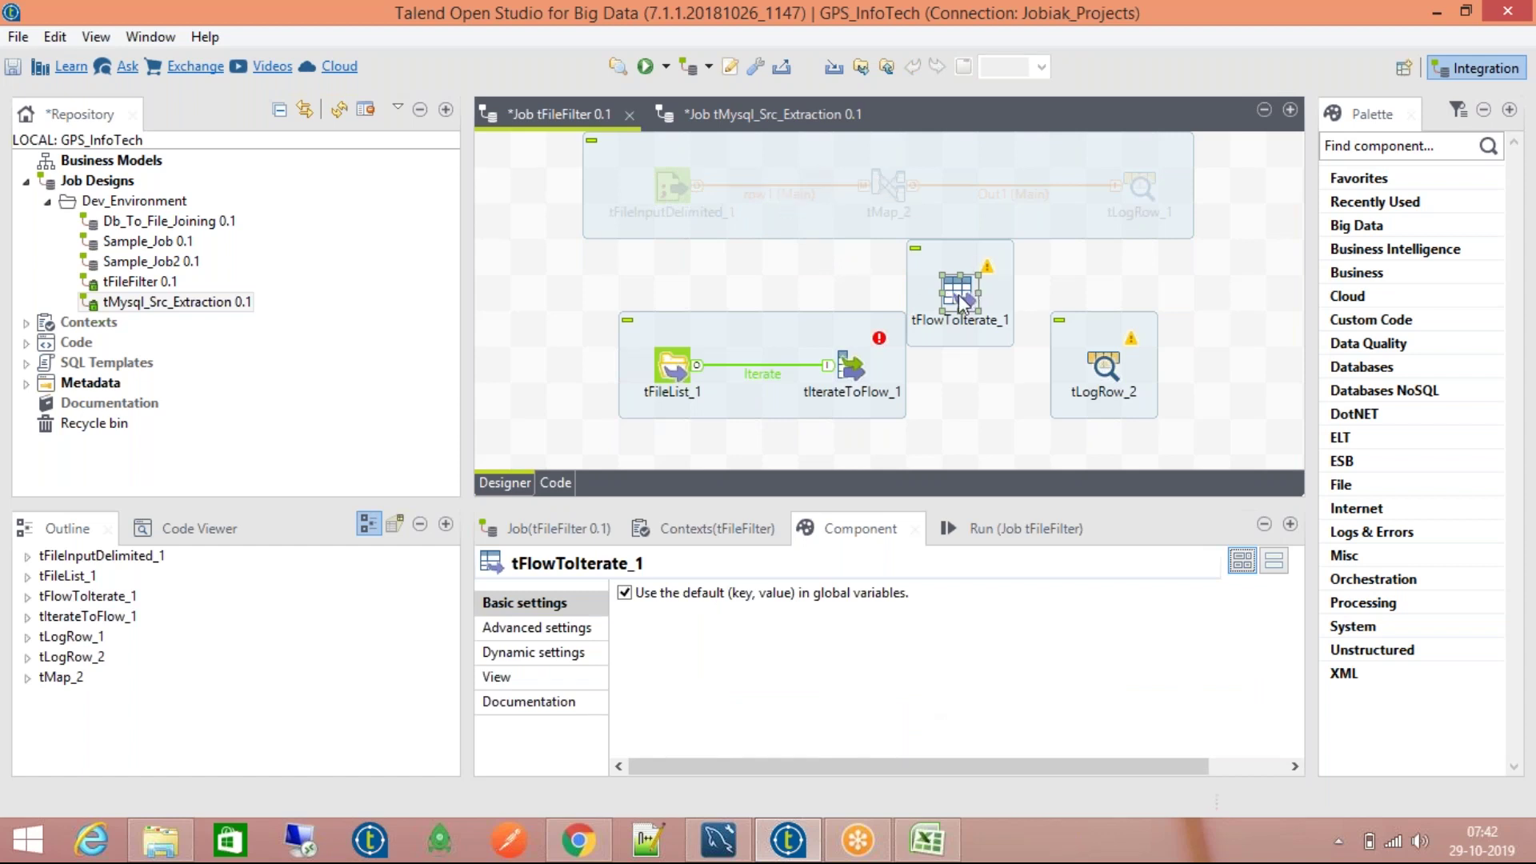
{"action": "left_click", "coordinate": [968, 300]}
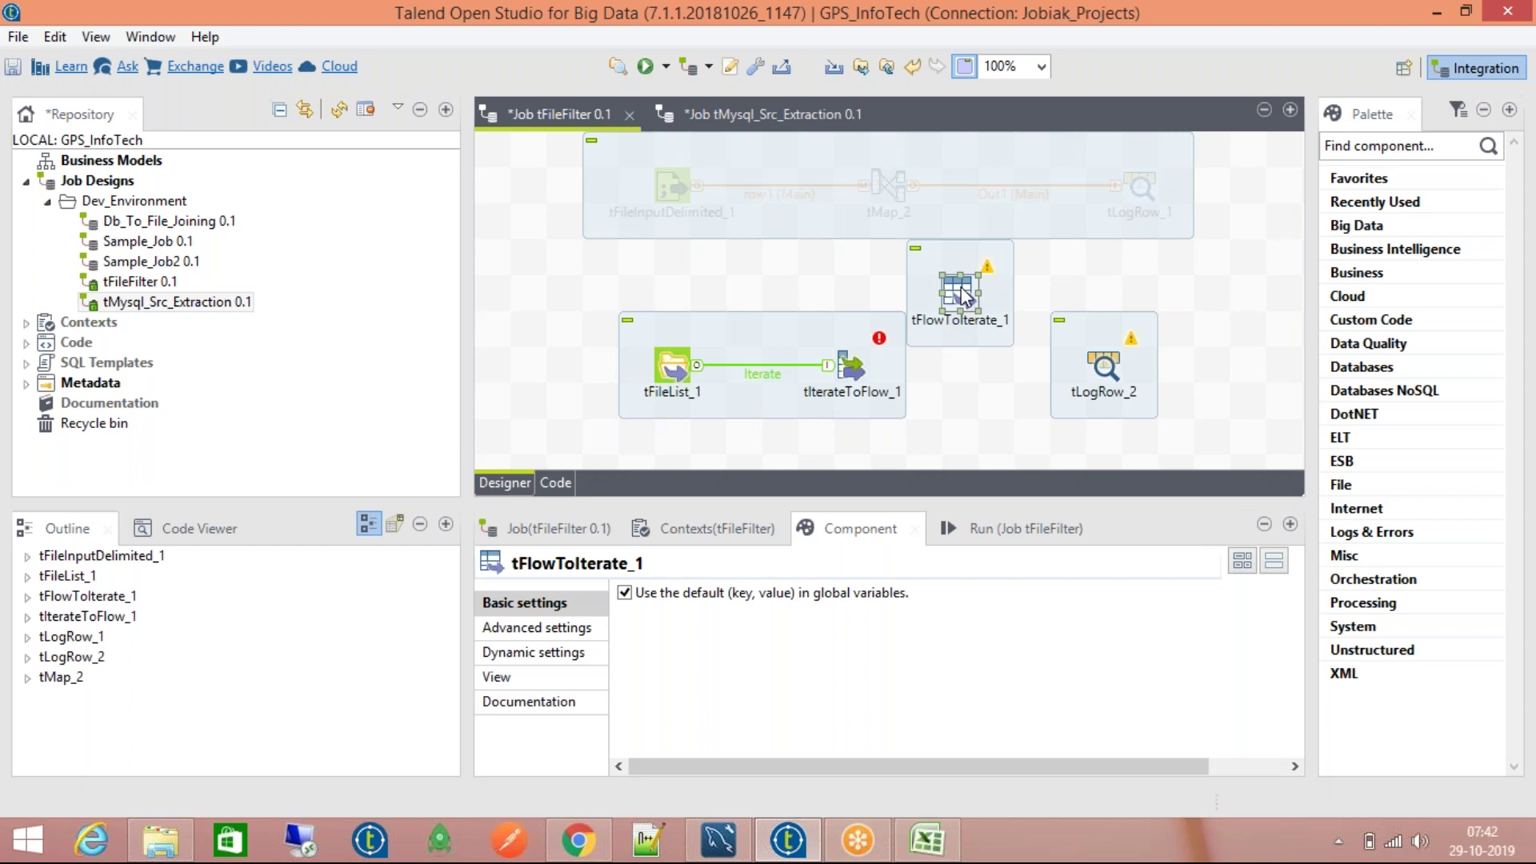
{"action": "key", "text": "Delete"}
Step: Connect tIterateToFlow_1 to tLogRow_2 with a Main row
{"action": "left_click", "coordinate": [856, 356]}
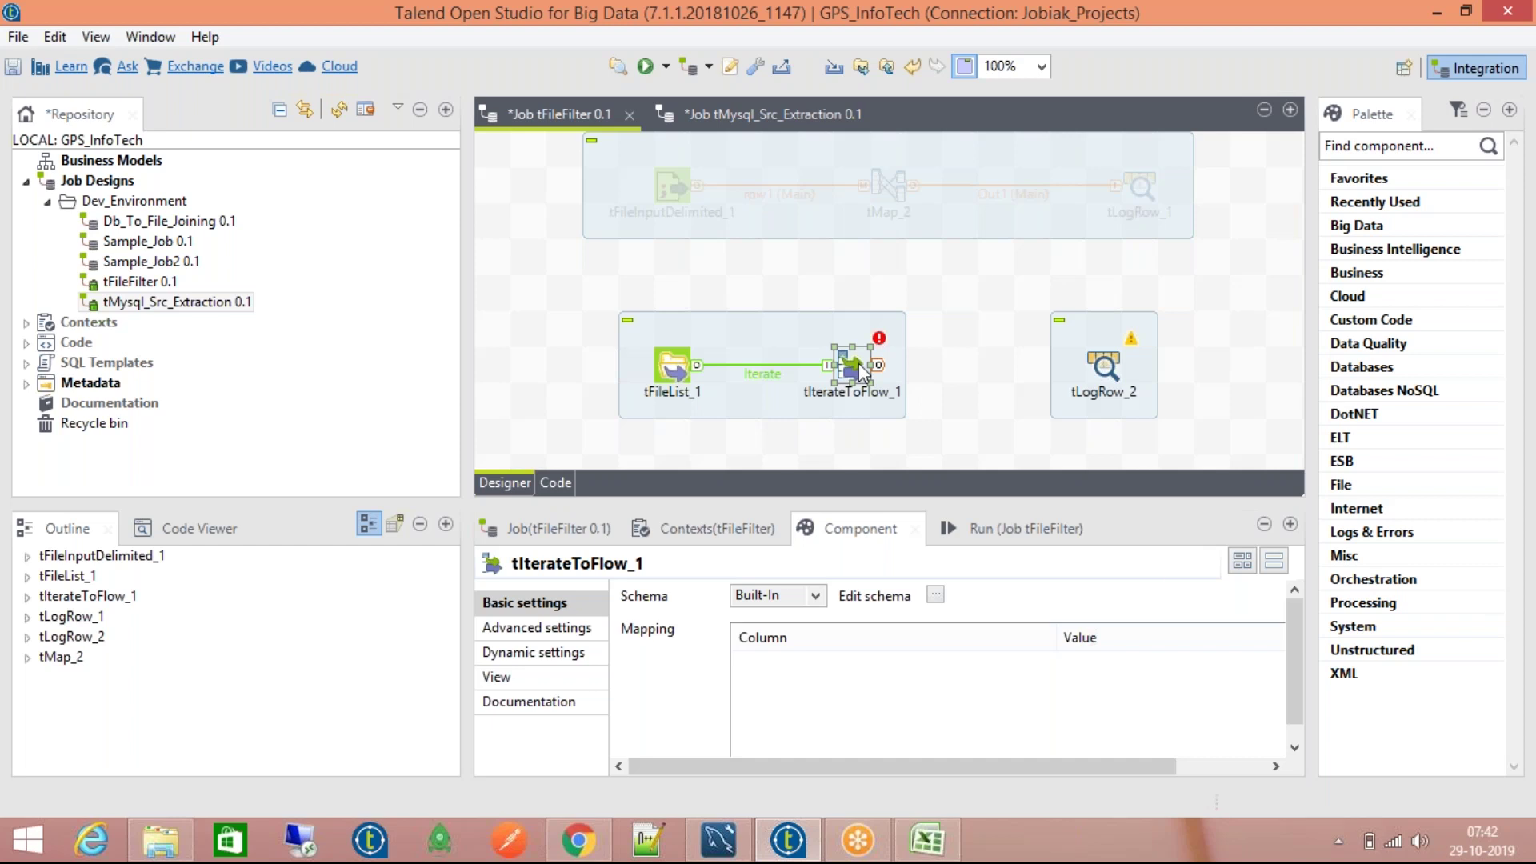
{"action": "right_click", "coordinate": [858, 362]}
{"action": "mouse_move", "coordinate": [1100, 377]}
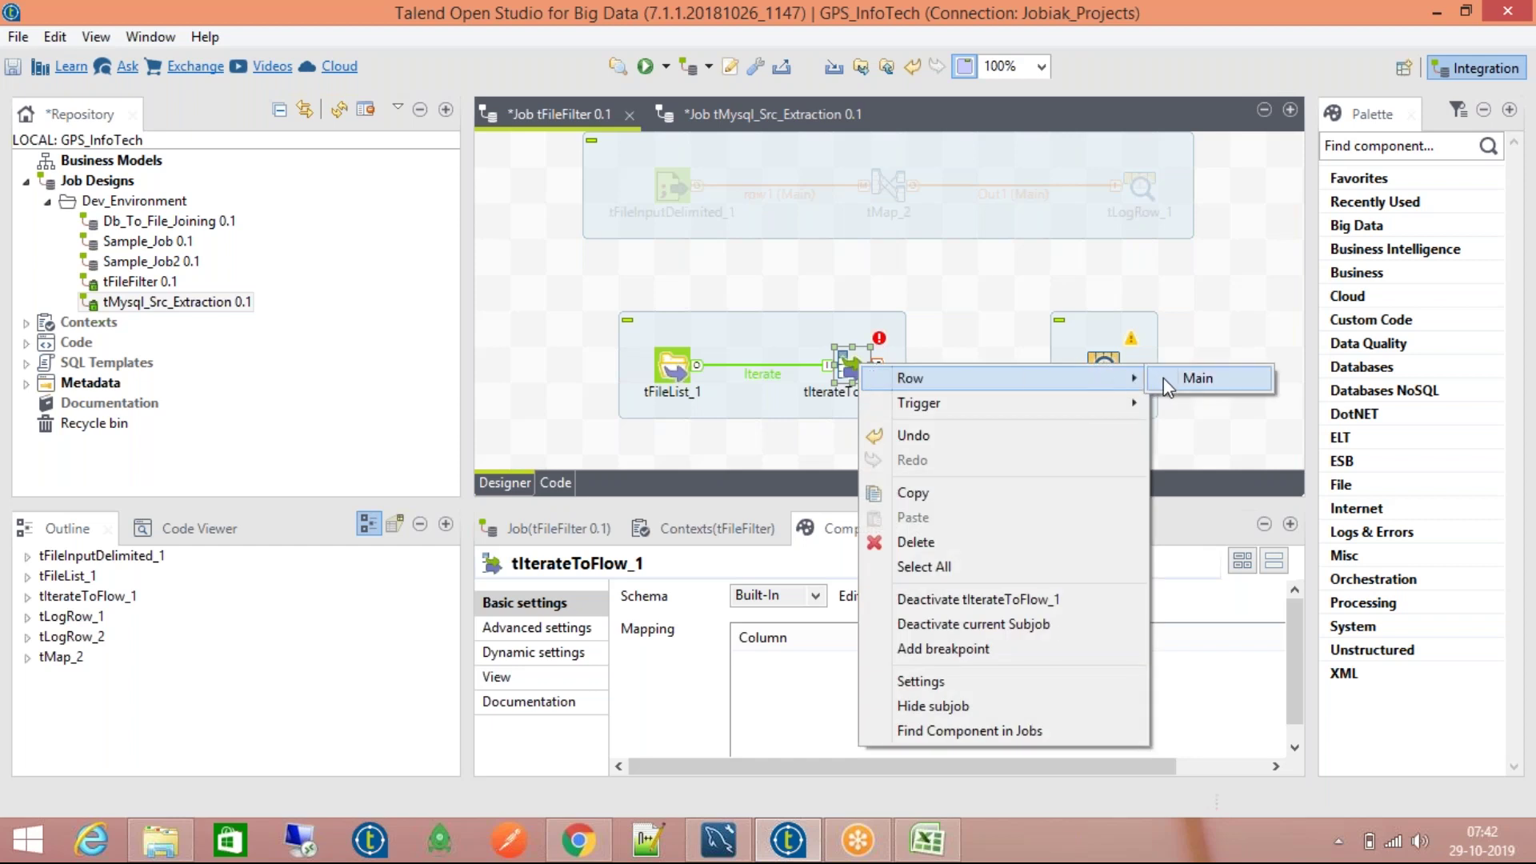
{"action": "left_click", "coordinate": [1197, 378]}
{"action": "left_click", "coordinate": [1108, 368]}
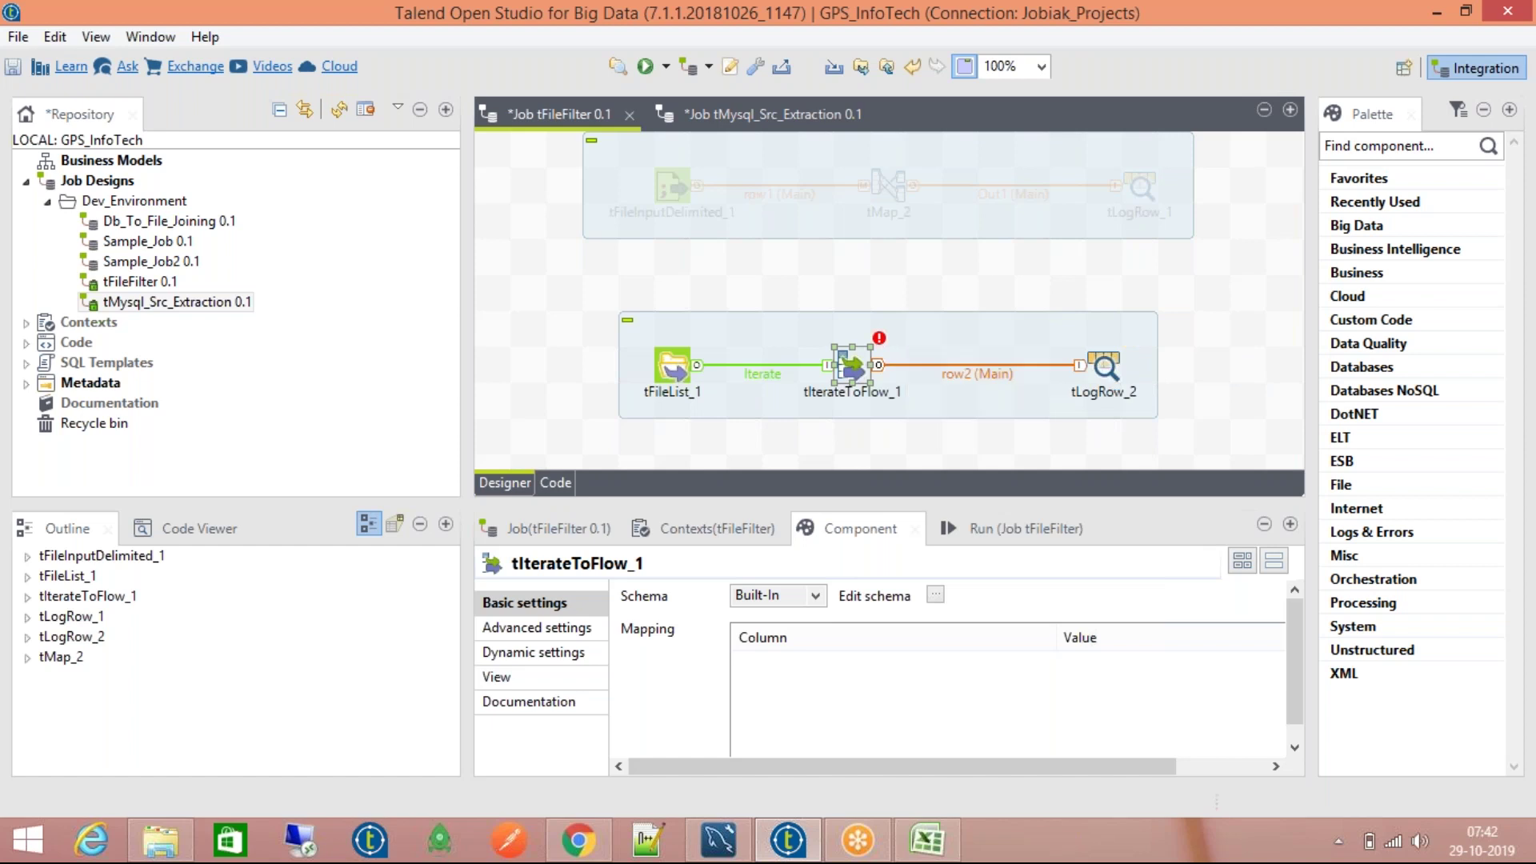
Step: Review the directory, glob expression option and filemask in the basic settings of tFileList_1
{"action": "left_click", "coordinate": [853, 366]}
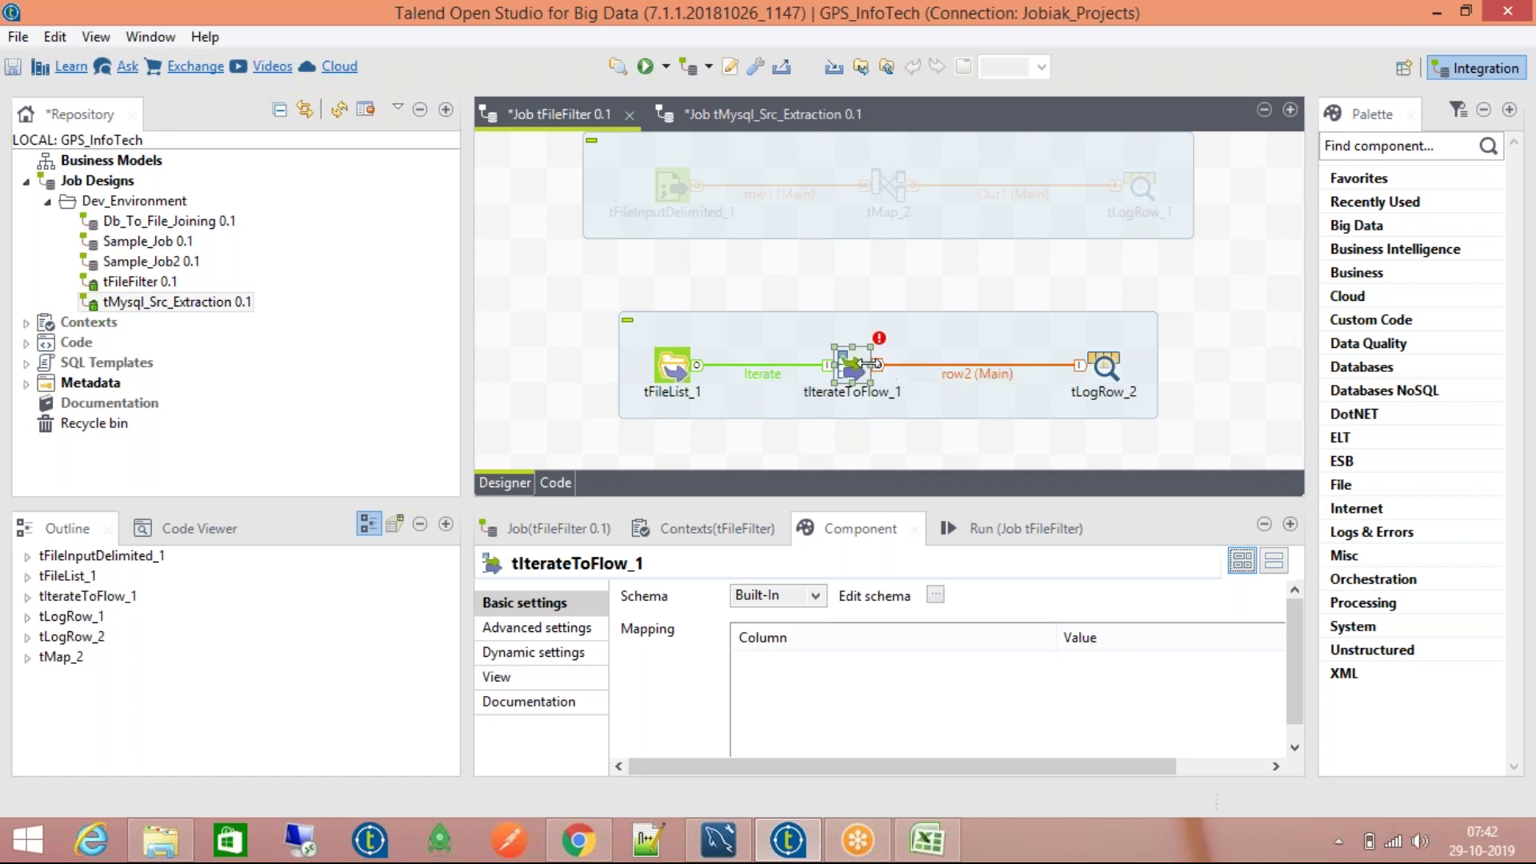
{"action": "left_click", "coordinate": [694, 371]}
{"action": "left_click", "coordinate": [692, 374]}
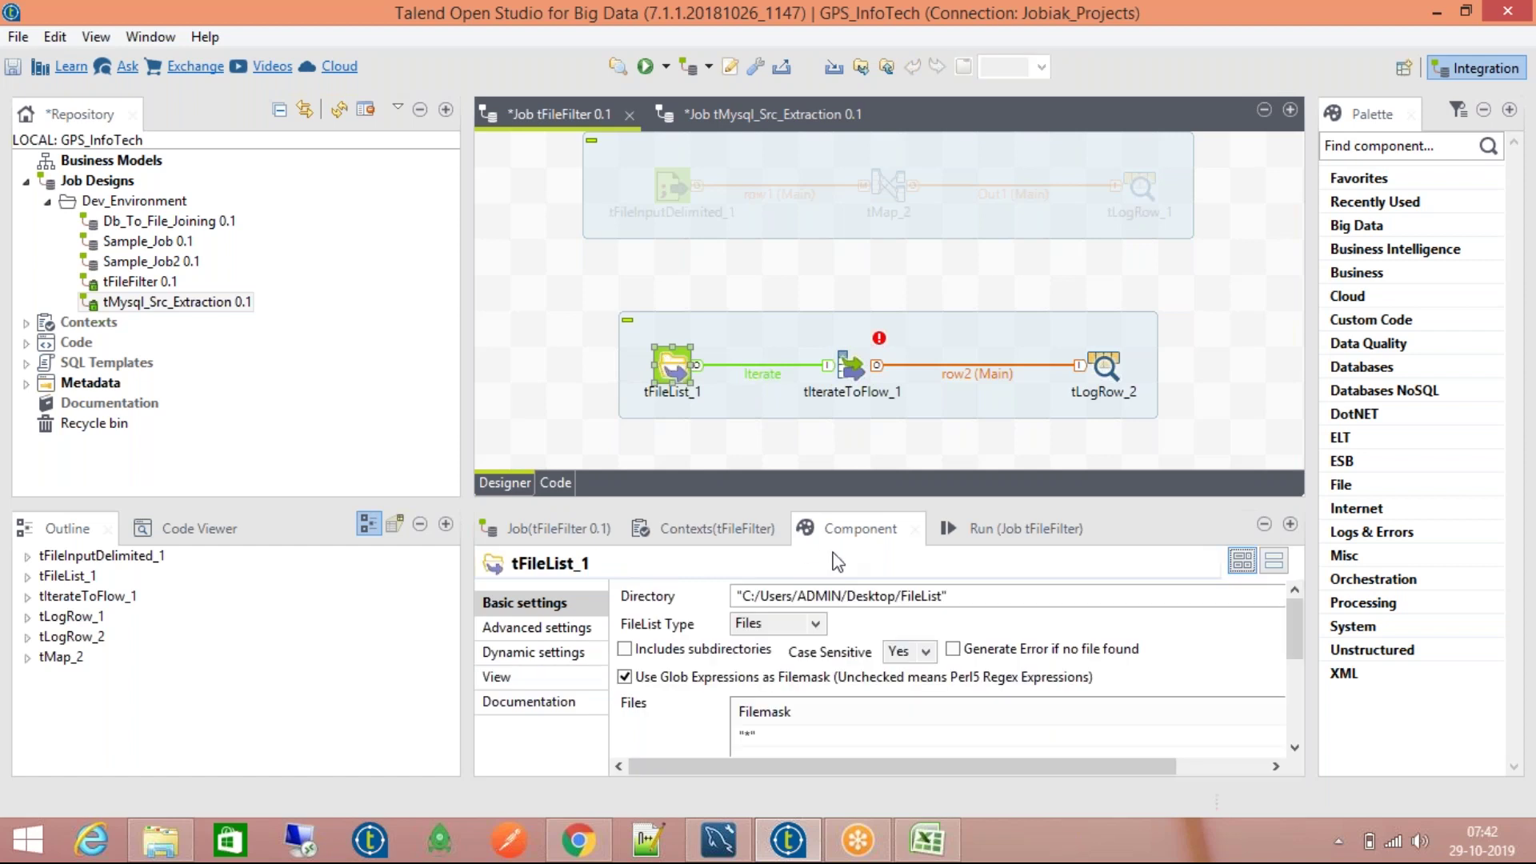
{"action": "left_click", "coordinate": [972, 595]}
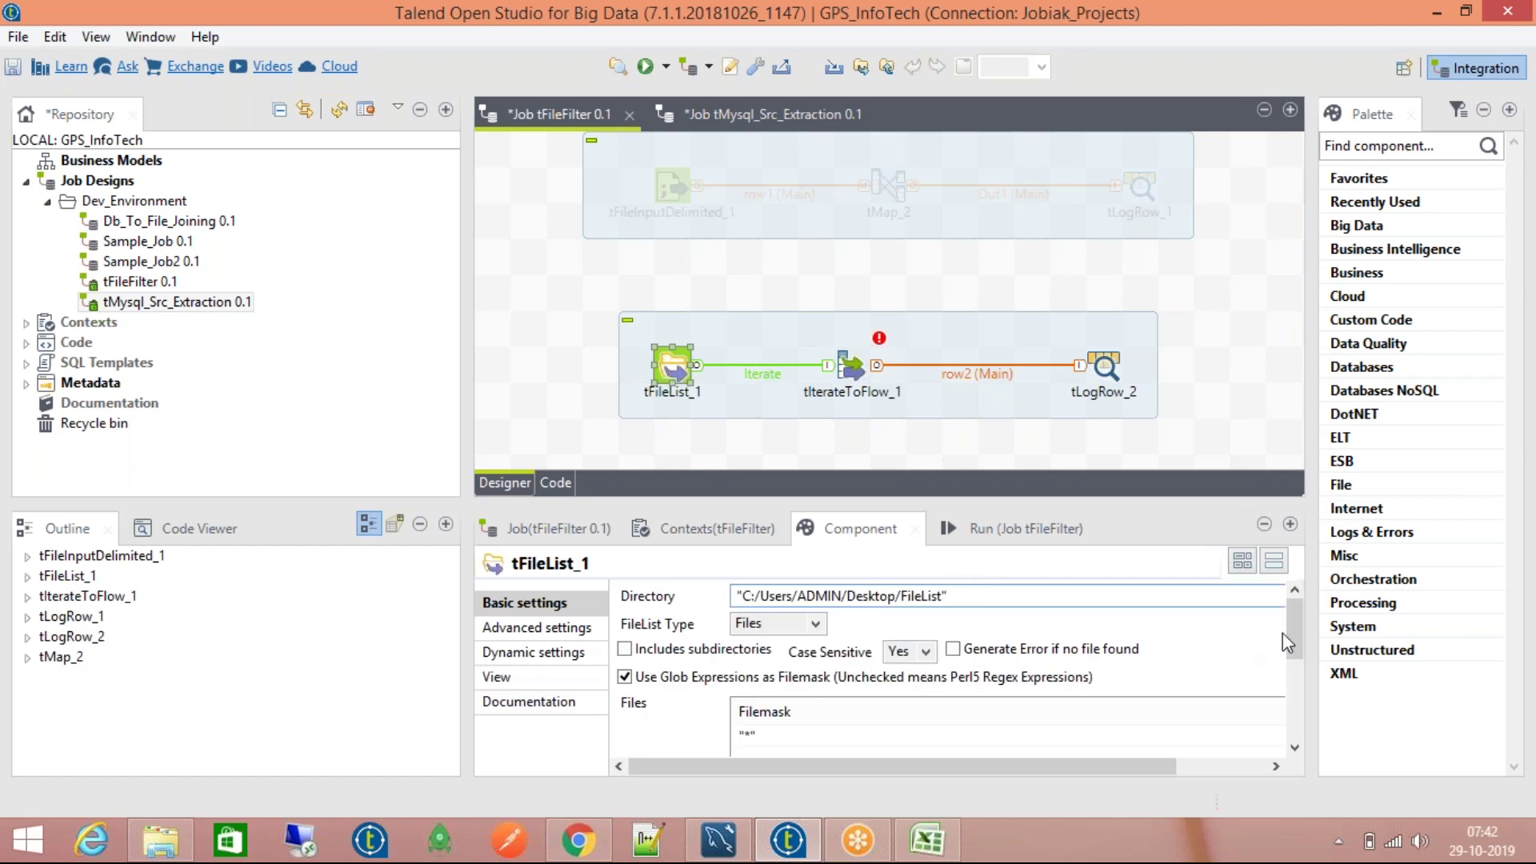
{"action": "mouse_move", "coordinate": [1293, 636]}
{"action": "left_mouse_down"}
{"action": "mouse_move", "coordinate": [1298, 693]}
{"action": "mouse_move", "coordinate": [1295, 655]}
{"action": "left_mouse_up"}
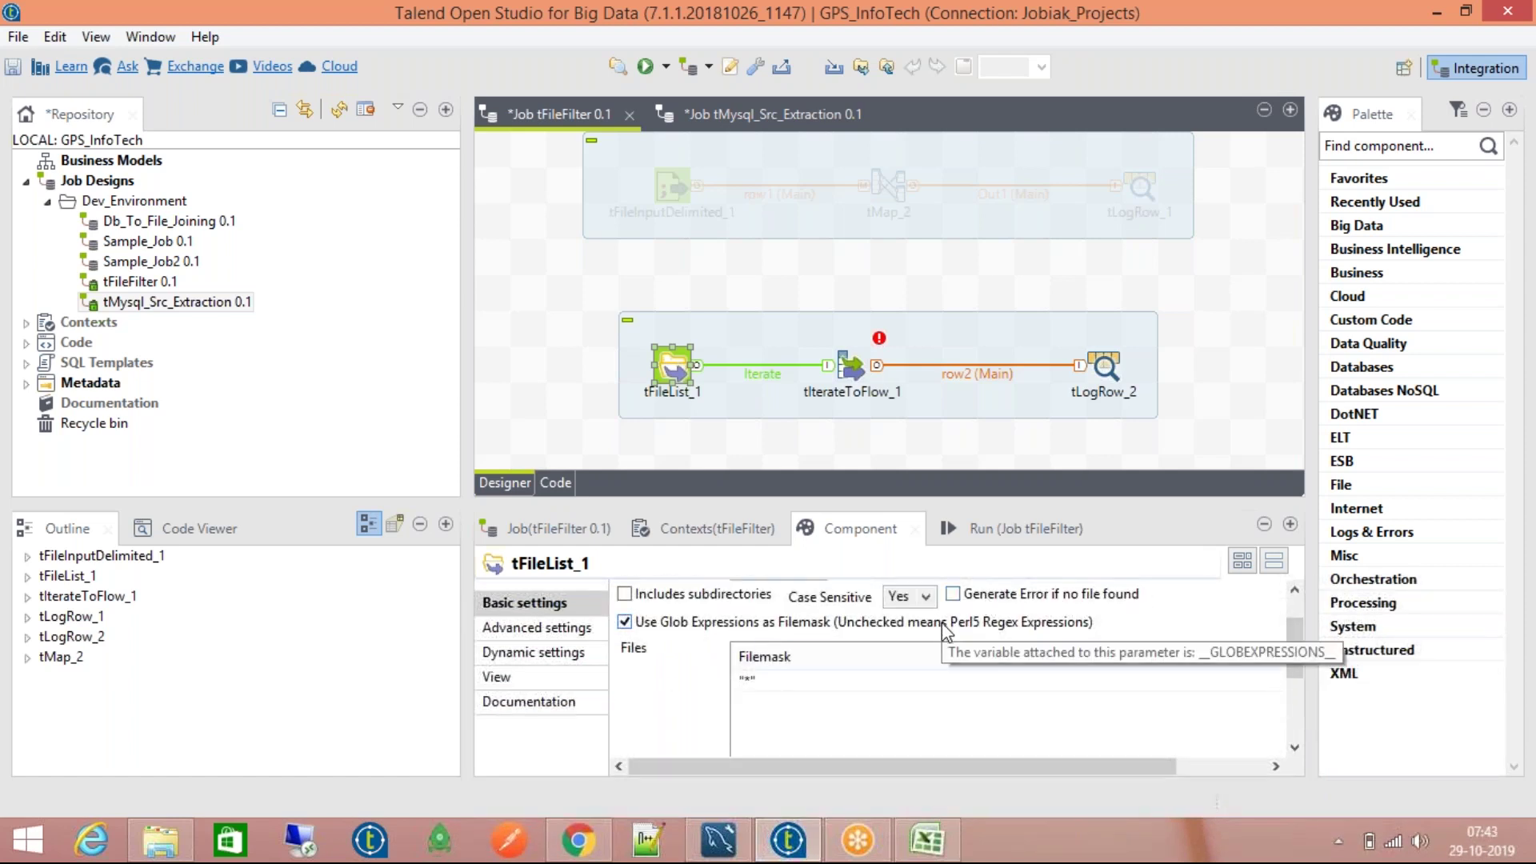
{"action": "left_click", "coordinate": [1031, 637]}
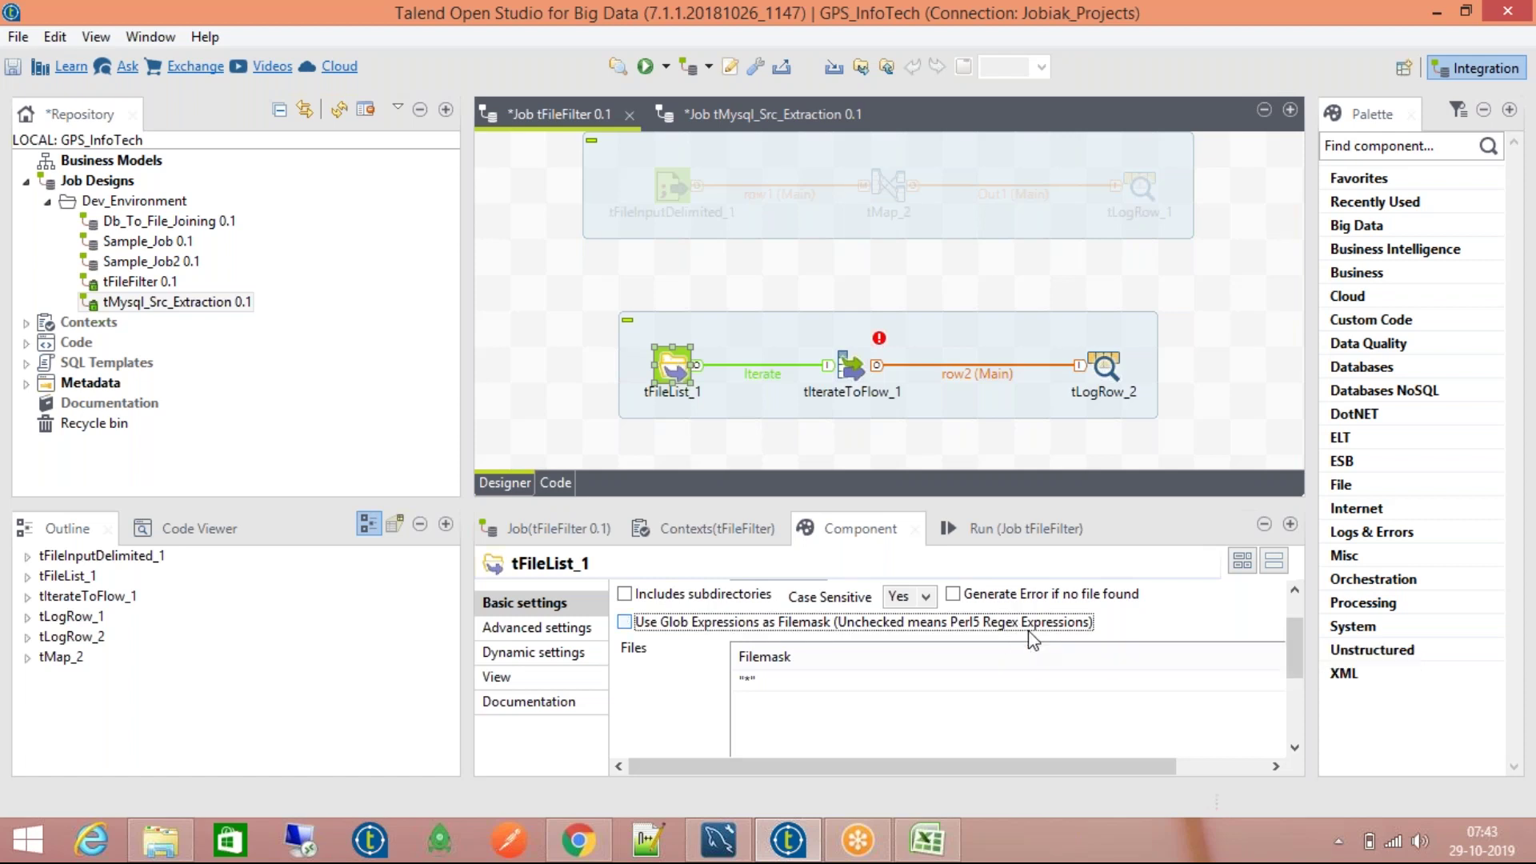
{"action": "left_click", "coordinate": [1031, 637]}
{"action": "left_click", "coordinate": [790, 675]}
{"action": "left_click", "coordinate": [777, 681]}
{"action": "left_click", "coordinate": [777, 682]}
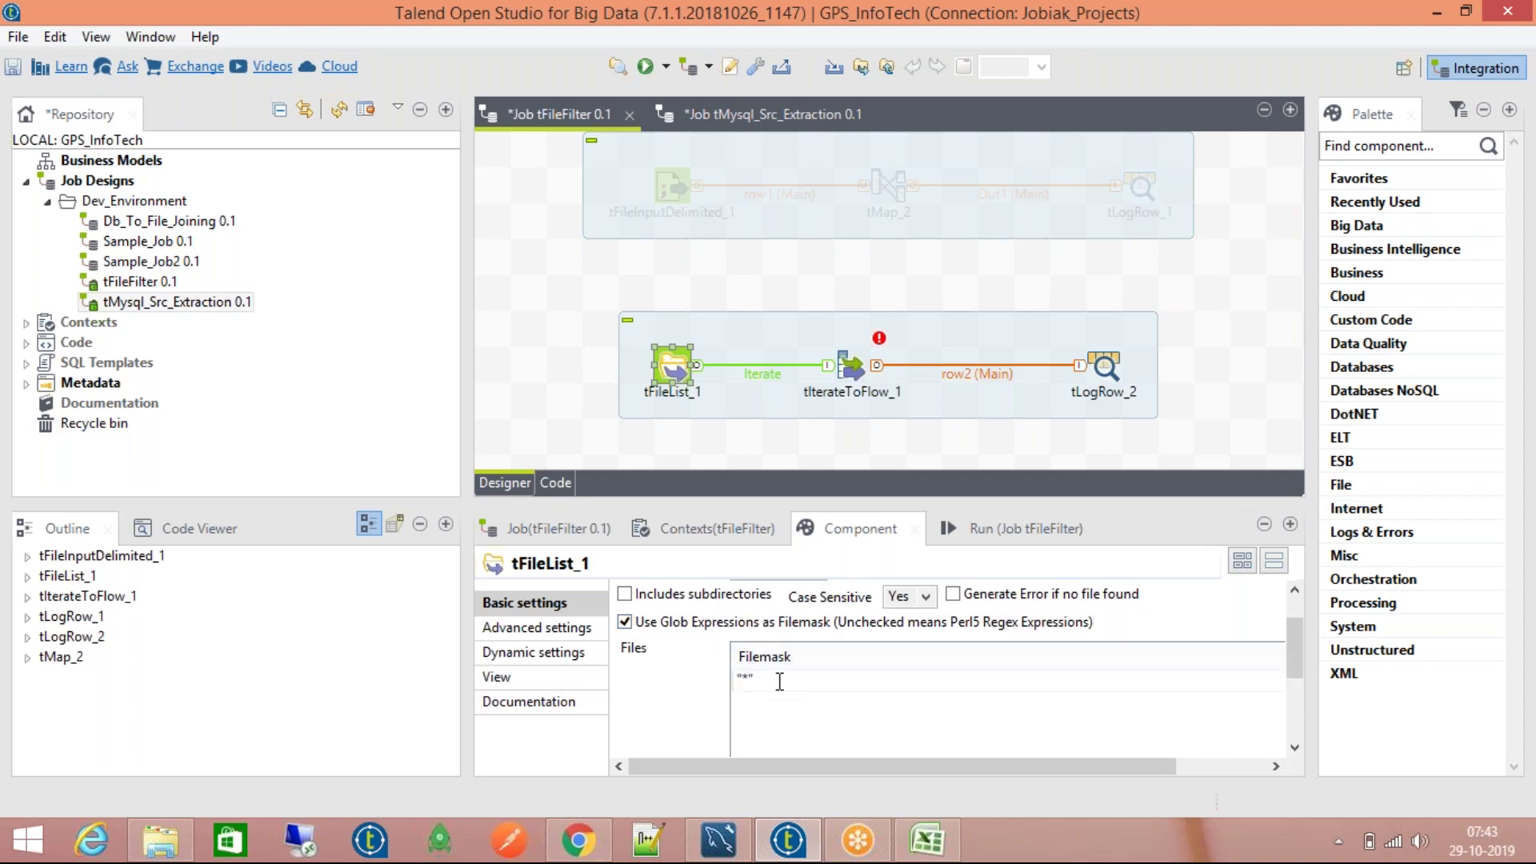
Step: Check the run view of the job, and compare the basic settings of tFileList_1 and tIterateToFlow_1
{"action": "left_click", "coordinate": [969, 531]}
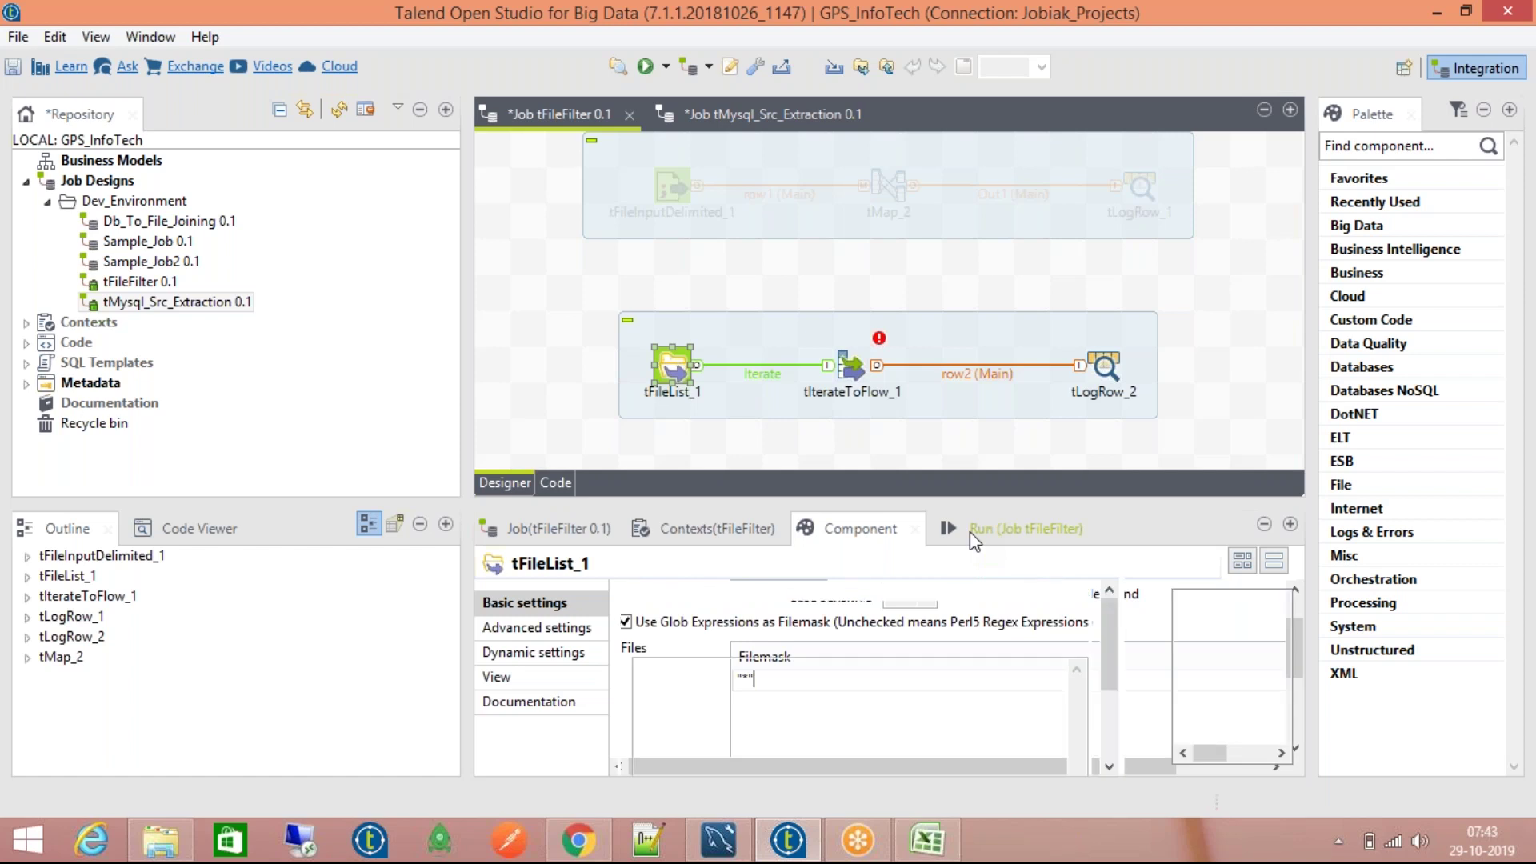
{"action": "left_click", "coordinate": [807, 335]}
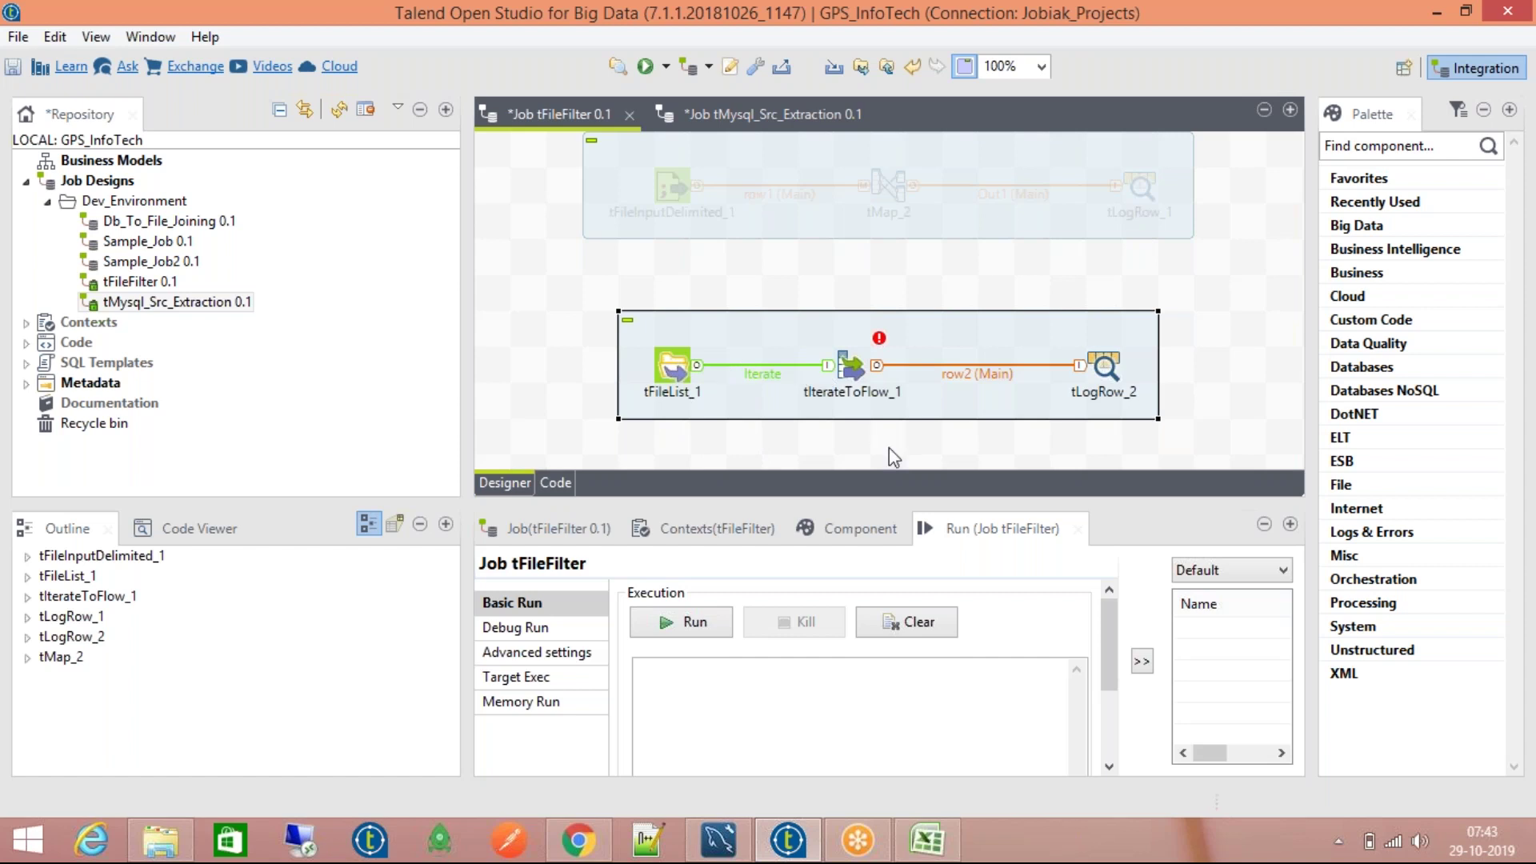
{"action": "left_click", "coordinate": [853, 368]}
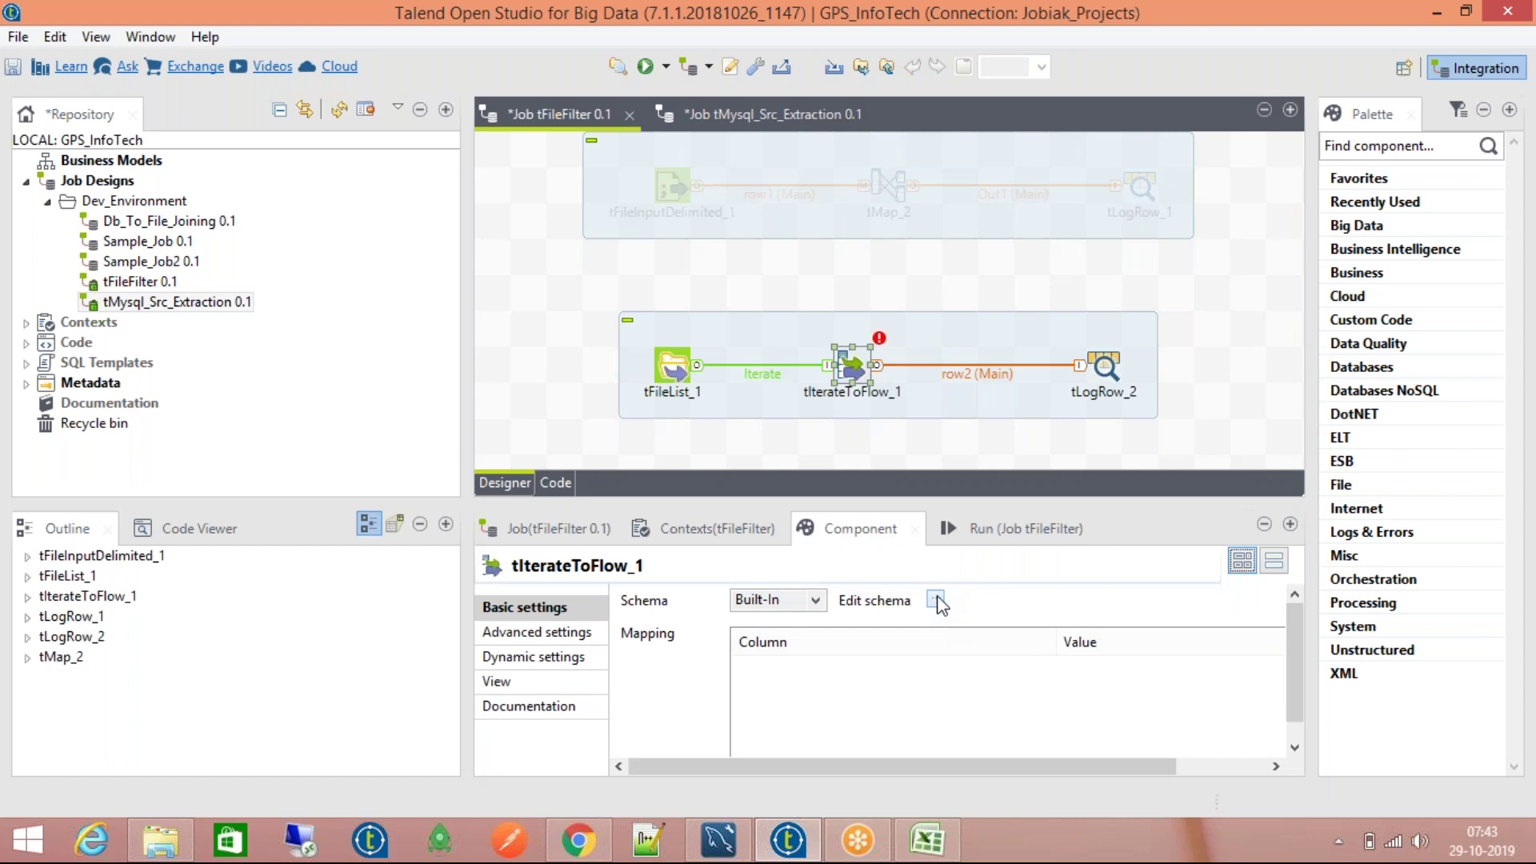
{"action": "left_click", "coordinate": [670, 370]}
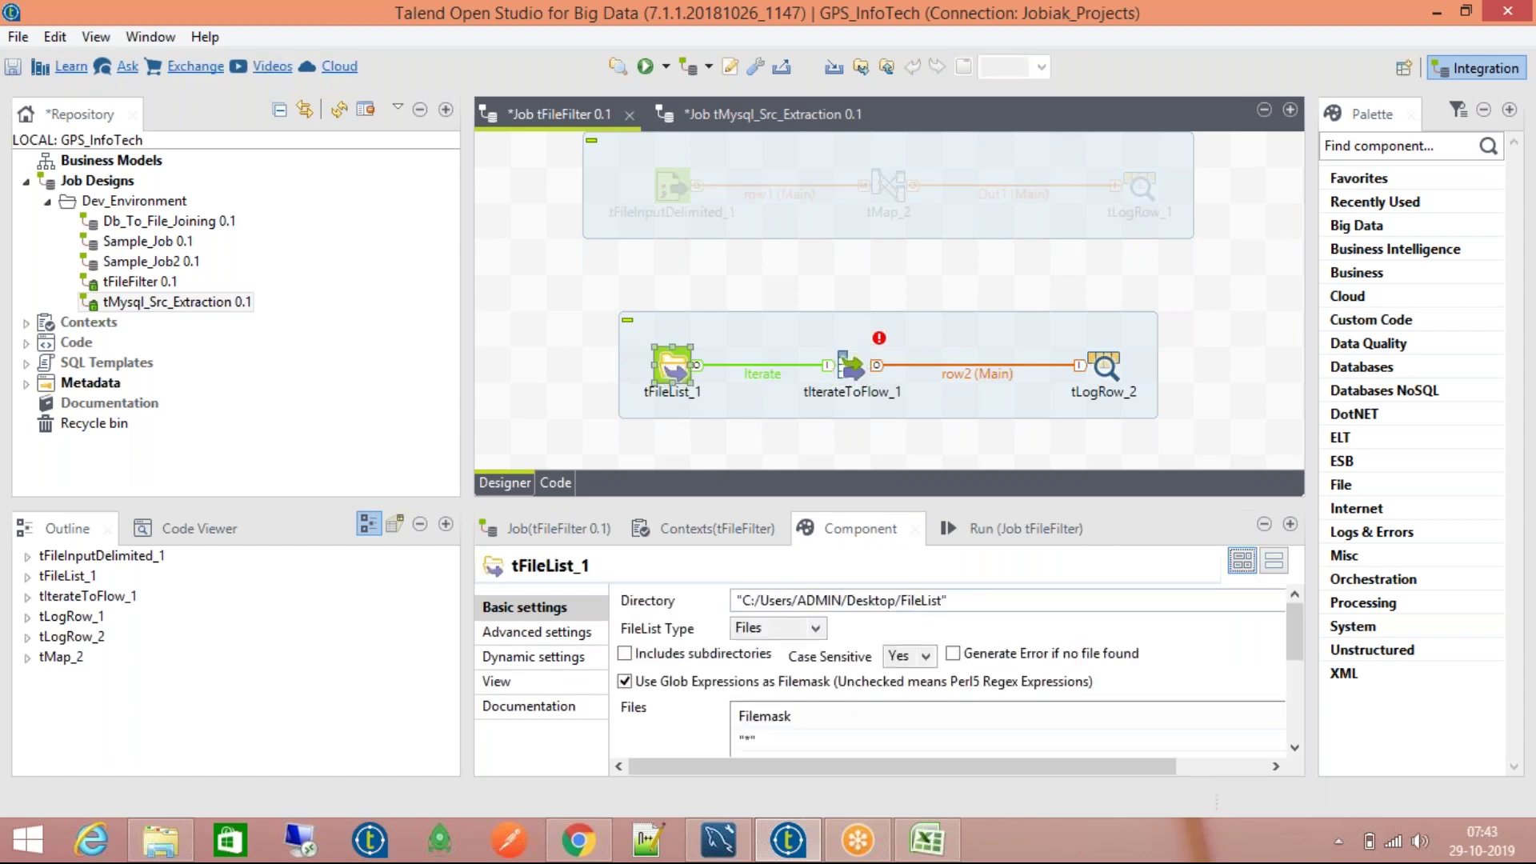
{"action": "left_click", "coordinate": [853, 362]}
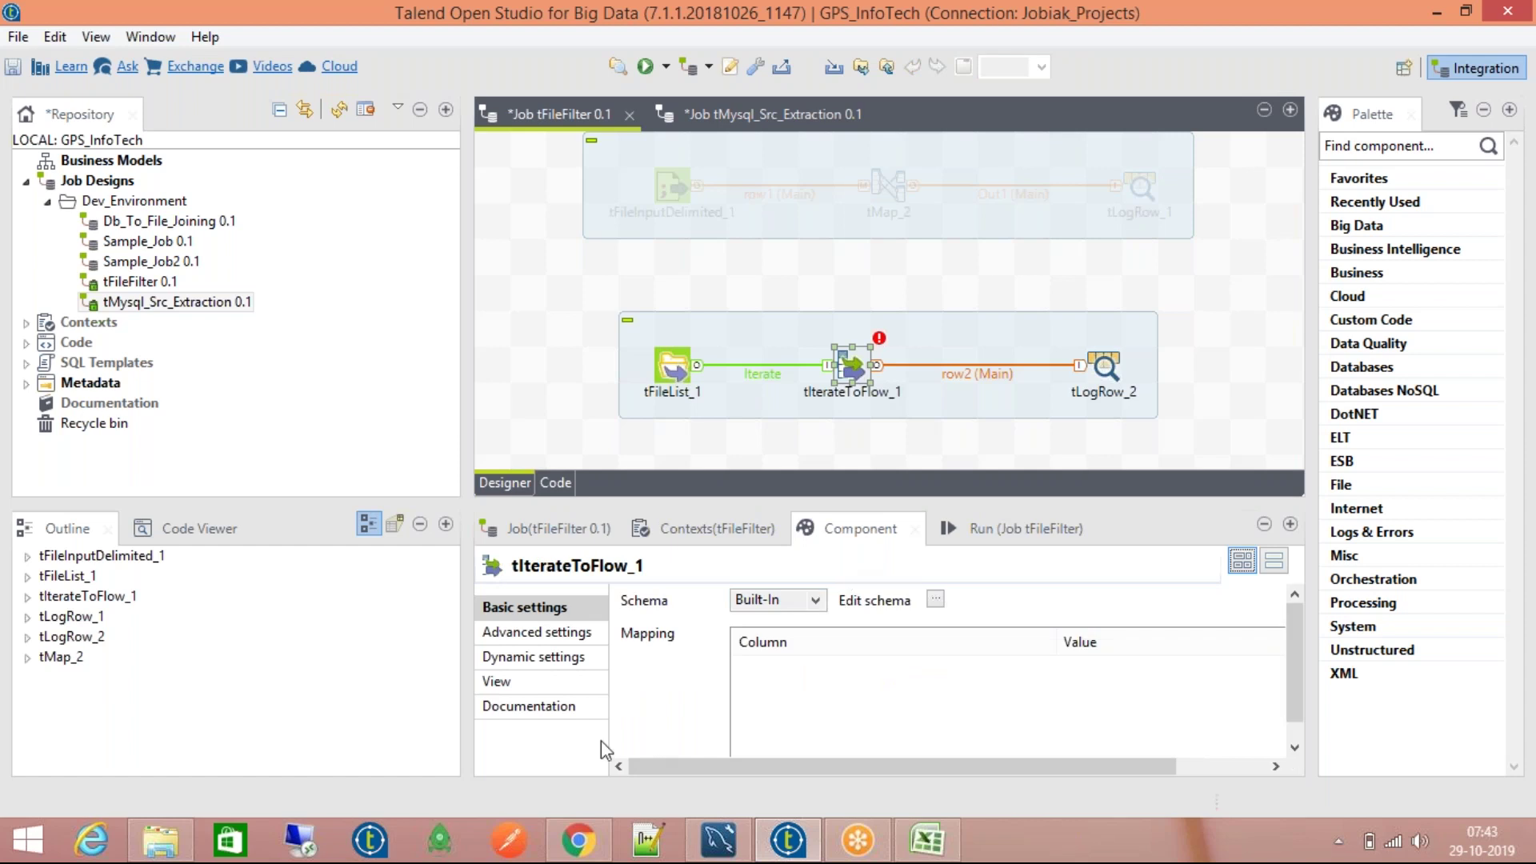
Step: Switch to the FileList folder in File Explorer and select the InnerJoin file
{"action": "left_click", "coordinate": [161, 840]}
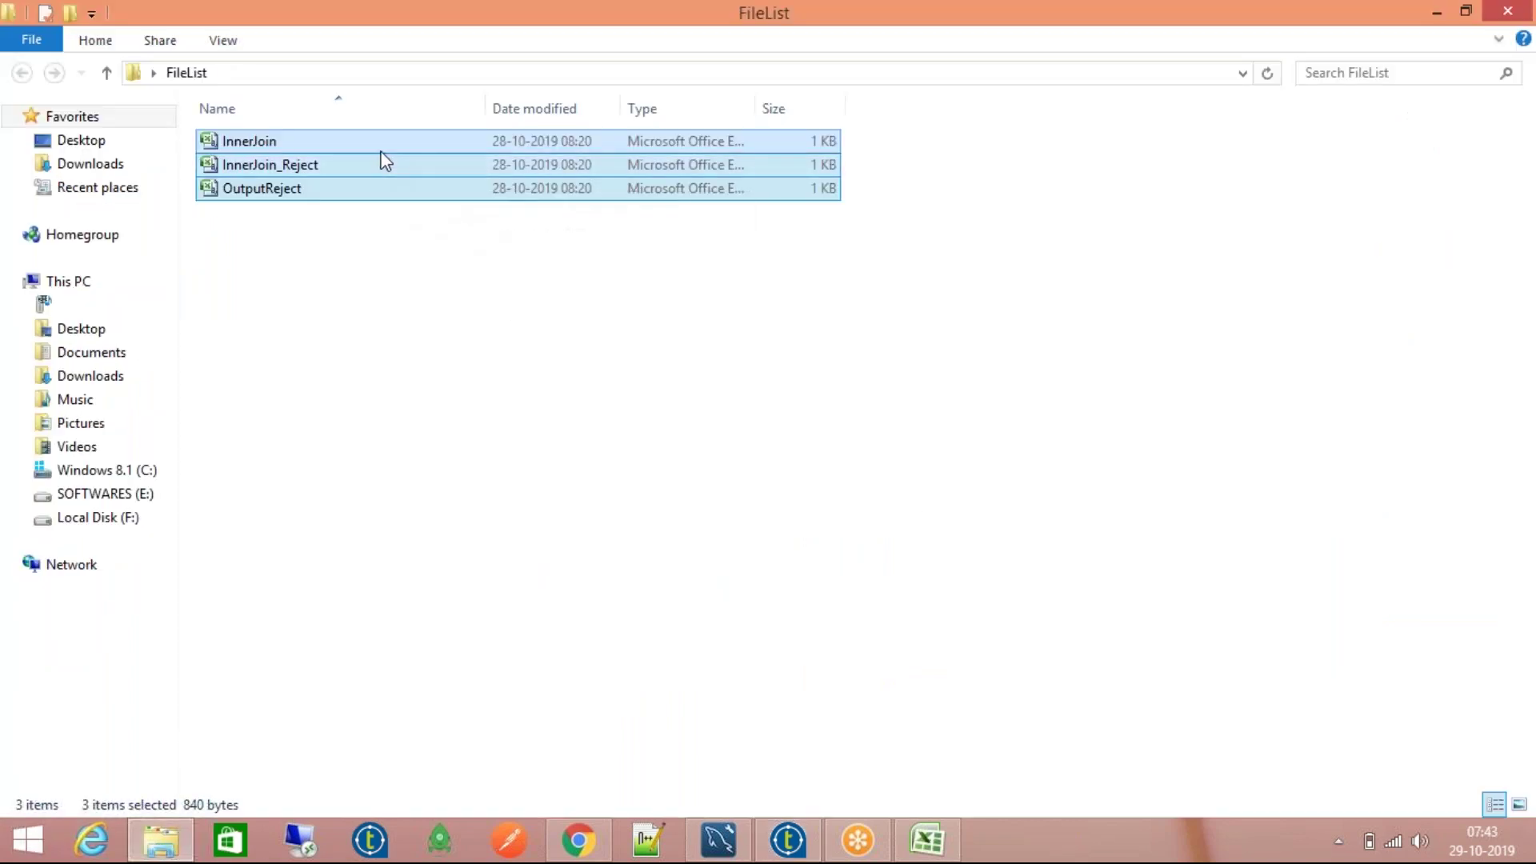
{"action": "left_click", "coordinate": [381, 150]}
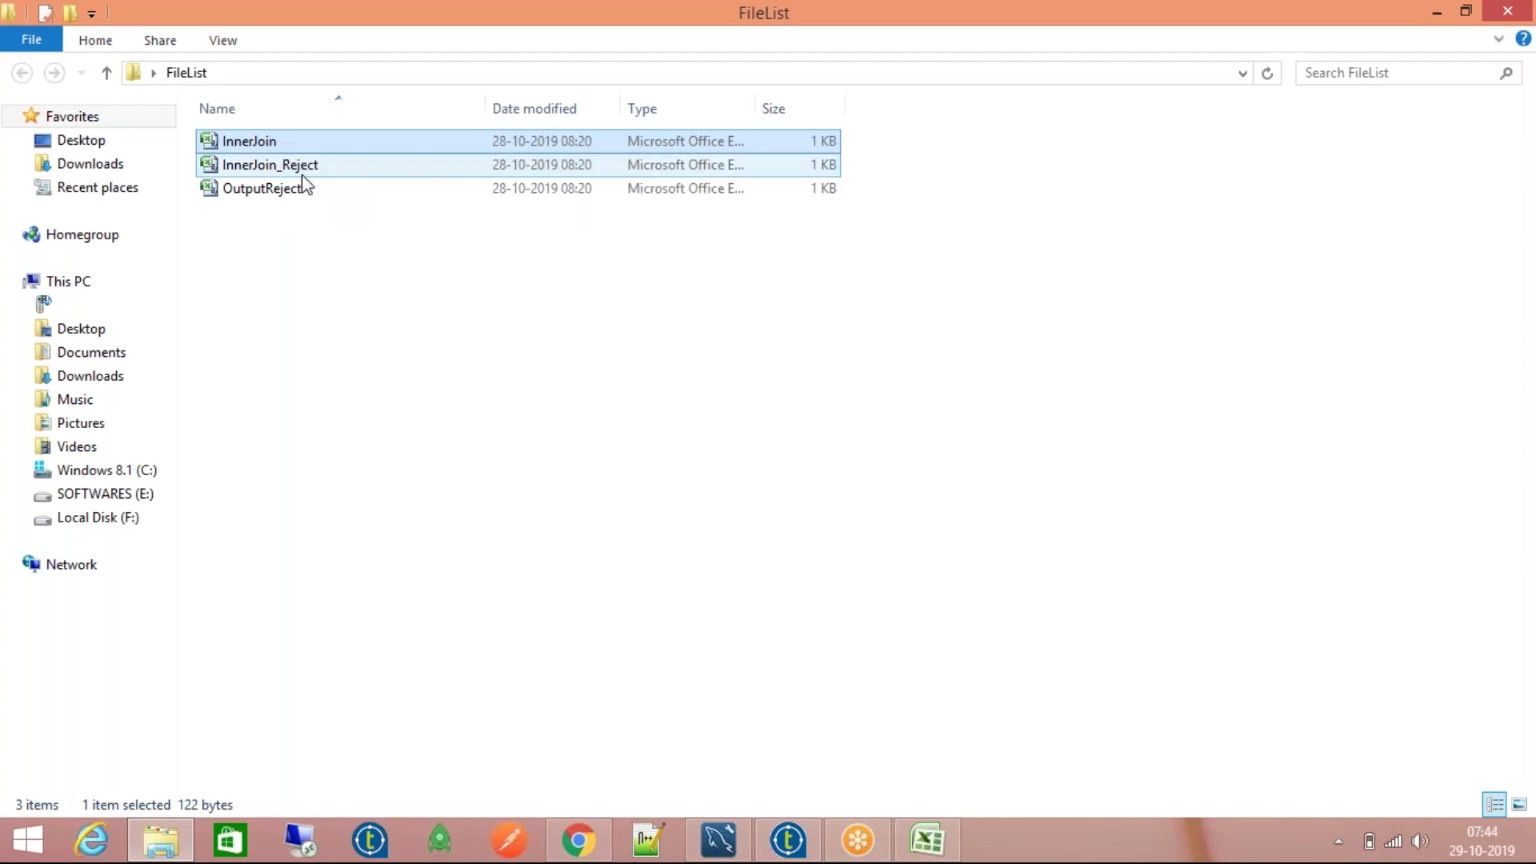
Step: Check the full path of the FileList folder and select the InnerJoin_Reject file
{"action": "left_click", "coordinate": [400, 72]}
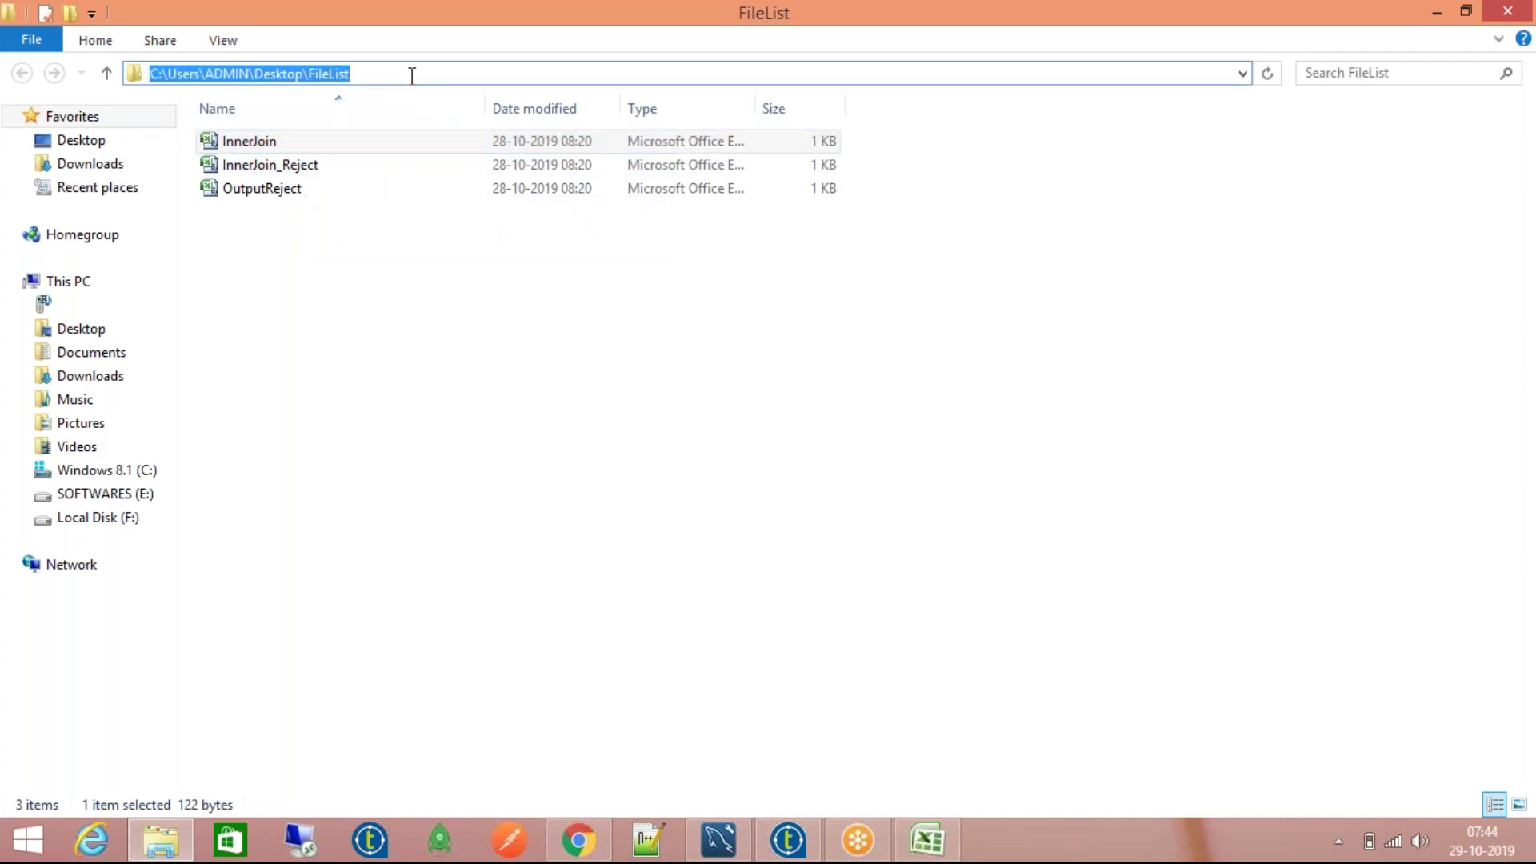
{"action": "left_click", "coordinate": [446, 298]}
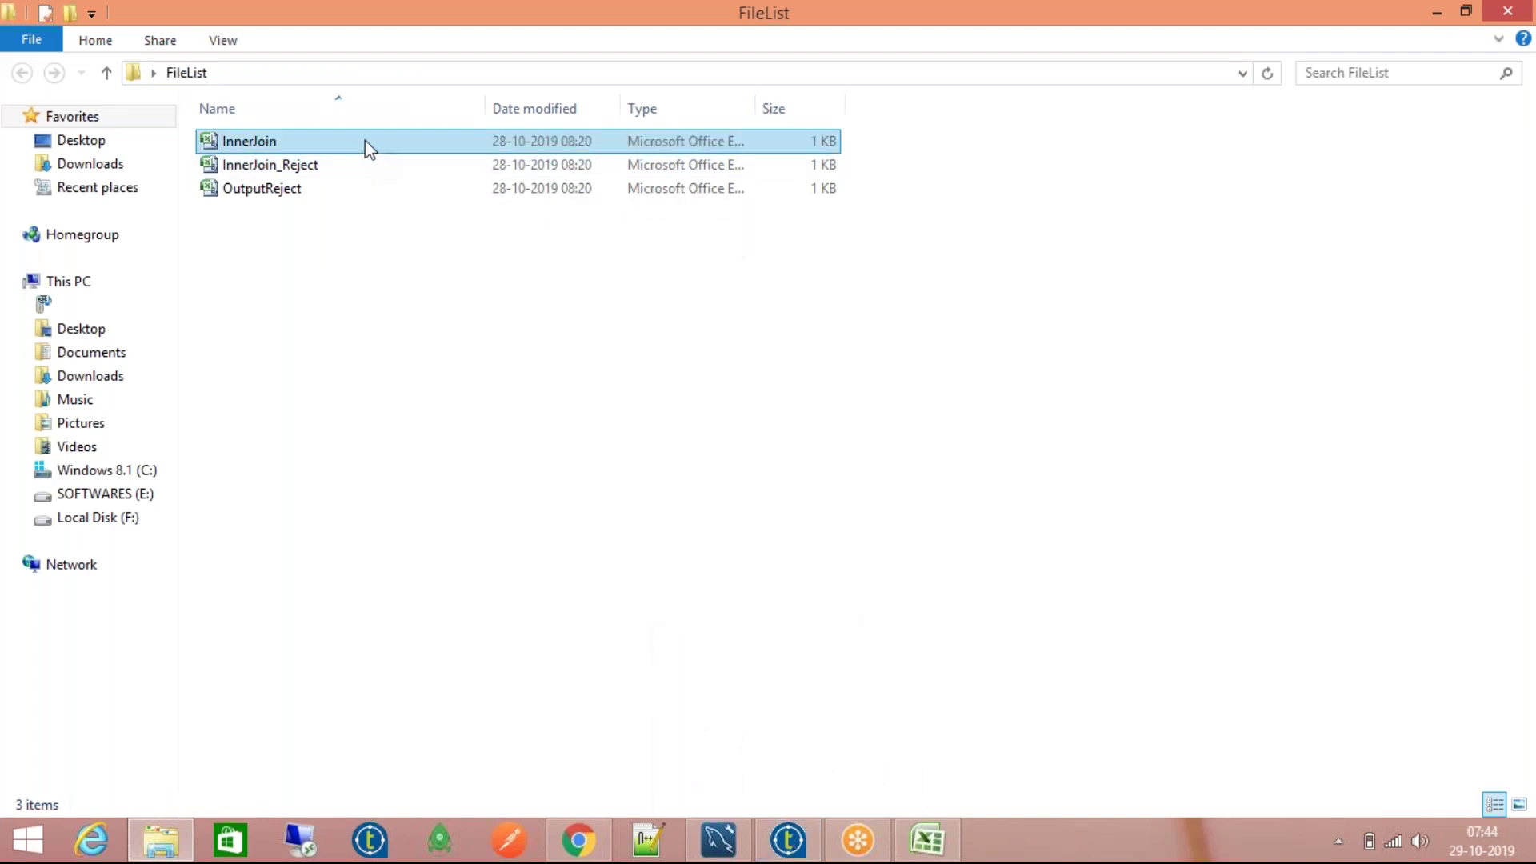
{"action": "left_click", "coordinate": [359, 172]}
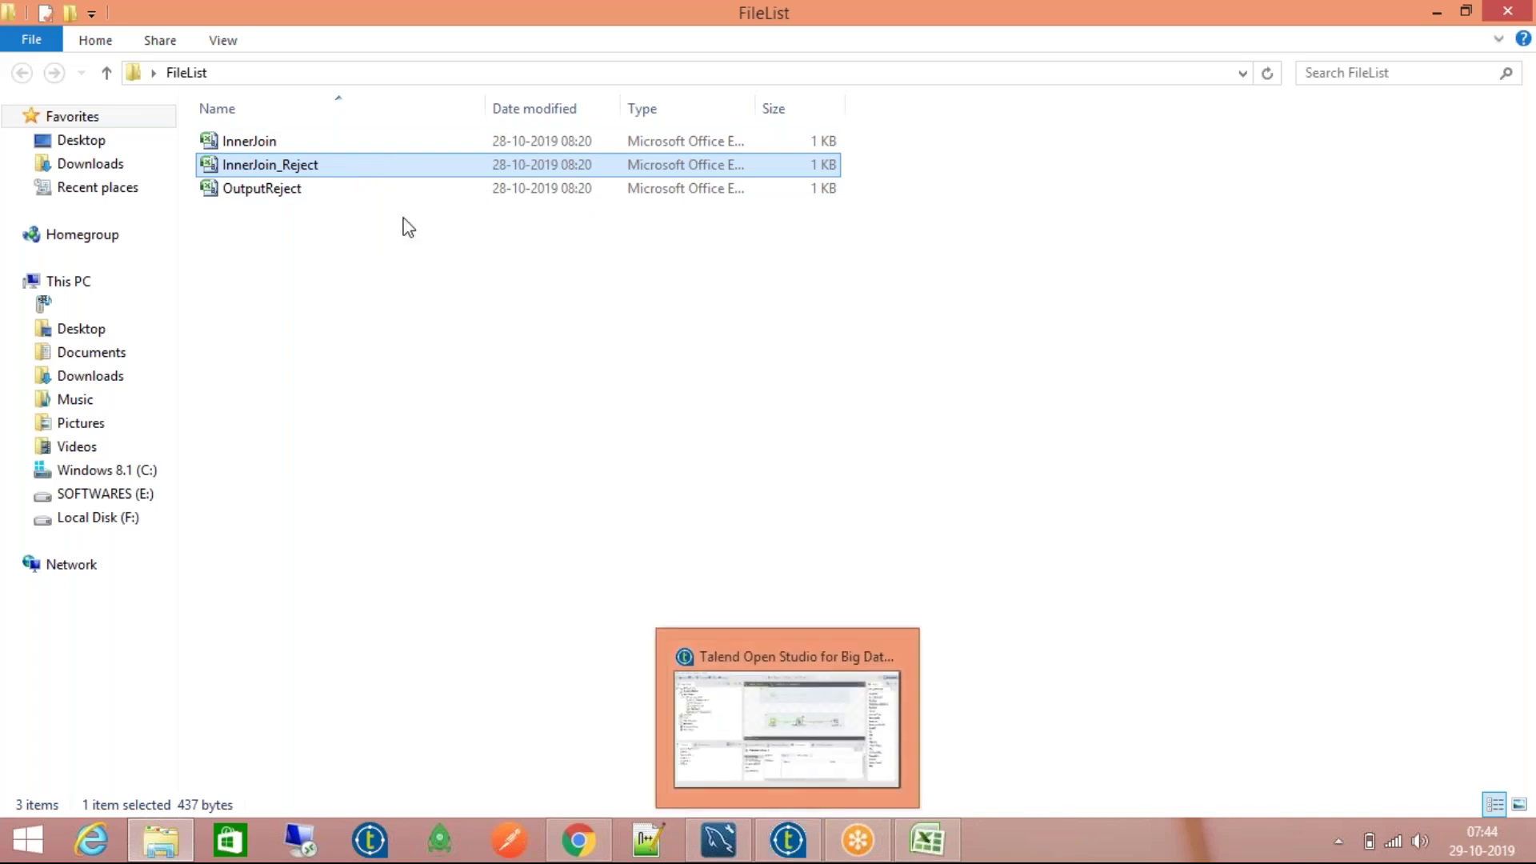
Step: Switch back to Talend Open Studio and review the basic settings of tFileList_1, followed by those of tIterateToFlow_1
{"action": "left_click", "coordinate": [788, 838]}
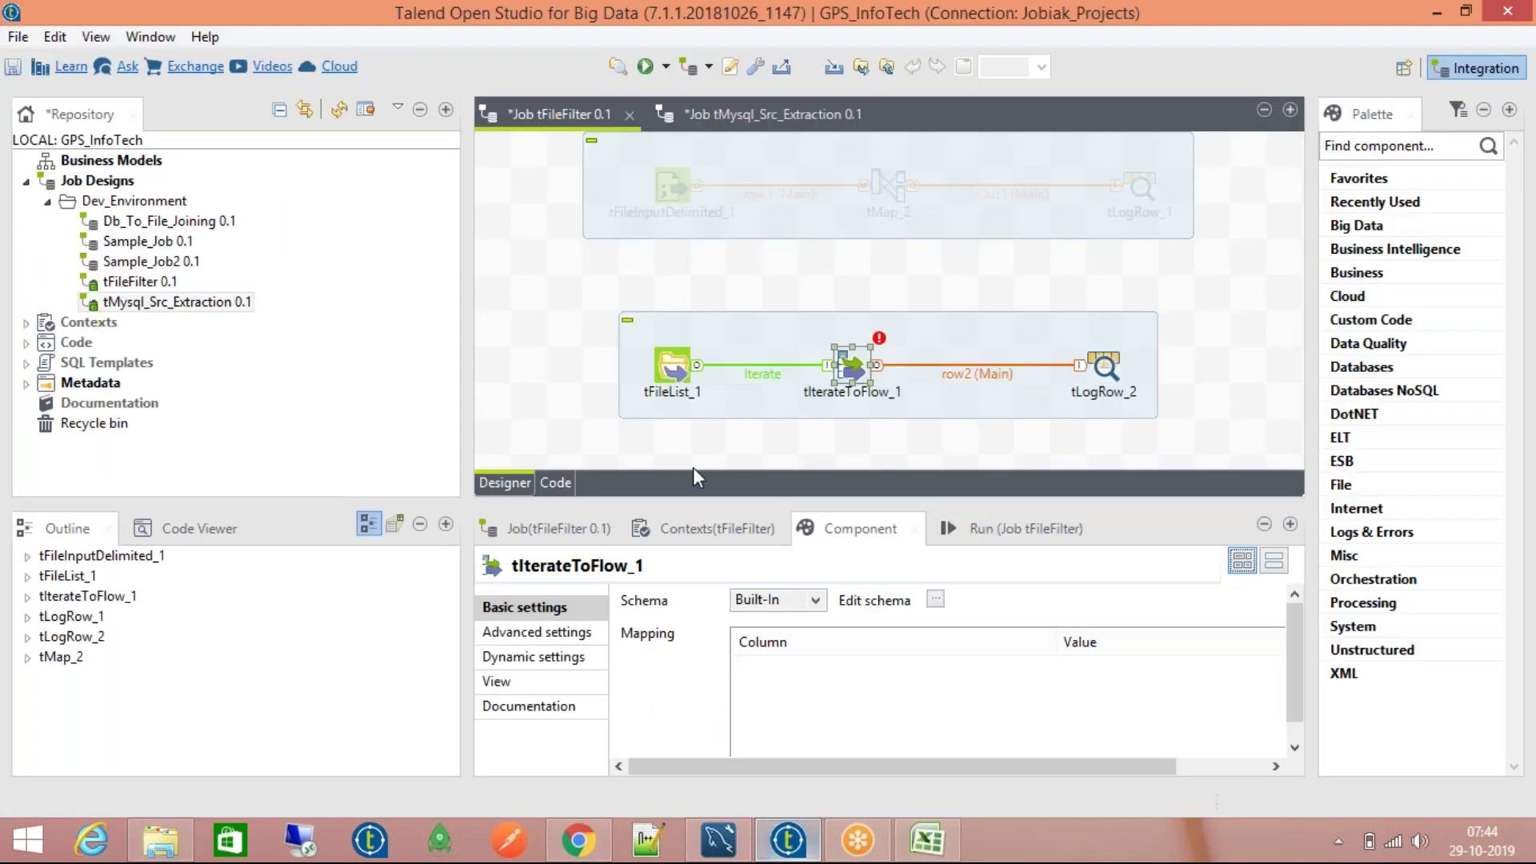
{"action": "left_click", "coordinate": [668, 370]}
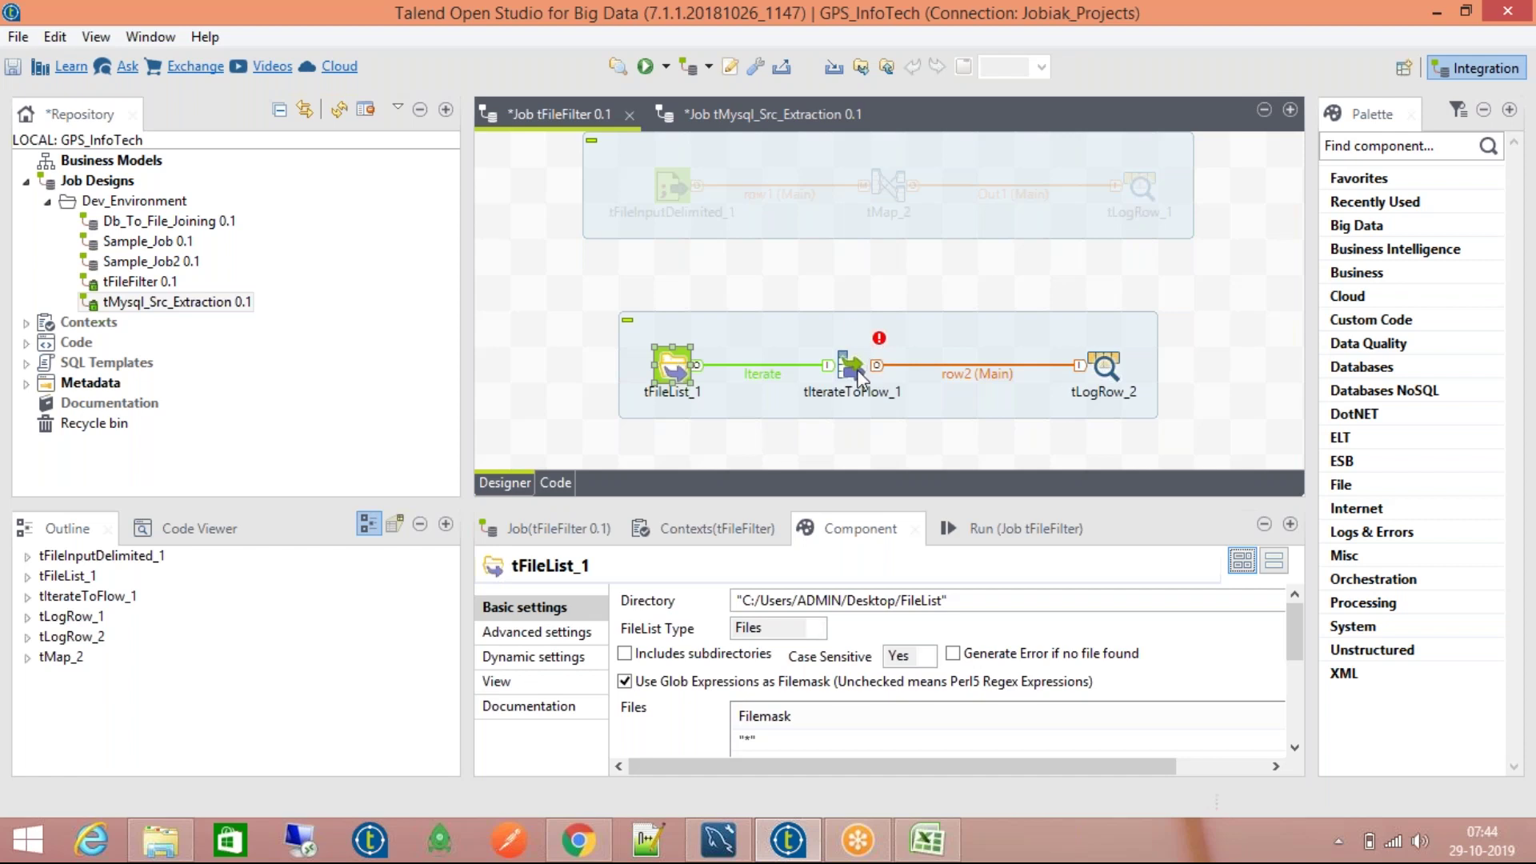
{"action": "left_click", "coordinate": [858, 370]}
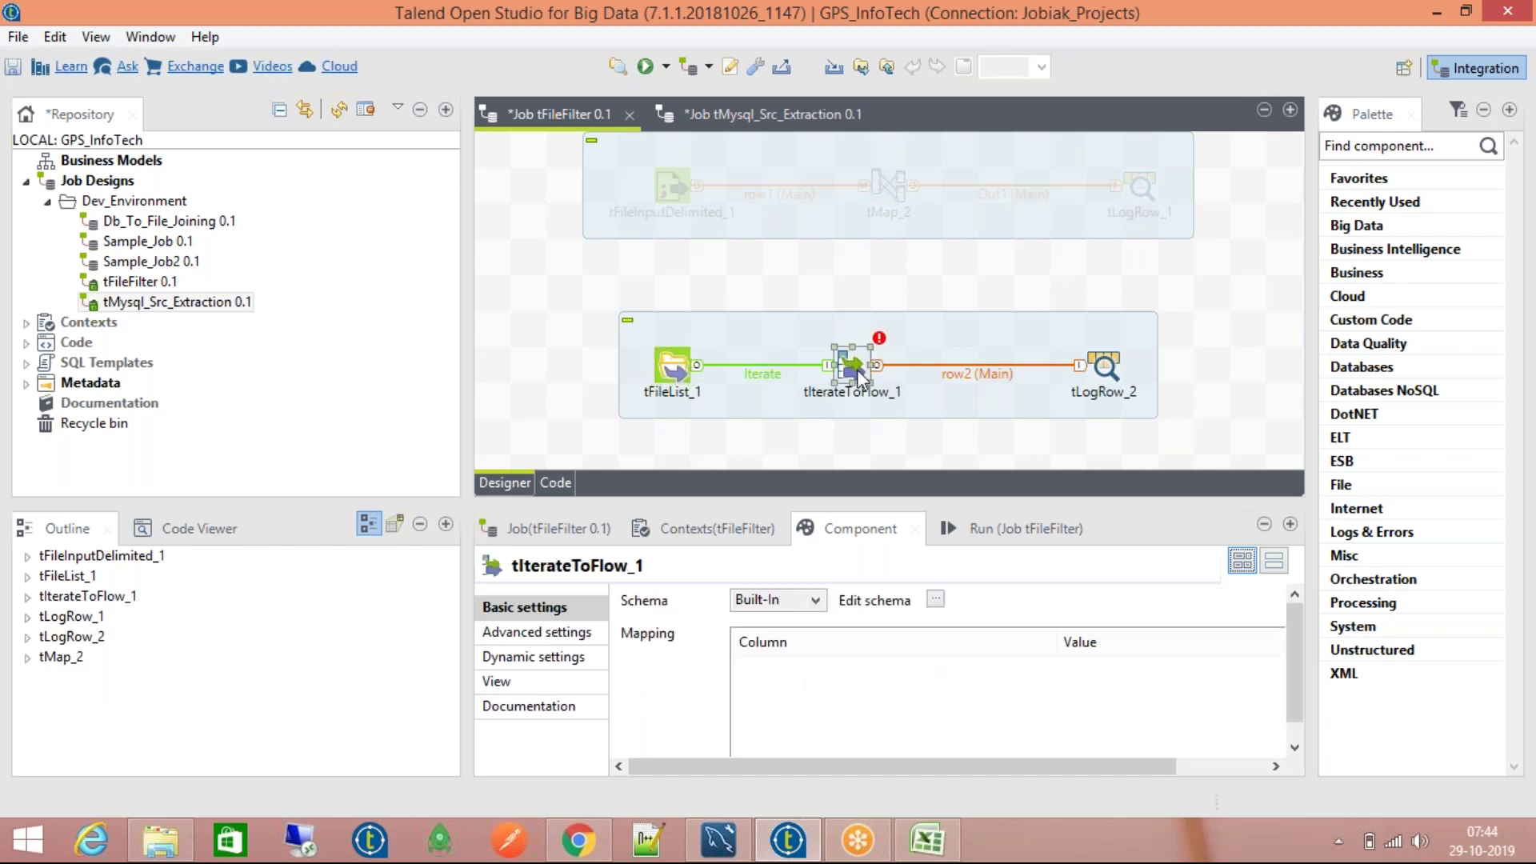
Step: Add a String column named FileName to the schema of tIterateToFlow_1
{"action": "left_click", "coordinate": [935, 600]}
{"action": "left_click", "coordinate": [91, 418]}
{"action": "left_click", "coordinate": [190, 161]}
{"action": "left_click", "coordinate": [191, 161]}
{"action": "type", "text": "FileName"}
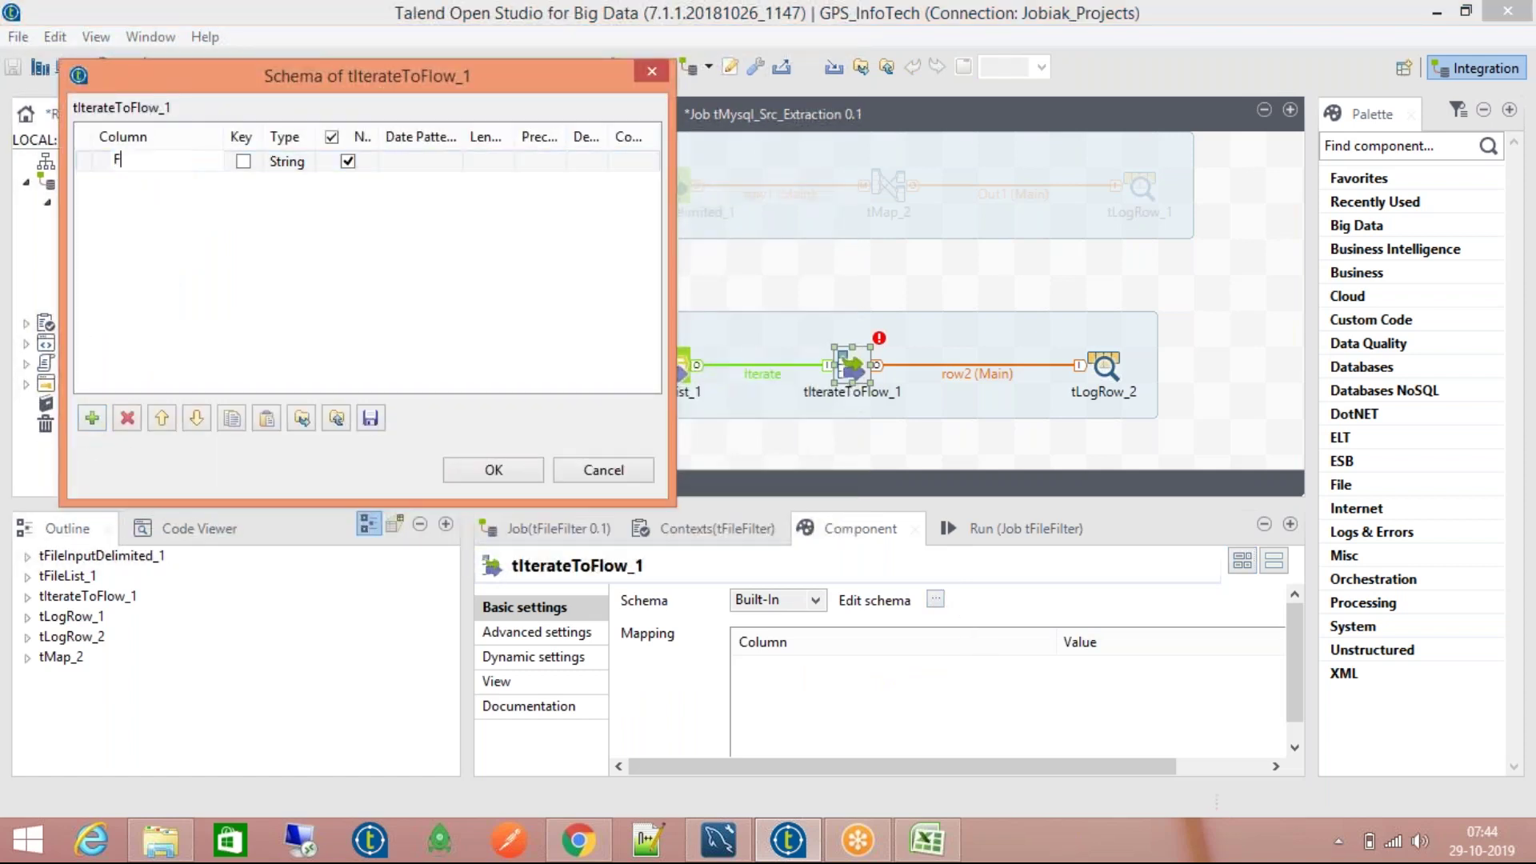
{"action": "key", "text": "Return"}
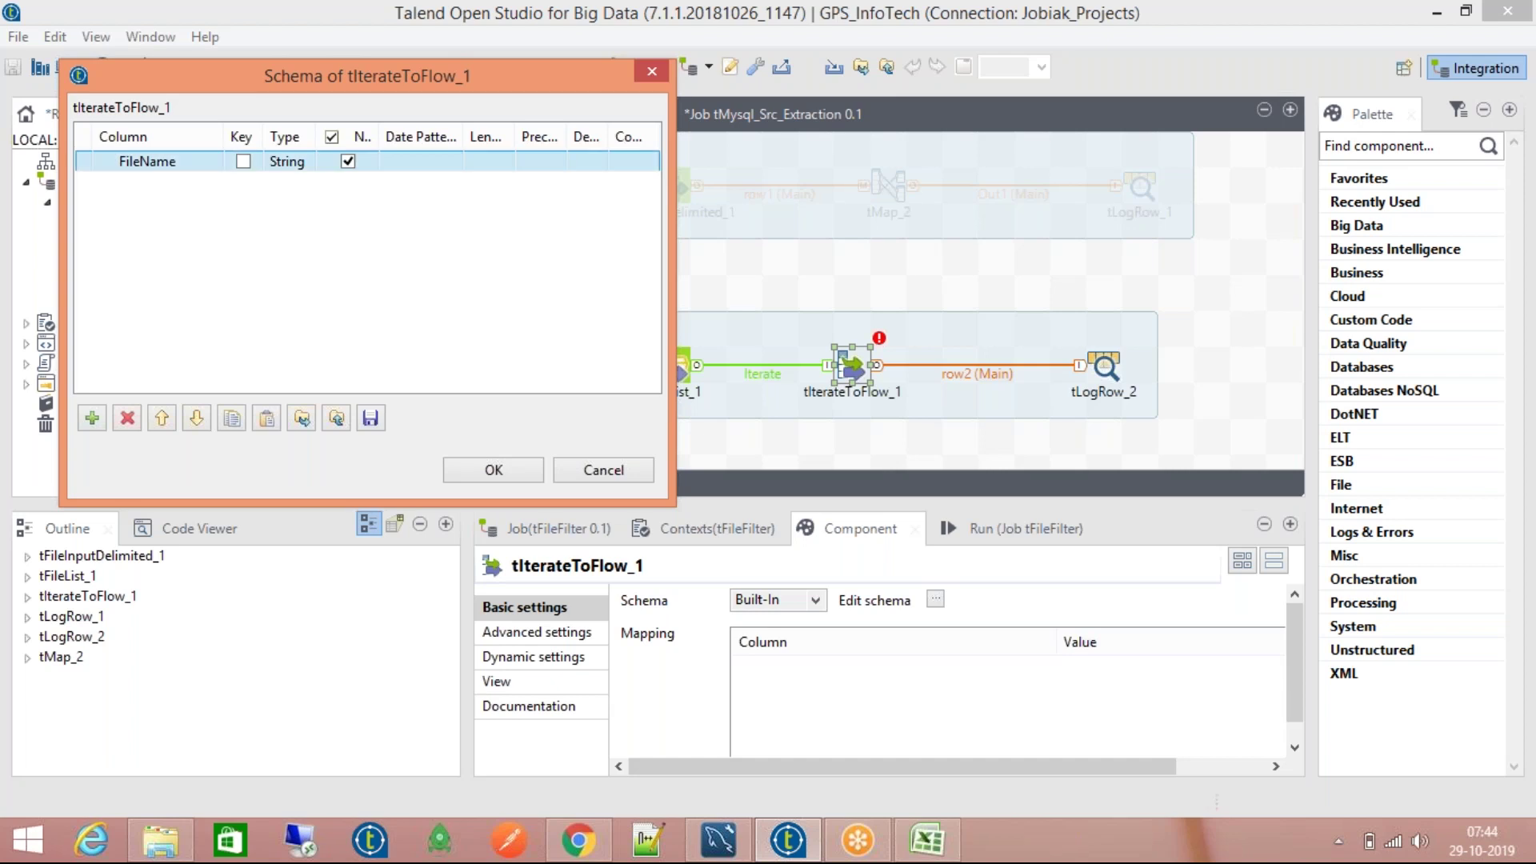
Step: Add a second String column named FilePath to the tIterateToFlow_1 schema and accept the schema changes
{"action": "left_click", "coordinate": [88, 420]}
{"action": "left_click", "coordinate": [151, 184]}
{"action": "type", "text": "FilePah"}
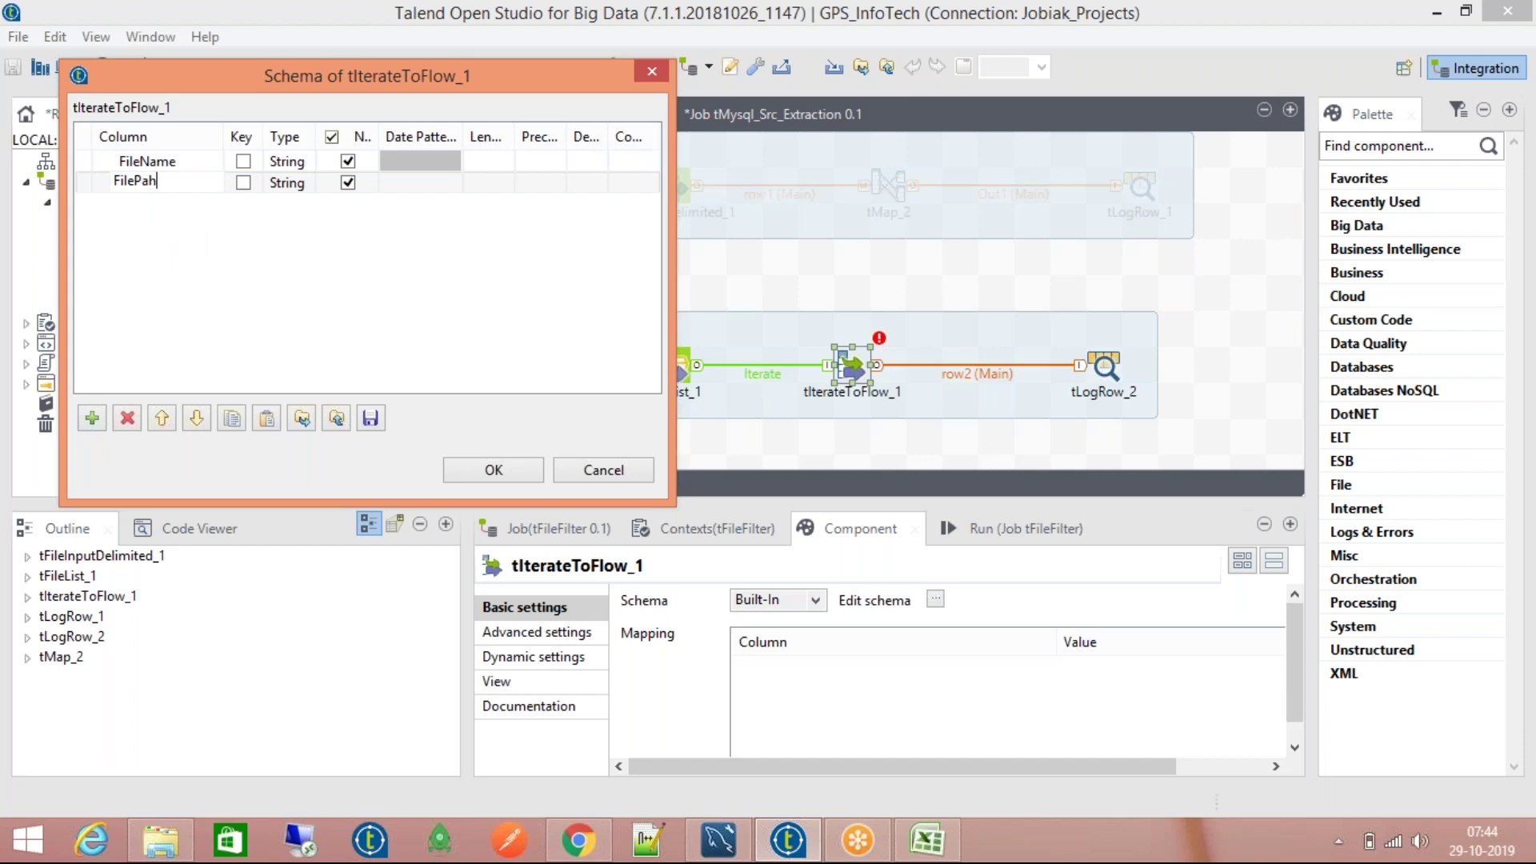
{"action": "key", "text": "BackSpace"}
{"action": "type", "text": "th"}
{"action": "key", "text": "Return"}
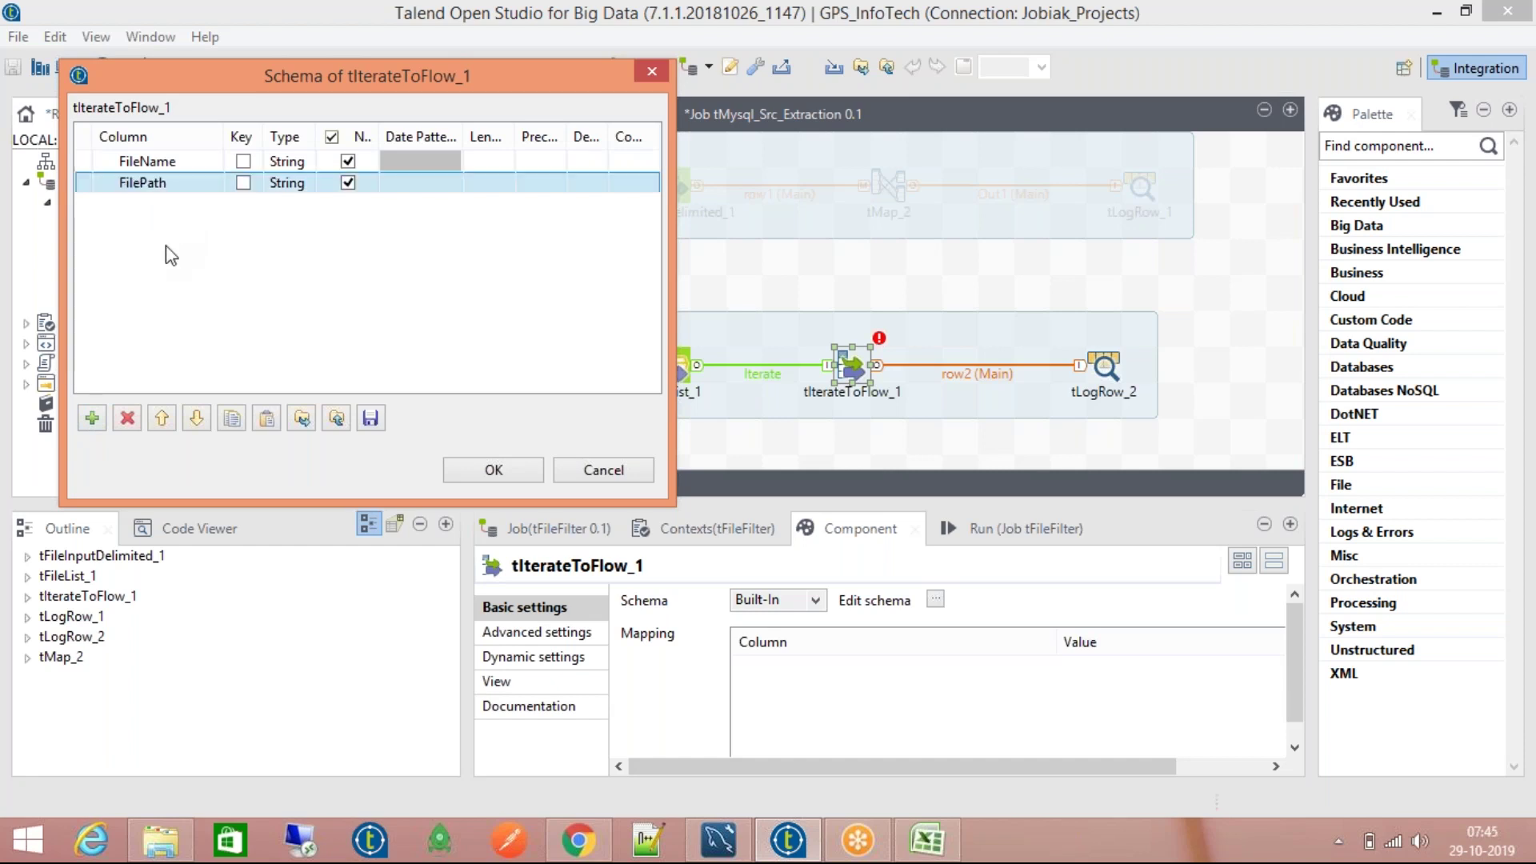
{"action": "left_click", "coordinate": [464, 469]}
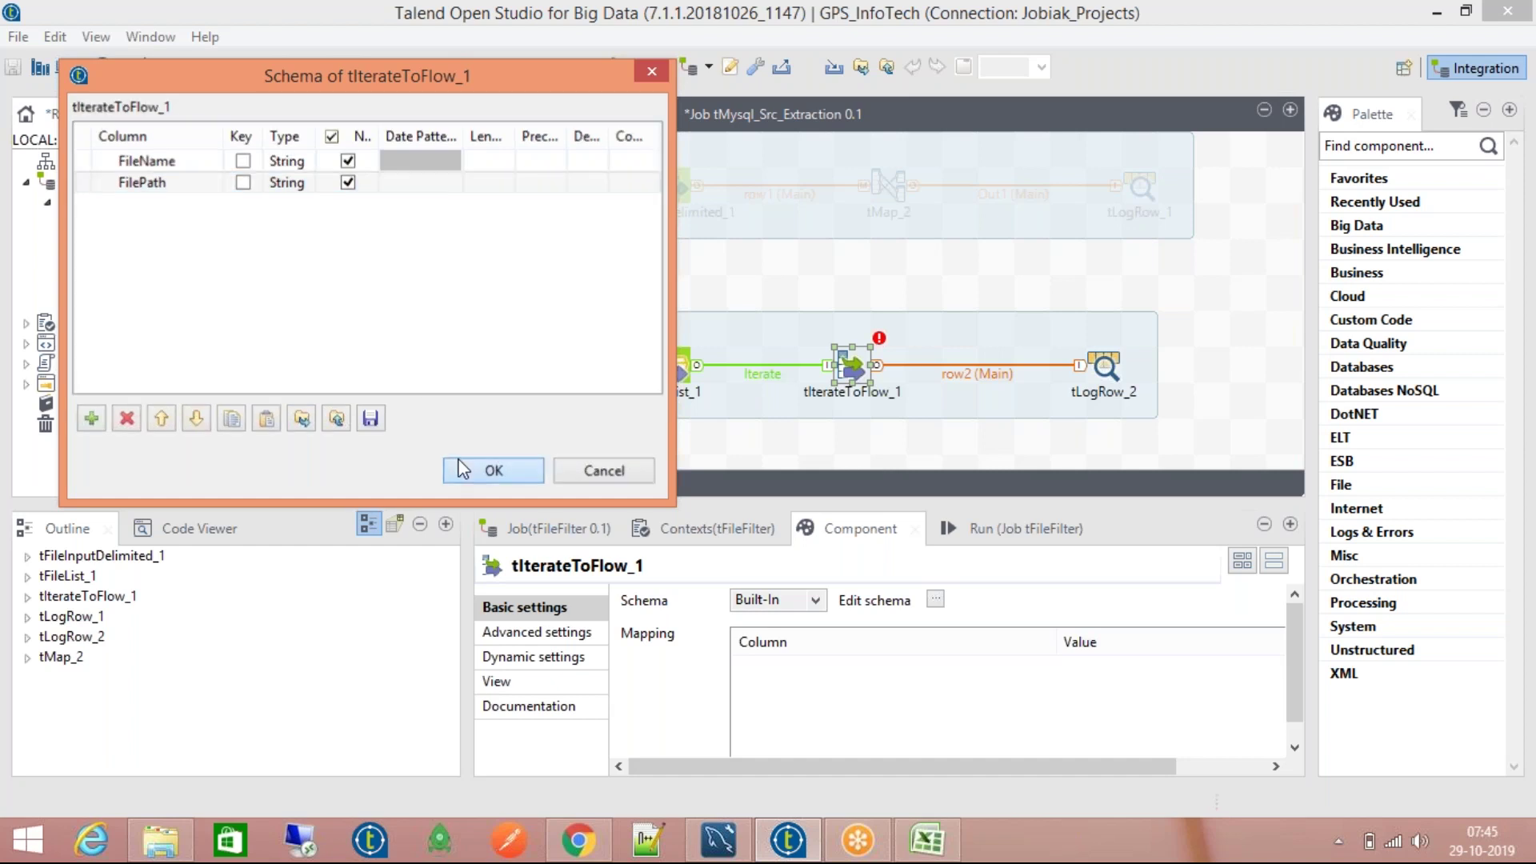
{"action": "left_click", "coordinate": [865, 494]}
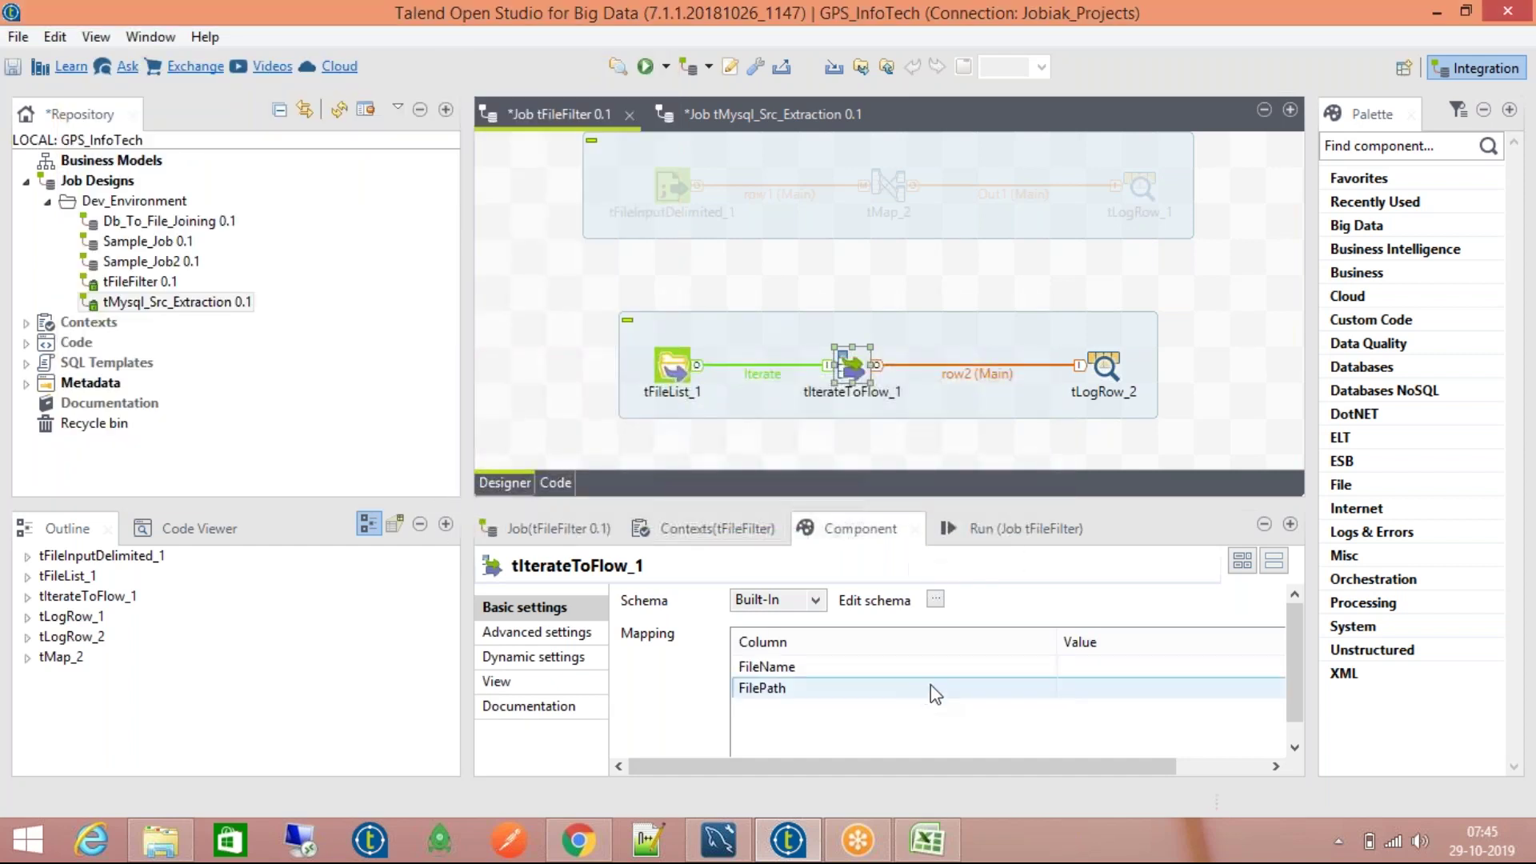
{"action": "left_click", "coordinate": [1120, 668]}
{"action": "left_click", "coordinate": [1146, 686]}
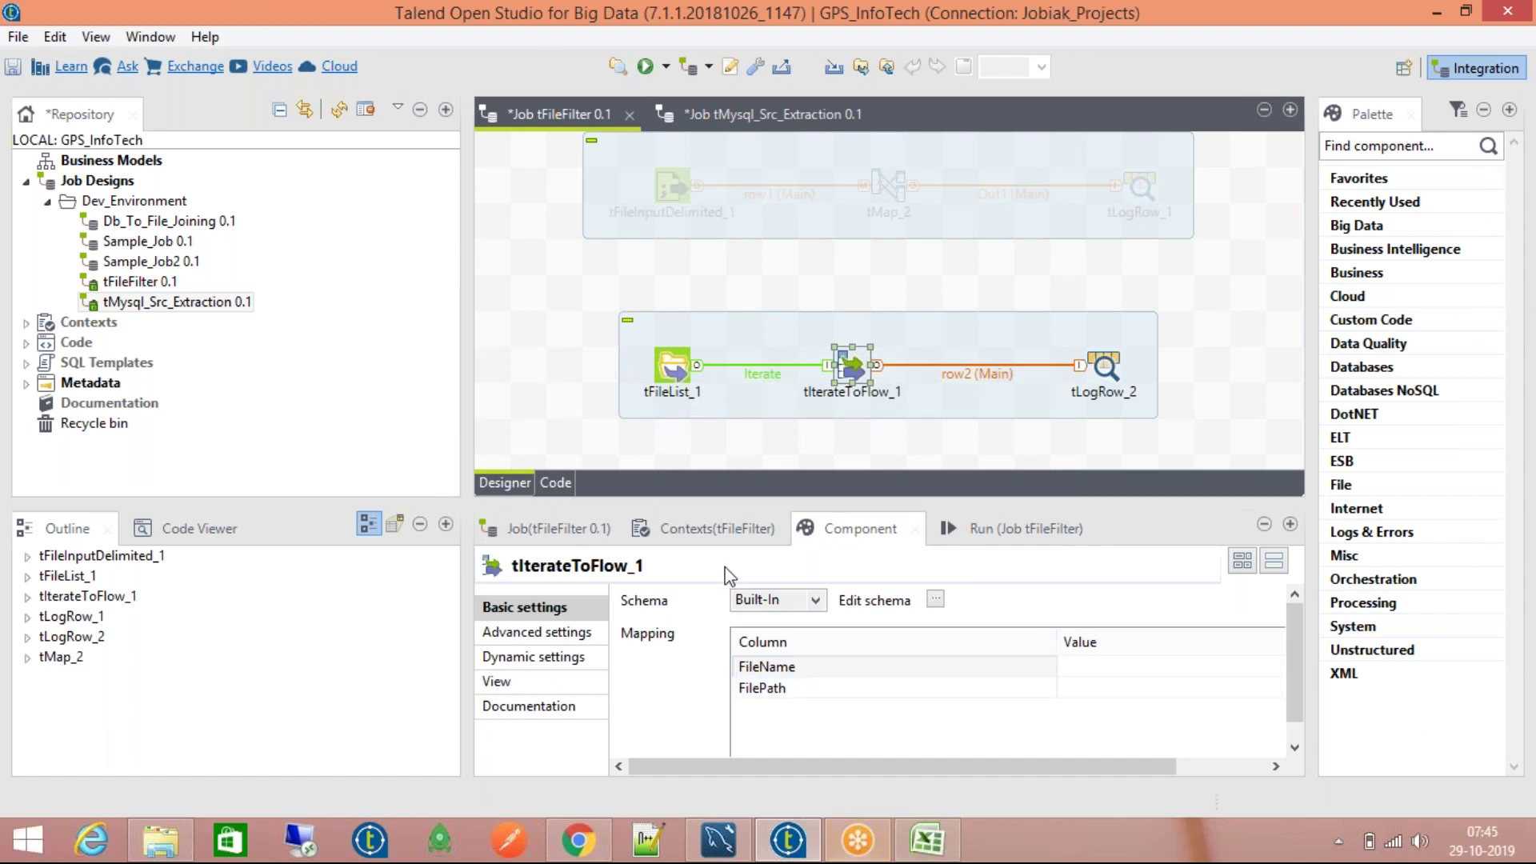
{"action": "left_click", "coordinate": [853, 669]}
{"action": "left_click", "coordinate": [872, 688]}
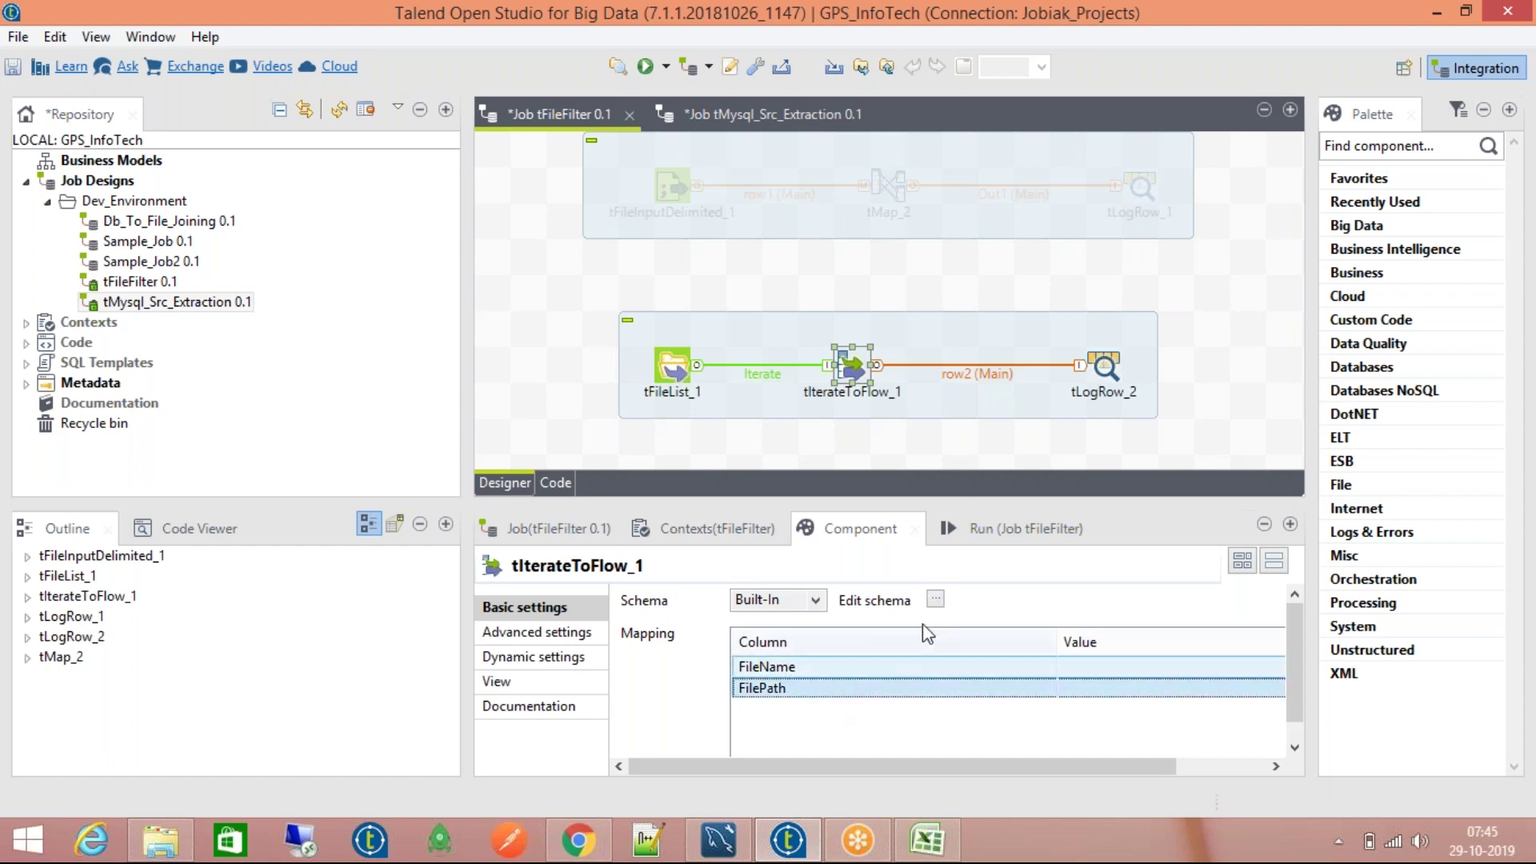
{"action": "left_click", "coordinate": [934, 606]}
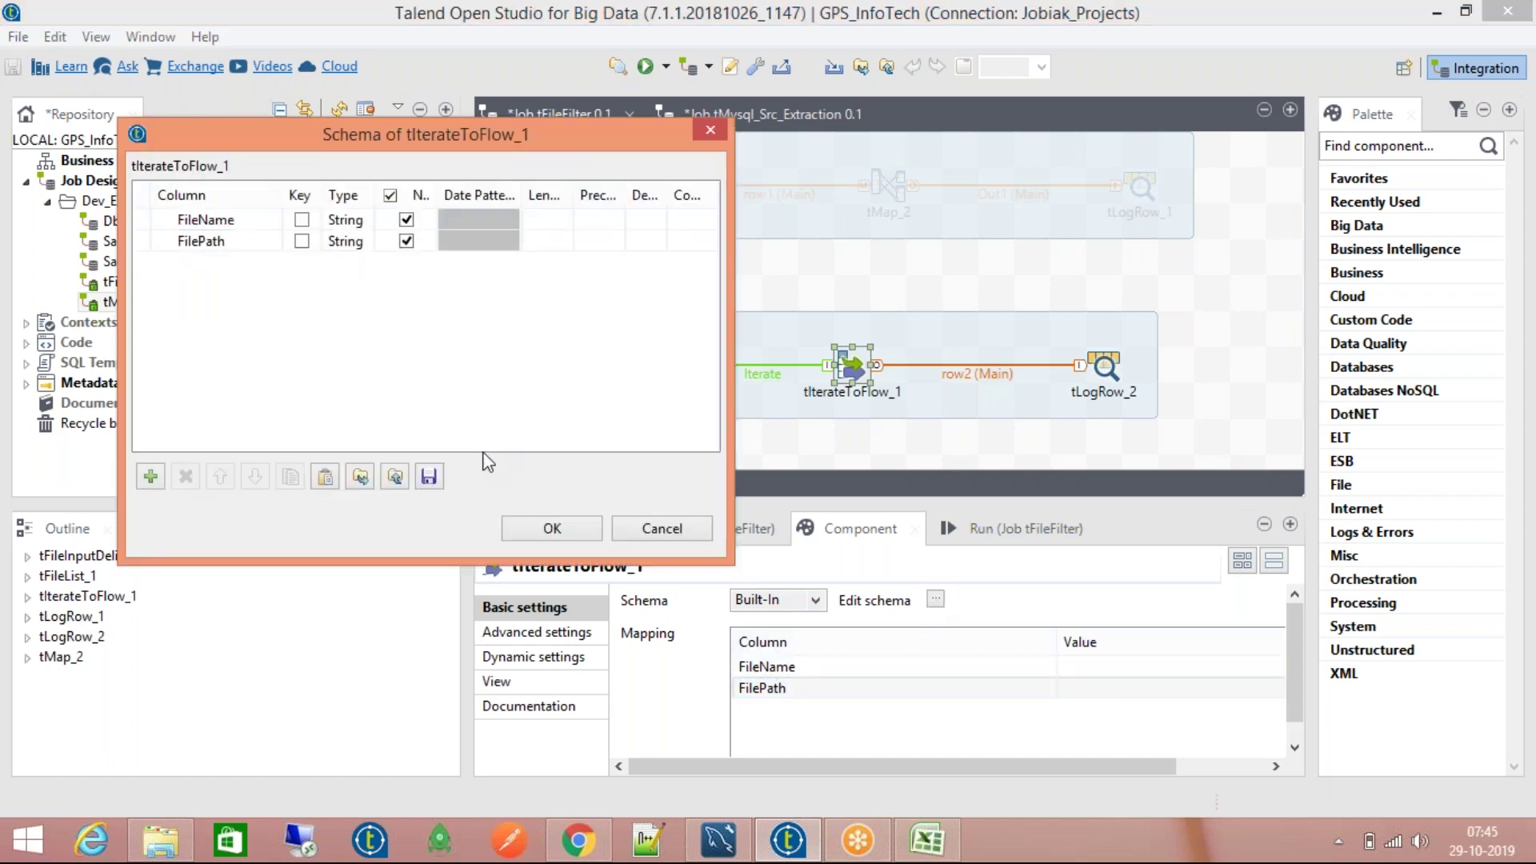
{"action": "left_click", "coordinate": [515, 519]}
{"action": "left_click_drag", "start_coordinate": [1298, 653], "coordinate": [1292, 690]}
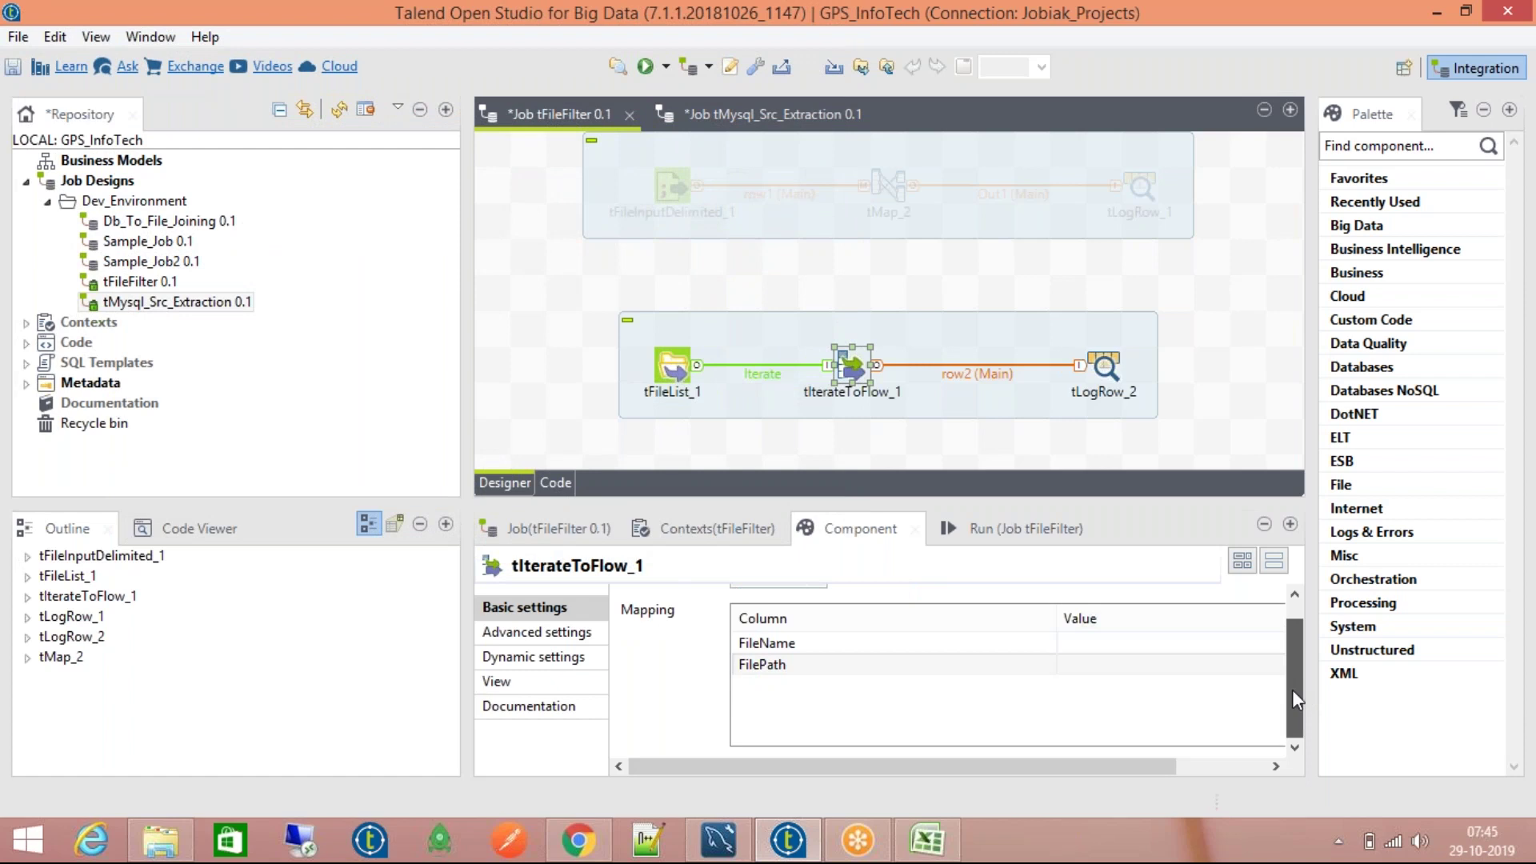
{"action": "left_click", "coordinate": [842, 674]}
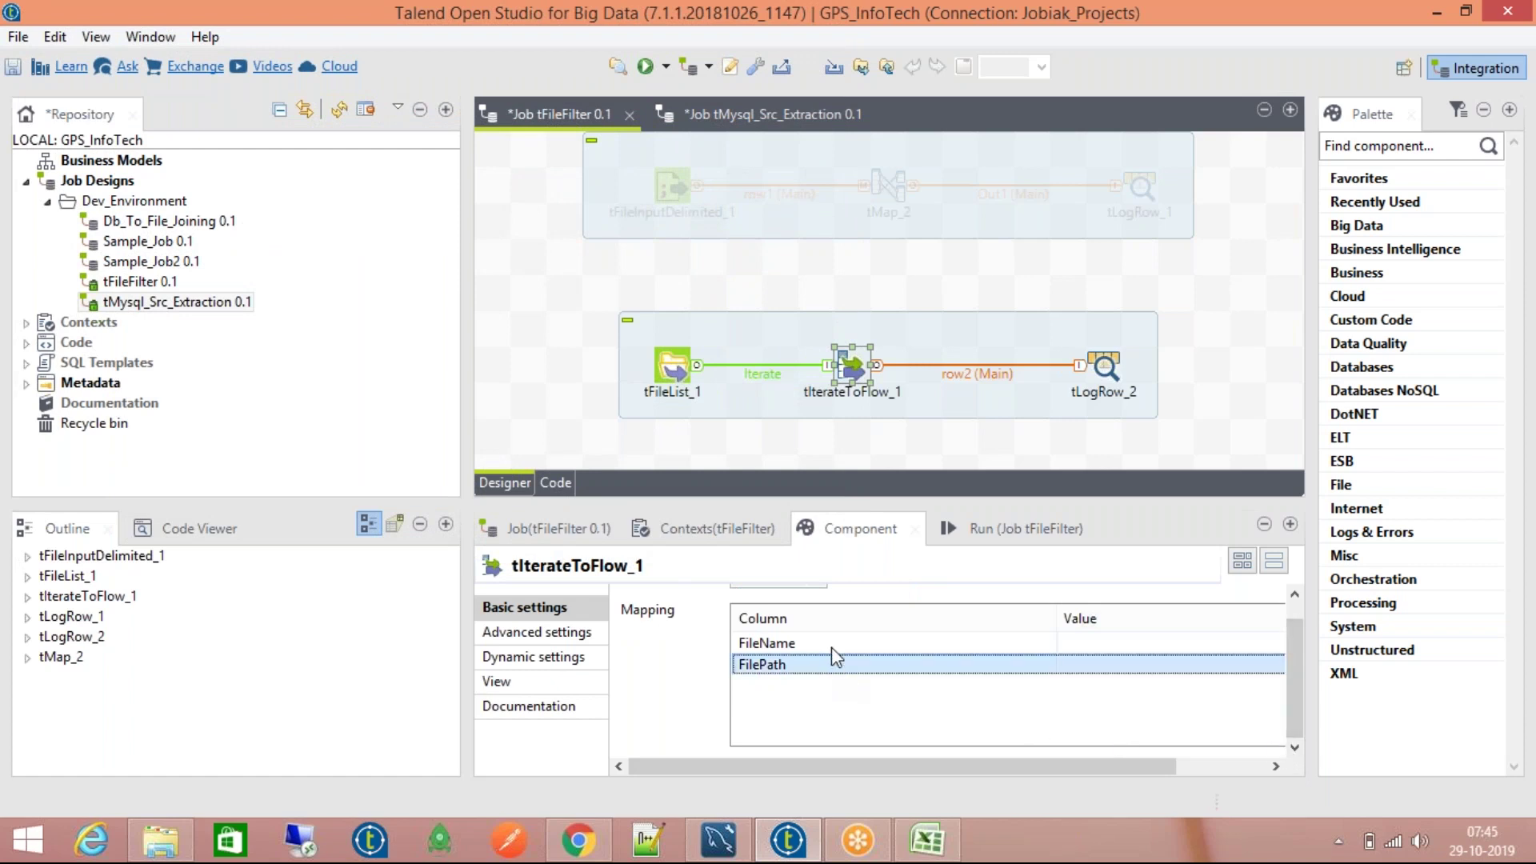
{"action": "left_click", "coordinate": [832, 640]}
{"action": "left_click", "coordinate": [830, 673], "text": "shift"}
{"action": "left_click", "coordinate": [832, 676]}
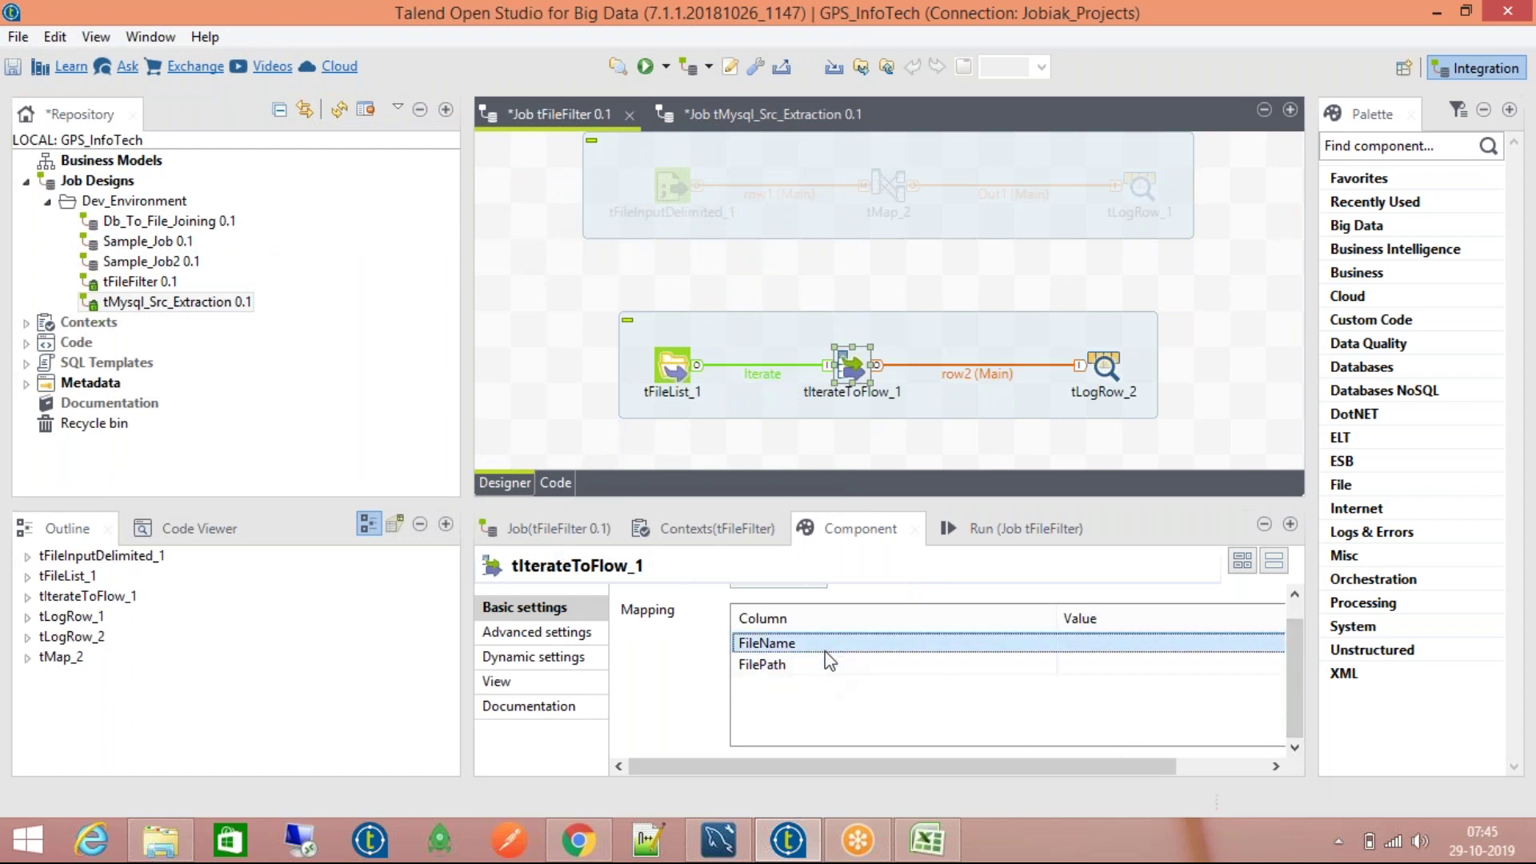
{"action": "left_click", "coordinate": [830, 643]}
{"action": "left_click", "coordinate": [830, 672]}
{"action": "left_click", "coordinate": [831, 640], "text": "shift"}
{"action": "left_click", "coordinate": [826, 672]}
{"action": "left_click", "coordinate": [823, 645]}
{"action": "left_click", "coordinate": [827, 668]}
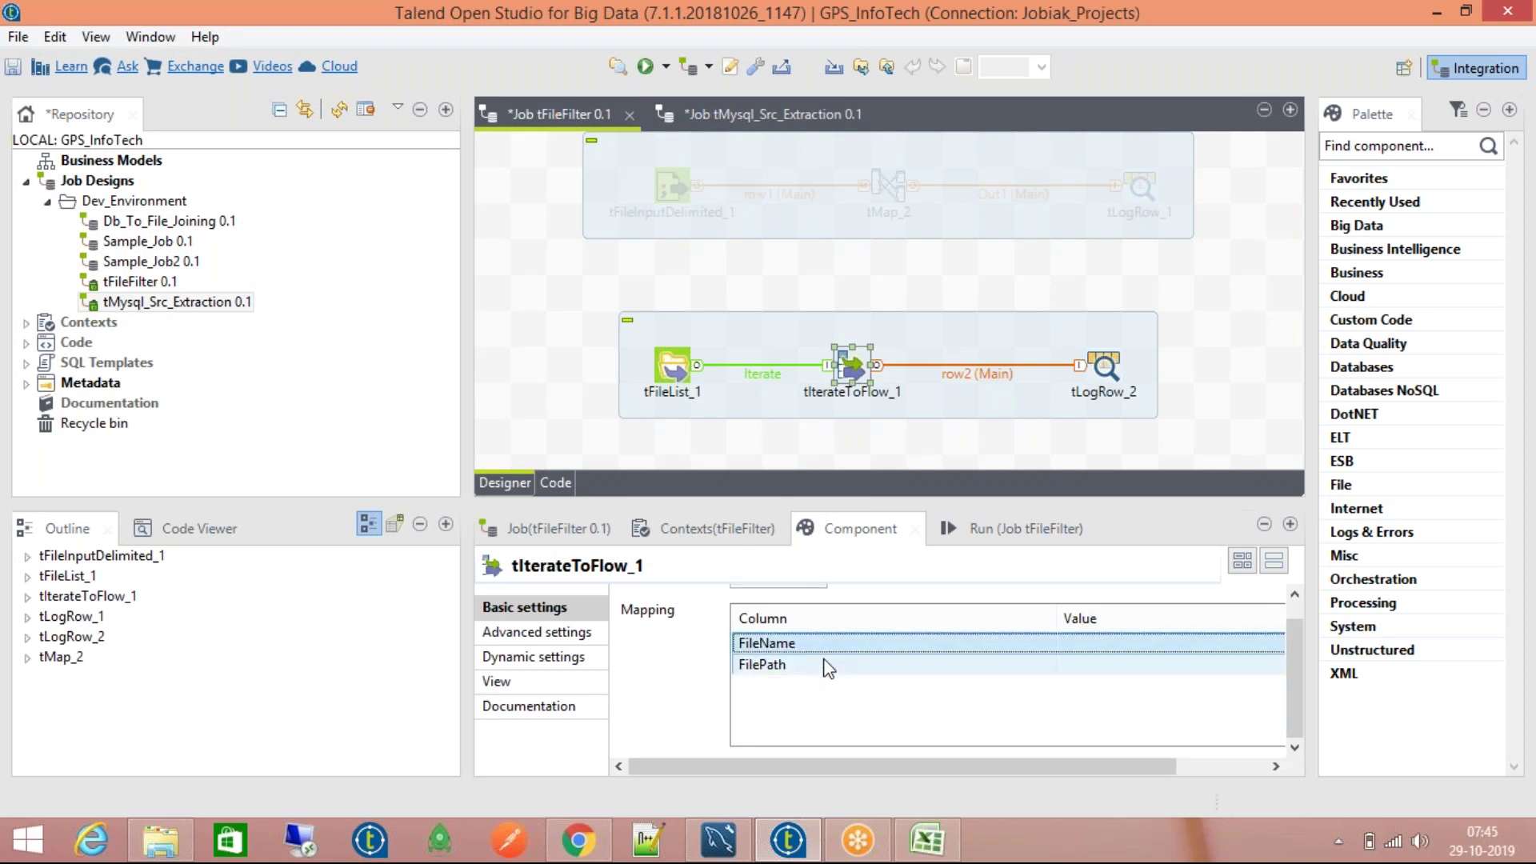
{"action": "left_click", "coordinate": [576, 632]}
{"action": "left_click", "coordinate": [570, 607]}
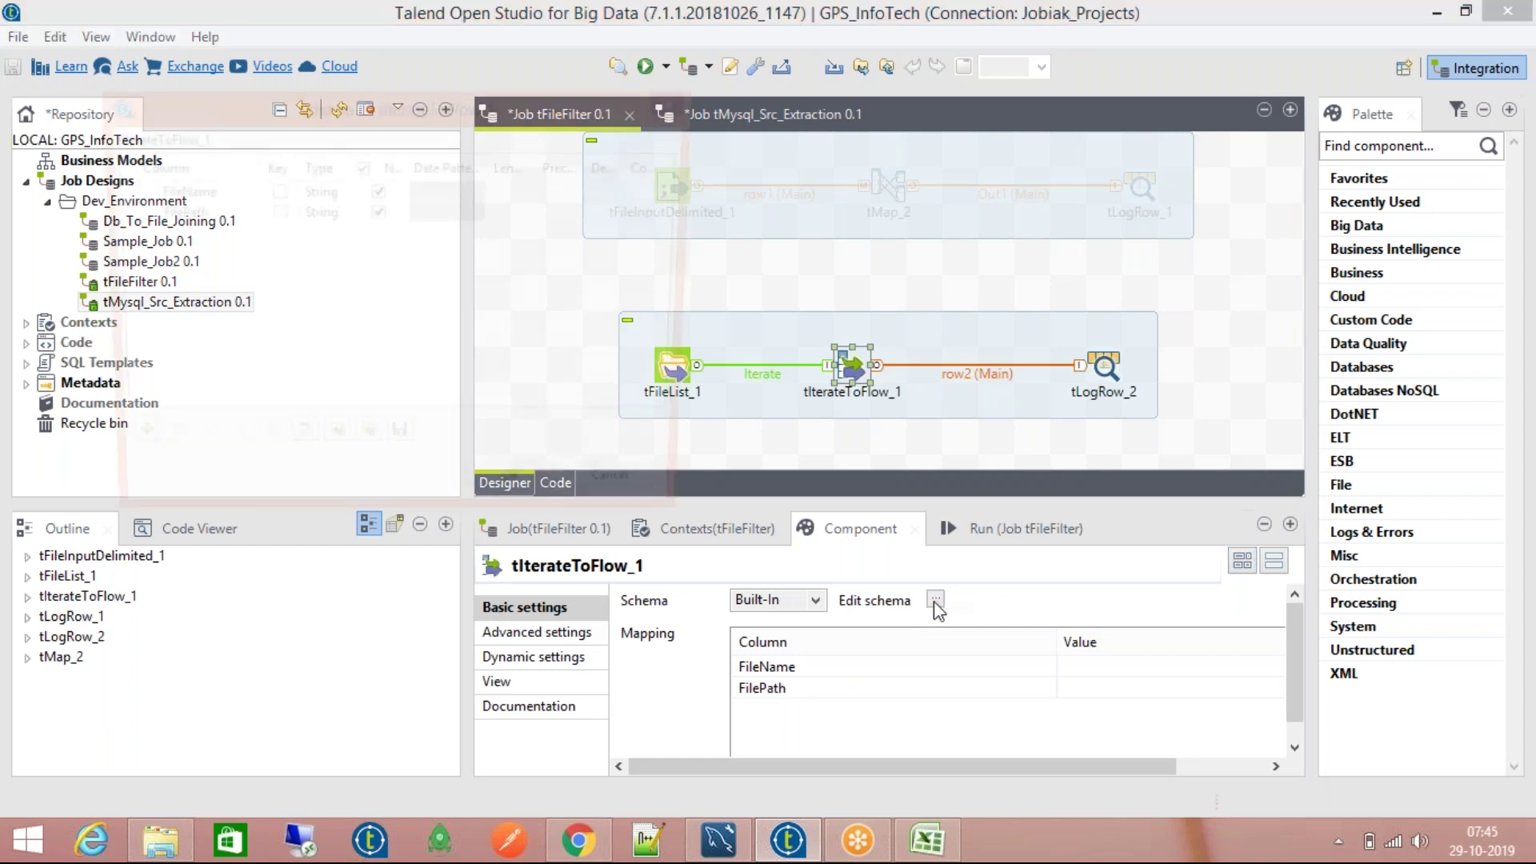
{"action": "left_click", "coordinate": [935, 601]}
{"action": "left_click", "coordinate": [499, 504]}
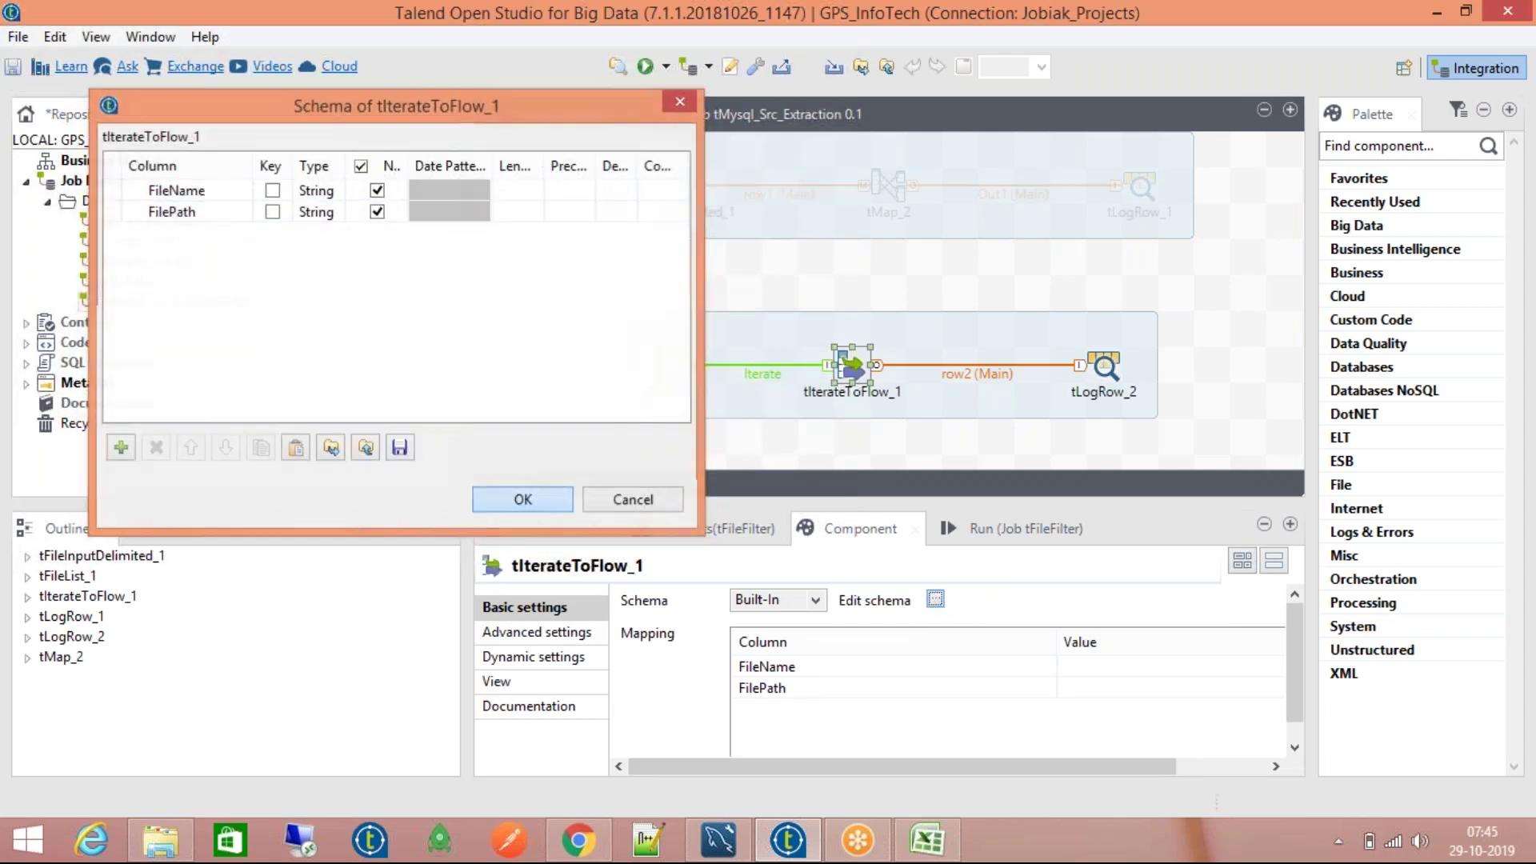
Step: Add a third String column named DirectoryName to the tIterateToFlow_1 schema
{"action": "left_click", "coordinate": [935, 601]}
{"action": "left_click", "coordinate": [62, 389]}
{"action": "left_click", "coordinate": [100, 174]}
{"action": "left_click", "coordinate": [100, 174]}
{"action": "type", "text": "Di"}
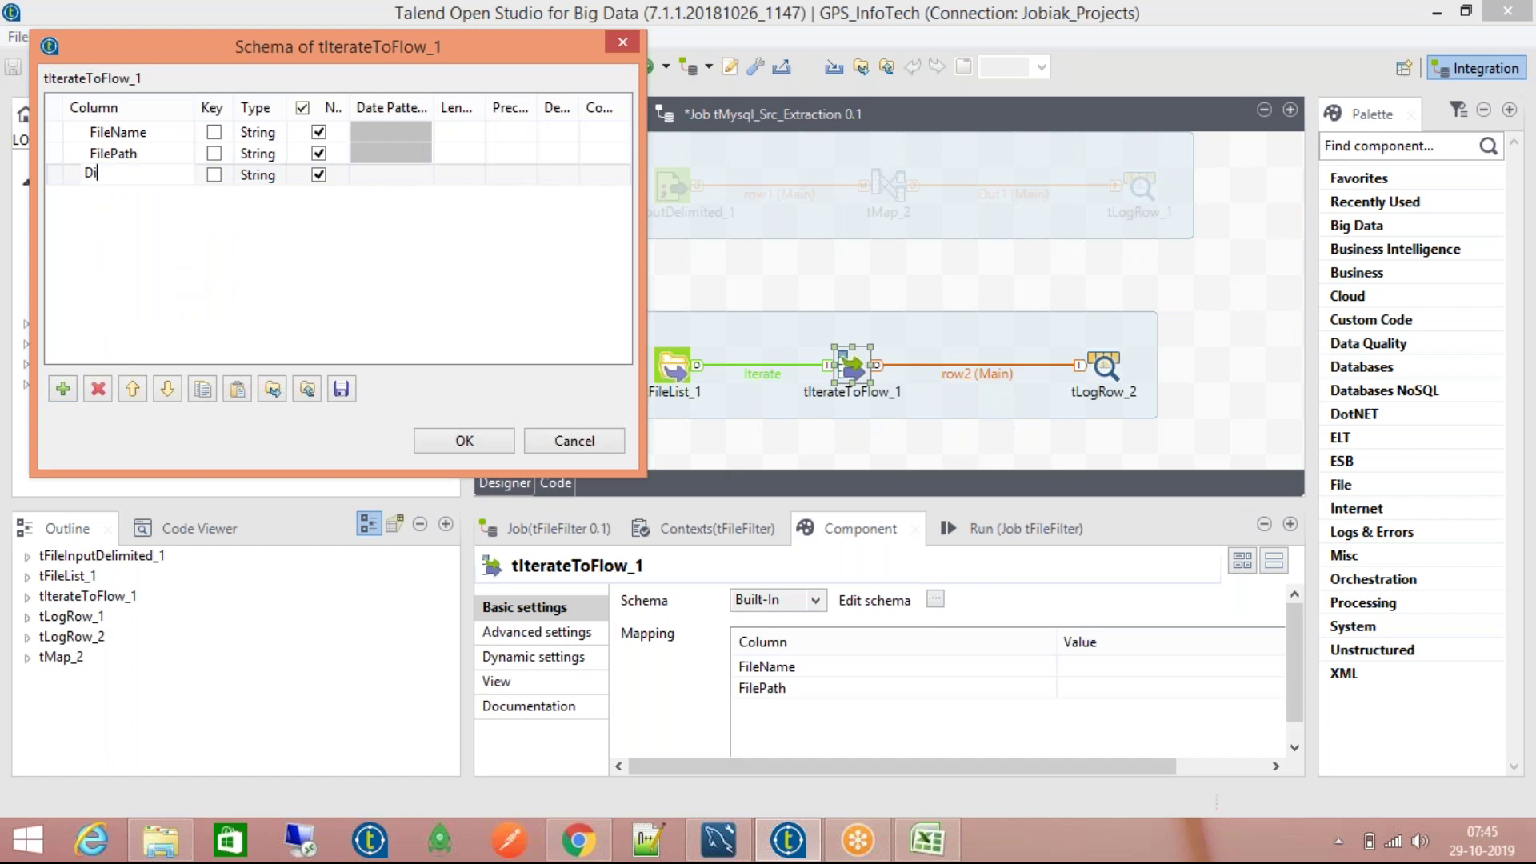
{"action": "type", "text": "rectoryName"}
{"action": "key", "text": "Return"}
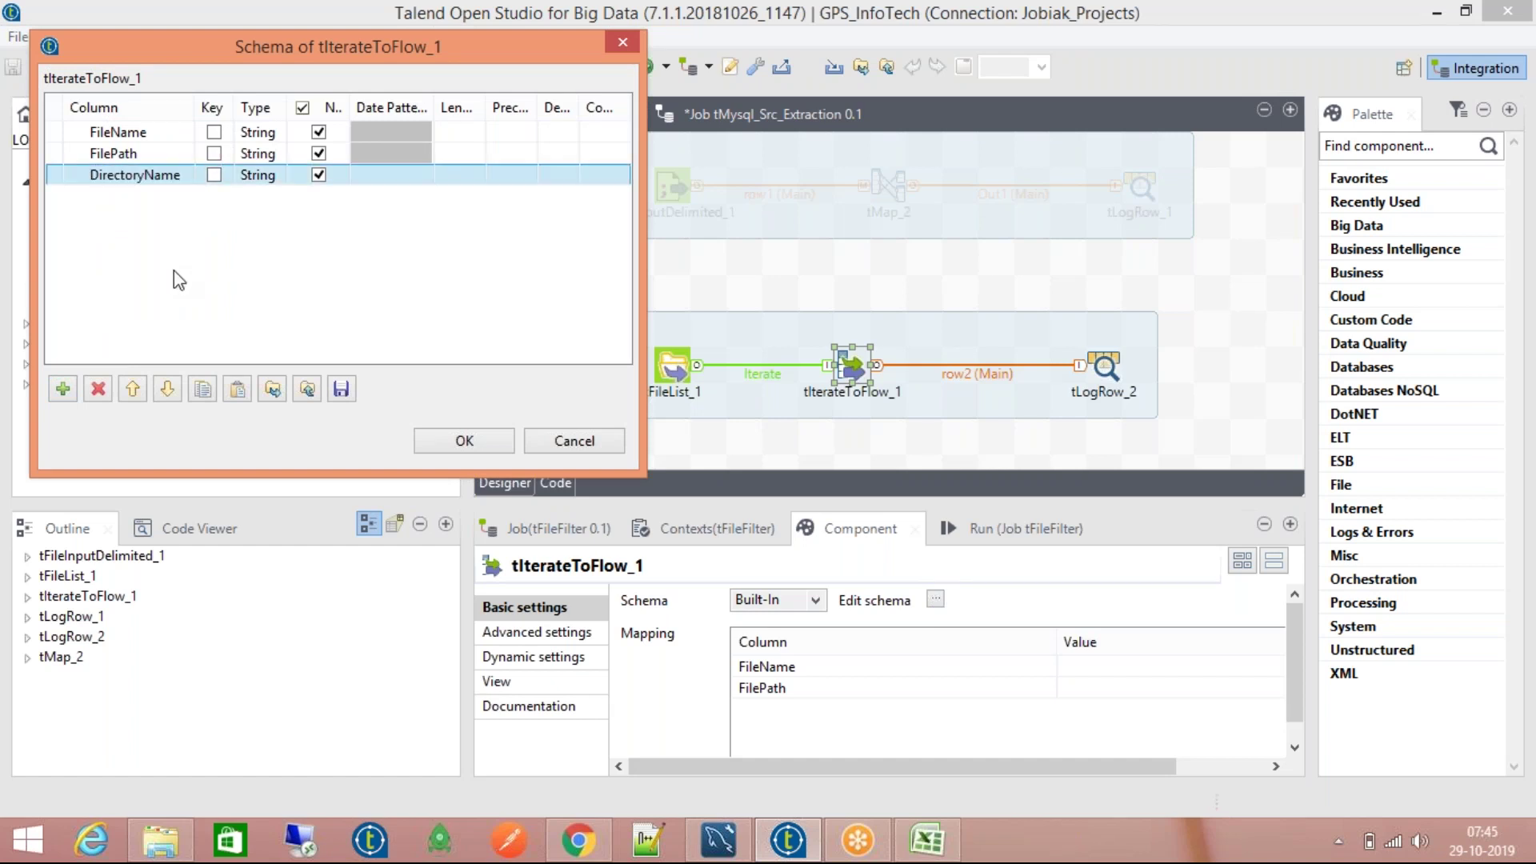
Step: Accept the edited schema with its changes propagated, and save the tFileFilter job
{"action": "left_click", "coordinate": [440, 446]}
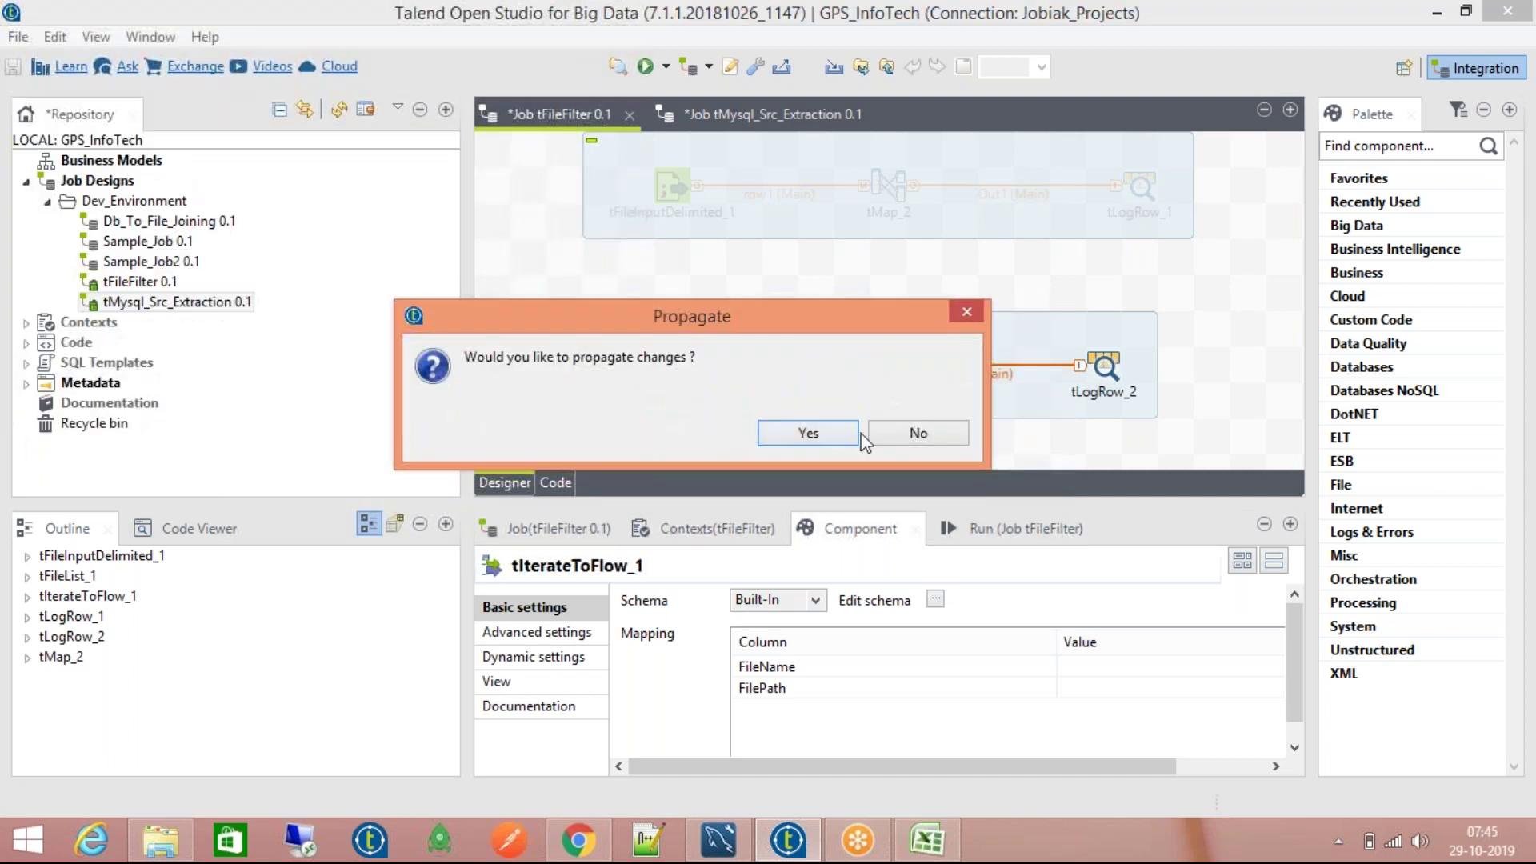
{"action": "left_click", "coordinate": [833, 431]}
{"action": "key", "text": "ctrl+s"}
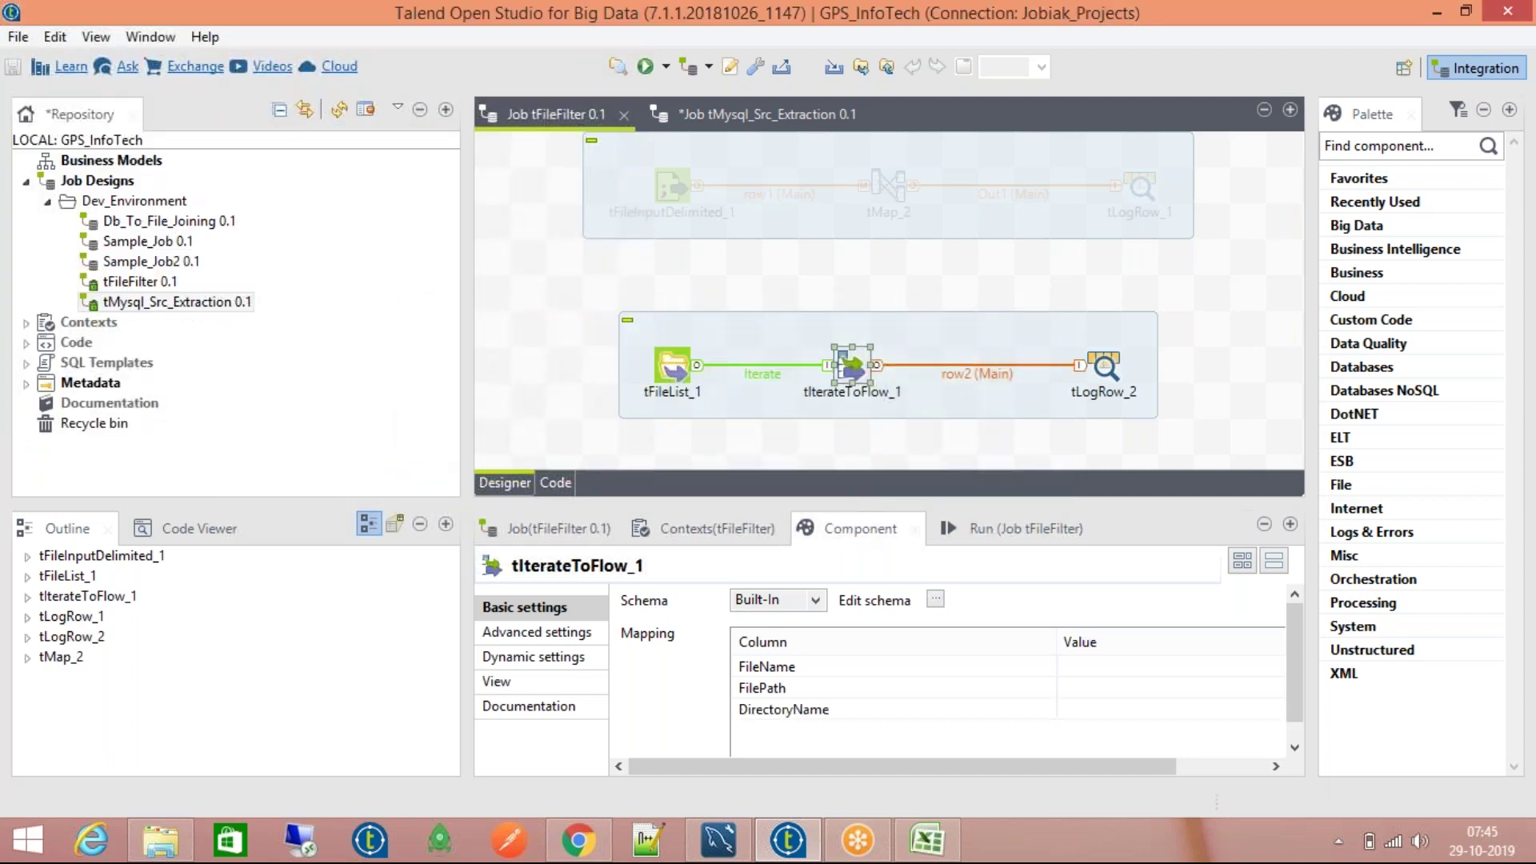
Step: Move the tFileList_1 subjob slightly upward on the canvas and enlarge the component settings area beneath it
{"action": "left_click", "coordinate": [1069, 666]}
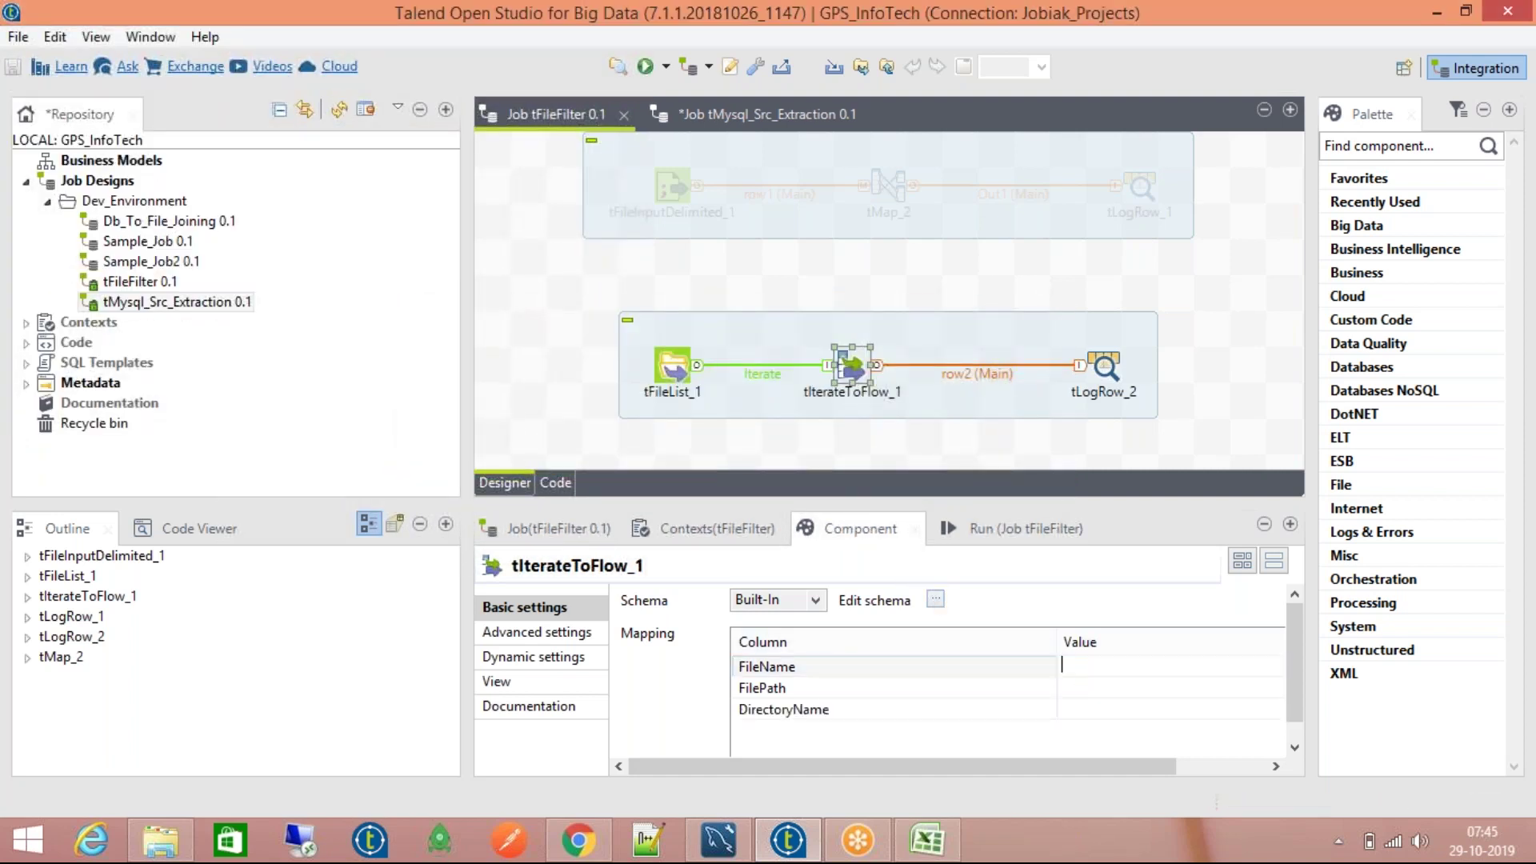
{"action": "left_click_drag", "start_coordinate": [1044, 761], "coordinate": [1202, 781]}
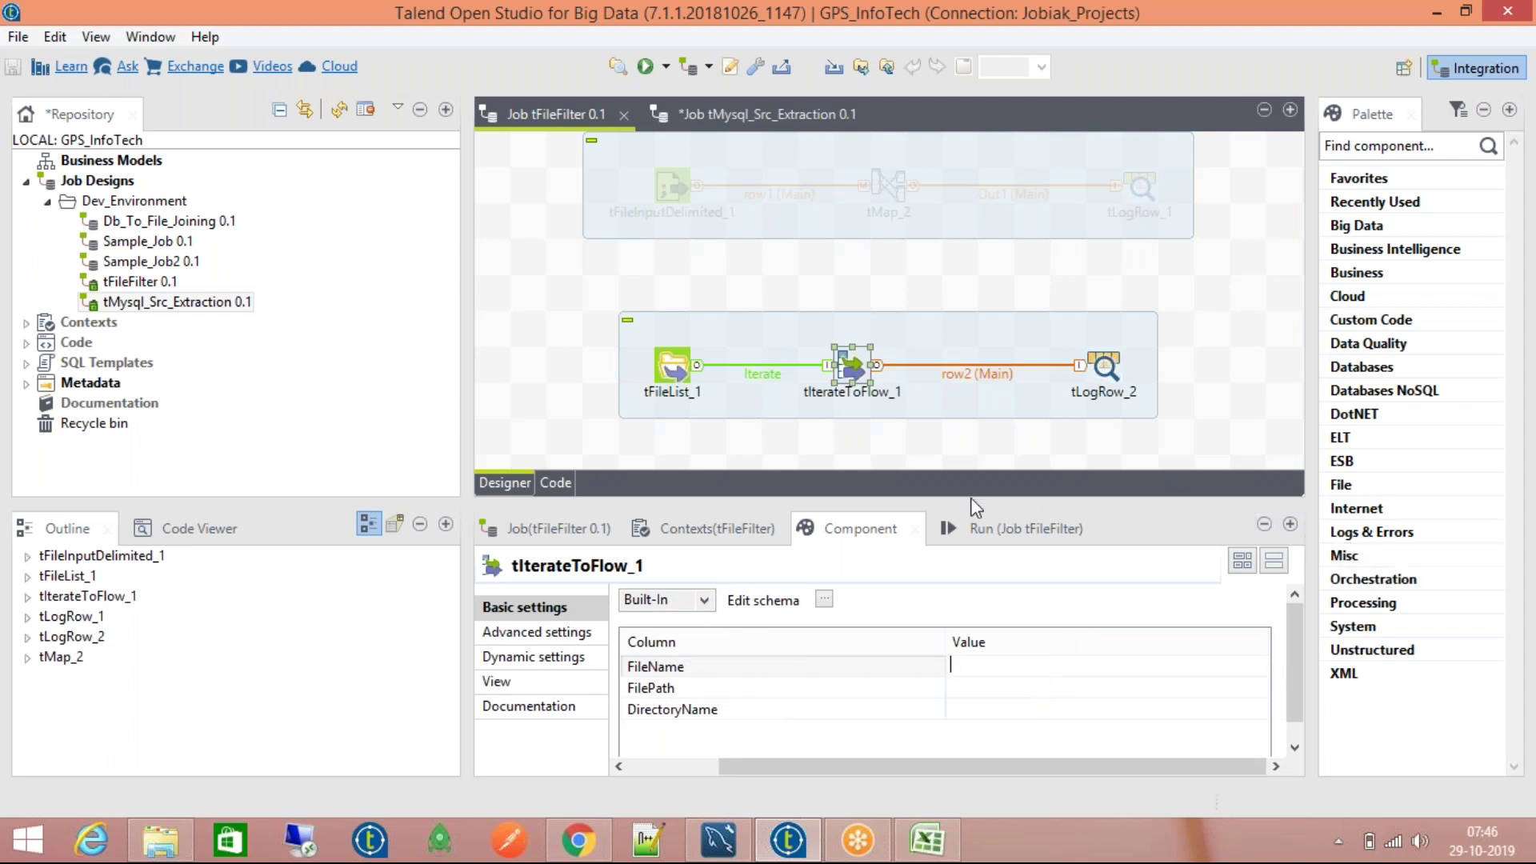
{"action": "left_click_drag", "start_coordinate": [947, 323], "coordinate": [947, 286]}
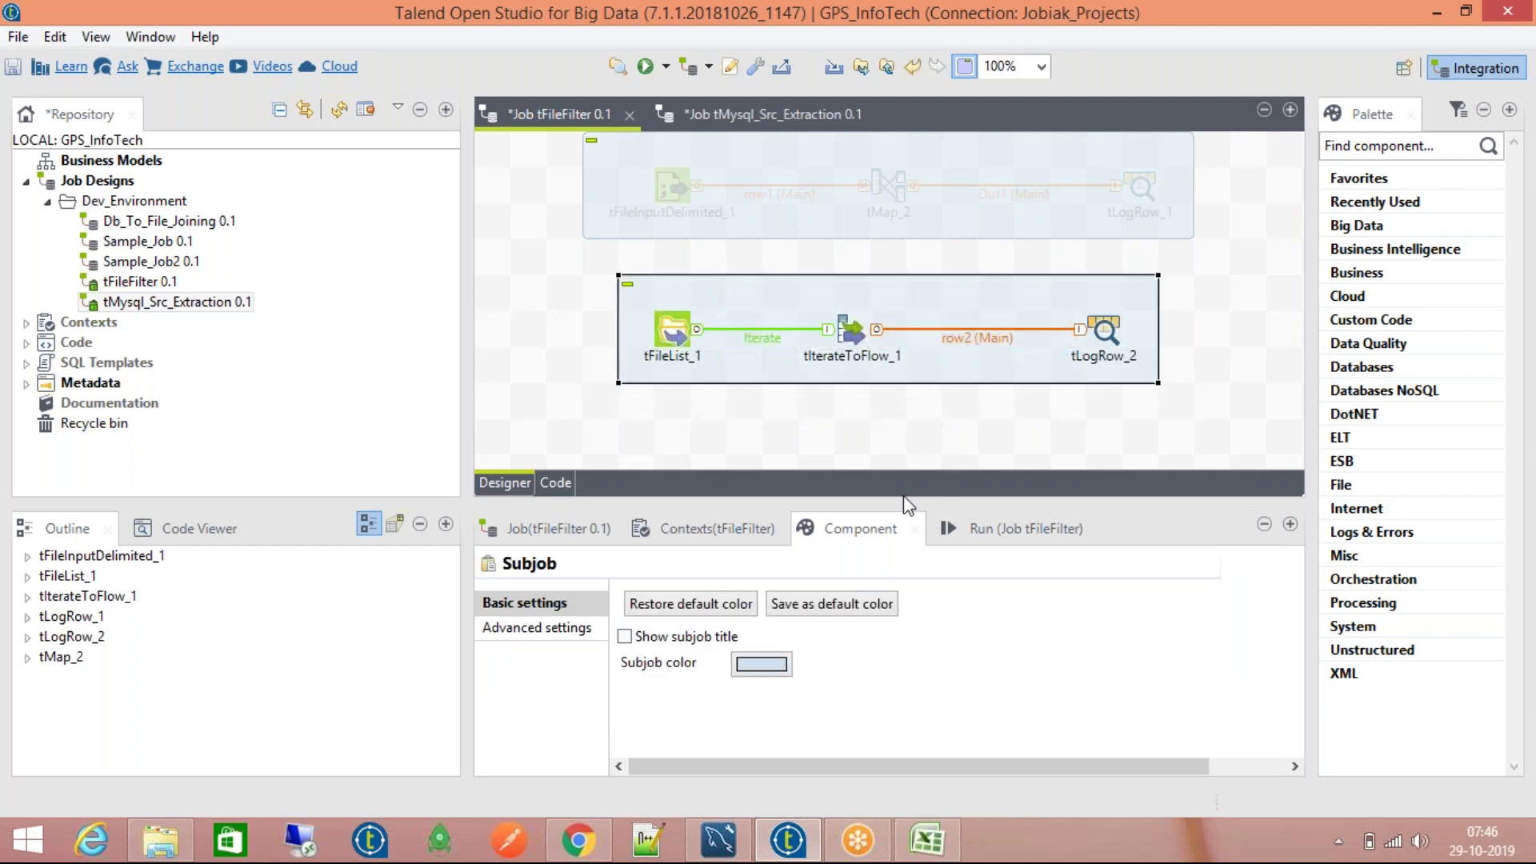
{"action": "left_click_drag", "start_coordinate": [904, 506], "coordinate": [905, 450]}
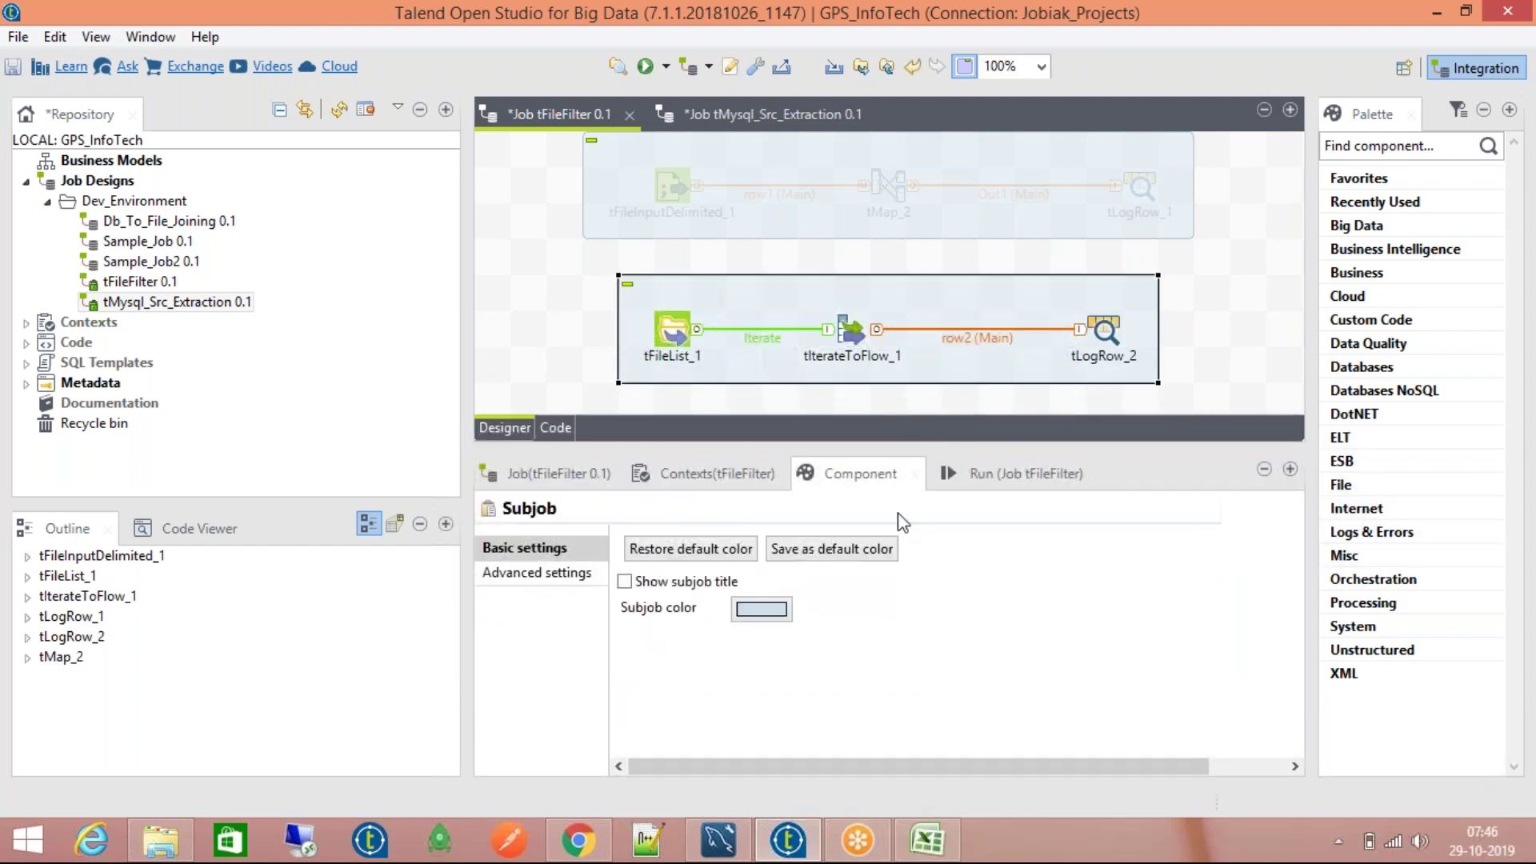
Step: Check the tIterateToFlow_1 column mapping and the basic settings of tFileList_1
{"action": "left_click", "coordinate": [854, 352]}
{"action": "left_click", "coordinate": [1053, 606]}
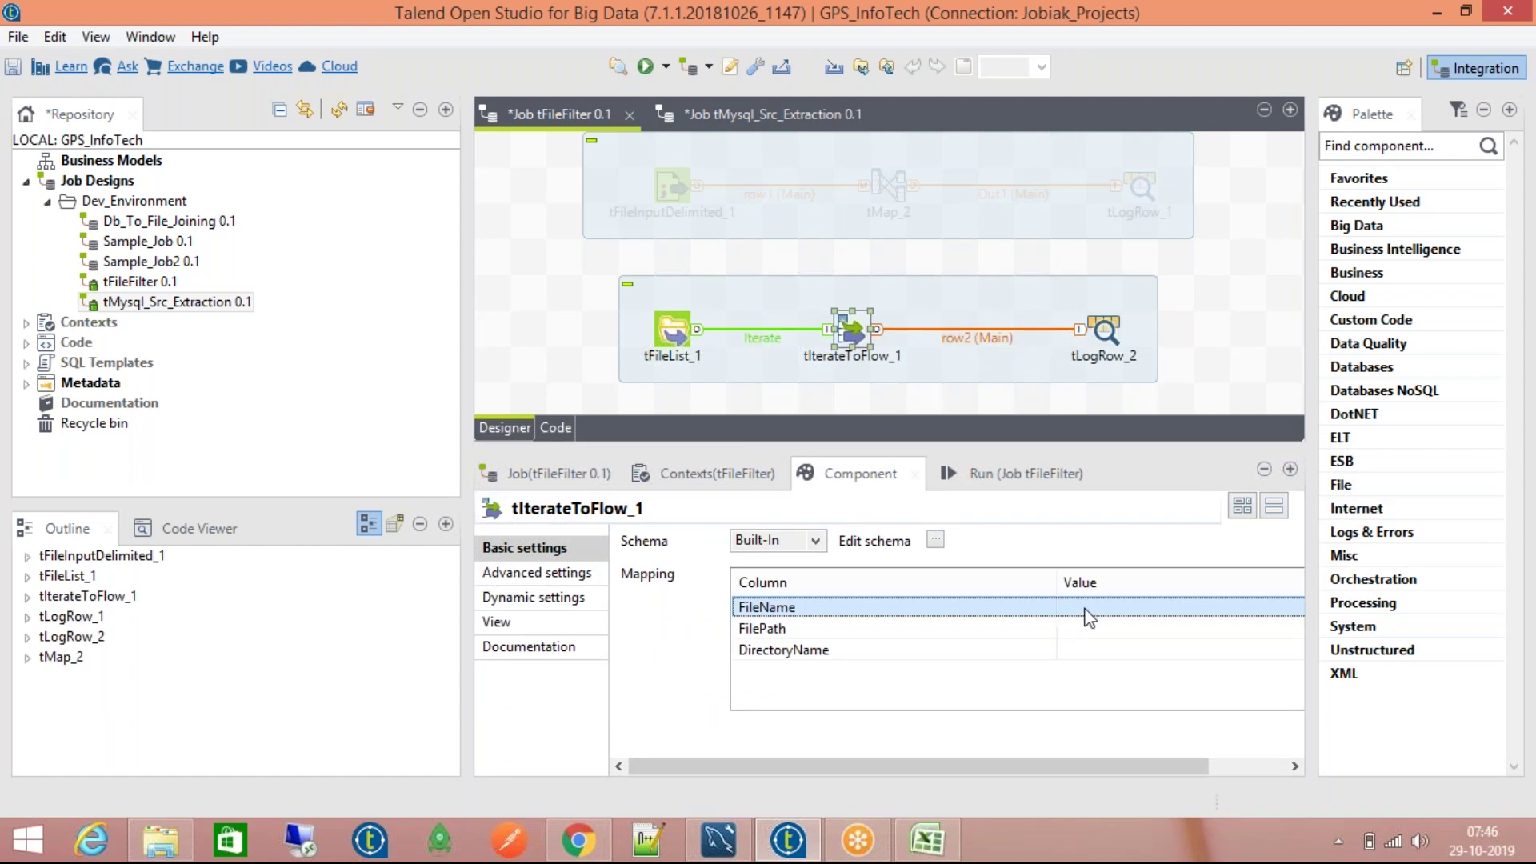
{"action": "left_click", "coordinate": [1083, 608]}
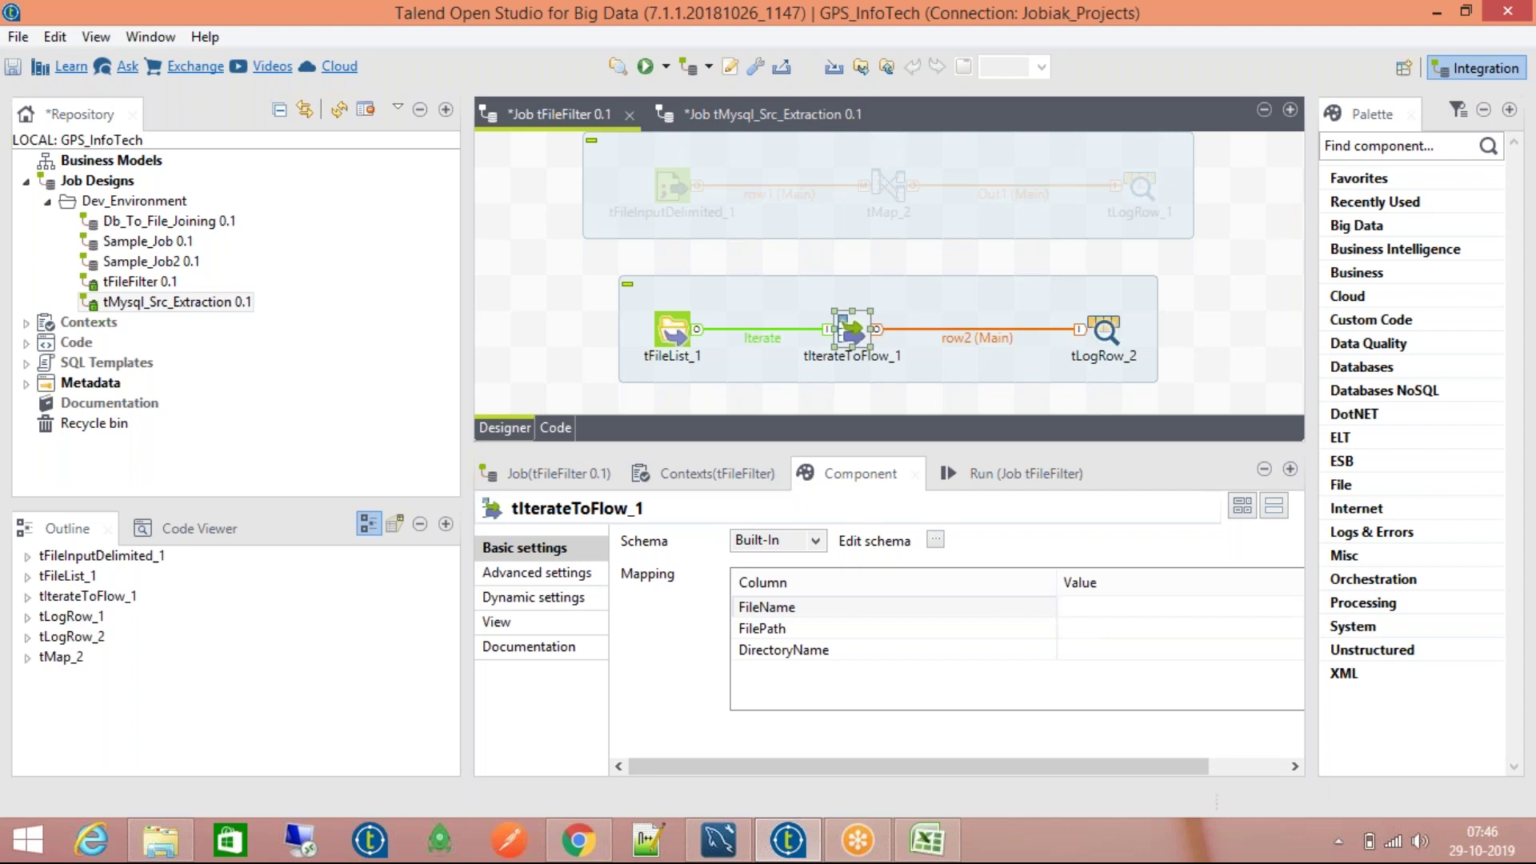
{"action": "left_click", "coordinate": [660, 325]}
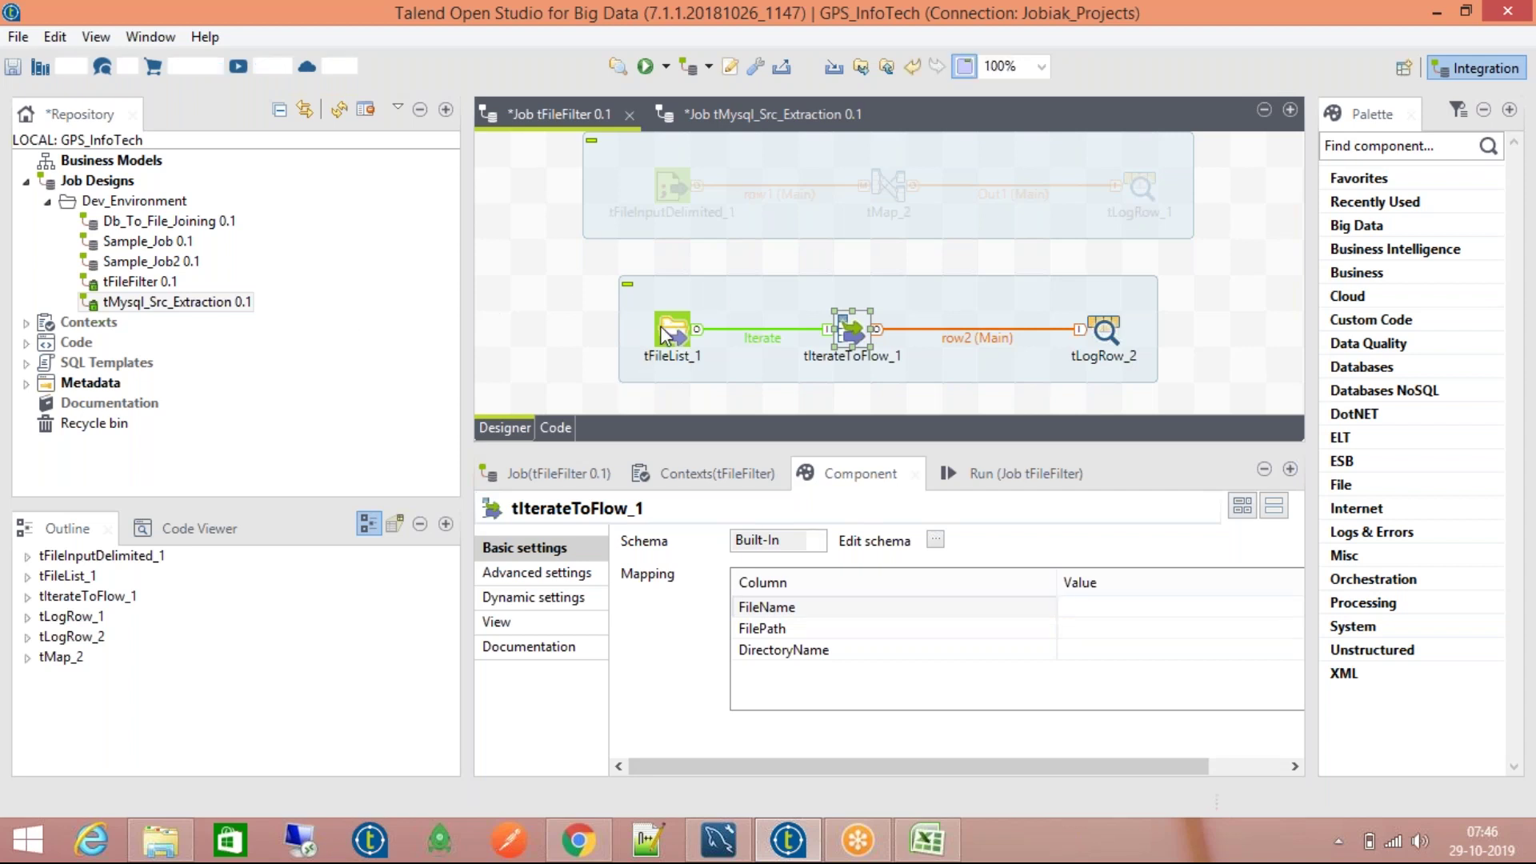
{"action": "left_click", "coordinate": [660, 324]}
{"action": "mouse_move", "coordinate": [1289, 603]}
{"action": "left_mouse_down"}
{"action": "mouse_move", "coordinate": [1285, 726]}
{"action": "mouse_move", "coordinate": [1289, 603]}
{"action": "left_mouse_up"}
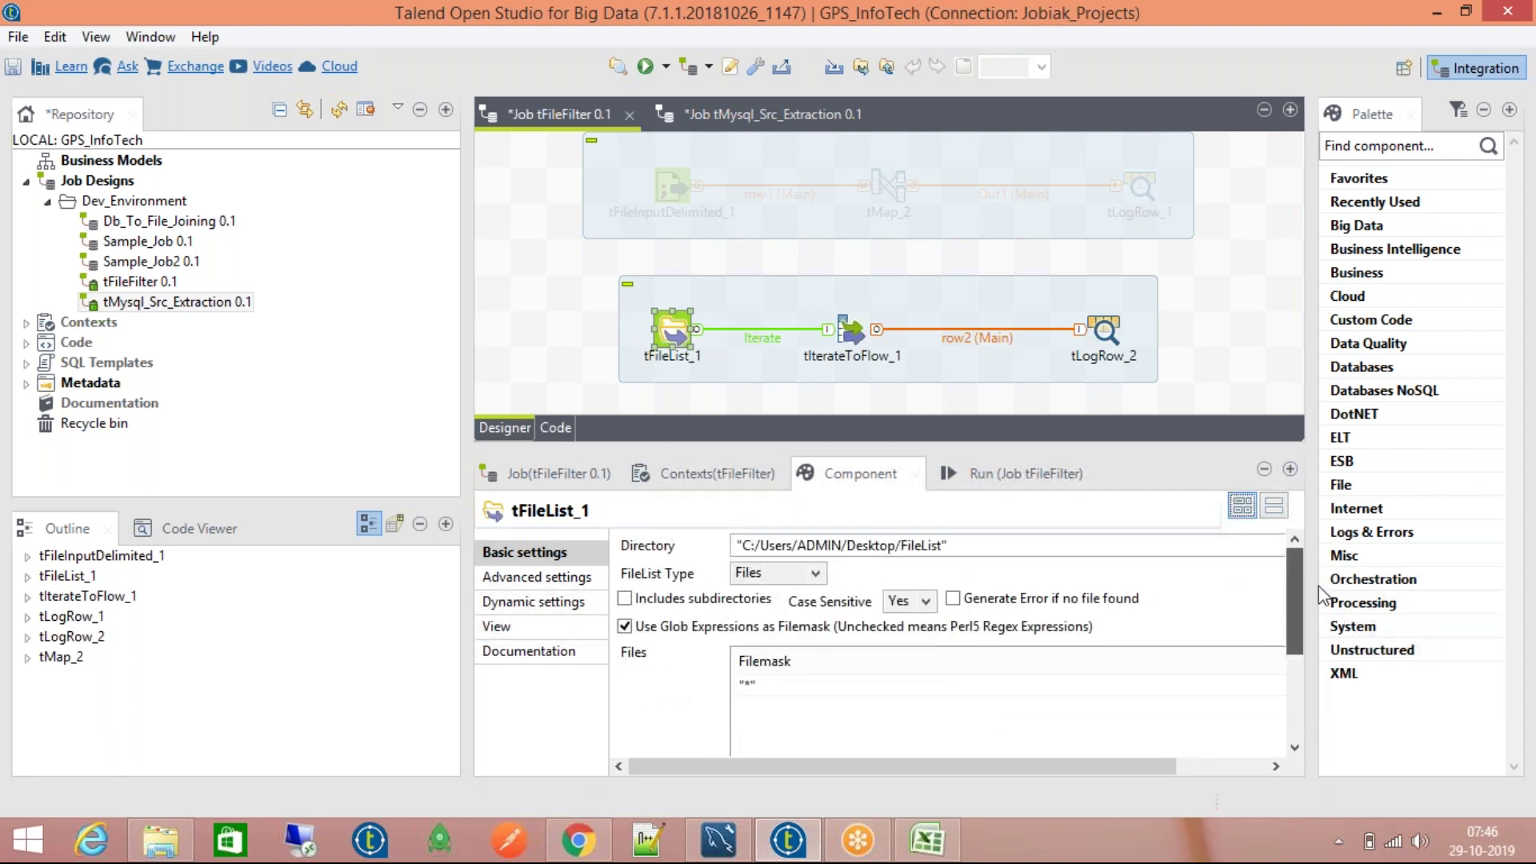
{"action": "left_click_drag", "start_coordinate": [1011, 771], "coordinate": [926, 764]}
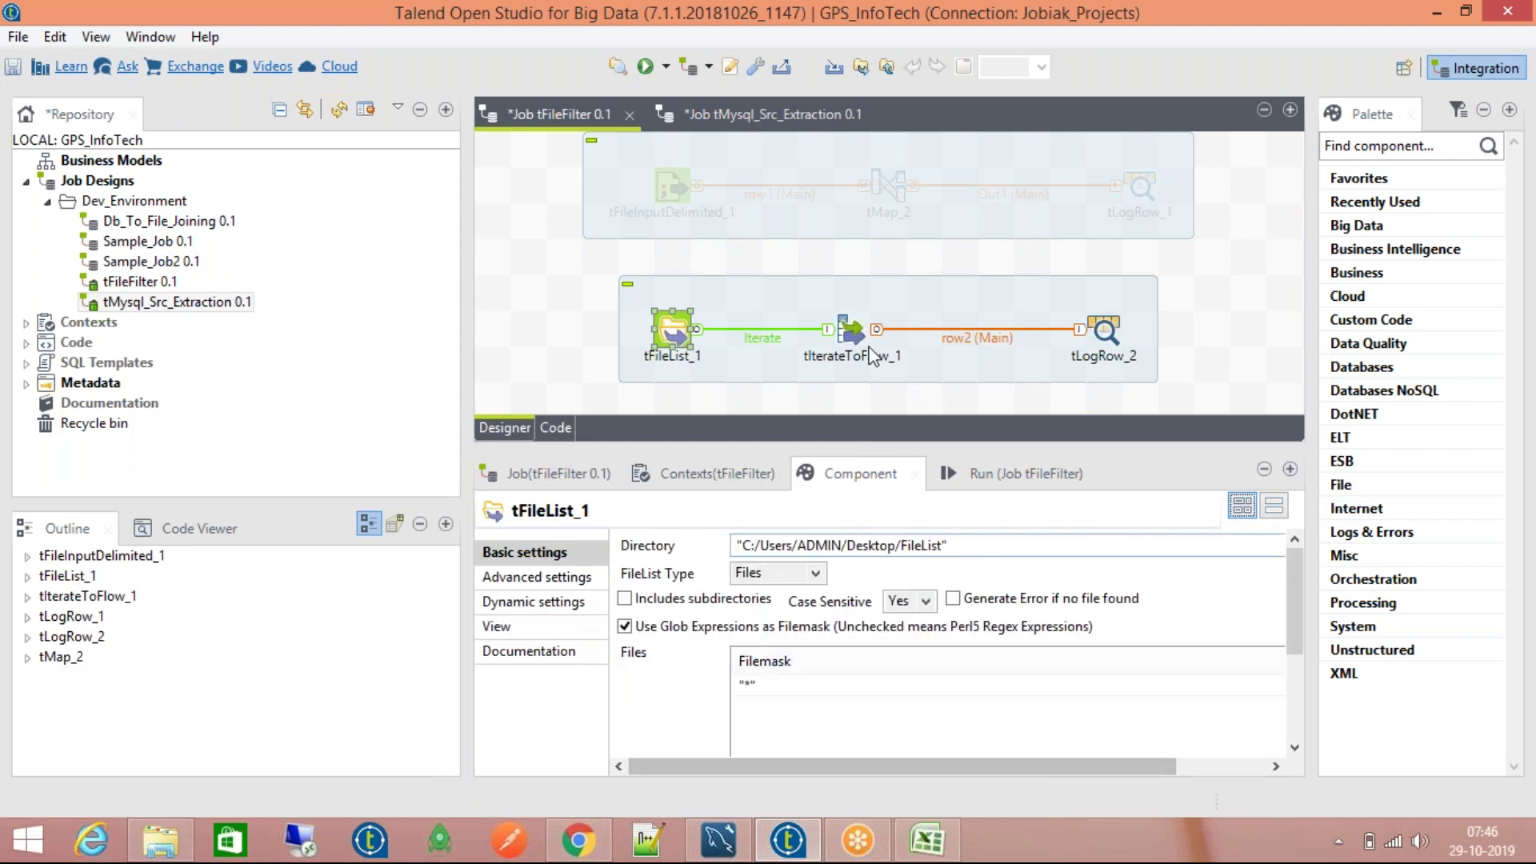
Step: Map the FileName column of tIterateToFlow_1 to the global variable tFileList_1.CURRENT_FILE
{"action": "left_click", "coordinate": [853, 331]}
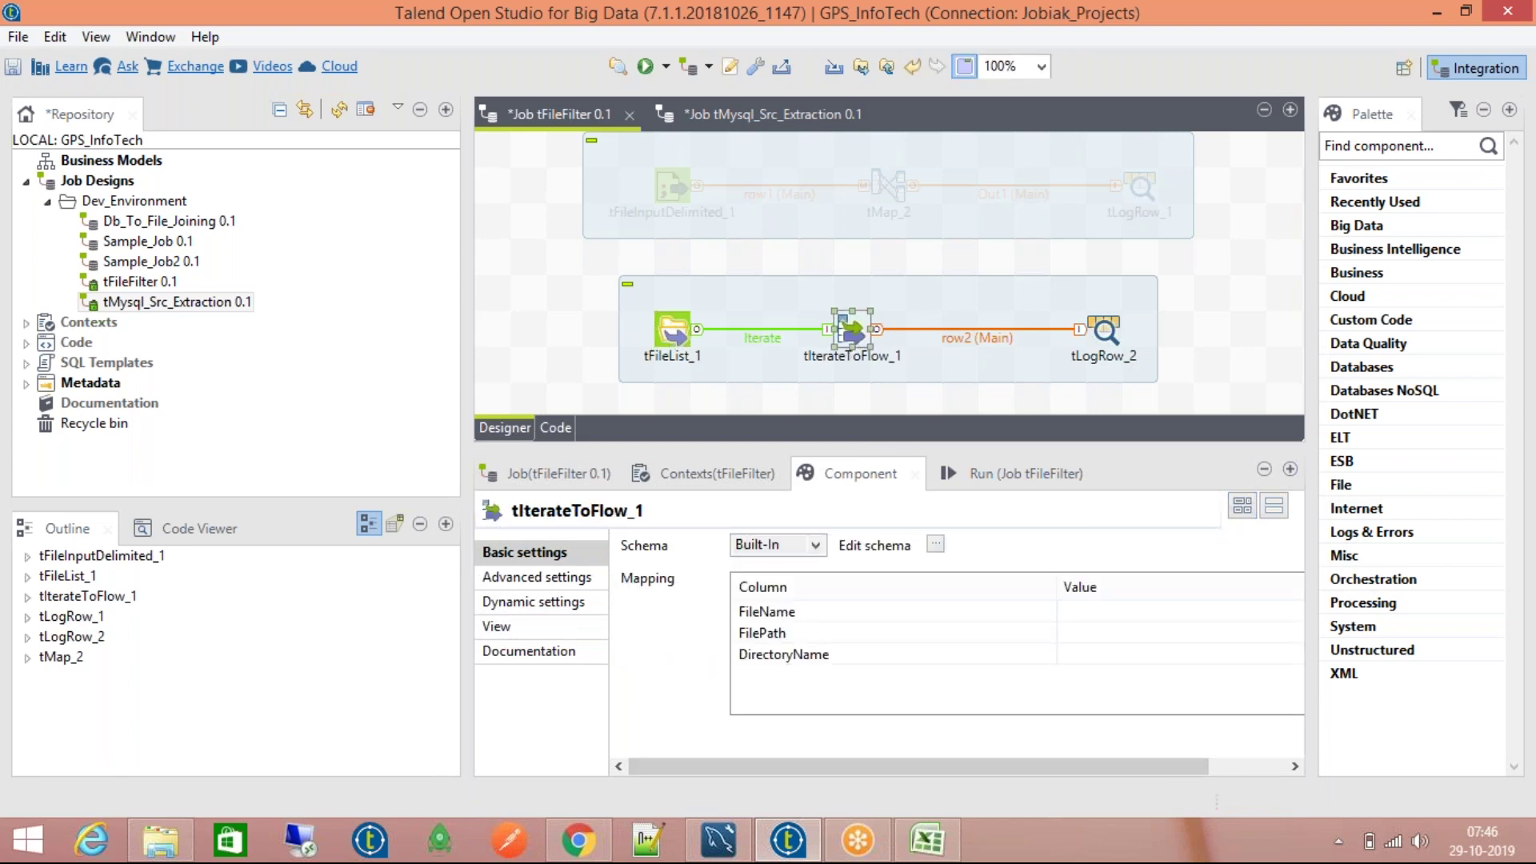
{"action": "left_click", "coordinate": [1064, 611]}
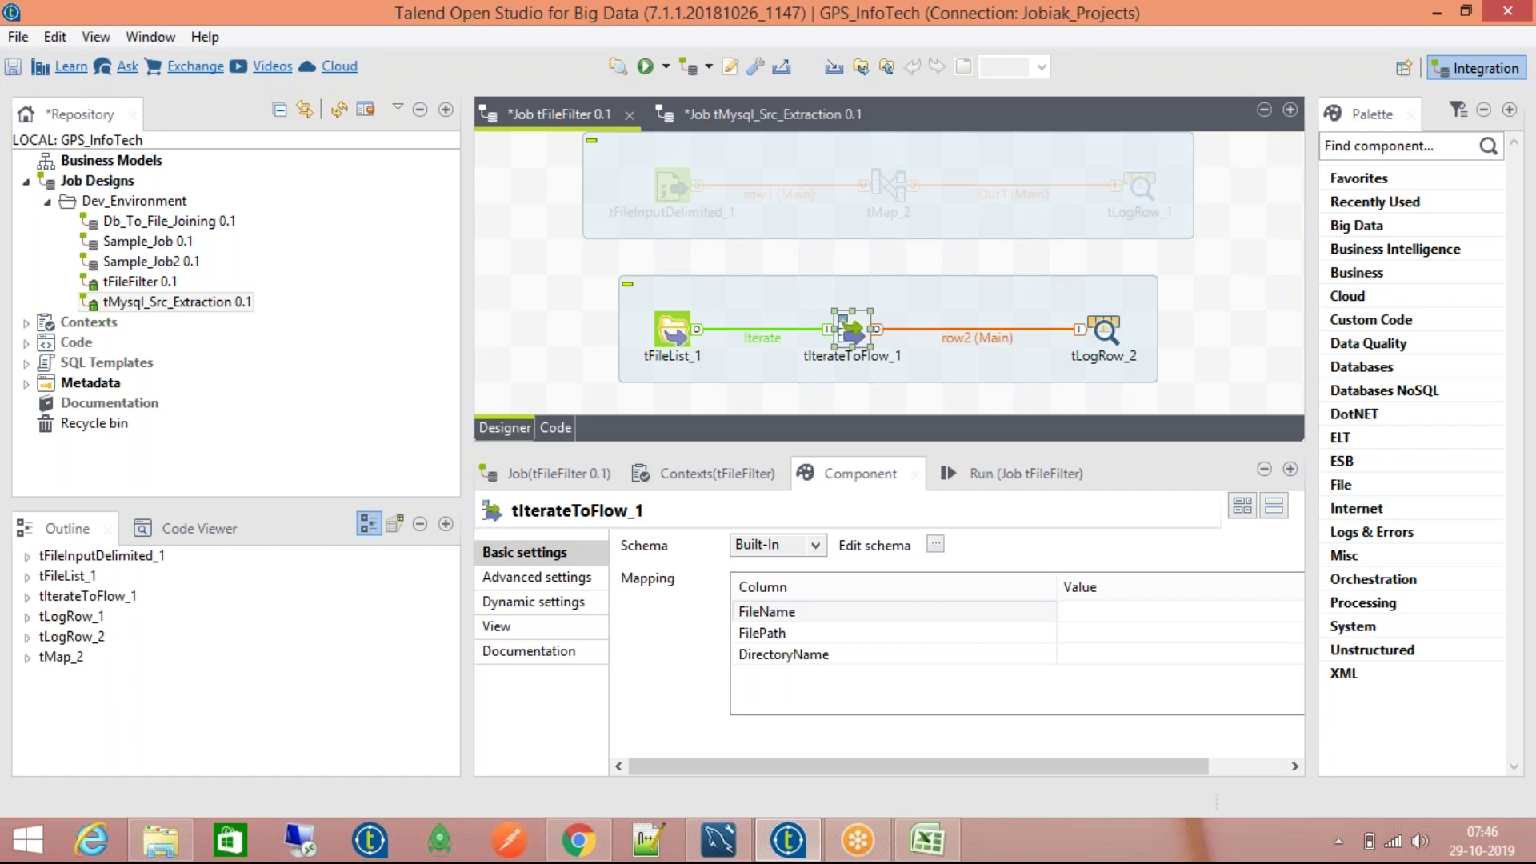
{"action": "left_click", "coordinate": [1192, 607]}
{"action": "left_click", "coordinate": [1150, 608]}
{"action": "key", "text": "ctrl+space"}
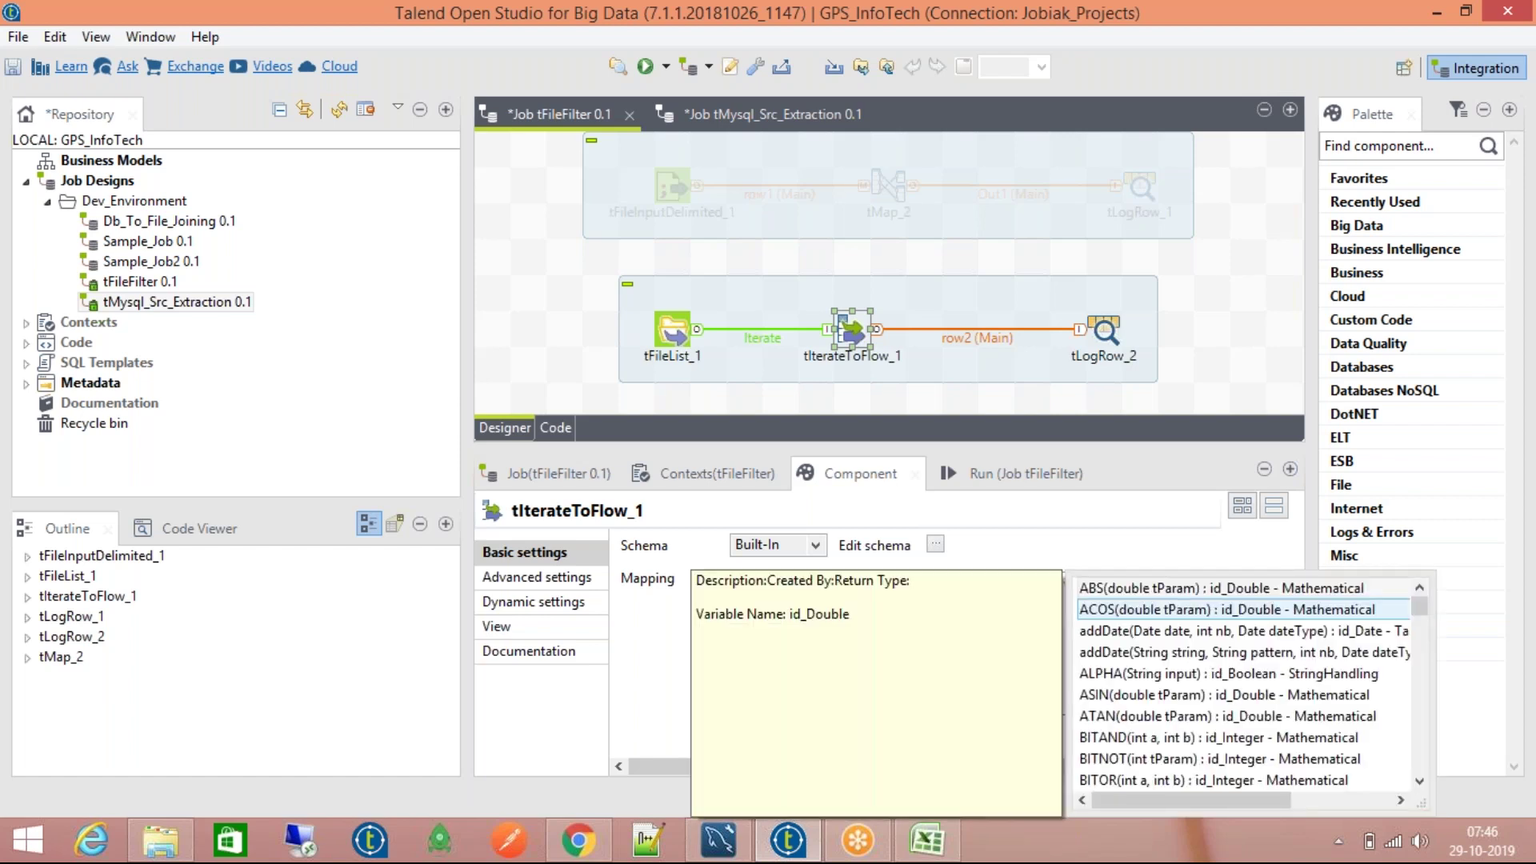
{"action": "type", "text": "tF"}
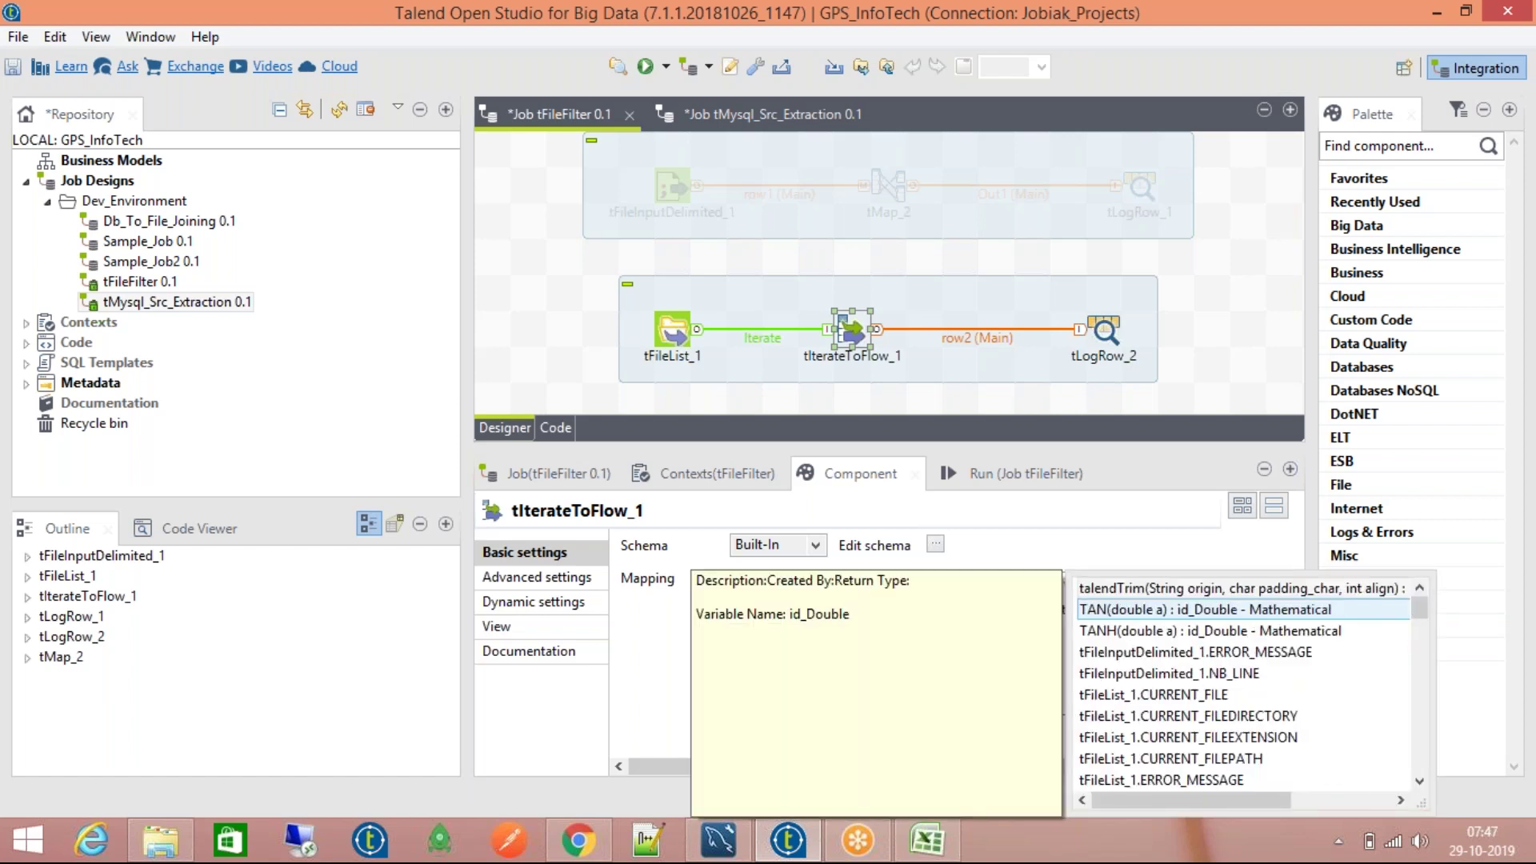
{"action": "type", "text": "ileL"}
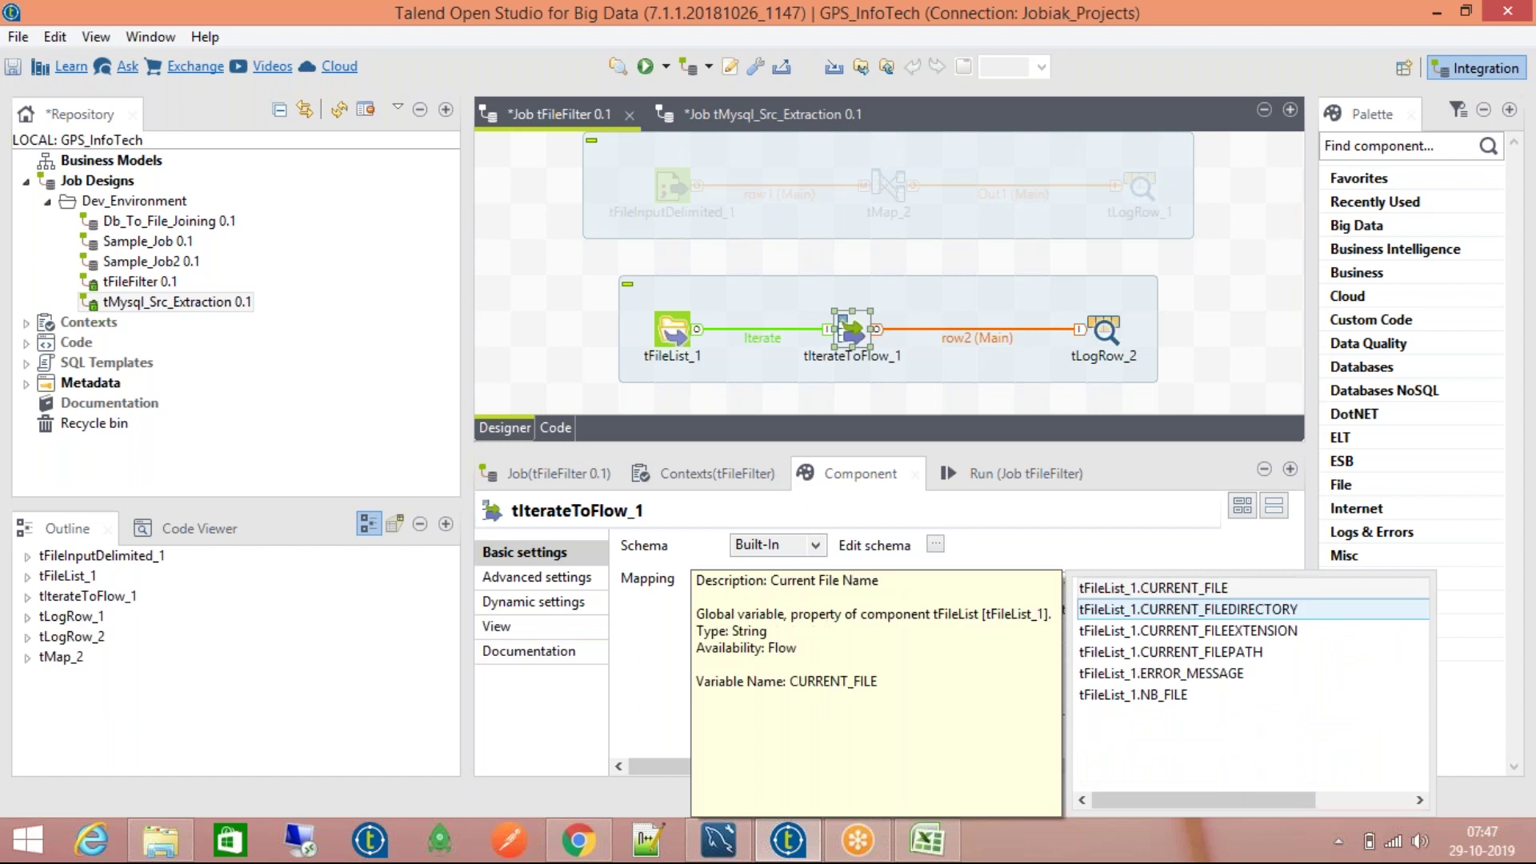
{"action": "key", "text": "Up"}
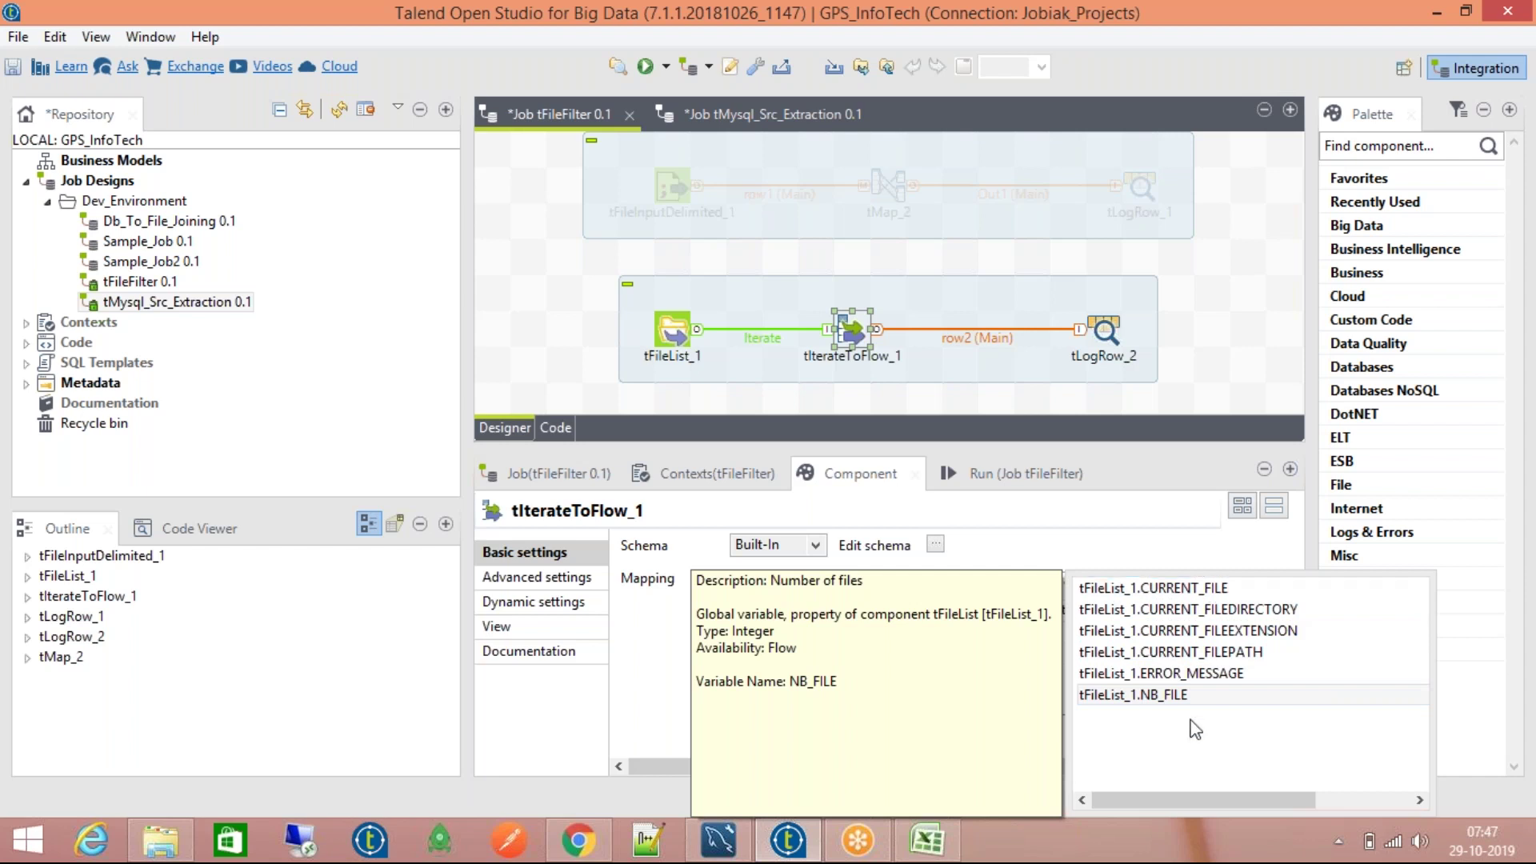
{"action": "left_click", "coordinate": [1218, 589]}
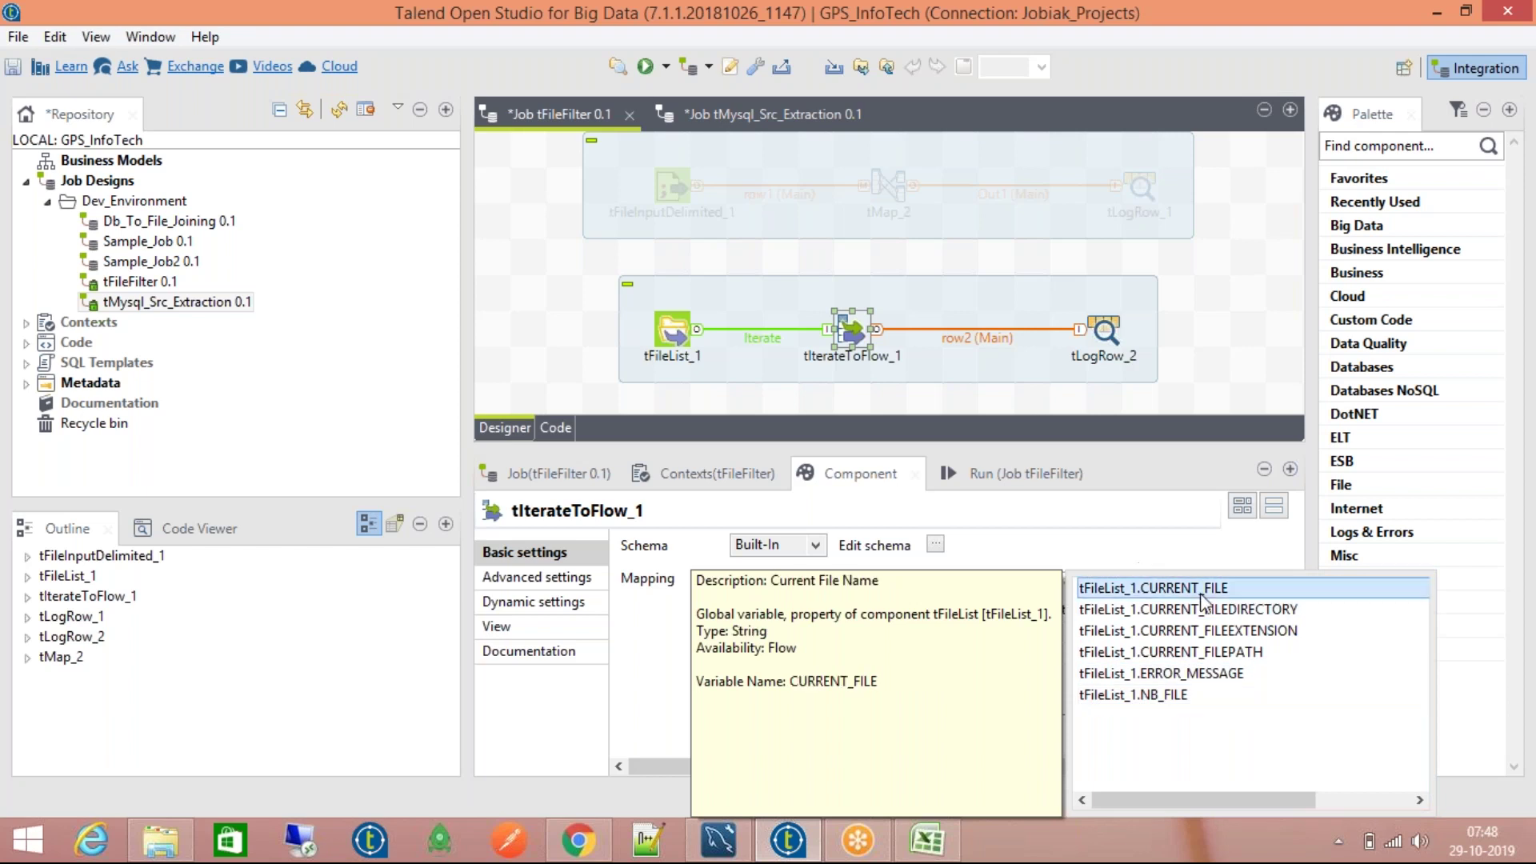
{"action": "double_click", "coordinate": [1231, 584]}
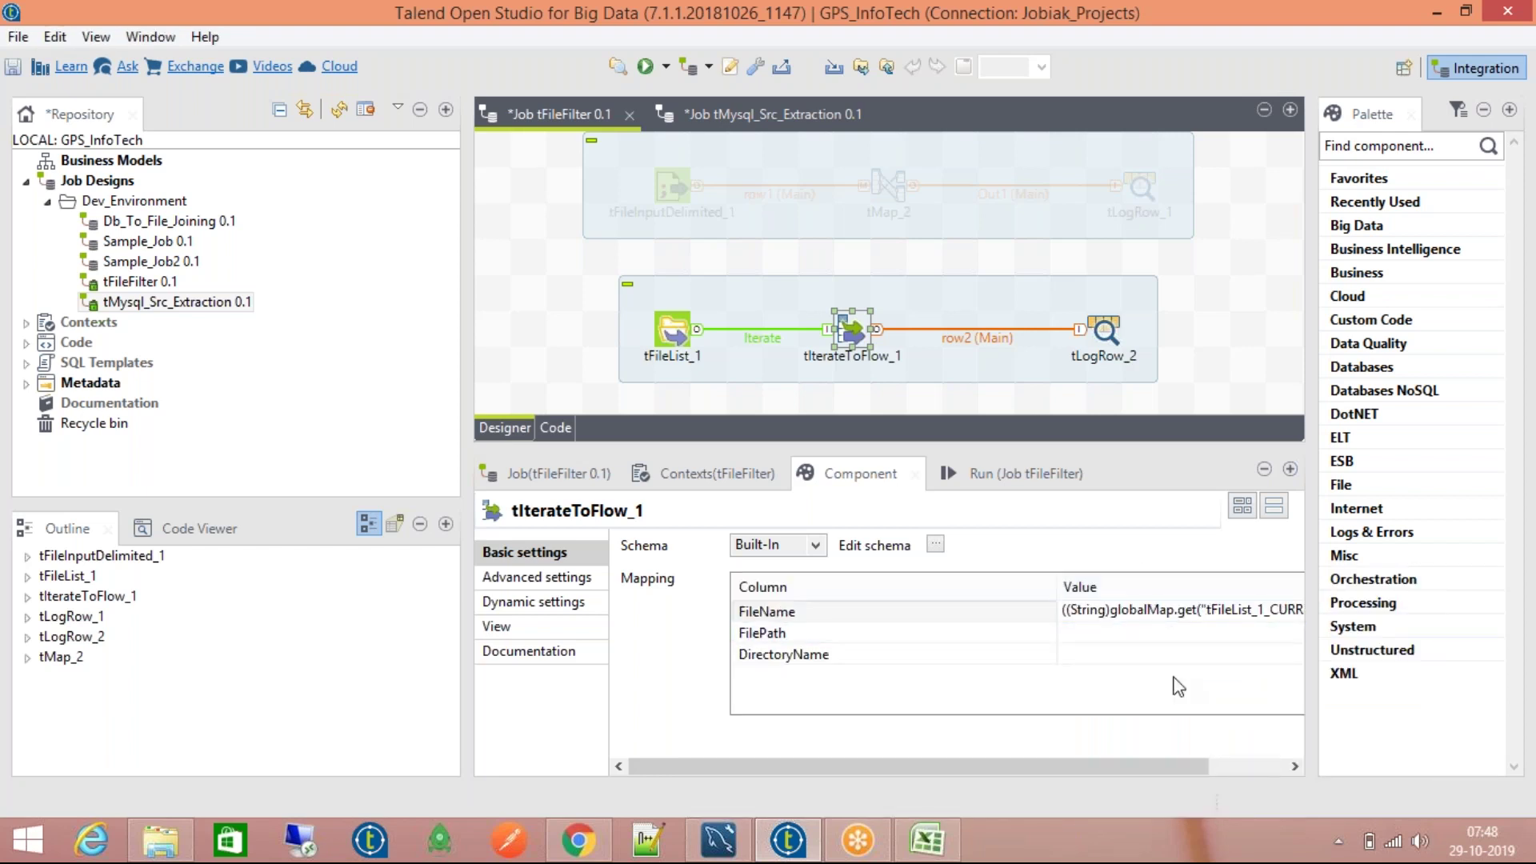
Step: Insert the variable tFileList_1.CURRENT_FILEDIRECTORY as the FilePath value and check the full expression
{"action": "left_click", "coordinate": [1172, 634]}
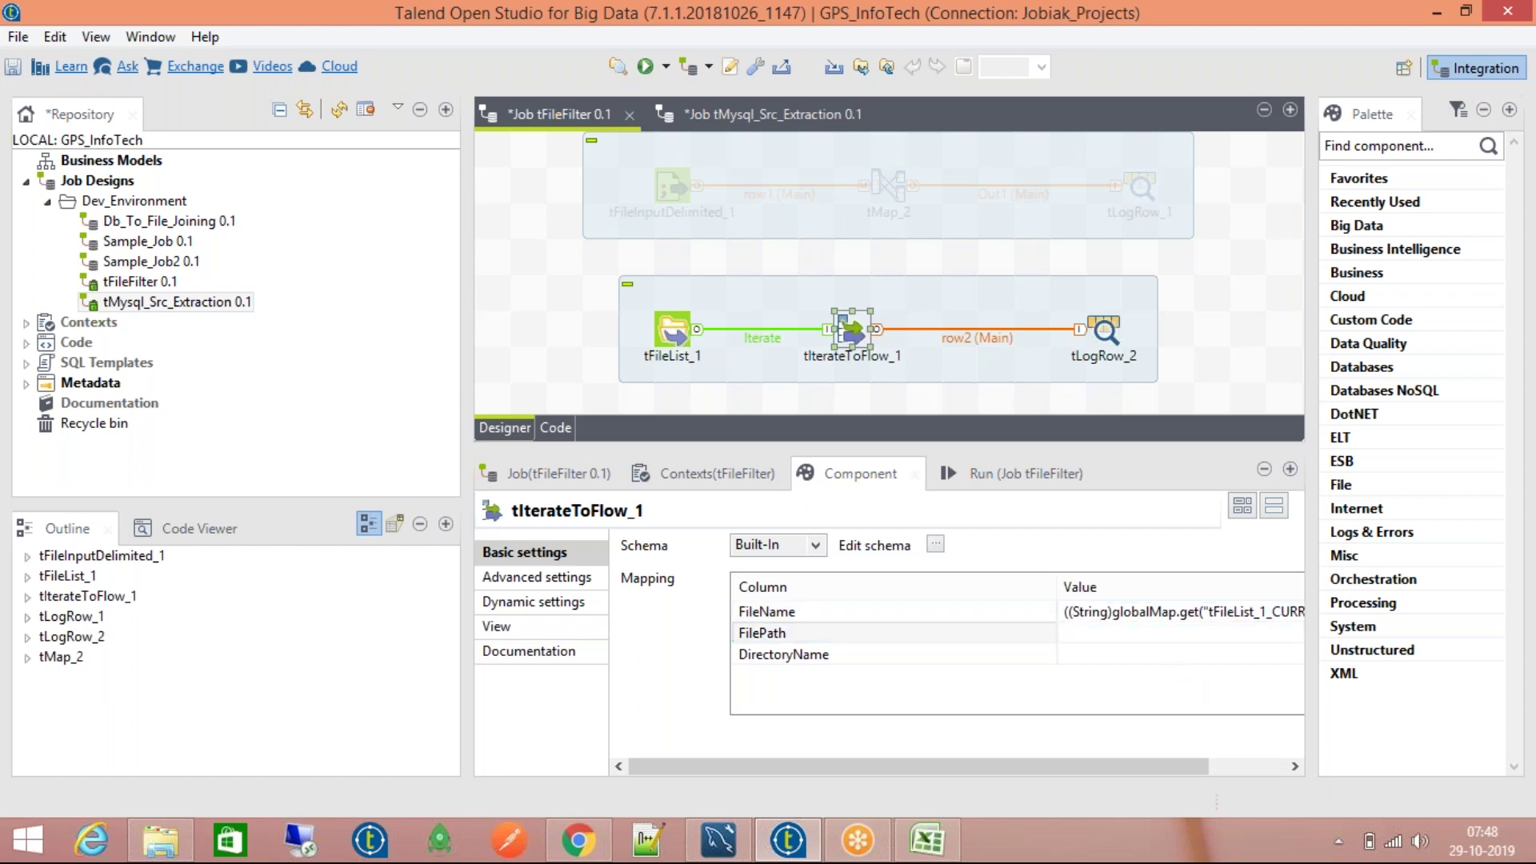
{"action": "key", "text": "ctrl+space"}
{"action": "scroll", "coordinate": [1253, 695], "scroll_direction": "down", "scroll_amount": 3}
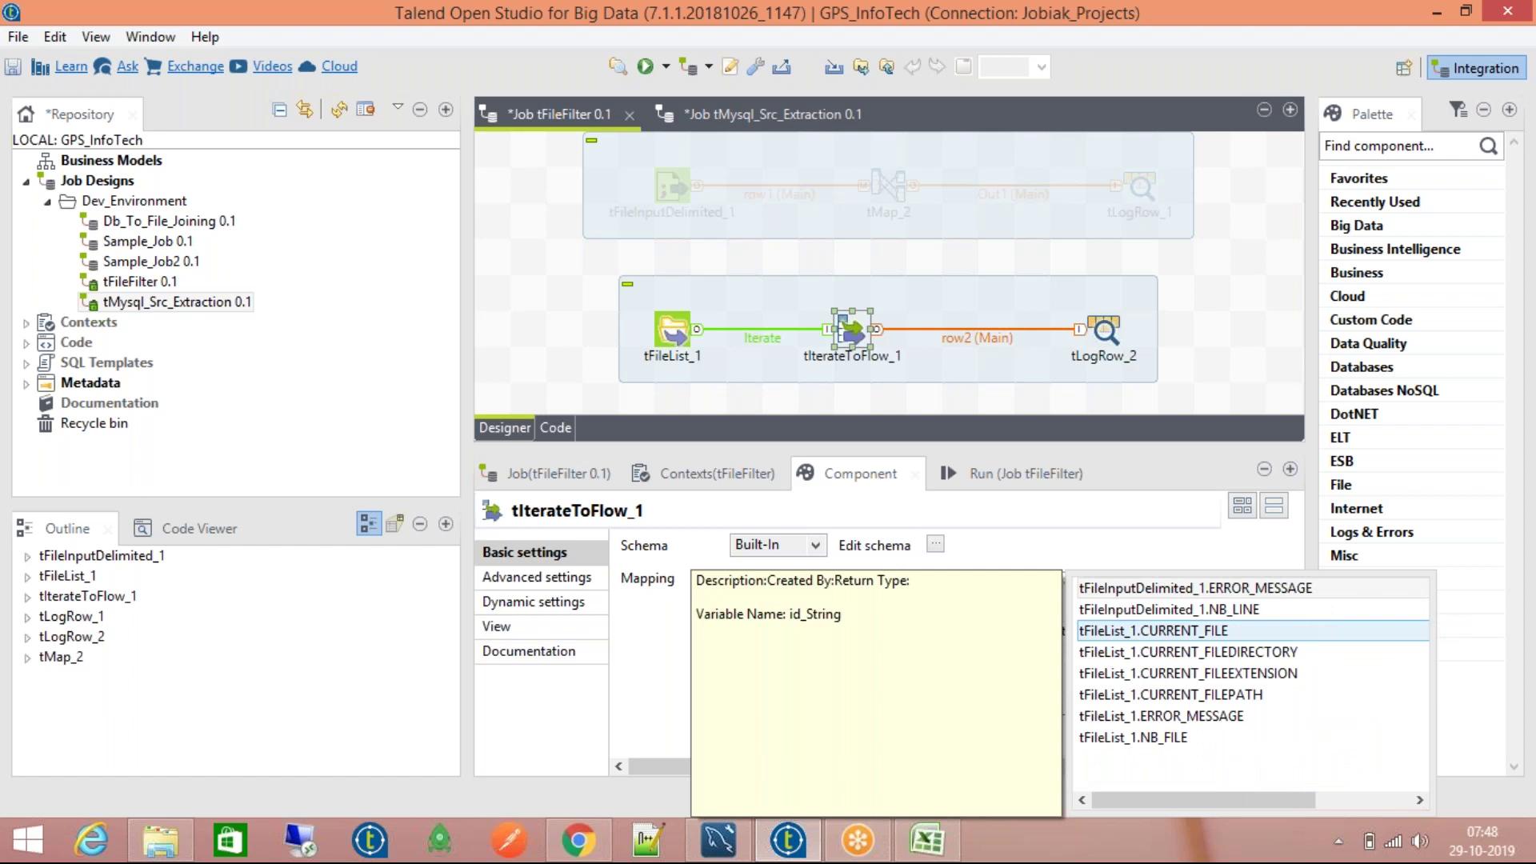
{"action": "scroll", "coordinate": [1253, 694], "scroll_direction": "down", "scroll_amount": 1}
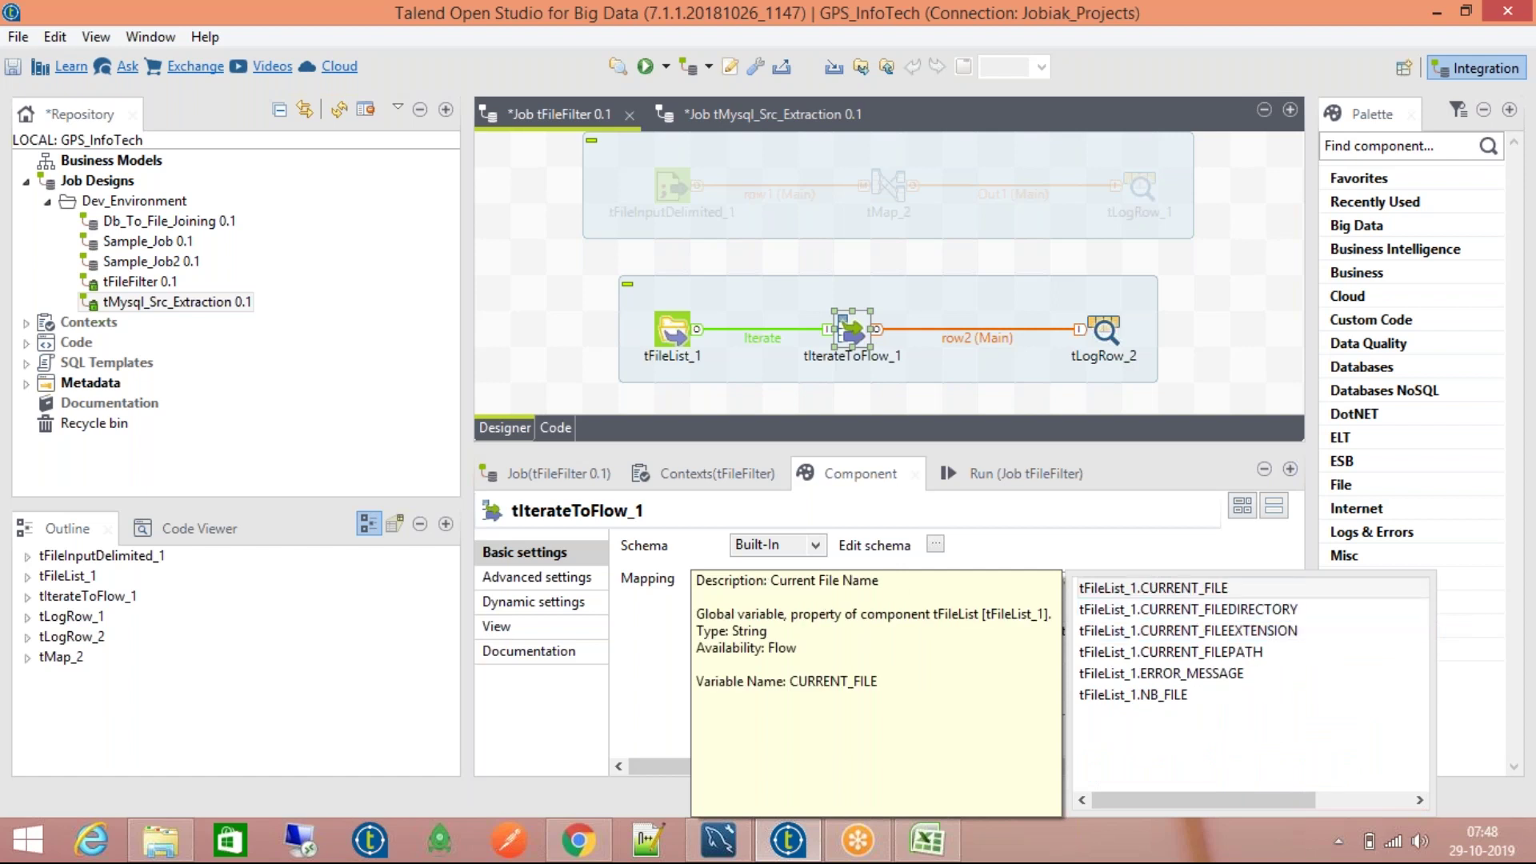
{"action": "double_click", "coordinate": [1297, 609]}
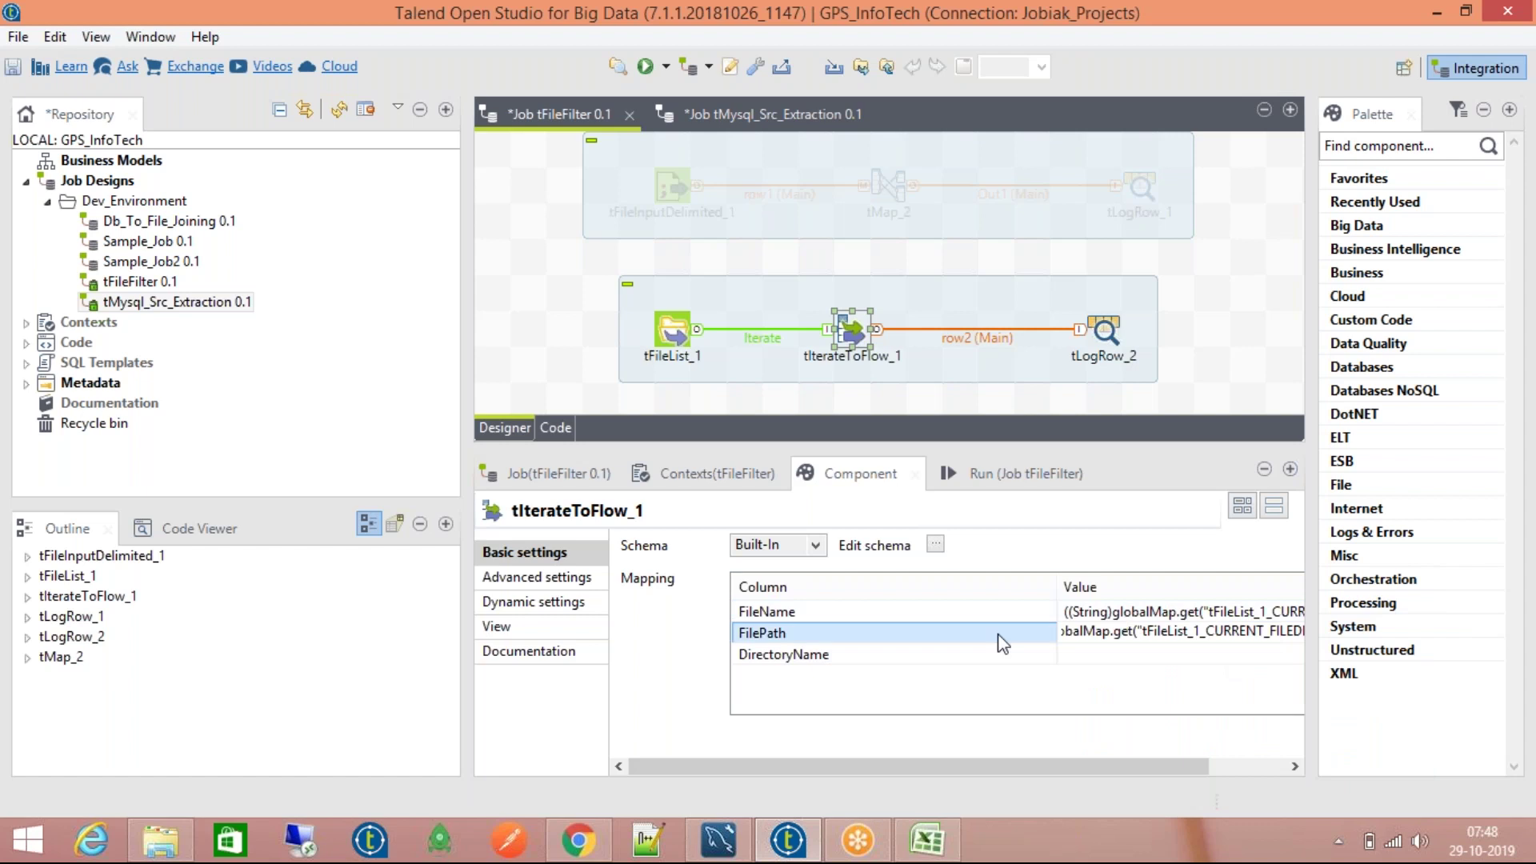
{"action": "left_click", "coordinate": [1130, 633]}
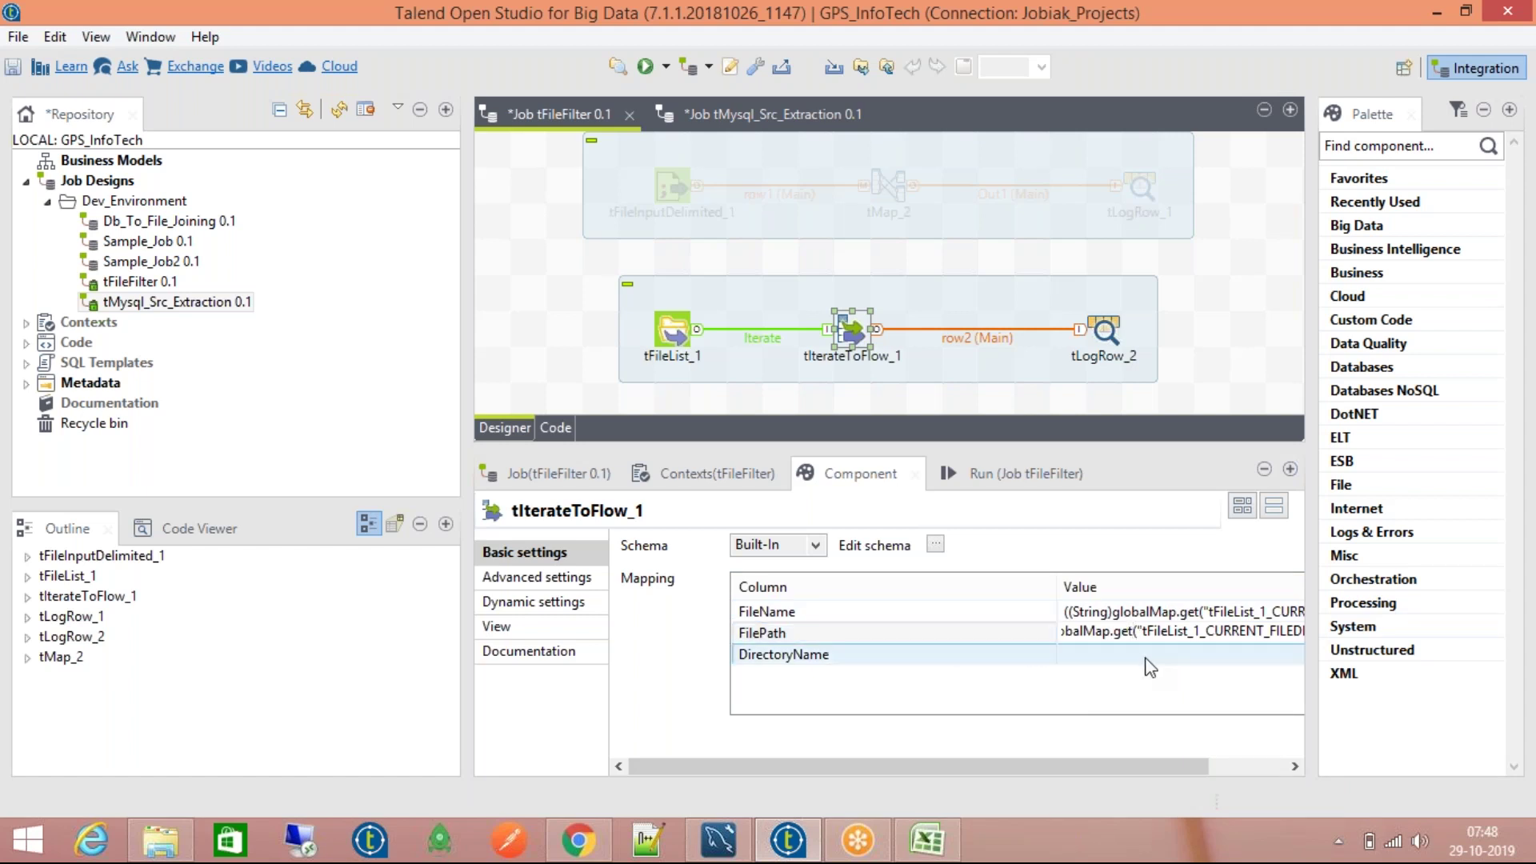
{"action": "left_click_drag", "start_coordinate": [1104, 768], "coordinate": [1238, 768]}
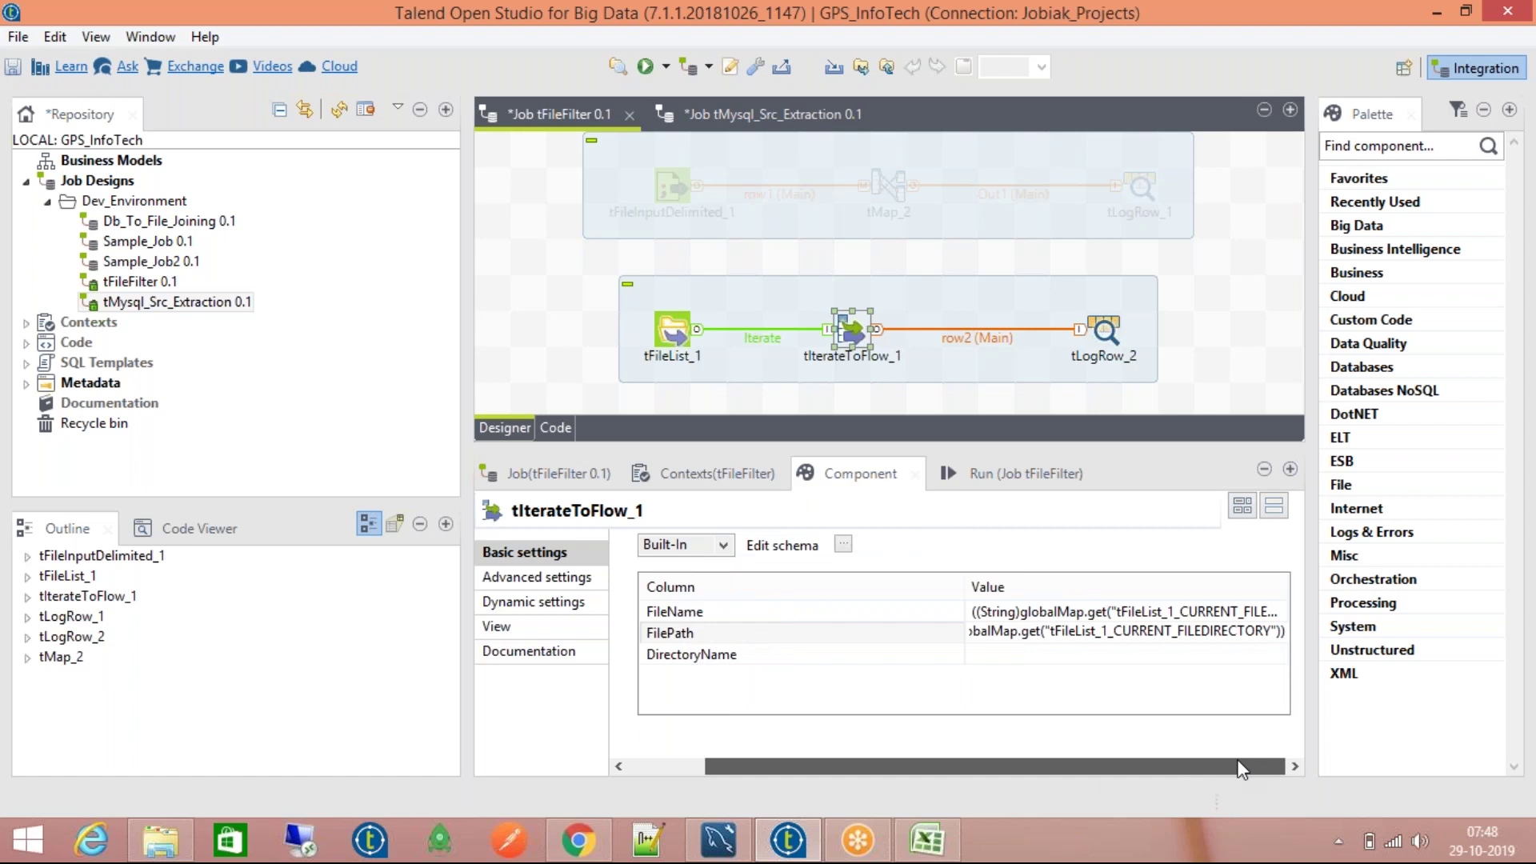
{"action": "left_click_drag", "start_coordinate": [1238, 770], "coordinate": [925, 772]}
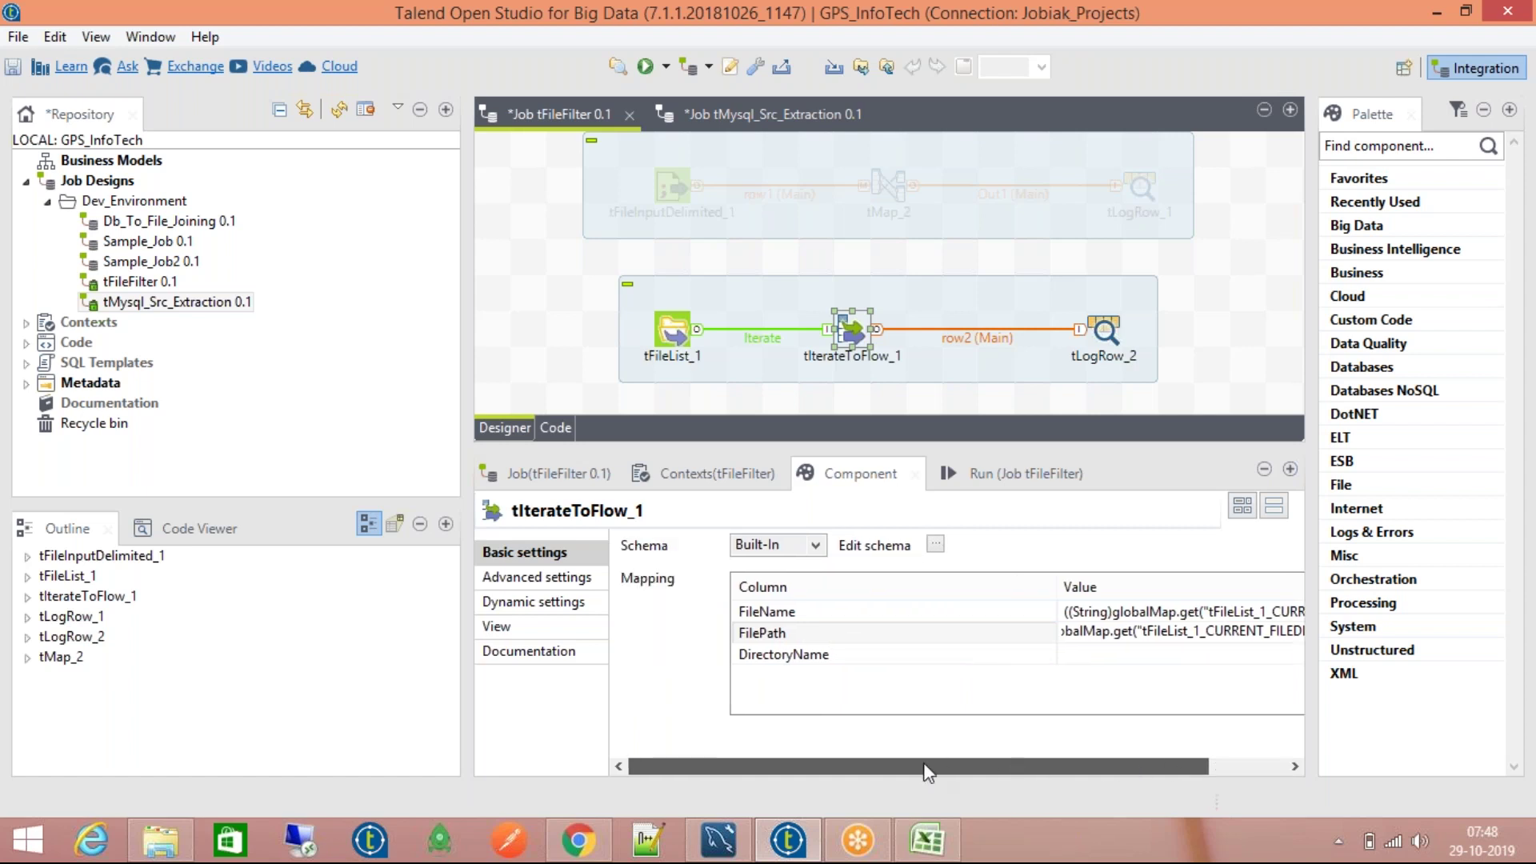
Step: Move the CURRENT_FILEDIRECTORY expression from the FilePath value to the DirectoryName value
{"action": "left_click", "coordinate": [1145, 634]}
{"action": "key", "text": "Delete"}
{"action": "left_click", "coordinate": [1152, 656]}
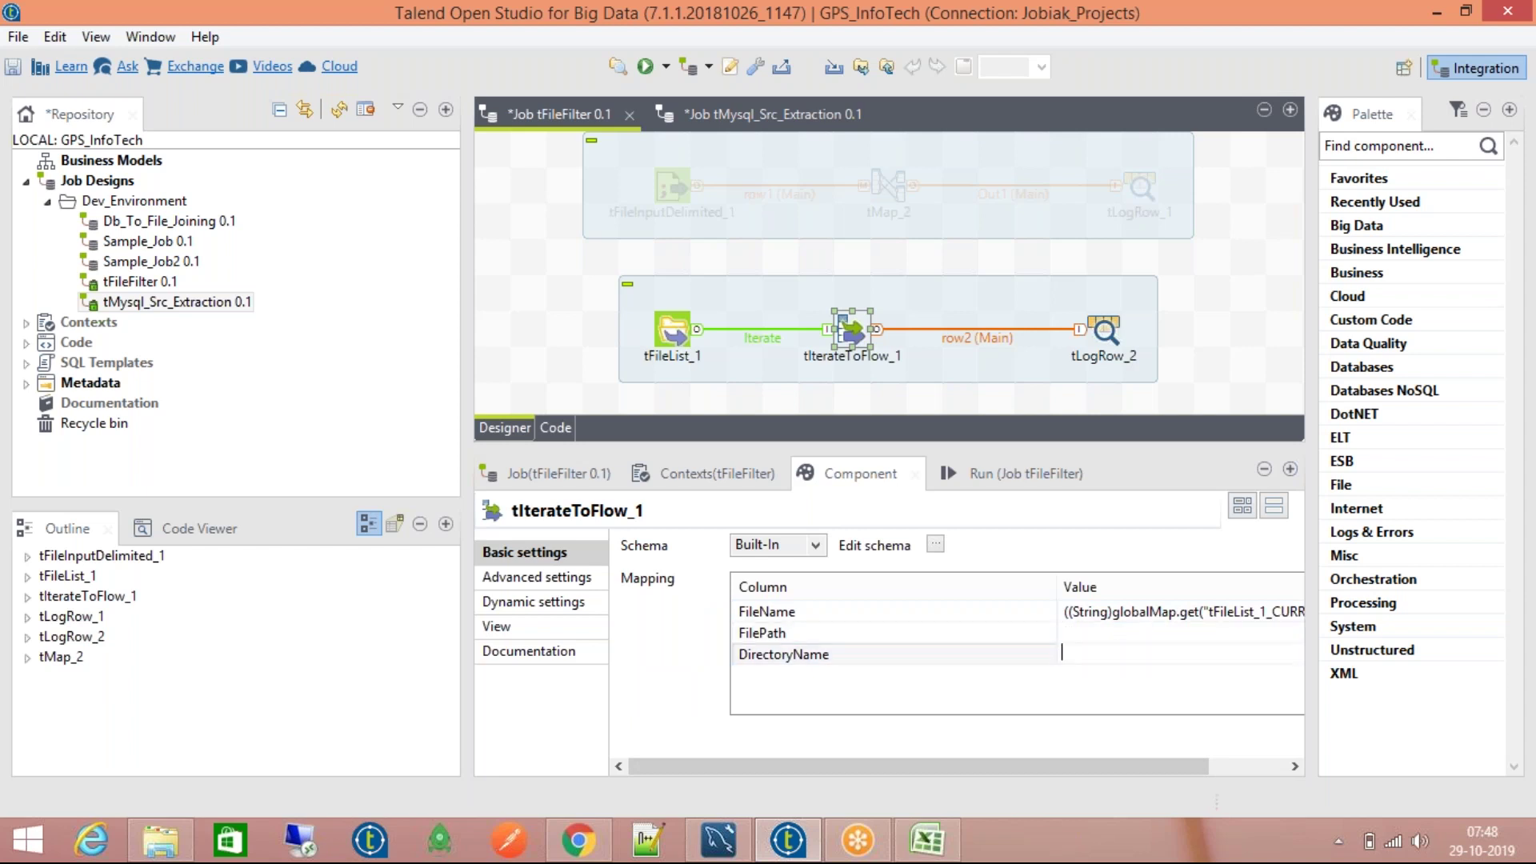
{"action": "key", "text": "ctrl+v"}
Step: Map the FilePath column to tFileList_1.CURRENT_FILEPATH and go over the three mapped columns
{"action": "left_click", "coordinate": [1149, 633]}
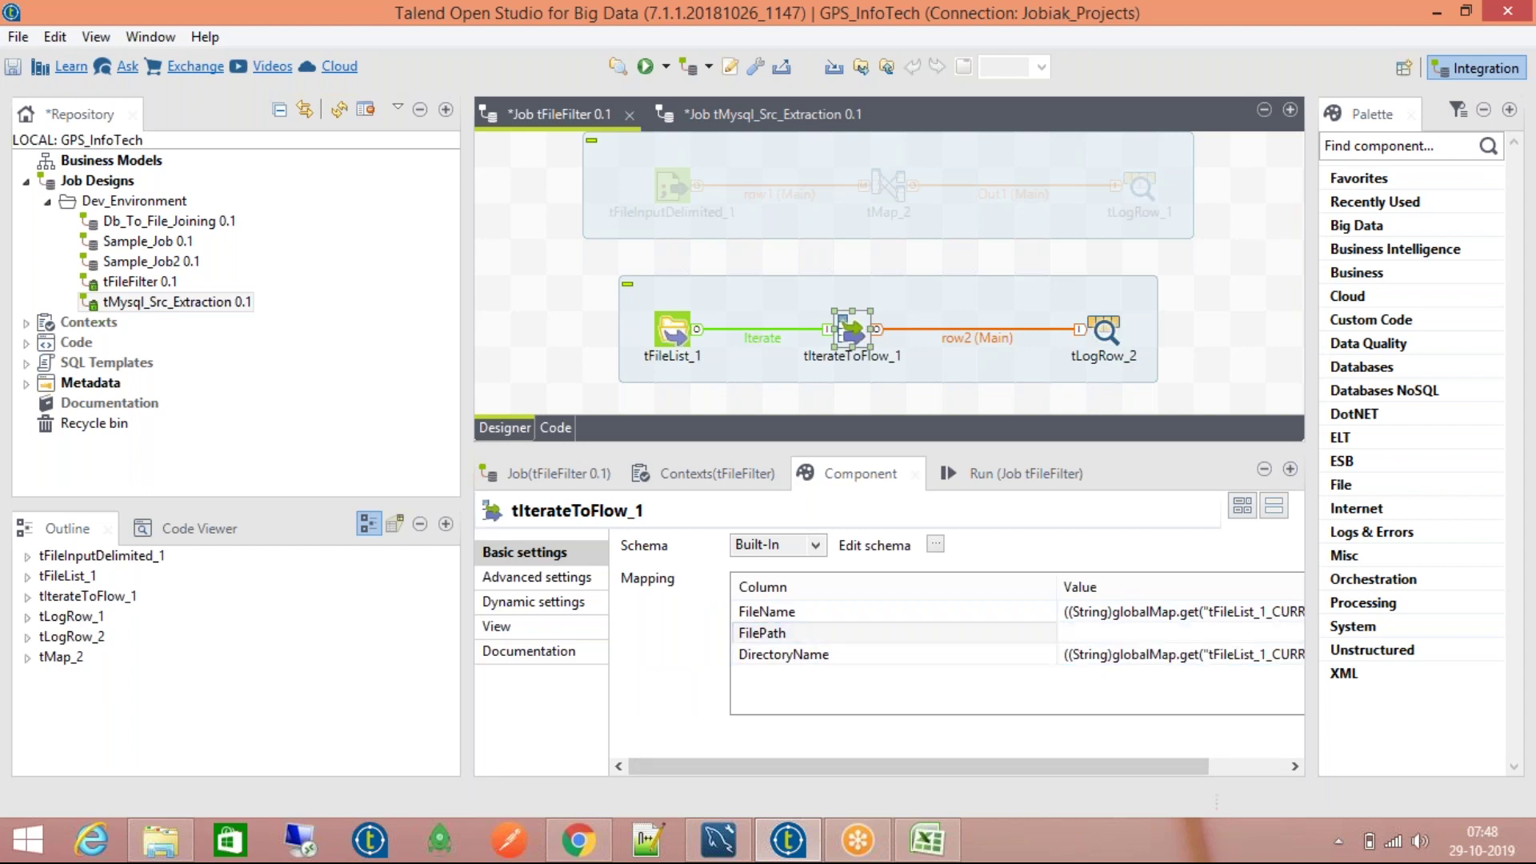
{"action": "key", "text": "ctrl+space"}
{"action": "key", "text": "Page_Down"}
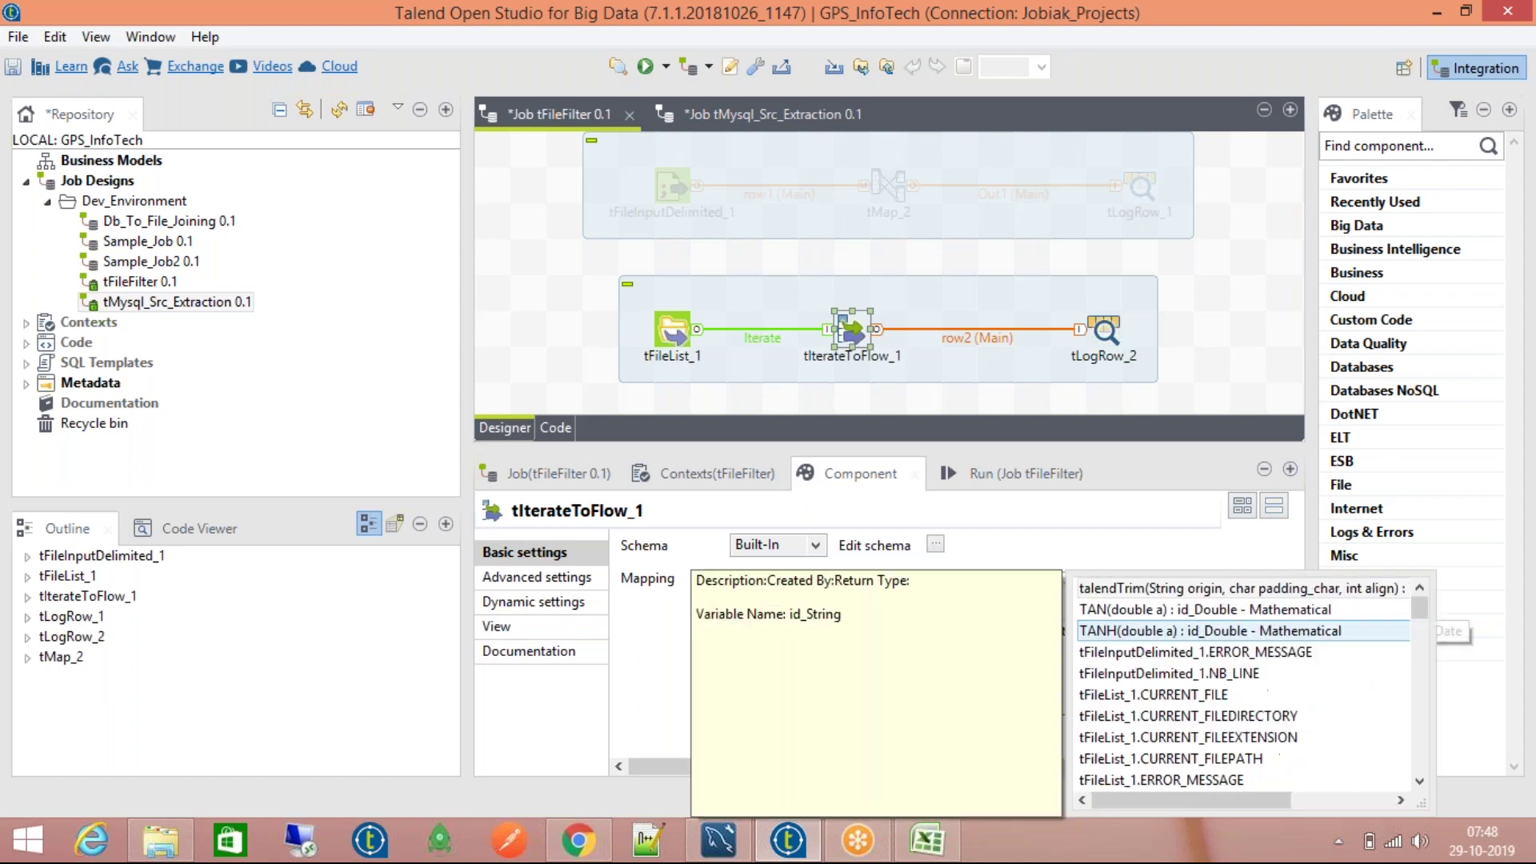
{"action": "key", "text": "Down"}
{"action": "key", "text": "Down"}
{"action": "key", "text": "Down"}
{"action": "key", "text": "Down"}
{"action": "key", "text": "Down"}
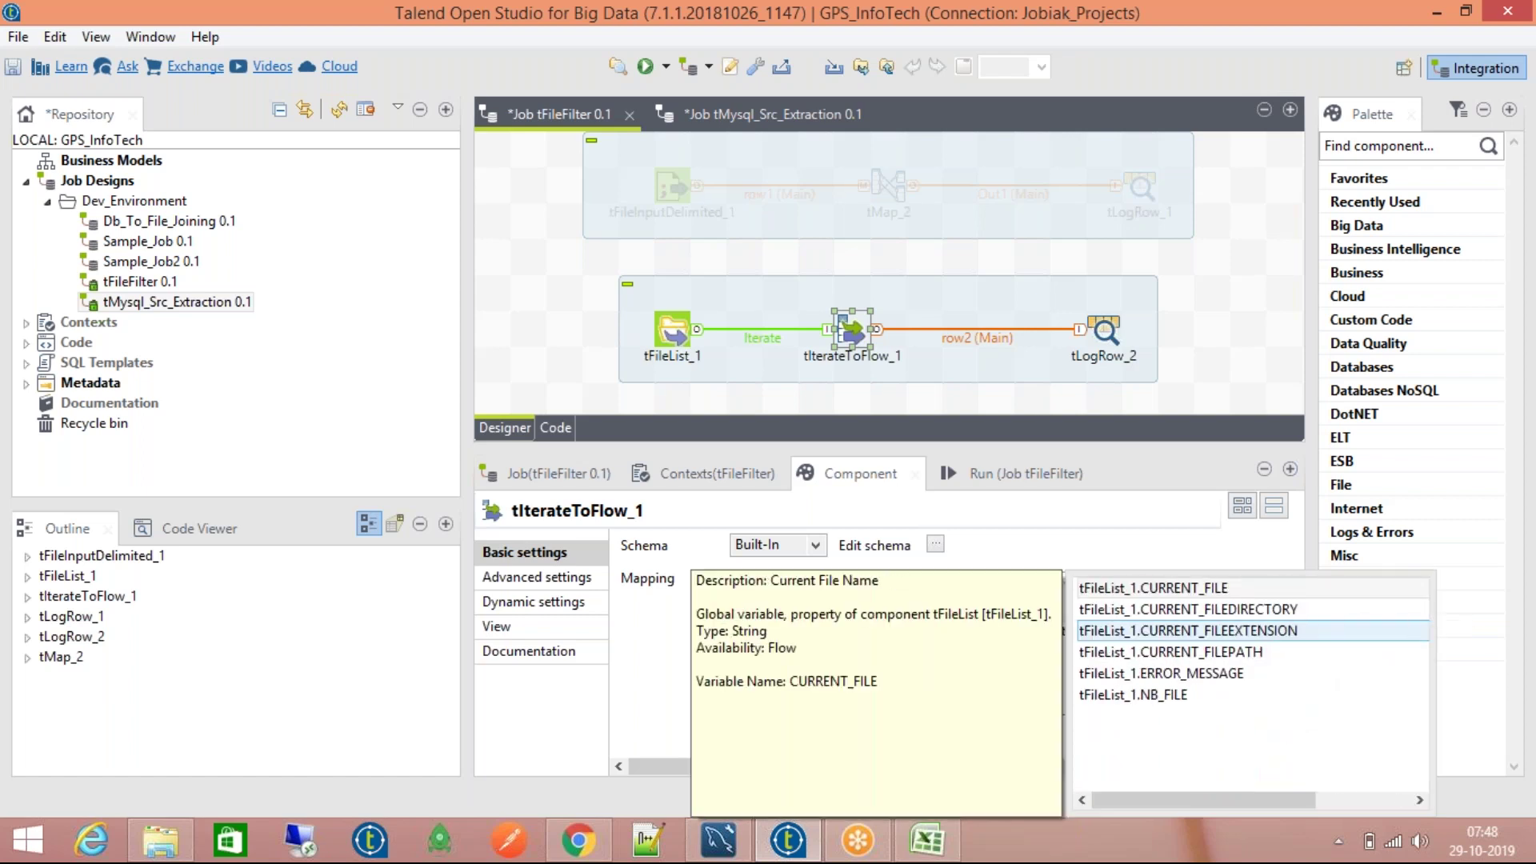
{"action": "left_click", "coordinate": [1299, 658]}
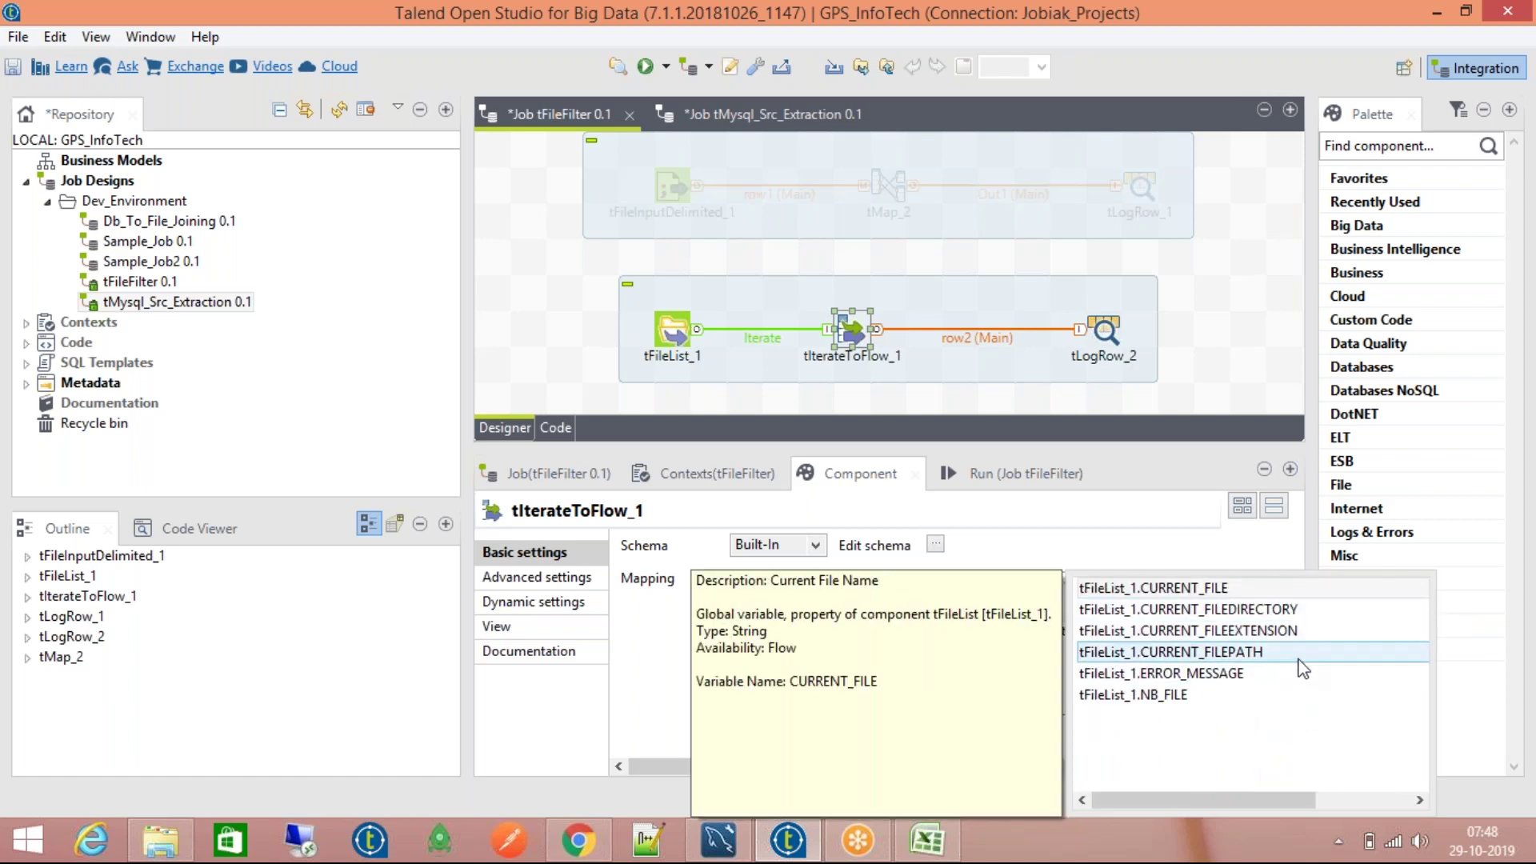
{"action": "left_click", "coordinate": [1298, 658]}
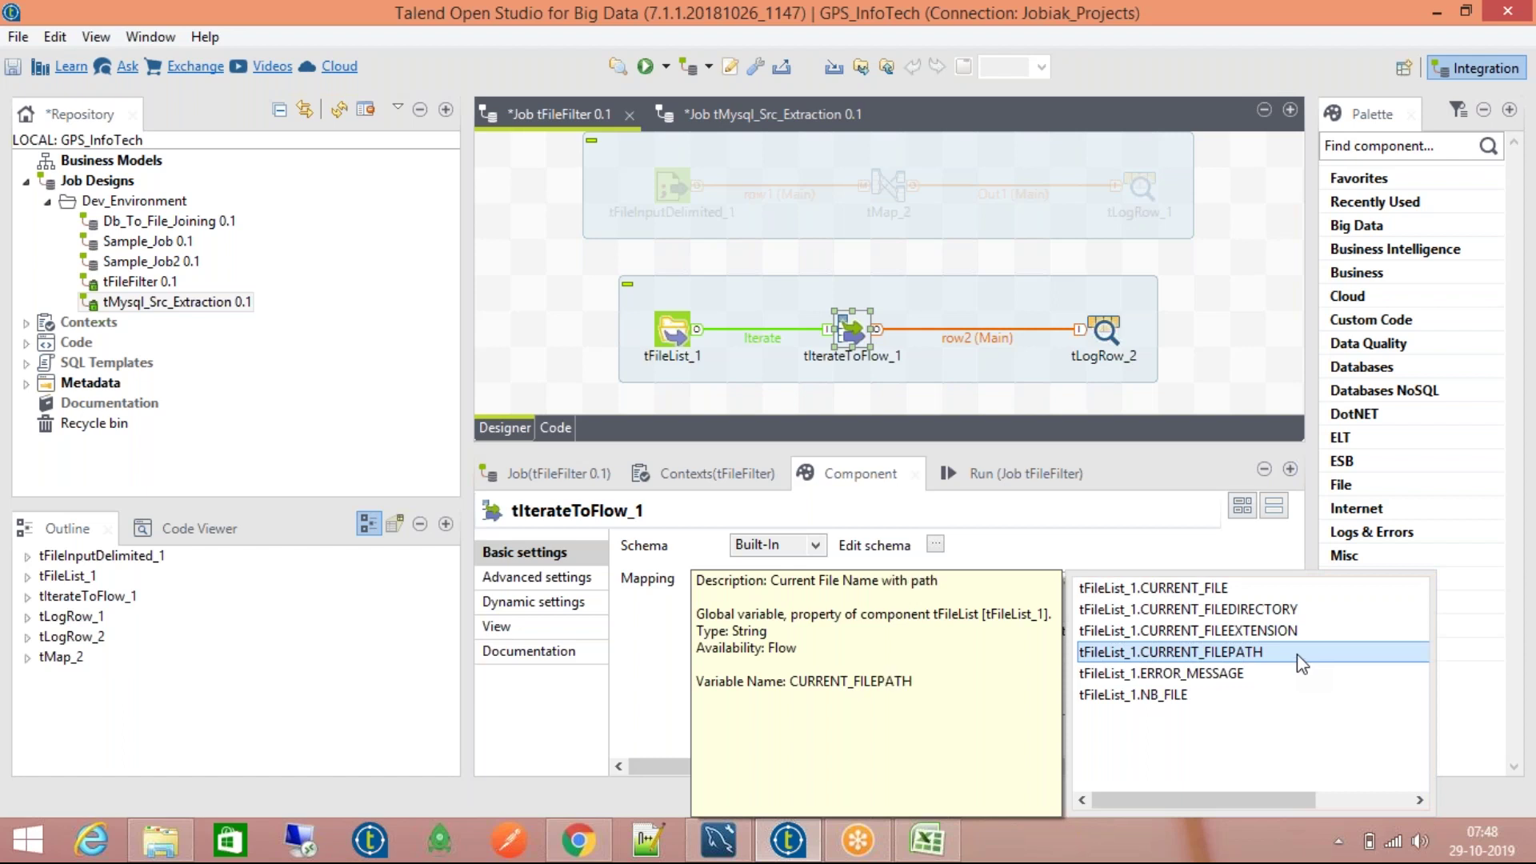
{"action": "double_click", "coordinate": [1297, 655]}
{"action": "left_click", "coordinate": [771, 618]}
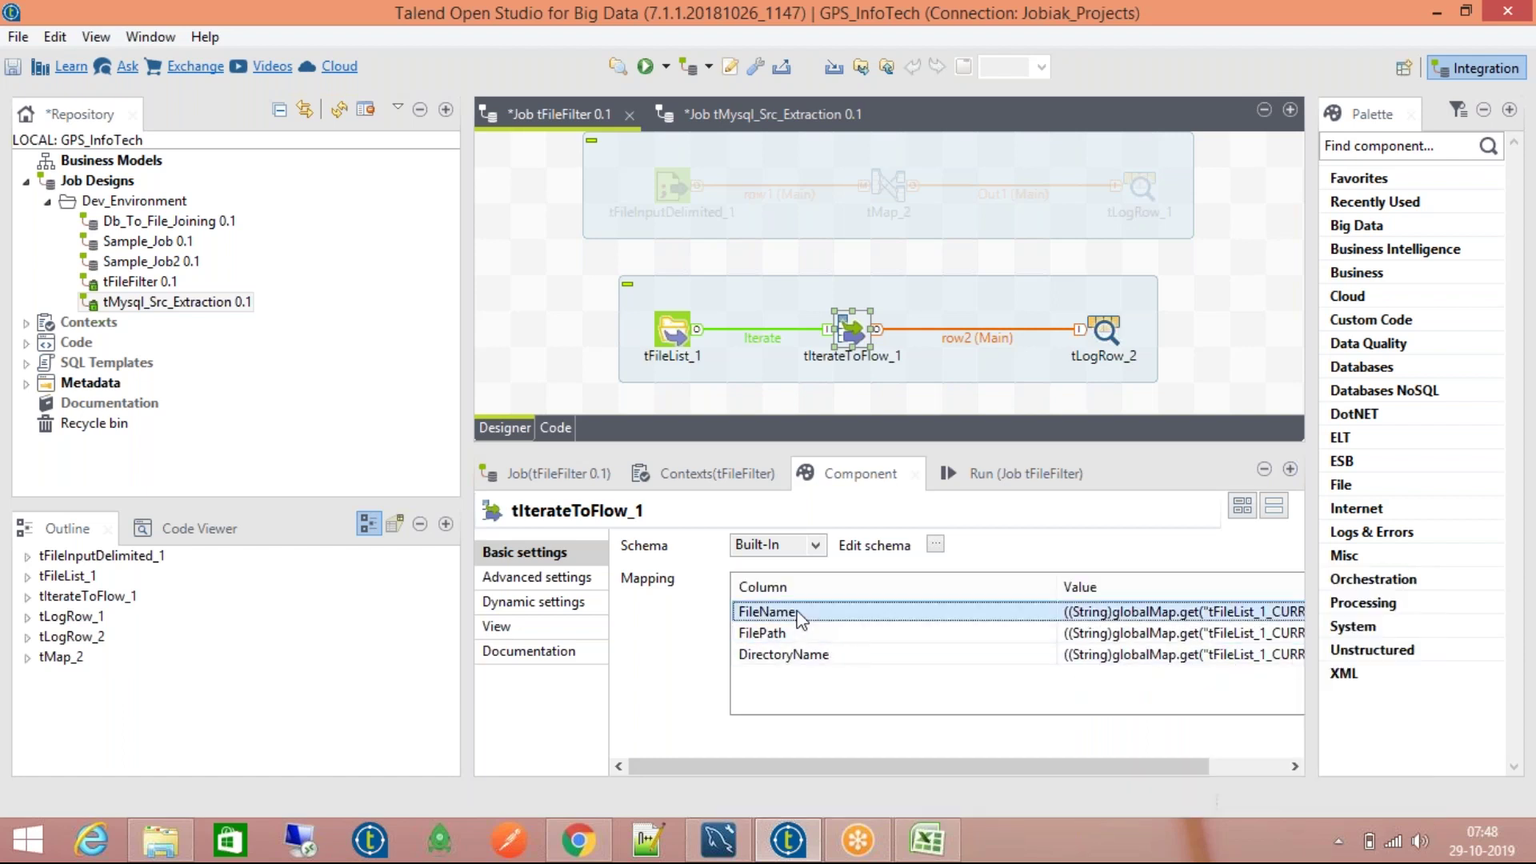
{"action": "left_click", "coordinate": [805, 639]}
{"action": "left_click", "coordinate": [817, 660]}
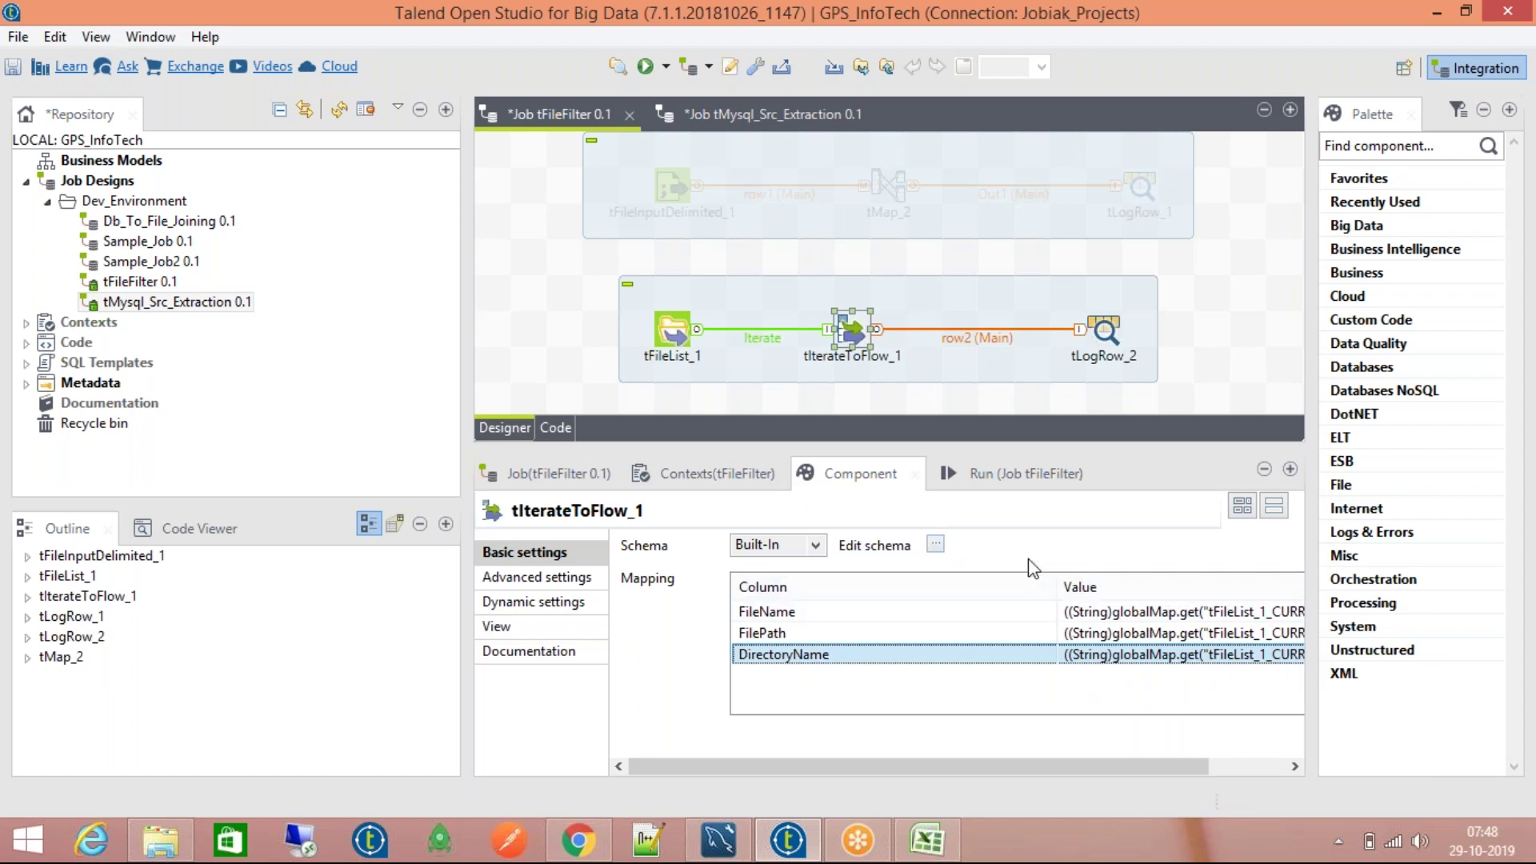
Step: Add a fourth column named FileCount to the tIterateToFlow_1 schema
{"action": "left_click", "coordinate": [936, 544]}
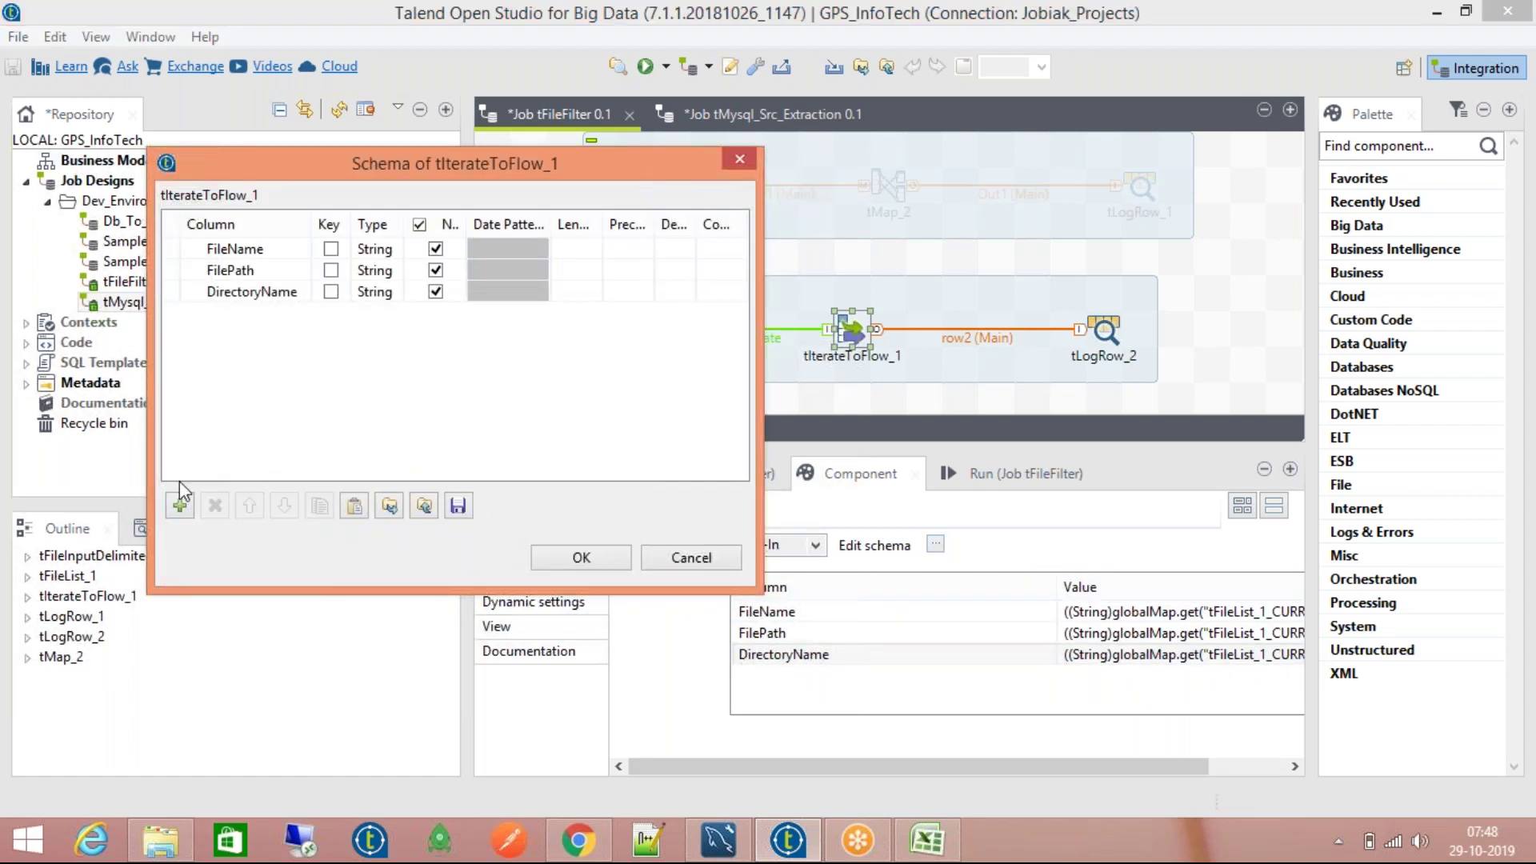
{"action": "left_click", "coordinate": [179, 504]}
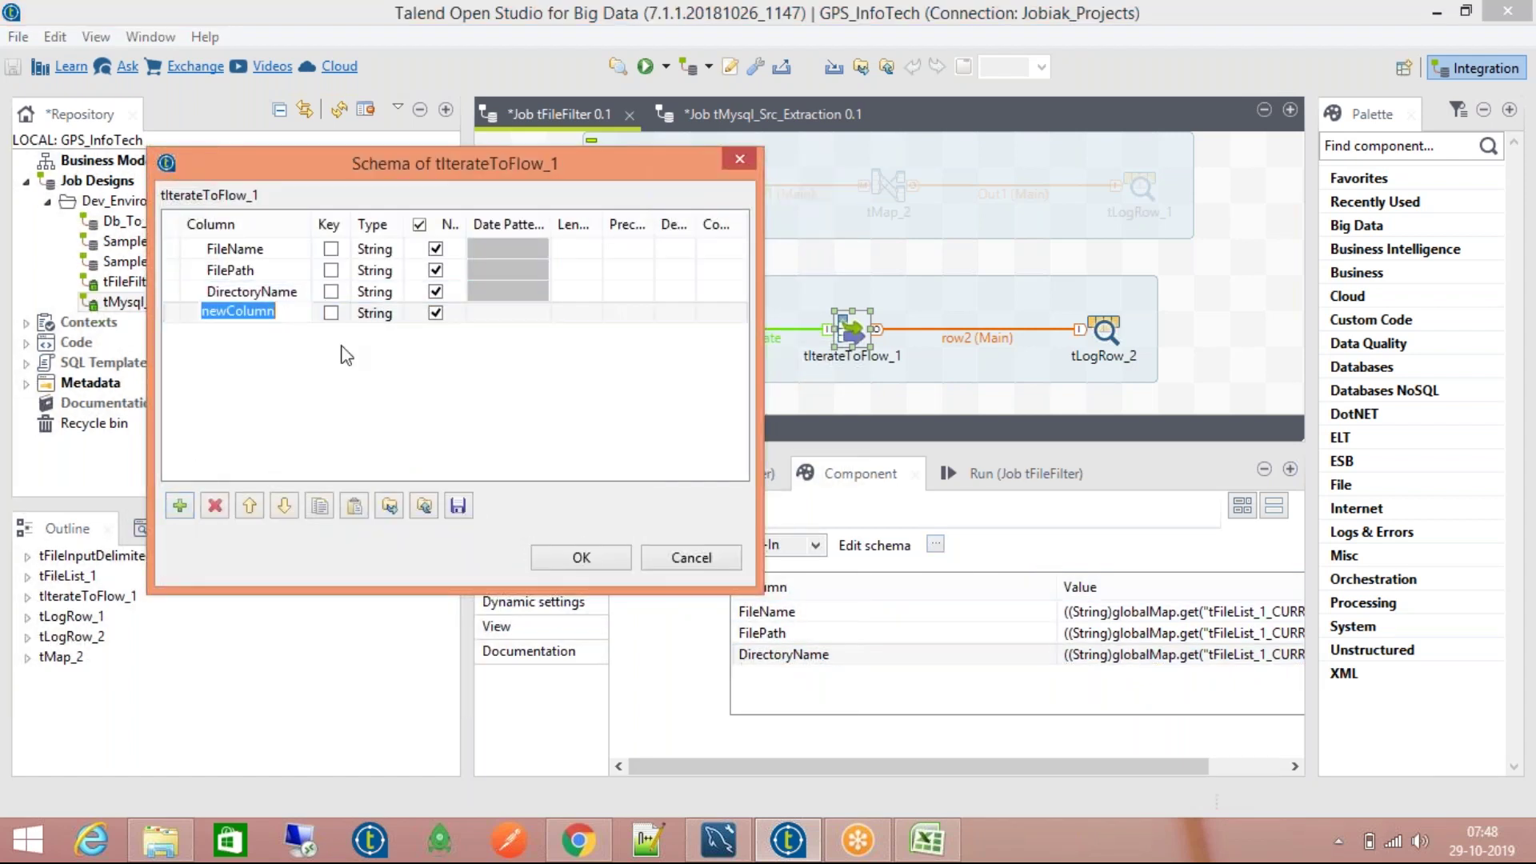
{"action": "type", "text": "File"}
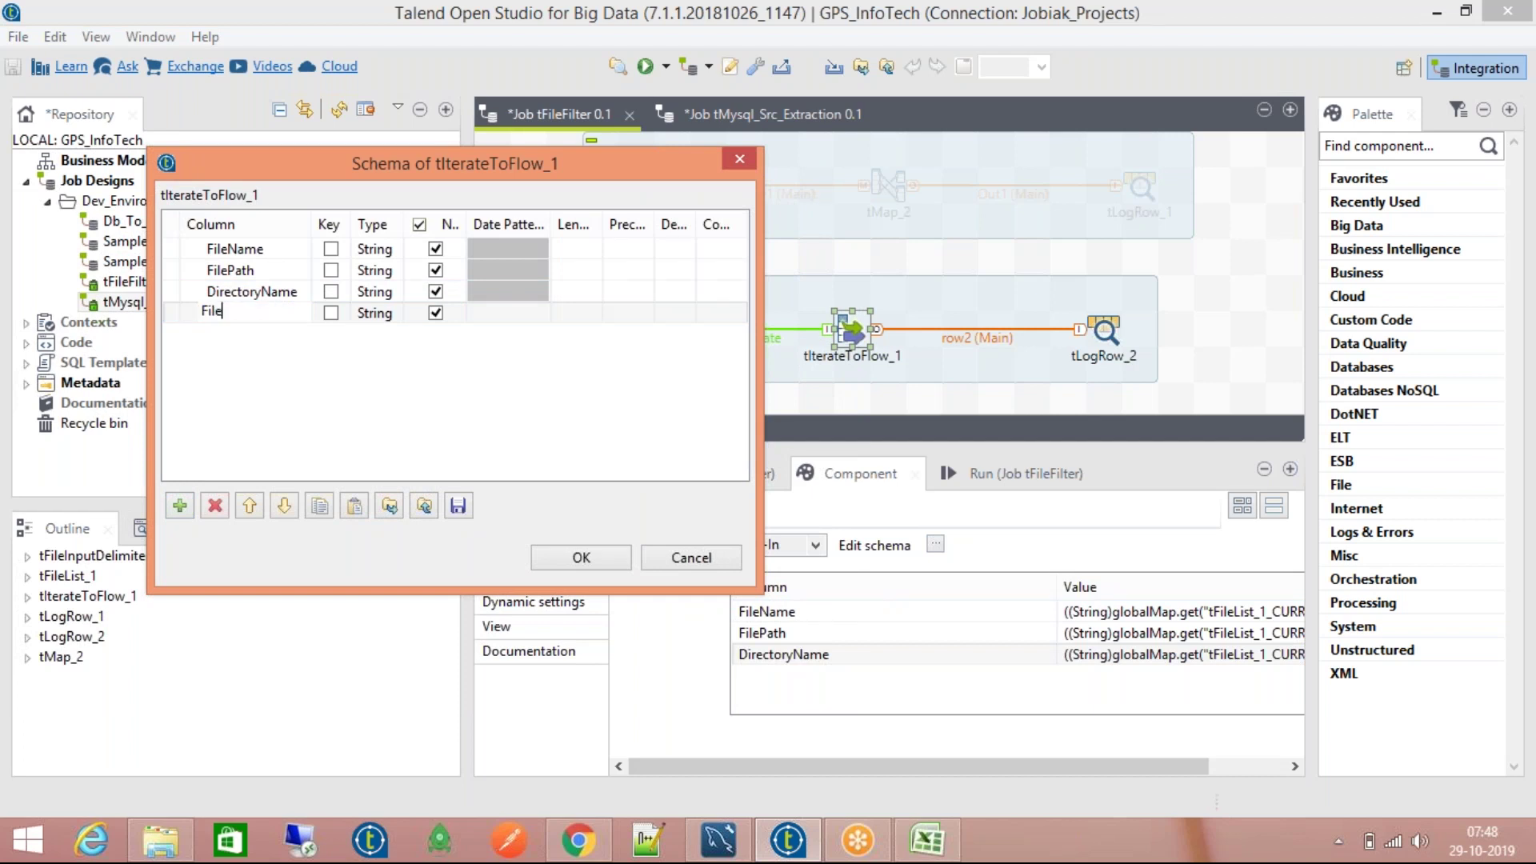
{"action": "type", "text": "Count"}
{"action": "key", "text": "Tab"}
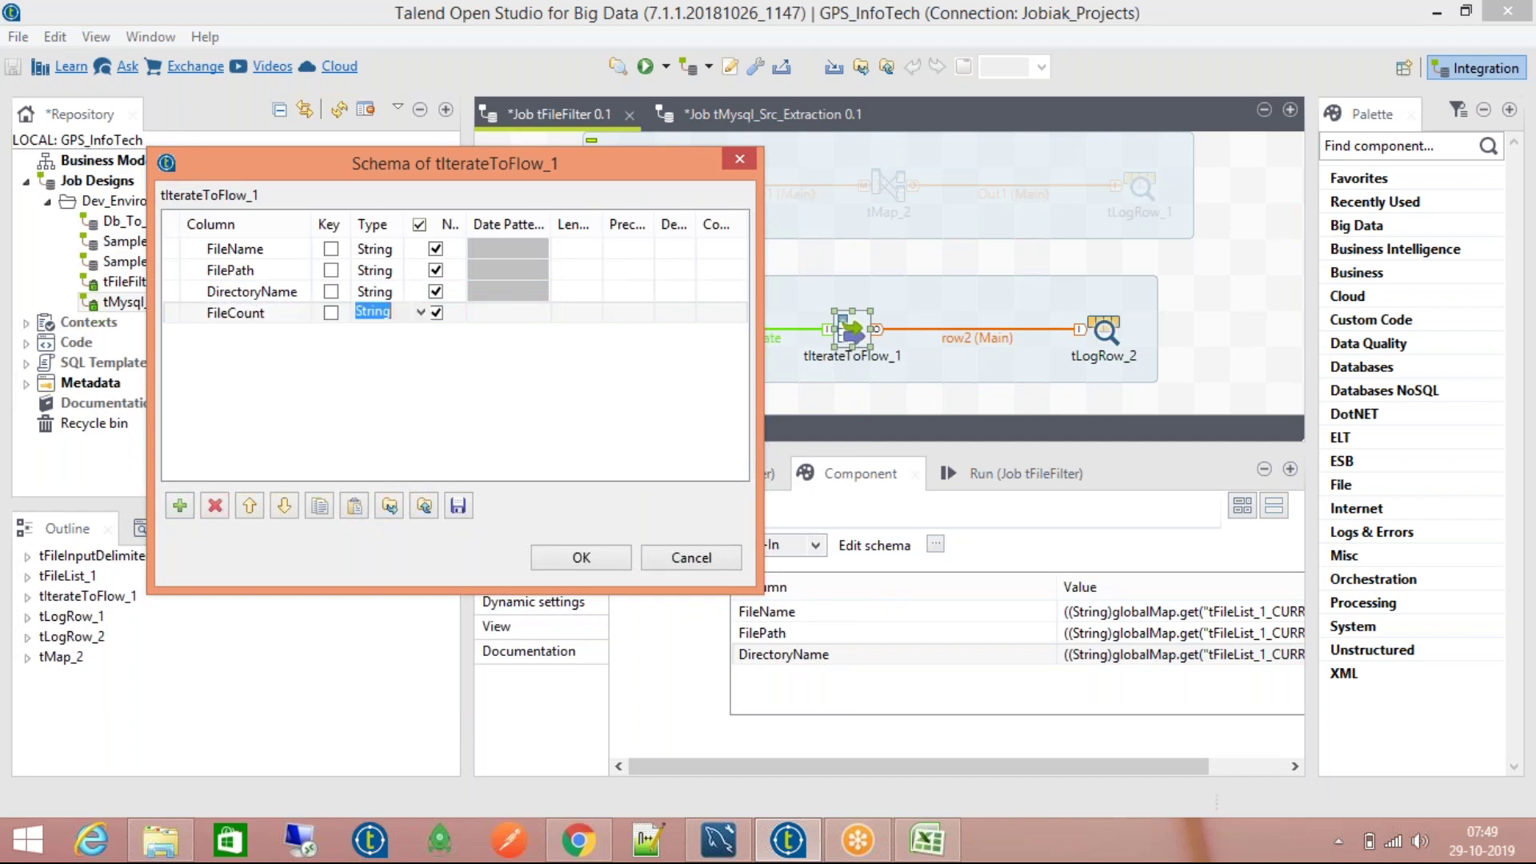
Step: Set the FileCount column's type to Integer and accept the schema with its changes propagated
{"action": "key", "text": "l"}
{"action": "key", "text": "alt+Down"}
{"action": "key", "text": "Up"}
{"action": "key", "text": "Up"}
{"action": "key", "text": "Up"}
{"action": "key", "text": "Up"}
{"action": "key", "text": "Up"}
{"action": "key", "text": "Down"}
{"action": "key", "text": "Up"}
{"action": "key", "text": "Return"}
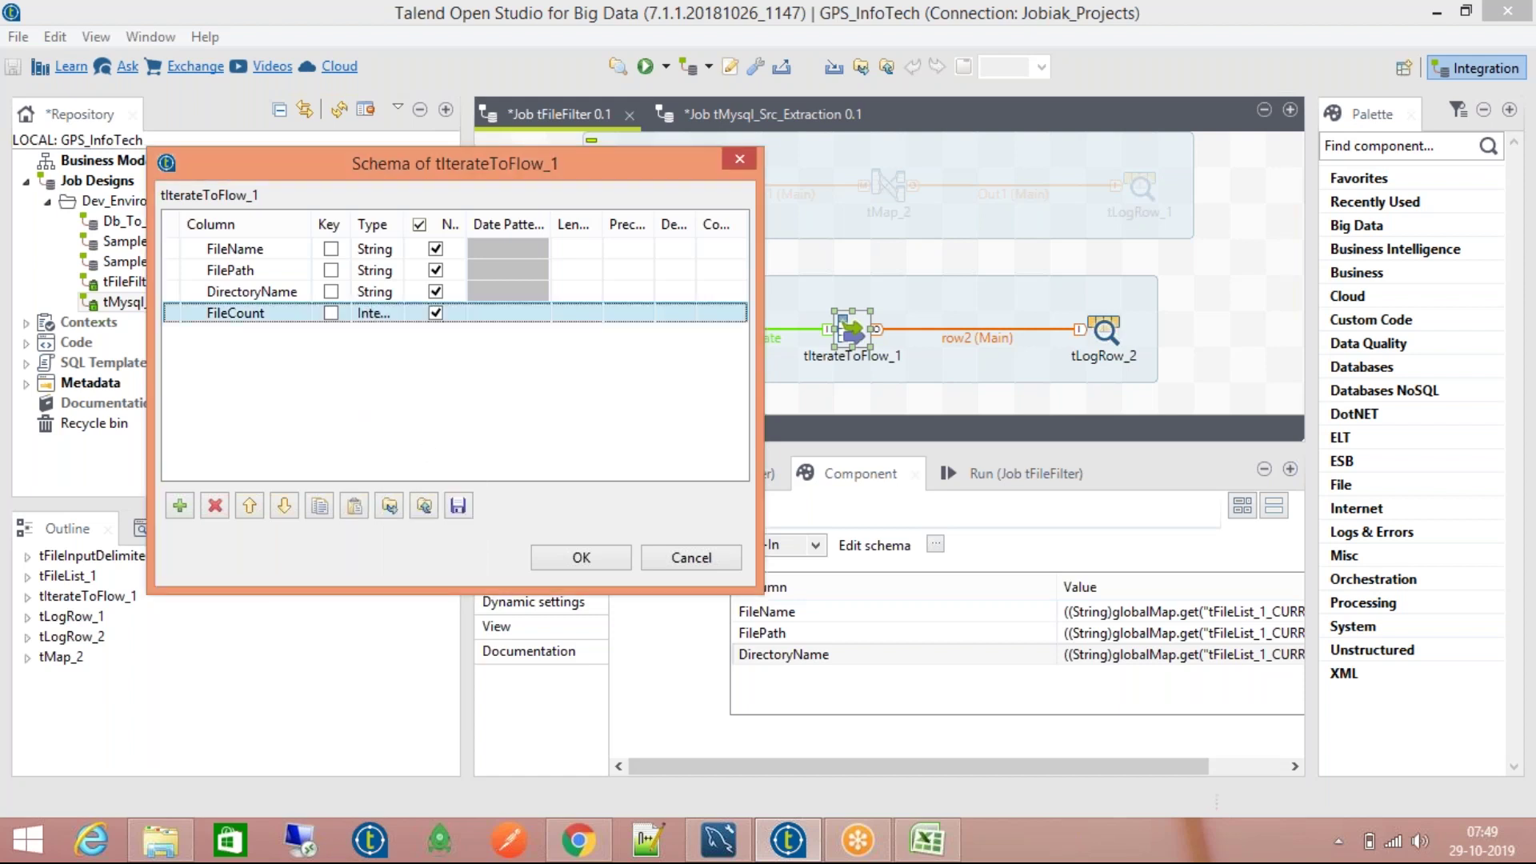
{"action": "left_click", "coordinate": [582, 564]}
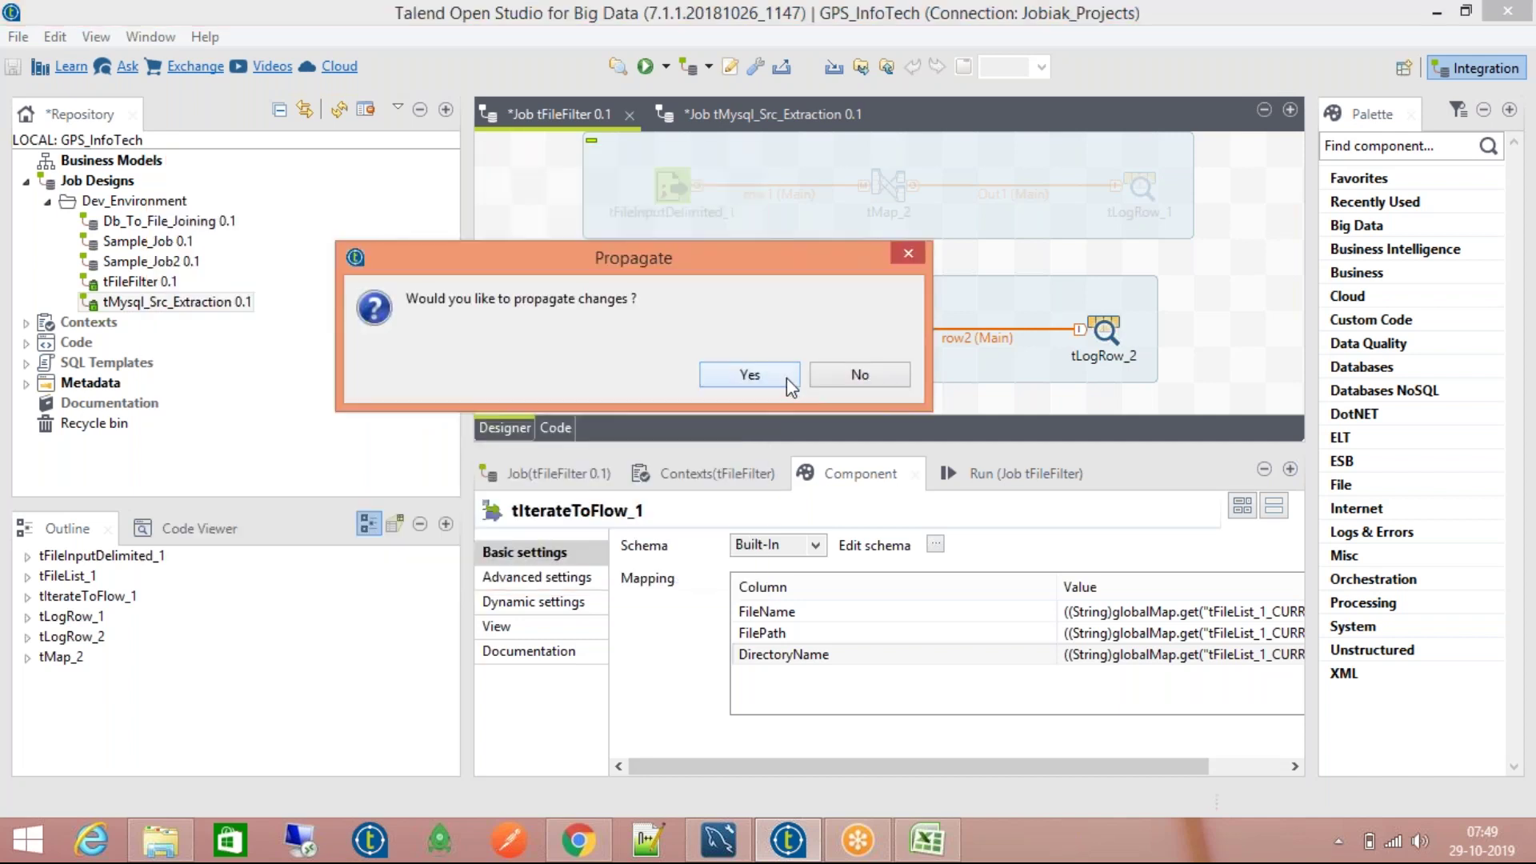
{"action": "left_click", "coordinate": [785, 378]}
Step: Map the FileCount column to the global variable tFileList_1.NB_FILE
{"action": "left_click", "coordinate": [1144, 675]}
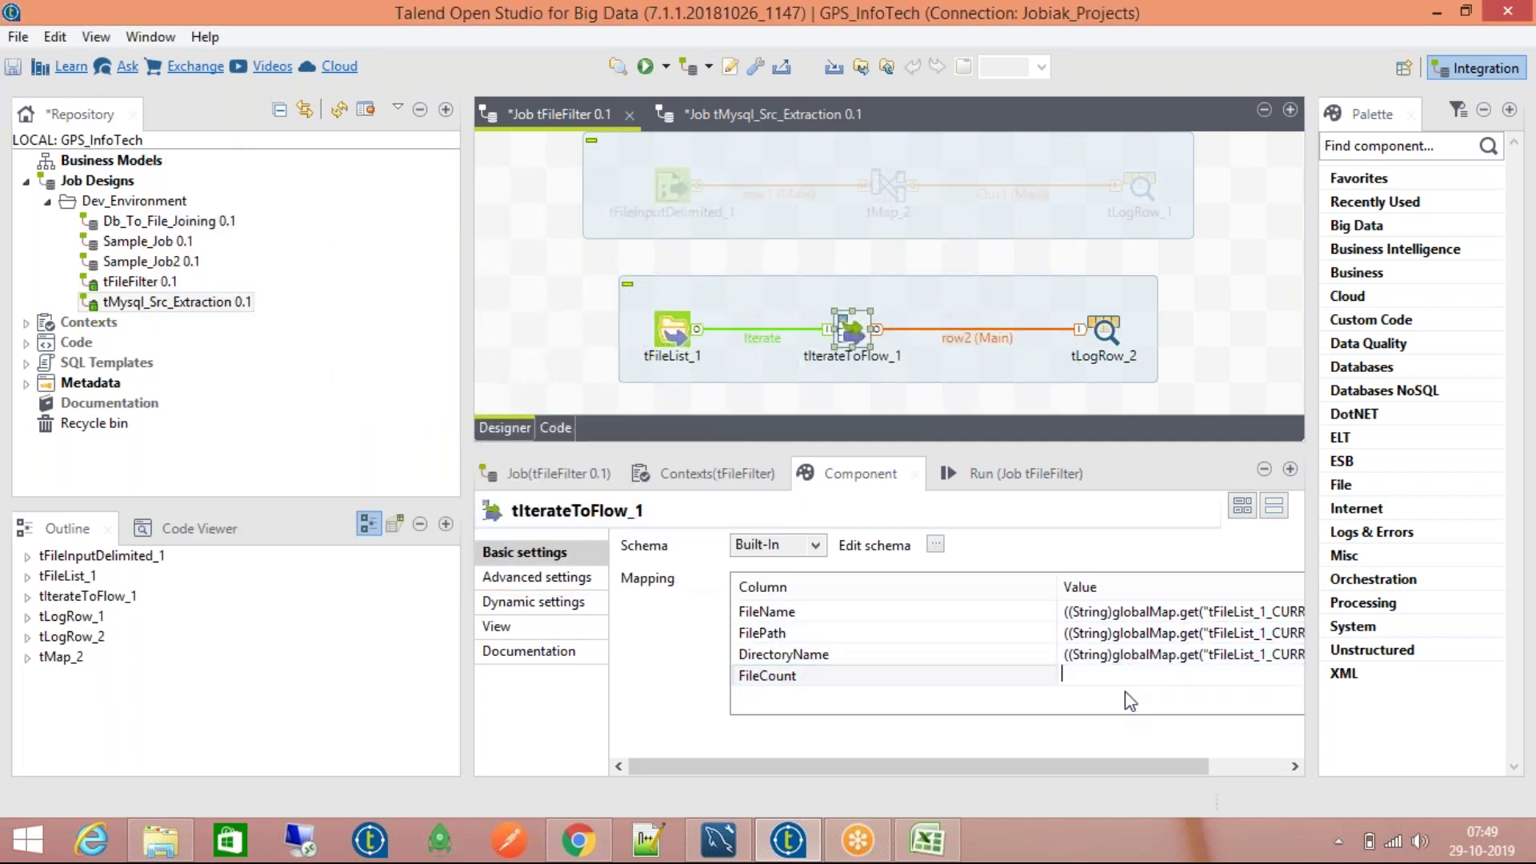
{"action": "key", "text": "ctrl+space"}
{"action": "scroll", "coordinate": [1129, 701], "scroll_direction": "down", "scroll_amount": 15}
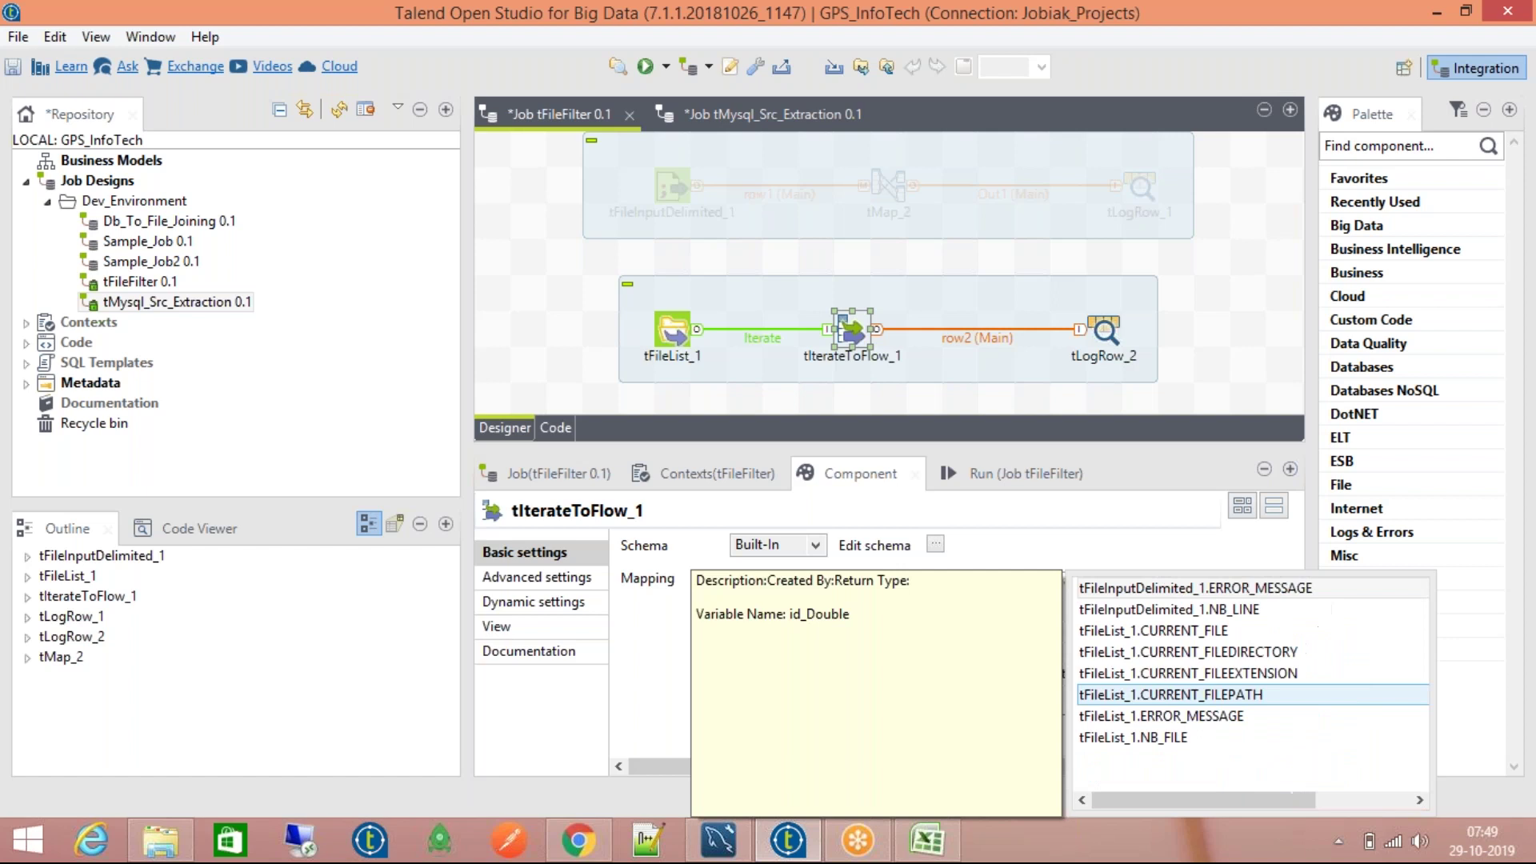
{"action": "scroll", "coordinate": [1129, 700], "scroll_direction": "up", "scroll_amount": 15}
{"action": "scroll", "coordinate": [1129, 694], "scroll_direction": "down", "scroll_amount": 15}
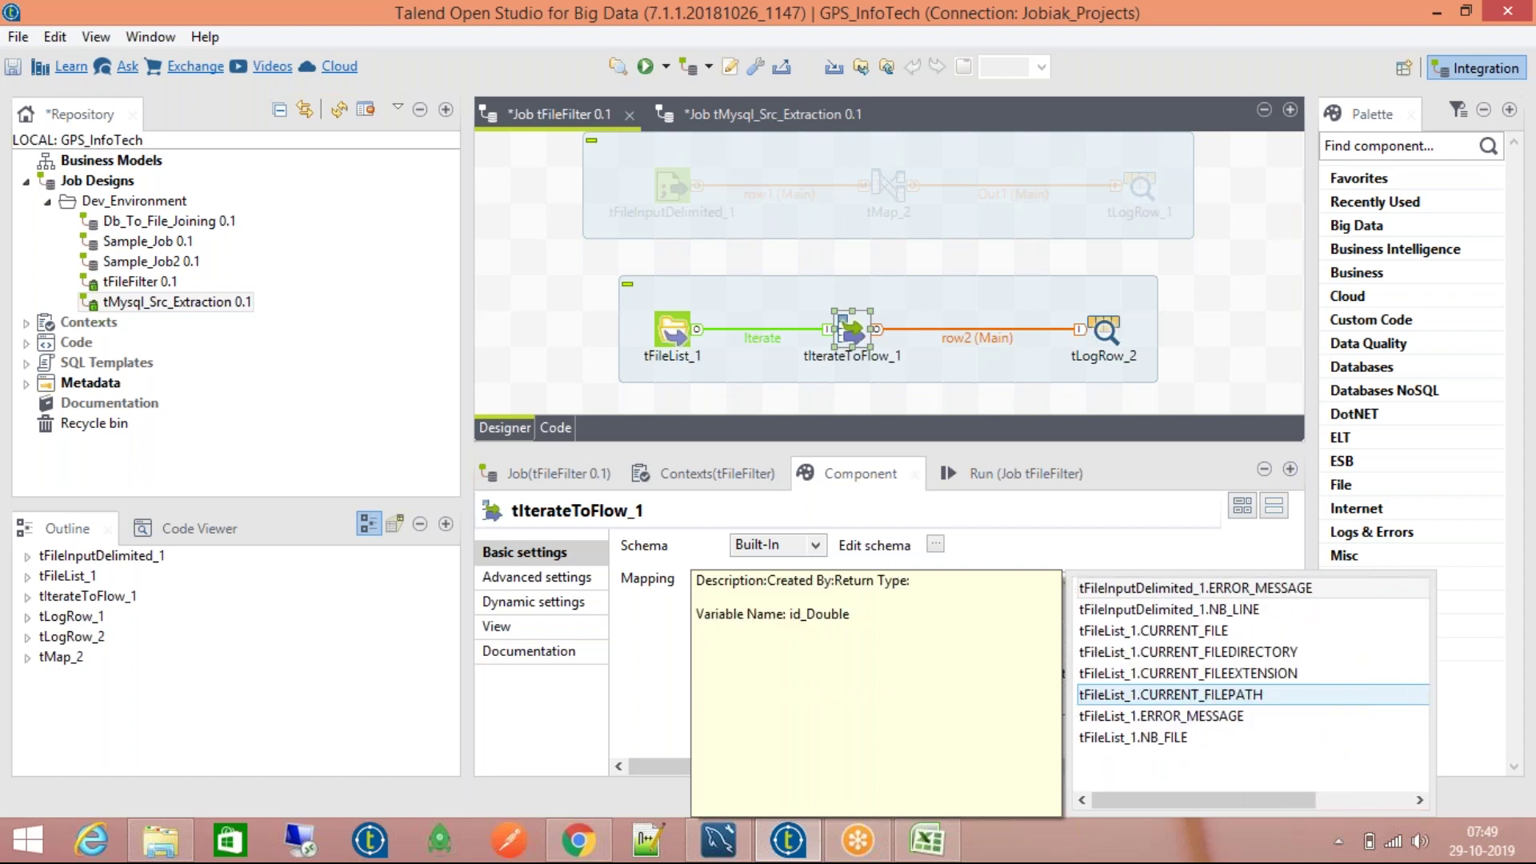
{"action": "left_click", "coordinate": [1198, 738]}
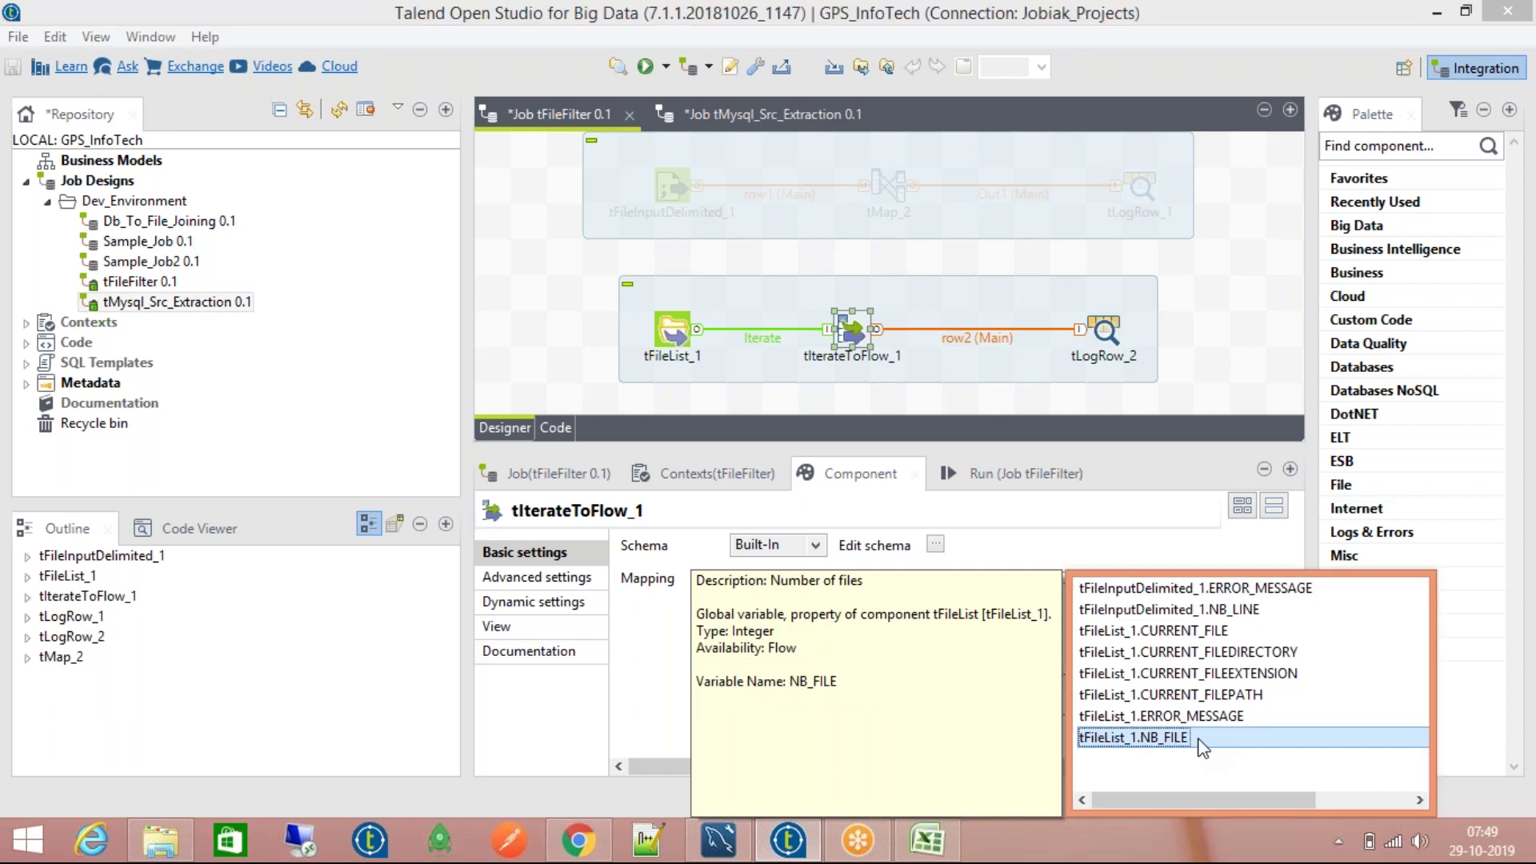
{"action": "double_click", "coordinate": [1199, 738]}
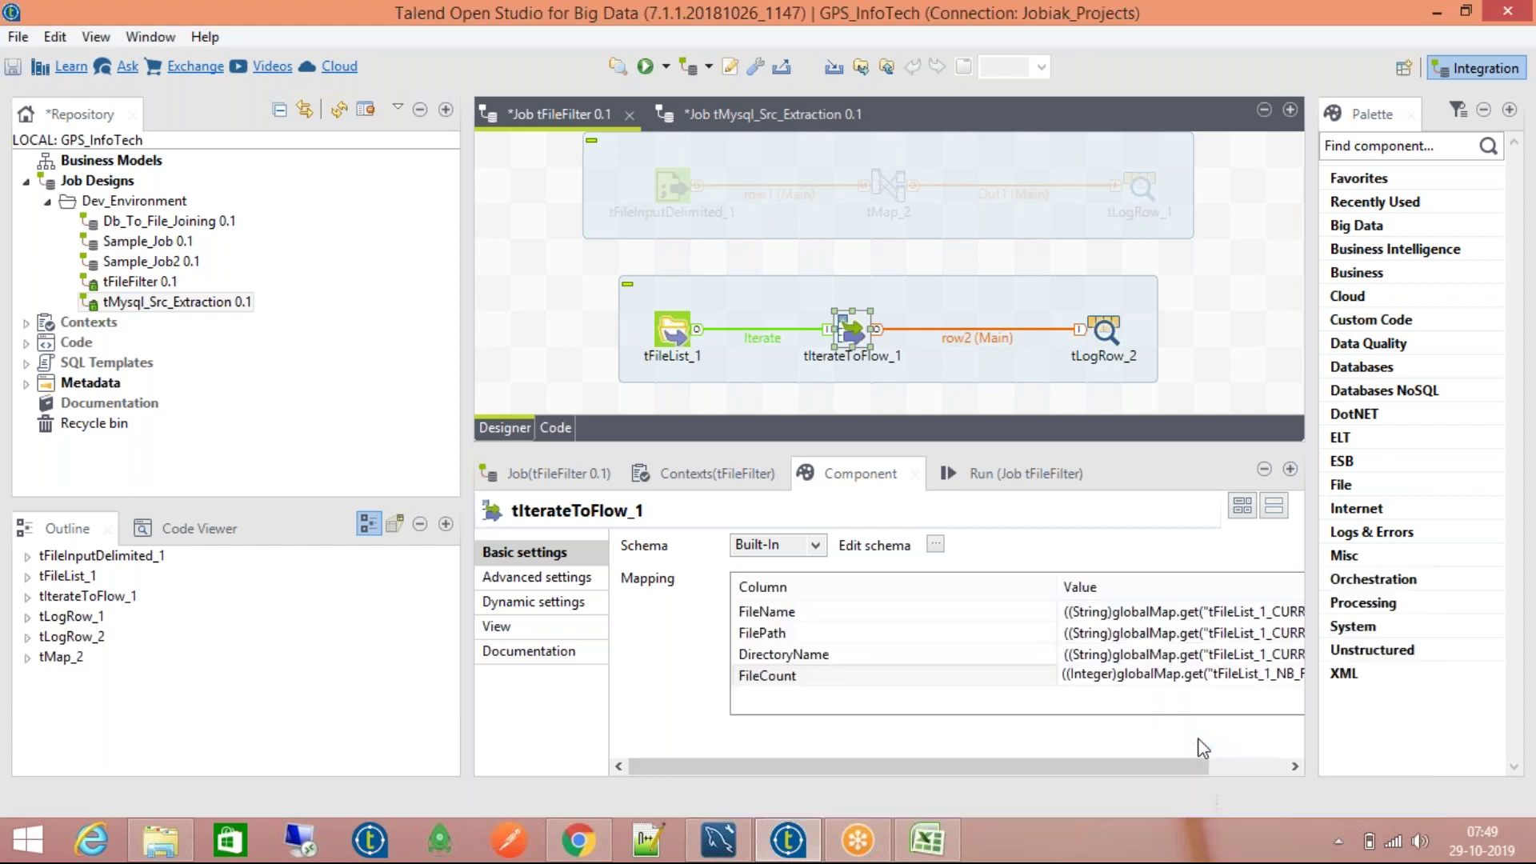
Step: Add a fifth column named FileExtension to the tIterateToFlow_1 schema and accept it with the changes propagated
{"action": "left_click", "coordinate": [933, 545]}
{"action": "left_click", "coordinate": [63, 388]}
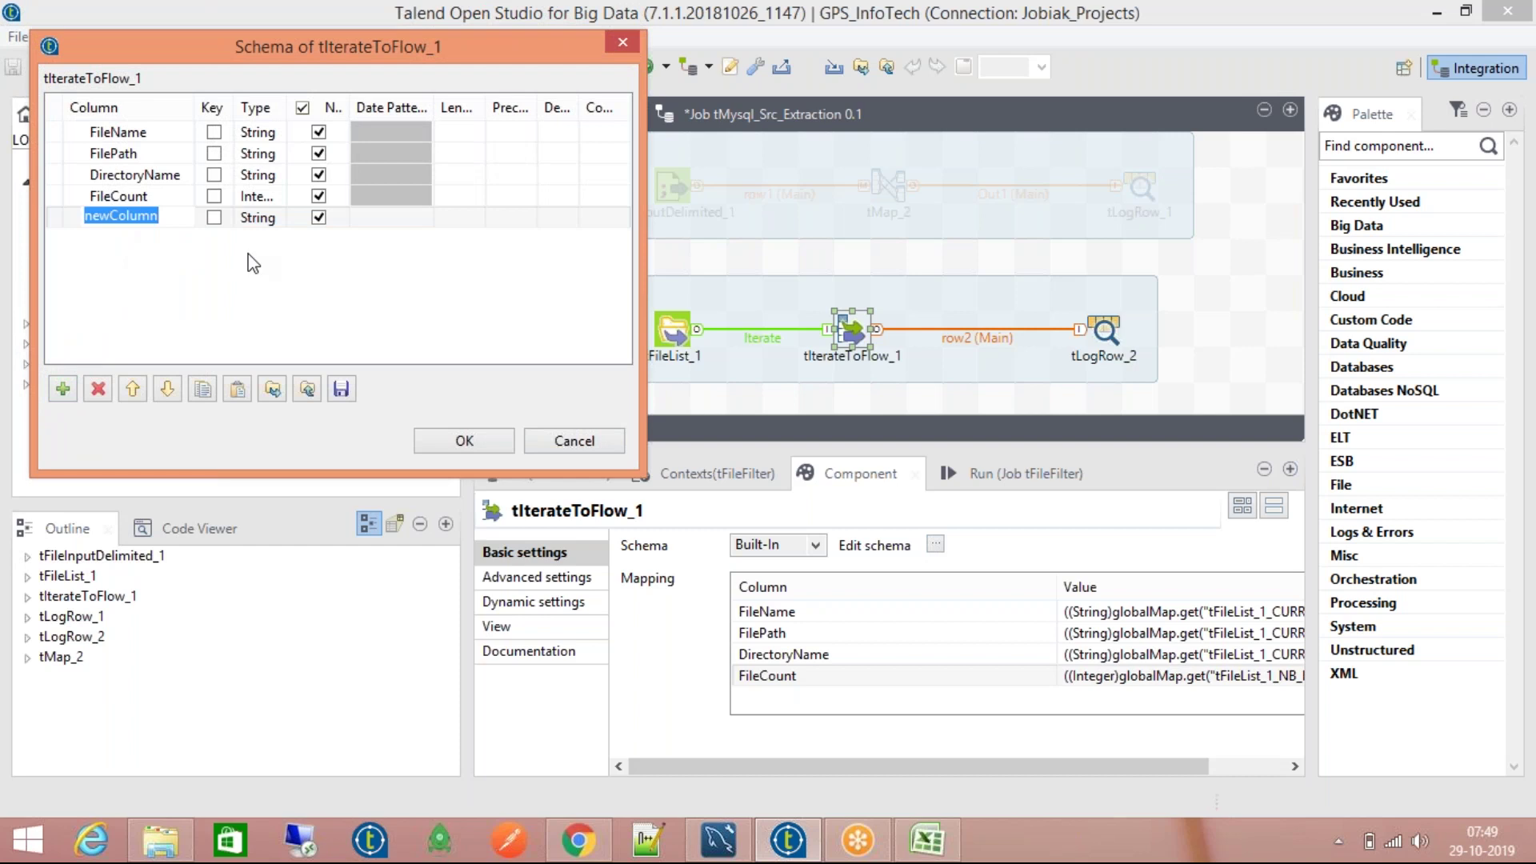
{"action": "type", "text": "FileExtension"}
{"action": "key", "text": "Return"}
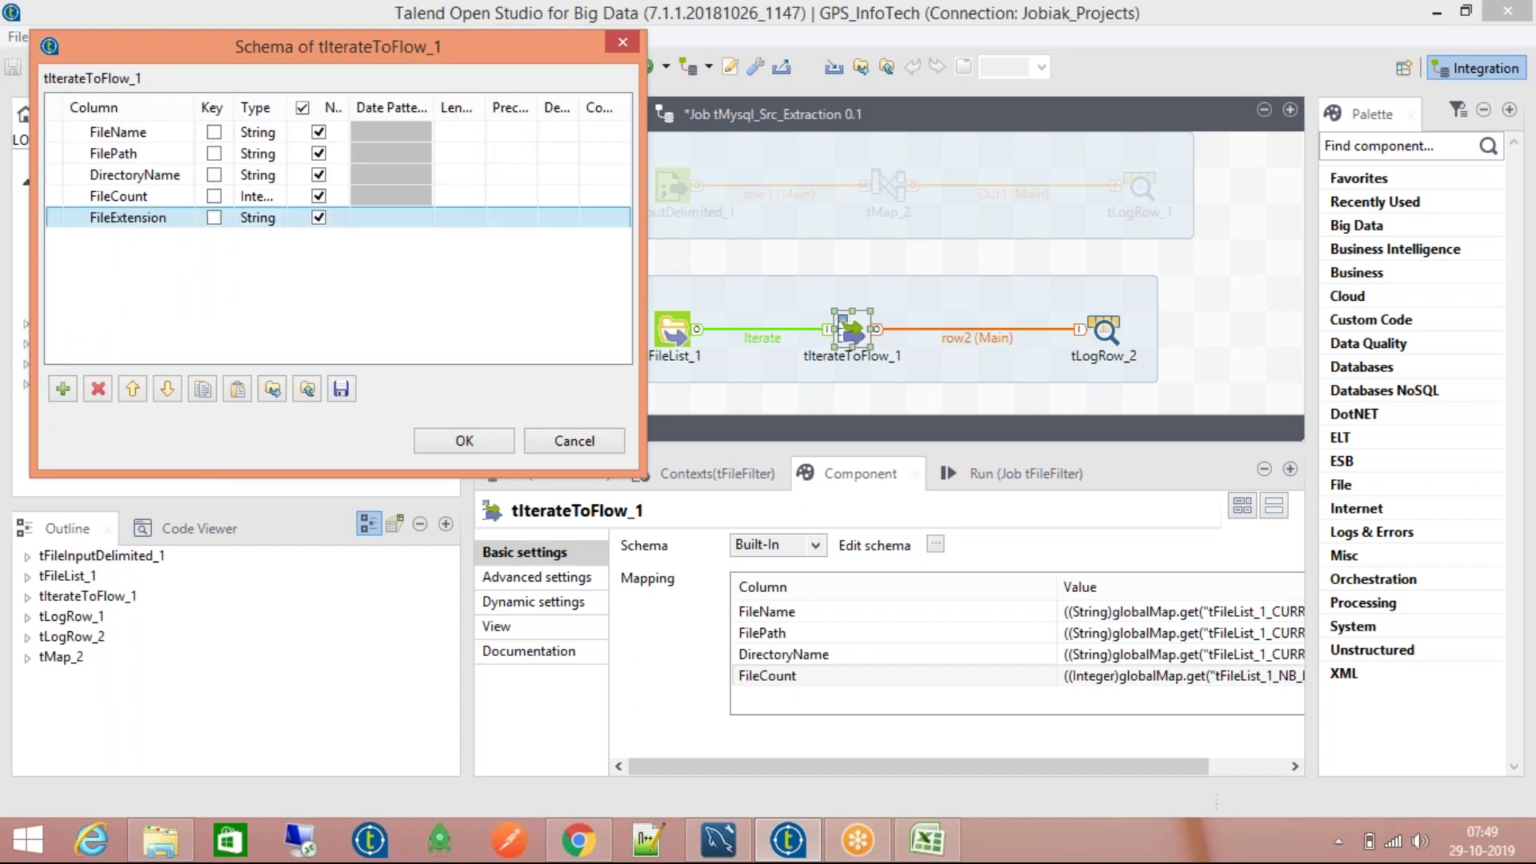
{"action": "left_click", "coordinate": [478, 439]}
{"action": "left_click", "coordinate": [851, 468]}
Step: Map the FileExtension column to the global variable tFileList_1.CURRENT_FILEEXTENSION
{"action": "left_click", "coordinate": [1082, 695]}
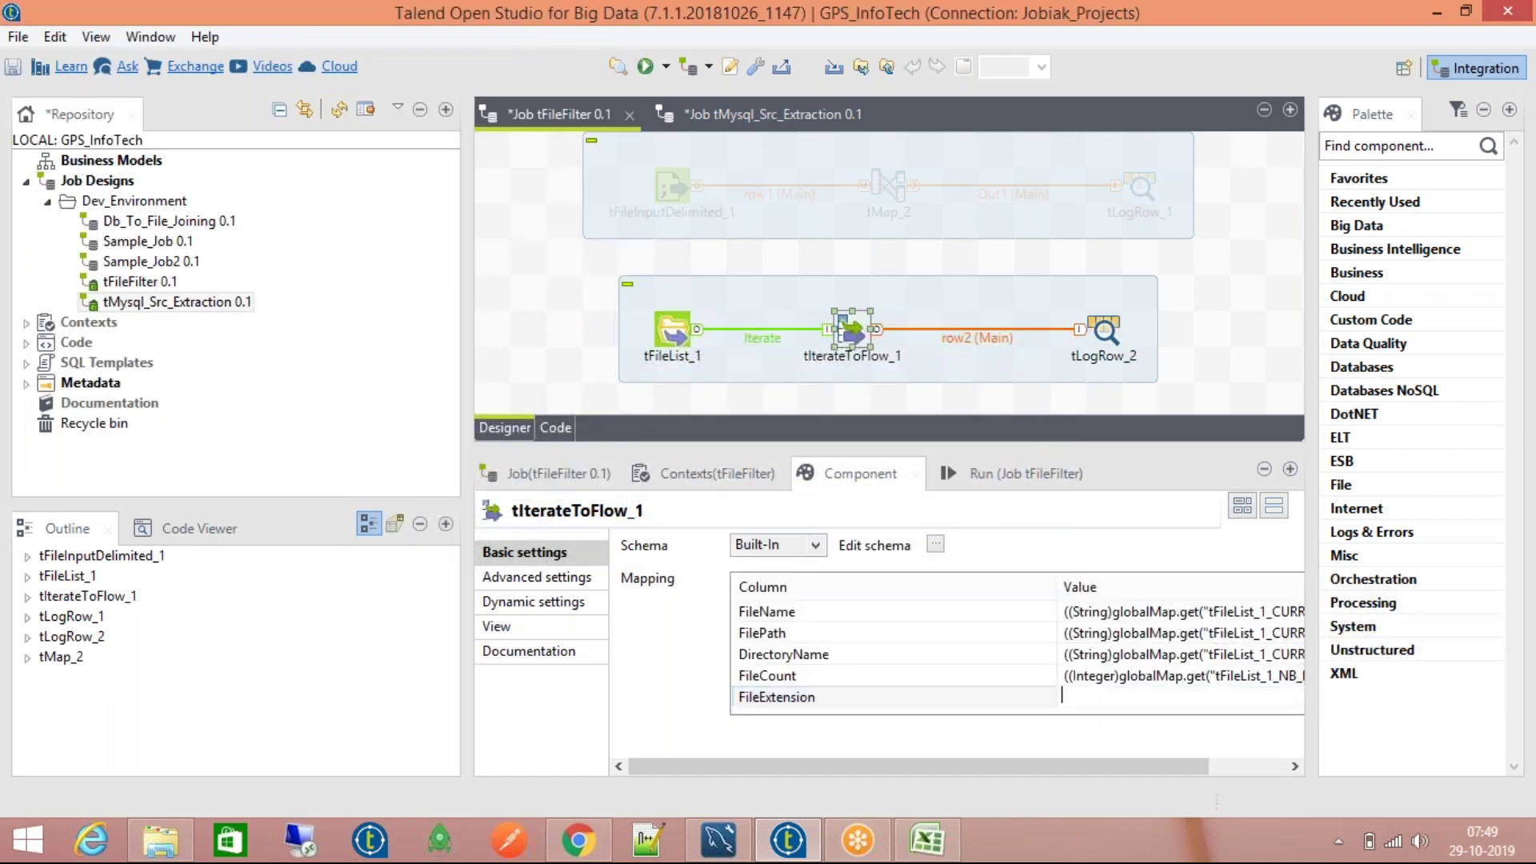
{"action": "key", "text": "ctrl+space"}
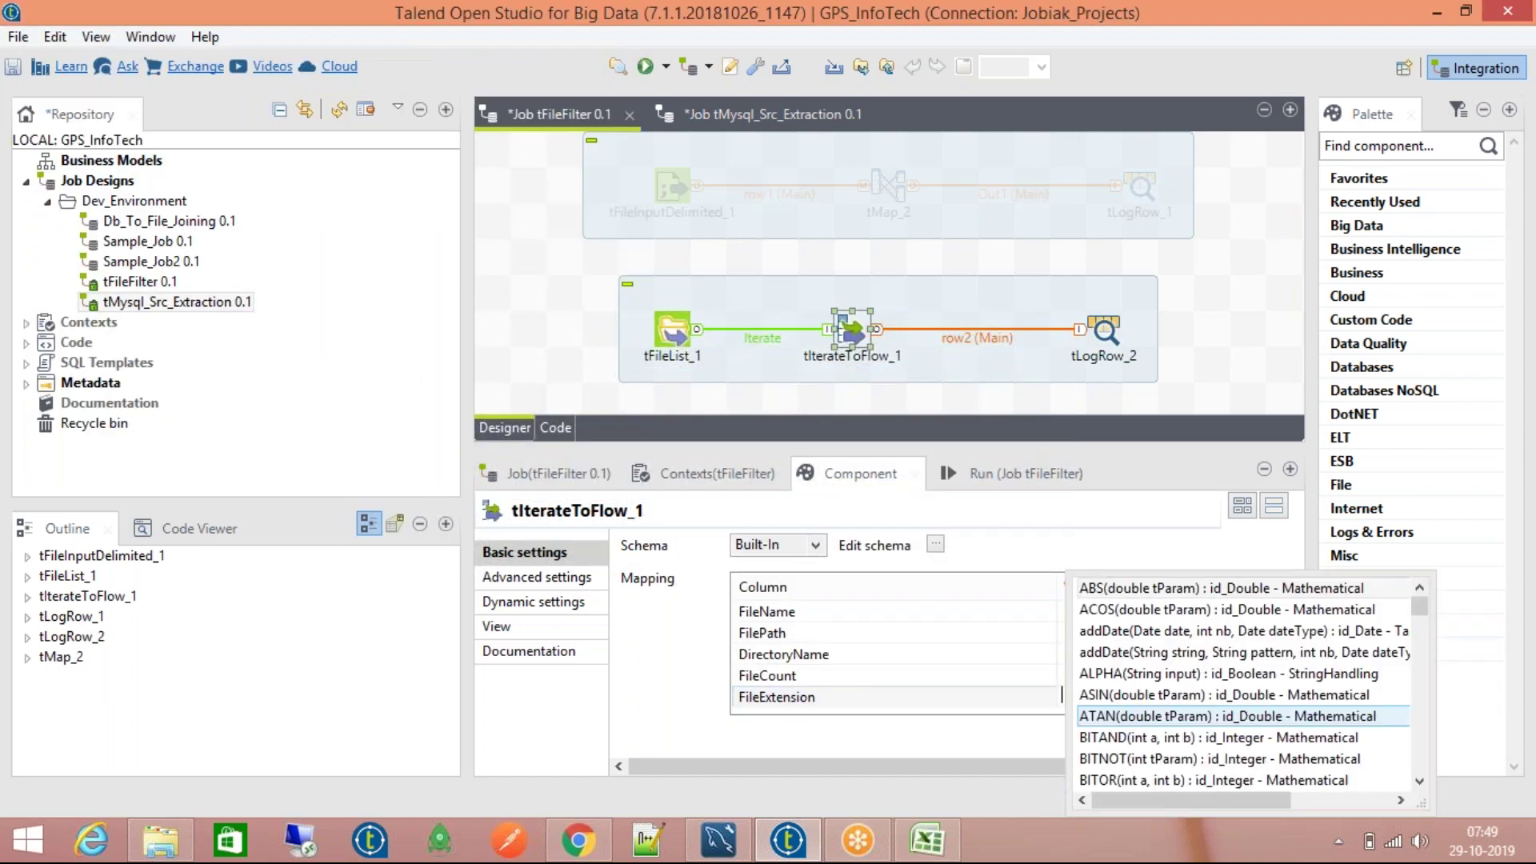
{"action": "type", "text": "tFileL"}
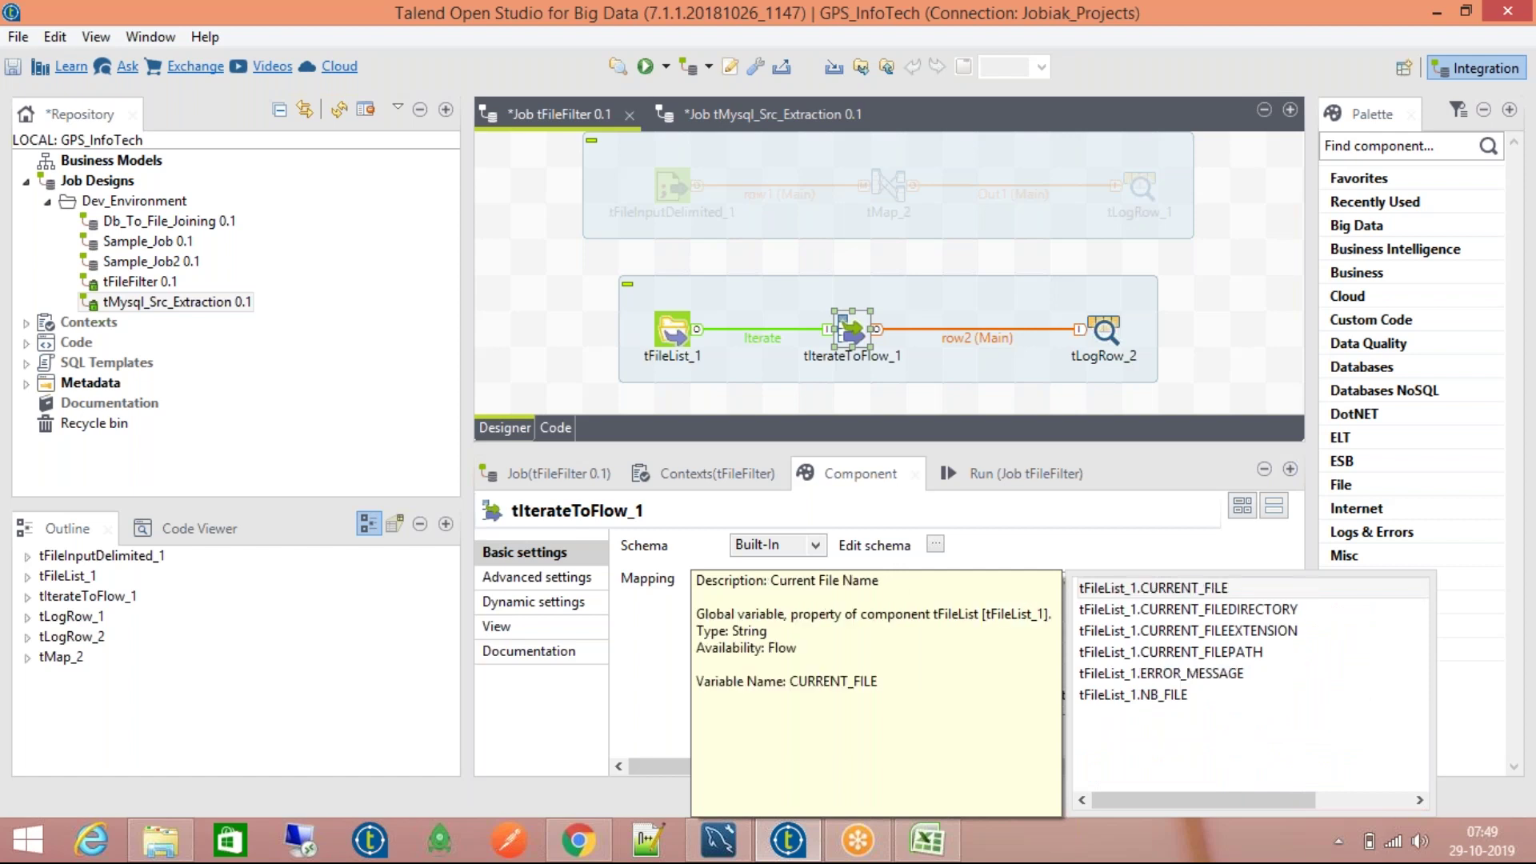
{"action": "key", "text": "Down"}
{"action": "key", "text": "Down"}
{"action": "key", "text": "Down"}
{"action": "key", "text": "Down"}
{"action": "key", "text": "Down"}
{"action": "key", "text": "Up"}
{"action": "key", "text": "Up"}
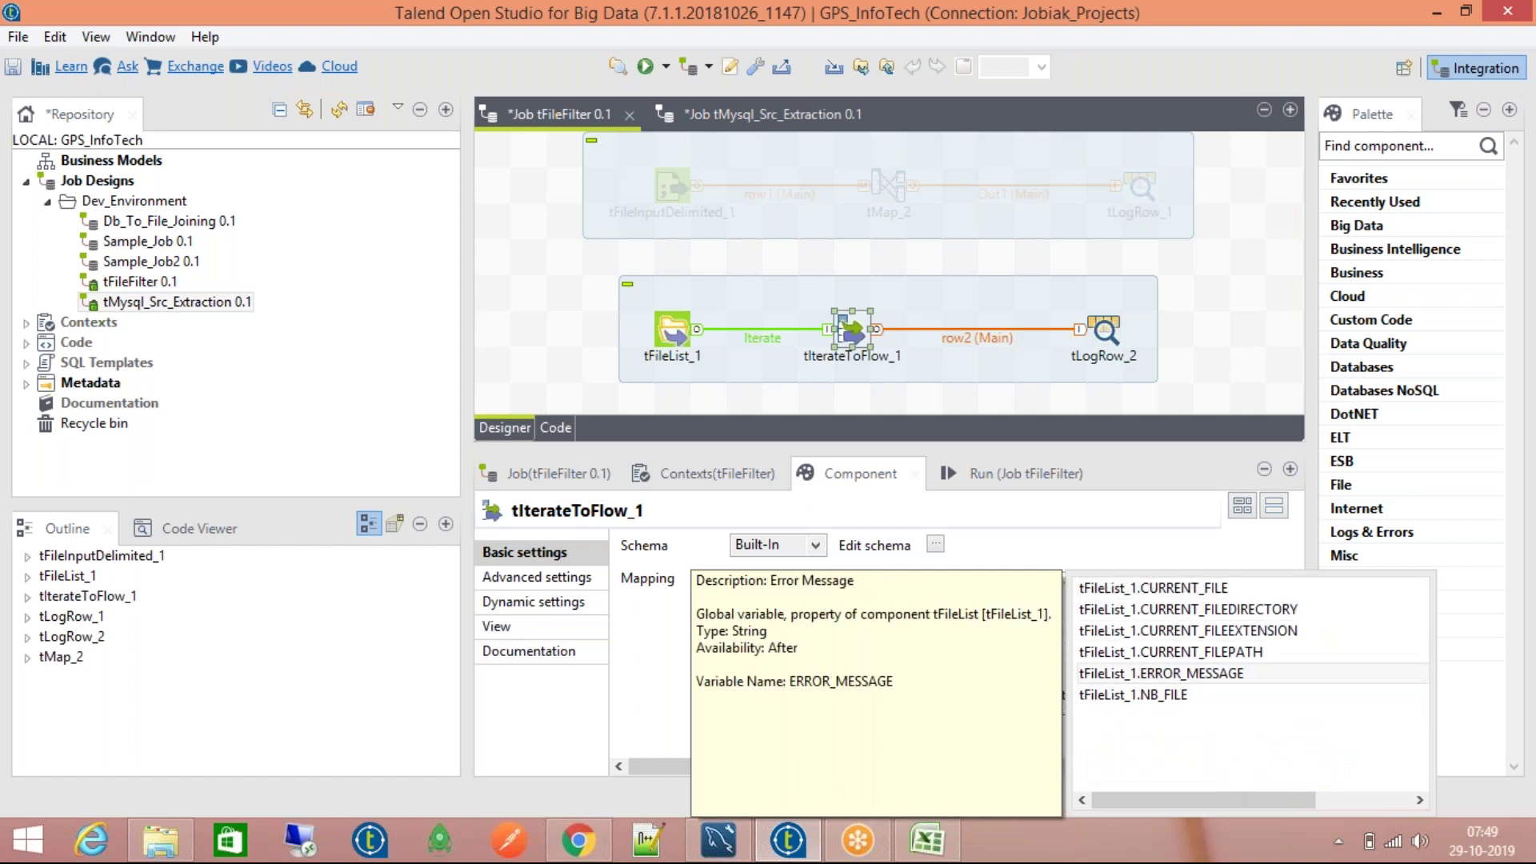
{"action": "key", "text": "Down"}
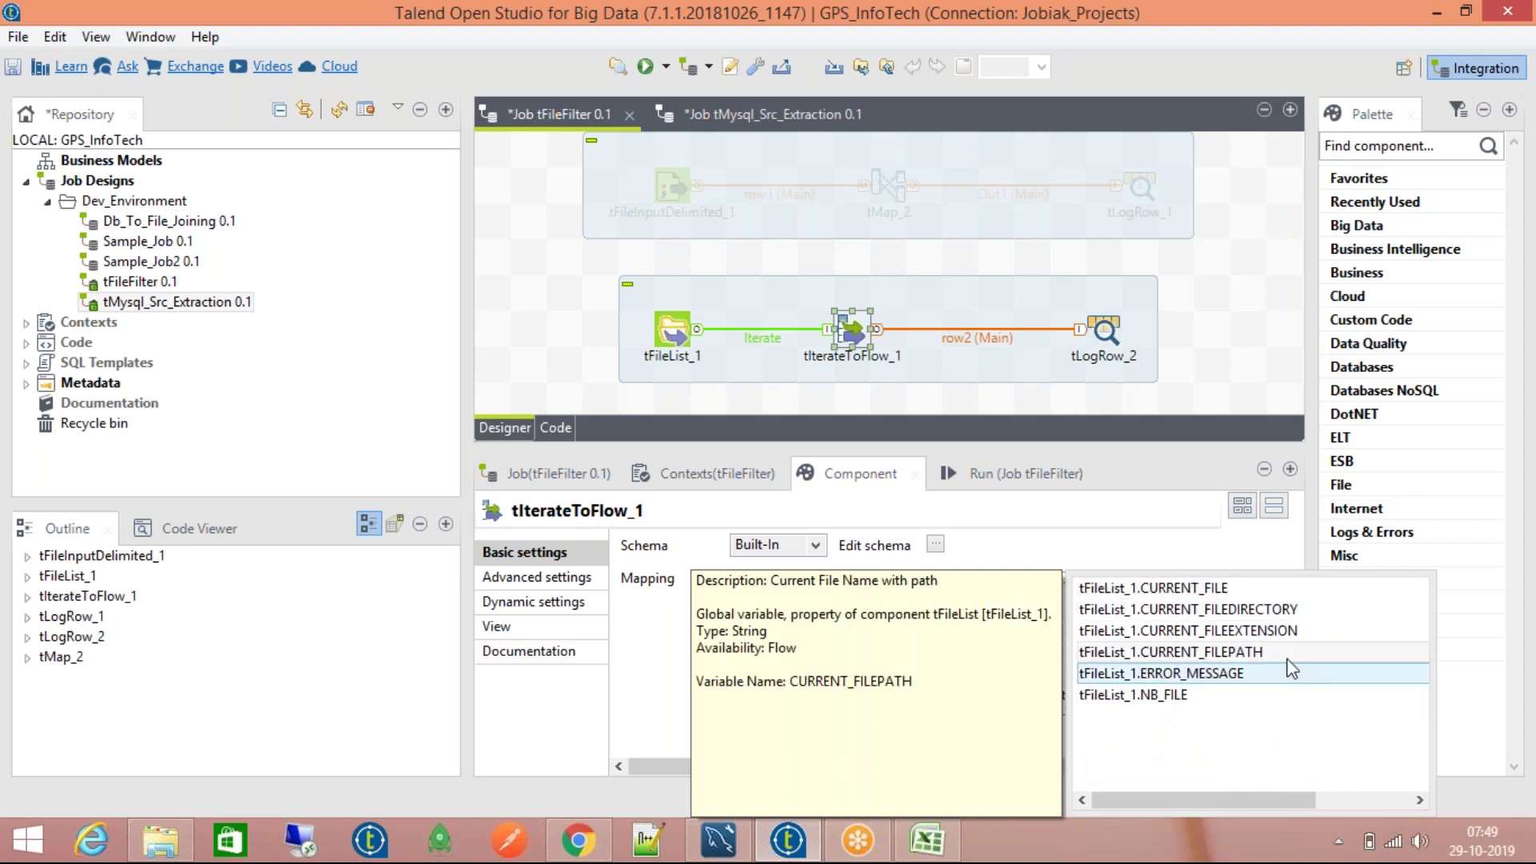
{"action": "key", "text": "Up"}
{"action": "key", "text": "Up"}
{"action": "key", "text": "Return"}
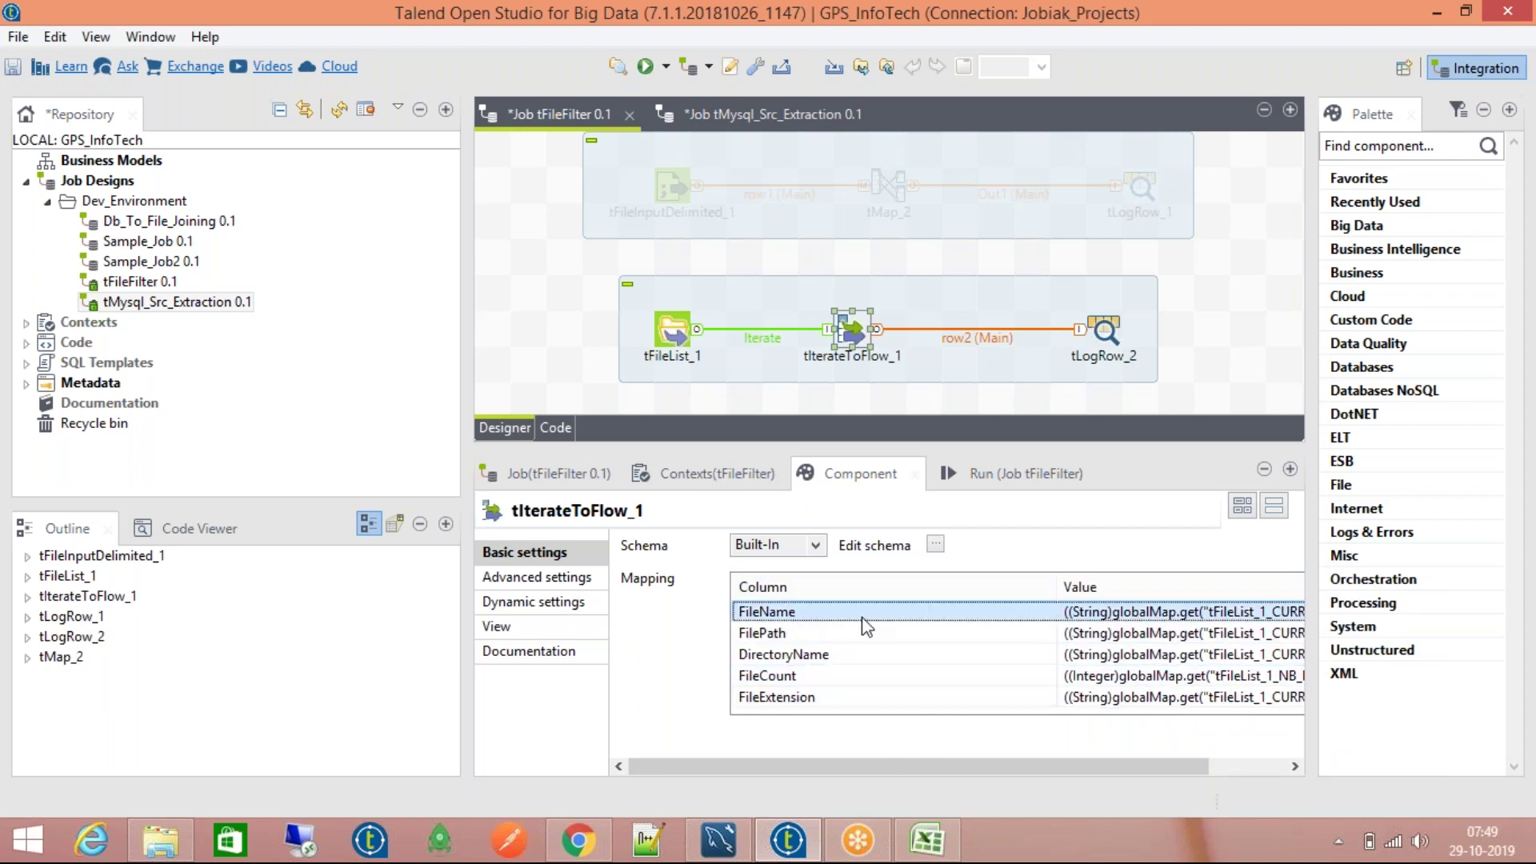
Step: Go over the mappings of the FilePath, DirectoryName, FileCount and FileExtension columns in tIterateToFlow_1
{"action": "left_click", "coordinate": [1108, 632]}
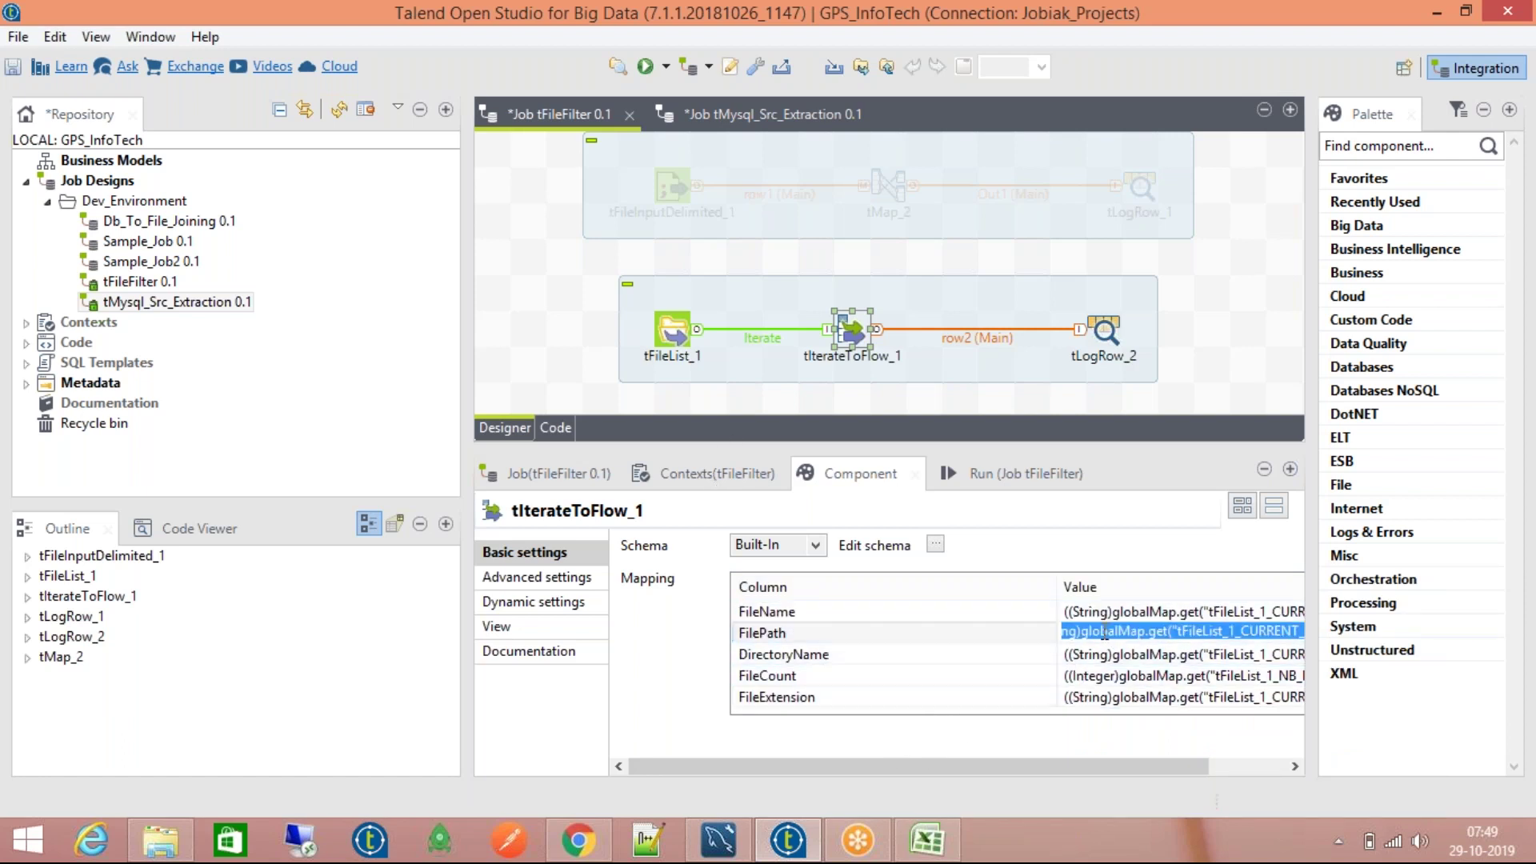
{"action": "left_click", "coordinate": [971, 636]}
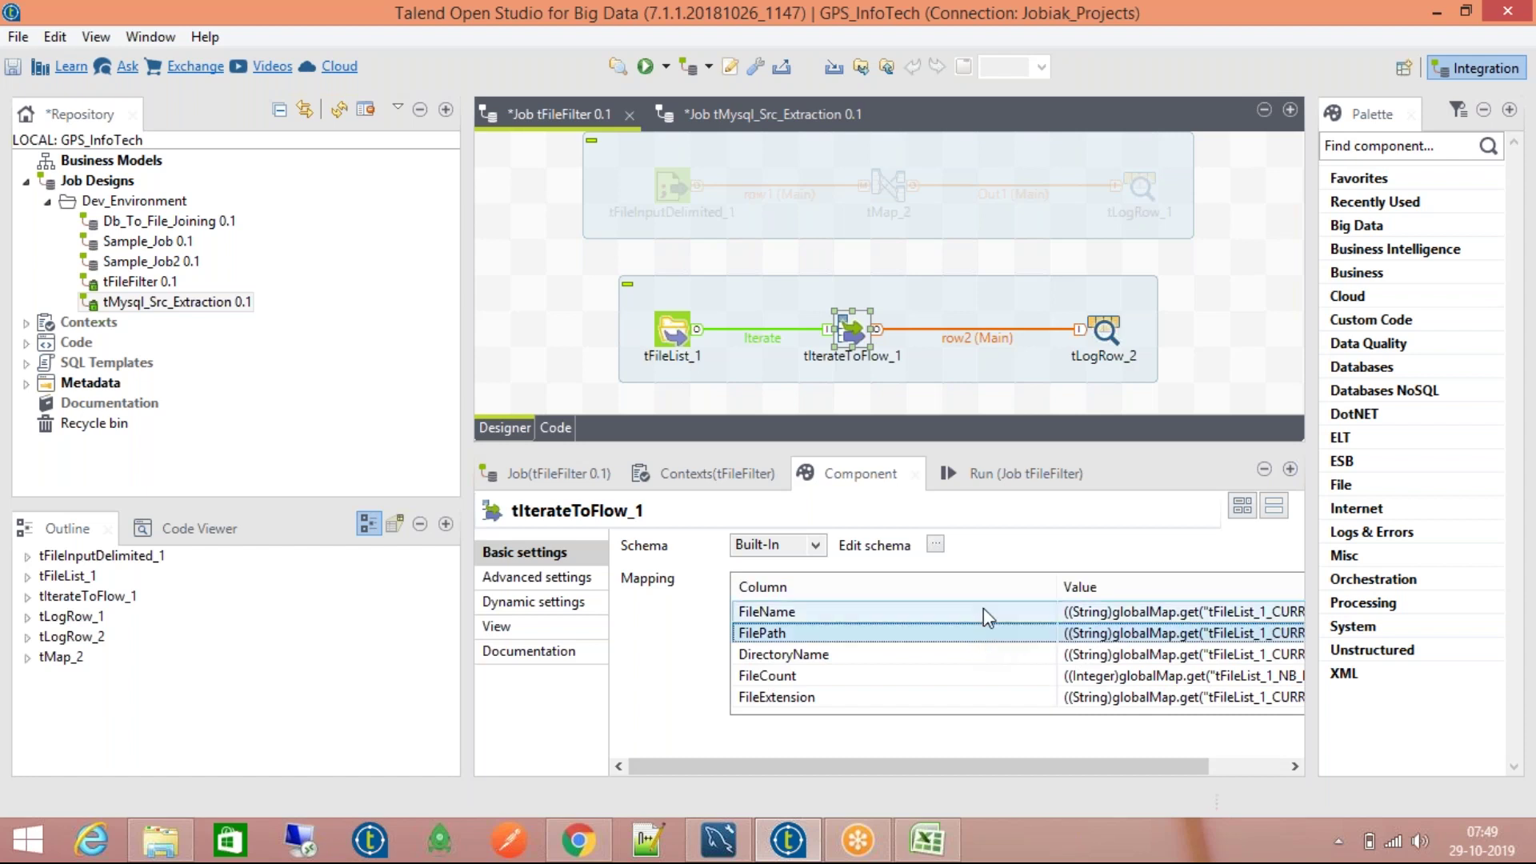
{"action": "left_click", "coordinate": [988, 658]}
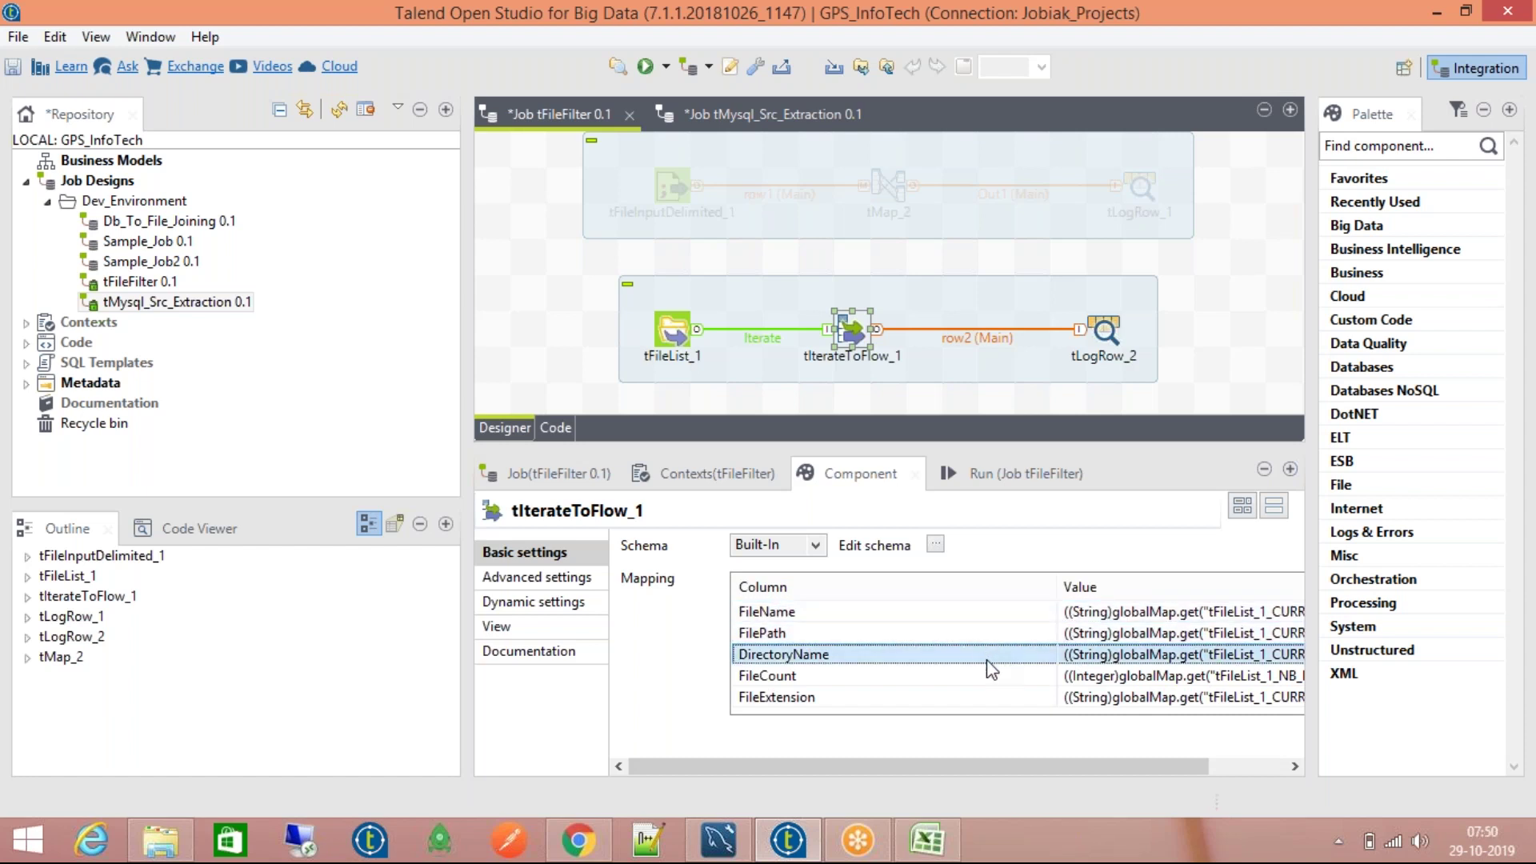
{"action": "left_click", "coordinate": [991, 680]}
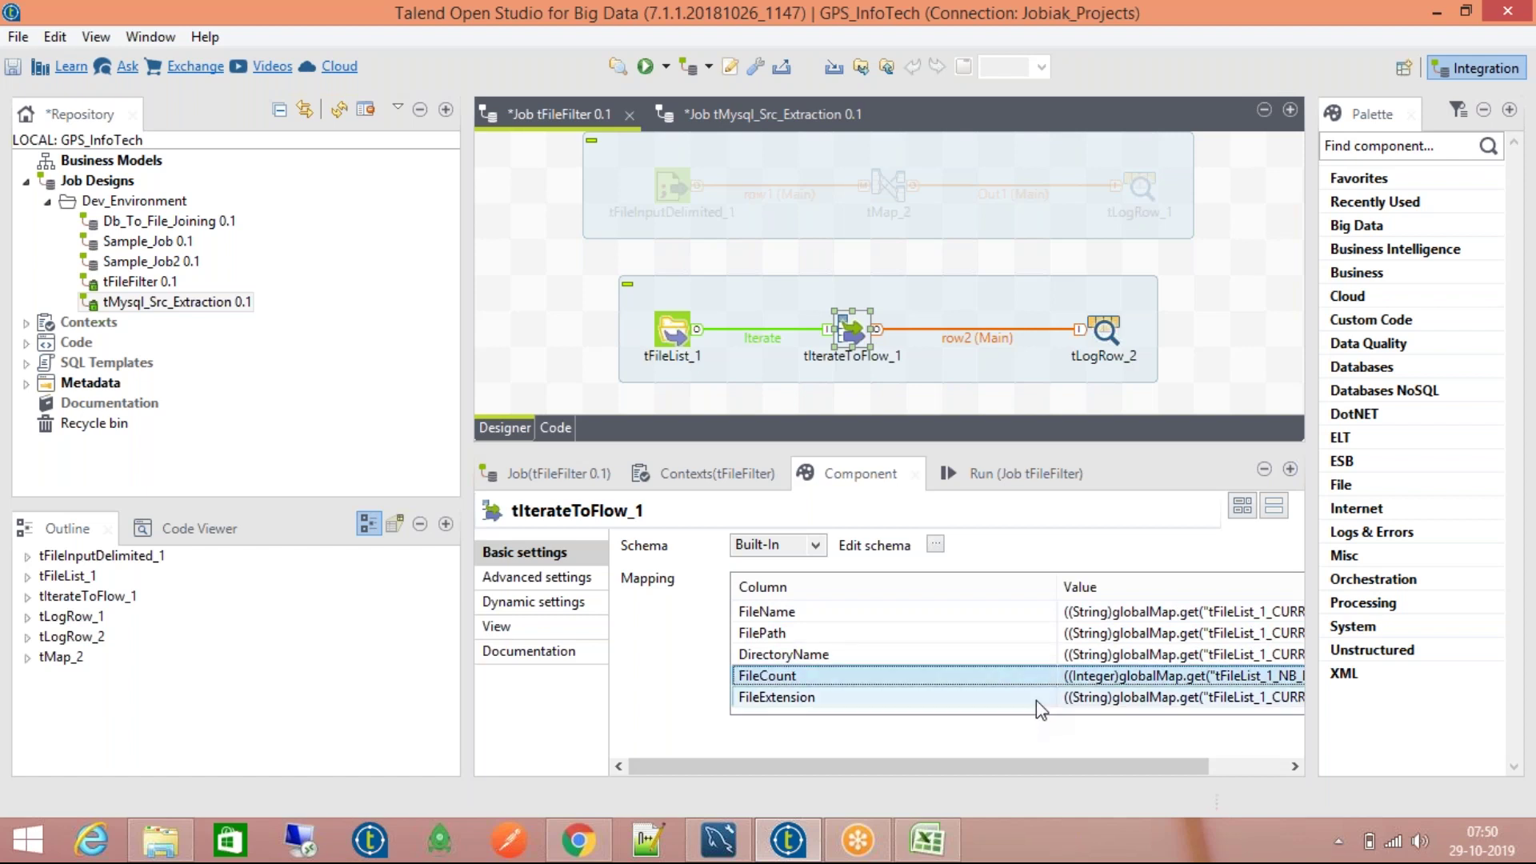
{"action": "left_click", "coordinate": [1112, 702]}
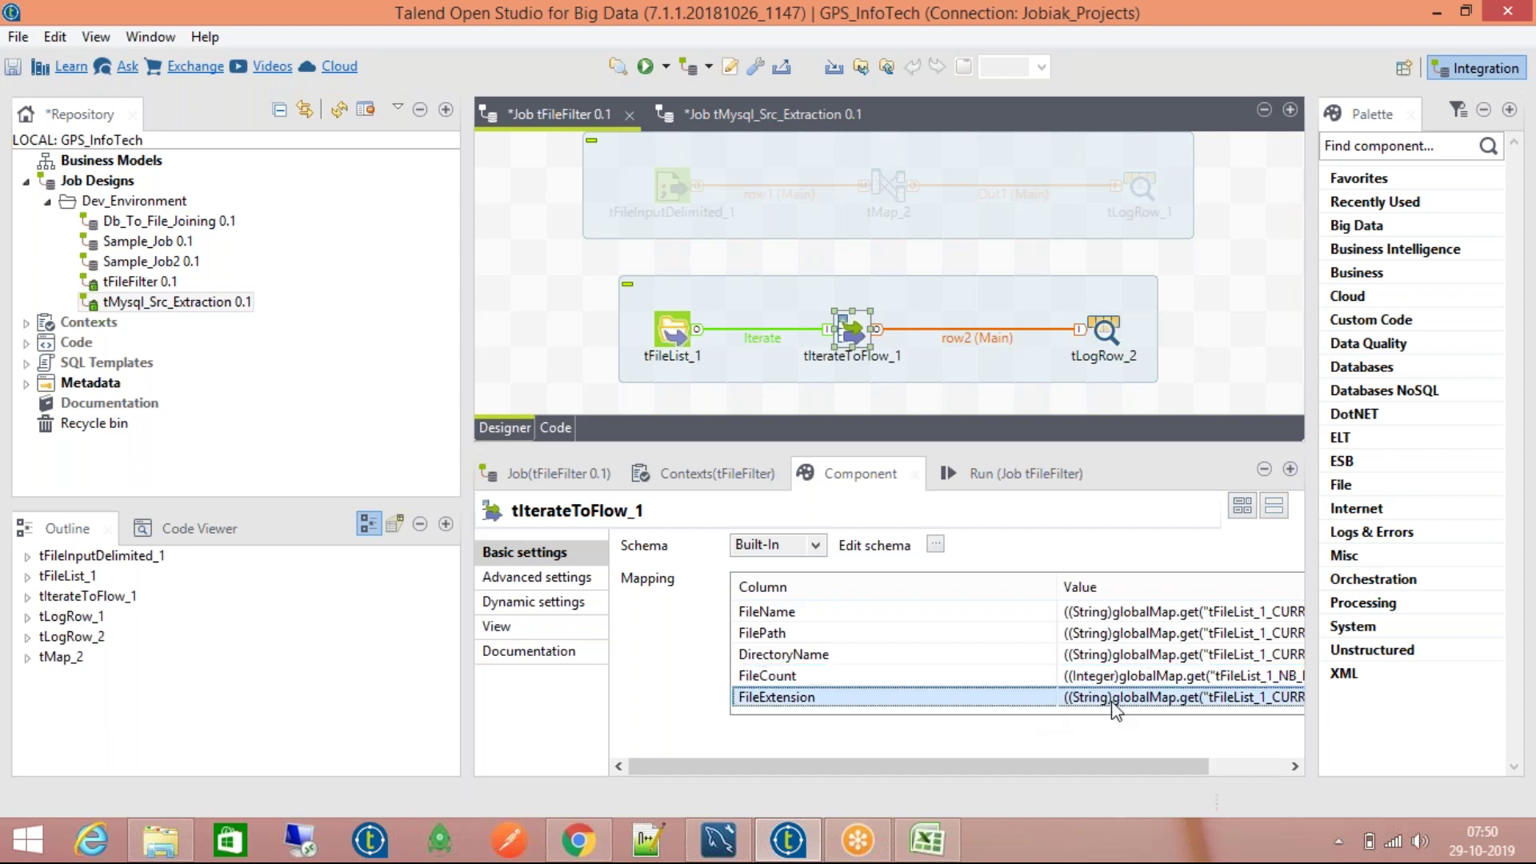
{"action": "left_click", "coordinate": [1014, 693]}
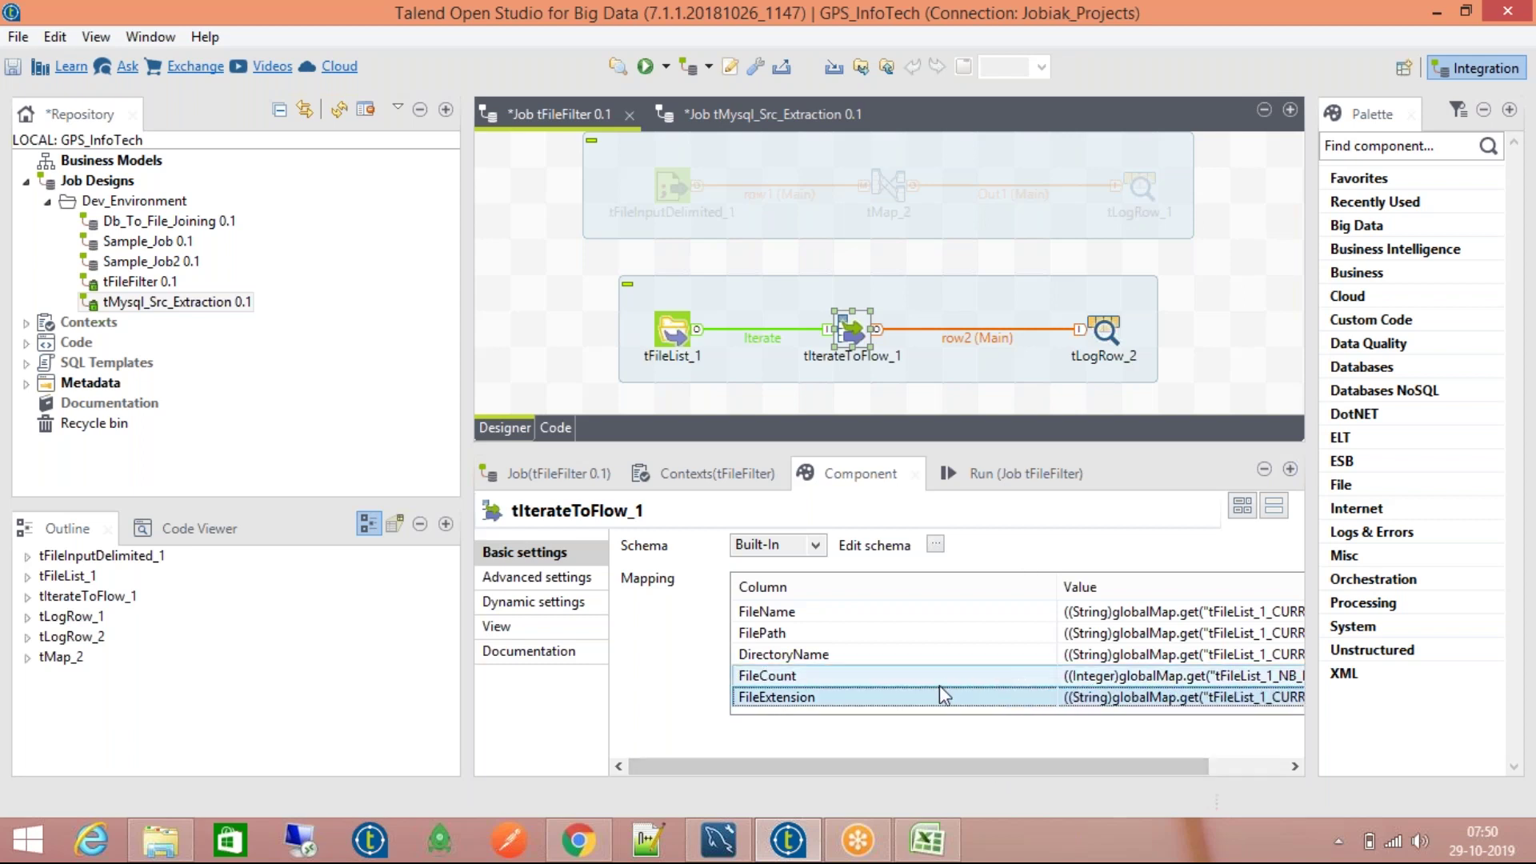
Step: Run the tFileFilter job and examine the logged file rows in the enlarged console
{"action": "left_click", "coordinate": [1103, 331]}
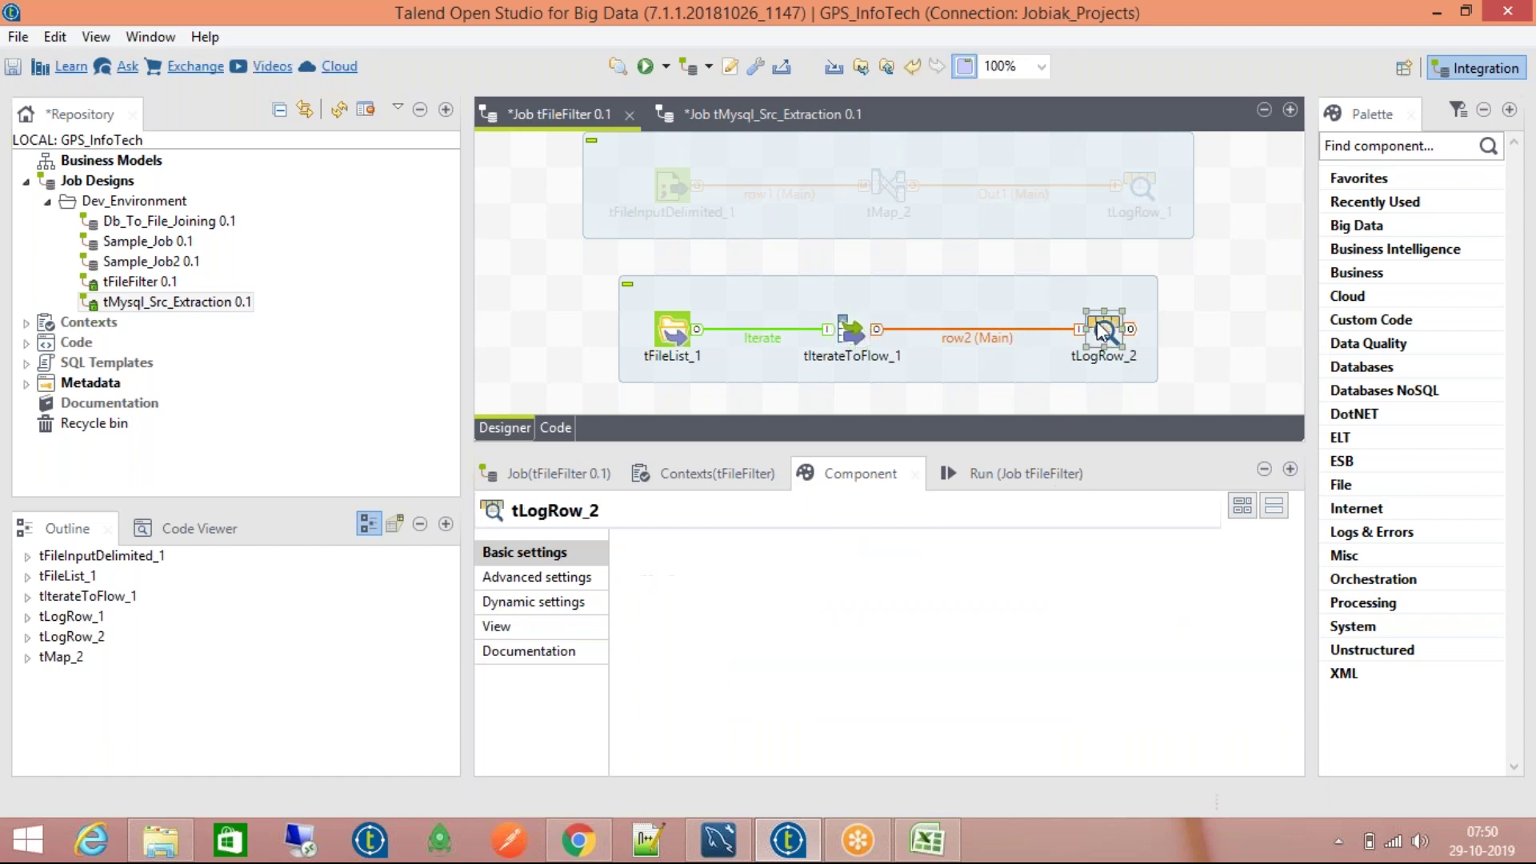
{"action": "left_click", "coordinate": [982, 471]}
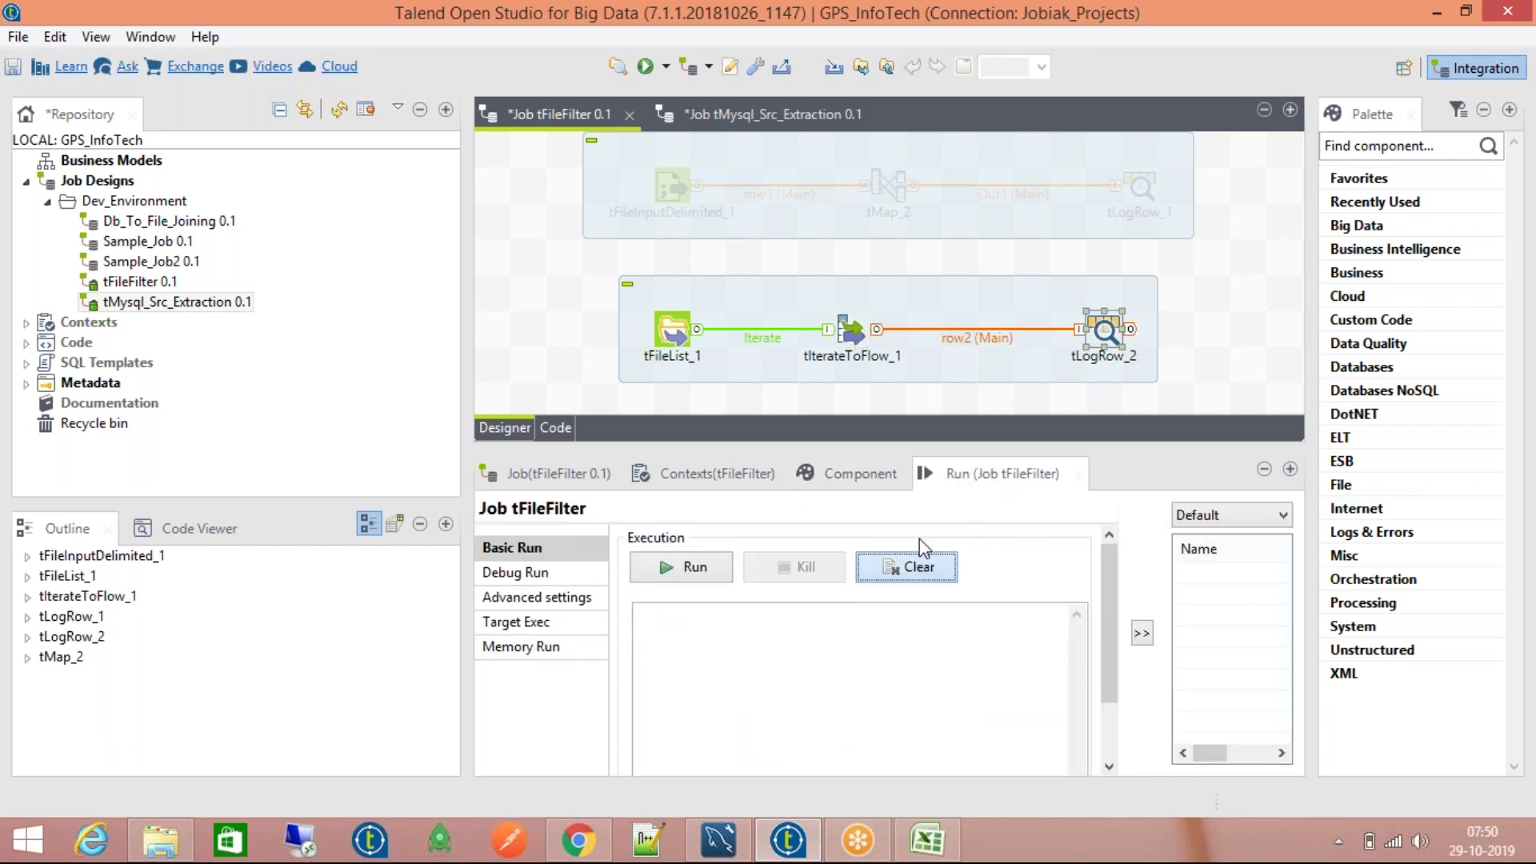
{"action": "key", "text": "F6"}
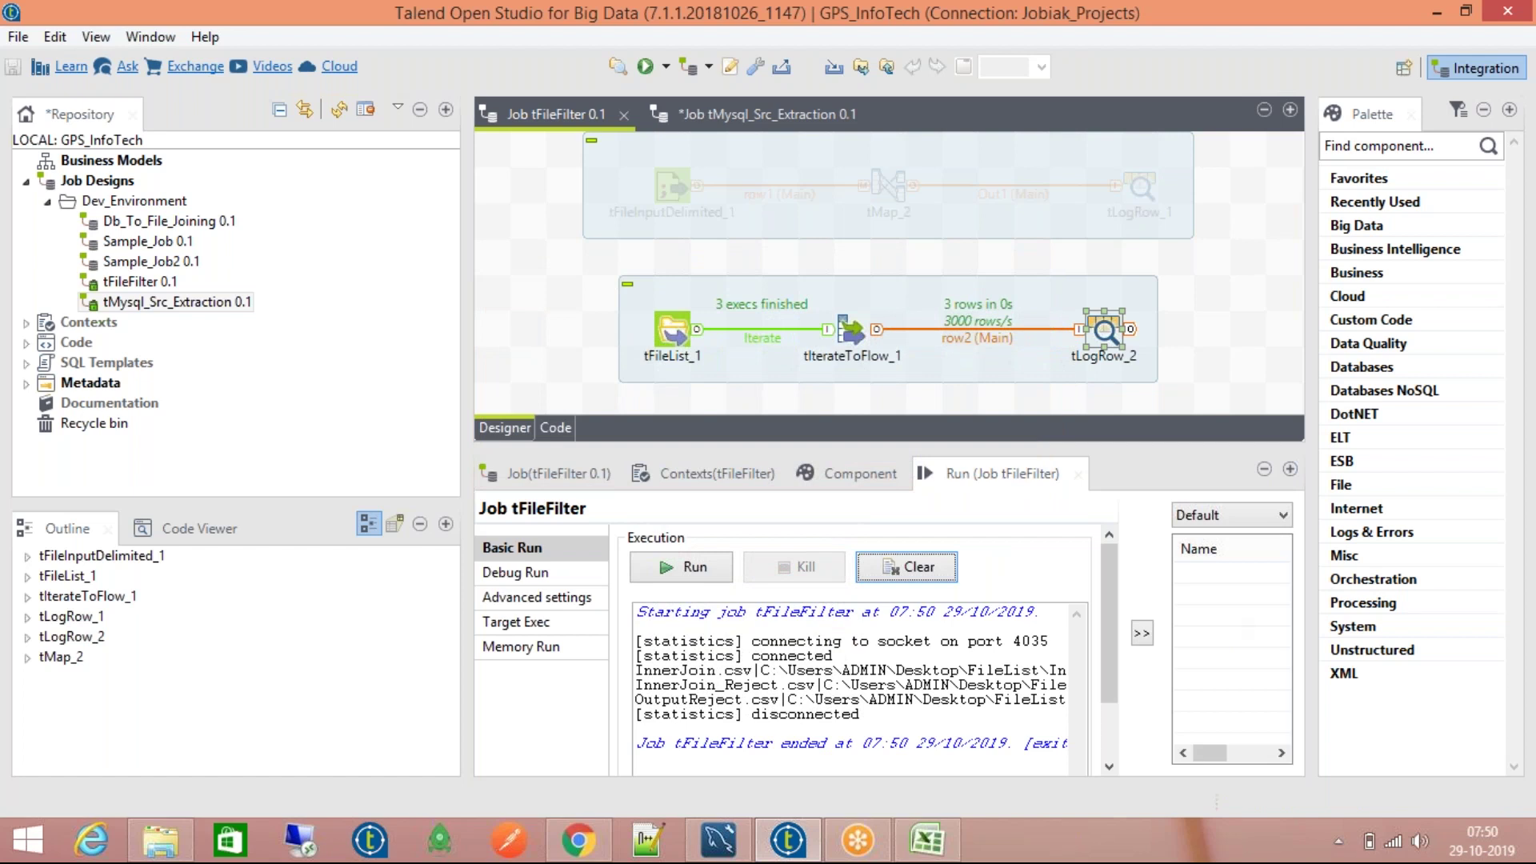
{"action": "left_click", "coordinate": [1291, 469]}
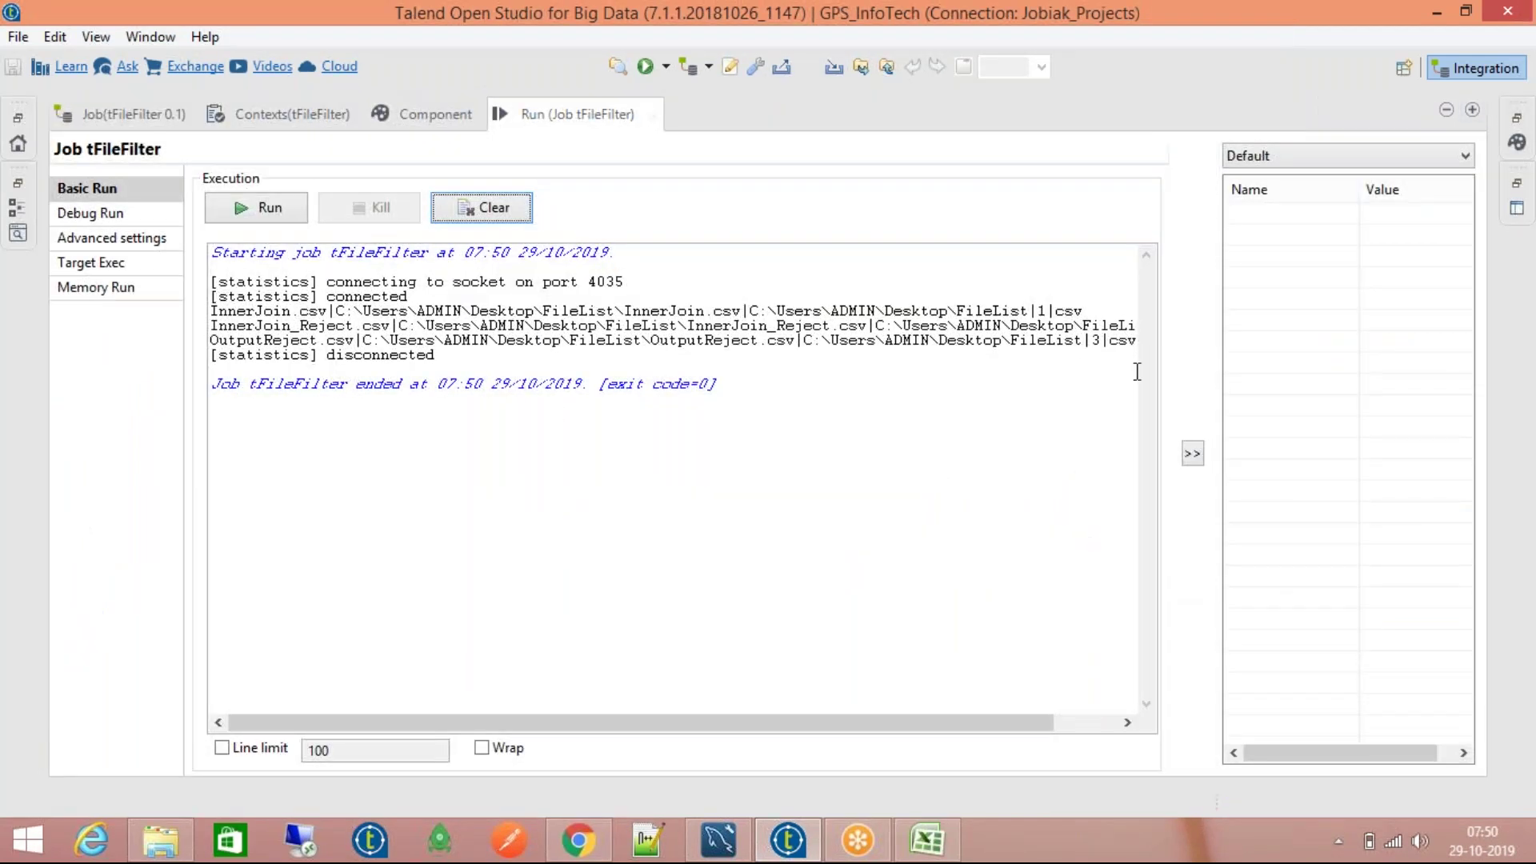
{"action": "left_click", "coordinate": [1474, 112]}
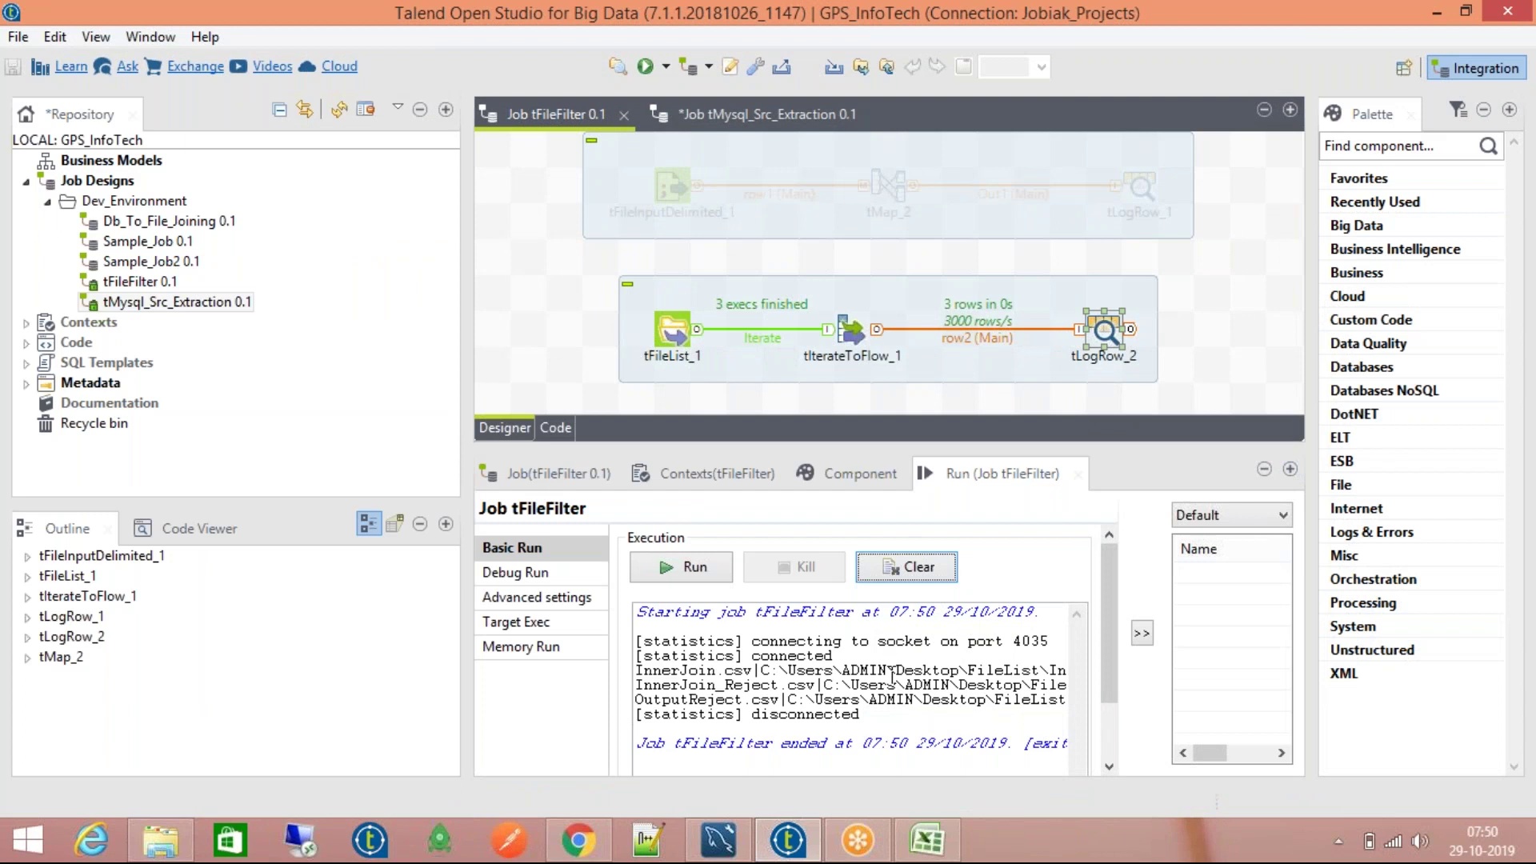
Step: Set the output mode of tLogRow_2 to Vertical (each row is a key/value list)
{"action": "double_click", "coordinate": [1104, 336]}
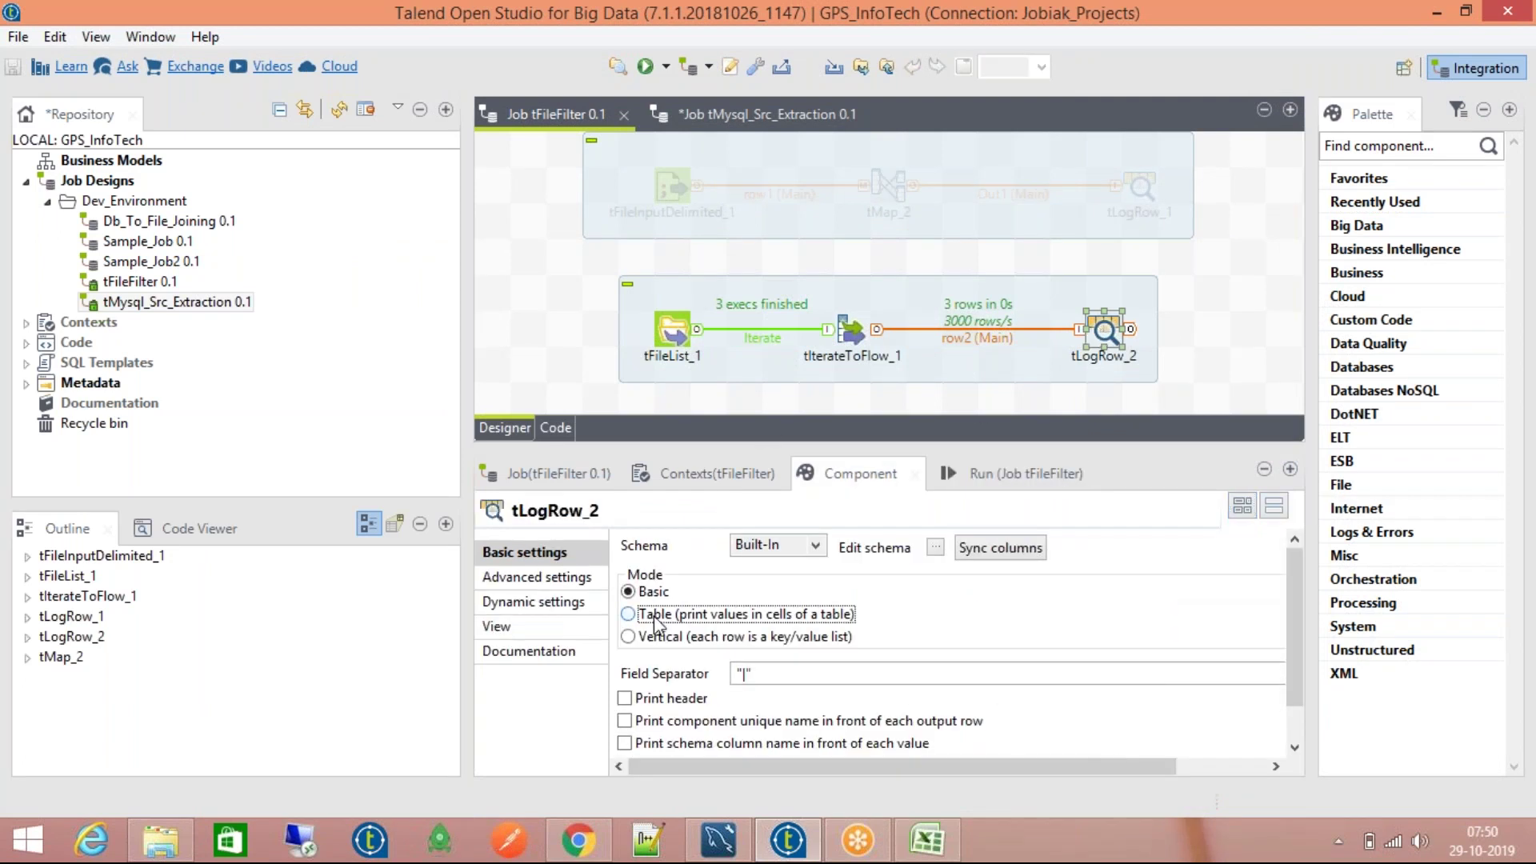
{"action": "left_click", "coordinate": [640, 613]}
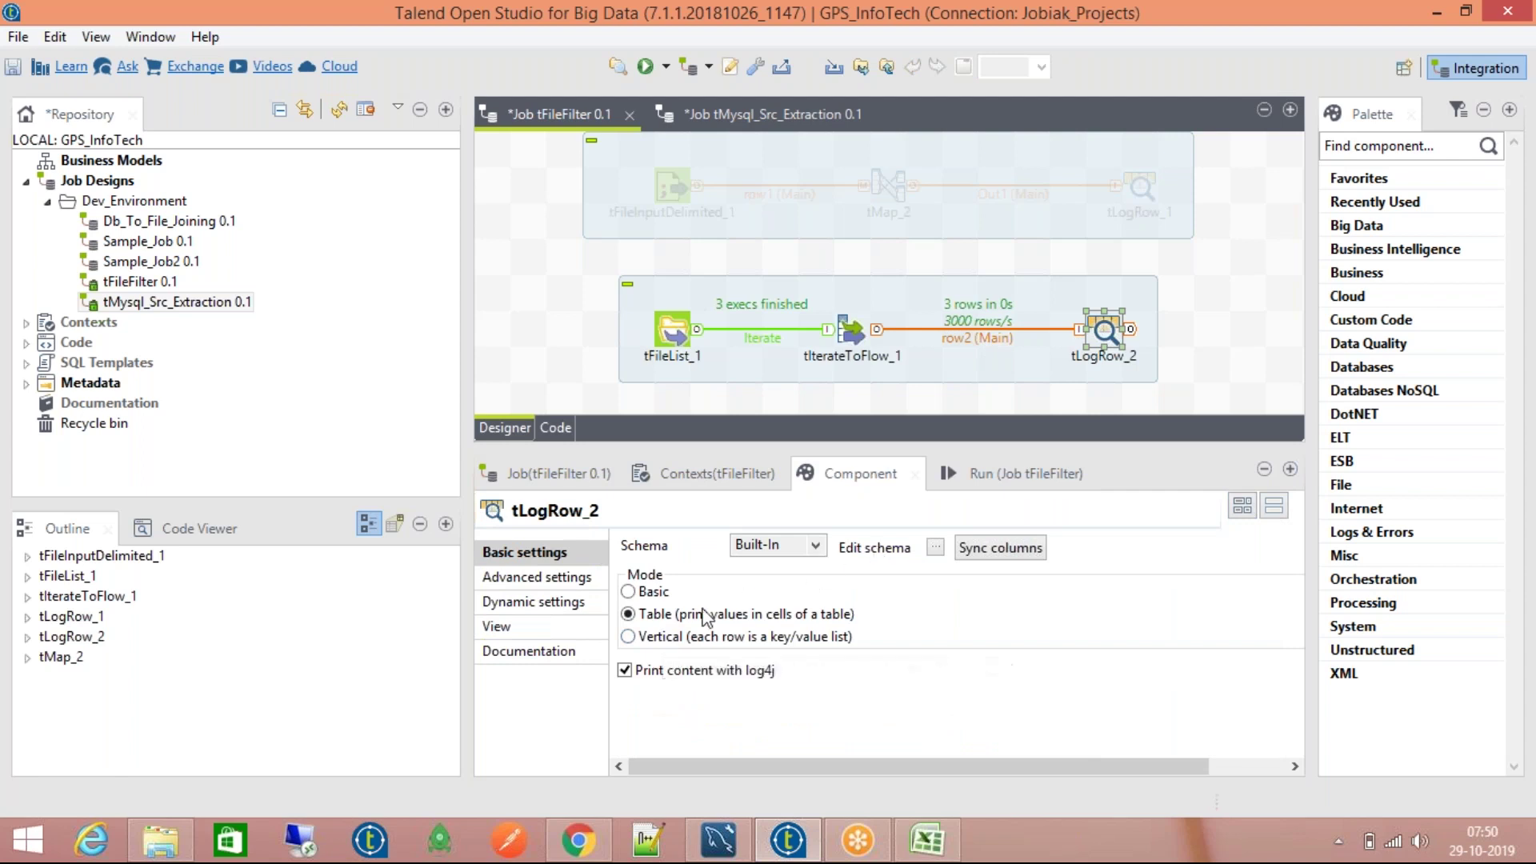
{"action": "left_click", "coordinate": [627, 636]}
Step: Clear the console, rerun the tFileFilter job and read through the key/value output for each file
{"action": "left_click", "coordinate": [1028, 473]}
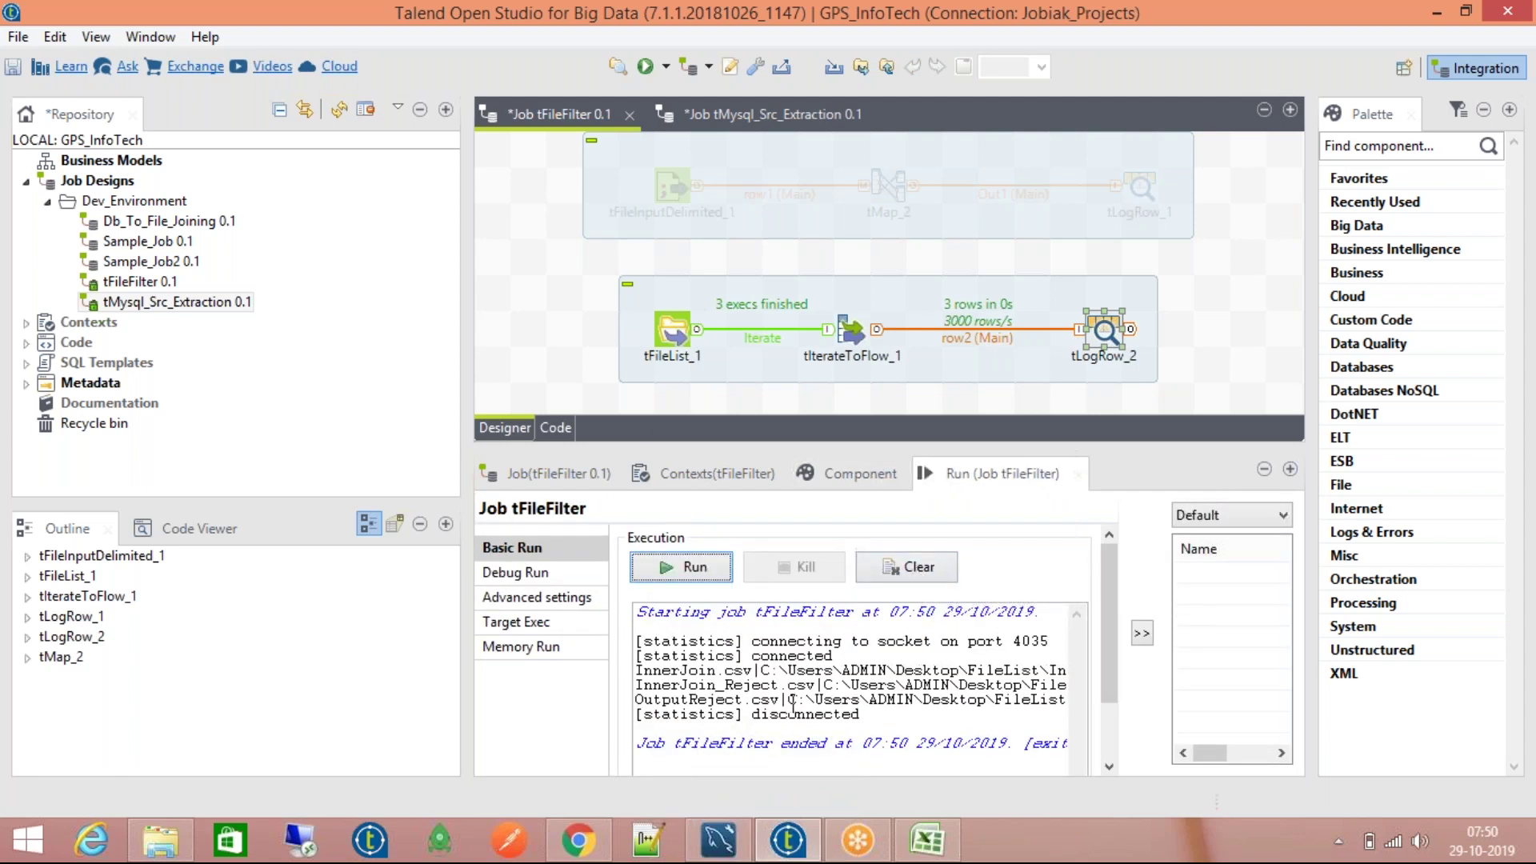
{"action": "left_click", "coordinate": [914, 570]}
{"action": "key", "text": "F6"}
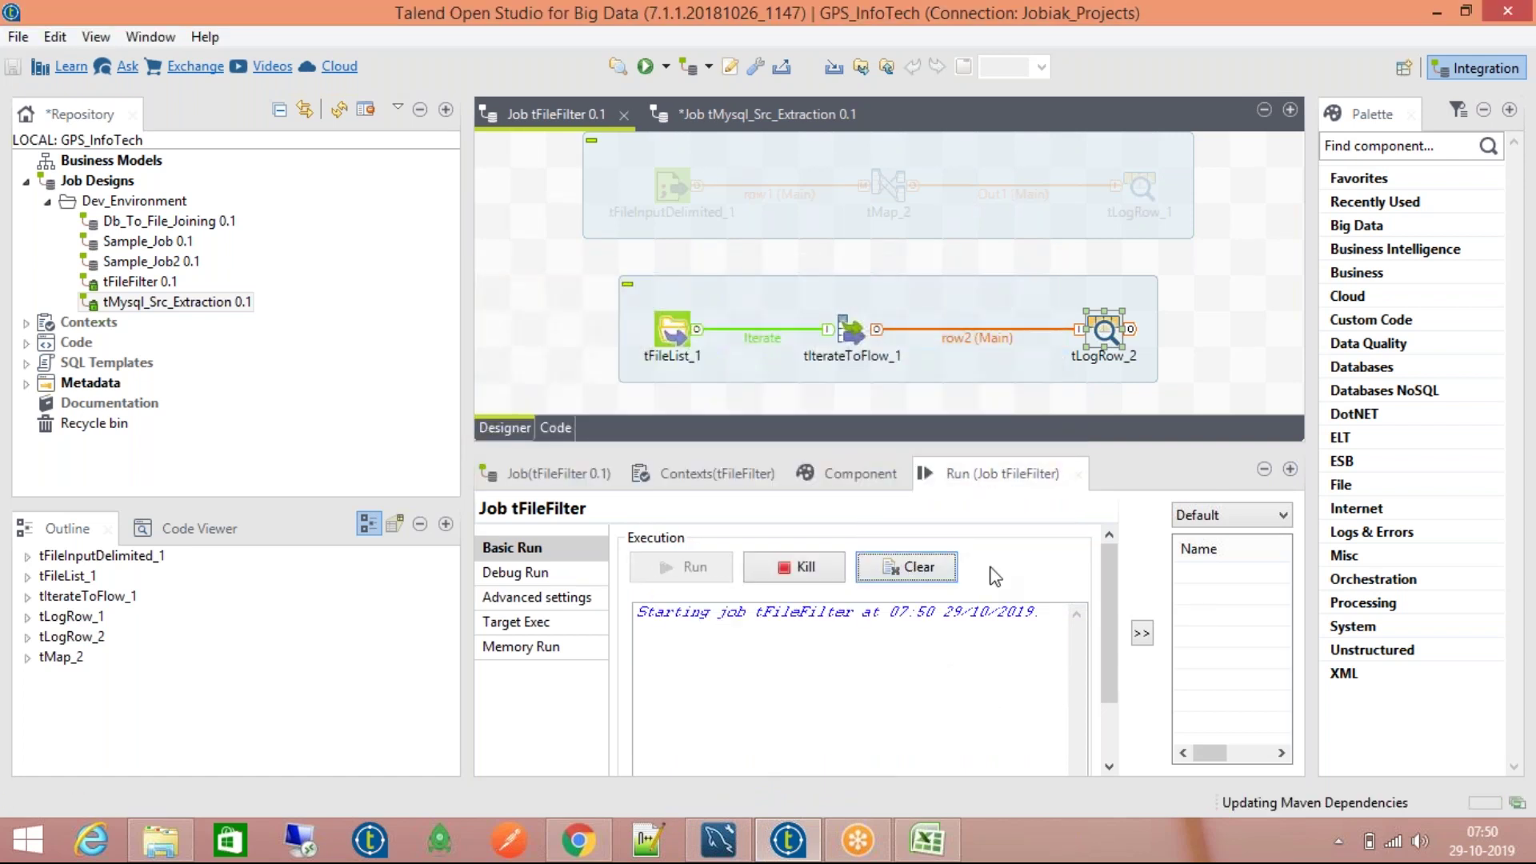
{"action": "left_click", "coordinate": [1291, 469]}
{"action": "left_click", "coordinate": [588, 430]}
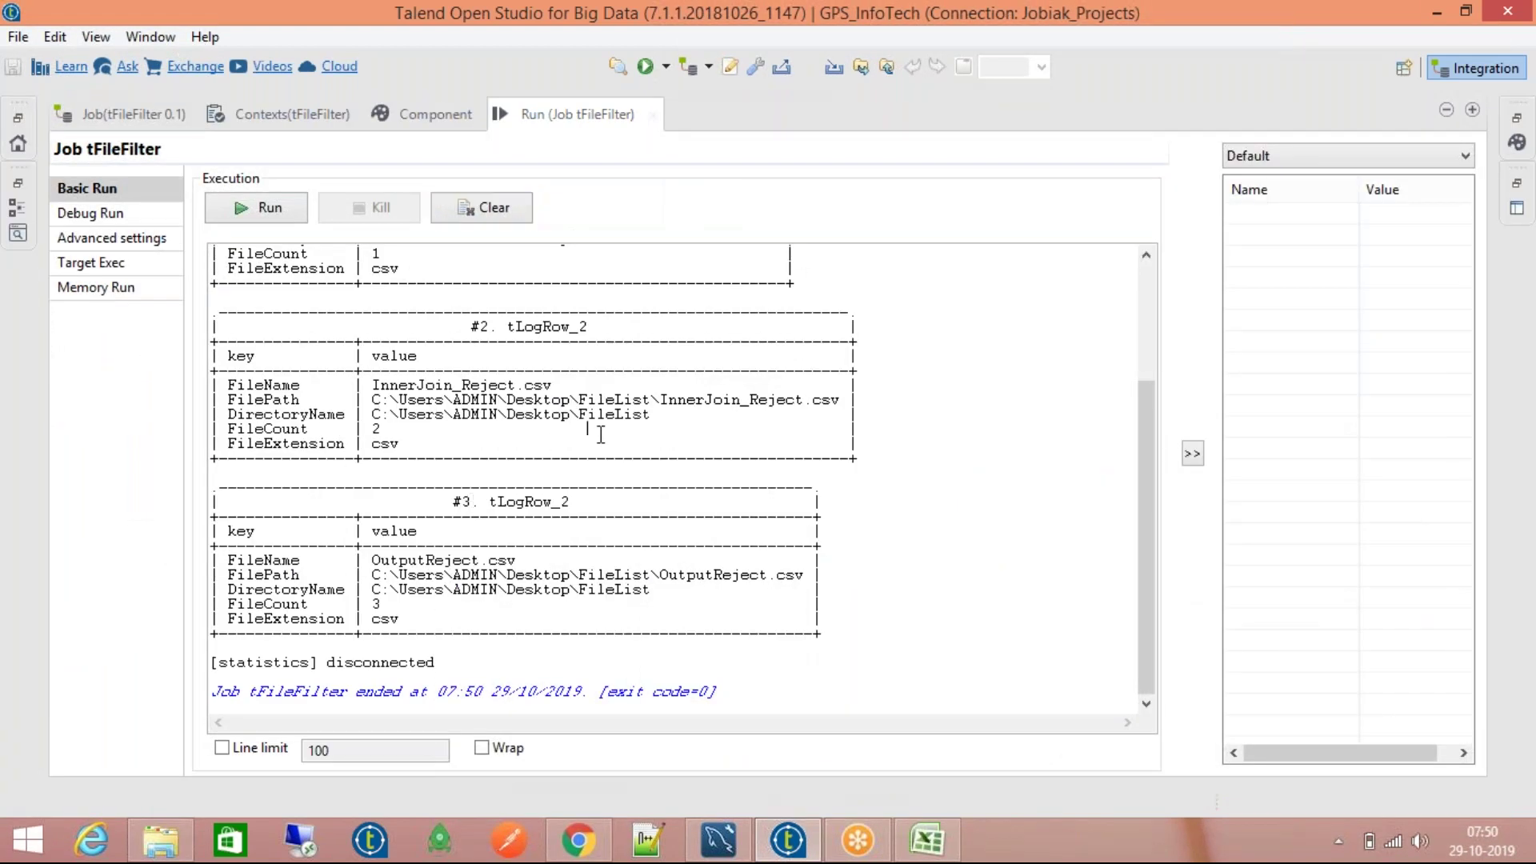
{"action": "scroll", "coordinate": [600, 448], "scroll_direction": "up", "scroll_amount": 4}
{"action": "scroll", "coordinate": [606, 450], "scroll_direction": "down", "scroll_amount": 1}
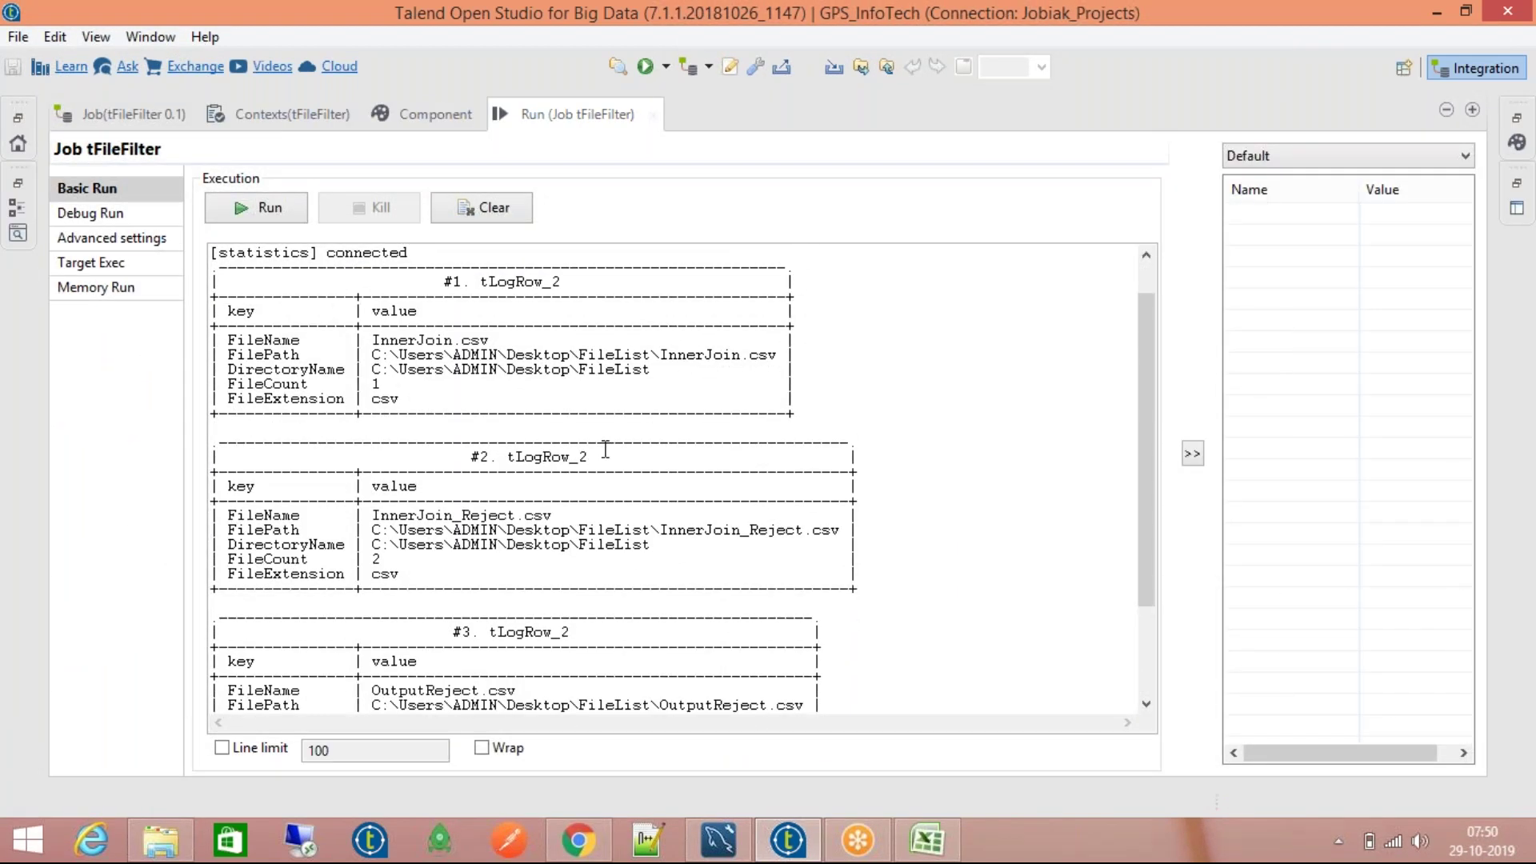
{"action": "scroll", "coordinate": [605, 449], "scroll_direction": "down", "scroll_amount": 1}
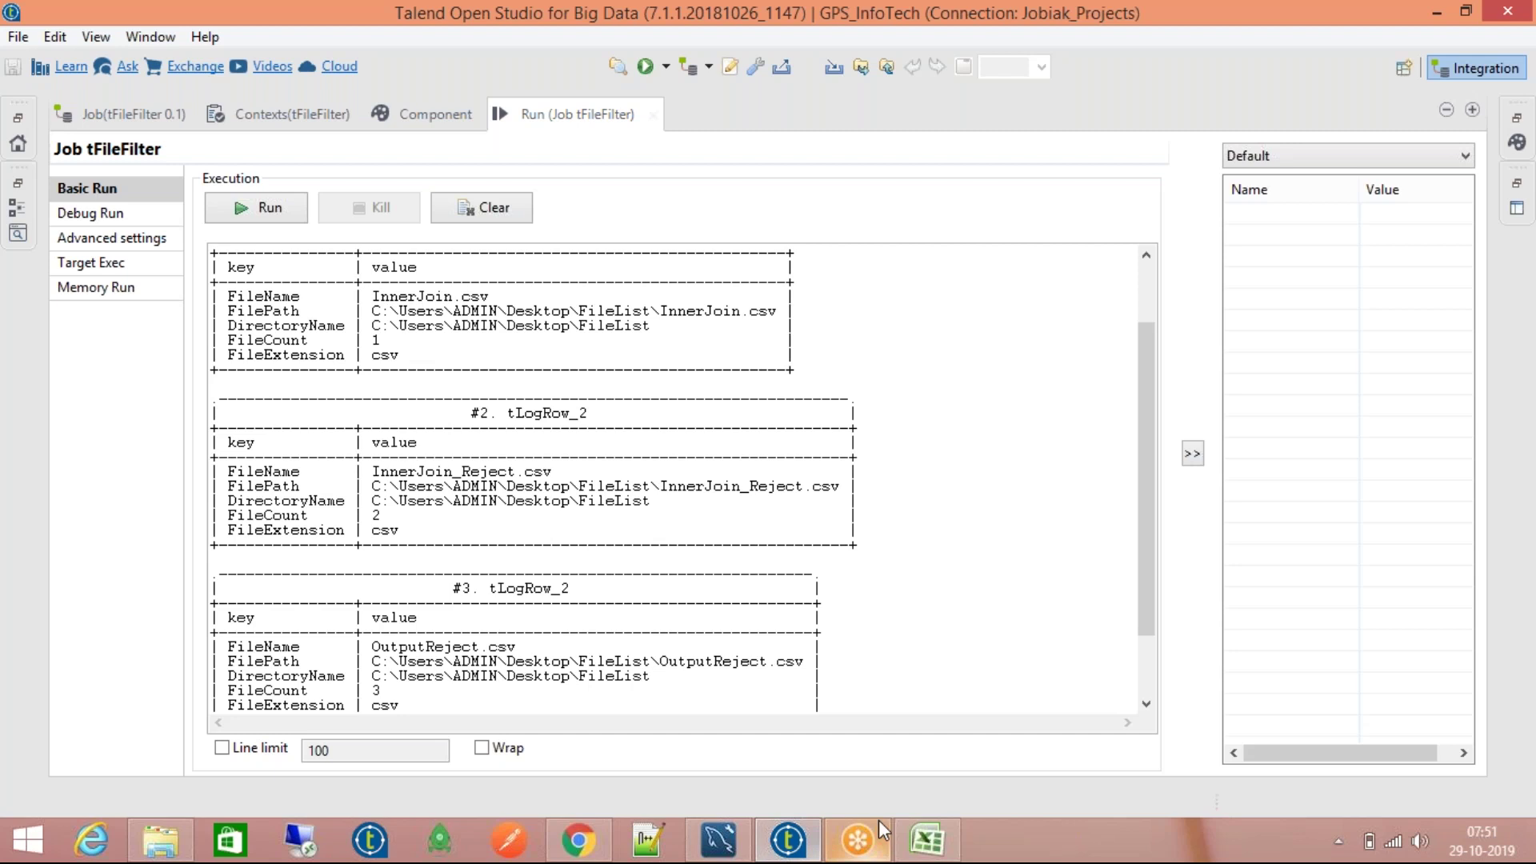
Step: Close the InnerJoin workbook in Excel and create a text document named Sample in the FileList folder in File Explorer
{"action": "left_click", "coordinate": [930, 840]}
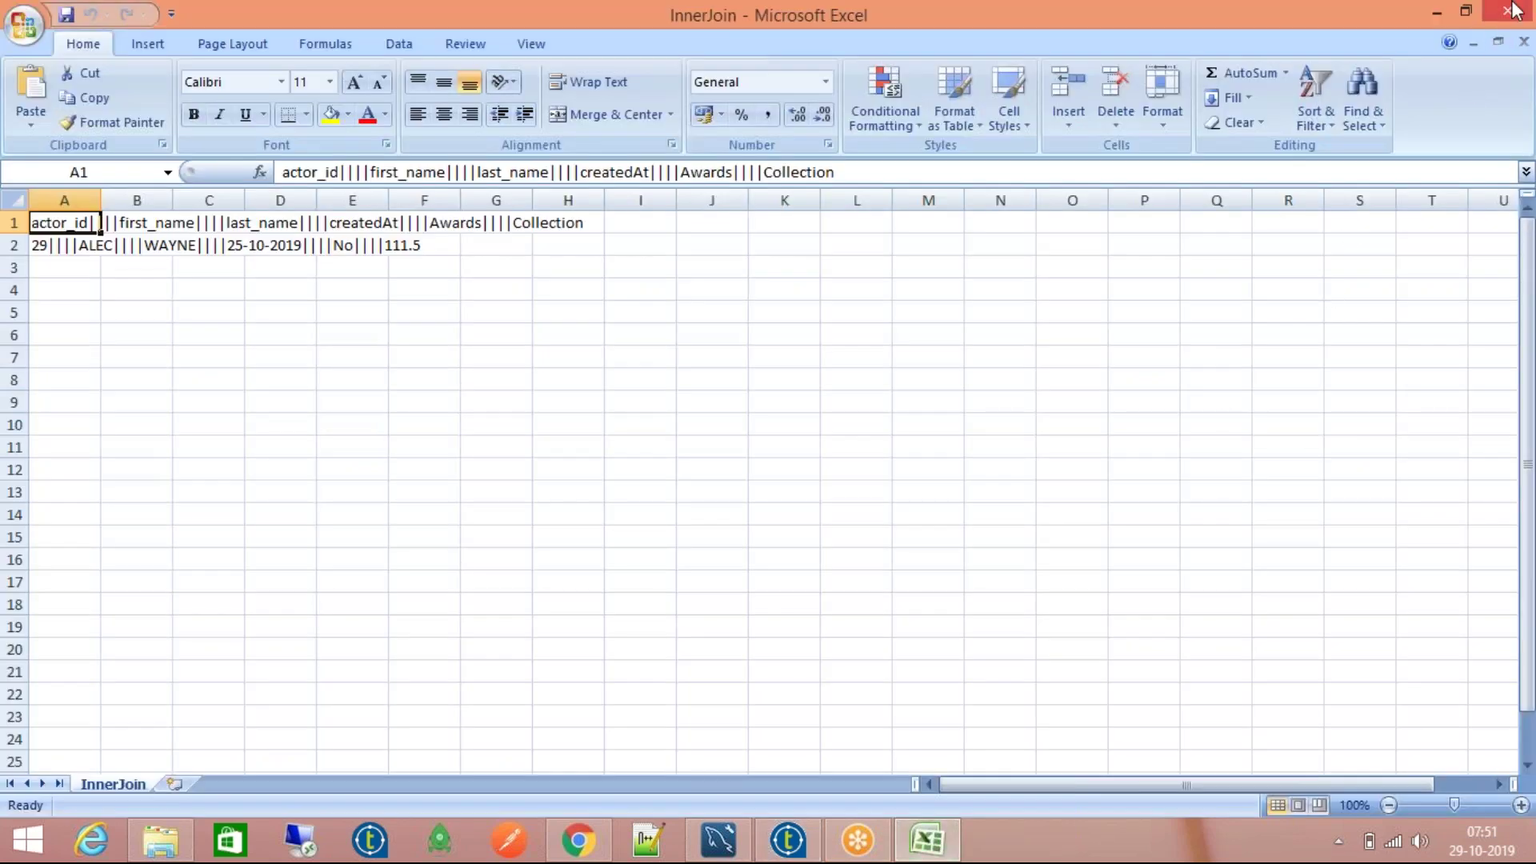
{"action": "left_click", "coordinate": [1515, 10]}
{"action": "left_click", "coordinate": [161, 840]}
{"action": "left_click", "coordinate": [367, 189]}
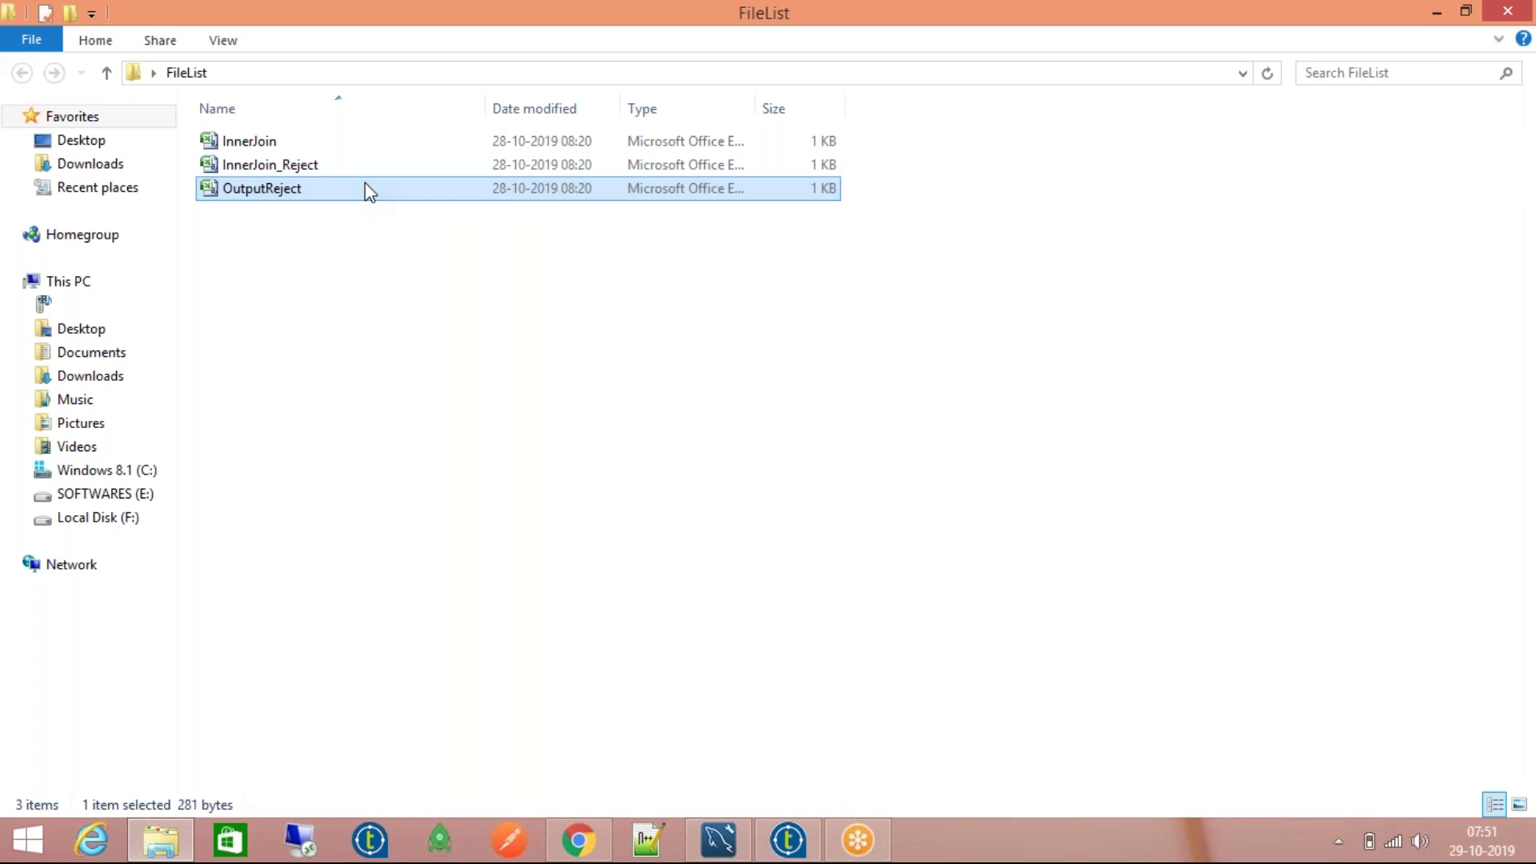
{"action": "right_click", "coordinate": [419, 306]}
{"action": "mouse_move", "coordinate": [540, 622]}
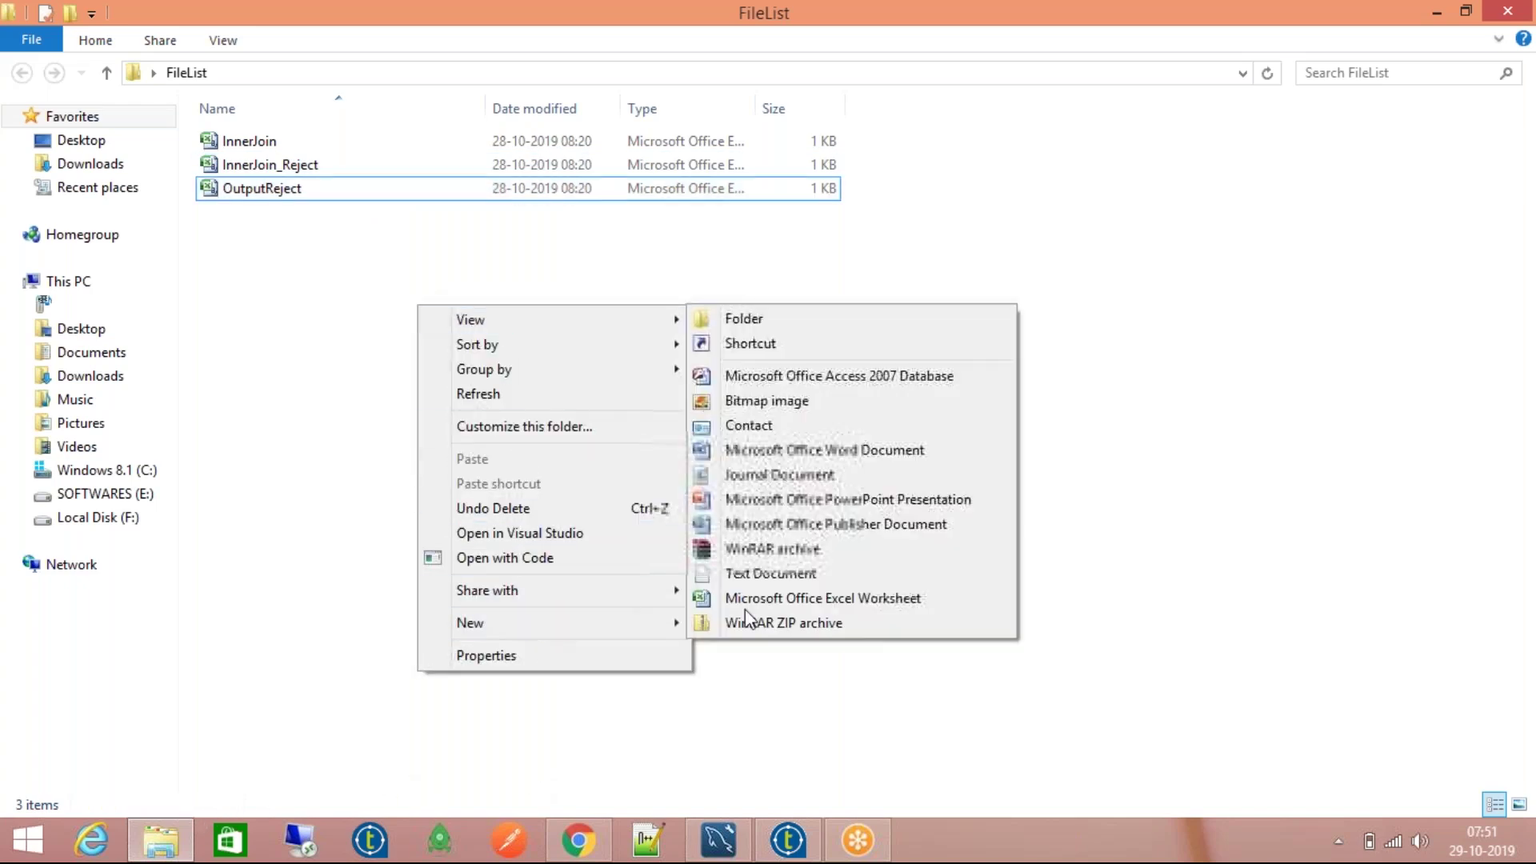
{"action": "left_click", "coordinate": [784, 573]}
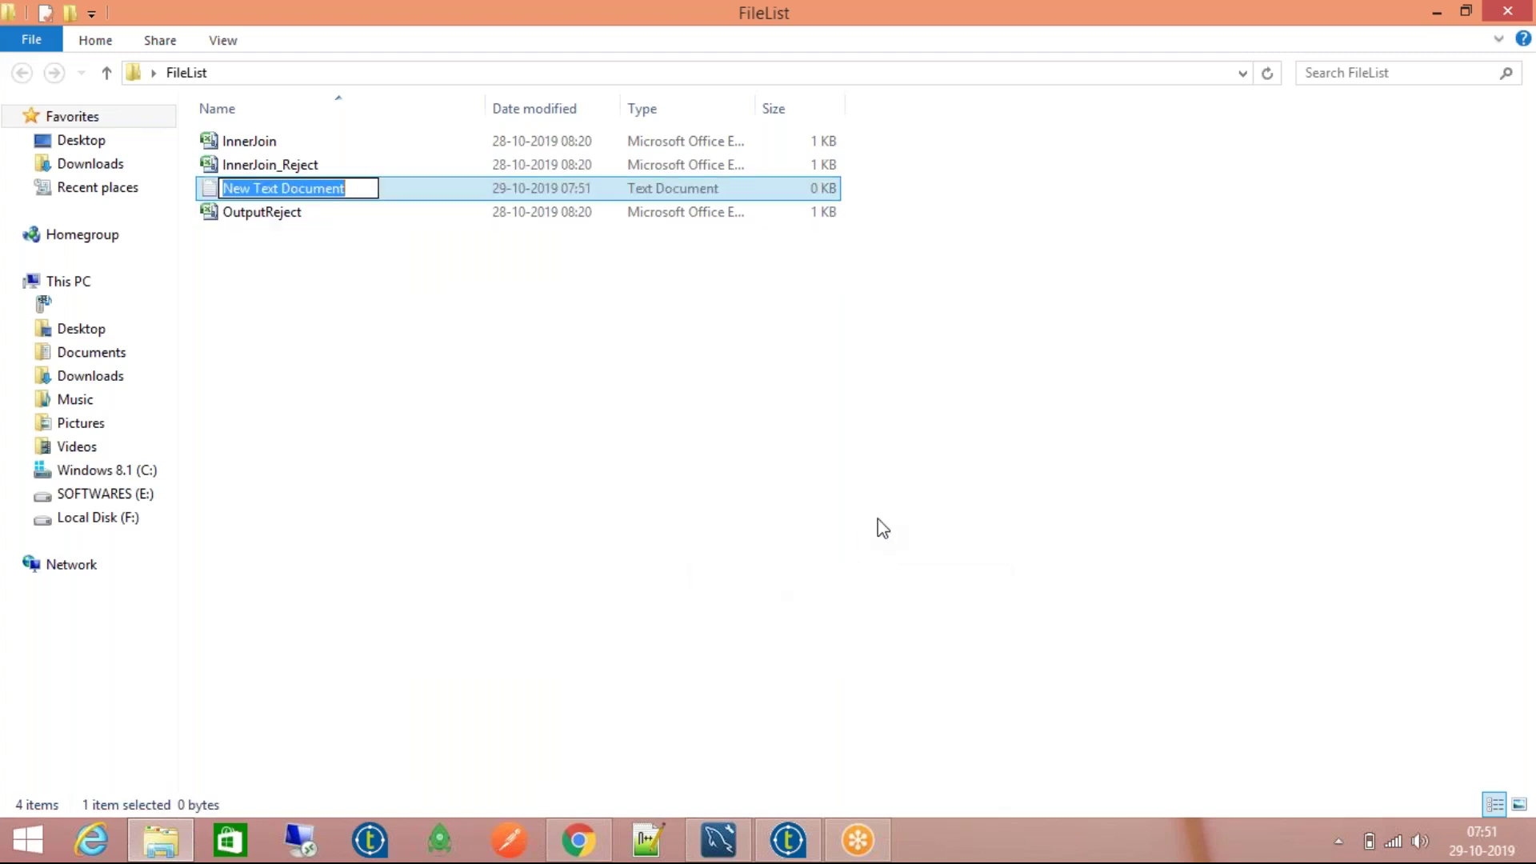
{"action": "type", "text": "Sample"}
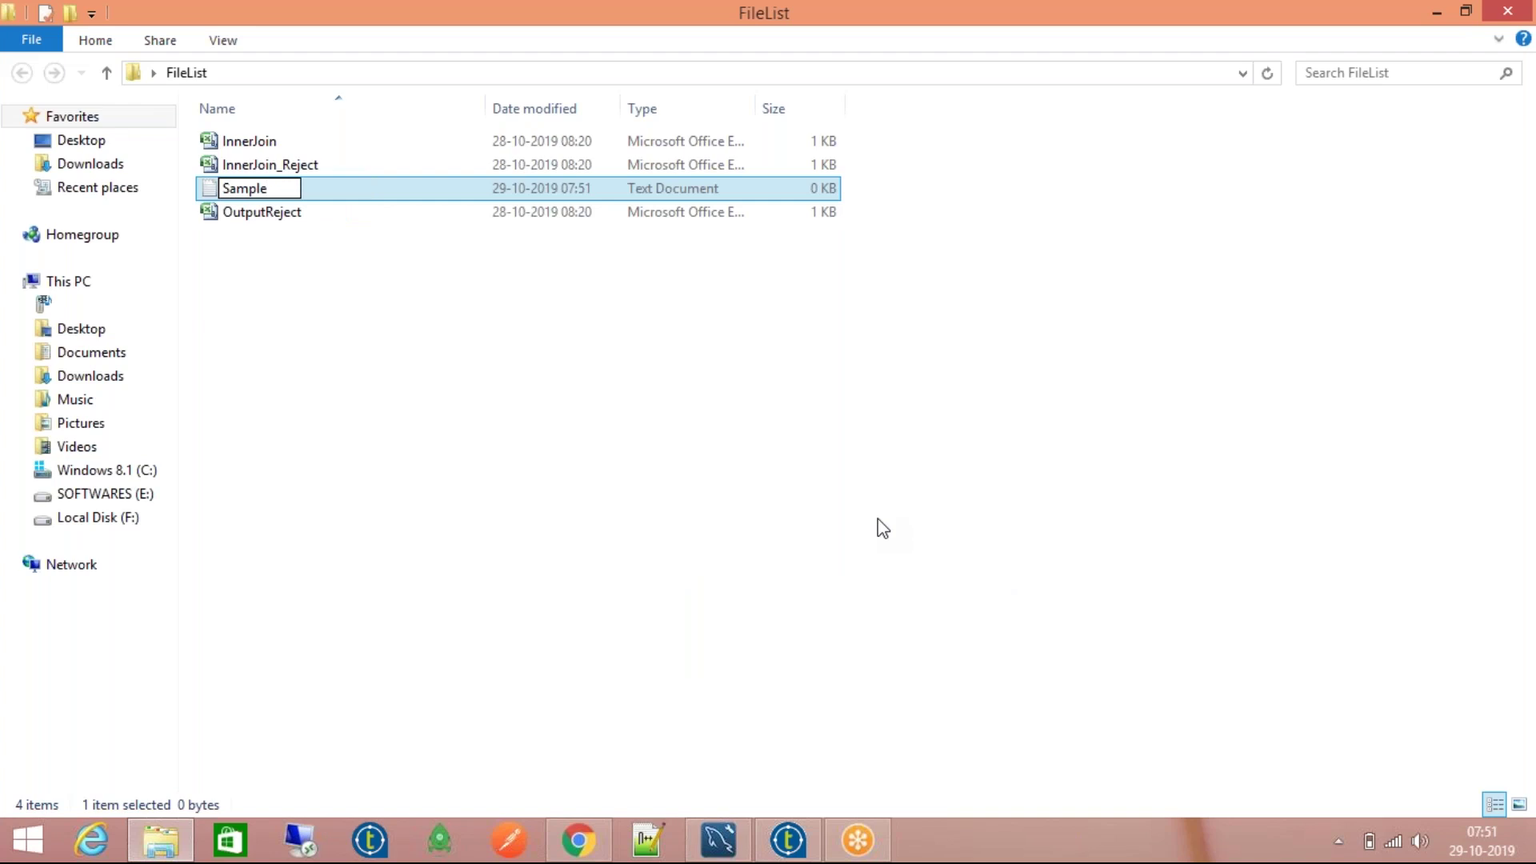
{"action": "key", "text": "Return"}
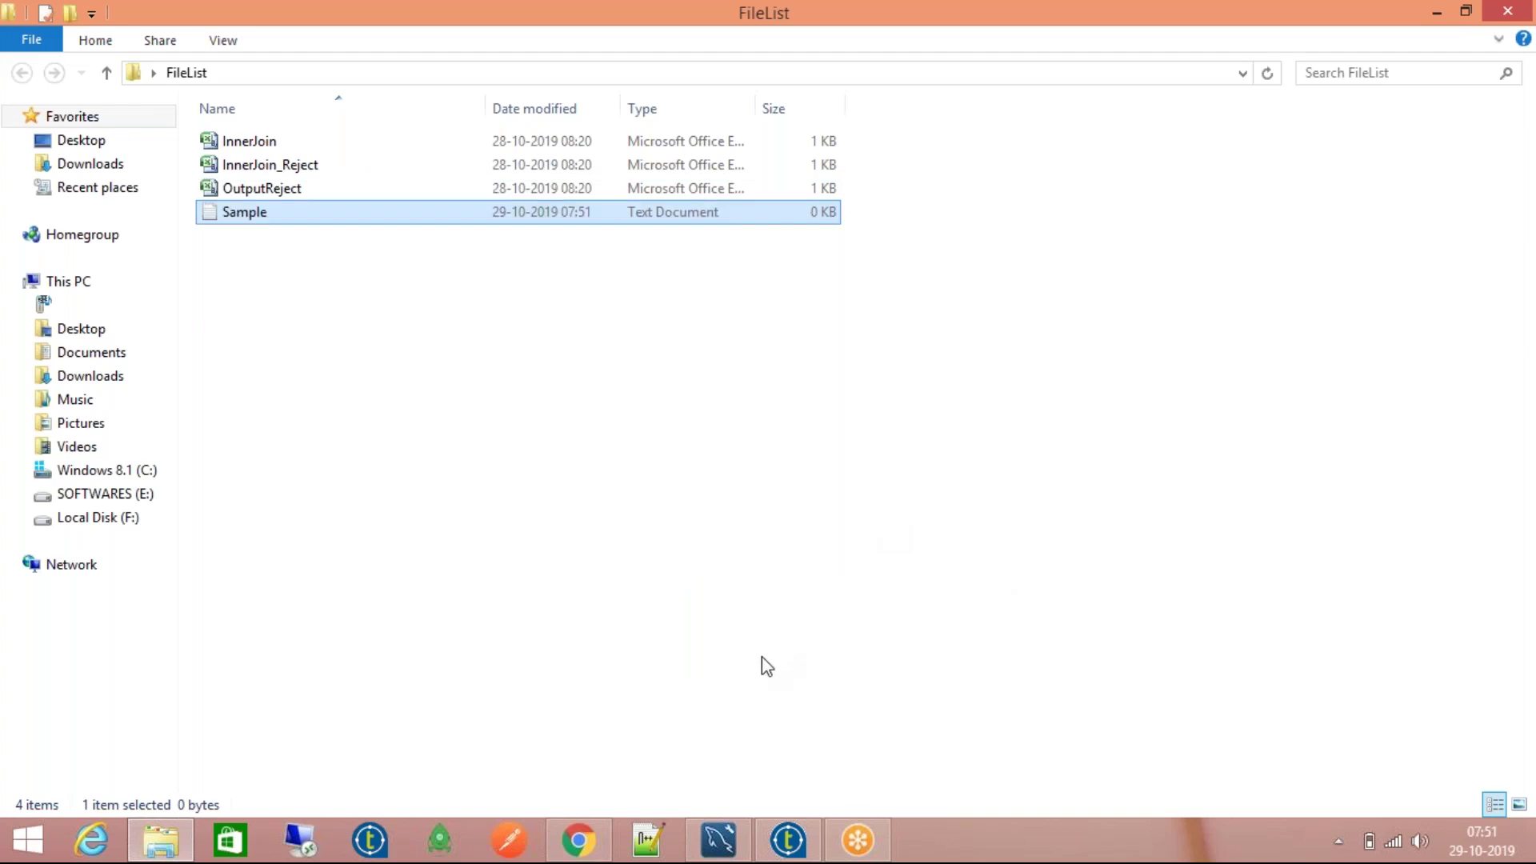
Step: Switch back to Talend Open Studio, clear the console and run the tFileFilter job again
{"action": "left_click", "coordinate": [784, 852]}
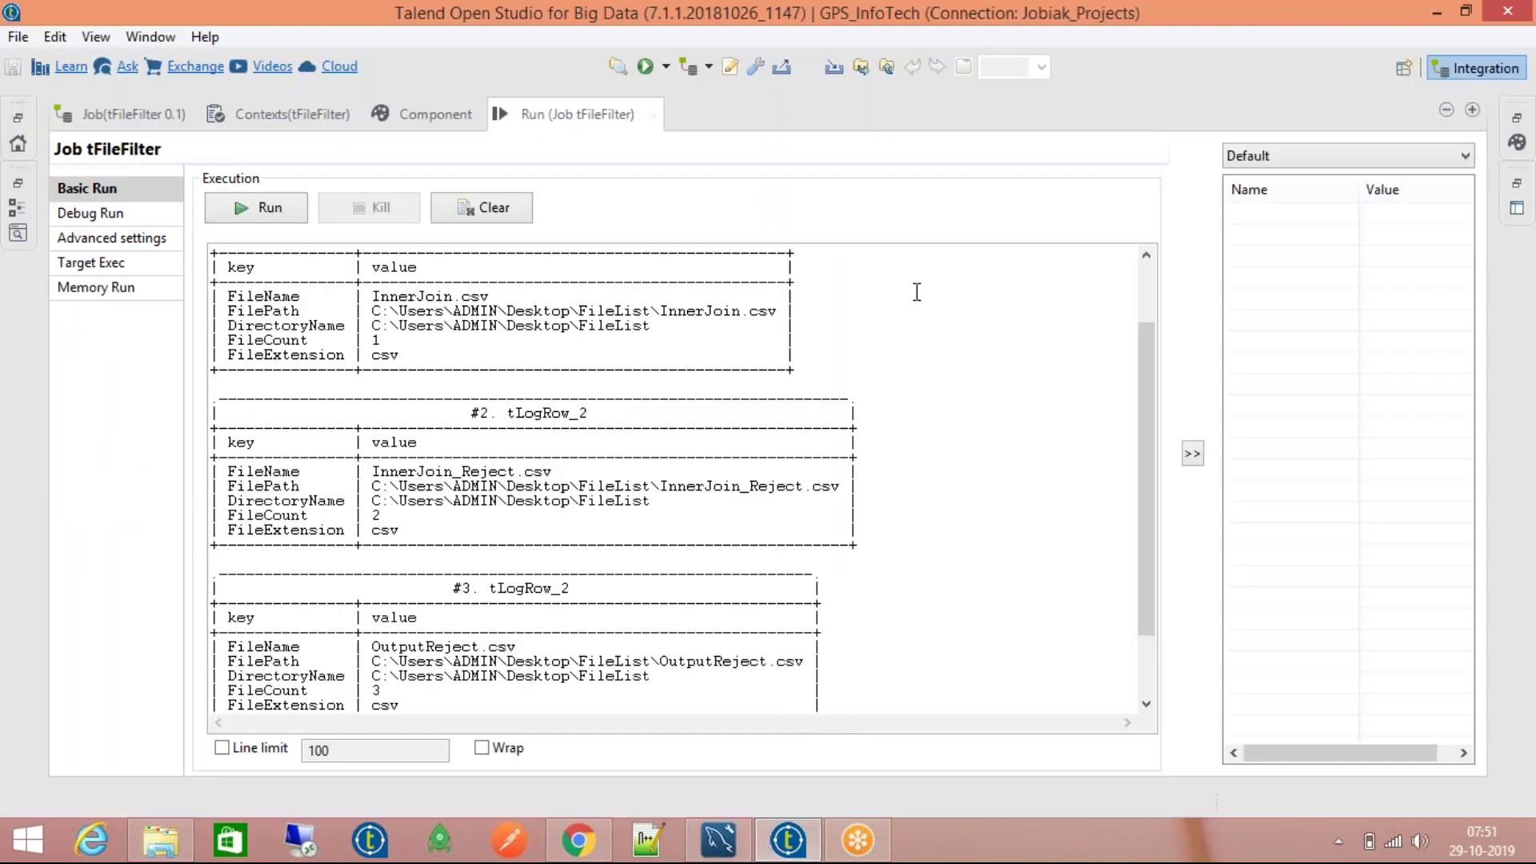
{"action": "left_click", "coordinate": [481, 207]}
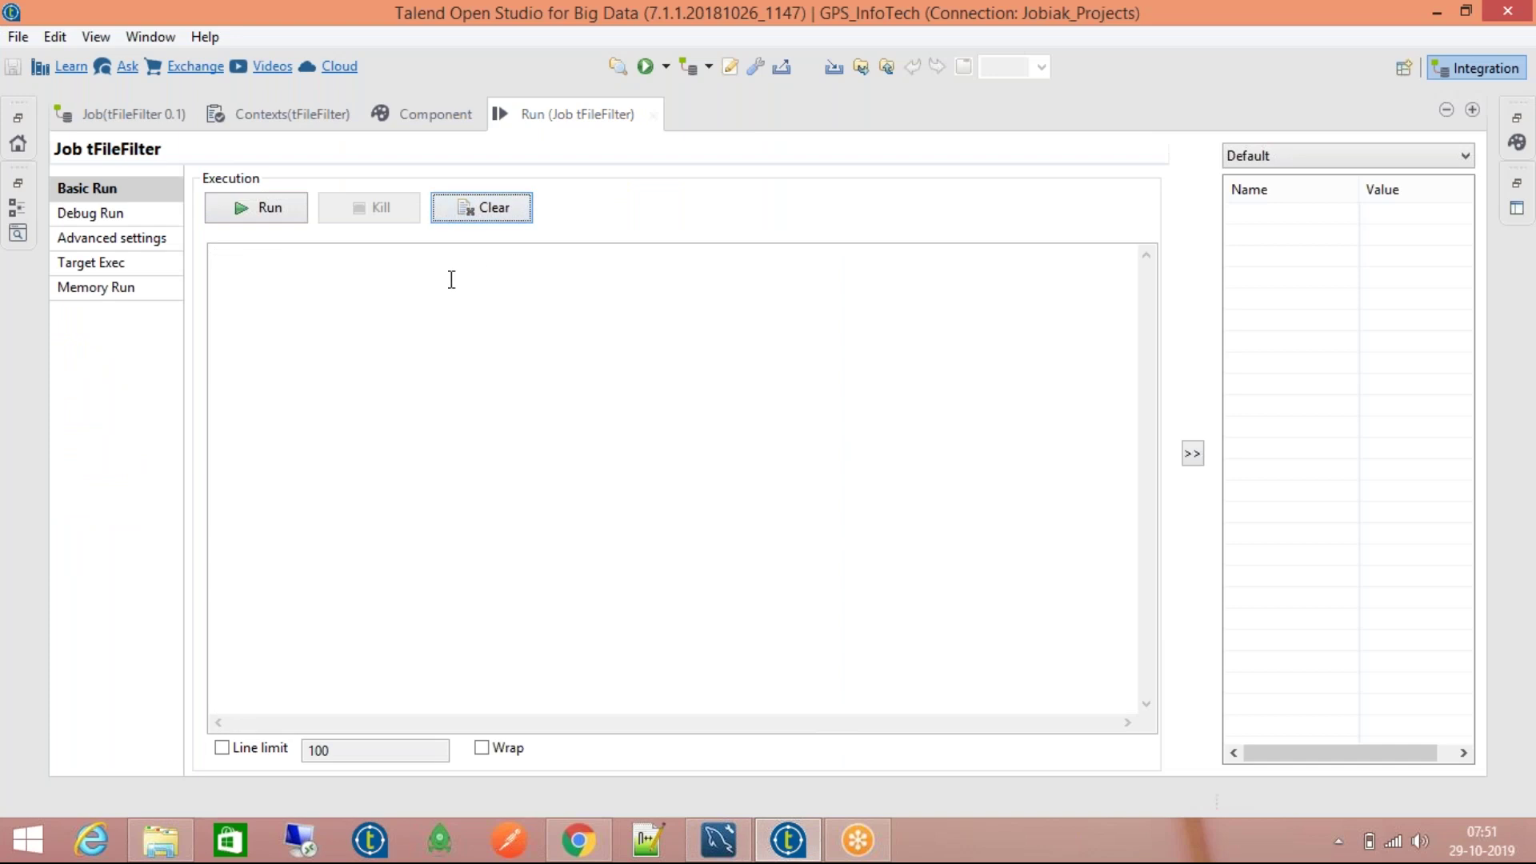
{"action": "left_click", "coordinate": [277, 214]}
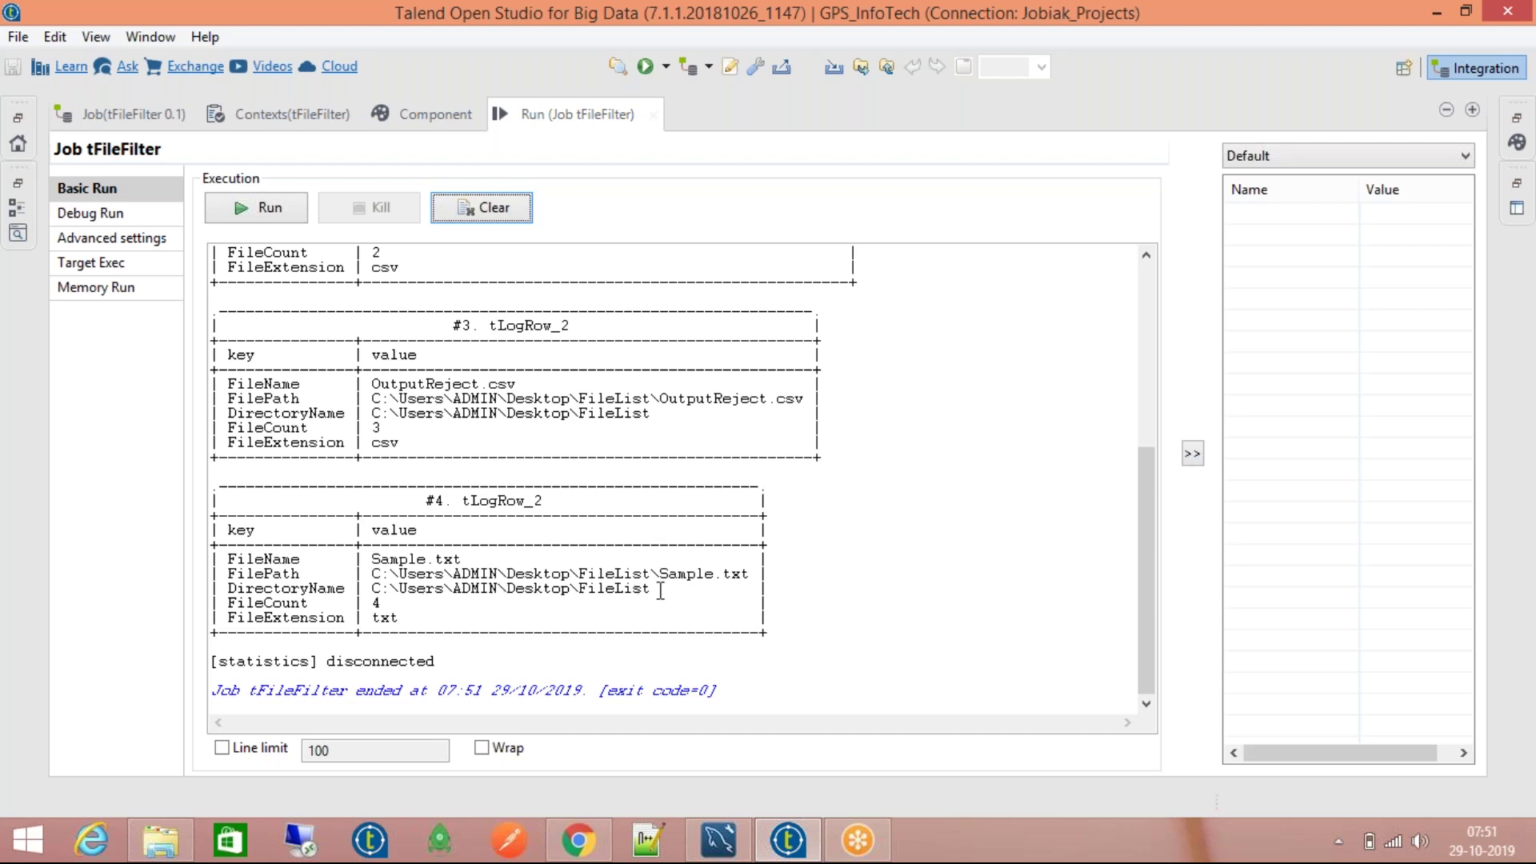
Step: Read the console output for each listed file, including the Sample.txt extension, and compare it with the FileList folder in File Explorer
{"action": "double_click", "coordinate": [385, 617]}
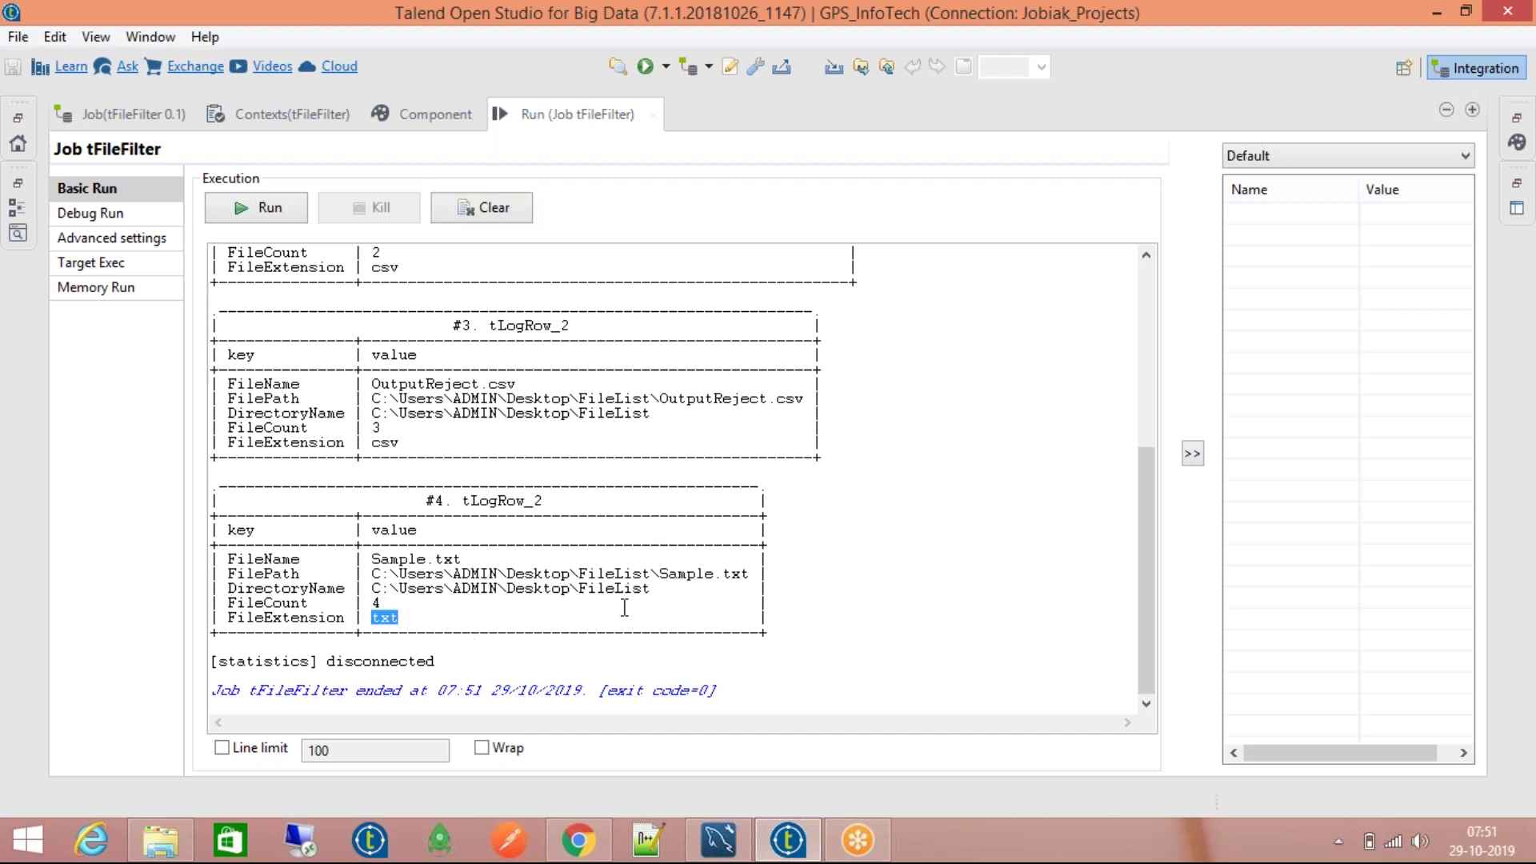
{"action": "scroll", "coordinate": [604, 559], "scroll_direction": "up", "scroll_amount": 10}
{"action": "scroll", "coordinate": [528, 582], "scroll_direction": "down", "scroll_amount": 2}
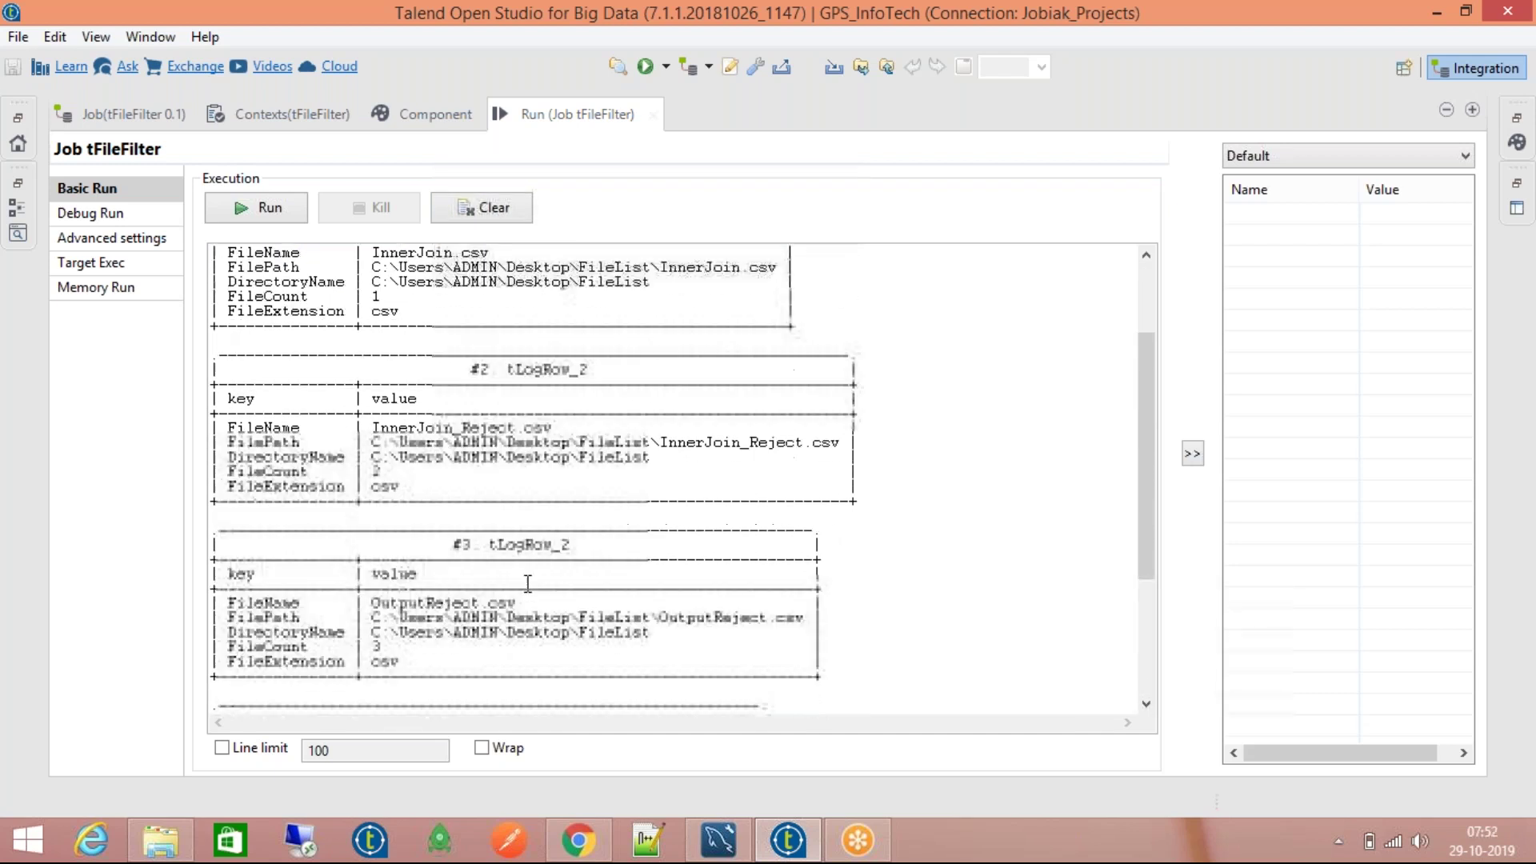
{"action": "scroll", "coordinate": [527, 583], "scroll_direction": "down", "scroll_amount": 5}
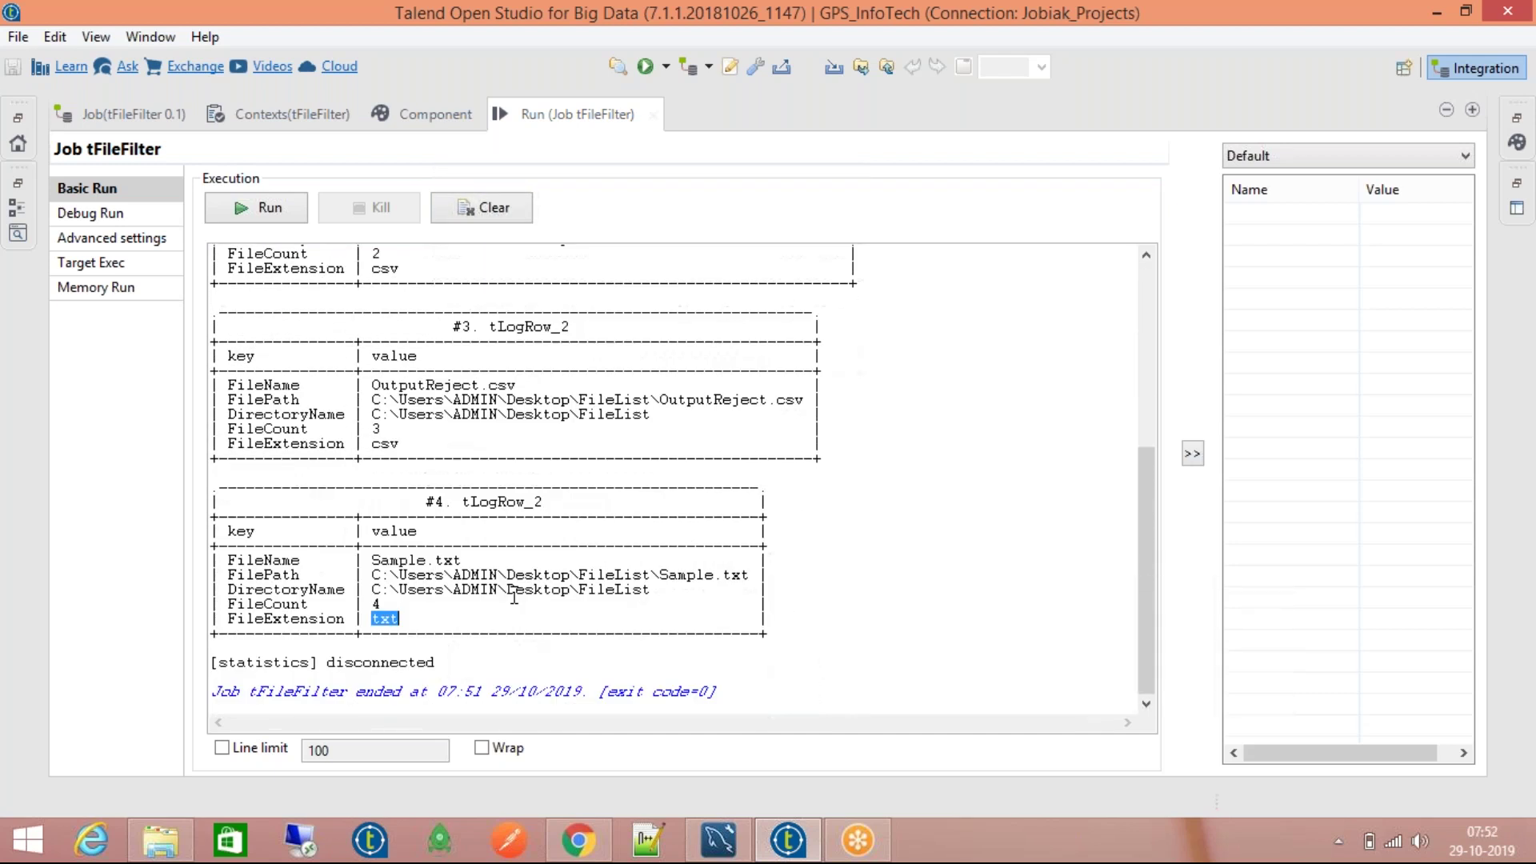
{"action": "left_click", "coordinate": [787, 846]}
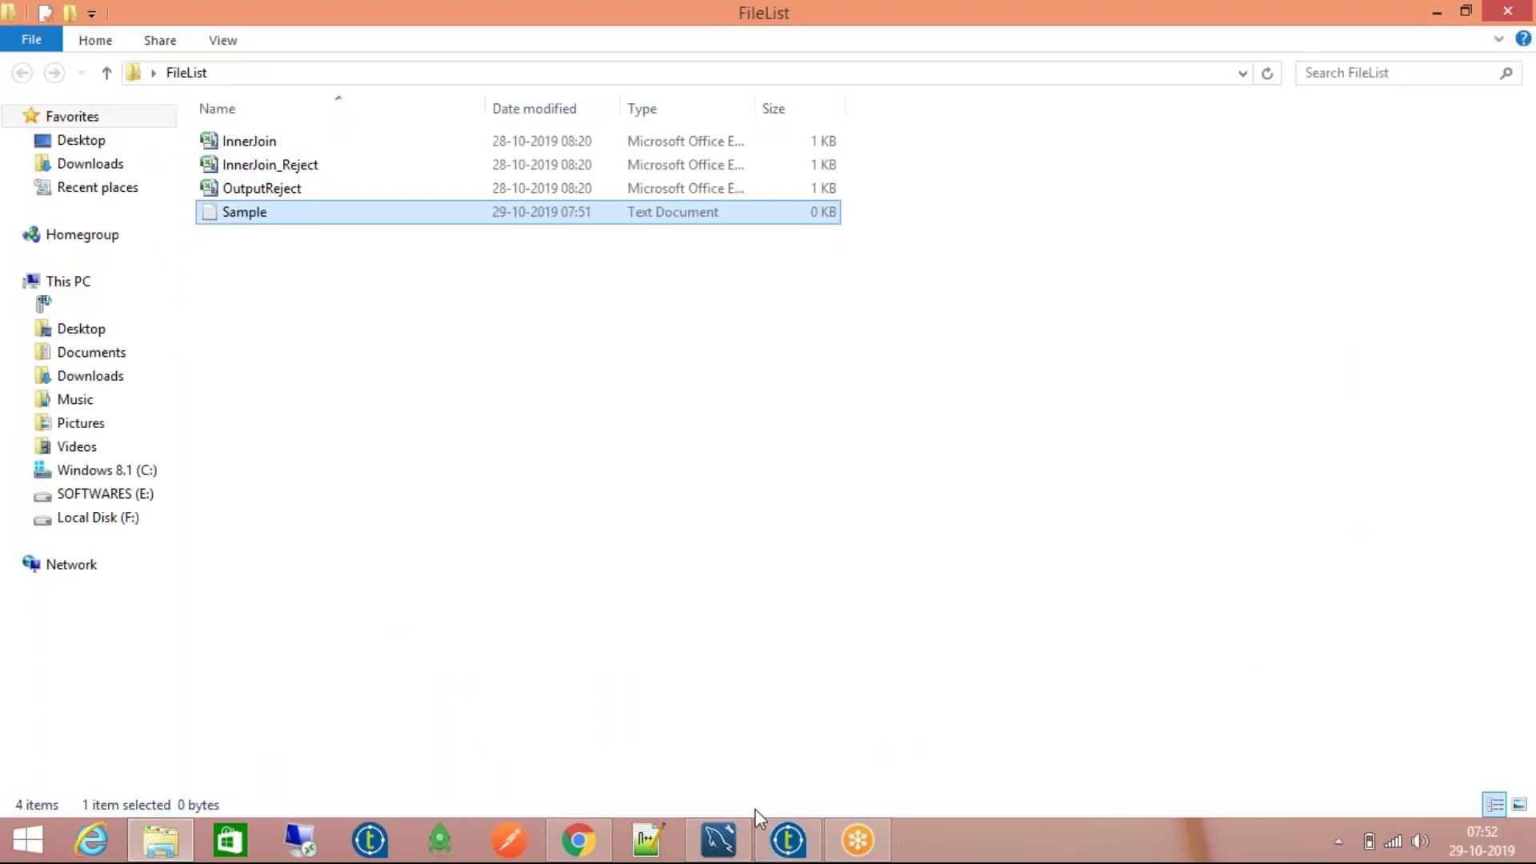
{"action": "left_click", "coordinate": [787, 846]}
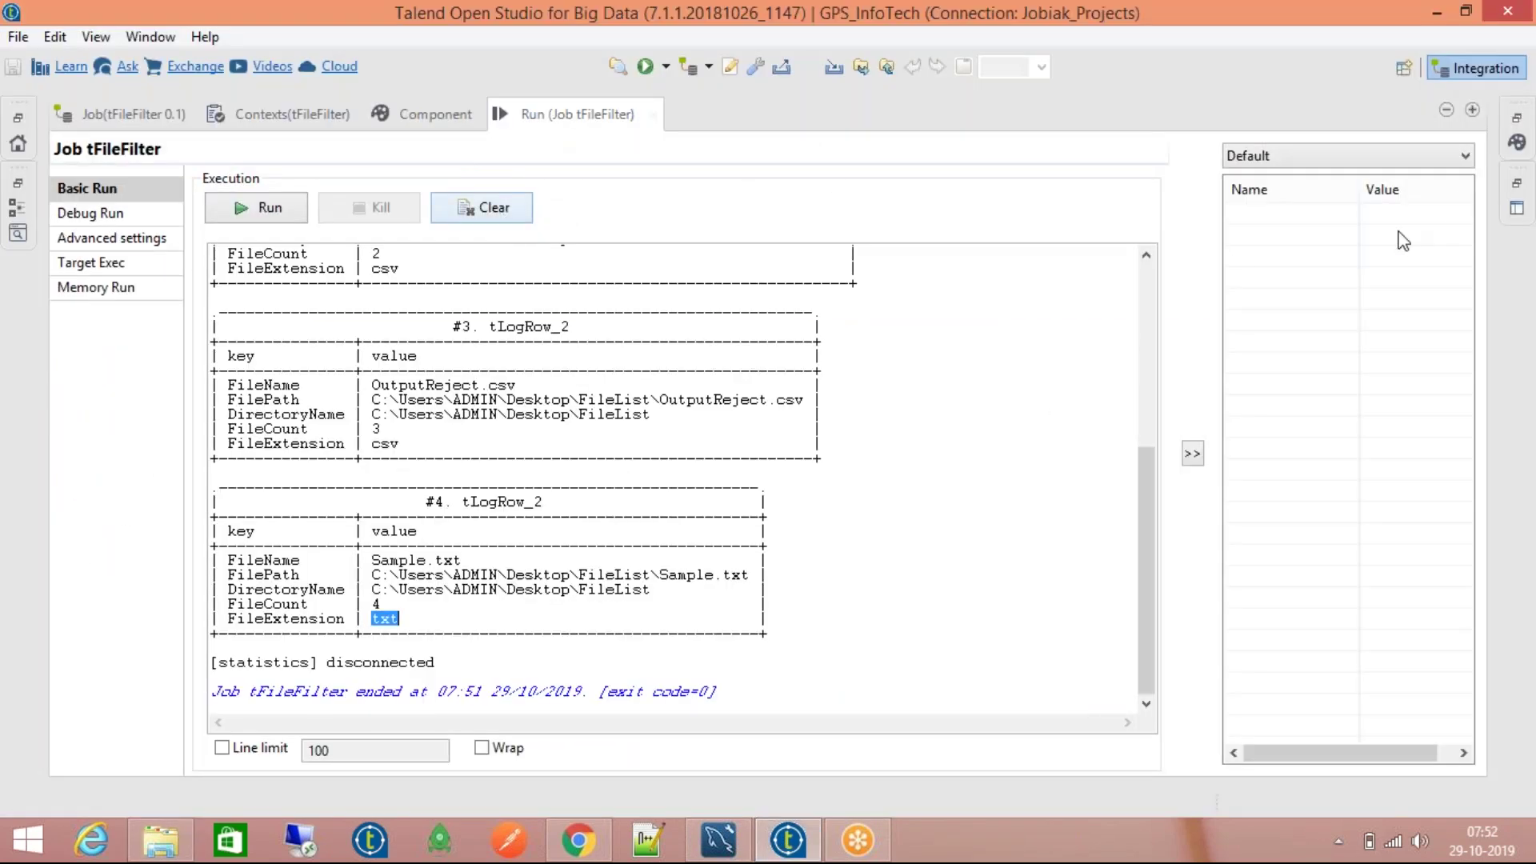
Step: Enable the exclude filemask of tFileList_1 with the value "*.txt" and save the tFileFilter job
{"action": "left_click", "coordinate": [1517, 117]}
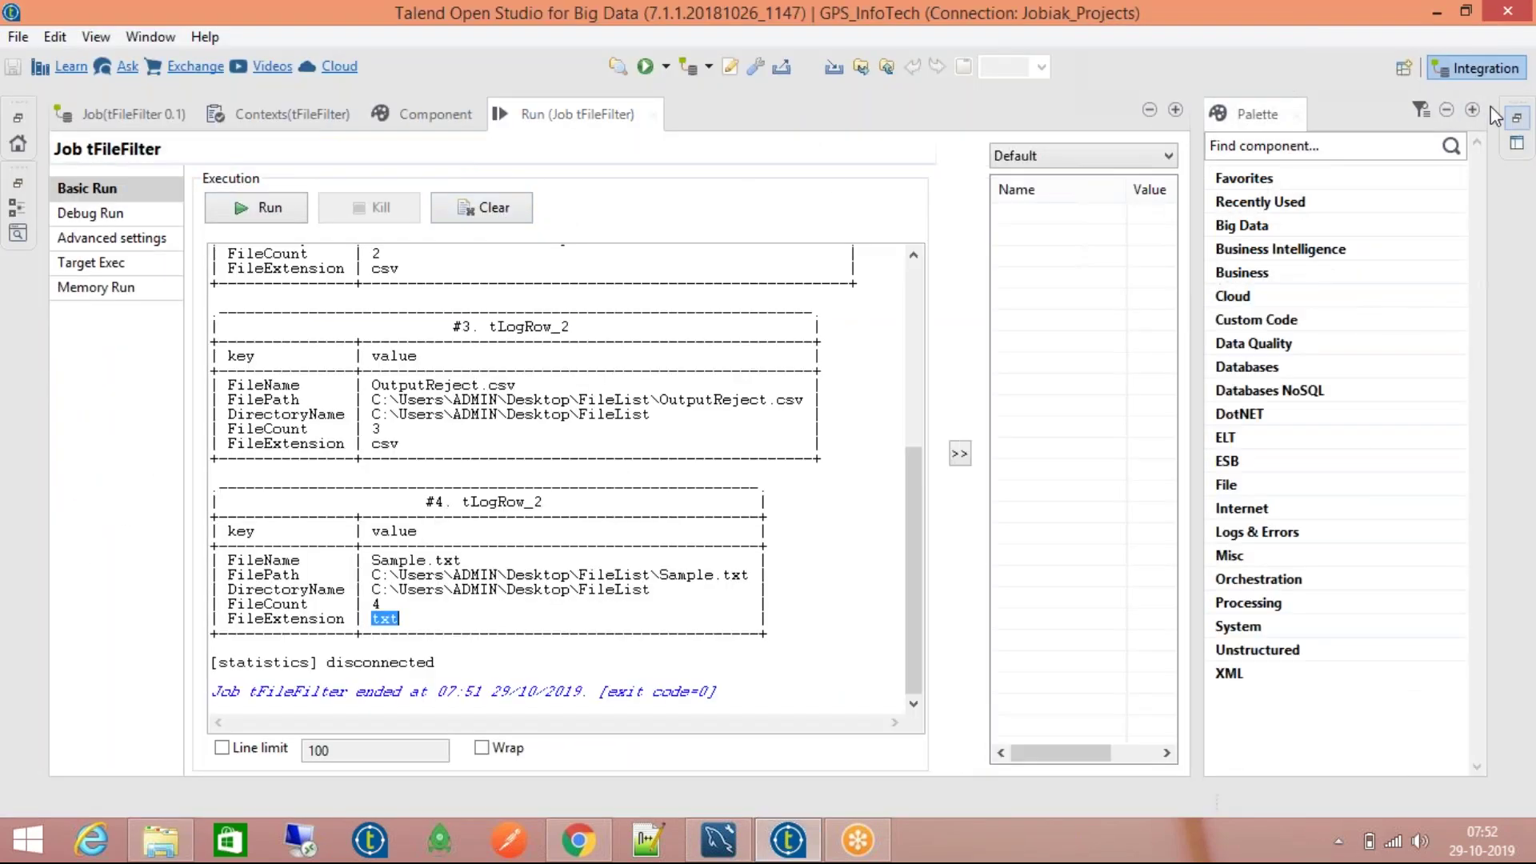
{"action": "left_click", "coordinate": [1176, 110]}
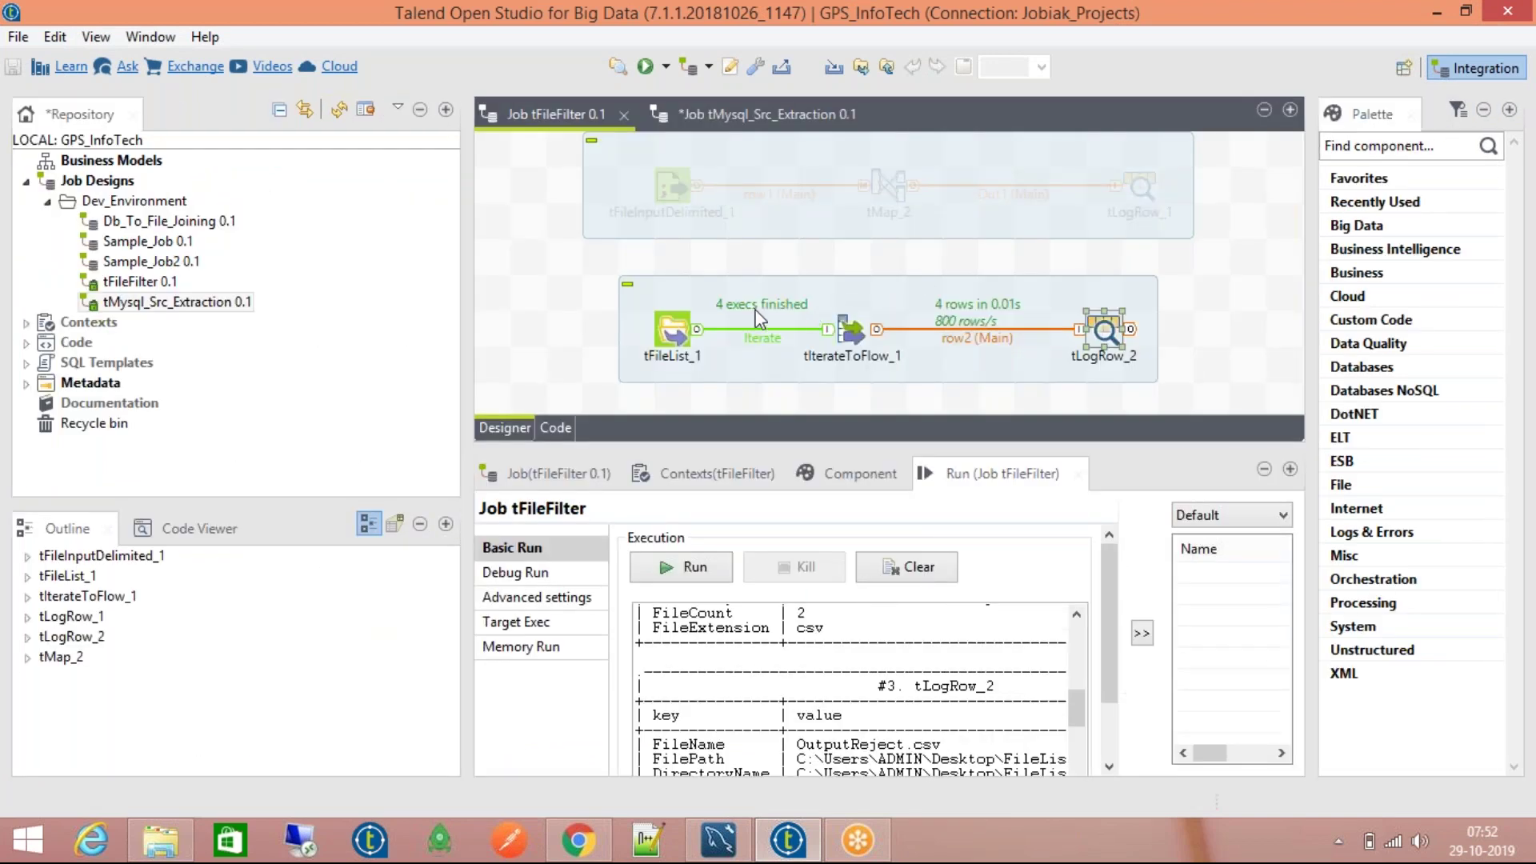
{"action": "double_click", "coordinate": [674, 332]}
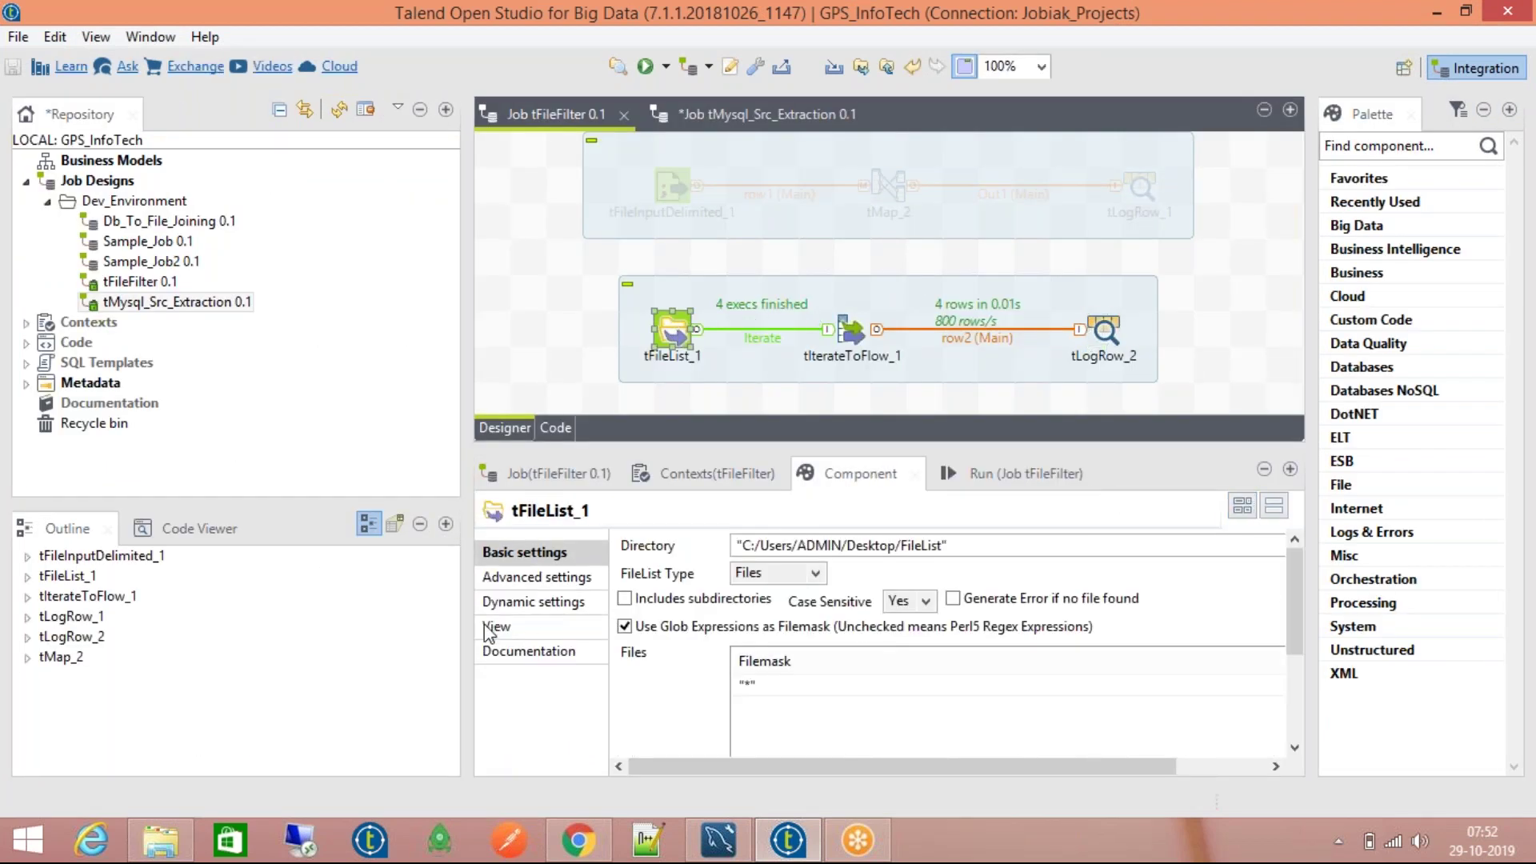
{"action": "left_click", "coordinate": [528, 576]}
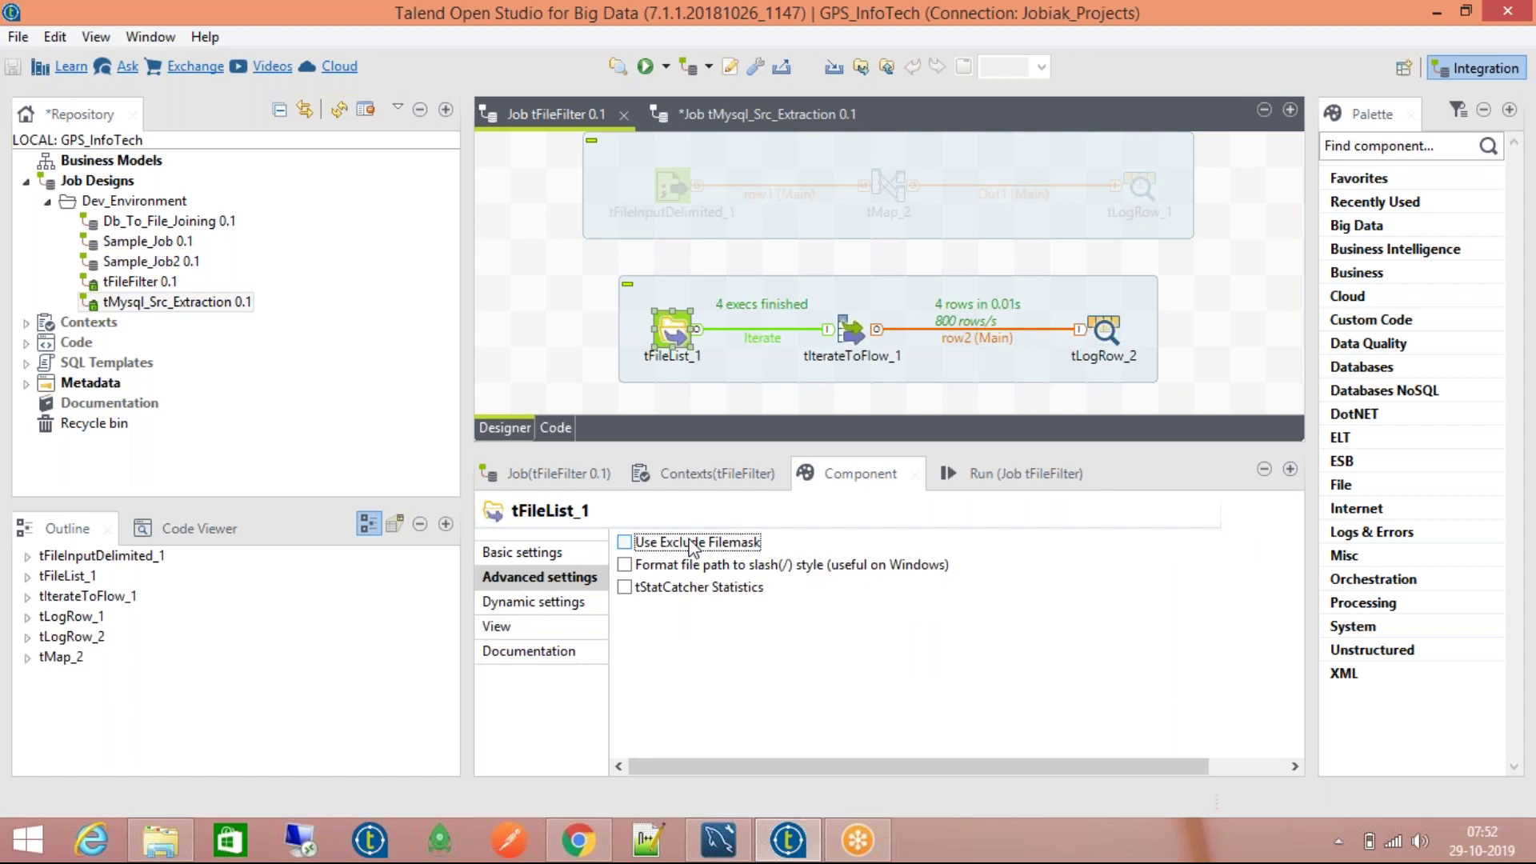
{"action": "left_click", "coordinate": [756, 543]}
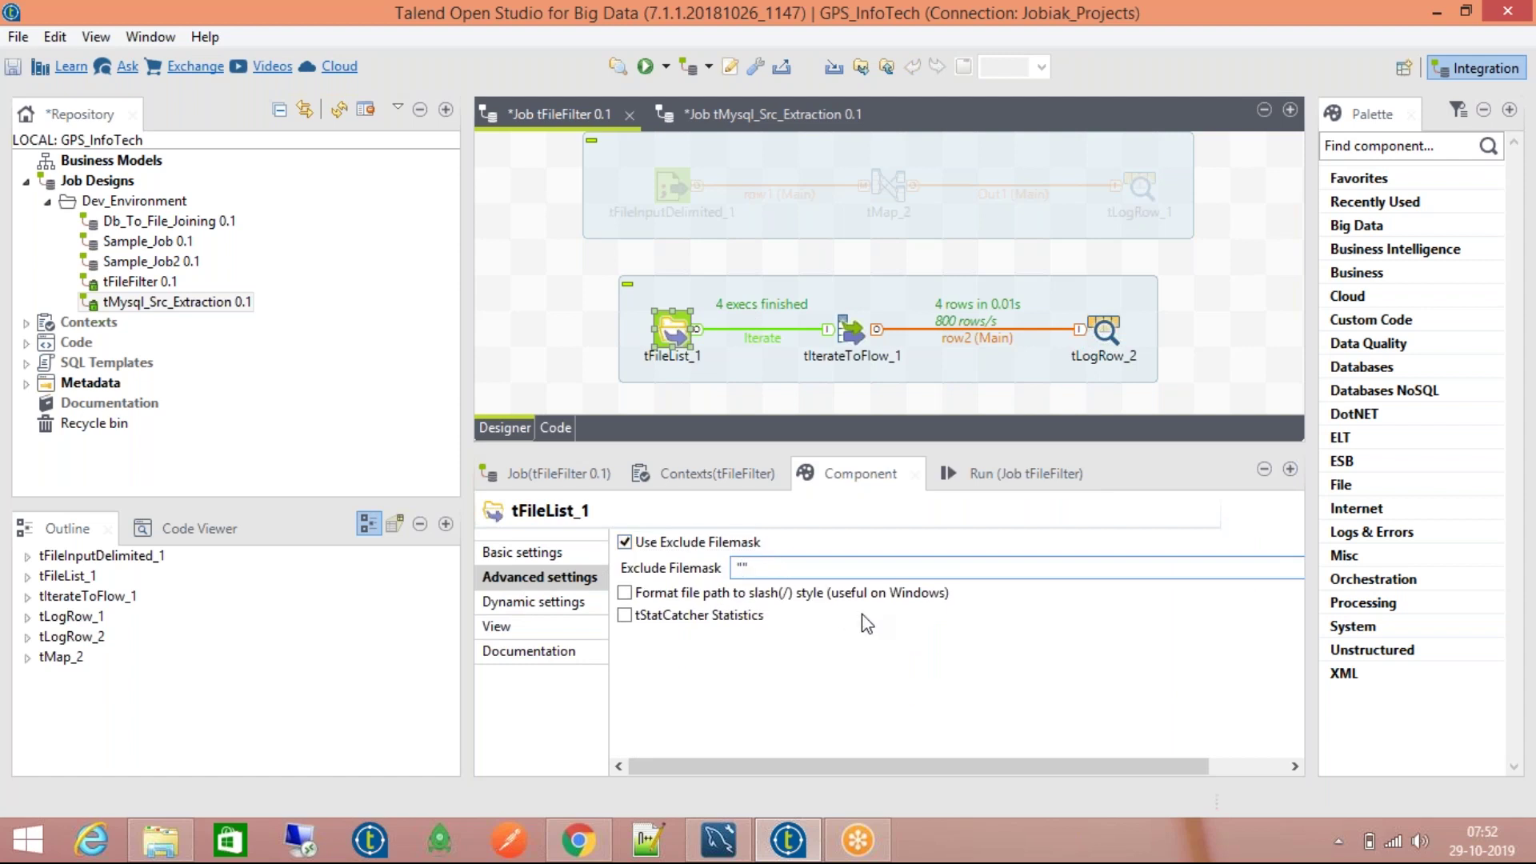
{"action": "type", "text": "*"}
{"action": "key", "text": "ctrl+s"}
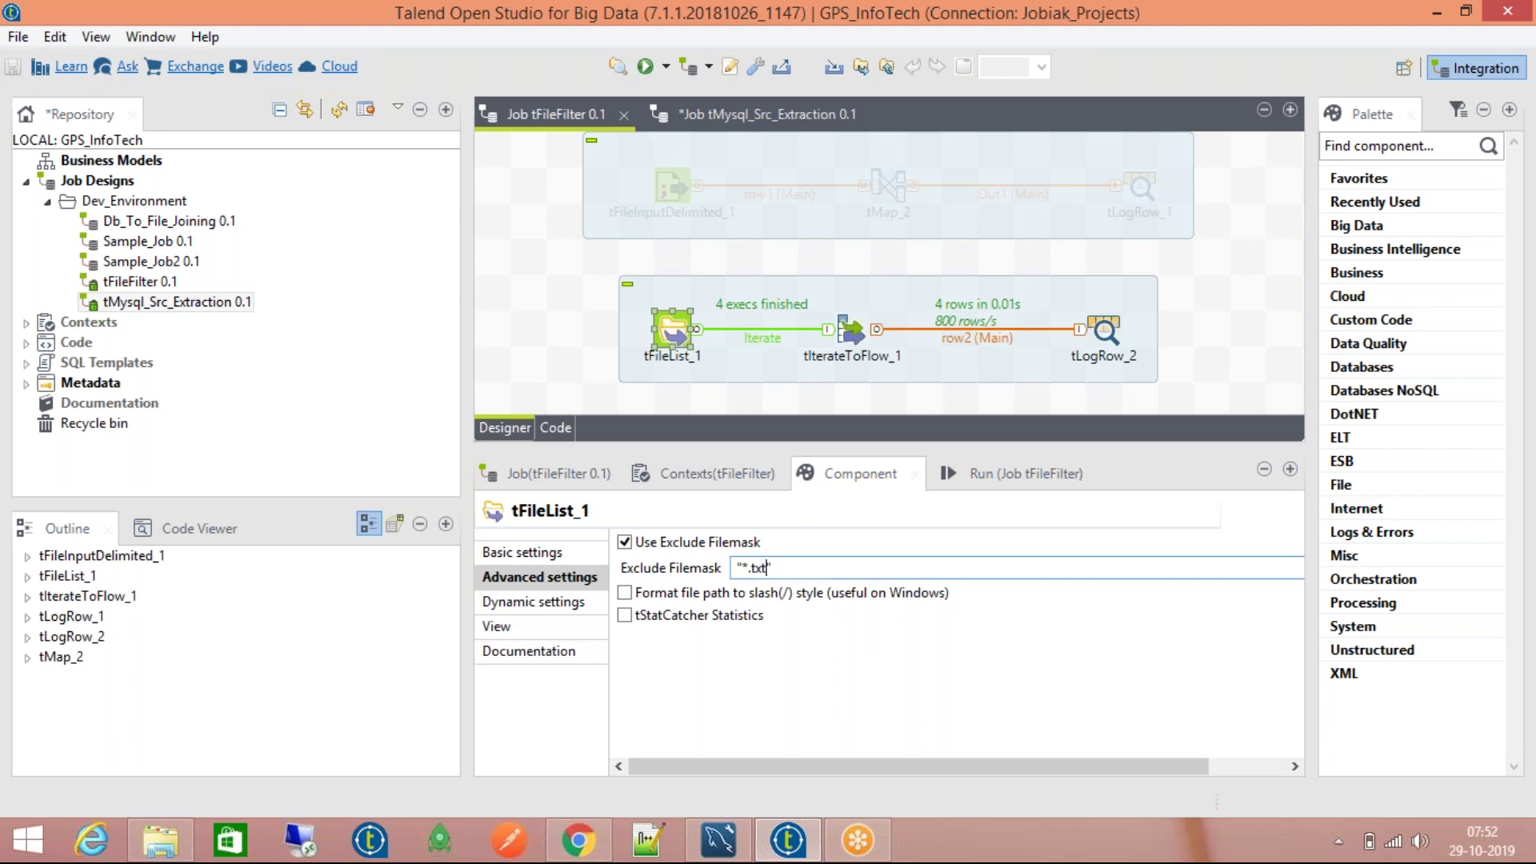
Step: Clear the console and rerun the tFileFilter job with the exclude filemask applied
{"action": "left_click", "coordinate": [975, 480]}
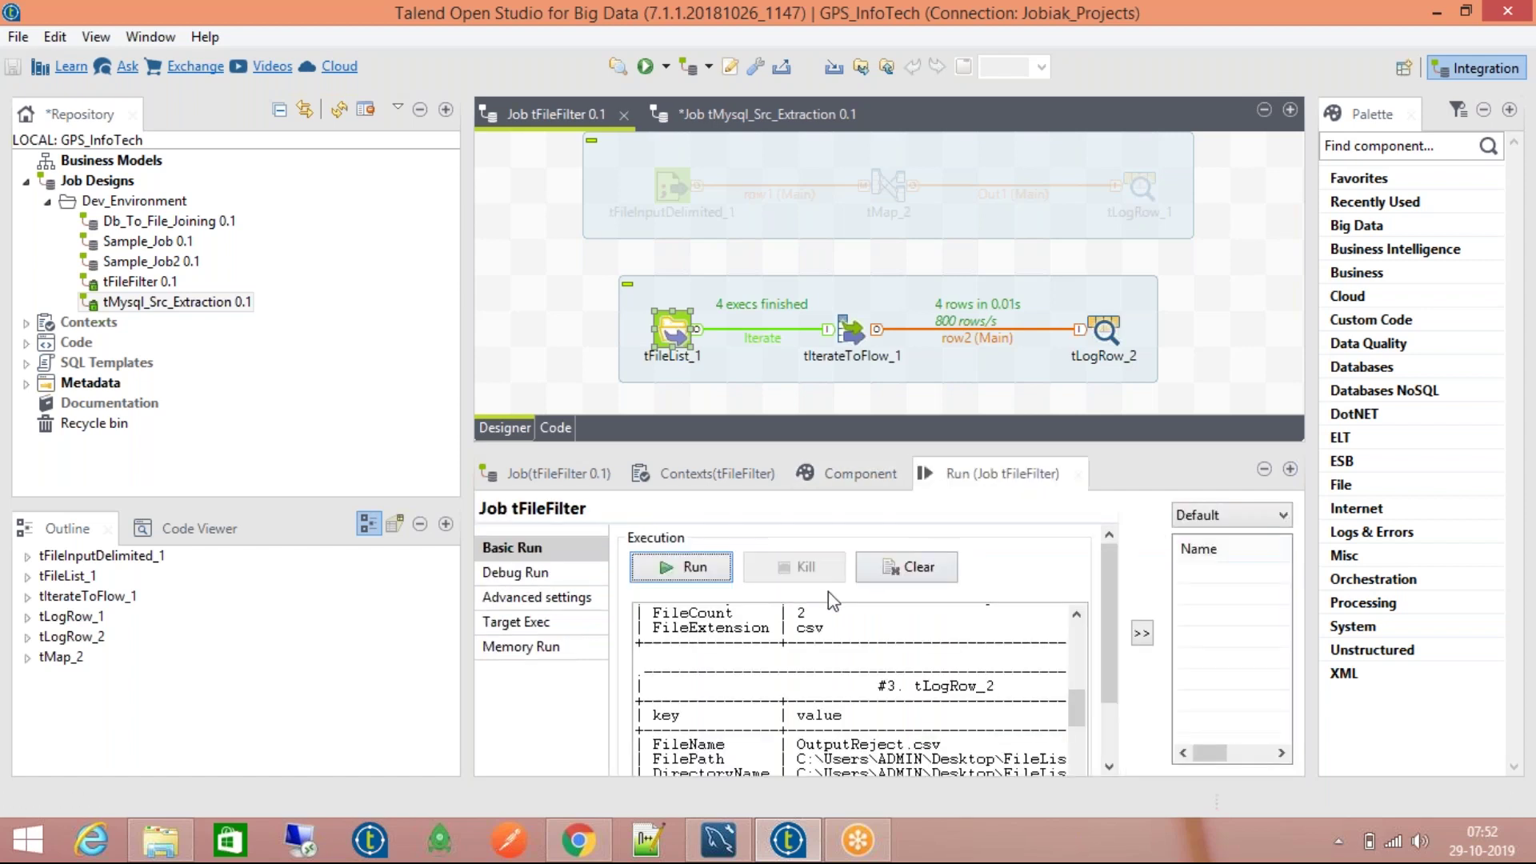
{"action": "left_click", "coordinate": [918, 568]}
{"action": "left_click", "coordinate": [708, 569]}
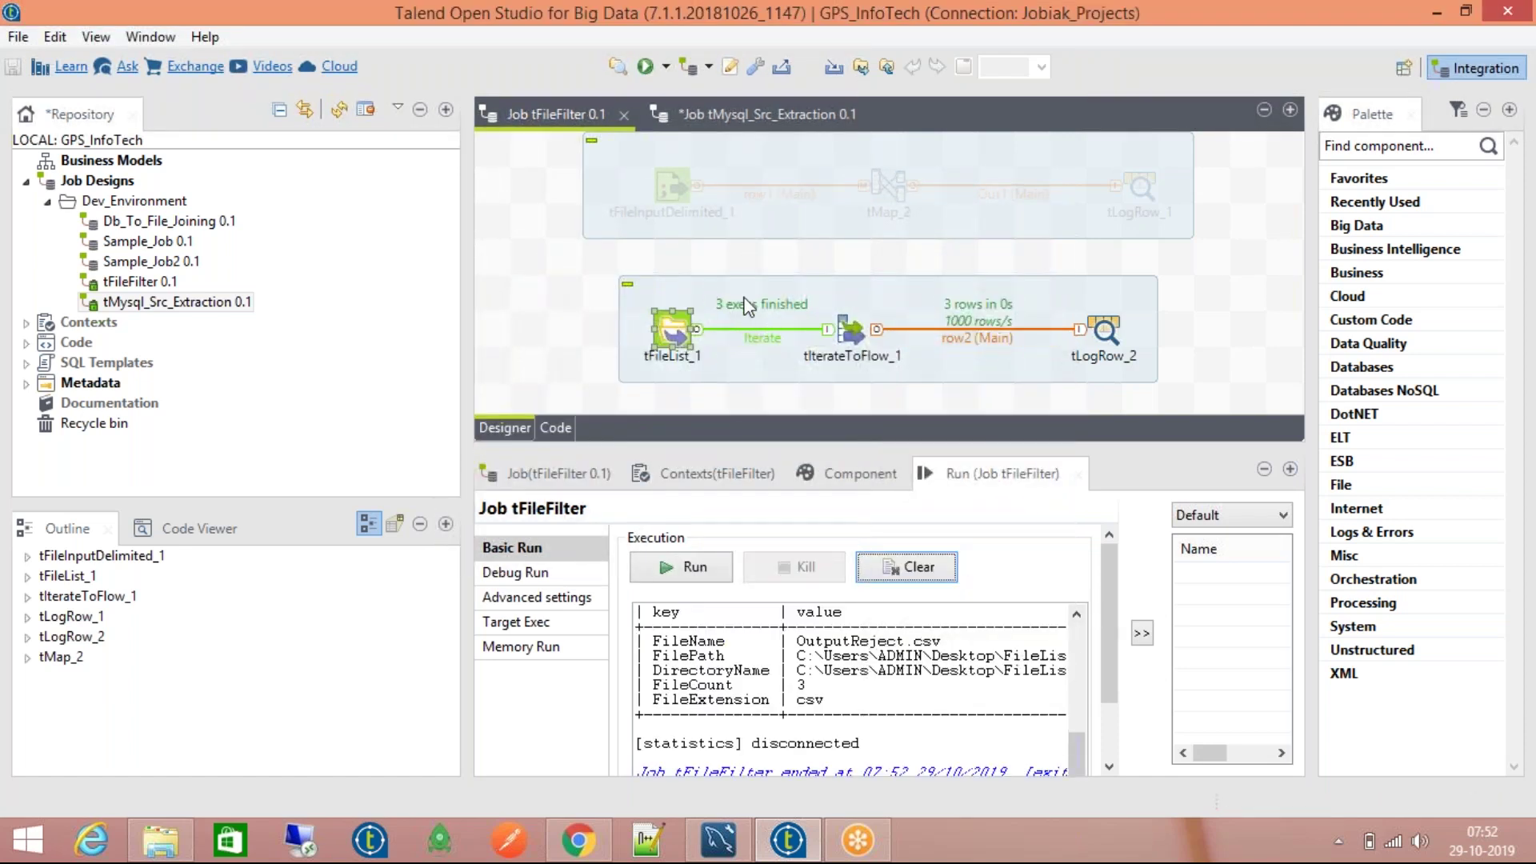
{"action": "scroll", "coordinate": [1124, 692], "scroll_direction": "down", "scroll_amount": 2}
{"action": "scroll", "coordinate": [1124, 688], "scroll_direction": "up", "scroll_amount": 2}
Step: Enlarge the run output, examine the listed files and compare them with the FileList folder in File Explorer
{"action": "left_click_drag", "start_coordinate": [1311, 480], "coordinate": [1284, 484]}
{"action": "left_click", "coordinate": [1264, 470]}
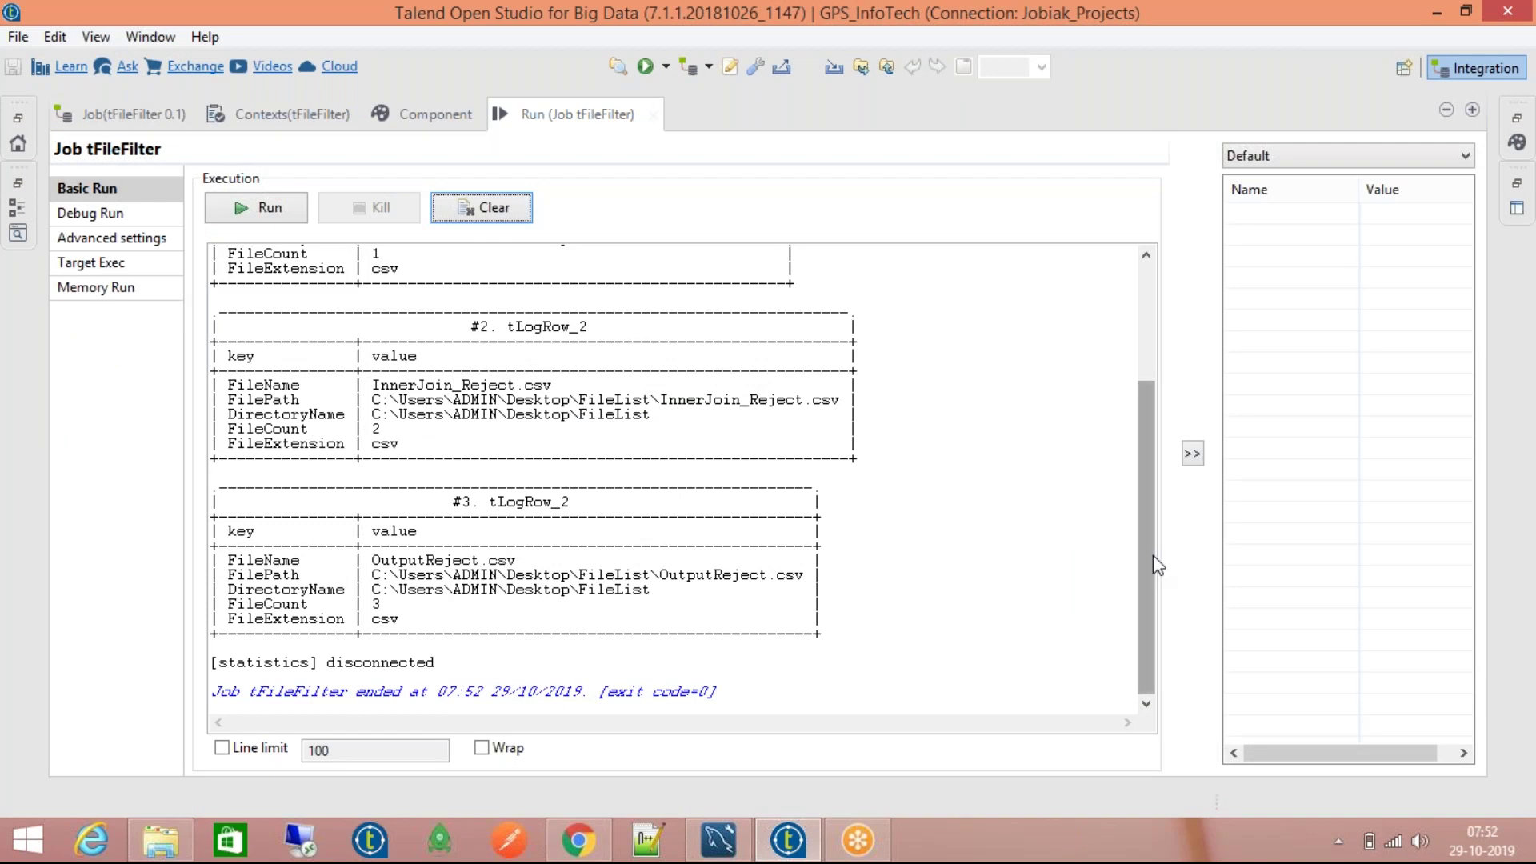
{"action": "mouse_move", "coordinate": [1146, 556]}
{"action": "left_mouse_down"}
{"action": "mouse_move", "coordinate": [1143, 442]}
{"action": "mouse_move", "coordinate": [1160, 560]}
{"action": "left_mouse_up"}
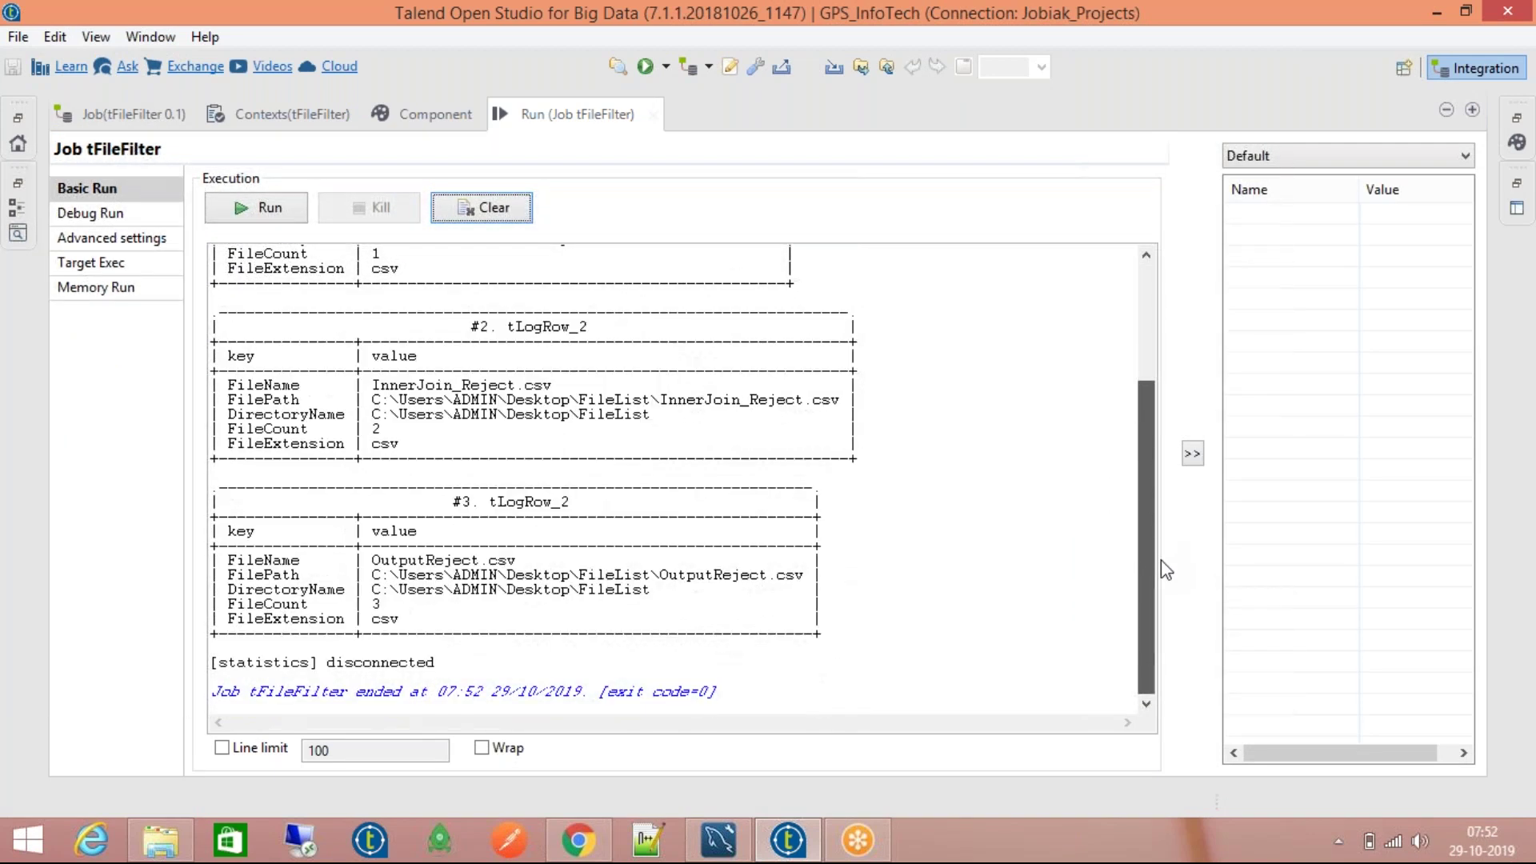
{"action": "left_click", "coordinate": [172, 842]}
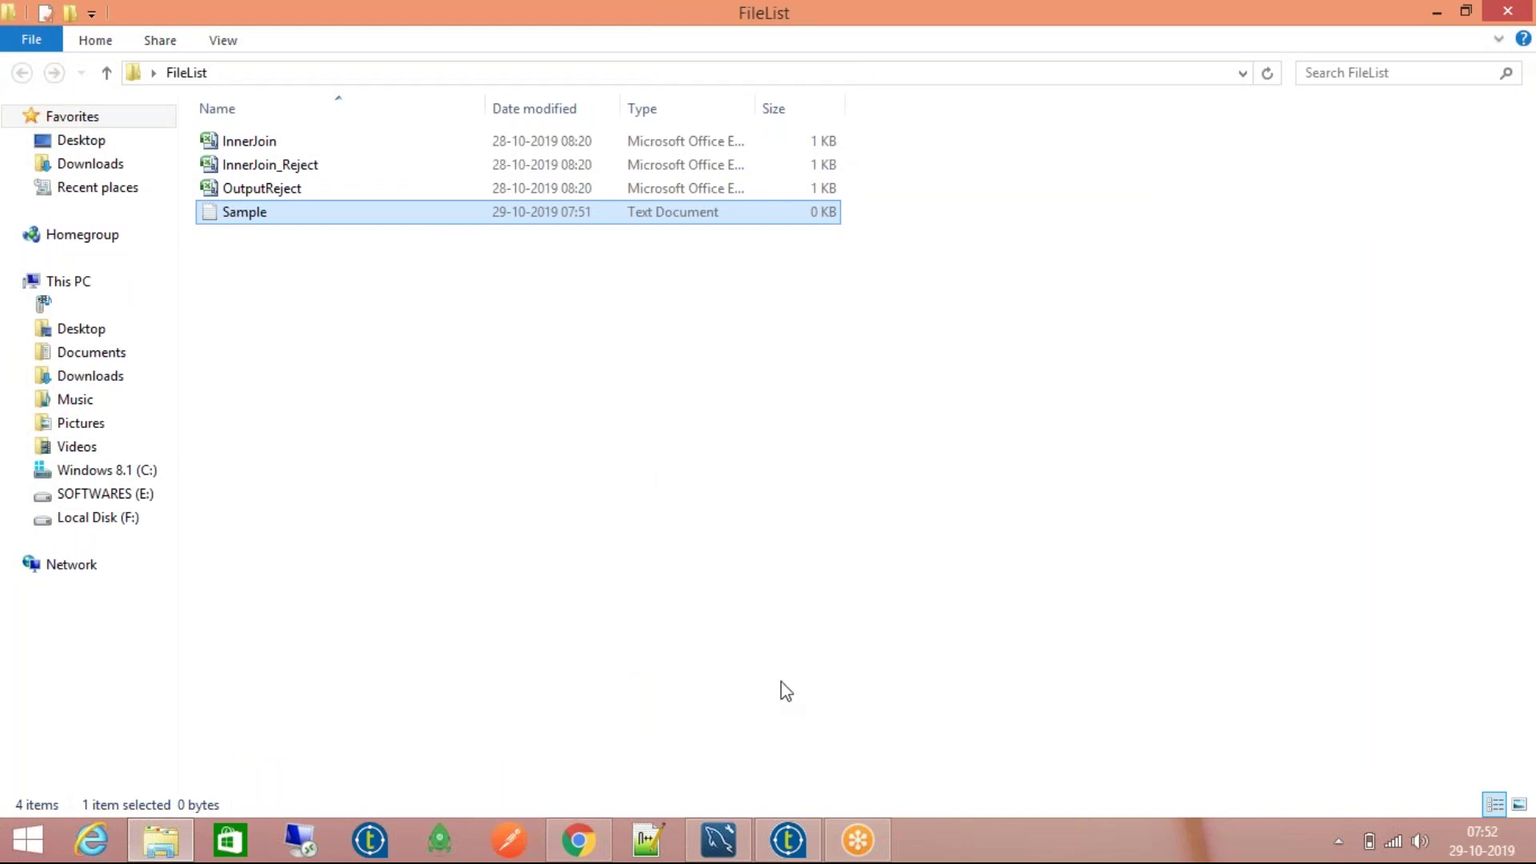
{"action": "left_click", "coordinate": [788, 840]}
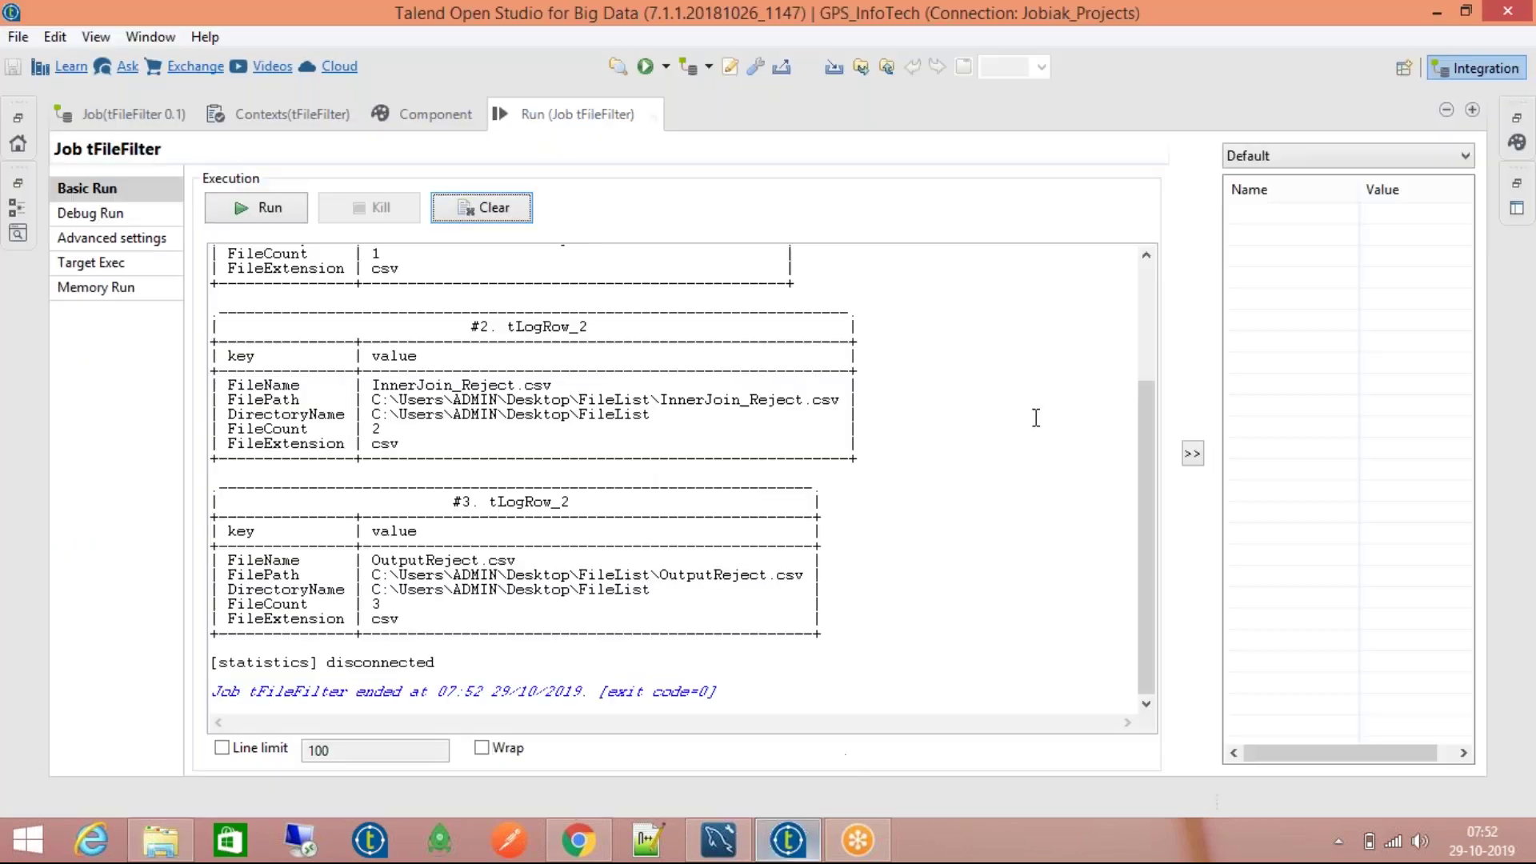
Step: Restore the designer layout and set the output mode of tLogRow_2 to Basic
{"action": "left_click", "coordinate": [1517, 118]}
{"action": "left_click", "coordinate": [1140, 111]}
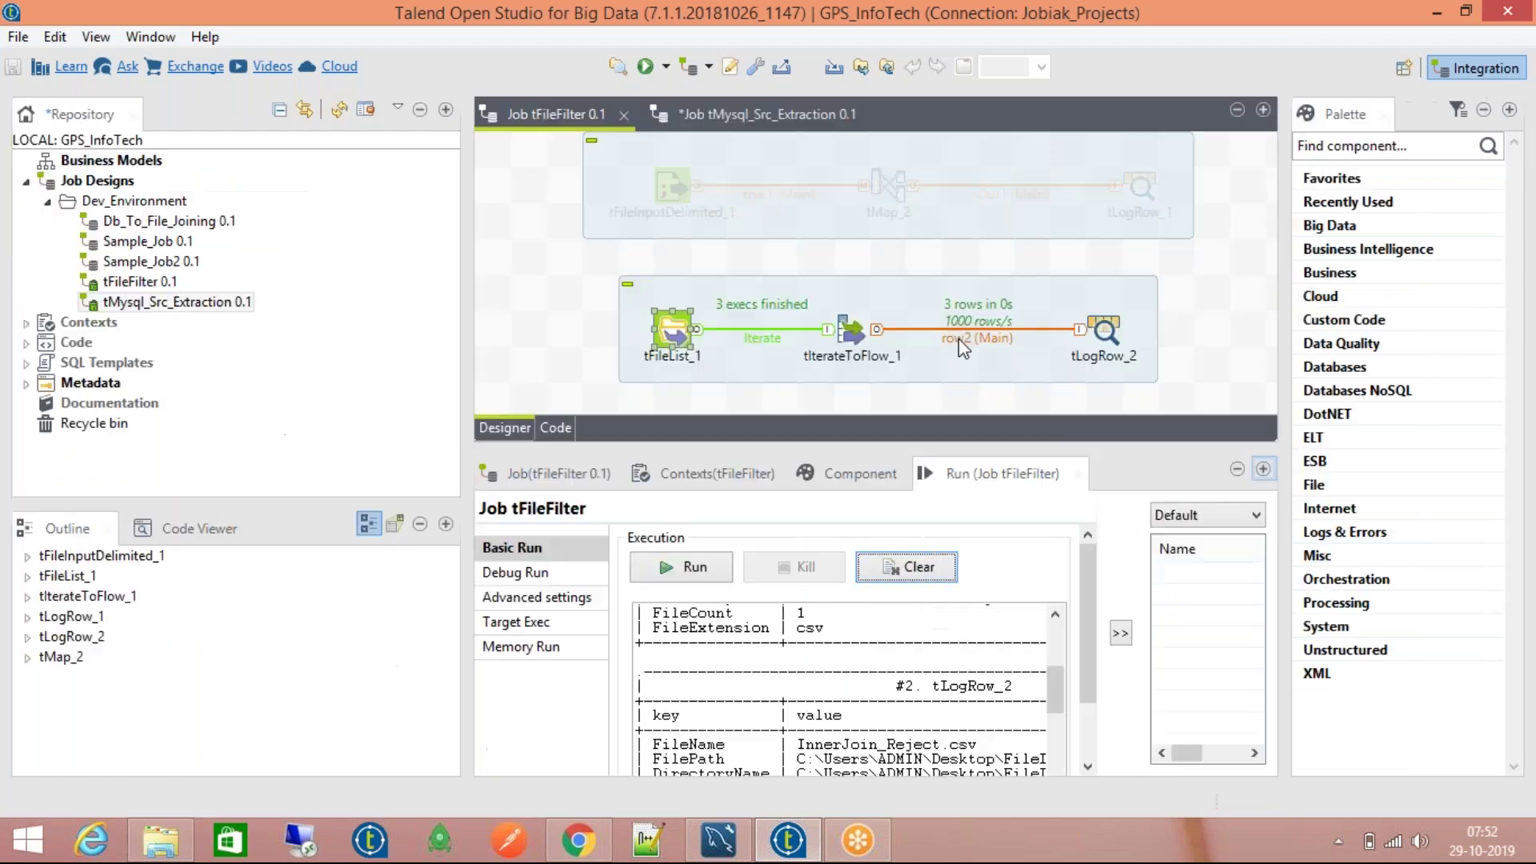
{"action": "left_click", "coordinate": [852, 330]}
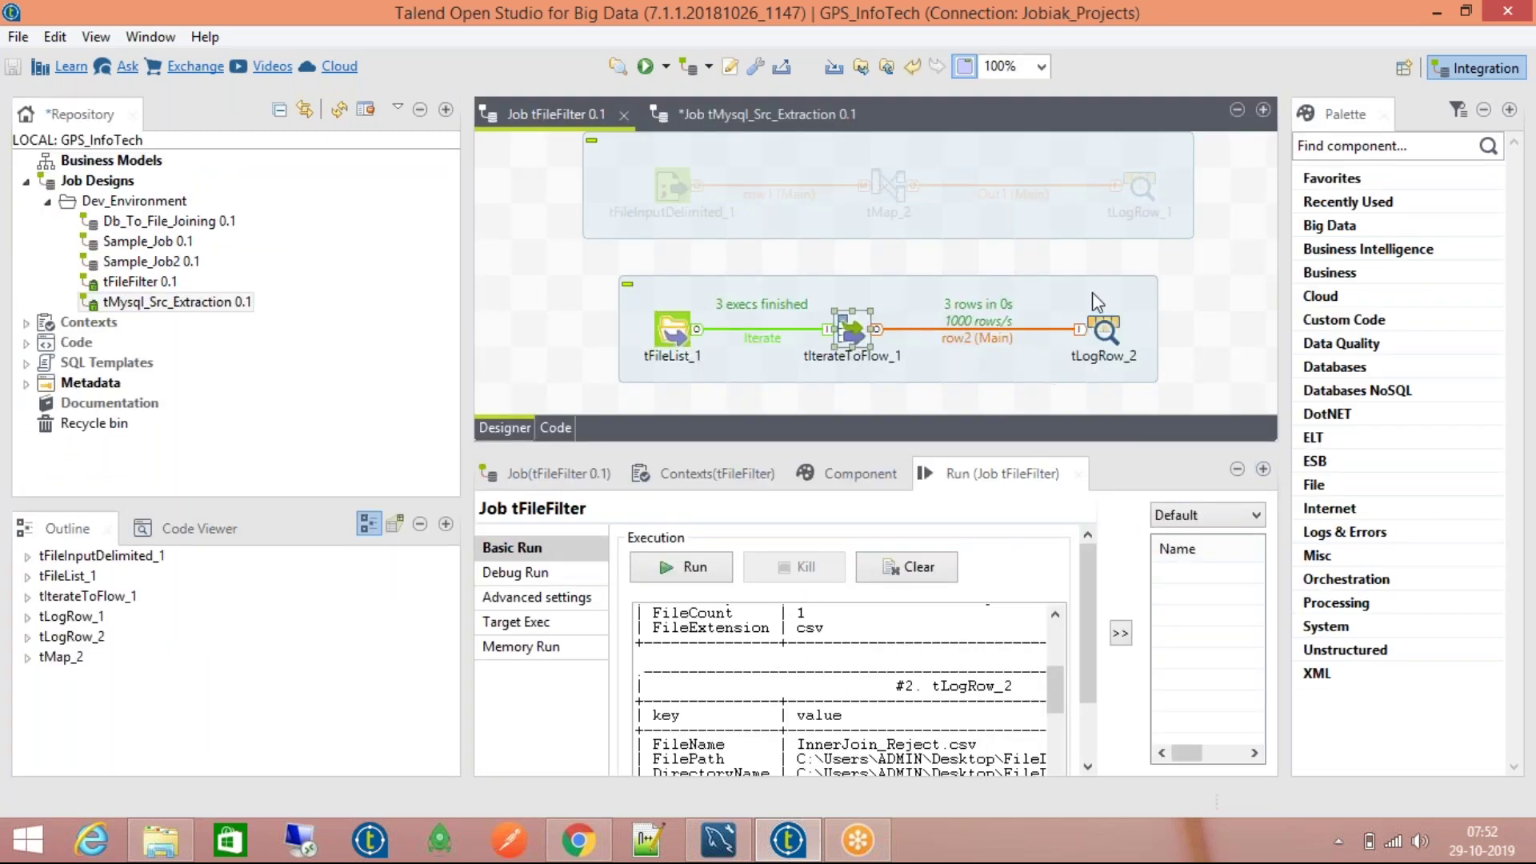
{"action": "left_click", "coordinate": [1104, 328]}
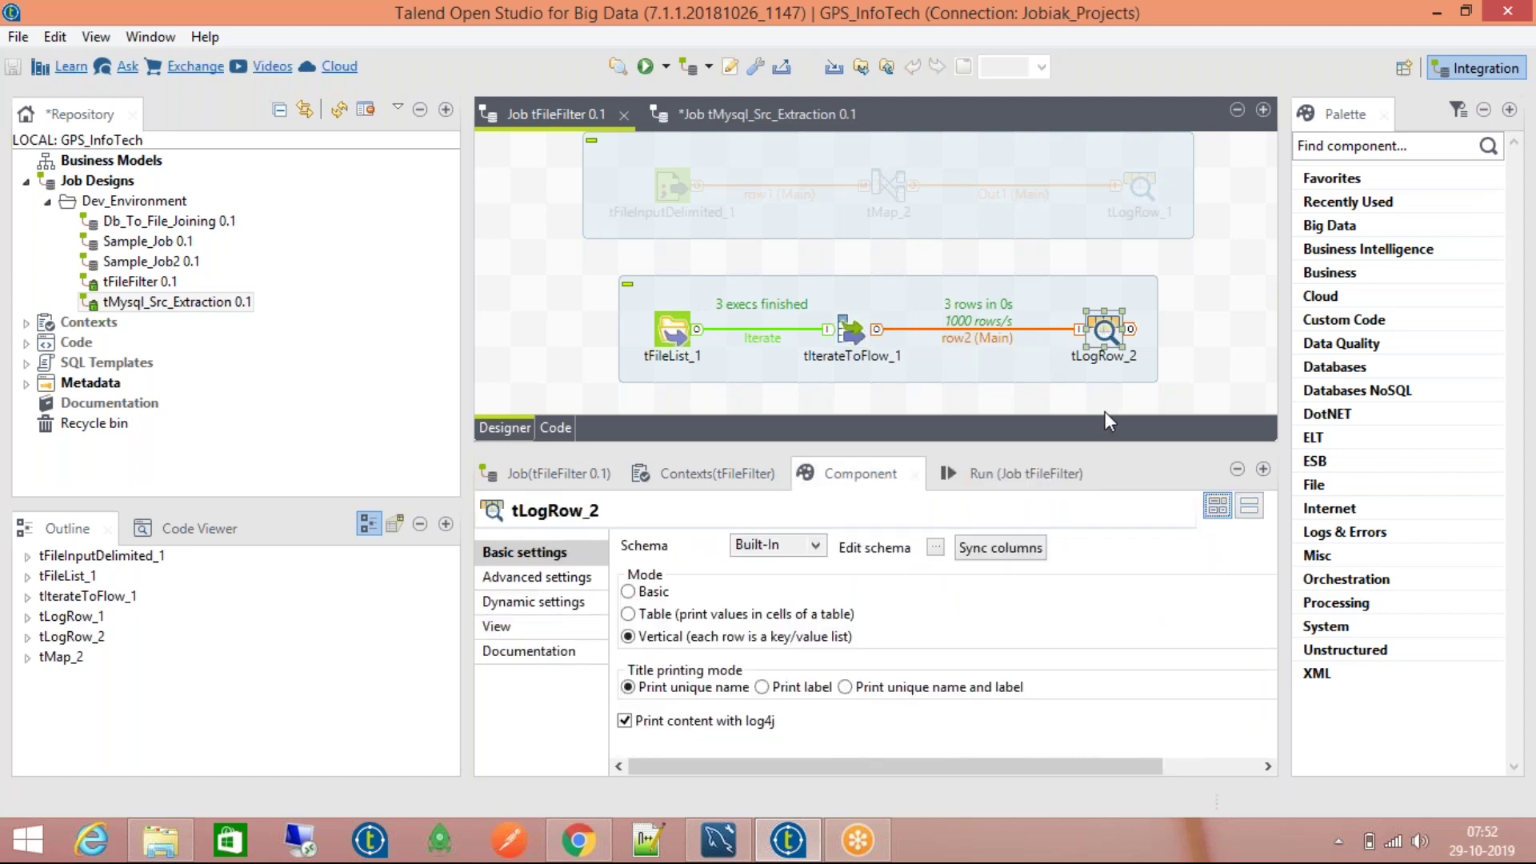
{"action": "left_click", "coordinate": [629, 592]}
{"action": "left_click", "coordinate": [968, 470]}
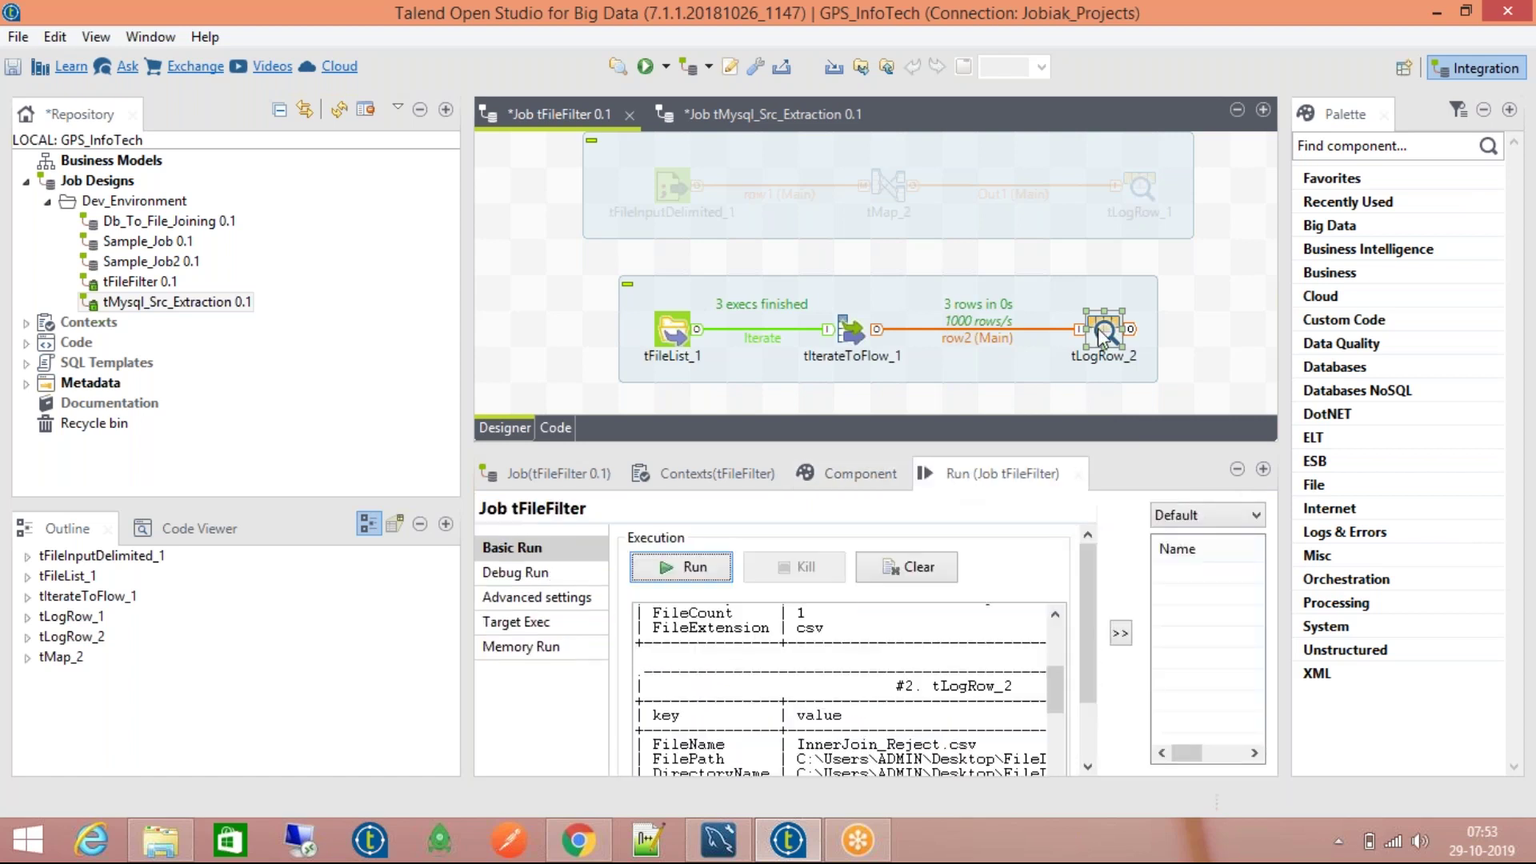
Step: Delete the tLogRow_2 component from the tFileFilter job
{"action": "left_click", "coordinate": [1102, 336]}
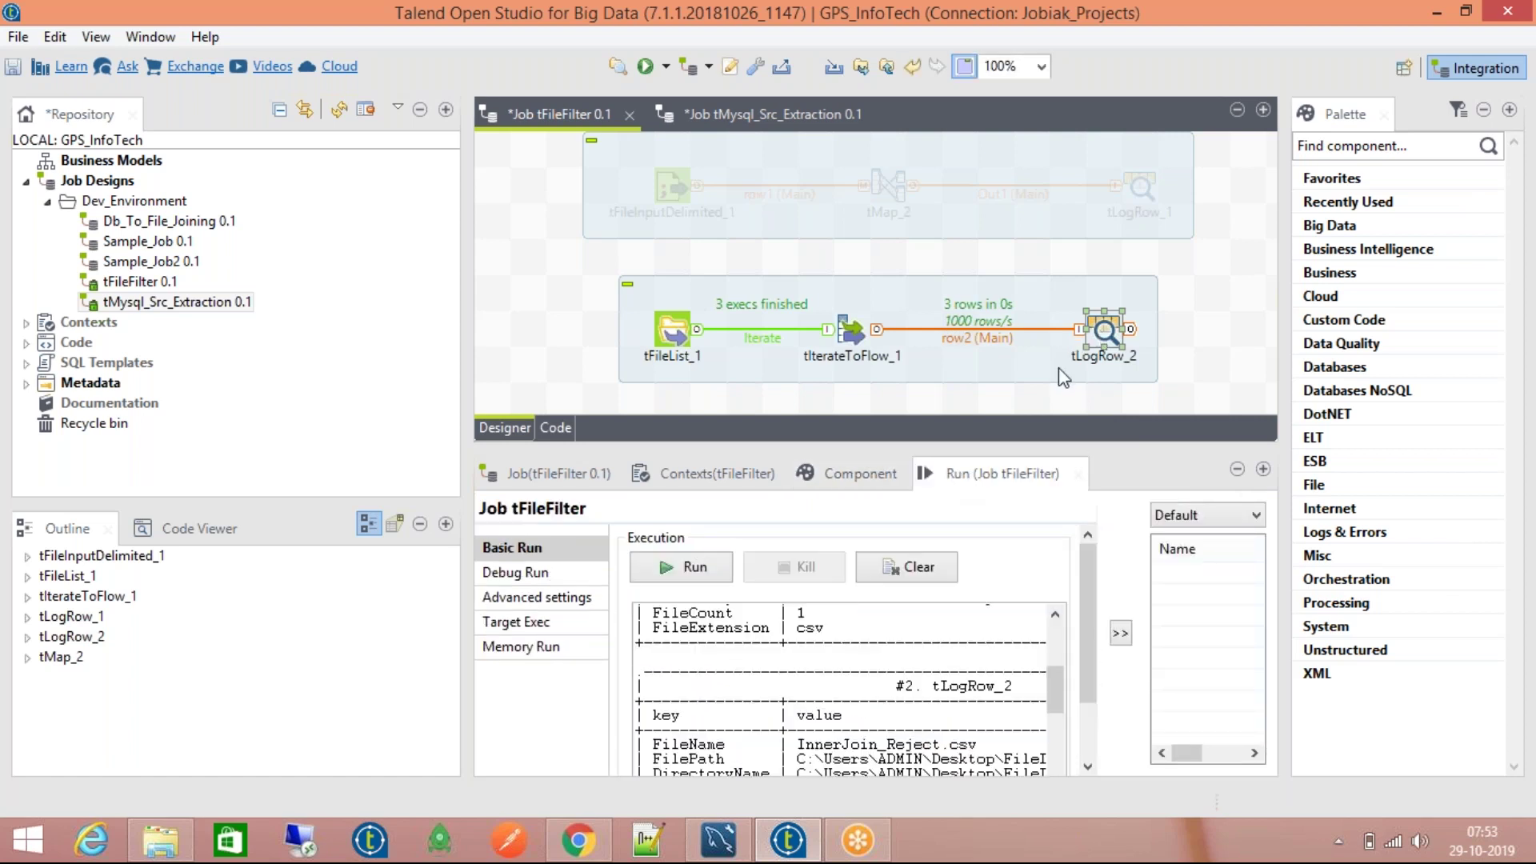
{"action": "key", "text": "Delete"}
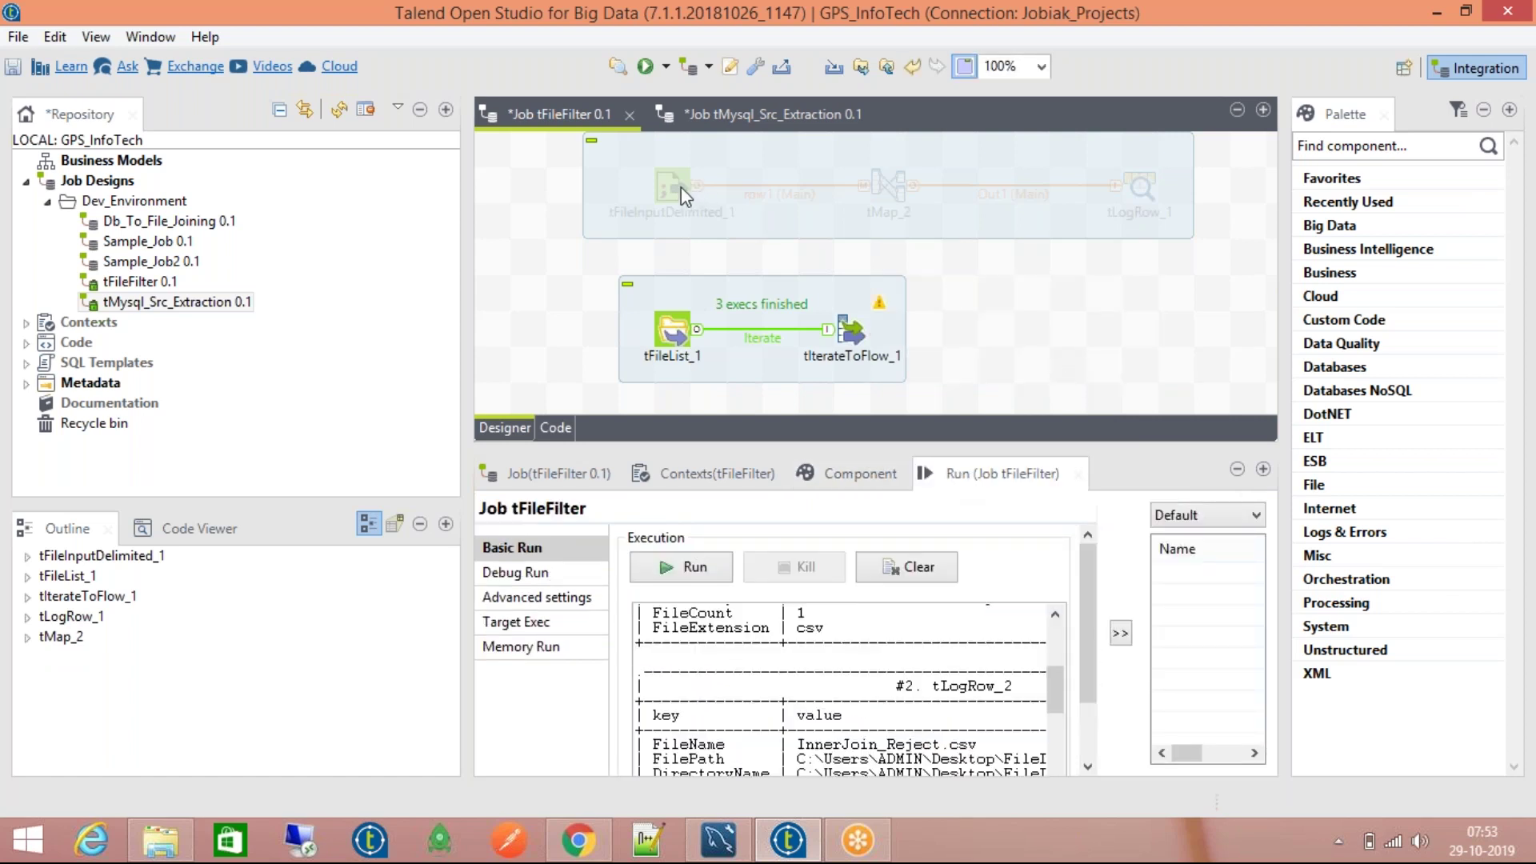
Step: Move the tFileInputDelimited_1 subjob beside the tIterateToFlow_1 subjob and activate all its linked subjobs
{"action": "left_click_drag", "start_coordinate": [680, 188], "coordinate": [1042, 329]}
{"action": "right_click", "coordinate": [1042, 328]}
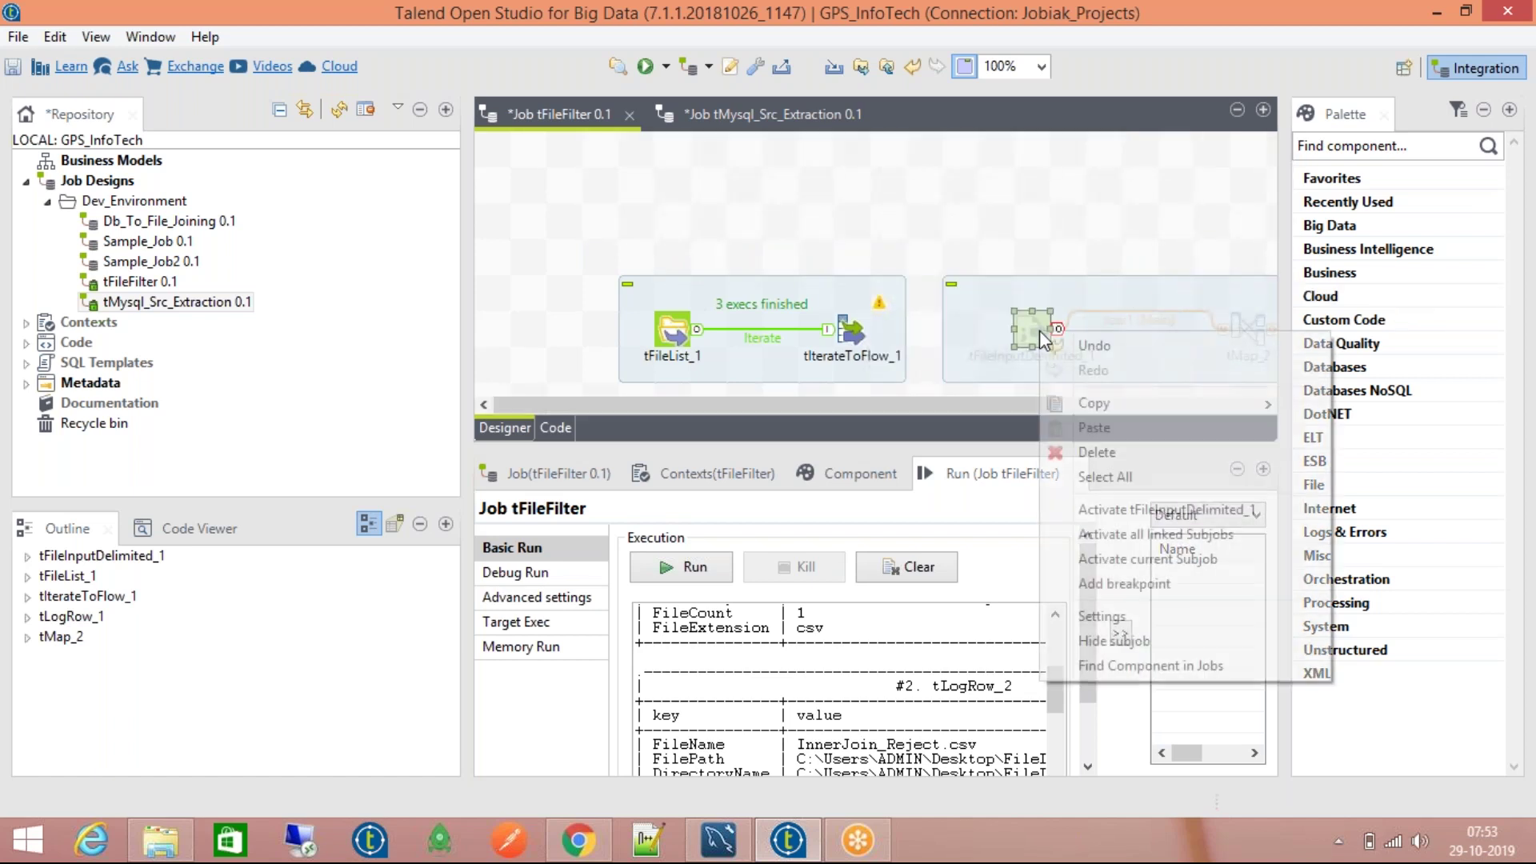
{"action": "left_click", "coordinate": [1152, 534]}
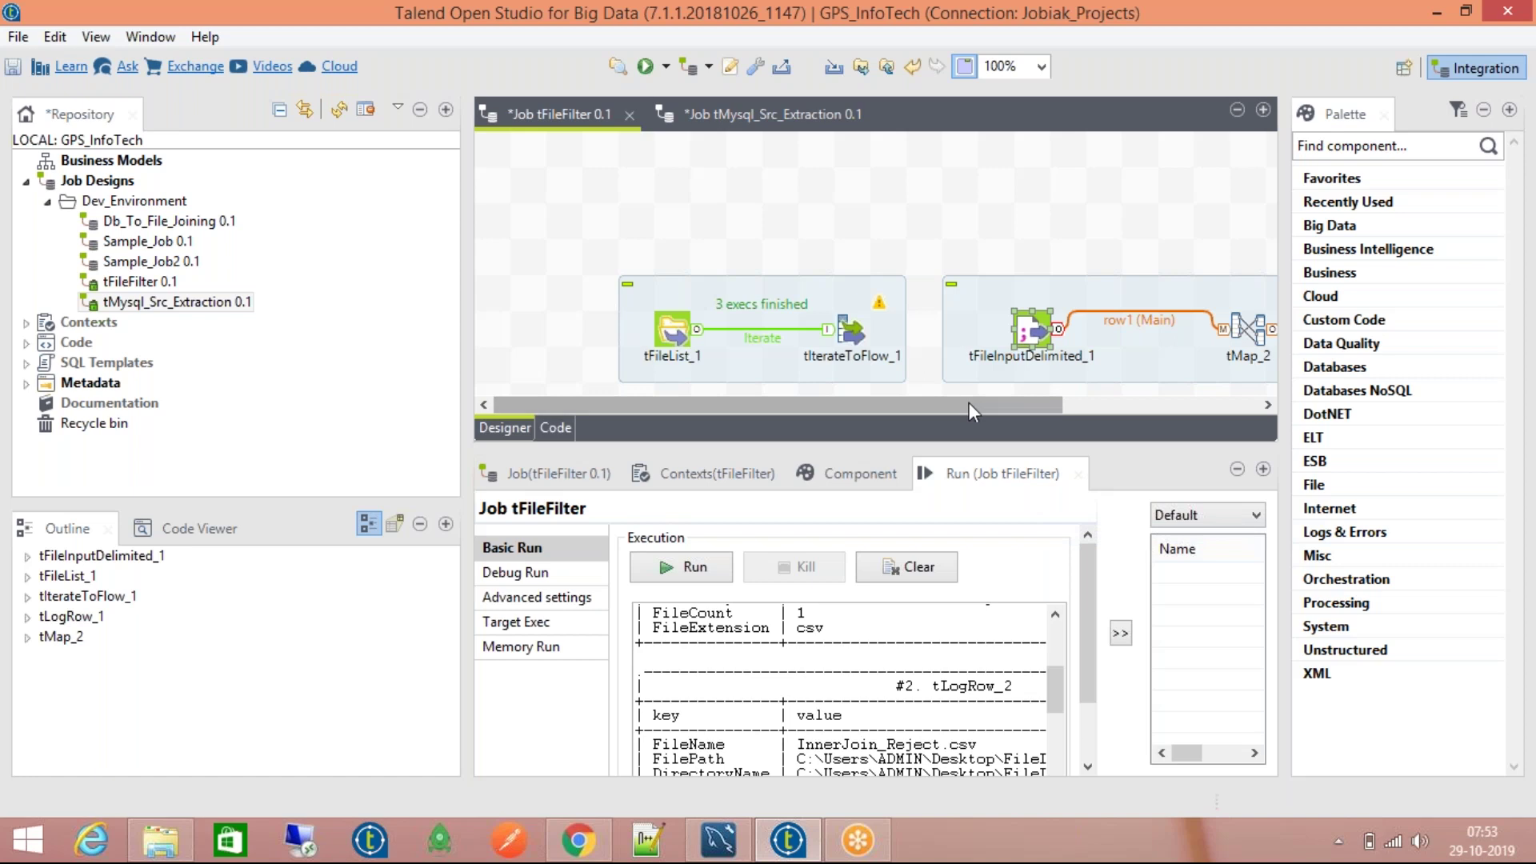
{"action": "left_click_drag", "start_coordinate": [1025, 405], "coordinate": [1114, 405]}
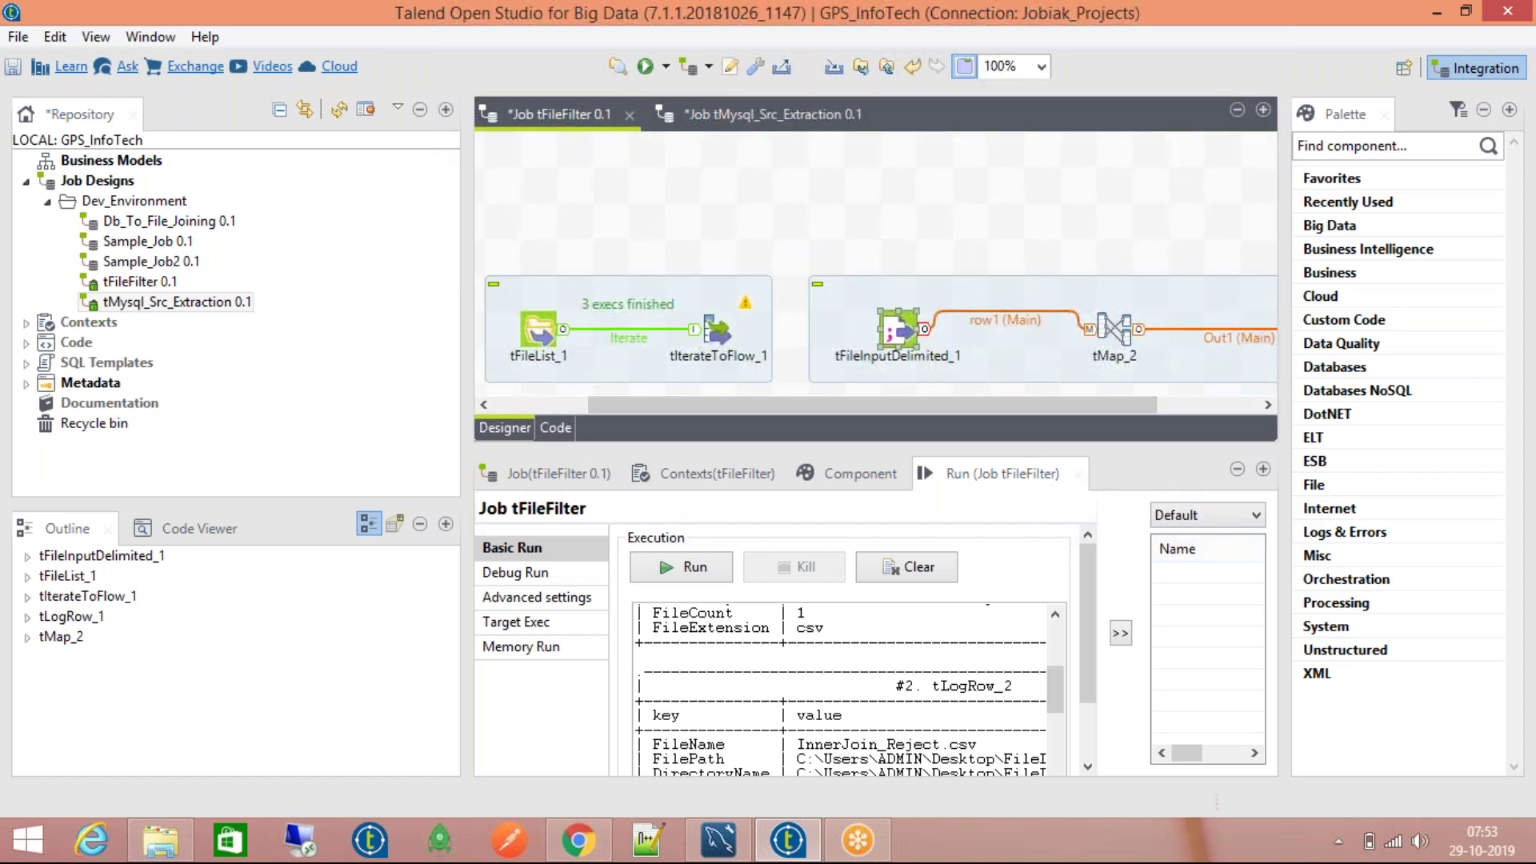
{"action": "left_click_drag", "start_coordinate": [912, 330], "coordinate": [834, 147]}
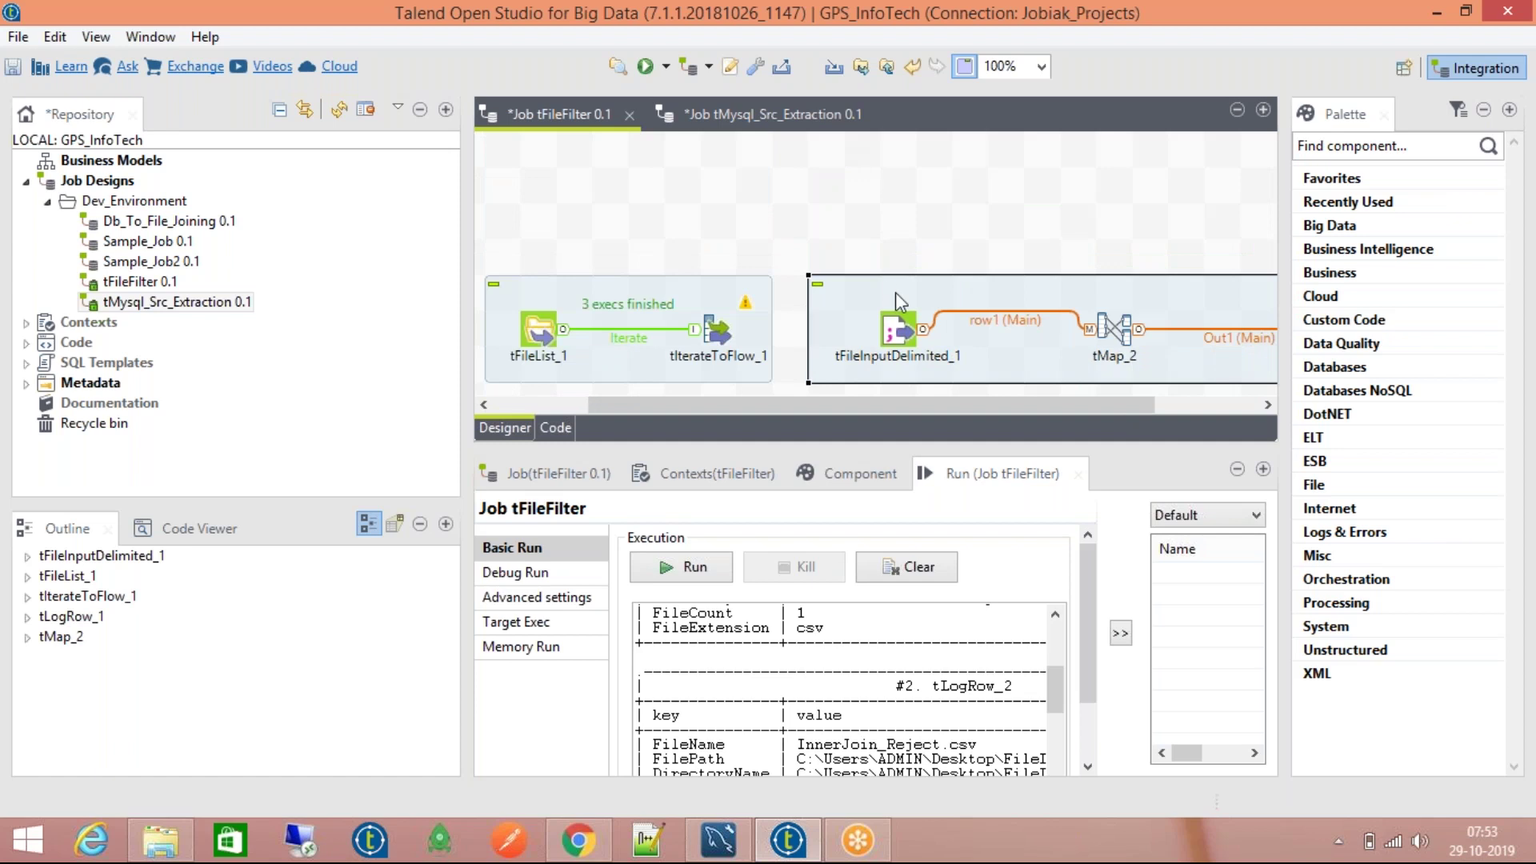
Step: Try to connect tIterateToFlow_1 to tFileInputDelimited_1 with a row link
{"action": "right_click", "coordinate": [701, 331]}
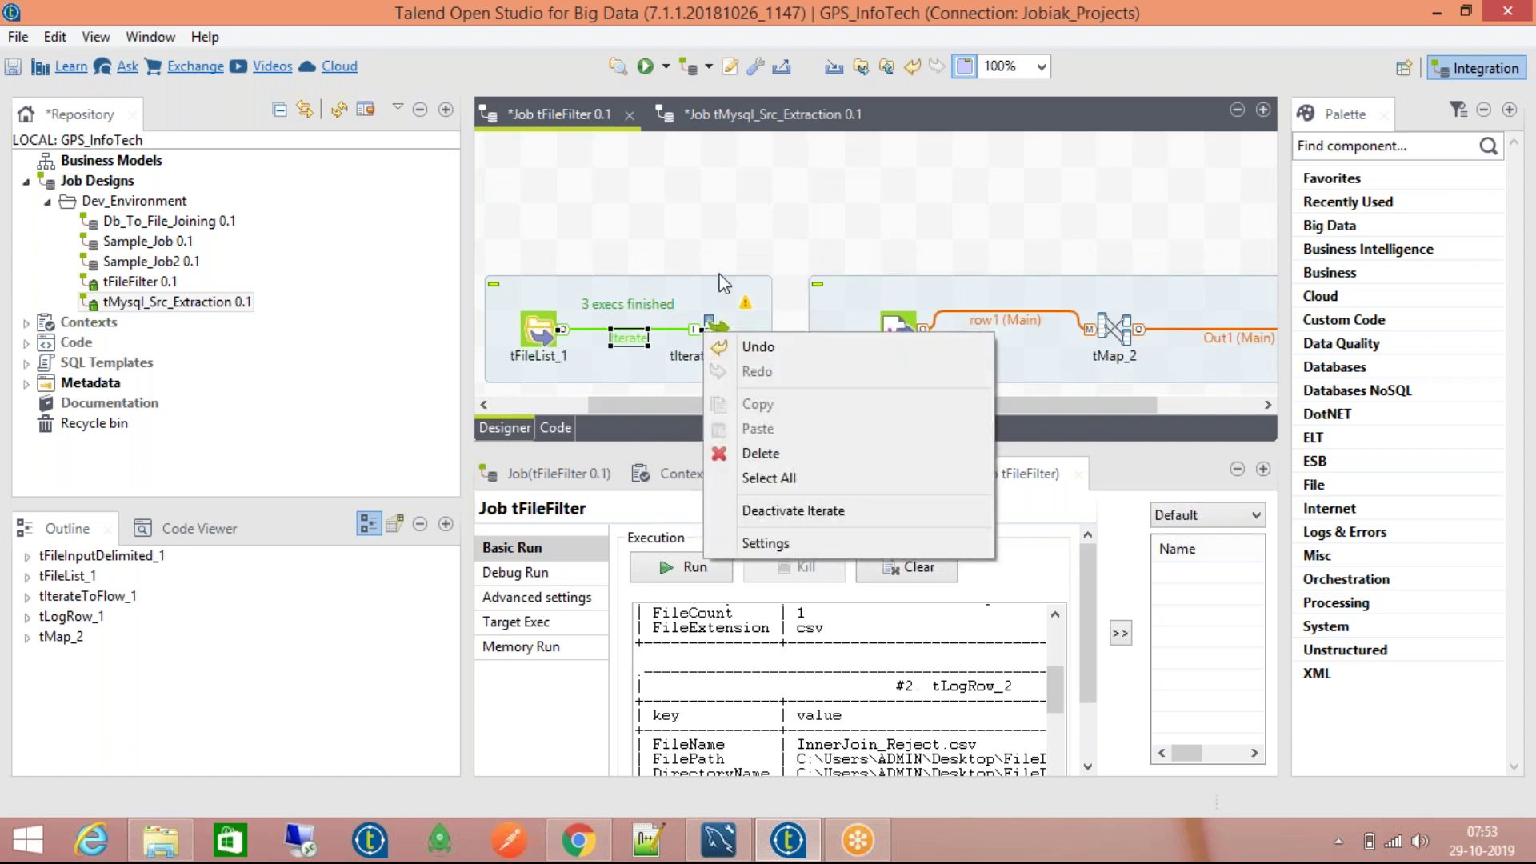
{"action": "left_click", "coordinate": [724, 282]}
{"action": "left_click", "coordinate": [716, 327]}
{"action": "right_click", "coordinate": [720, 330]}
{"action": "mouse_move", "coordinate": [769, 350]}
{"action": "left_click", "coordinate": [1032, 342]}
{"action": "left_click", "coordinate": [889, 340]}
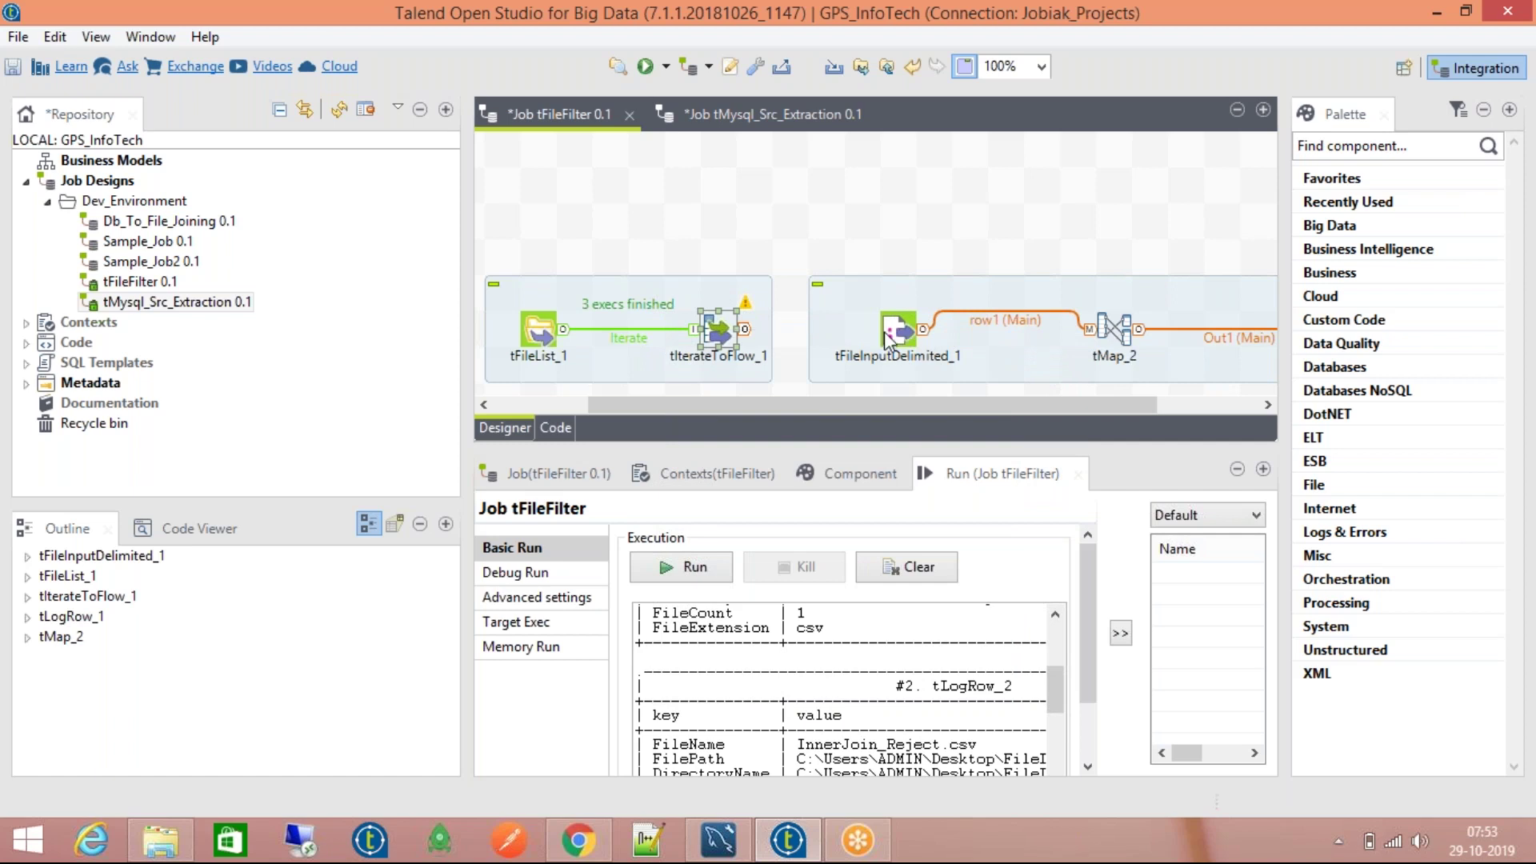
Step: Delete tFileInputDelimited_1 and move the remaining tMap_2 and tLogRow_1 subjob farther away from tIterateToFlow_1
{"action": "double_click", "coordinate": [895, 331]}
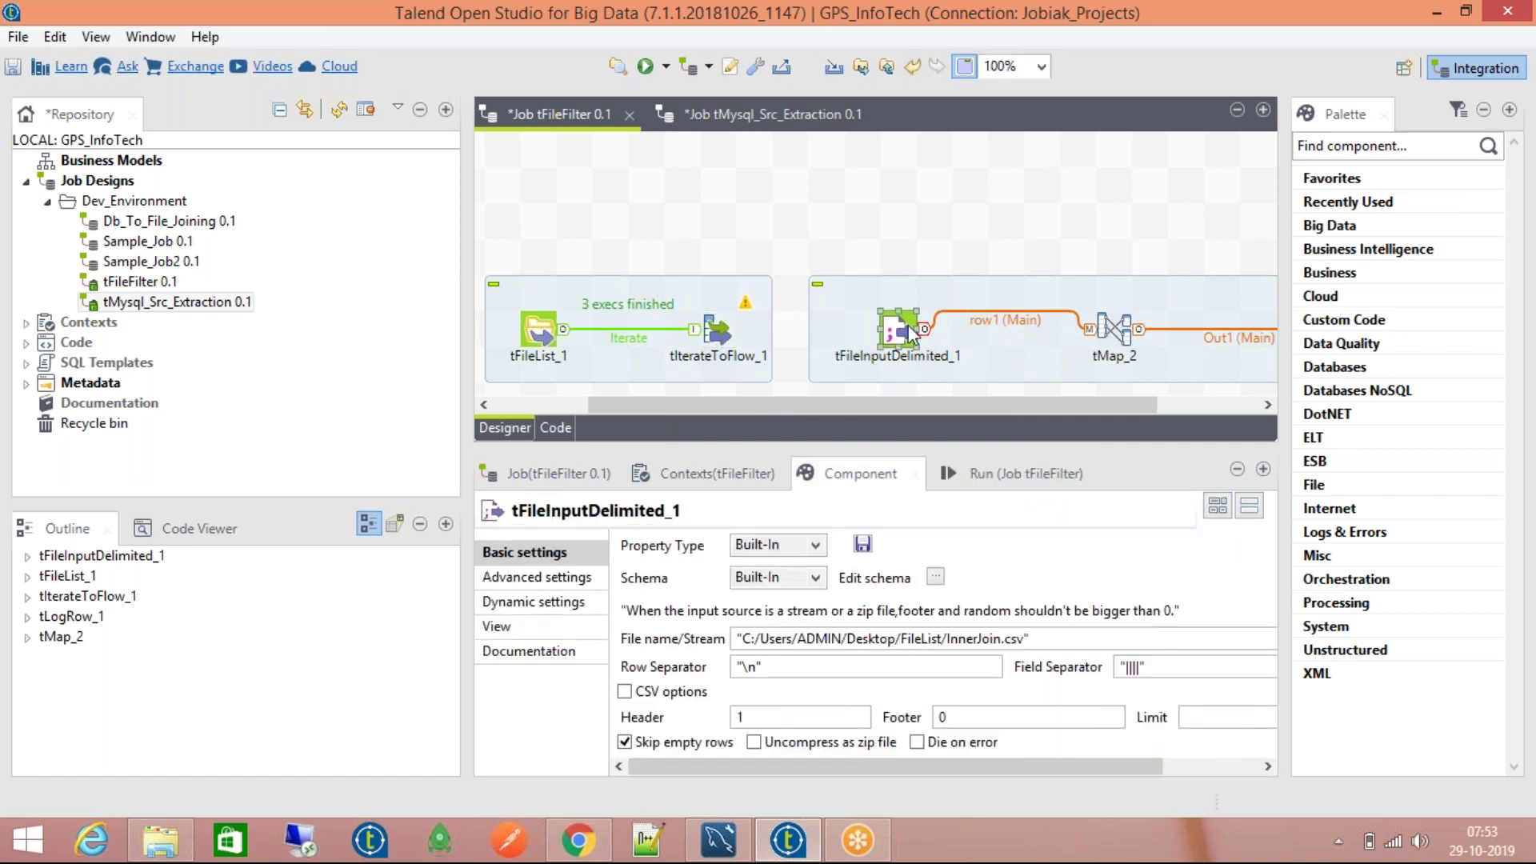
{"action": "key", "text": "Delete"}
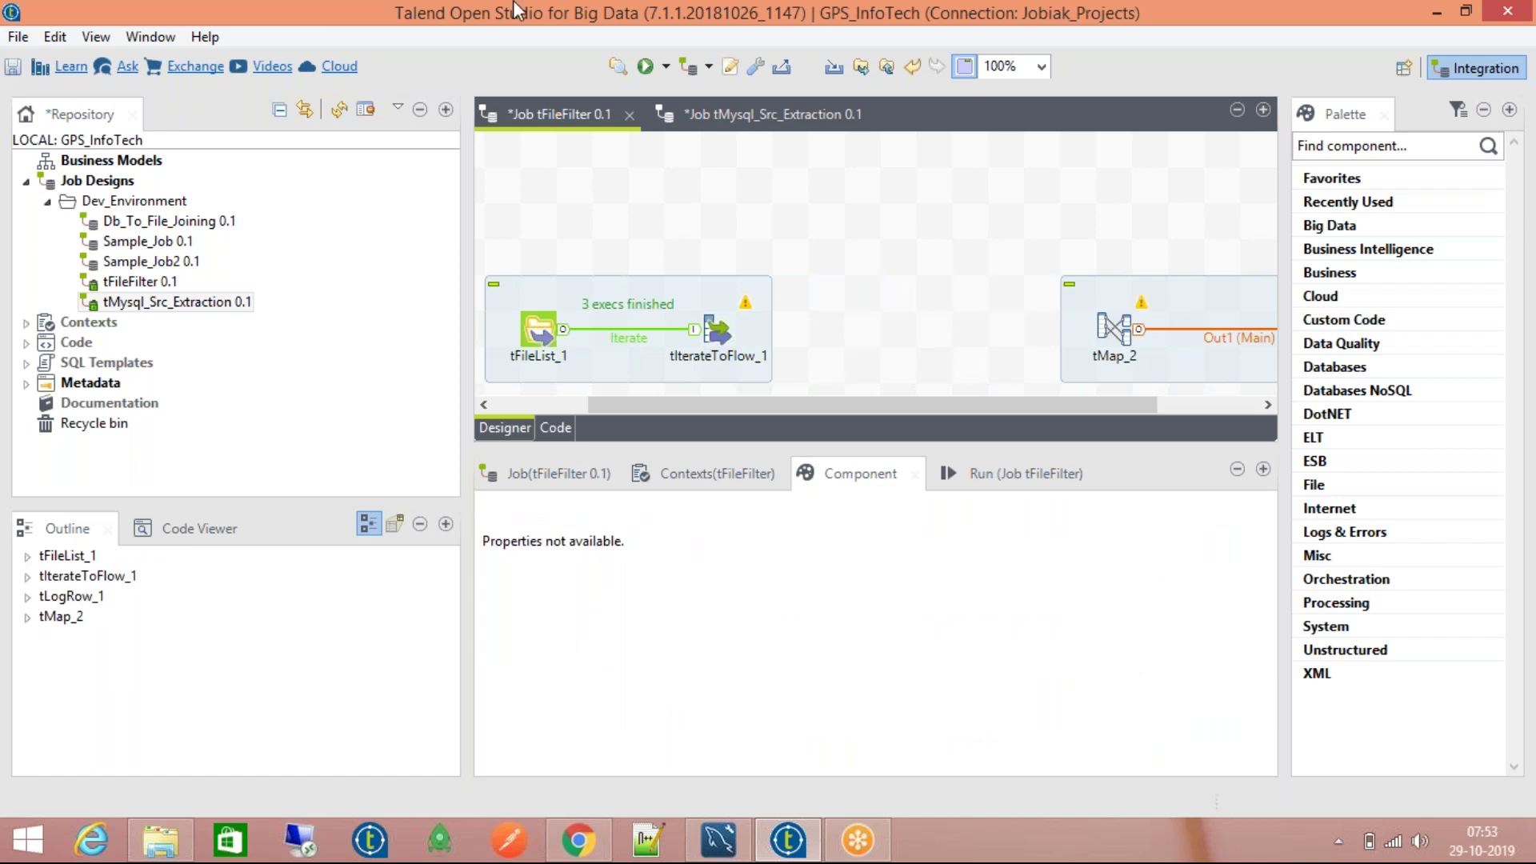
{"action": "mouse_move", "coordinate": [1480, 861]}
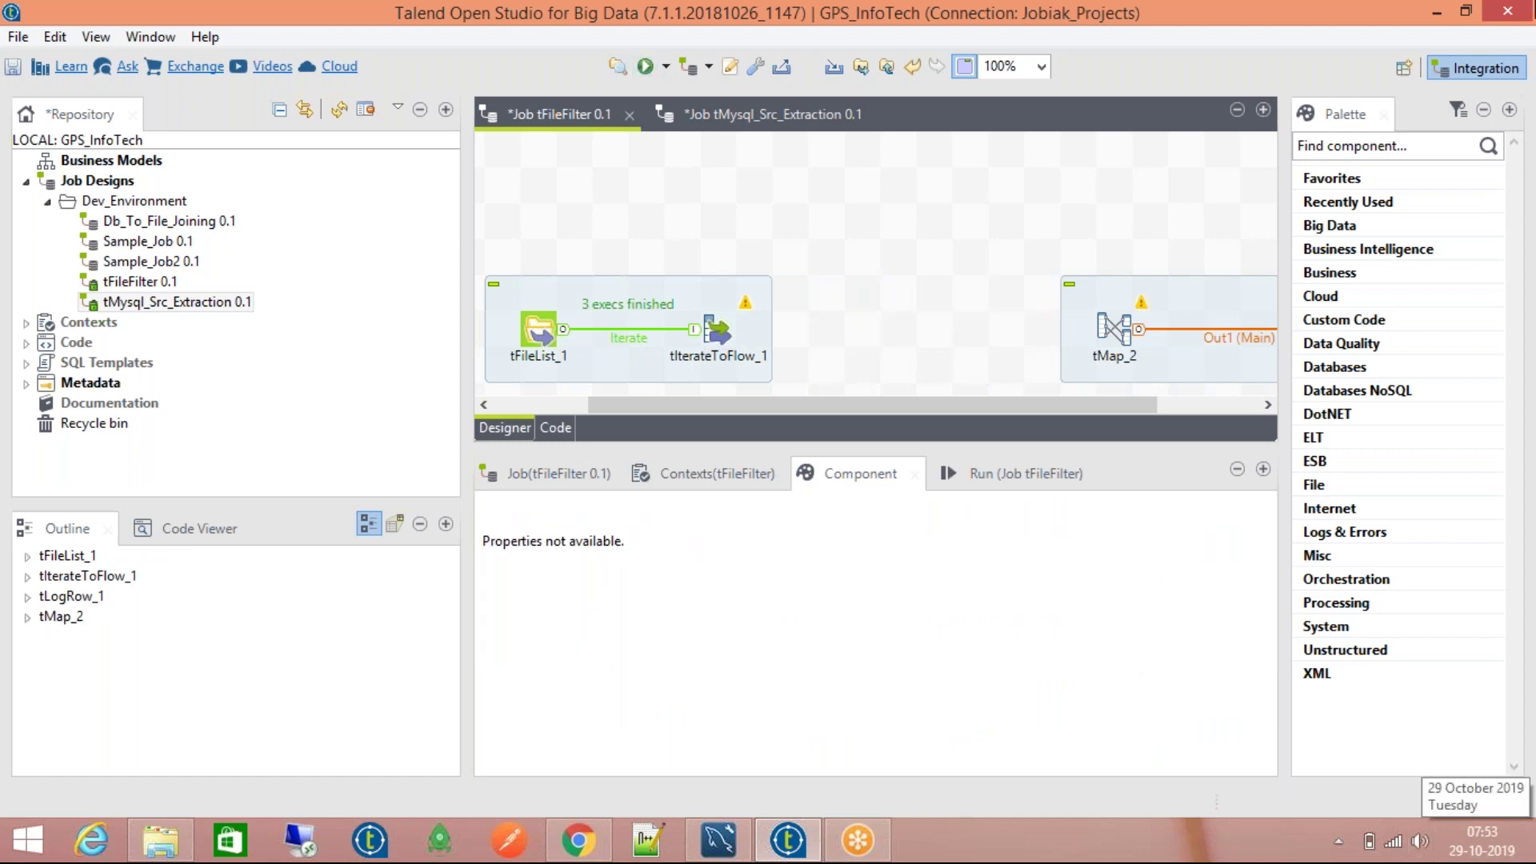
{"action": "left_click", "coordinate": [1168, 290]}
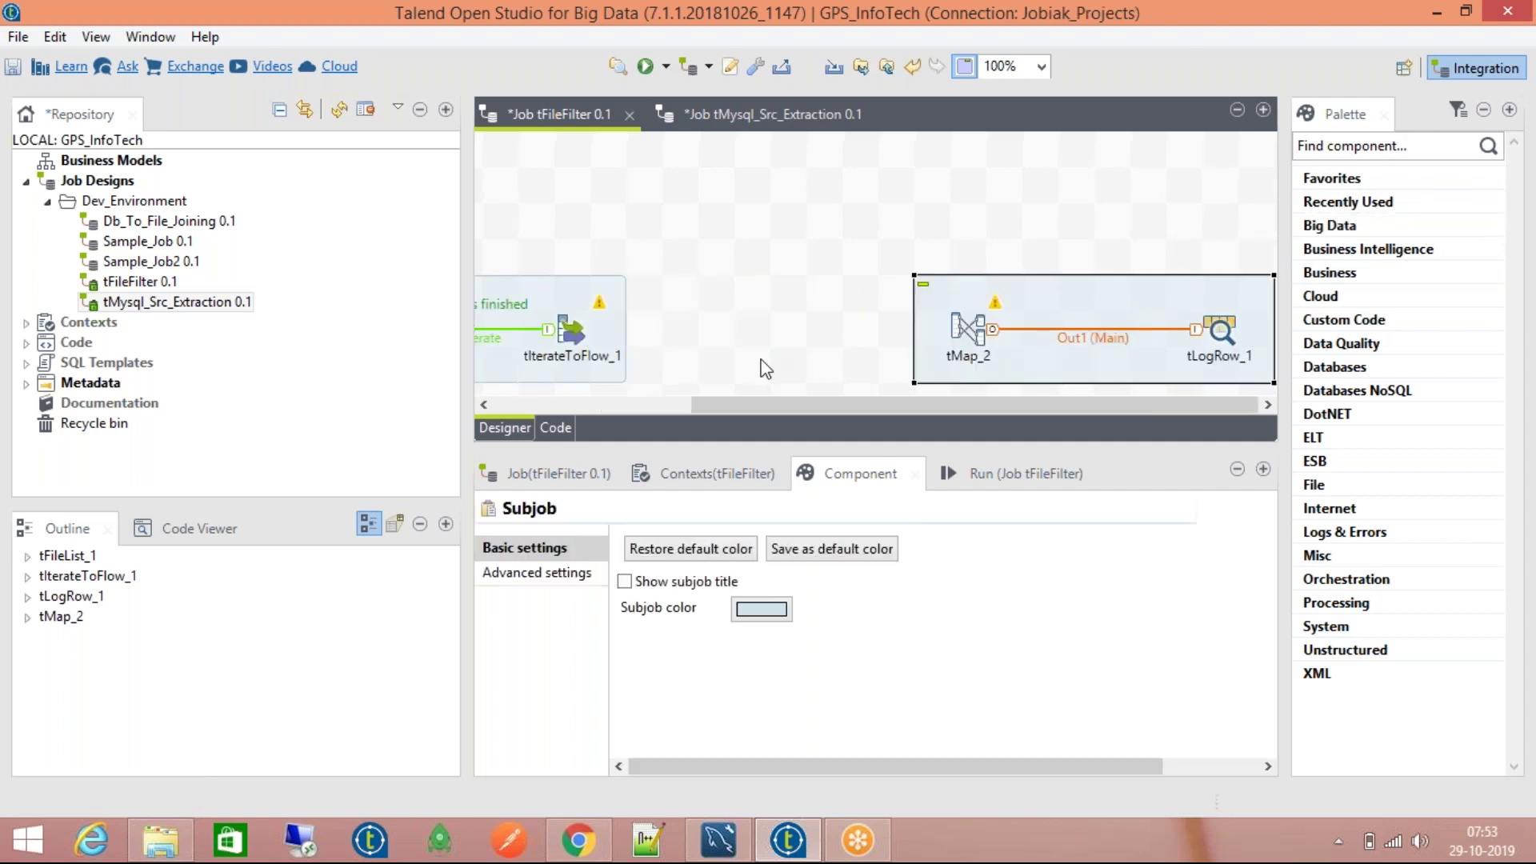
{"action": "left_click", "coordinate": [899, 288]}
{"action": "left_click_drag", "start_coordinate": [994, 292], "coordinate": [1211, 292]}
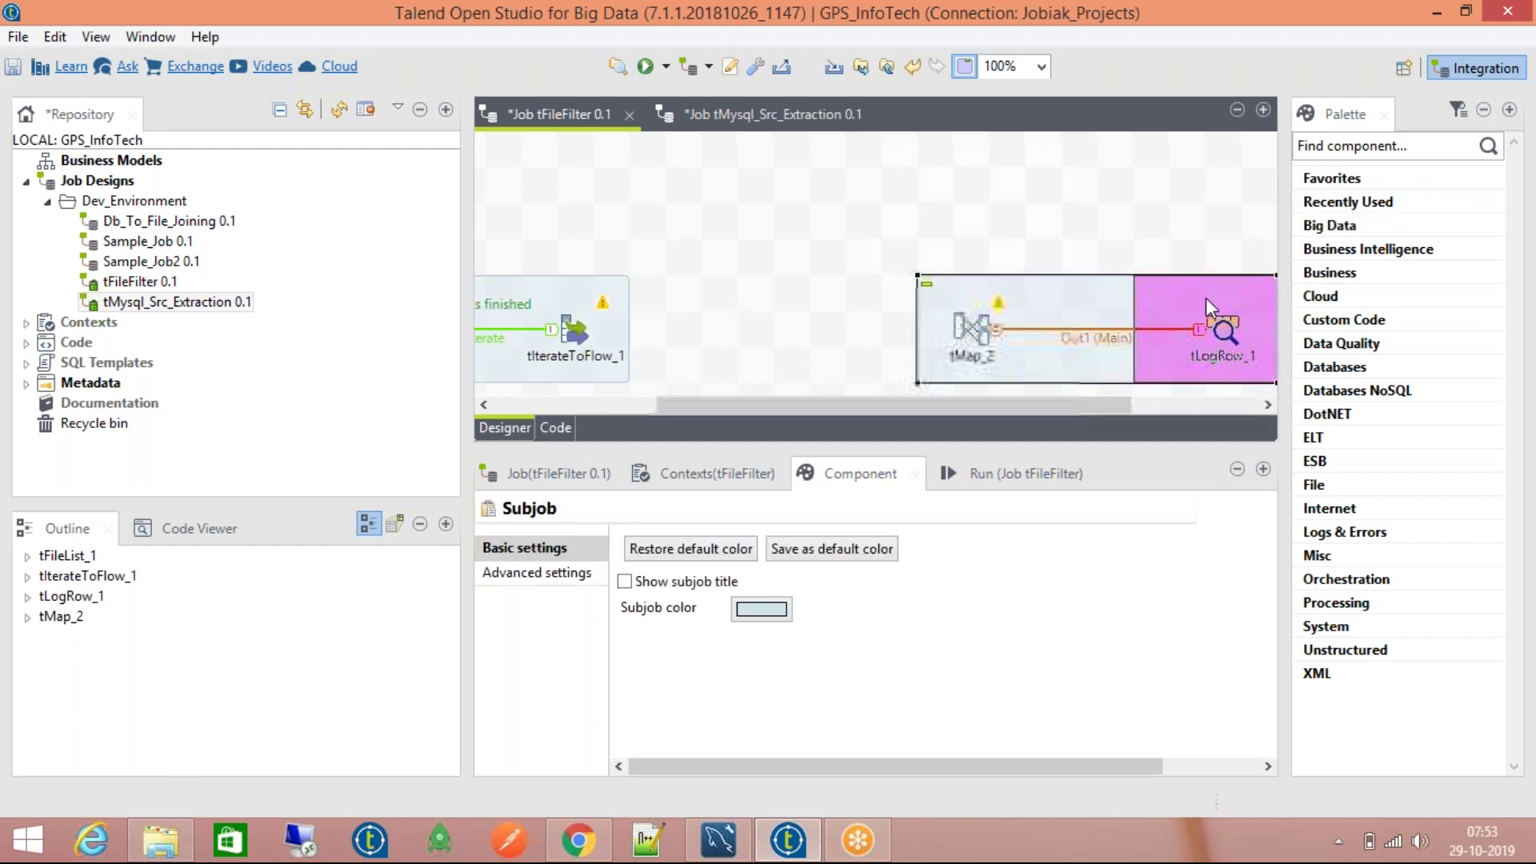
Step: Add a tFileInputDelimited component between tIterateToFlow_1 and tMap_2
{"action": "type", "text": "t"}
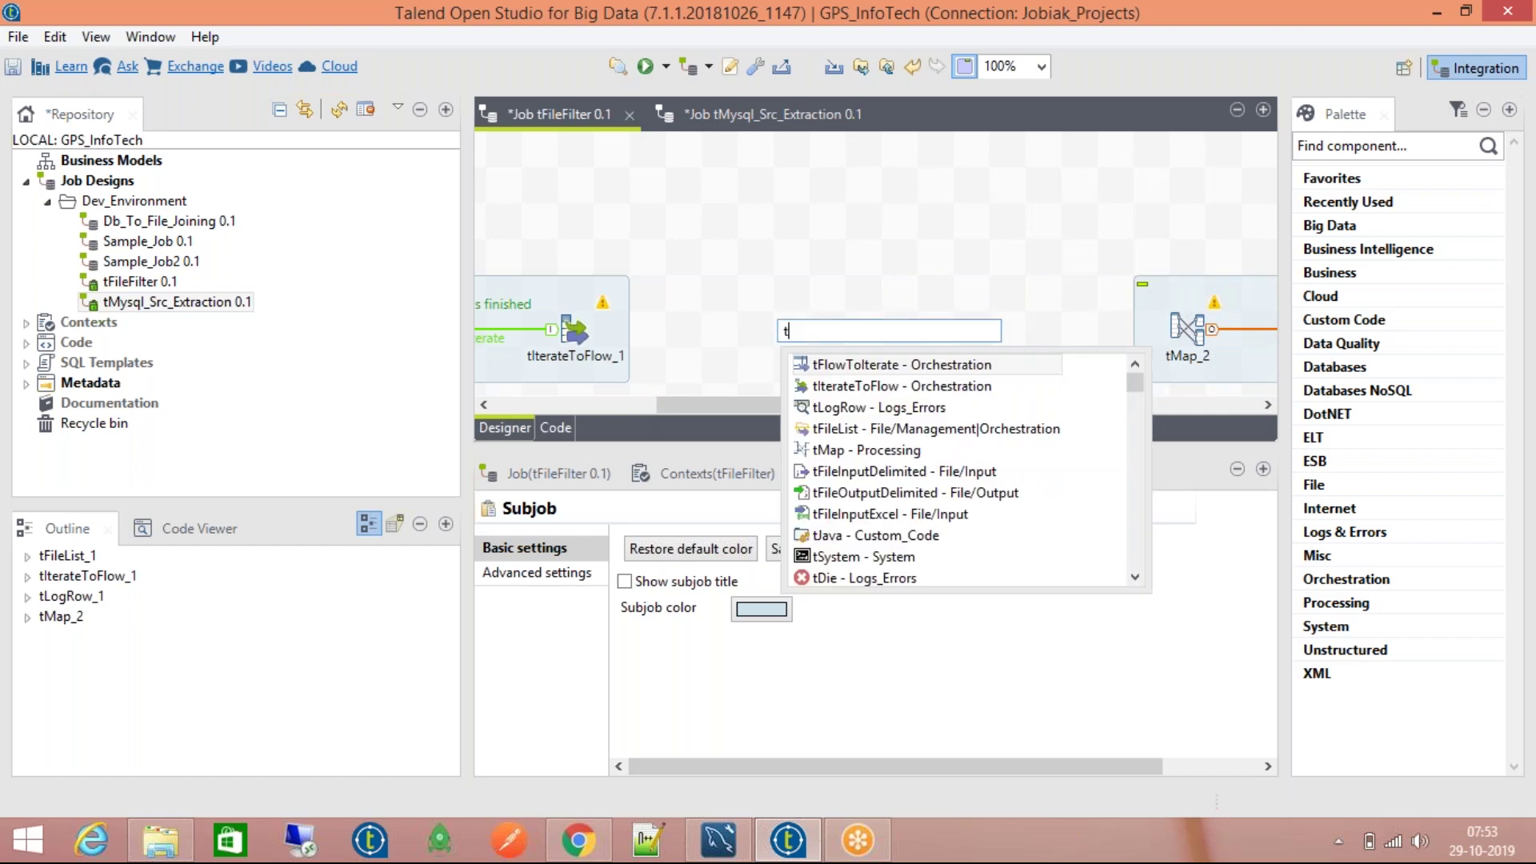
{"action": "type", "text": "FileInput"}
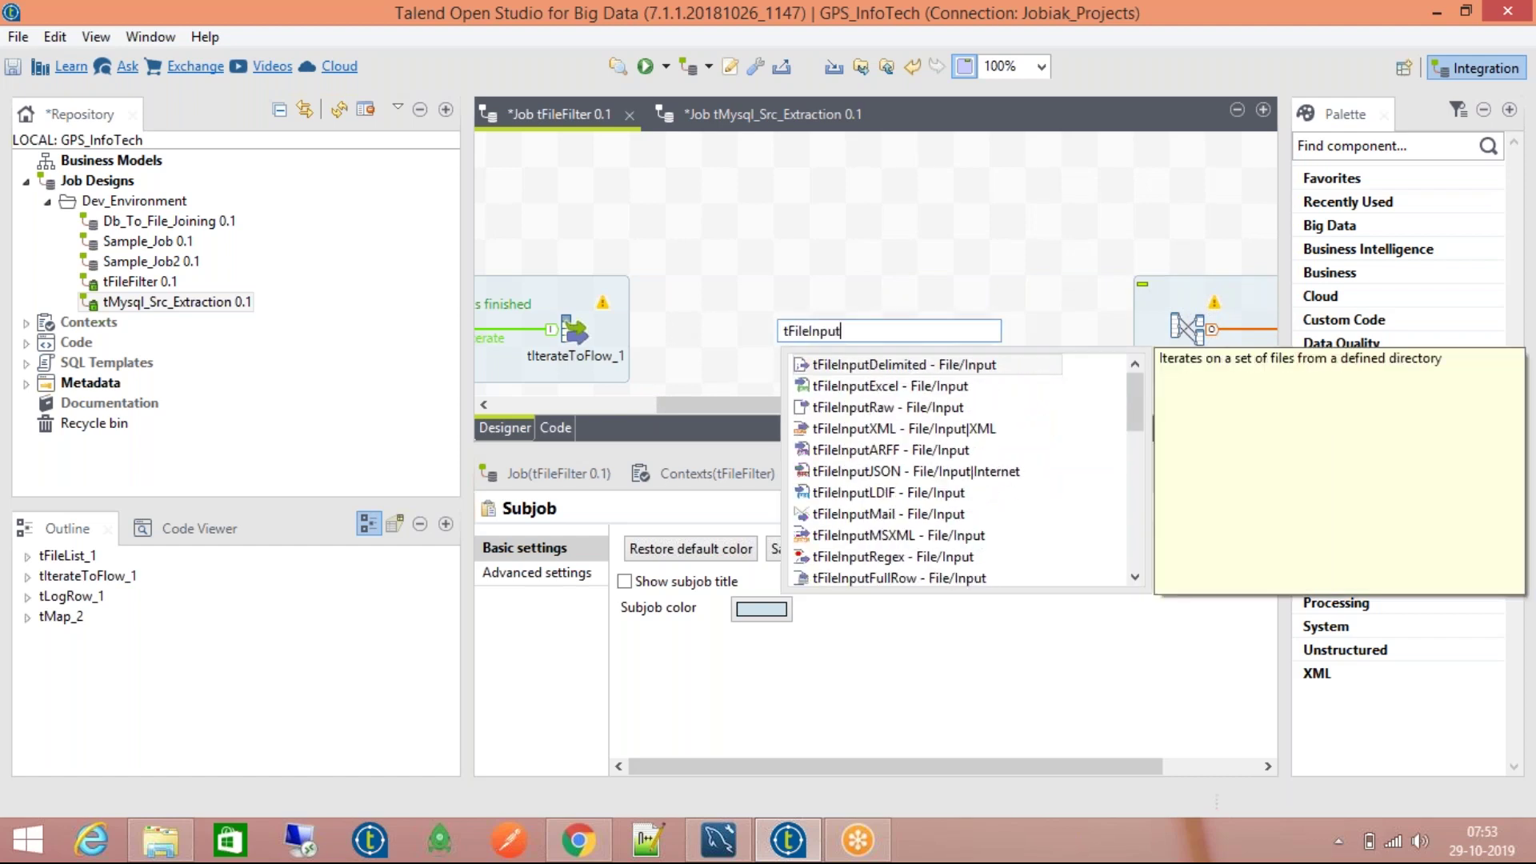
{"action": "key", "text": "Return"}
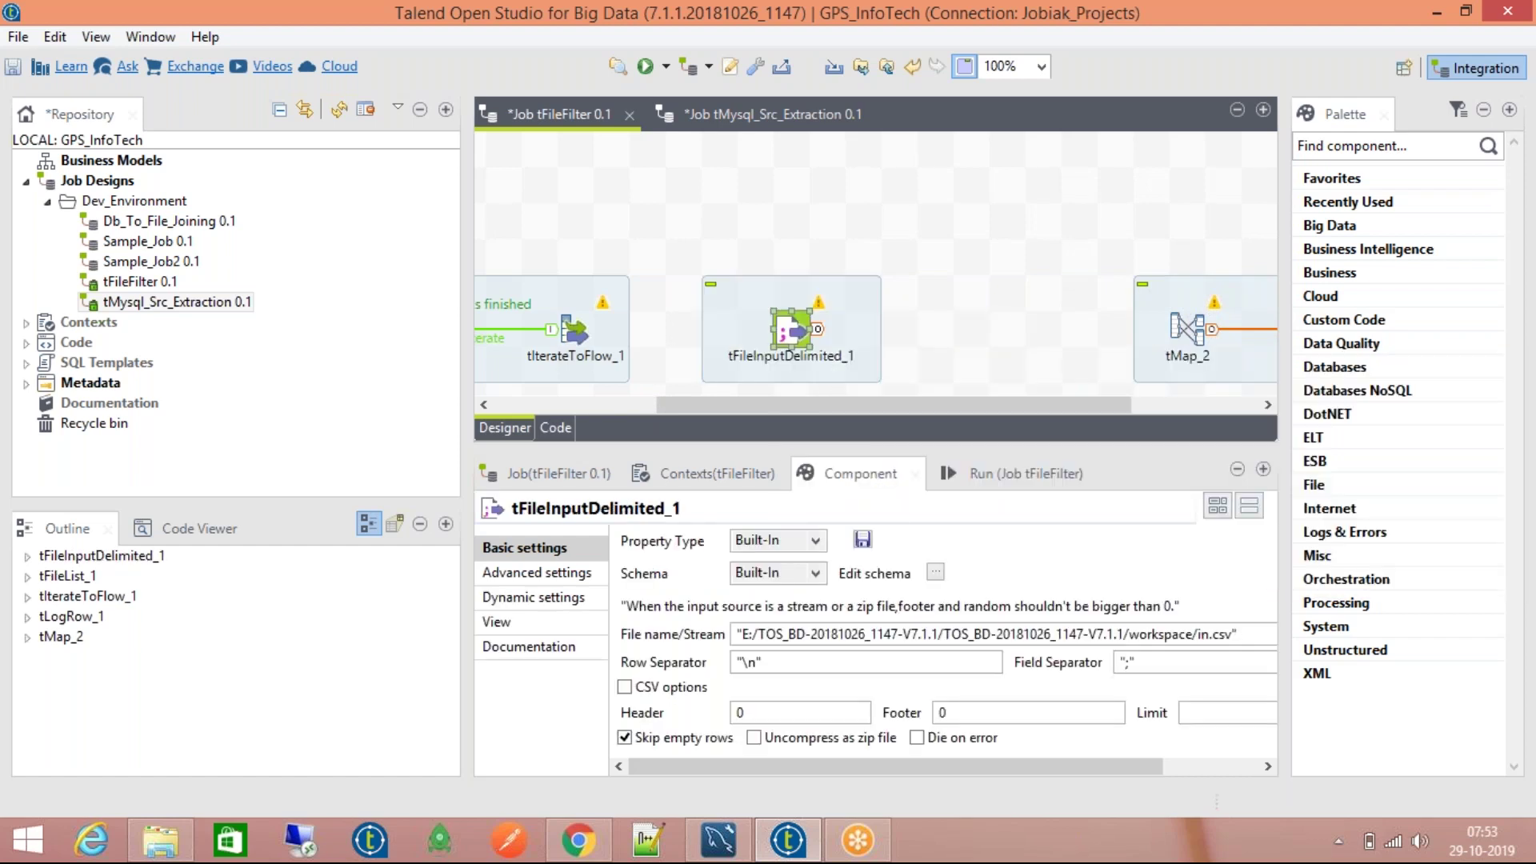
Step: Try to connect tIterateToFlow_1 to the new tFileInputDelimited_1 with a Main row
{"action": "left_click", "coordinate": [571, 330]}
{"action": "right_click", "coordinate": [571, 330]}
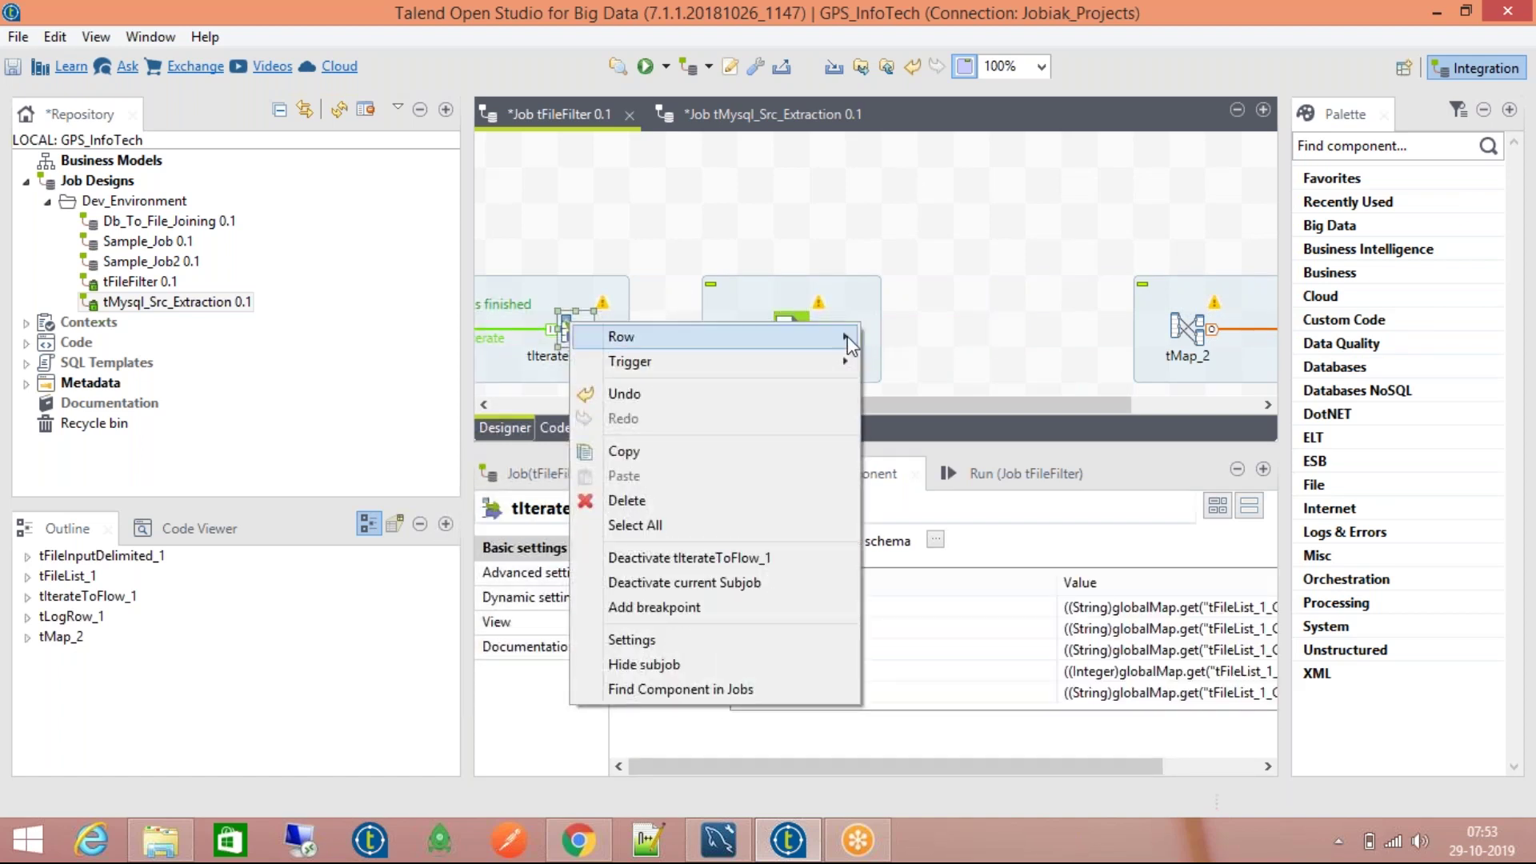
{"action": "left_click", "coordinate": [887, 345]}
{"action": "left_click", "coordinate": [799, 334]}
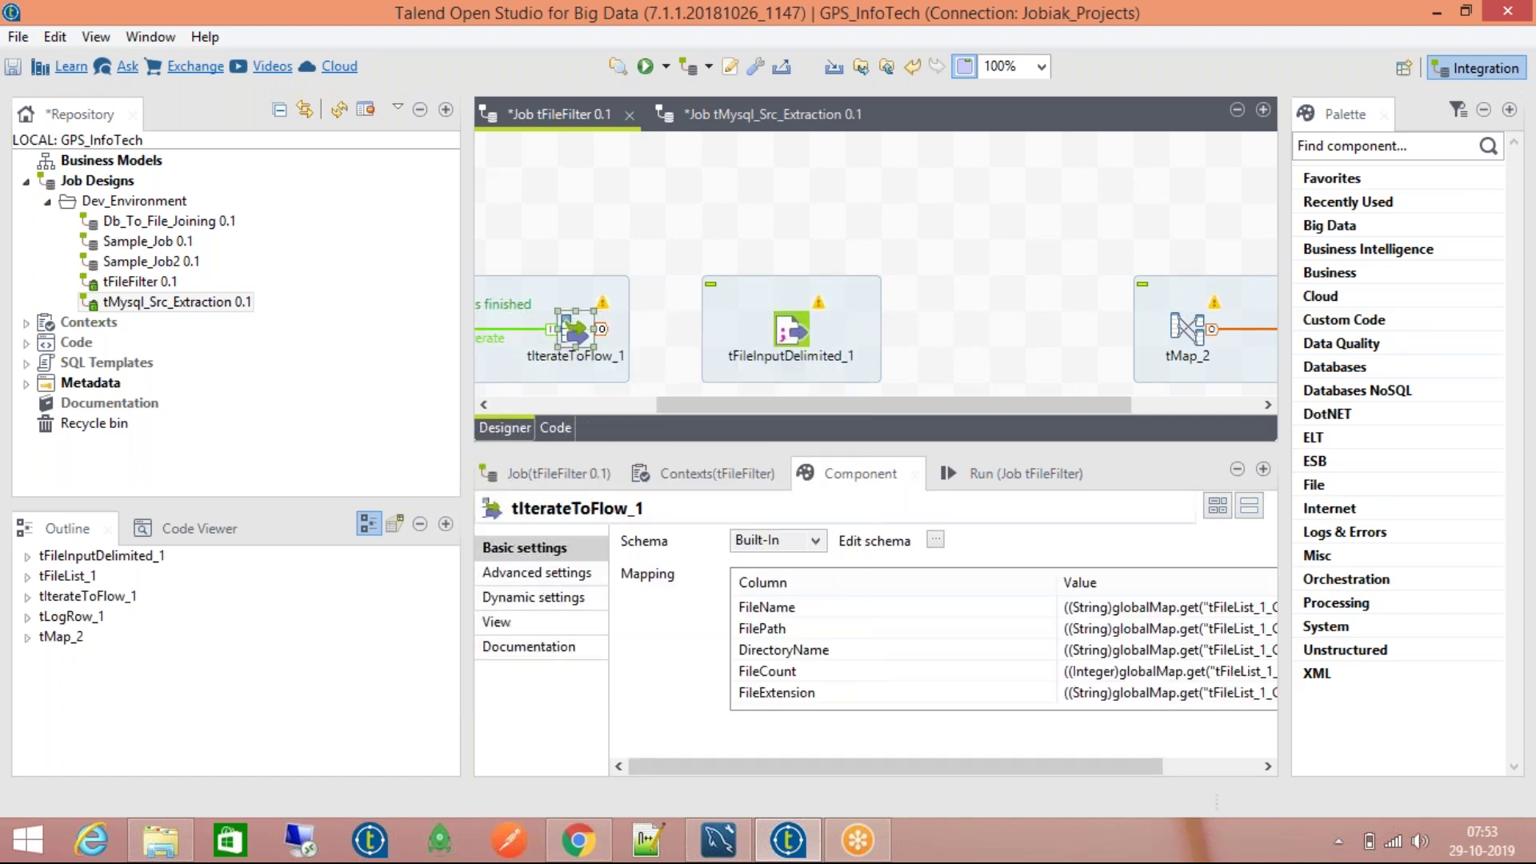
Step: Move tFileInputDelimited_1 closer to tMap_2 and place a new tLogRow component in line between it and tIterateToFlow_1
{"action": "left_click", "coordinate": [799, 334]}
{"action": "left_click_drag", "start_coordinate": [799, 335], "coordinate": [941, 331]}
{"action": "left_click", "coordinate": [773, 308]}
{"action": "type", "text": "t"}
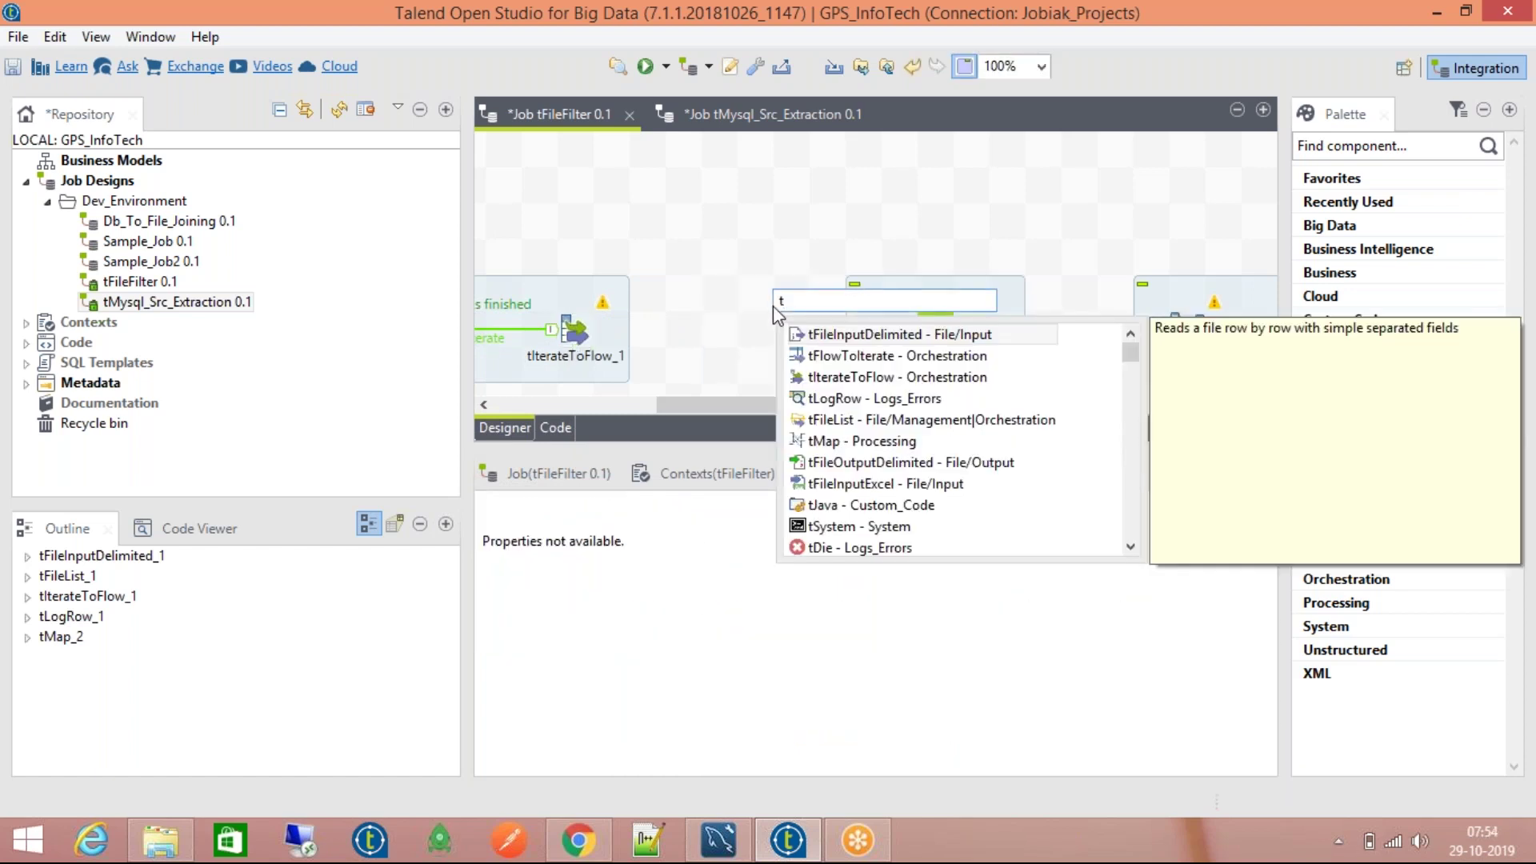
{"action": "type", "text": "l"}
{"action": "key", "text": "Return"}
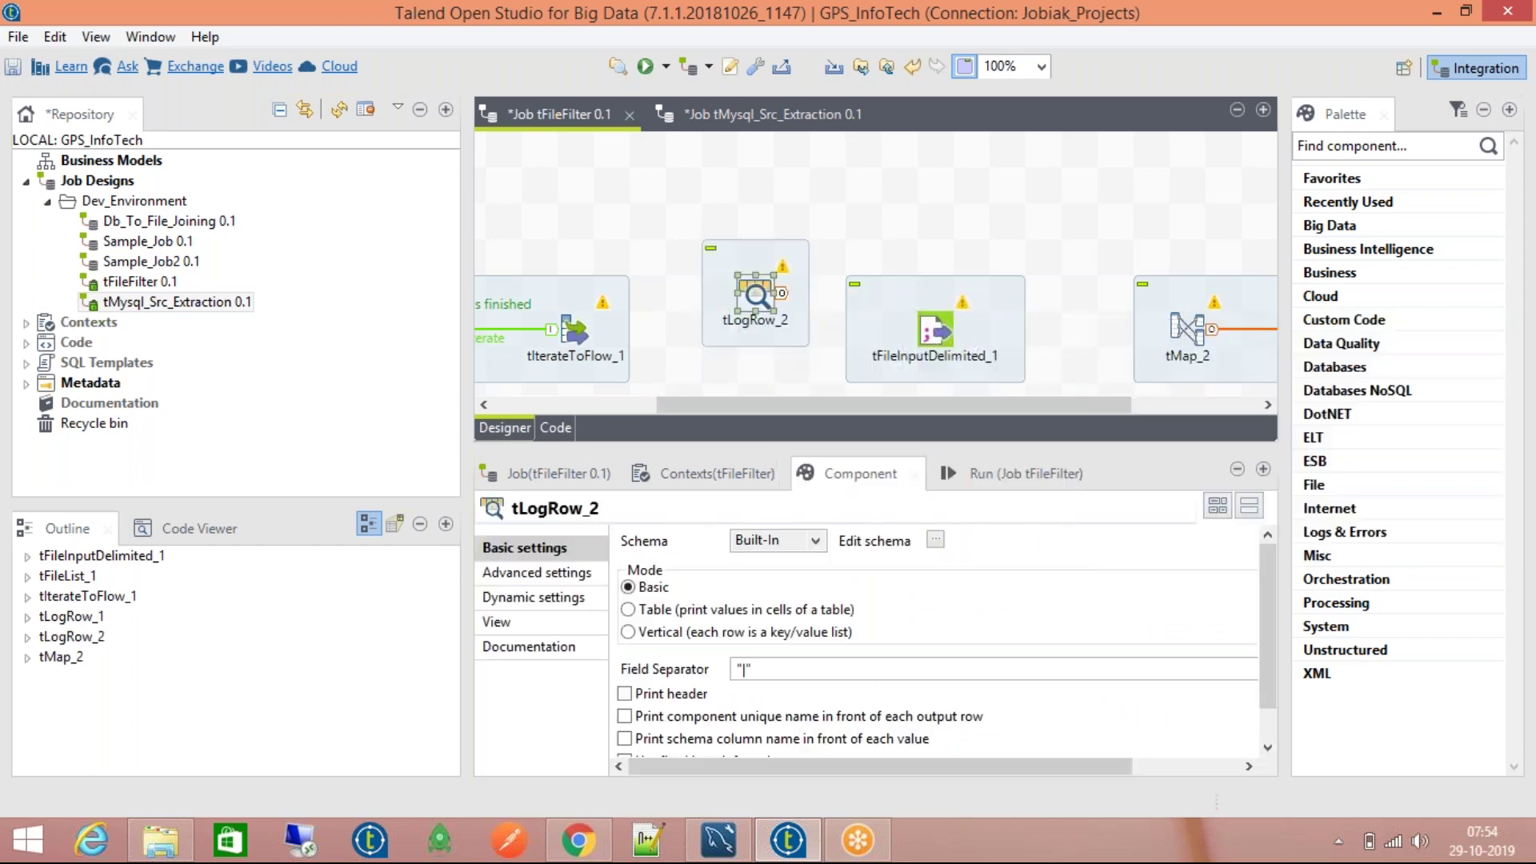
{"action": "left_click_drag", "start_coordinate": [764, 298], "coordinate": [766, 333]}
Step: Connect tIterateToFlow_1 to tLogRow_2 with a Main row
{"action": "left_click", "coordinate": [574, 340]}
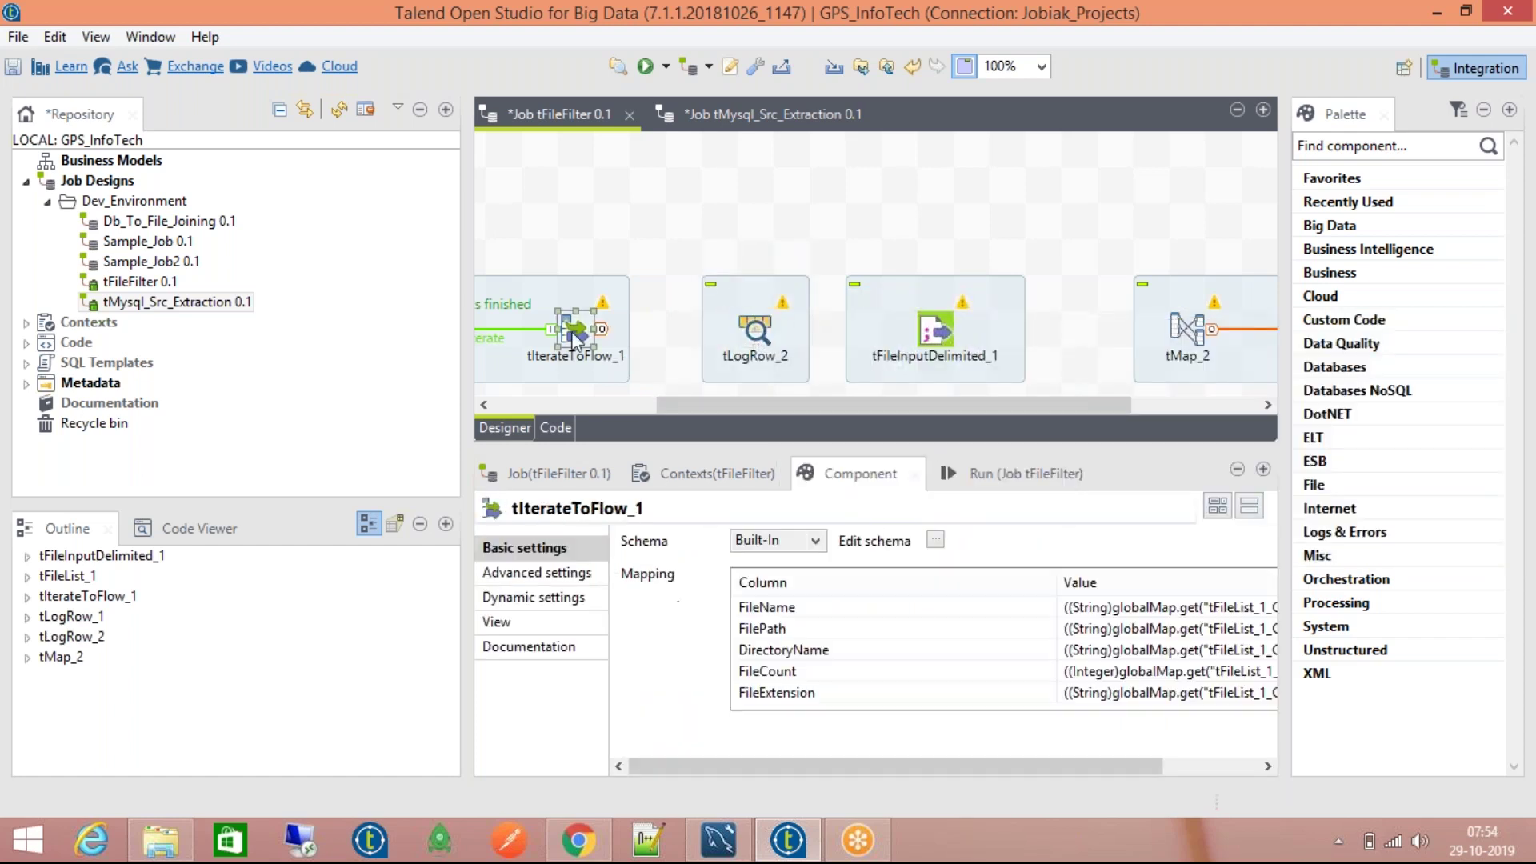
{"action": "right_click", "coordinate": [572, 336]}
{"action": "mouse_move", "coordinate": [628, 346]}
{"action": "left_click", "coordinate": [889, 342]}
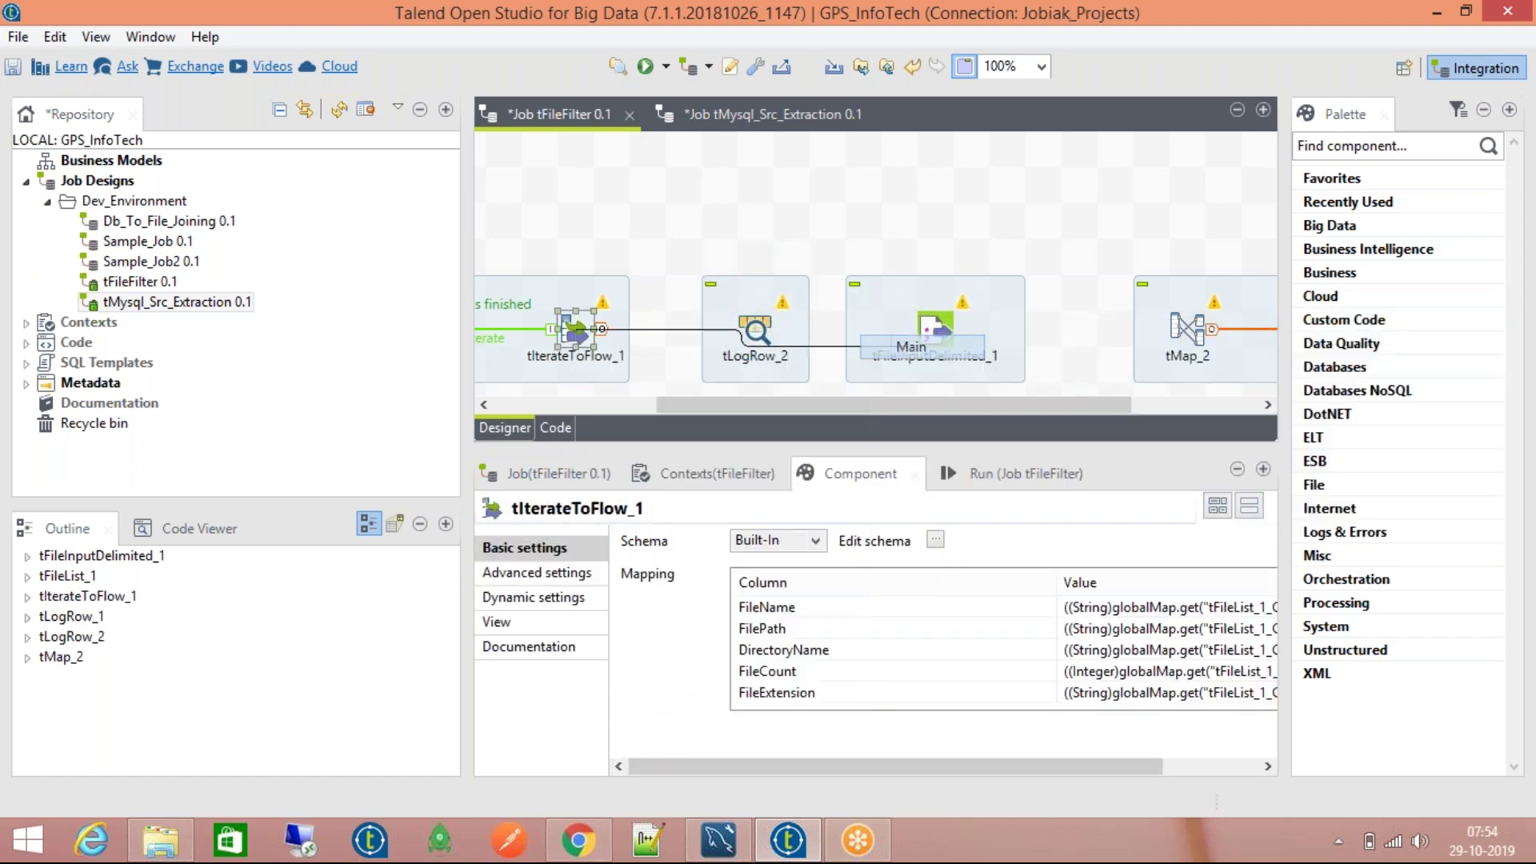
{"action": "left_click", "coordinate": [756, 340]}
{"action": "right_click", "coordinate": [758, 337]}
{"action": "mouse_move", "coordinate": [794, 346]}
{"action": "left_click", "coordinate": [761, 323]}
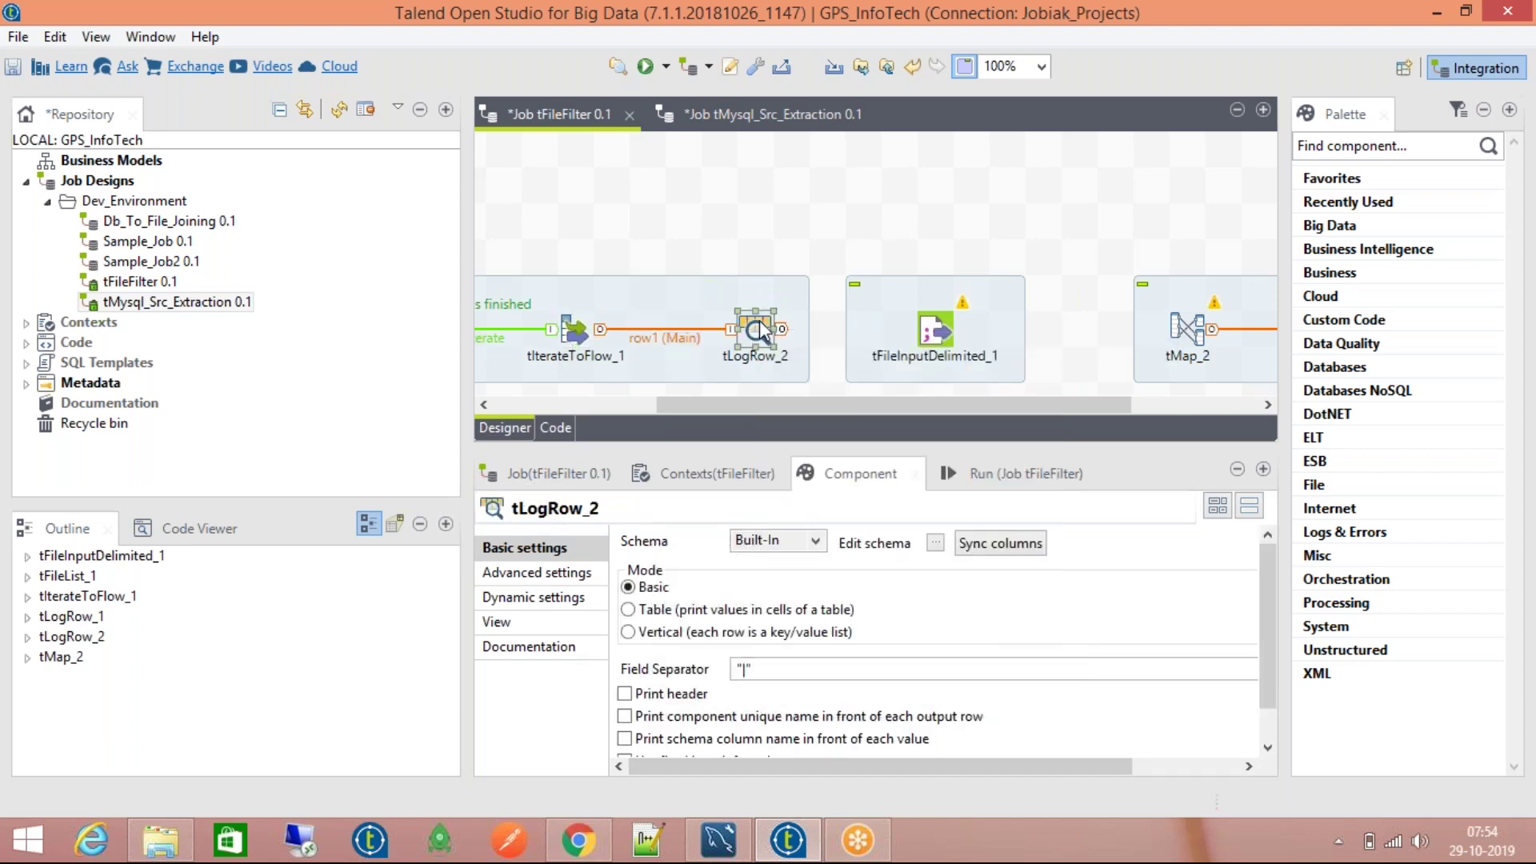
Step: Shift the tFileInputDelimited_1 subjob nearer to tMap_2 and connect tFileInputDelimited_1 to tMap_2 with a Main row
{"action": "left_click", "coordinate": [979, 473]}
{"action": "left_click_drag", "start_coordinate": [930, 331], "coordinate": [1069, 324]}
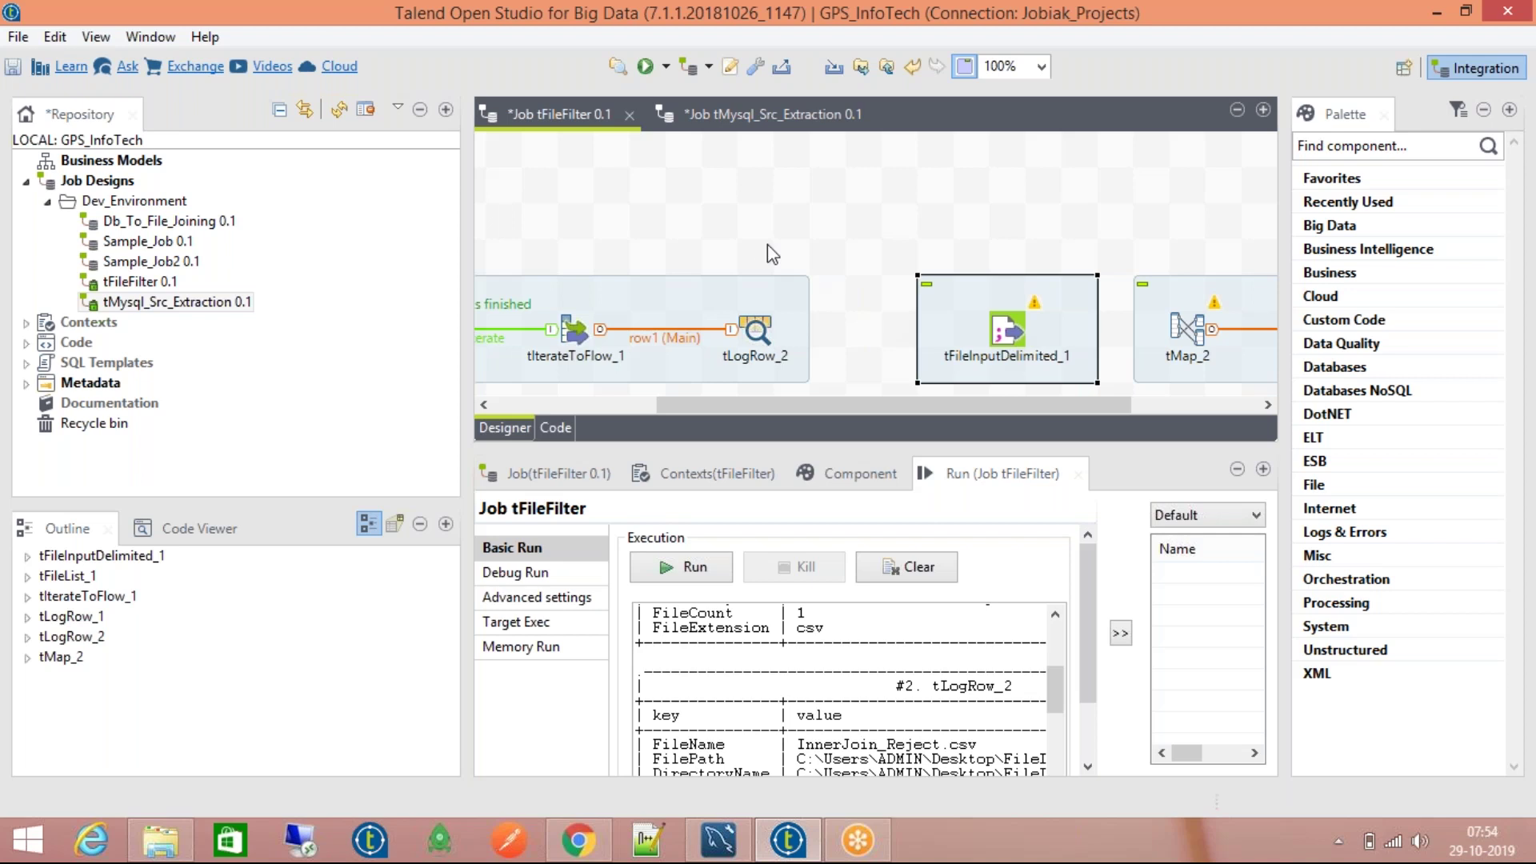
{"action": "left_click_drag", "start_coordinate": [664, 404], "coordinate": [594, 414]}
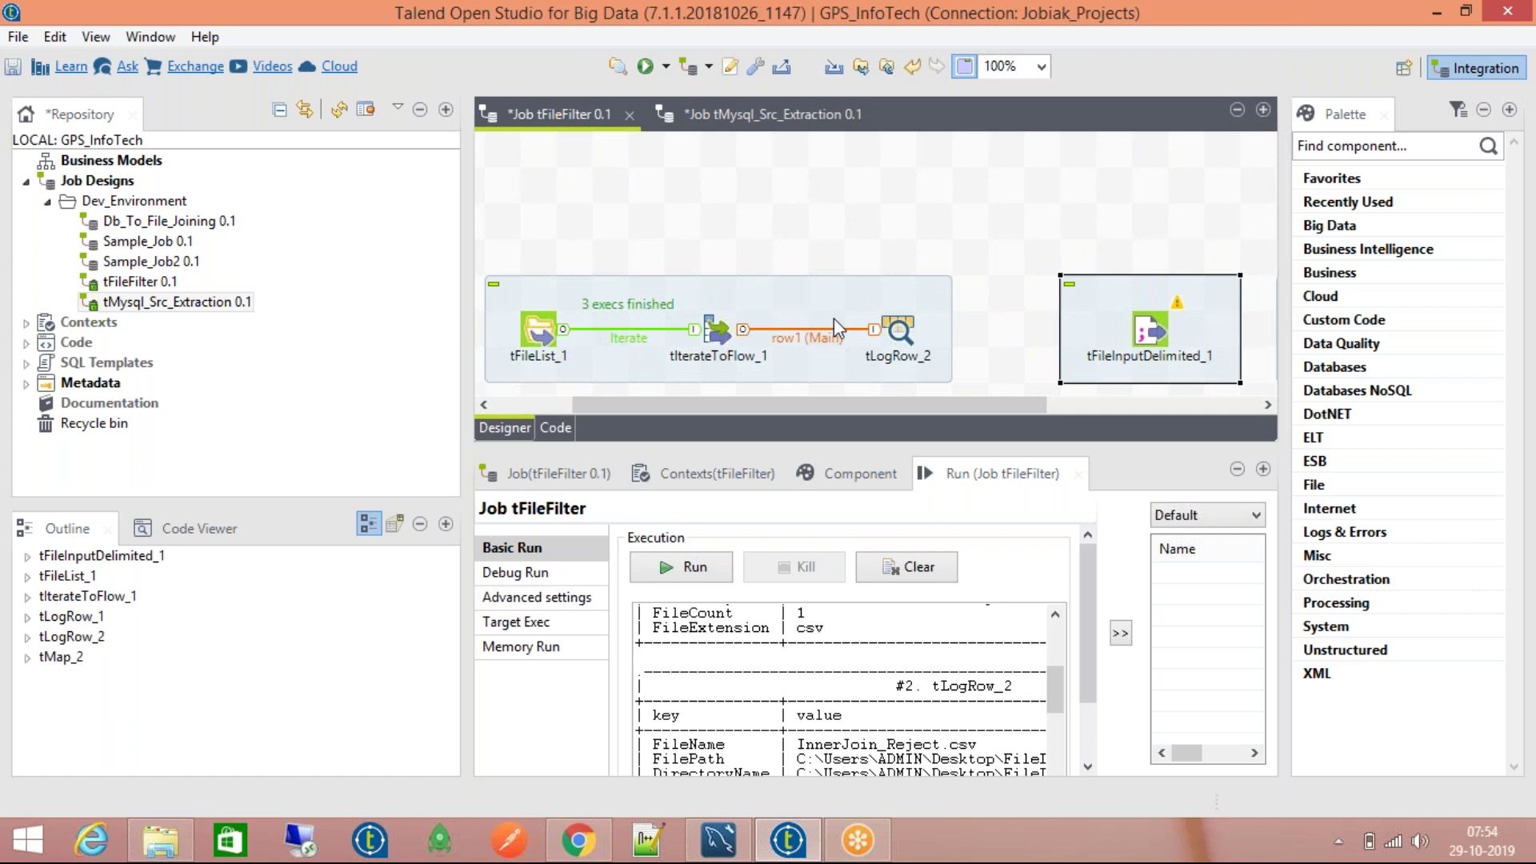
{"action": "left_click", "coordinate": [896, 330]}
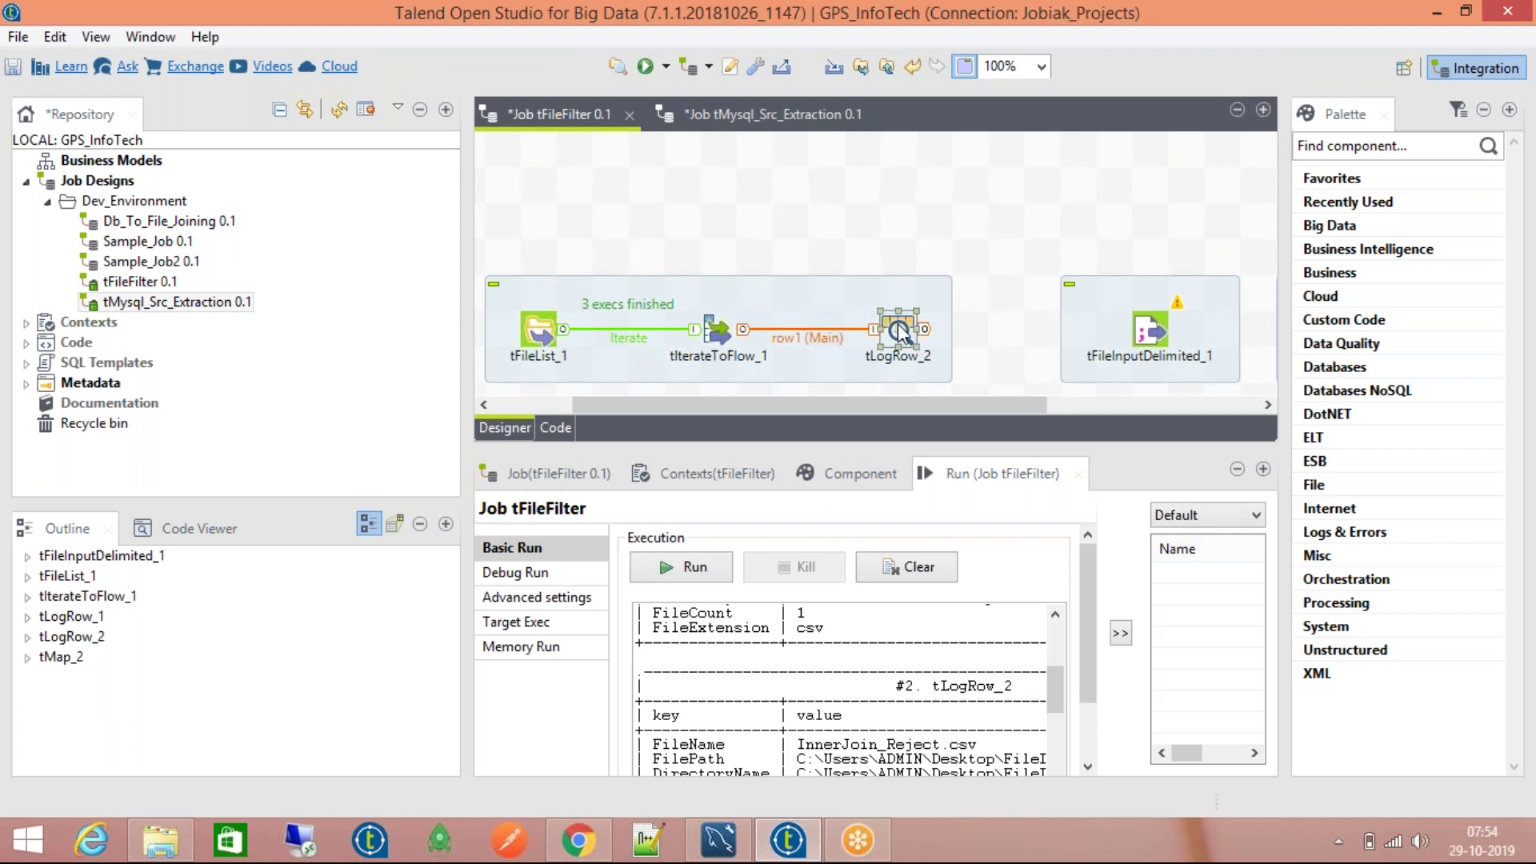
{"action": "left_click_drag", "start_coordinate": [968, 406], "coordinate": [1162, 408]}
{"action": "right_click", "coordinate": [860, 326]}
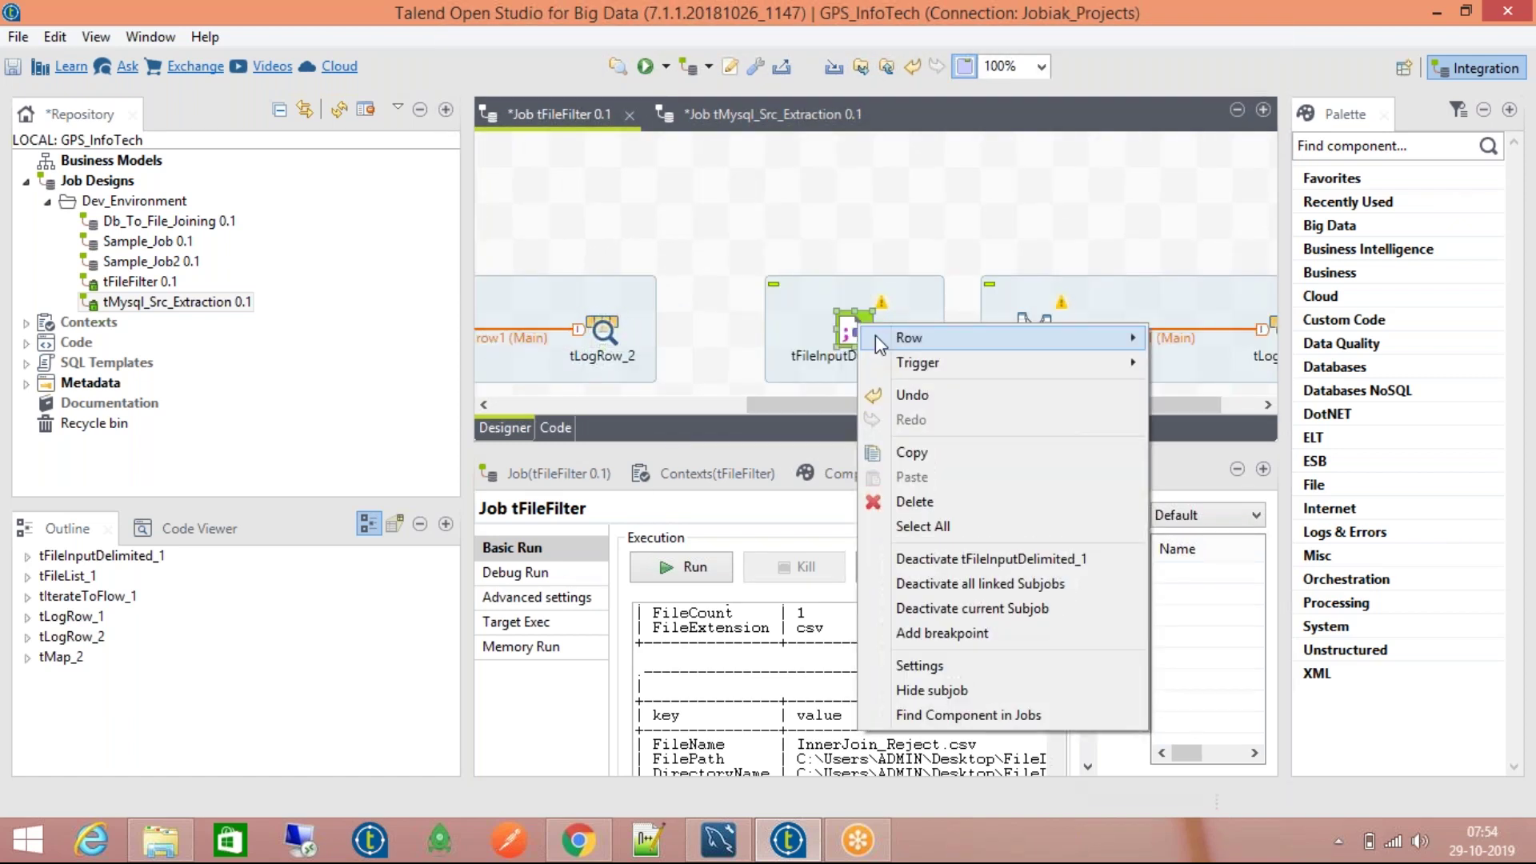
{"action": "mouse_move", "coordinate": [881, 342]}
{"action": "left_click", "coordinate": [1194, 333]}
{"action": "left_click", "coordinate": [1050, 347]}
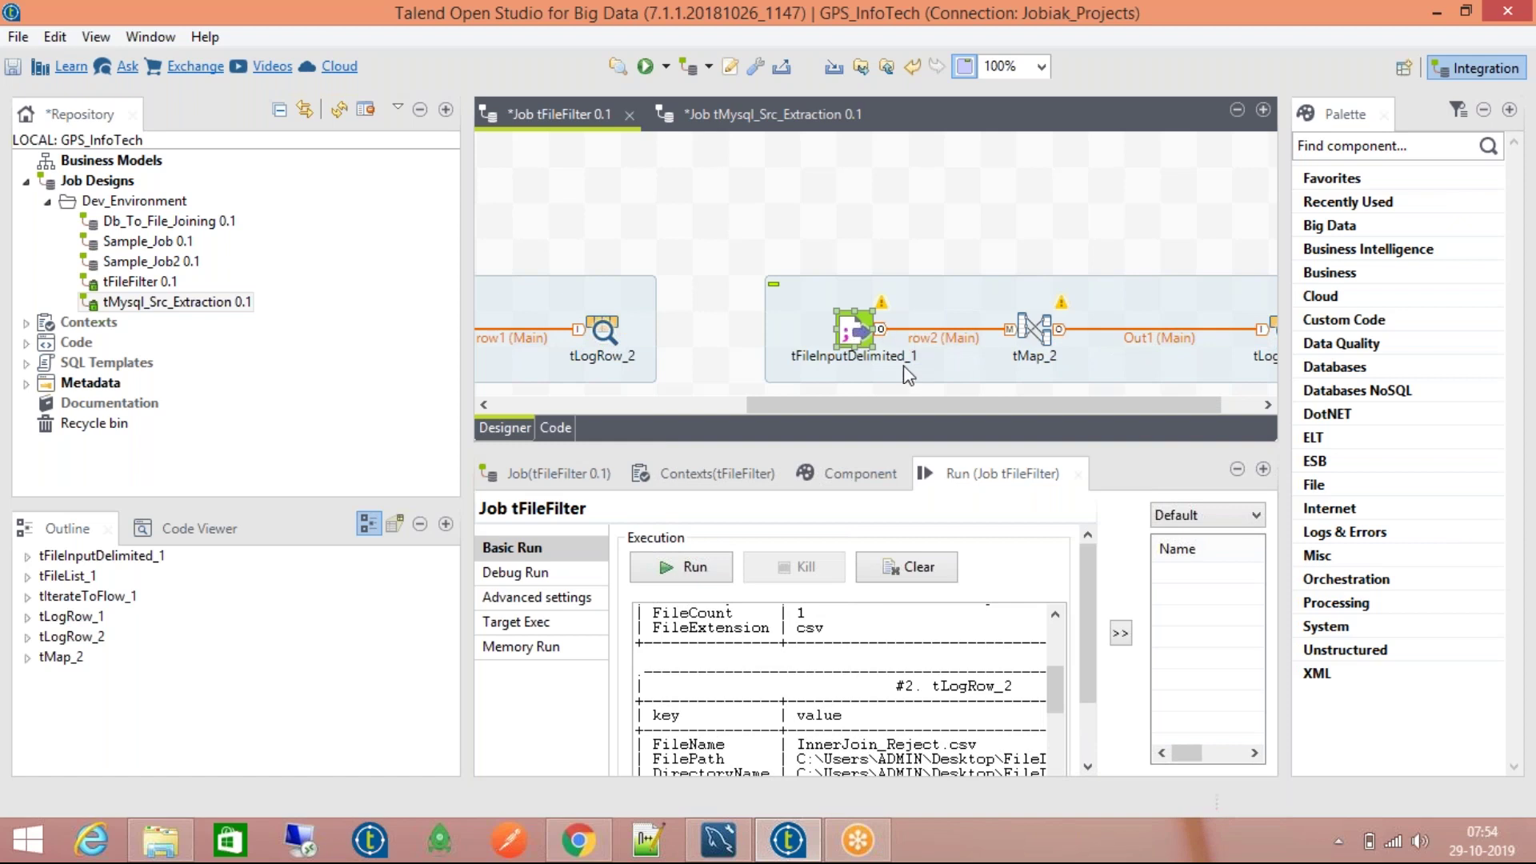
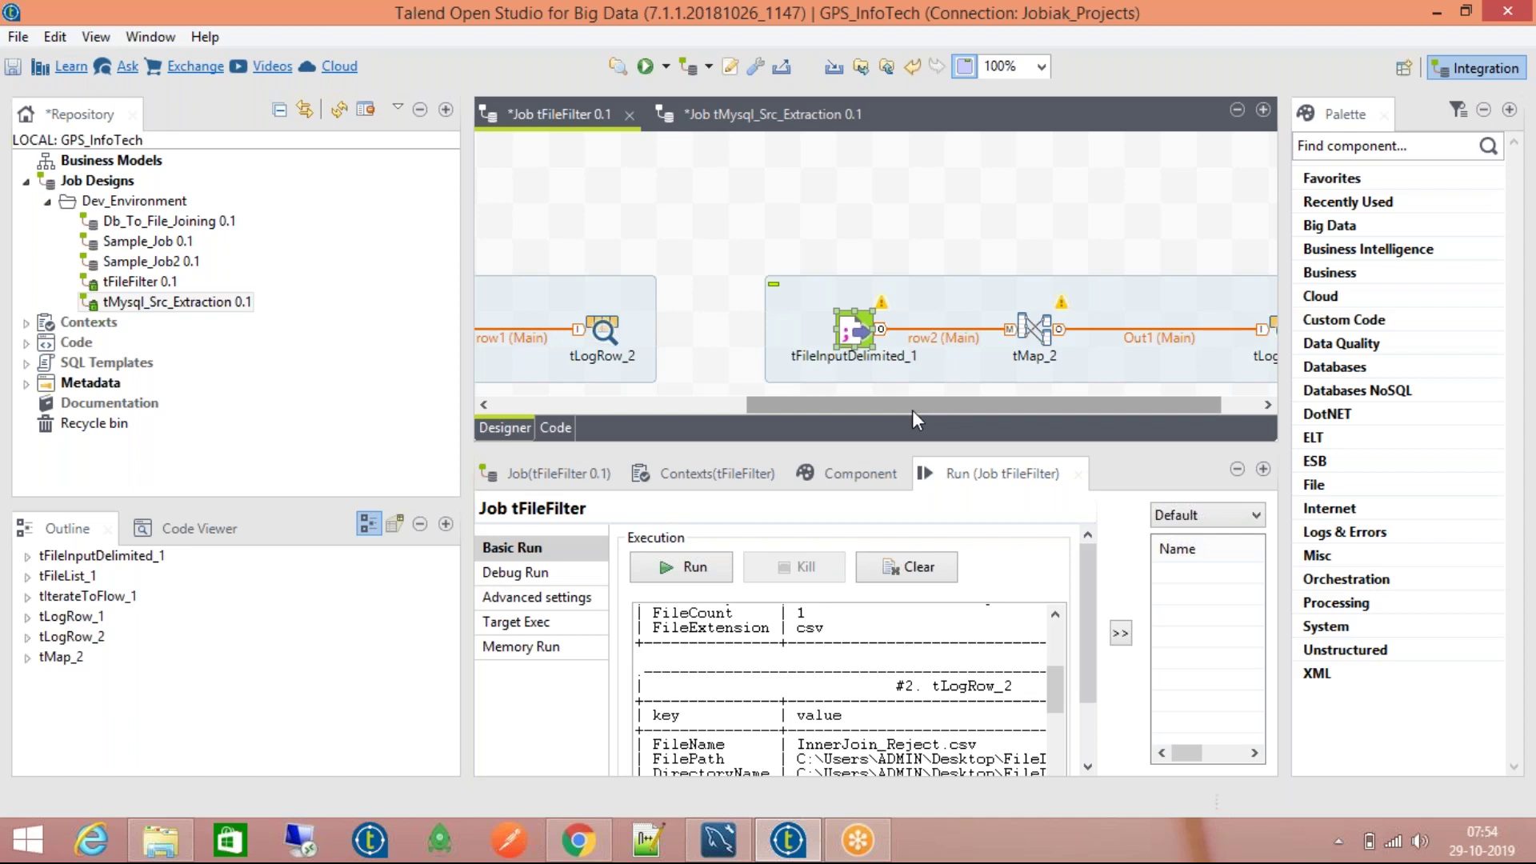
Step: Add a tFlowToIterate component and place it above the gap between tLogRow_2 and tFileInputDelimited_1
{"action": "left_click", "coordinate": [692, 240]}
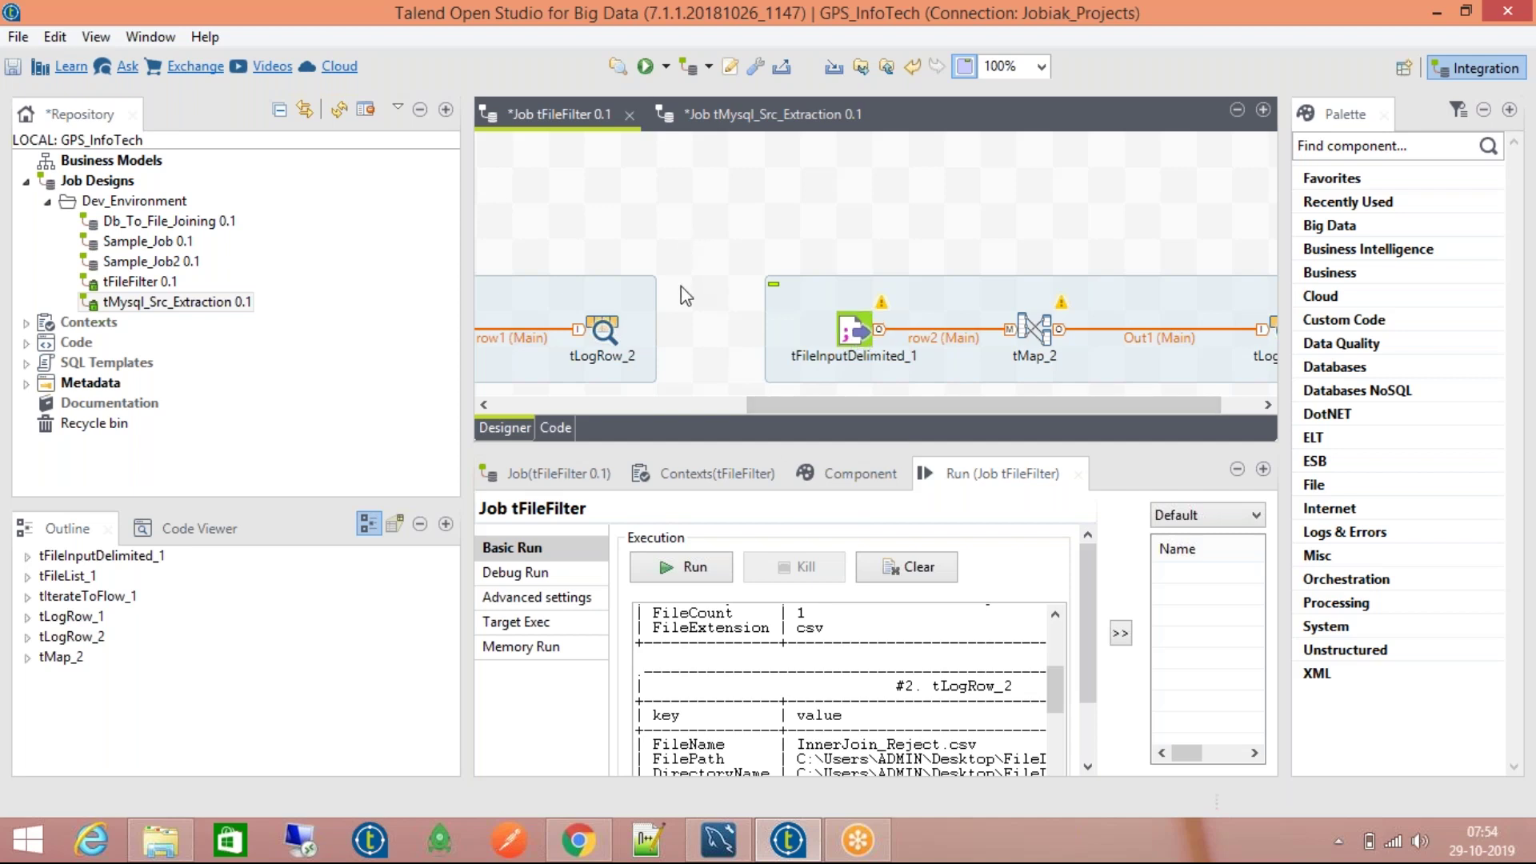
{"action": "type", "text": "t"}
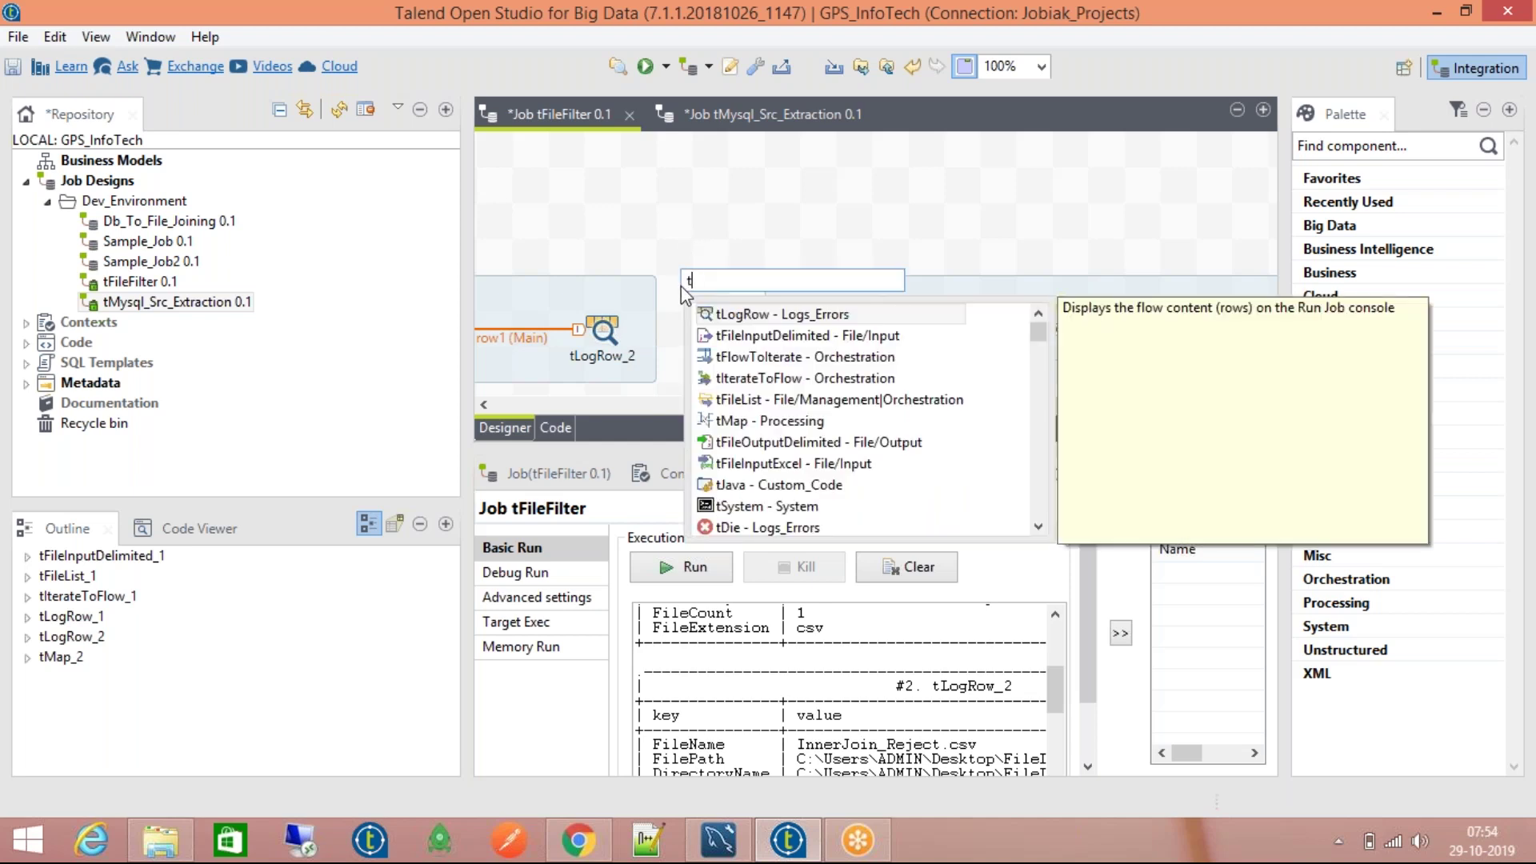
{"action": "type", "text": "Flow"}
{"action": "type", "text": "To"}
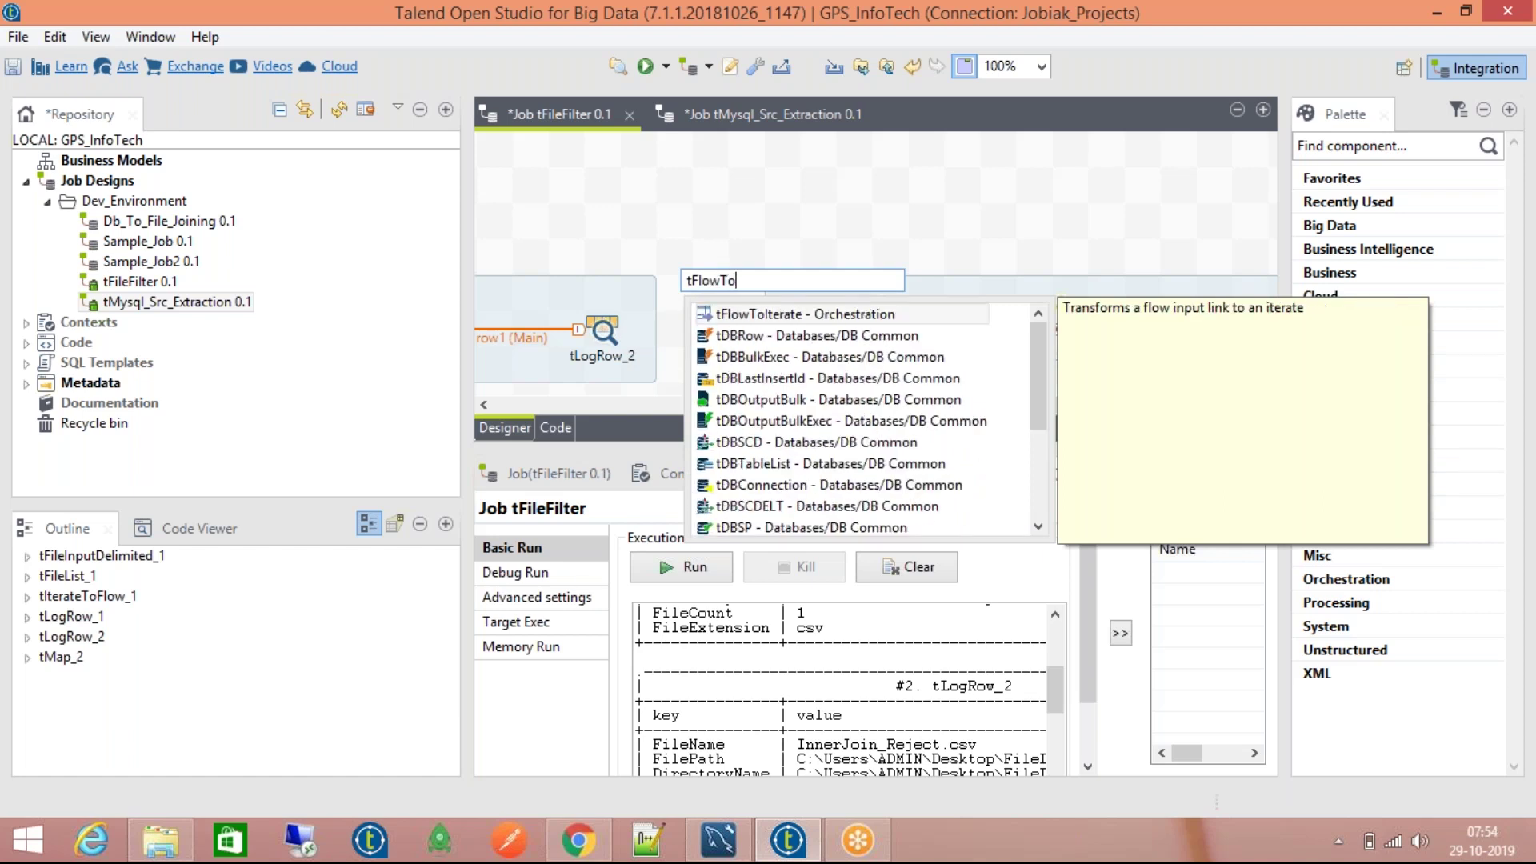
{"action": "key", "text": "Return"}
{"action": "left_click_drag", "start_coordinate": [678, 295], "coordinate": [715, 220]}
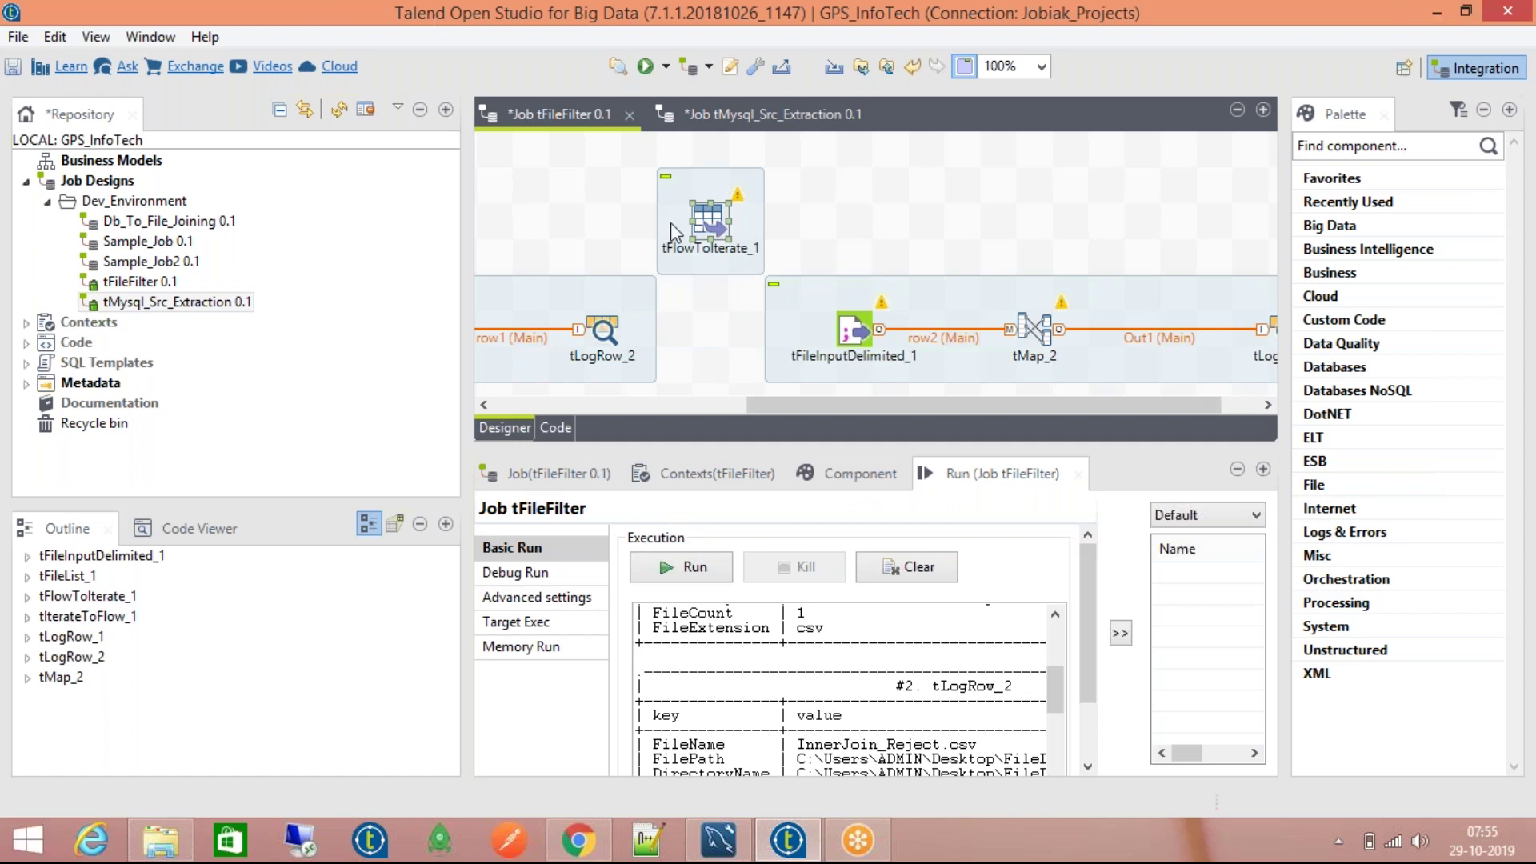
{"action": "left_click_drag", "start_coordinate": [719, 228], "coordinate": [718, 193]}
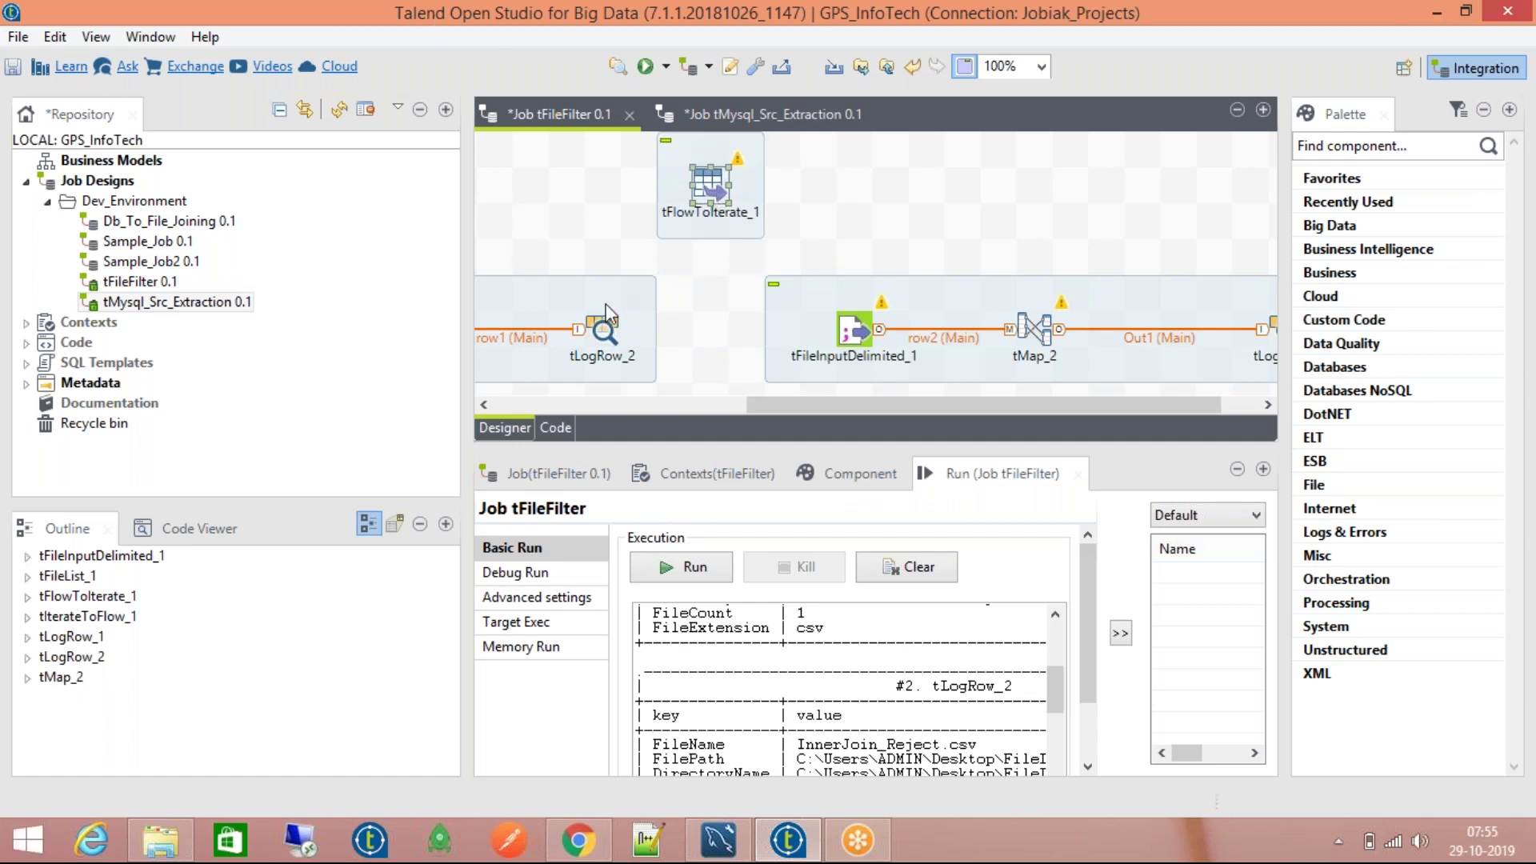
Step: Connect tLogRow_2 to tFlowToIterate_1 with a Main row and move tLogRow_2 closer to tIterateToFlow_1
{"action": "right_click", "coordinate": [605, 328]}
{"action": "mouse_move", "coordinate": [800, 341]}
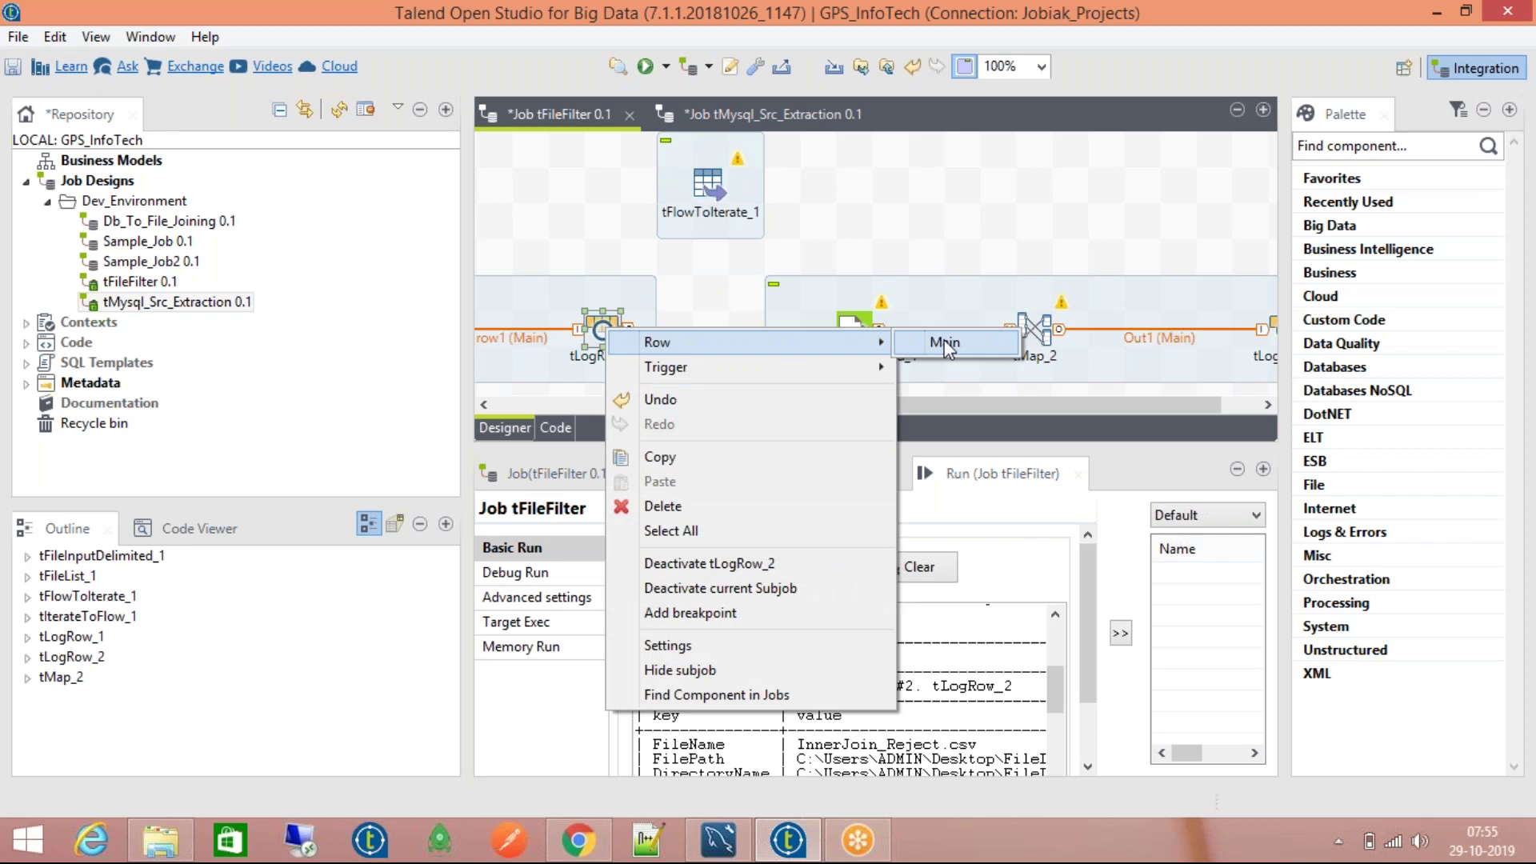
{"action": "left_click", "coordinate": [945, 342]}
{"action": "left_click", "coordinate": [710, 191]}
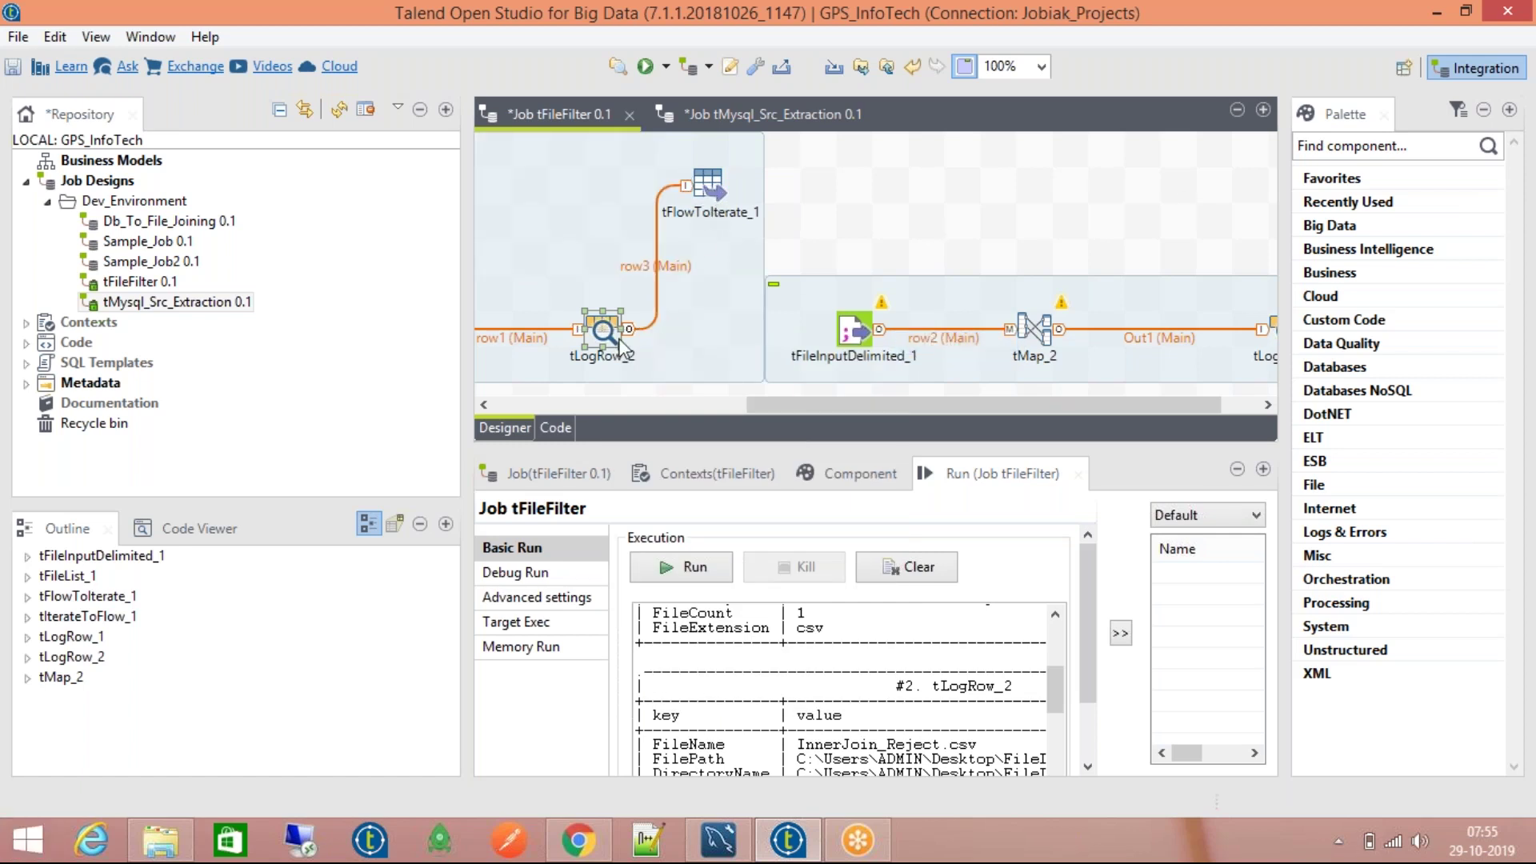
{"action": "left_click_drag", "start_coordinate": [862, 401], "coordinate": [755, 404]}
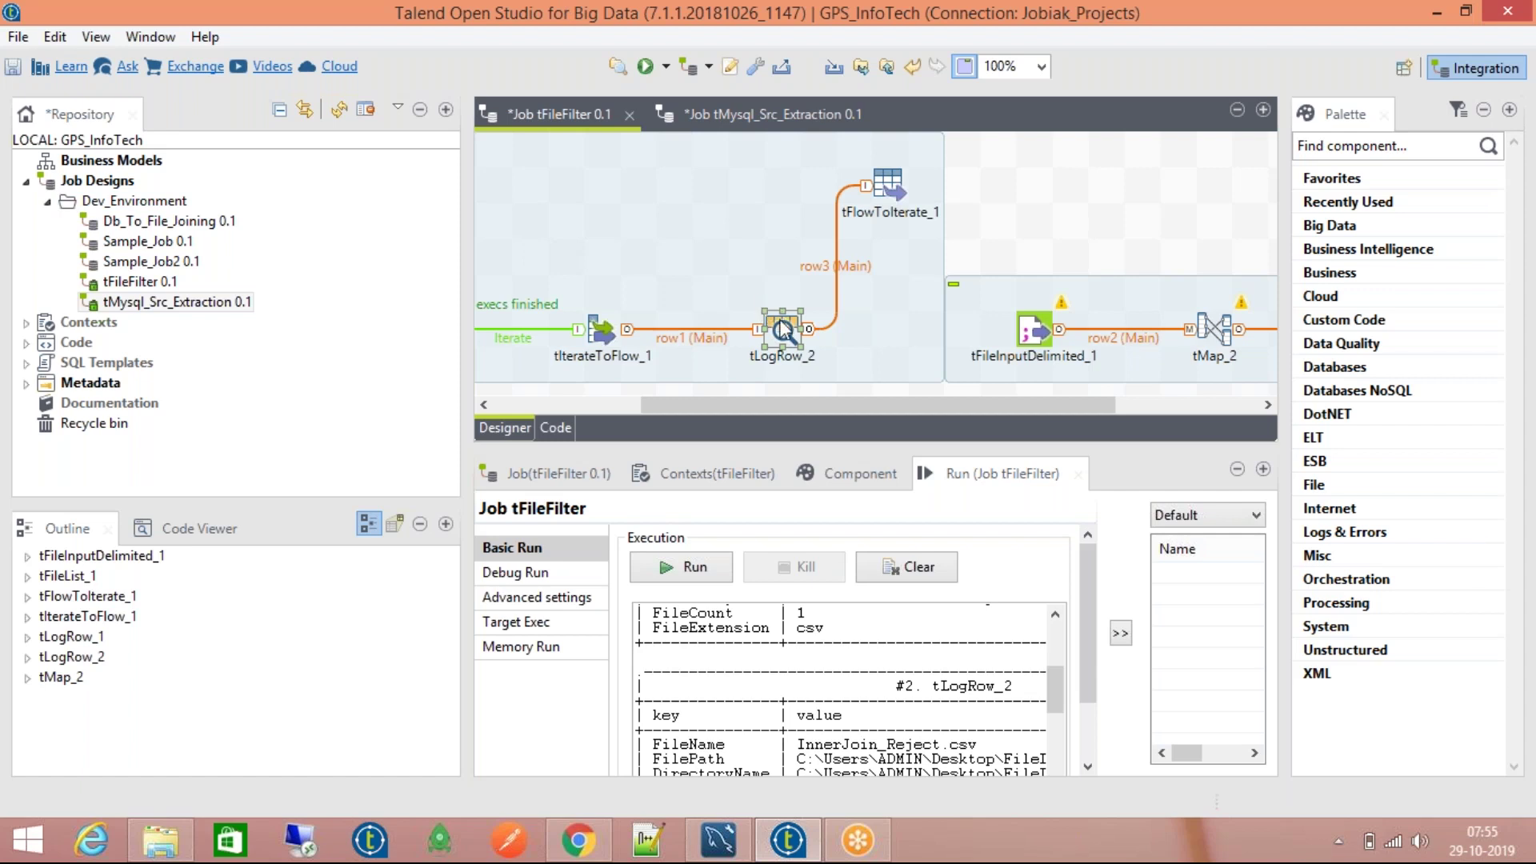
{"action": "left_click_drag", "start_coordinate": [763, 330], "coordinate": [726, 329]}
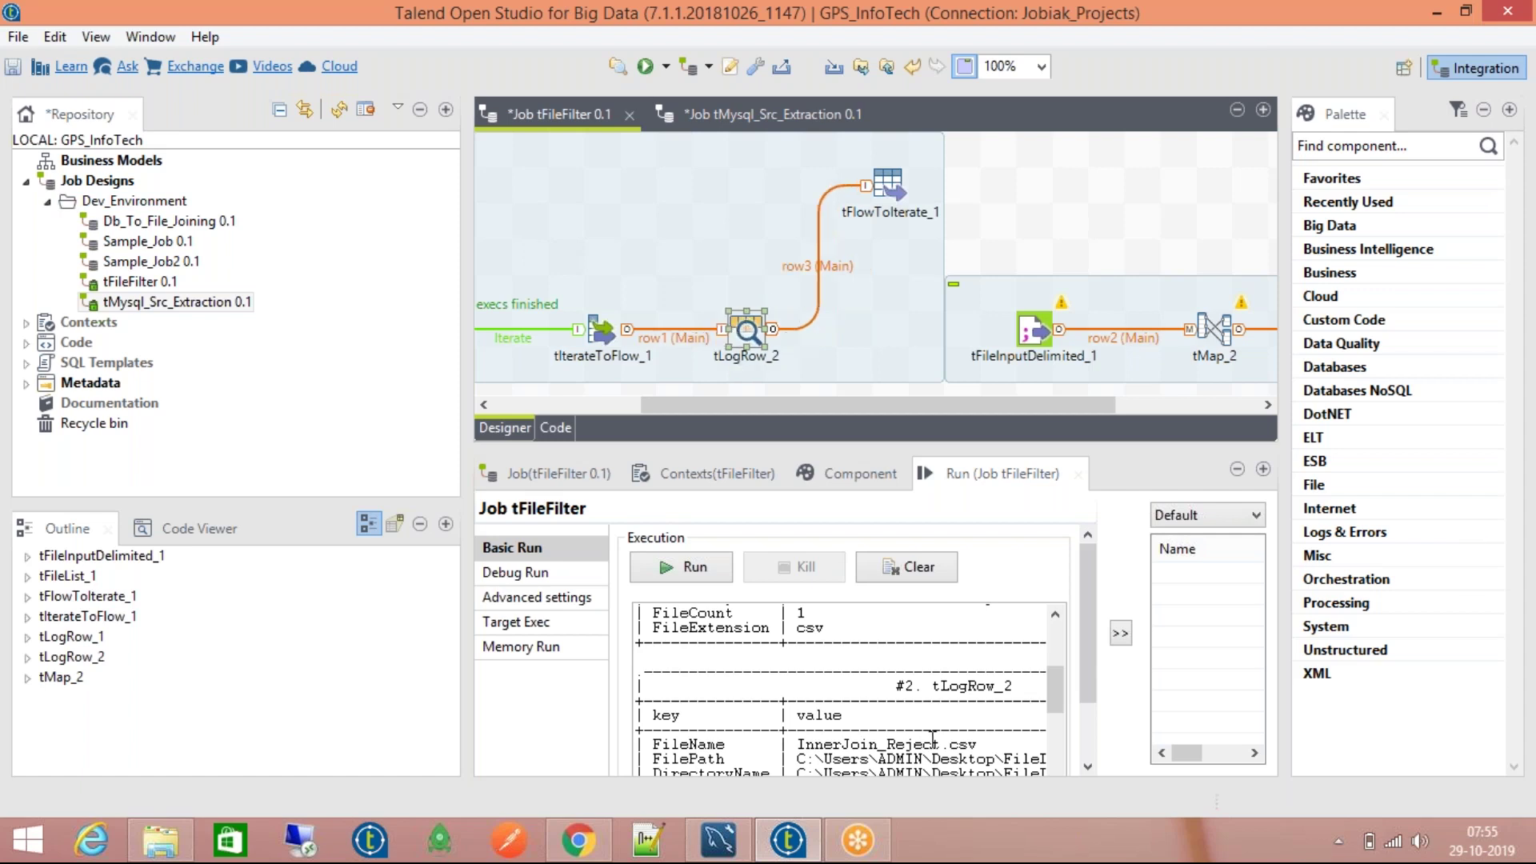
Step: Connect tFlowToIterate_1 to tFileInputDelimited_1 with an Iterate link and centre tFlowToIterate_1 between tLogRow_2 and tFileInputDelimited_1
{"action": "left_click_drag", "start_coordinate": [887, 185], "coordinate": [859, 188]}
{"action": "right_click", "coordinate": [859, 188]}
{"action": "mouse_move", "coordinate": [1019, 193]}
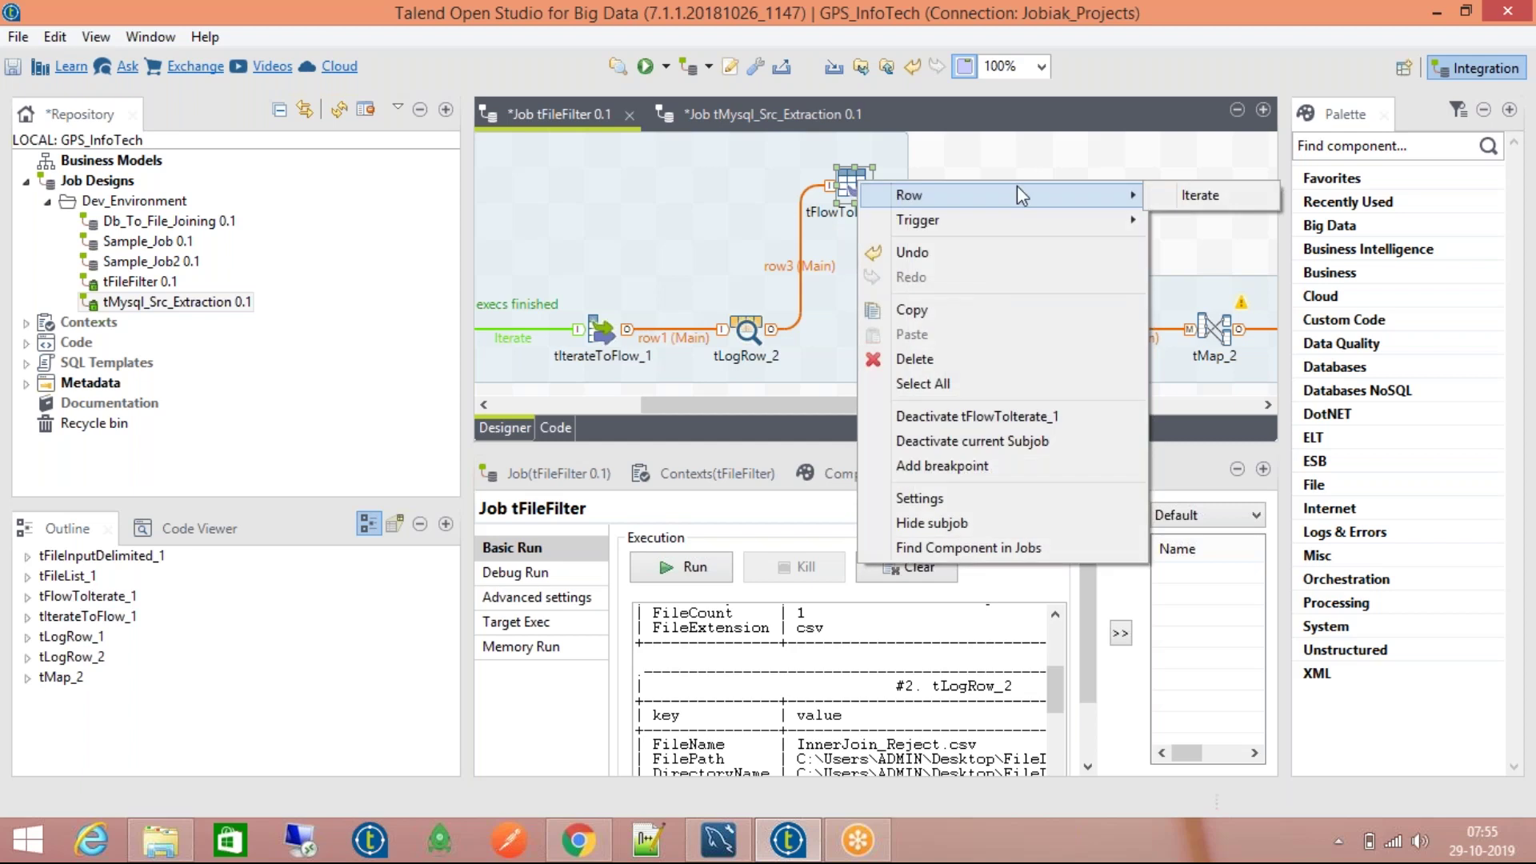
{"action": "left_click", "coordinate": [1200, 195]}
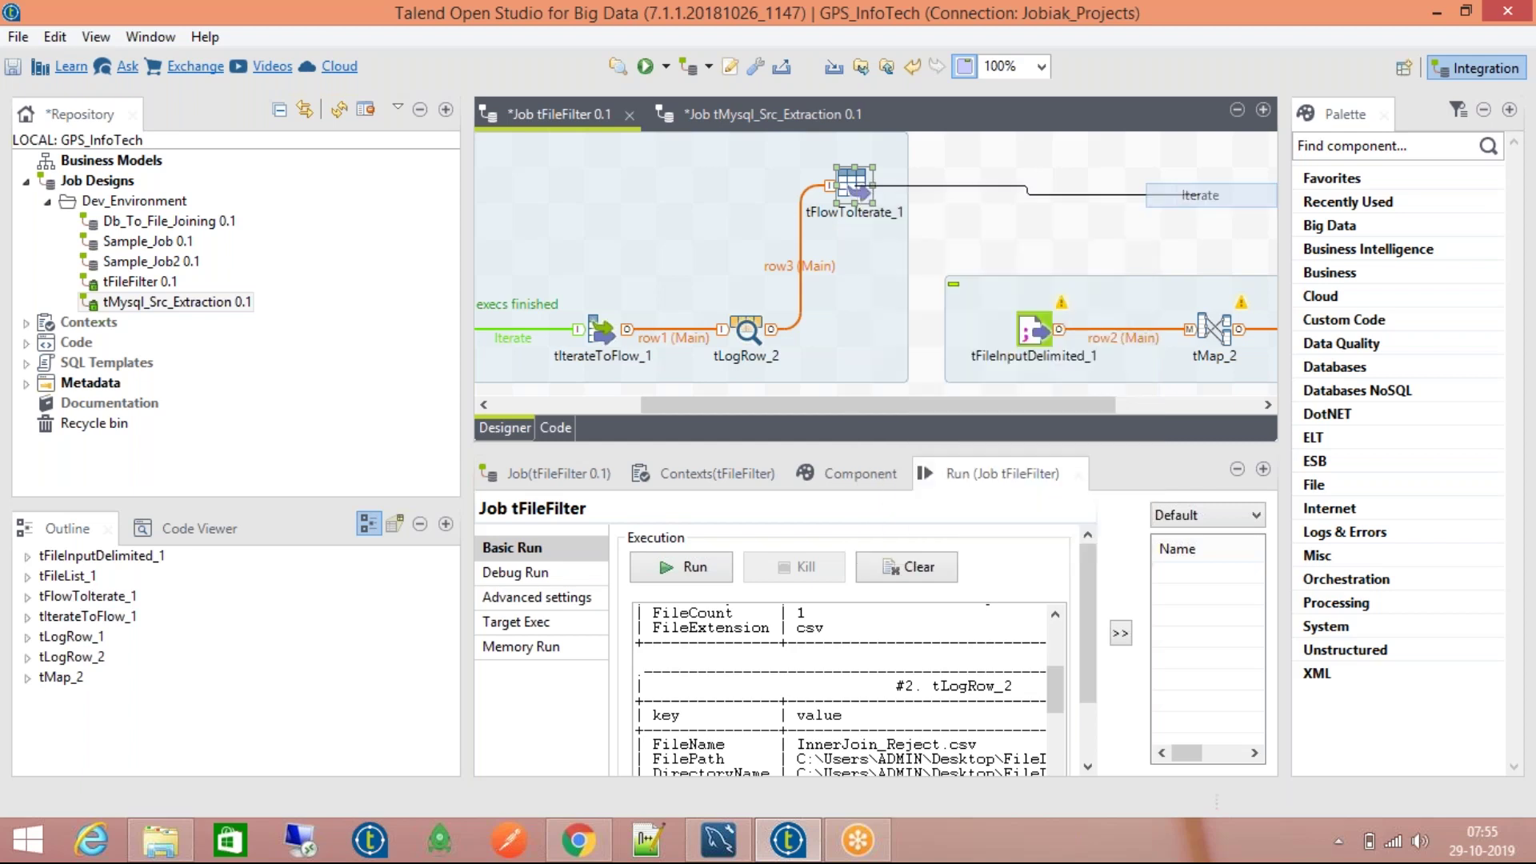
{"action": "left_click", "coordinate": [1032, 329]}
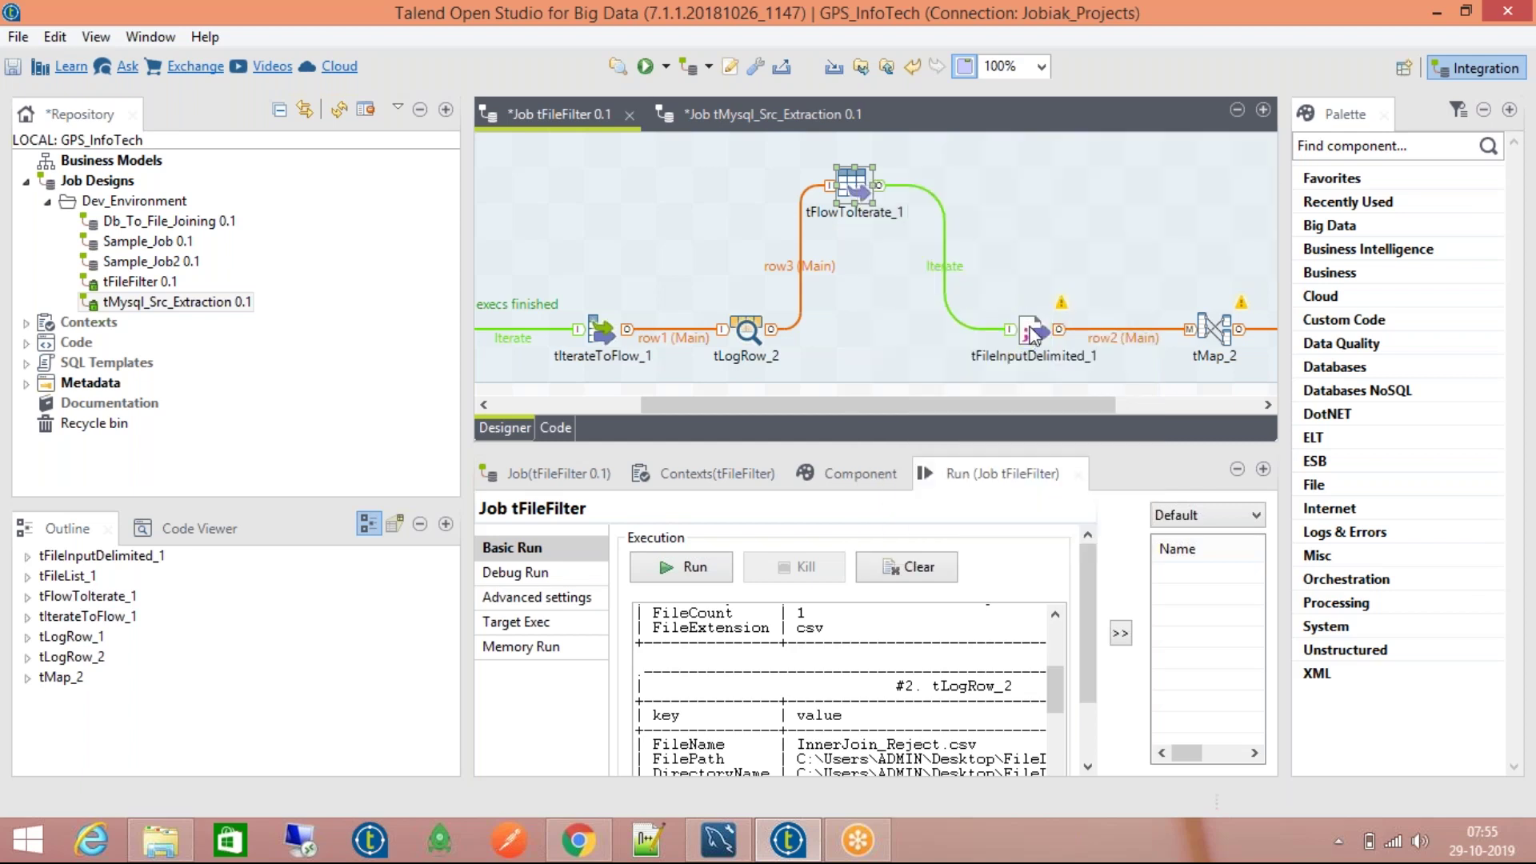
{"action": "left_click_drag", "start_coordinate": [850, 190], "coordinate": [887, 190]}
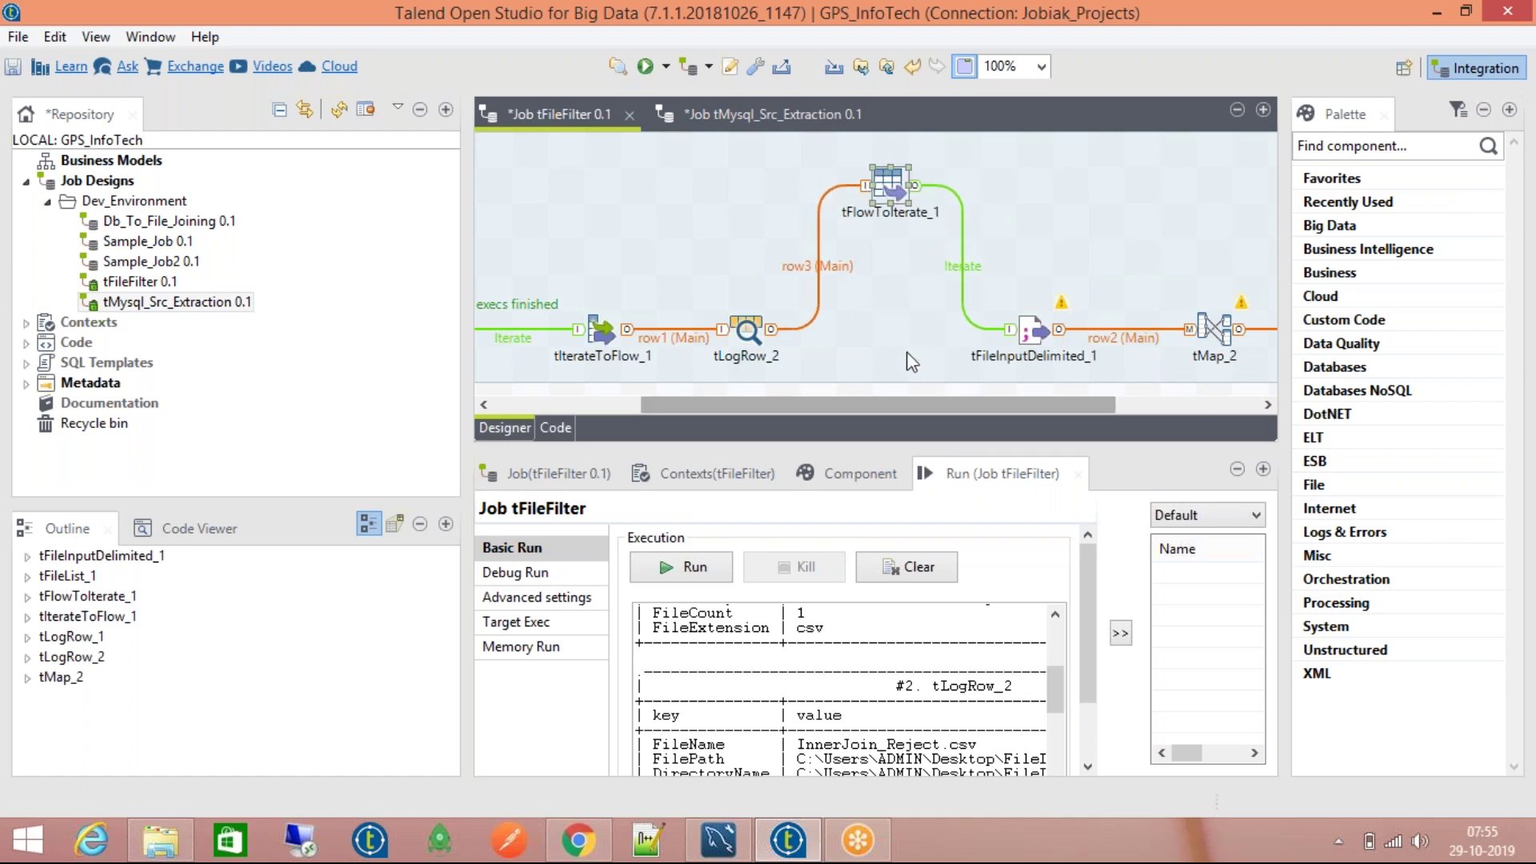
Step: Examine the basic settings of tFlowToIterate_1 and the value mapped to each column in tIterateToFlow_1
{"action": "double_click", "coordinate": [896, 200]}
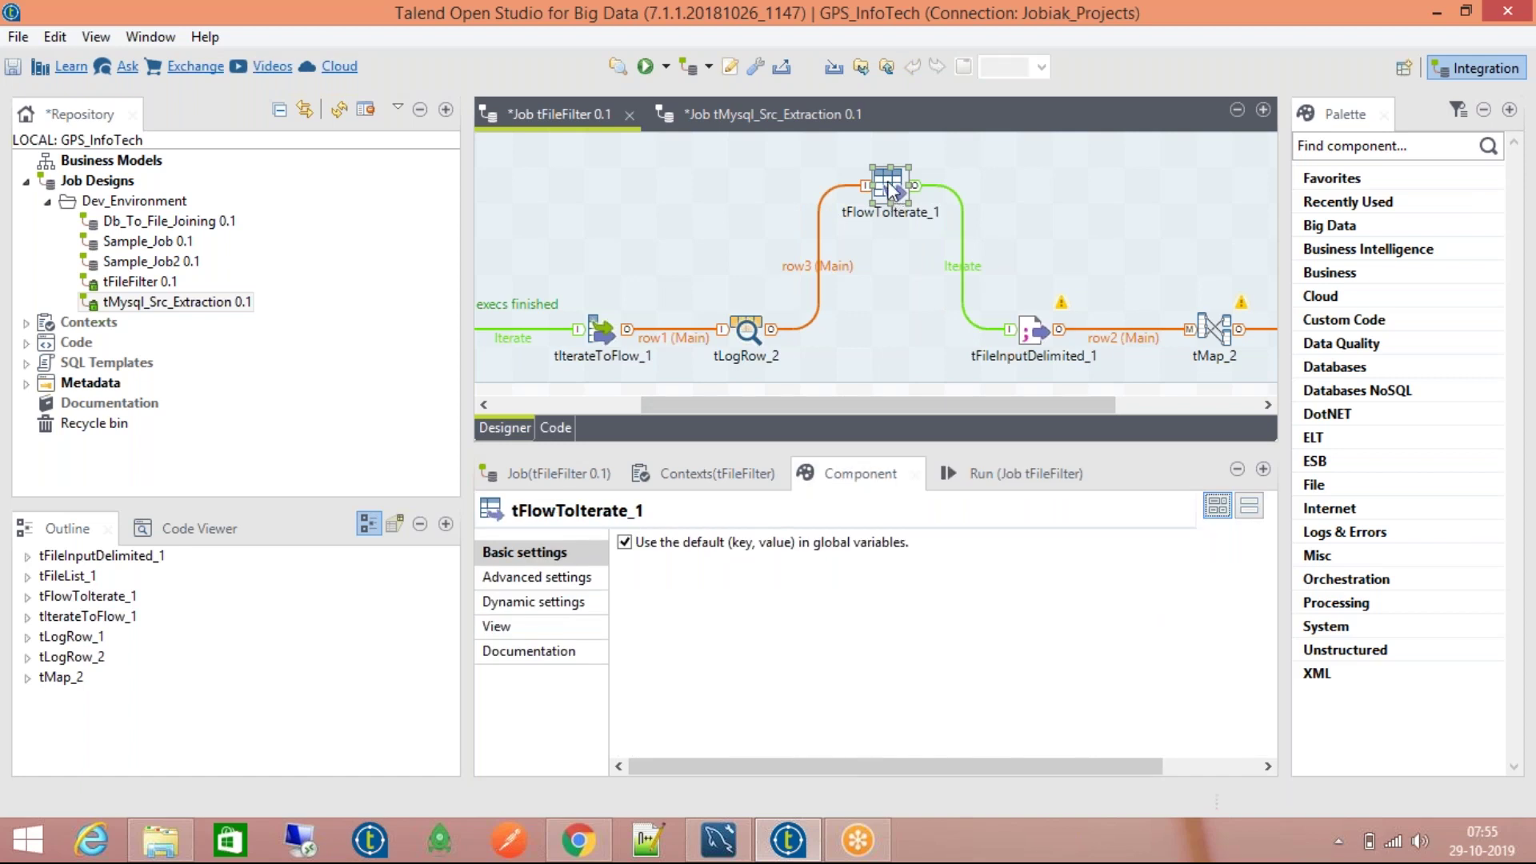
{"action": "left_click", "coordinate": [596, 324]}
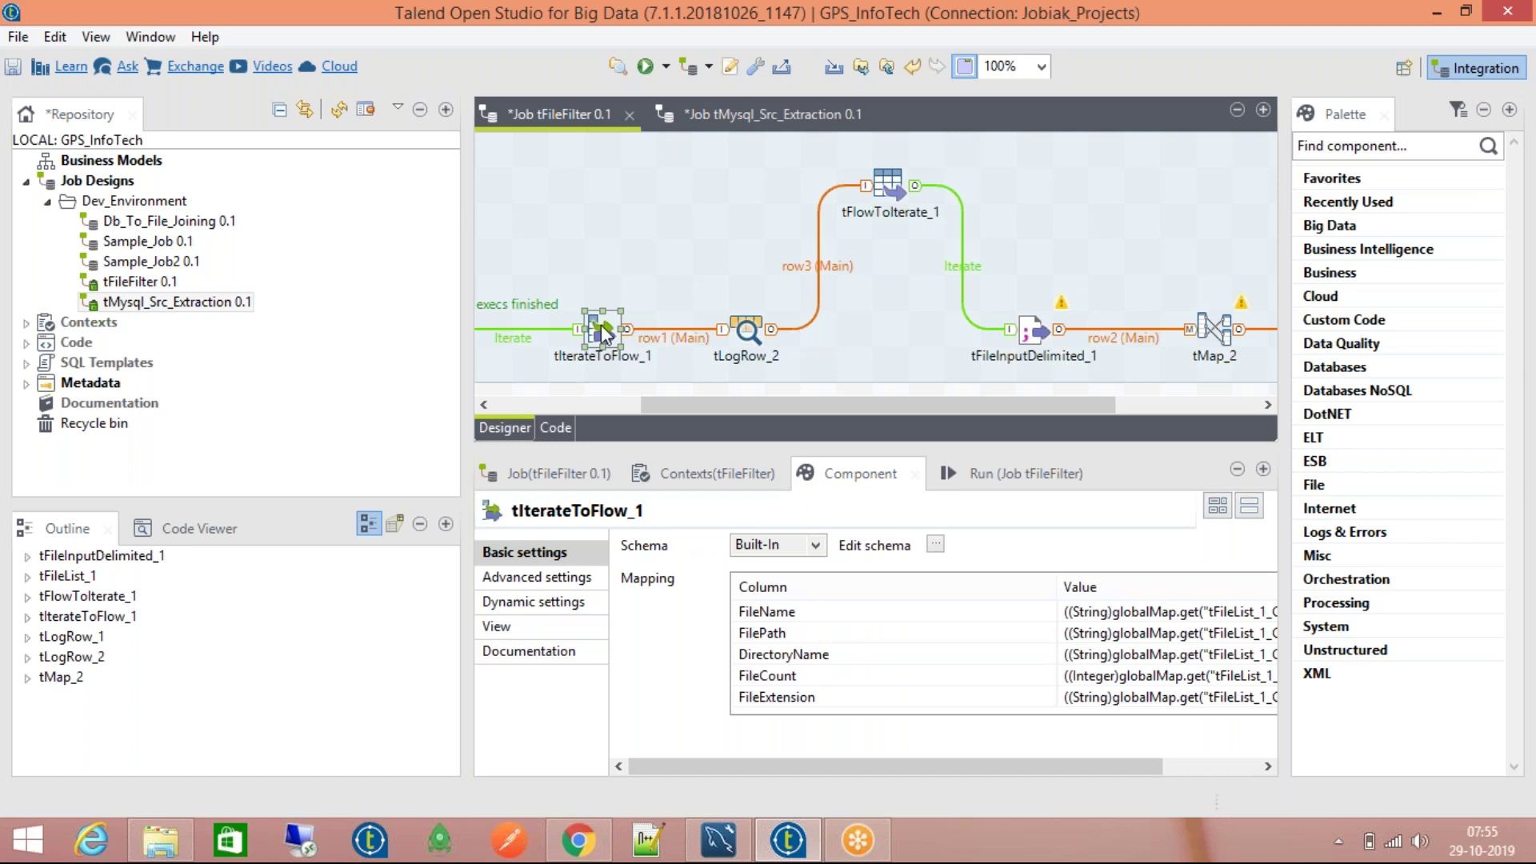
{"action": "left_click", "coordinate": [1217, 505]}
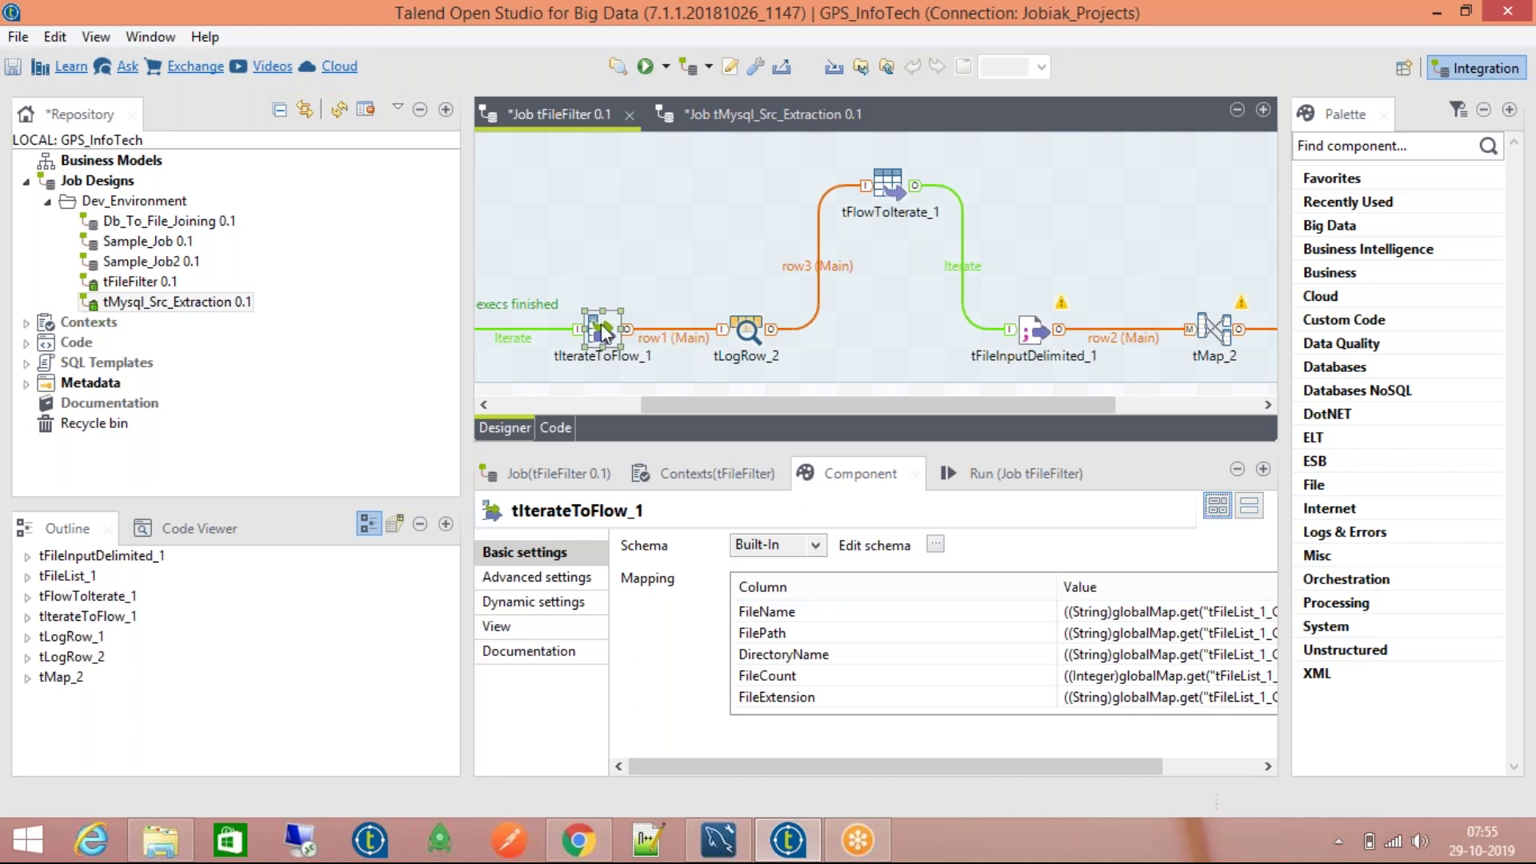
{"action": "left_click", "coordinate": [1196, 633]}
{"action": "left_click", "coordinate": [1208, 676]}
{"action": "left_click", "coordinate": [1219, 701]}
{"action": "left_click", "coordinate": [1204, 655]}
{"action": "left_click", "coordinate": [1192, 632]}
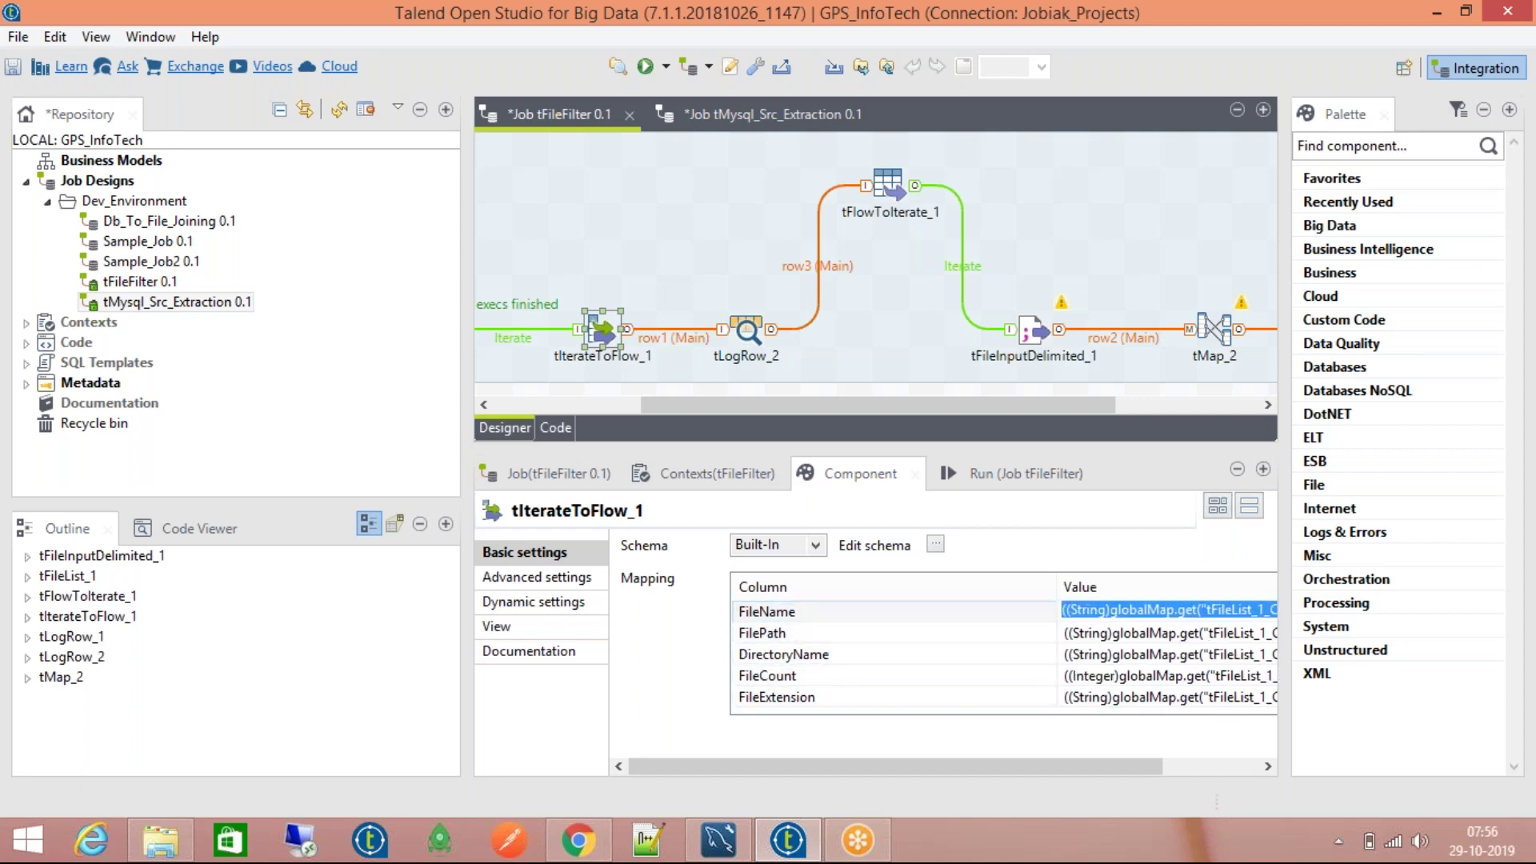
{"action": "left_click", "coordinate": [1192, 654]}
{"action": "left_click", "coordinate": [1208, 676]}
{"action": "left_click", "coordinate": [1208, 697]}
{"action": "left_click", "coordinate": [1212, 696]}
{"action": "left_click", "coordinate": [1208, 633]}
{"action": "left_click", "coordinate": [1208, 612]}
{"action": "left_click", "coordinate": [1208, 656]}
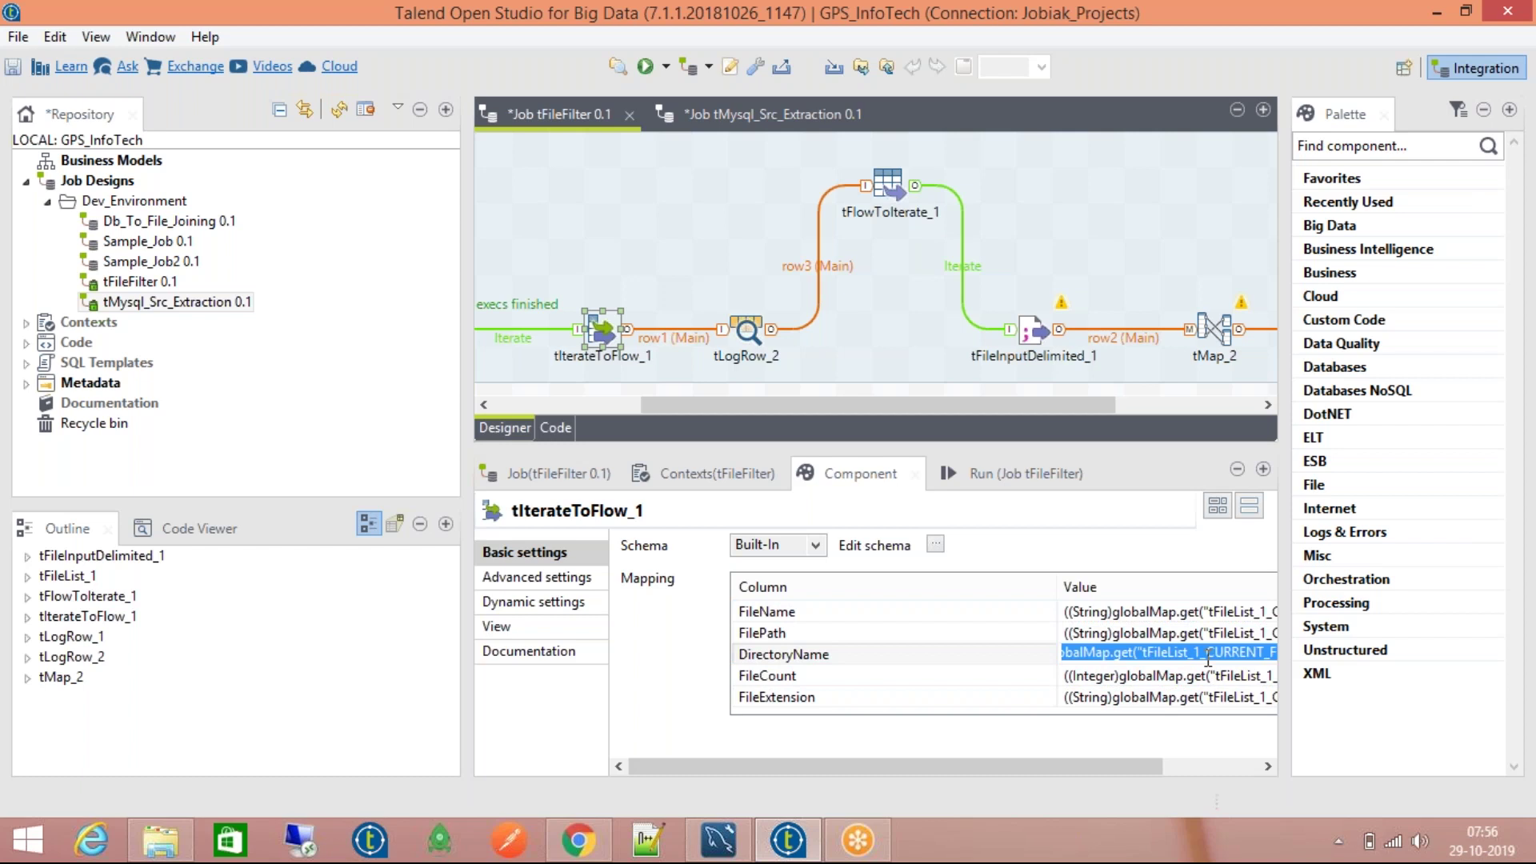
{"action": "left_click", "coordinate": [1212, 676]}
{"action": "left_click", "coordinate": [1220, 696]}
{"action": "left_click", "coordinate": [1220, 696]}
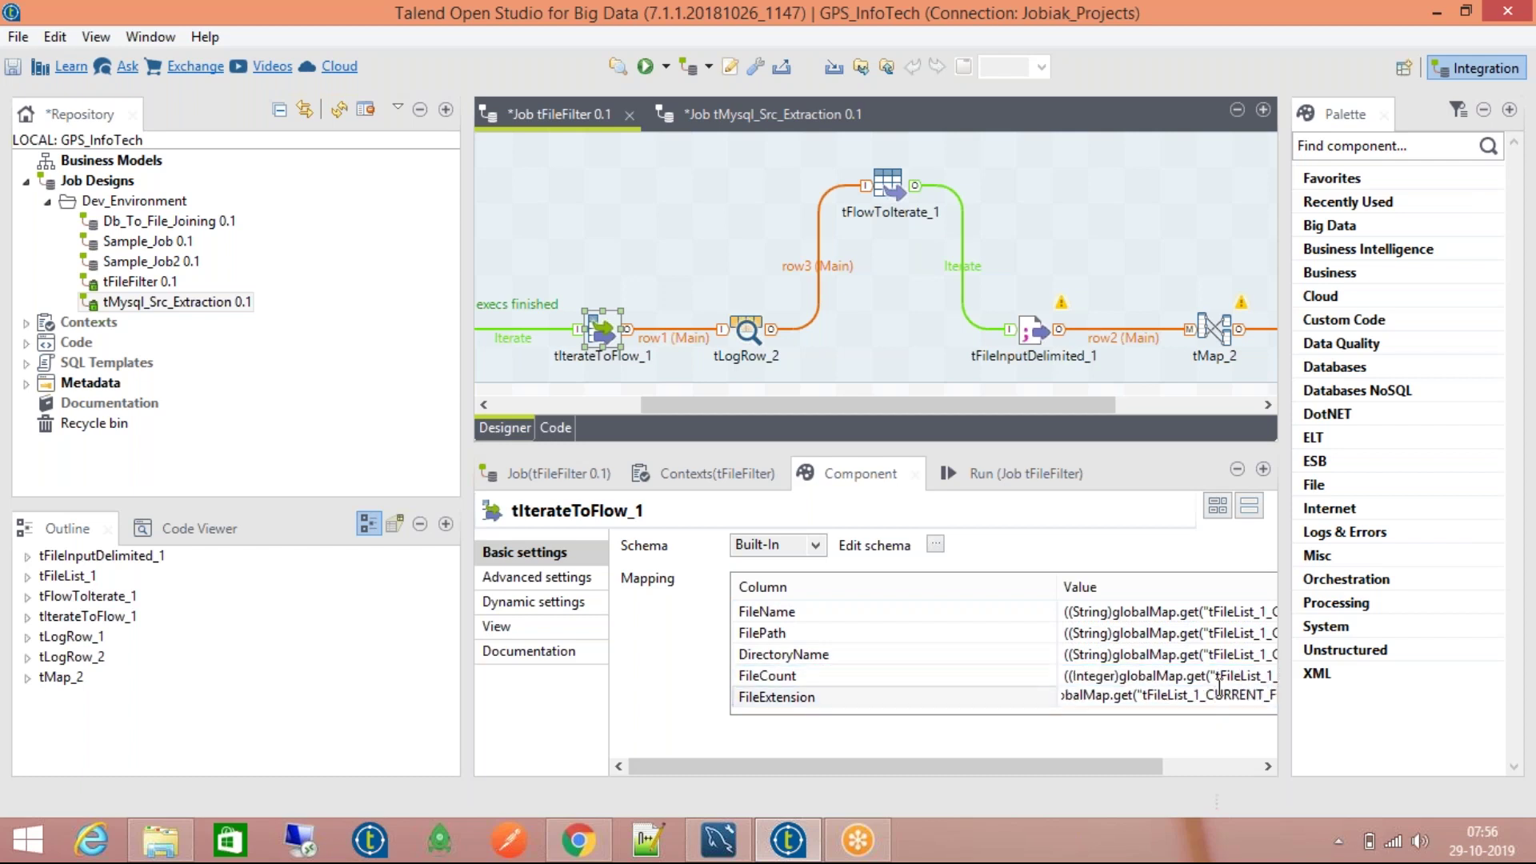
Step: Examine the values mapped to the FileCount, FileExtension and FileName columns in tIterateToFlow_1
{"action": "left_click", "coordinate": [1212, 676]}
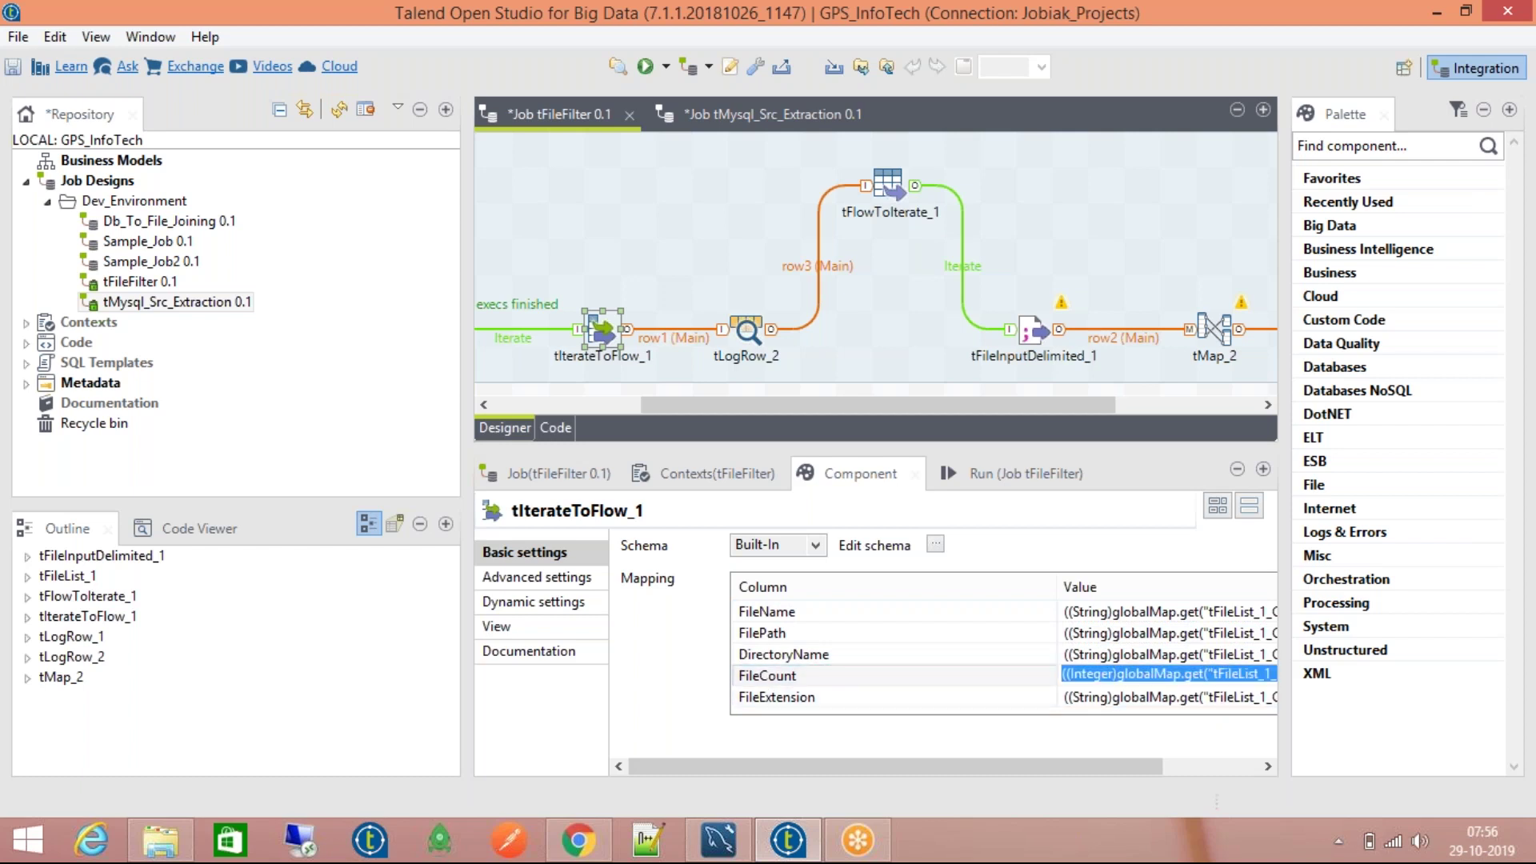
{"action": "left_click", "coordinate": [828, 679]}
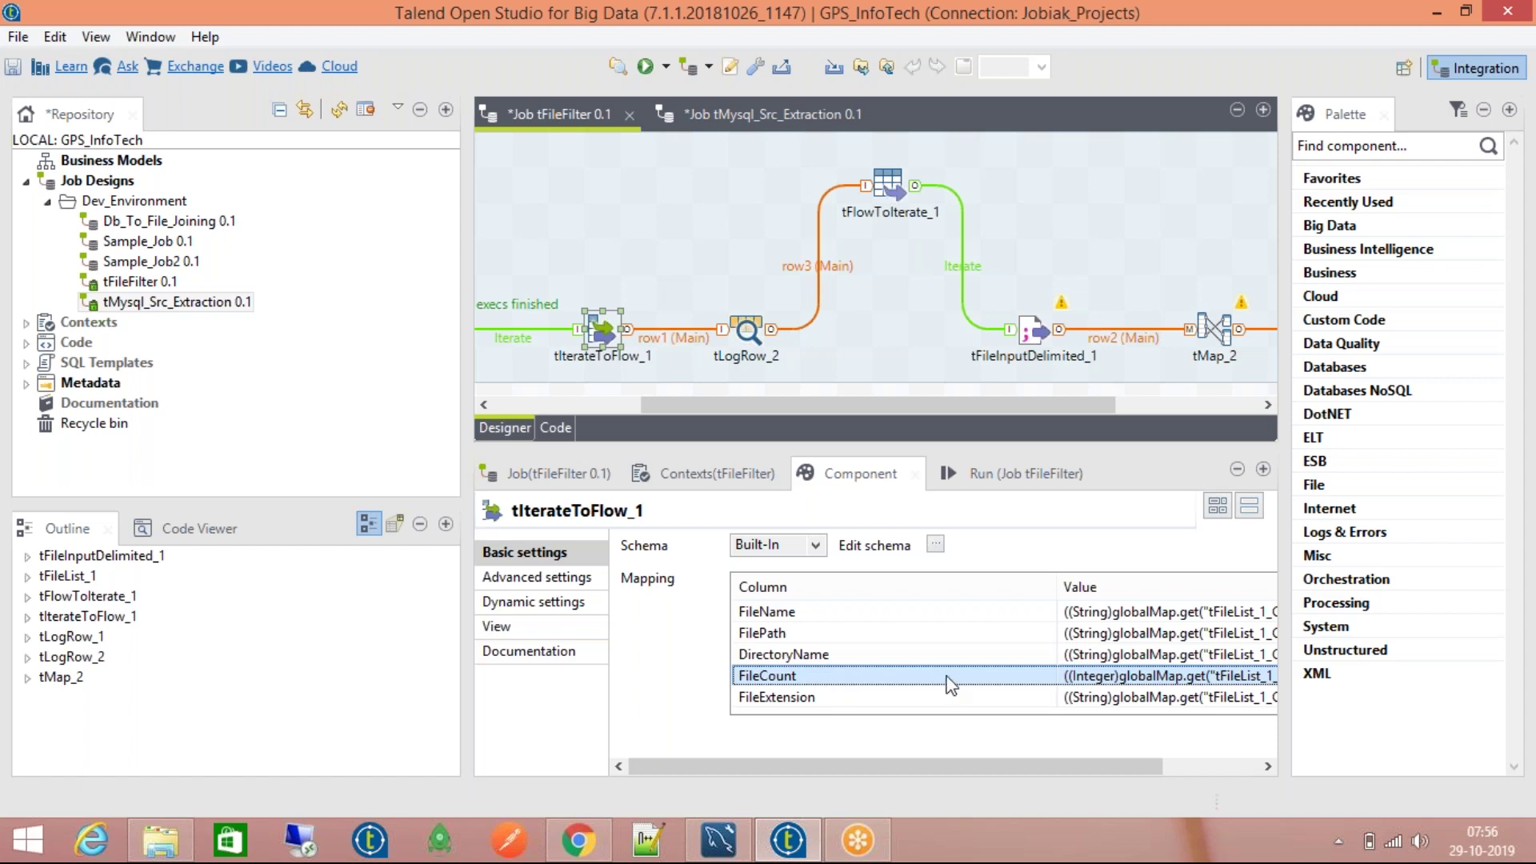
{"action": "left_click", "coordinate": [1072, 696]}
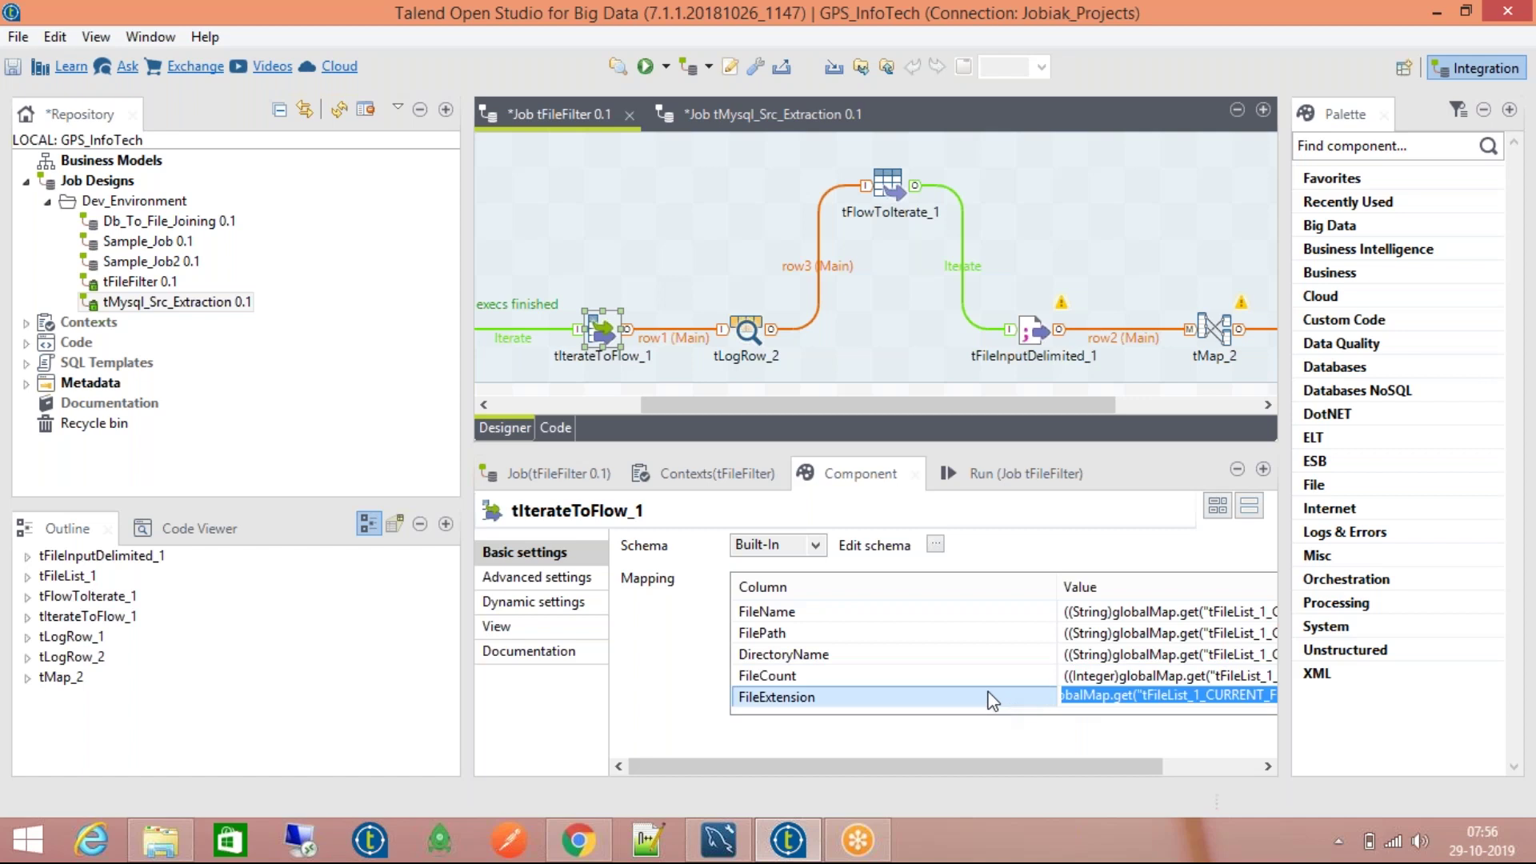
{"action": "left_click", "coordinate": [992, 700]}
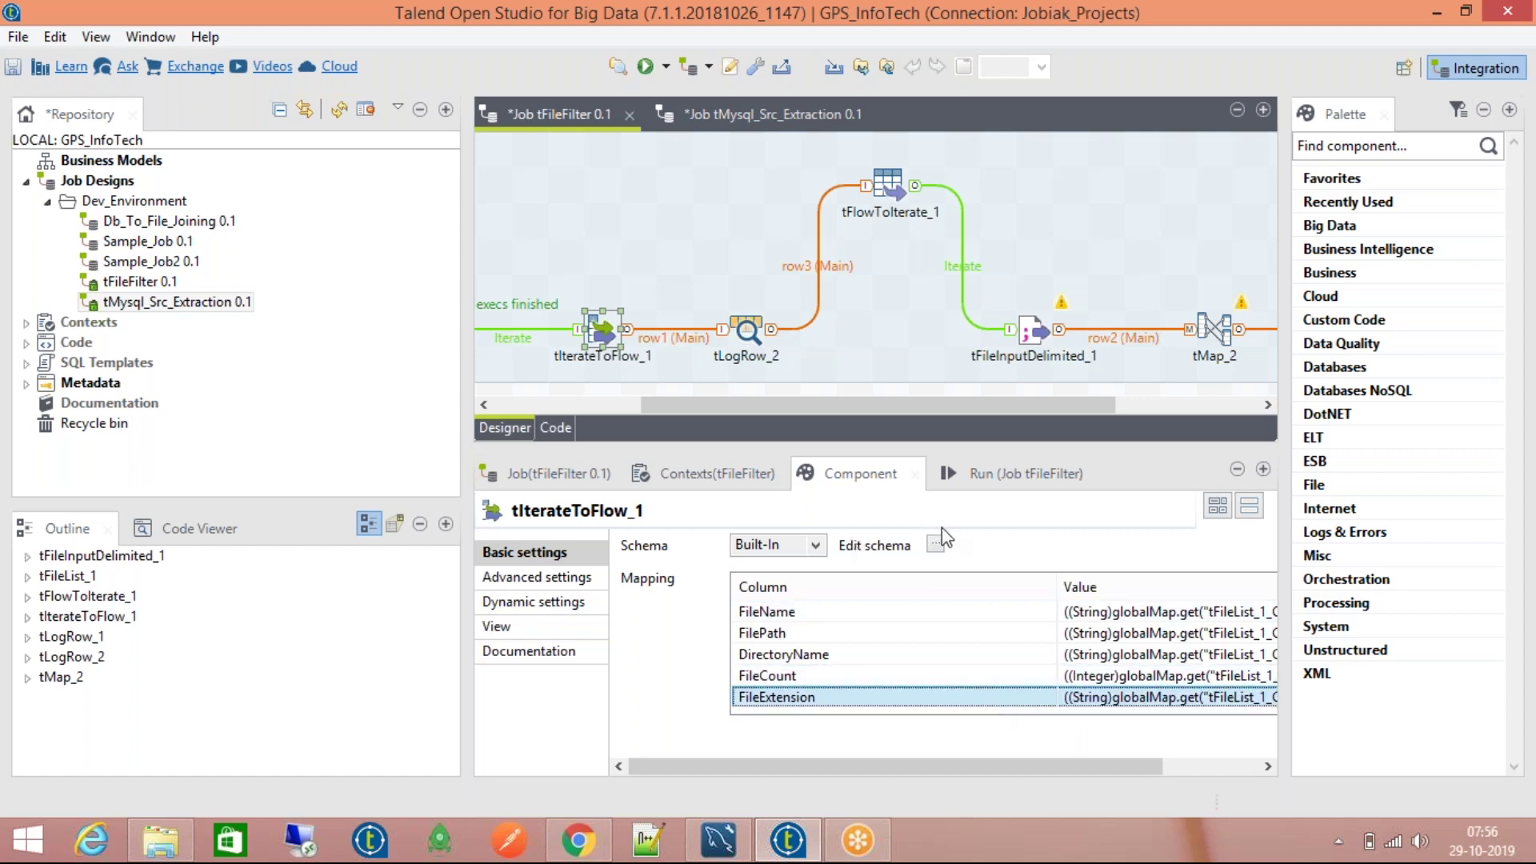
{"action": "left_click", "coordinate": [1110, 612]}
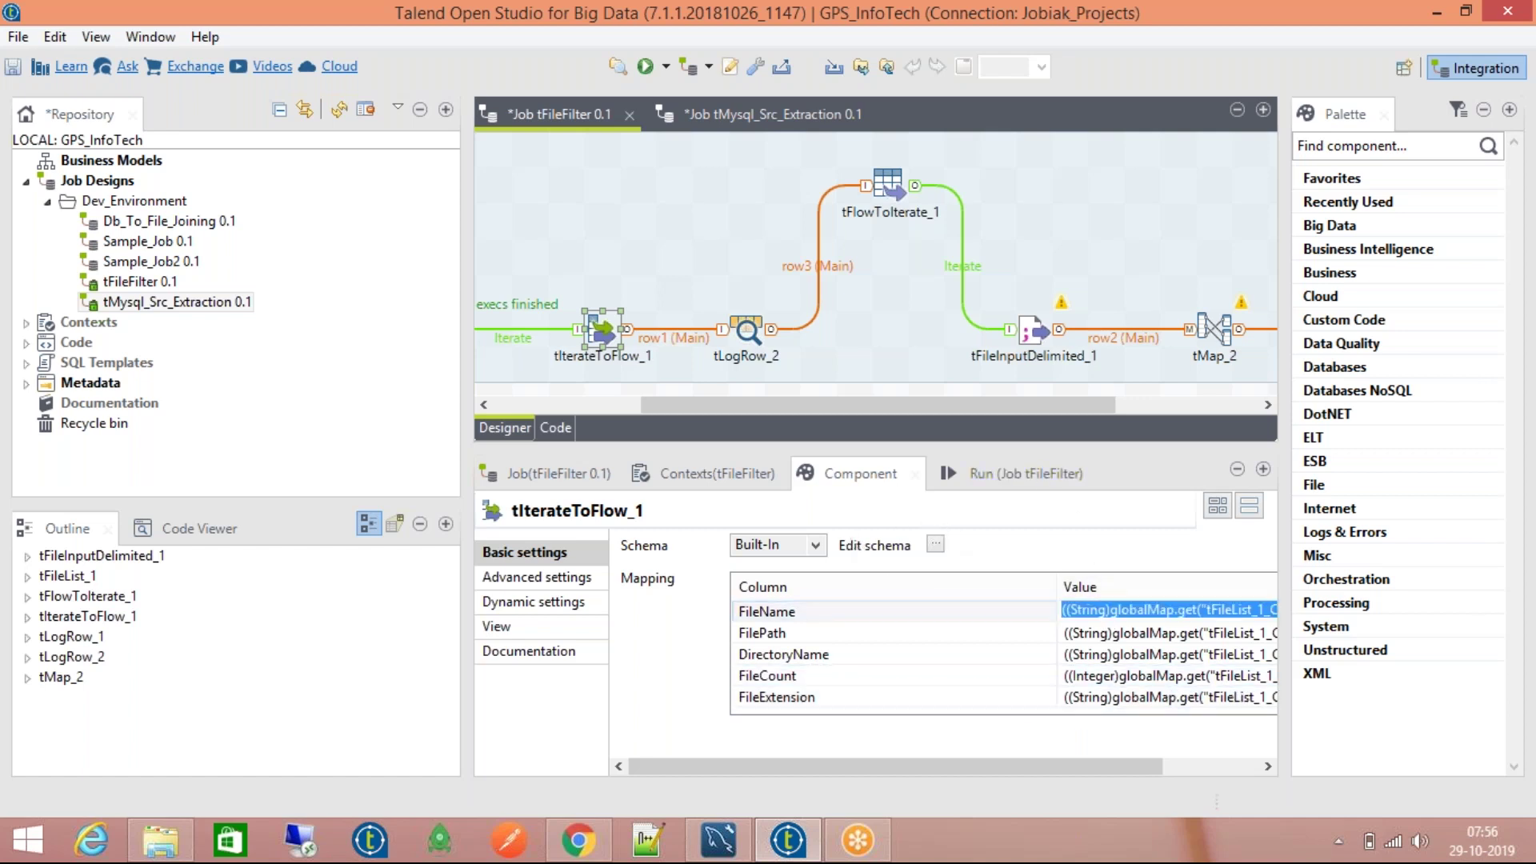
{"action": "left_click", "coordinate": [853, 608]}
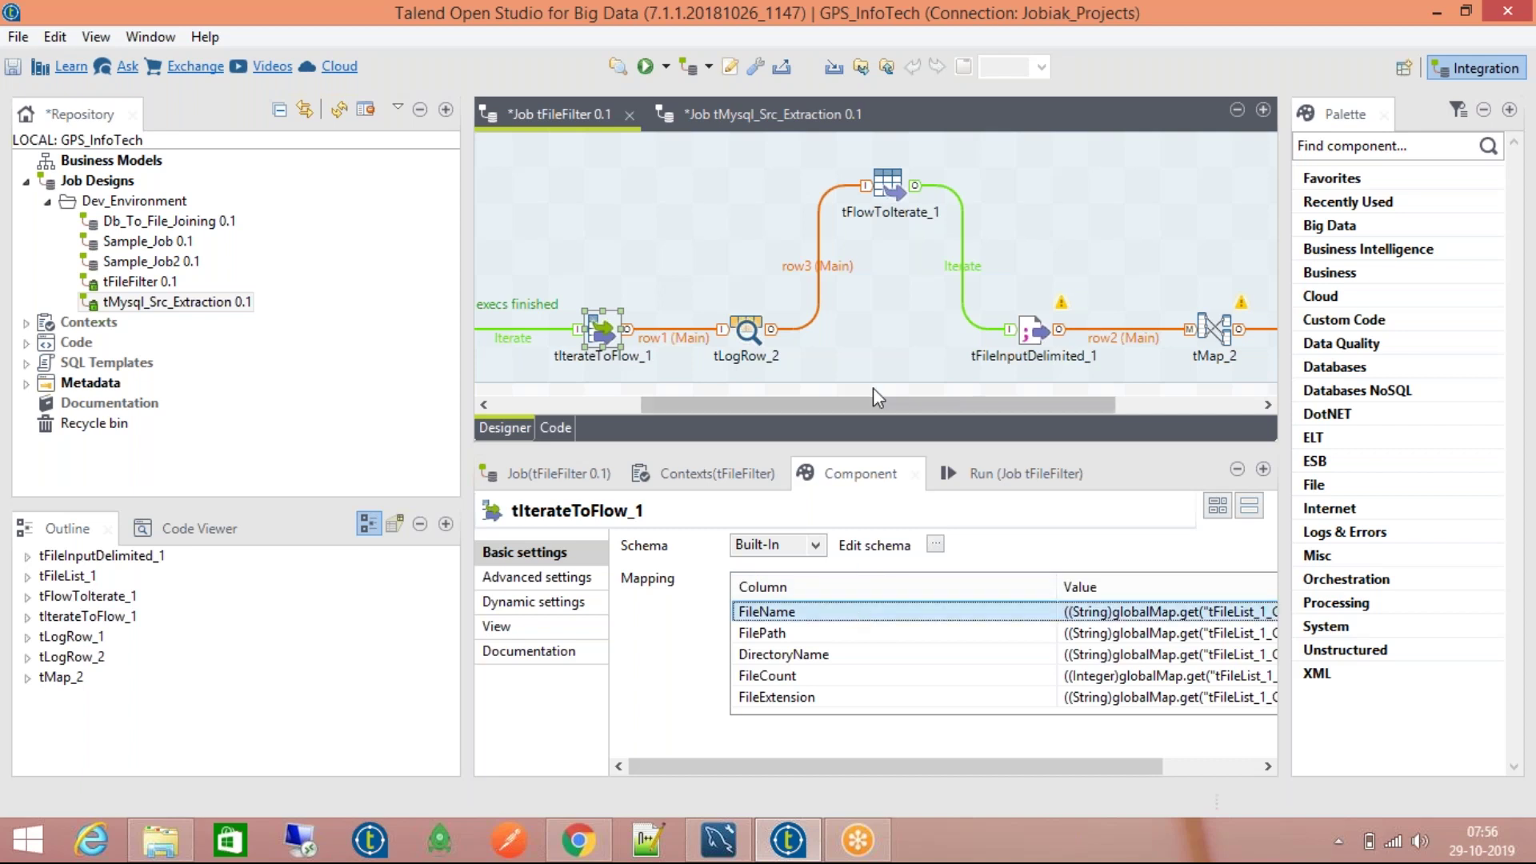
Step: Try custom key/value pairs in tFlowToIterate_1 by turning off the default global variables option, adding one entry and removing it
{"action": "left_click", "coordinate": [886, 185]}
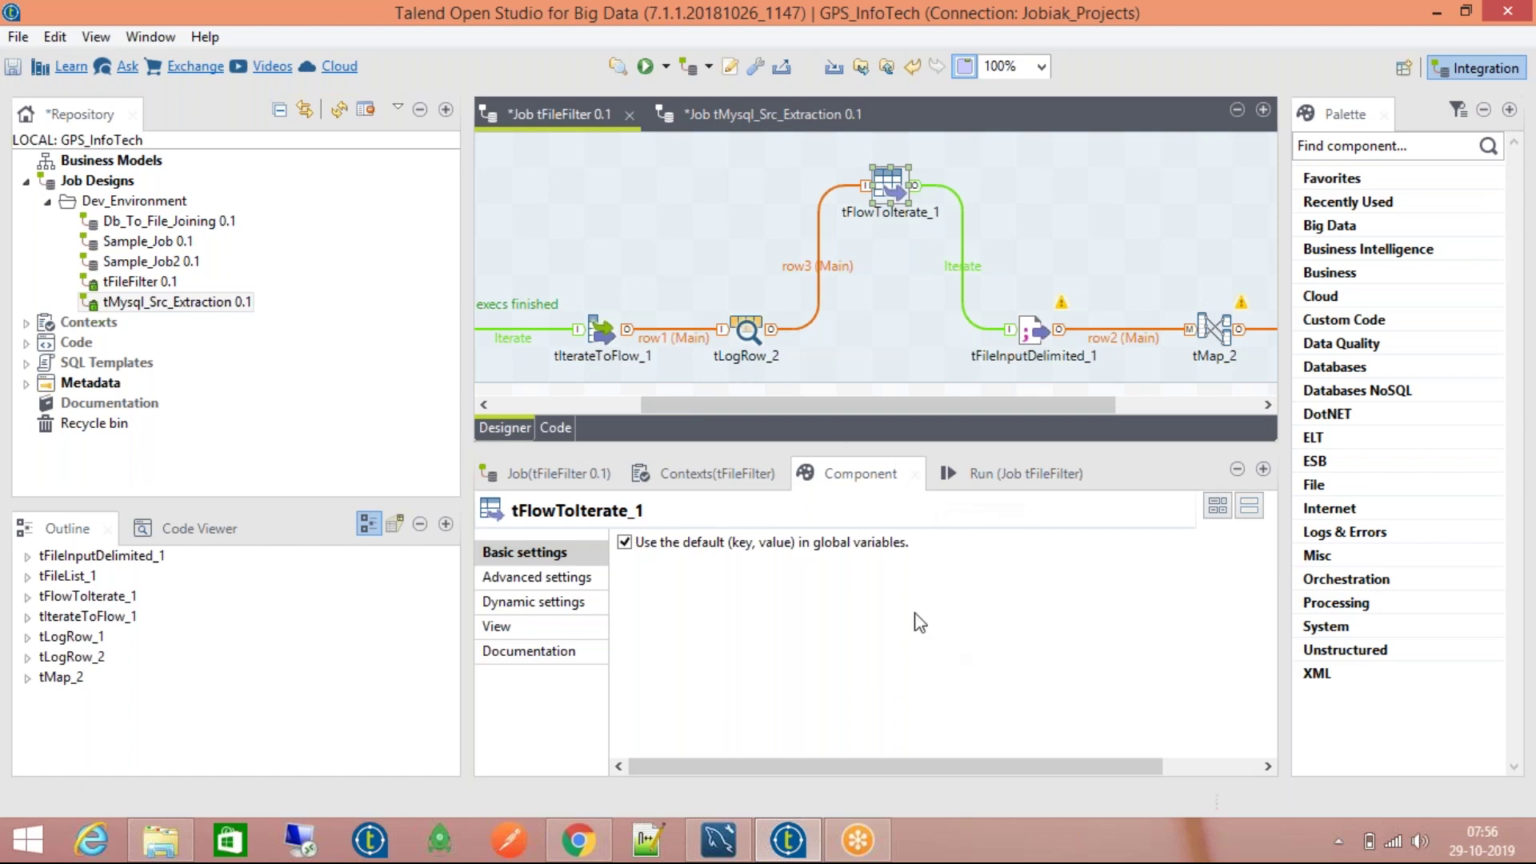
{"action": "left_click", "coordinate": [625, 542]}
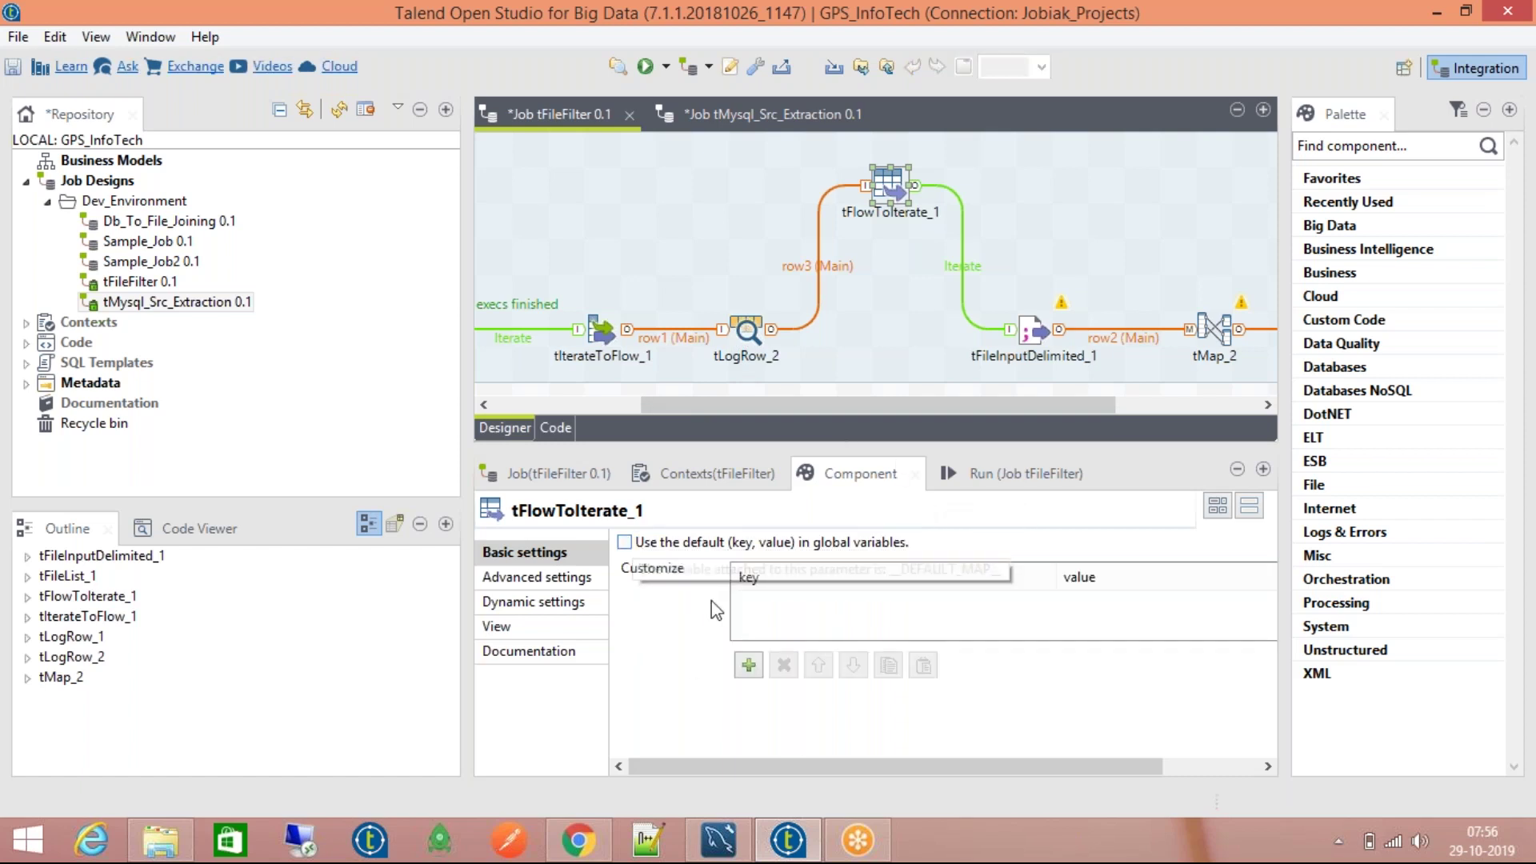
{"action": "left_click", "coordinate": [749, 665]}
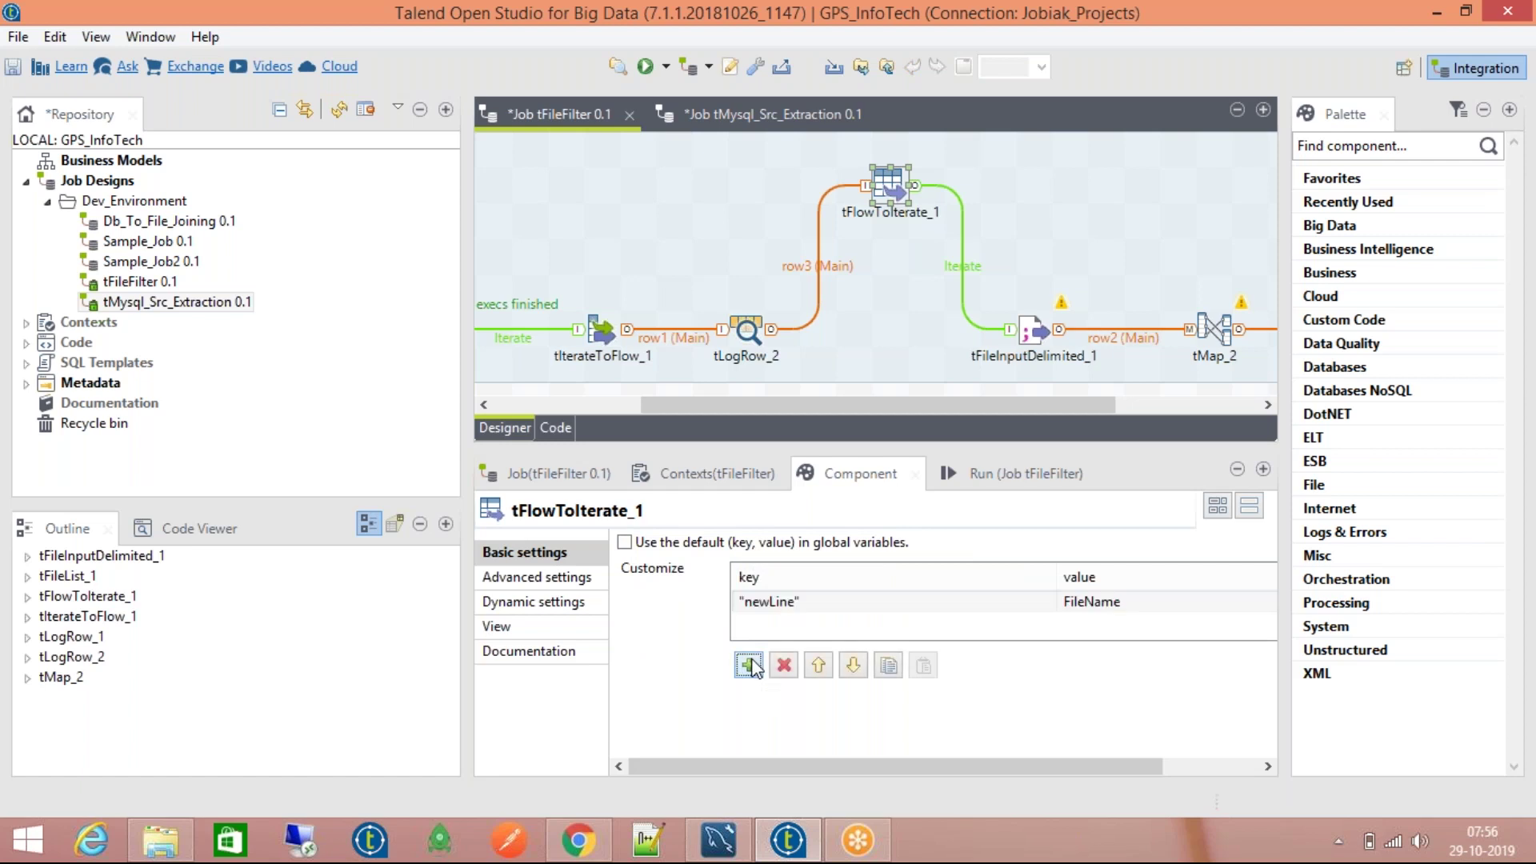
{"action": "left_click", "coordinate": [768, 602]}
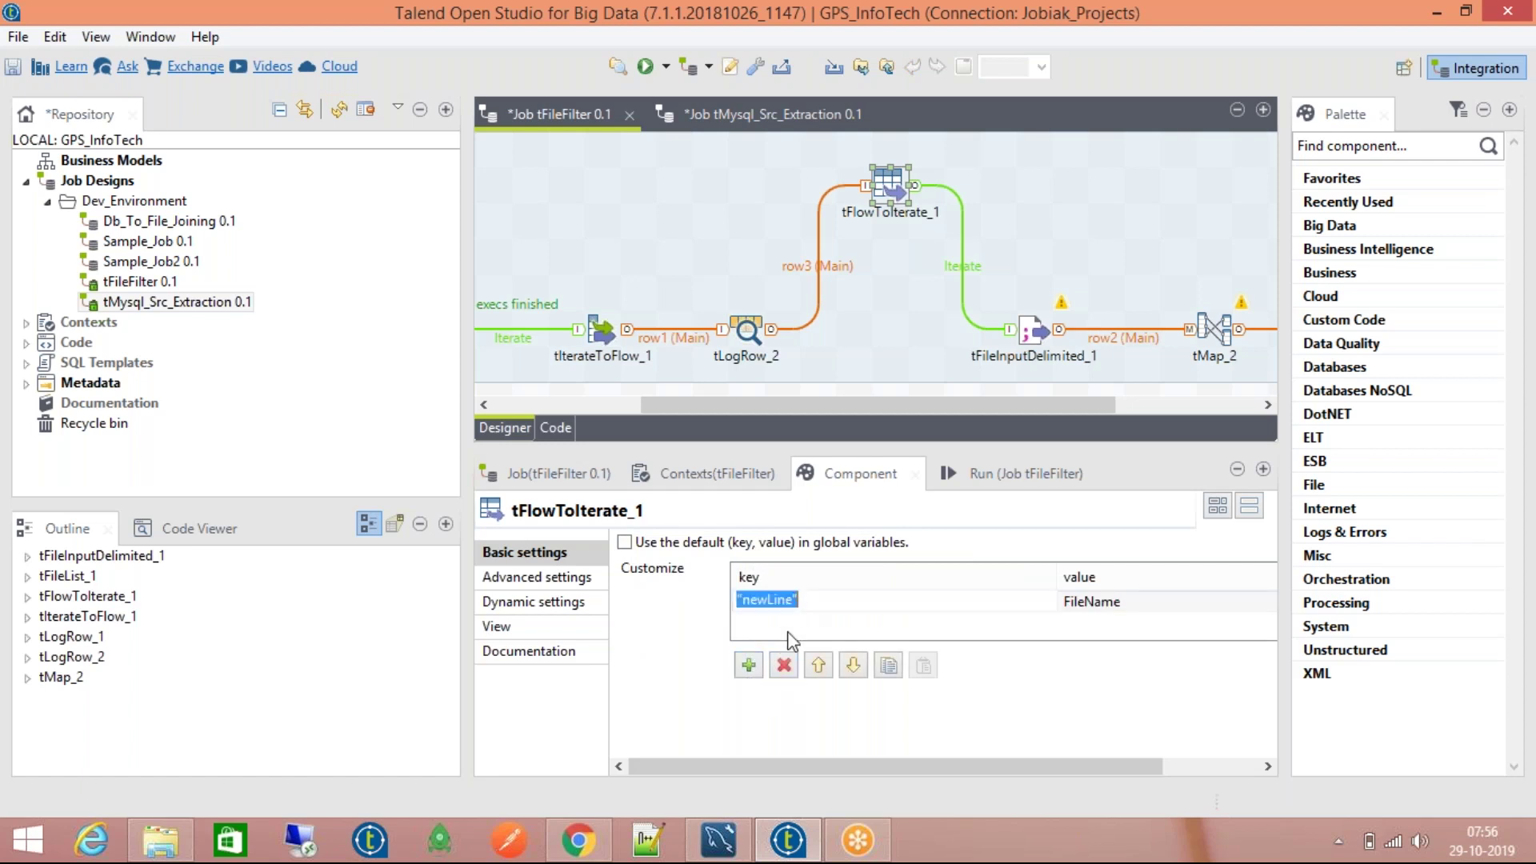
{"action": "left_click", "coordinate": [785, 666]}
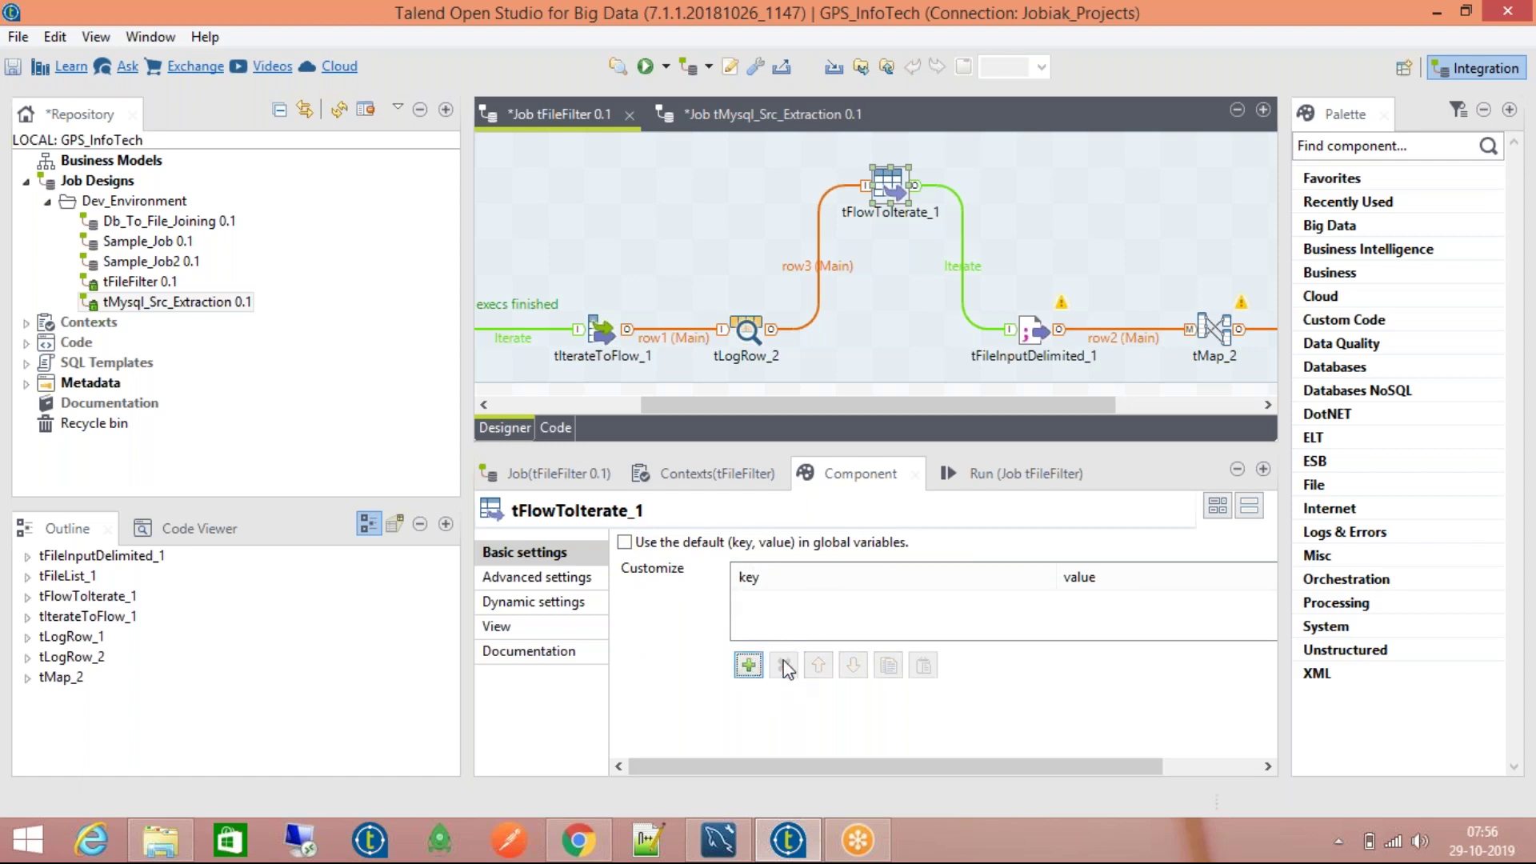
Step: Review the input and output columns in the schema of tLogRow_2
{"action": "left_click", "coordinate": [746, 334]}
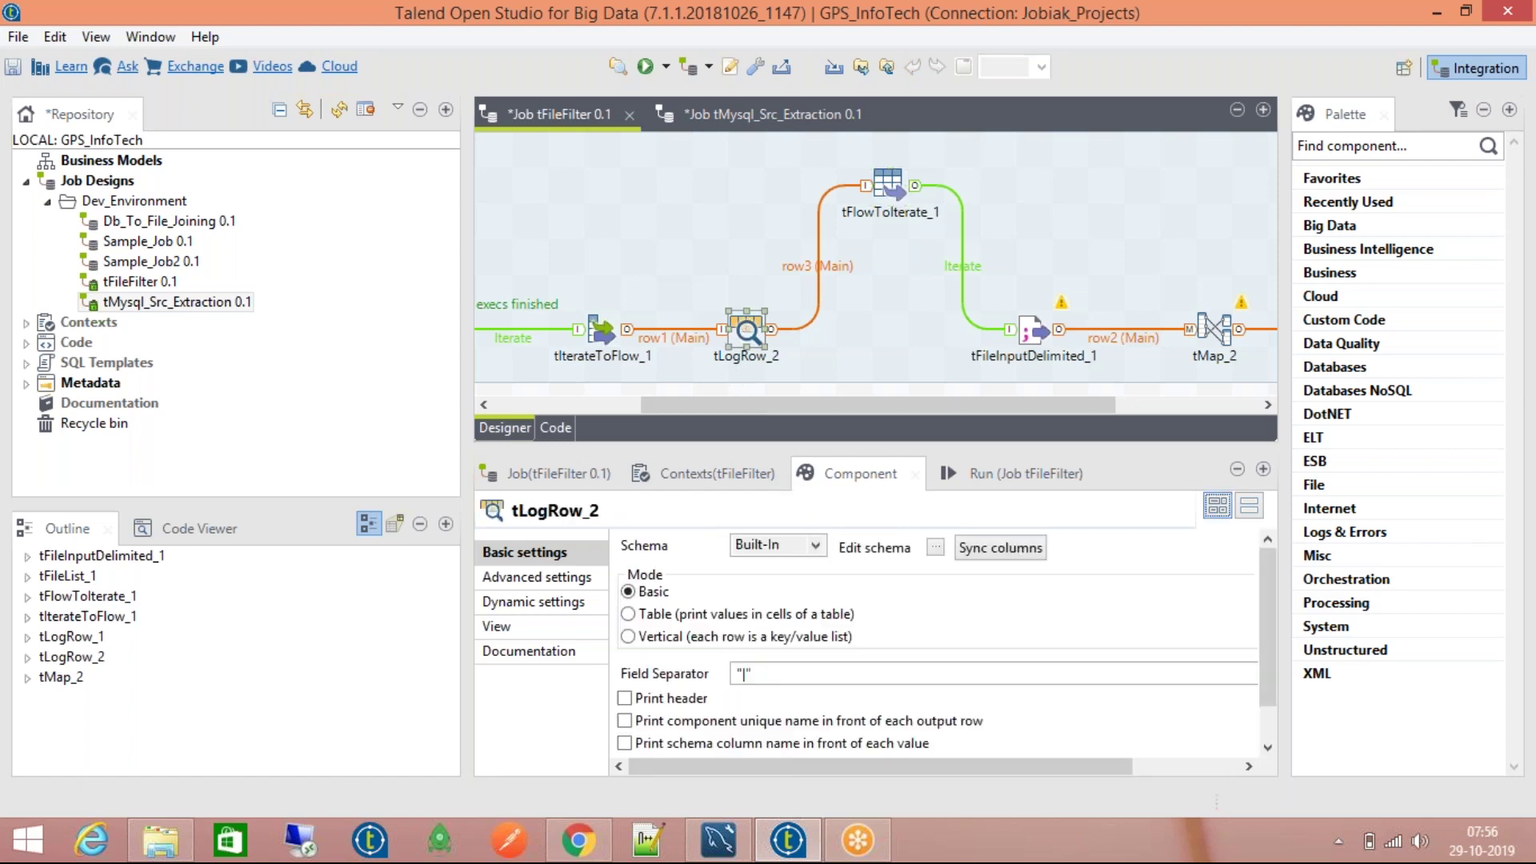
{"action": "left_click", "coordinate": [935, 548]}
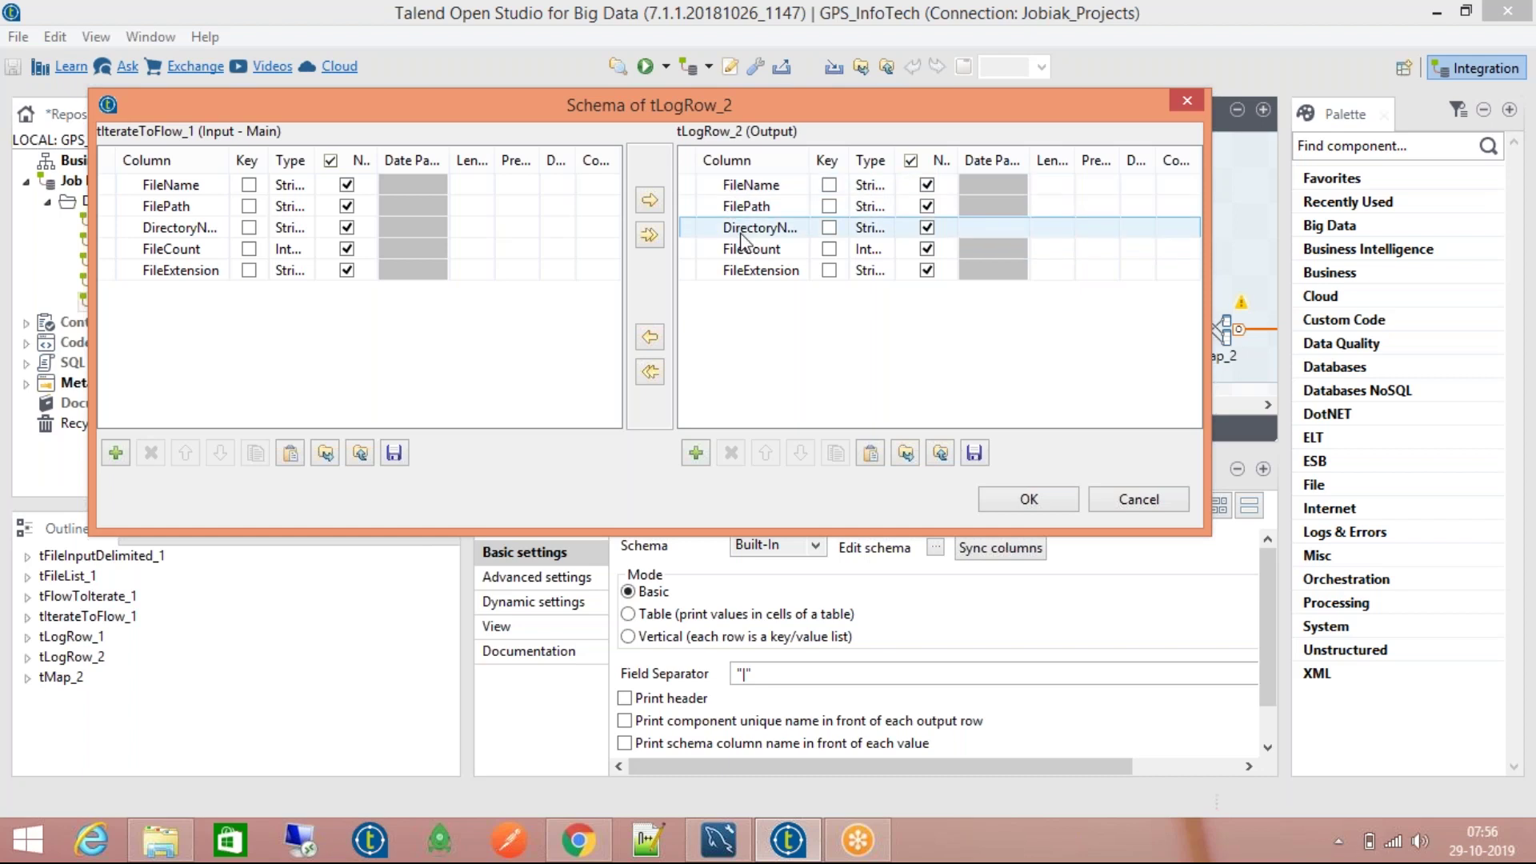
{"action": "left_click", "coordinate": [1099, 502]}
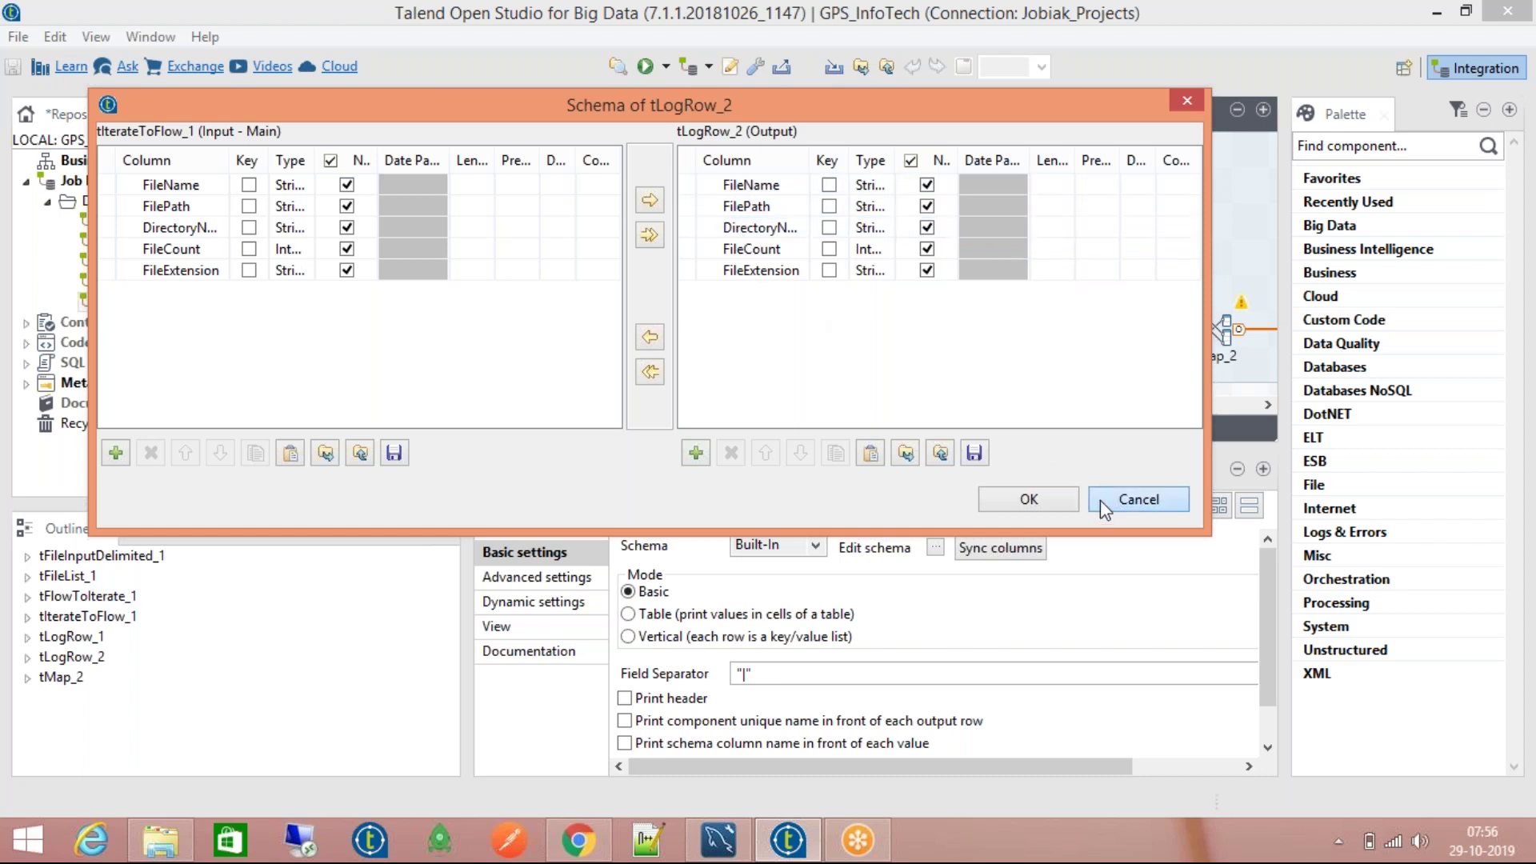
Step: Add two custom key/value entries to tFlowToIterate_1 and set the second entry's value to FilePath
{"action": "left_click", "coordinate": [878, 182]}
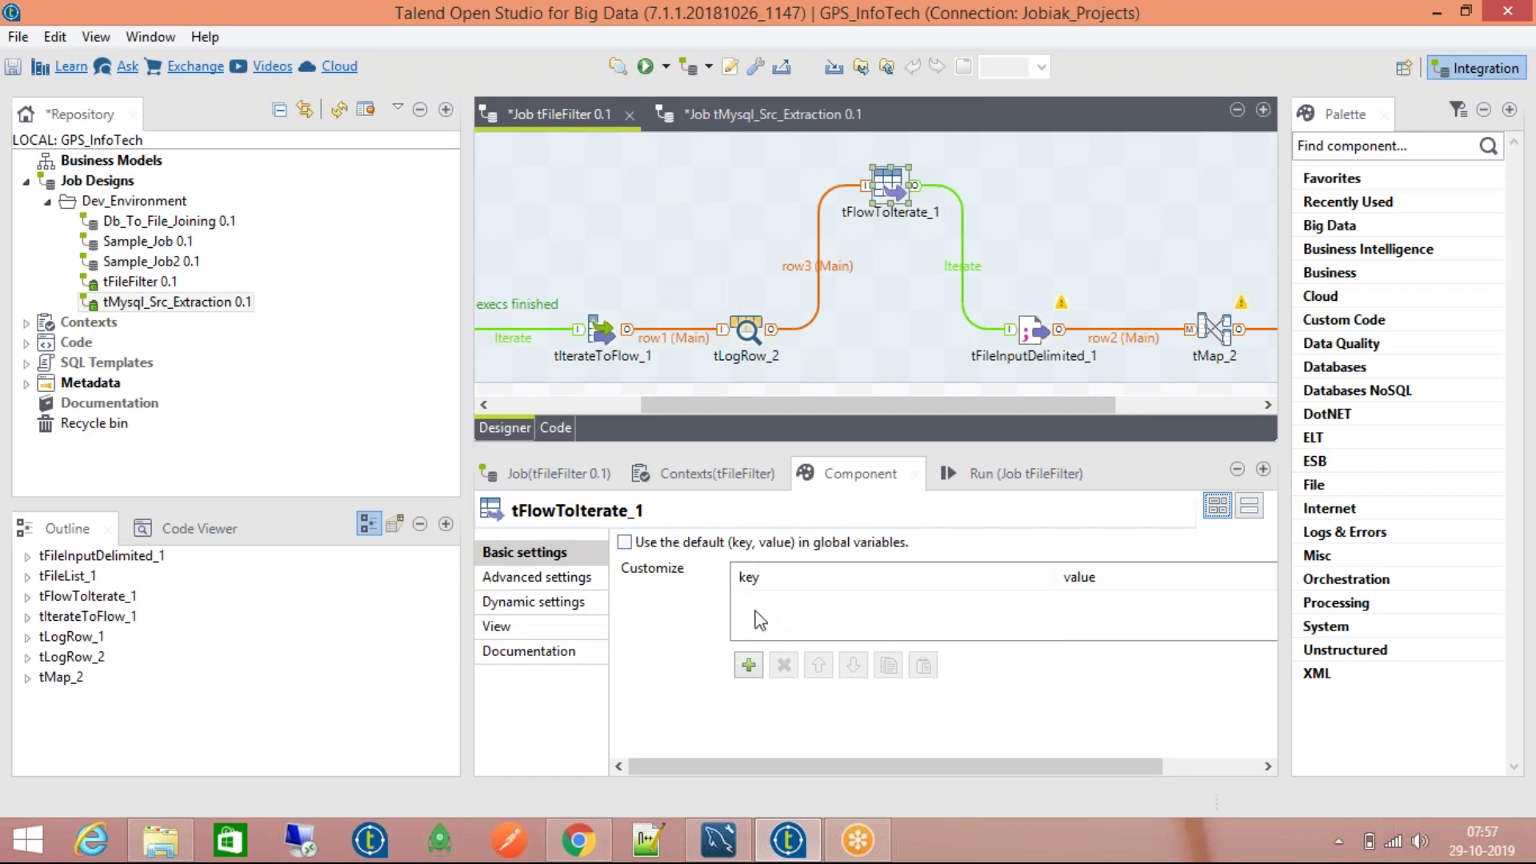
{"action": "left_click", "coordinate": [750, 666]}
{"action": "left_click", "coordinate": [749, 667]}
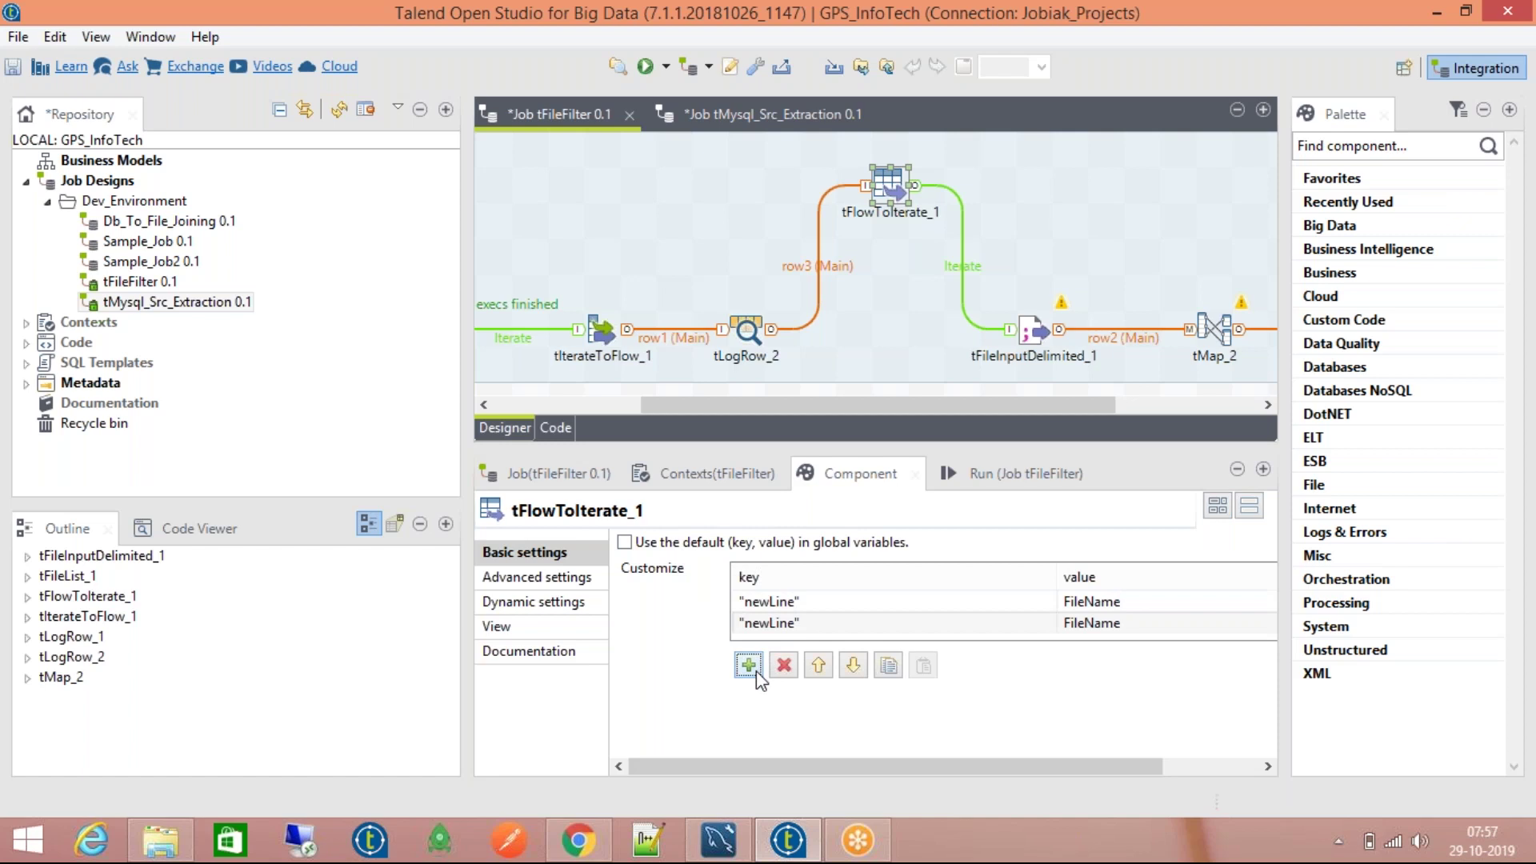
{"action": "left_click", "coordinate": [1152, 623]}
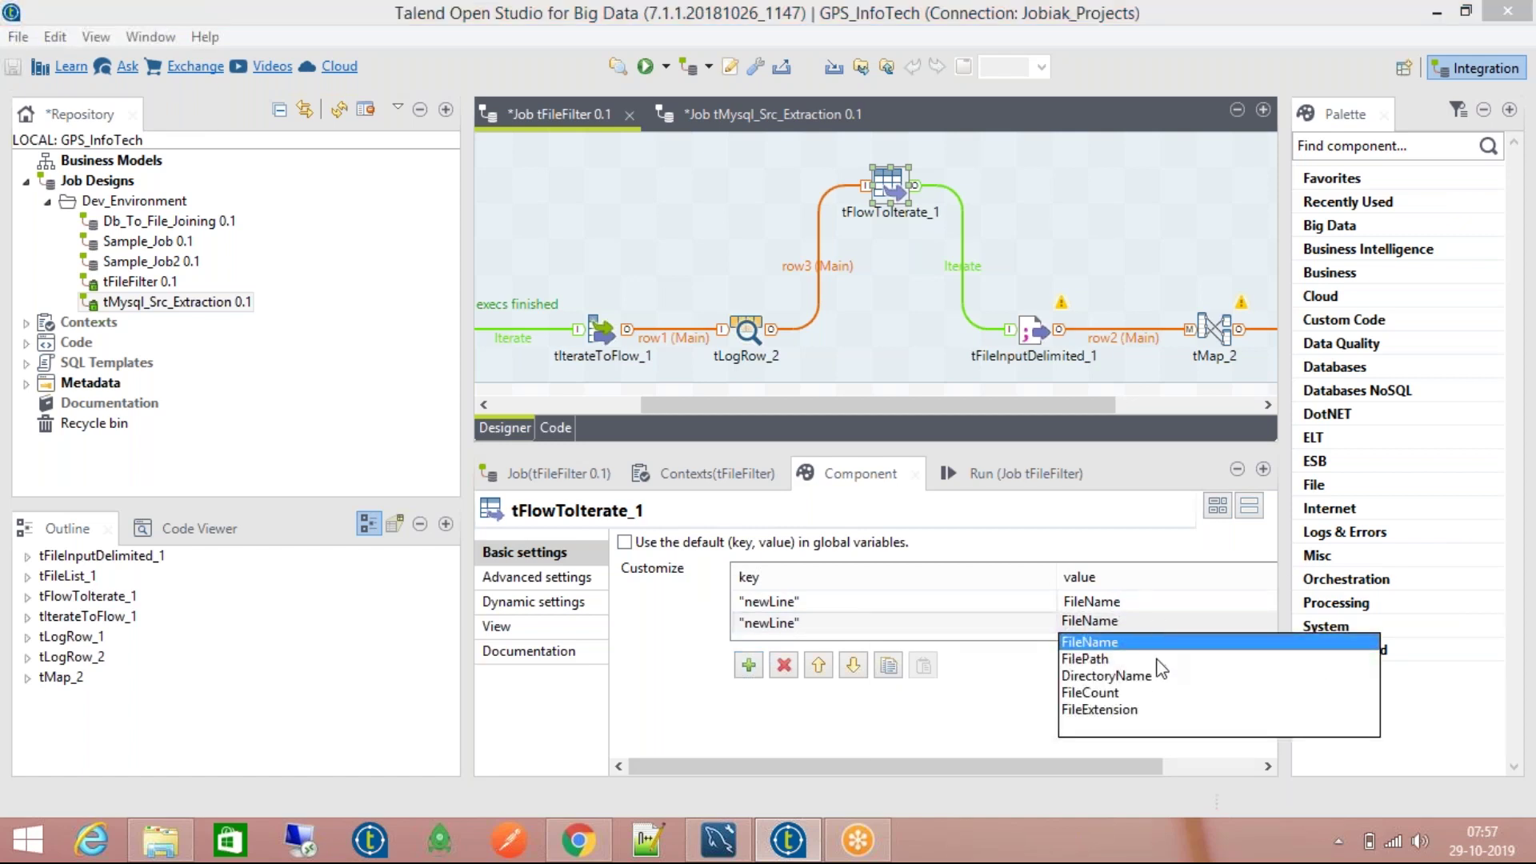
{"action": "left_click", "coordinate": [1155, 658]}
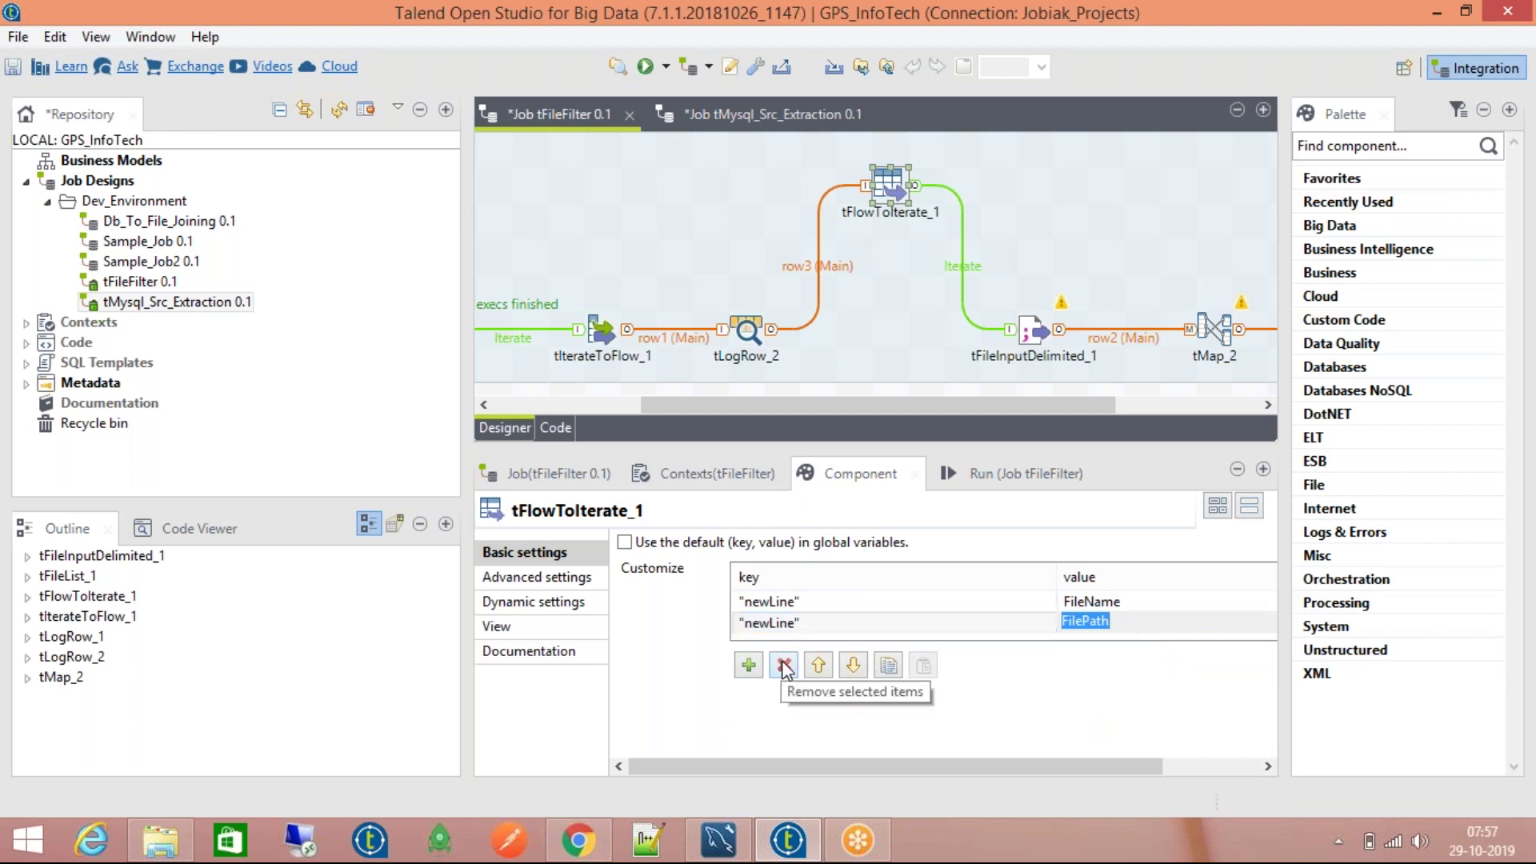
Step: Set the key of the first custom entry to row3.File, and replace it with "FileName"
{"action": "left_click", "coordinate": [804, 602]}
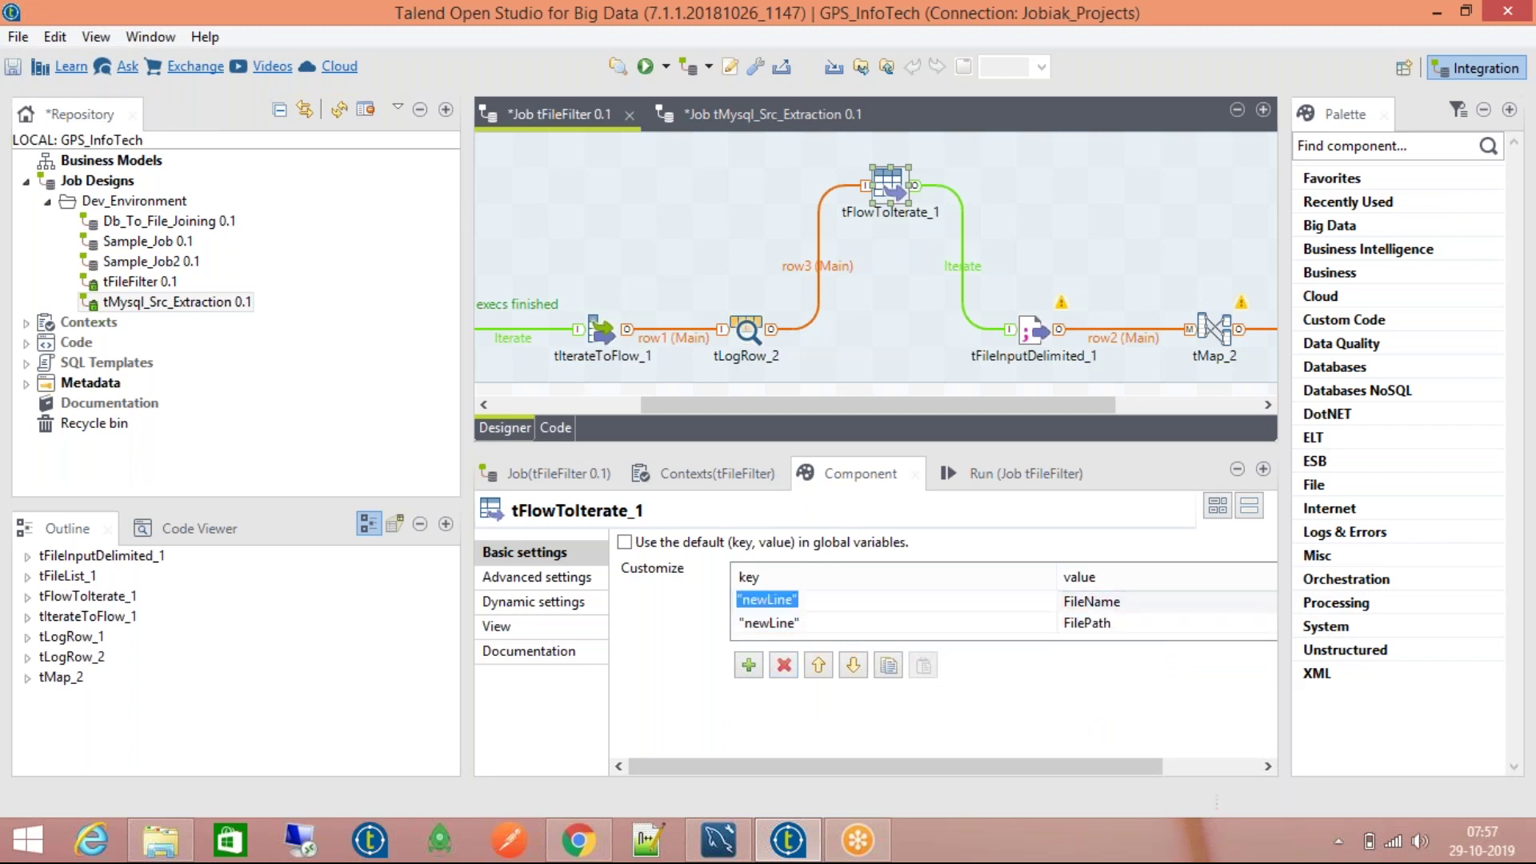
{"action": "type", "text": "ro"}
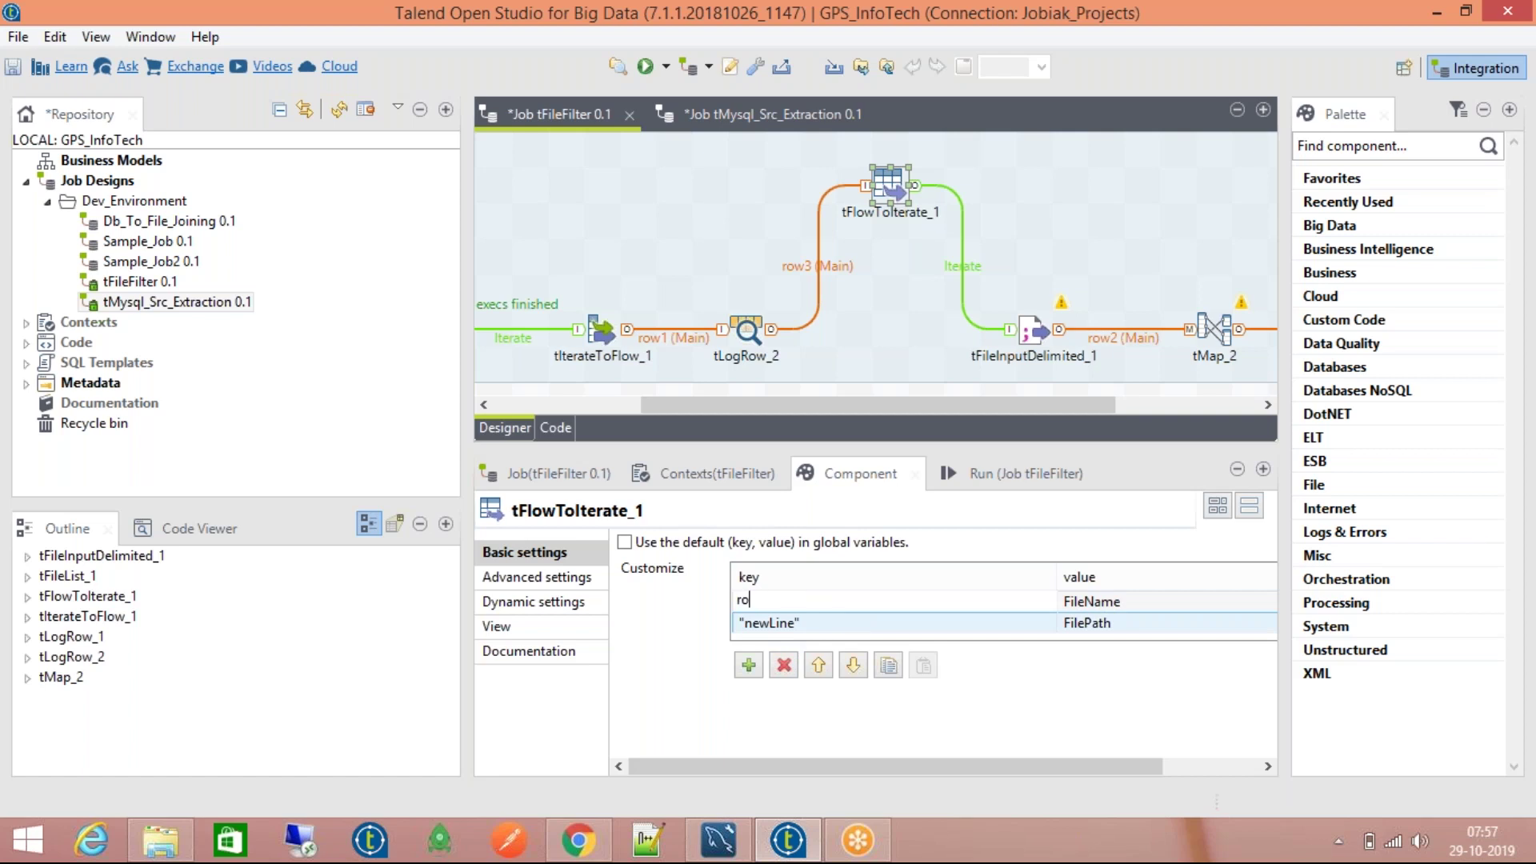
{"action": "type", "text": "w3.F"}
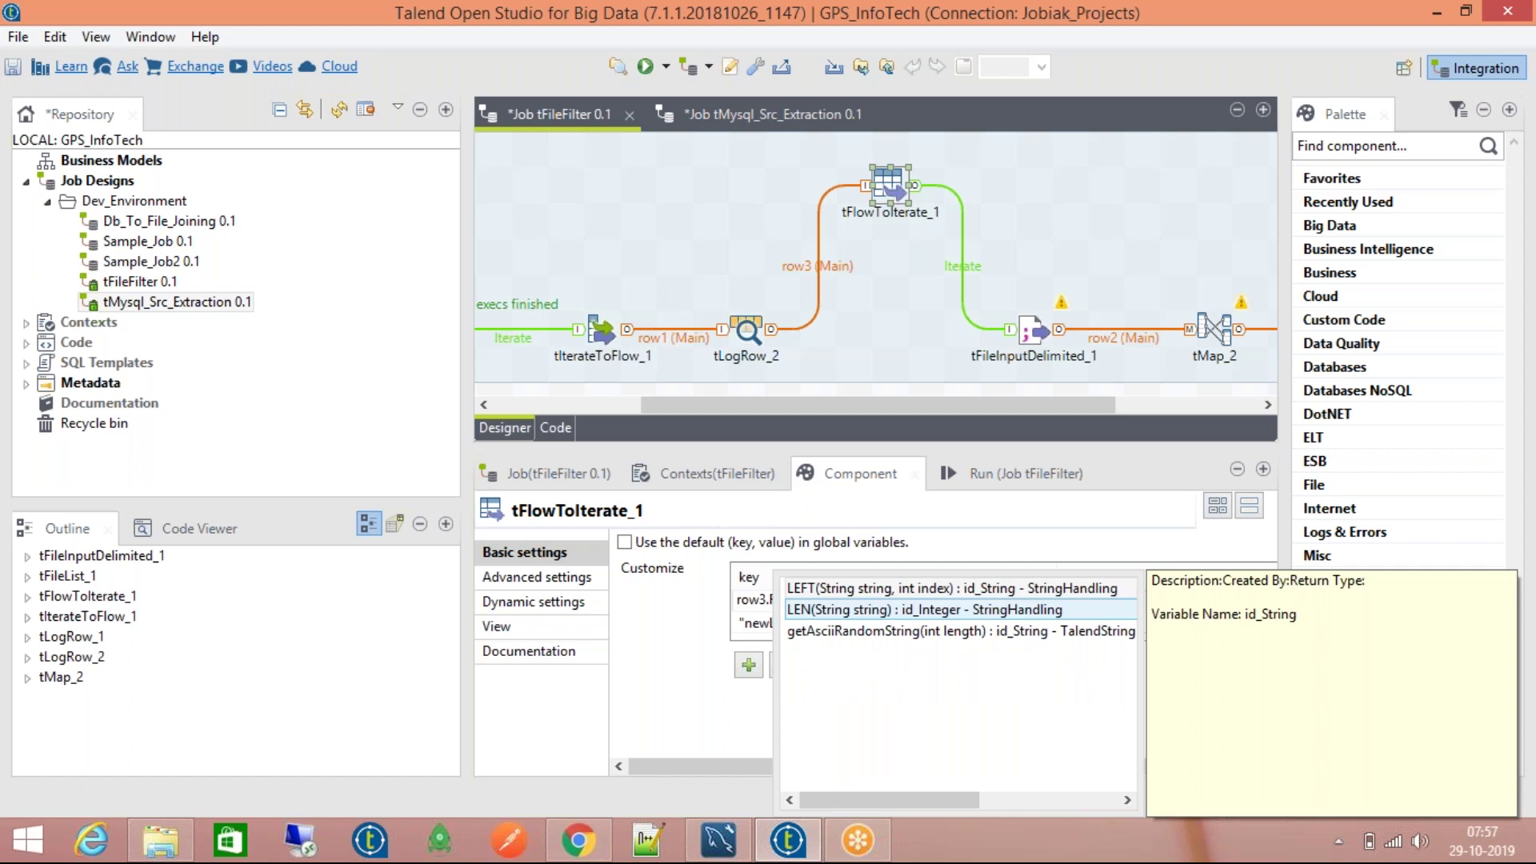
{"action": "type", "text": "ile"}
{"action": "key", "text": "Return"}
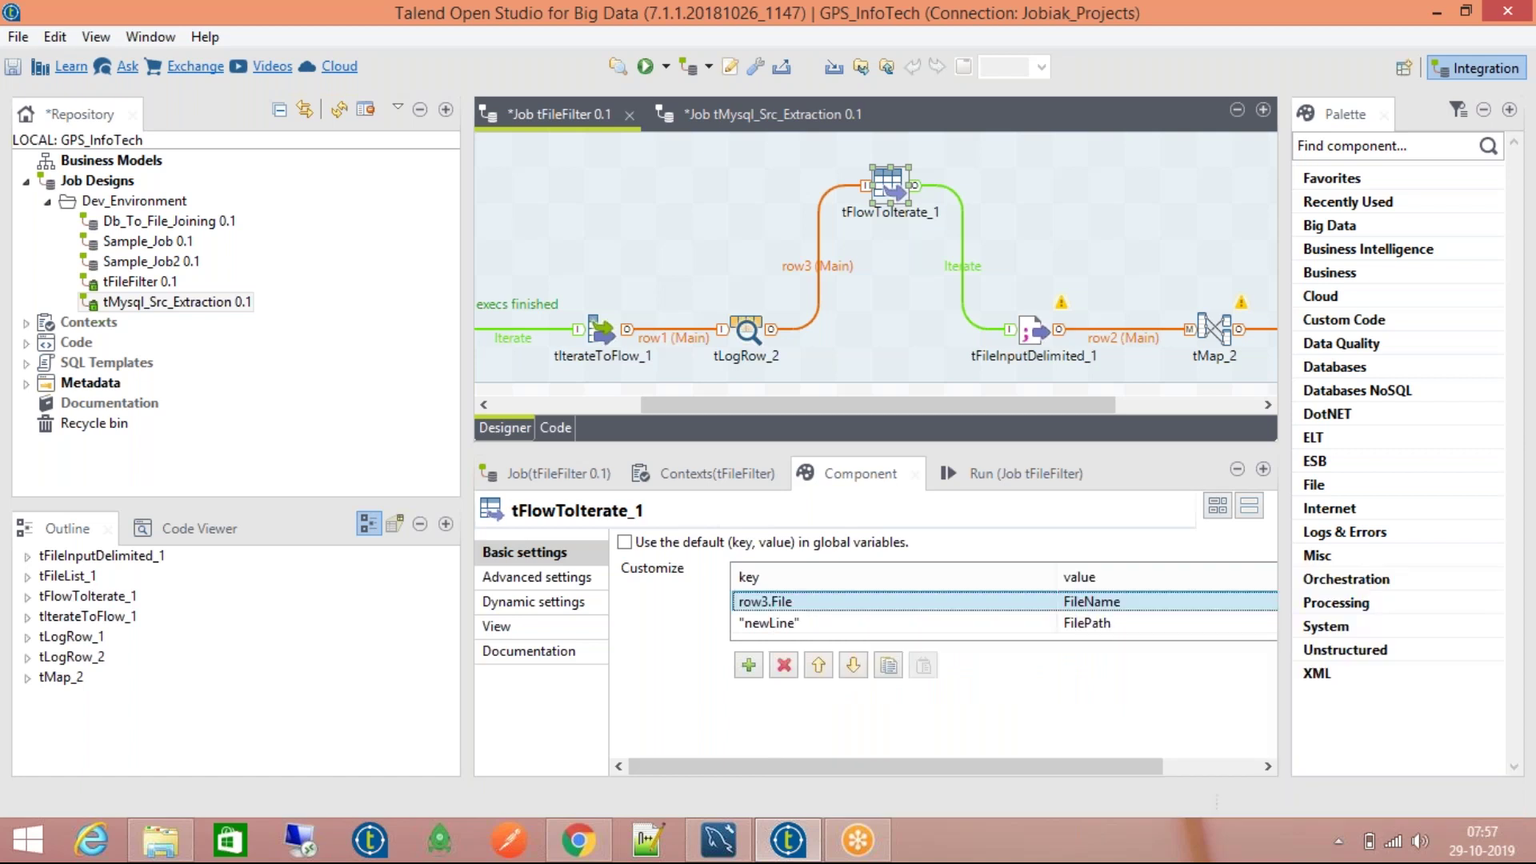
{"action": "left_click", "coordinate": [846, 600]}
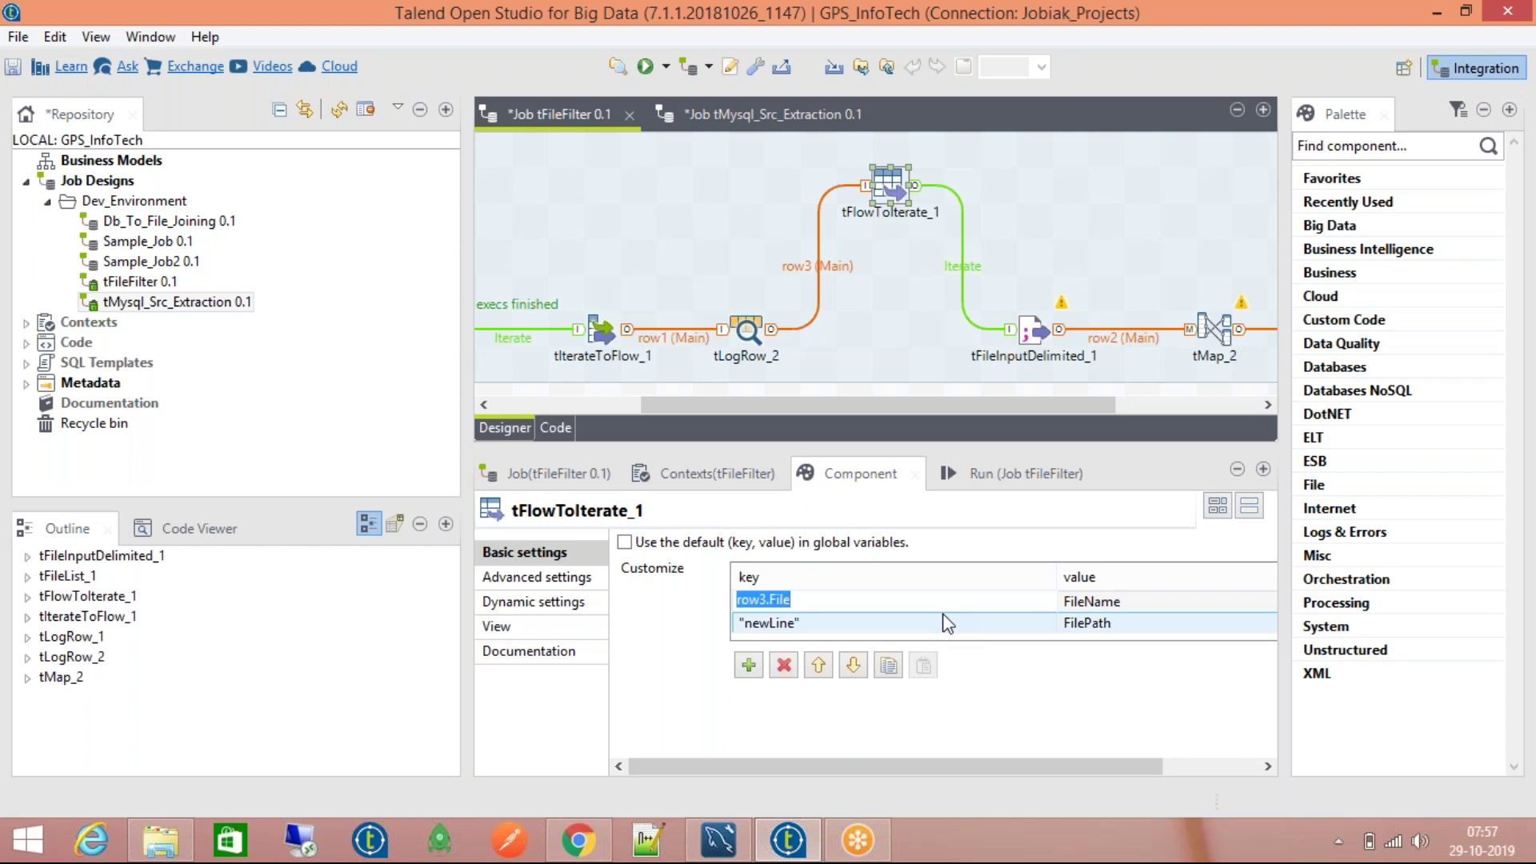
{"action": "type", "text": "\"FileName"}
Step: Remove both custom key/value entries from tFlowToIterate_1
{"action": "left_click", "coordinate": [933, 607]}
{"action": "left_click", "coordinate": [786, 666]}
{"action": "left_click", "coordinate": [787, 665]}
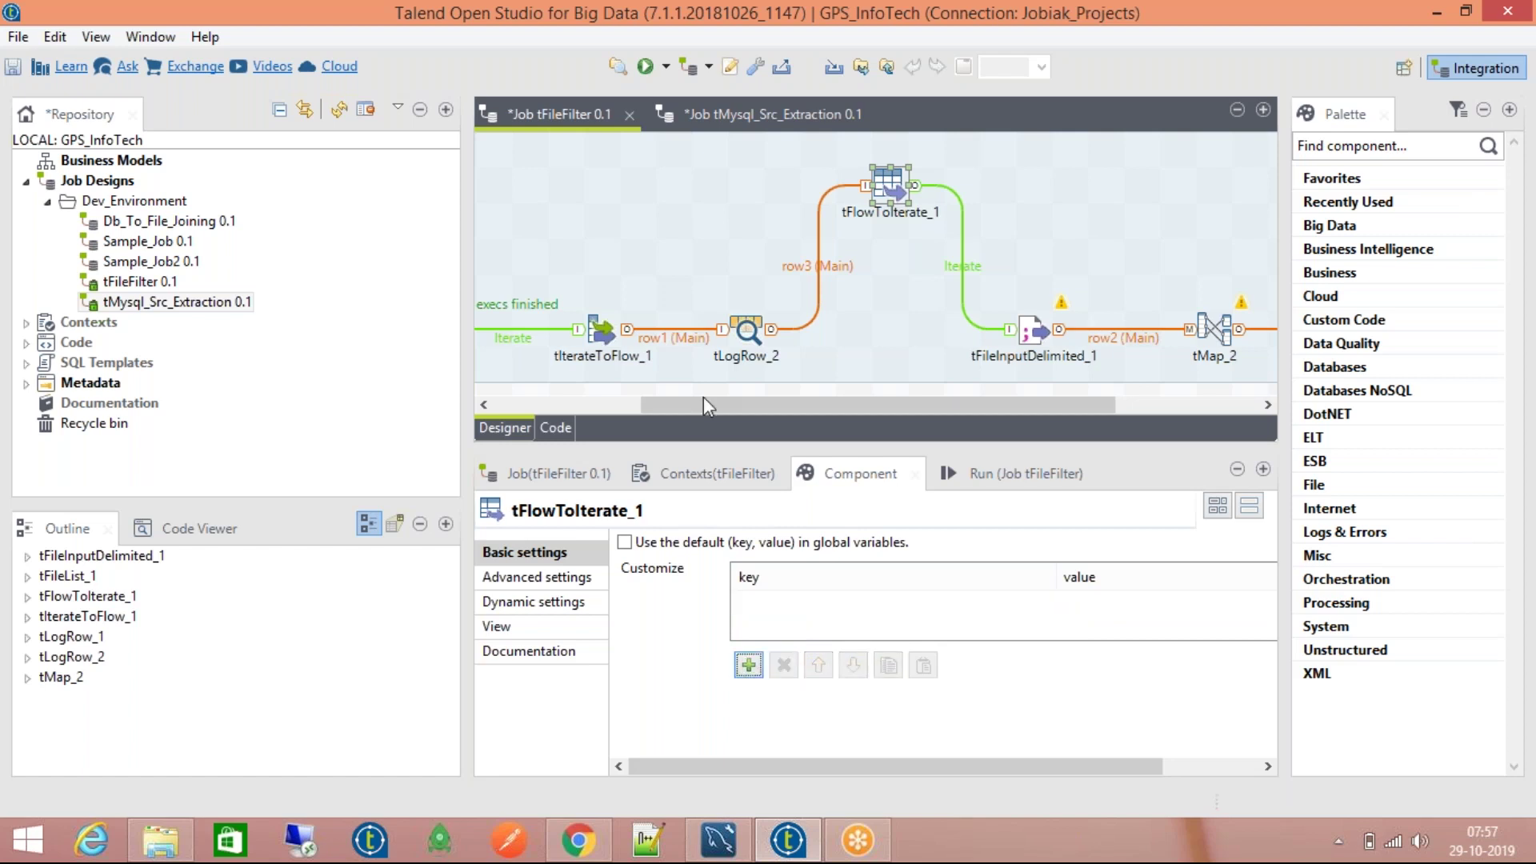
Step: Check the FileName mapping in tIterateToFlow_1 and turn the default key/value global variables option back on in tFlowToIterate_1
{"action": "left_click", "coordinate": [600, 328]}
{"action": "left_click", "coordinate": [832, 612]}
{"action": "left_click", "coordinate": [885, 184]}
{"action": "left_click", "coordinate": [625, 542]}
Step: Examine the advanced and basic settings of tFlowToIterate_1
{"action": "left_click", "coordinate": [552, 578]}
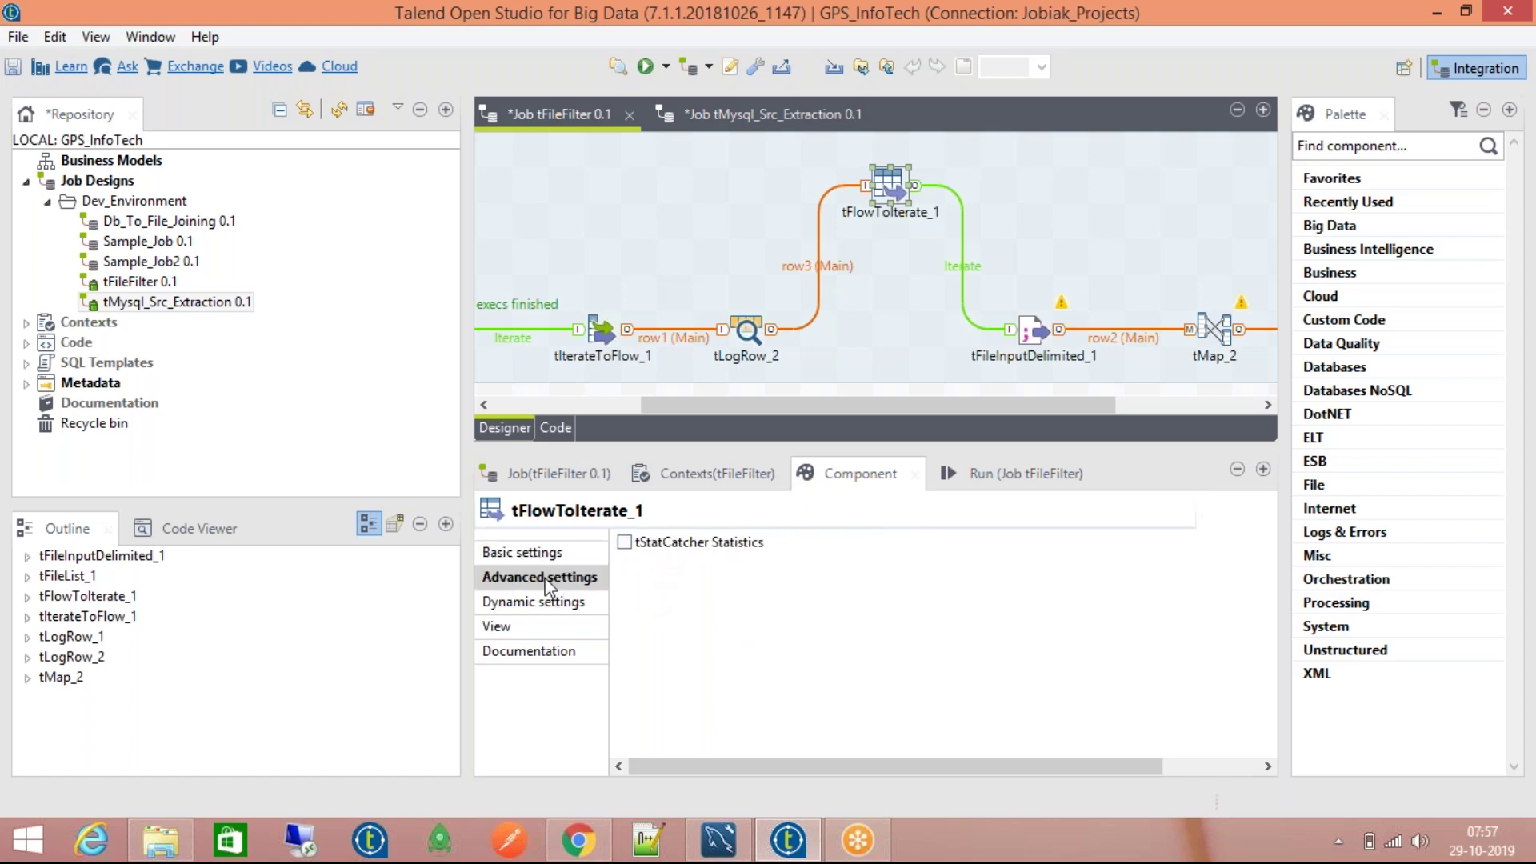
{"action": "left_click", "coordinate": [556, 561]}
{"action": "left_click", "coordinate": [560, 577]}
{"action": "left_click", "coordinate": [632, 545]}
{"action": "left_click", "coordinate": [552, 552]}
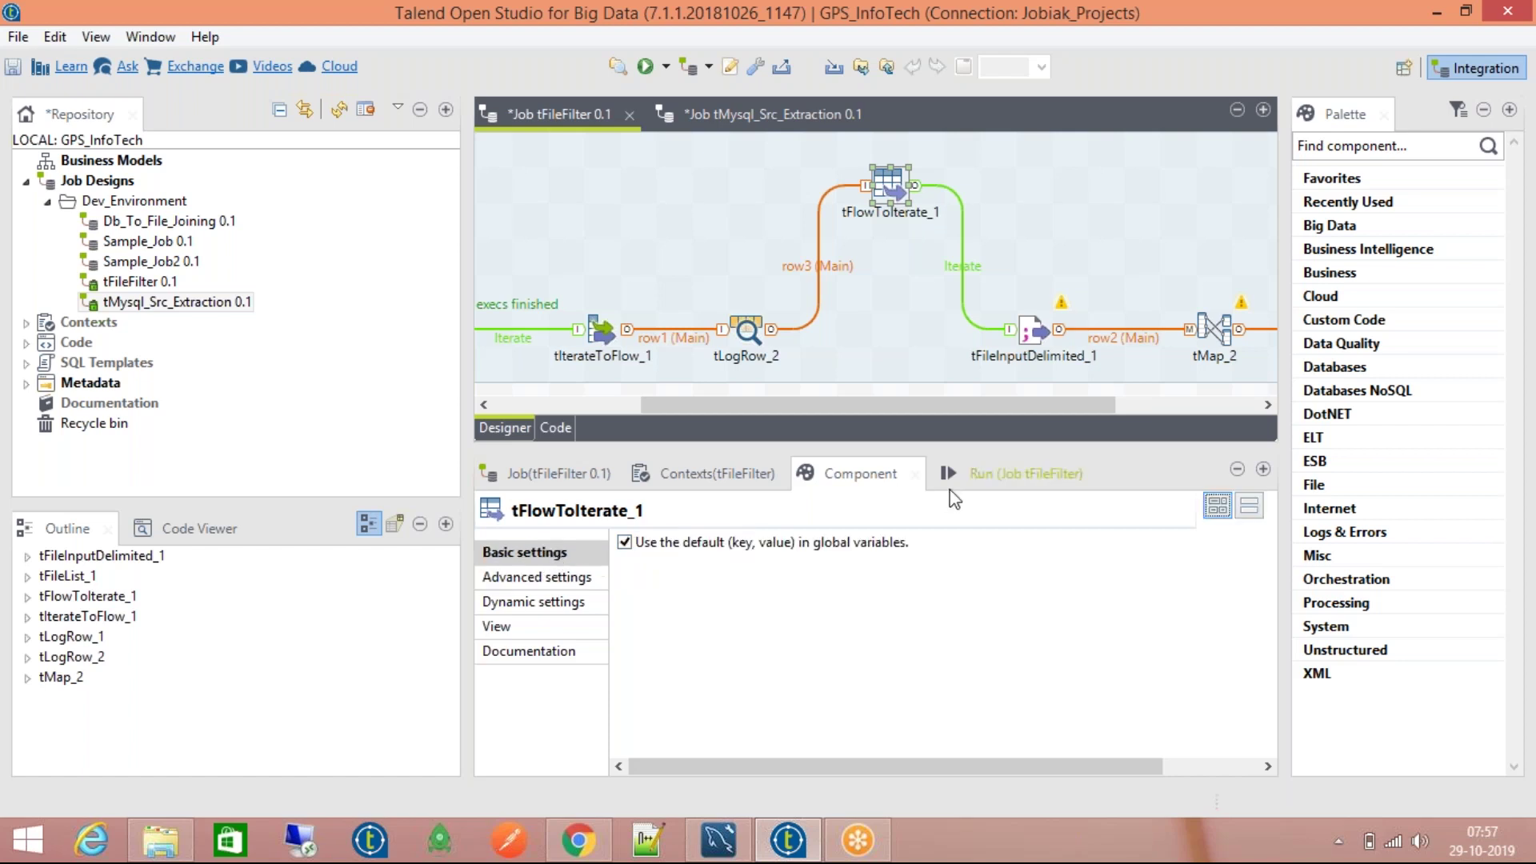
Step: Save the tFileFilter job
{"action": "left_click", "coordinate": [955, 476]}
{"action": "left_click", "coordinate": [684, 566]}
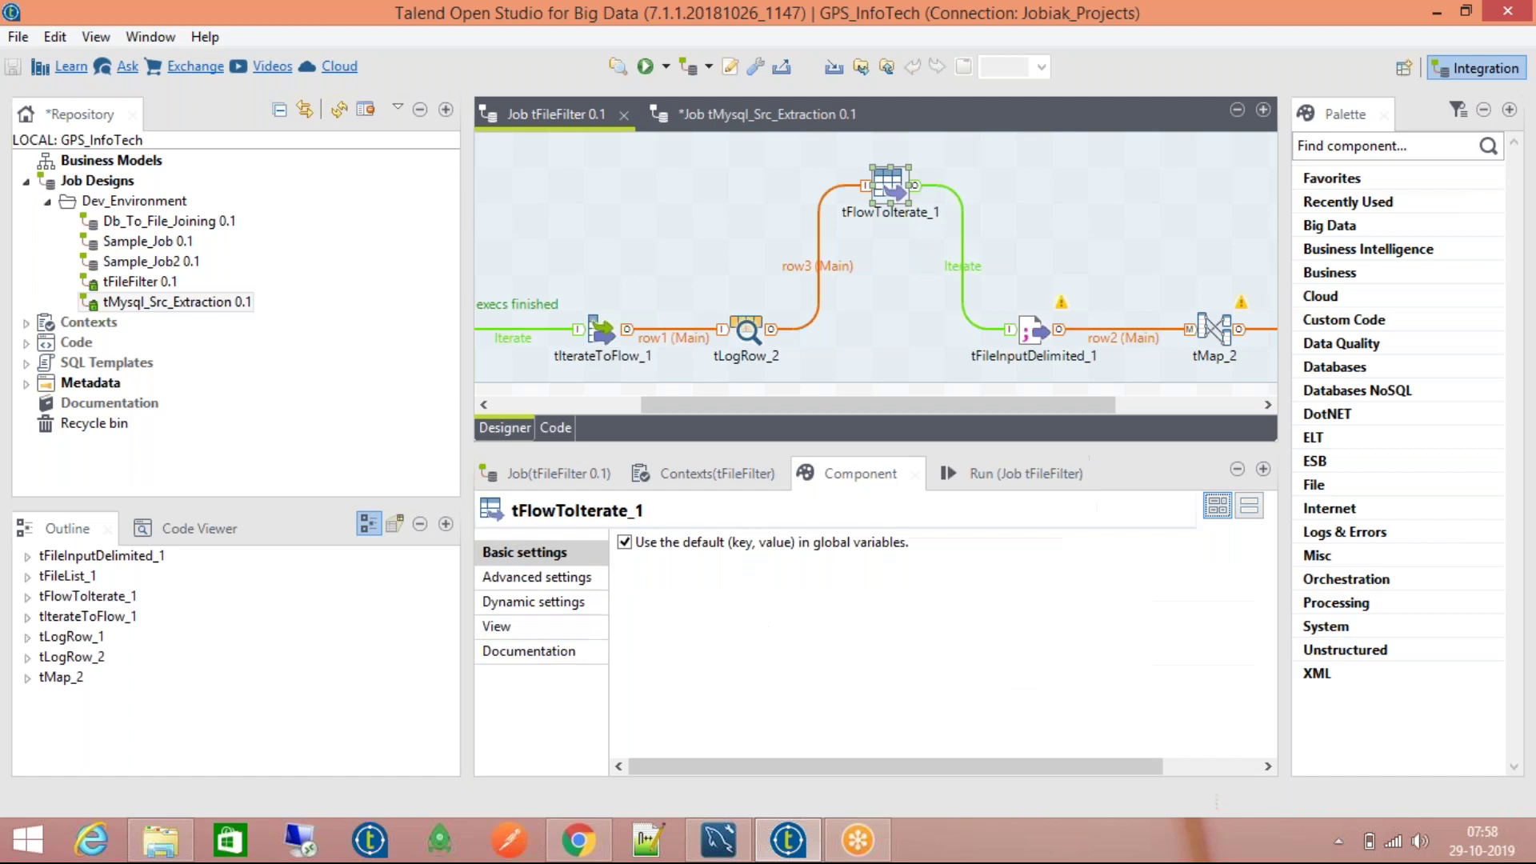
{"action": "left_click", "coordinate": [906, 401]}
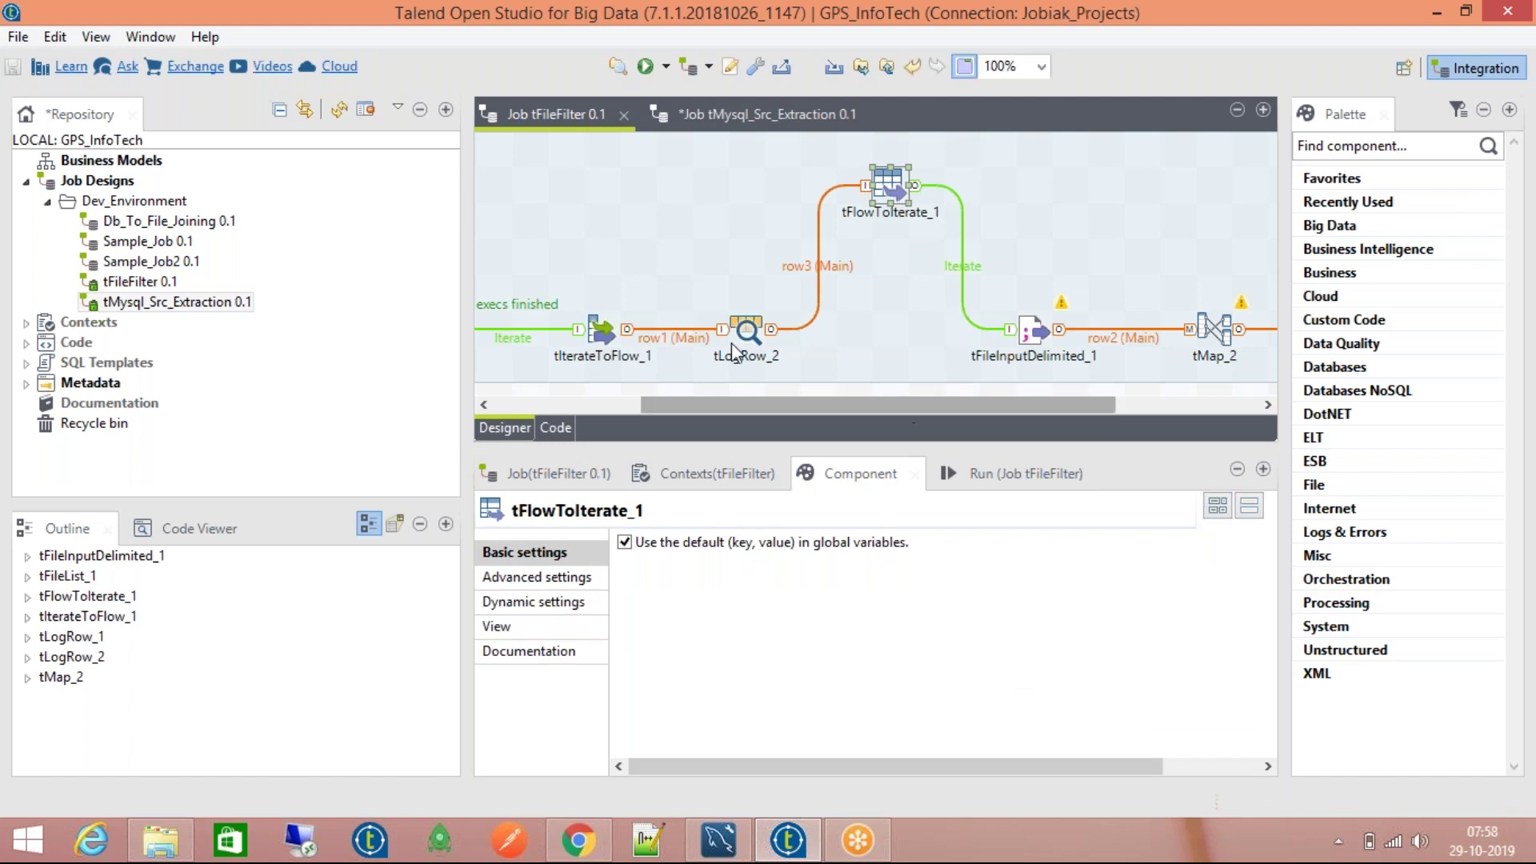
Step: Examine the schema of tLogRow_2 again, highlighting all output columns from FileName to FileExtension
{"action": "left_click", "coordinate": [752, 333]}
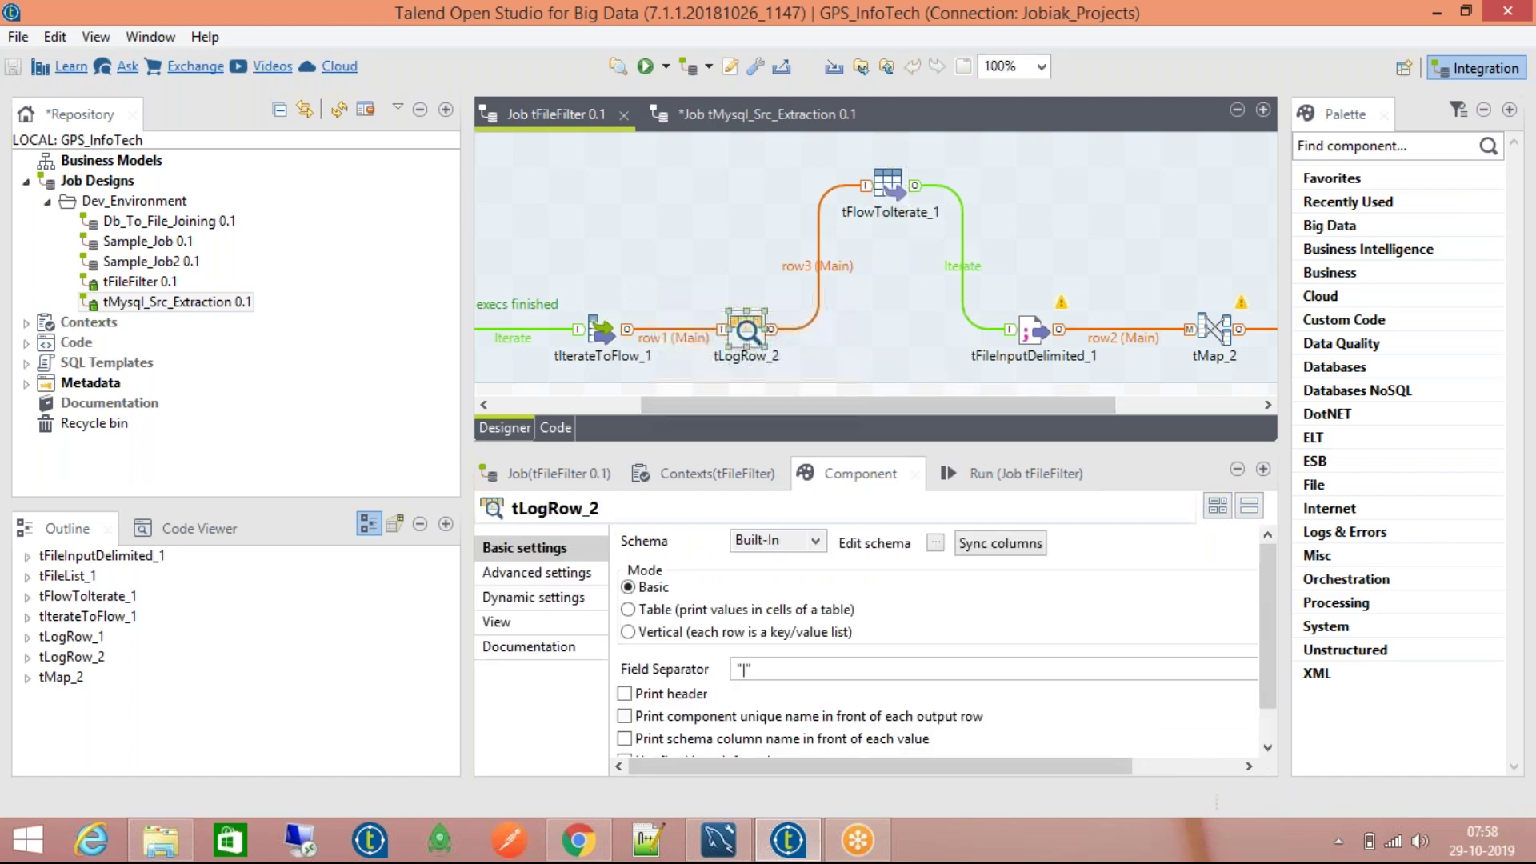
{"action": "left_click", "coordinate": [936, 543]}
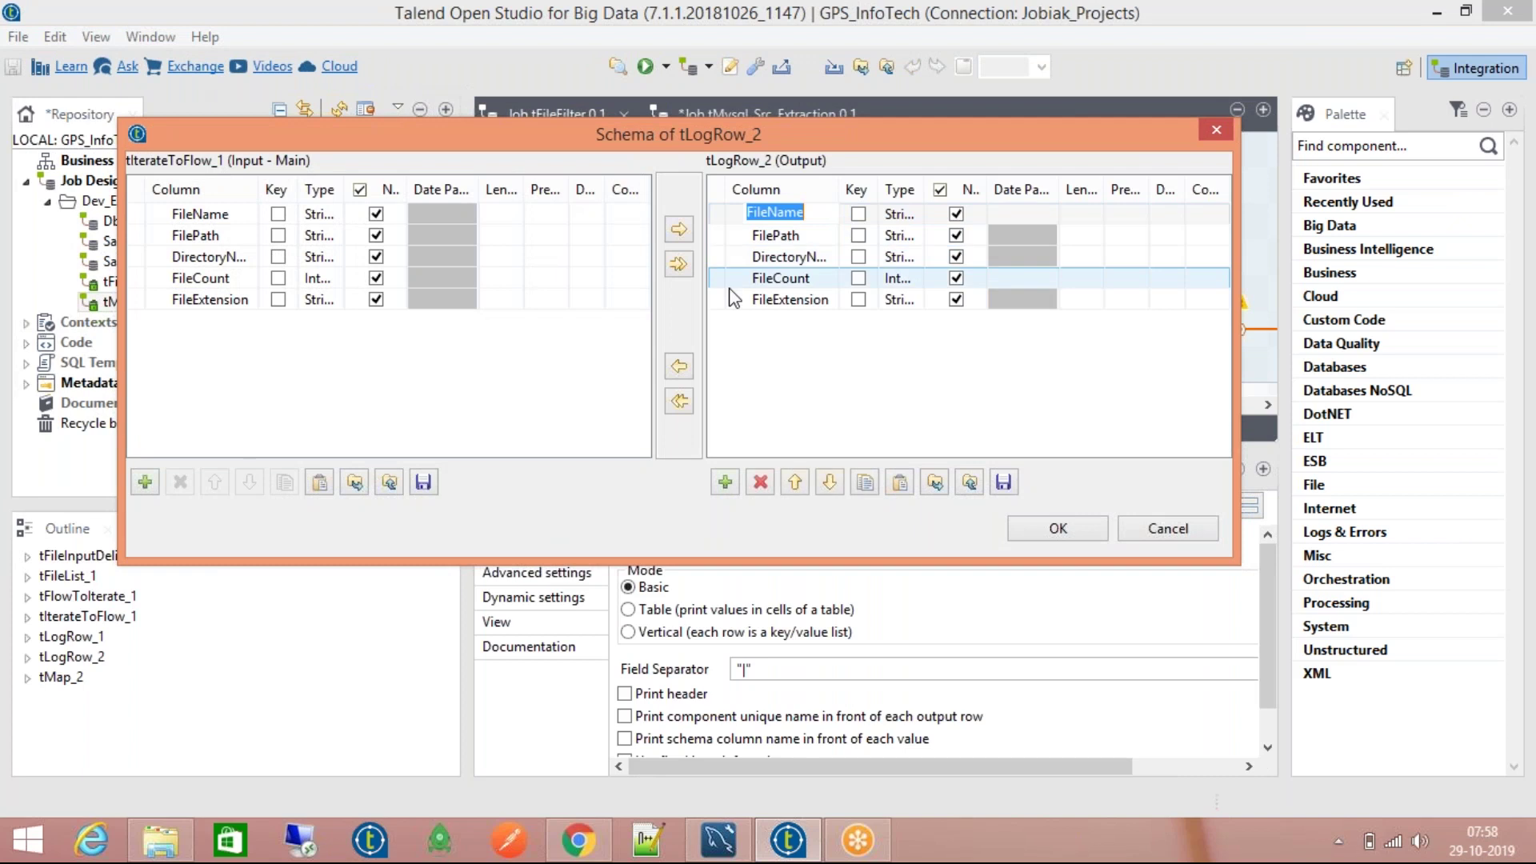
{"action": "left_click", "coordinate": [792, 299], "text": "shift"}
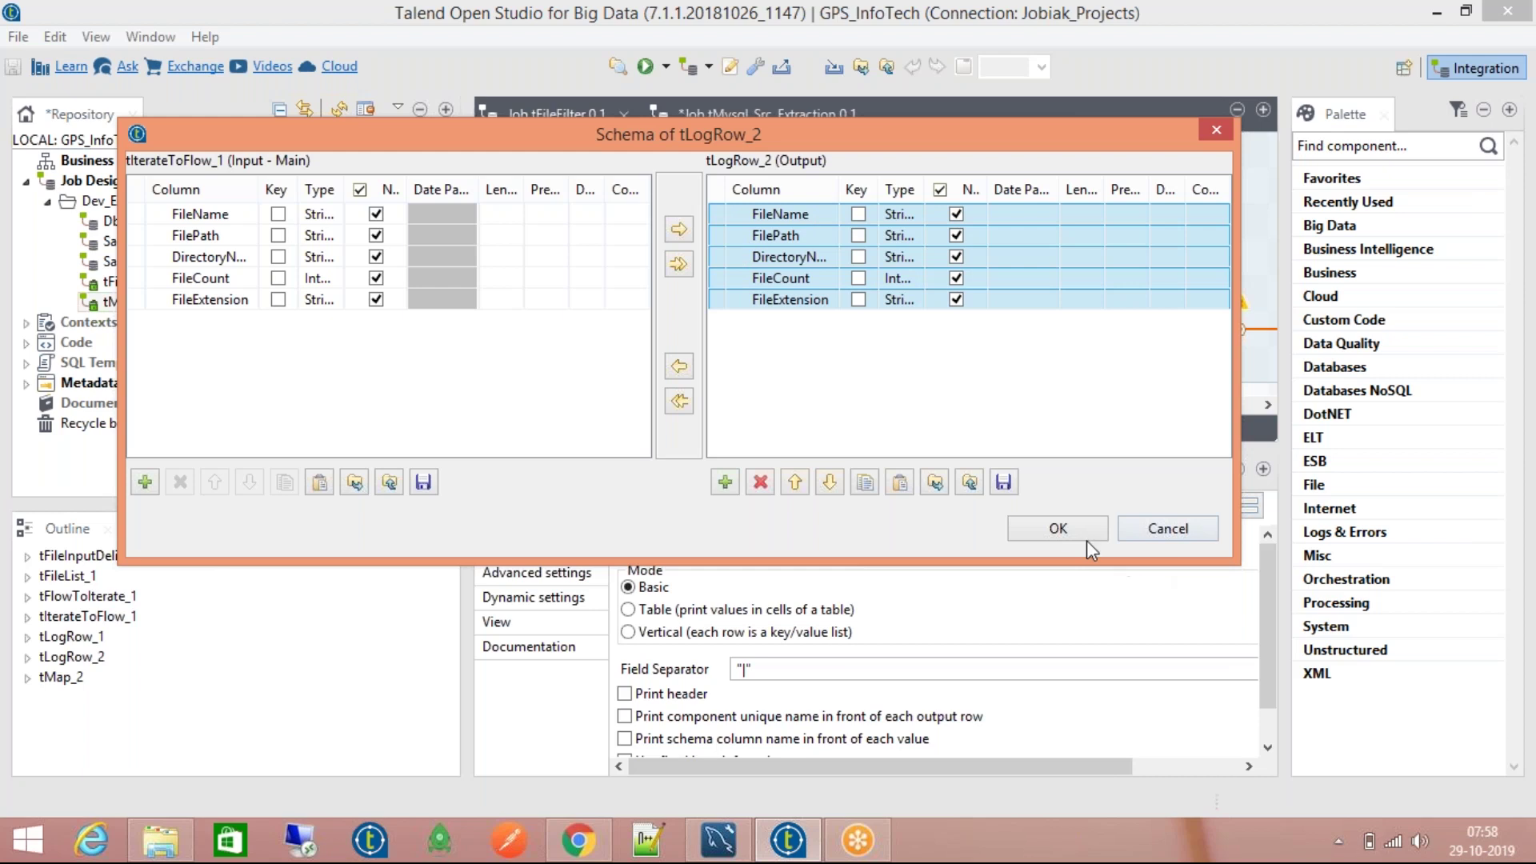
{"action": "left_click", "coordinate": [1064, 529]}
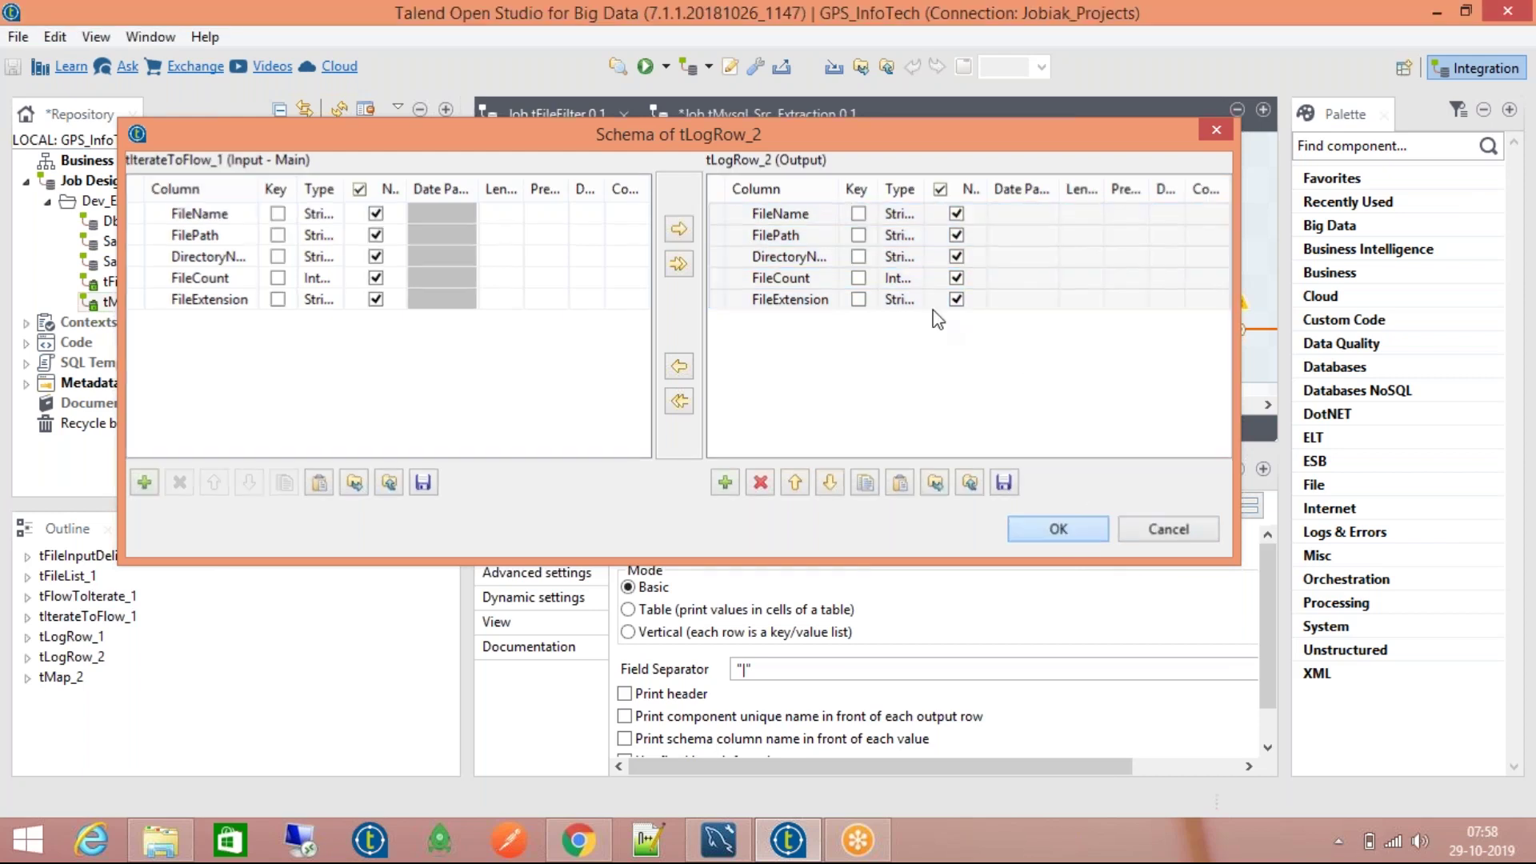
Step: Copy all Out1 columns in tMap_2, from actor_id to Collection, and paste them into the row2 input schema
{"action": "left_click", "coordinate": [1030, 330]}
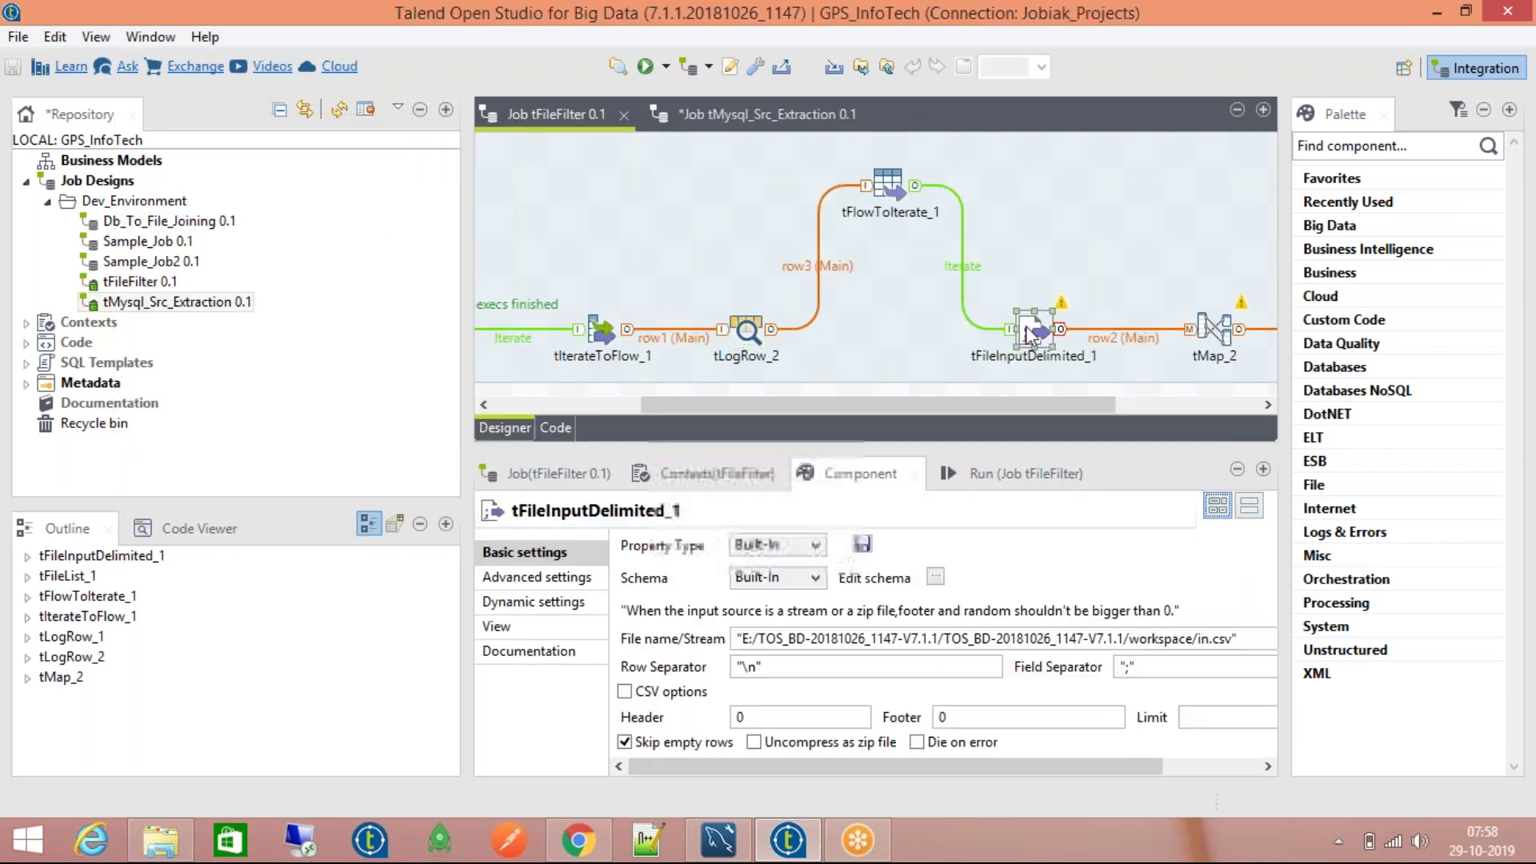
{"action": "left_click_drag", "start_coordinate": [1011, 407], "coordinate": [1173, 411]}
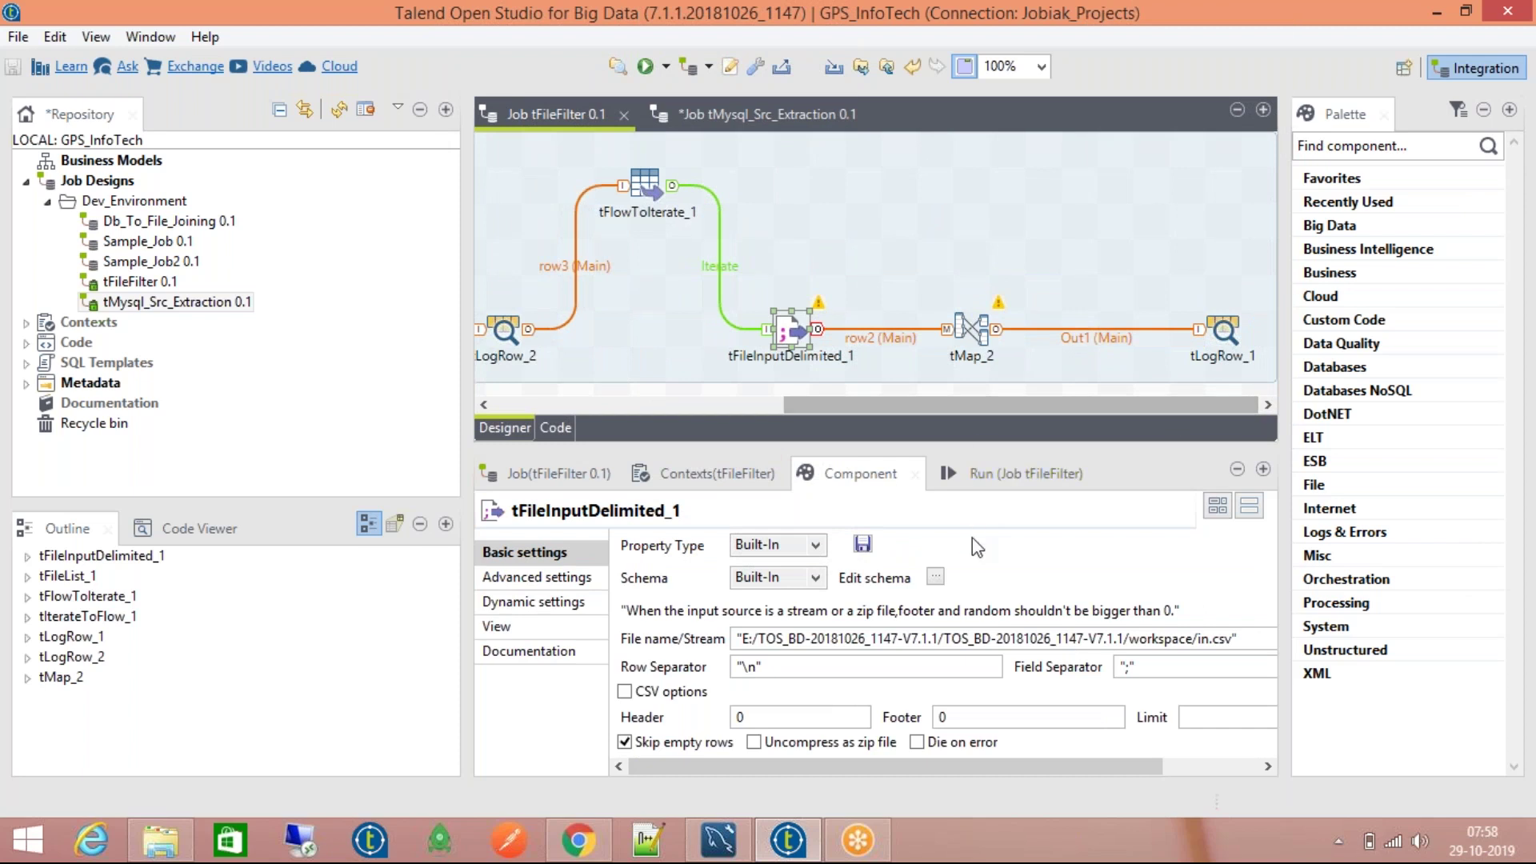
{"action": "double_click", "coordinate": [974, 331]}
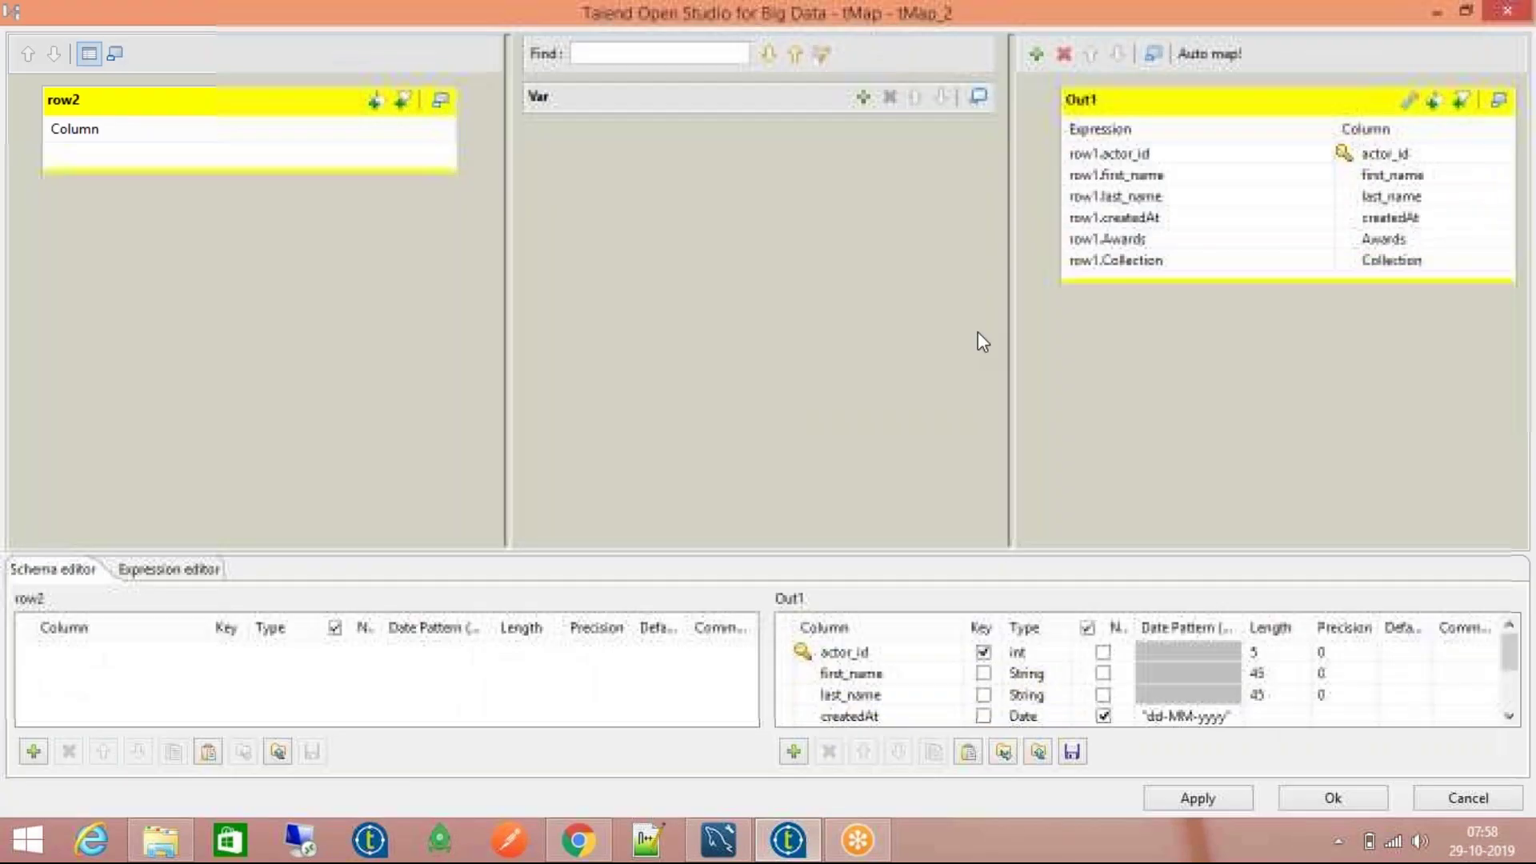
{"action": "left_click", "coordinate": [1398, 161]}
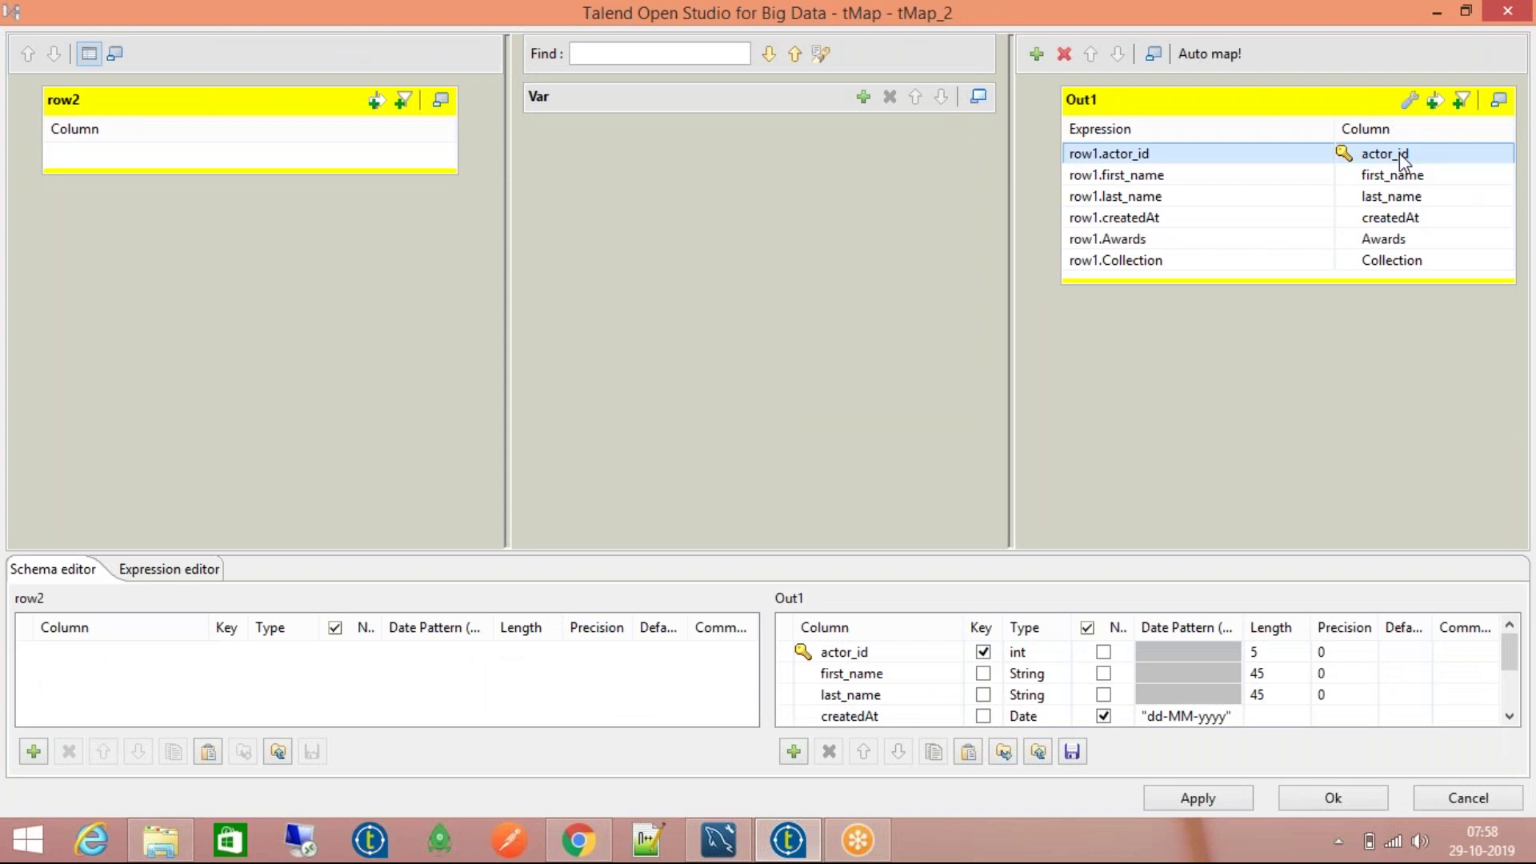
{"action": "left_click", "coordinate": [1454, 260], "text": "shift"}
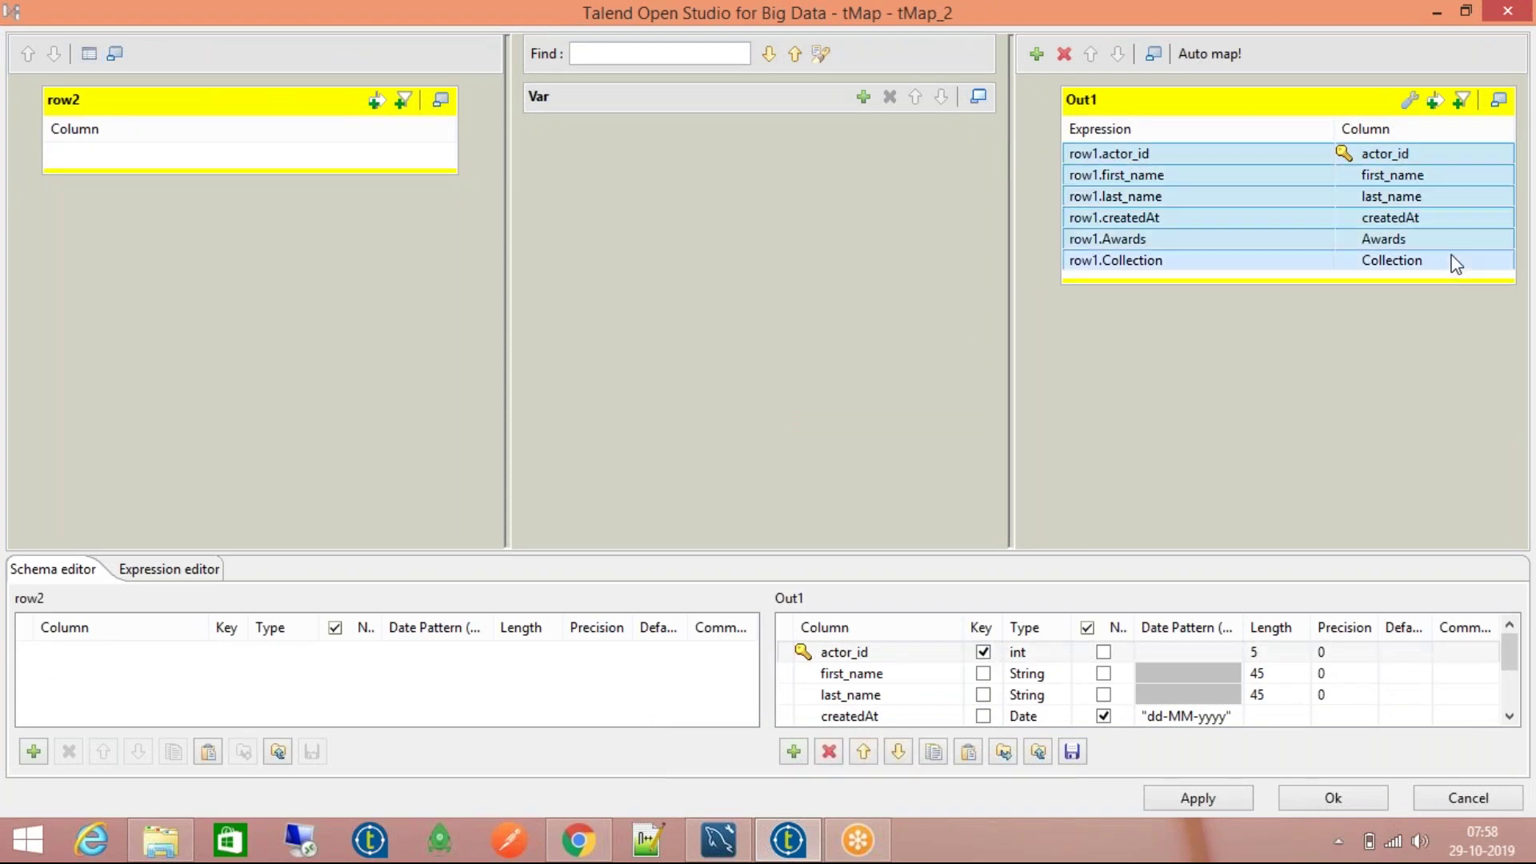
{"action": "left_click", "coordinate": [933, 751]}
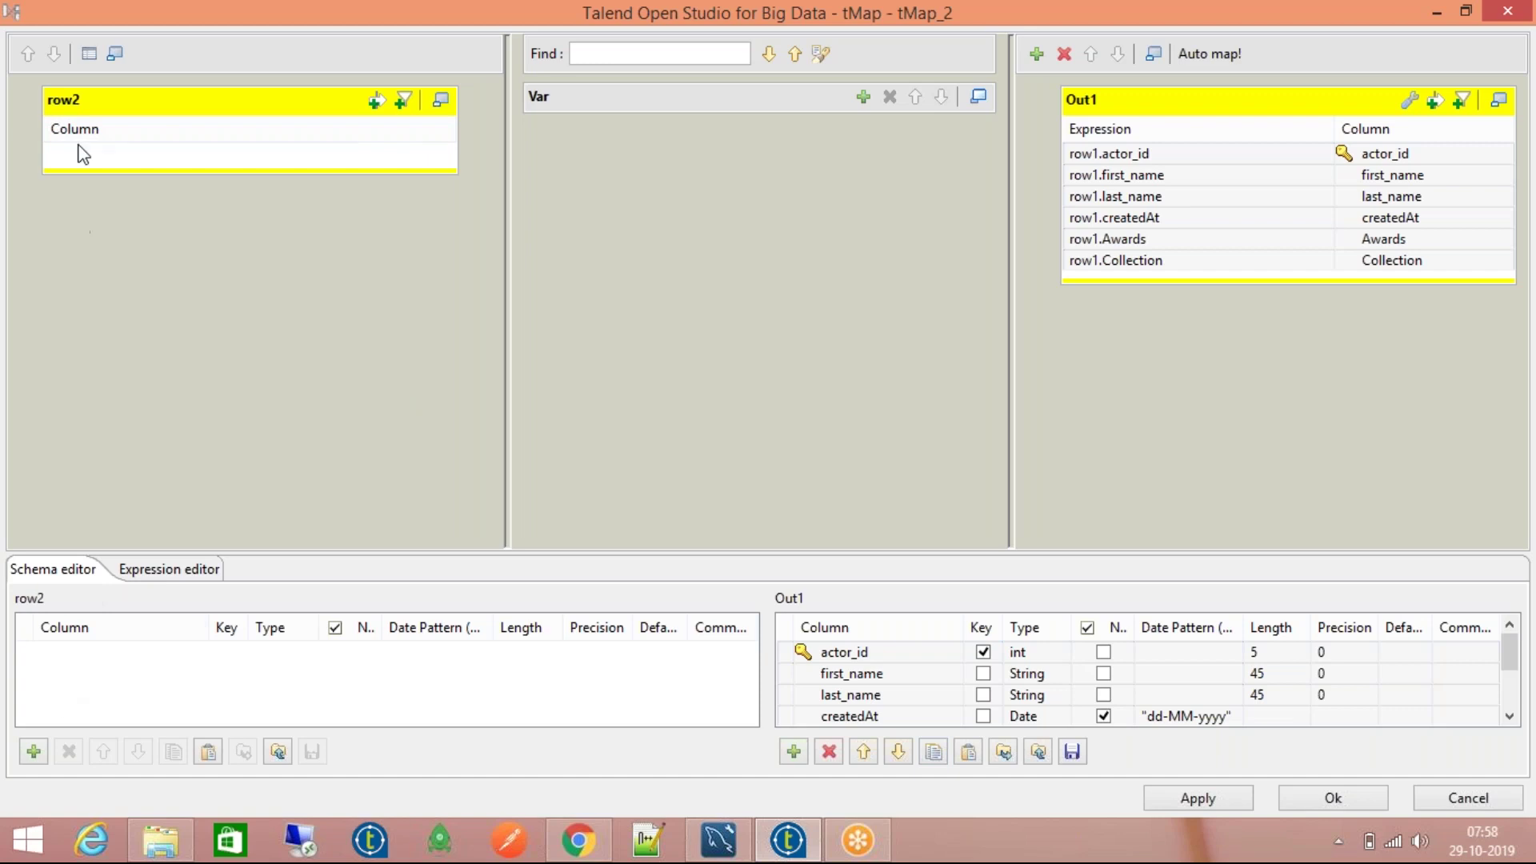
{"action": "left_click", "coordinate": [207, 752]}
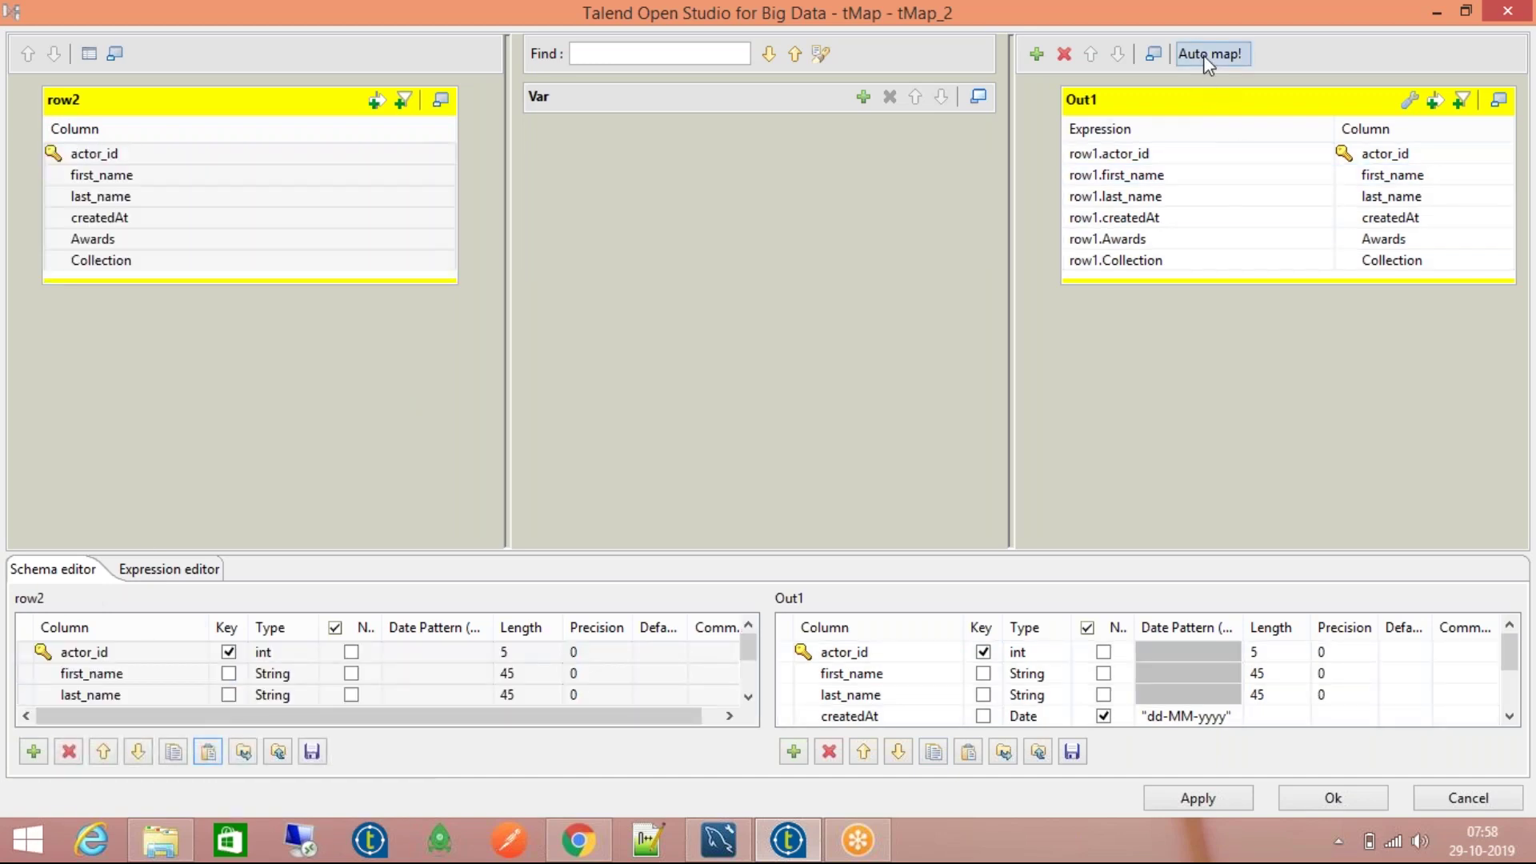
Step: Clear the outdated row1 expressions in Out1, then auto-map the row2 columns to the output and accept the mapping
{"action": "left_click", "coordinate": [1194, 152]}
{"action": "key", "text": "Delete"}
{"action": "left_click", "coordinate": [1195, 174]}
{"action": "key", "text": "Delete"}
{"action": "left_click", "coordinate": [1196, 196]}
{"action": "key", "text": "Delete"}
{"action": "left_click", "coordinate": [1202, 238]}
{"action": "key", "text": "Delete"}
{"action": "left_click", "coordinate": [1205, 256]}
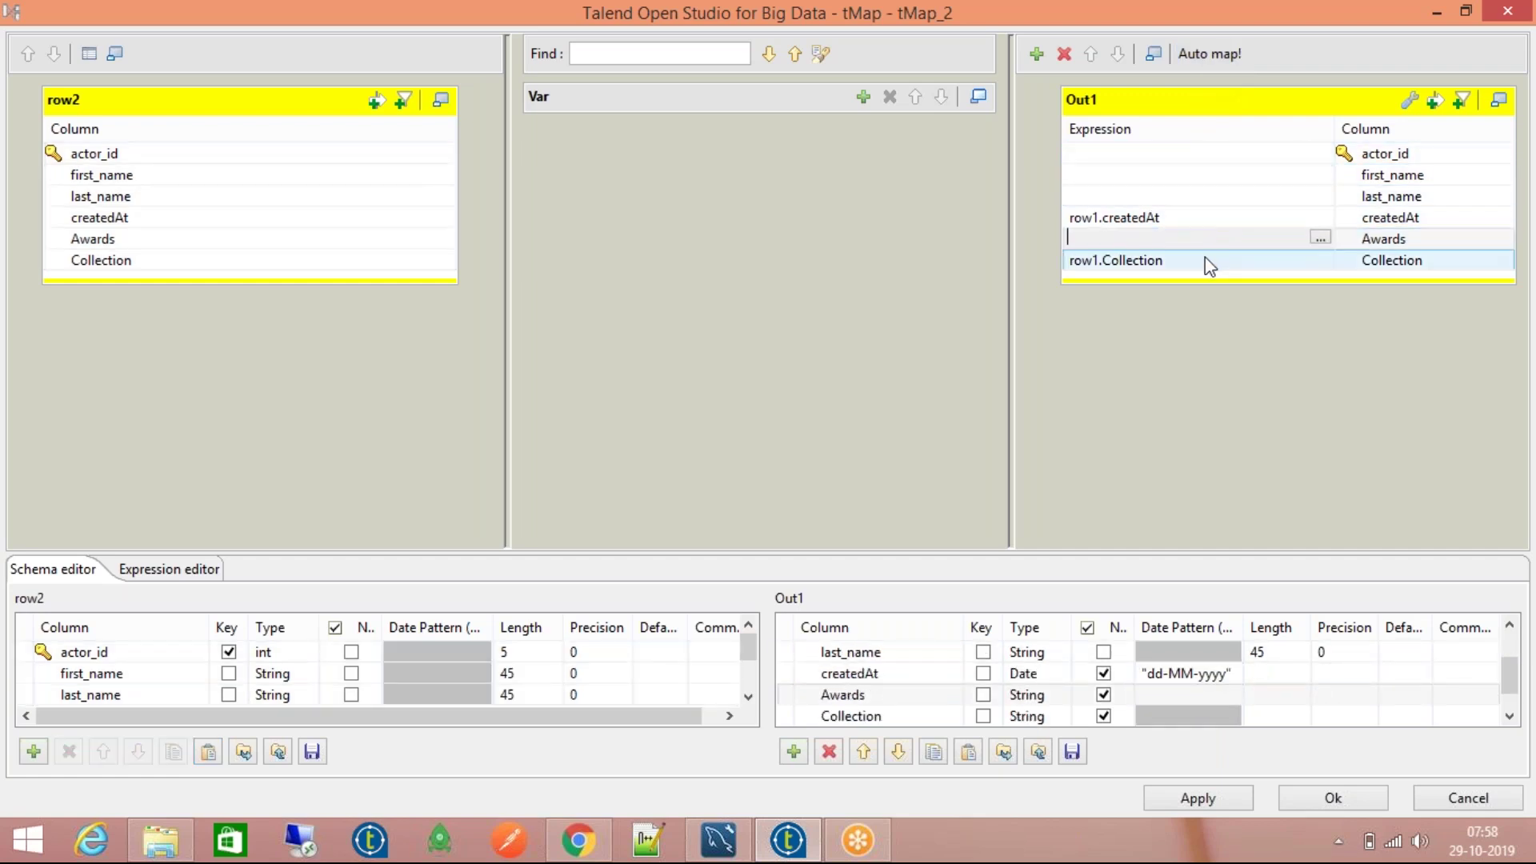
{"action": "key", "text": "Delete"}
{"action": "left_click", "coordinate": [1200, 217]}
{"action": "key", "text": "Delete"}
{"action": "left_click", "coordinate": [1206, 54]}
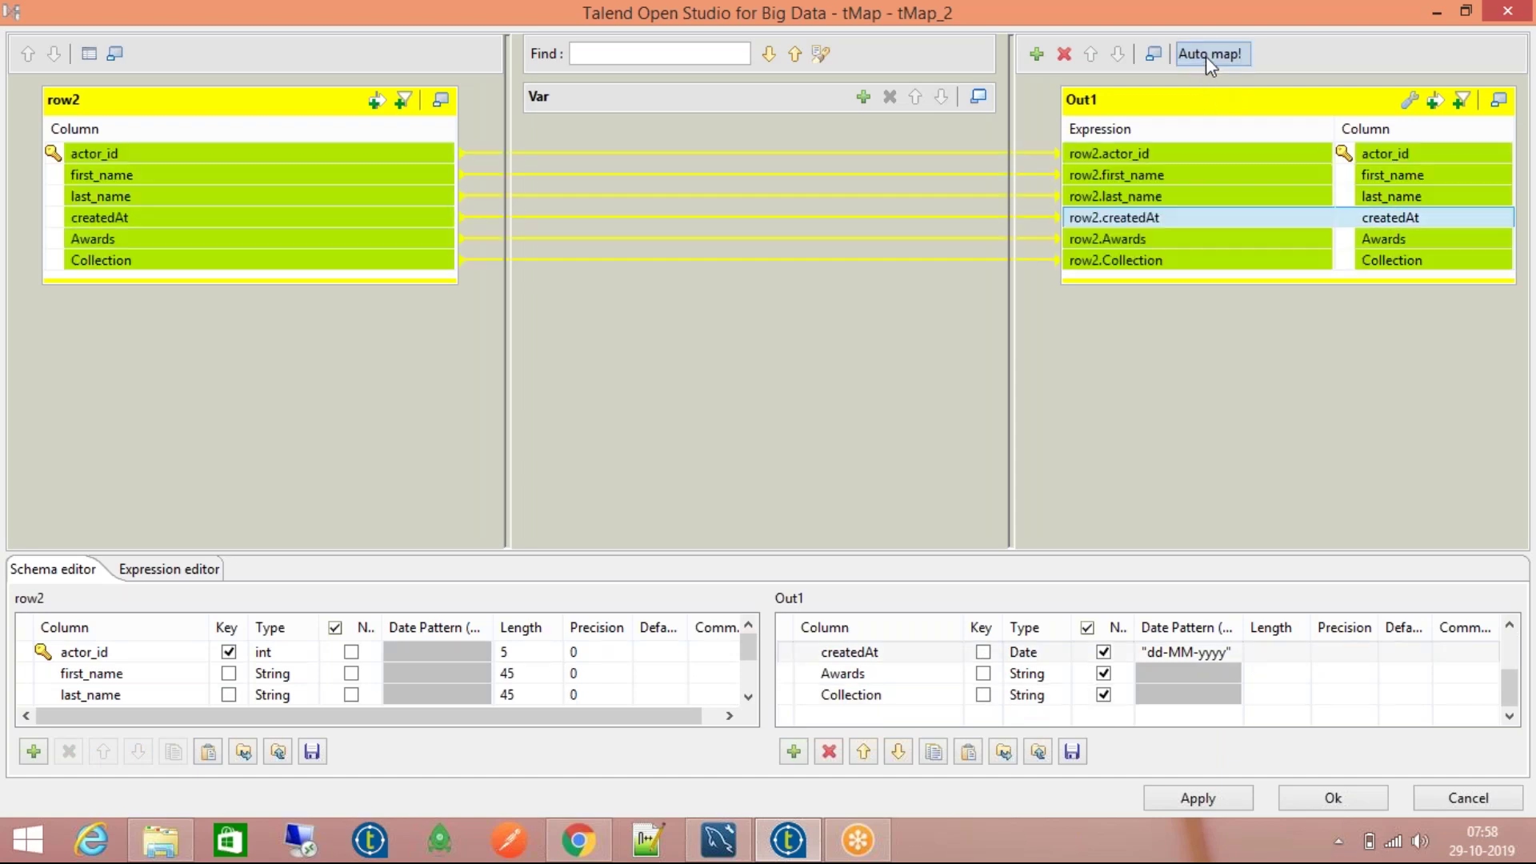
{"action": "left_click", "coordinate": [1370, 798]}
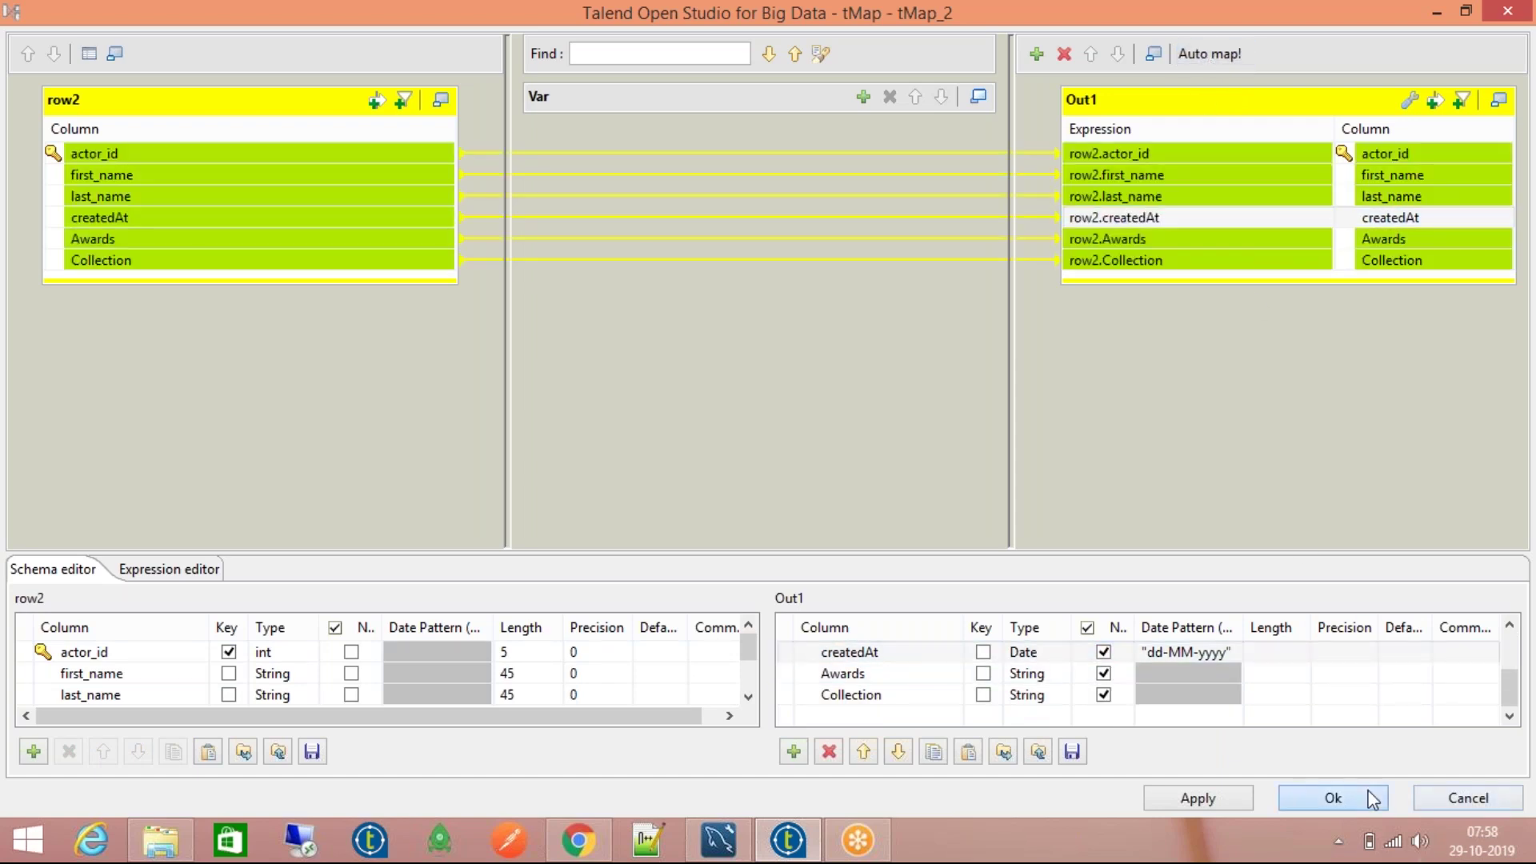
Step: Set the field separator of tFileInputDelimited_1 to "||||" and save the job
{"action": "left_click", "coordinate": [790, 329]}
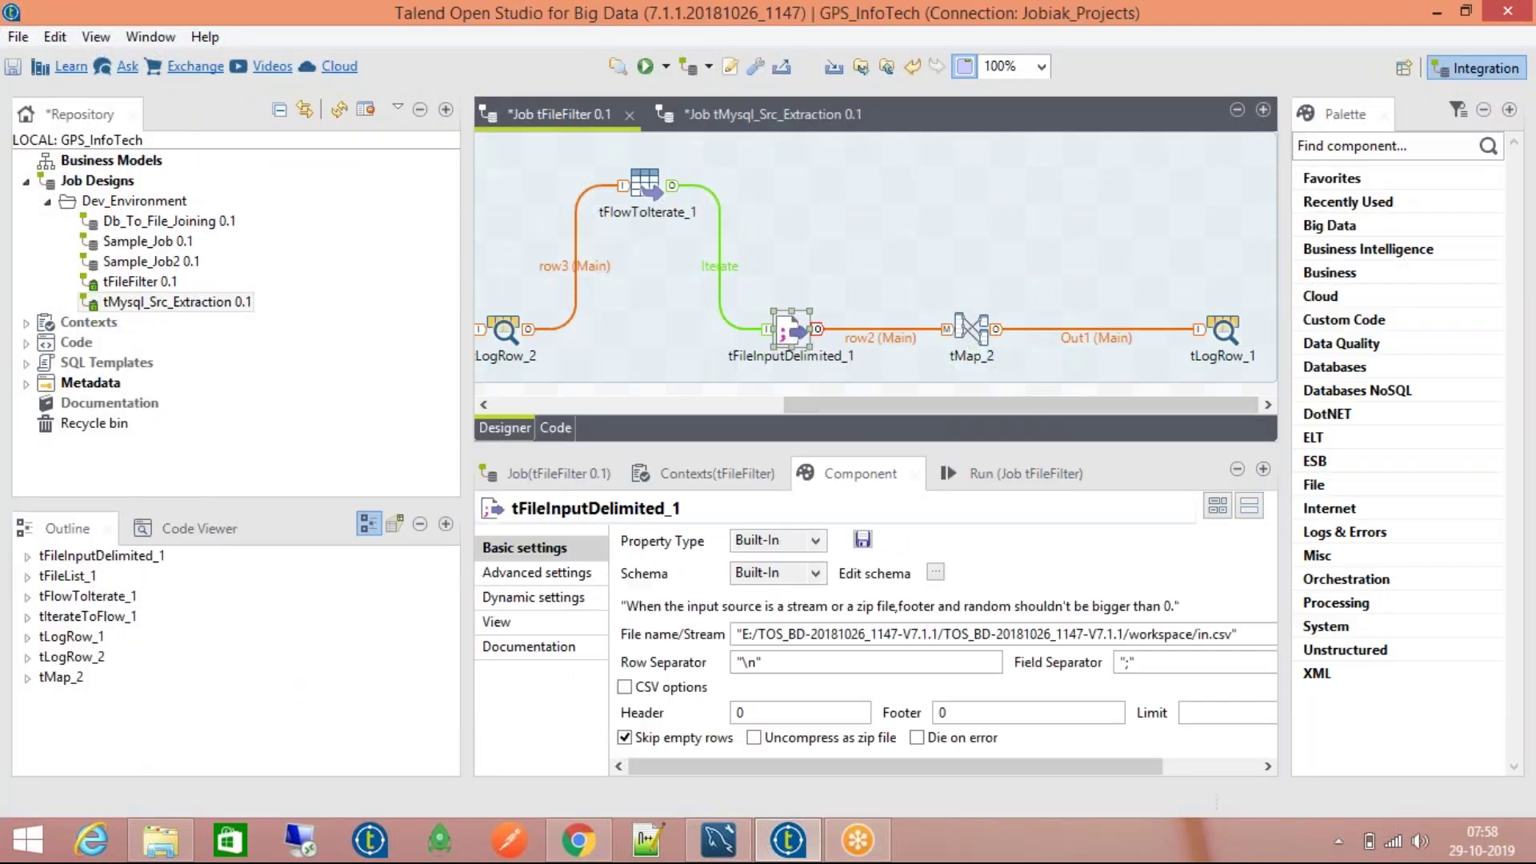
{"action": "left_click_drag", "start_coordinate": [1093, 766], "coordinate": [1029, 763]}
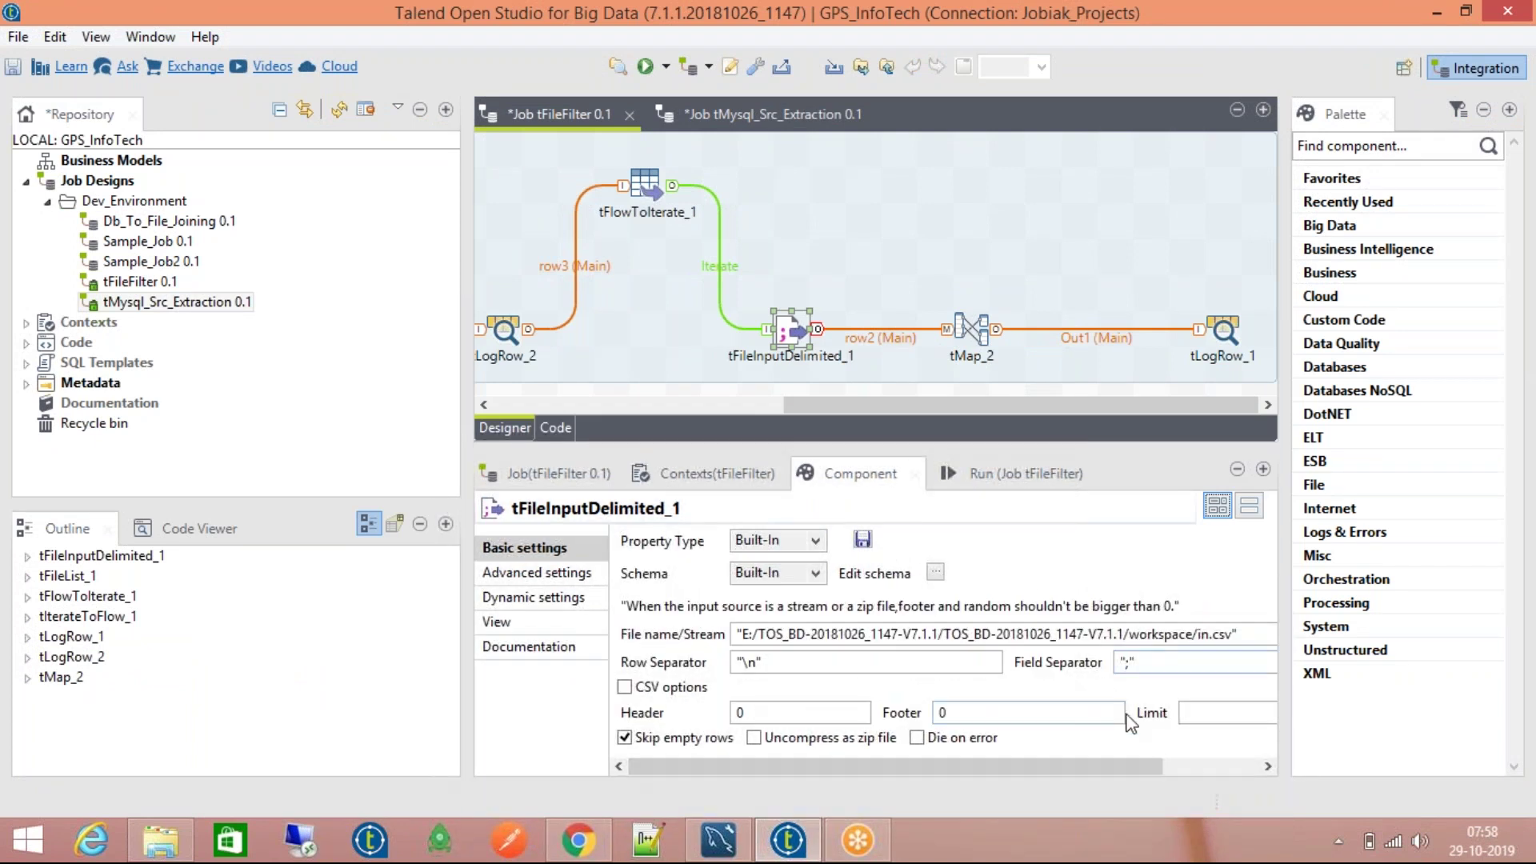
{"action": "left_click", "coordinate": [1129, 662]}
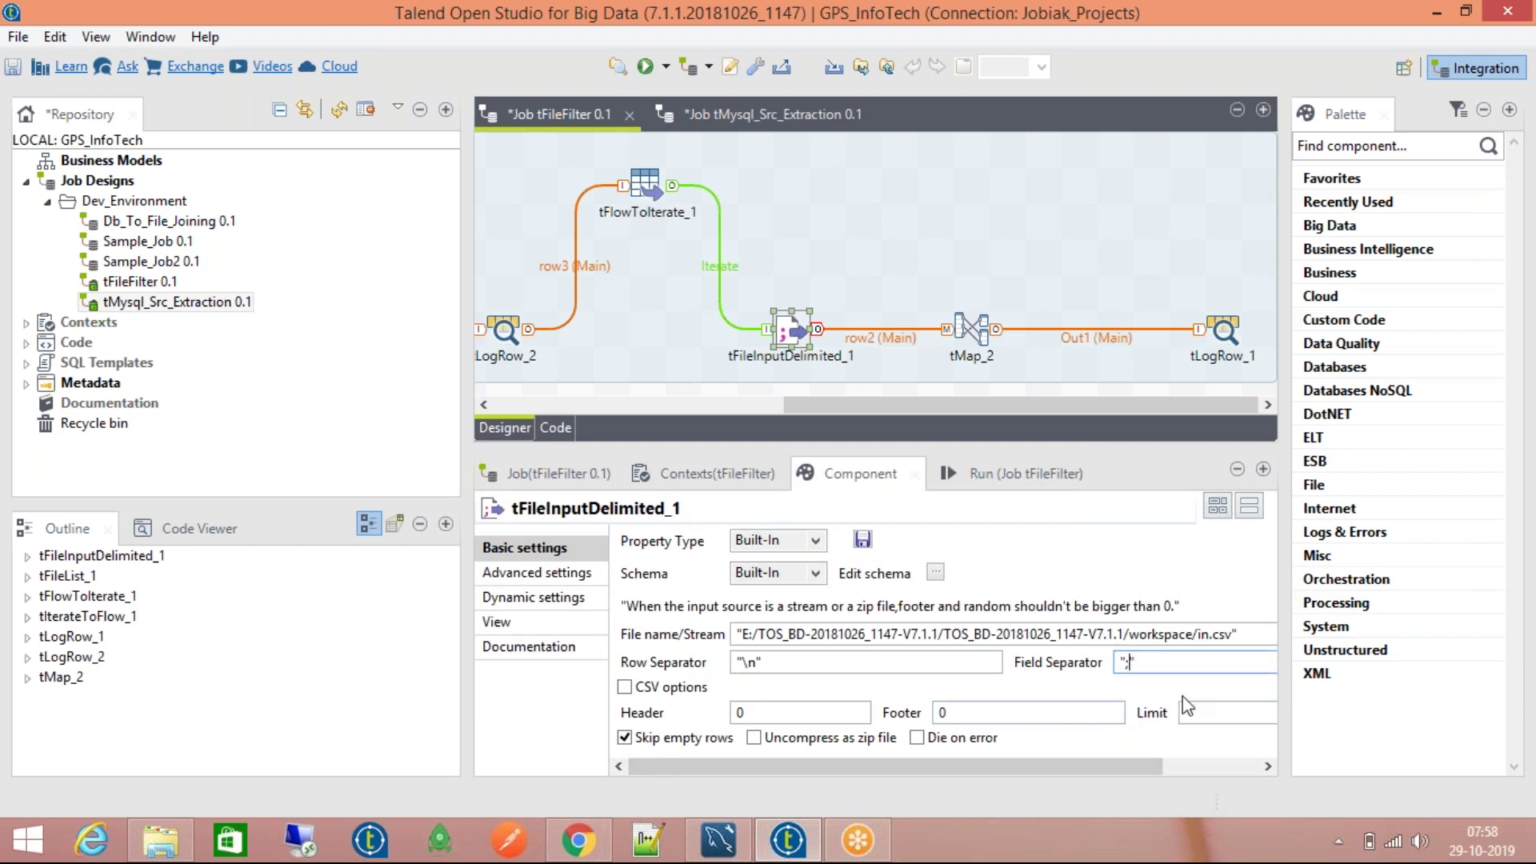
{"action": "type", "text": "||||"}
{"action": "key", "text": "ctrl+s"}
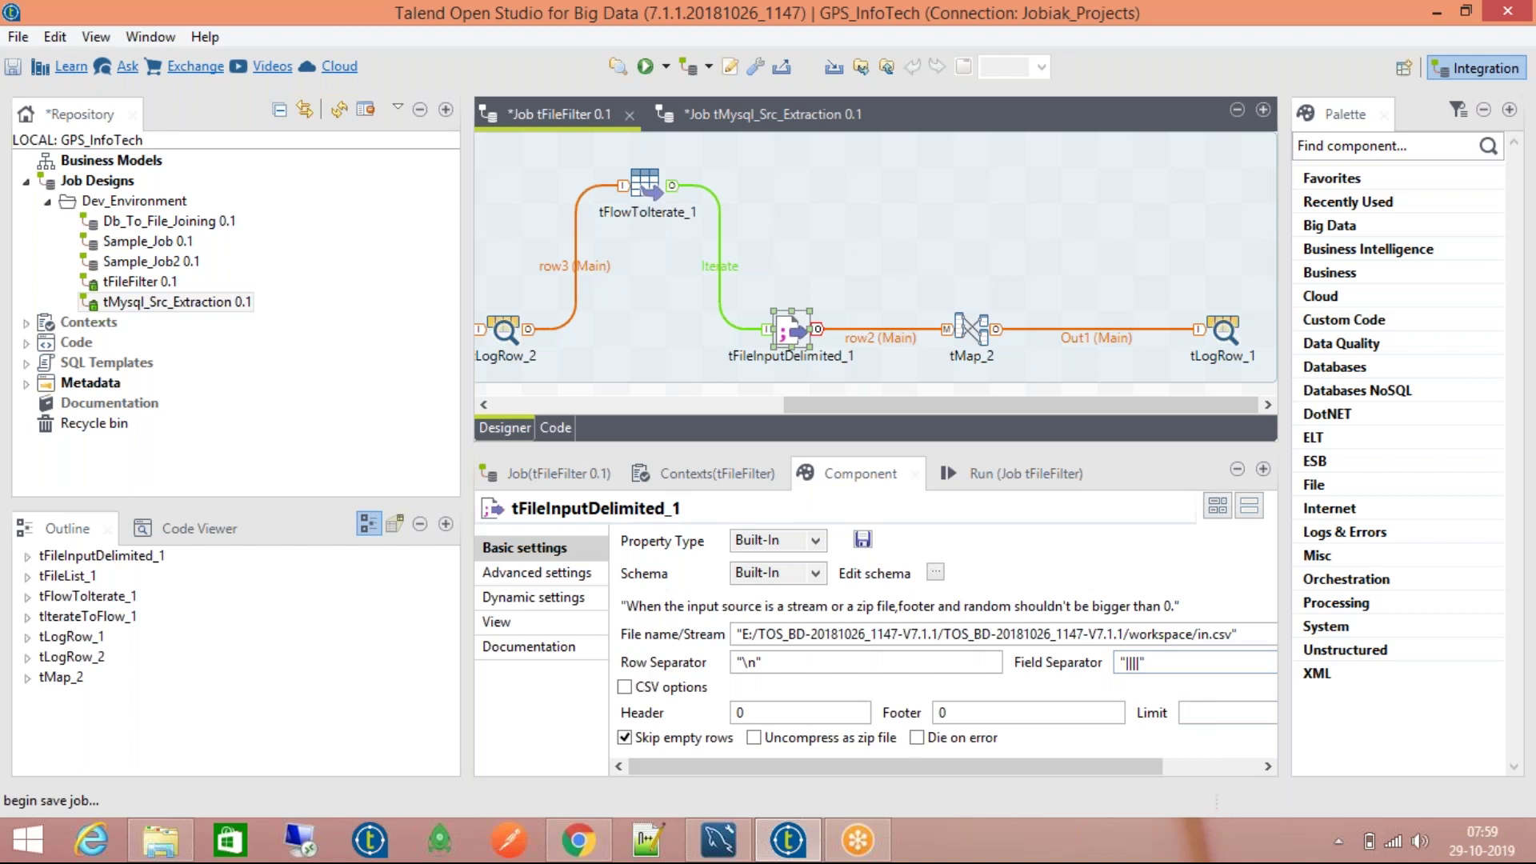
Step: Set the Header value of tFileInputDelimited_1 to 1
{"action": "double_click", "coordinate": [813, 712]}
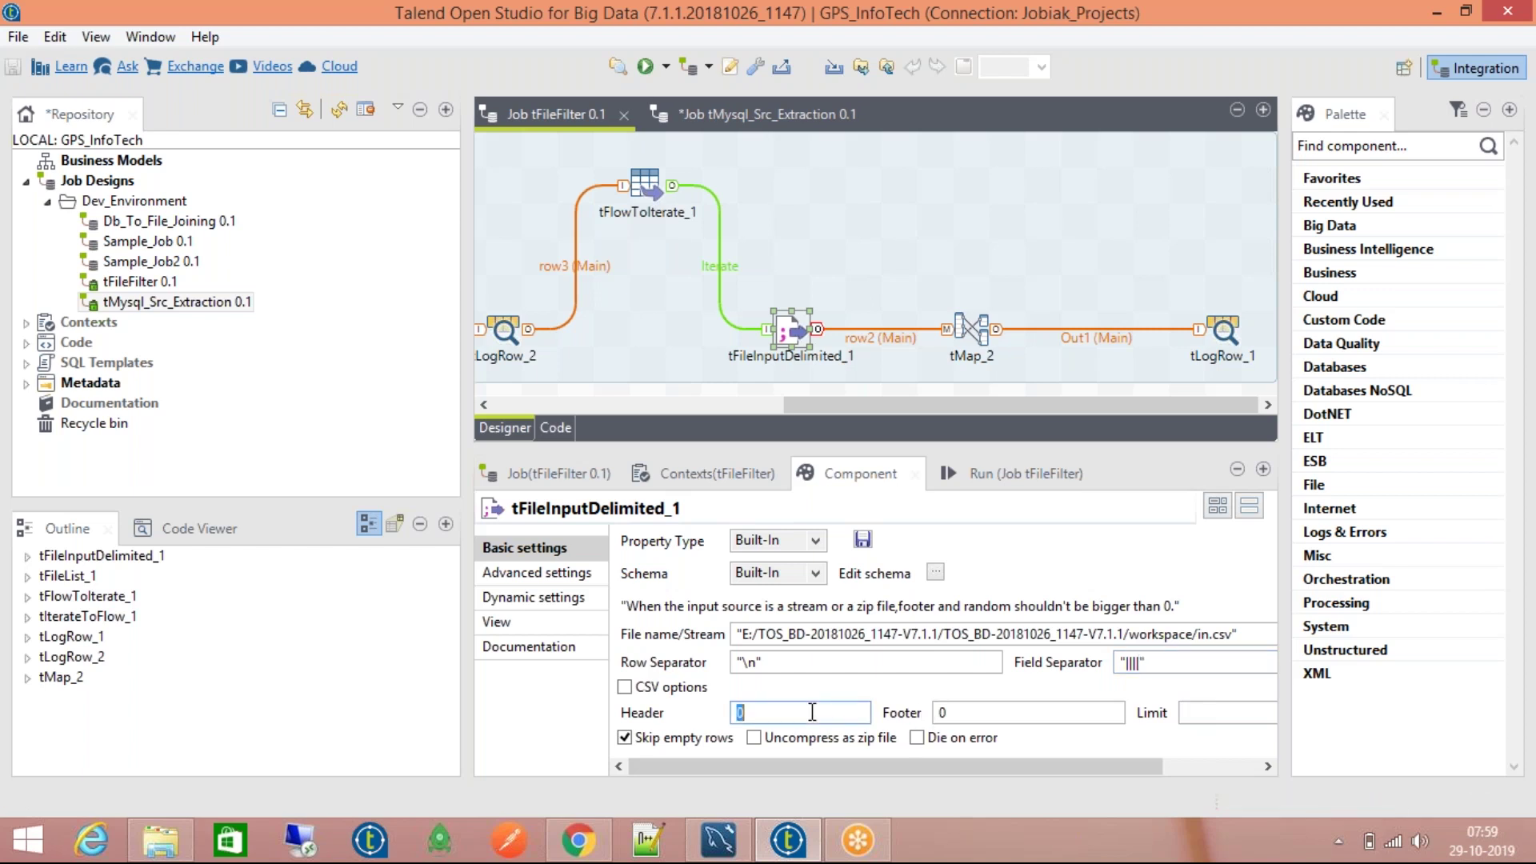
{"action": "type", "text": "1"}
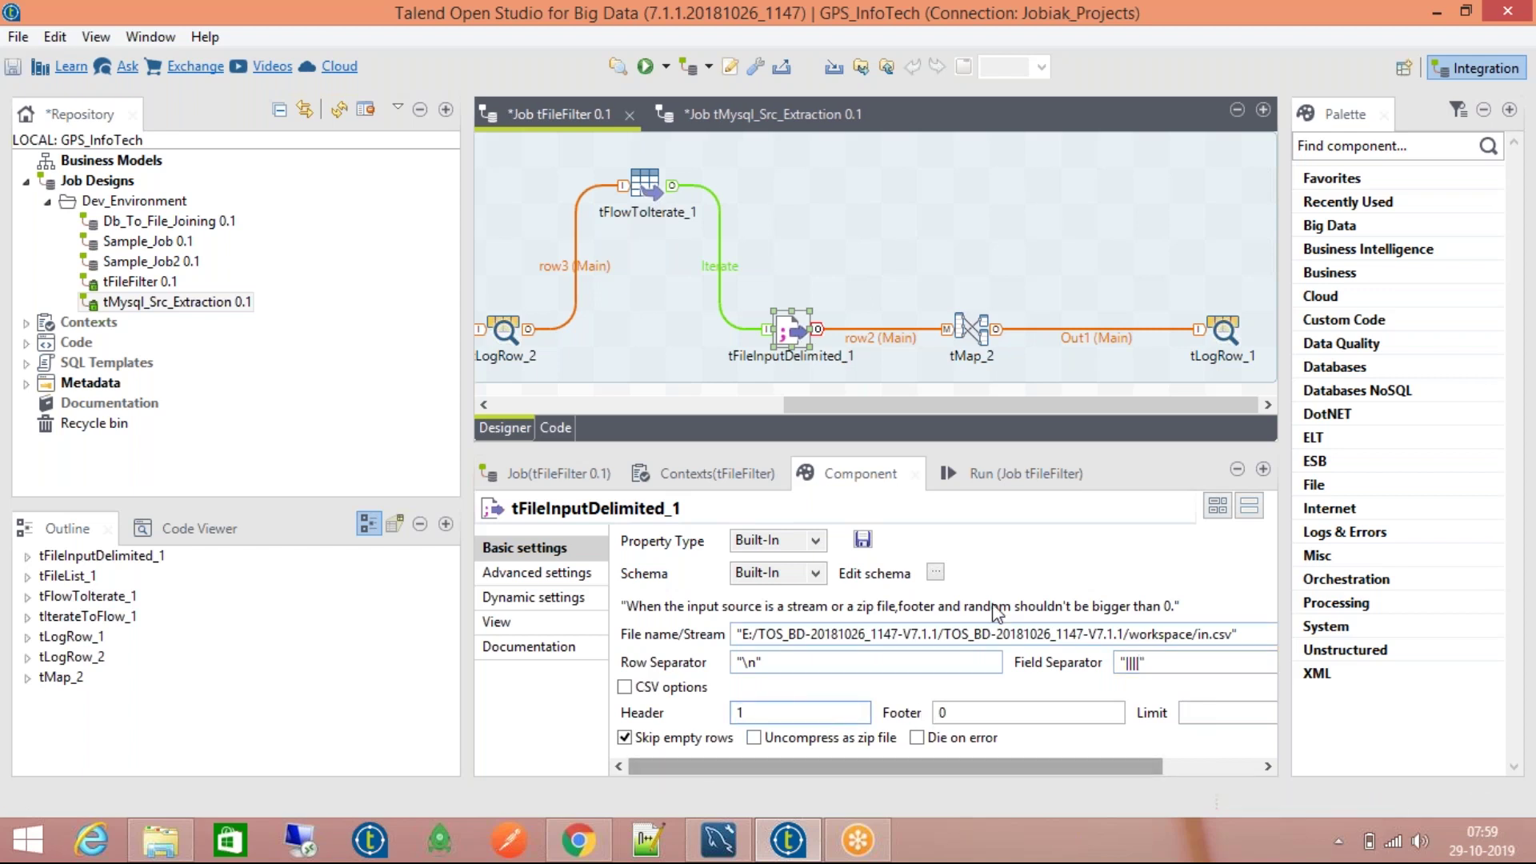
{"action": "left_click", "coordinate": [936, 573]}
{"action": "mouse_move", "coordinate": [1006, 765]}
{"action": "left_mouse_down"}
{"action": "mouse_move", "coordinate": [1034, 766]}
{"action": "mouse_move", "coordinate": [996, 766]}
{"action": "left_mouse_up"}
Step: Replace the hard-coded file name of tFileInputDelimited_1 with the global variable tFlowToIterate_1.FilePath
{"action": "left_click", "coordinate": [1247, 634]}
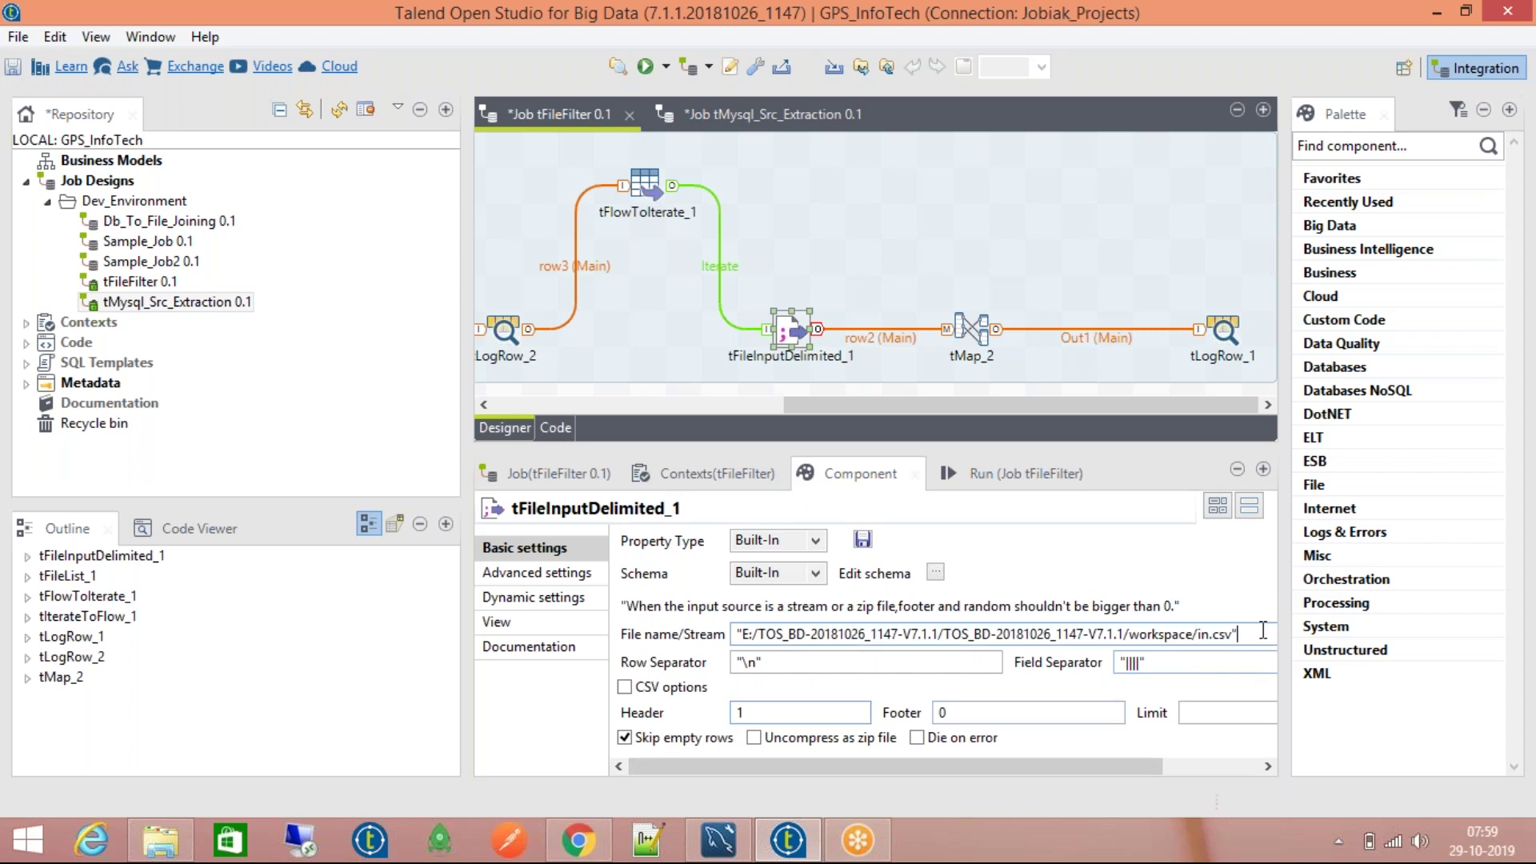
{"action": "key", "text": "ctrl+a"}
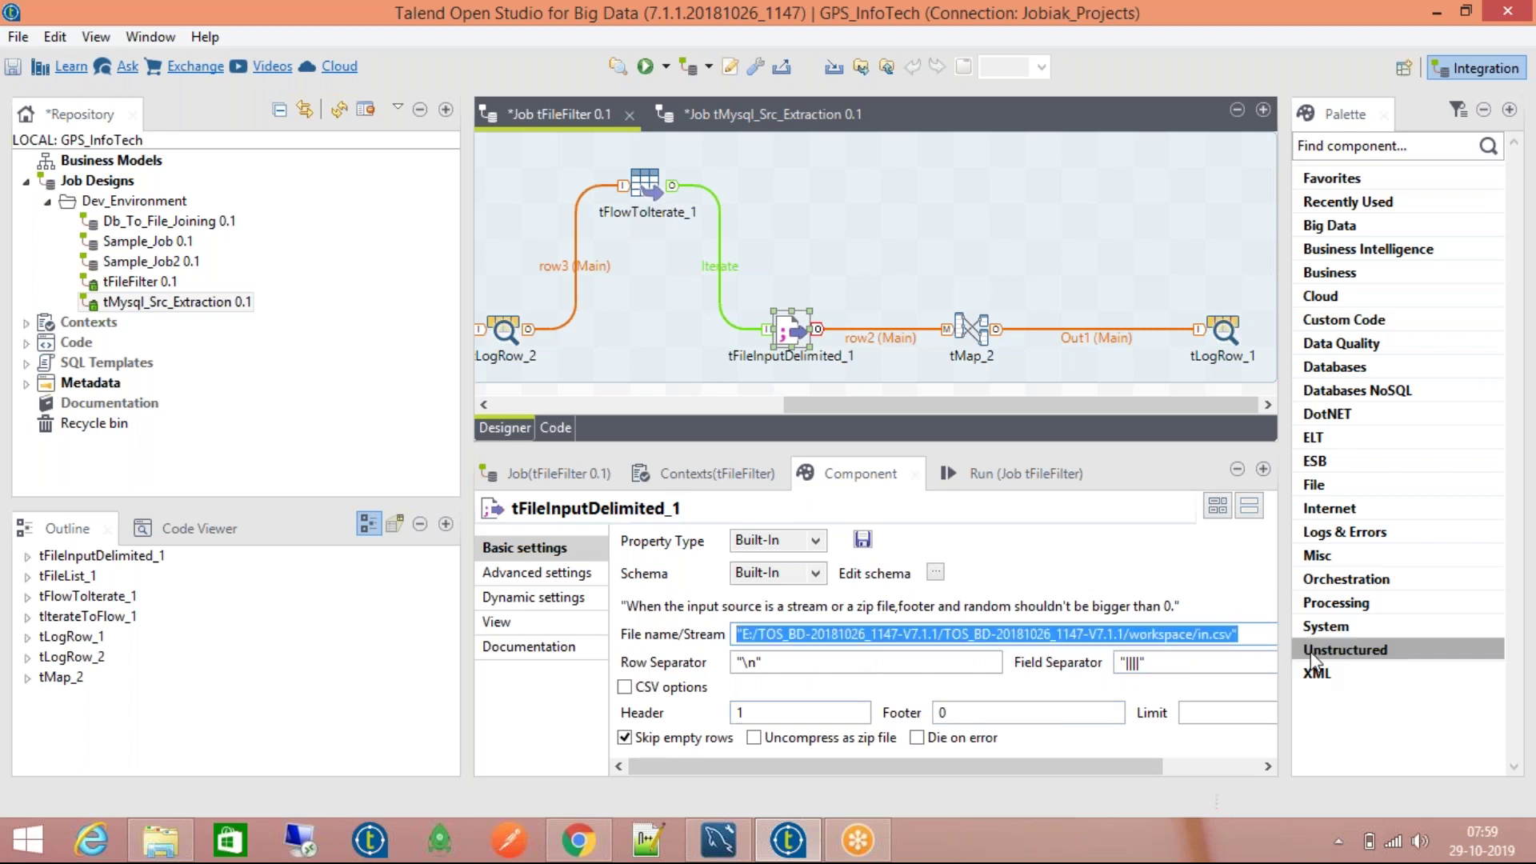
{"action": "key", "text": "BackSpace"}
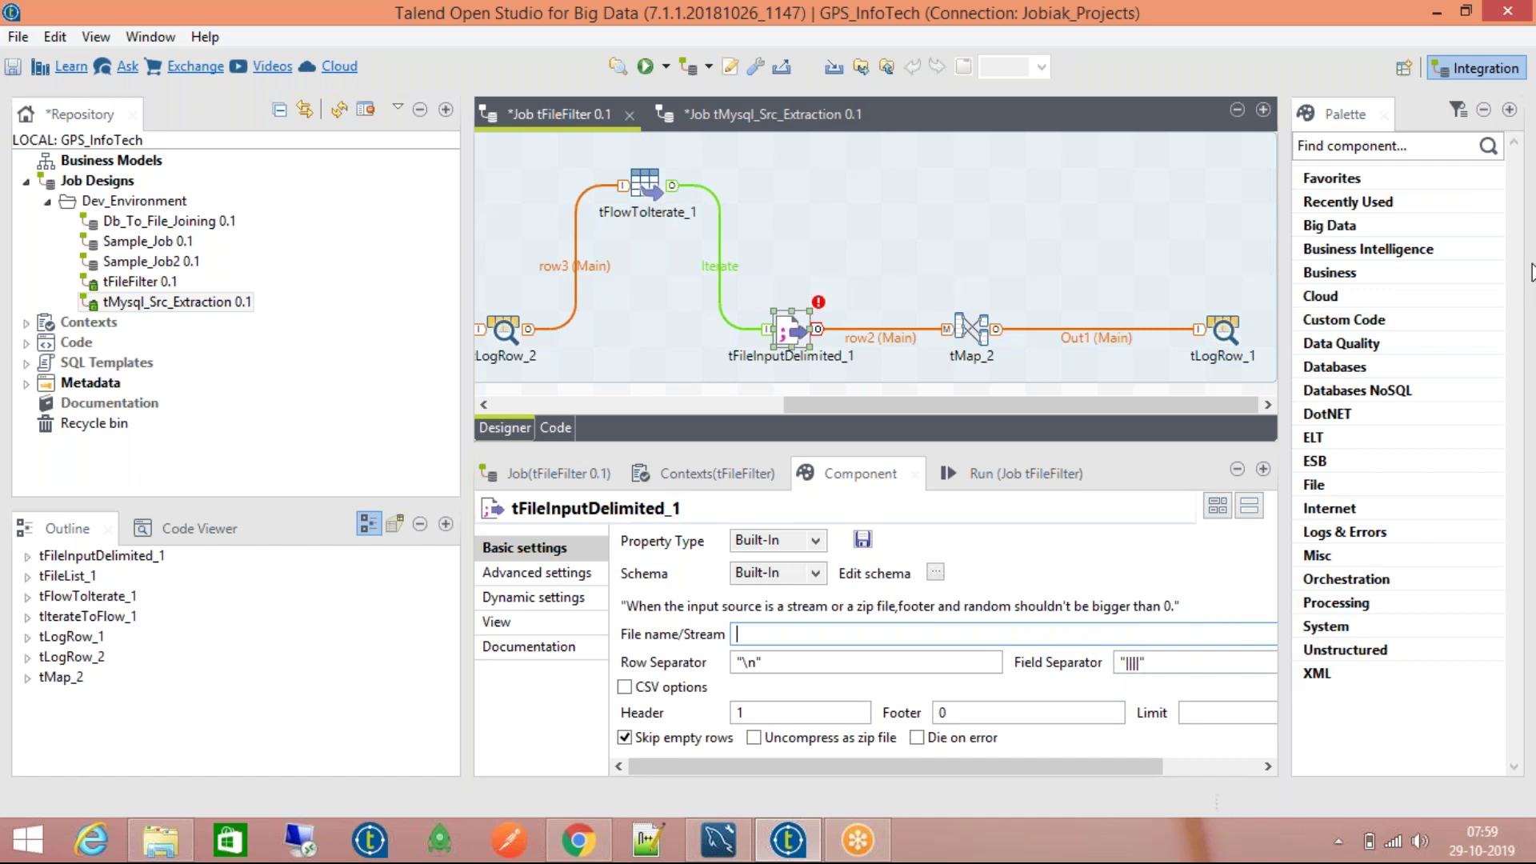
{"action": "key", "text": "ctrl+space"}
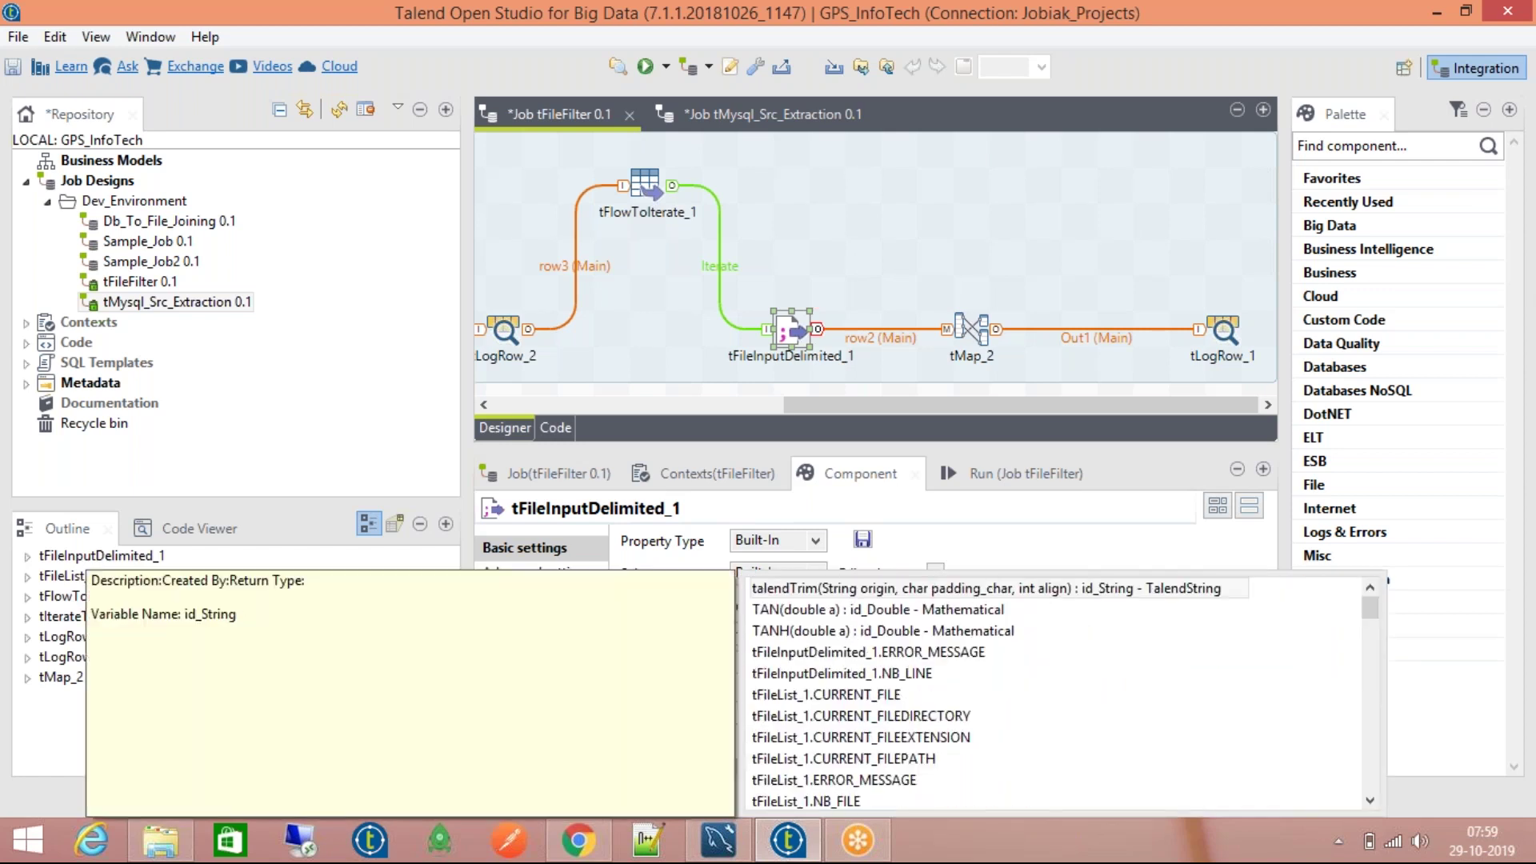
{"action": "type", "text": "tFlow"}
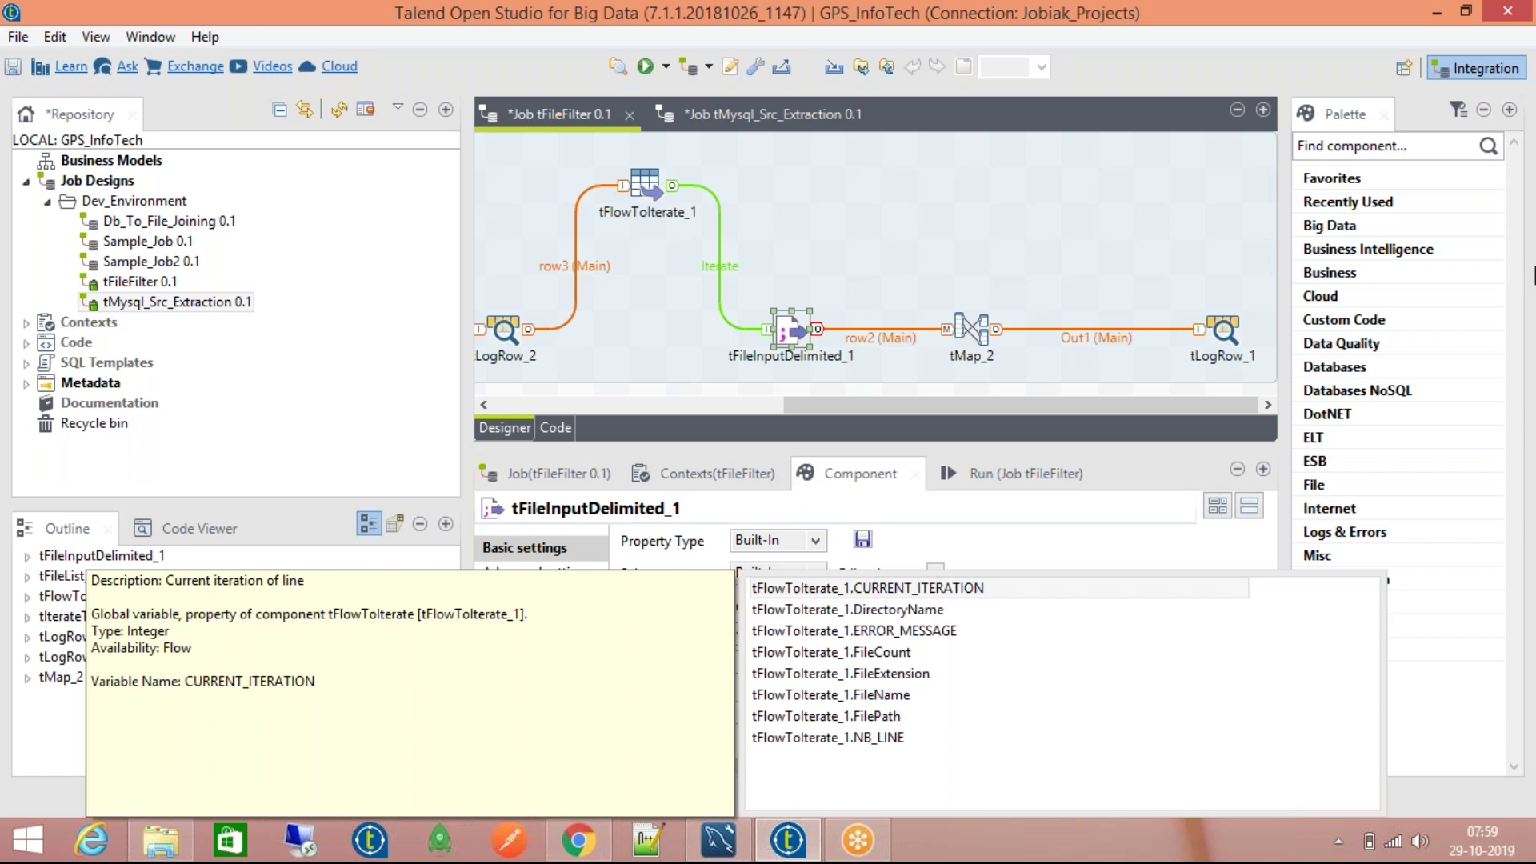
{"action": "key", "text": "Down"}
{"action": "key", "text": "Up"}
{"action": "key", "text": "Down"}
{"action": "key", "text": "Down"}
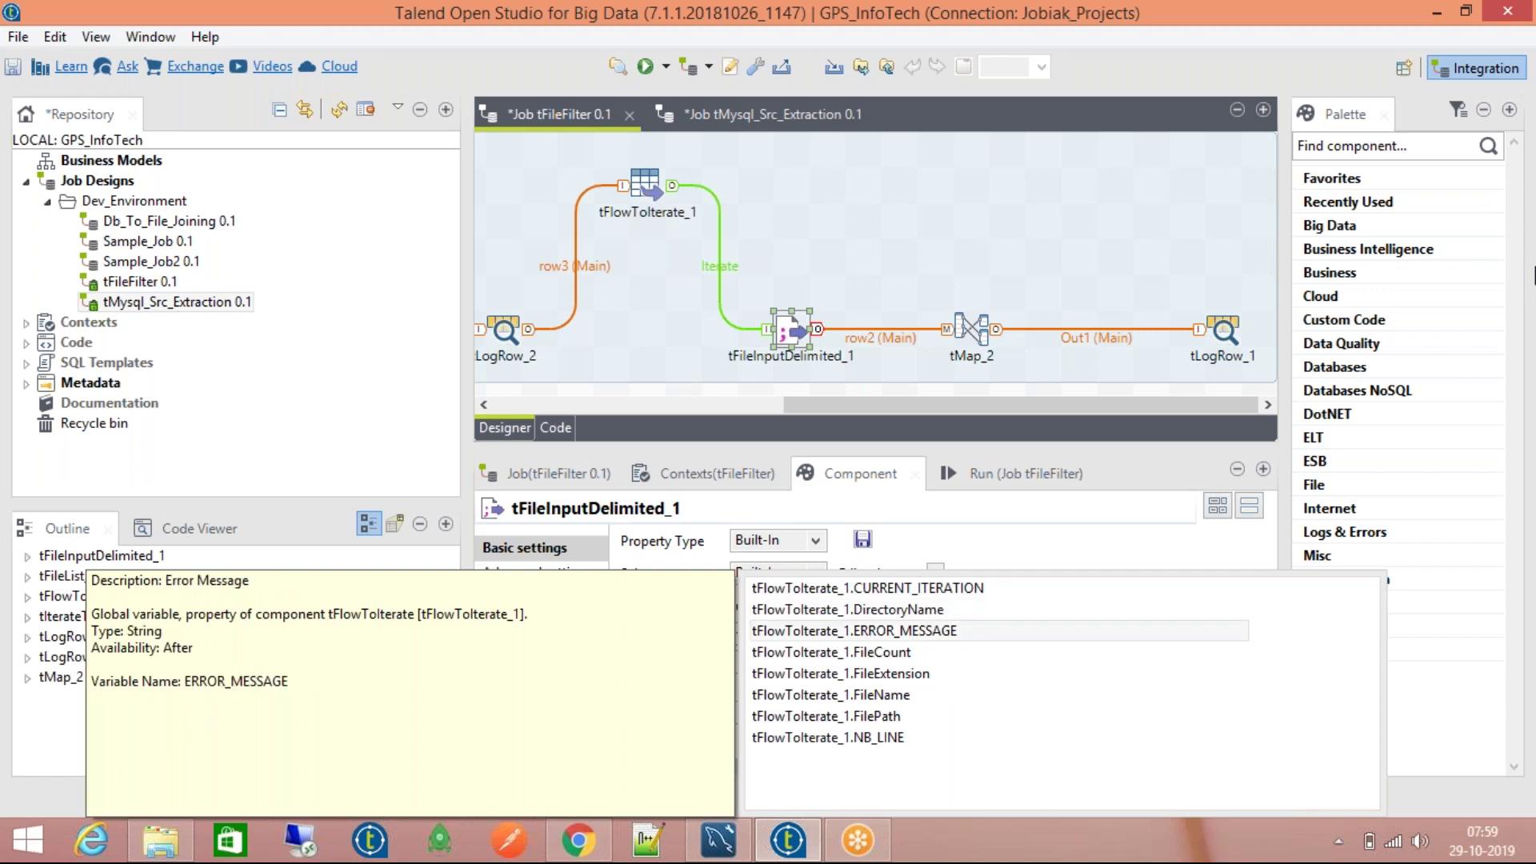
{"action": "key", "text": "Down"}
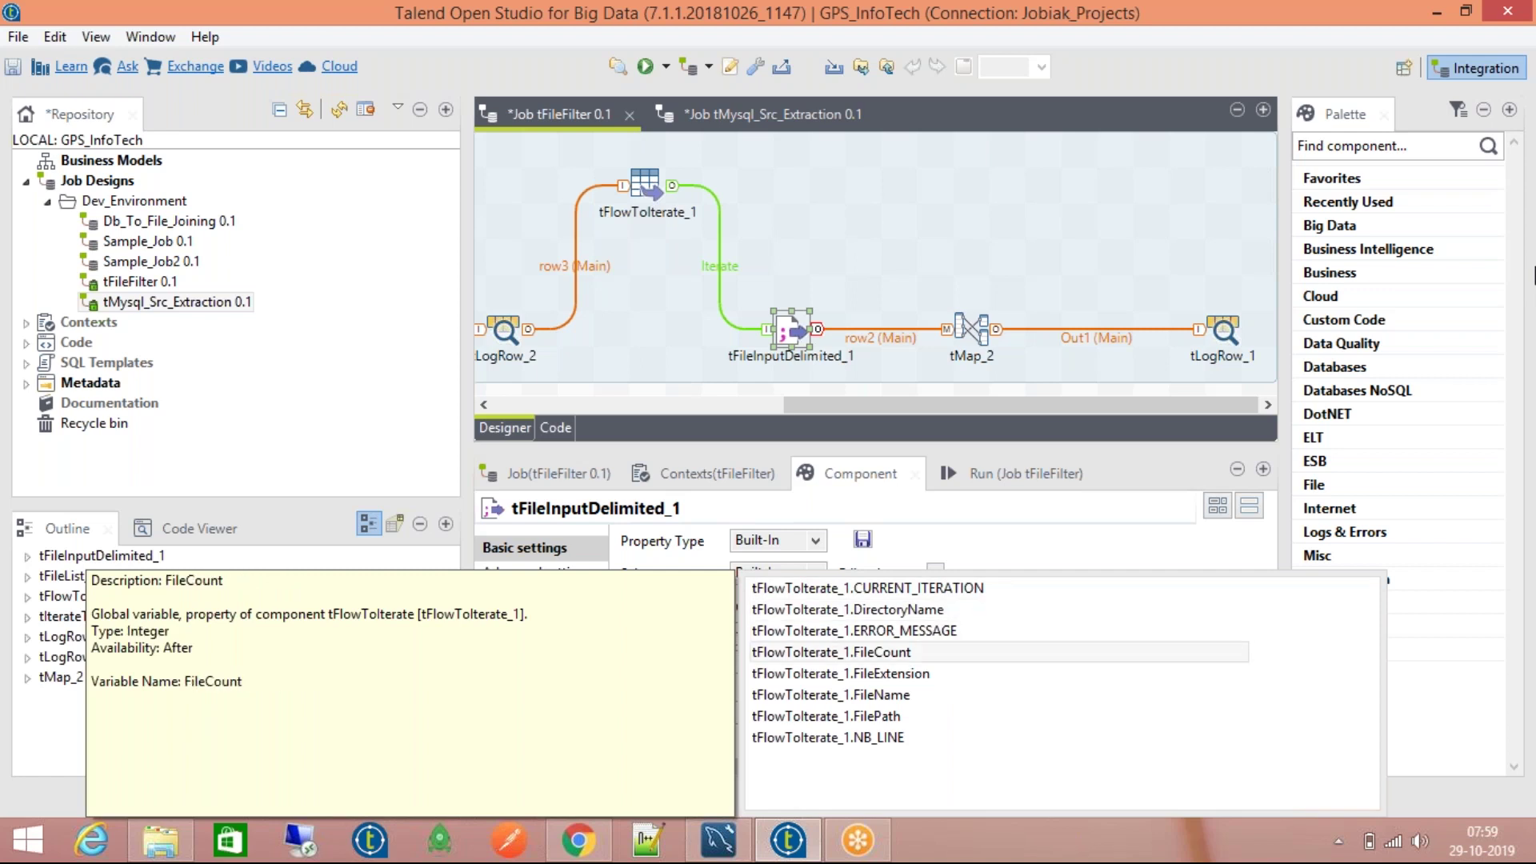
{"action": "key", "text": "Down"}
{"action": "key", "text": "Down"}
{"action": "key", "text": "Down"}
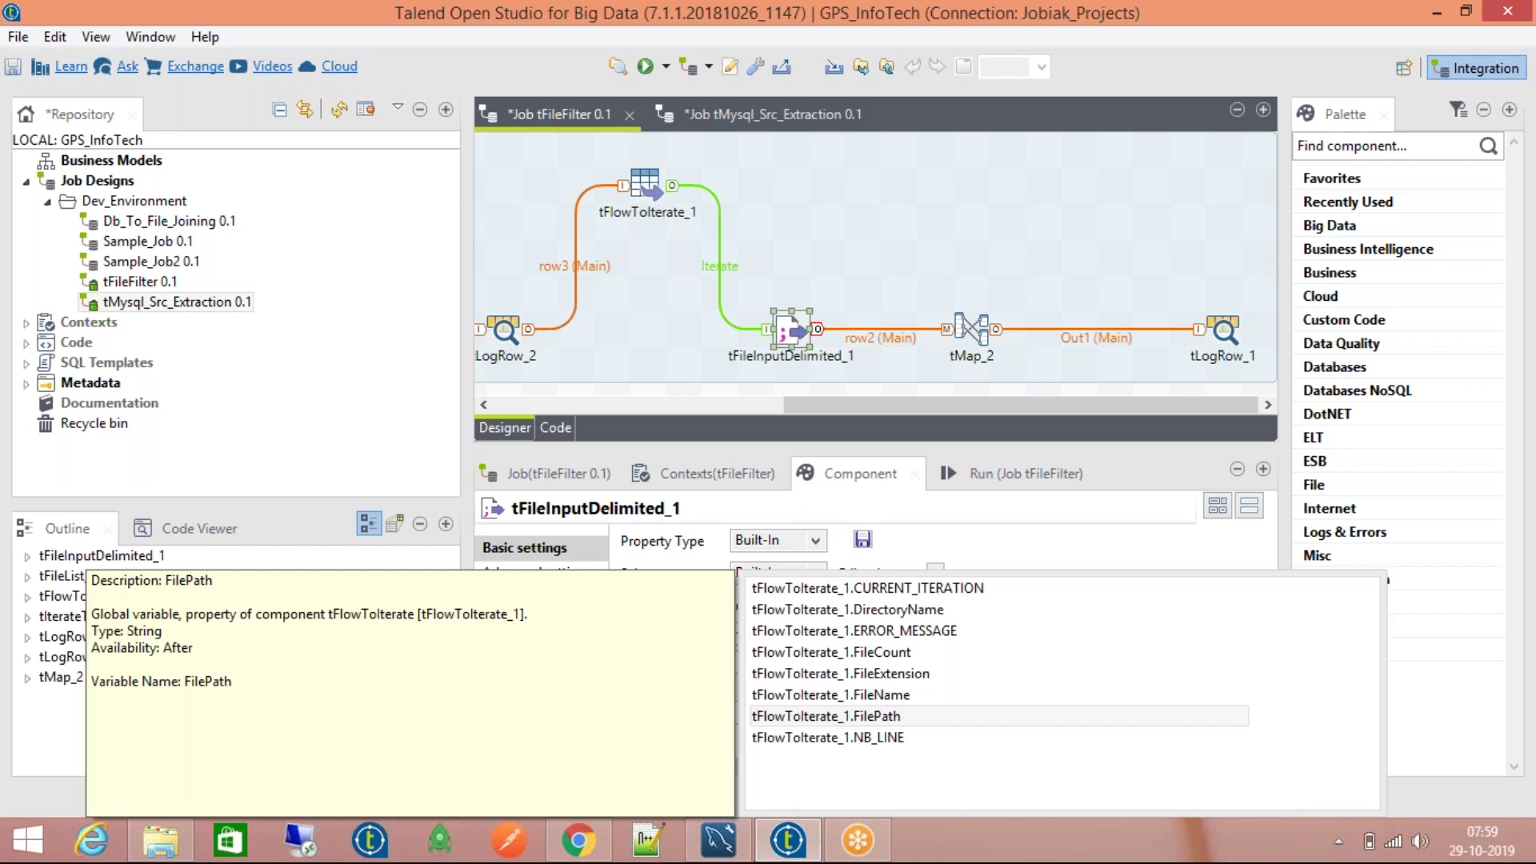
{"action": "left_click", "coordinate": [883, 719]}
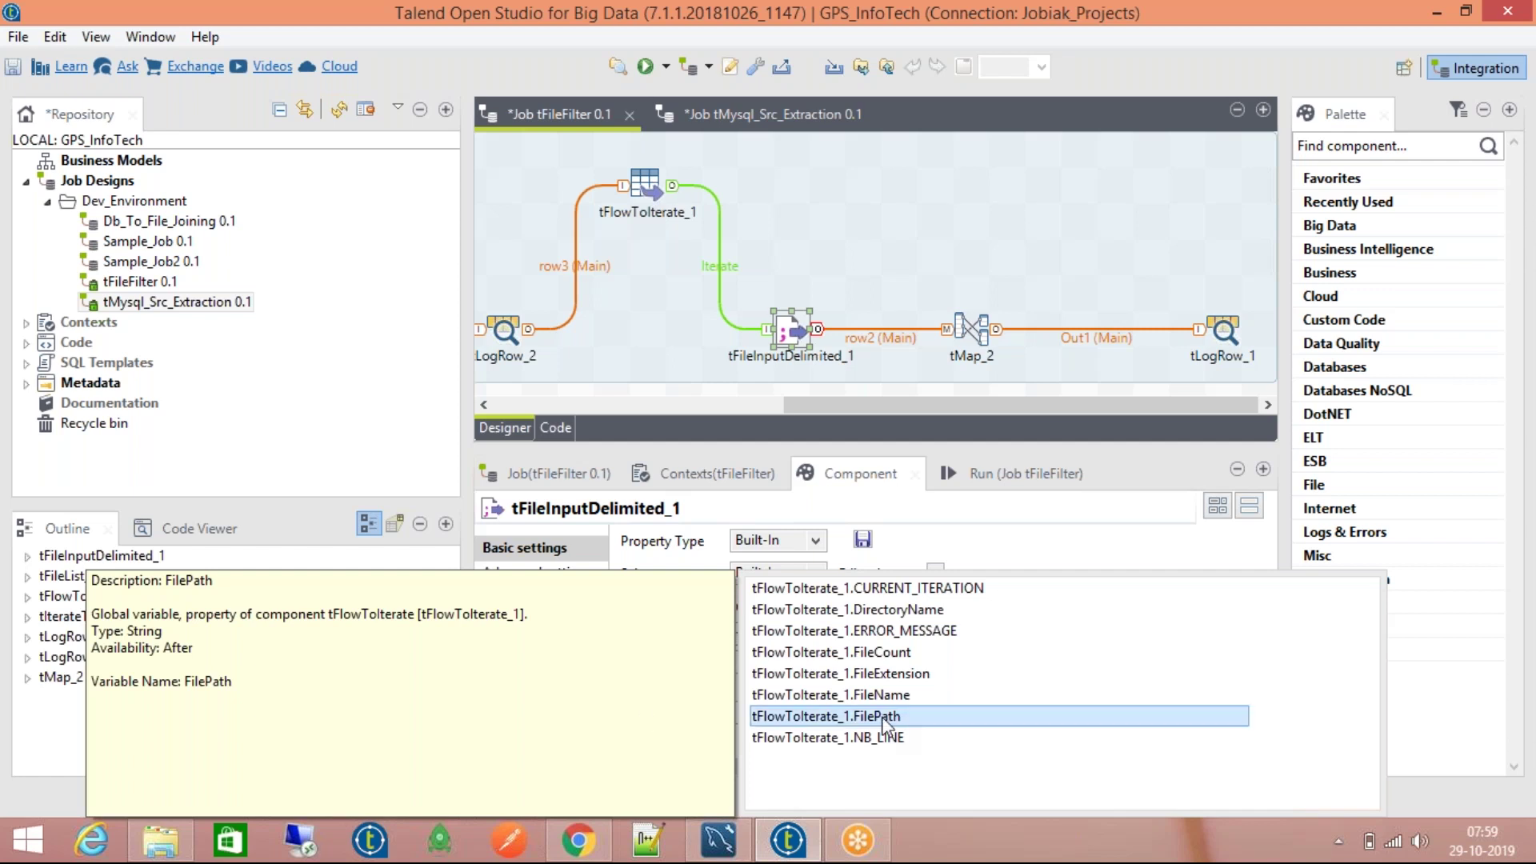
{"action": "double_click", "coordinate": [885, 717]}
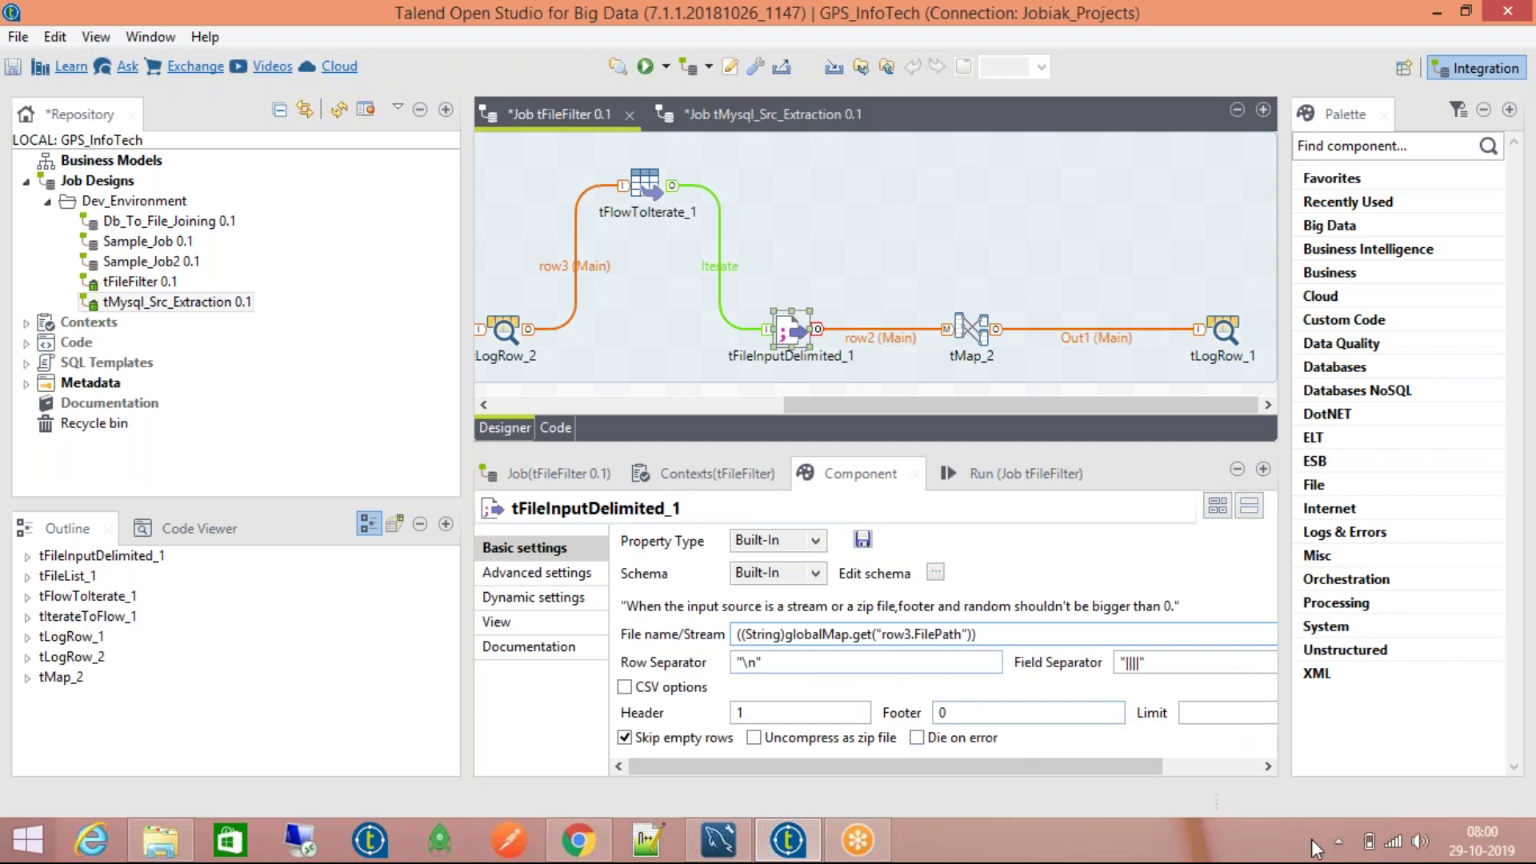
Step: Enlarge the Out1 table in tMap_2 and add an output column named CurrentFileName
{"action": "mouse_move", "coordinate": [1436, 676]}
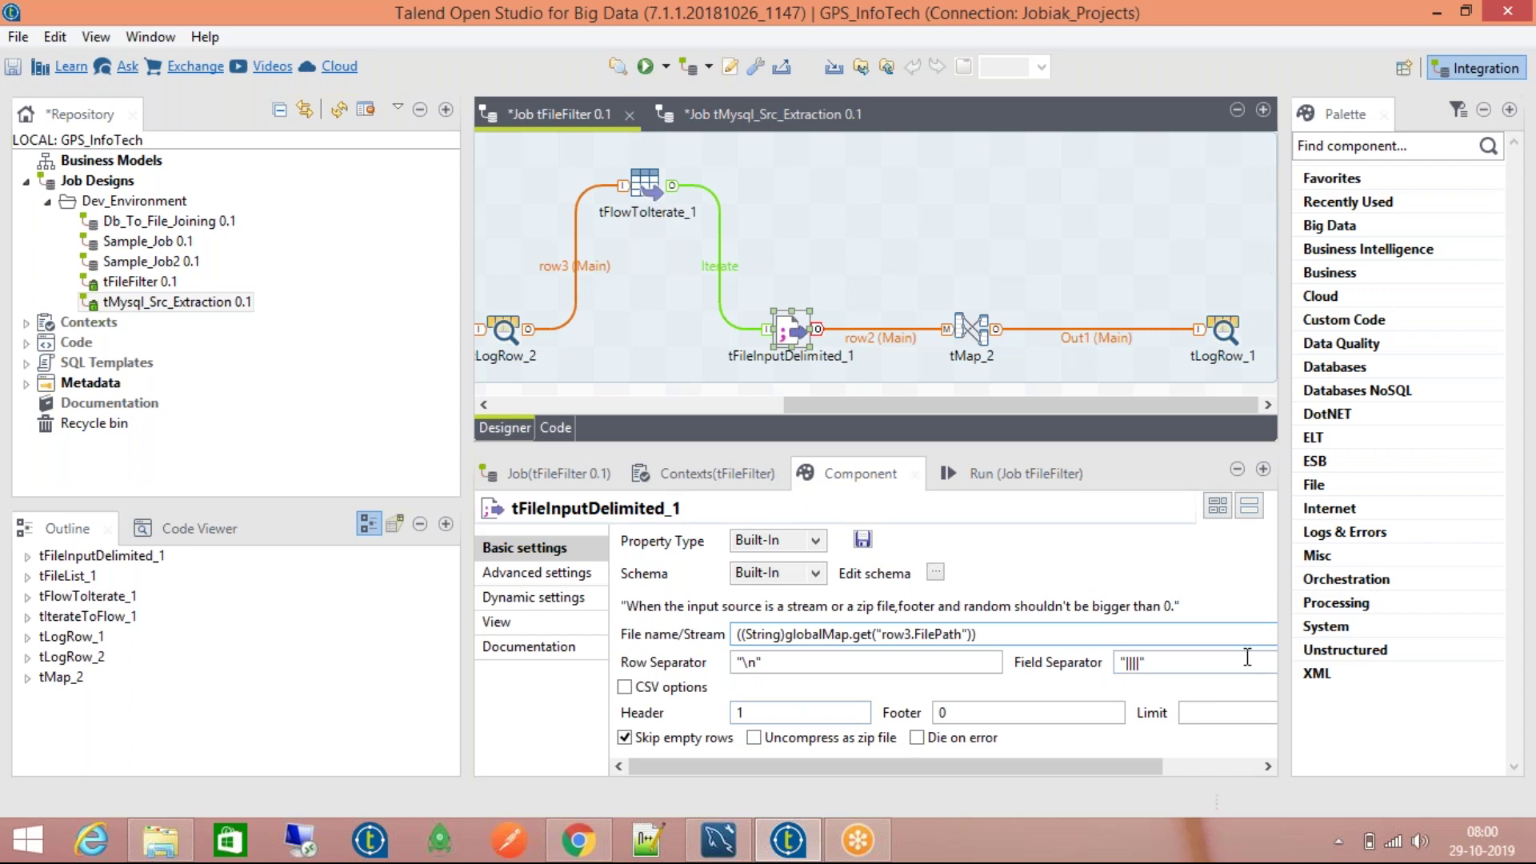
{"action": "mouse_move", "coordinate": [1155, 761]}
{"action": "left_mouse_down"}
{"action": "mouse_move", "coordinate": [1298, 770]}
{"action": "mouse_move", "coordinate": [1155, 767]}
{"action": "left_mouse_up"}
{"action": "left_click", "coordinate": [970, 328]}
{"action": "double_click", "coordinate": [970, 328]}
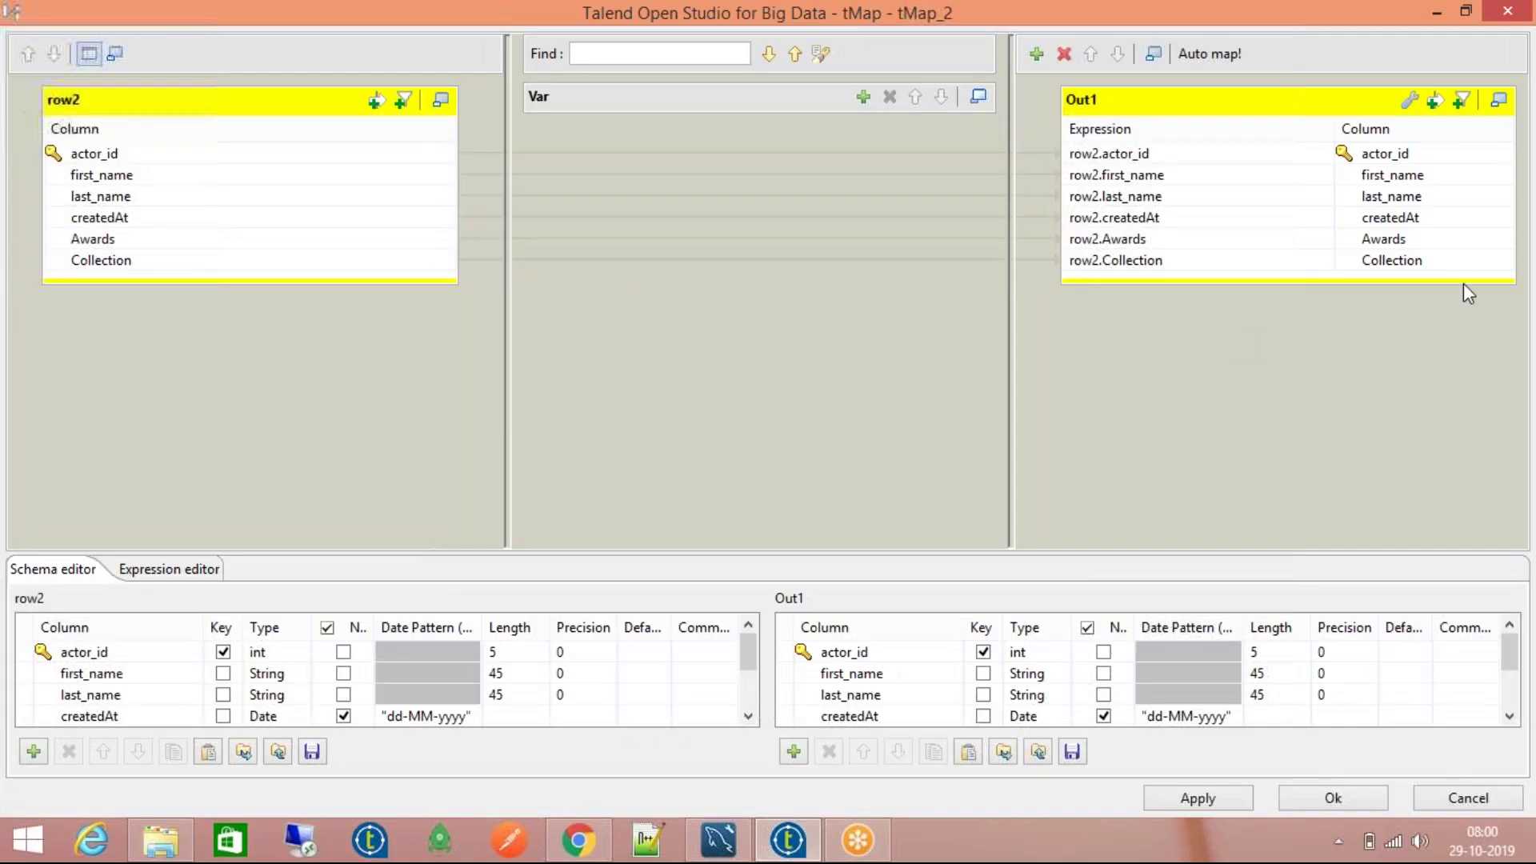
{"action": "left_click_drag", "start_coordinate": [1461, 282], "coordinate": [1464, 367]}
{"action": "left_click", "coordinate": [792, 752]}
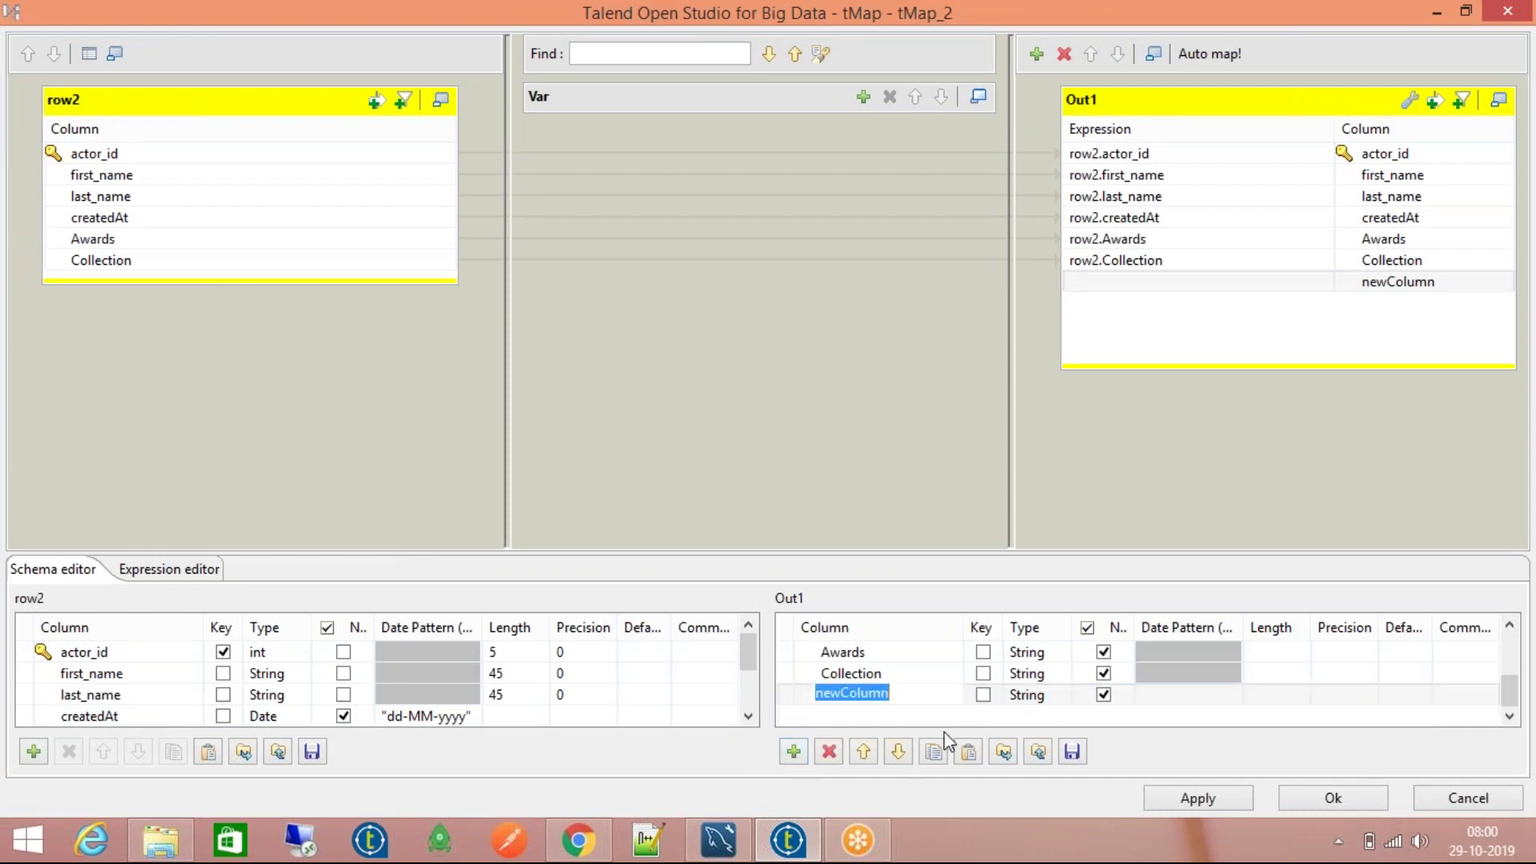
{"action": "type", "text": "Cur"}
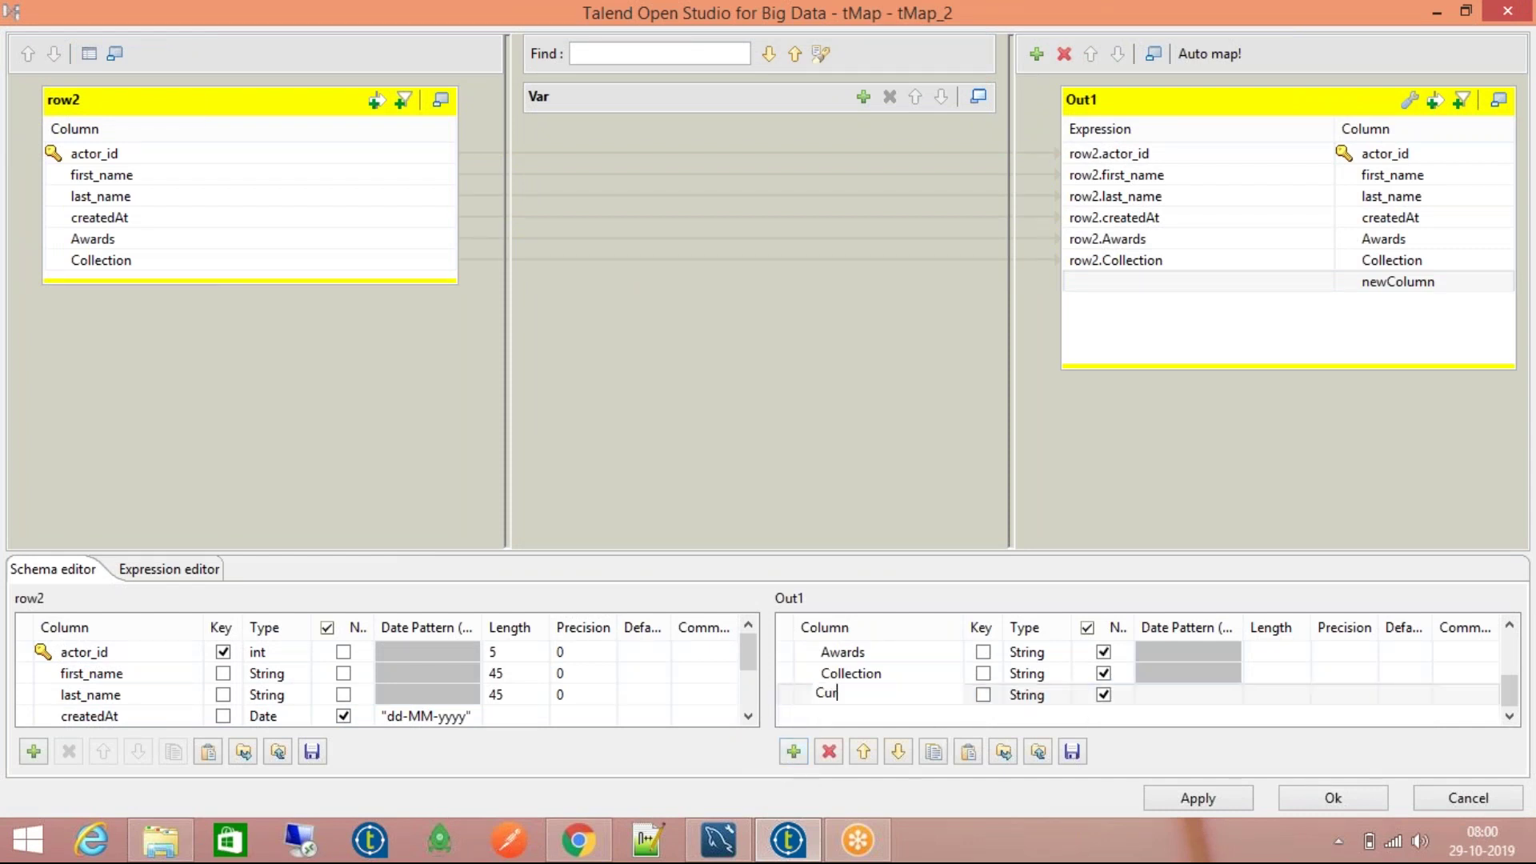
{"action": "type", "text": "rentFileName"}
{"action": "key", "text": "Return"}
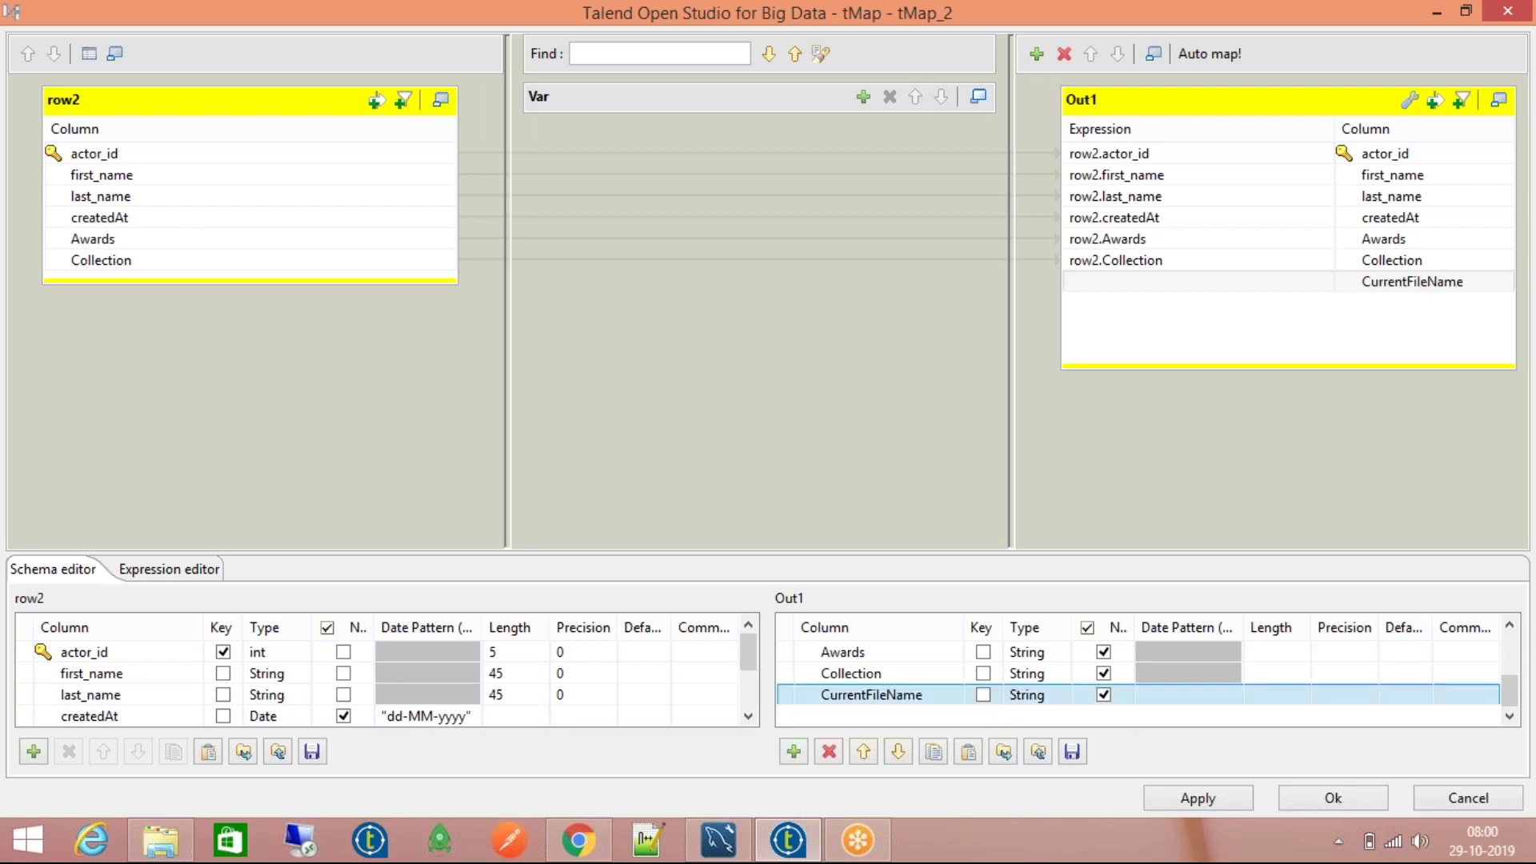
Step: Add an output column named FileExtension to Out1, below CurrentFileName
{"action": "left_click", "coordinate": [794, 752]}
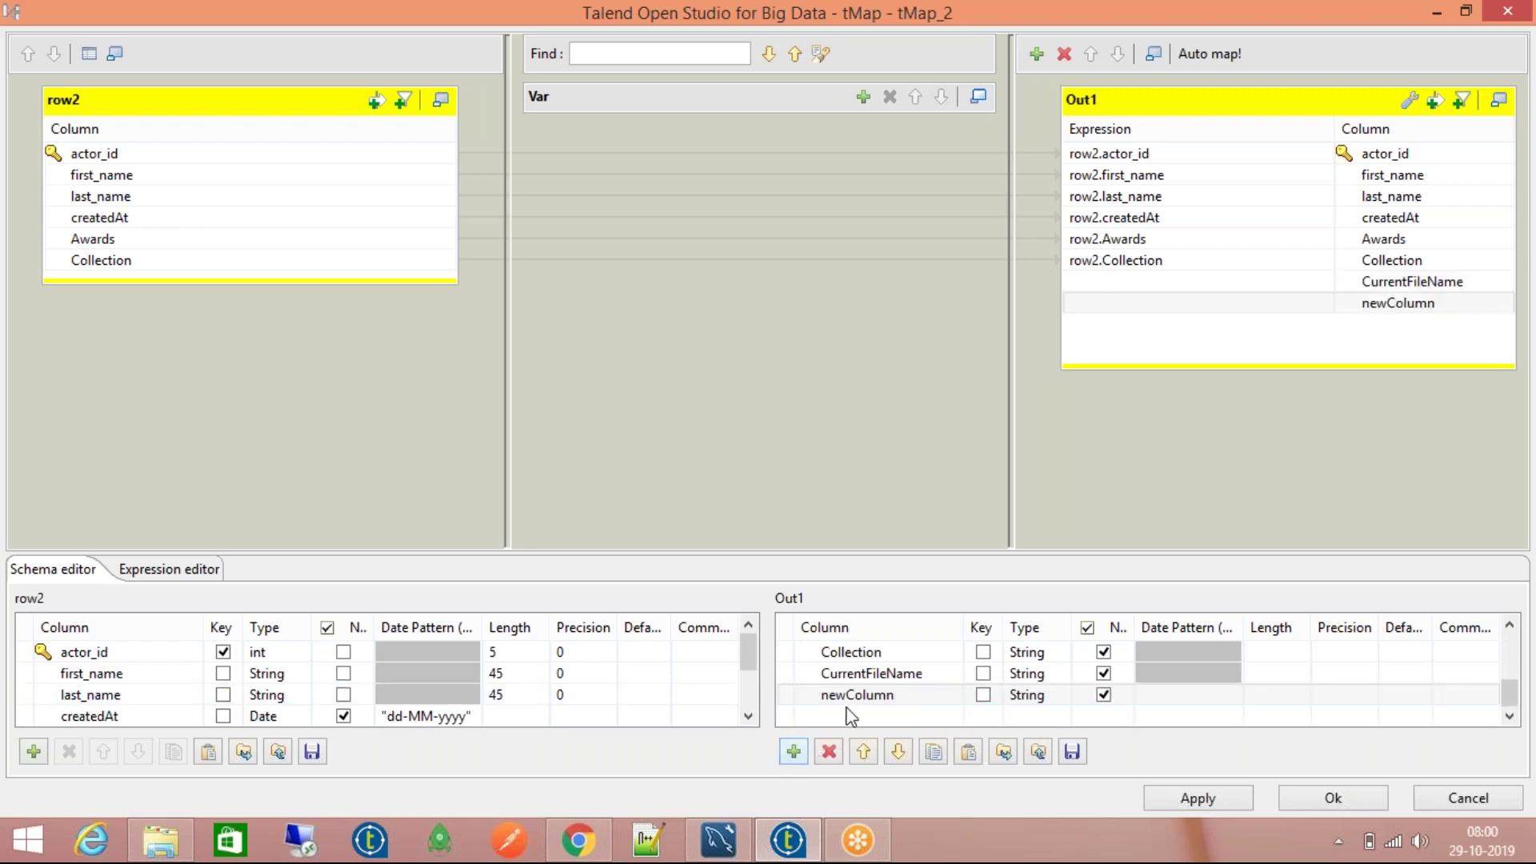
{"action": "type", "text": "Fi"}
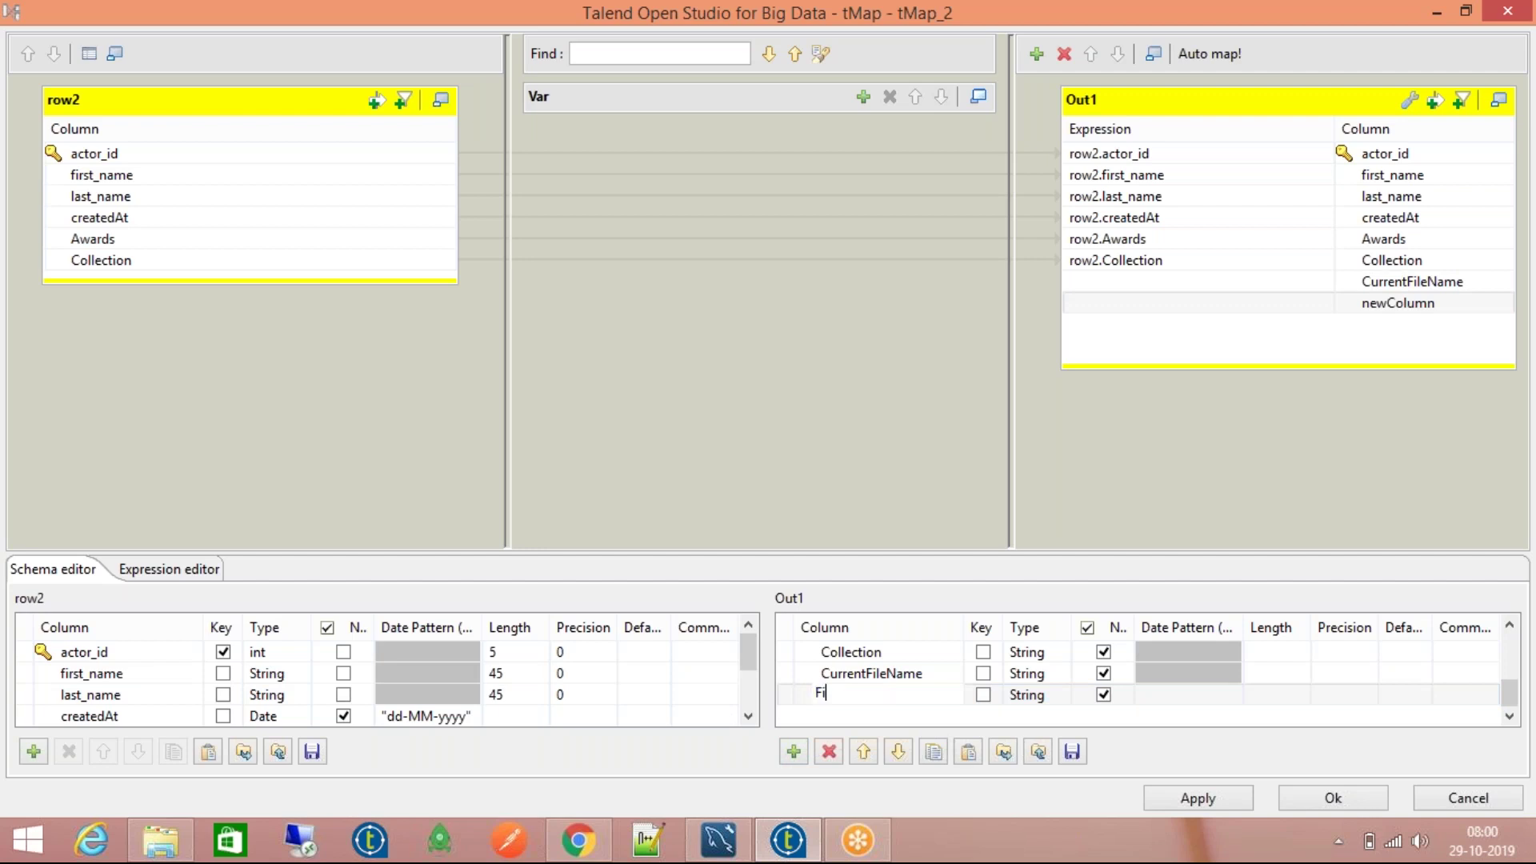
{"action": "type", "text": "leExtension"}
{"action": "key", "text": "Return"}
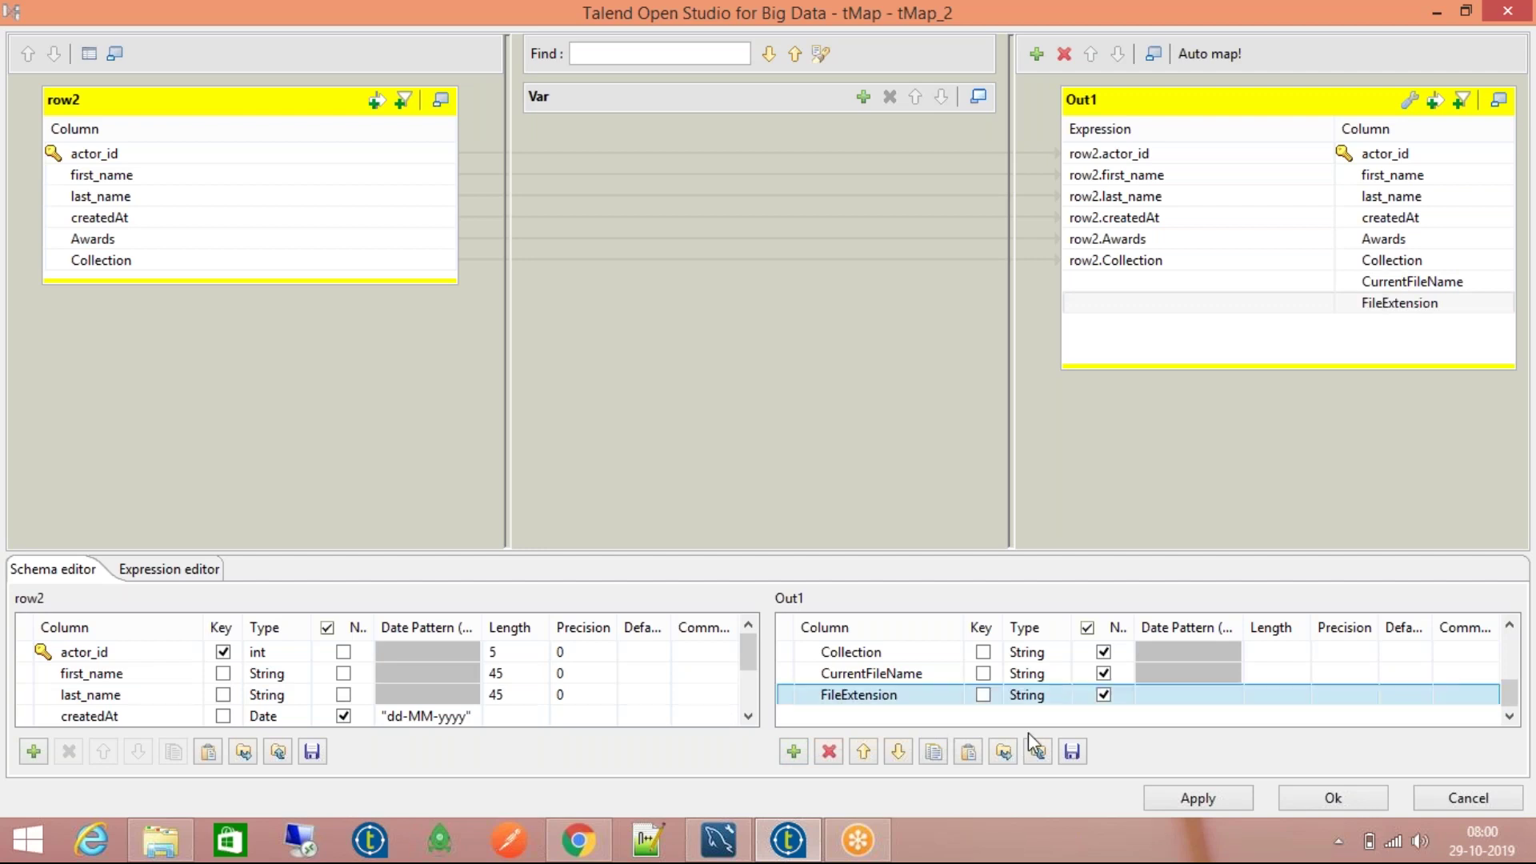
Step: Add an output column named FileCount of type Integer to Out1, below FileExtension
{"action": "left_click", "coordinate": [792, 751]}
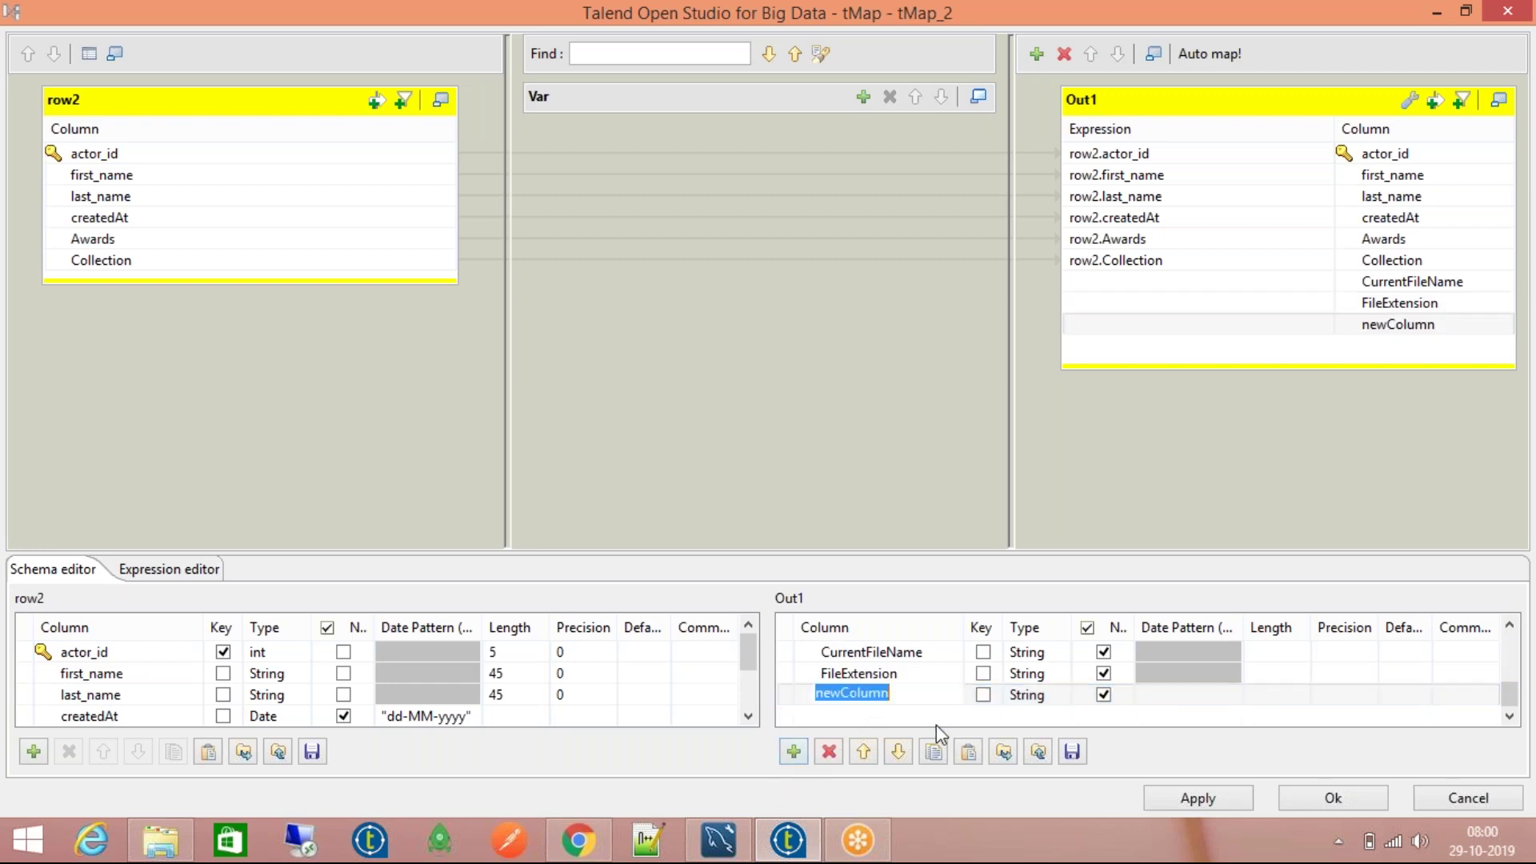
{"action": "type", "text": "File"}
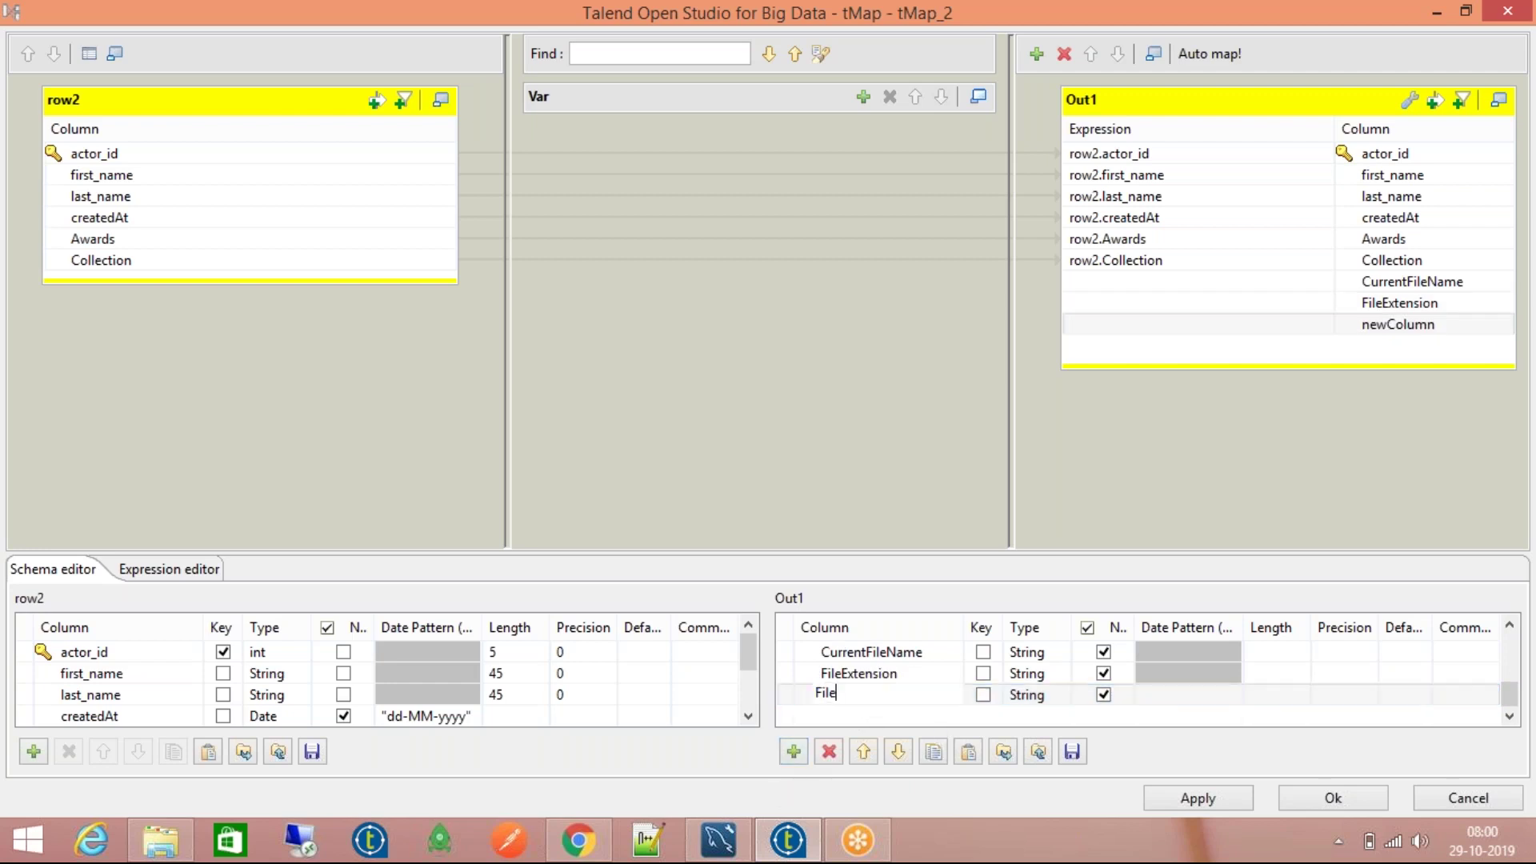
{"action": "type", "text": "Count"}
{"action": "key", "text": "Return"}
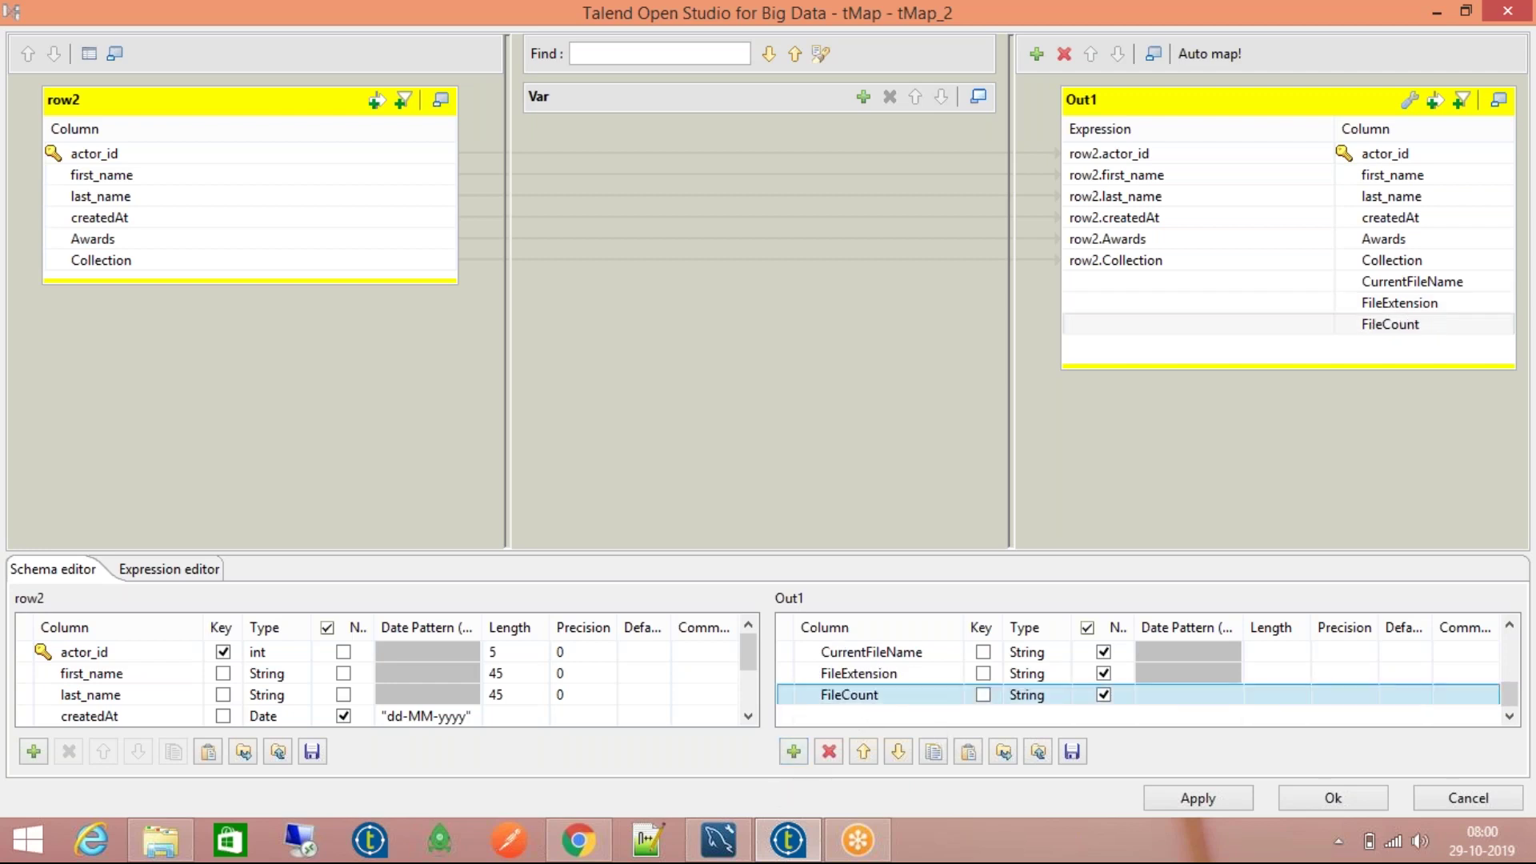
{"action": "left_click", "coordinate": [1066, 695]}
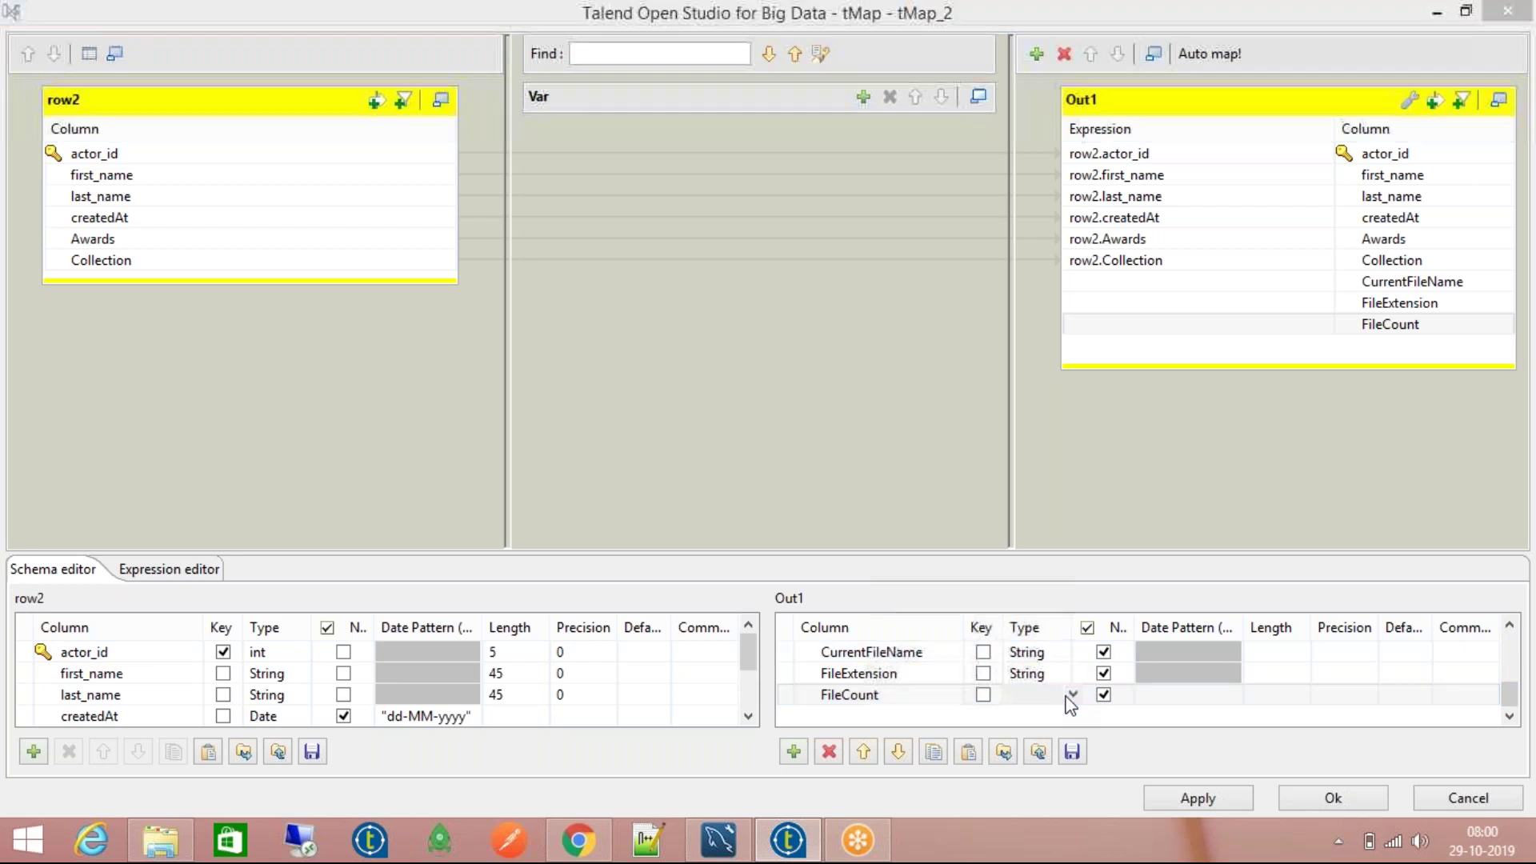
{"action": "left_click", "coordinate": [1069, 695]}
{"action": "left_click", "coordinate": [1050, 558]}
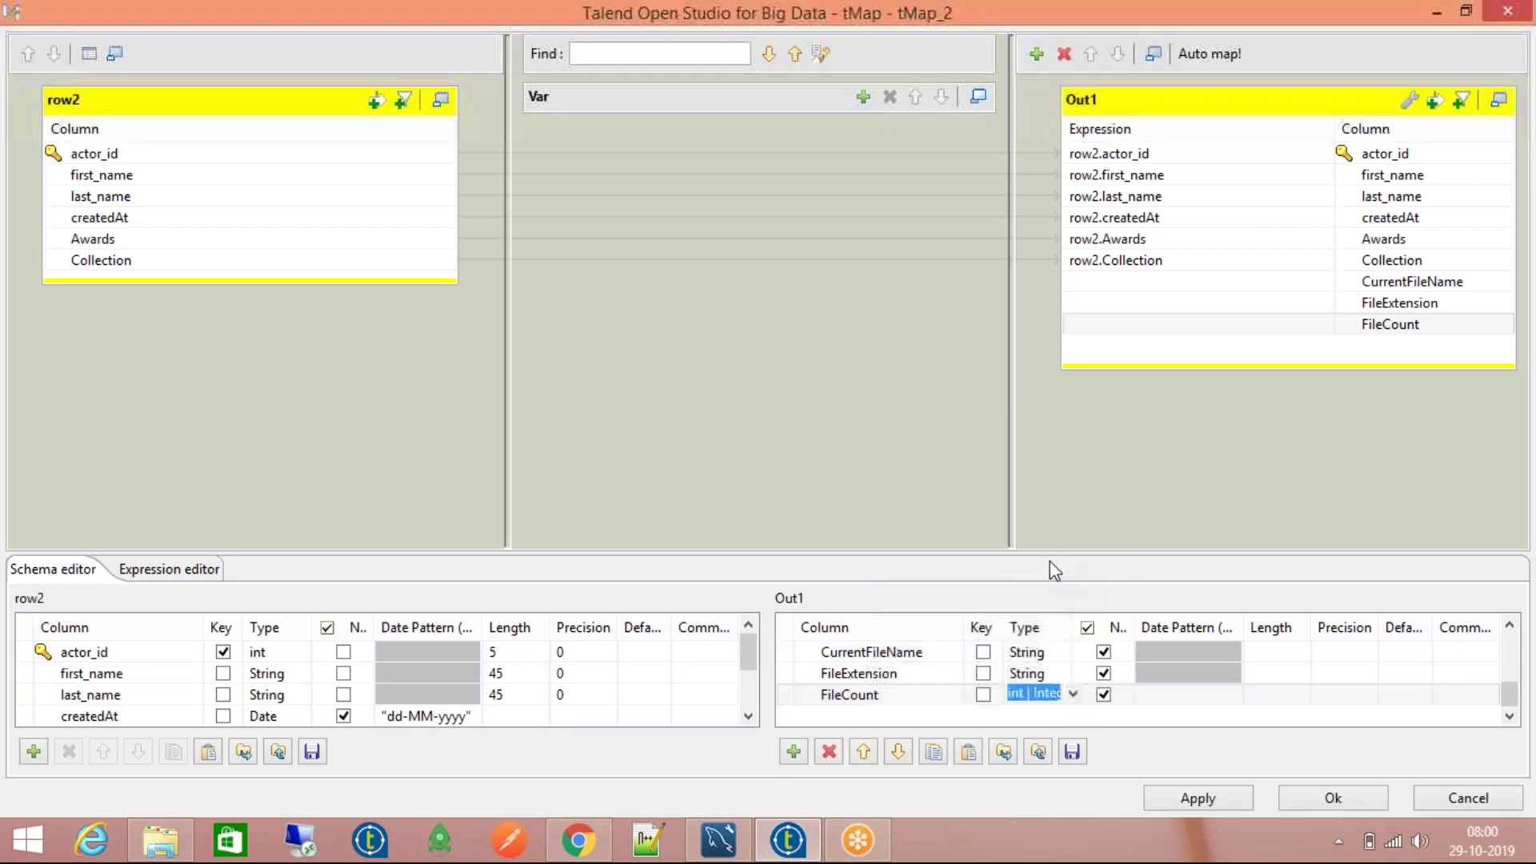
{"action": "left_click", "coordinate": [1404, 324]}
Step: Set the expression of the CurrentFileName output column to the global variable tFlowToIterate_1.FileName
{"action": "left_click", "coordinate": [1364, 284]}
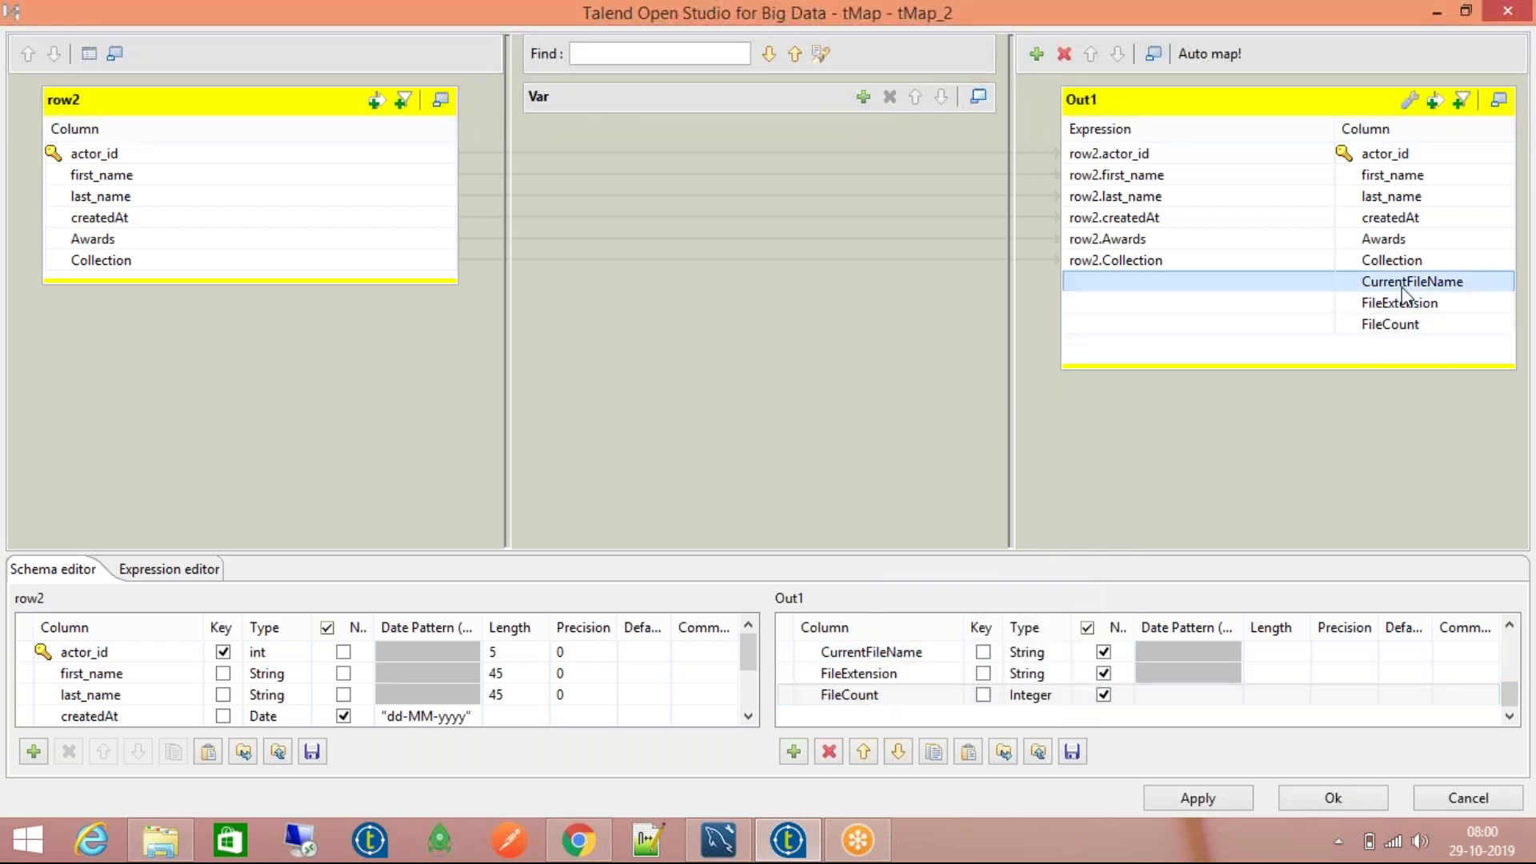
{"action": "left_click", "coordinate": [1312, 286]}
{"action": "left_click", "coordinate": [1376, 326]}
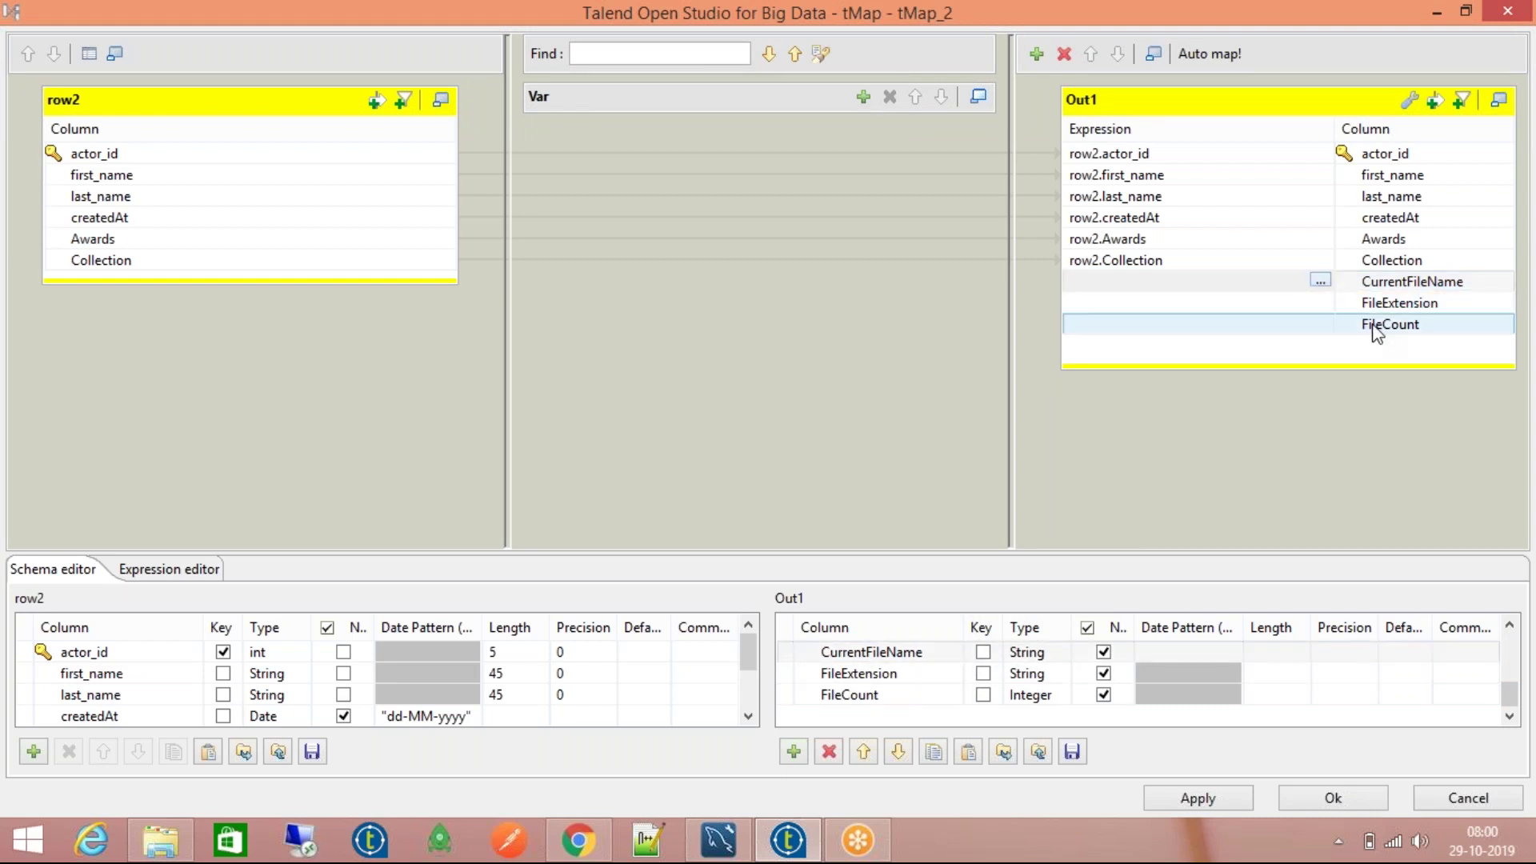
{"action": "key", "text": "ctrl+space"}
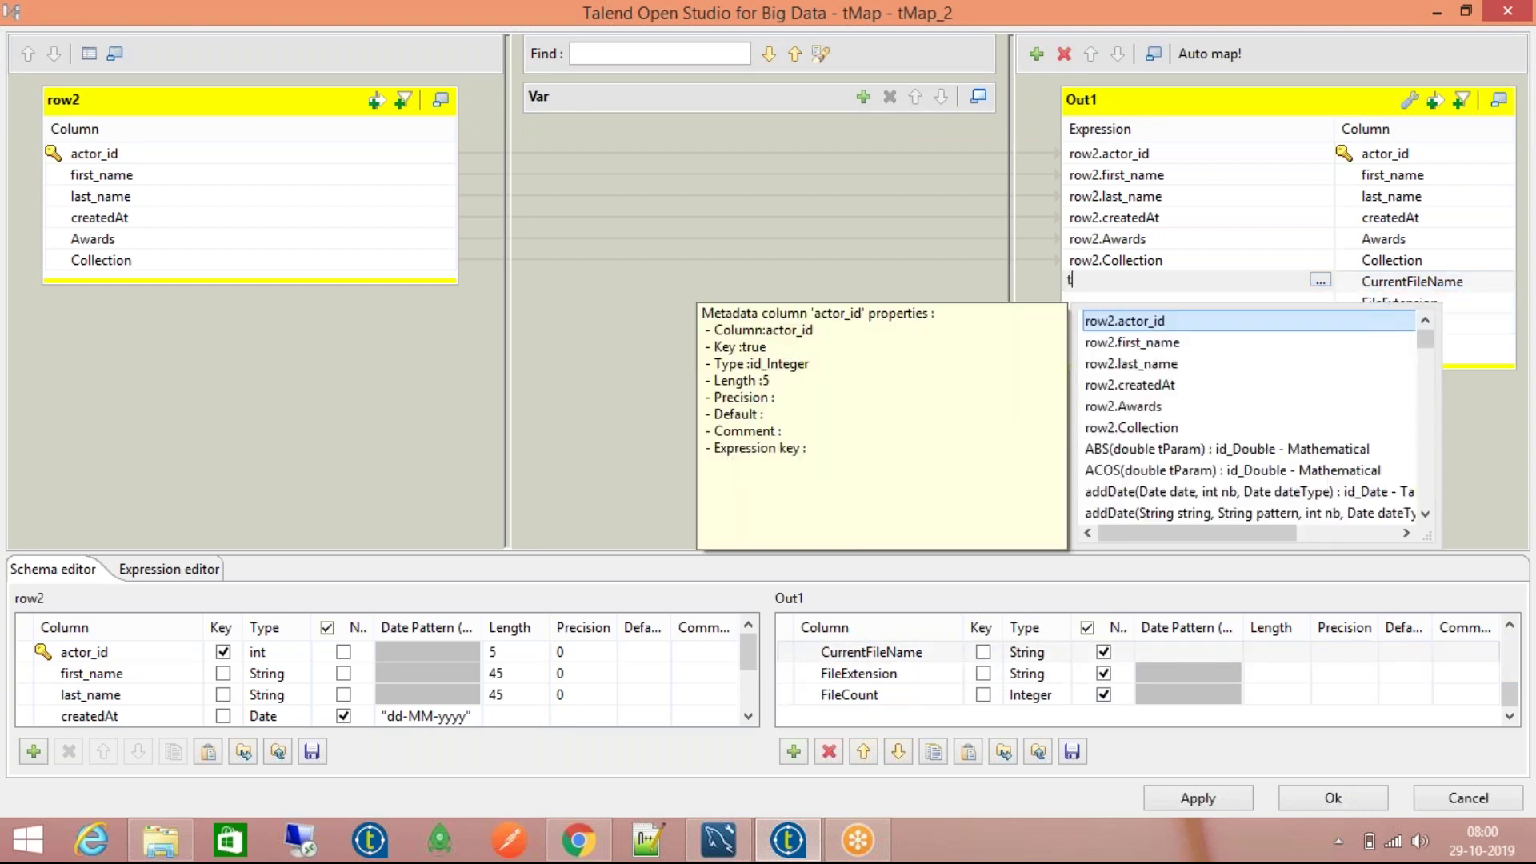
{"action": "type", "text": "tFlowTo"}
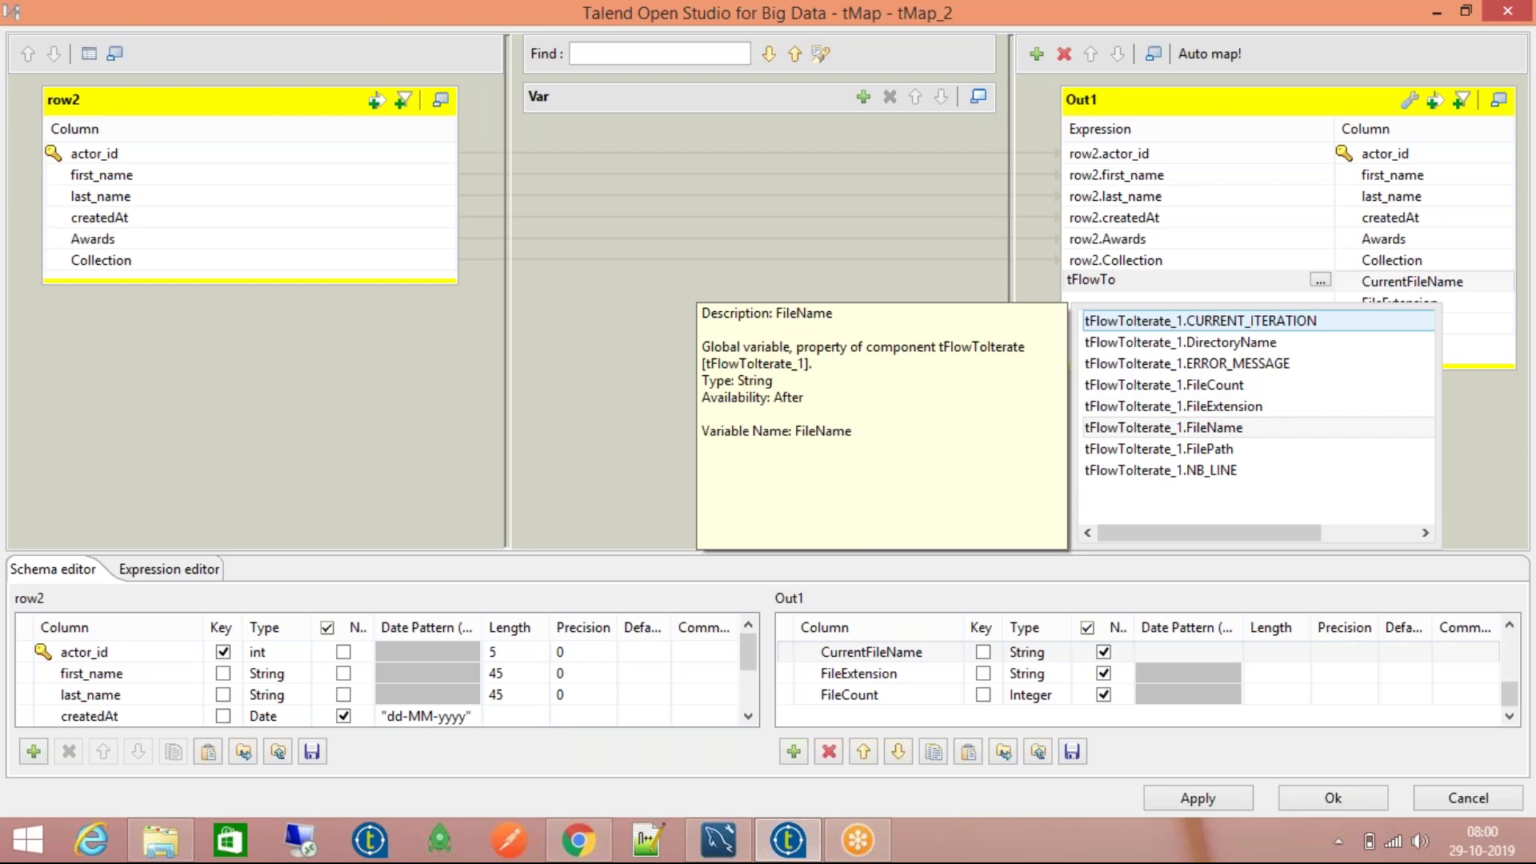
{"action": "double_click", "coordinate": [1163, 427]}
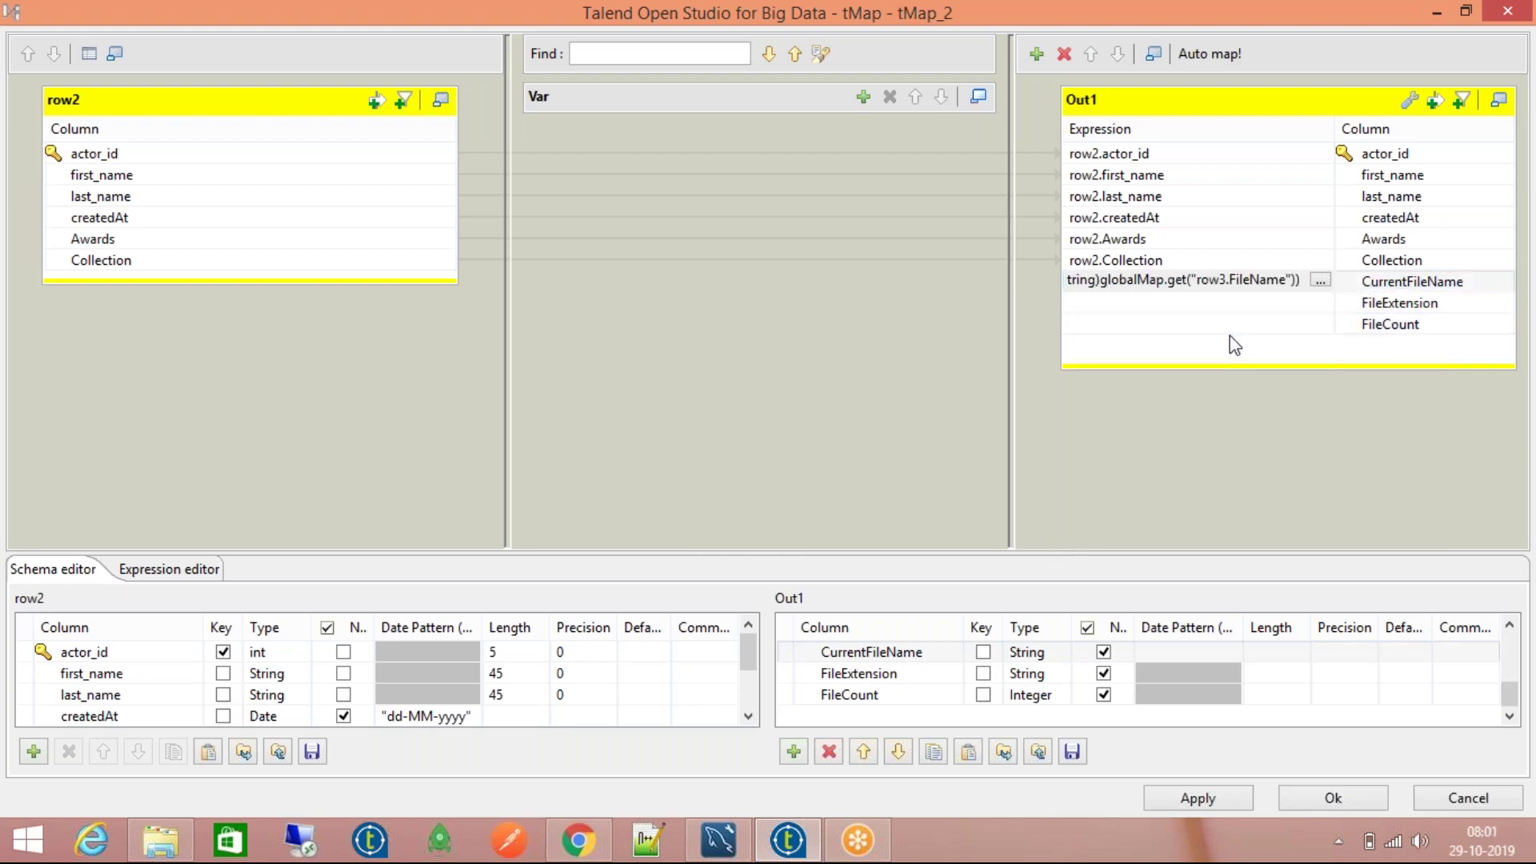
Step: Set the expression of the FileExtension output column to the global variable tFlowToIterate_1.FileExtension
{"action": "left_click", "coordinate": [1238, 301]}
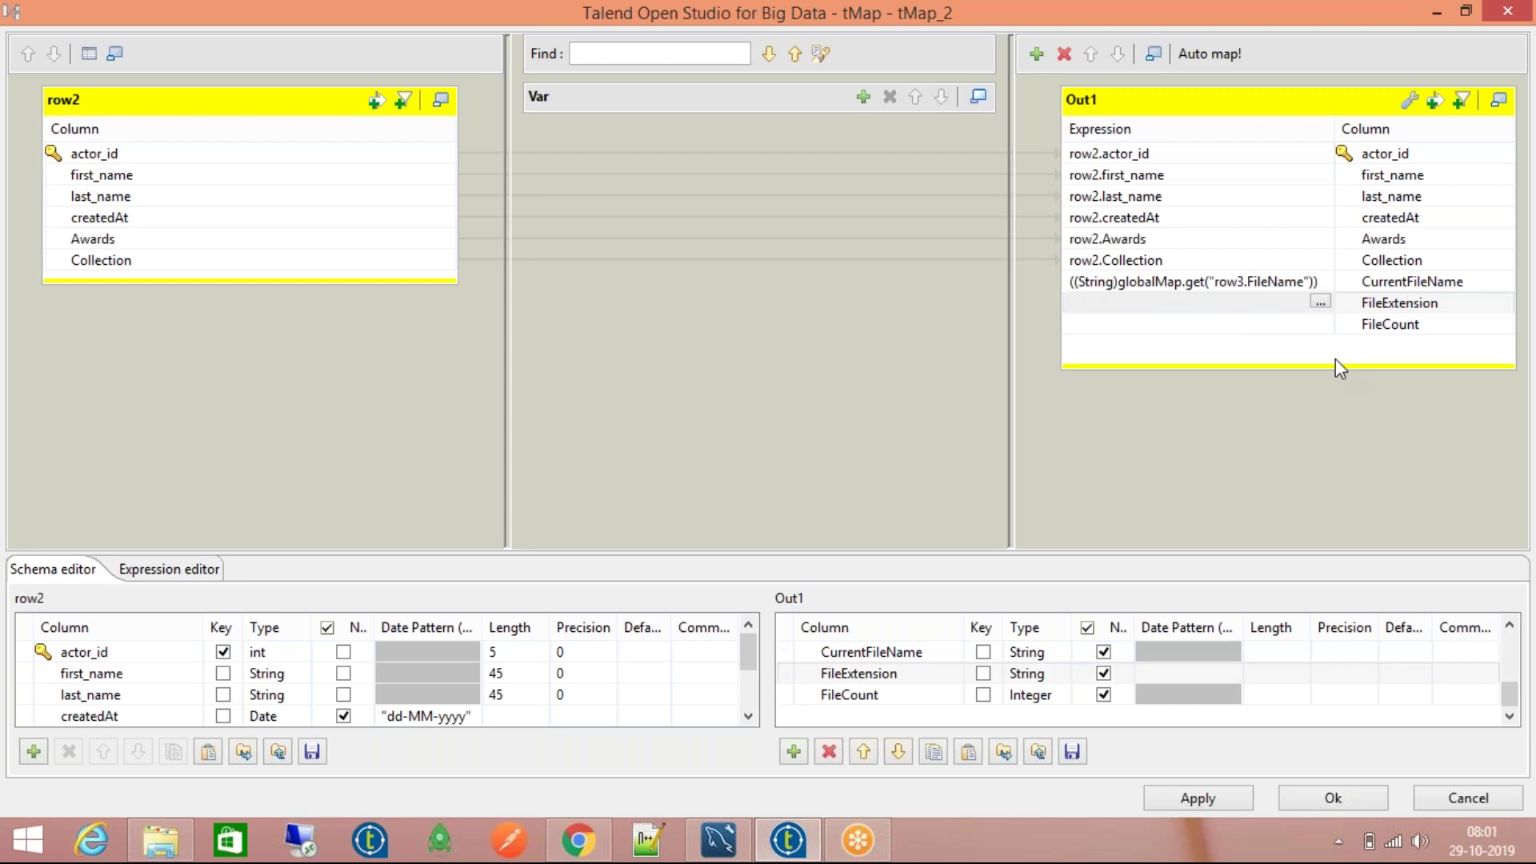
{"action": "key", "text": "ctrl+space"}
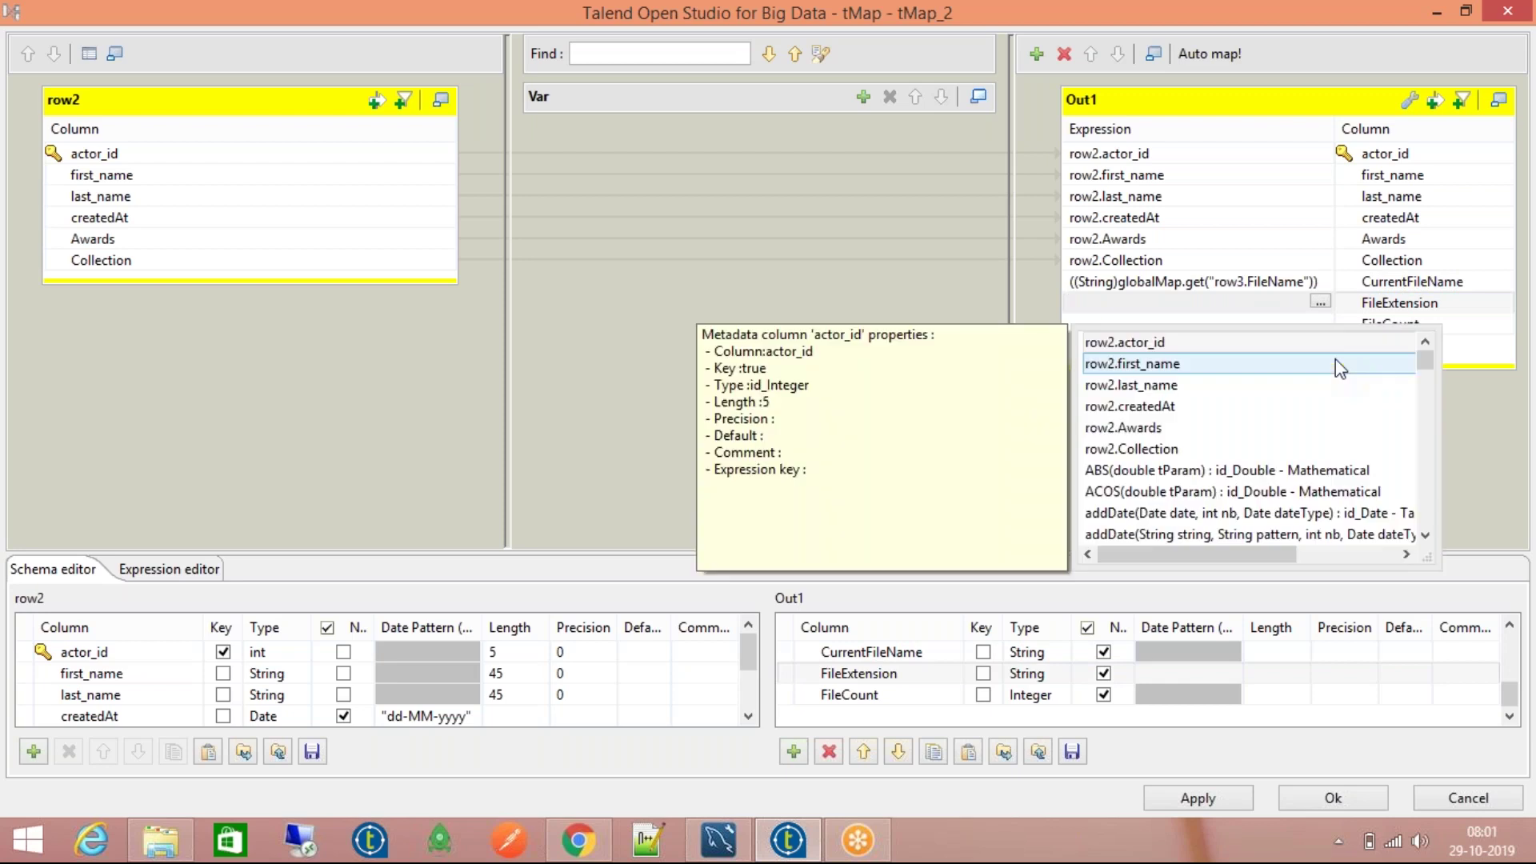
{"action": "type", "text": "tFlow"}
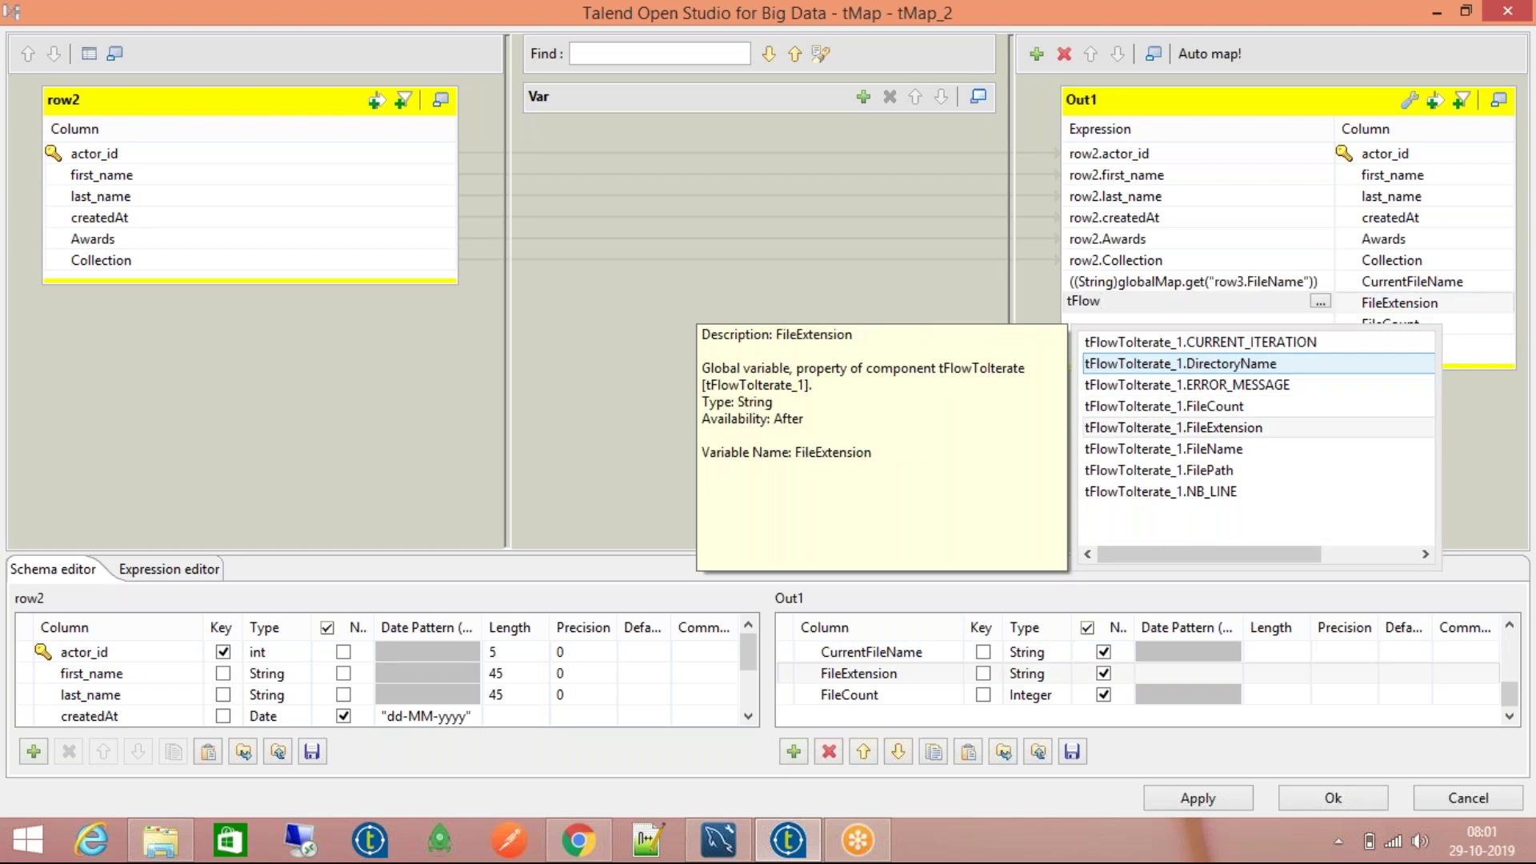
{"action": "double_click", "coordinate": [1173, 427]}
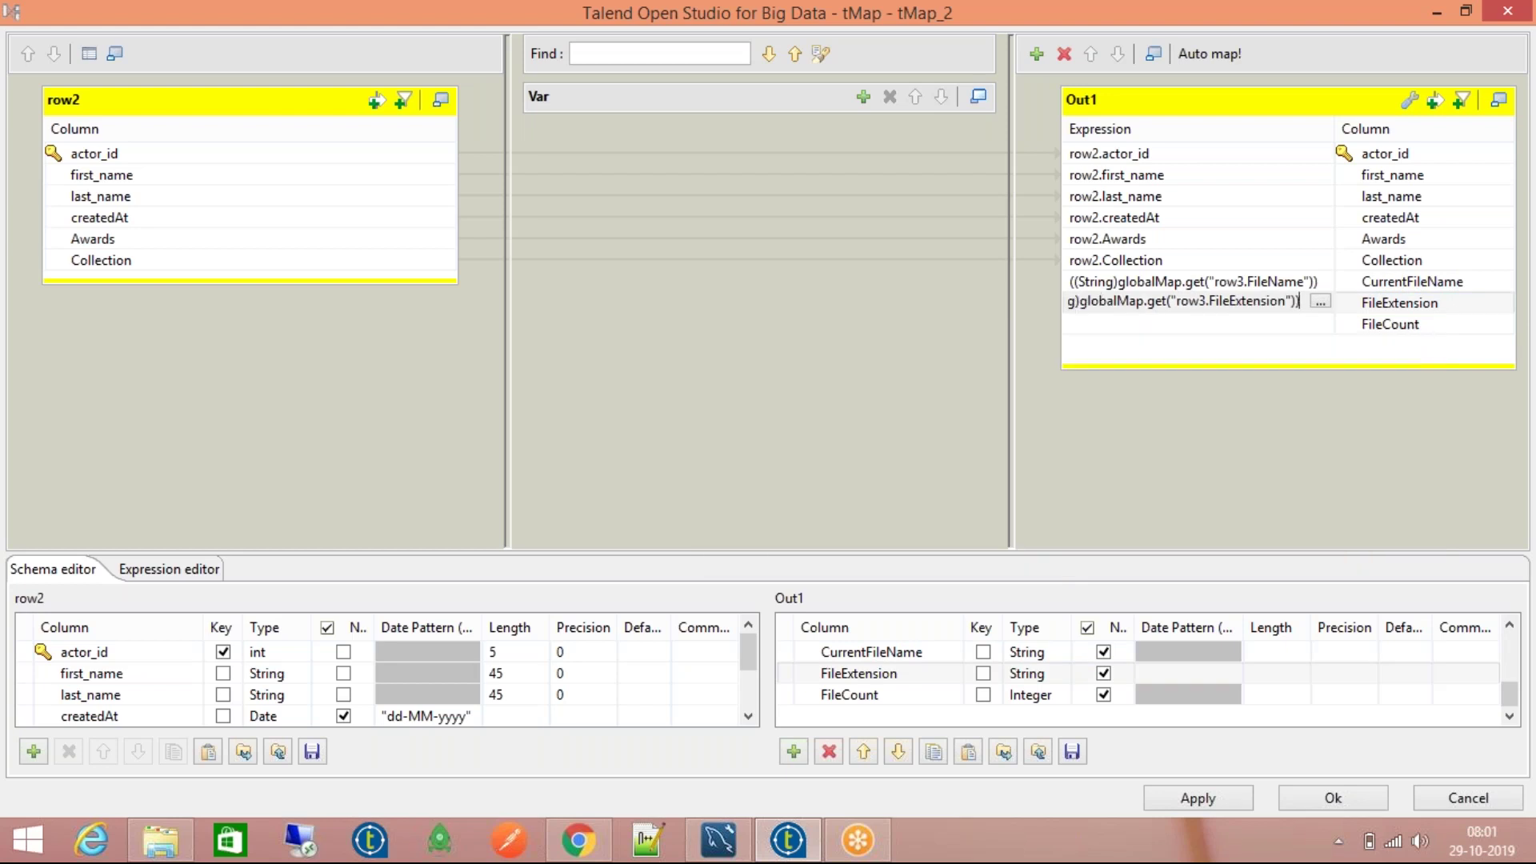
Step: Set the FileCount output expression to the global variable tFlowToIterate_1.FileCount and accept the tMap_2 changes
{"action": "left_click", "coordinate": [1192, 324]}
{"action": "key", "text": "ctrl+space"}
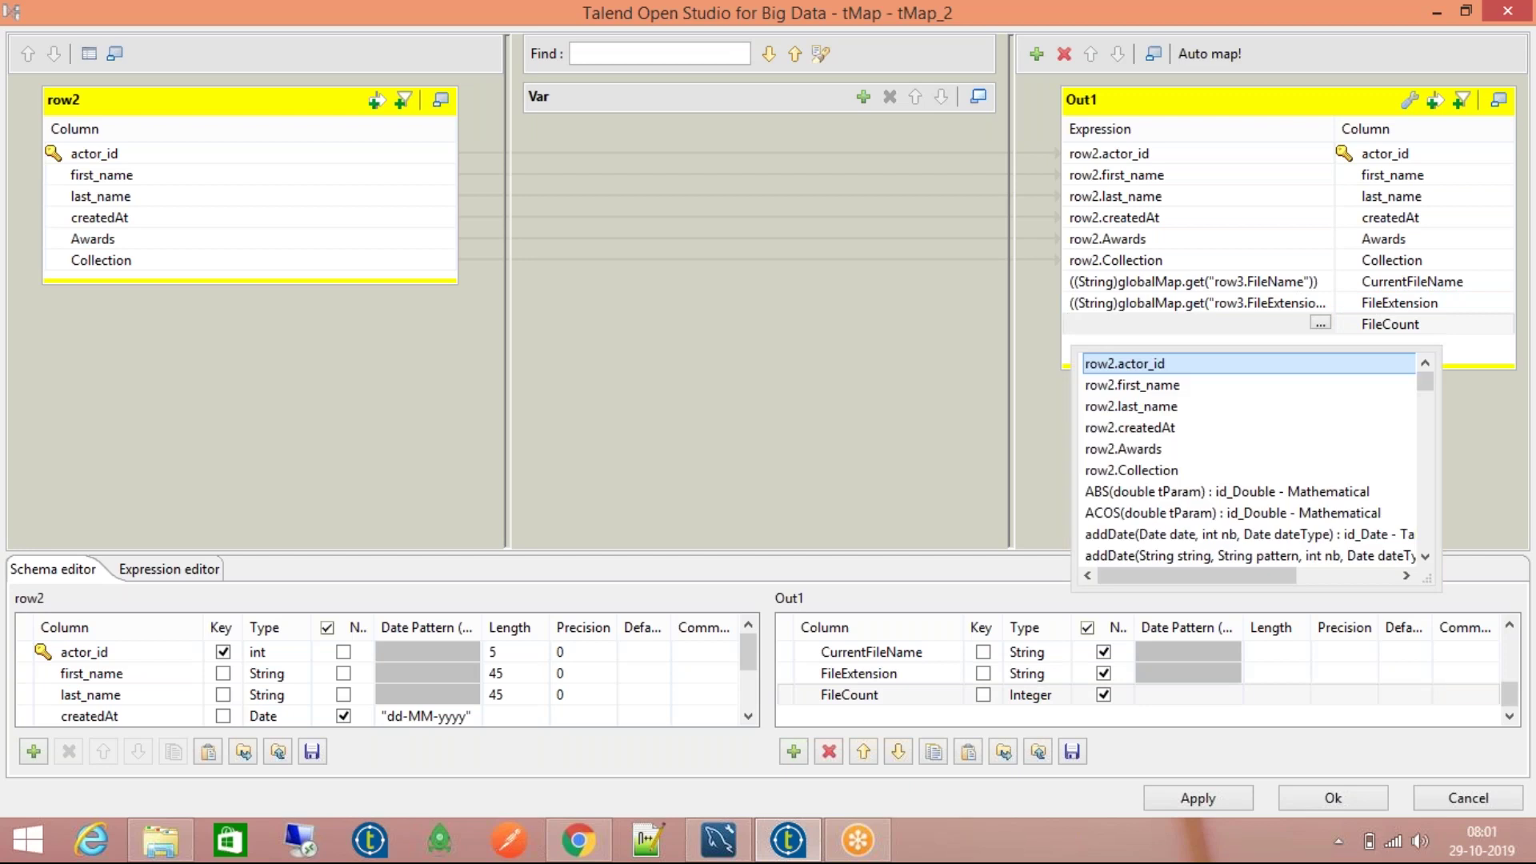
{"action": "type", "text": "tFlowTo"}
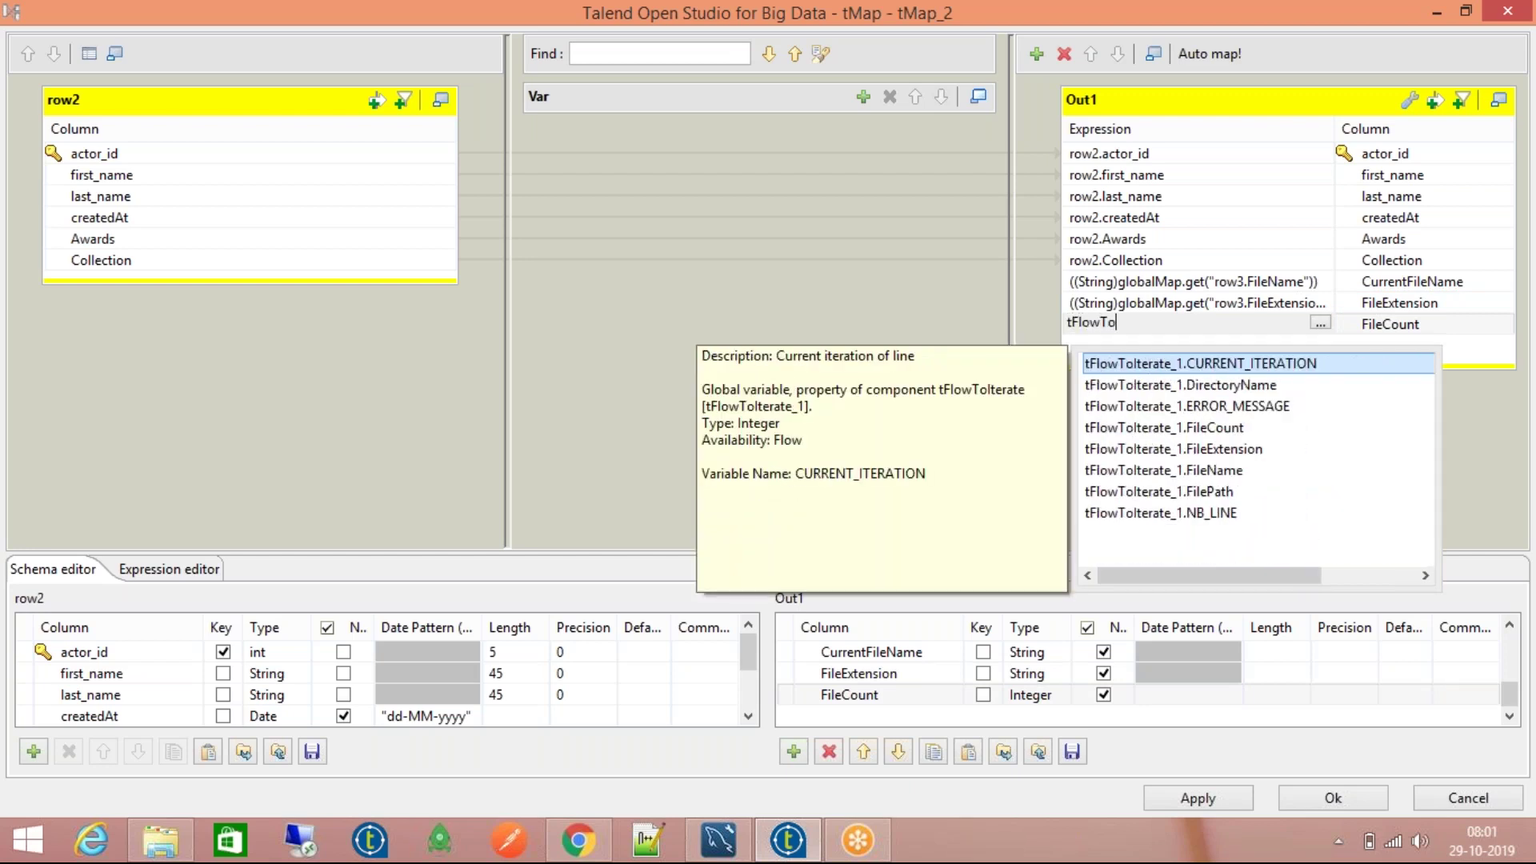
{"action": "key", "text": "Down"}
{"action": "key", "text": "Down"}
{"action": "key", "text": "Down"}
{"action": "key", "text": "Down"}
{"action": "key", "text": "Down"}
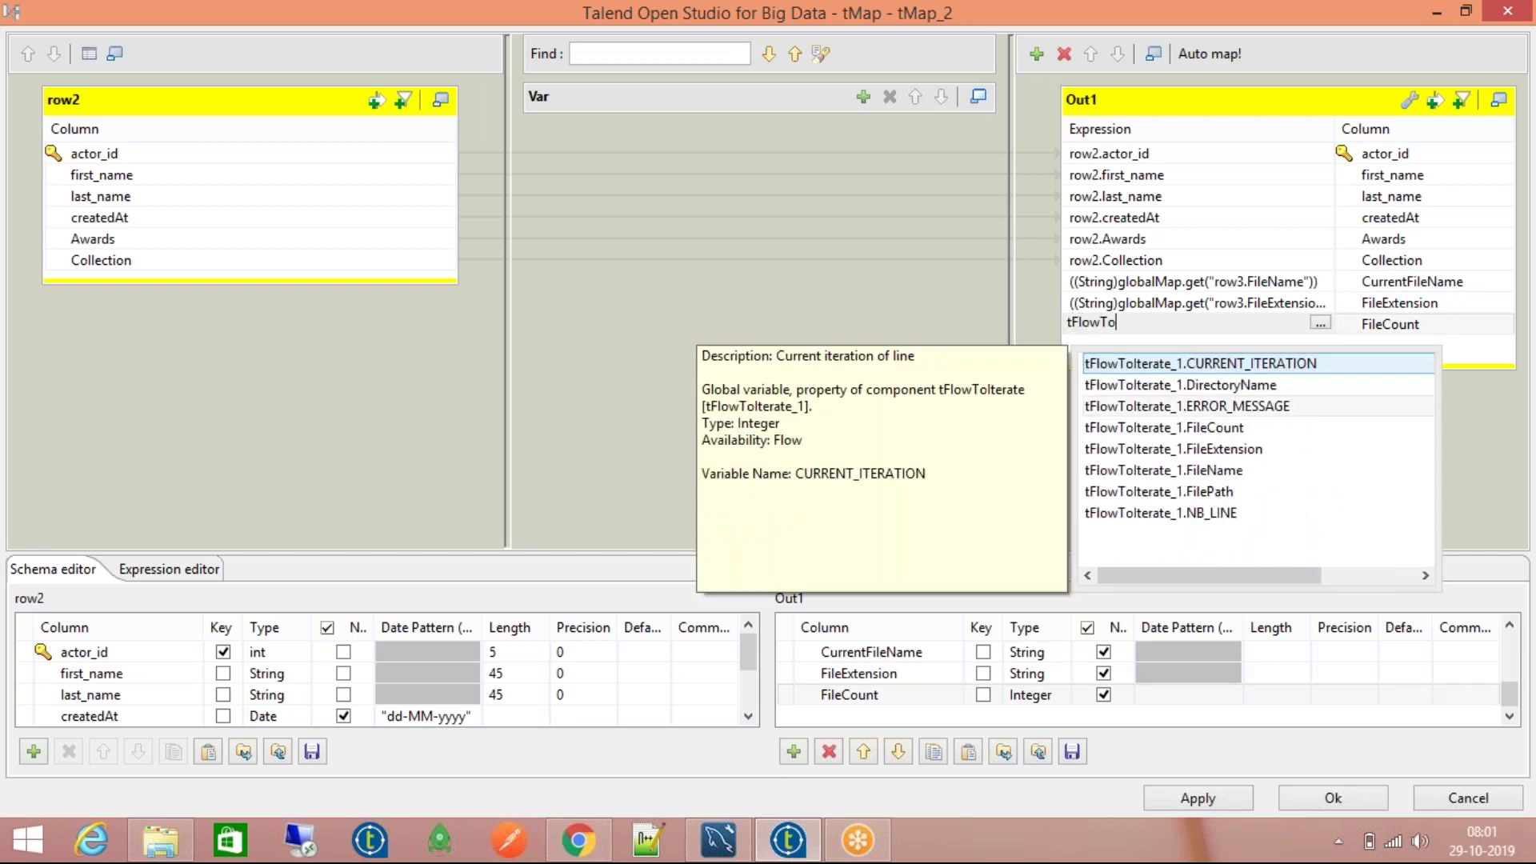
{"action": "key", "text": "Up"}
{"action": "key", "text": "Up"}
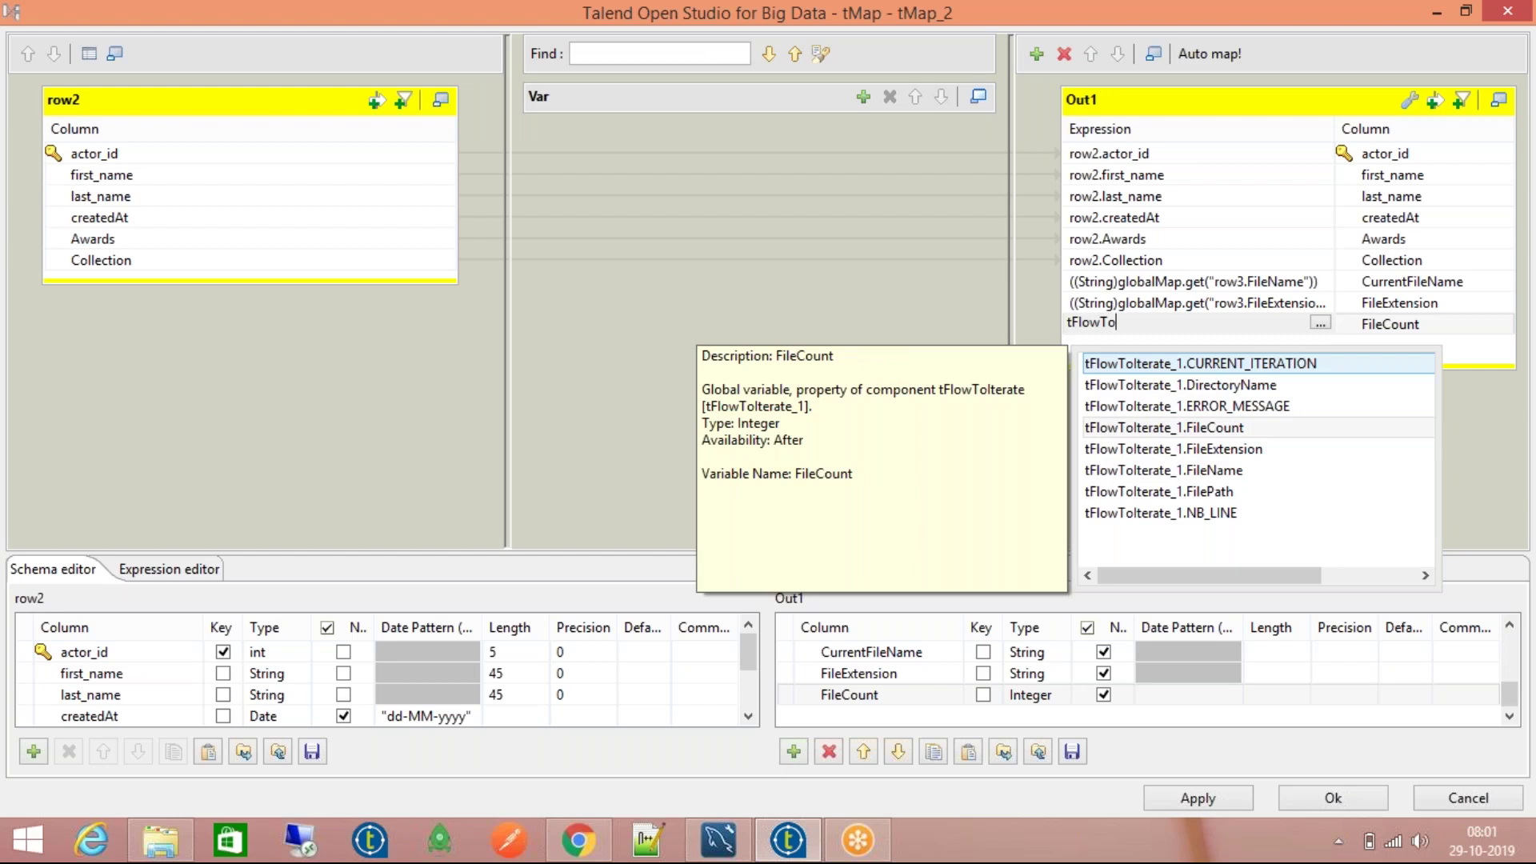
{"action": "key", "text": "Return"}
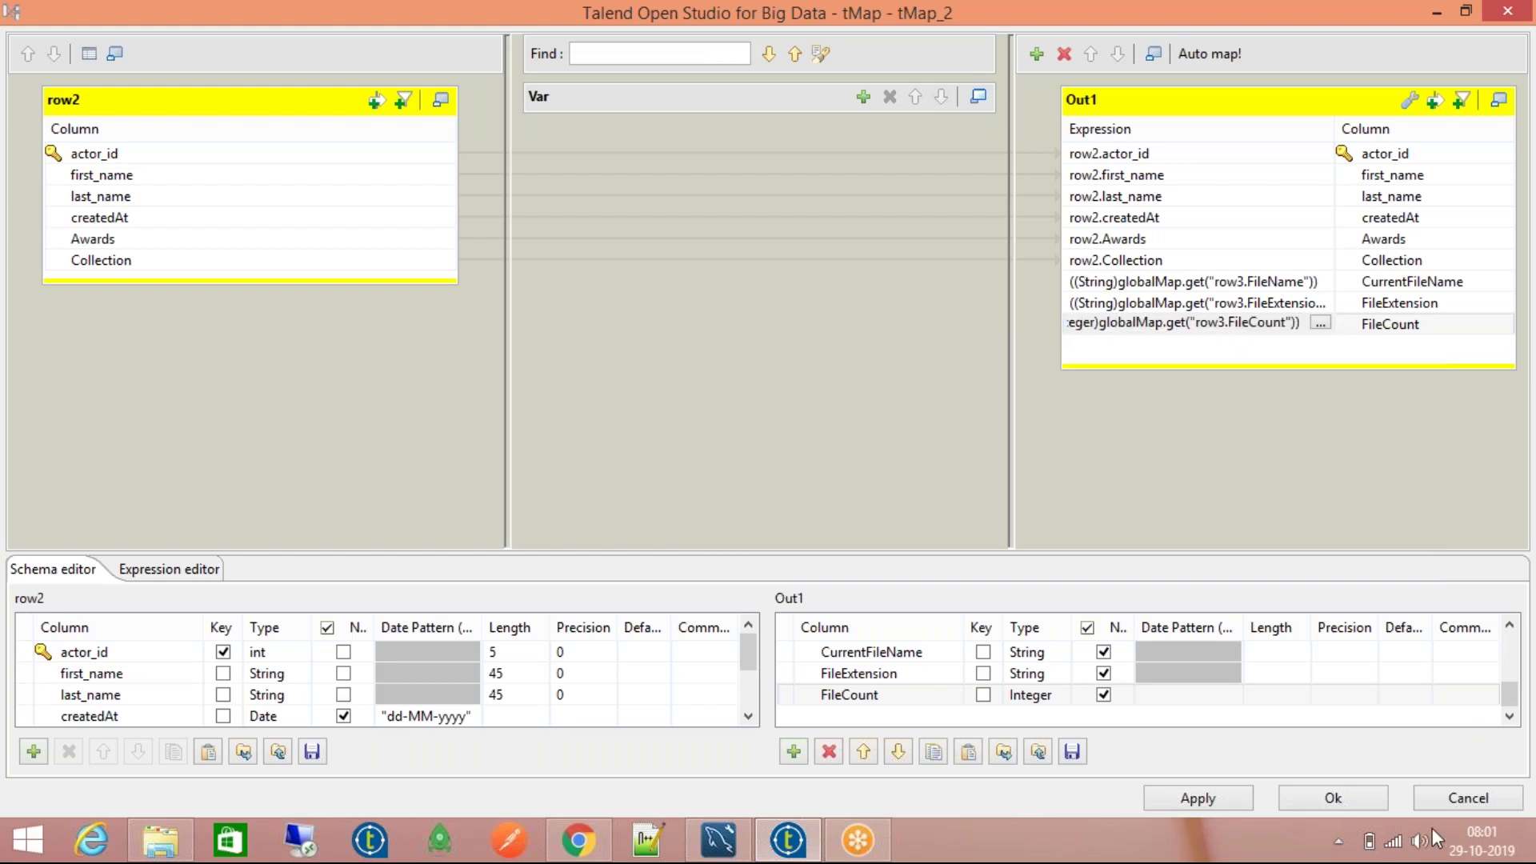
{"action": "left_click", "coordinate": [1364, 796]}
{"action": "left_click", "coordinate": [905, 467]}
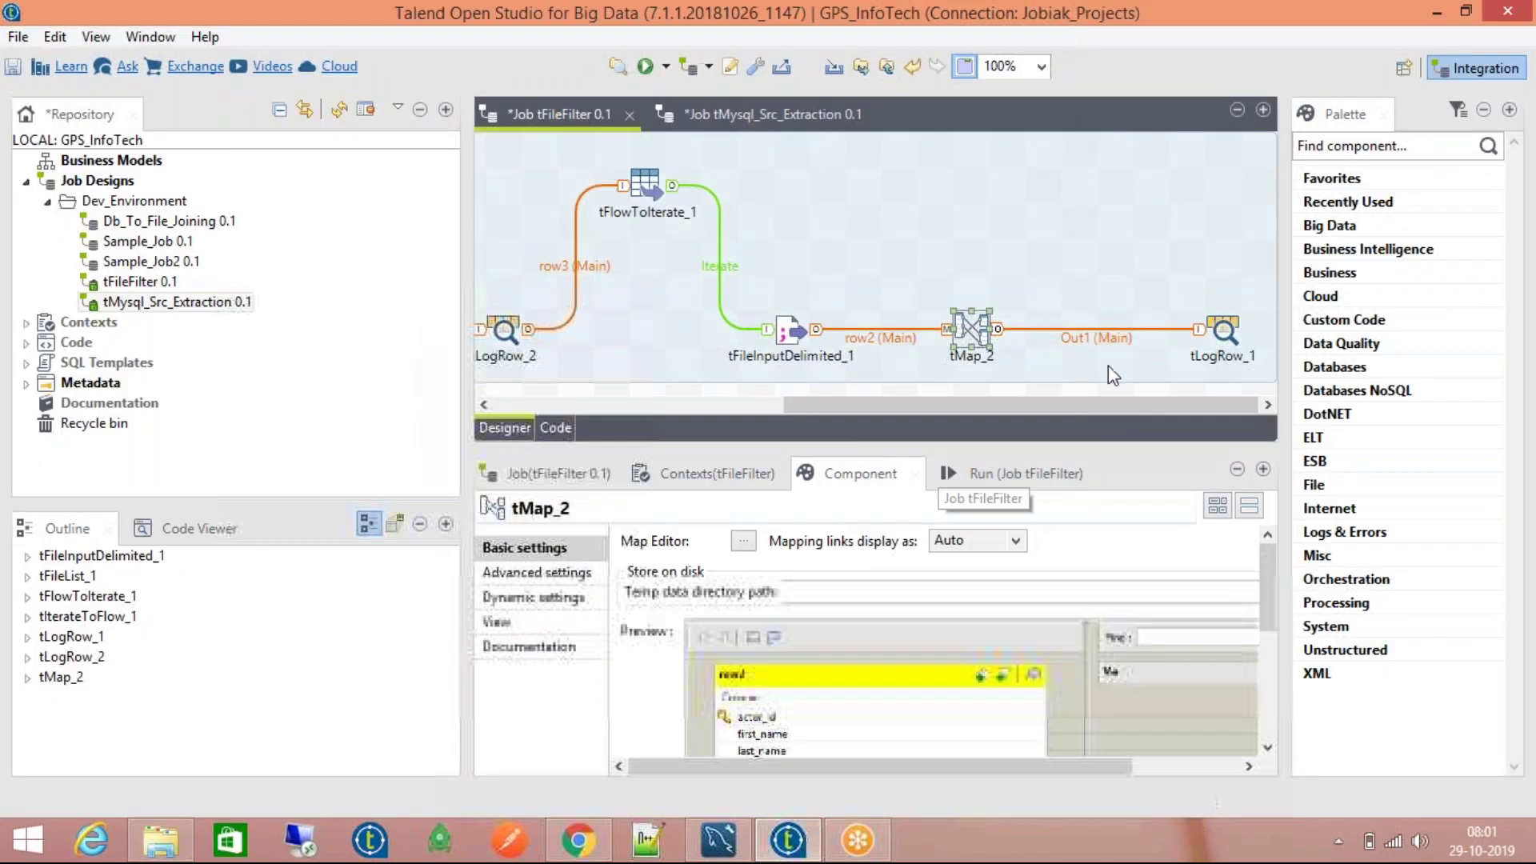
Step: Clear the previous console output and run the tFileFilter job
{"action": "left_click", "coordinate": [1016, 472]}
{"action": "left_click", "coordinate": [889, 569]}
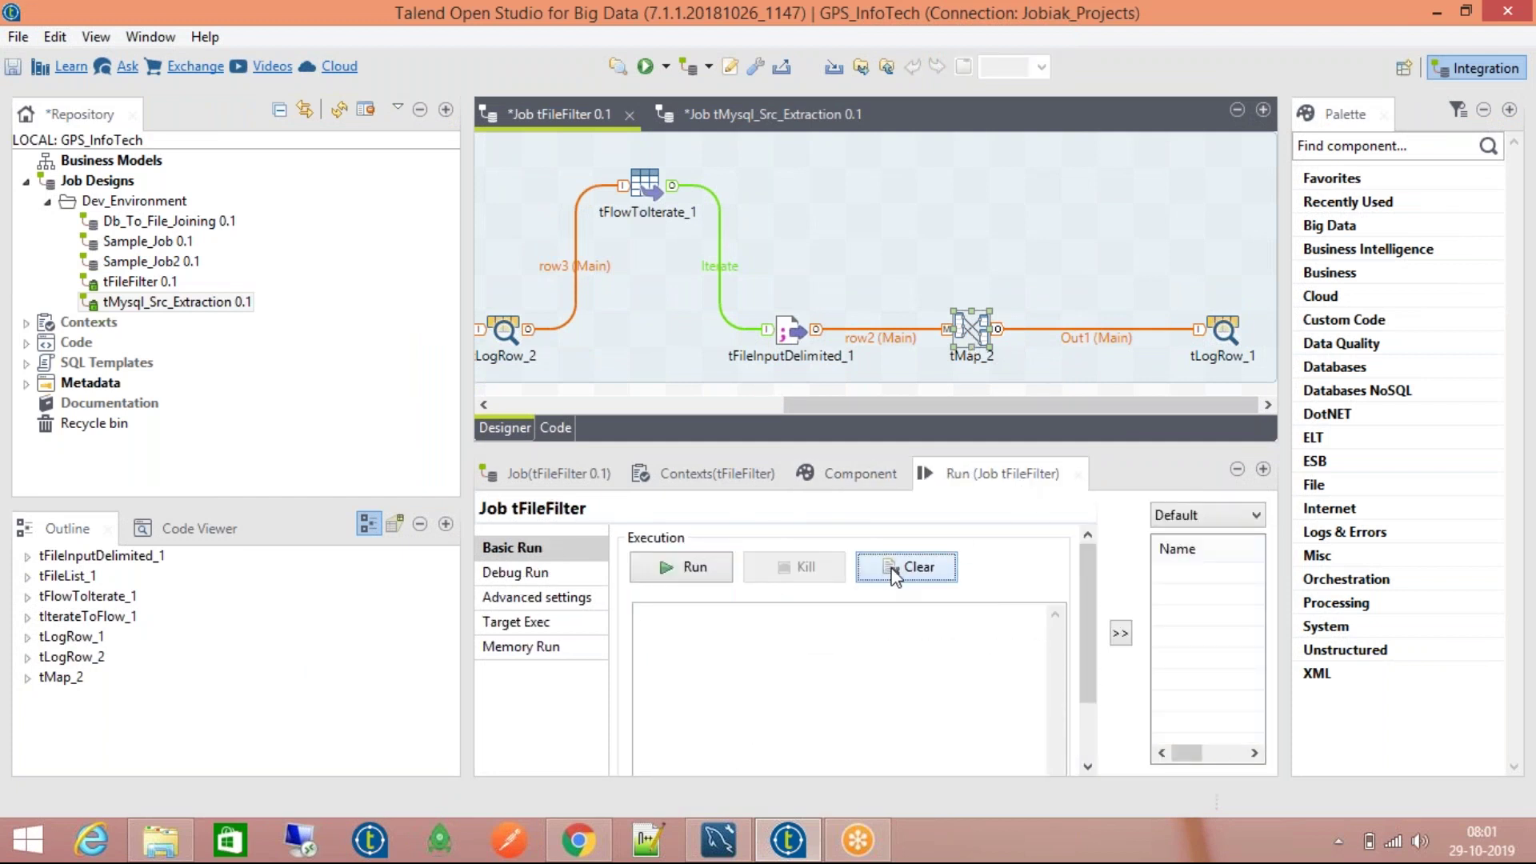
{"action": "left_click", "coordinate": [693, 576]}
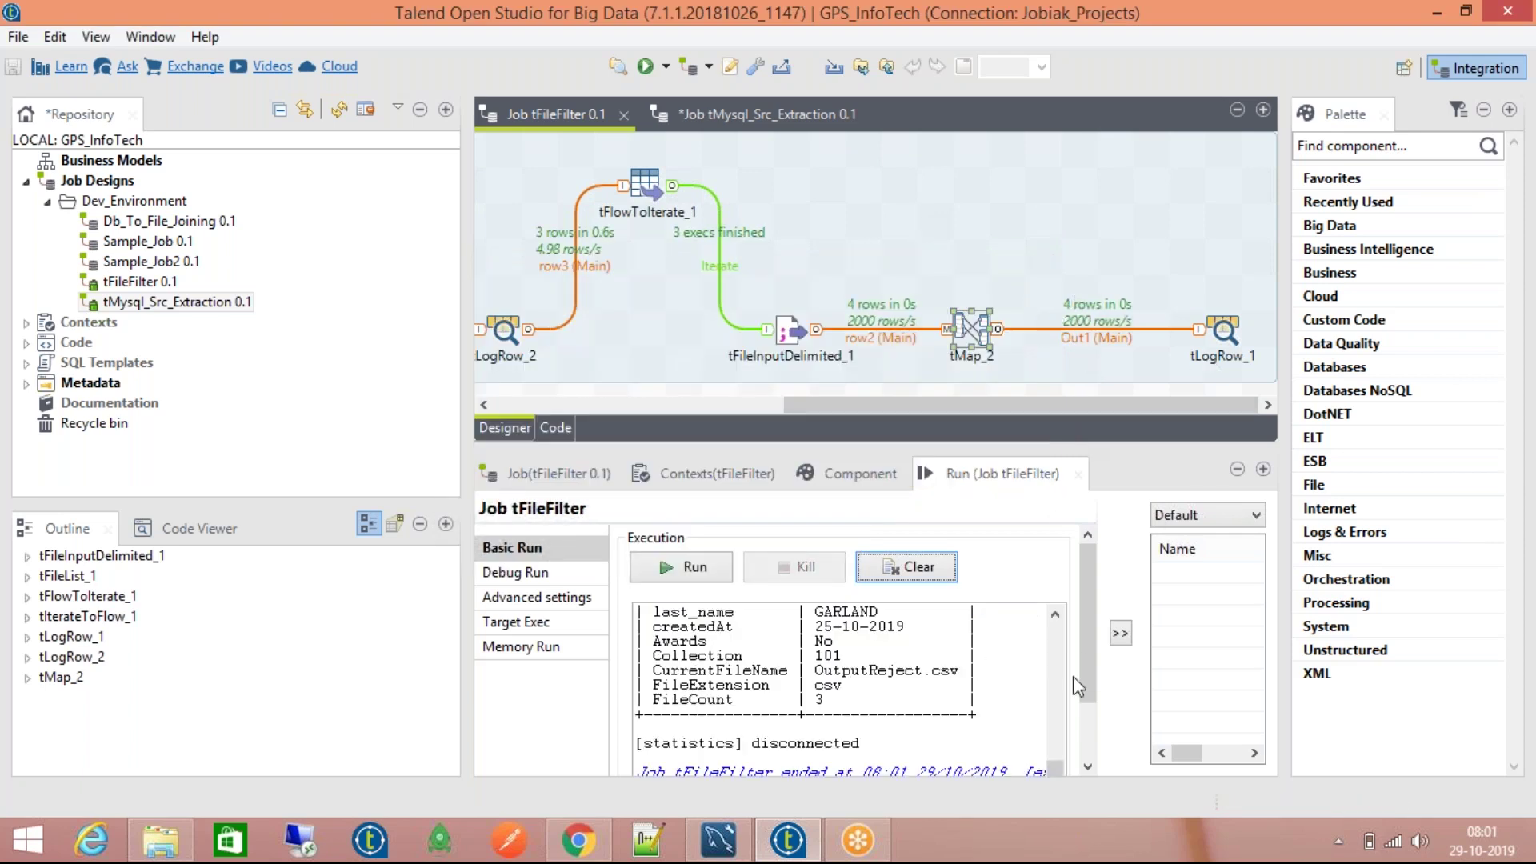
Step: Copy the complete run log of the tFileFilter job into a new Notepad++ document
{"action": "left_click", "coordinate": [1262, 468]}
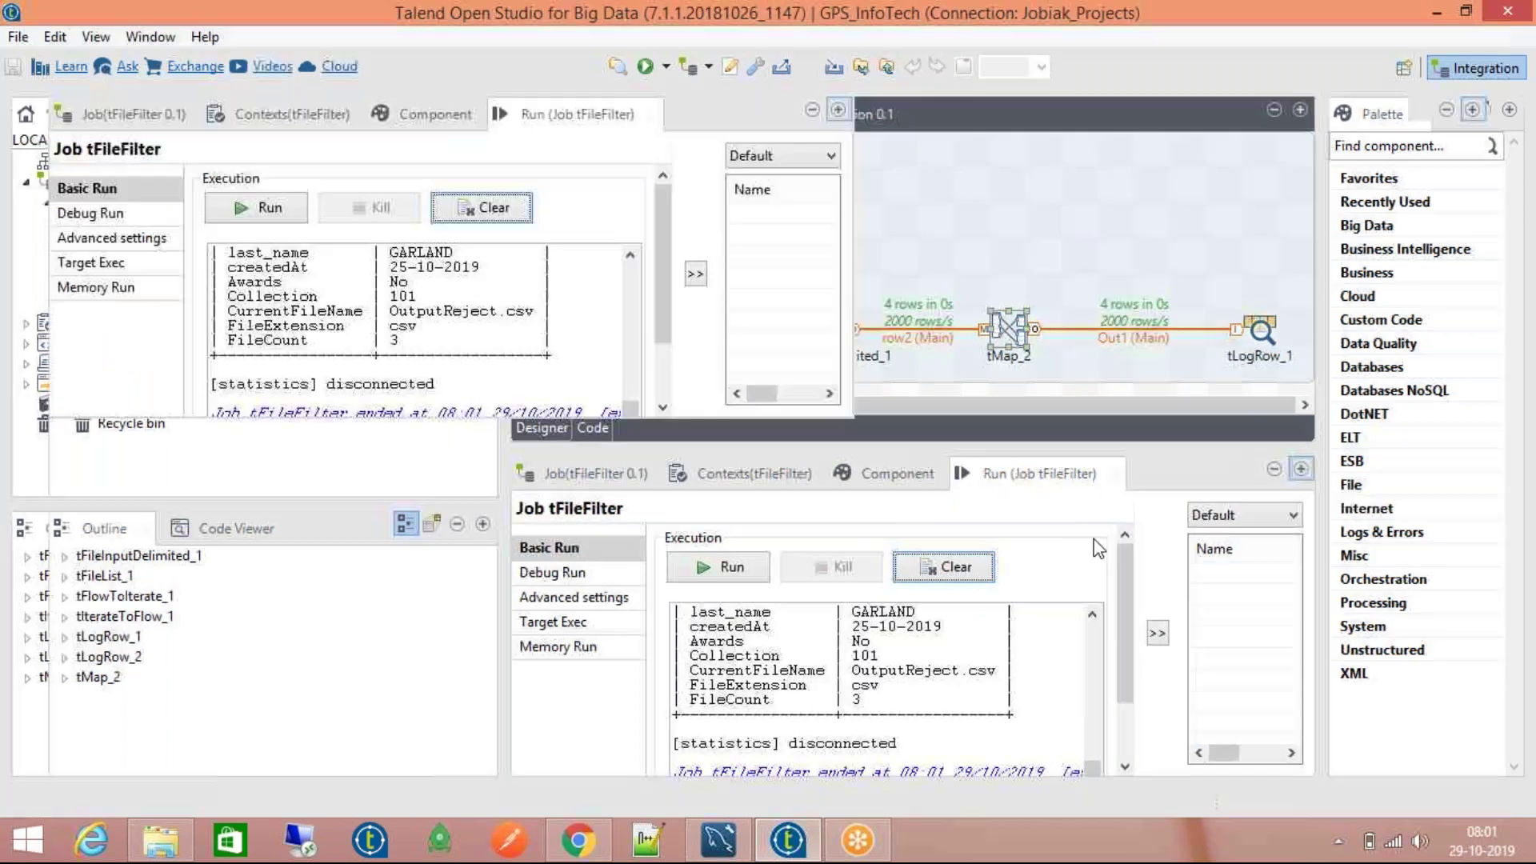
{"action": "left_click", "coordinate": [604, 548]}
{"action": "key", "text": "ctrl+a"}
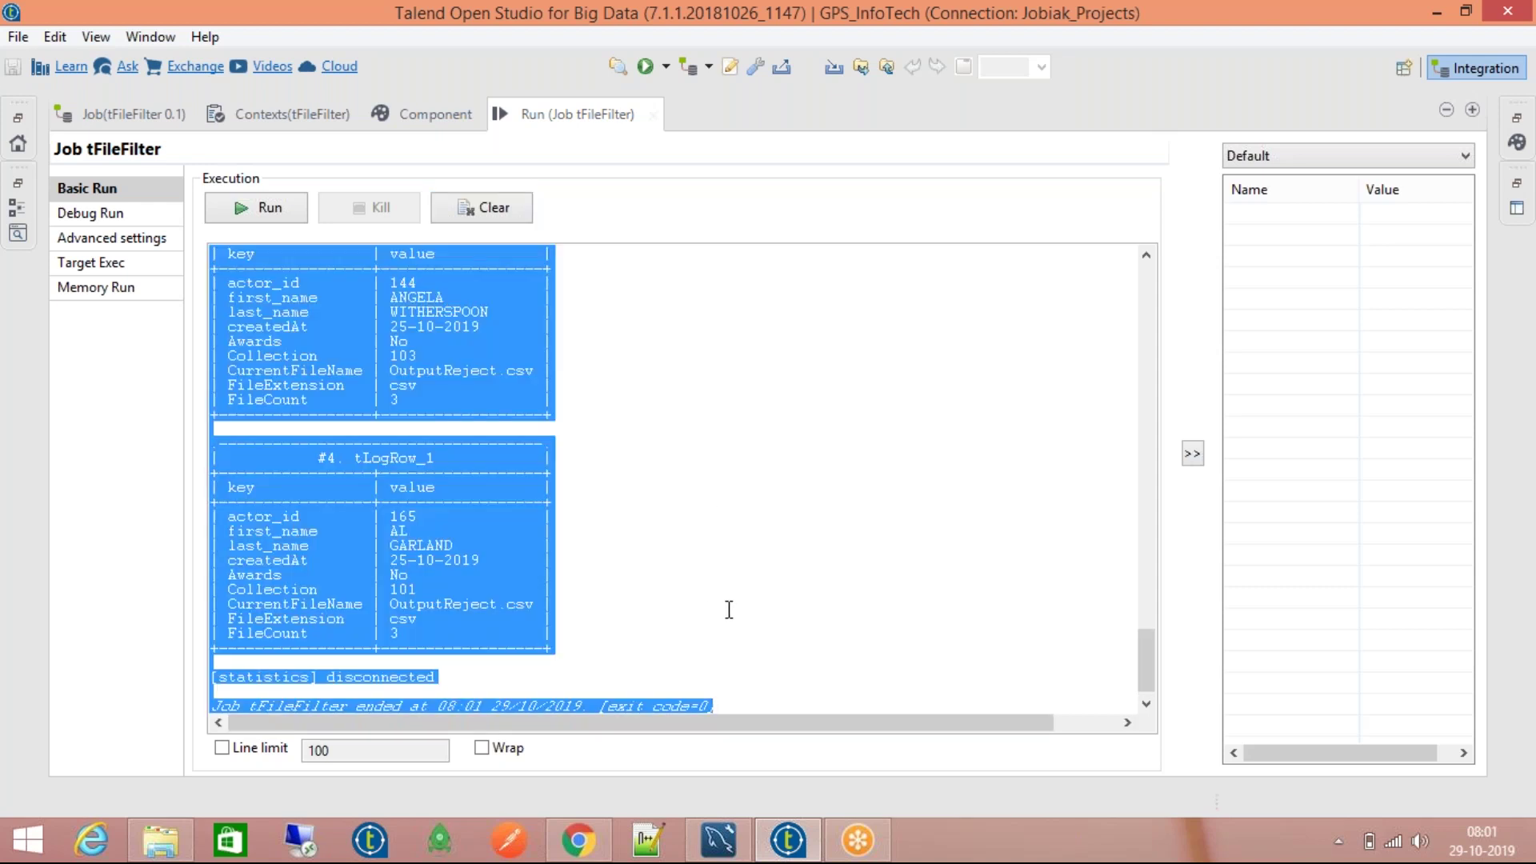
{"action": "left_click_drag", "start_coordinate": [1144, 649], "coordinate": [1166, 275]}
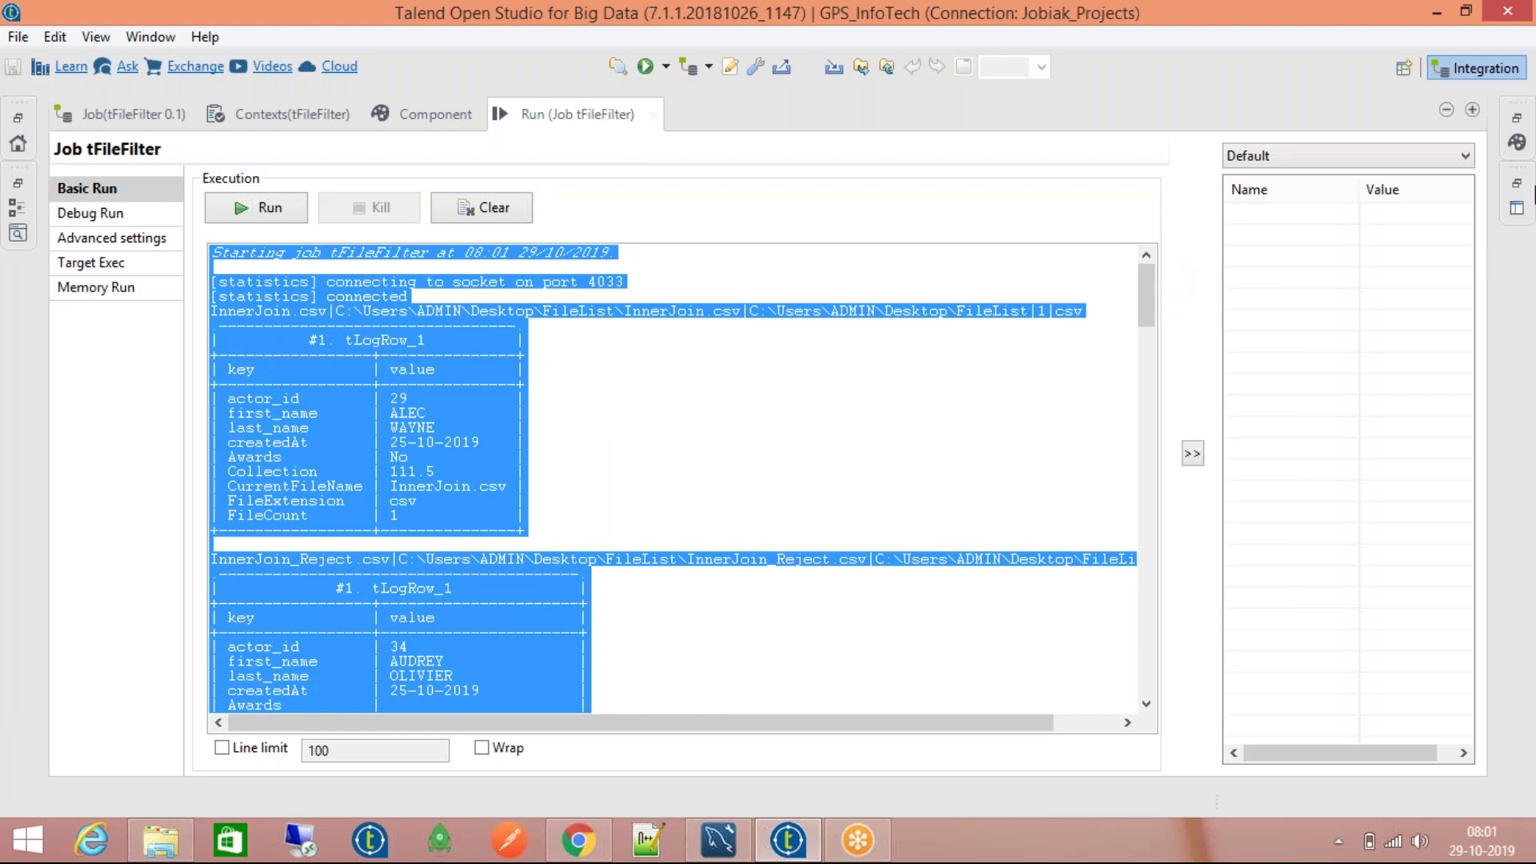
{"action": "left_click", "coordinate": [1470, 112]}
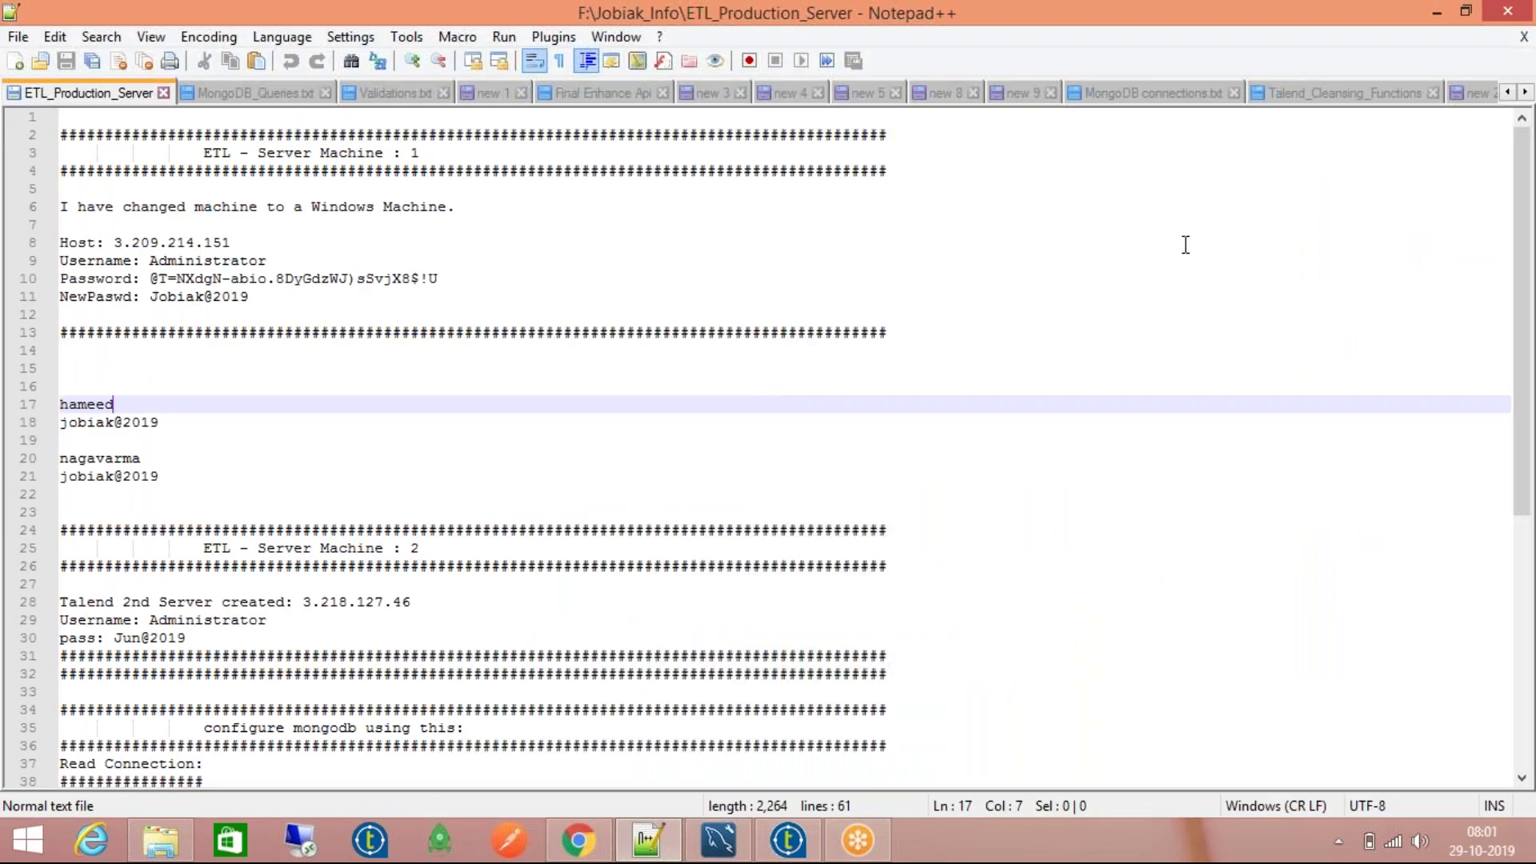
{"action": "key", "text": "ctrl+n"}
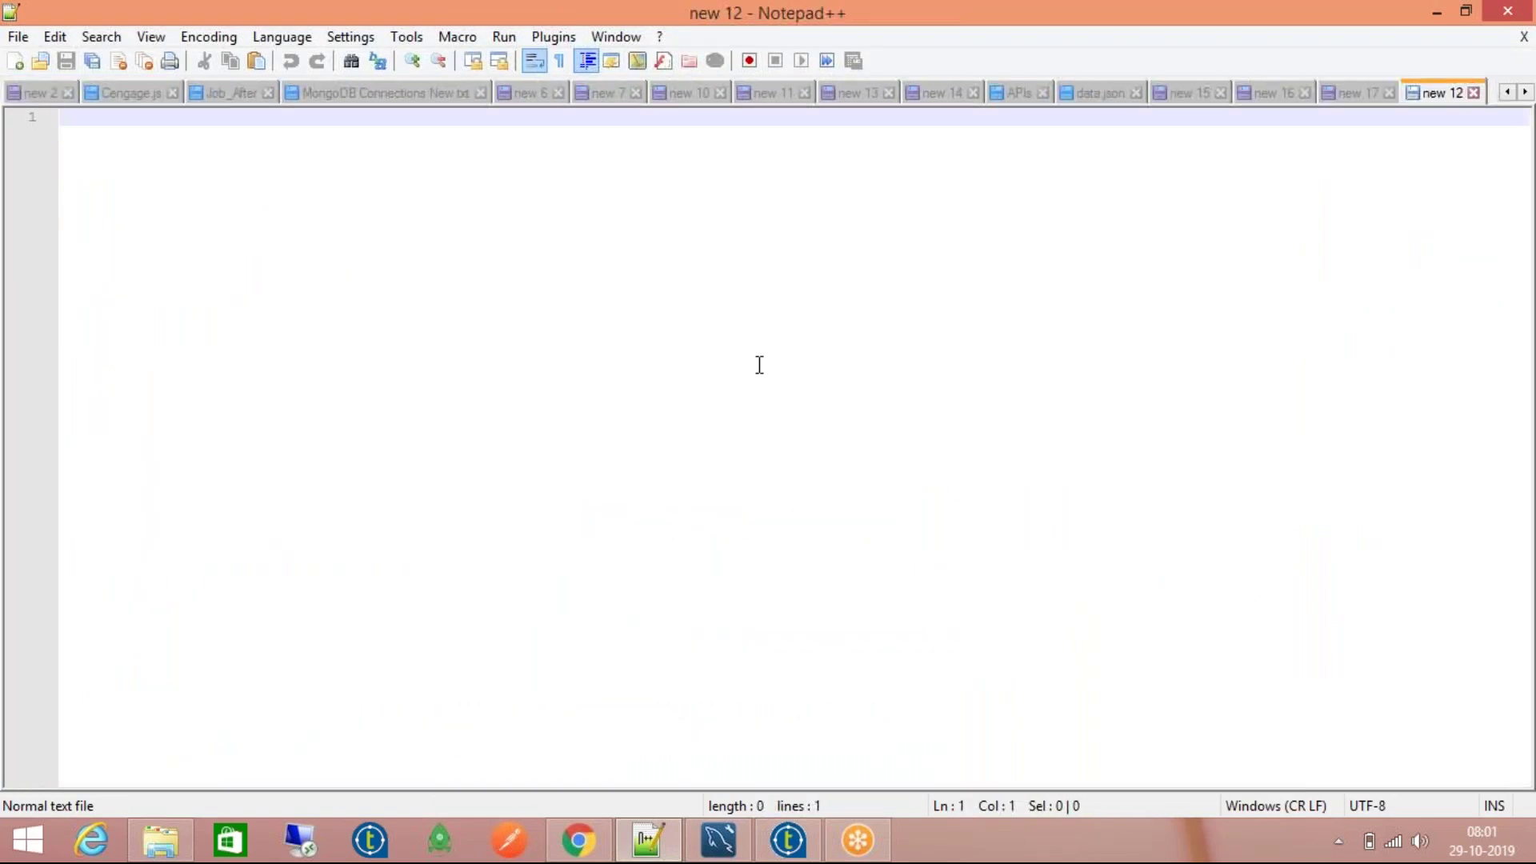
{"action": "key", "text": "ctrl+v"}
Step: Examine the first file's line in the pasted log, checking its file name, path, directory, count and extension fields
{"action": "scroll", "coordinate": [401, 372], "scroll_direction": "up", "scroll_amount": 17}
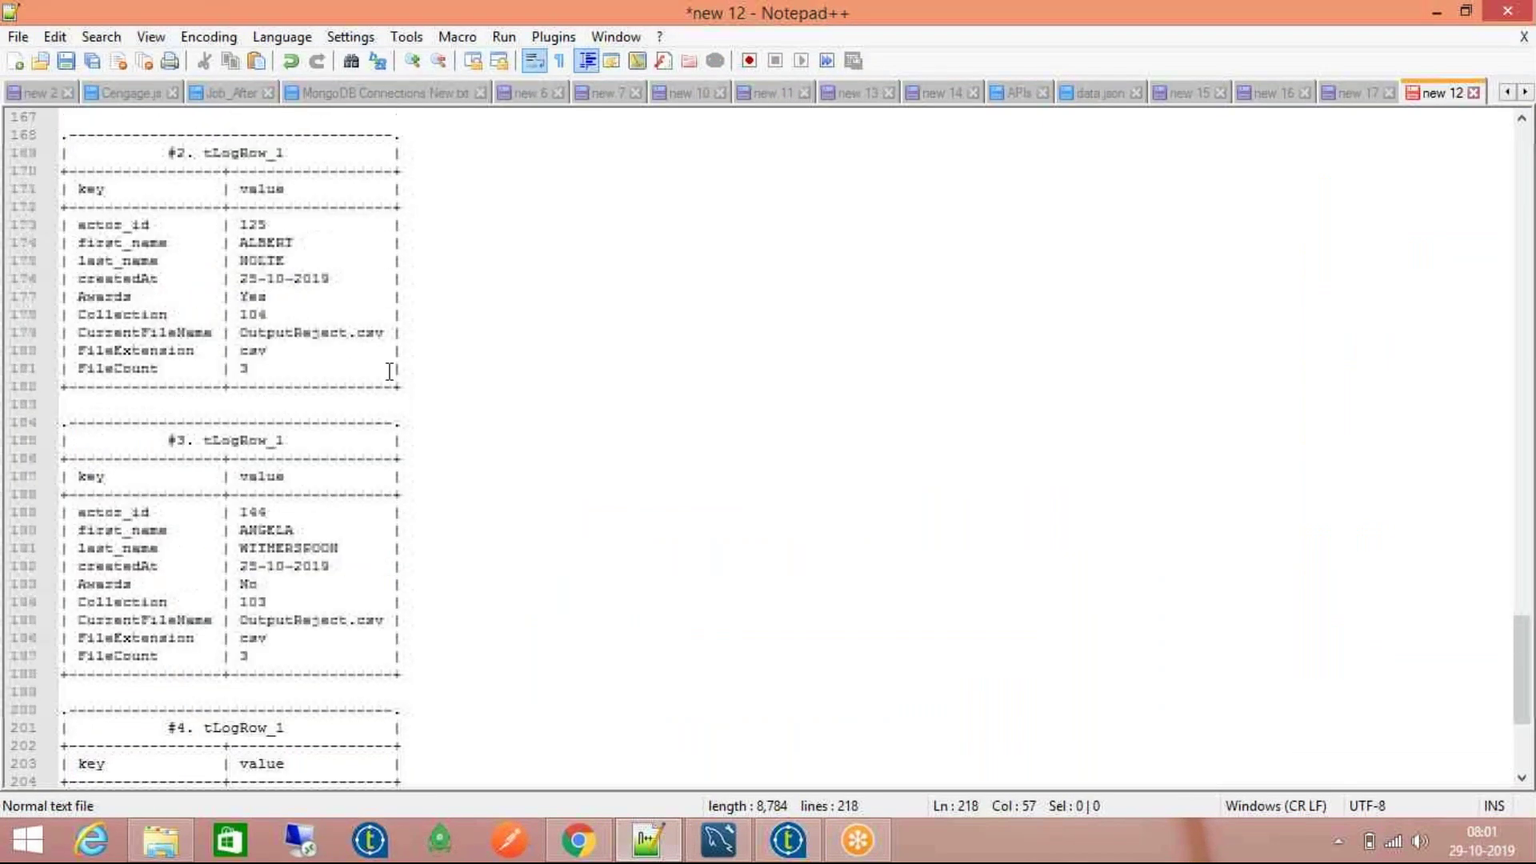
{"action": "scroll", "coordinate": [401, 372], "scroll_direction": "up", "scroll_amount": 20}
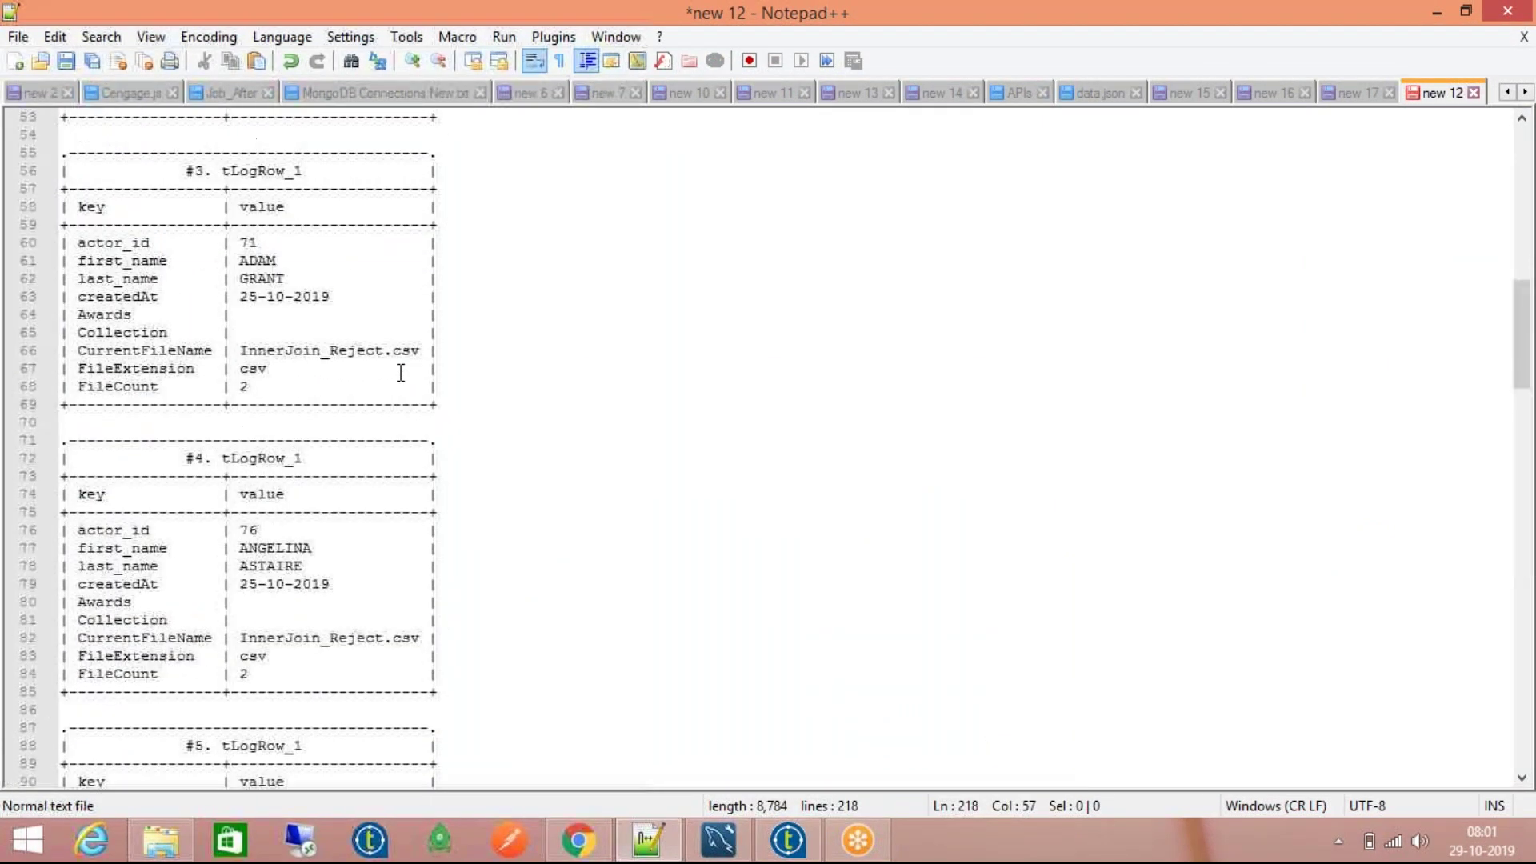
{"action": "scroll", "coordinate": [419, 419], "scroll_direction": "up", "scroll_amount": 11}
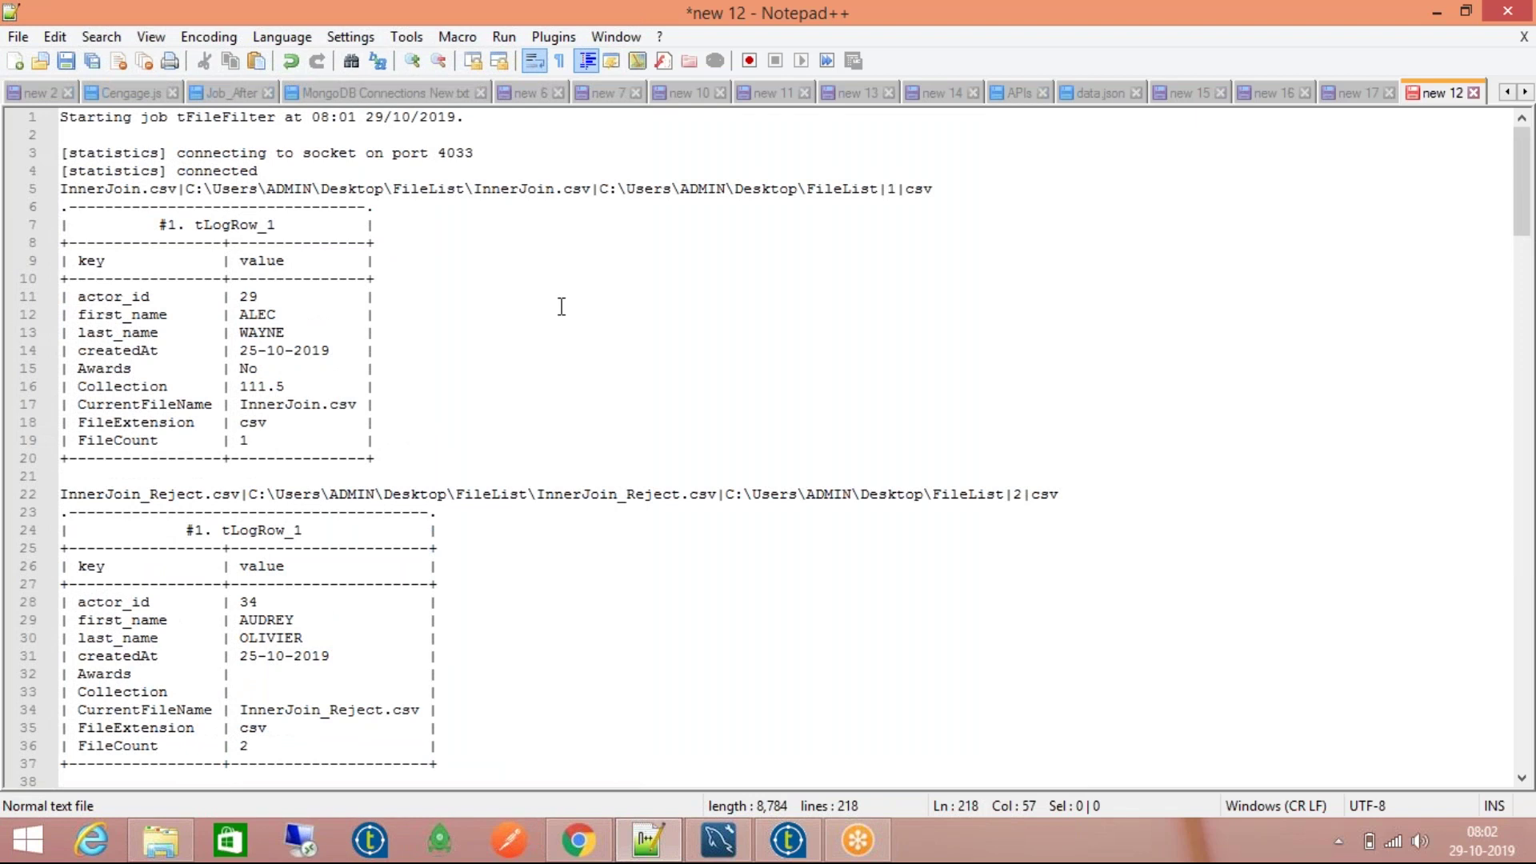
{"action": "triple_click", "coordinate": [627, 189]}
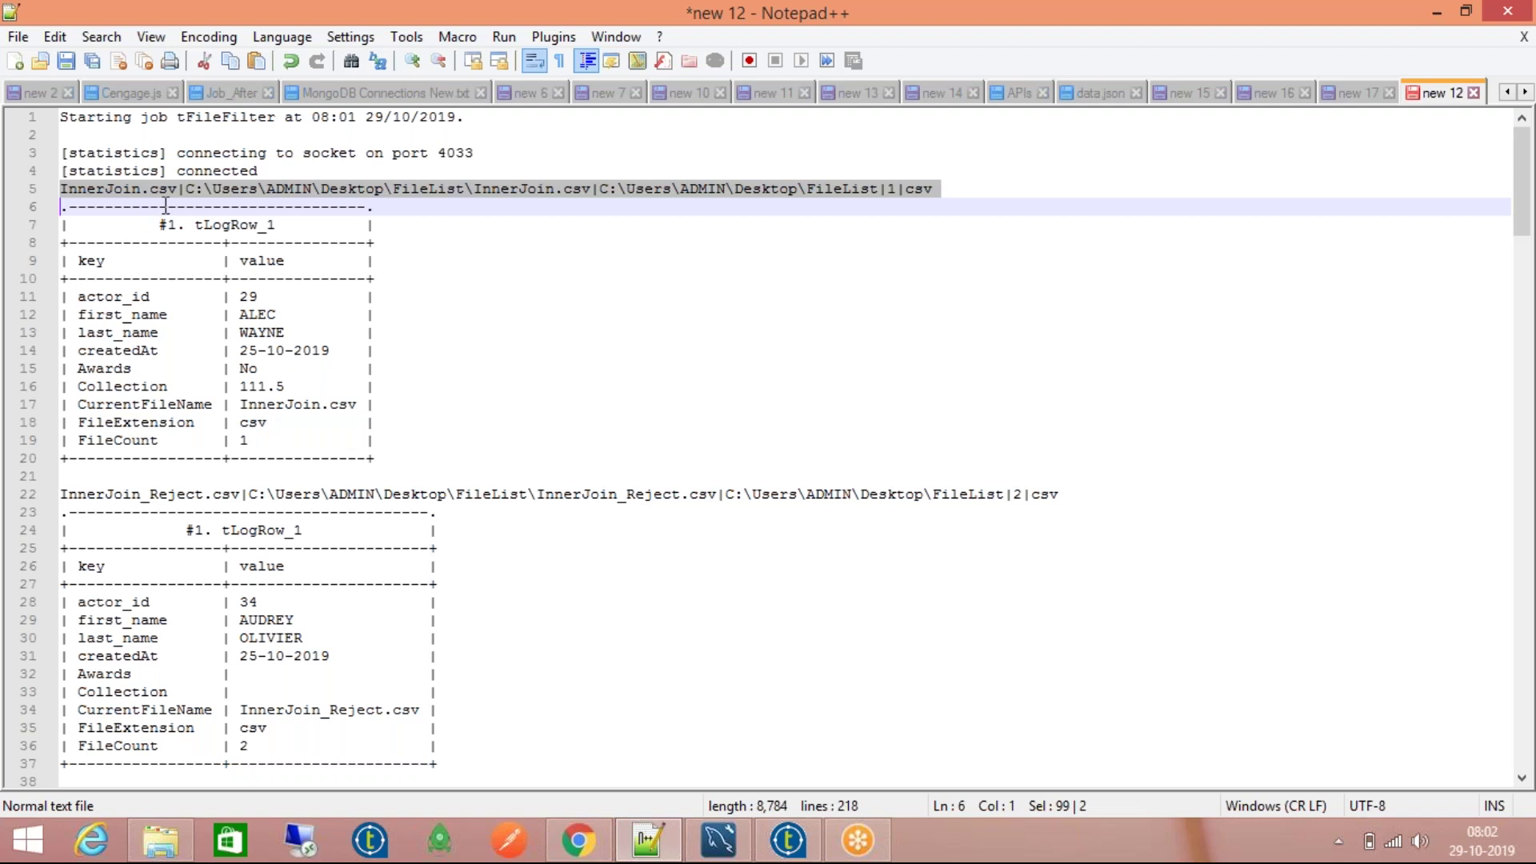
{"action": "left_click", "coordinate": [186, 189]}
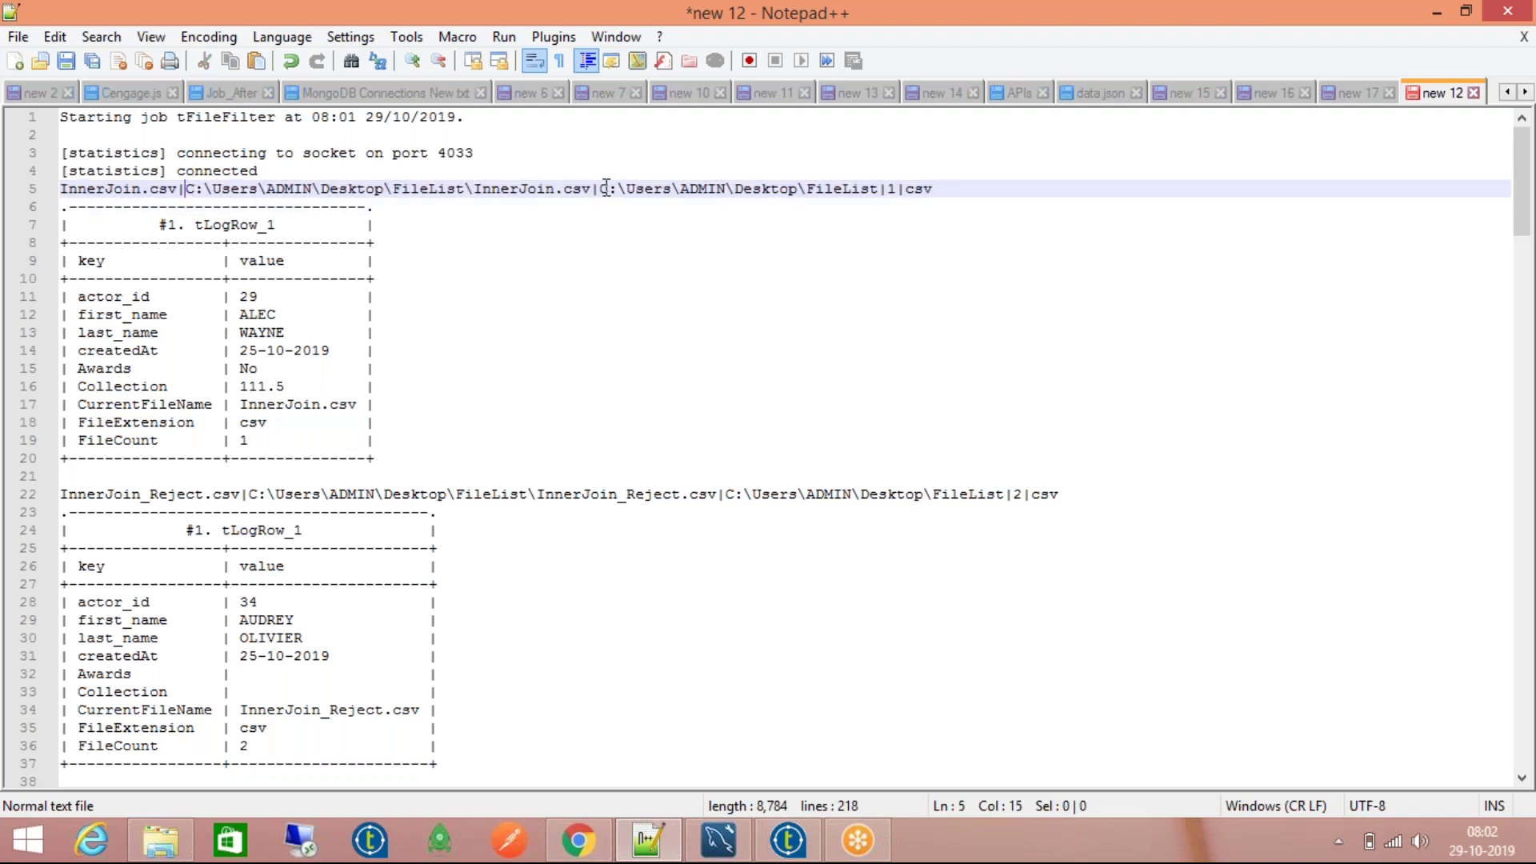
{"action": "left_click_drag", "start_coordinate": [600, 188], "coordinate": [880, 195]}
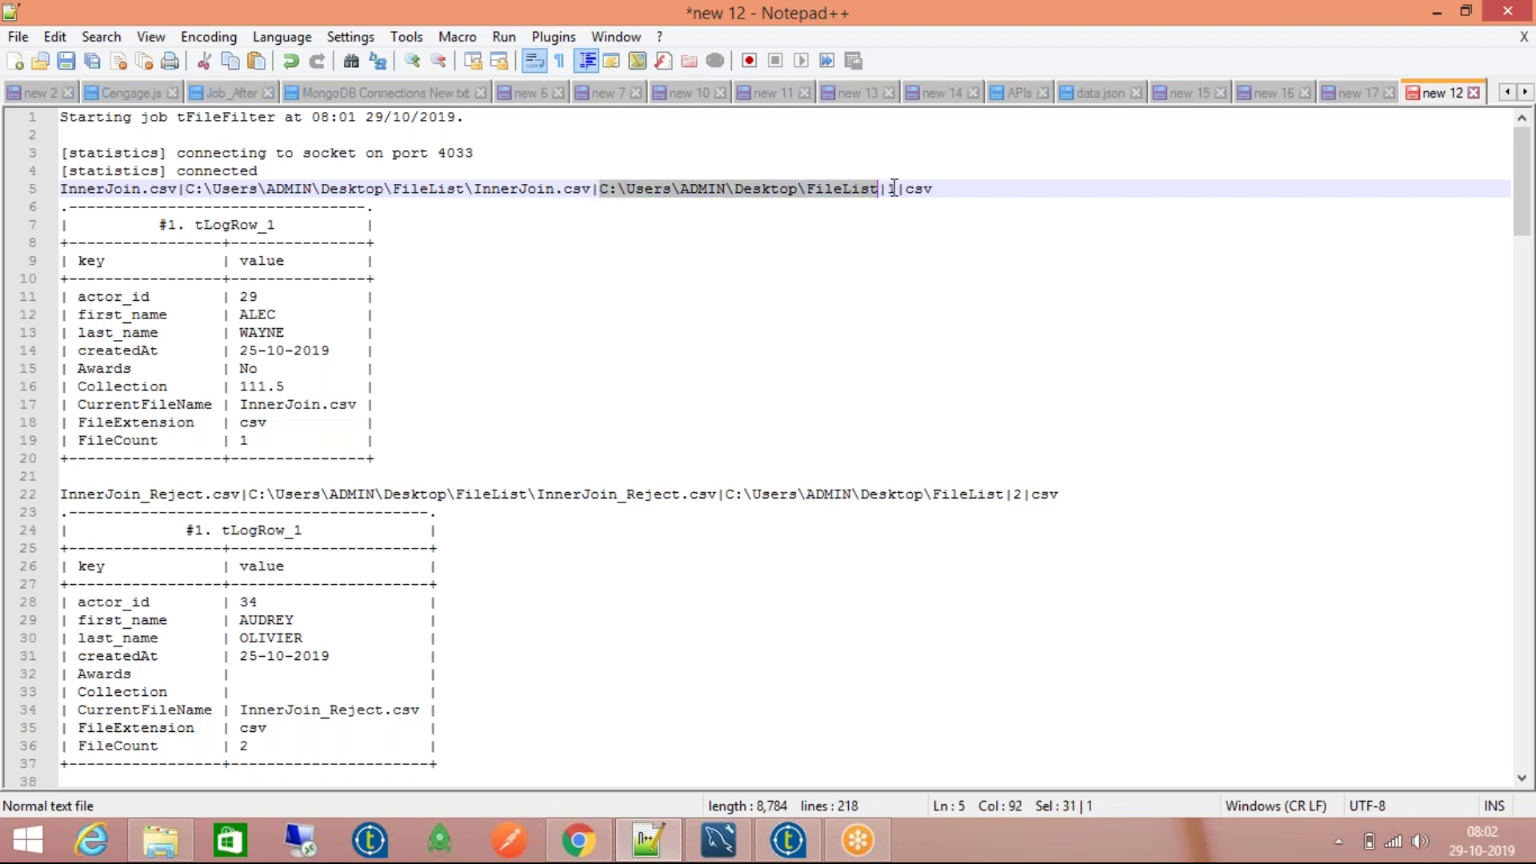
{"action": "left_click", "coordinate": [896, 192]}
{"action": "left_click", "coordinate": [921, 188]}
{"action": "double_click", "coordinate": [922, 188]}
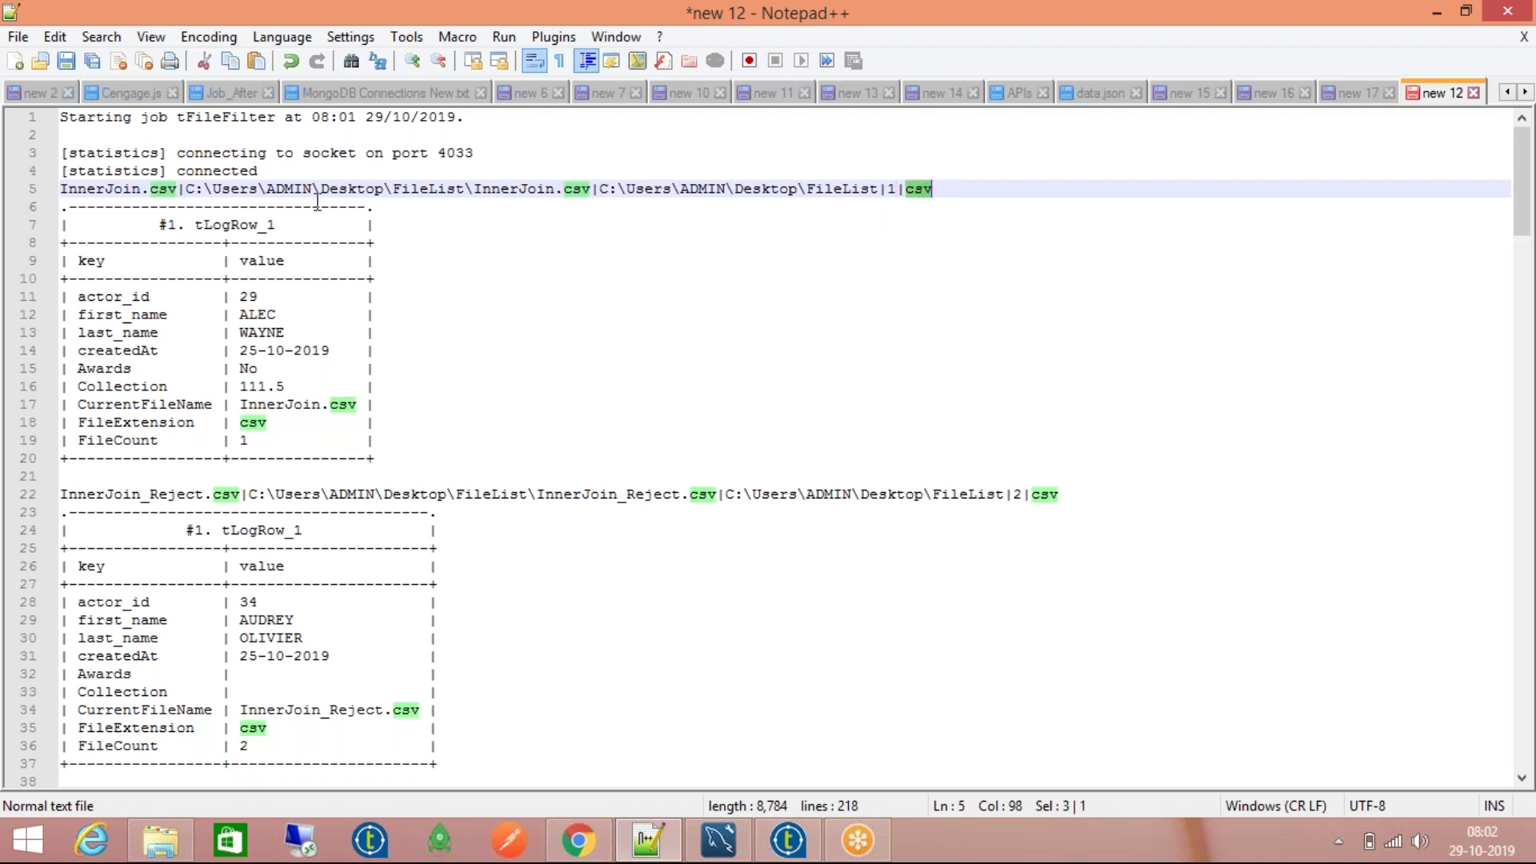
{"action": "double_click", "coordinate": [512, 189]}
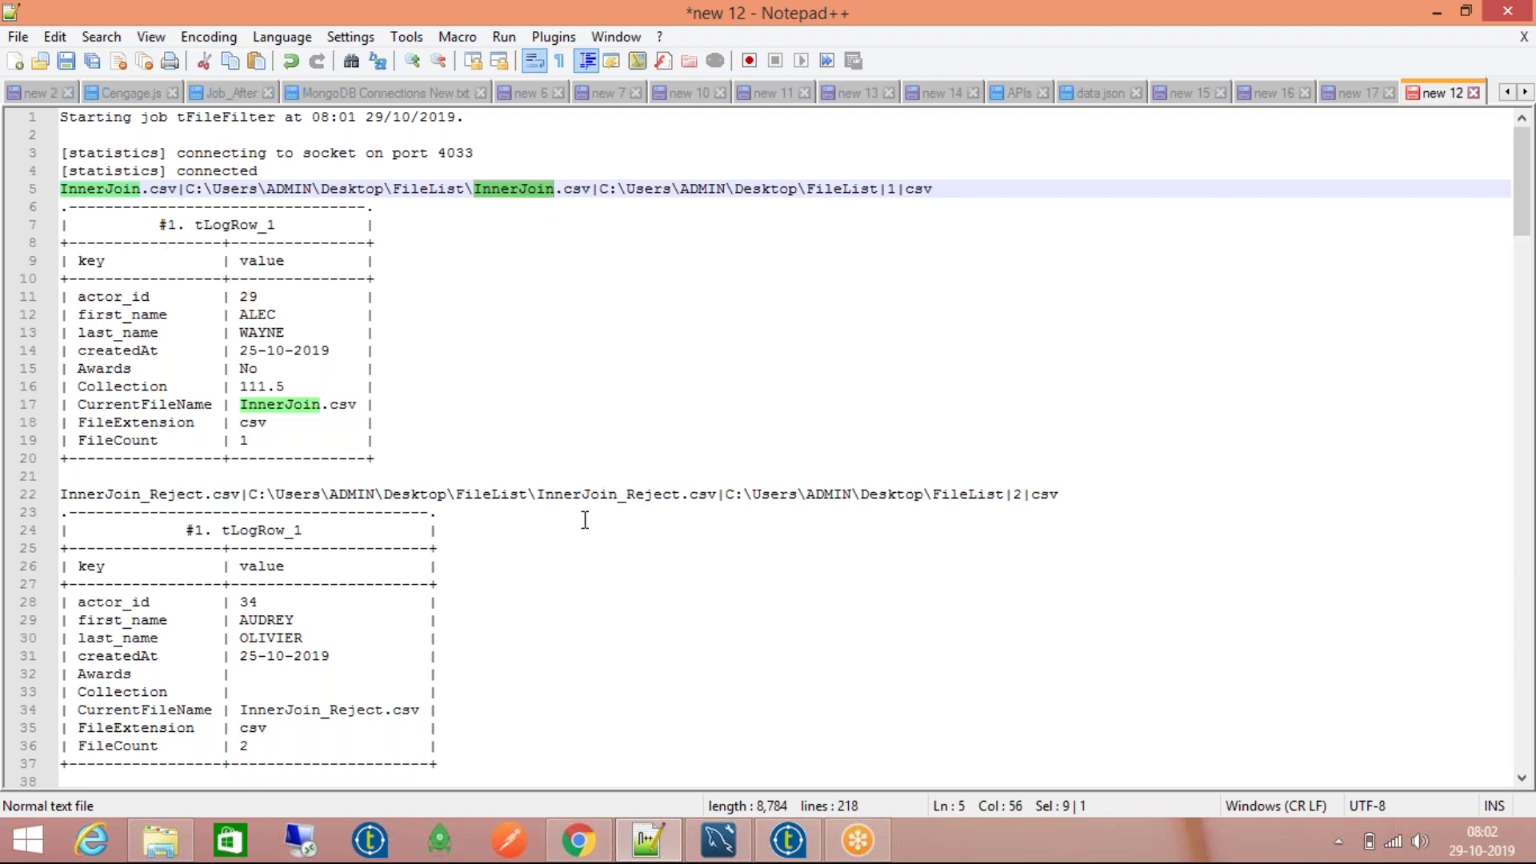
Step: Examine the InnerJoin.csv record in the log, comparing its table values with the file line above it
{"action": "left_click_drag", "start_coordinate": [405, 463], "coordinate": [62, 206]}
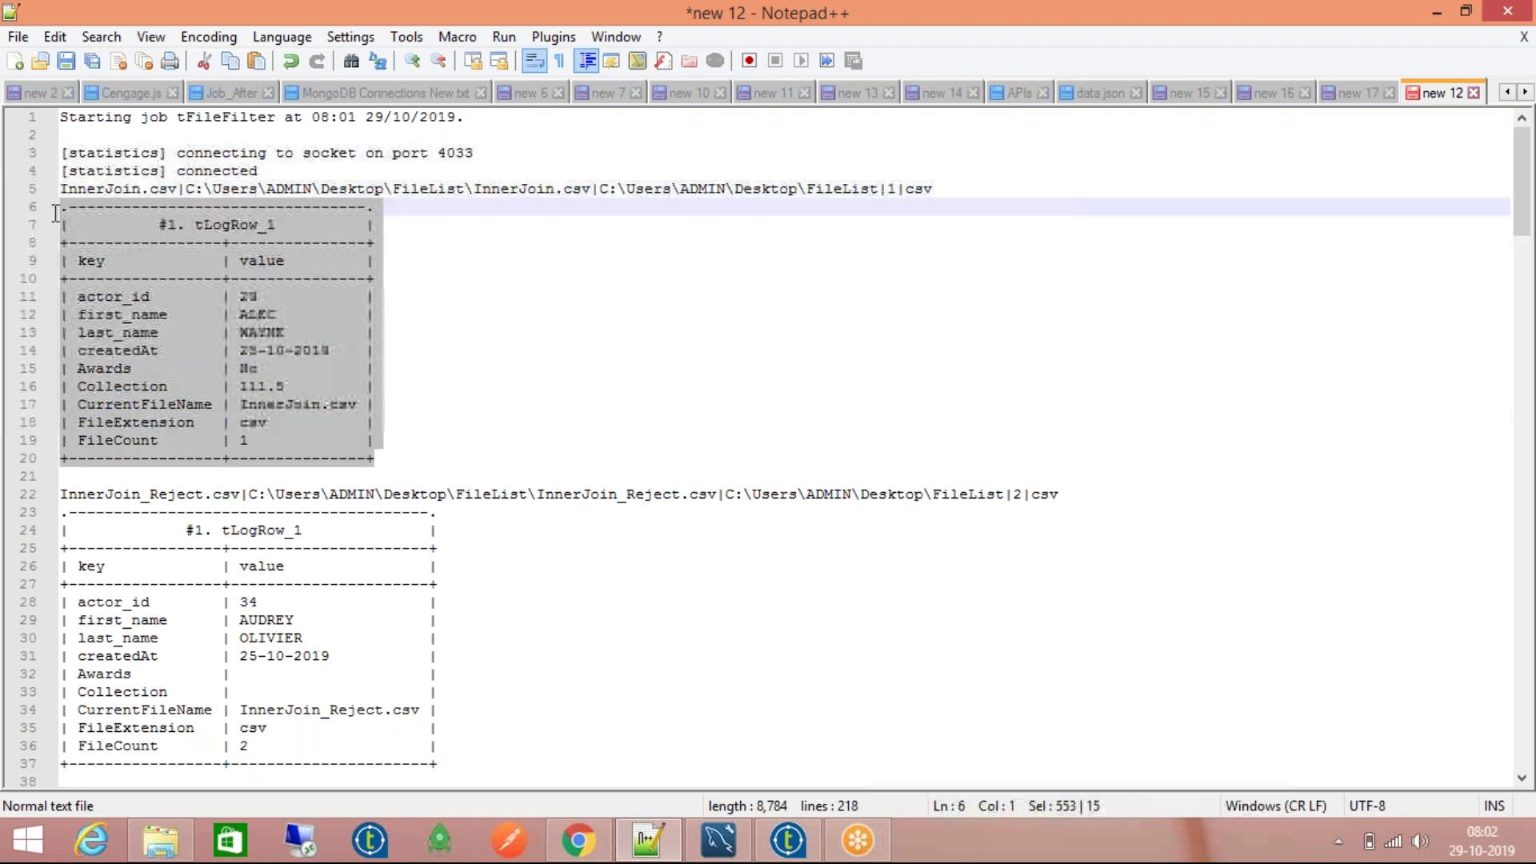
{"action": "scroll", "coordinate": [675, 433], "scroll_direction": "down", "scroll_amount": 2}
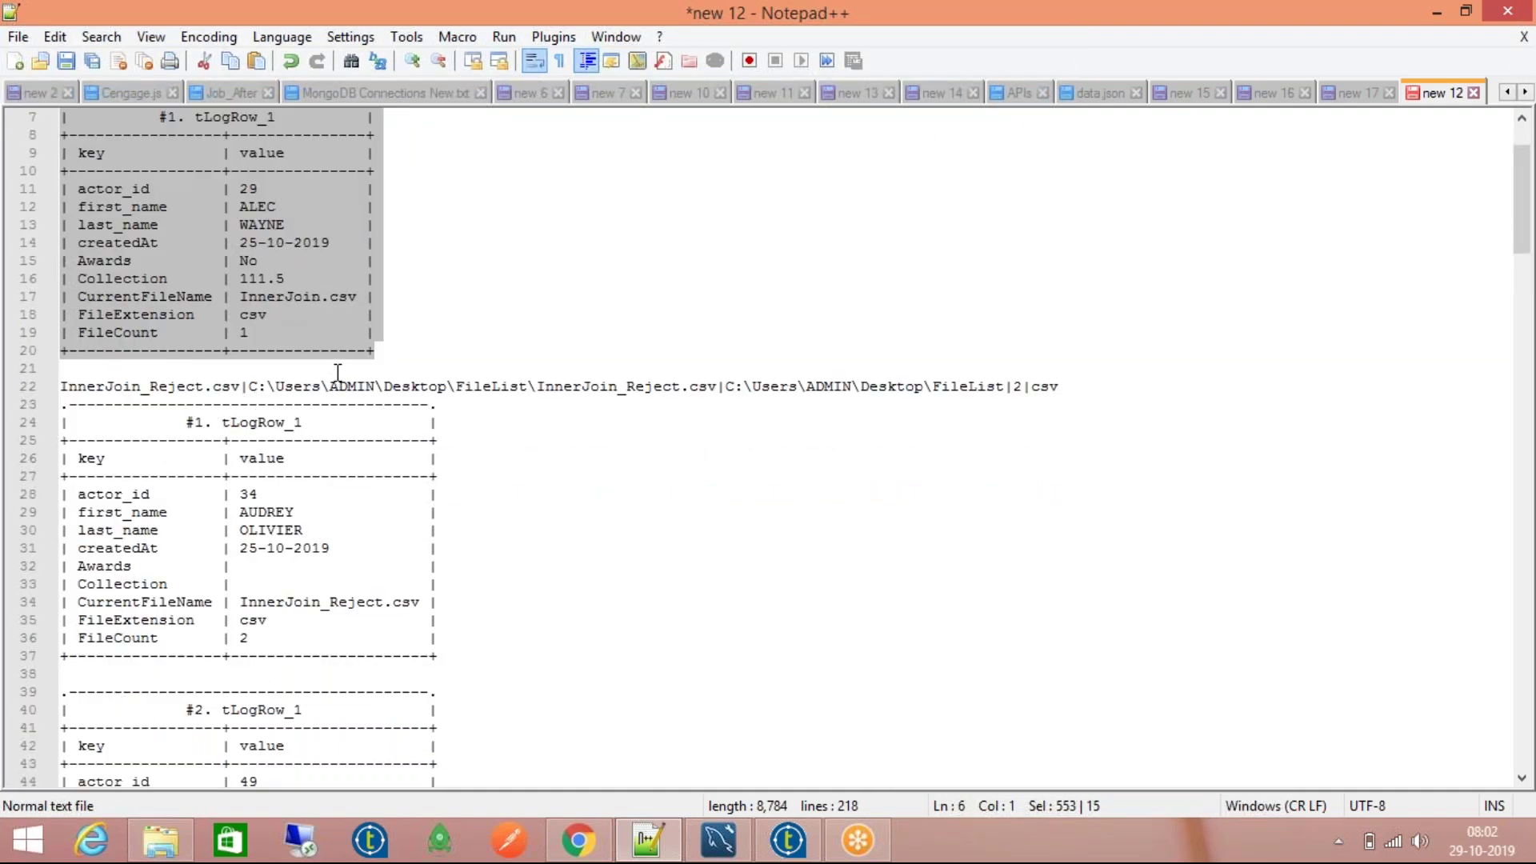
{"action": "double_click", "coordinate": [255, 189]}
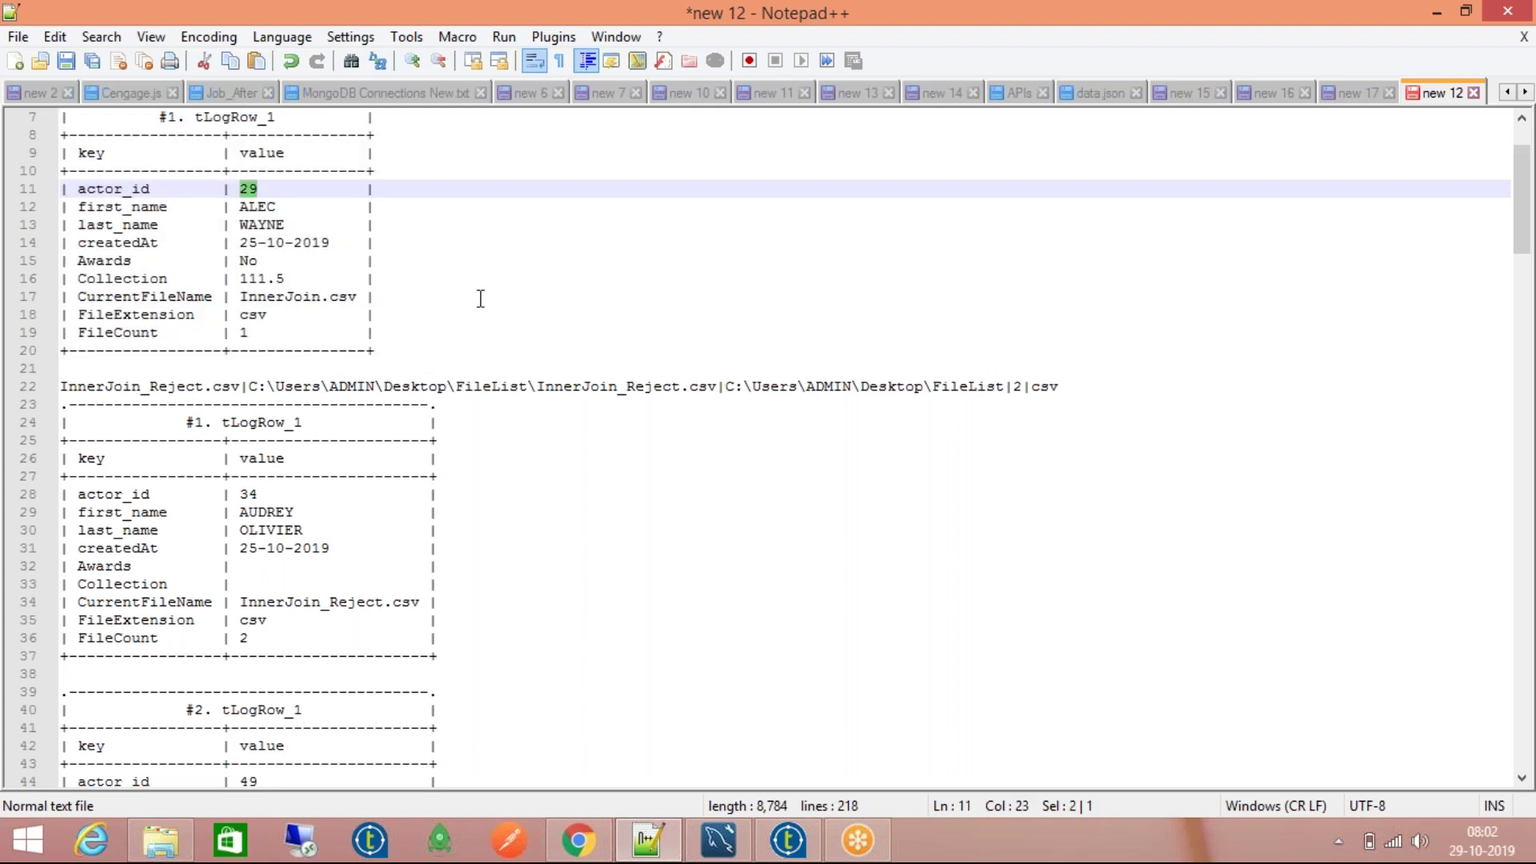
{"action": "scroll", "coordinate": [478, 296], "scroll_direction": "up", "scroll_amount": 2}
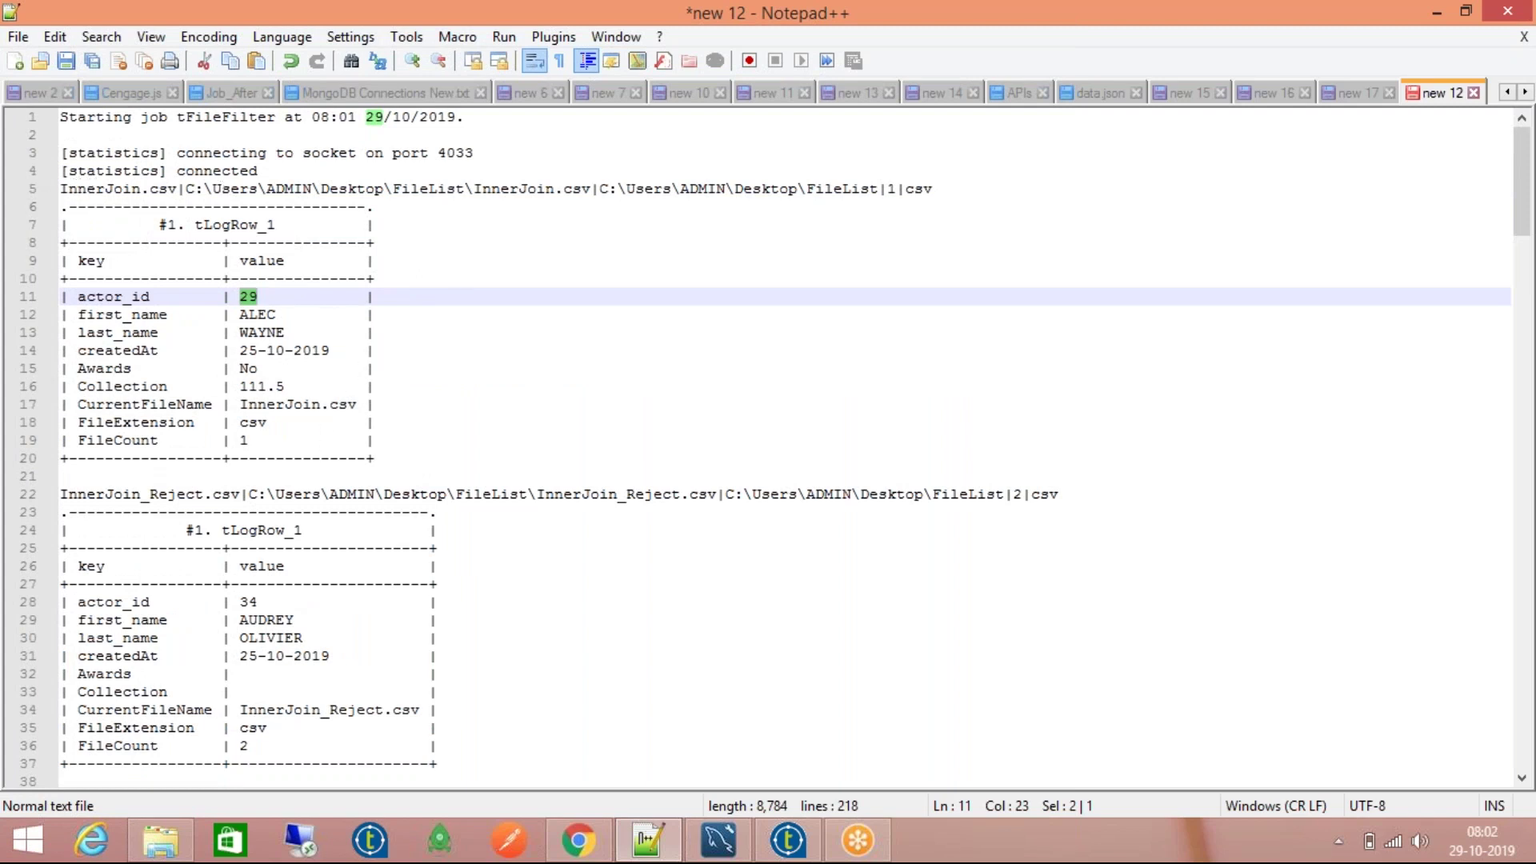
{"action": "left_click_drag", "start_coordinate": [60, 189], "coordinate": [513, 458]}
Step: Examine all InnerJoin_Reject.csv records in the log, checking the CurrentFileName, FileExtension and FileCount of each row
{"action": "scroll", "coordinate": [528, 416], "scroll_direction": "down", "scroll_amount": 5}
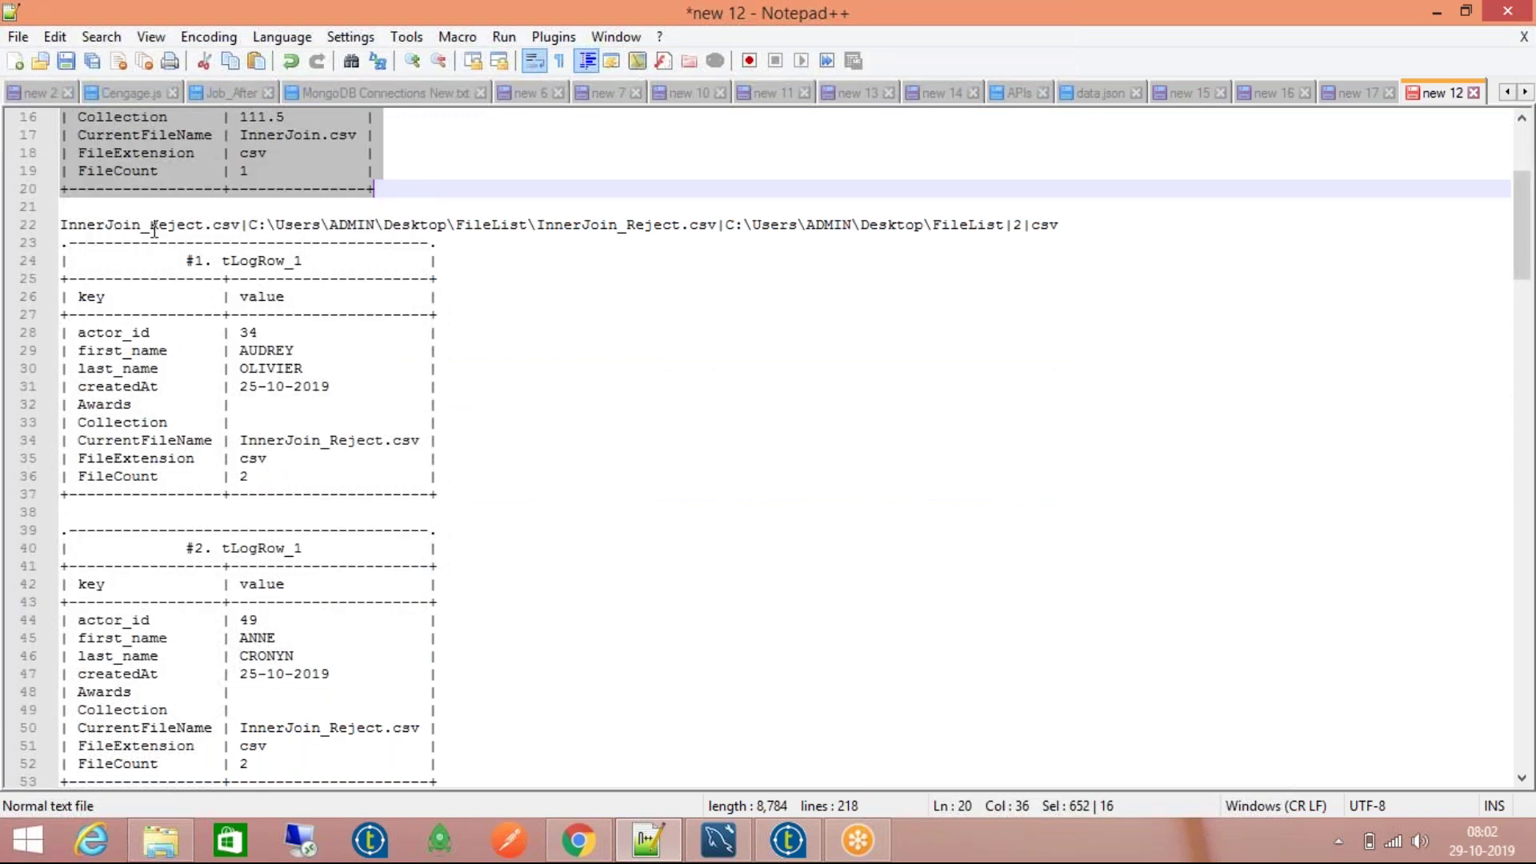
{"action": "double_click", "coordinate": [202, 226]}
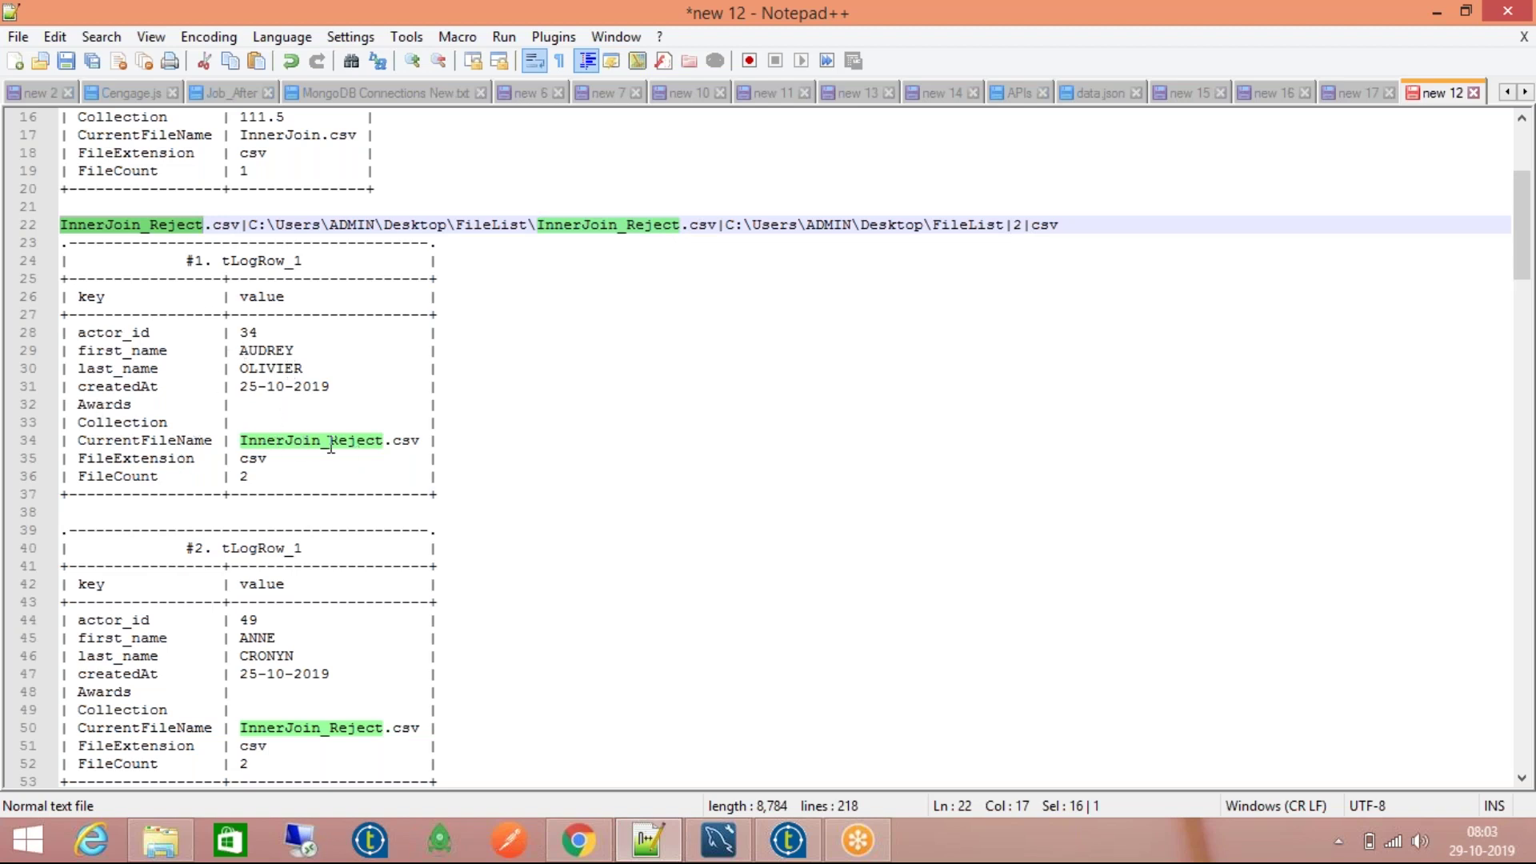
{"action": "scroll", "coordinate": [337, 445], "scroll_direction": "down", "scroll_amount": 7}
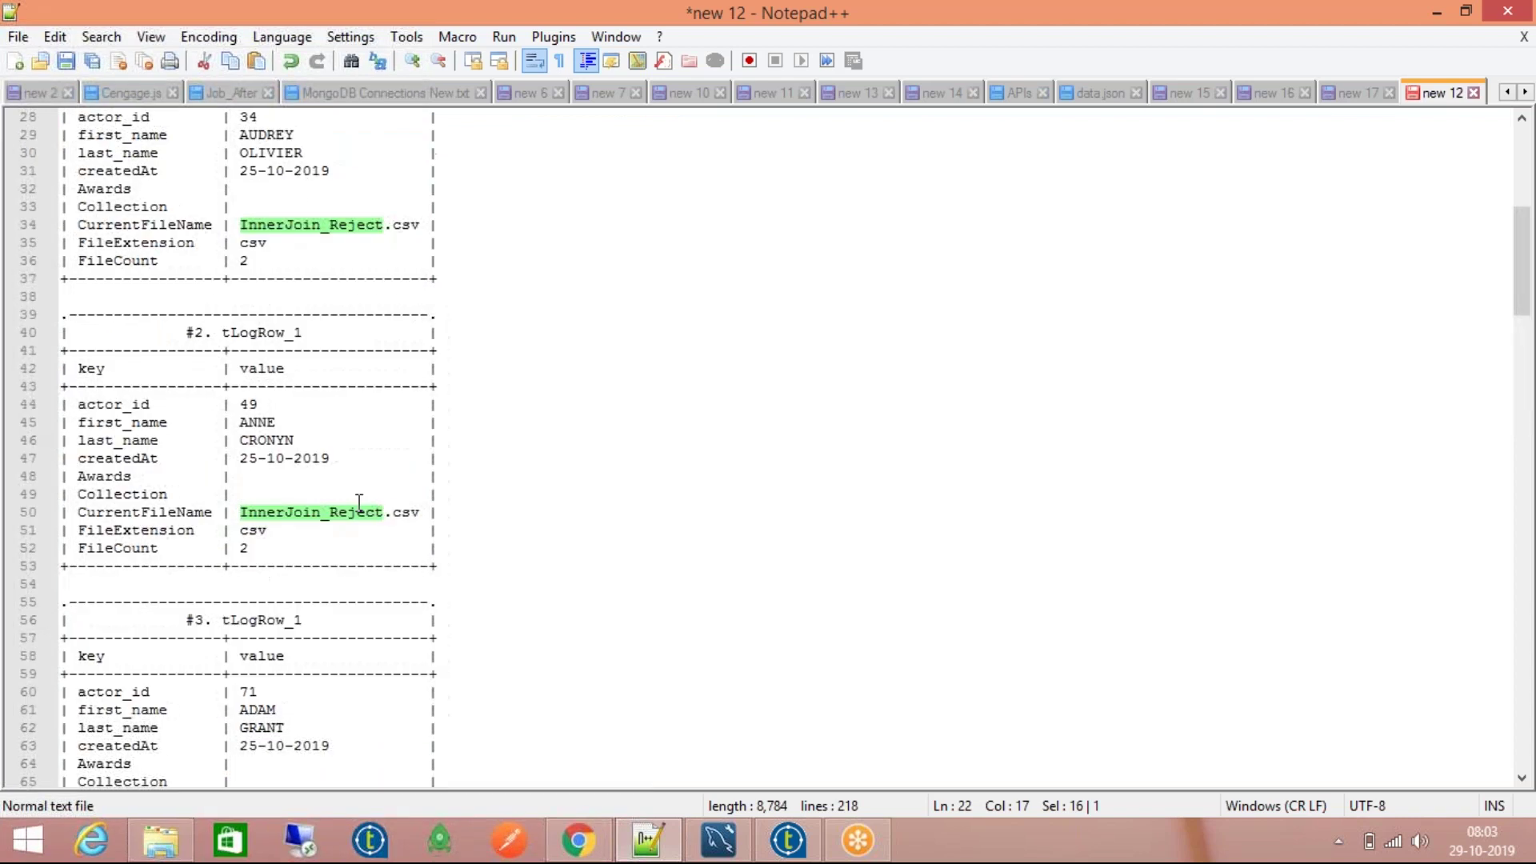
{"action": "scroll", "coordinate": [359, 503], "scroll_direction": "down", "scroll_amount": 5}
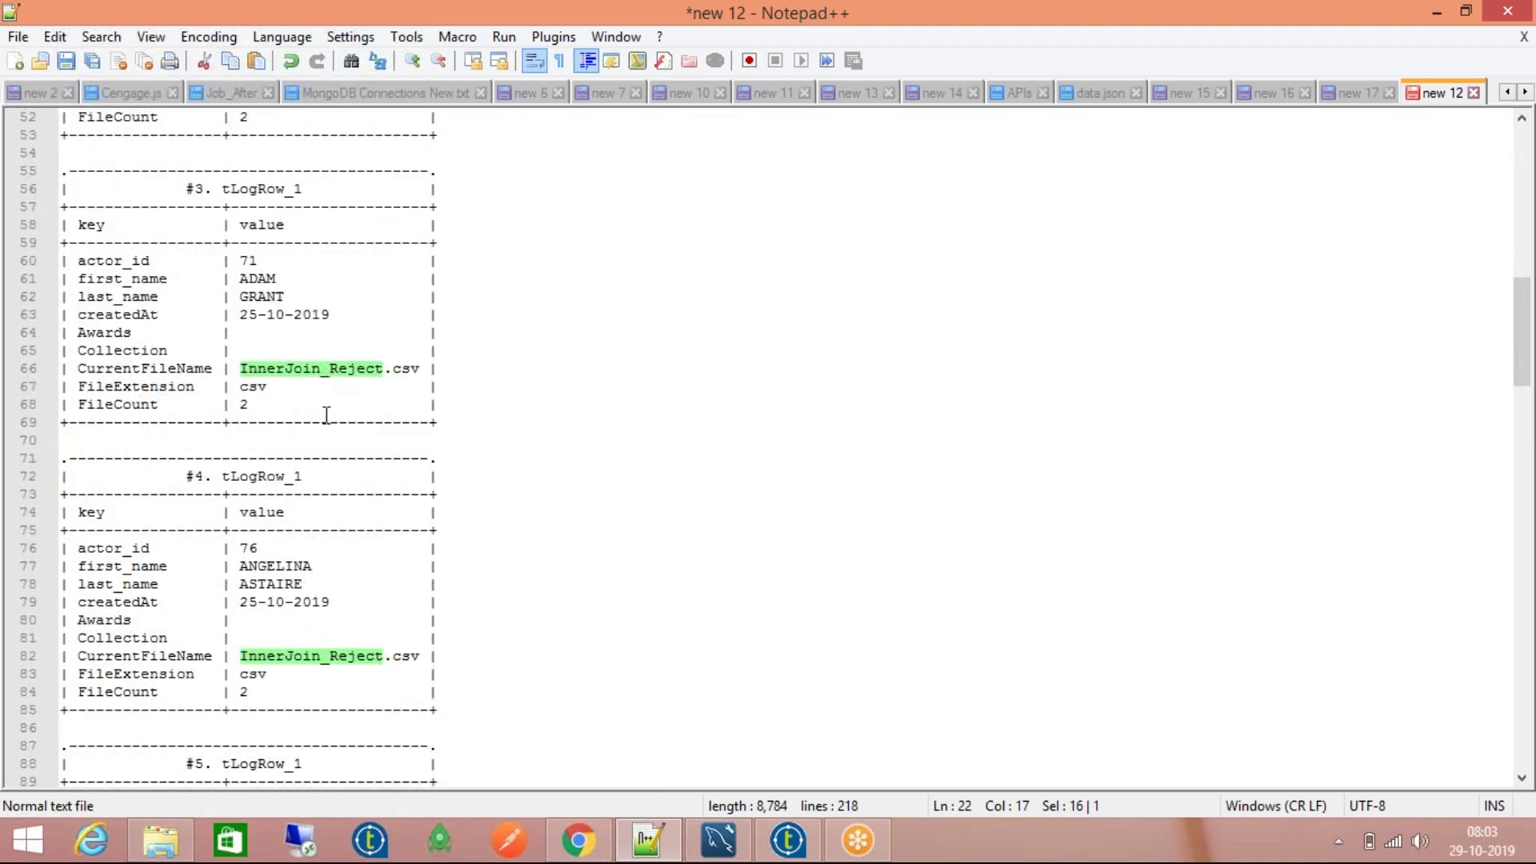
{"action": "scroll", "coordinate": [318, 397], "scroll_direction": "down", "scroll_amount": 2}
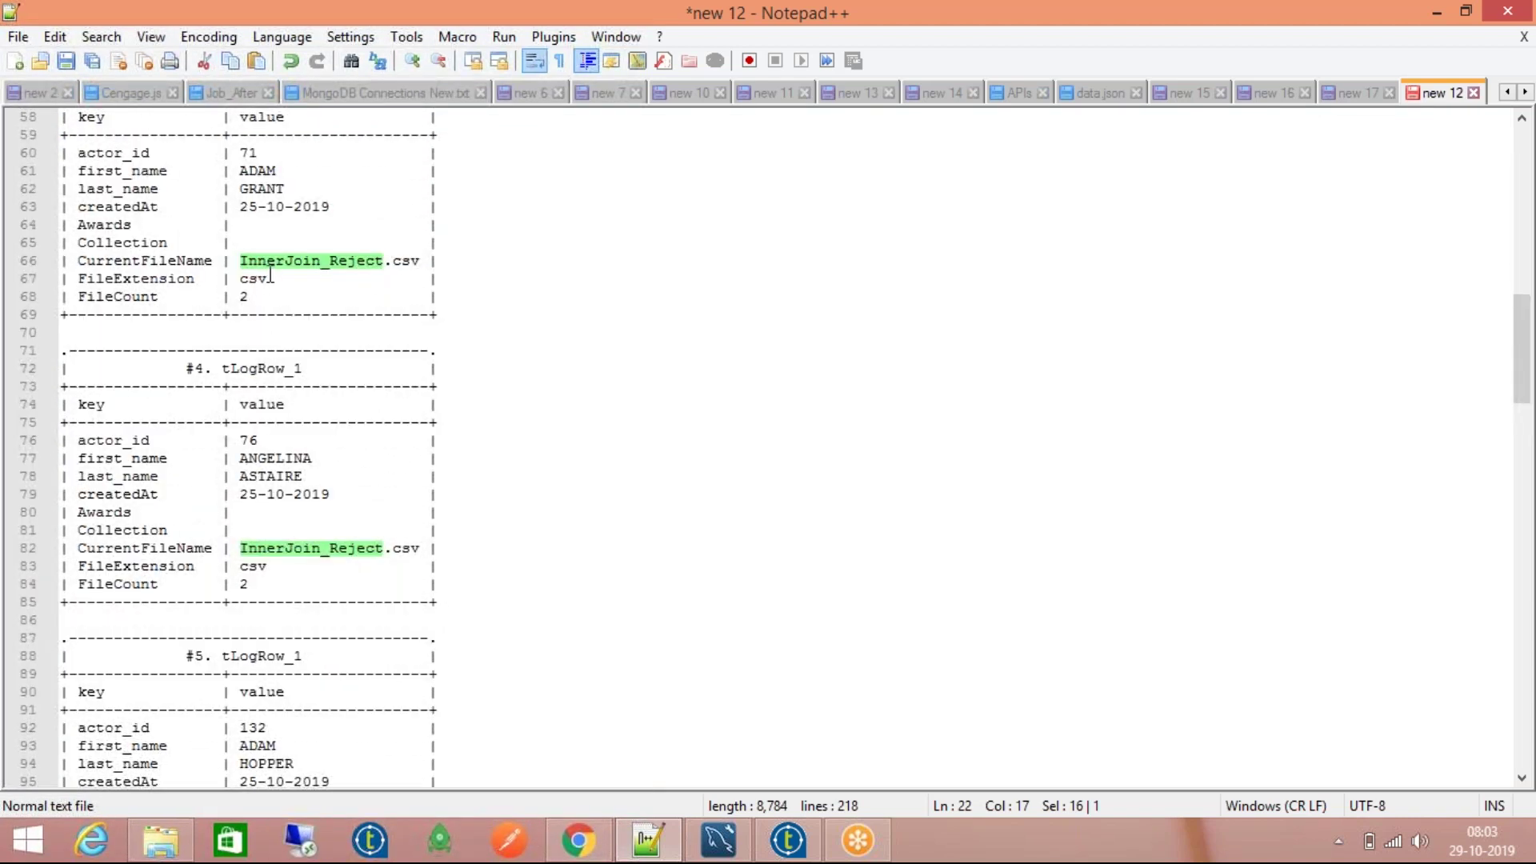
{"action": "scroll", "coordinate": [367, 496], "scroll_direction": "down", "scroll_amount": 9}
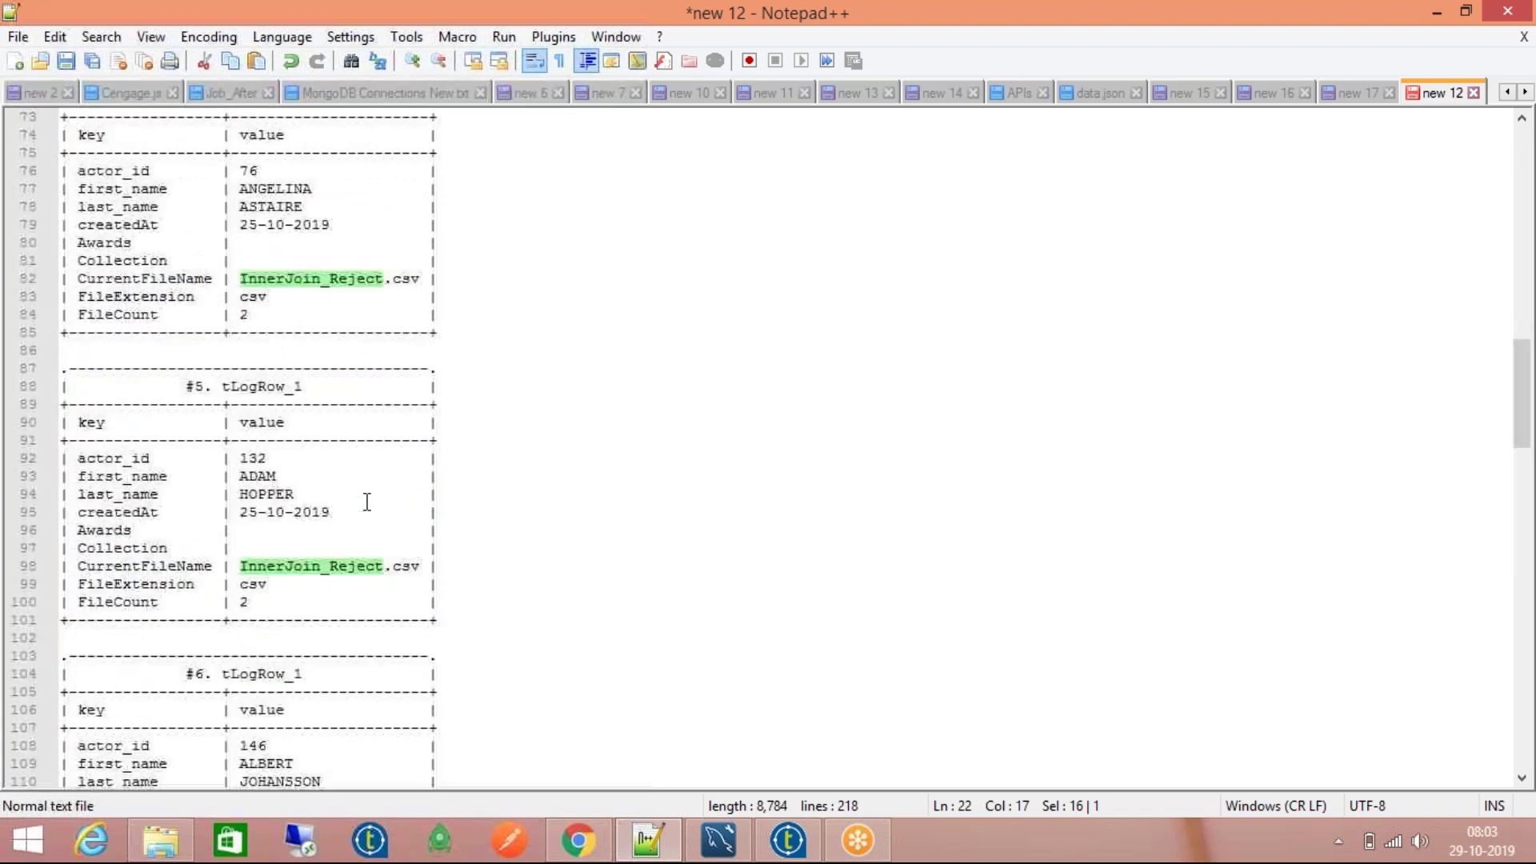
{"action": "scroll", "coordinate": [368, 501], "scroll_direction": "down", "scroll_amount": 1}
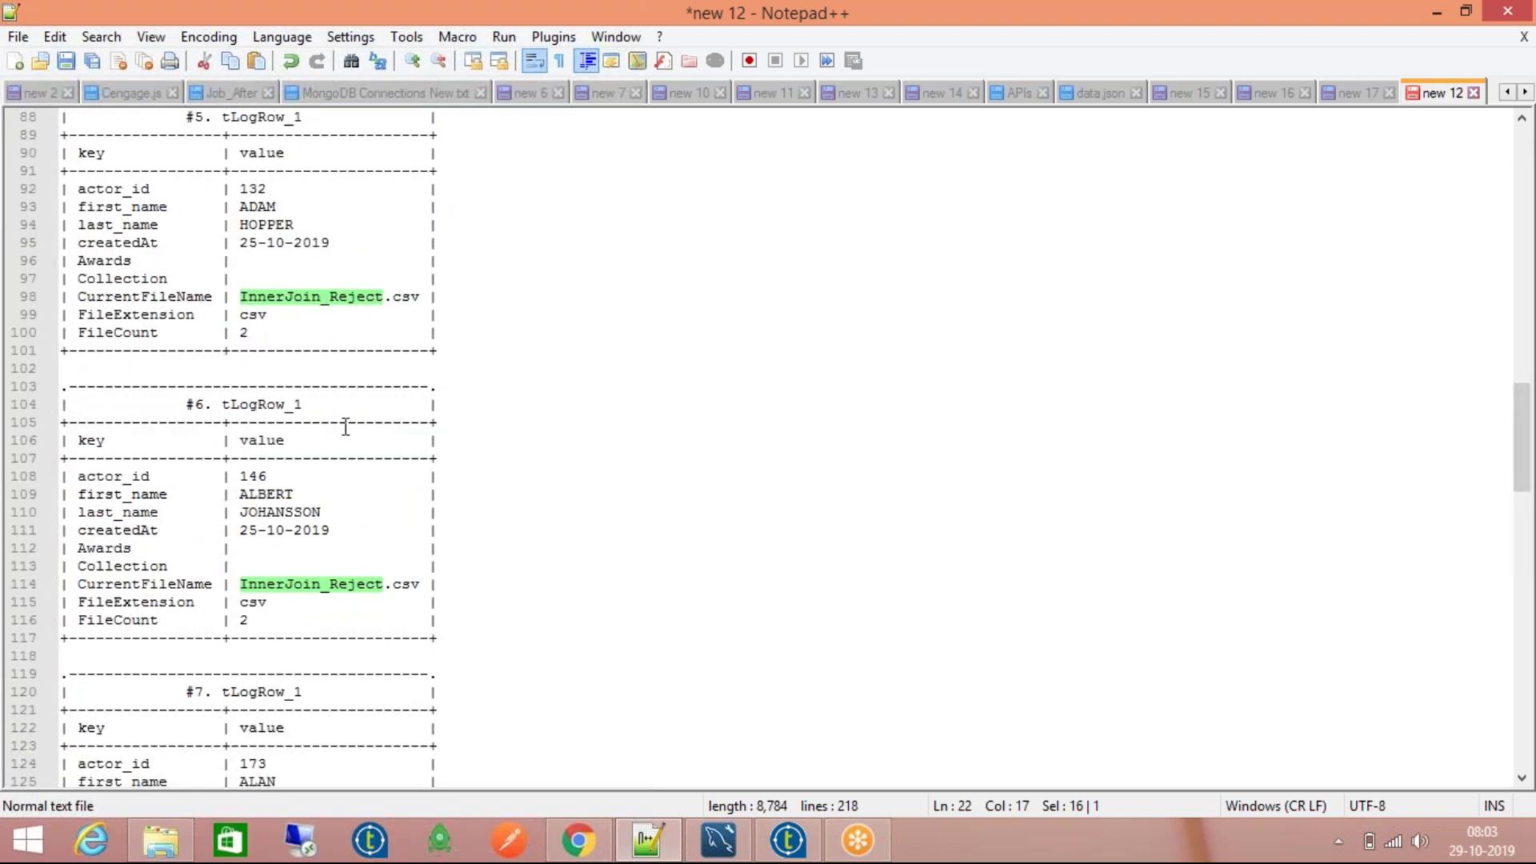
{"action": "scroll", "coordinate": [346, 427], "scroll_direction": "down", "scroll_amount": 10}
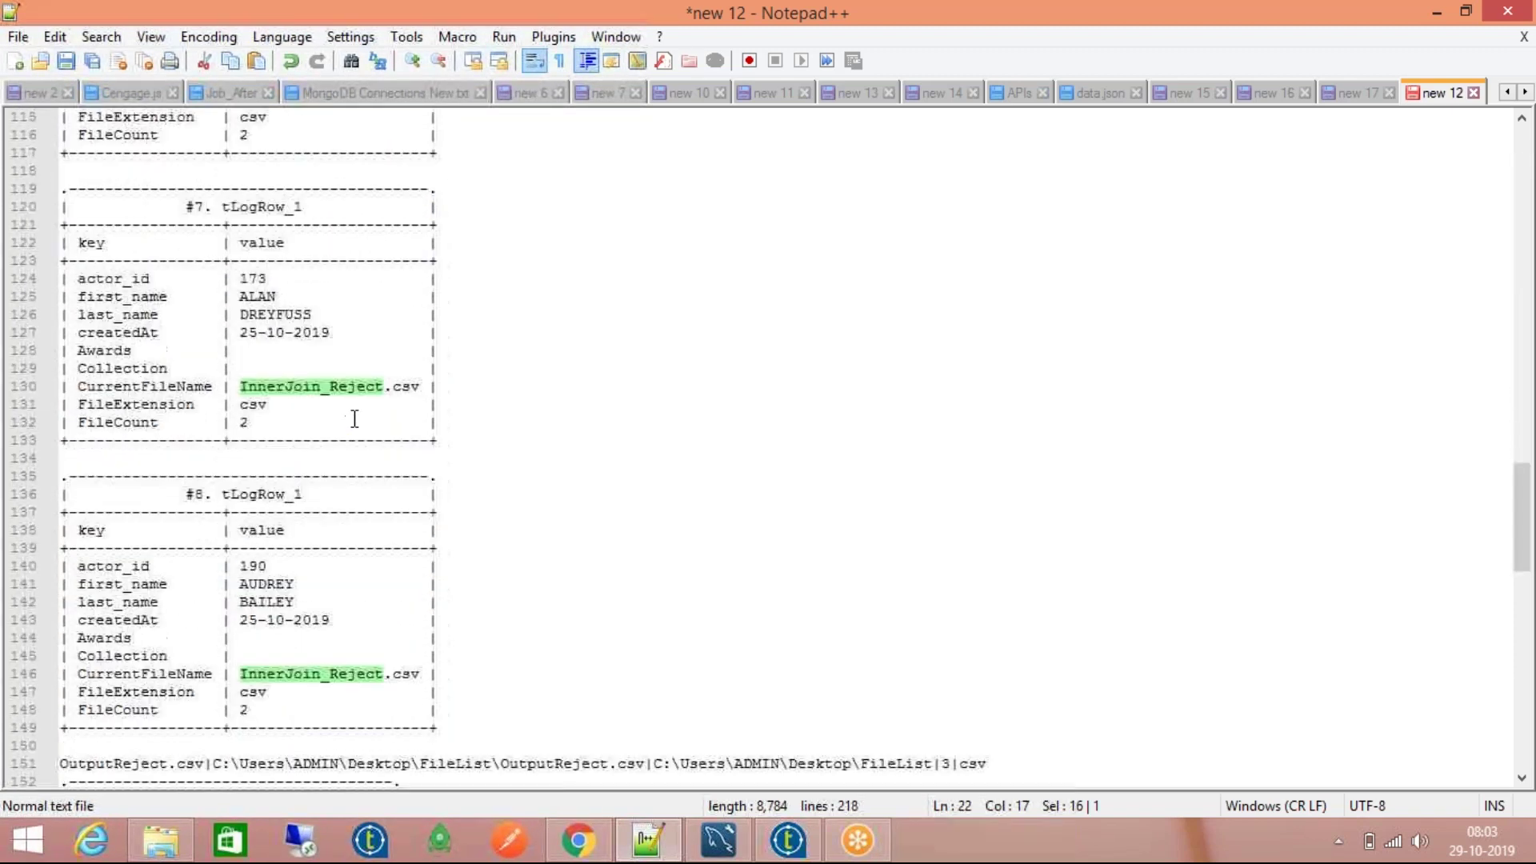
{"action": "scroll", "coordinate": [354, 418], "scroll_direction": "down", "scroll_amount": 2}
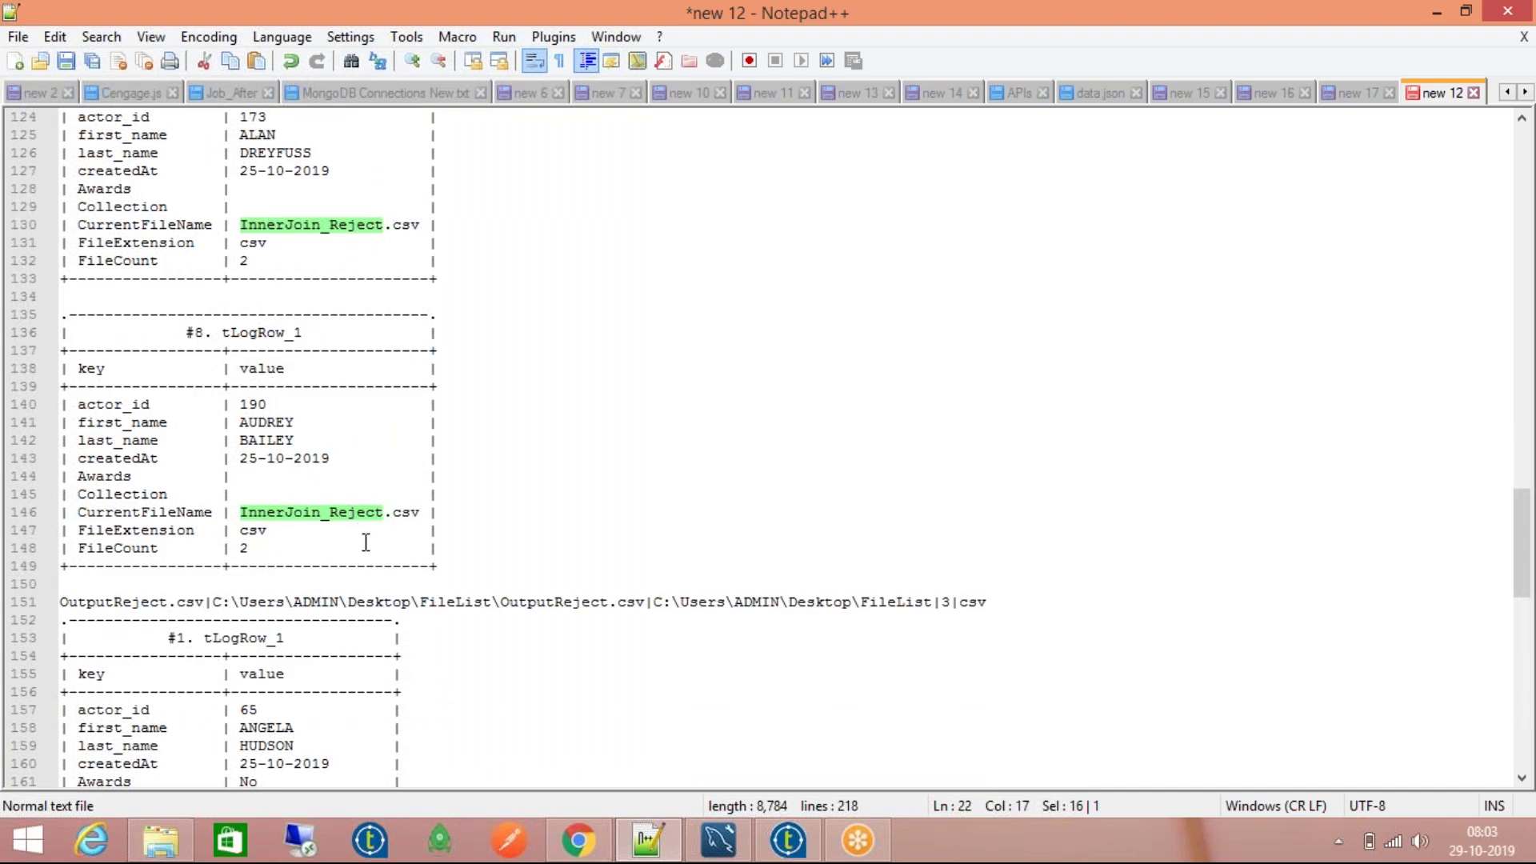
Step: Examine the OutputReject.csv records through the end of the log, checking their file name, extension and count values
{"action": "scroll", "coordinate": [366, 536], "scroll_direction": "down", "scroll_amount": 4}
{"action": "scroll", "coordinate": [400, 400], "scroll_direction": "down", "scroll_amount": 2}
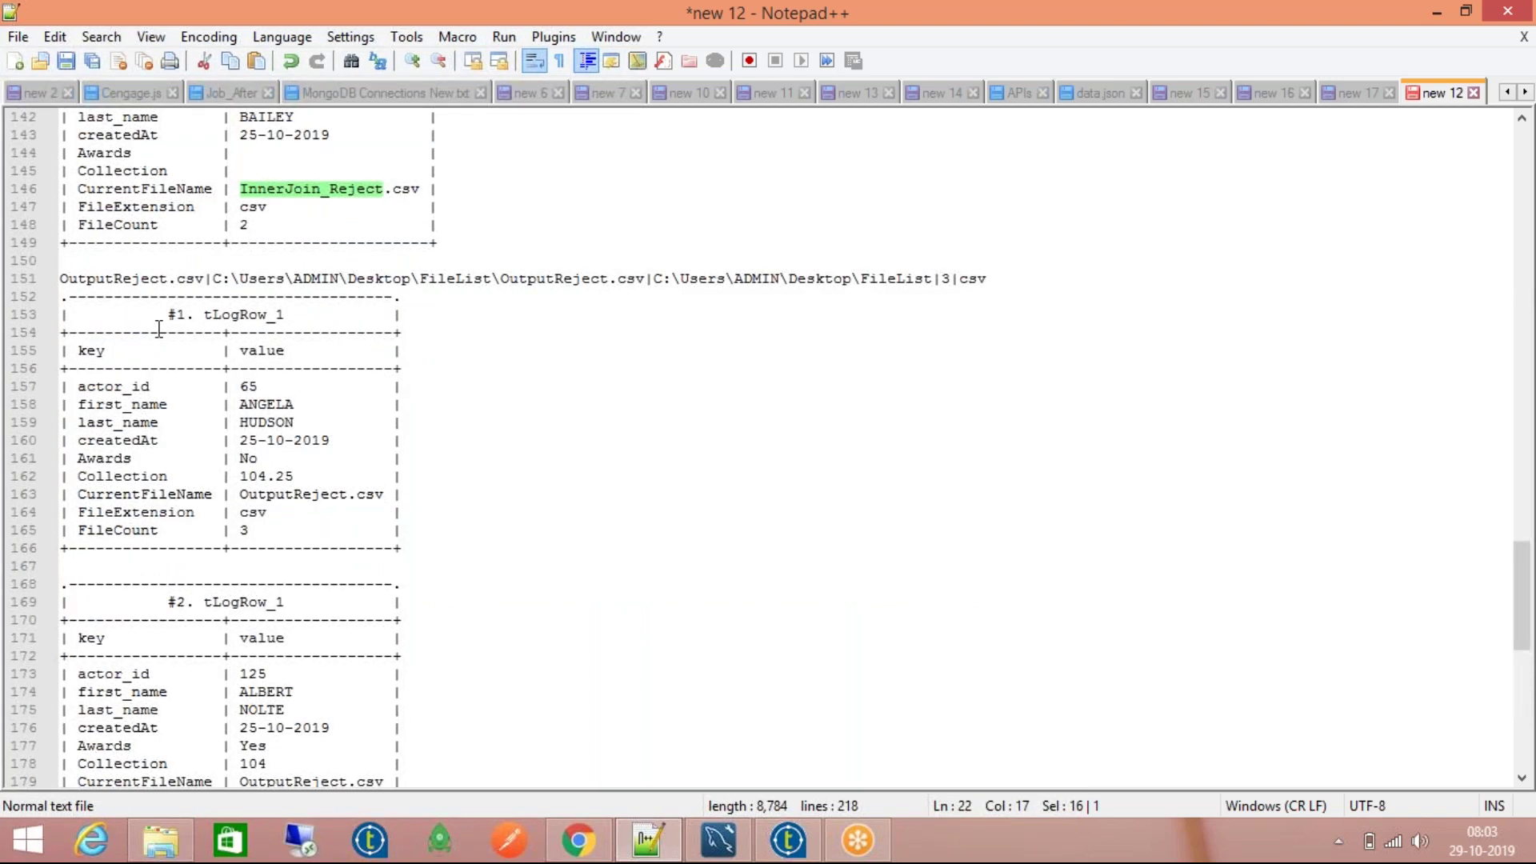
{"action": "double_click", "coordinate": [146, 280]}
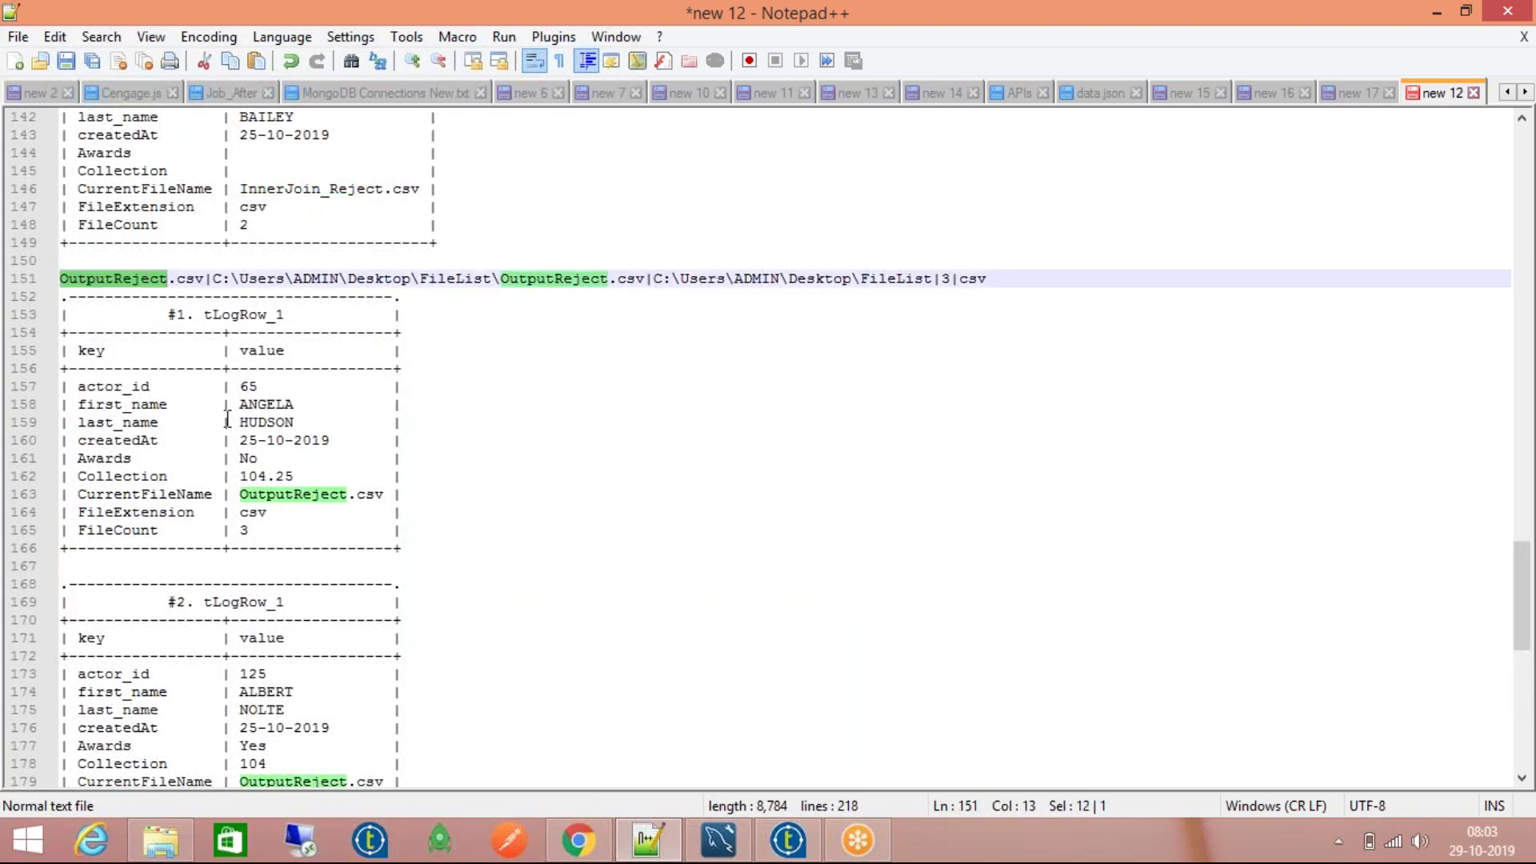
{"action": "scroll", "coordinate": [245, 413], "scroll_direction": "down", "scroll_amount": 6}
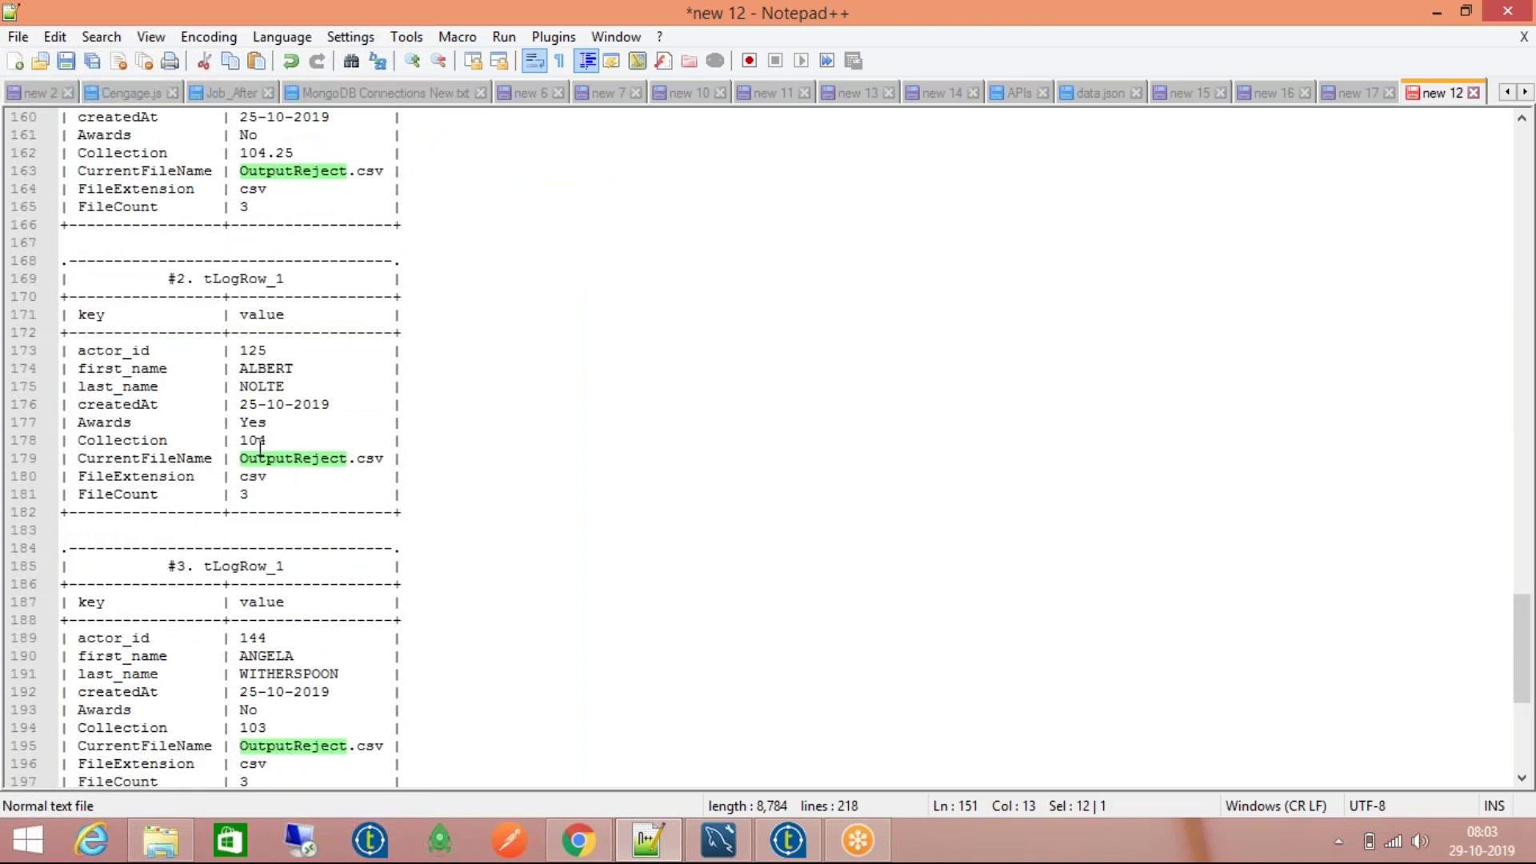
{"action": "scroll", "coordinate": [261, 448], "scroll_direction": "up", "scroll_amount": 3}
{"action": "left_click", "coordinate": [293, 368]}
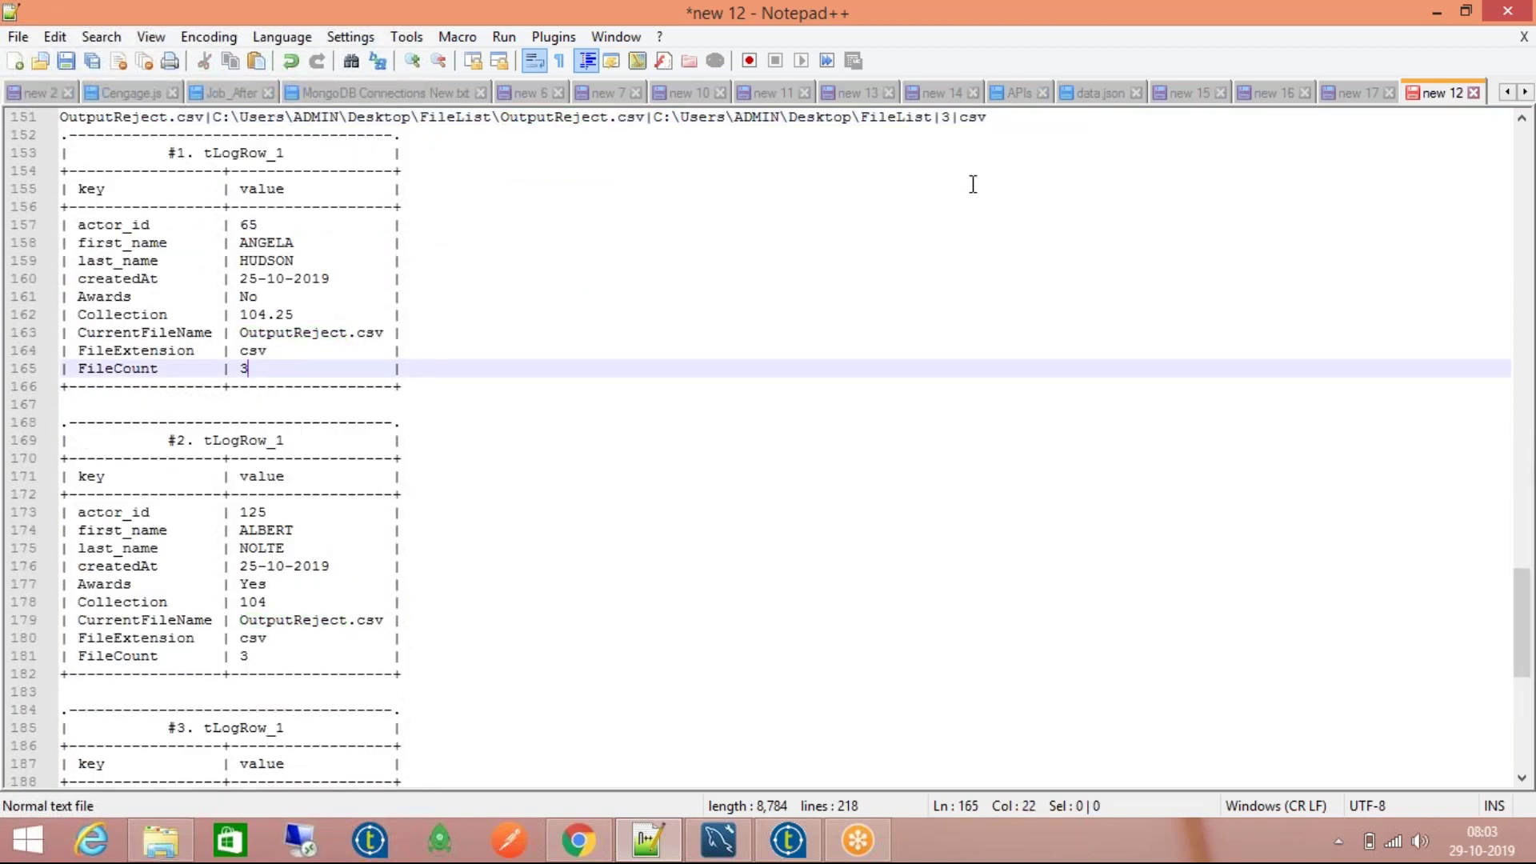
{"action": "scroll", "coordinate": [970, 192], "scroll_direction": "down", "scroll_amount": 1}
{"action": "scroll", "coordinate": [301, 397], "scroll_direction": "down", "scroll_amount": 8}
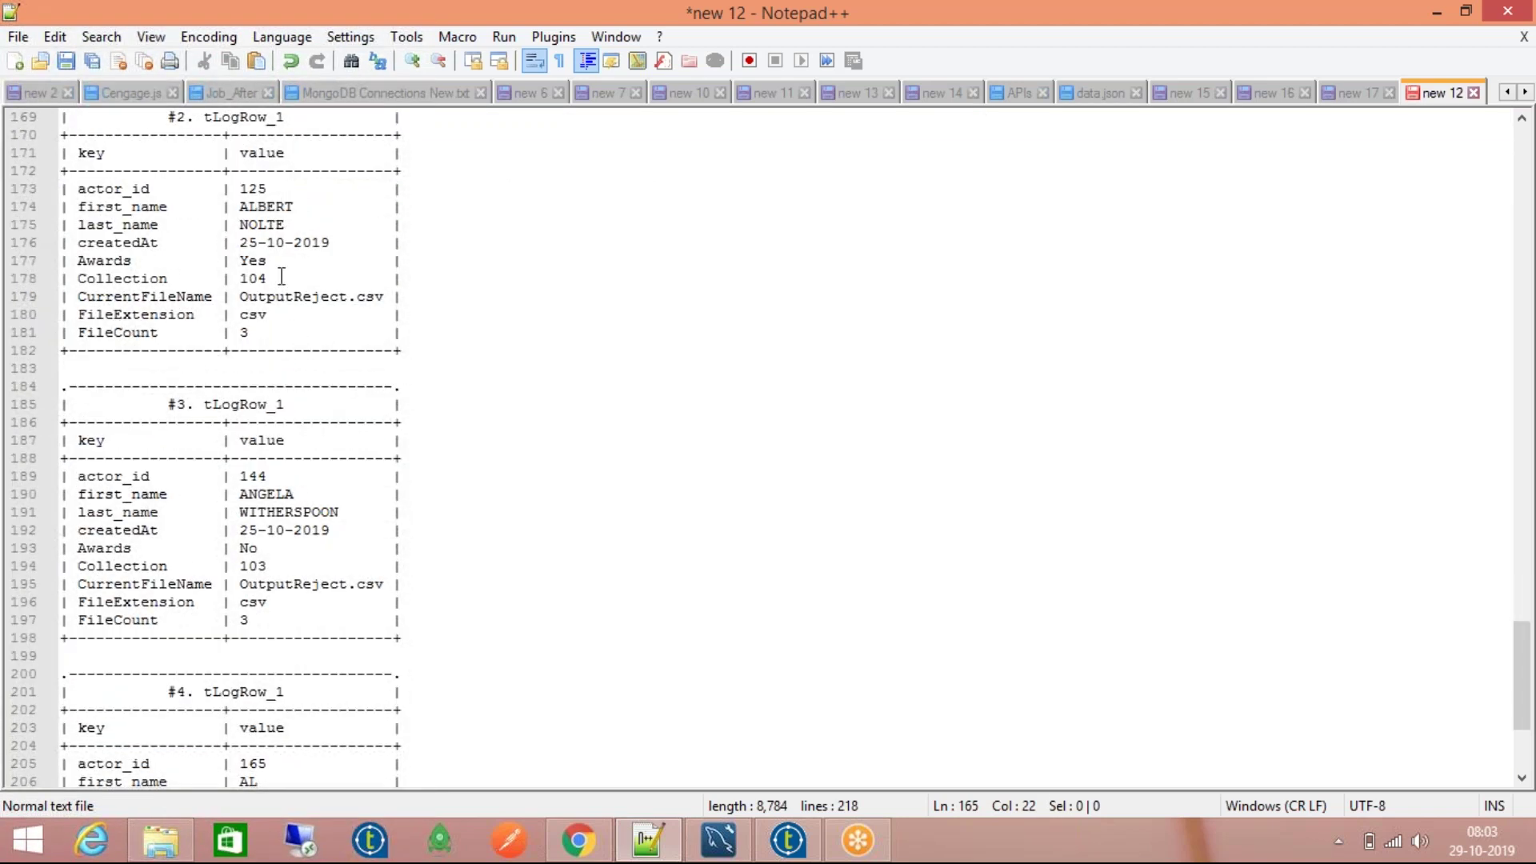
{"action": "scroll", "coordinate": [296, 298], "scroll_direction": "down", "scroll_amount": 2}
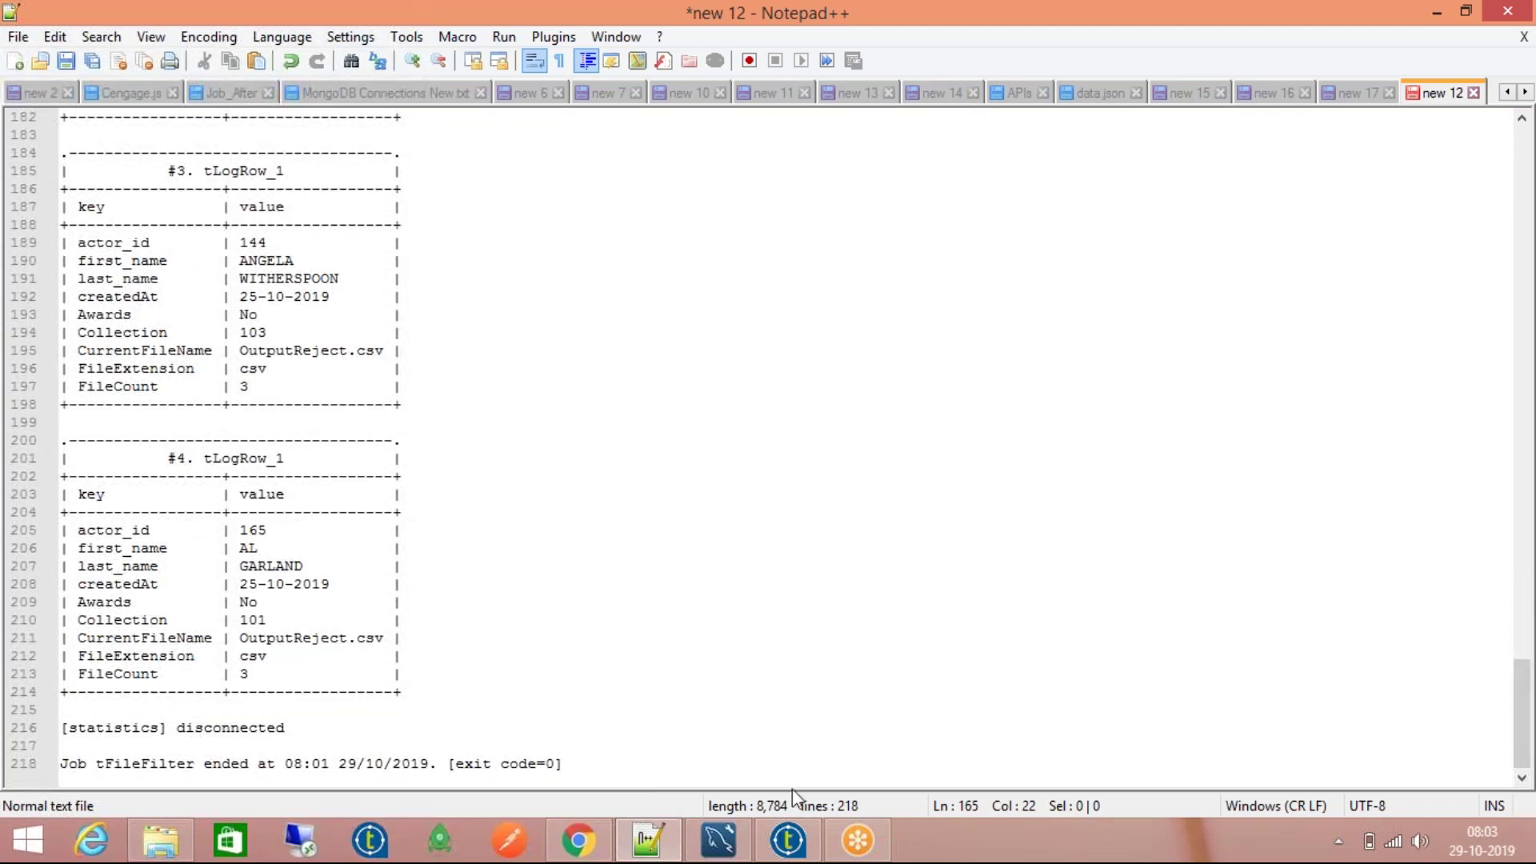
Step: Switch to Talend Open Studio and review the tFileFilter flow, including the basic settings of tFileInputDelimited_1
{"action": "left_click", "coordinate": [788, 840]}
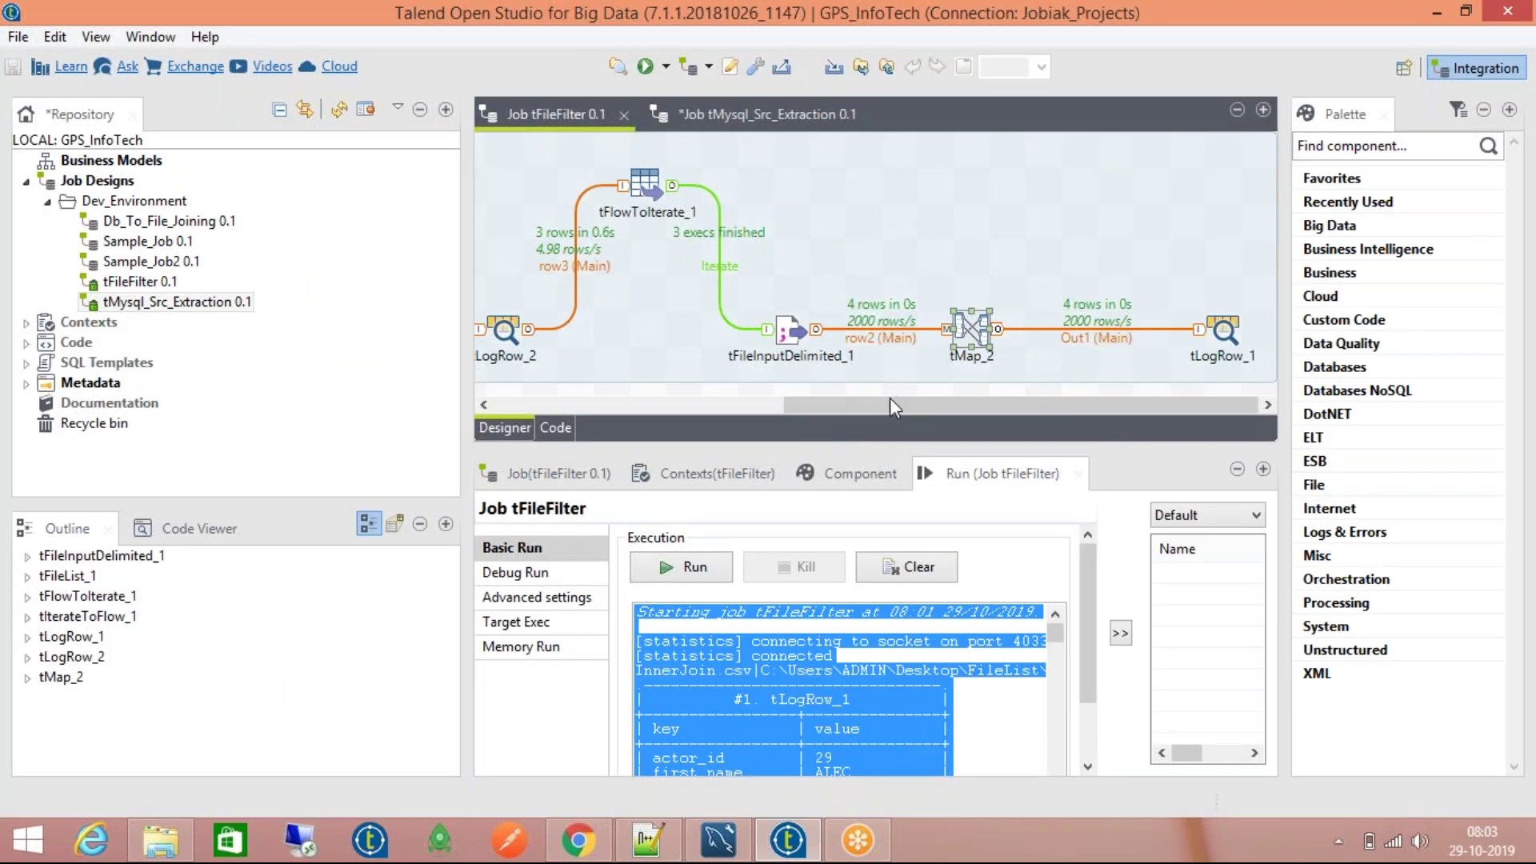
{"action": "left_click_drag", "start_coordinate": [889, 406], "coordinate": [579, 408]}
{"action": "left_click_drag", "start_coordinate": [675, 336], "coordinate": [665, 186]}
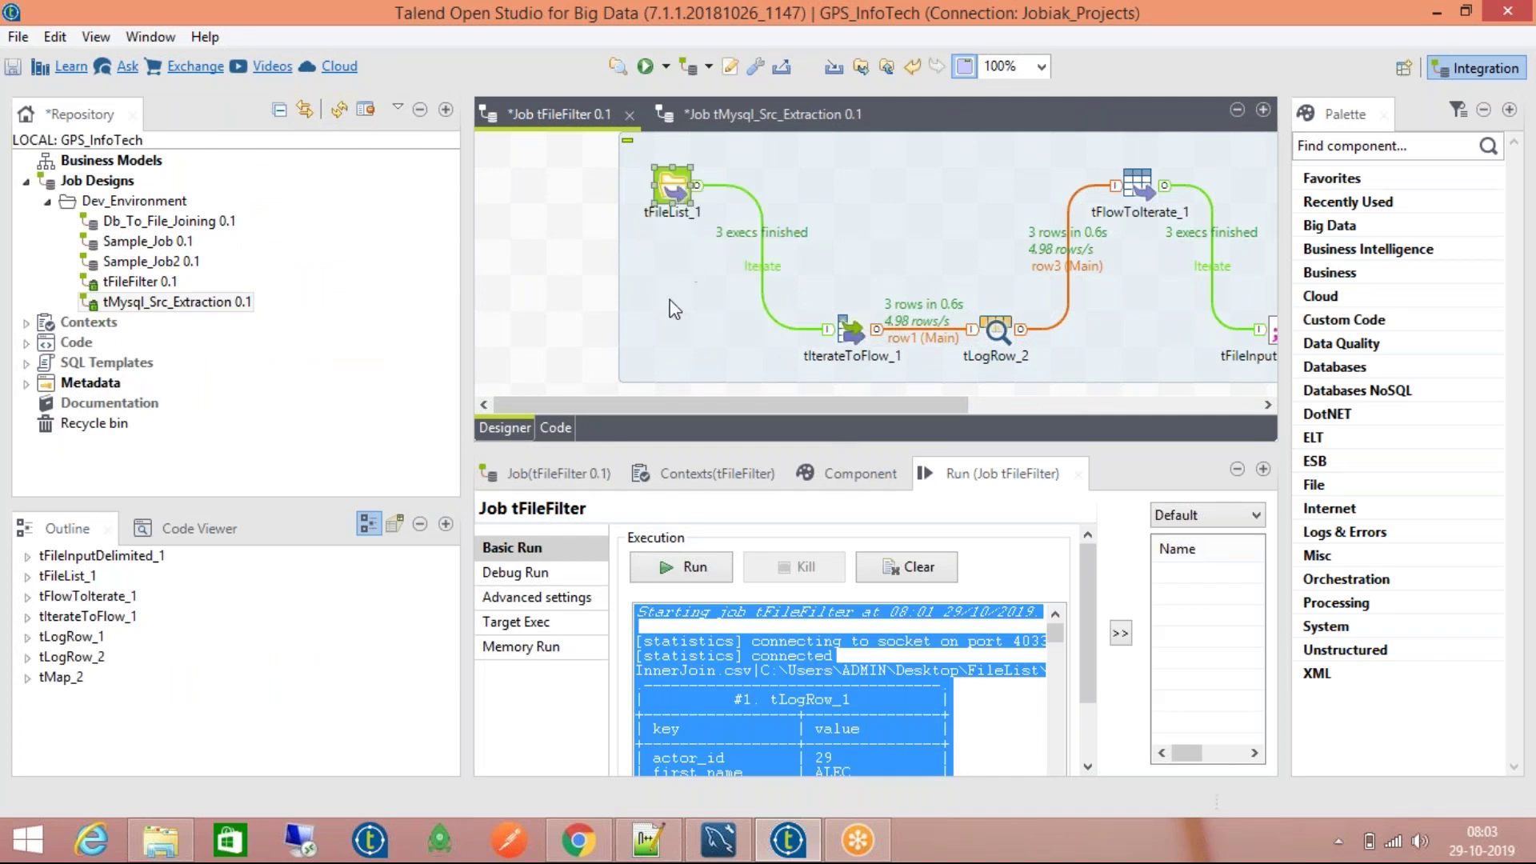
{"action": "mouse_move", "coordinate": [678, 404]}
{"action": "left_mouse_down"}
{"action": "mouse_move", "coordinate": [1024, 408]}
{"action": "mouse_move", "coordinate": [690, 411]}
{"action": "left_mouse_up"}
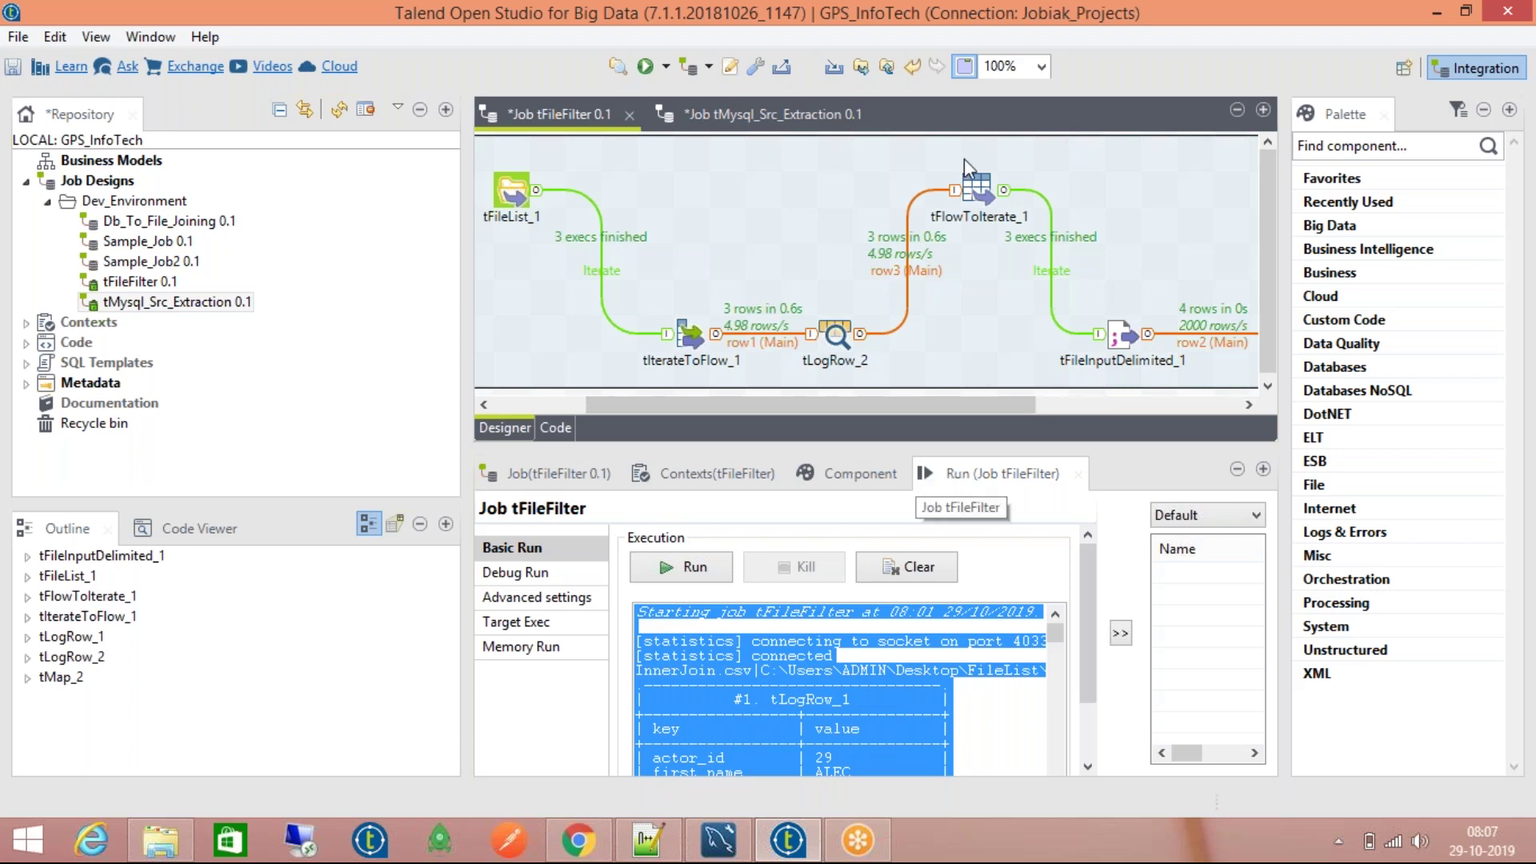
{"action": "left_click_drag", "start_coordinate": [995, 398], "coordinate": [1113, 400]}
{"action": "double_click", "coordinate": [909, 334]}
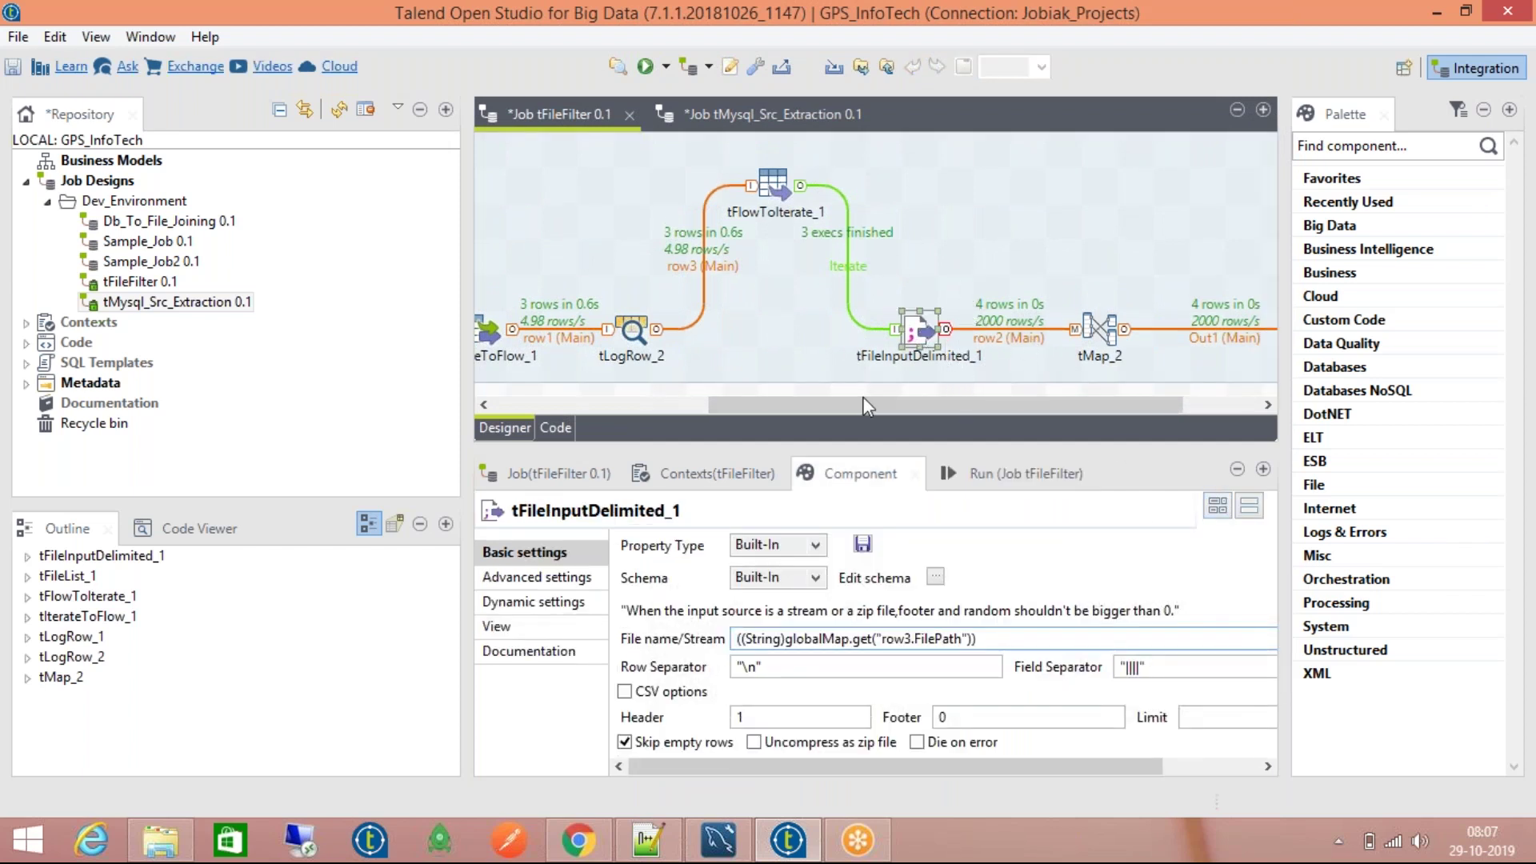
{"action": "left_click_drag", "start_coordinate": [864, 403], "coordinate": [731, 405]}
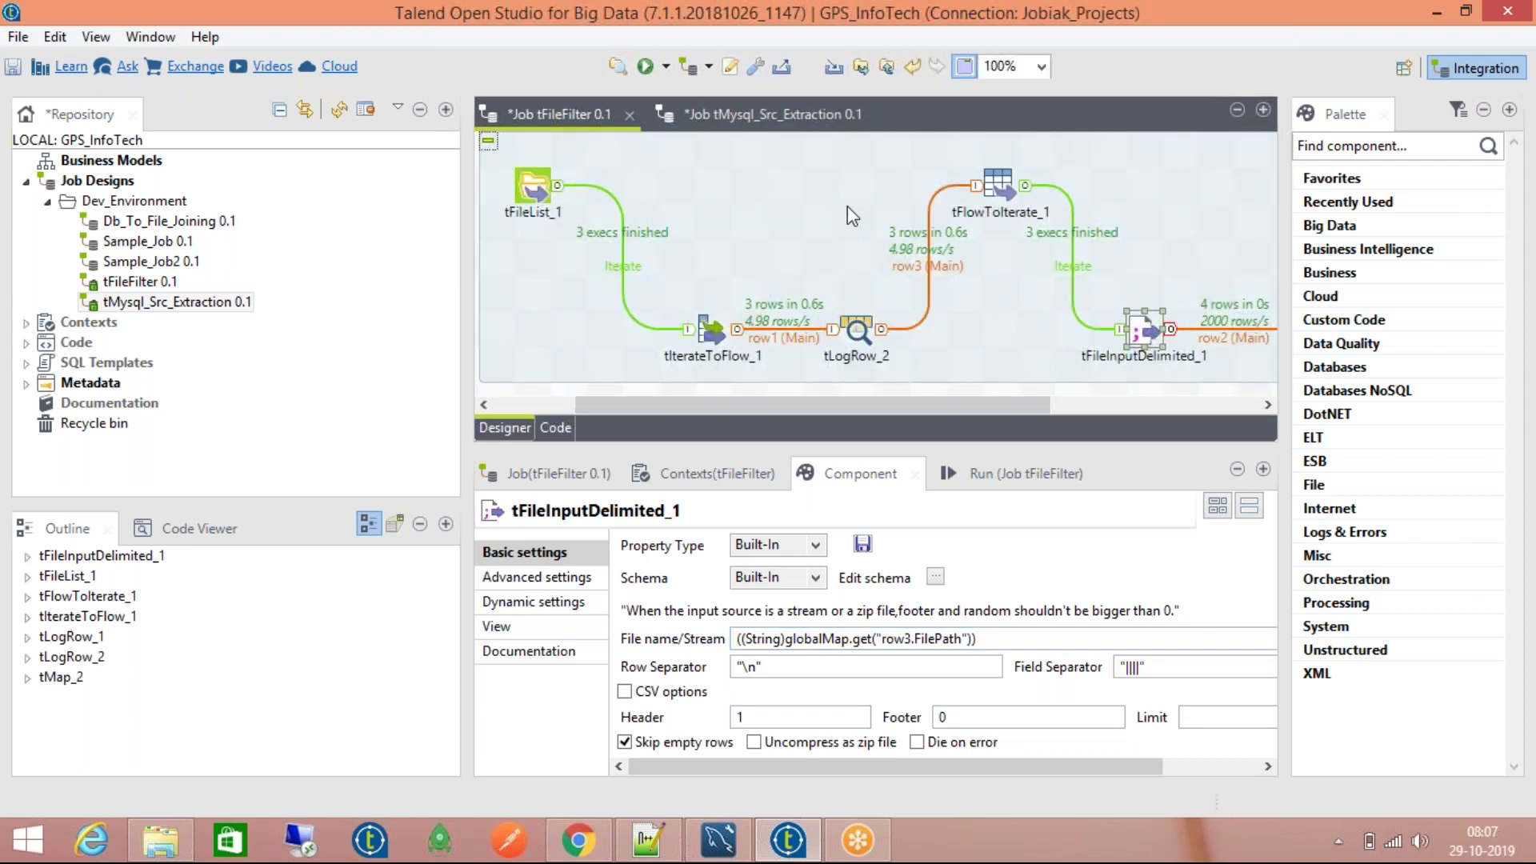
{"action": "left_click_drag", "start_coordinate": [1035, 394], "coordinate": [1267, 418]}
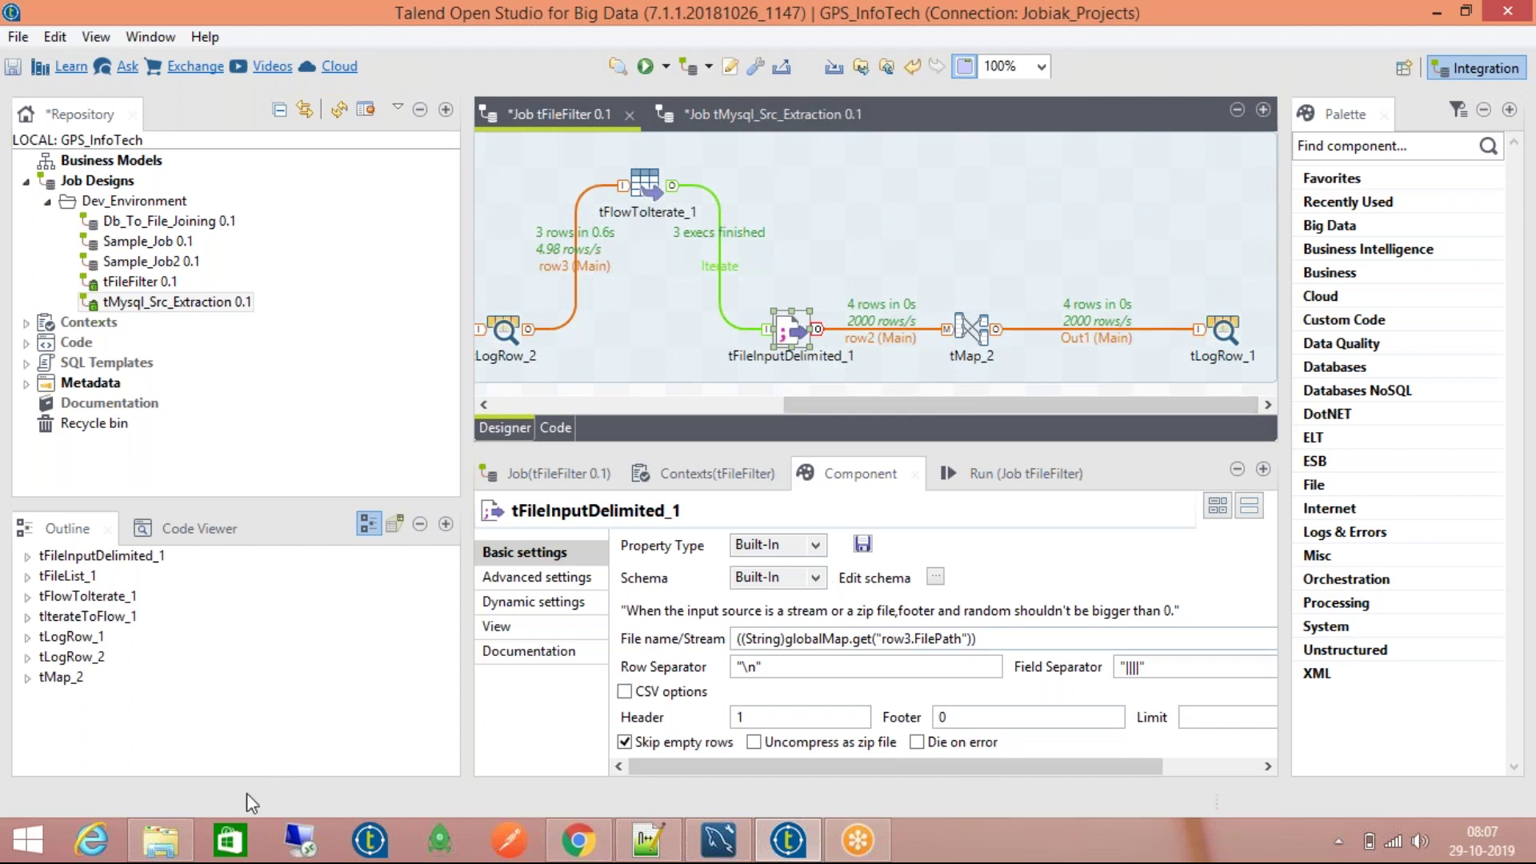
Step: Check the source files in the FileList folder in File Explorer, then return to Talend Open Studio
{"action": "mouse_move", "coordinate": [162, 842]}
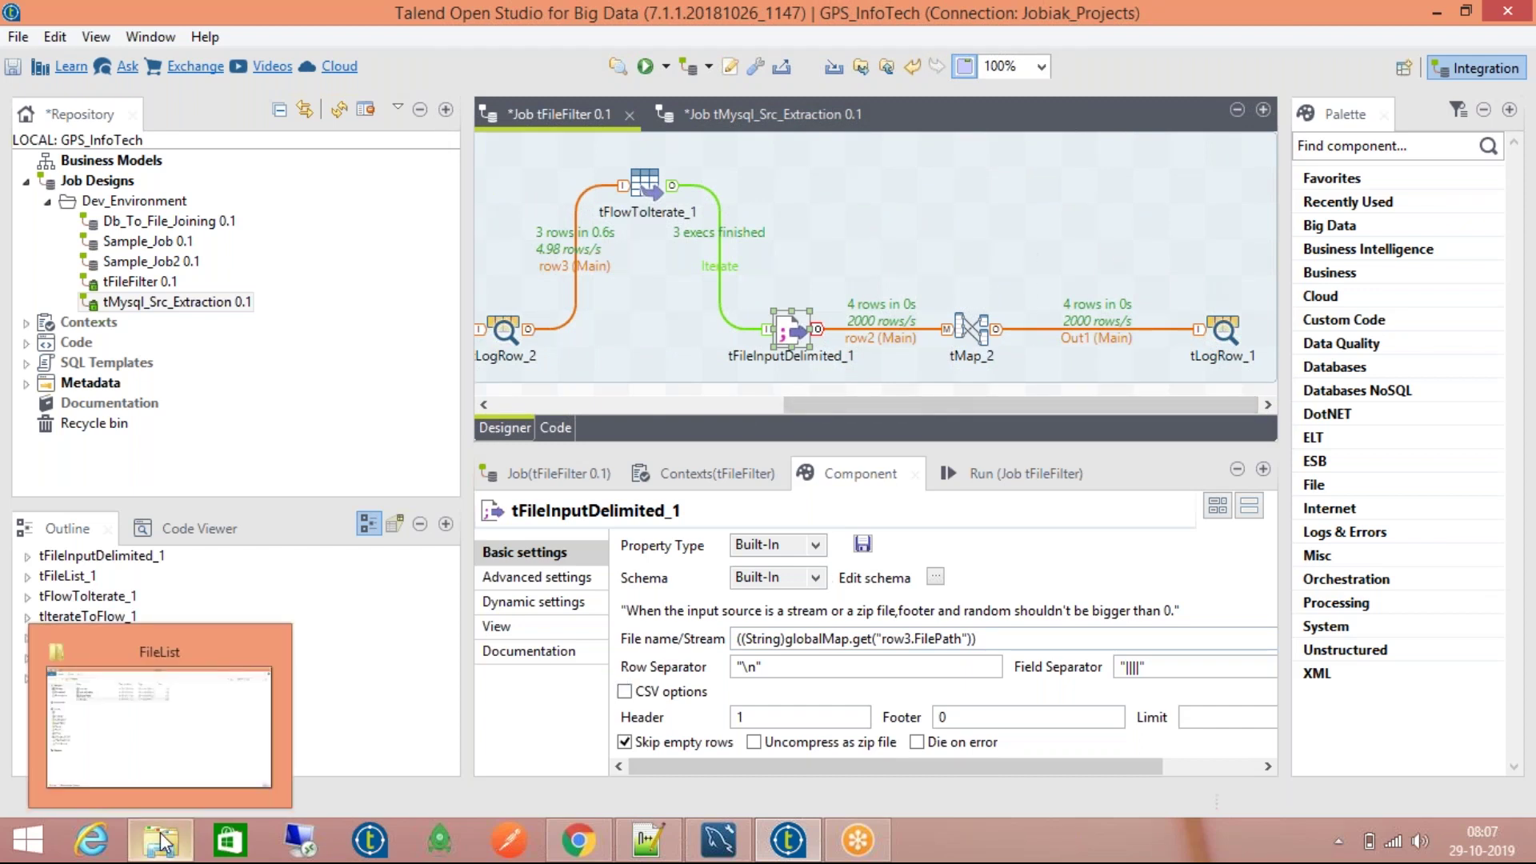
{"action": "left_click", "coordinate": [172, 730]}
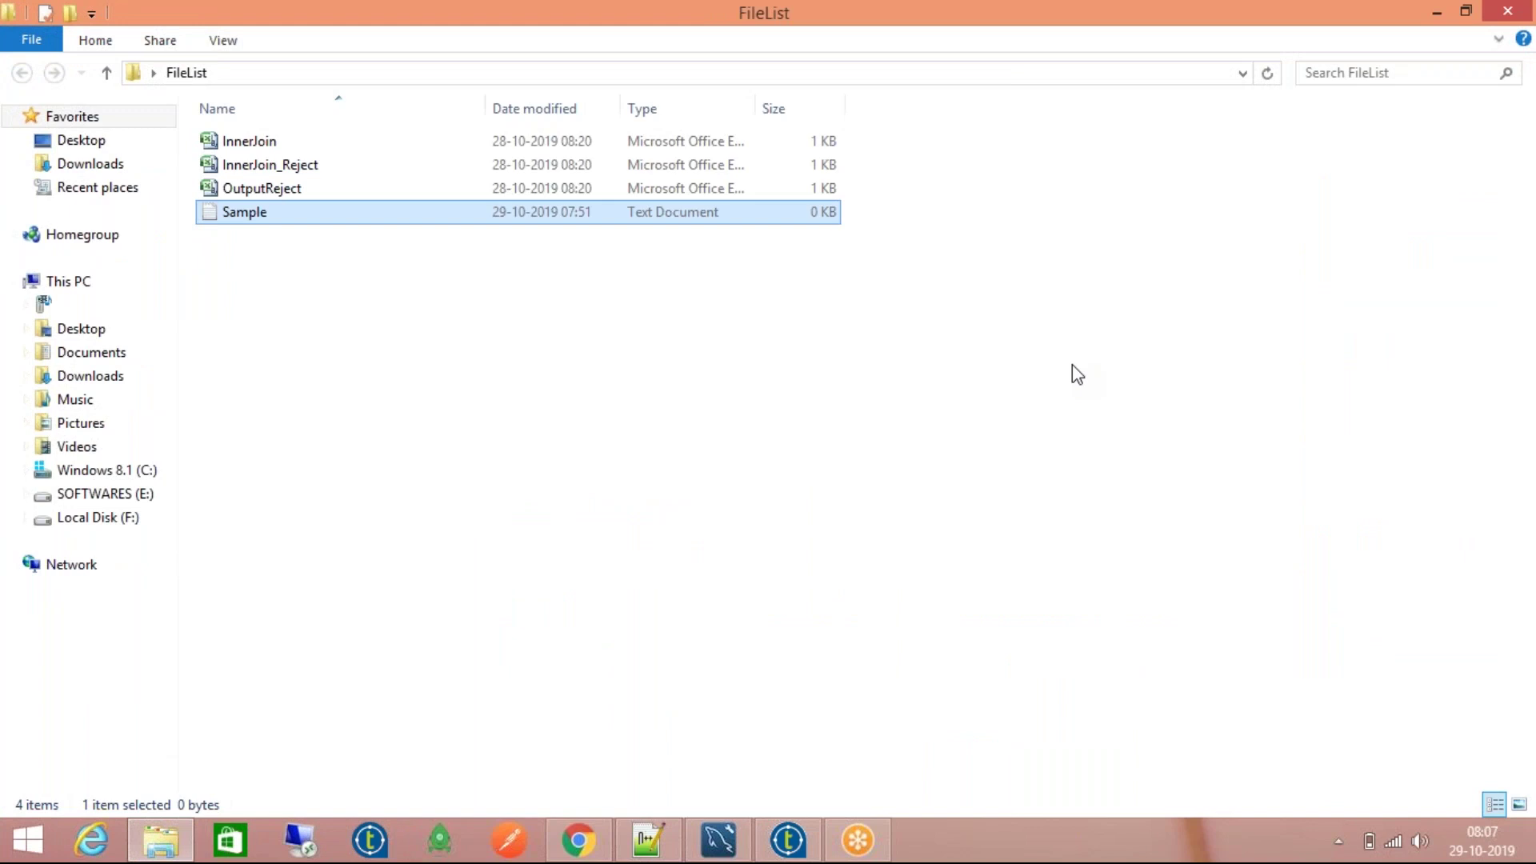
{"action": "left_click", "coordinate": [164, 836]}
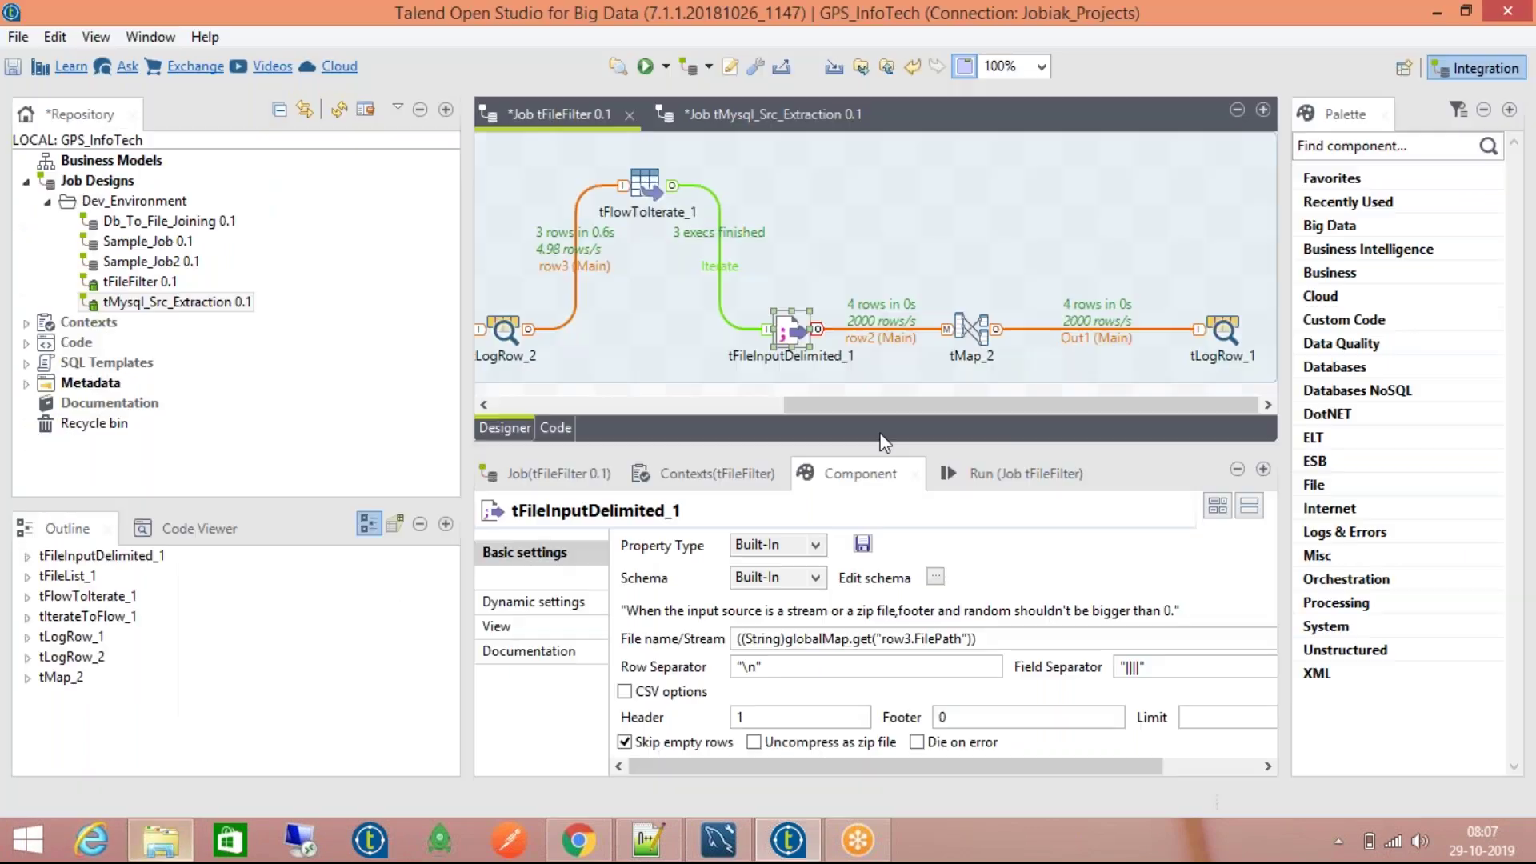
Step: Review the tMap_2 settings and trace the job flow between tFileList_1 and tLogRow_1
{"action": "left_click", "coordinate": [980, 336]}
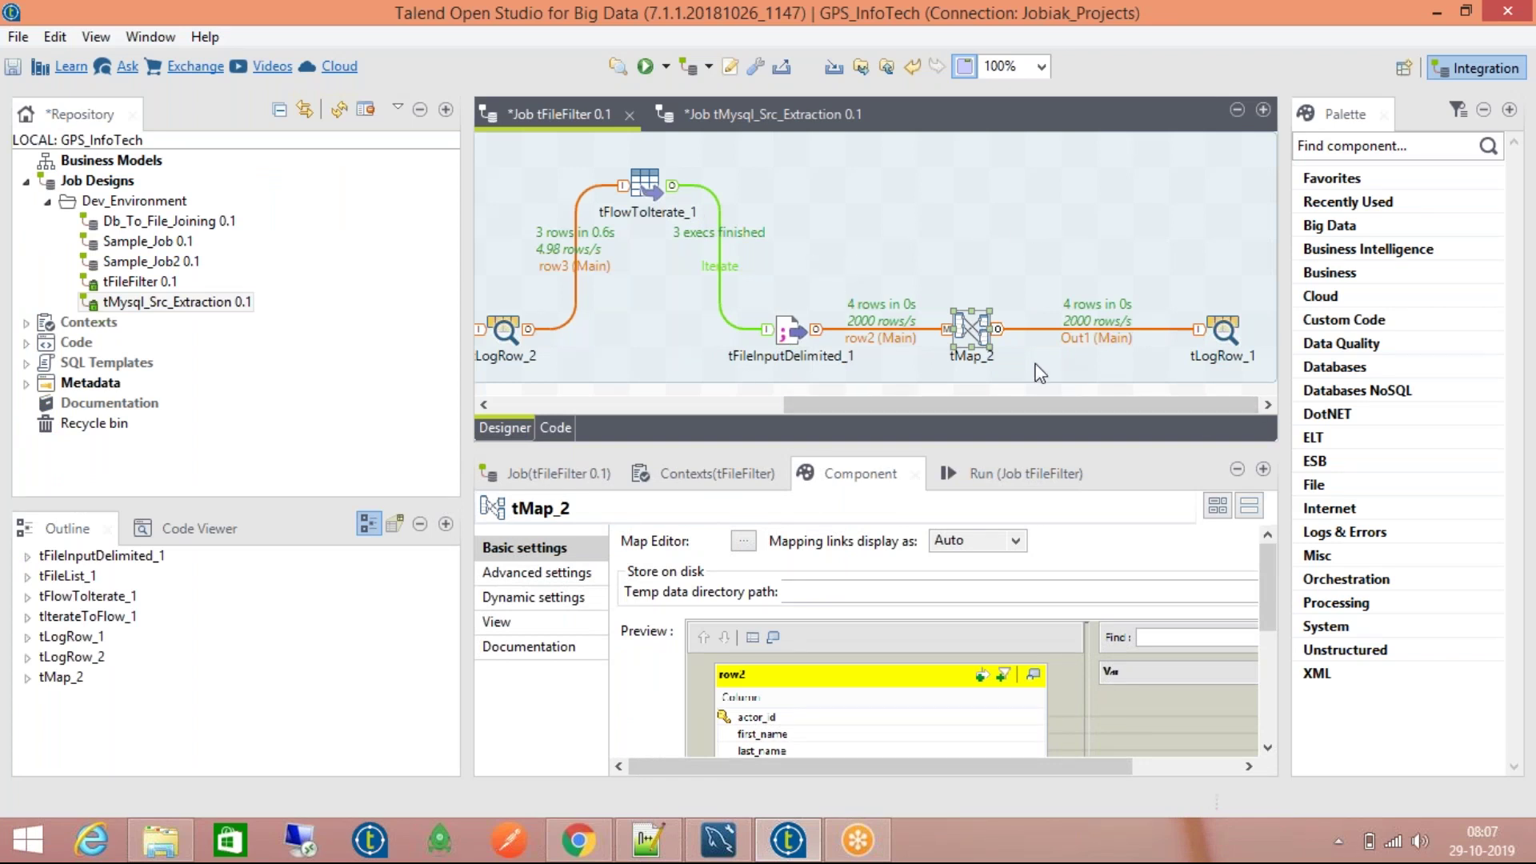
{"action": "left_click", "coordinate": [784, 282]}
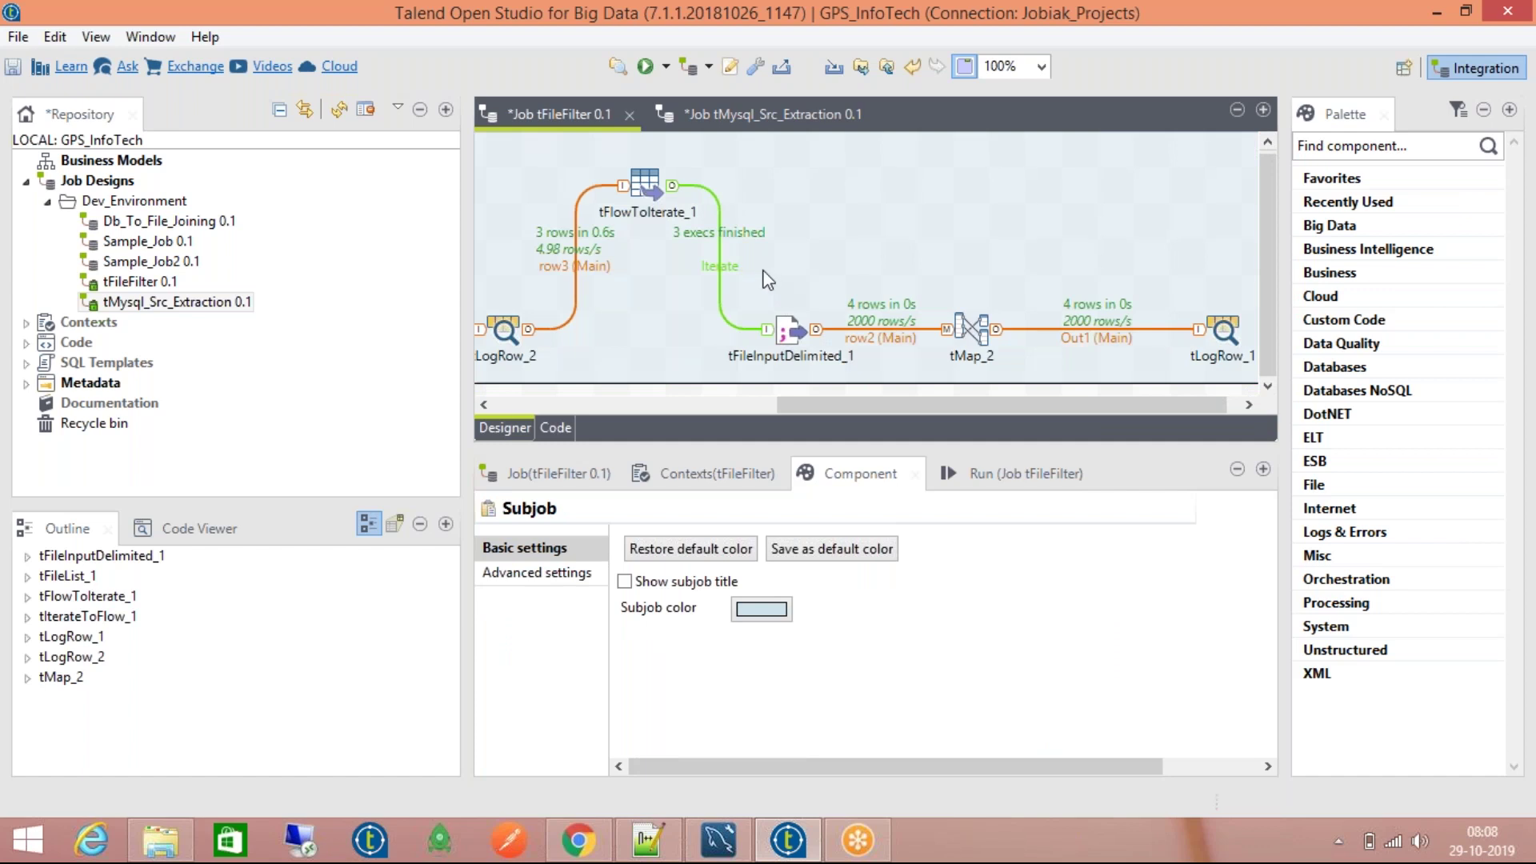
{"action": "left_click_drag", "start_coordinate": [819, 402], "coordinate": [1027, 404]}
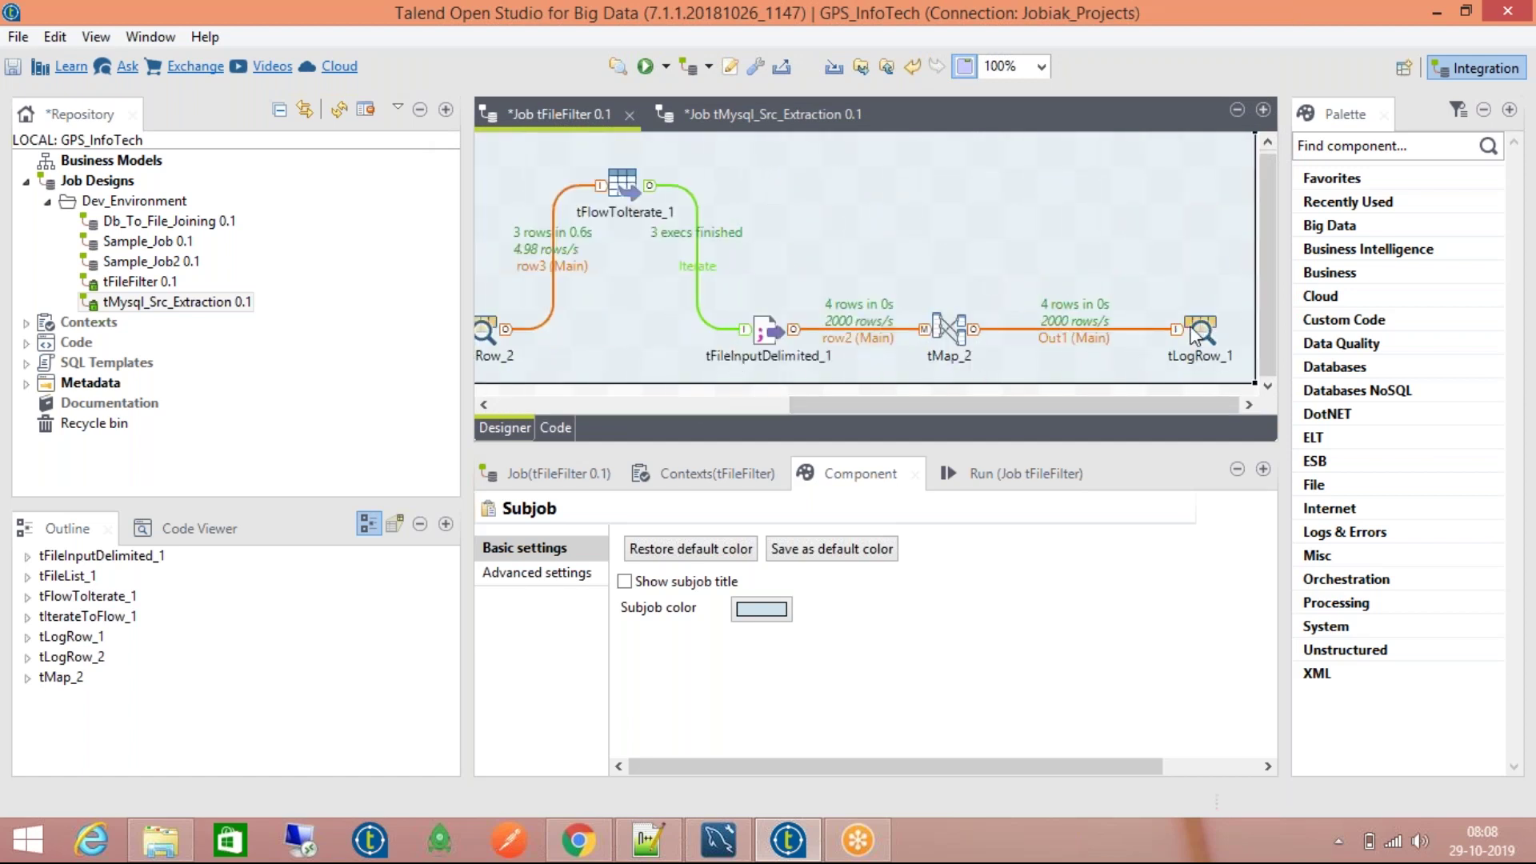
{"action": "left_click_drag", "start_coordinate": [1143, 400], "coordinate": [800, 408]}
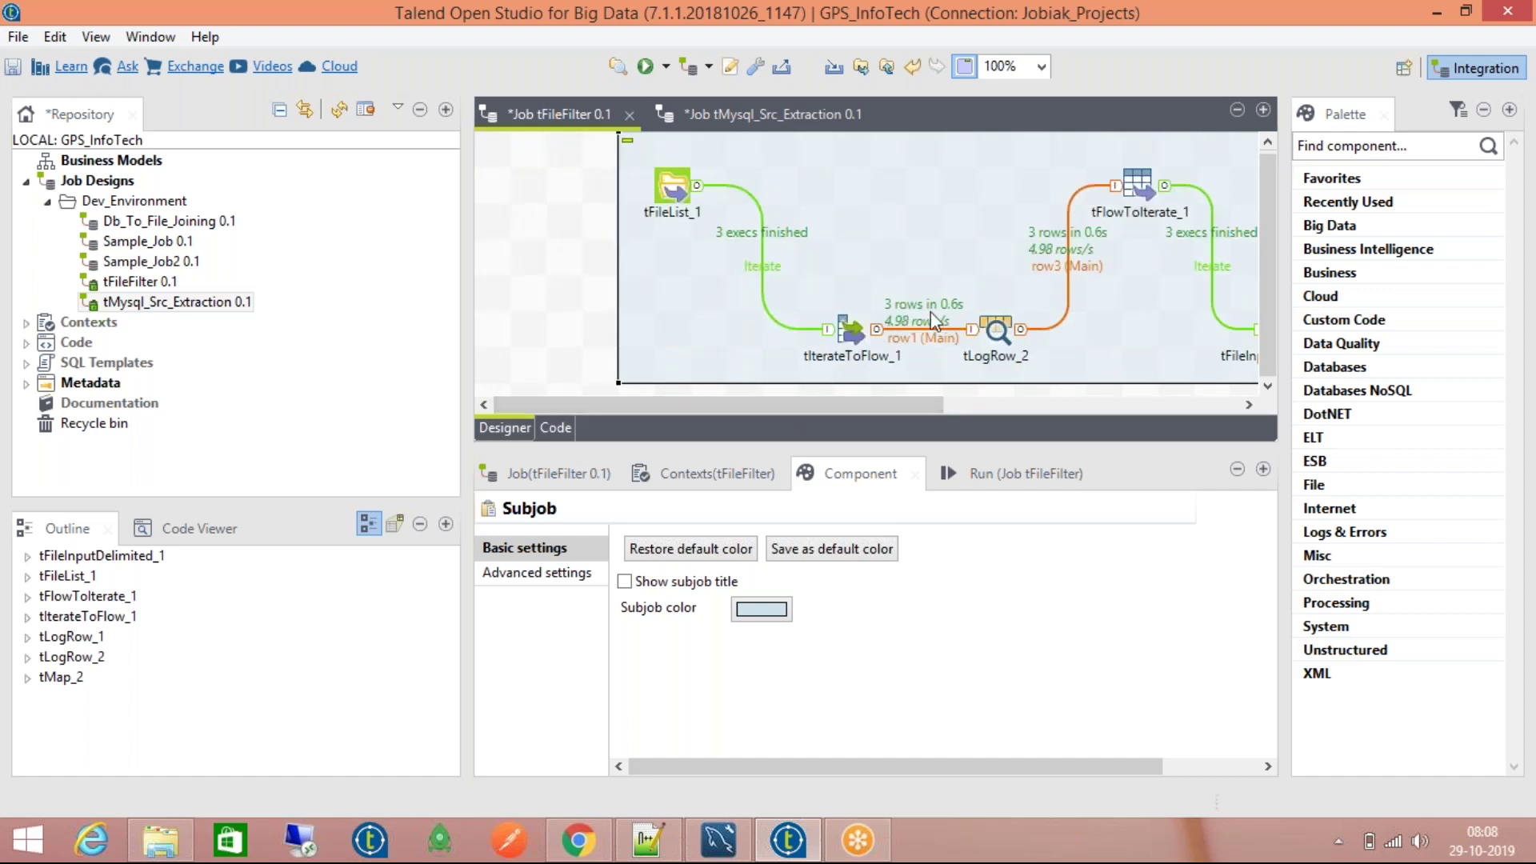
{"action": "left_click_drag", "start_coordinate": [912, 401], "coordinate": [1216, 406]}
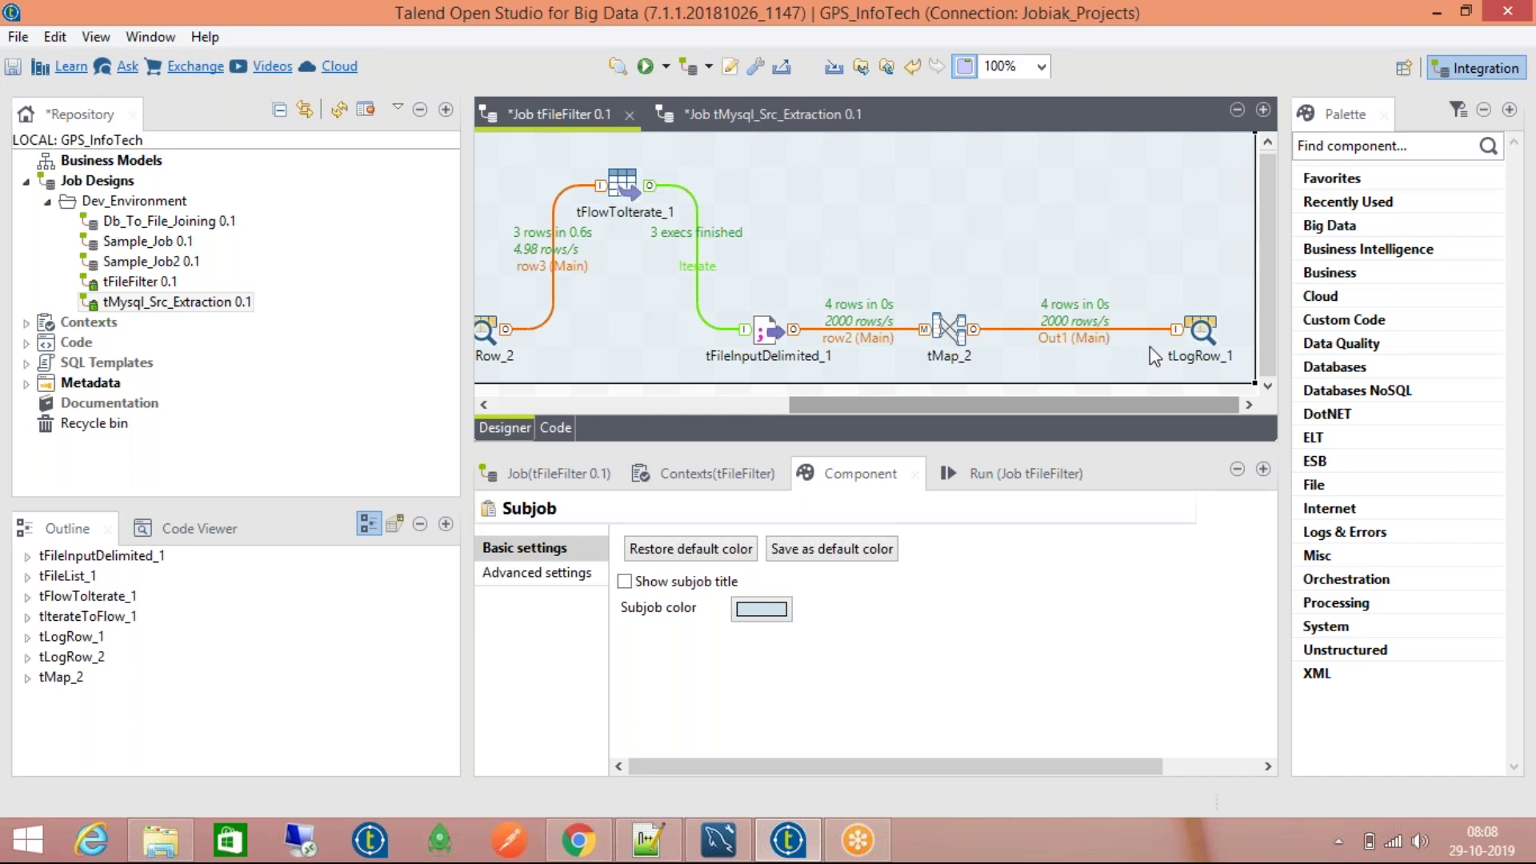
Step: Review the basic settings of tFileList_1, the column mapping of tIterateToFlow_1 and the settings of tFileInputDelimited_1
{"action": "left_click_drag", "start_coordinate": [803, 404], "coordinate": [515, 403]}
{"action": "left_click", "coordinate": [677, 194]}
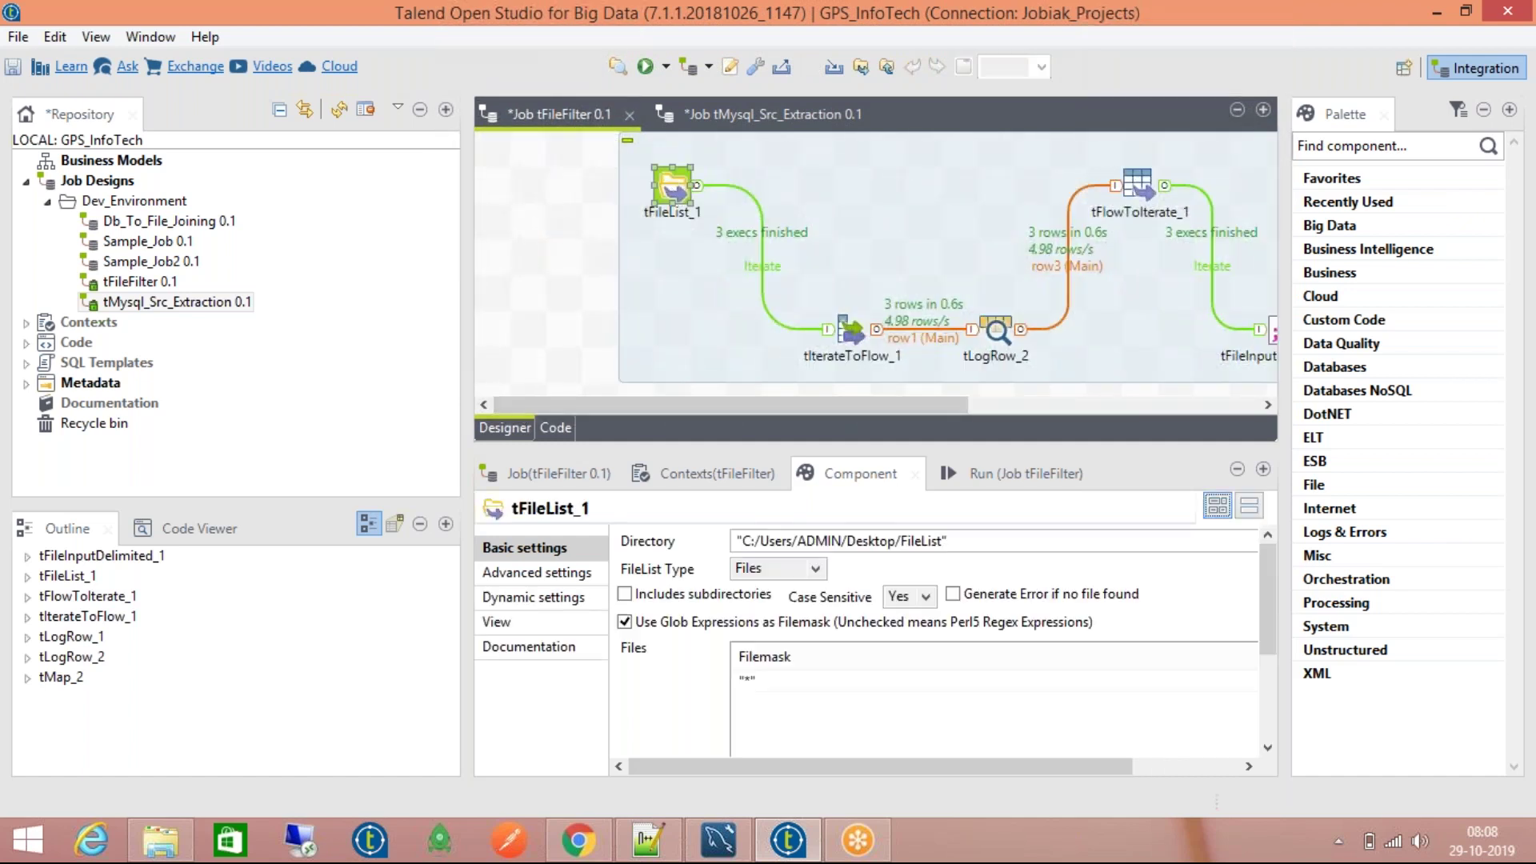
{"action": "mouse_move", "coordinate": [1264, 575]}
{"action": "left_mouse_down"}
{"action": "mouse_move", "coordinate": [1272, 607]}
{"action": "mouse_move", "coordinate": [1283, 575]}
{"action": "left_mouse_up"}
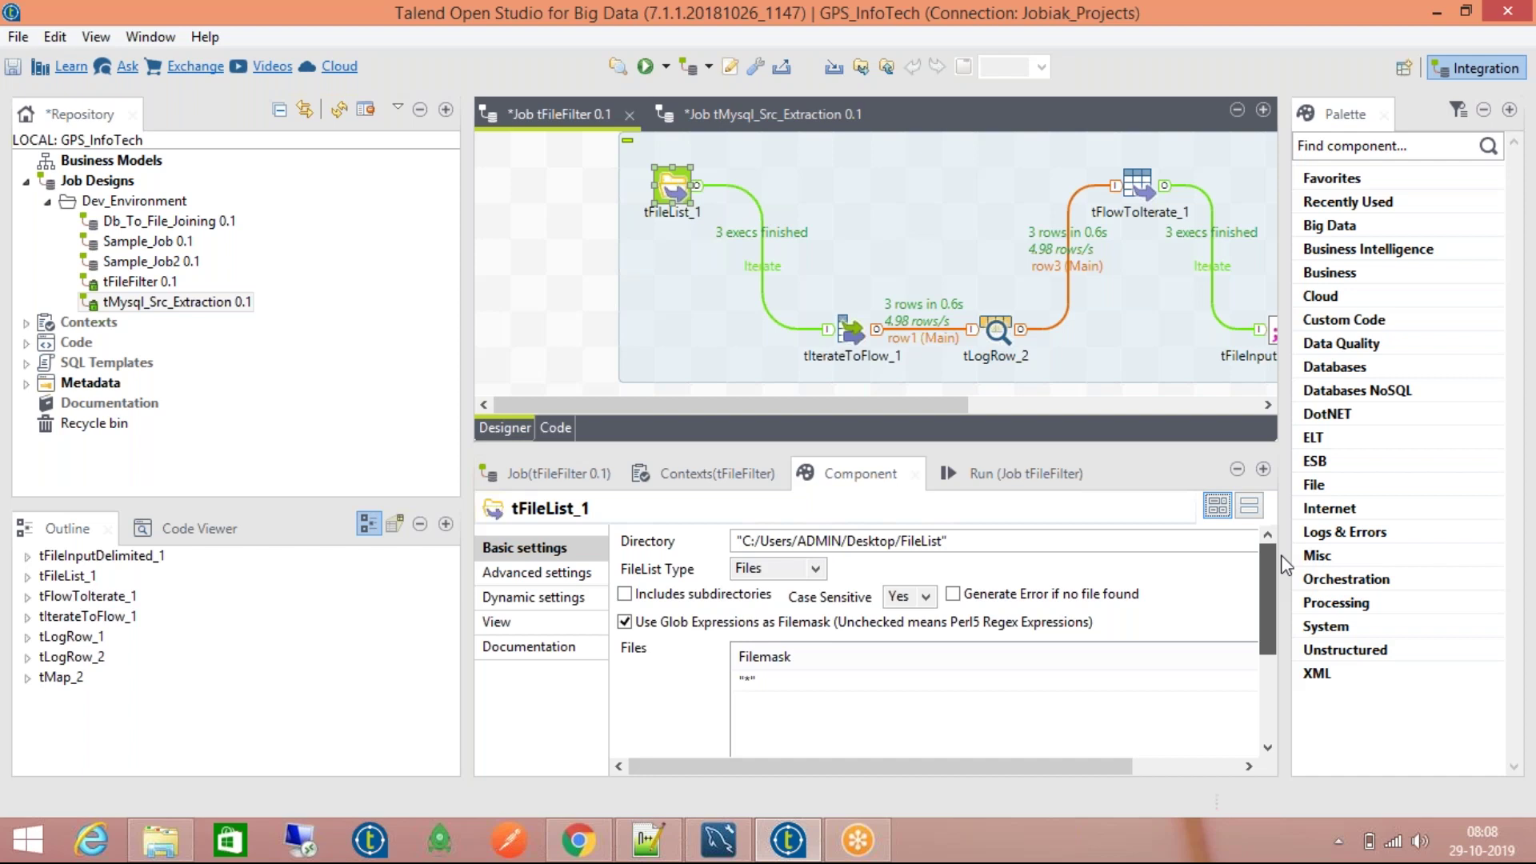
{"action": "mouse_move", "coordinate": [1286, 565]}
{"action": "left_mouse_down"}
{"action": "mouse_move", "coordinate": [1284, 698]}
{"action": "mouse_move", "coordinate": [1284, 550]}
{"action": "left_mouse_up"}
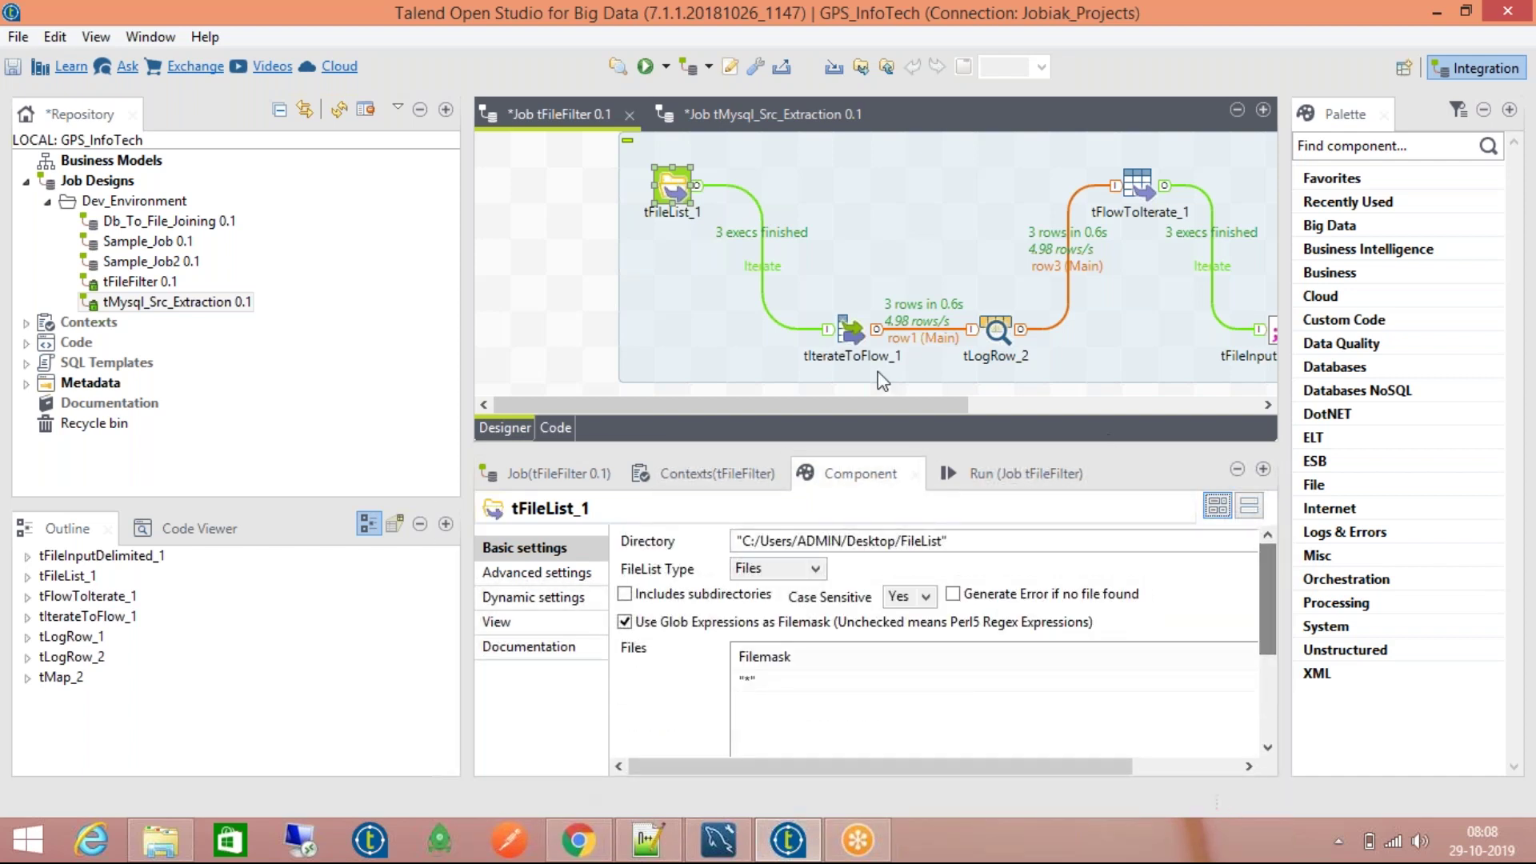
{"action": "left_click", "coordinate": [853, 329]}
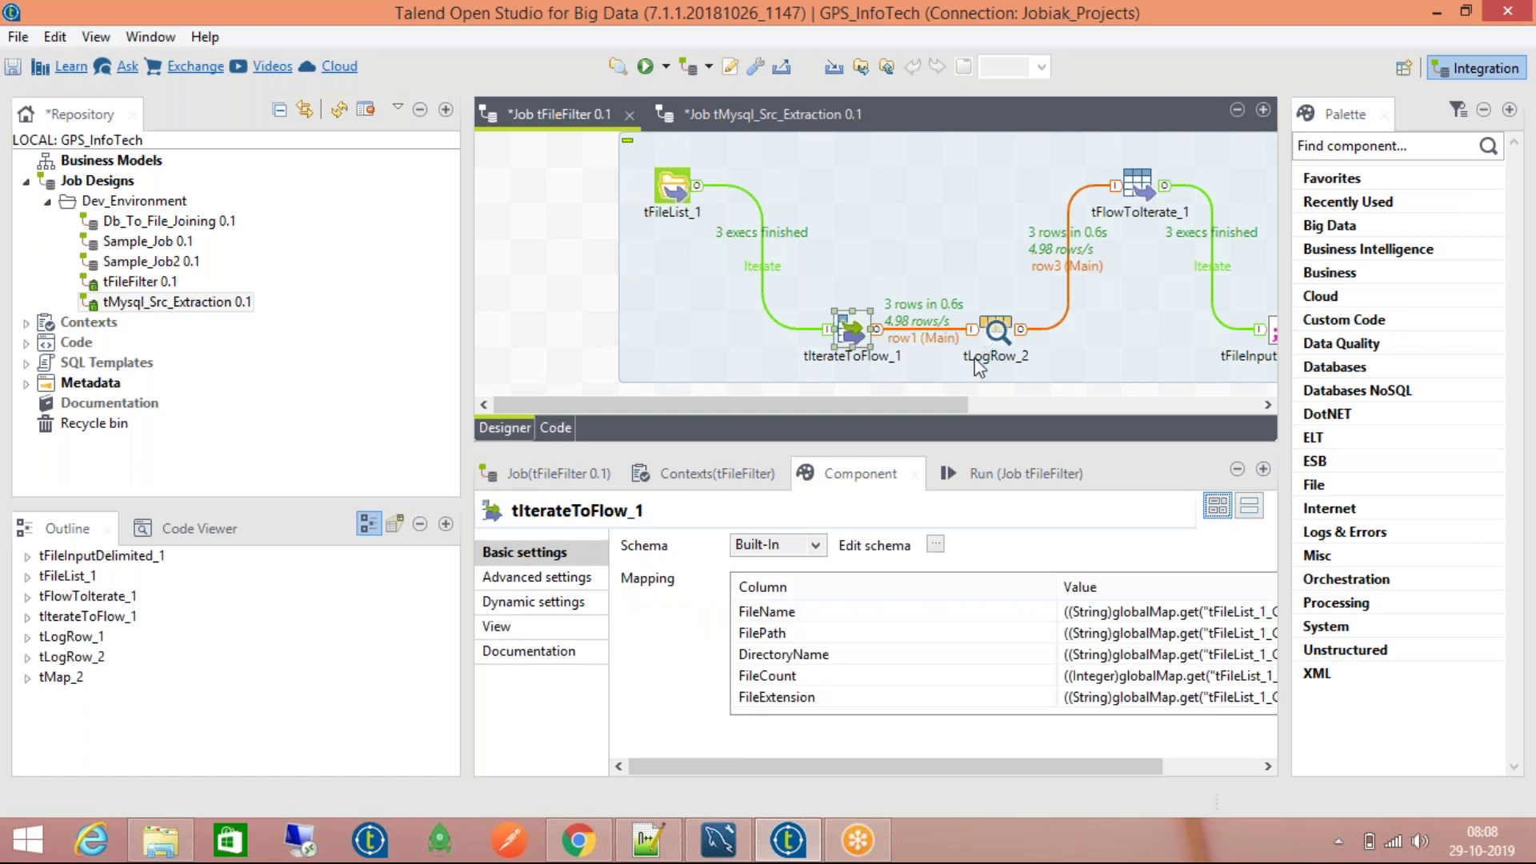
{"action": "left_click_drag", "start_coordinate": [865, 400], "coordinate": [1135, 424]}
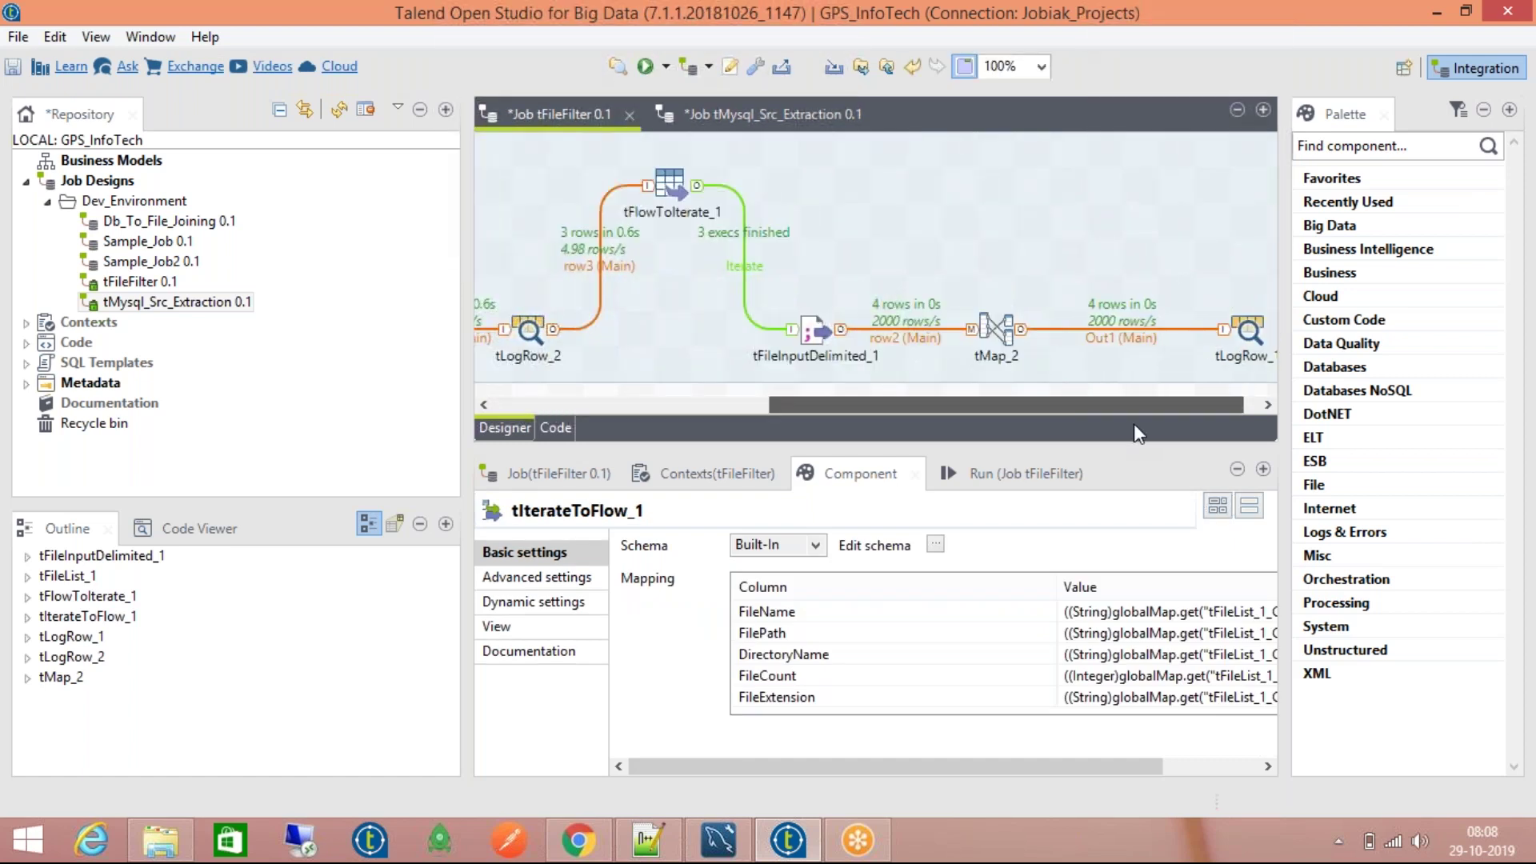
{"action": "left_click", "coordinate": [831, 337]}
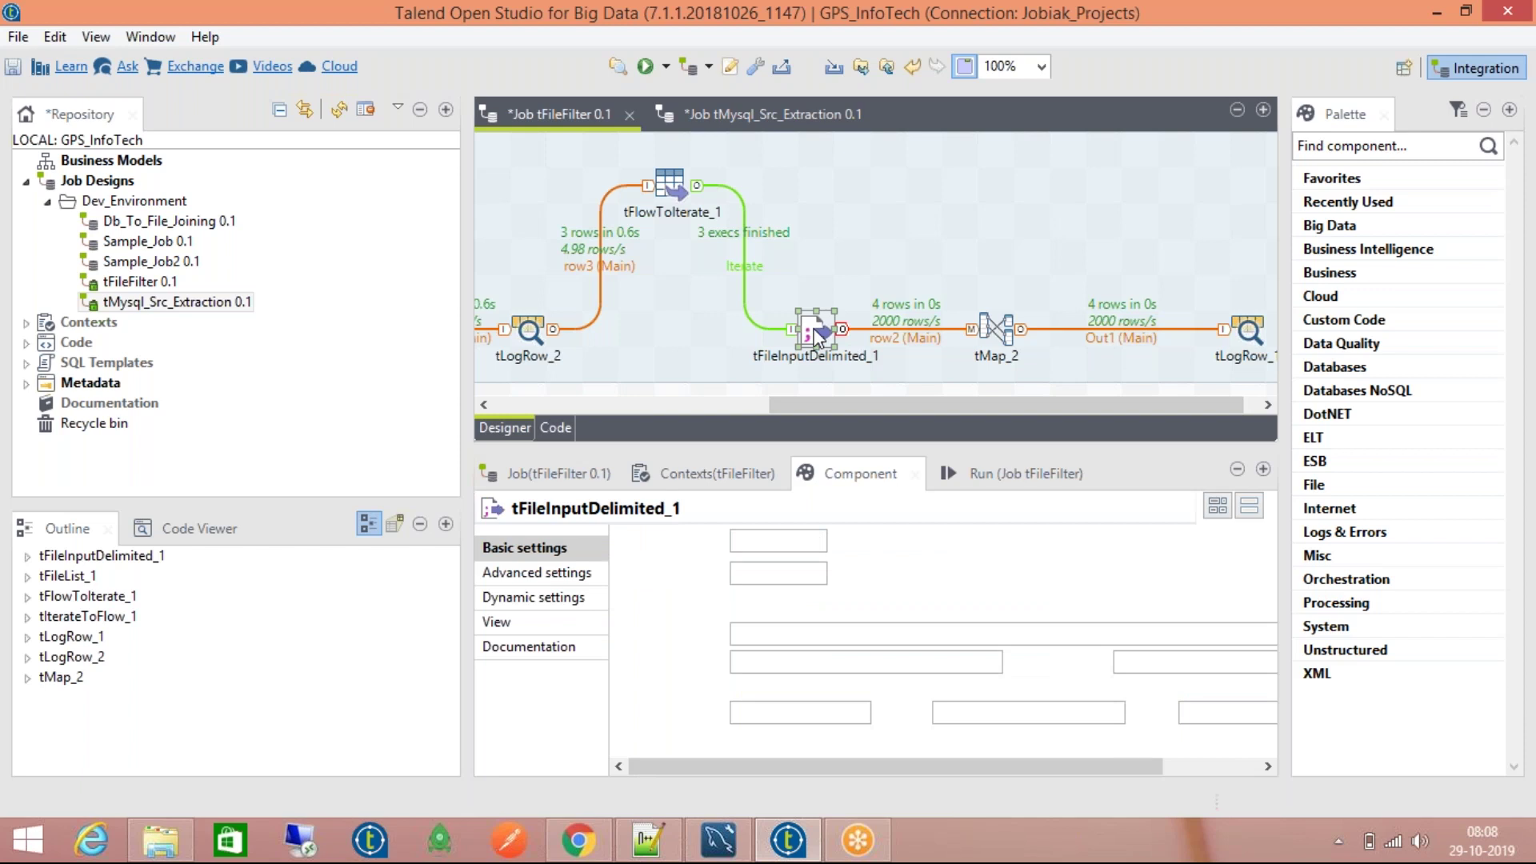
Step: Open the tFileFilter run view and trace the job flow from tFileList_1 through tFlowToIterate_1 to tLogRow_1
{"action": "left_click", "coordinate": [1056, 479]}
{"action": "left_click_drag", "start_coordinate": [976, 405], "coordinate": [544, 396]}
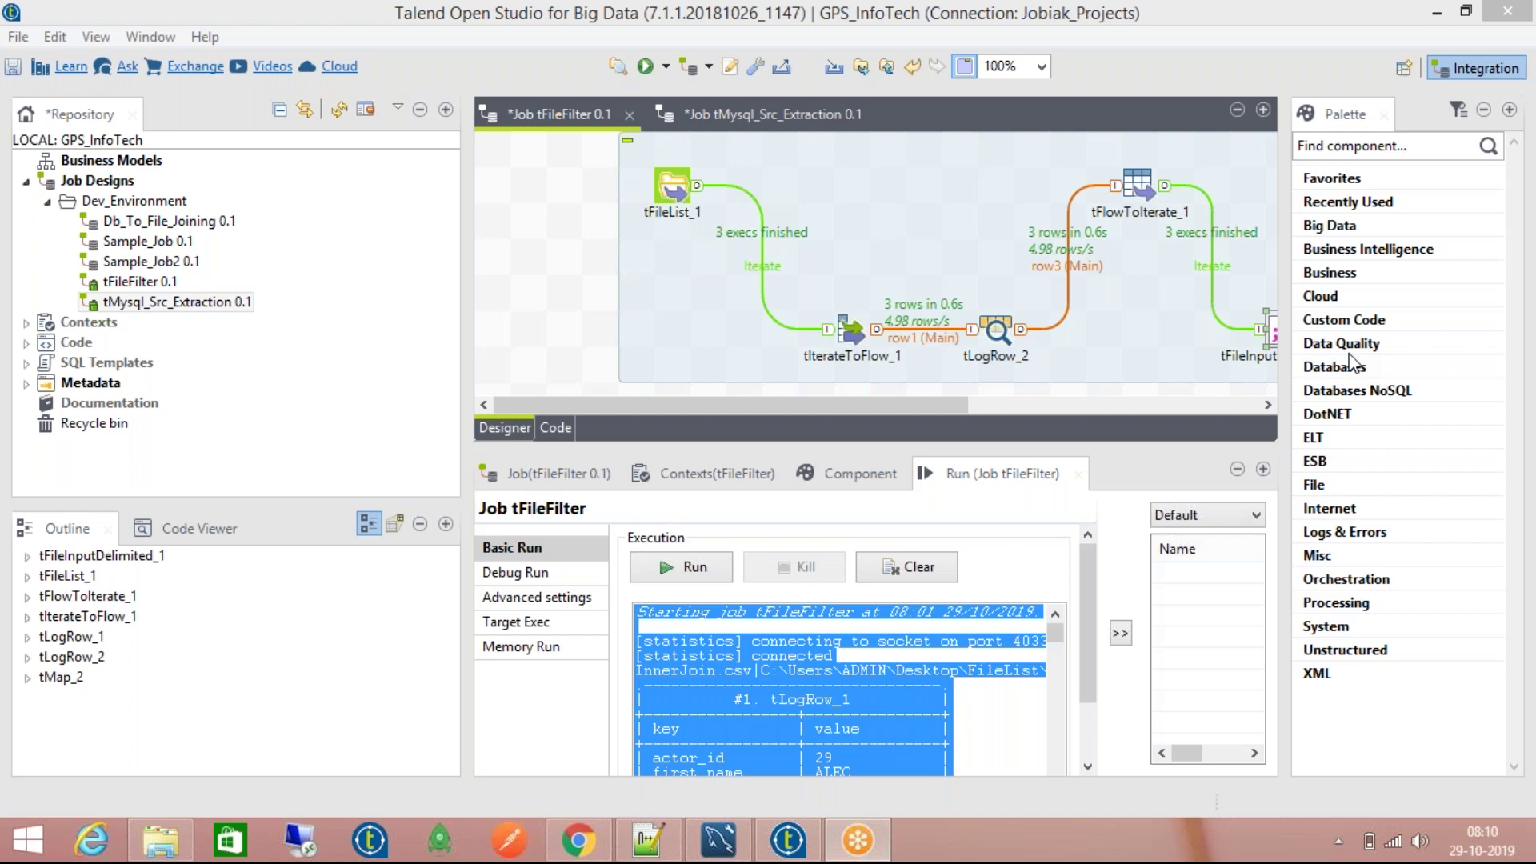
{"action": "left_click", "coordinate": [978, 244]}
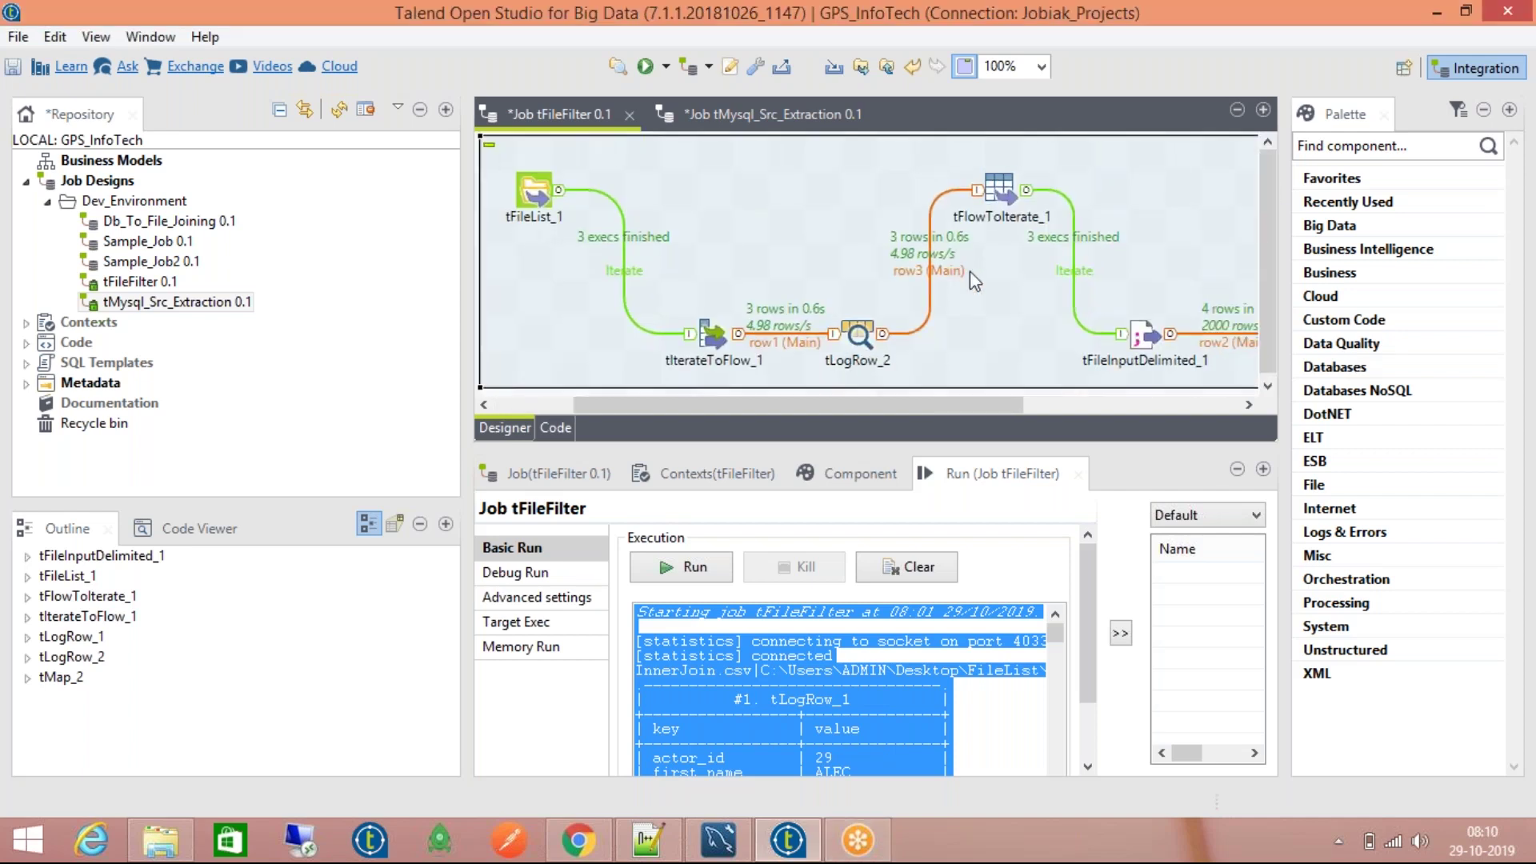
{"action": "left_click", "coordinate": [1010, 189]}
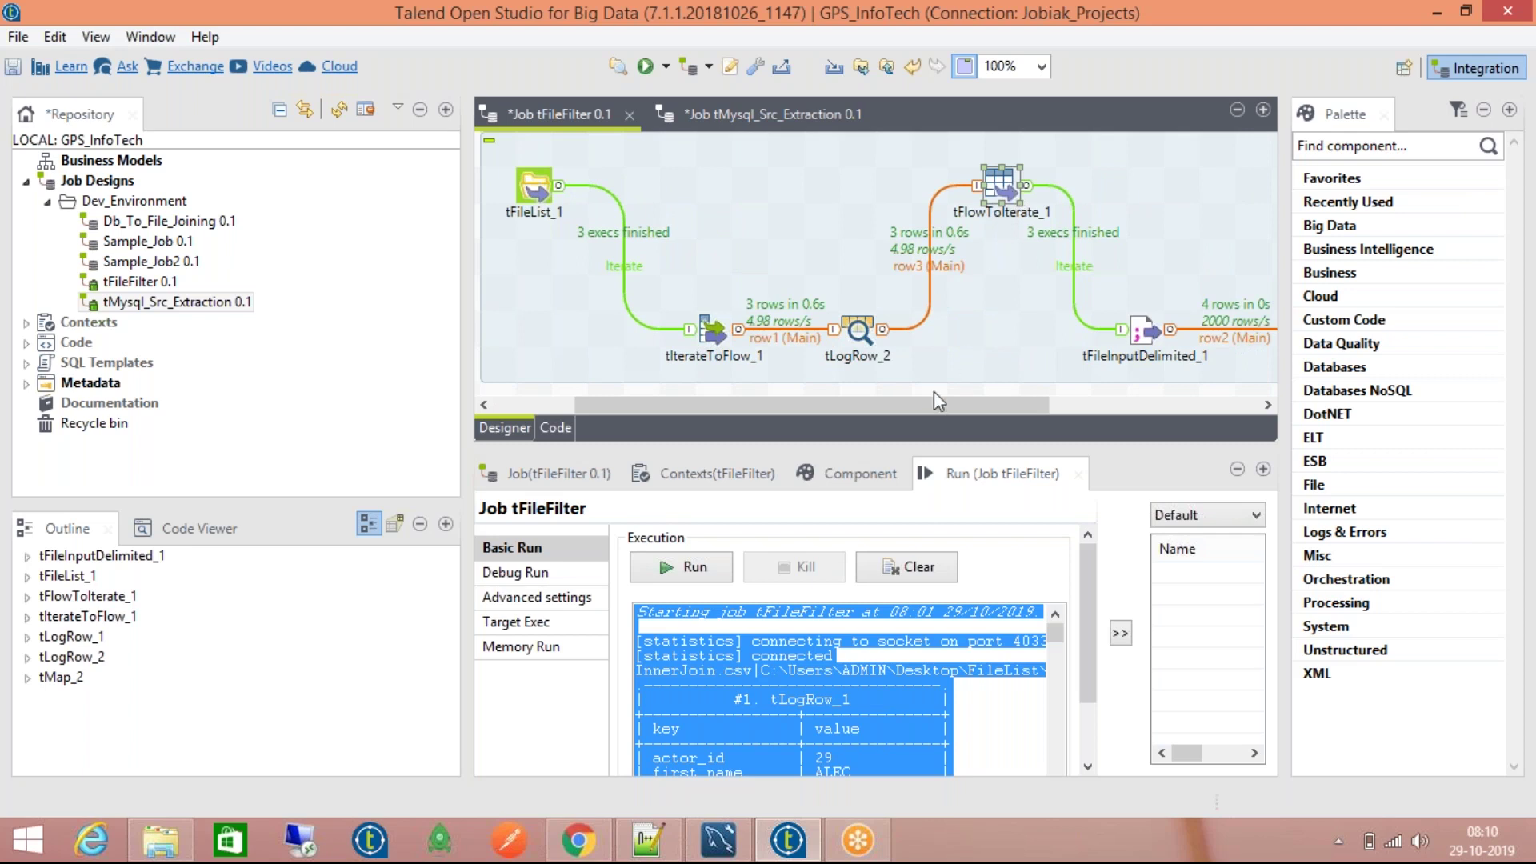
{"action": "left_click_drag", "start_coordinate": [933, 403], "coordinate": [1214, 411]}
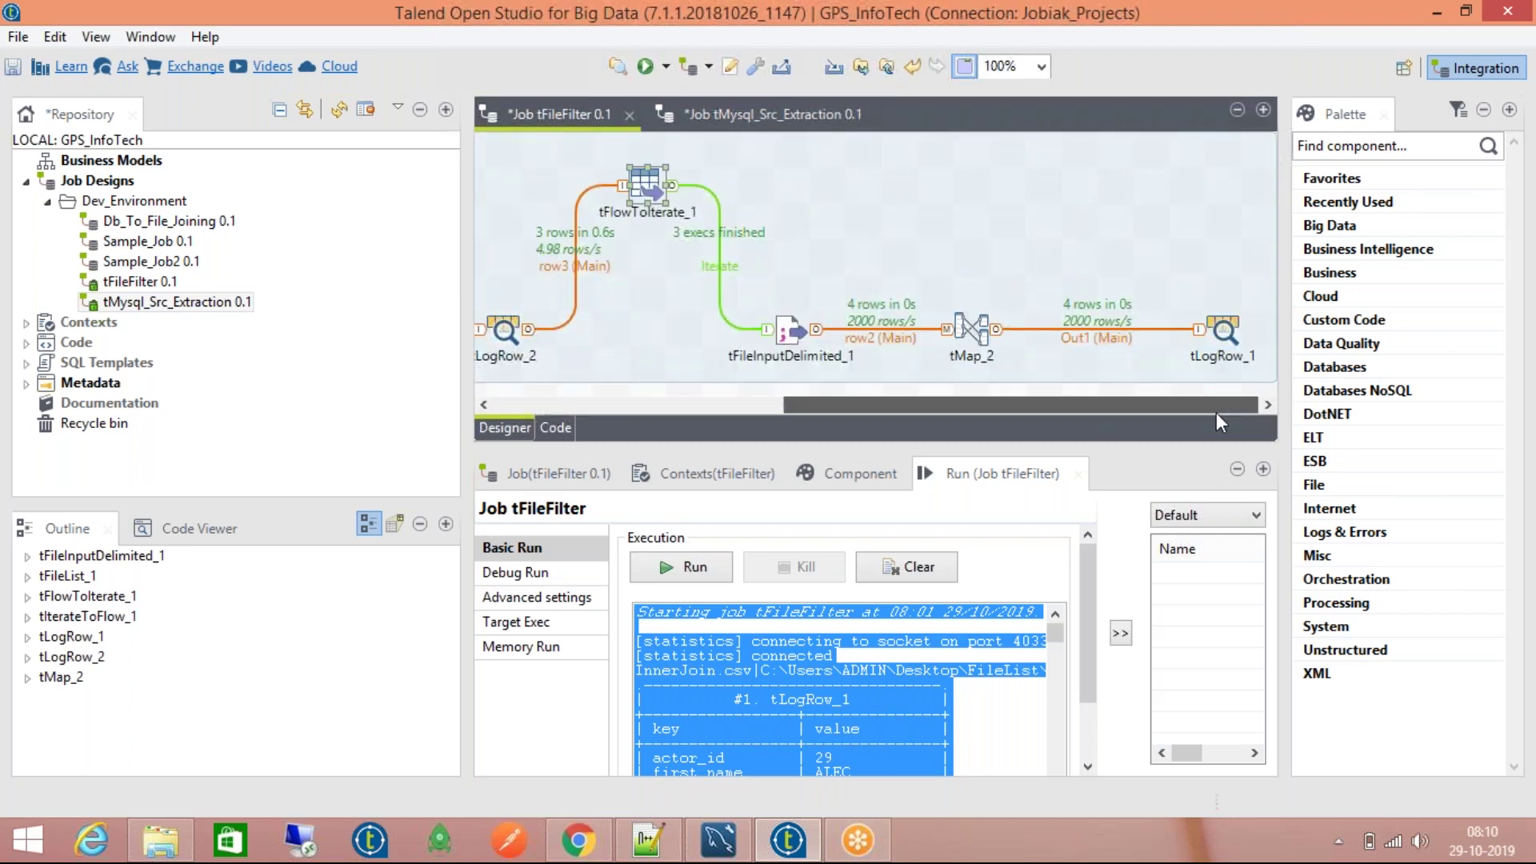
{"action": "left_click", "coordinate": [880, 270]}
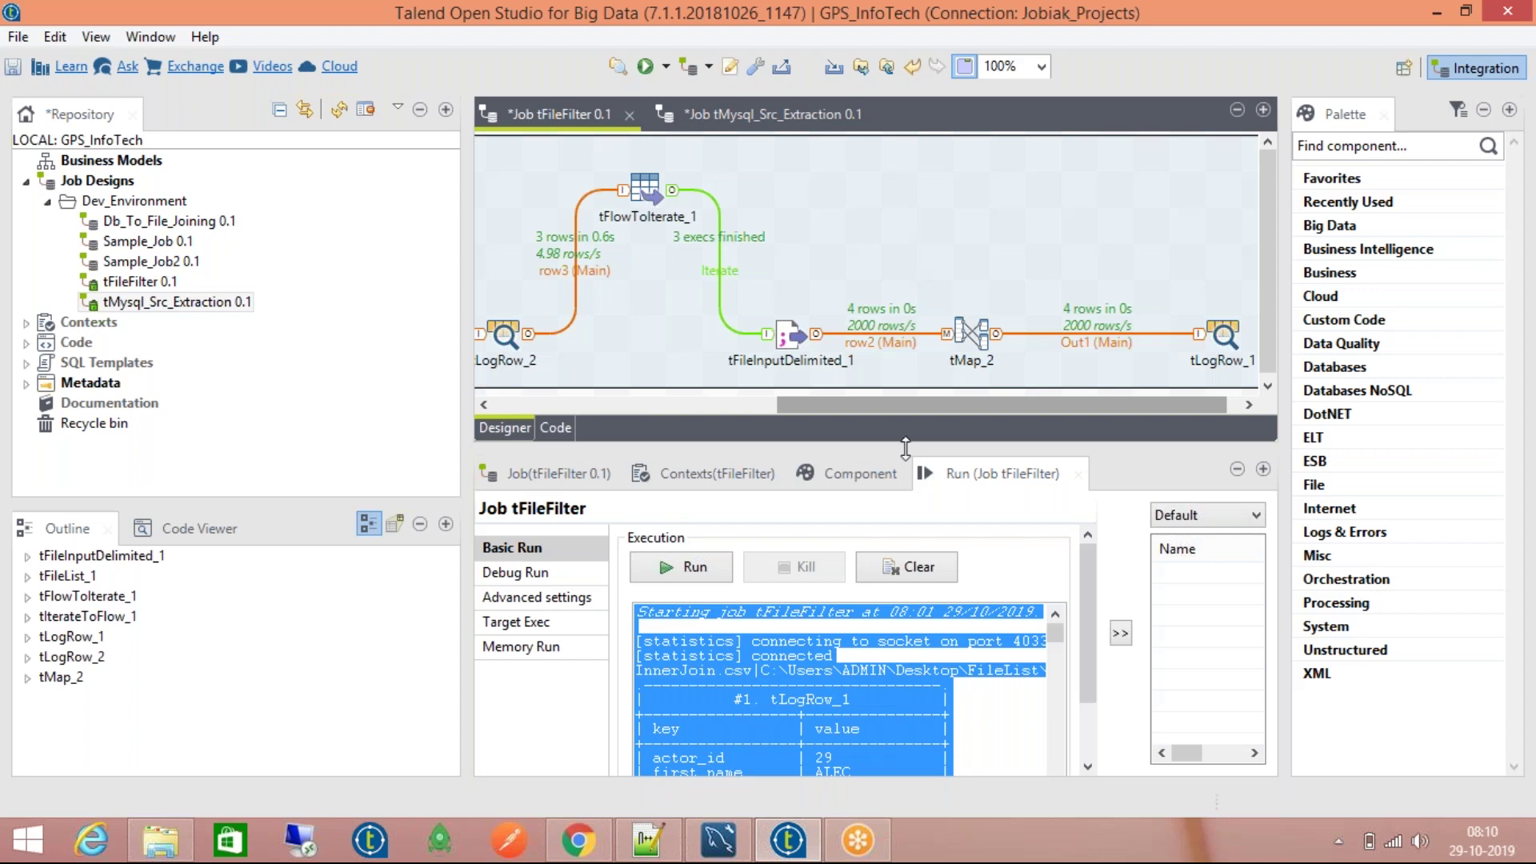
{"action": "left_click_drag", "start_coordinate": [900, 406], "coordinate": [991, 418]}
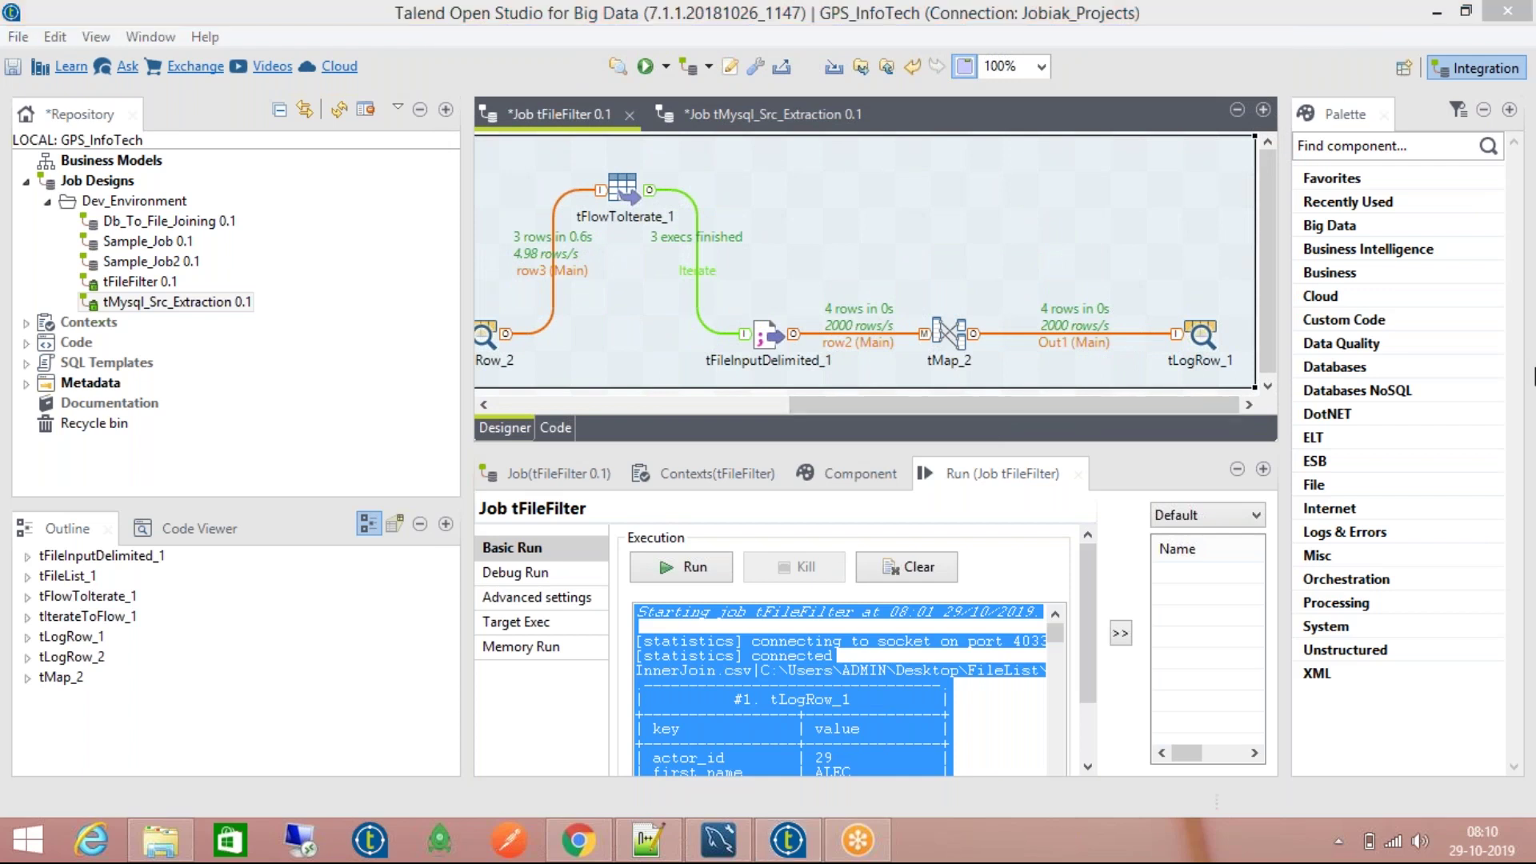
{"action": "left_click_drag", "start_coordinate": [925, 413], "coordinate": [967, 405]}
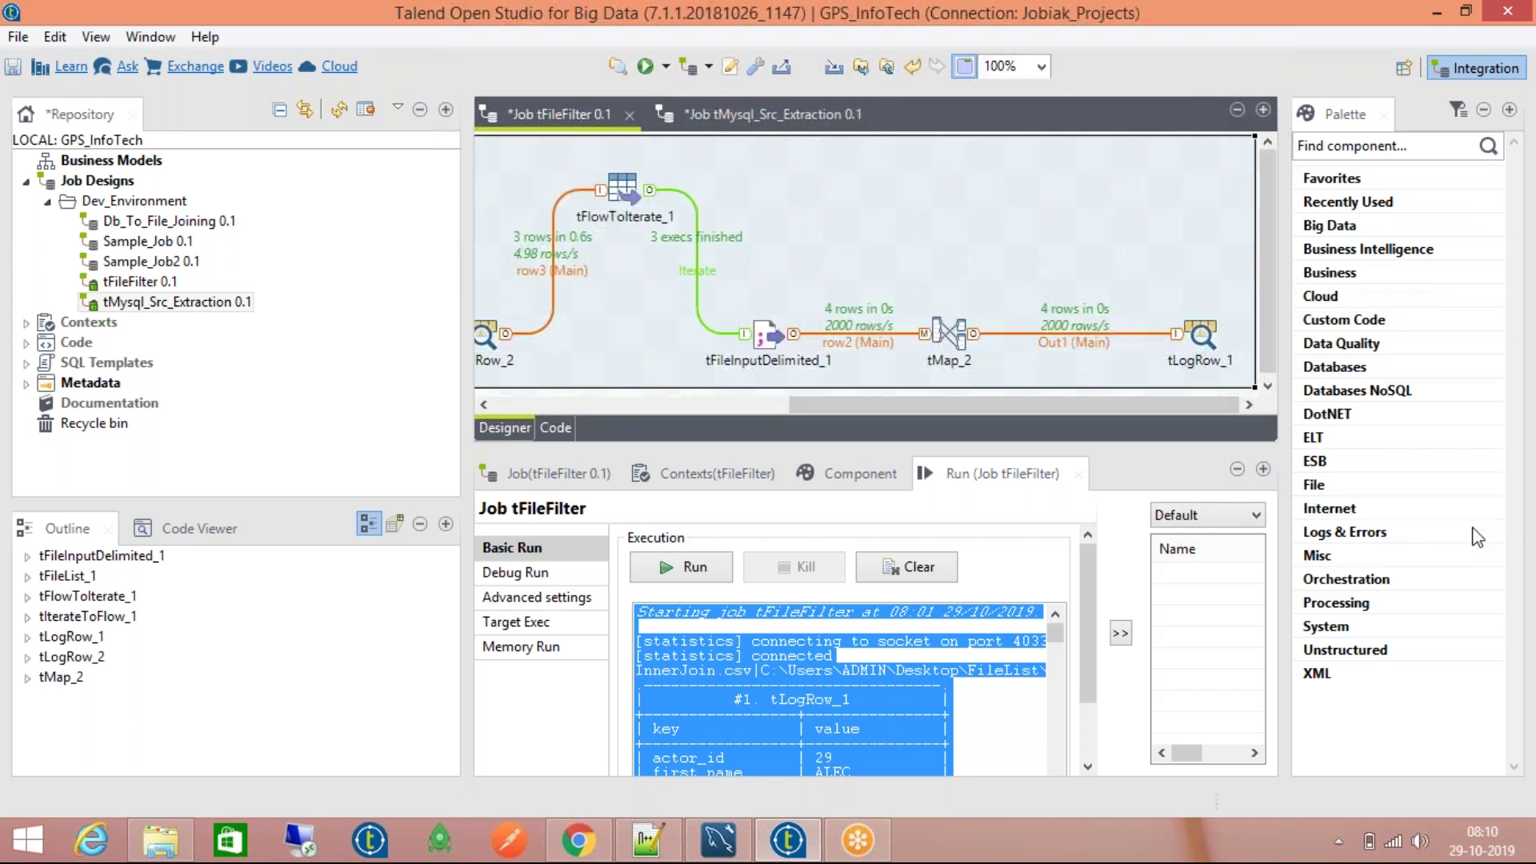